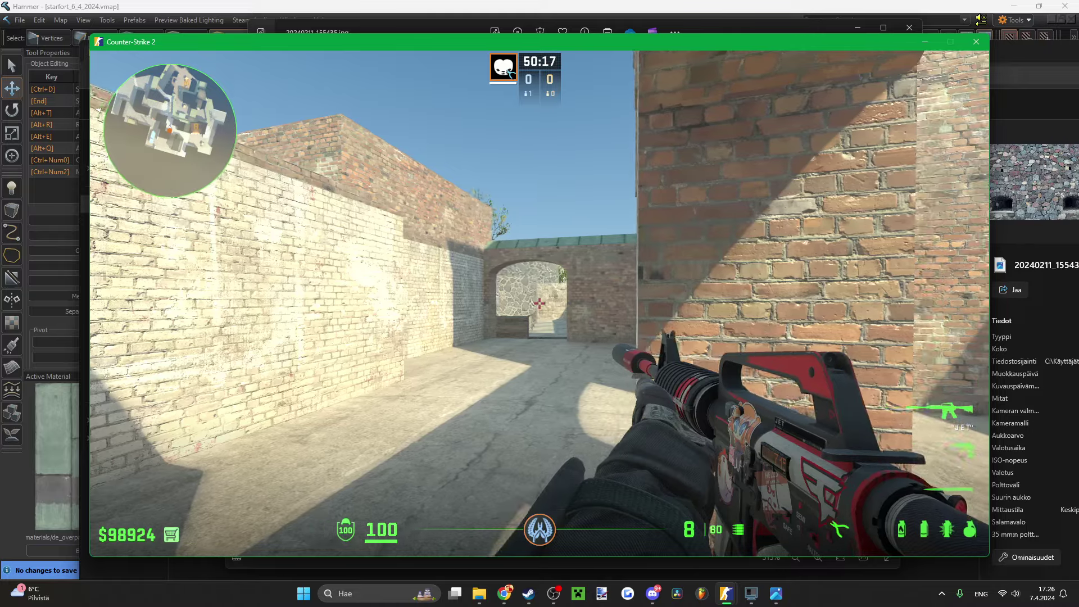
- Walk through the running map and examine the arches, green roofs and brick tower from the rooftop
key(q)
key(q)
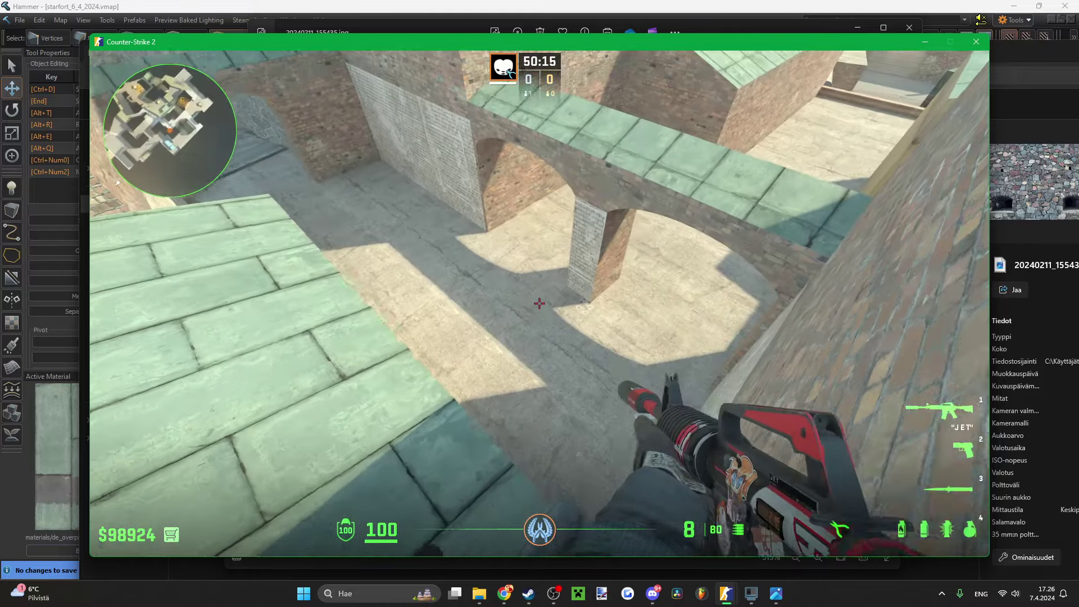
key(a)
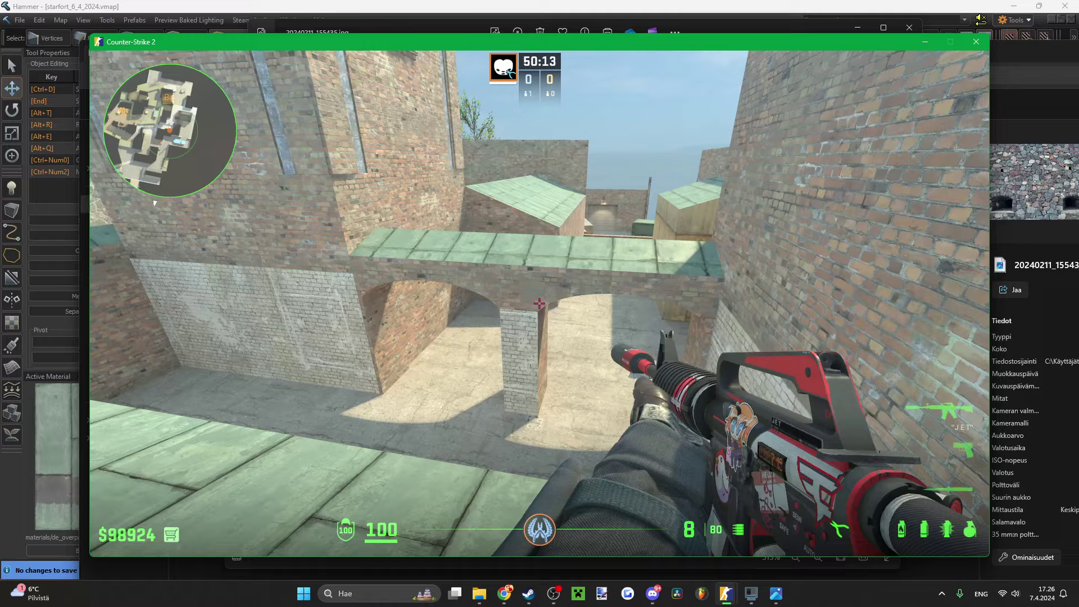
key(q)
key(q)
key(s)
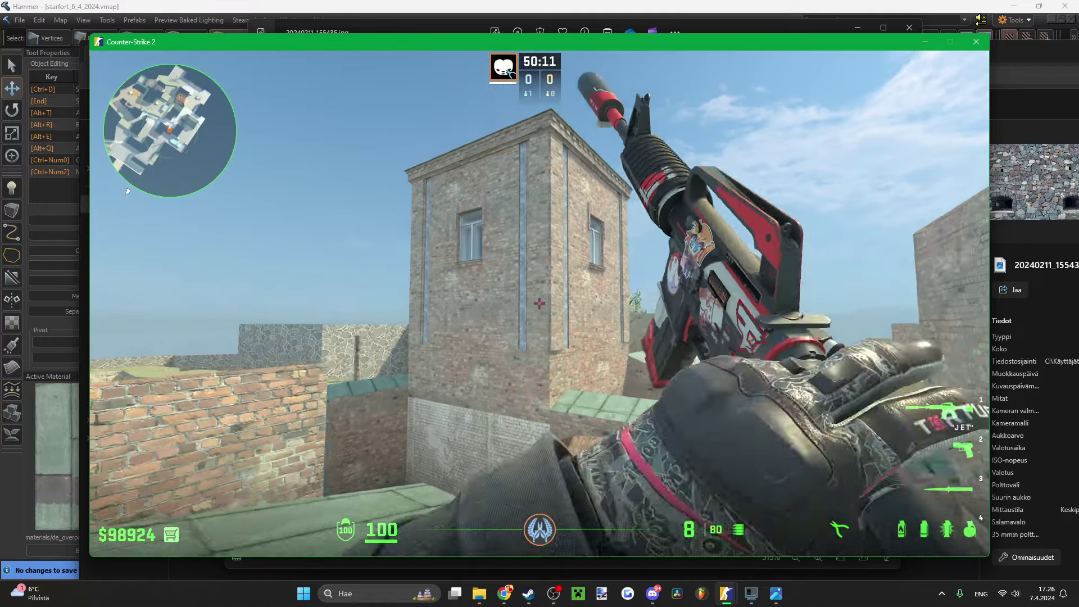
click(539, 303)
click(539, 304)
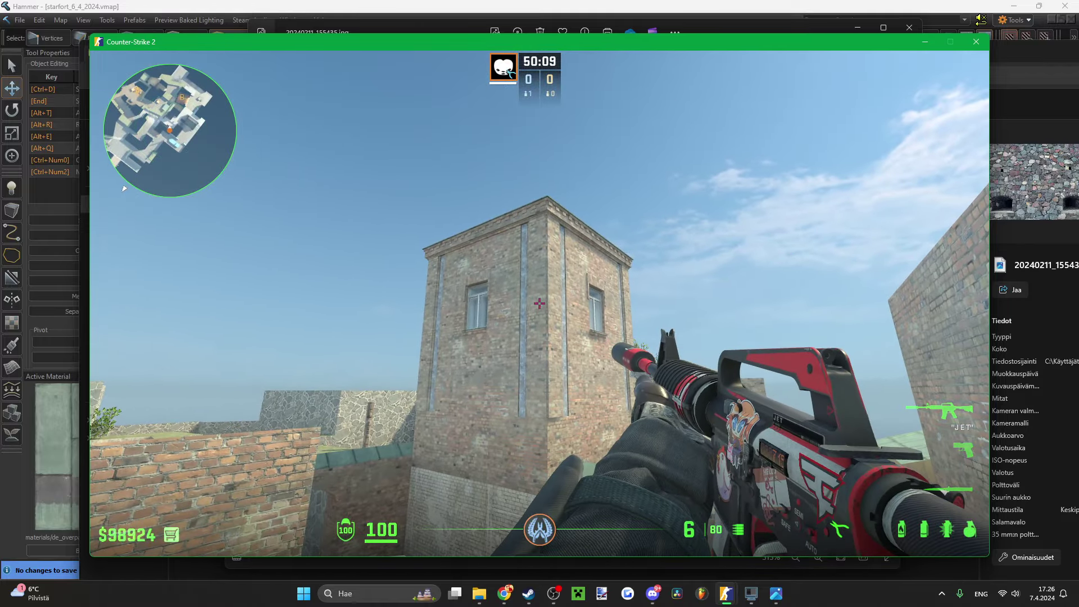
- Pause the game and compare the brick tower with the reference photo 20240211_151655.jpg
key(Escape)
mouse_move(777, 594)
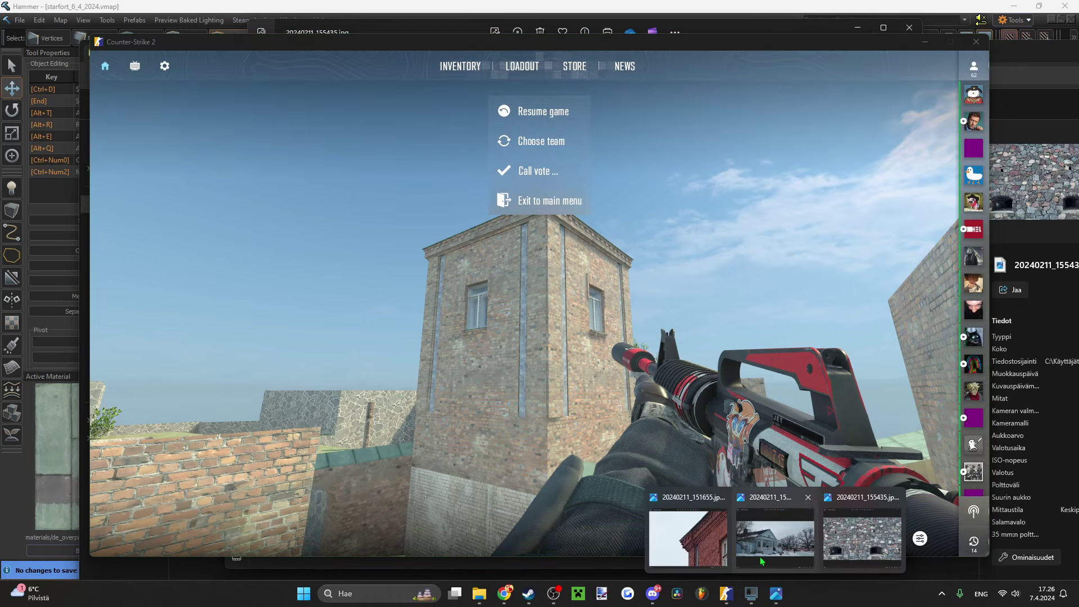
click(711, 544)
scroll(464, 346, down, 8)
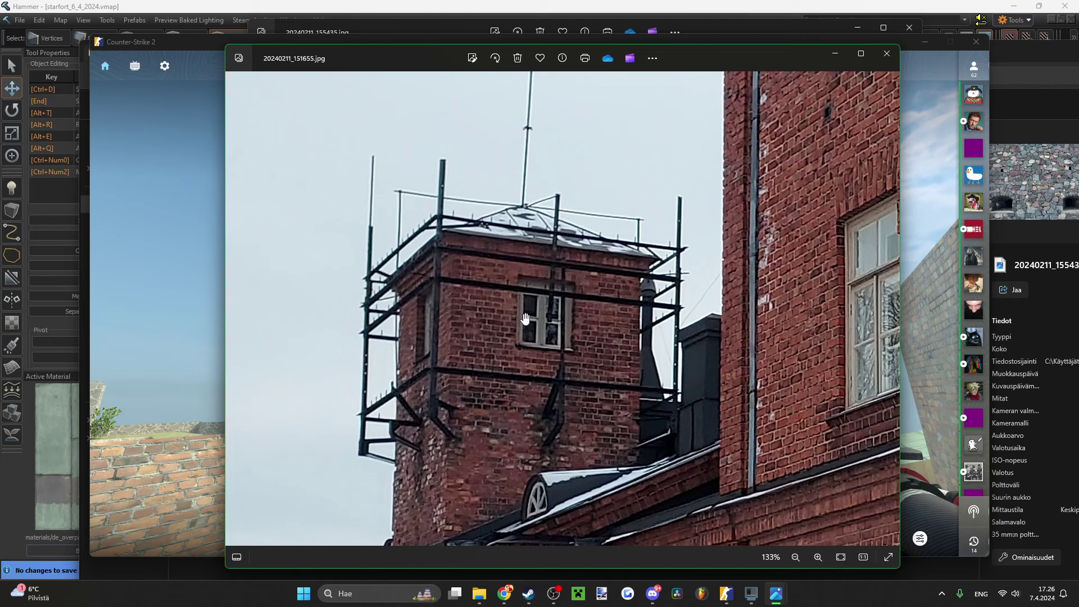
click(180, 256)
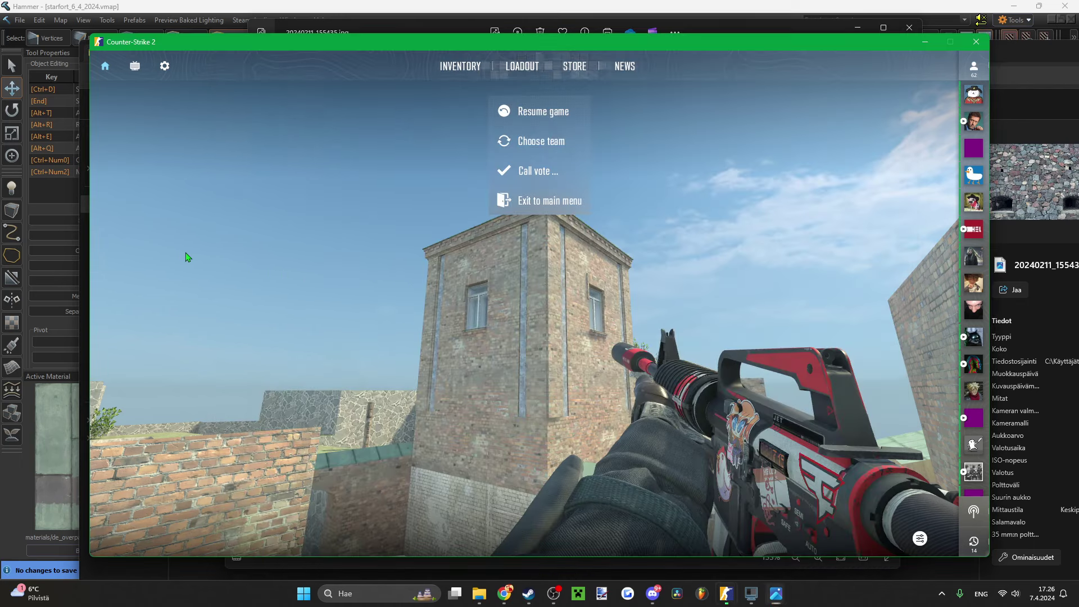
- Resume the game and inspect the brick walls, flagpole courtyard and light-blue house area
key(Escape)
key(w)
key(1)
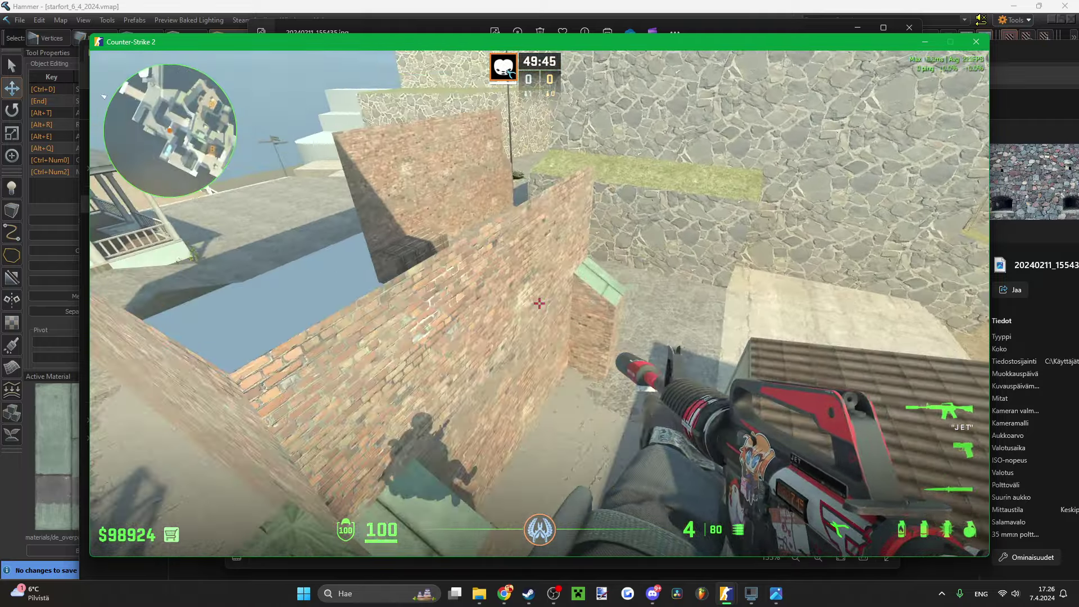
key(s)
click(540, 304)
key(w)
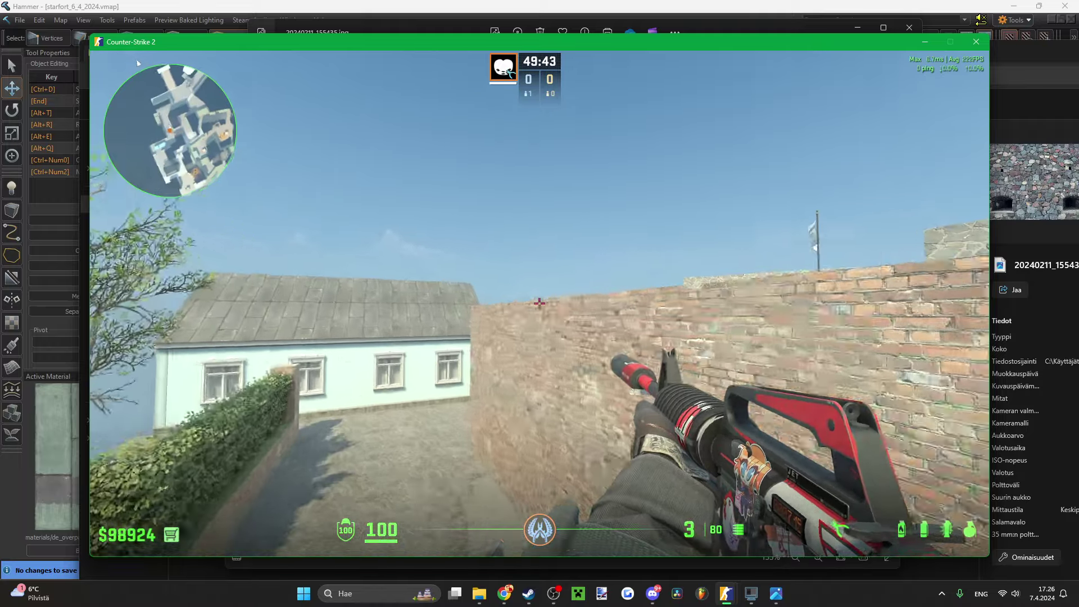
key(r)
key(r)
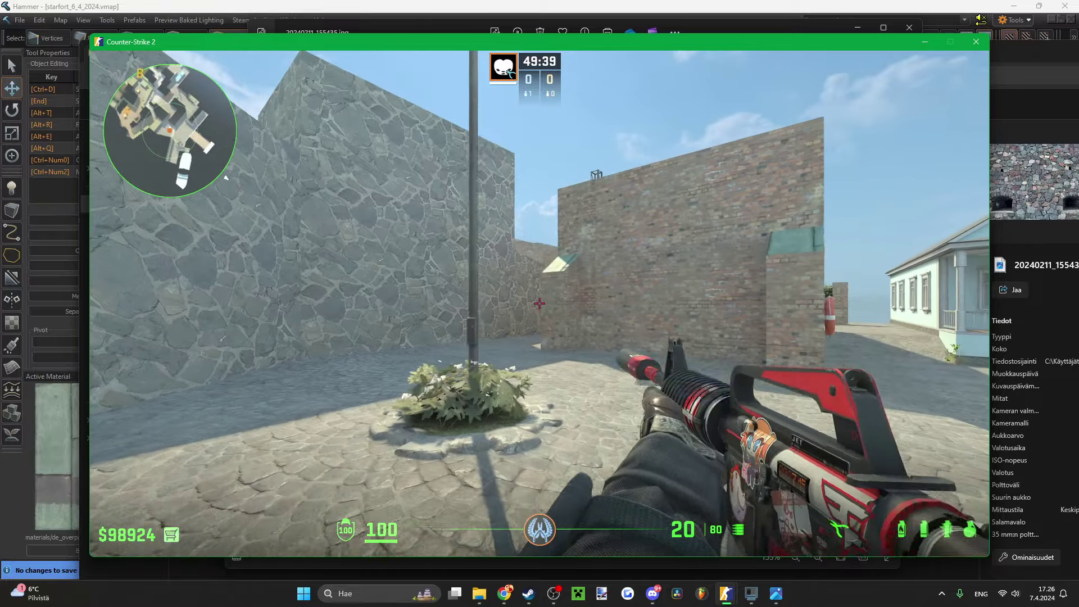
key(3)
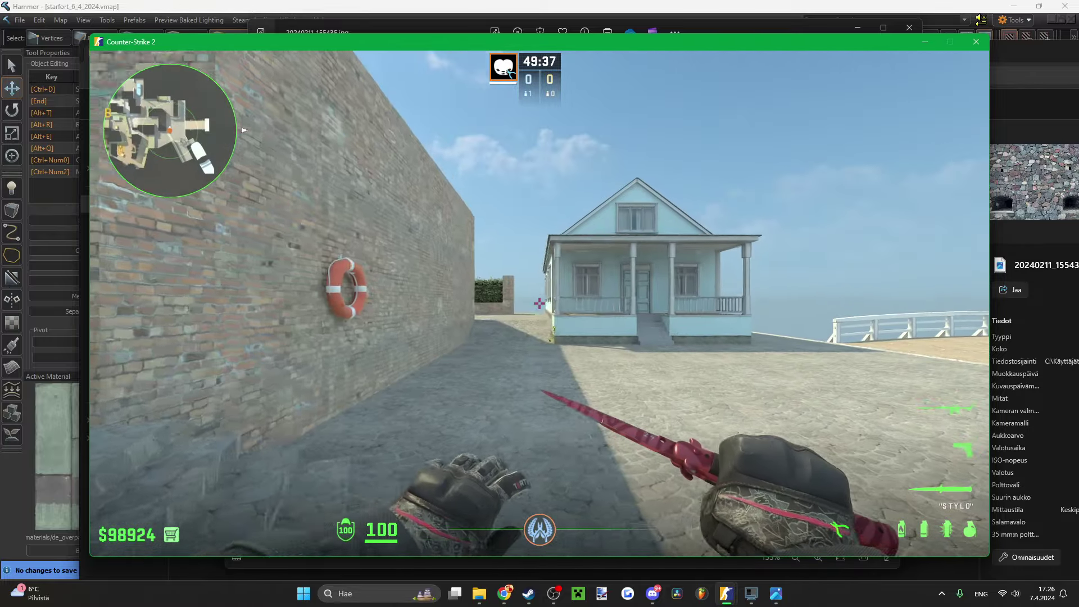
- Pause the playtest and switch to Hammer with the starfort_6_4_2024.vmap map
key(Escape)
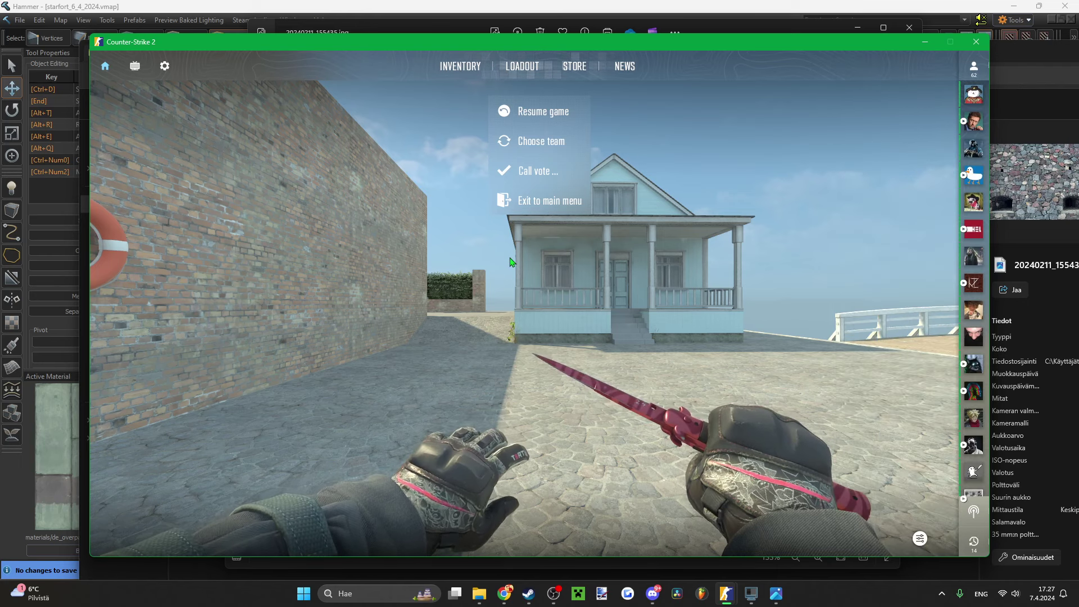
key(Escape)
key(Escape)
mouse_move(725, 594)
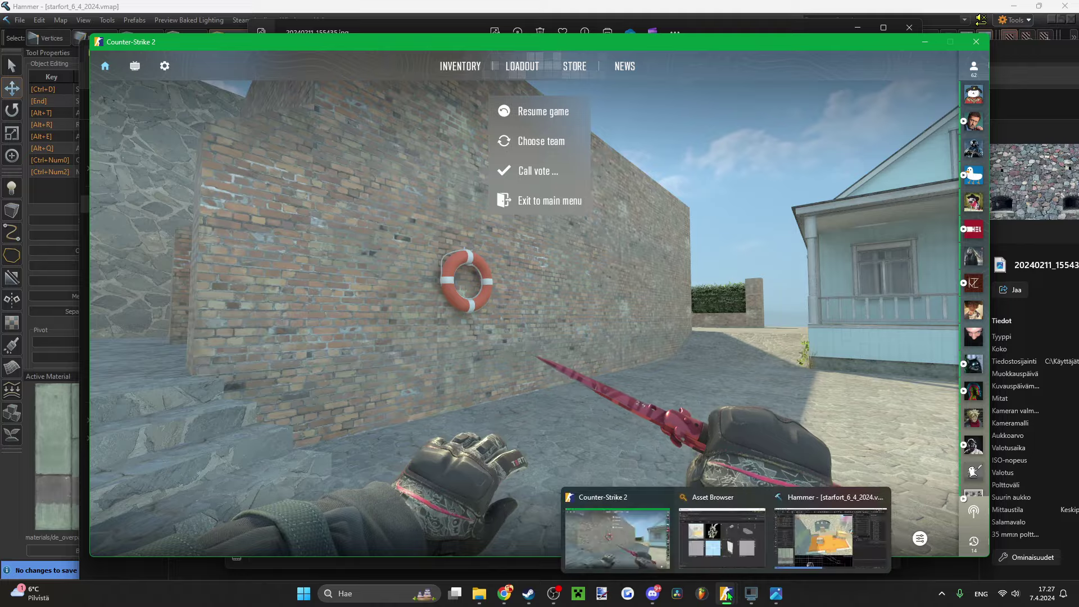
click(846, 558)
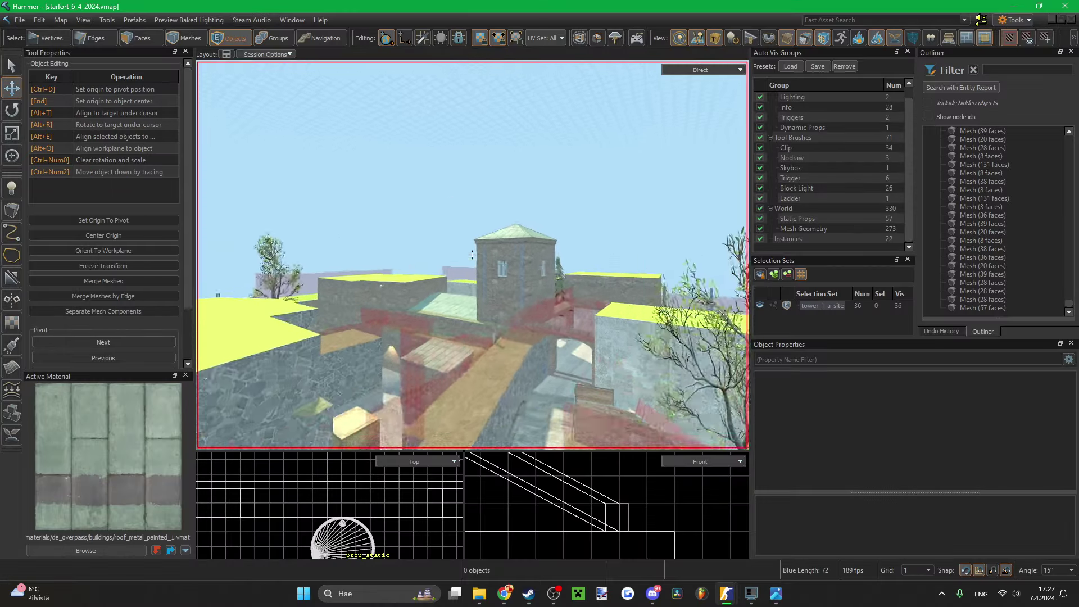
- Lower the two adjoining grass faces on top of the stone wall's ledge and save the map
key(w)
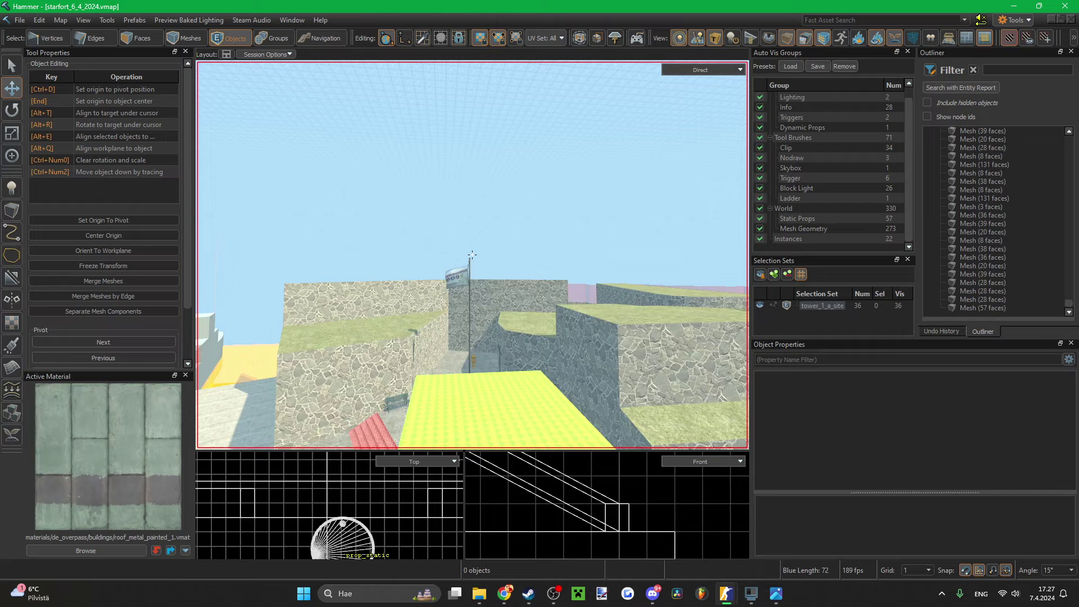
key(3)
click(470, 271)
shift+click(514, 250)
key(w)
right_drag(521, 264, 521, 265)
key(Down)
key(Down)
key(Down)
key(Down)
key(Down)
key(Down)
key(Down)
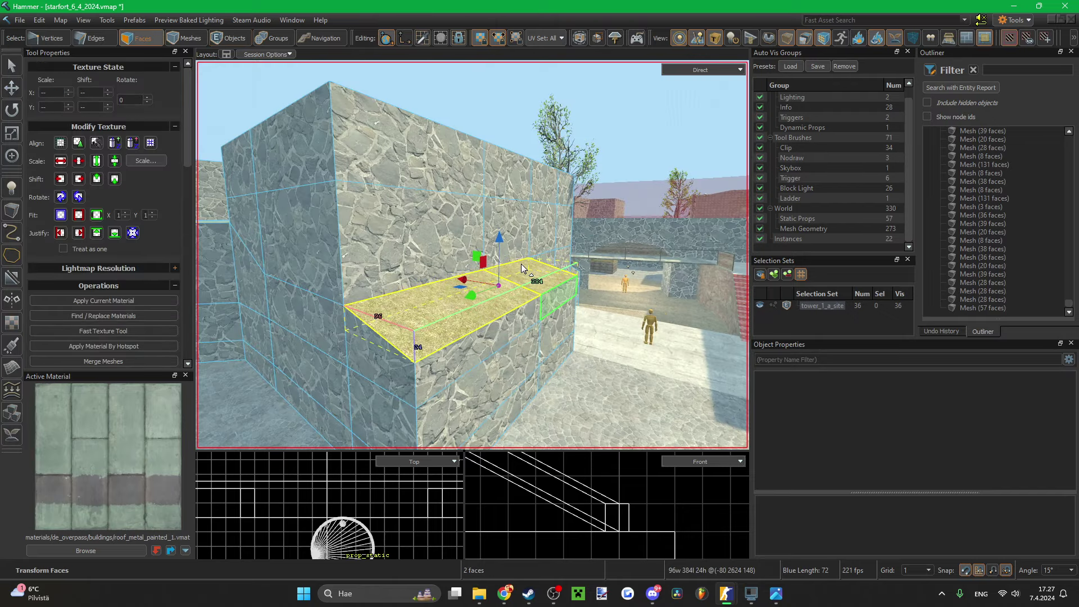
key(Page_Down)
key(Page_Down)
key(Page_Down)
key(Page_Down)
key(Page_Down)
key(Page_Down)
key(Page_Down)
key(Page_Down)
key(Page_Down)
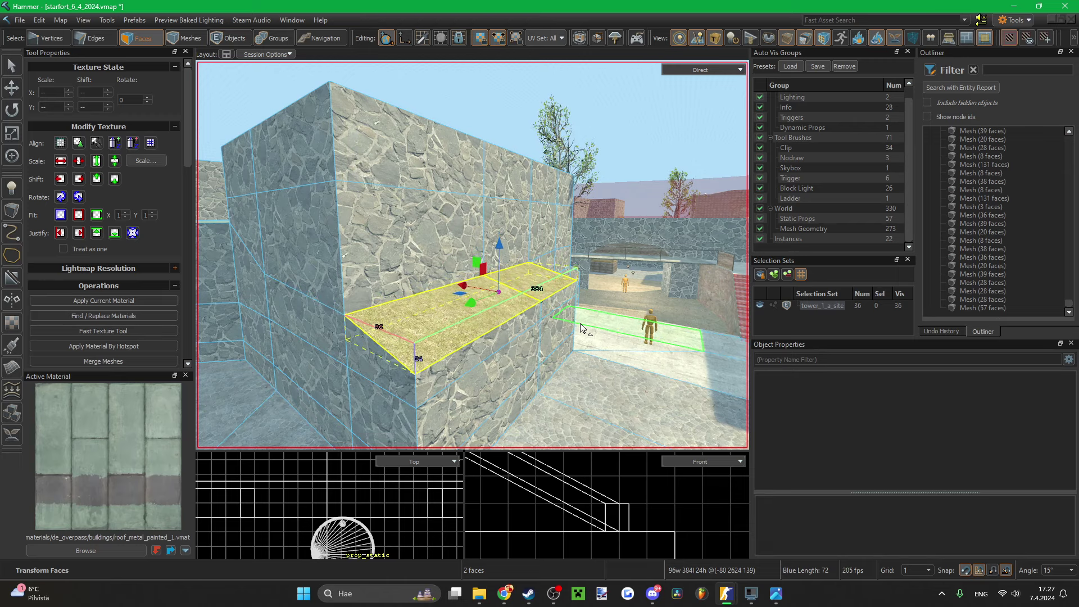
key(w)
right_drag(582, 328, 472, 254)
key(ctrl+s)
- Extract the upper middle brick face at the wall's end and raise it to sit on the wall's top edge
key(5)
click(540, 322)
right_drag(541, 323, 472, 255)
right_drag(488, 298, 505, 325)
key(2)
key(ctrl+s)
key(3)
click(500, 298)
key(2)
click(506, 325)
key(3)
click(514, 346)
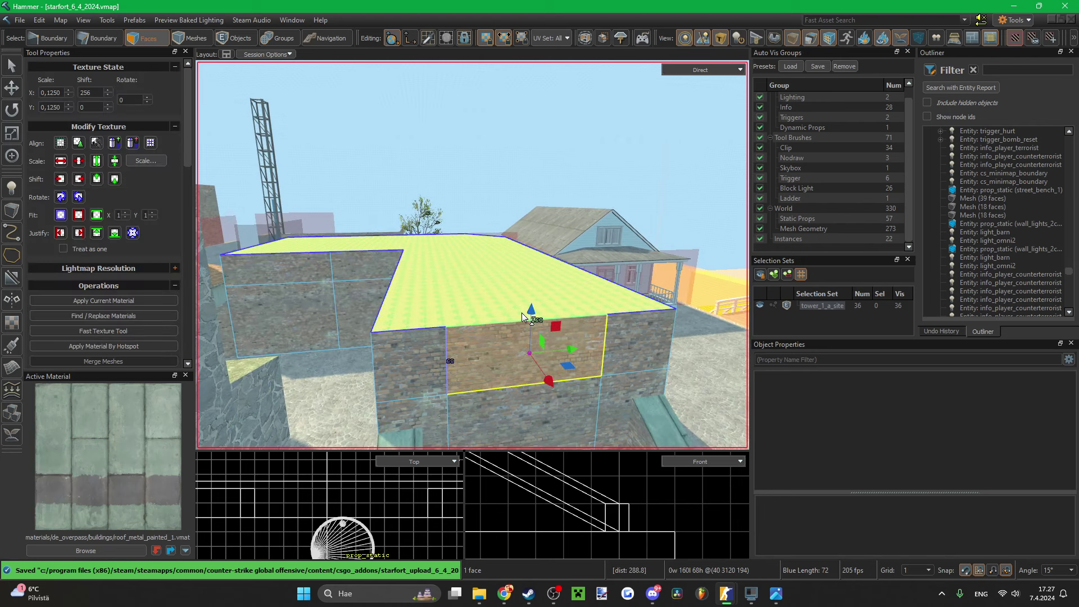
key(alt+n)
scroll(517, 342, up, 1)
key(Up)
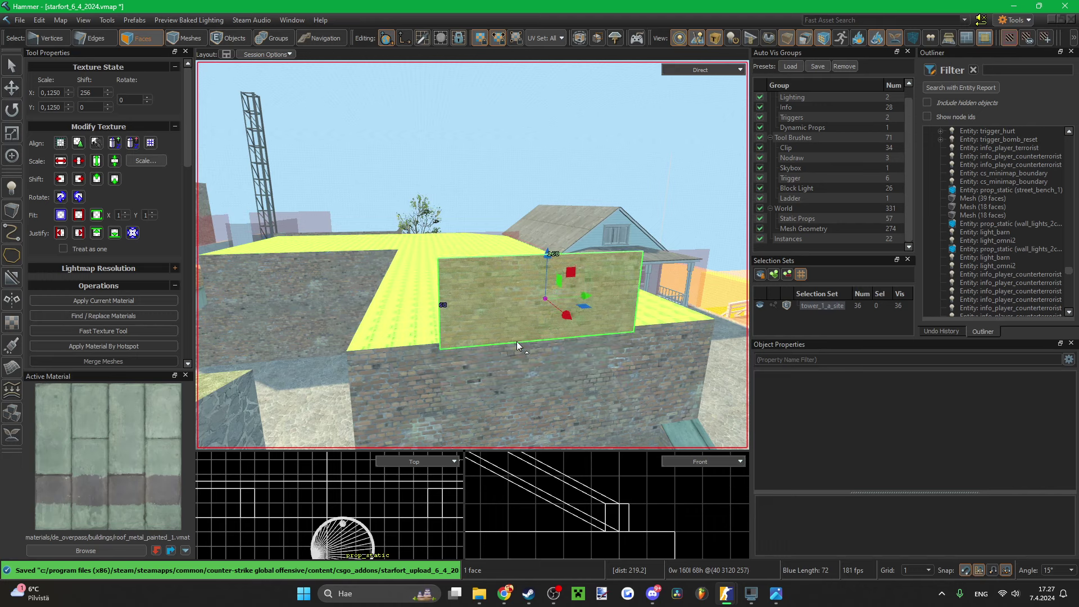
key(Down)
key(Down)
- Set the grid to 4 and move the extracted face's left vertical edge 64 units outwards, flush with the wall's corner
scroll(630, 507, down, 5)
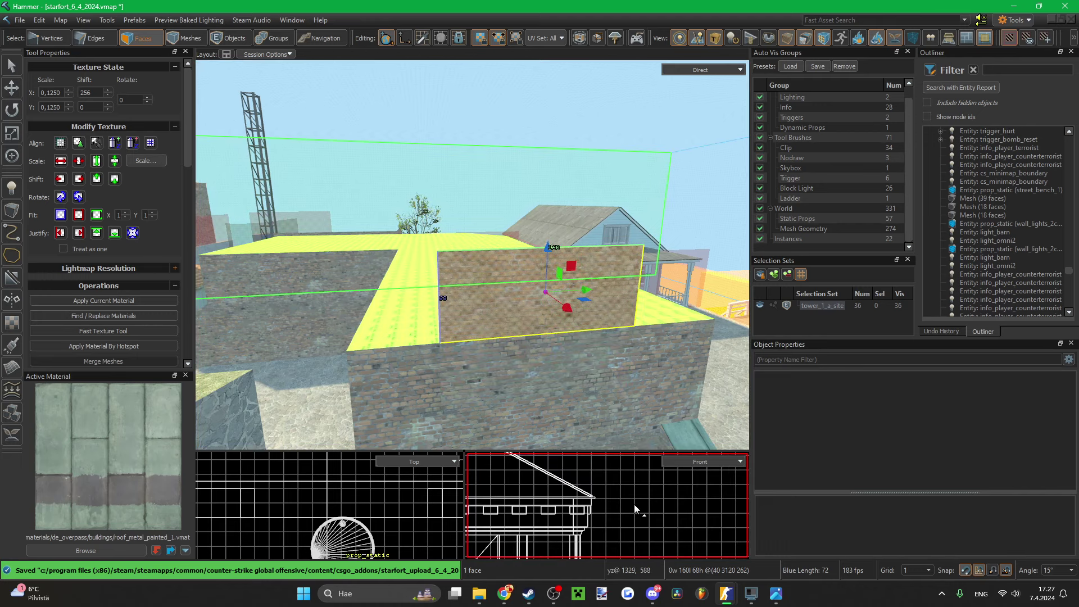
scroll(579, 509, up, 5)
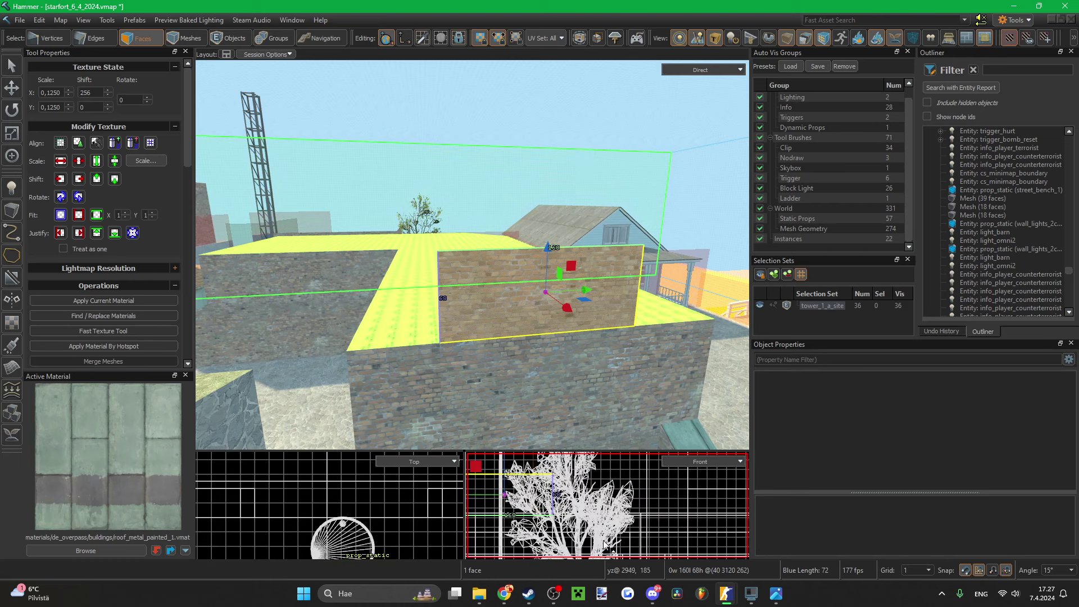
scroll(578, 508, up, 2)
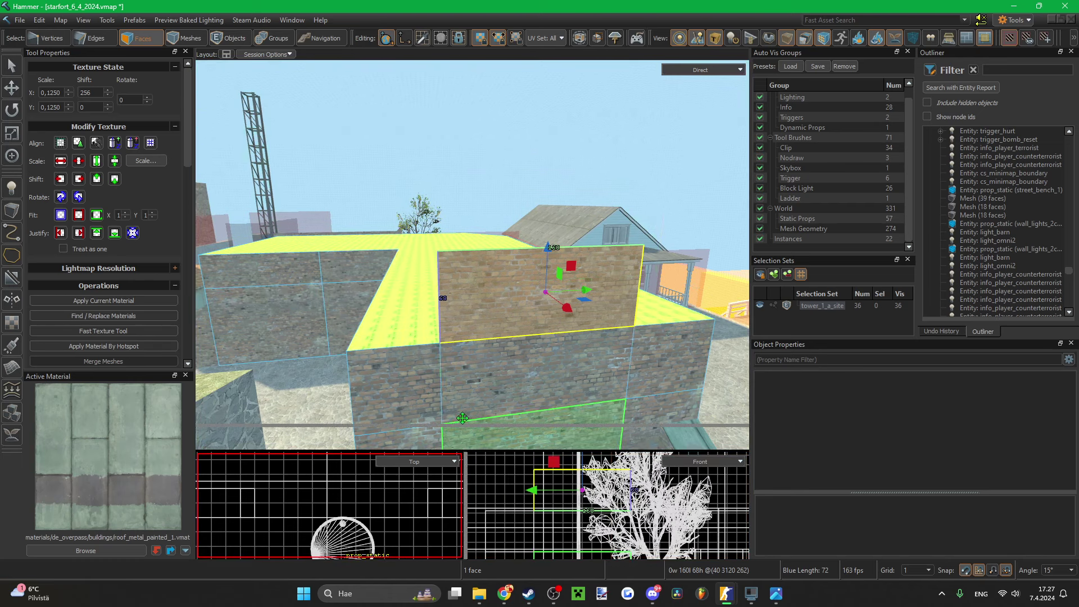
drag(464, 450, 458, 407)
right_drag(496, 292, 500, 314)
key(2)
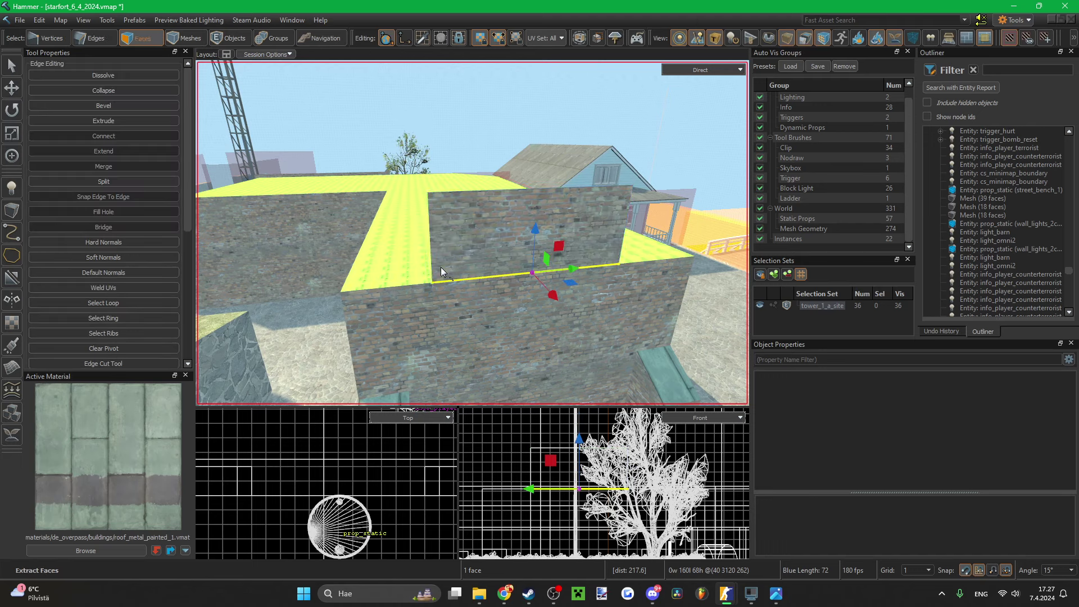
click(431, 263)
scroll(360, 478, down, 6)
scroll(906, 568, down, 2)
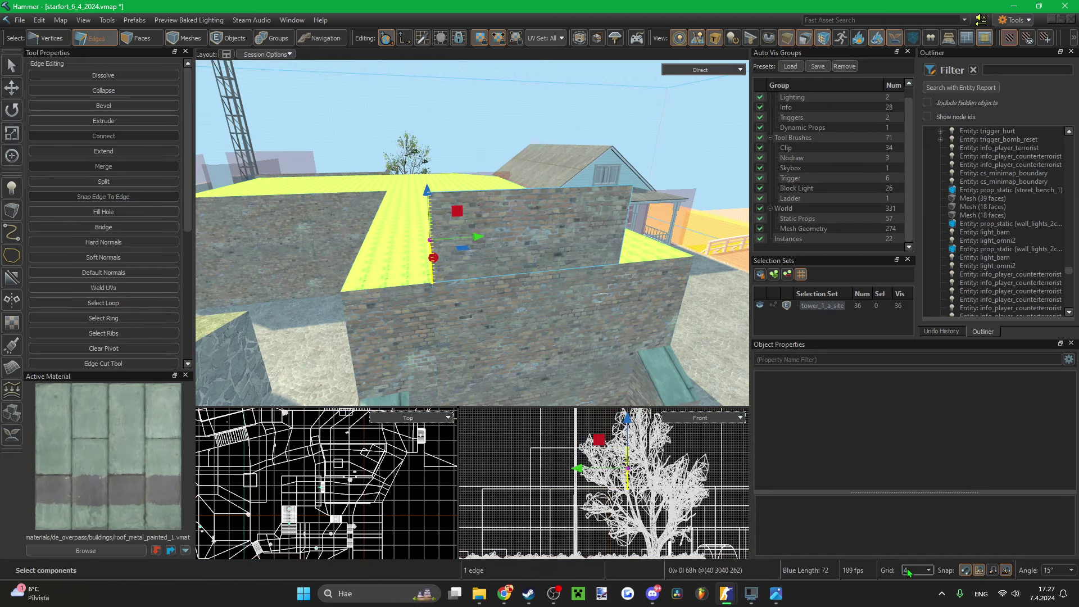
scroll(384, 522, up, 8)
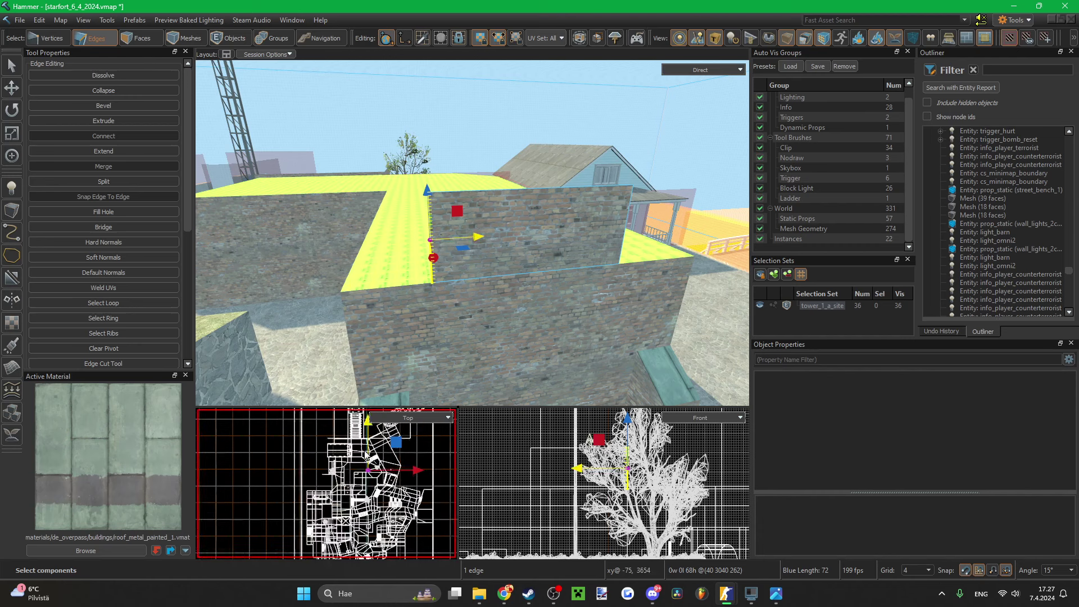
scroll(369, 493, up, 6)
key(Down)
key(Down)
key(Down)
key(Down)
key(Down)
key(Down)
key(Down)
key(Down)
key(Down)
key(Down)
key(Down)
key(Down)
key(Down)
key(Down)
key(Down)
key(Down)
key(Down)
key(Up)
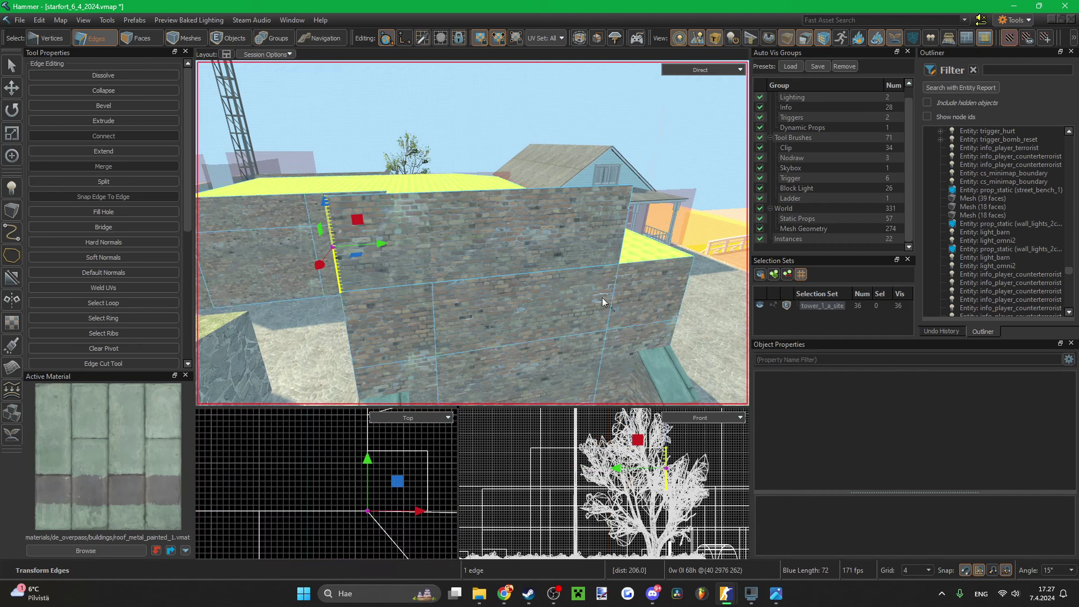
- Move the extracted face's right vertical edge 80 units outwards, flush with the wall's opposite corner
click(620, 255)
scroll(392, 506, down, 8)
key(Up)
key(Up)
key(Up)
key(Up)
key(Up)
key(Up)
key(Up)
key(Up)
key(Up)
key(Up)
key(Up)
key(Up)
key(Up)
key(Up)
key(Up)
key(Up)
key(Up)
key(Up)
key(Up)
key(Up)
scroll(394, 484, up, 8)
key(Down)
key(Down)
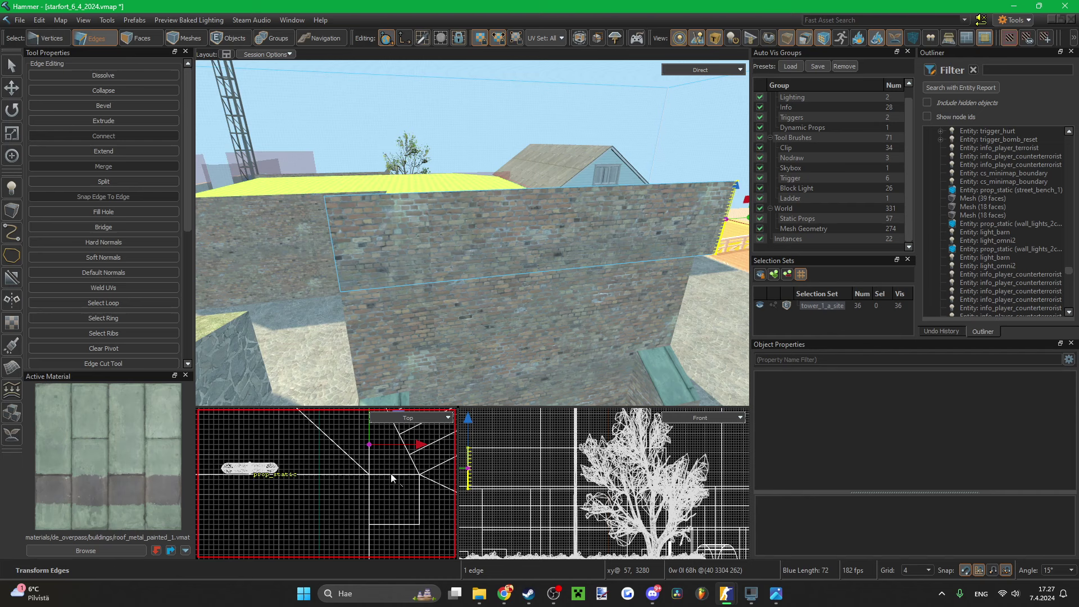
key(Down)
key(Down)
key(Down)
key(Down)
key(Down)
- Connect the midpoints of the extracted face's top and bottom edges to split it in the middle
scroll(389, 470, down, 8)
scroll(383, 478, up, 3)
right_drag(502, 282, 526, 230)
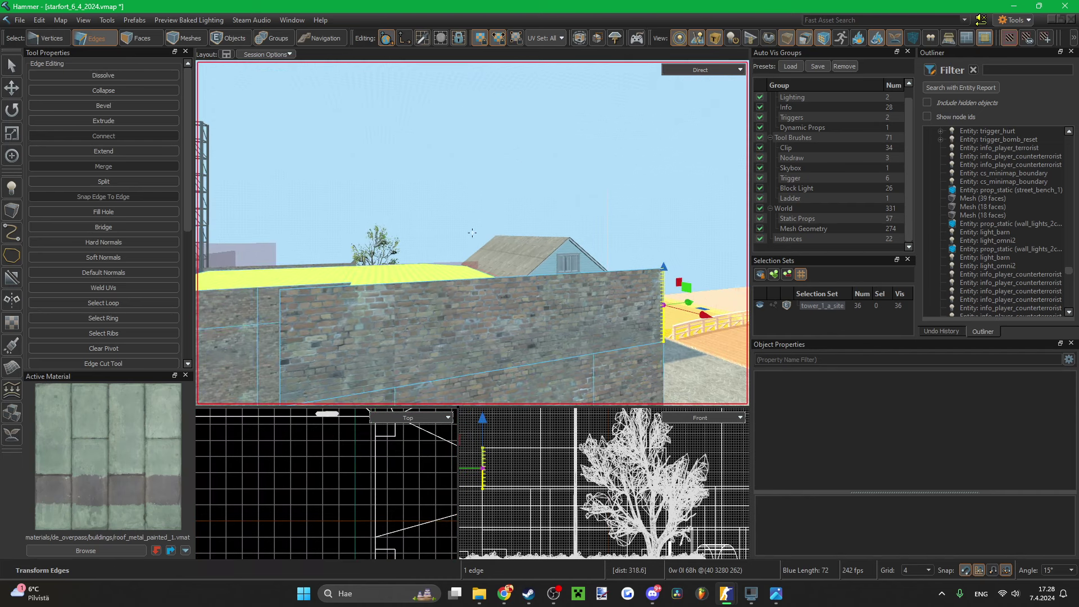
key(Escape)
click(502, 279)
ctrl+click(498, 369)
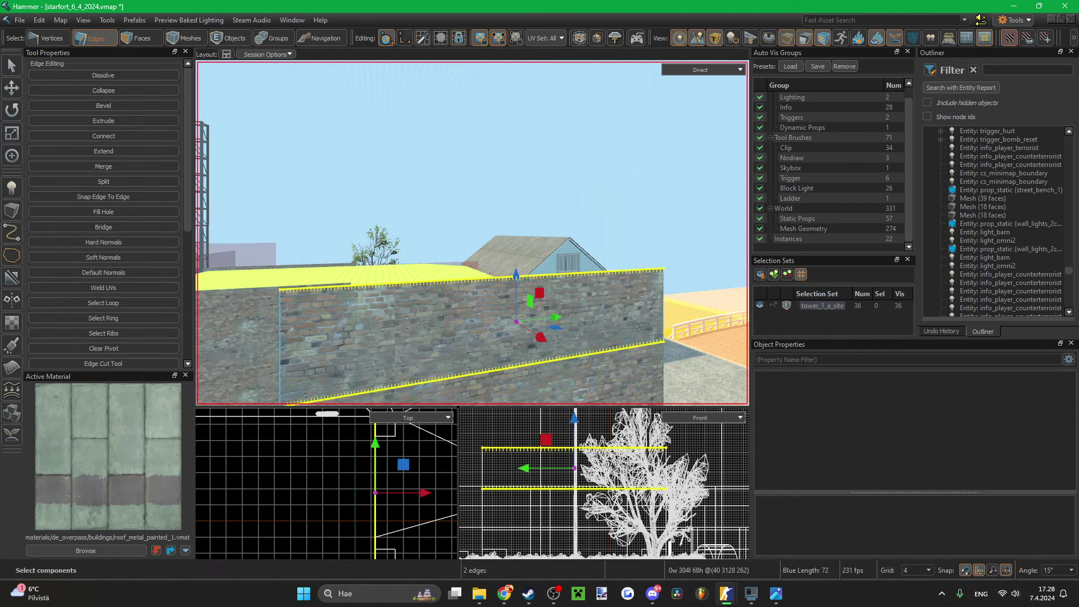
key(v)
- Lower the face's two outer top vertices 60 units to shape a gable, leaving the middle vertex as the peak
mouse_move(508, 339)
right_down()
mouse_move(485, 356)
mouse_move(511, 323)
right_up()
key(d)
key(1)
click(288, 215)
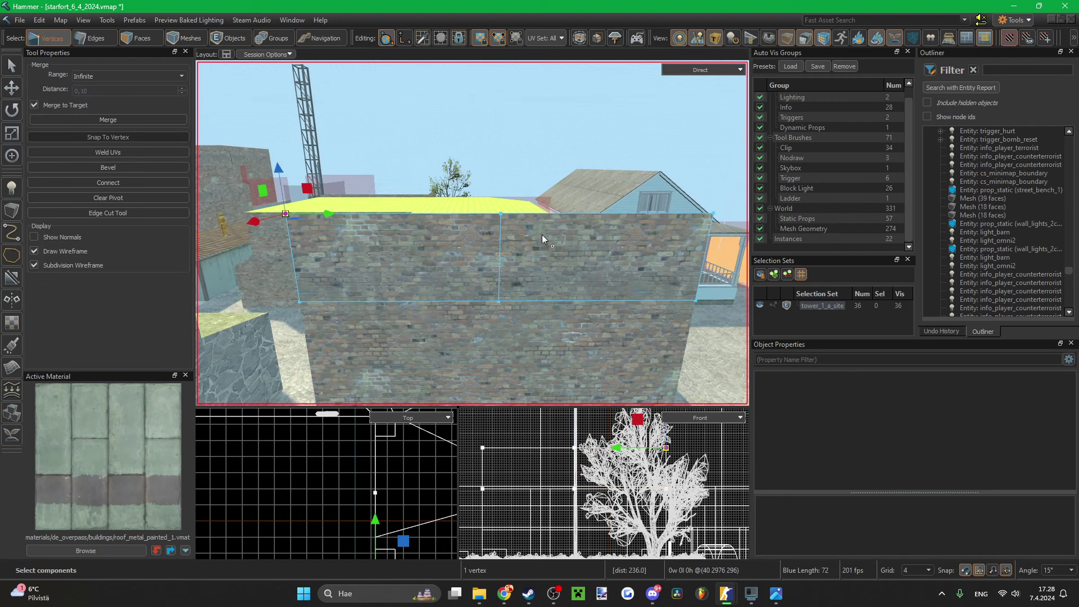
ctrl+click(713, 216)
key(Down)
key(Down)
key(Down)
key(Down)
key(Down)
key(Down)
key(Down)
key(Down)
key(Down)
key(Down)
key(Down)
key(Down)
key(Down)
key(Down)
key(Down)
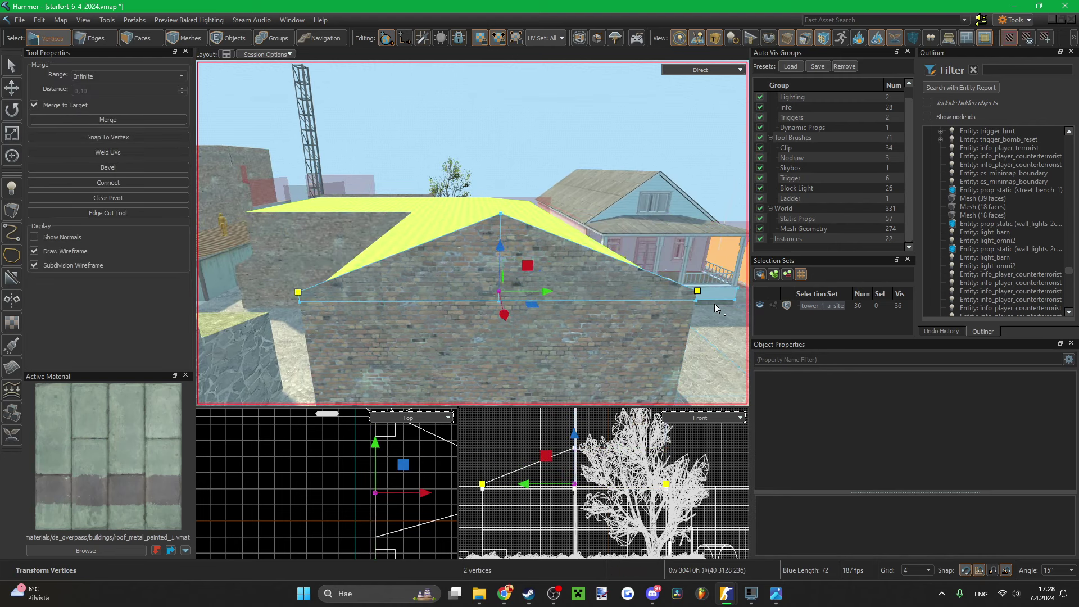
right_drag(495, 271, 484, 207)
key(a)
key(d)
click(484, 222)
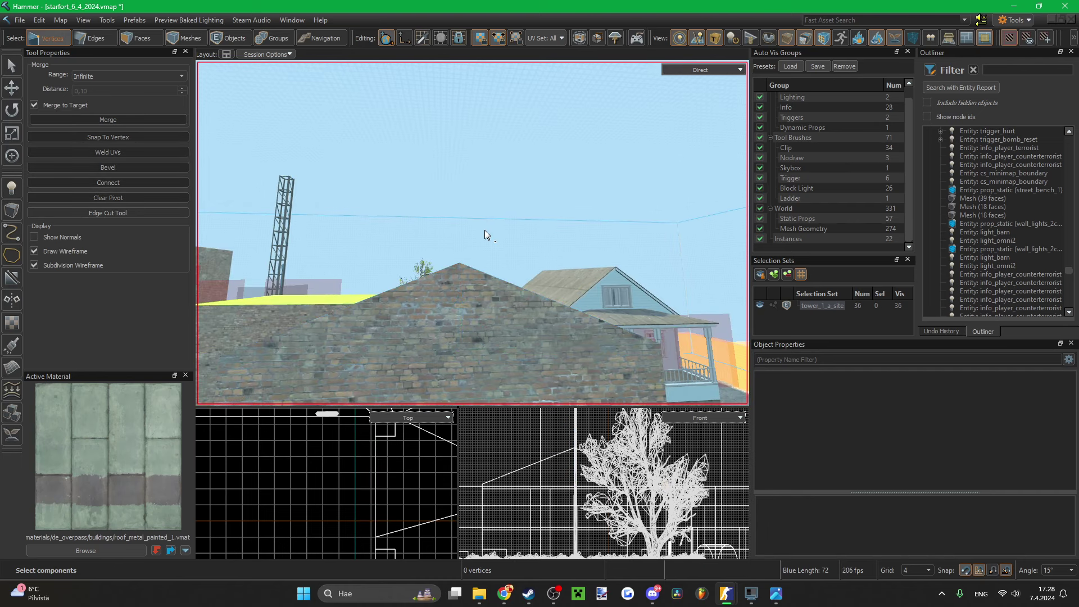
- Hide the translucent sky brush behind the brick gable and save the map
key(5)
click(484, 231)
key(h)
key(ctrl+s)
right_drag(484, 232, 472, 233)
key(d)
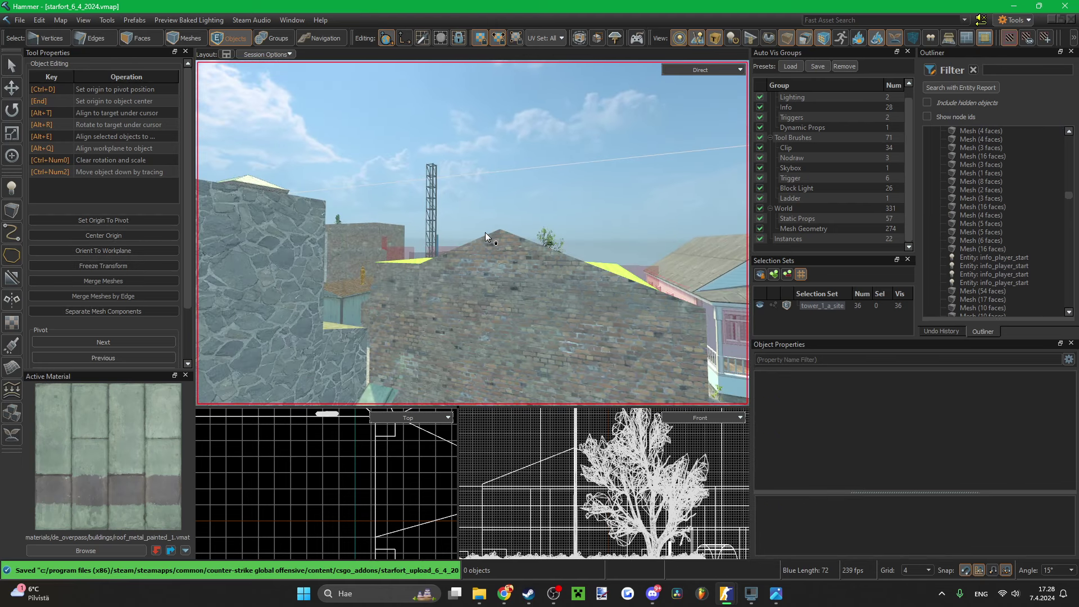
- Close the three open reference photos, including 20240211_151655.jpg
mouse_move(779, 597)
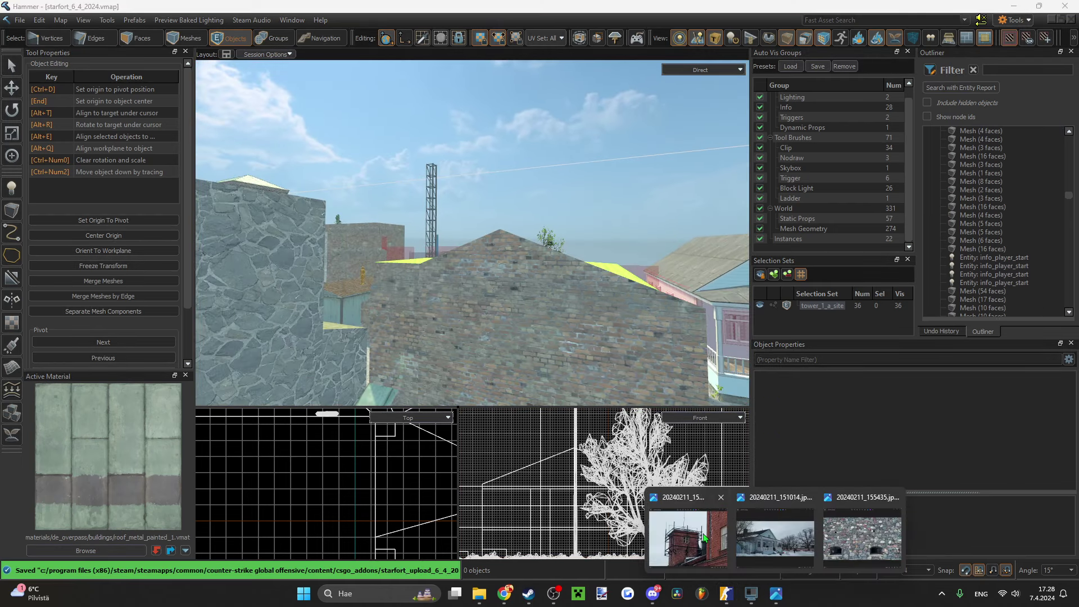
click(706, 536)
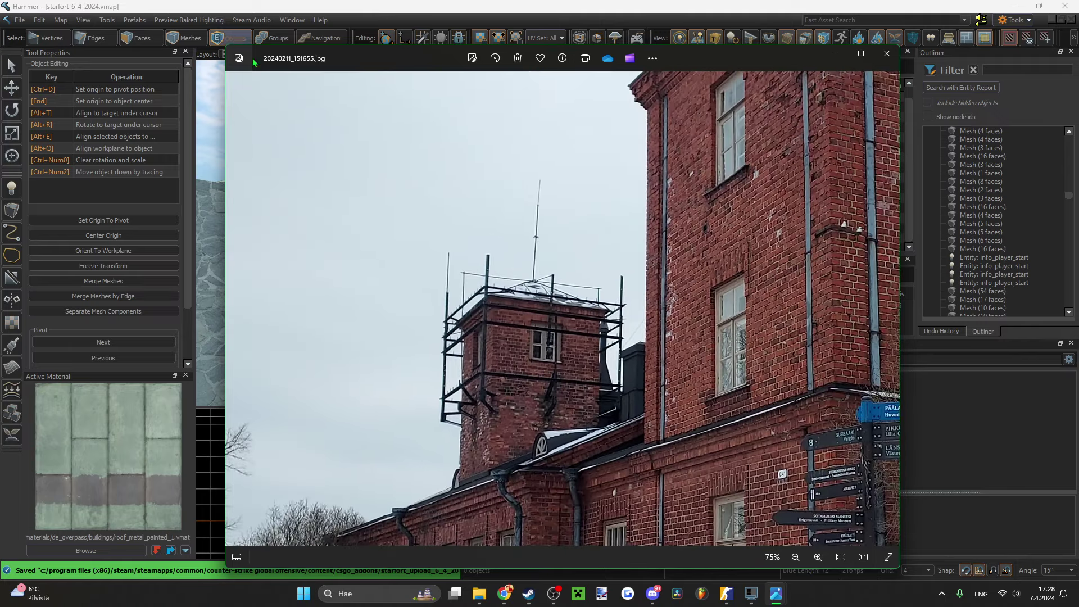
click(885, 54)
mouse_move(774, 600)
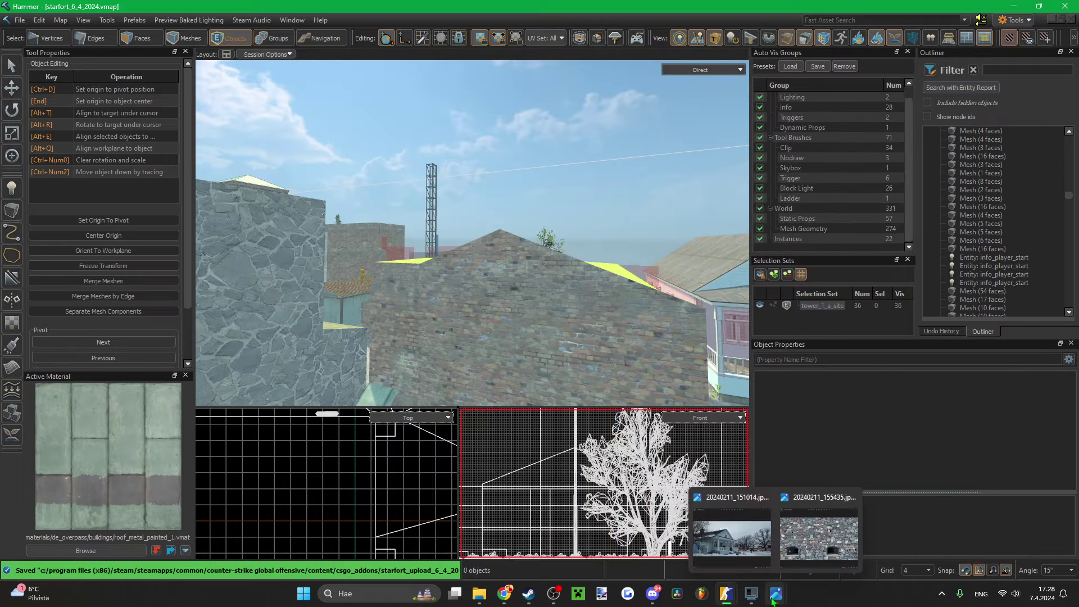
click(763, 500)
click(811, 500)
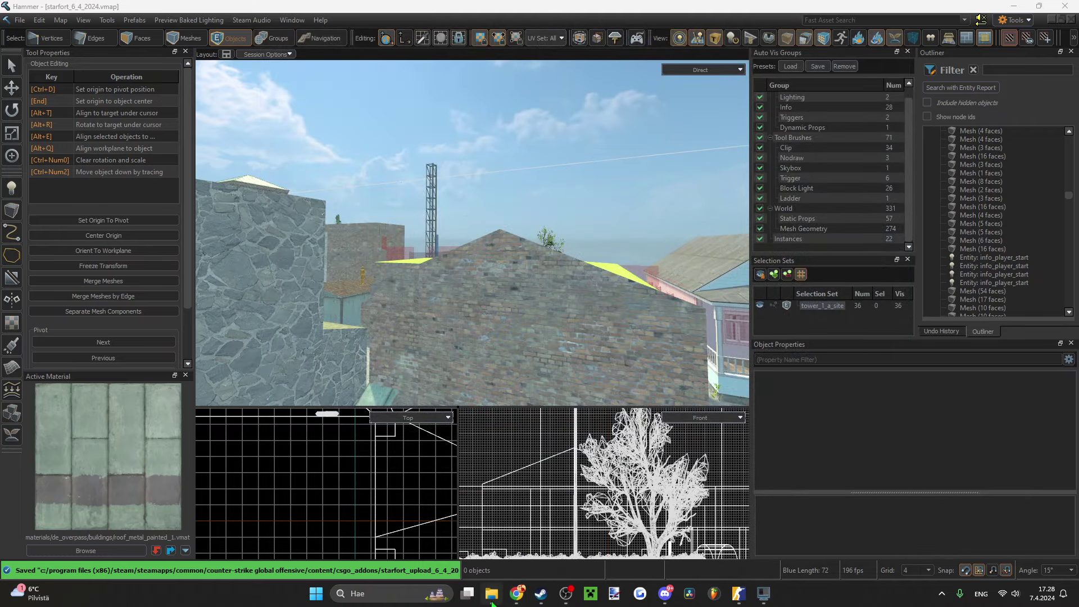
- Browse the structuring, items and details folders in suokkireference for photos of gabled brick buildings
click(491, 594)
key(alt+Left)
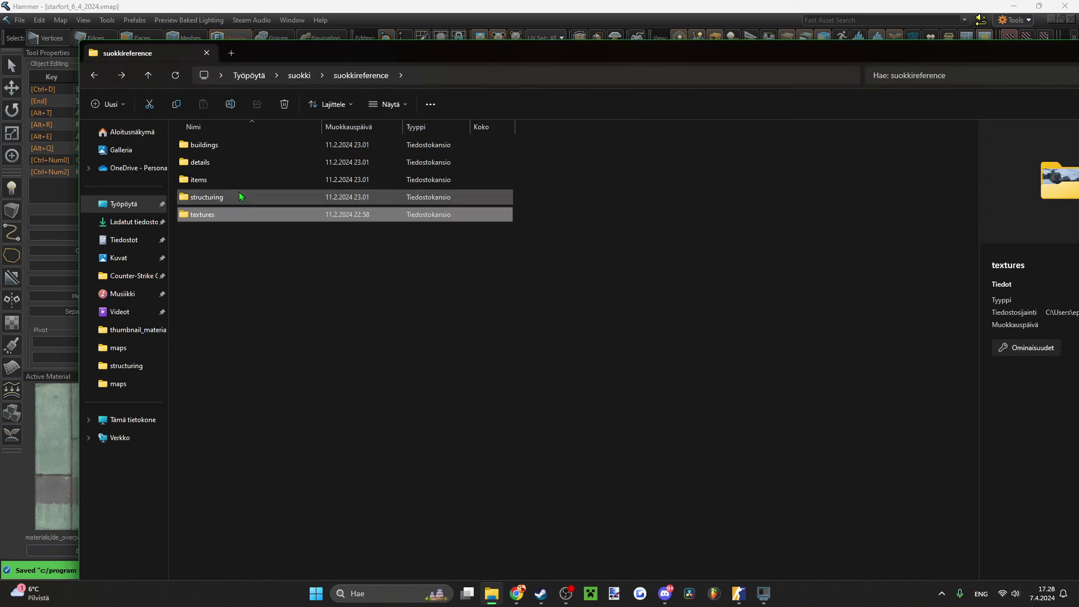
double_click(409, 332)
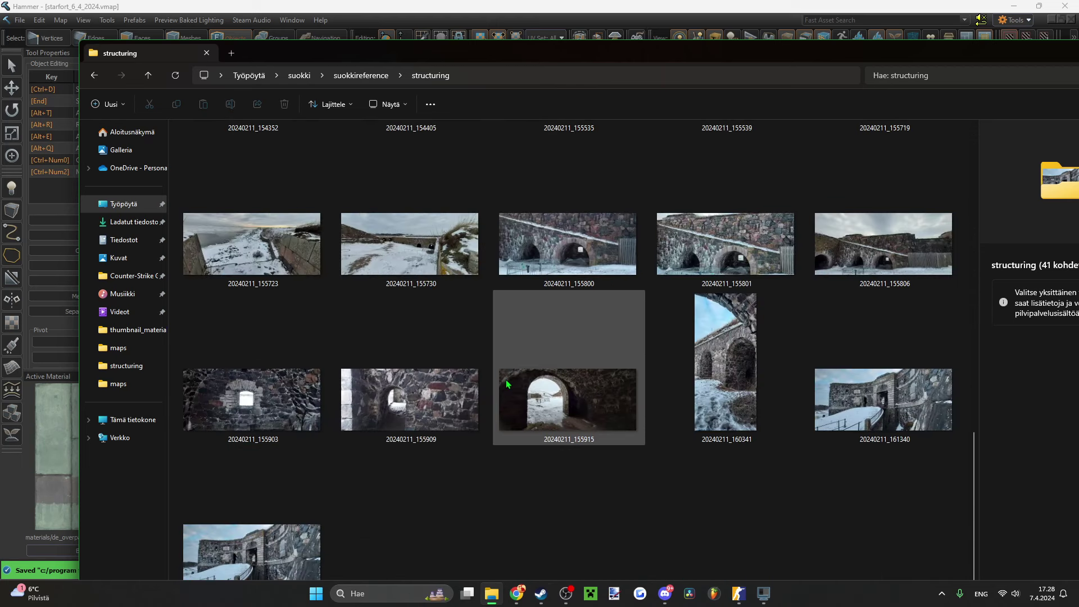
key(alt+Left)
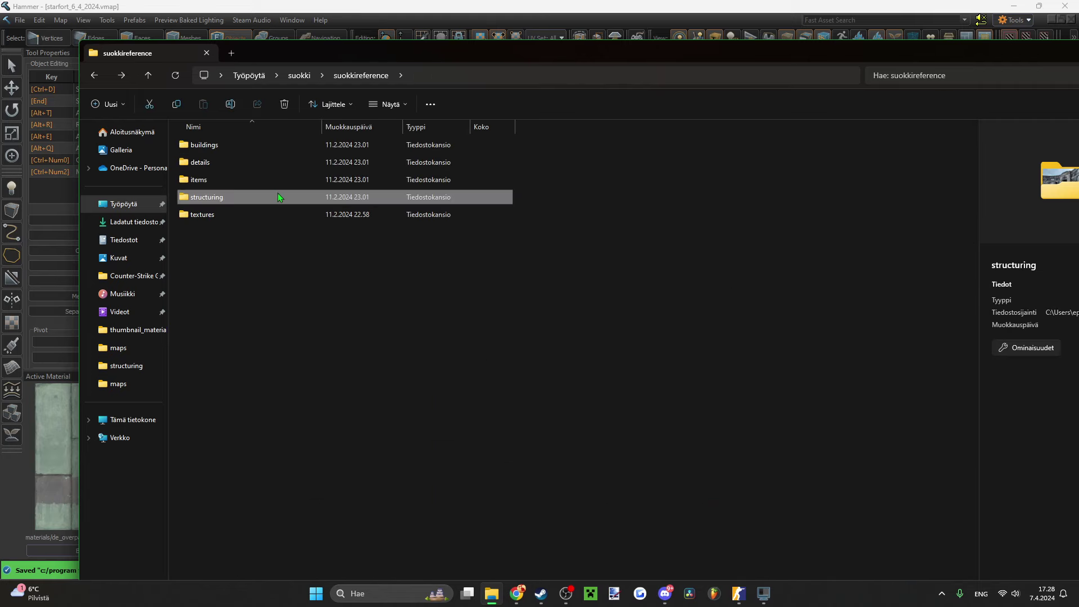
double_click(281, 180)
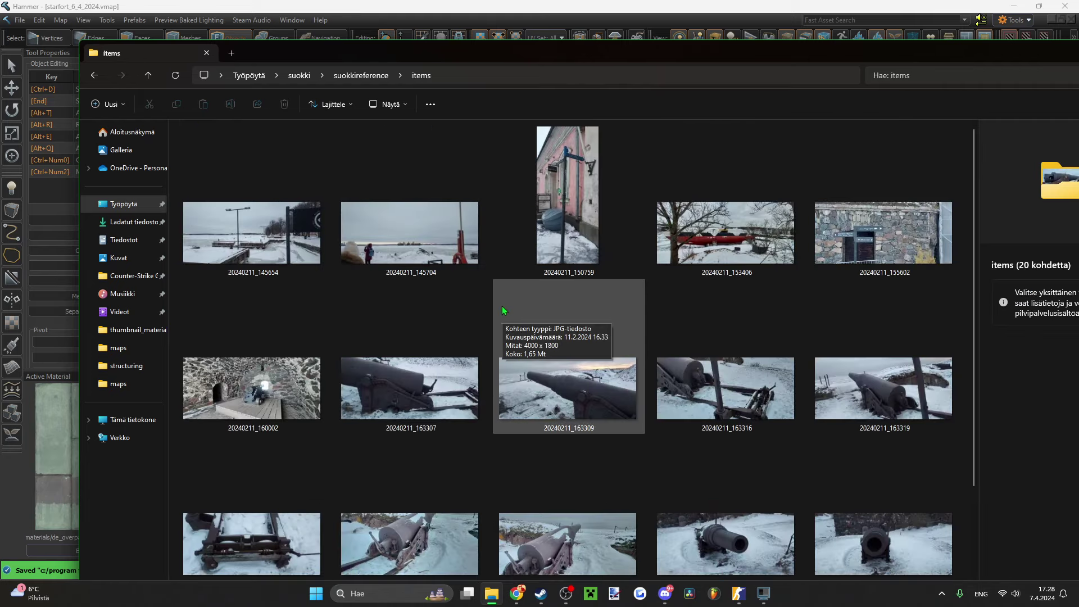
key(alt+Left)
double_click(250, 164)
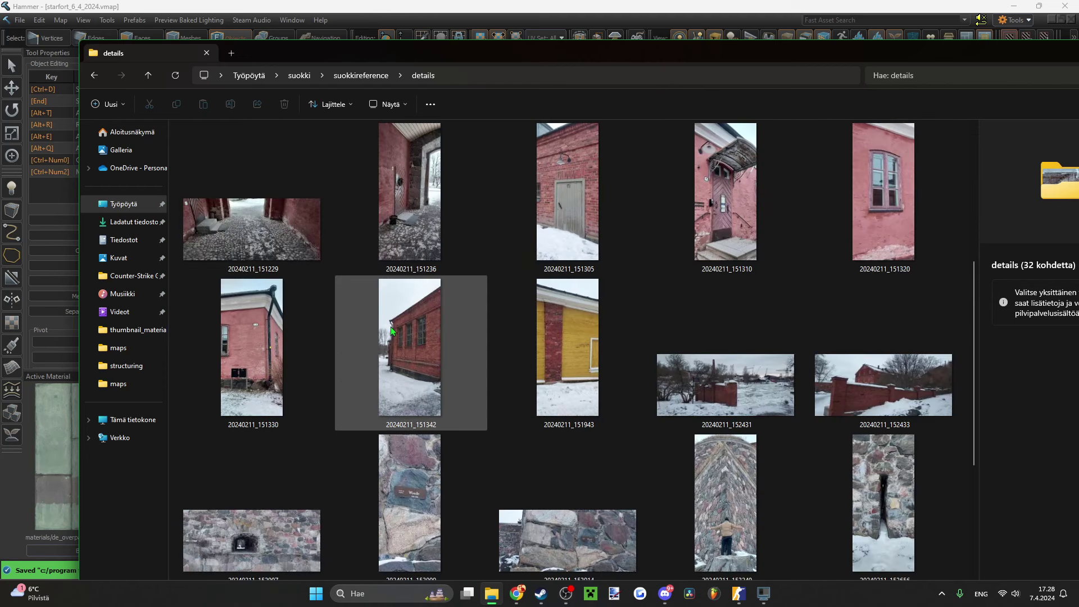
scroll(399, 332, down, 3)
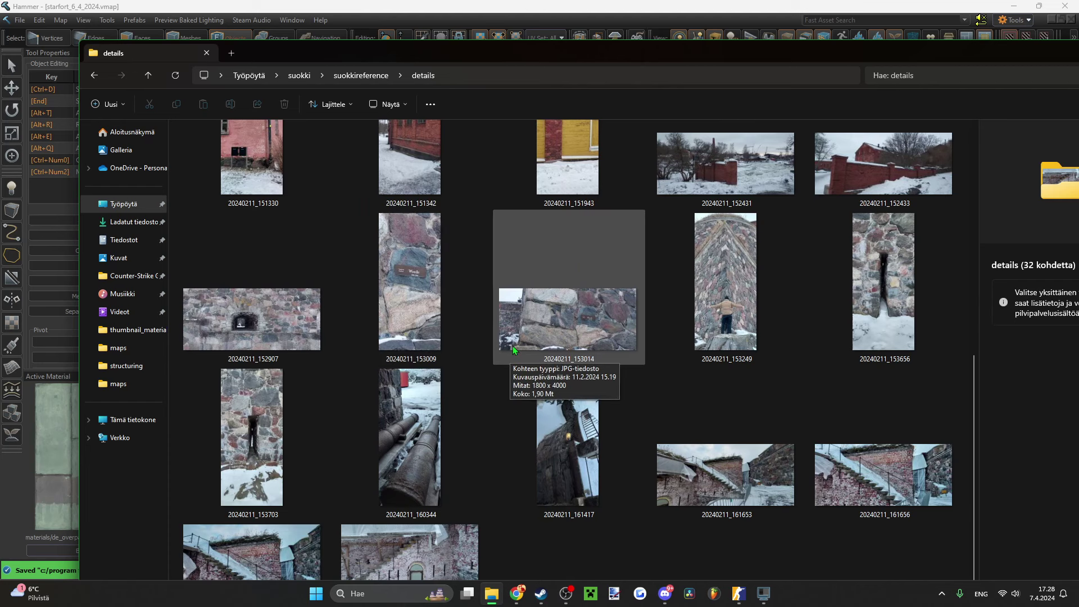
scroll(553, 349, up, 3)
key(alt+Left)
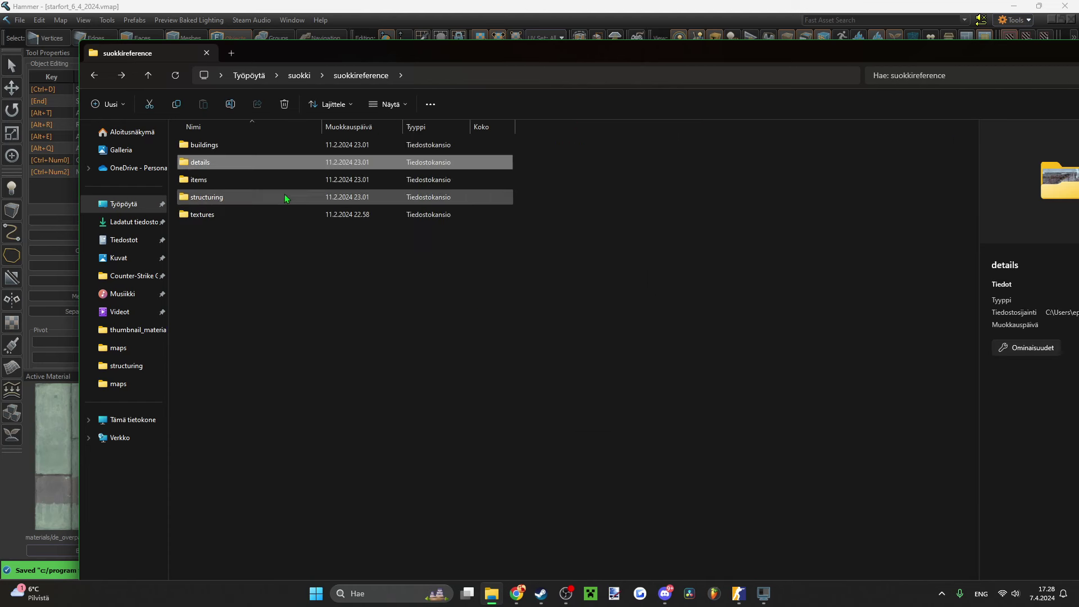
- Look through the buildings reference folder and open the brick building photos 20240211_151419 and 20240211_151602
double_click(255, 145)
scroll(467, 316, down, 5)
scroll(562, 360, up, 2)
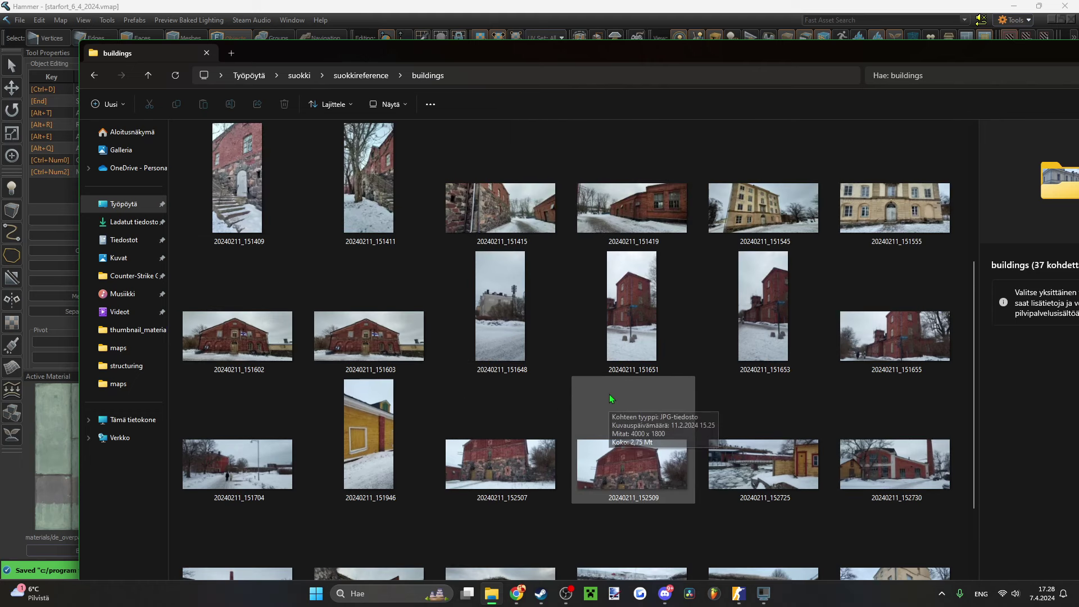
scroll(604, 393, down, 5)
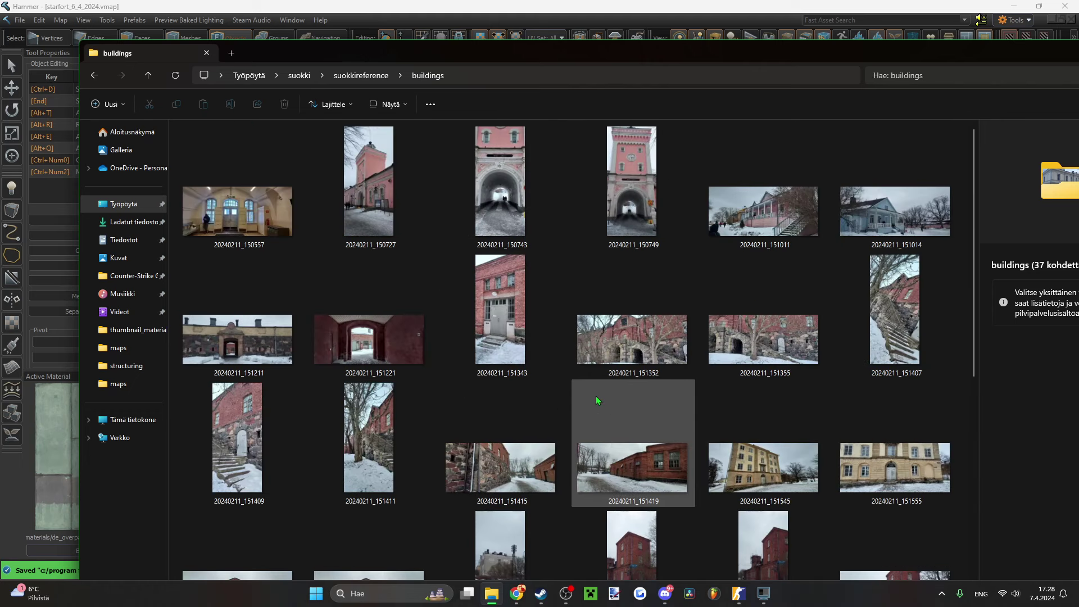
scroll(599, 396, up, 4)
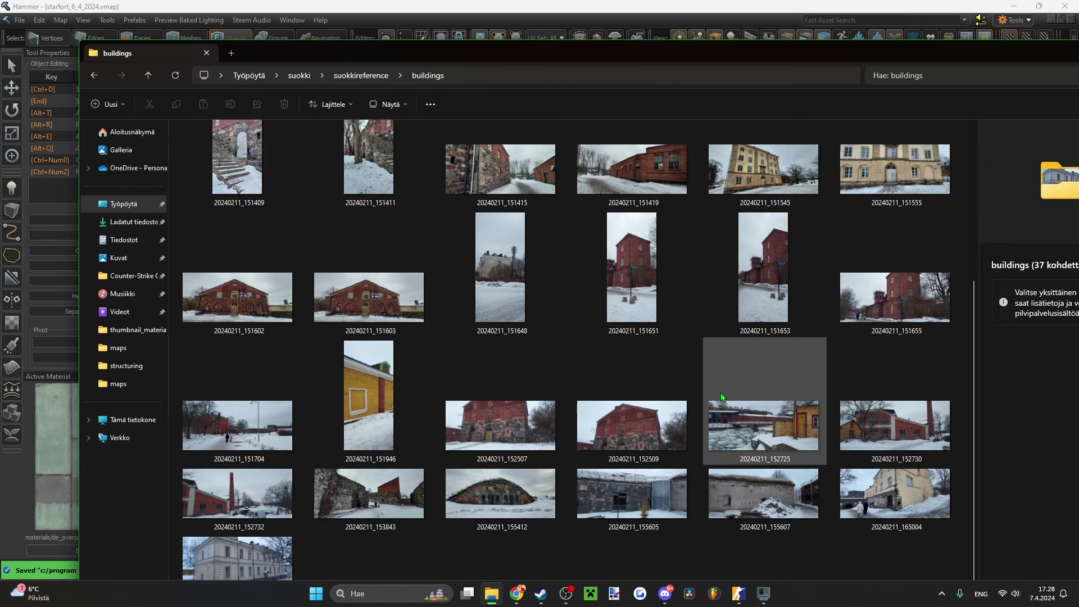
scroll(719, 393, up, 2)
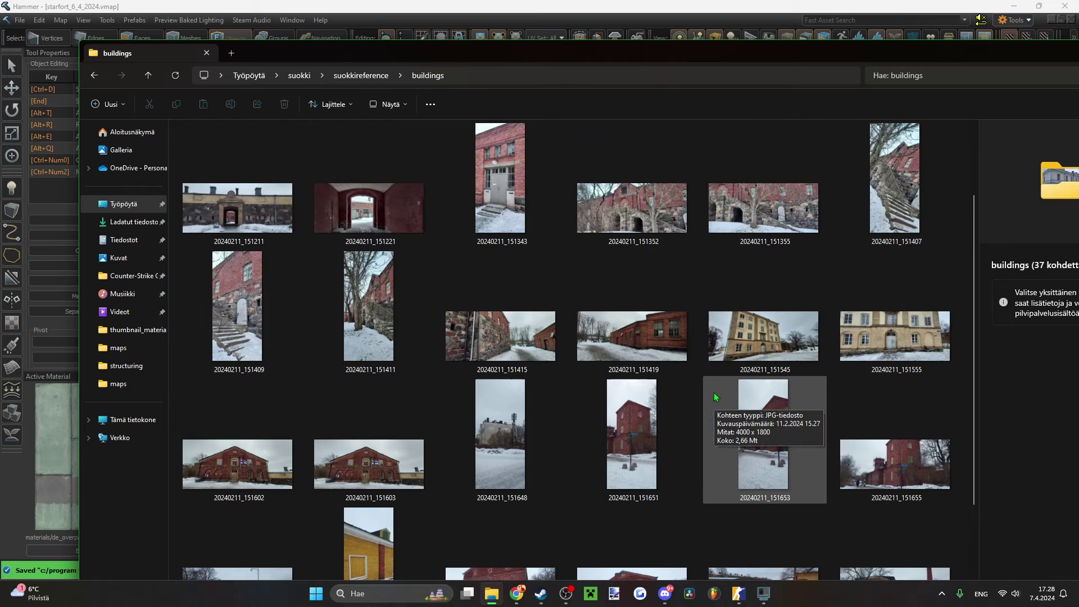
click(639, 360)
right_click(639, 361)
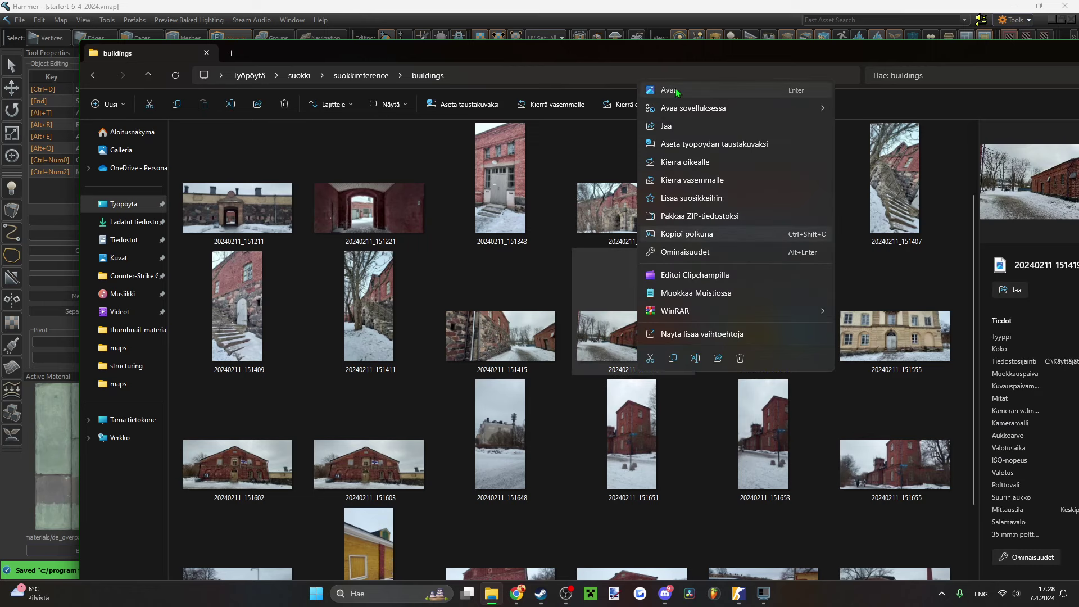
click(677, 91)
click(219, 463)
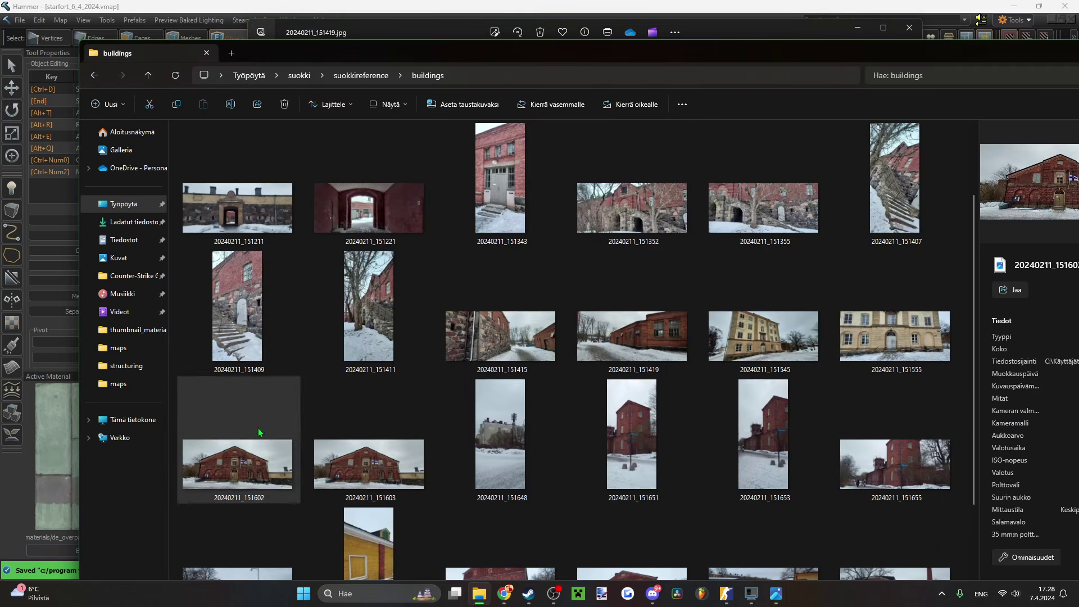
right_click(221, 463)
click(278, 213)
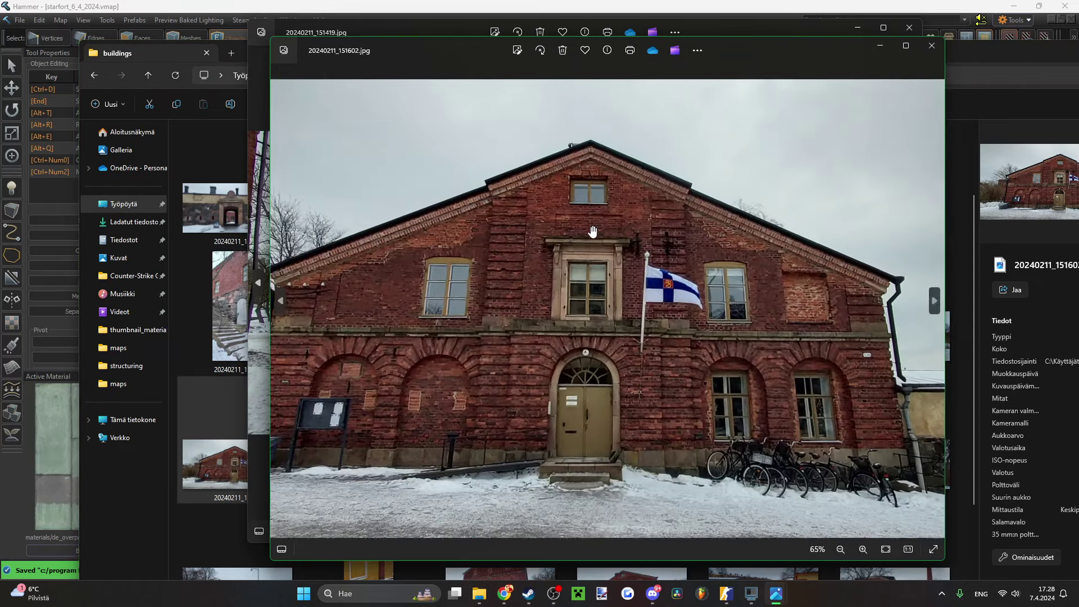
- Examine the gable's roof trim in 20240211_151602.jpg and the brick side wall in 20240211_151419.jpg up close
scroll(592, 231, up, 3)
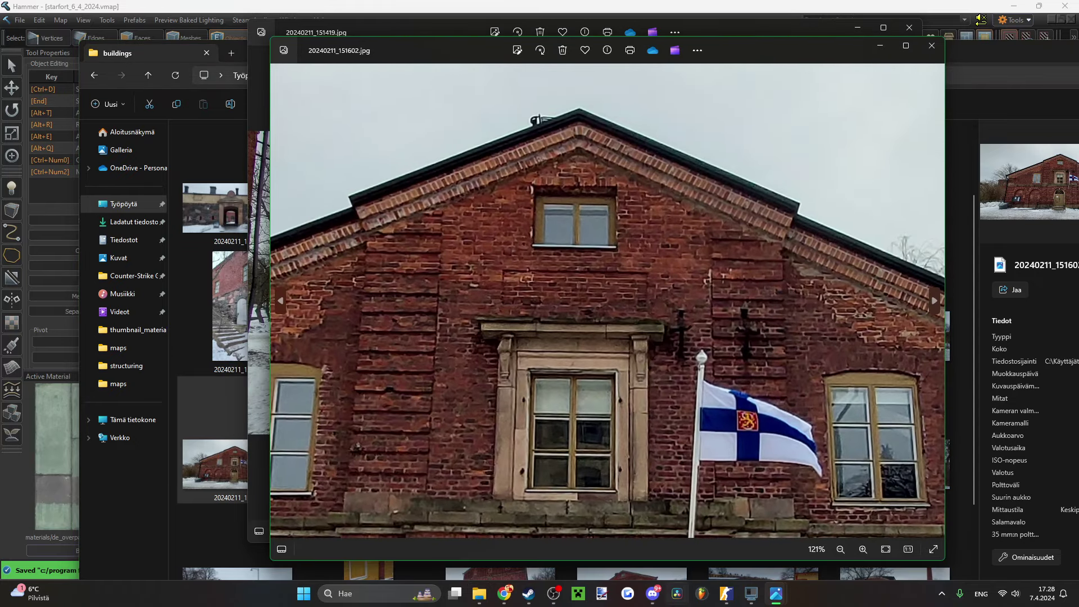
mouse_move(777, 596)
click(733, 536)
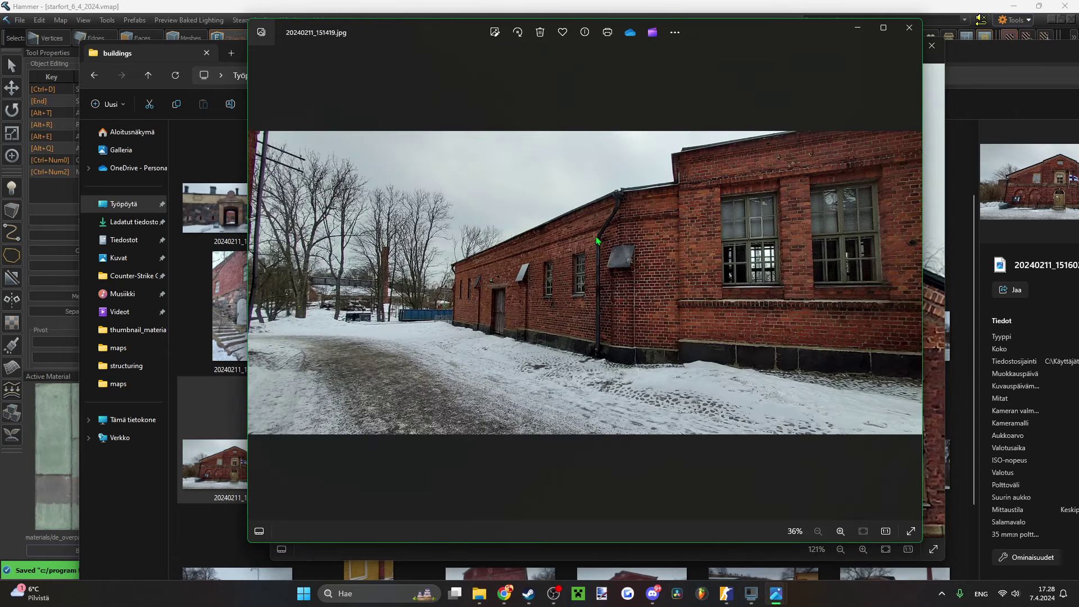
scroll(604, 205, up, 2)
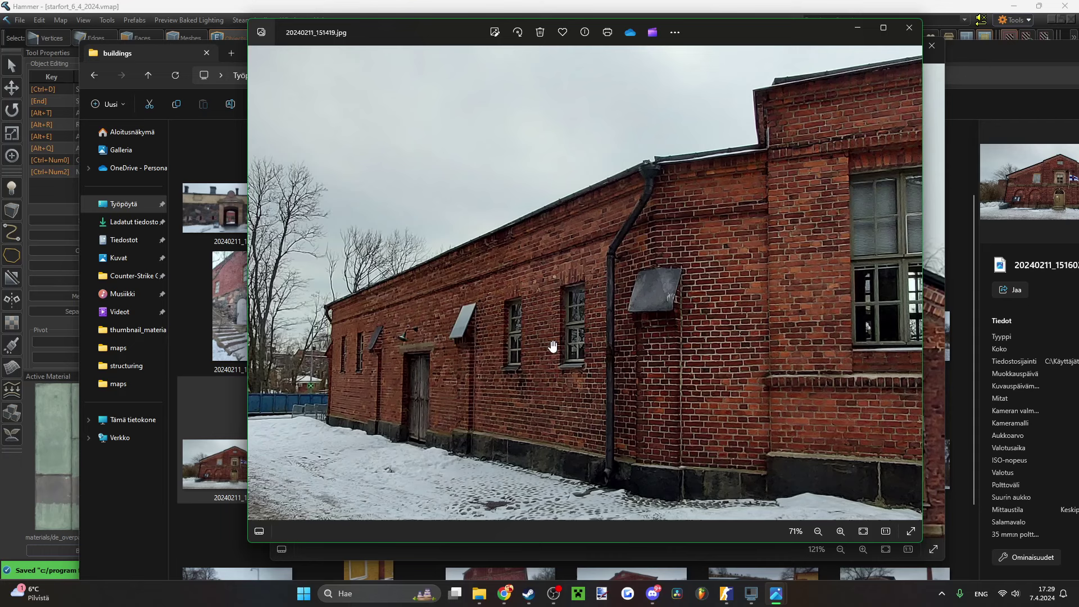
drag(553, 346, 619, 361)
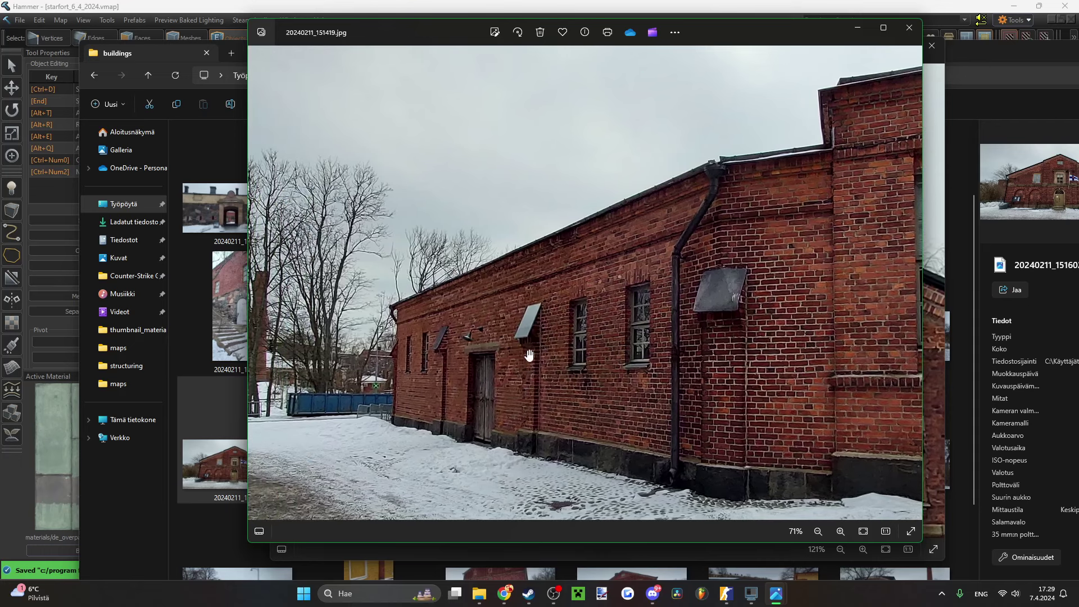
- Switch to Counter-Strike 2 and inspect the brick building's walls and corner buttresses in the running map
click(624, 540)
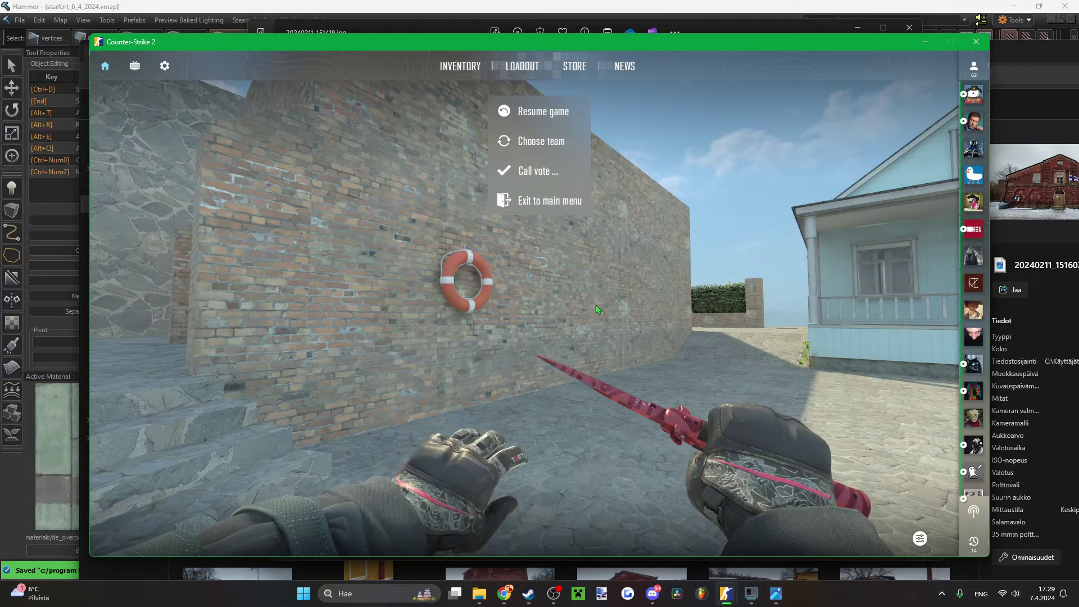
key(2)
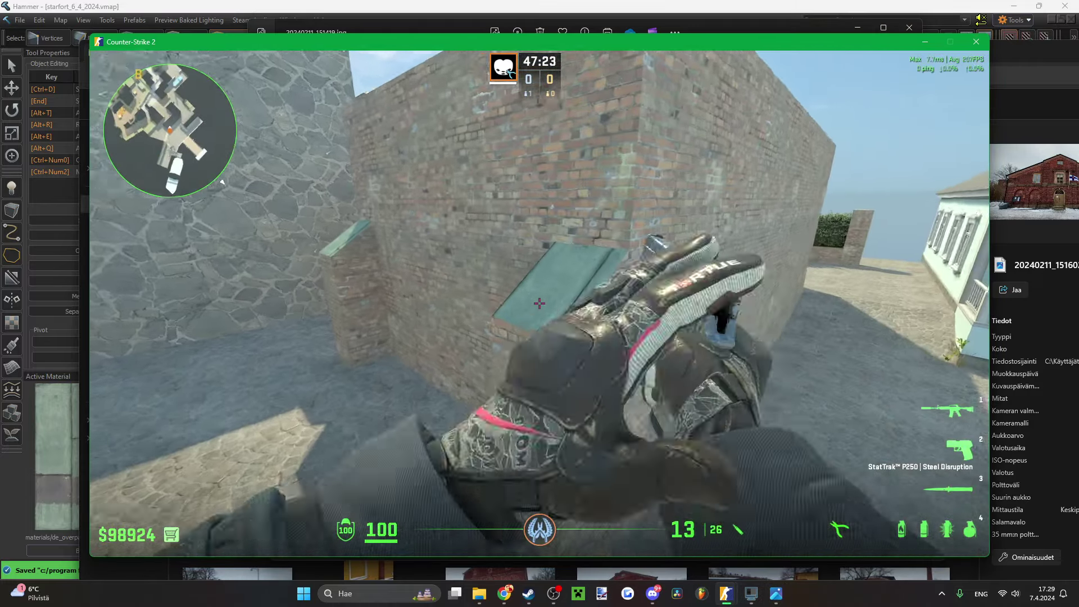
click(540, 303)
key(1)
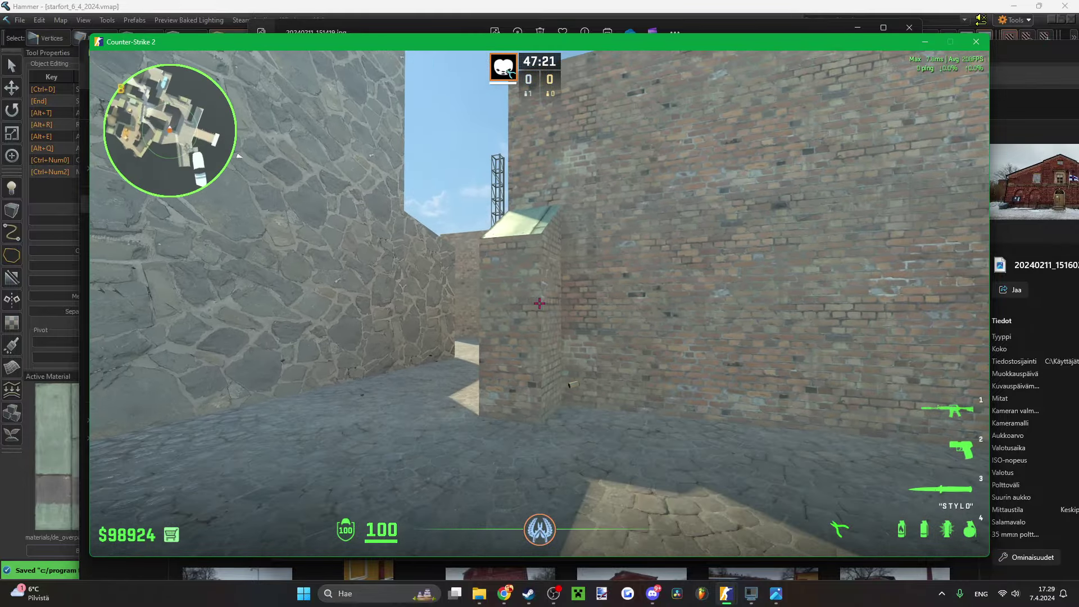
key(3)
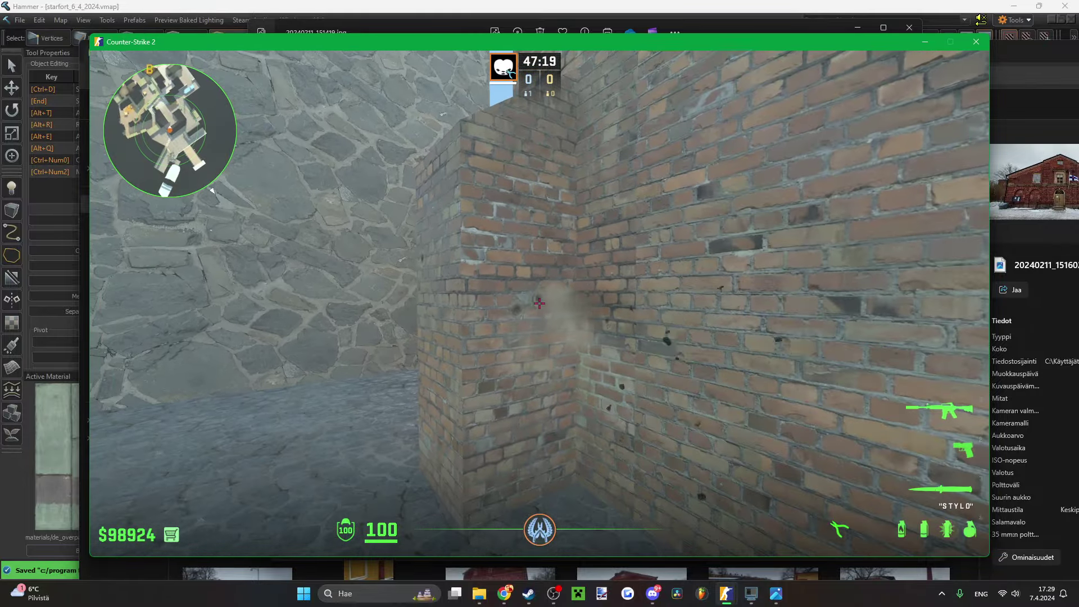
key(1)
key(Escape)
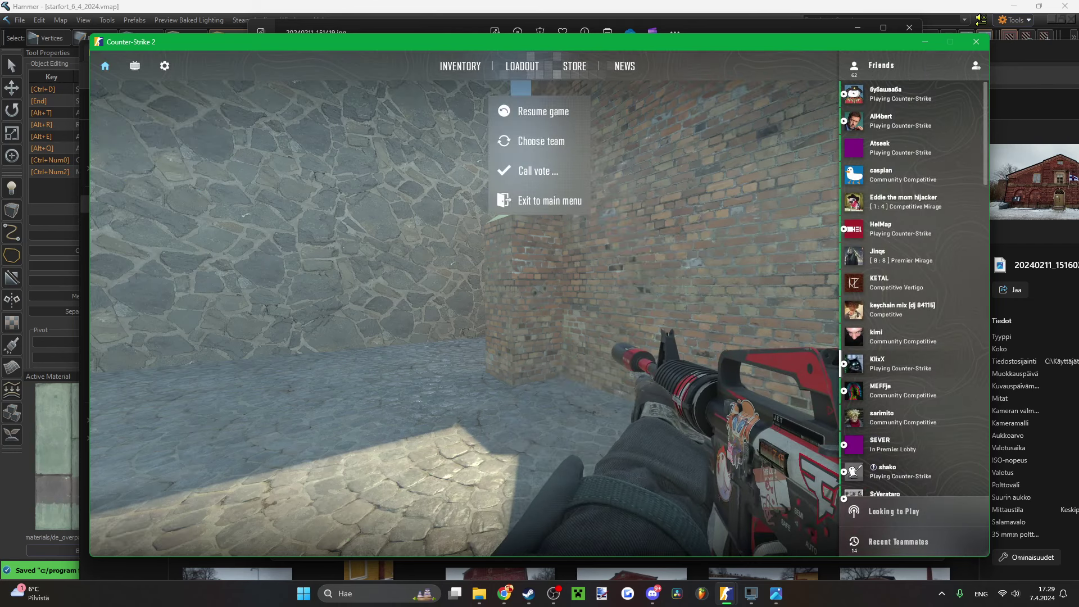
key(alt+Tab)
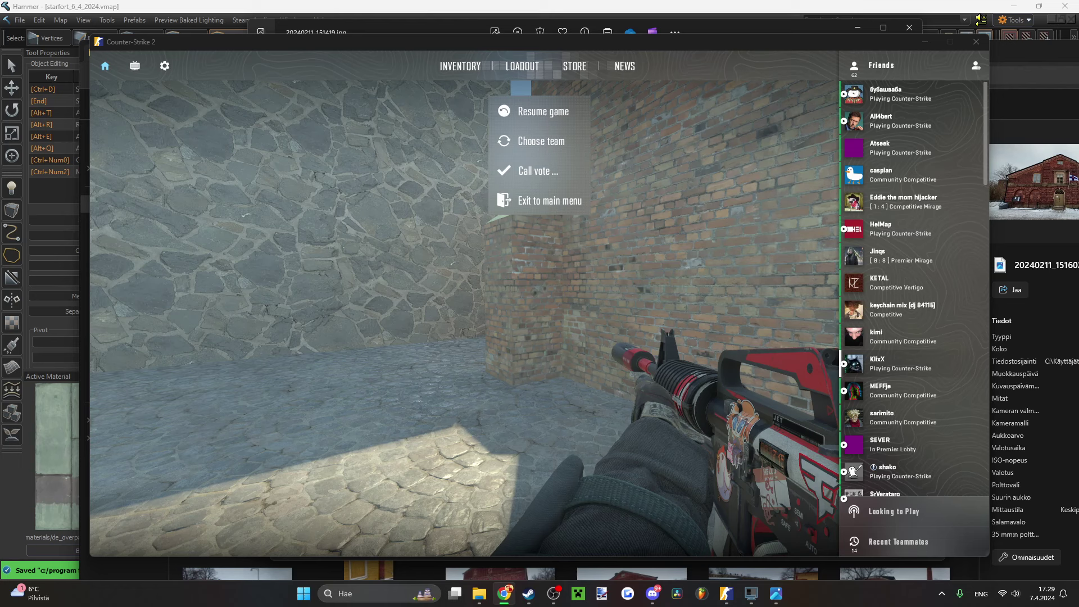
- Return to Hammer and examine the brick building's gable, its corner buttresses and the surroundings up to the stone ledge
click(669, 5)
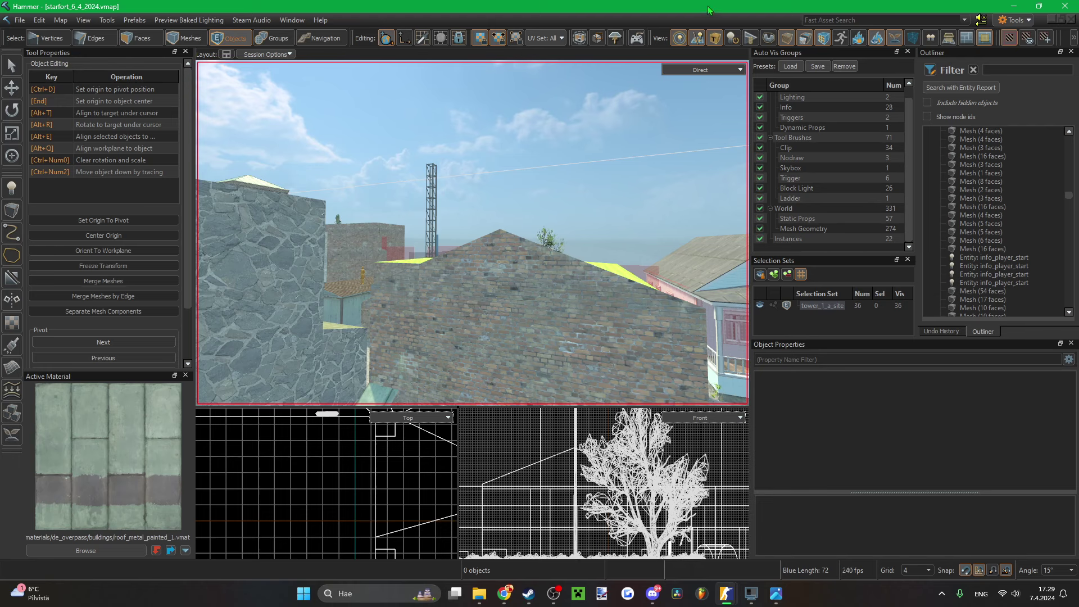
key(w)
right_drag(609, 187, 472, 233)
key(2)
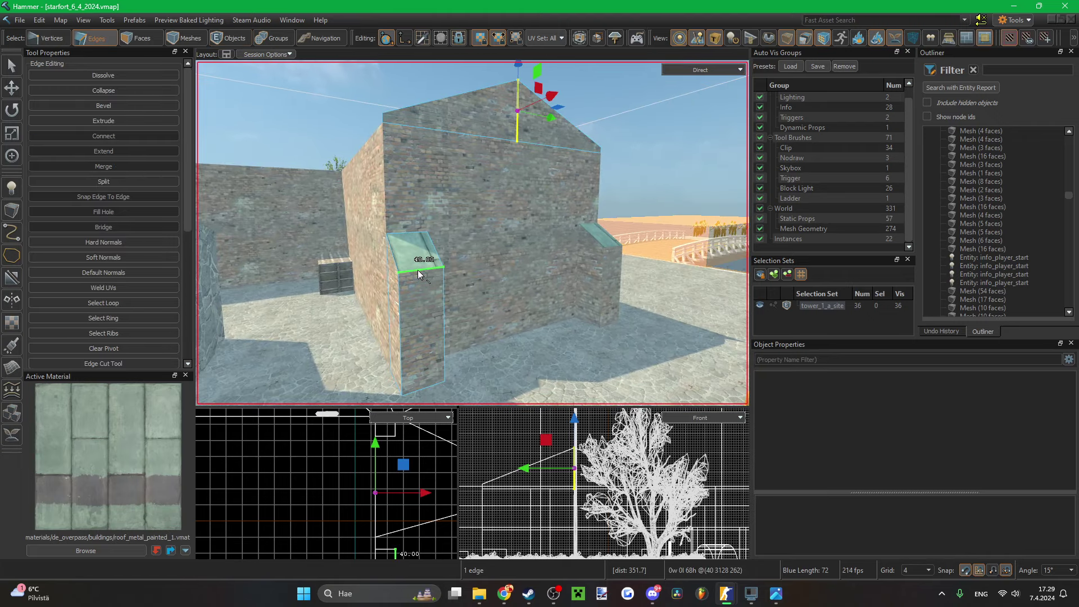
right_drag(417, 270, 472, 232)
key(w)
right_drag(558, 272, 472, 233)
key(w)
key(ctrl+s)
- Nudge the top face of the stone ledge four steps, then save the map
key(3)
click(473, 235)
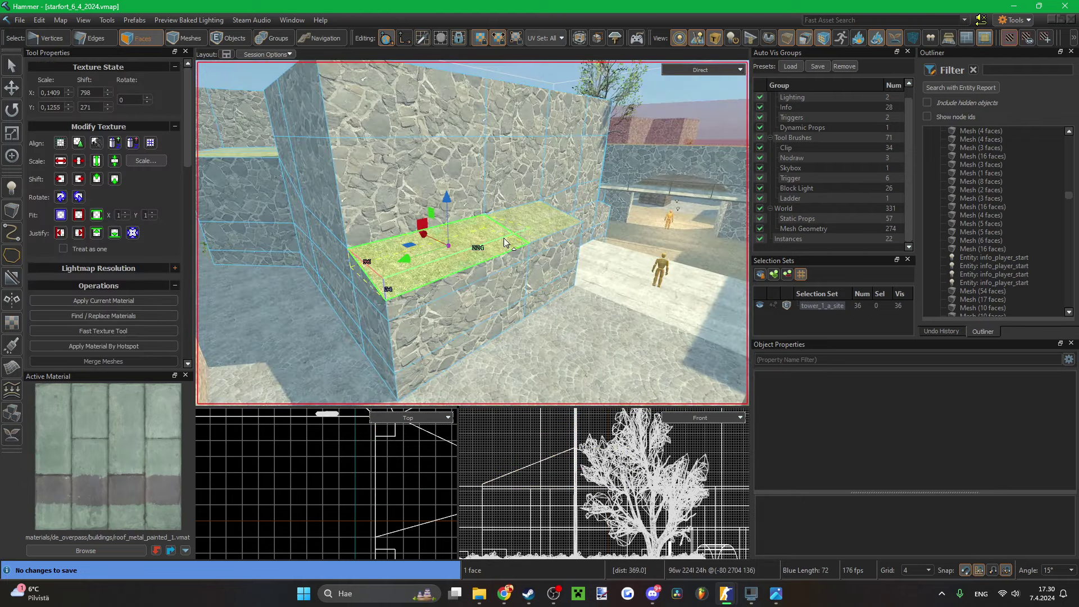
ctrl+click(543, 220)
key(Up)
key(Up)
key(Up)
key(Up)
right_drag(543, 220, 473, 233)
click(493, 142)
right_drag(494, 142, 472, 233)
key(ctrl+s)
- Select the two sloping top edges of the brick building's gable
key(2)
click(440, 168)
right_drag(440, 169, 472, 233)
click(575, 164)
right_drag(576, 164, 472, 232)
click(512, 185)
shift+click(393, 191)
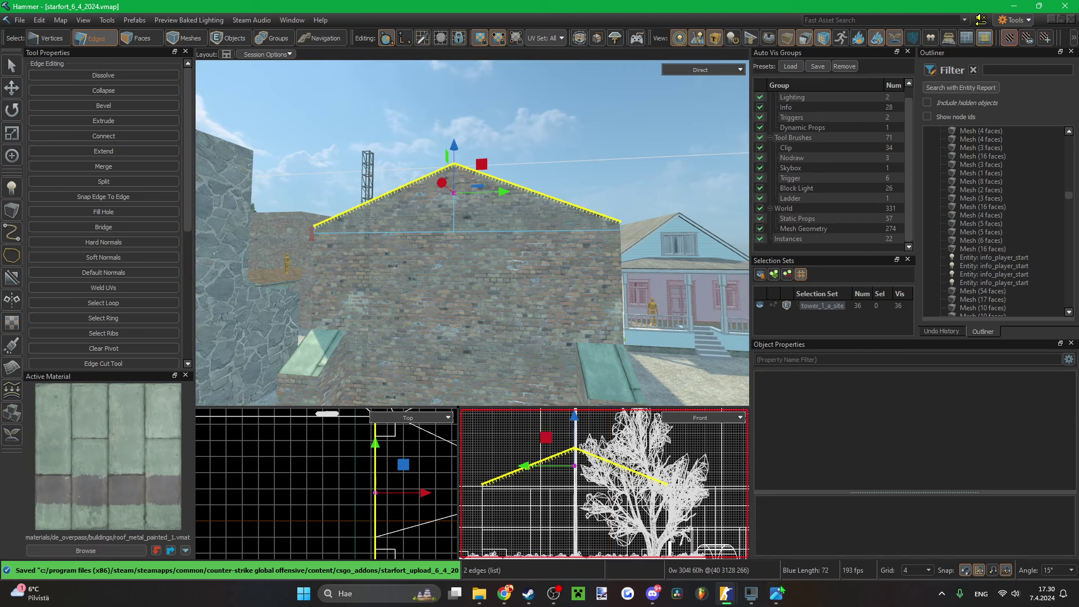
- Check the gable's roof edge in reference photo 20240211_151602.jpg, then minimise the photo
mouse_move(776, 594)
click(813, 557)
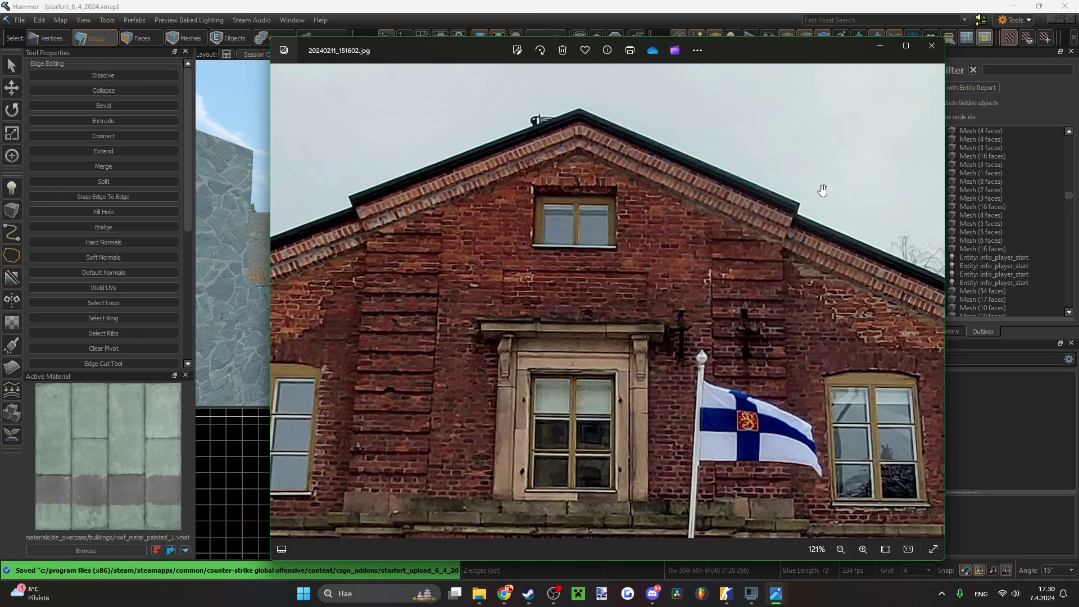
click(880, 46)
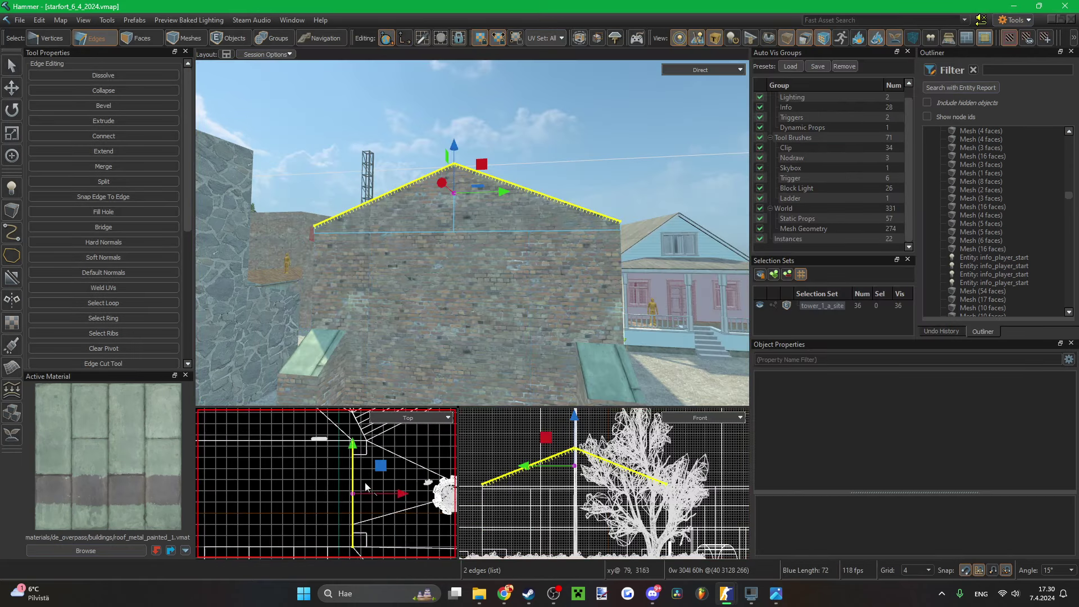
- Extrude the gable's two sloping top edges 8 units outward and then 8 units upward to form a first cornice course
key(shift+Right)
key(Right)
scroll(504, 463, up, 4)
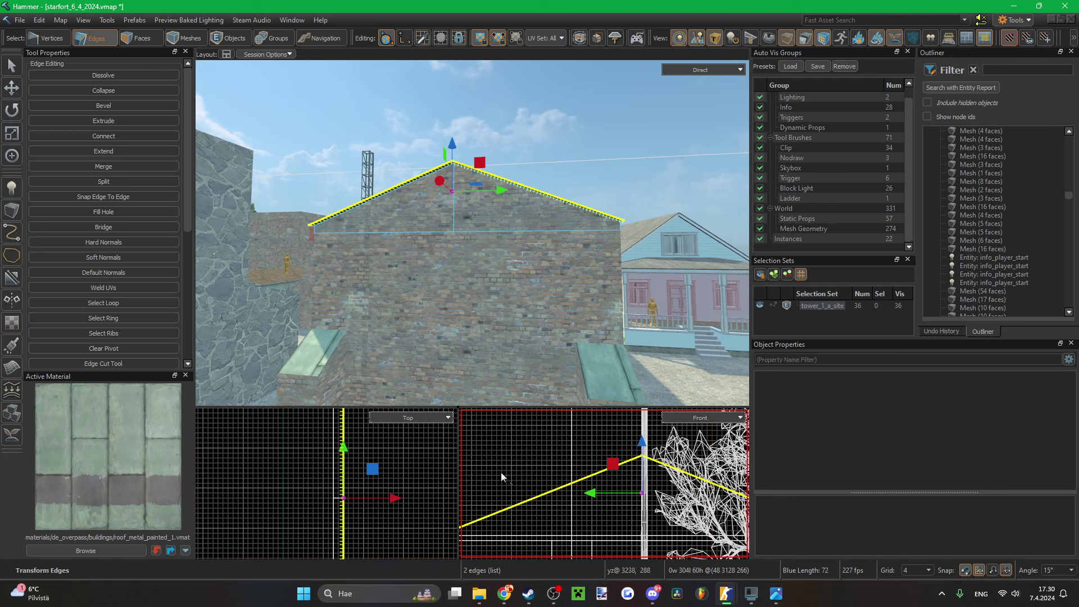
key(Up)
key(Up)
scroll(527, 495, down, 3)
scroll(386, 532, up, 3)
- Extrude the sloping edges another 8 units outward and 8 units up as a second cornice course, then deselect them
key(shift+Right)
key(Right)
key(Up)
key(Up)
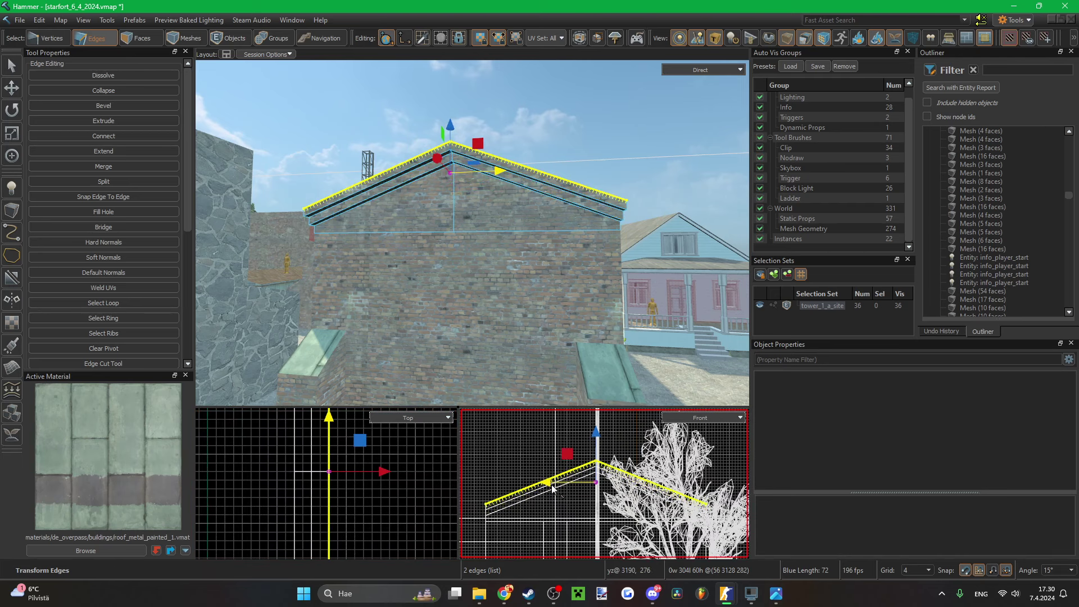
right_drag(538, 260, 484, 306)
click(550, 237)
- Select the brick gable mesh as an object and hide everything else
key(5)
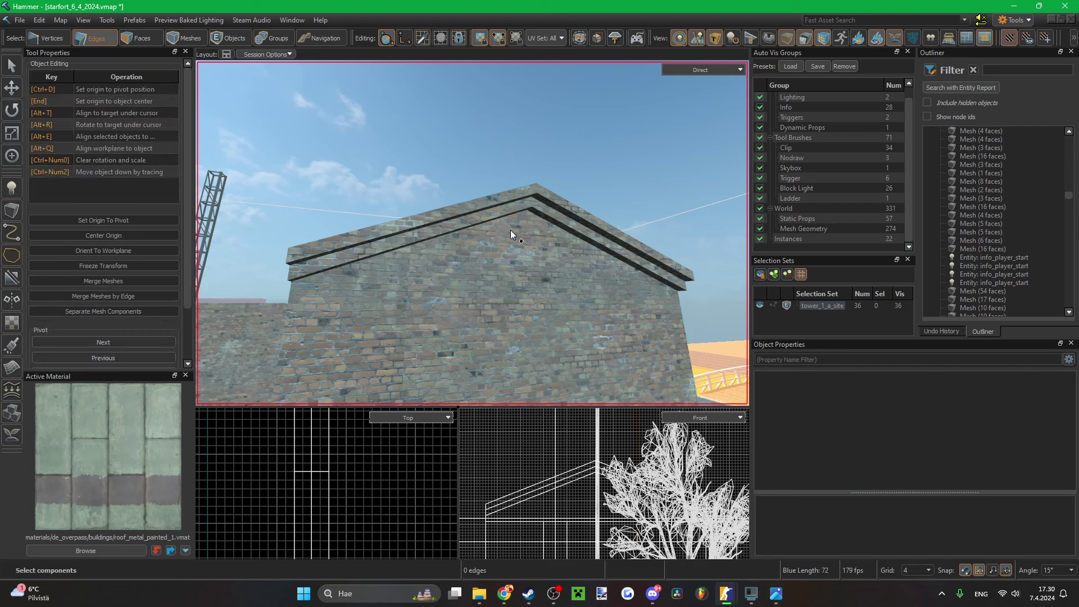
click(511, 234)
right_drag(511, 234, 472, 270)
key(ctrl+h)
- Move the cornice's end vertices outward at both ends, overhanging the lower course 4 and the upper course 8 units, then save the map
scroll(565, 450, down, 4)
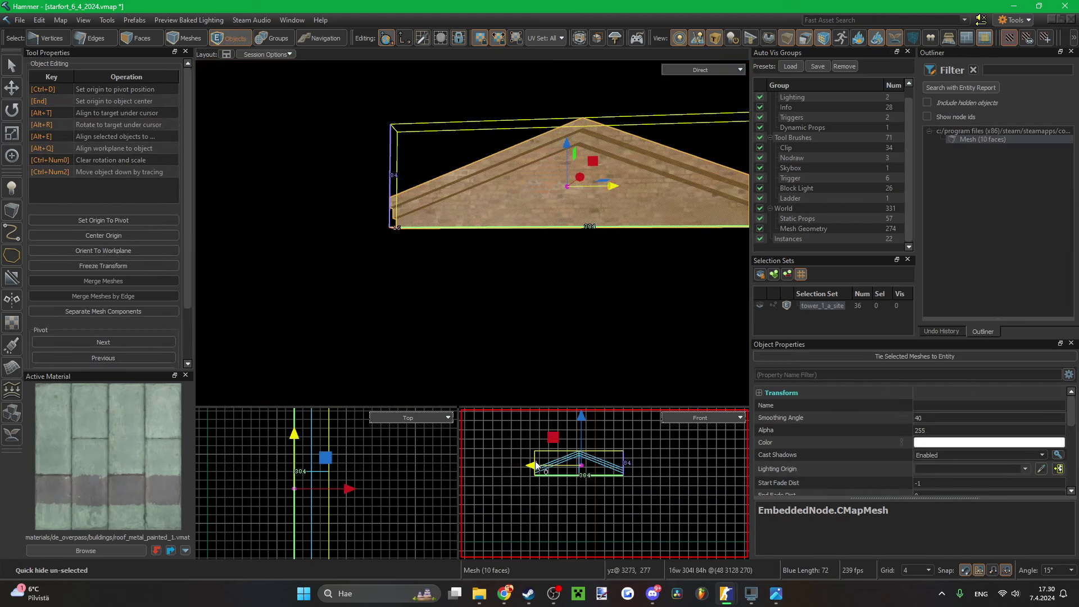
scroll(534, 472, up, 8)
key(1)
drag(558, 478, 534, 488)
key(Left)
scroll(520, 486, down, 9)
scroll(675, 481, up, 7)
drag(638, 487, 604, 505)
key(Right)
key(Right)
click(537, 365)
click(537, 364)
right_drag(537, 365, 579, 360)
key(ctrl+s)
- Set the grid to 2 and pull the end vertices inward, leaving overhangs of 2 units on the lower and 4 on the upper course
key(bracketleft)
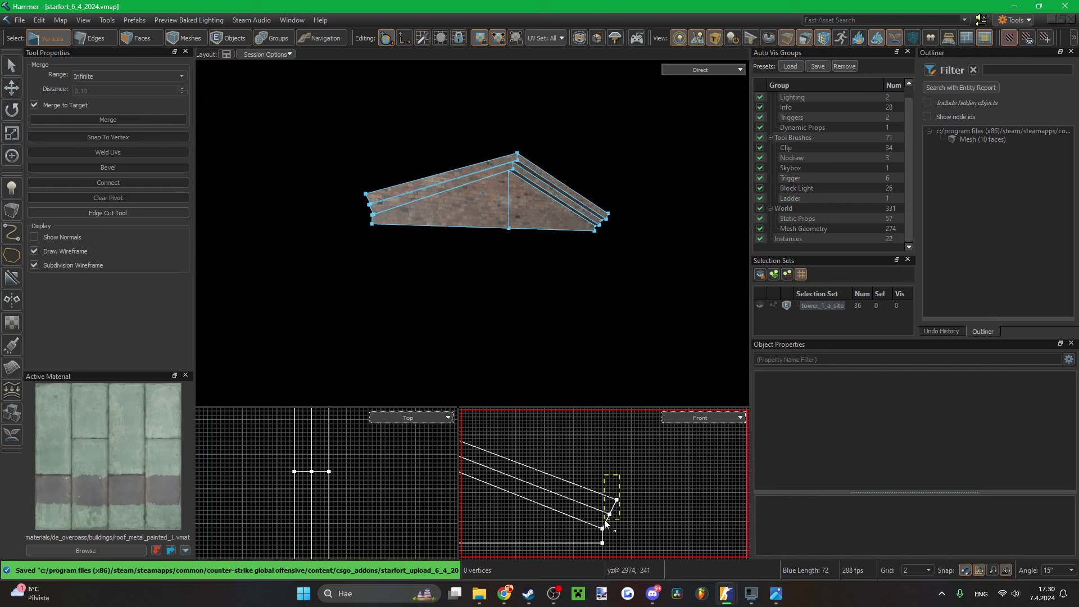
drag(605, 520, 604, 521)
scroll(606, 521, up, 4)
key(Left)
drag(648, 468, 617, 494)
key(Left)
scroll(675, 494, down, 11)
scroll(524, 498, up, 8)
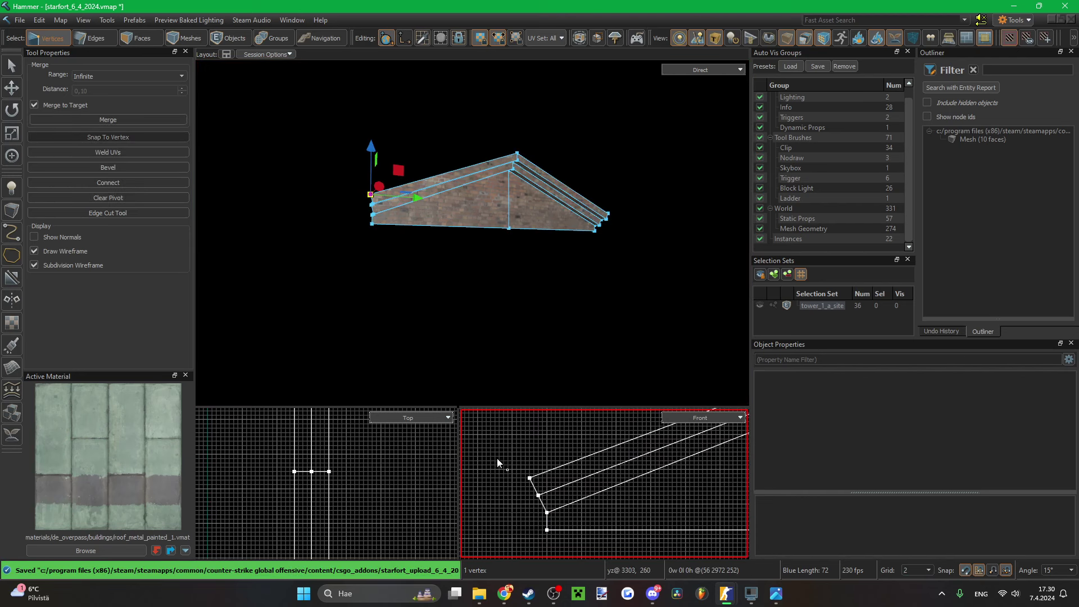
drag(497, 458, 543, 483)
key(Right)
click(538, 325)
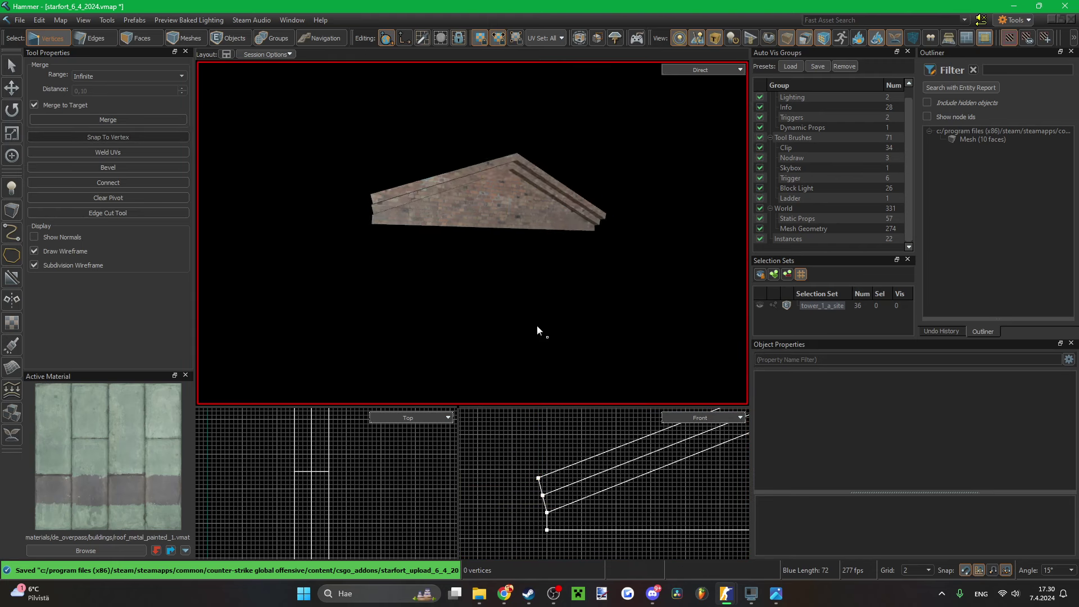
- Pick up brick_wall_blend_1 from the gable wall and align the left lower cornice face's texture to world
right_drag(537, 325, 540, 318)
key(w)
key(3)
click(501, 274)
shift+right_click(505, 273)
right_drag(506, 275, 472, 235)
key(a)
key(w)
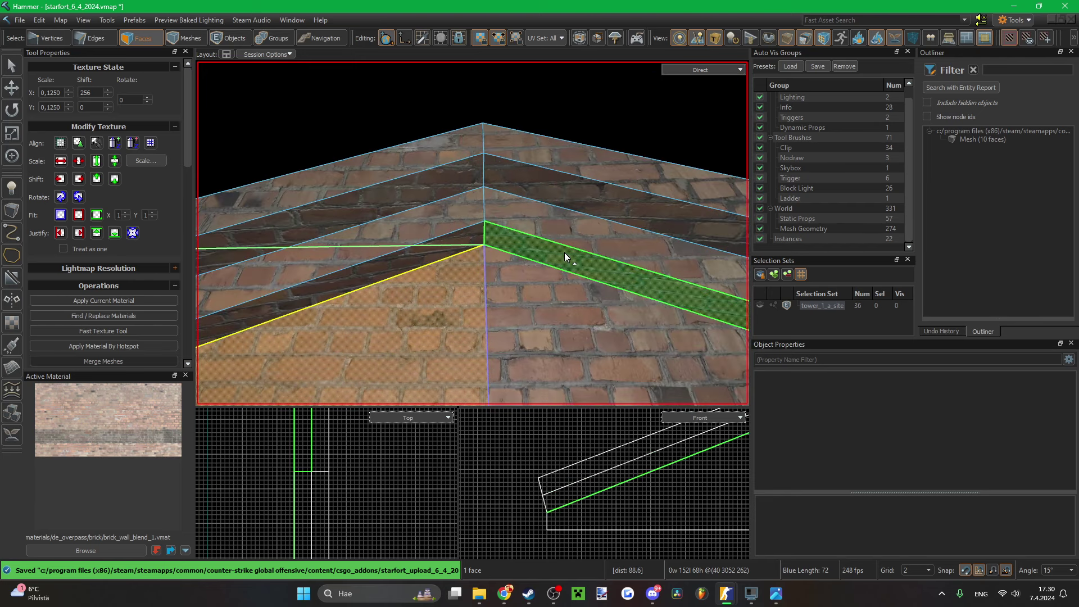
click(565, 259)
click(393, 238)
click(61, 143)
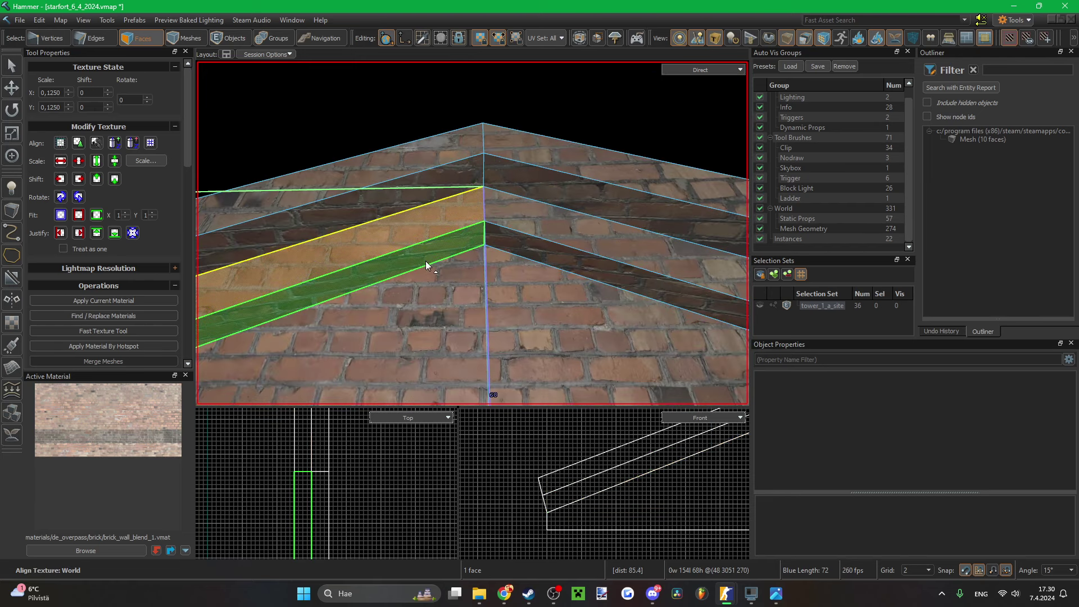
- Try hotspot mapping on the left lower cornice face, then realign its texture to world
key(alt+h)
click(291, 133)
click(400, 238)
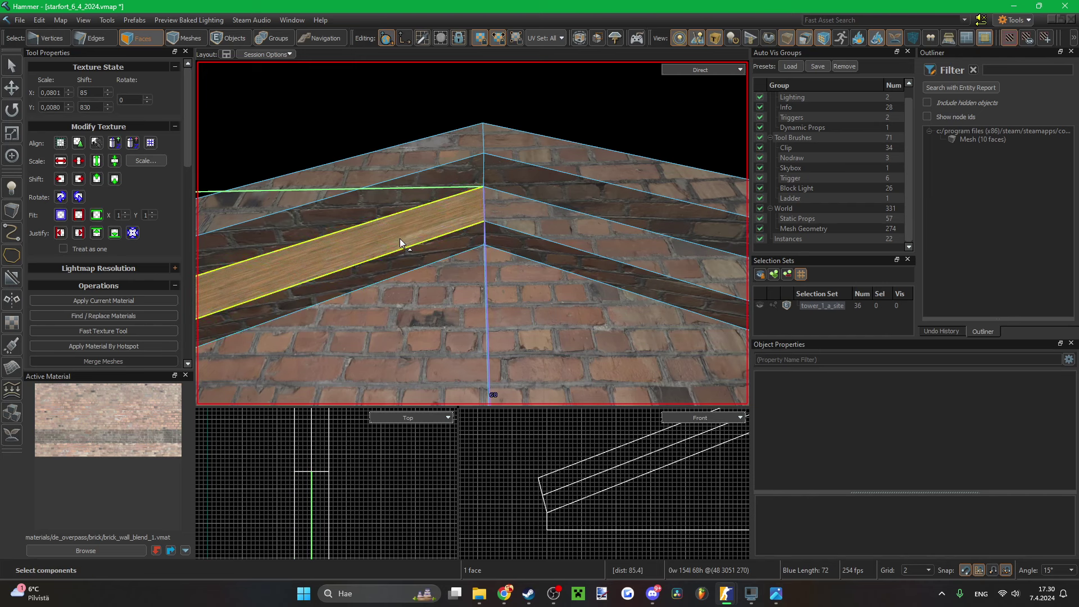
click(61, 142)
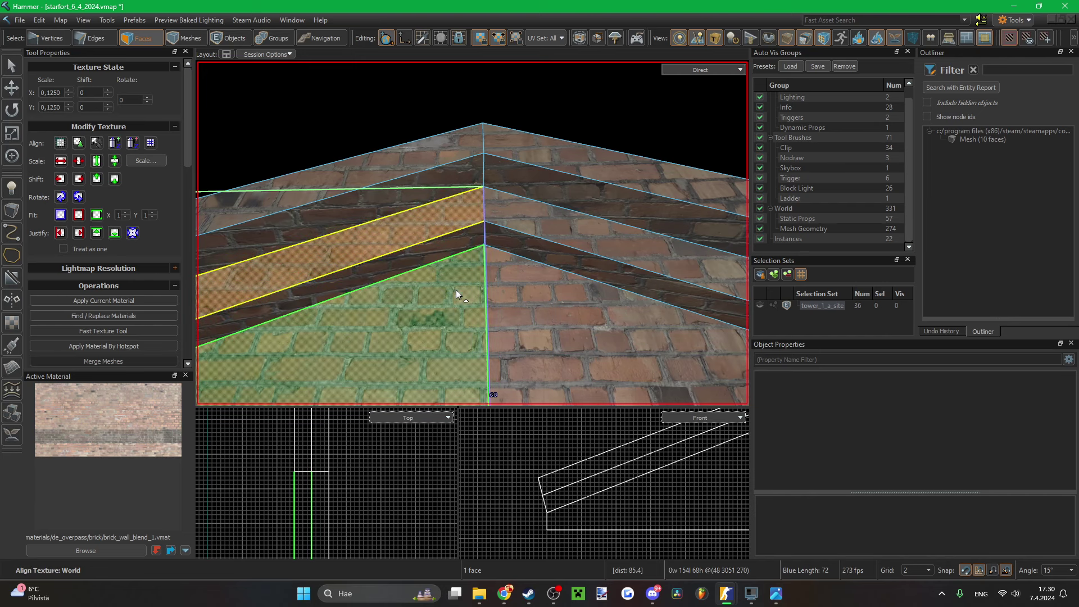
- Wrap the left gable wall's brick texture onto the lower cornice face above it
right_drag(487, 243, 483, 242)
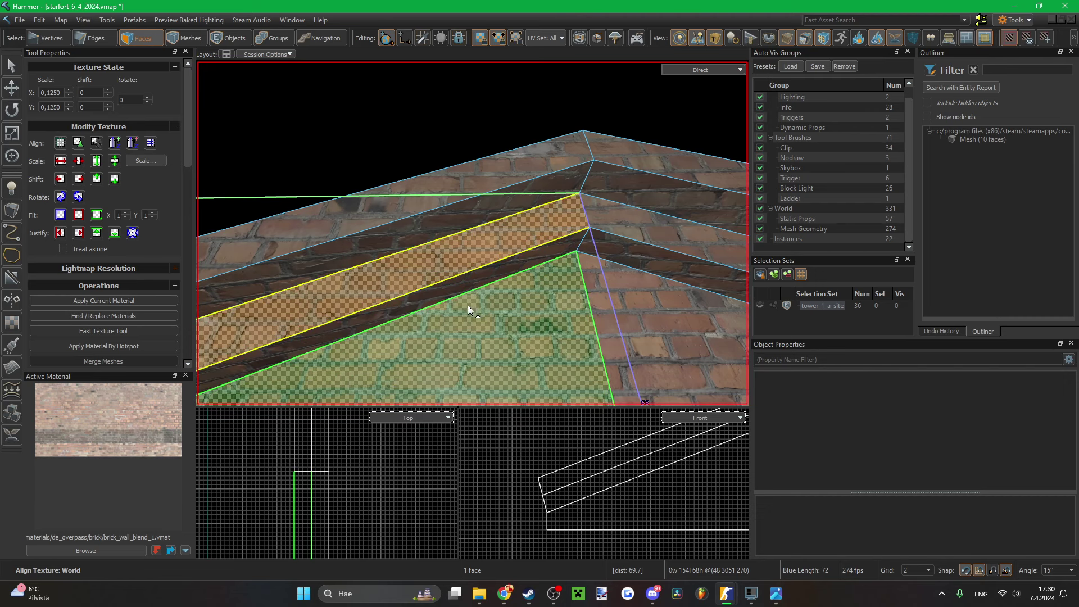
click(467, 305)
alt+right_click(474, 248)
click(475, 248)
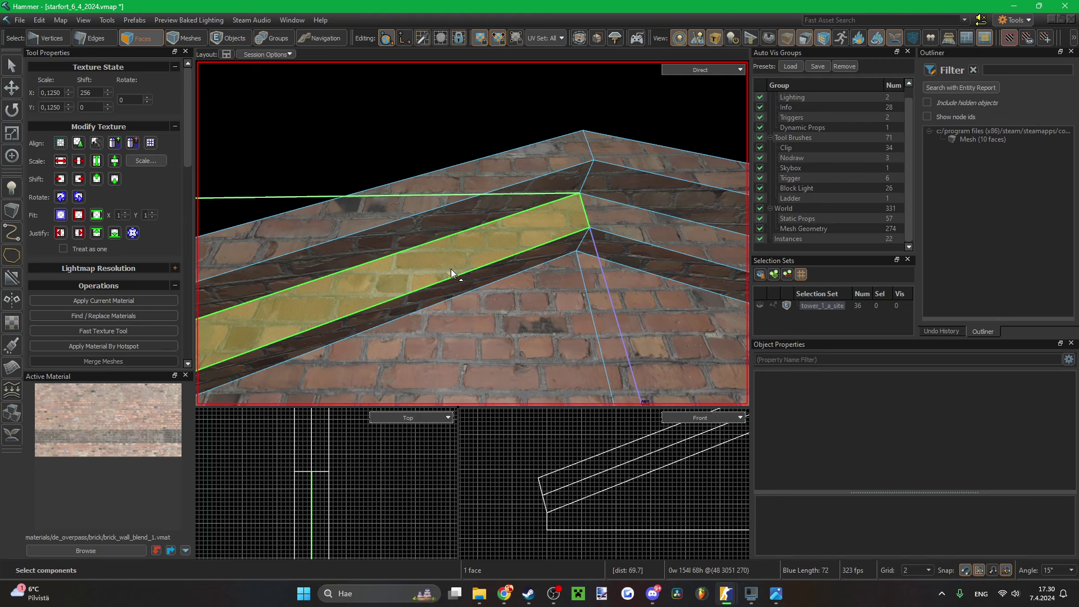
- Try to map the left lower cornice face with Unwrap Square in the Fast Texturing Tool, then discard the attempt
key(ctrl+g)
scroll(514, 304, down, 4)
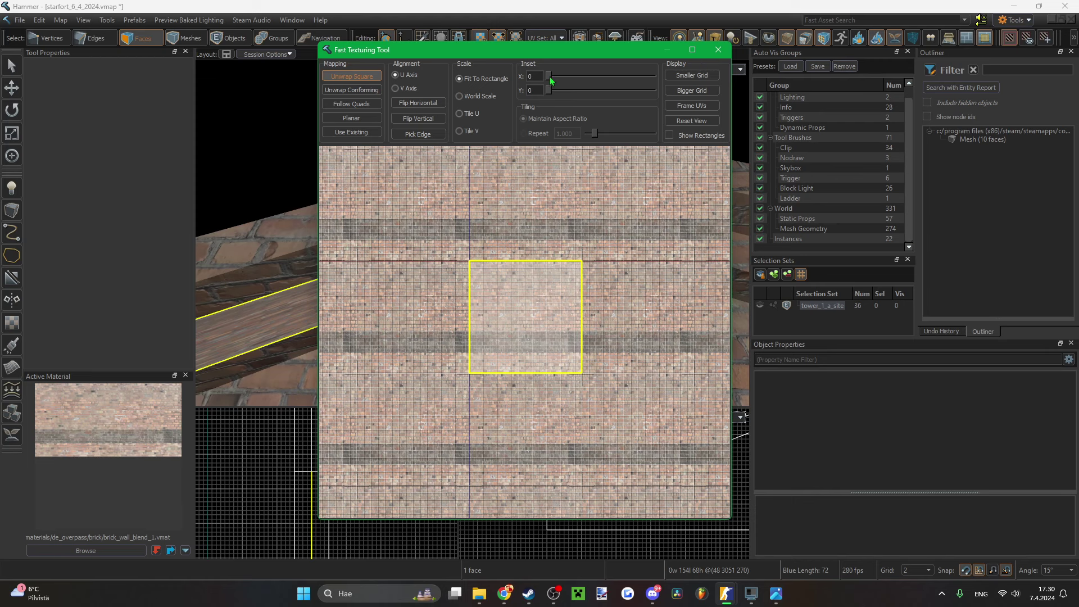
drag(565, 77, 540, 78)
click(718, 49)
click(494, 223)
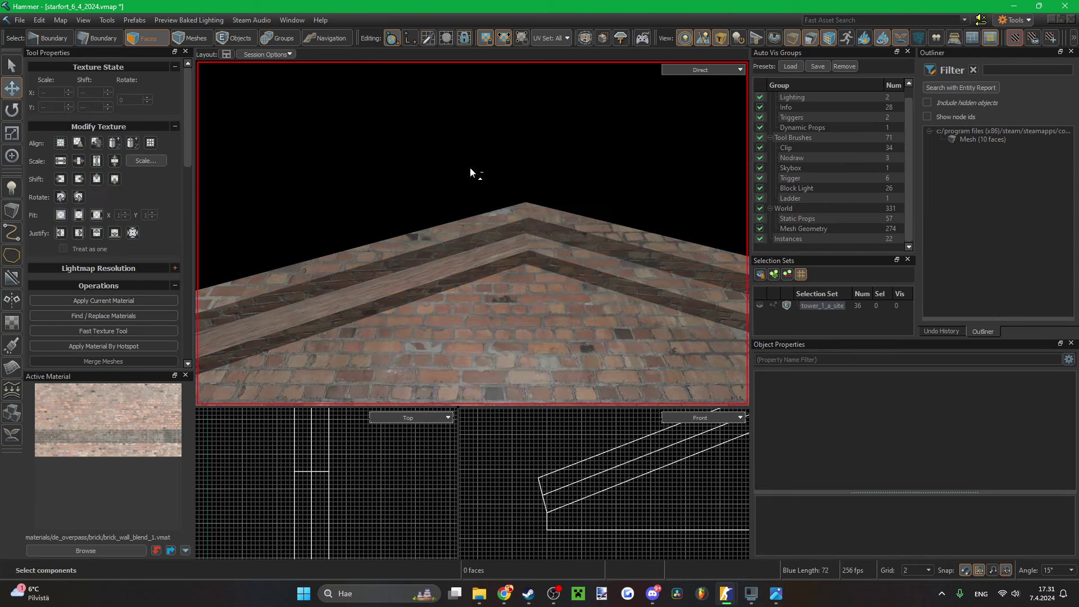
key(ctrl+g)
key(Escape)
key(Escape)
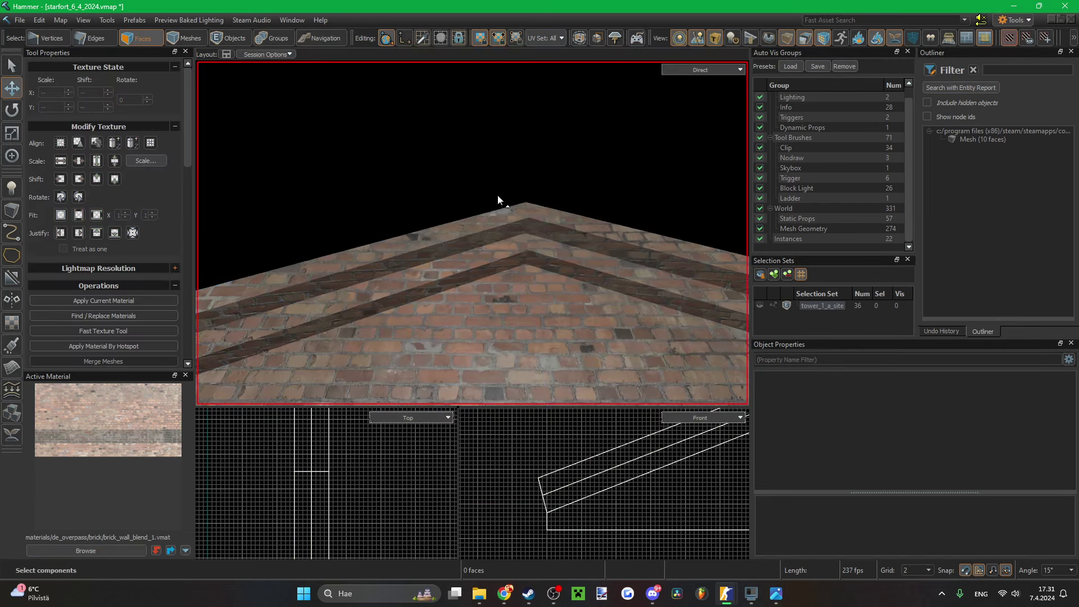
key(z)
key(w)
key(z)
key(z)
key(z)
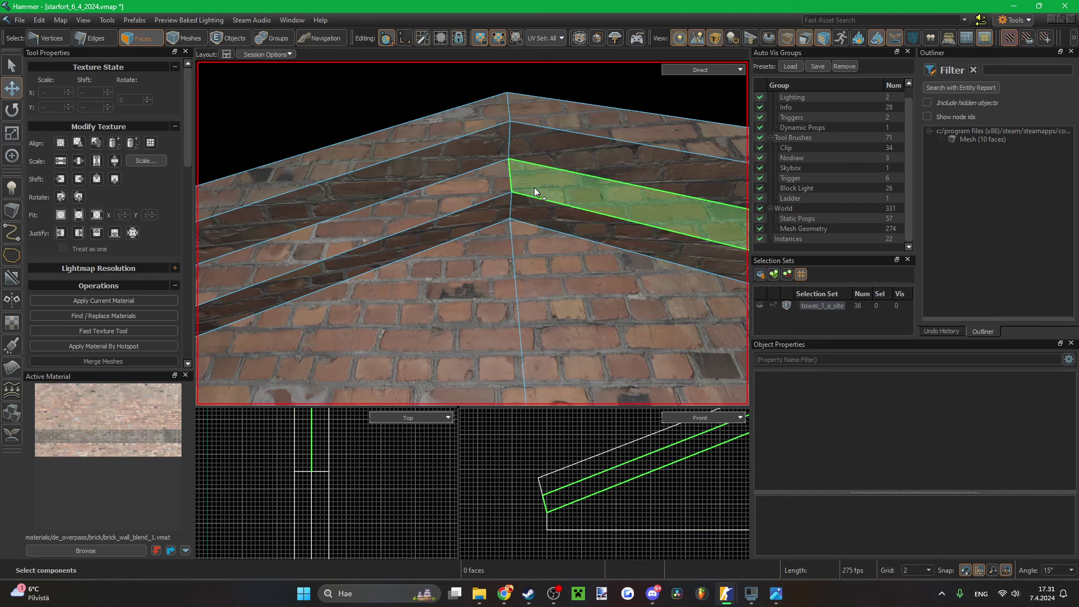
key(z)
- Extrude the end edge of the upper cornice course 8 units back towards the wall plane
right_drag(472, 233, 429, 227)
key(2)
click(429, 225)
click(436, 155)
scroll(373, 462, down, 6)
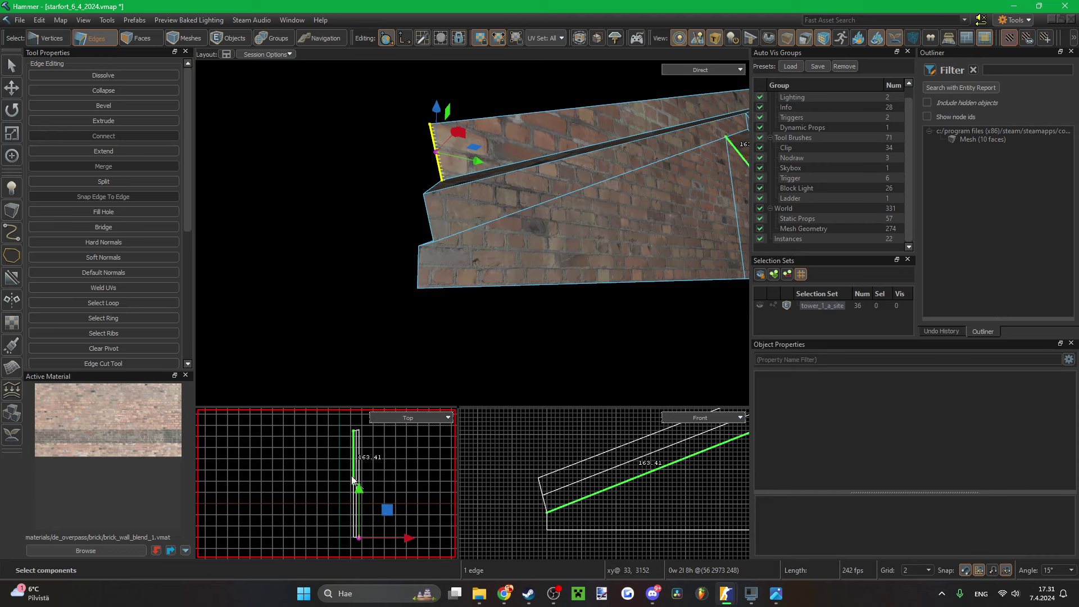
scroll(377, 538, up, 4)
scroll(335, 540, up, 6)
shift+drag(335, 540, 291, 539)
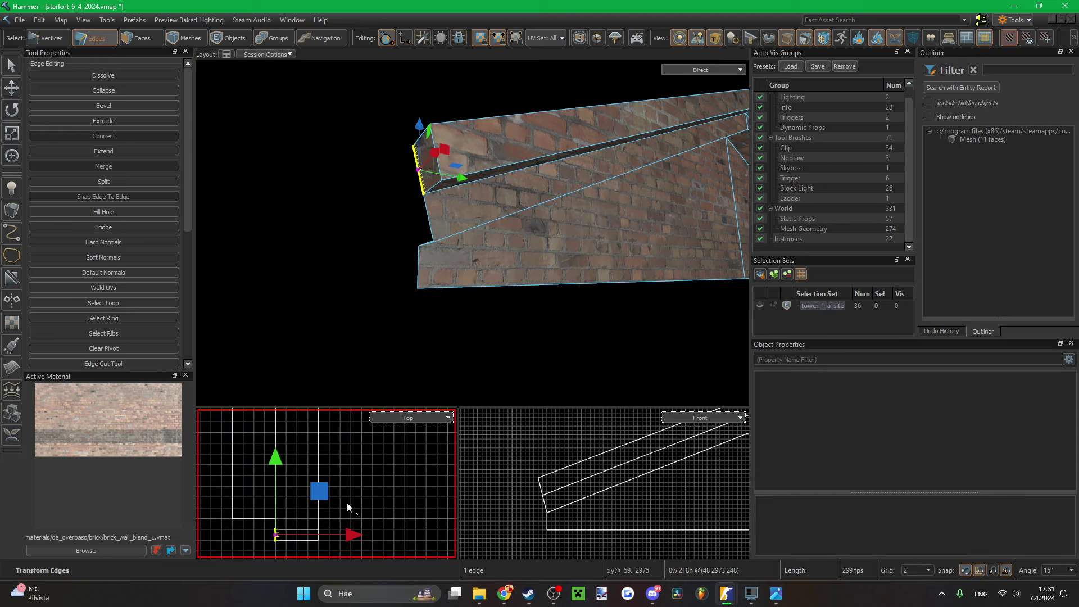
- Add the lower cornice course's end edge to the selection, extrude both edges 8 units further back, and deselect them
ctrl+click(428, 223)
key(shift+Left)
key(Left)
key(Left)
key(Left)
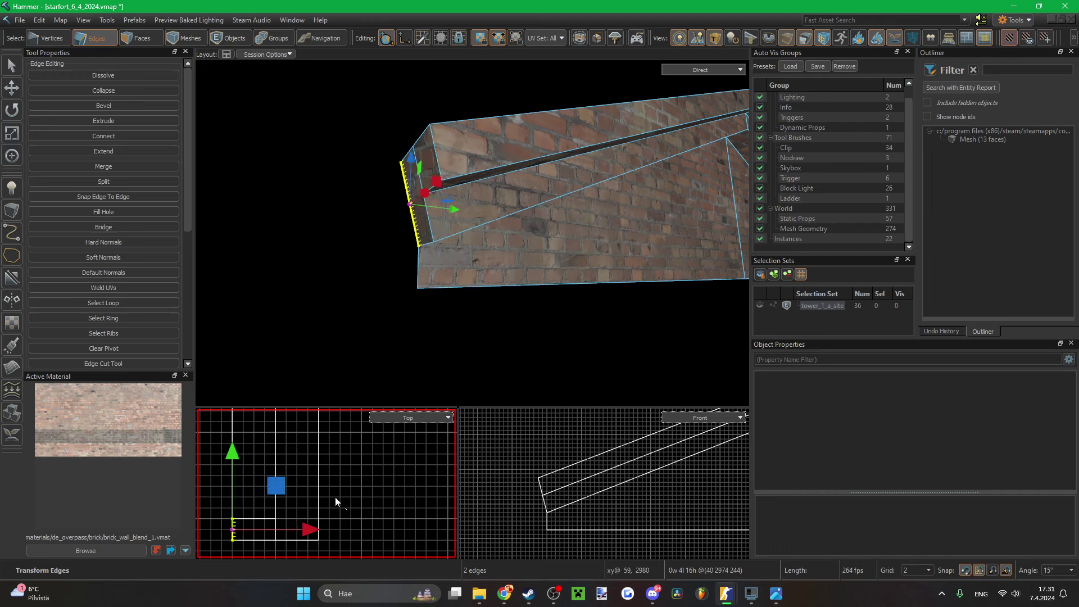
click(359, 337)
- Select the wall's end edge with the two cornice end edges, extrude all three 8 units back, and deselect them
right_drag(360, 338, 472, 233)
key(3)
click(477, 313)
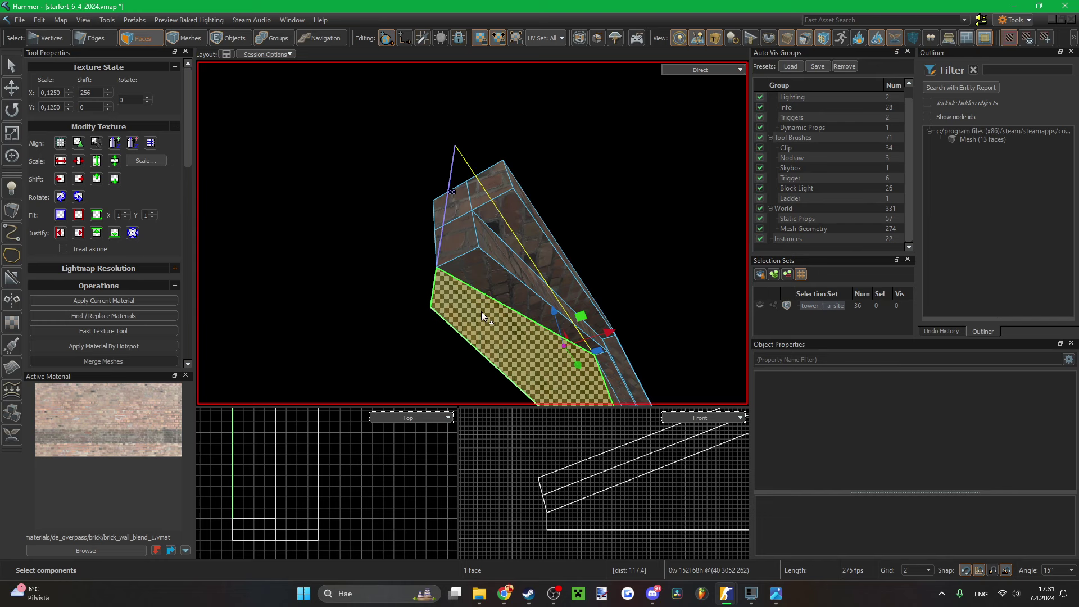
key(2)
click(435, 285)
shift+click(438, 248)
shift+click(434, 216)
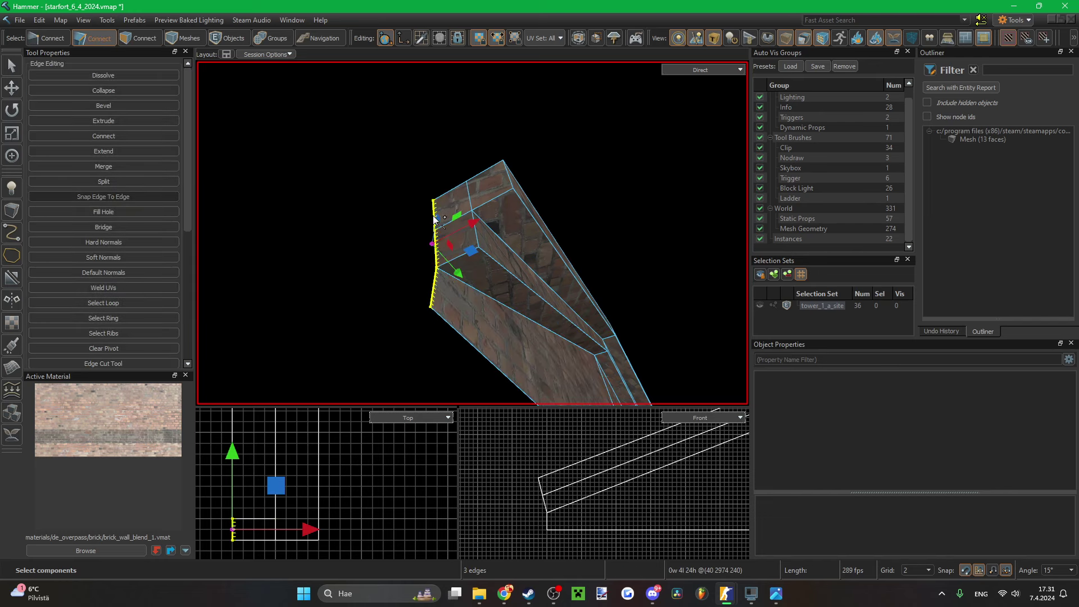
key(shift+Left)
key(Left)
key(Left)
key(Left)
click(299, 253)
right_drag(299, 251, 488, 274)
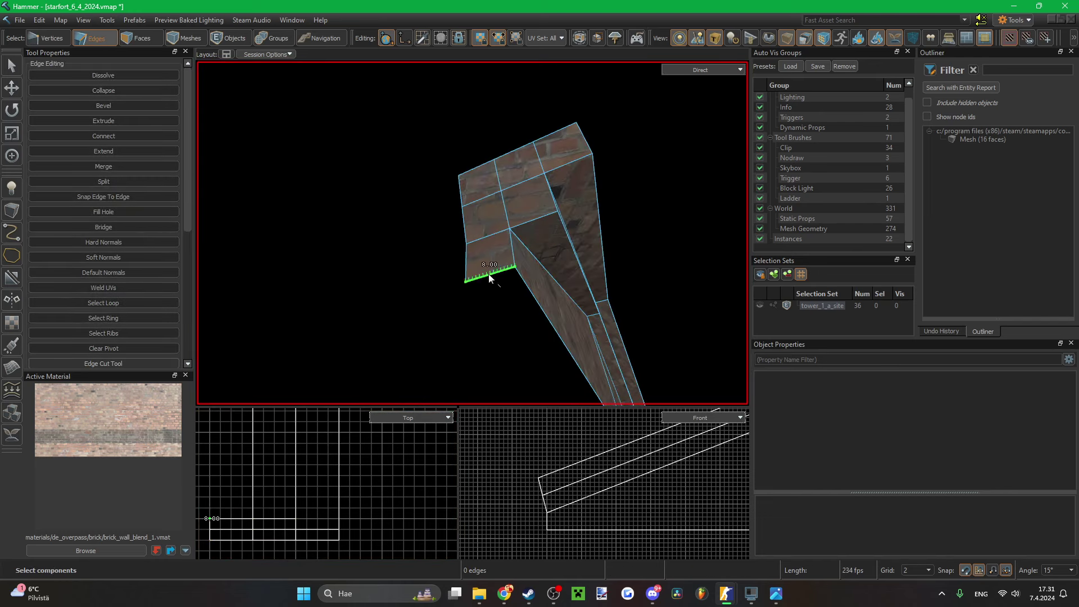
- Wrap the brick texture across the new end cap faces and onto the adjoining lower cornice face
key(3)
click(527, 259)
click(480, 214)
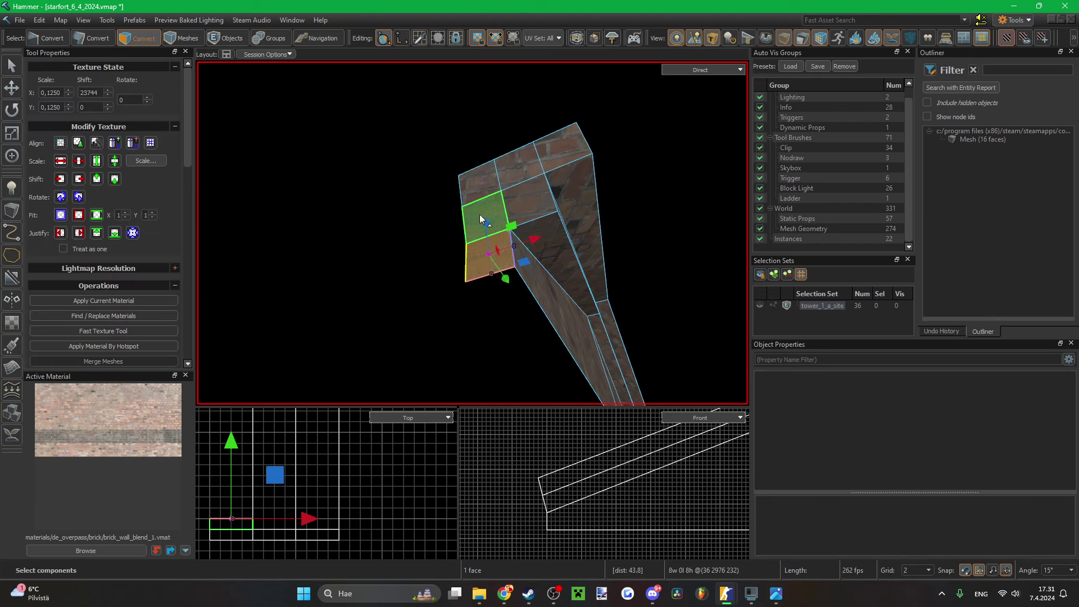
right_drag(548, 206, 500, 200)
ctrl+click(502, 208)
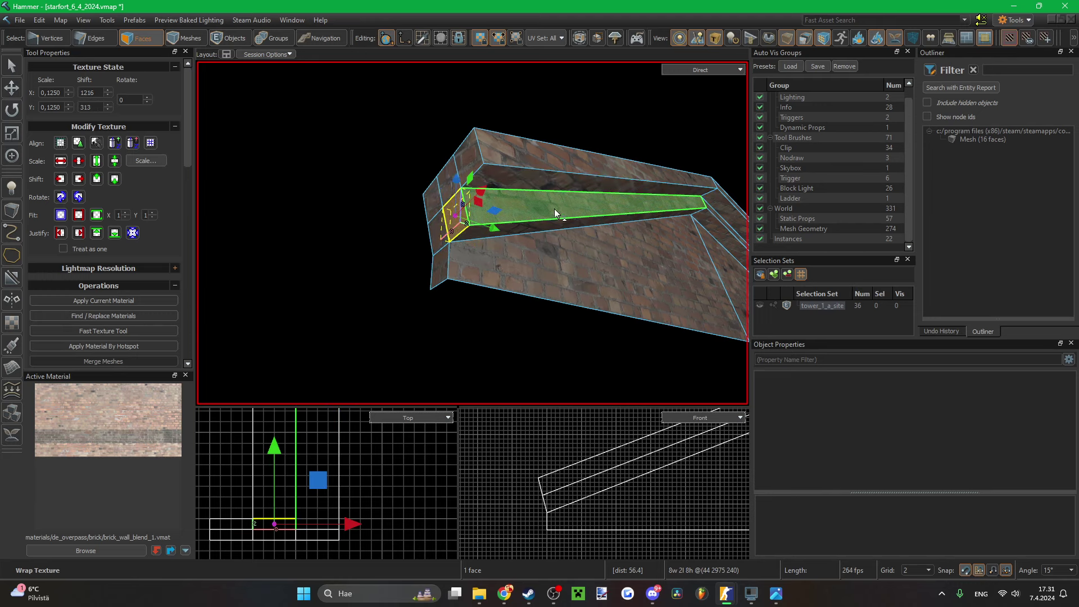
alt+drag(554, 208, 624, 211)
key(Escape)
- Wrap the texture from the rearmost lower-course end cap face onto the cap faces of the upper course
right_drag(472, 232, 521, 279)
right_drag(515, 210, 472, 233)
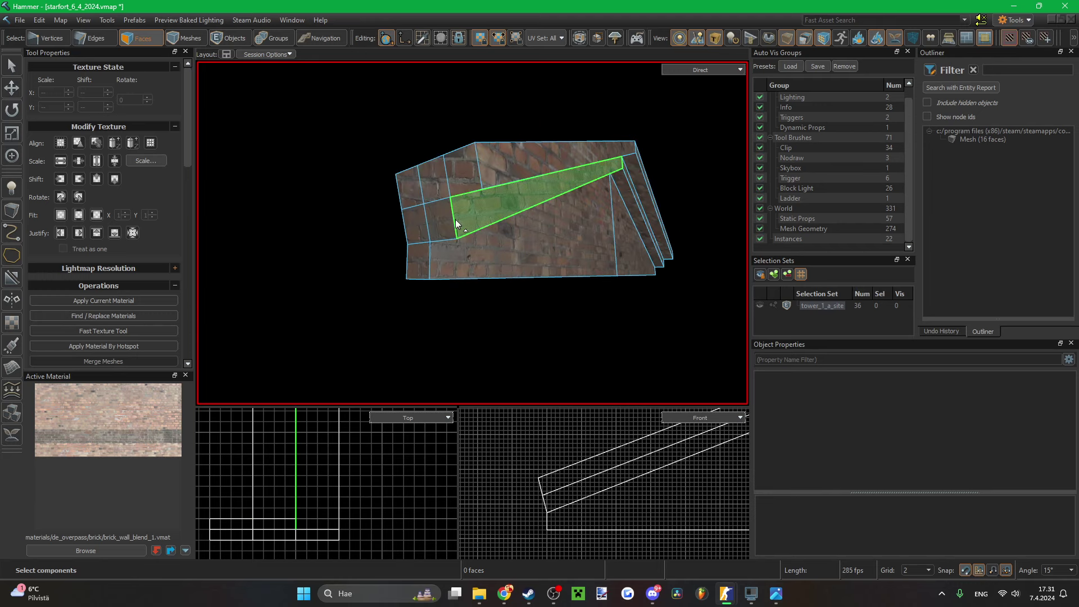
click(408, 188)
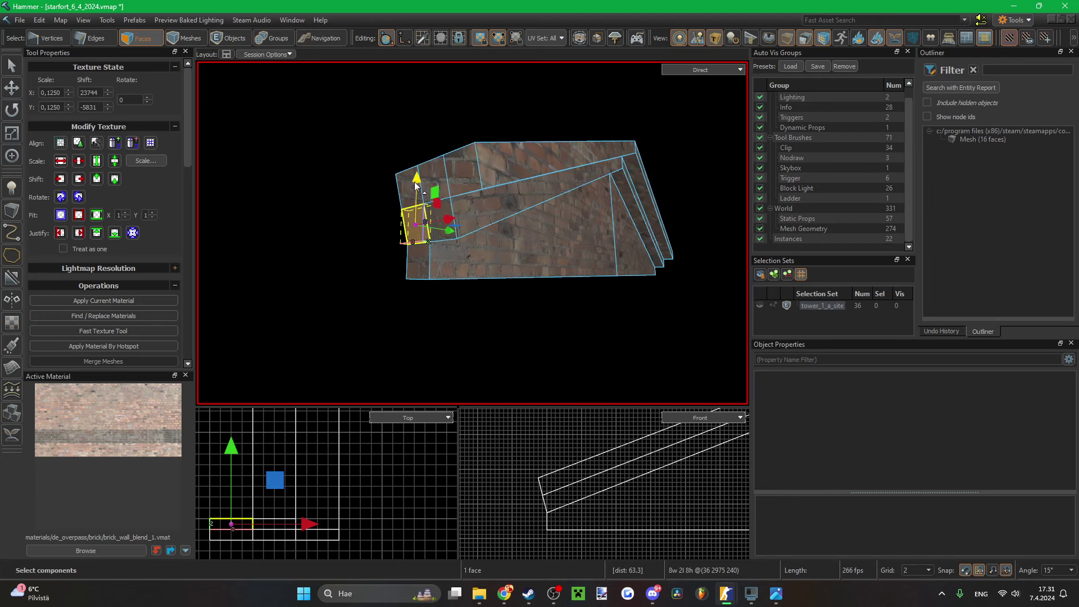
alt+right_drag(425, 179, 458, 167)
click(570, 332)
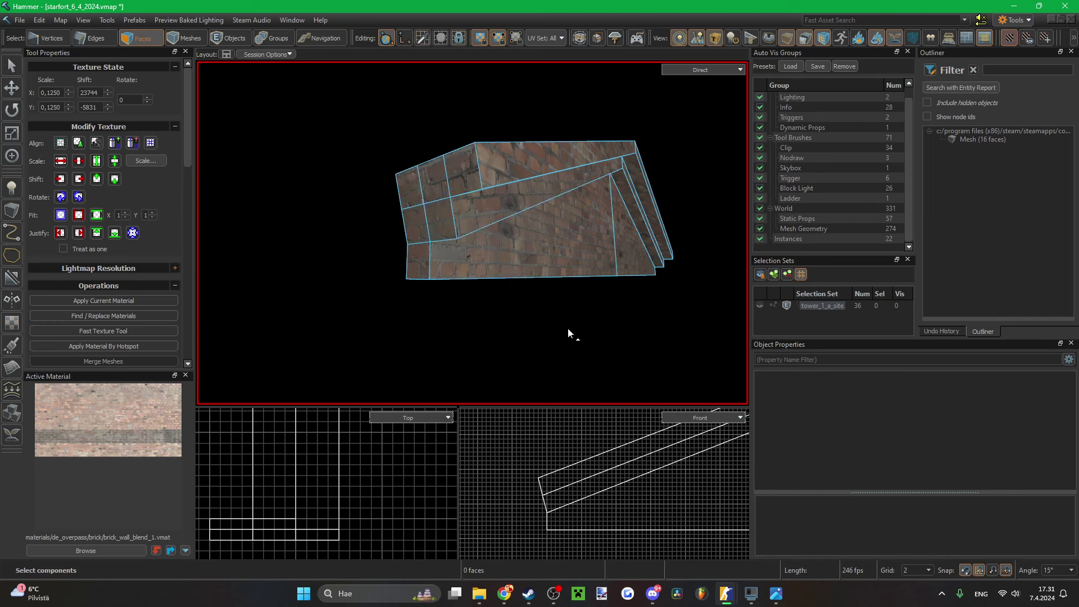
- Wrap the brick texture from the end cap along the left cornice's front faces and undersides, then clear the selection
right_drag(570, 331, 476, 215)
click(460, 209)
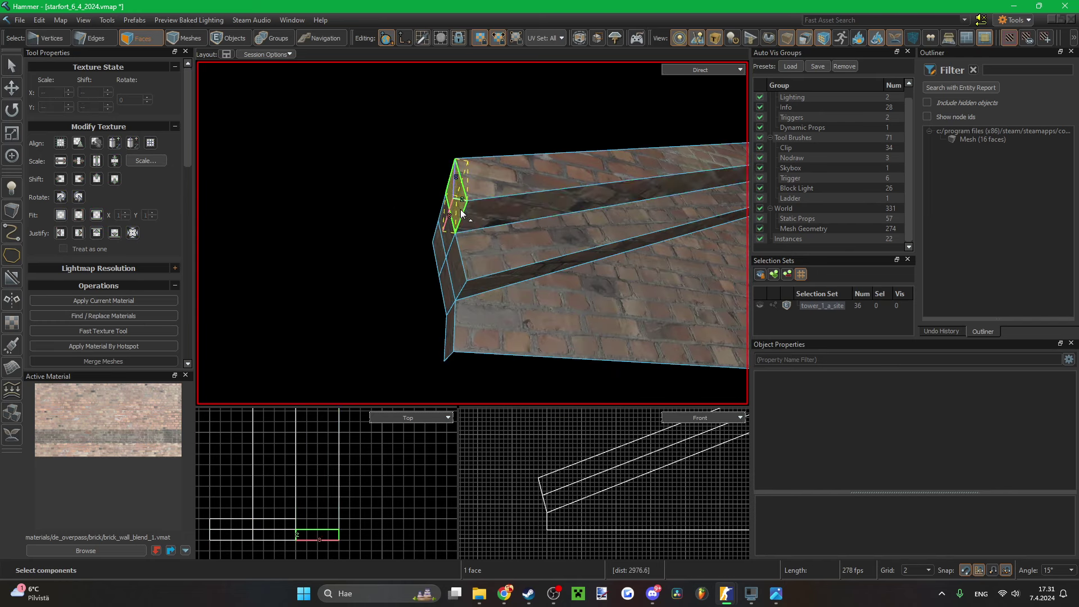
alt+right_click(565, 211)
click(564, 231)
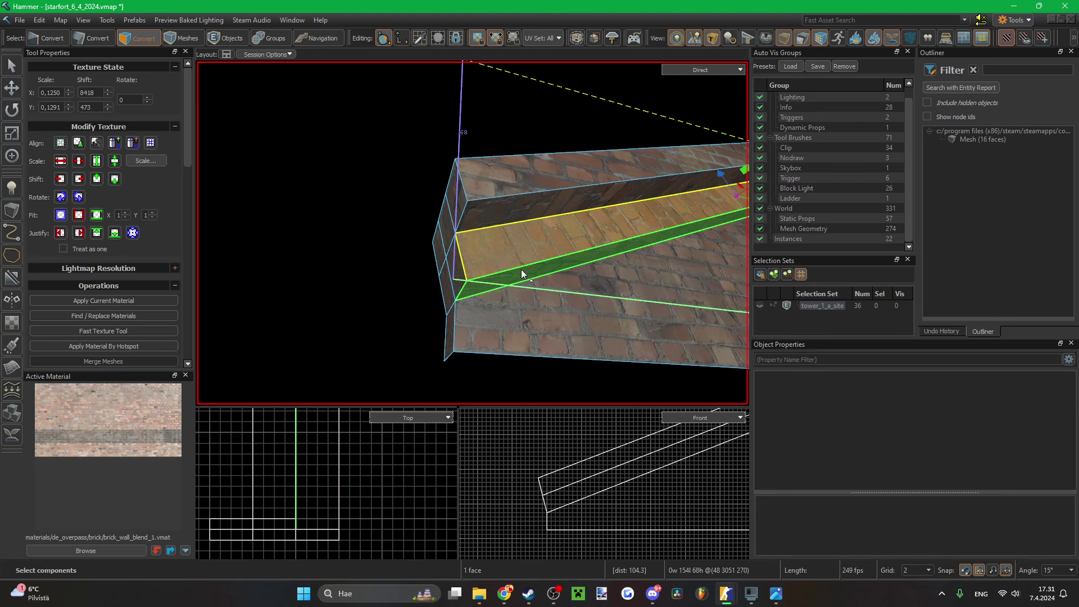
alt+right_drag(508, 306, 472, 233)
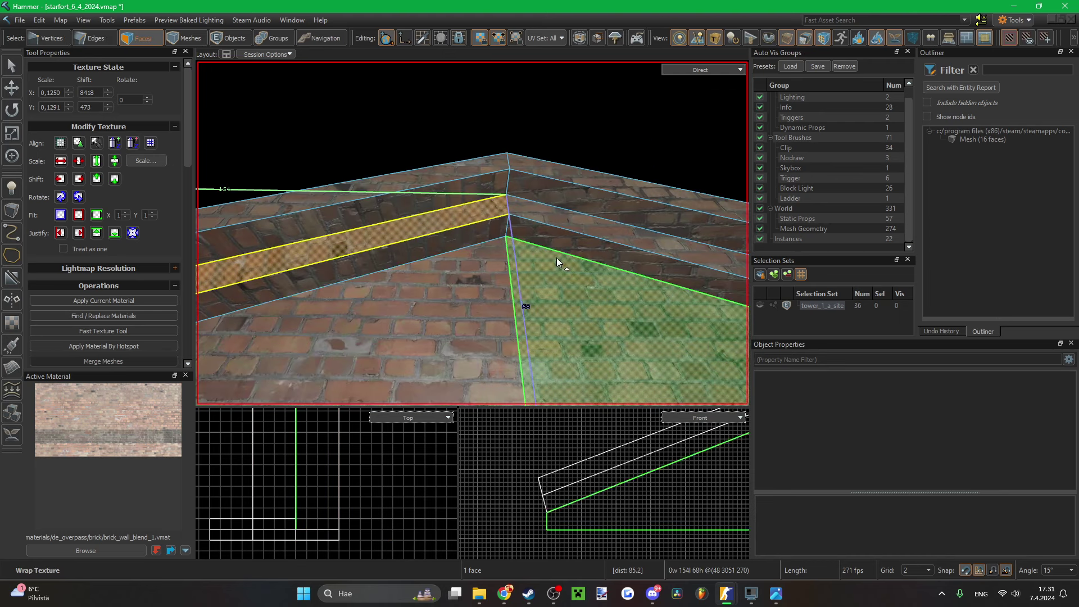
alt+right_click(480, 201)
alt+right_click(496, 173)
key(Escape)
- Check the texture on the upper and lower cornice faces at the gable's end, then save the map
right_drag(496, 174, 476, 161)
click(514, 177)
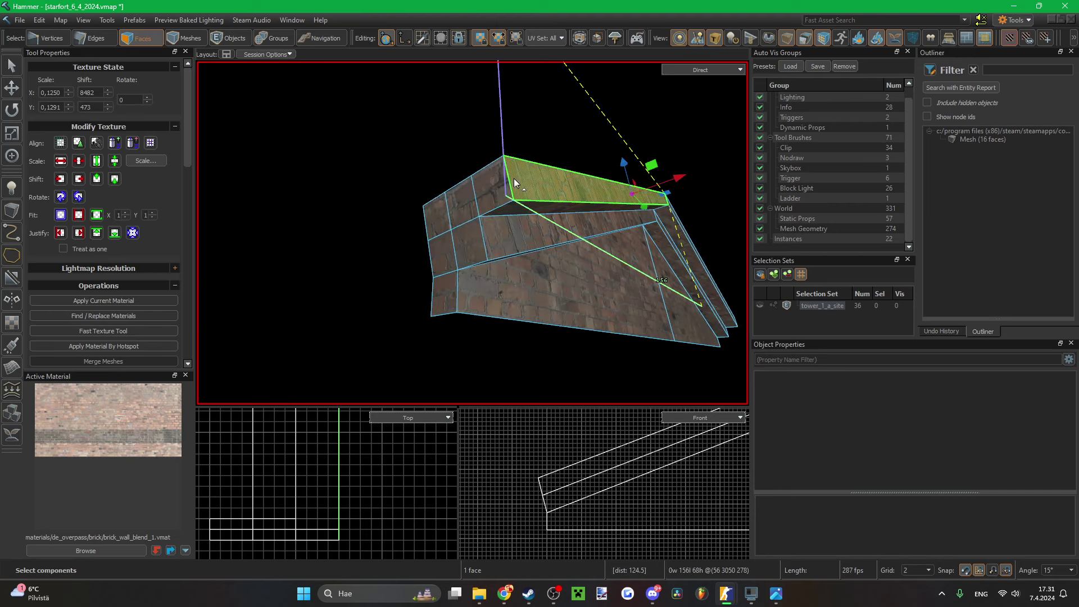
click(493, 234)
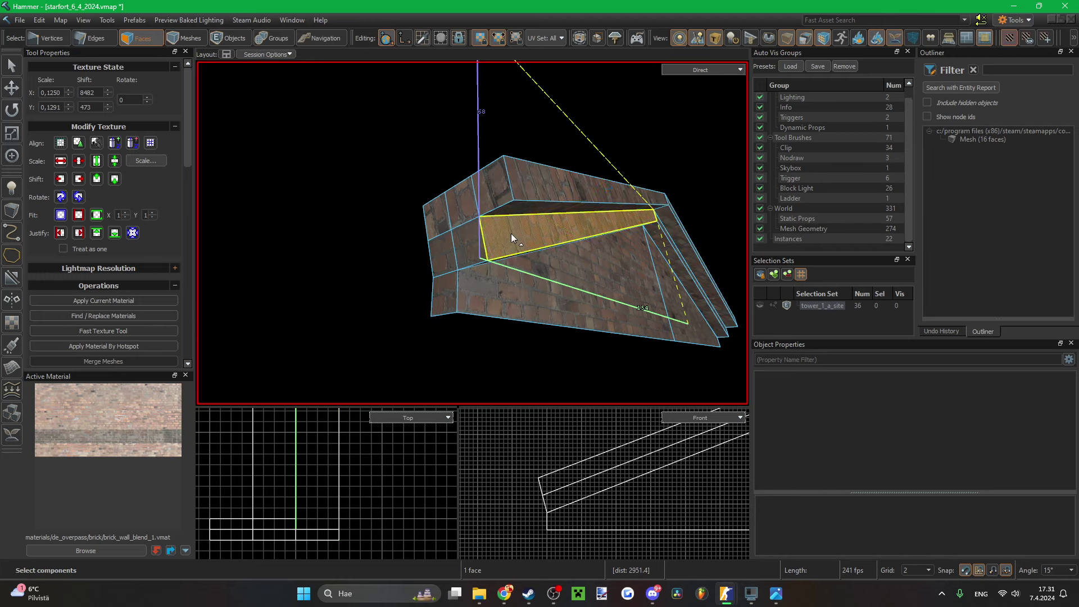
click(389, 246)
key(ctrl+s)
- Select all faces of the gable's right half, from the cornice down to the wall, and delete them
right_drag(389, 241, 472, 233)
click(444, 231)
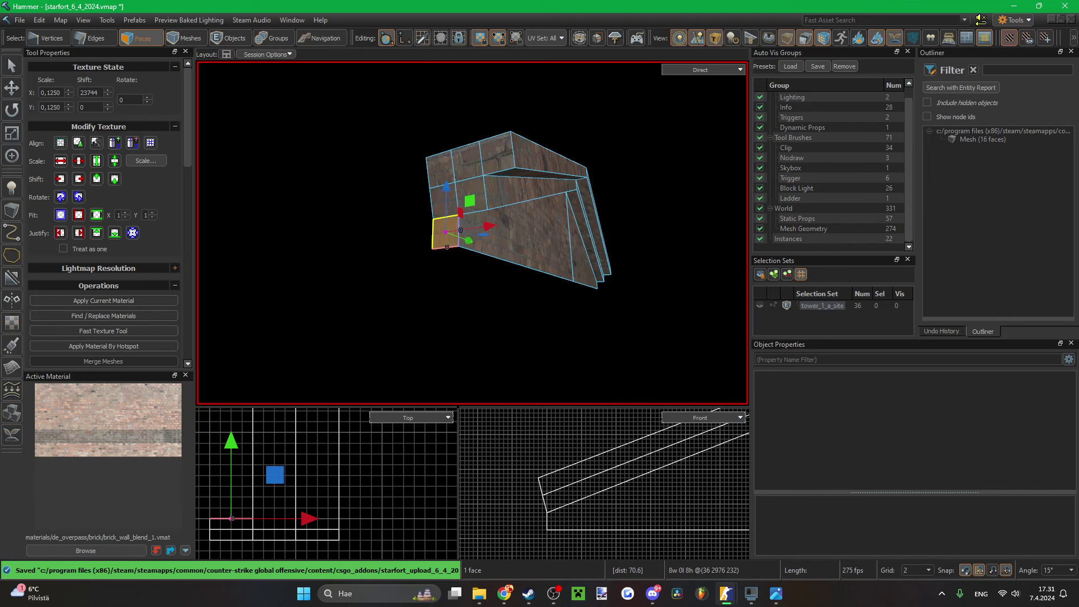
key(ctrl+z)
right_drag(406, 135, 472, 233)
drag(510, 139, 520, 216)
key(Delete)
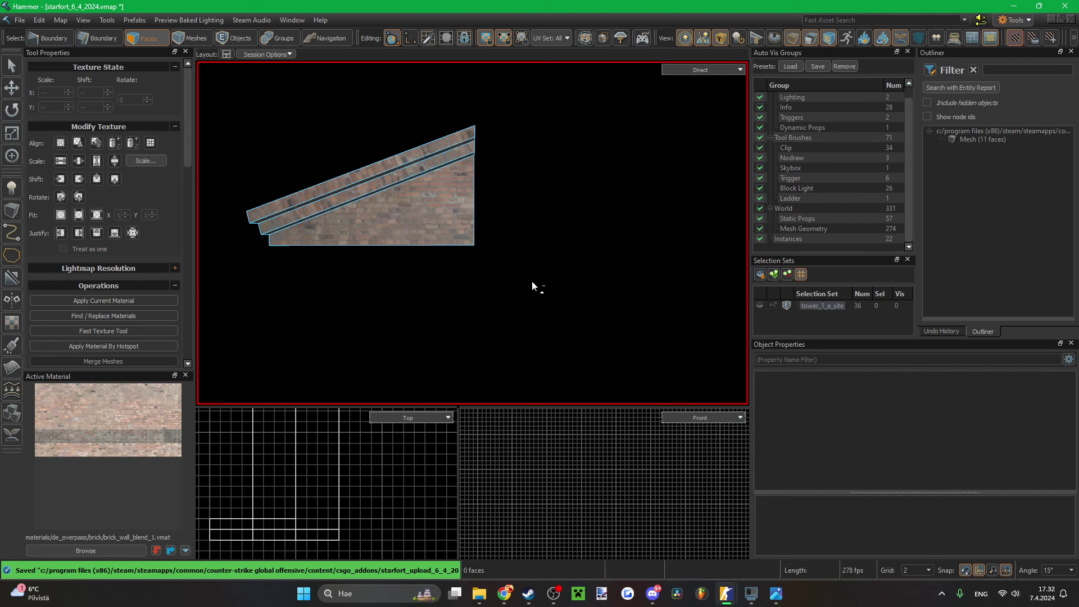
- Mirror the remaining gable half across its vertical centre line with the Mirror tool to rebuild the right half
key(5)
click(466, 141)
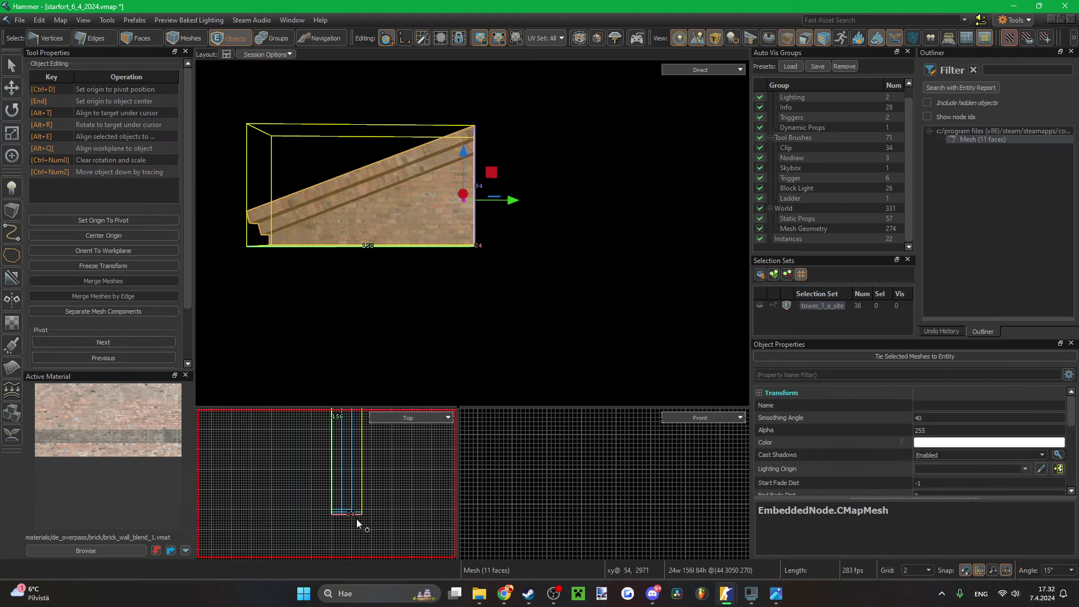
scroll(326, 512, down, 16)
scroll(326, 486, up, 15)
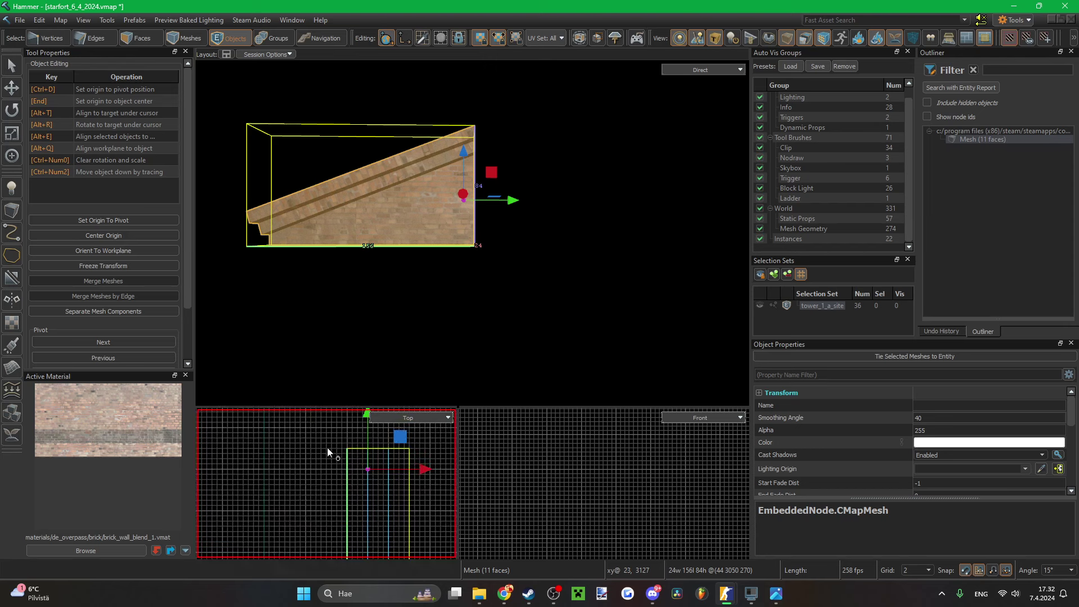
click(14, 309)
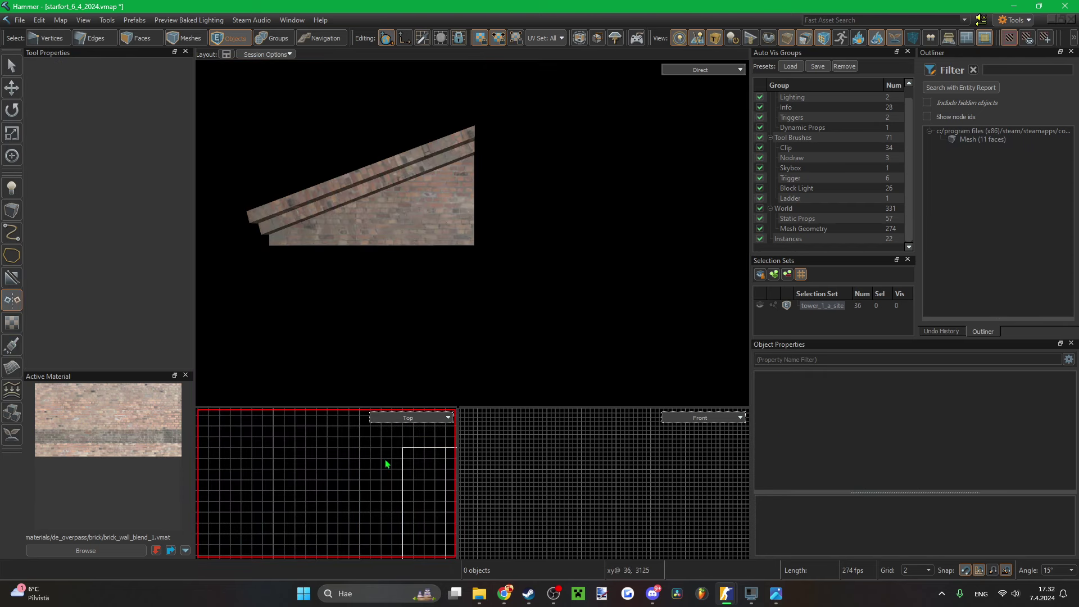
drag(389, 448, 371, 448)
key(Return)
- Wrap the brick texture from the left half's lowest cornice underside onto the mirrored right half's undersides and cornice faces
mouse_move(489, 306)
right_down()
mouse_move(472, 233)
mouse_move(483, 223)
right_up()
key(w)
key(2)
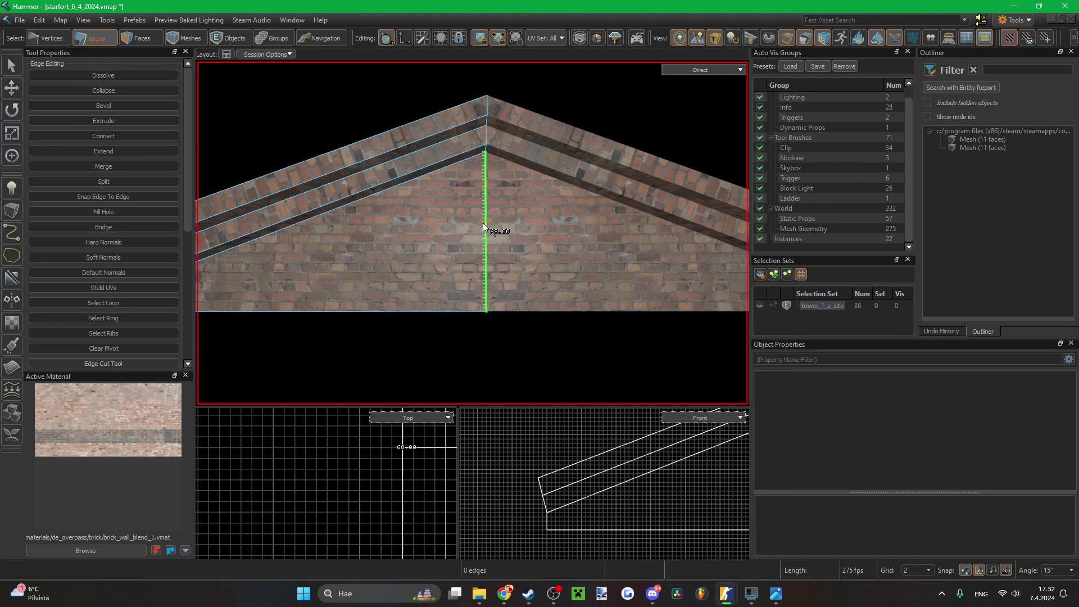
key(3)
right_drag(480, 168, 475, 167)
key(w)
click(461, 167)
alt+right_click(482, 166)
click(481, 166)
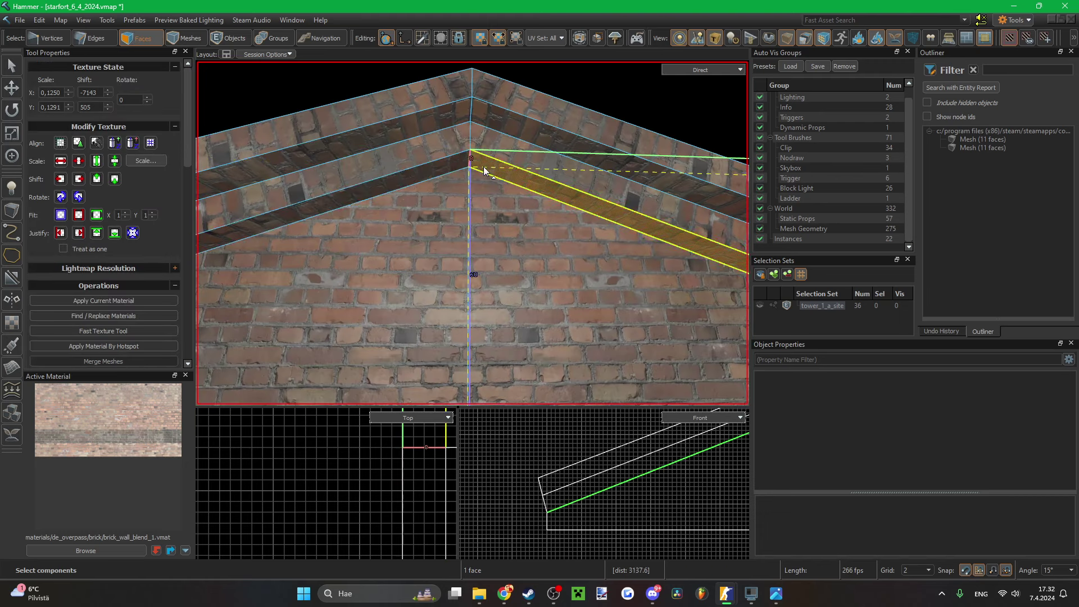
alt+right_click(497, 146)
click(498, 146)
alt+right_click(504, 120)
click(504, 121)
alt+right_click(503, 95)
- Wrap the brick texture from the gable's left wall face onto the right wall face, clear the selection and save the map
right_drag(504, 210, 500, 225)
key(s)
click(441, 235)
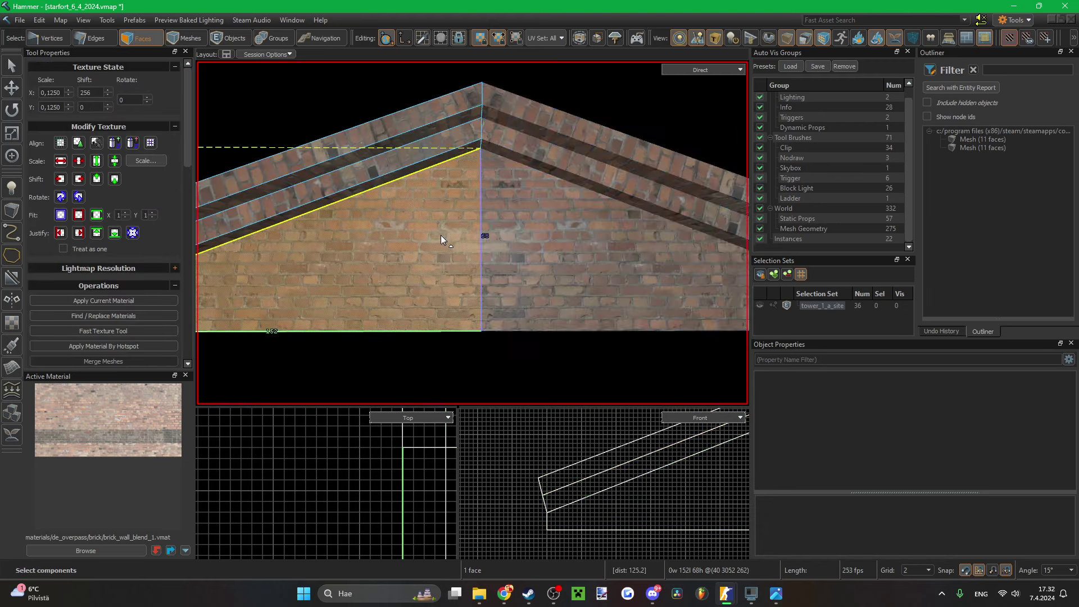
alt+right_click(500, 244)
click(522, 356)
key(ctrl+s)
- Unhide the rest of the map and delete the leftover mesh at the gable
key(s)
right_drag(522, 356, 512, 353)
key(u)
key(d)
key(5)
click(516, 222)
key(Delete)
key(w)
right_drag(516, 221, 472, 233)
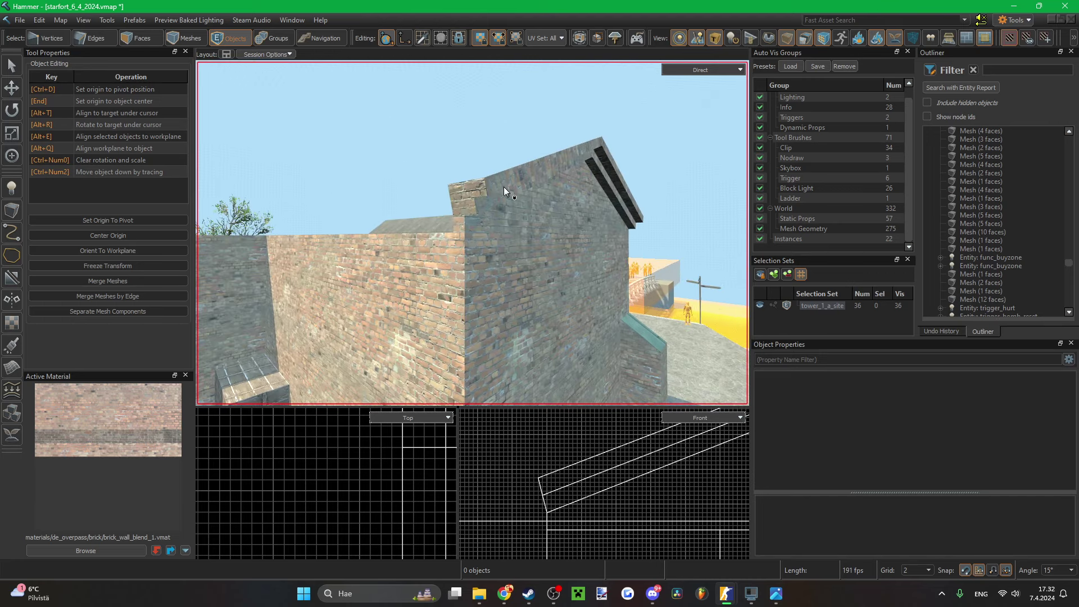
- Examine the mirrored gable and its cornice within the map from both sides and from the front
click(503, 187)
key(d)
right_drag(504, 187, 472, 232)
ctrl+click(501, 175)
key(d)
key(2)
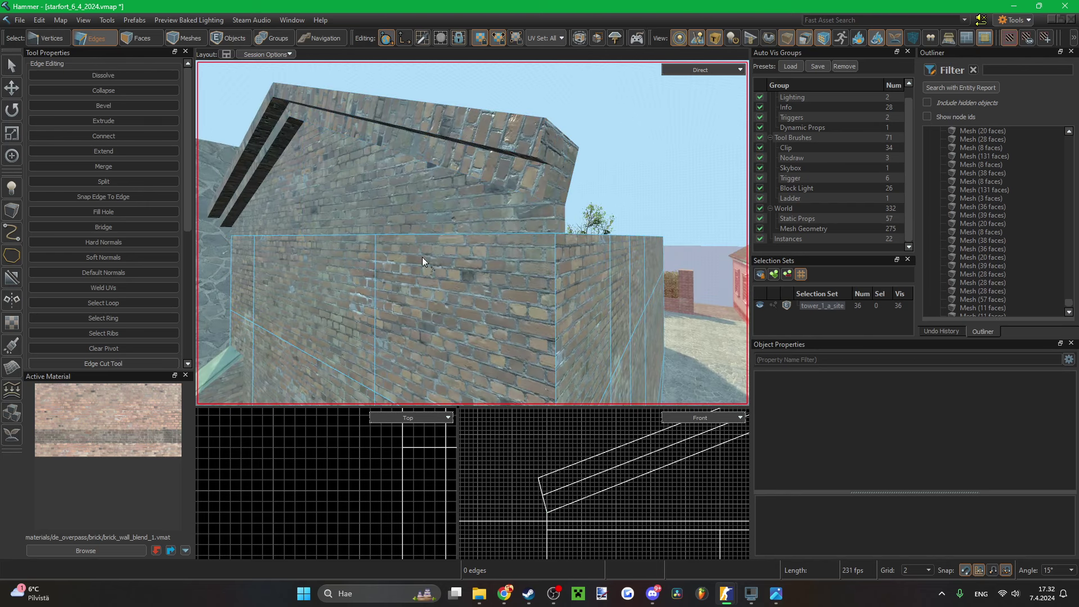
key(alt+Tab)
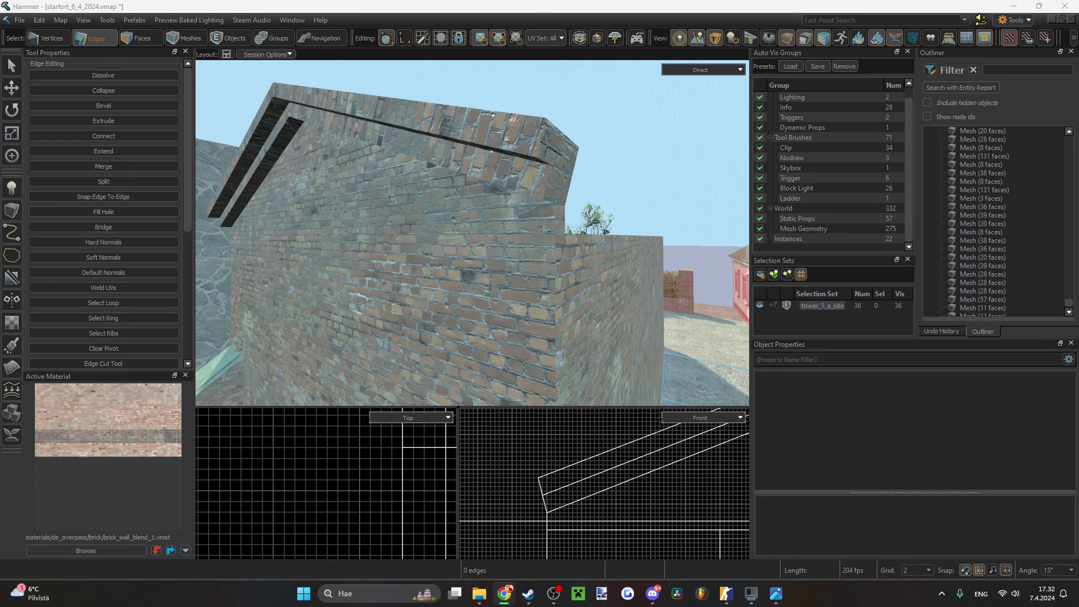
click(570, 6)
key(s)
right_drag(510, 256, 472, 232)
key(w)
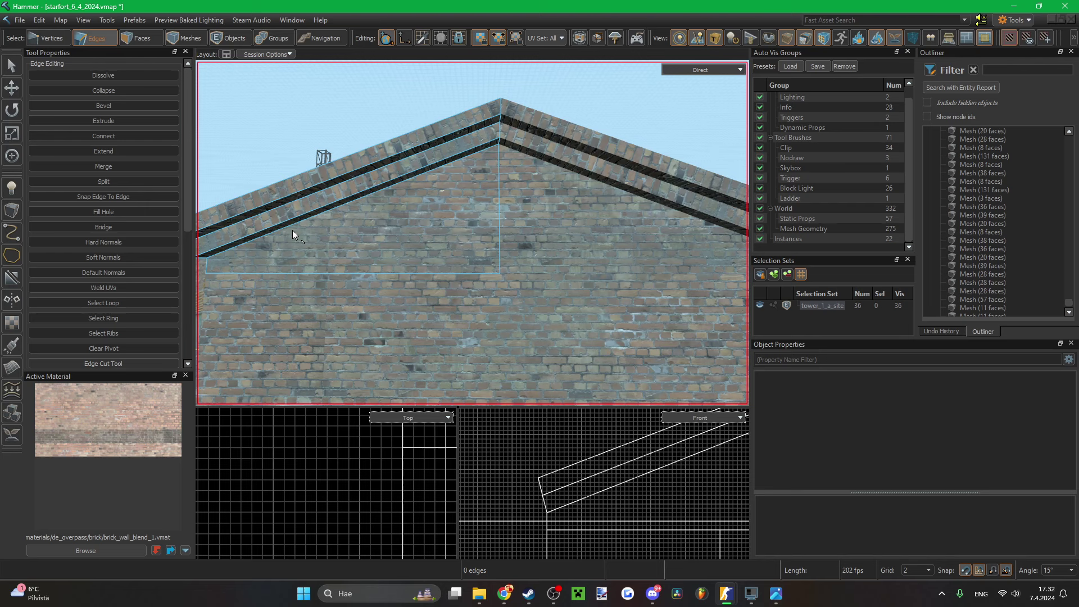
mouse_move(355, 226)
right_down()
mouse_move(472, 232)
mouse_move(355, 226)
mouse_move(368, 231)
right_up()
key(s)
key(a)
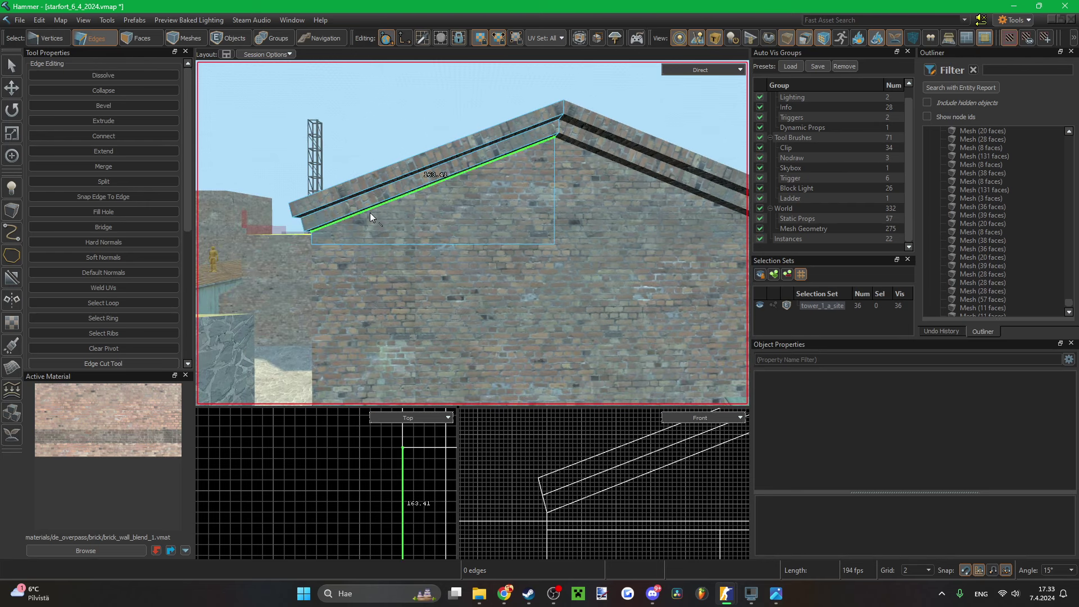
- Wrap the brick texture from the upper right wall face onto the other wall faces below the gable, then save the map
right_drag(431, 203, 472, 233)
key(s)
key(3)
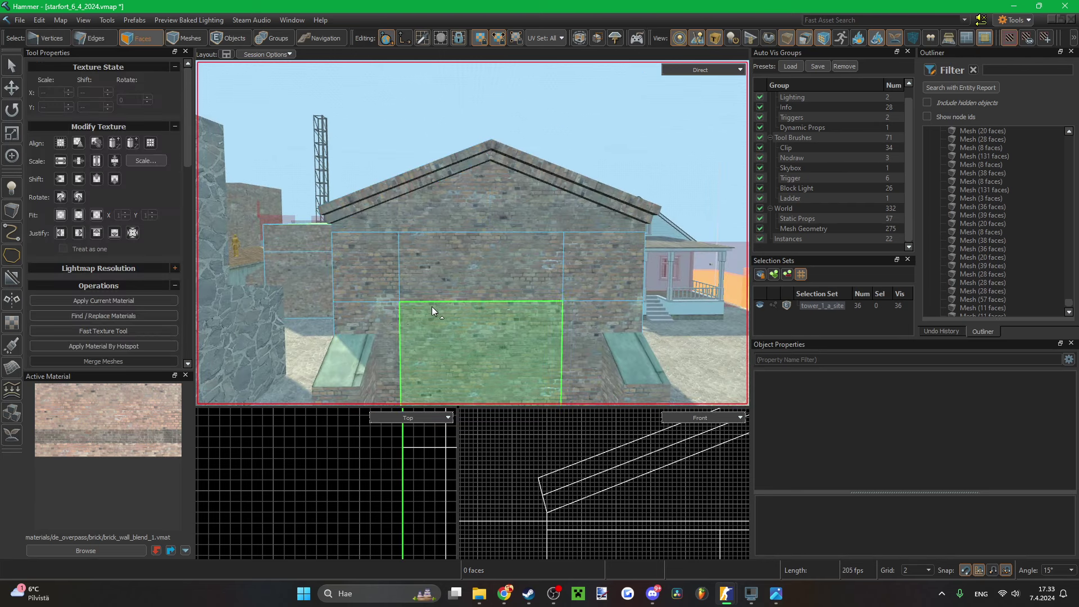
click(567, 266)
alt+right_click(547, 272)
alt+right_drag(584, 337, 371, 337)
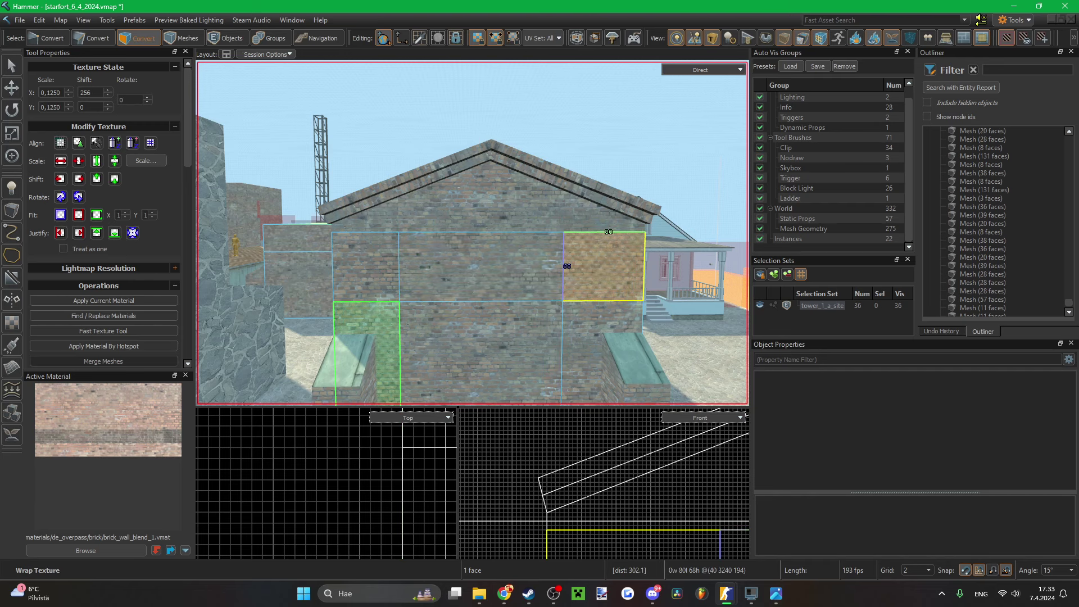
key(ctrl+s)
- Select both gable halves and dissolve the inner edges of the right half's stepped end cap into a single face
key(d)
right_drag(477, 269, 472, 233)
key(a)
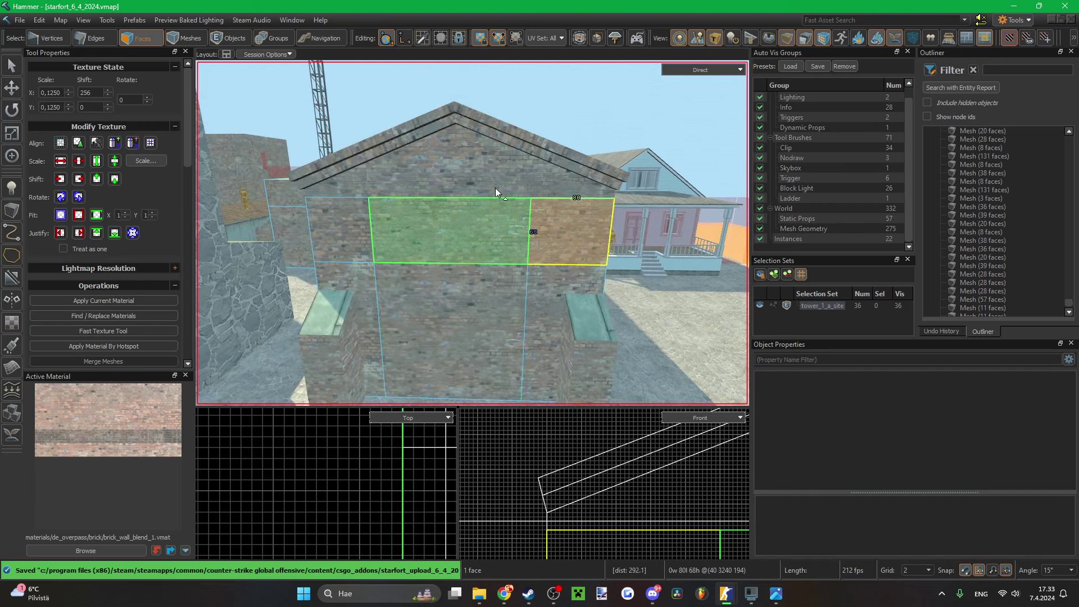
key(5)
click(494, 169)
ctrl+click(434, 138)
key(a)
right_drag(434, 138, 472, 232)
key(s)
key(t)
key(s)
key(2)
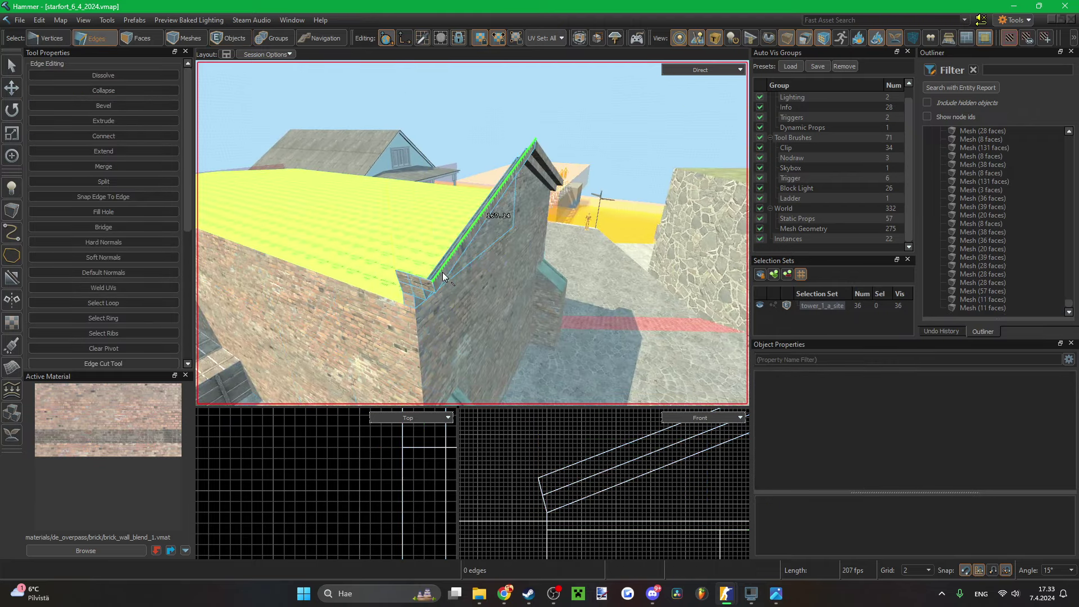
key(s)
right_drag(446, 271, 473, 232)
click(483, 227)
key(w)
key(s)
key(w)
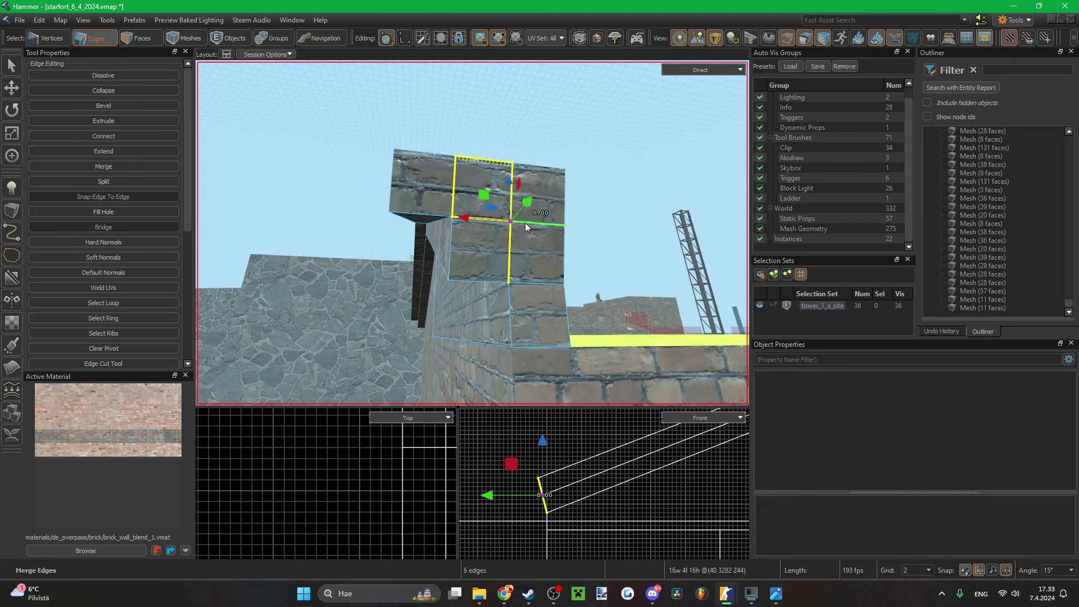
click(526, 223)
shift+click(507, 239)
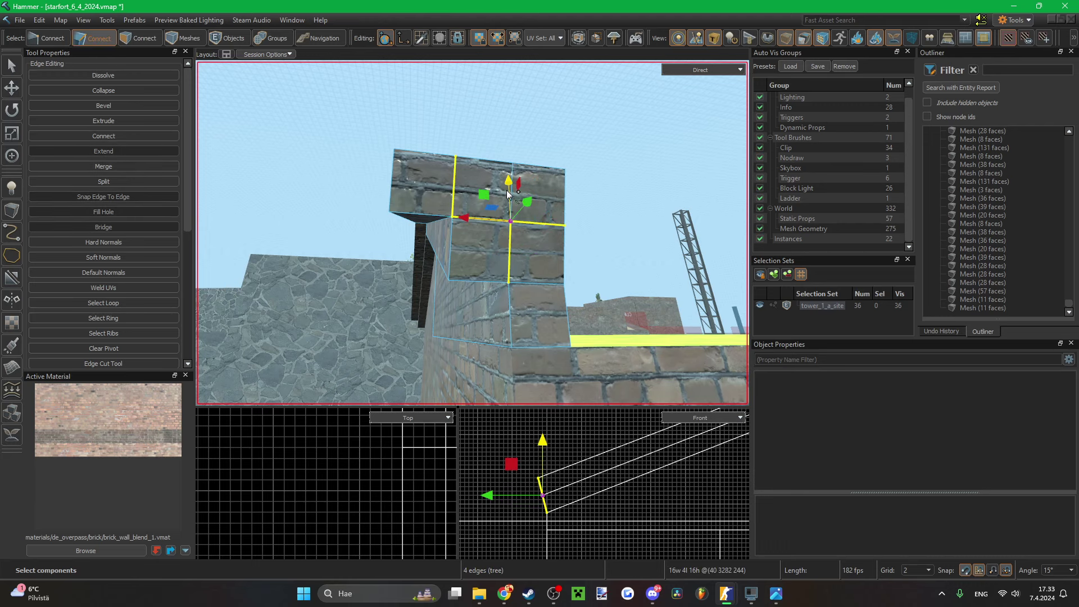
key(3)
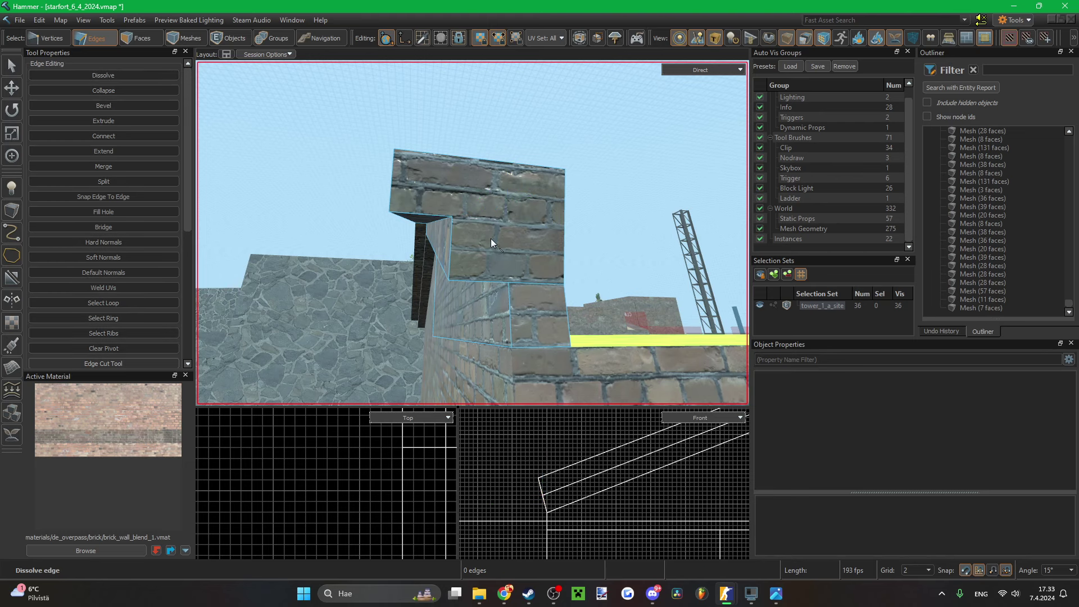
- Cut the right half's end cap face diagonally from its inner corner to the opposite upper corner
click(489, 238)
key(c)
click(454, 217)
click(566, 170)
key(space)
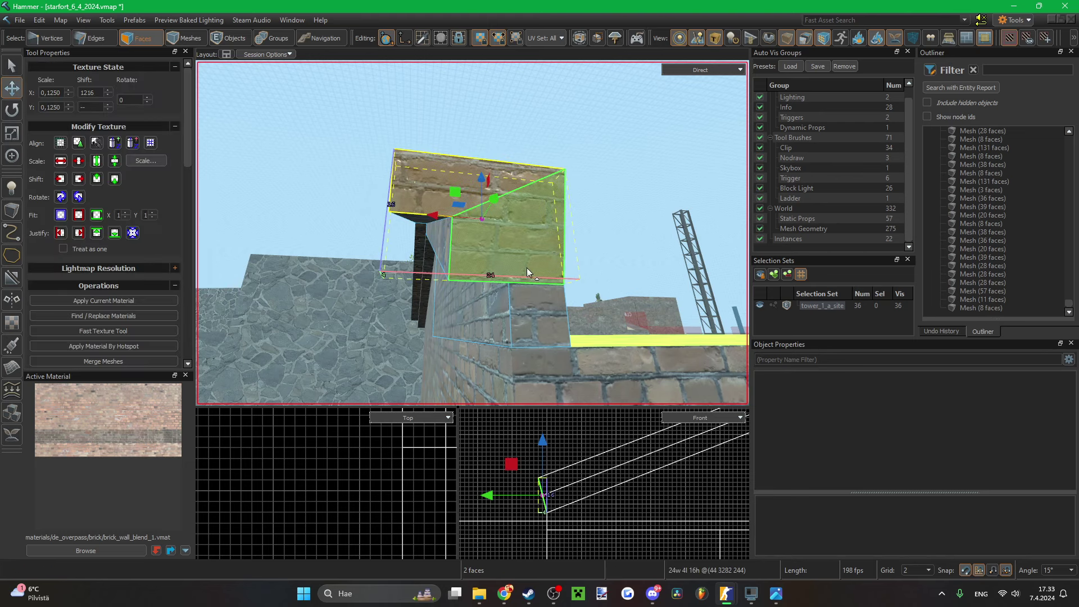
- Select and dissolve the inner edges of the left half's stepped end cap to merge it into a single face
key(a)
mouse_move(527, 267)
right_down()
mouse_move(472, 233)
mouse_move(533, 241)
right_up()
key(w)
key(2)
mouse_move(503, 236)
mouse_down()
mouse_move(523, 272)
mouse_move(480, 284)
mouse_up()
drag(540, 299, 500, 313)
key(m)
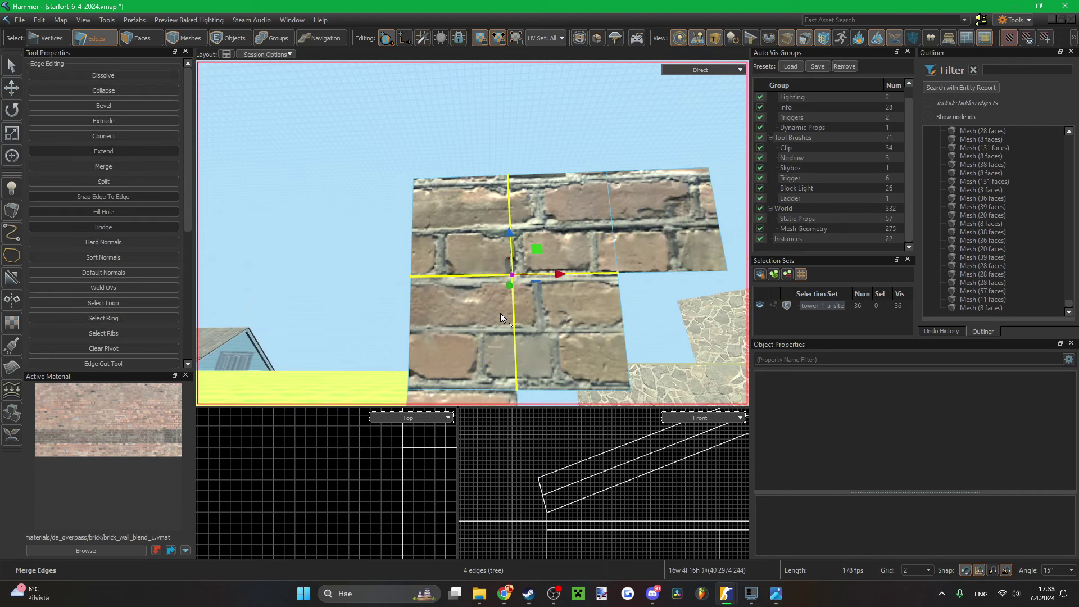
shift+click(612, 225)
key(BackSpace)
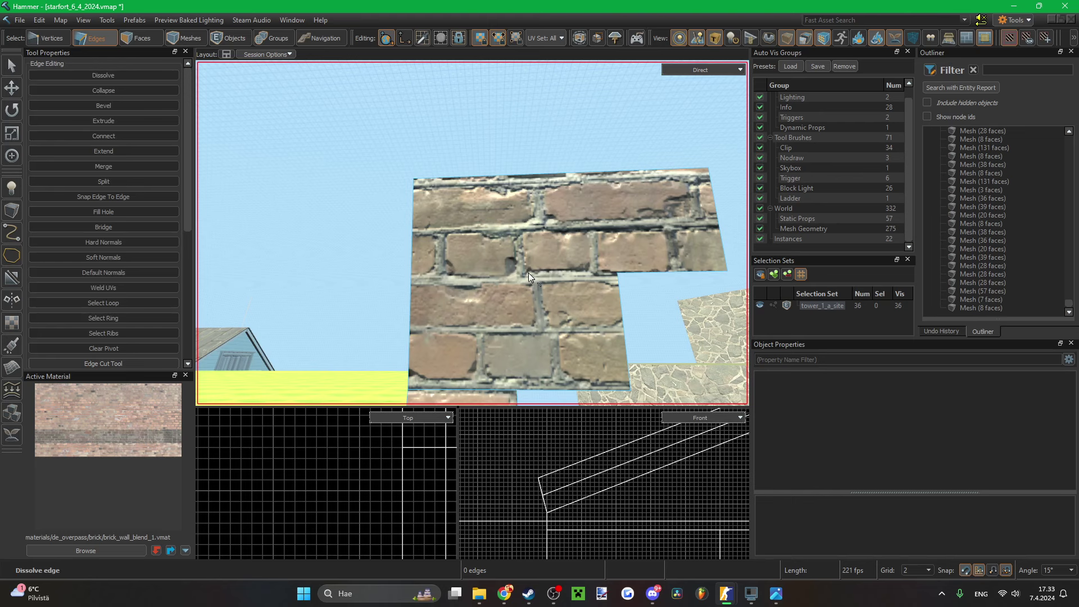
- Cut the left half's end cap face diagonally from its inner corner and save the map
key(3)
click(490, 236)
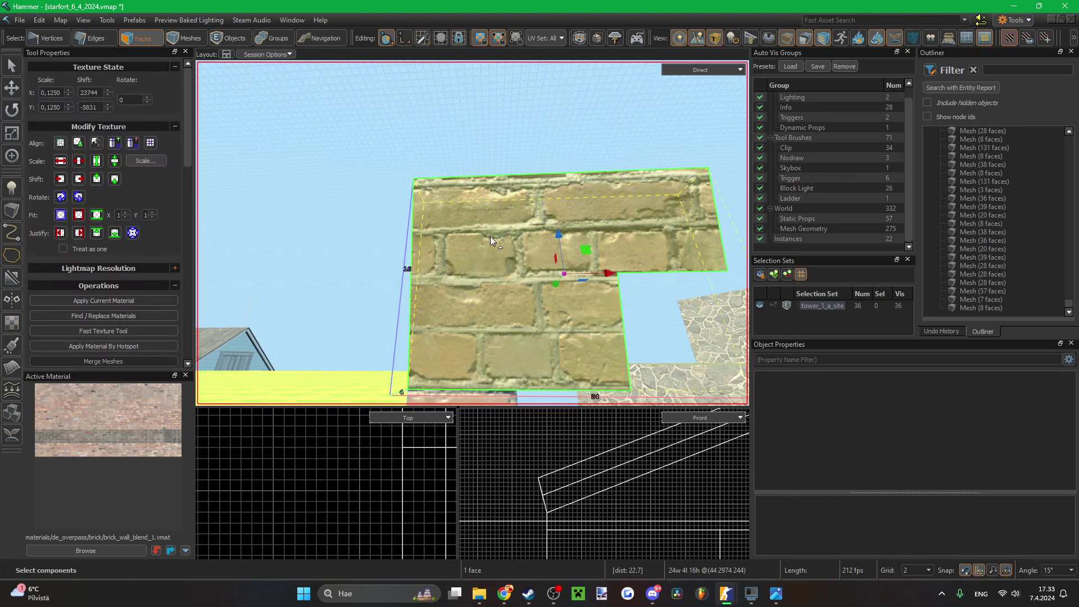
key(c)
click(617, 275)
key(Return)
key(s)
right_drag(607, 283, 616, 230)
key(ctrl+s)
- Extrude the cornice's two sloping top front edges back to the gable's rear side to form the top surfaces
key(2)
click(621, 229)
shift+click(618, 205)
key(w)
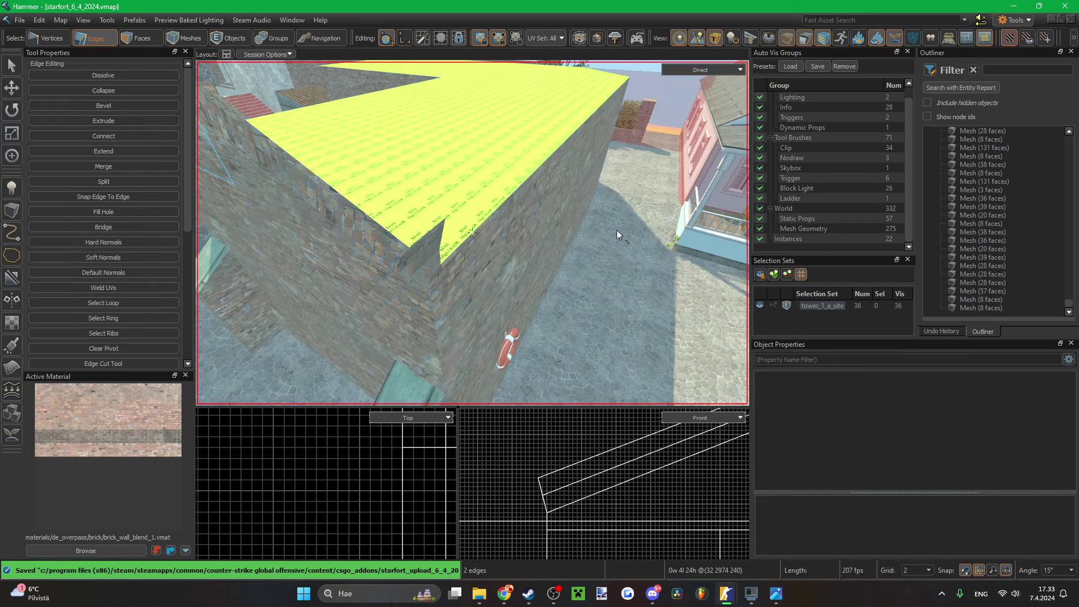
click(393, 252)
key(a)
mouse_move(392, 252)
right_down()
mouse_move(472, 232)
mouse_move(392, 251)
right_up()
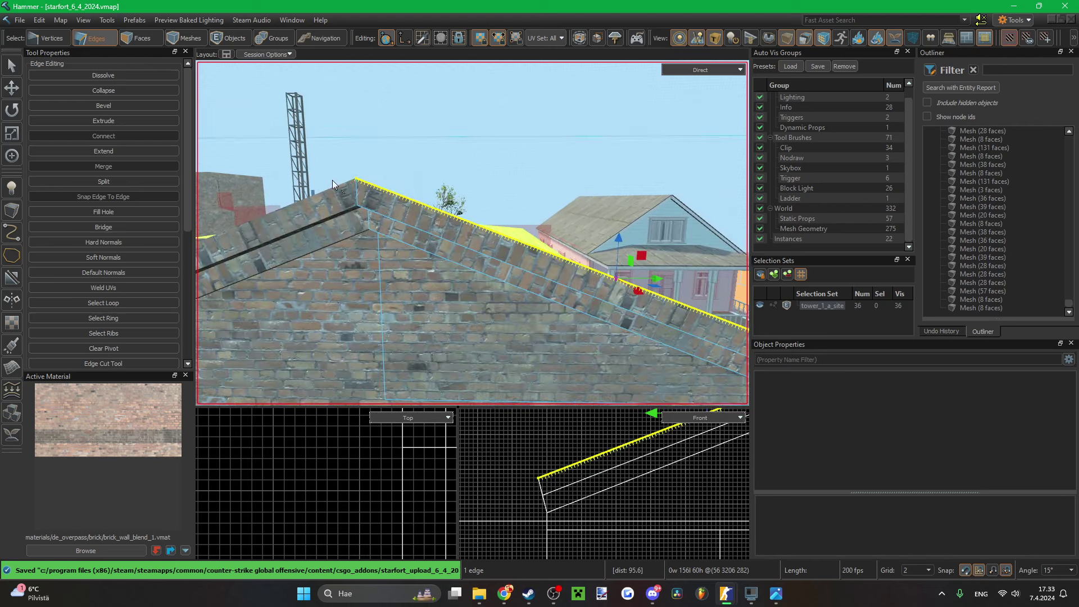
scroll(329, 499, down, 10)
scroll(341, 539, up, 4)
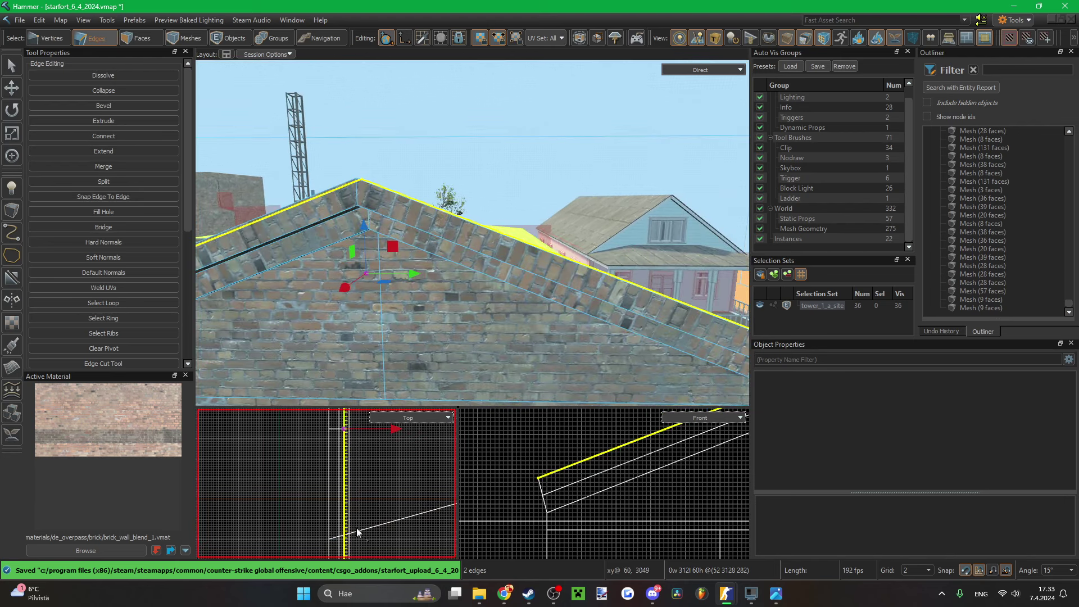
key(ctrl+z)
key(w)
- Select the six sloping and end edges on the cornice's rear side and extrude them along the roof to the building's far end
right_drag(297, 369, 472, 233)
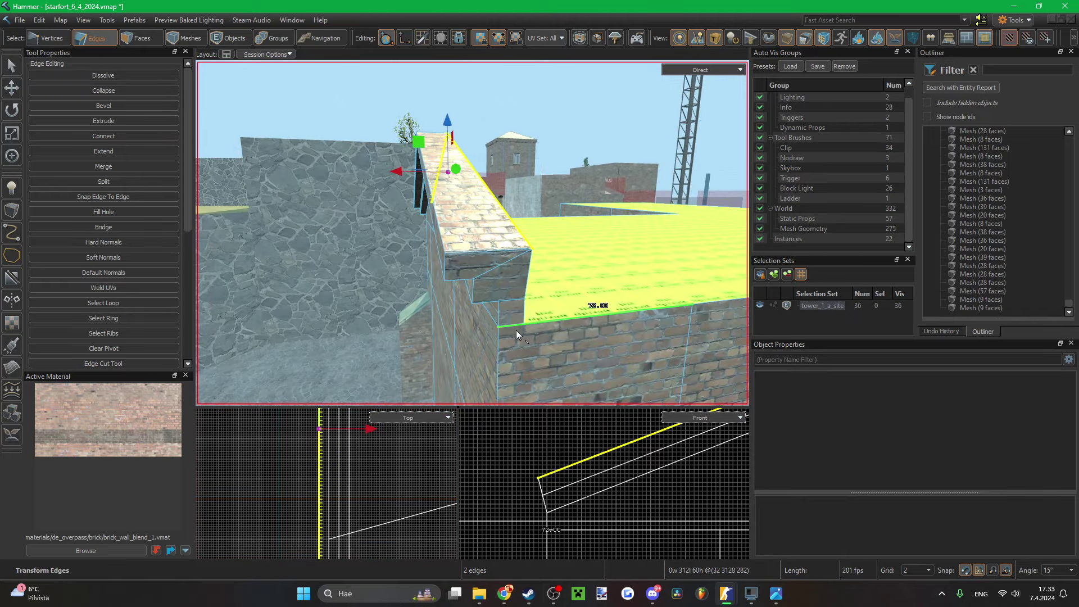
right_drag(516, 329, 497, 265)
key(w)
key(s)
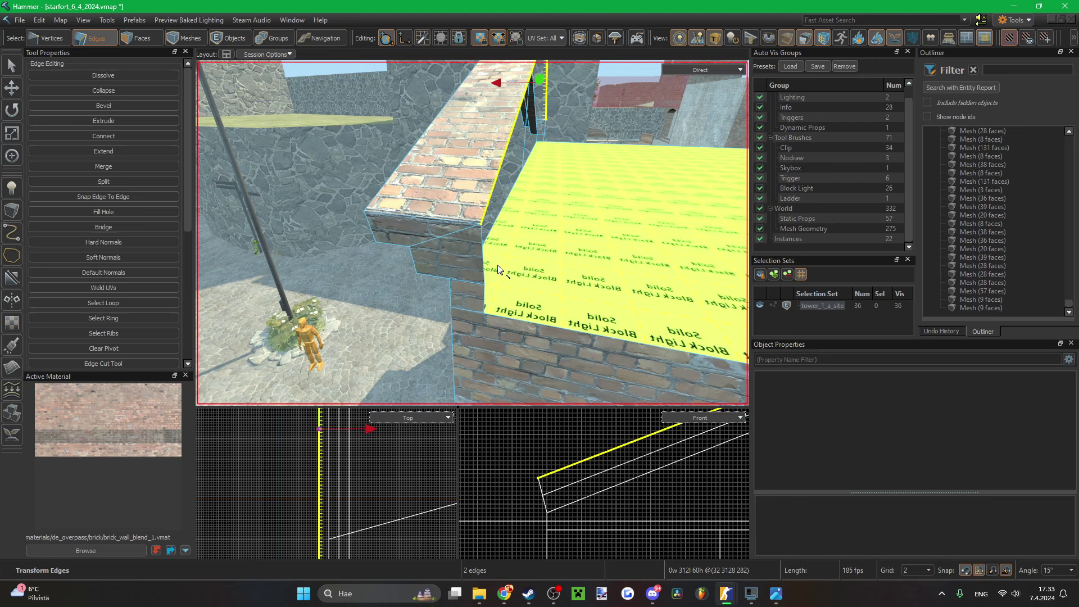
key(w)
right_drag(486, 304, 487, 305)
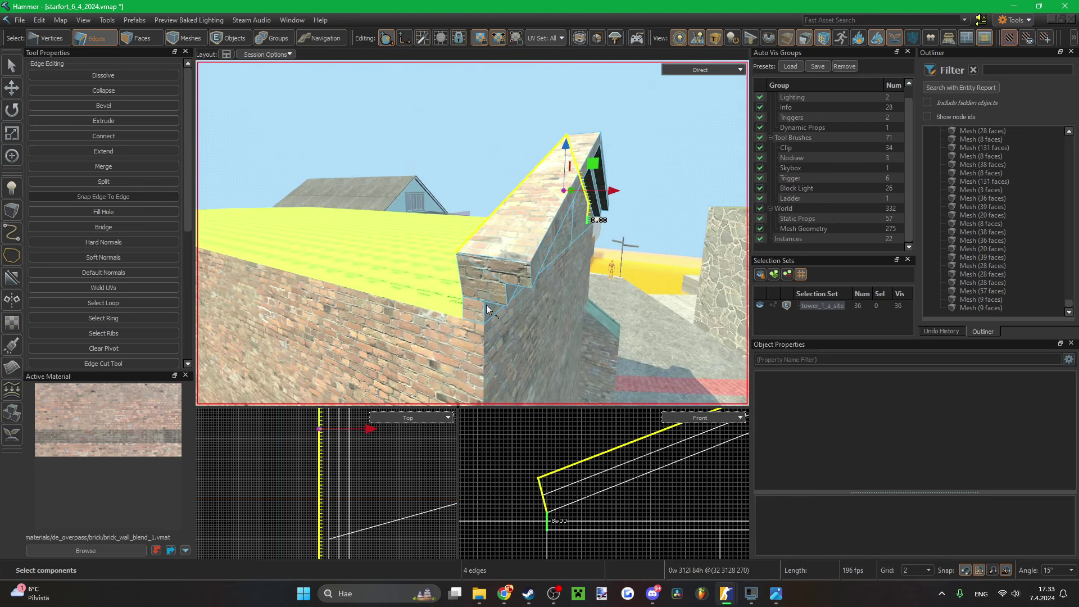
shift+click(461, 275)
shift+click(457, 325)
scroll(377, 458, down, 6)
scroll(384, 460, down, 4)
scroll(350, 458, up, 4)
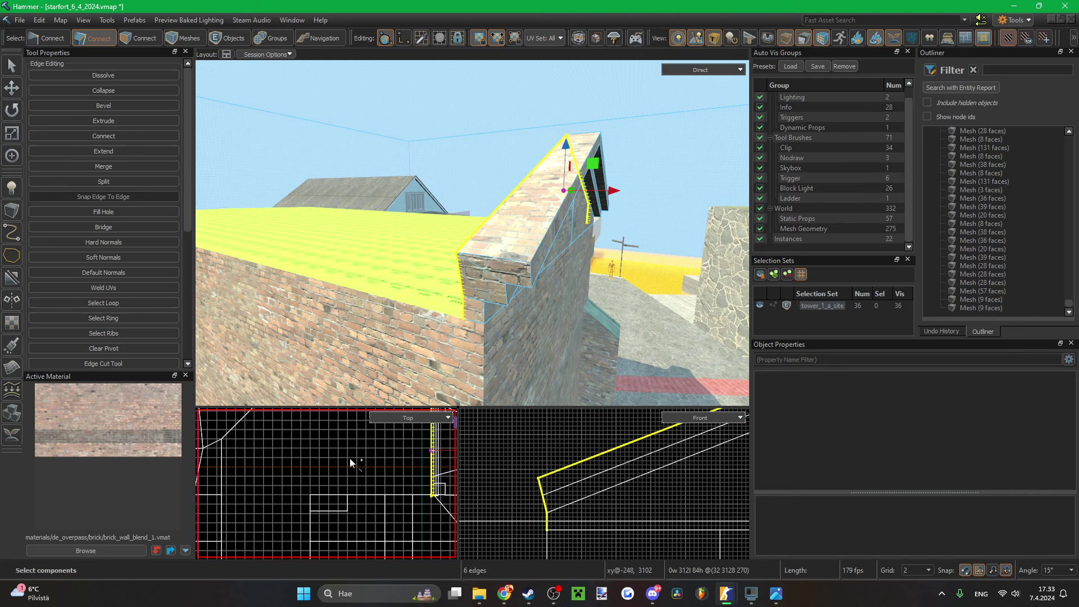
key(shift+Left)
key(Left)
key(Left)
key(Left)
key(Left)
key(Left)
key(Left)
key(Left)
key(Left)
key(Left)
key(Left)
key(Left)
scroll(353, 463, down, 2)
scroll(376, 473, up, 2)
drag(377, 474, 340, 493)
key(Left)
key(Left)
key(Left)
key(Left)
key(Left)
key(Left)
key(Left)
key(Left)
key(Left)
key(Left)
key(Left)
key(Left)
key(Left)
key(Left)
key(Left)
key(Left)
key(Left)
key(Left)
key(Left)
key(Left)
scroll(344, 499, up, 6)
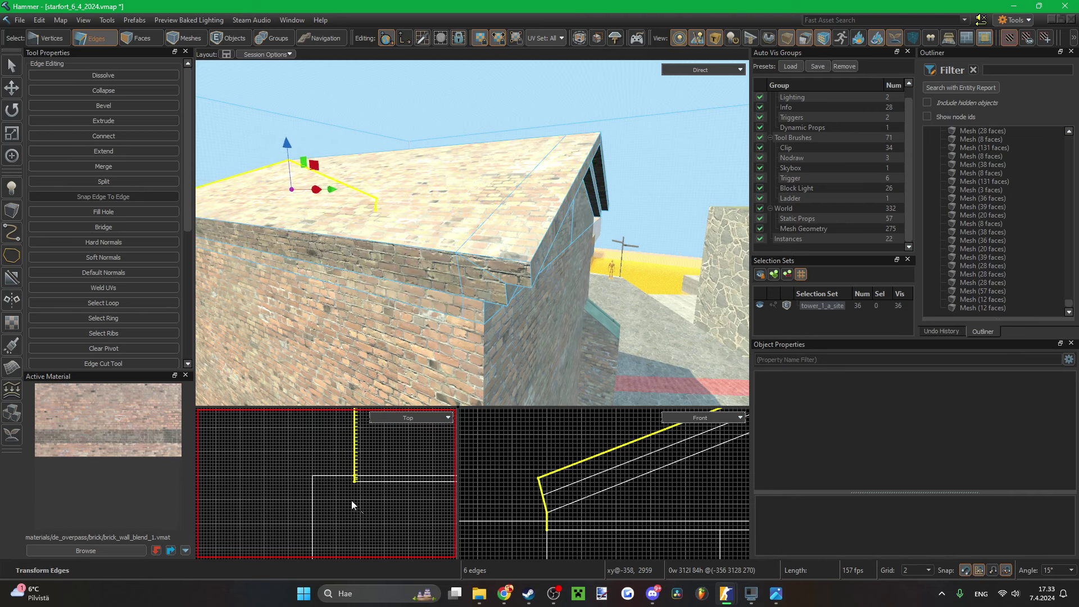
- Wrap the green roof tile texture onto the sloping top faces of the extruded roof and save the map
right_drag(488, 331, 488, 331)
key(5)
key(s)
scroll(381, 437, down, 14)
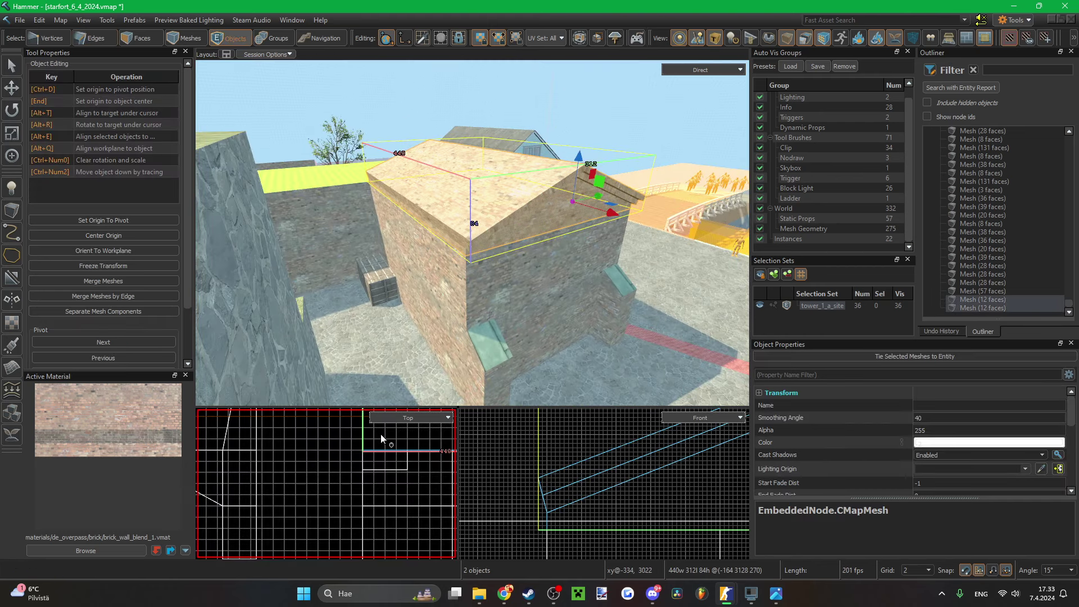
scroll(395, 458, up, 4)
middle_drag(404, 429, 401, 448)
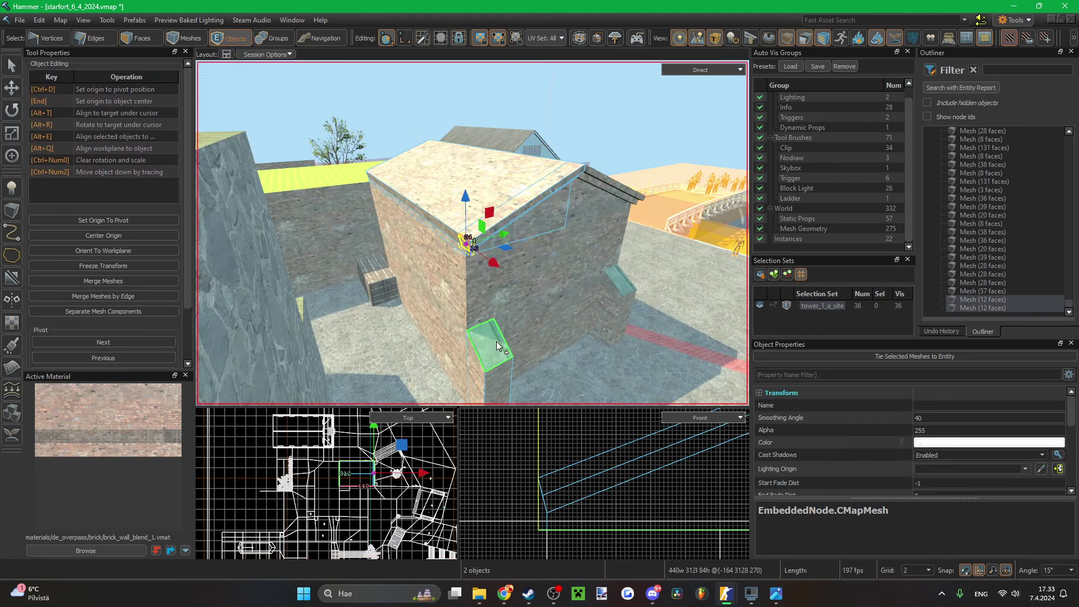
key(3)
key(s)
right_drag(513, 308, 512, 308)
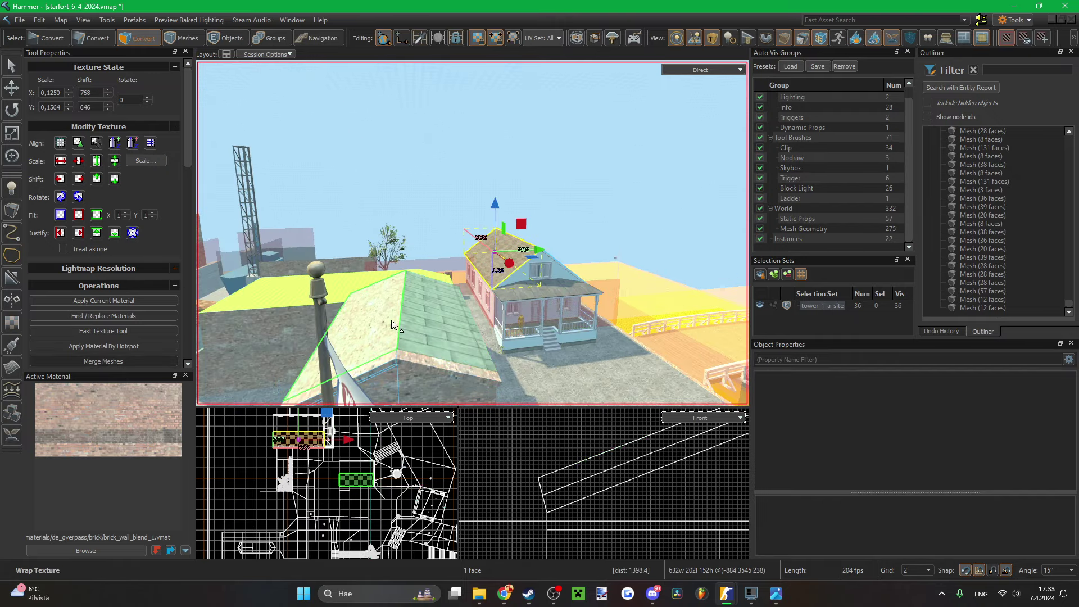
right_drag(513, 346, 513, 347)
key(6)
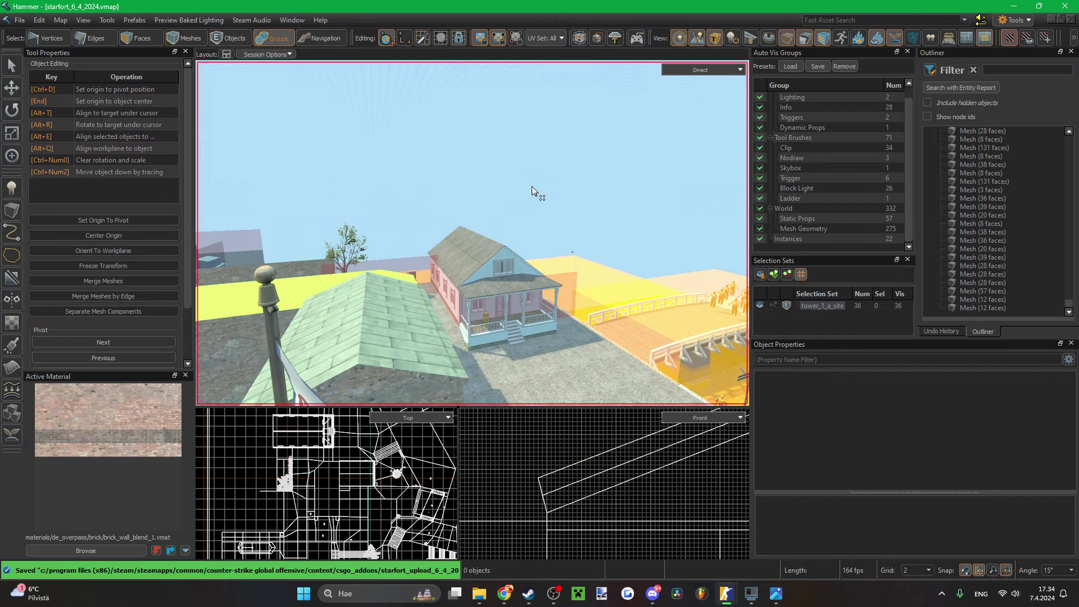
click(531, 187)
key(h)
key(ctrl+s)
key(s)
right_drag(531, 186, 530, 190)
key(5)
click(531, 194)
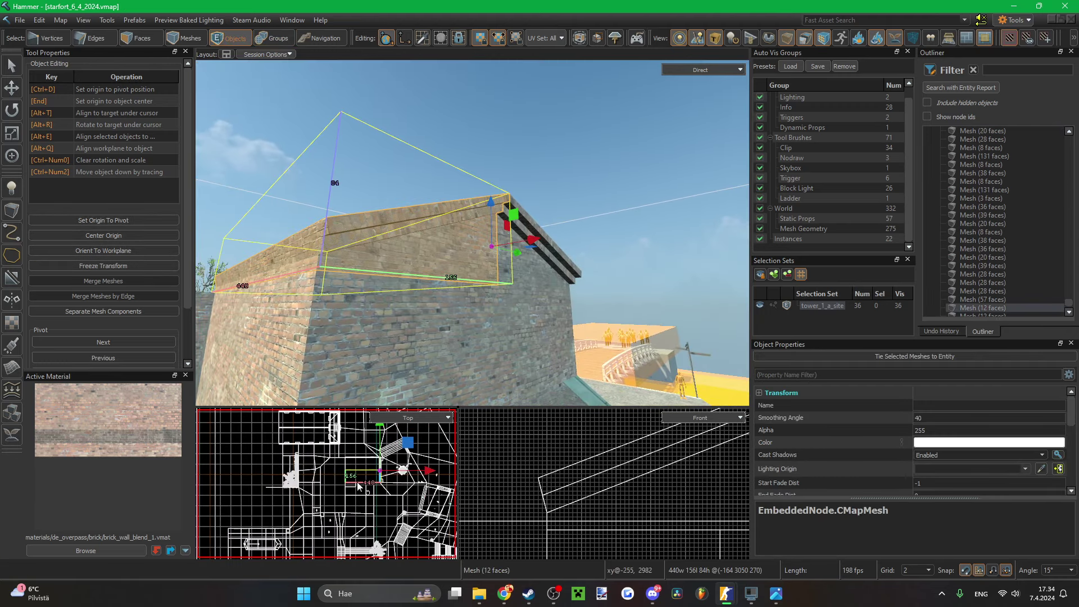
key(e)
scroll(340, 500, up, 3)
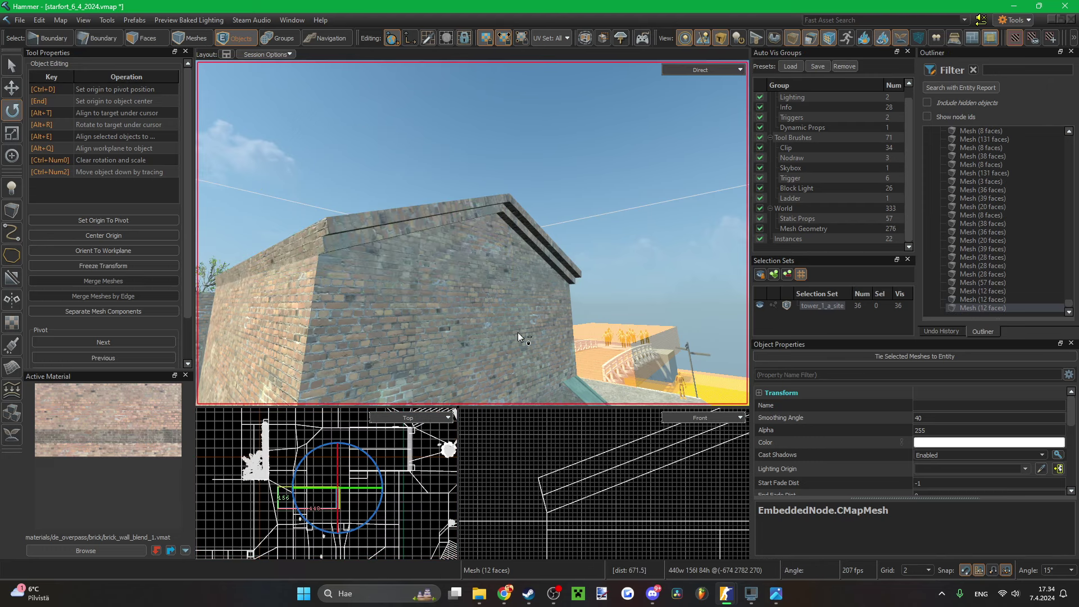
key(d)
mouse_move(530, 302)
right_down()
mouse_move(472, 233)
mouse_move(531, 302)
right_up()
- Merge the two mirrored roof halves into a single mesh
key(2)
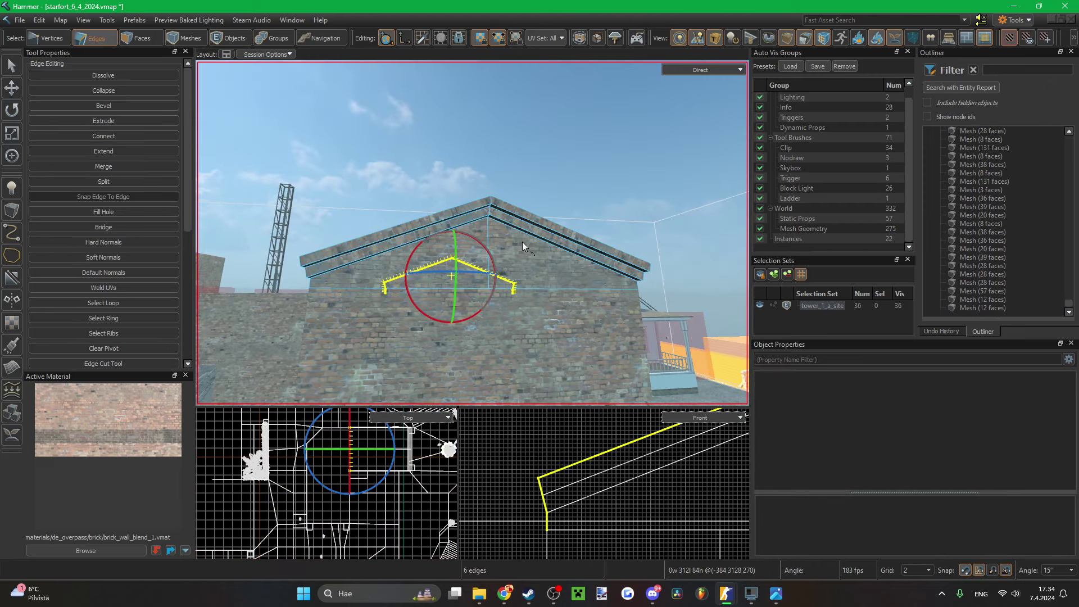
key(w)
right_drag(521, 241, 468, 230)
key(s)
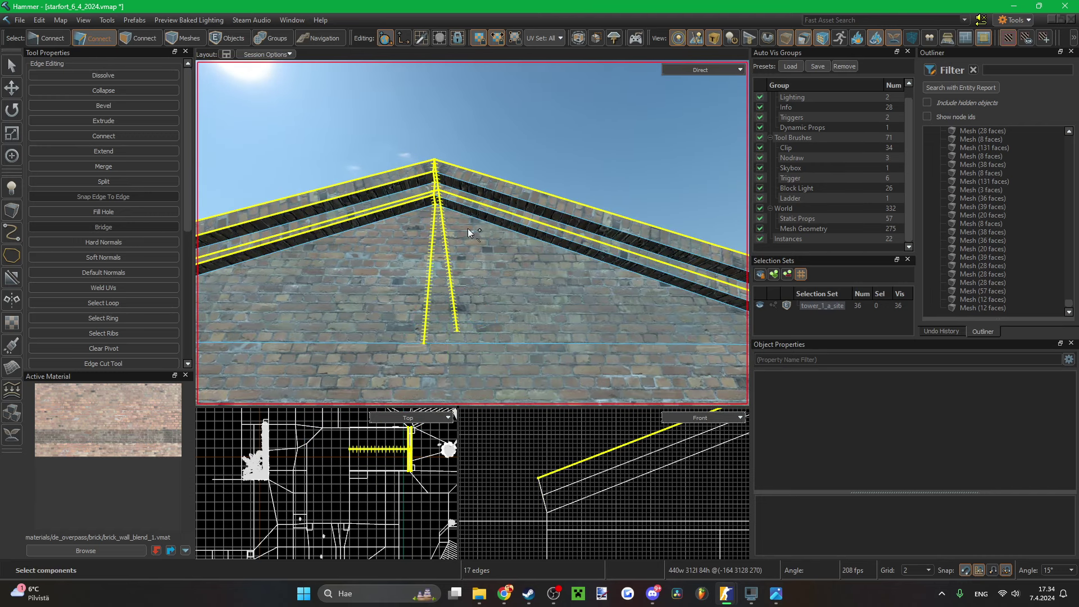
key(m)
key(5)
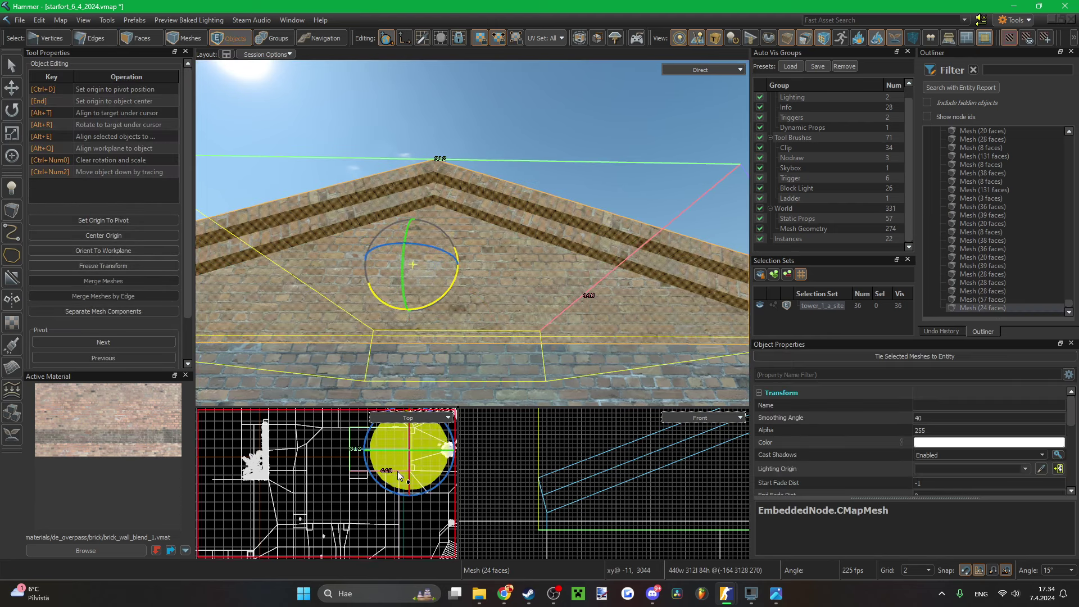
- Duplicate the merged roof mesh toward the adjoining brick building and rotate the copy 90 degrees so its cornice faces that building's gable end
scroll(388, 484, down, 2)
key(t)
shift+drag(409, 437, 365, 473)
scroll(331, 516, up, 3)
key(r)
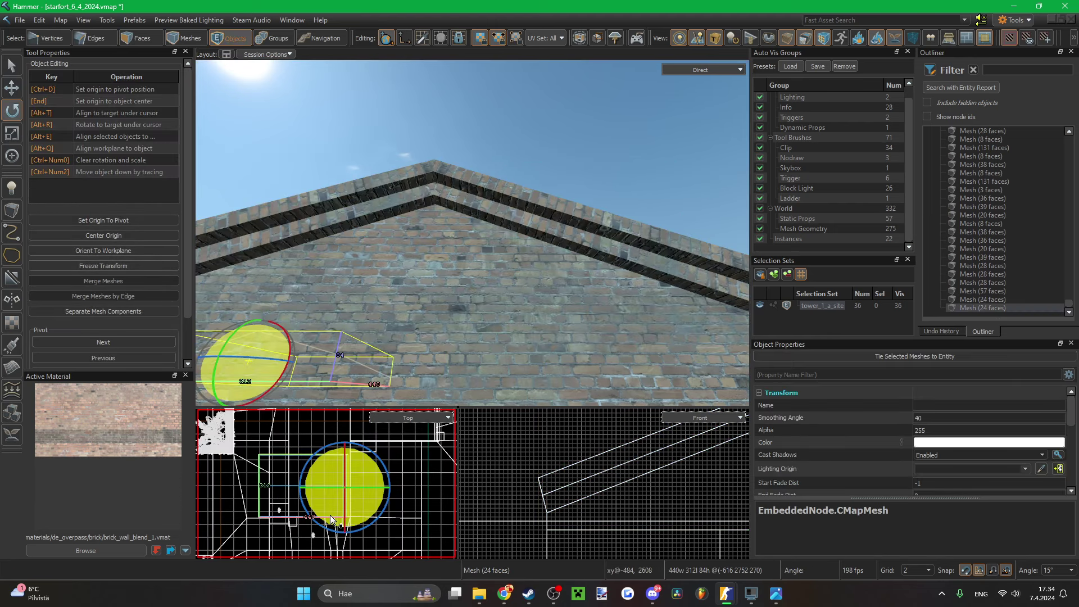
drag(375, 520, 375, 521)
key(t)
- Move the rotated roof copy over the adjoining building and nudge it 8 units sideways to line up with the side walls
drag(372, 460, 344, 486)
scroll(319, 514, up, 8)
scroll(326, 517, down, 7)
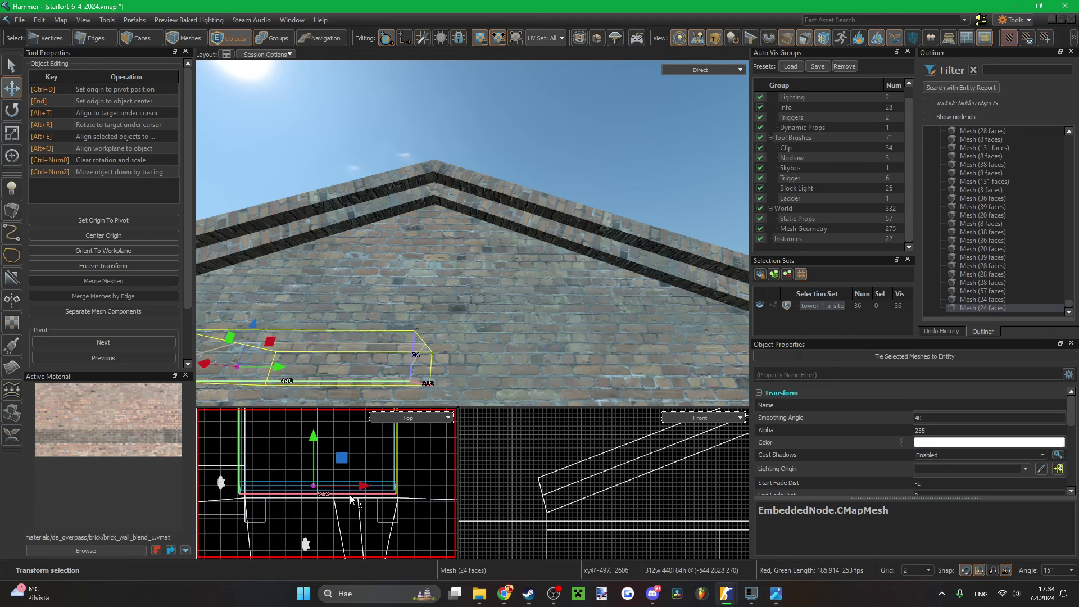
scroll(389, 495, up, 5)
key(Right)
key(Right)
key(Right)
key(Right)
scroll(402, 495, down, 7)
scroll(275, 495, up, 9)
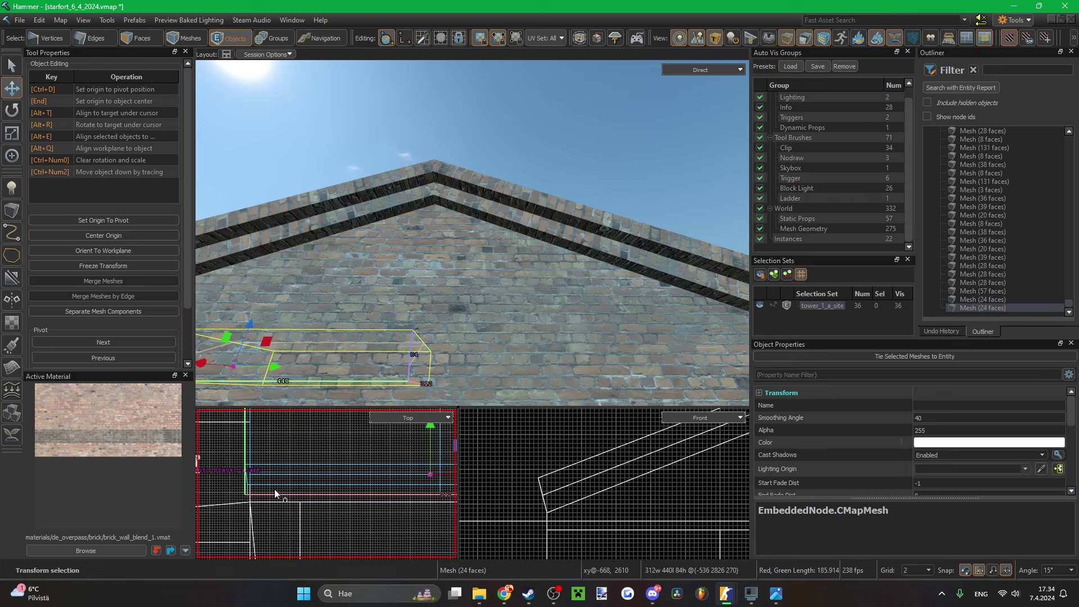
- Shift the roof copy 24 units outward so its stepped cornice overhangs the gable wall, deselect it and save the map
key(Down)
key(Down)
key(Down)
key(Down)
key(Down)
key(Down)
key(Down)
key(Down)
key(Down)
key(Down)
key(Down)
key(Down)
key(Down)
key(Down)
key(Down)
key(Down)
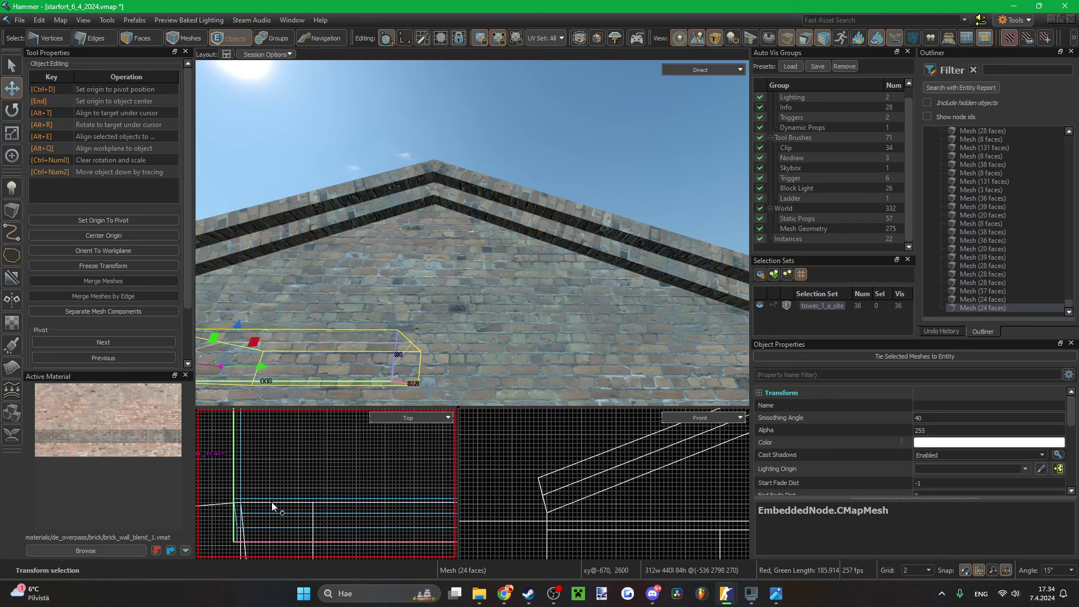
key(z)
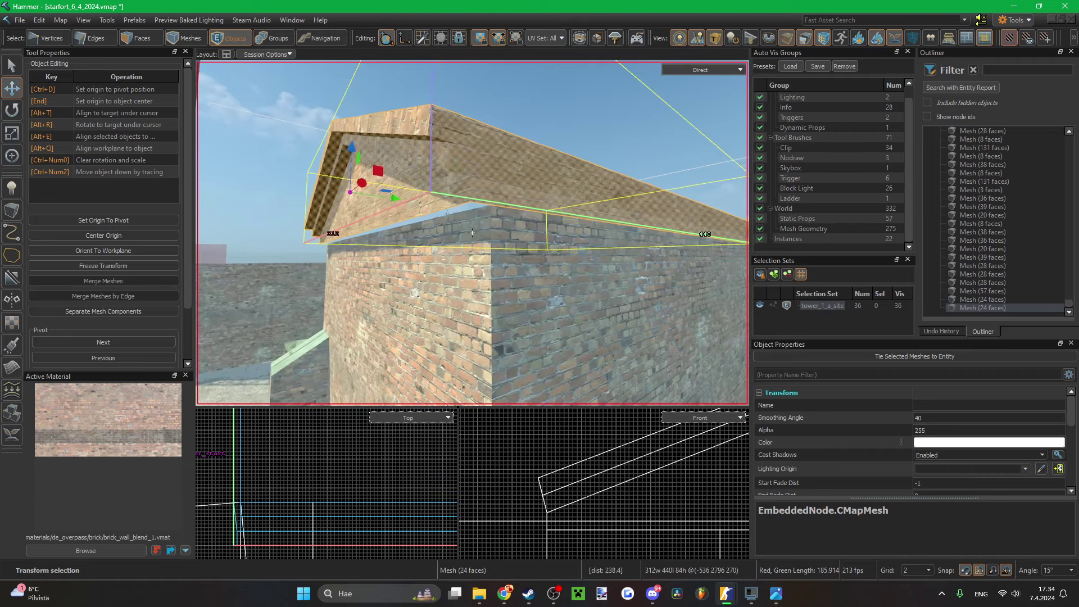
key(z)
key(Up)
key(Up)
key(Up)
key(Up)
key(z)
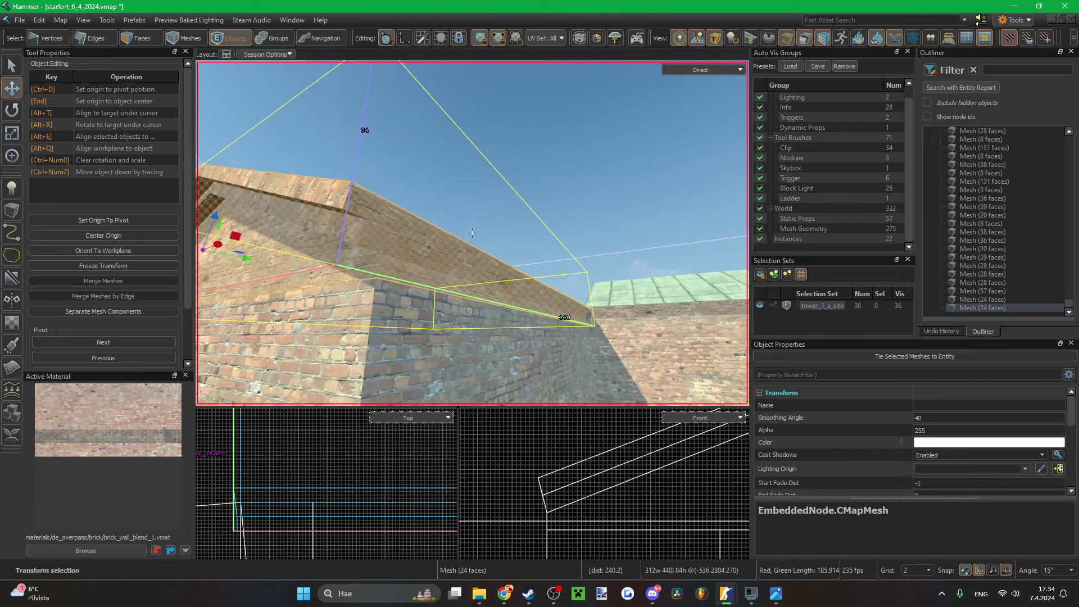
key(Escape)
key(ctrl+s)
right_drag(473, 233, 472, 233)
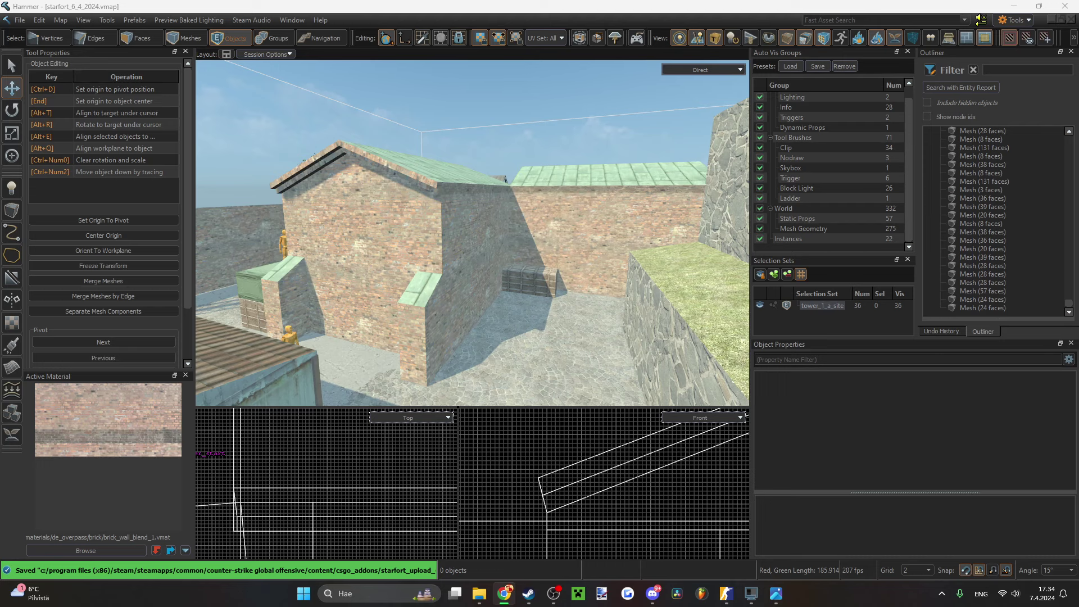
- Select the six edges at the roof copy's rear end and pull them in 48 units to where the two buildings' cornices meet
right_drag(513, 149, 472, 233)
key(2)
right_drag(546, 250, 472, 233)
ctrl+click(455, 238)
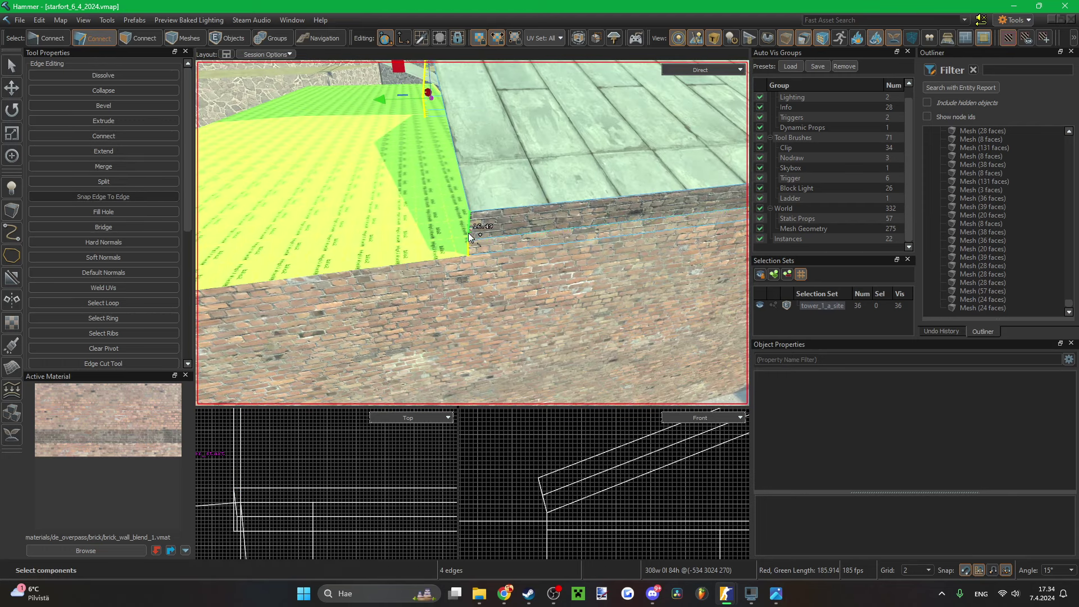
ctrl+click(468, 233)
ctrl+click(455, 139)
right_drag(455, 139, 472, 232)
scroll(388, 474, down, 10)
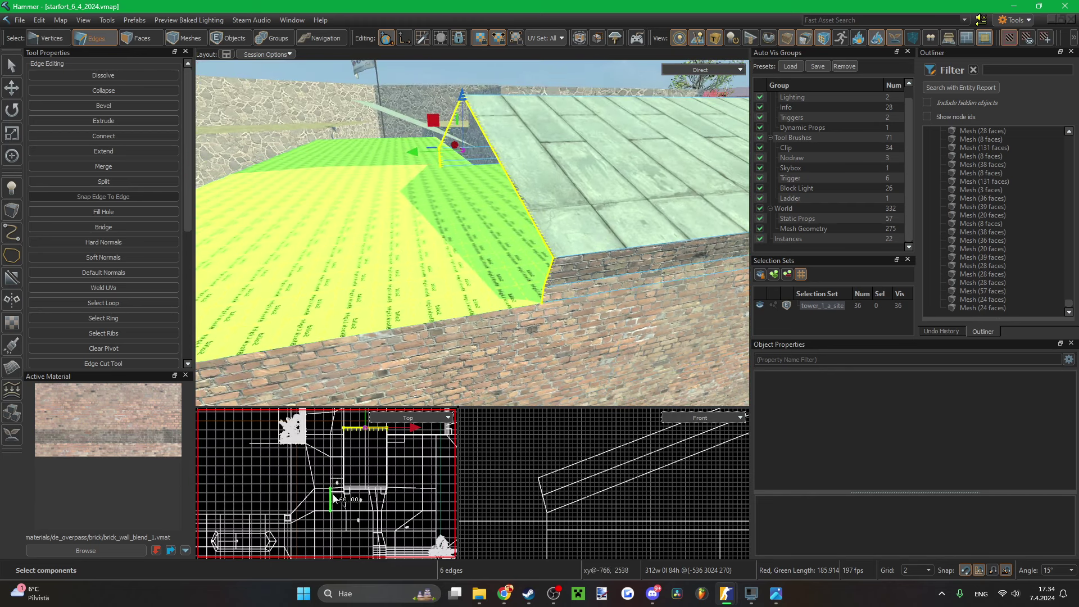
scroll(334, 496, down, 2)
scroll(375, 463, up, 10)
key(Down)
key(Down)
key(Down)
key(Down)
key(Down)
key(Down)
key(Down)
key(Down)
key(Down)
key(Down)
key(Down)
key(Down)
key(Down)
key(Down)
key(Down)
key(Down)
key(Down)
key(Down)
key(Down)
key(Down)
scroll(398, 486, up, 2)
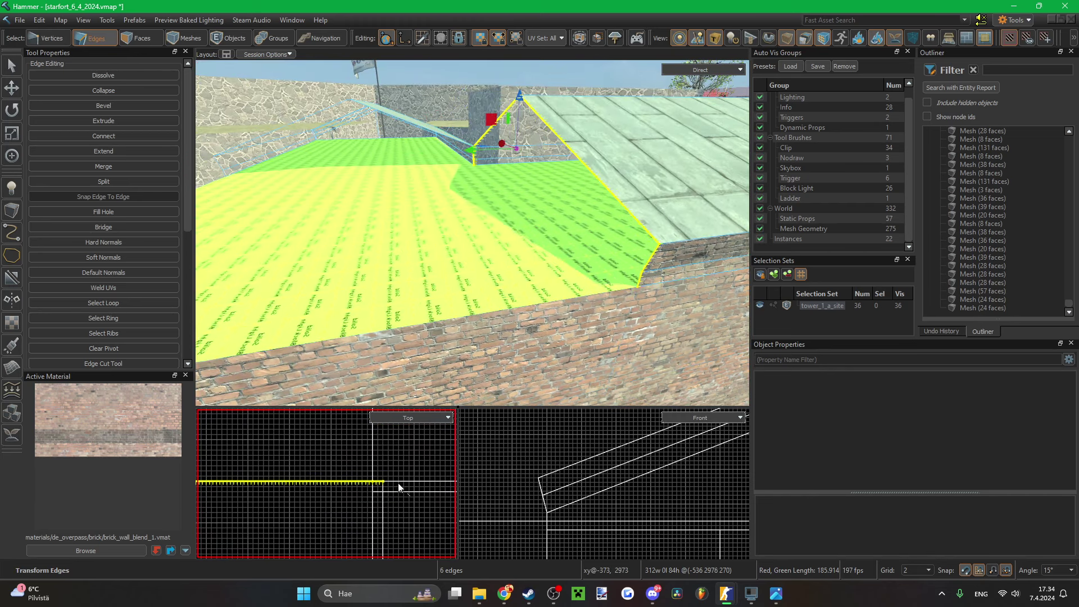
drag(398, 484, 396, 473)
key(Up)
key(Up)
right_drag(450, 315, 472, 233)
scroll(385, 493, up, 1)
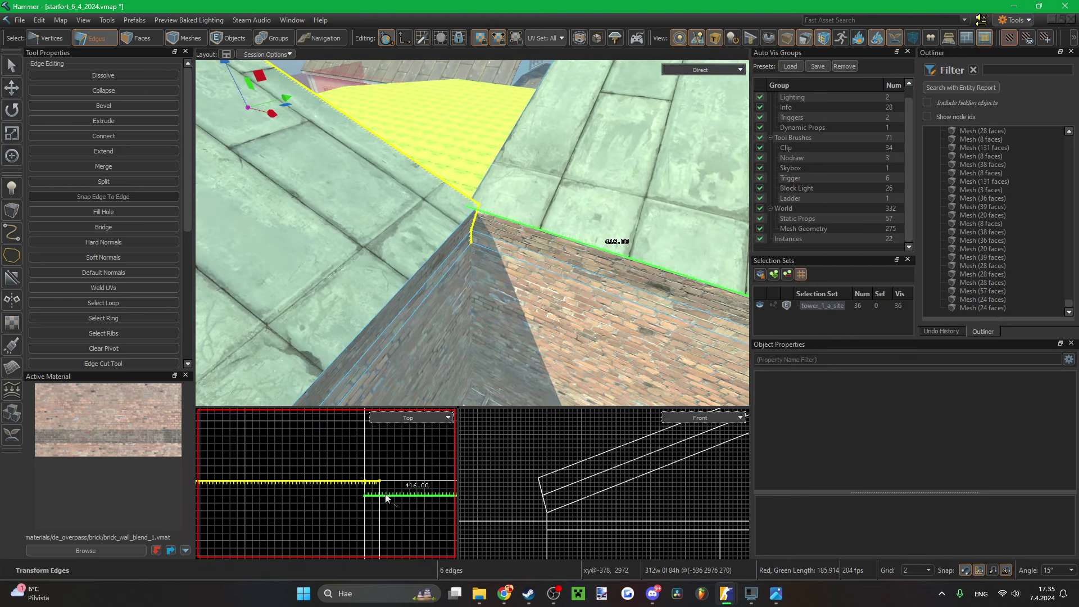
- Nudge the two vertices at the cornice junction 4 units so the roof copy's corner meets the neighbouring cornice
key(1)
key(Down)
key(Down)
scroll(401, 500, down, 13)
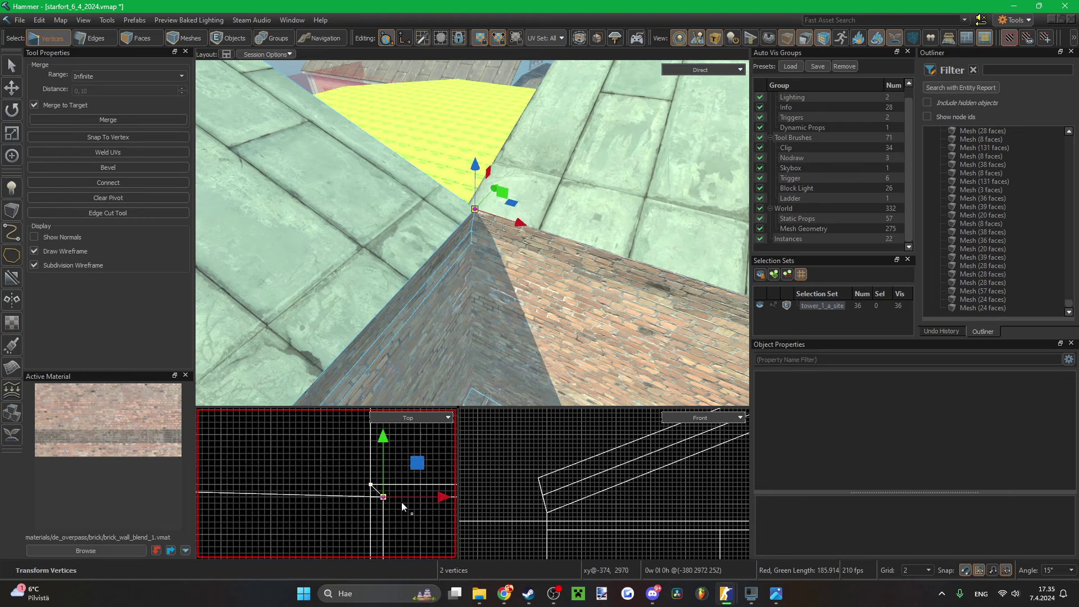
scroll(332, 500, up, 3)
drag(382, 472, 331, 490)
scroll(331, 505, down, 2)
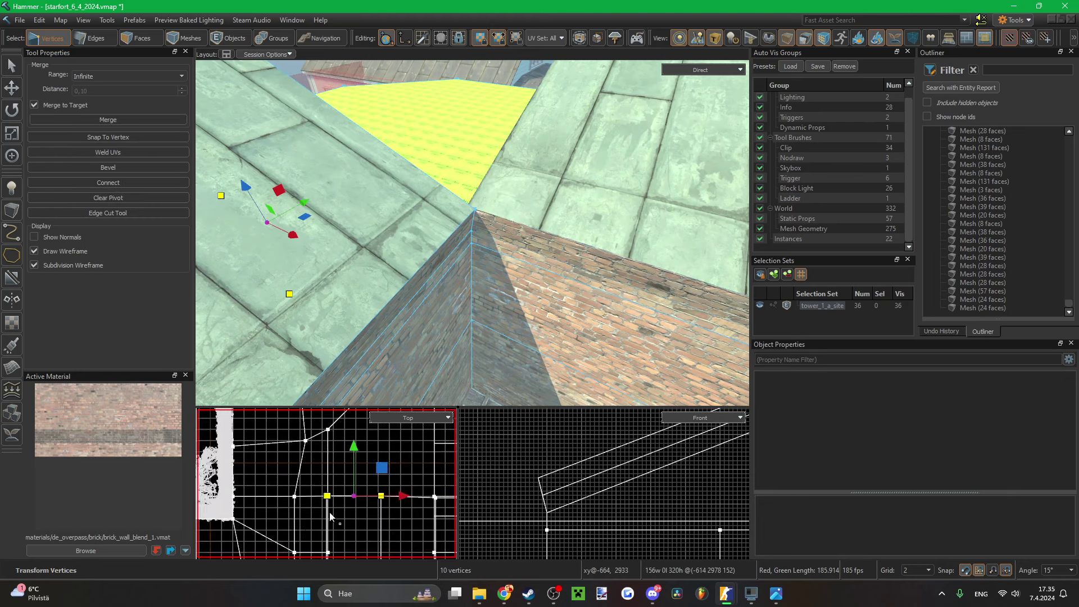
scroll(326, 509, up, 7)
key(Down)
- Select both roof meshes and isolate them by hiding everything else in the map
right_drag(435, 348, 472, 232)
key(5)
right_drag(497, 296, 472, 233)
ctrl+click(549, 243)
key(i)
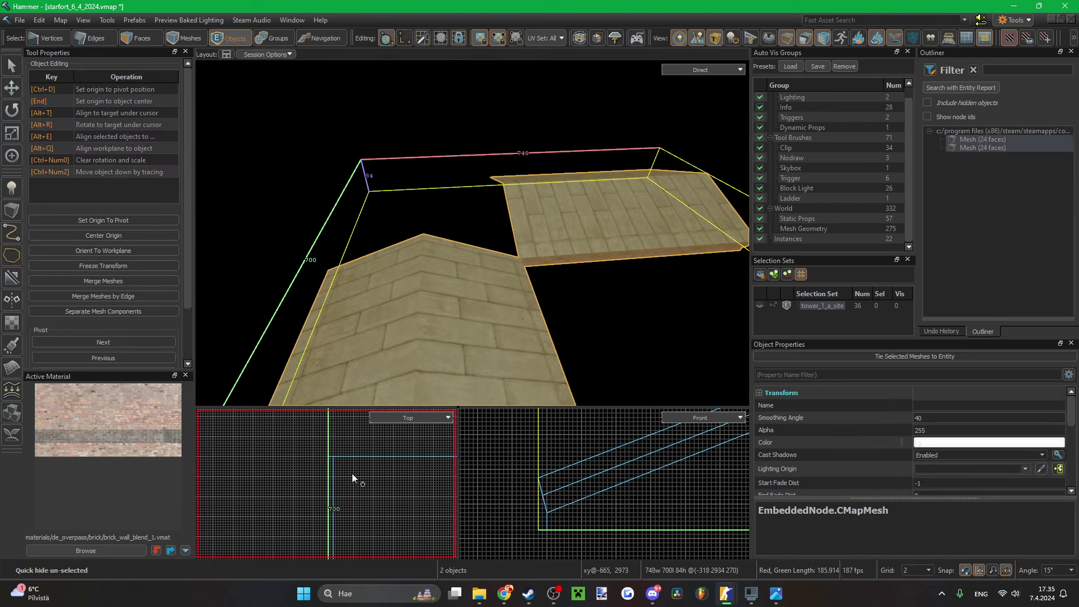
- Shift the roof copy's ridge-end and far-eave vertices toward the other roof until its ridge meets that roof's peak
key(1)
drag(389, 478, 346, 443)
scroll(357, 468, down, 5)
scroll(363, 463, up, 6)
key(Down)
key(Down)
key(Down)
scroll(267, 484, up, 2)
key(Down)
key(Up)
scroll(287, 492, down, 10)
scroll(312, 498, down, 1)
scroll(297, 489, up, 7)
key(Left)
key(Left)
key(Left)
key(Left)
key(Left)
key(Left)
key(Left)
key(Left)
key(Left)
key(Left)
key(Left)
key(Left)
key(Left)
key(Left)
key(Left)
key(Left)
key(Left)
key(Left)
key(Left)
key(Left)
scroll(270, 508, up, 3)
key(Left)
key(Left)
key(Left)
key(Left)
key(Left)
key(Left)
key(Left)
key(Left)
key(Left)
key(Left)
key(Left)
key(Left)
key(Left)
key(Left)
key(Left)
key(Left)
key(Left)
key(Left)
key(Left)
key(Left)
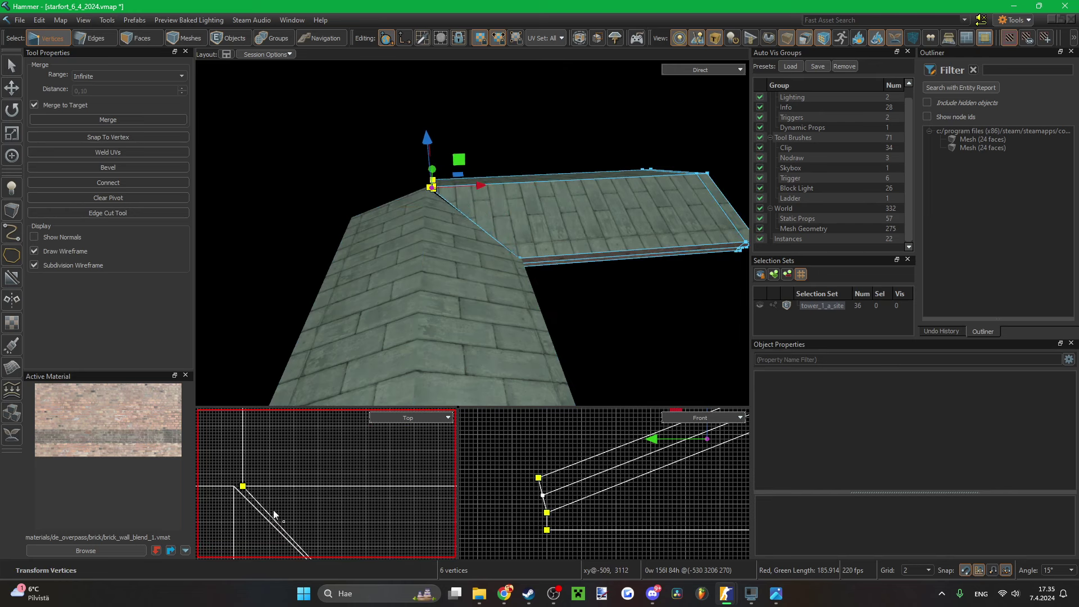
- Deselect the vertices, save the map and bring the hidden objects back into view
key(Escape)
key(z)
key(ctrl+s)
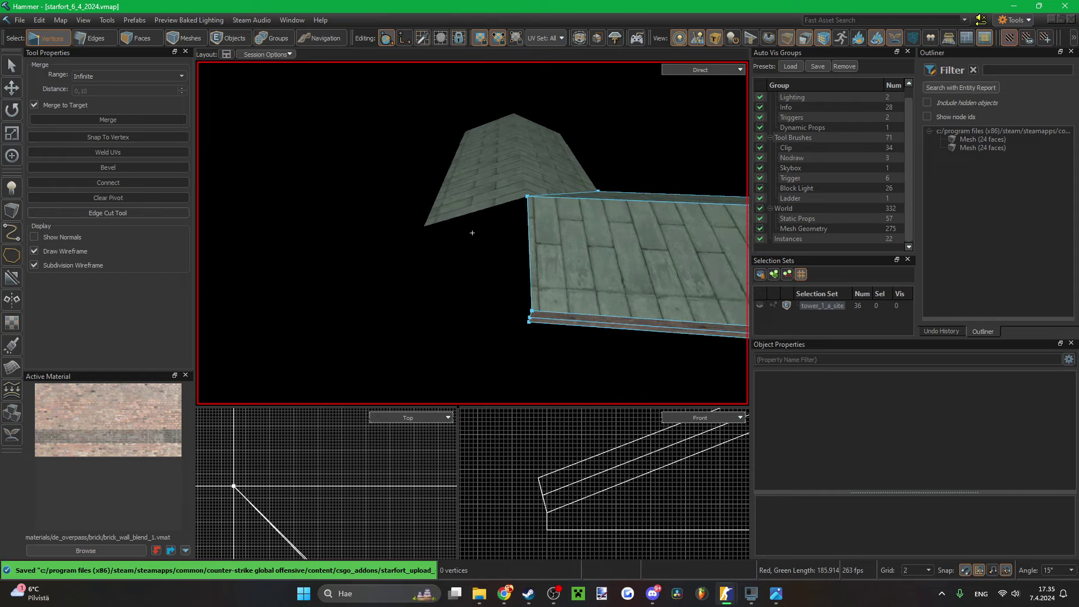
key(z)
key(u)
key(z)
key(w)
key(s)
key(z)
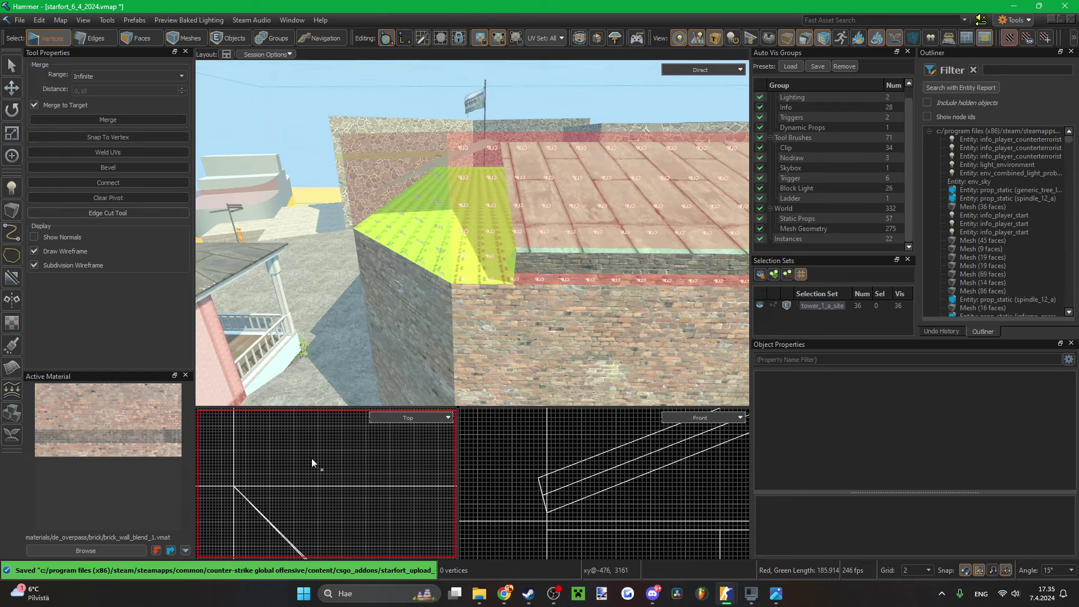
- Extend the roof's cornice-end vertices outward to the brick building's angled wall corner
scroll(311, 457, down, 7)
scroll(279, 492, up, 6)
drag(276, 486, 275, 451)
scroll(275, 452, down, 6)
- Select the five cornice vertices at the roof copy's far eave and pull them out to the other corner of the angled wall
middle_drag(299, 438, 278, 522)
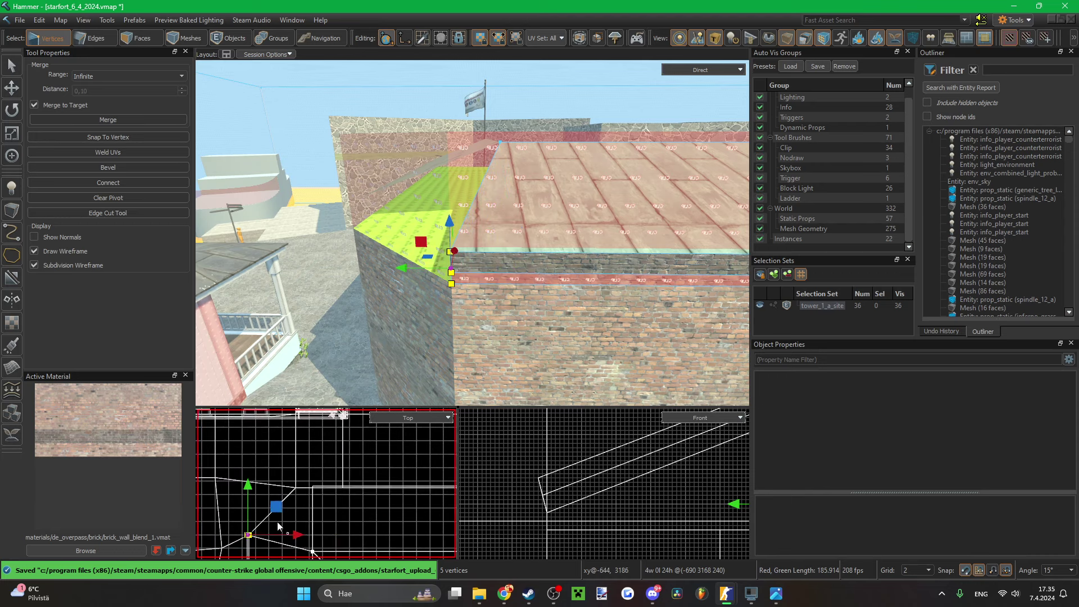
scroll(304, 475, up, 3)
drag(340, 455, 316, 478)
scroll(313, 479, up, 3)
key(Left)
key(Left)
key(Left)
key(Left)
key(Left)
key(Left)
key(Left)
key(Left)
key(Left)
key(Left)
key(Left)
key(Left)
key(Left)
key(Left)
key(Left)
key(Left)
key(Left)
key(Left)
key(Left)
key(Left)
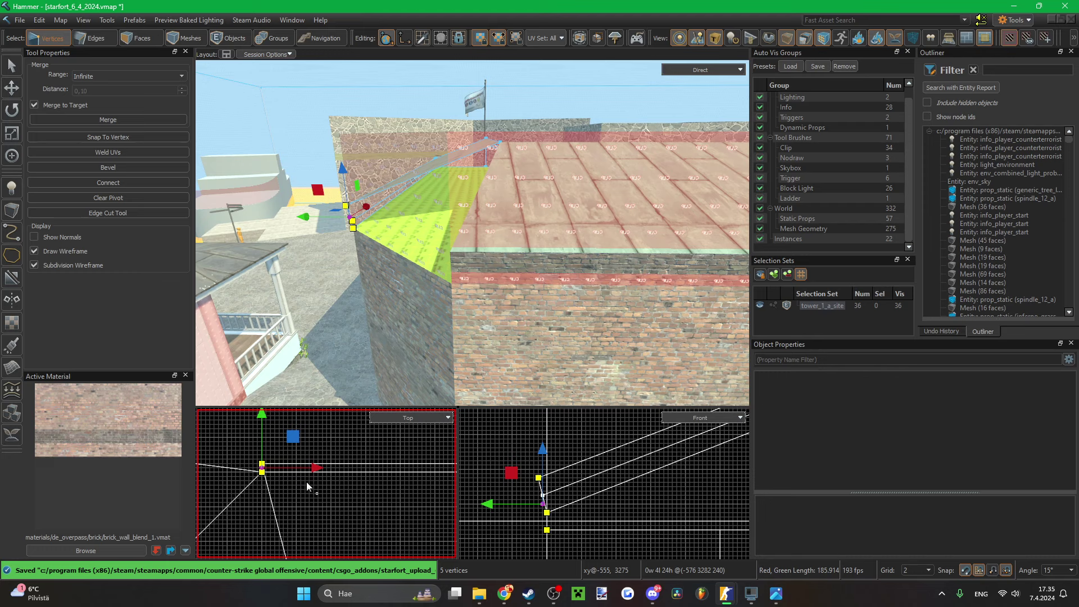
- Select and hide the clip mesh covering the roof
key(z)
key(a)
key(z)
key(5)
click(494, 246)
key(h)
key(z)
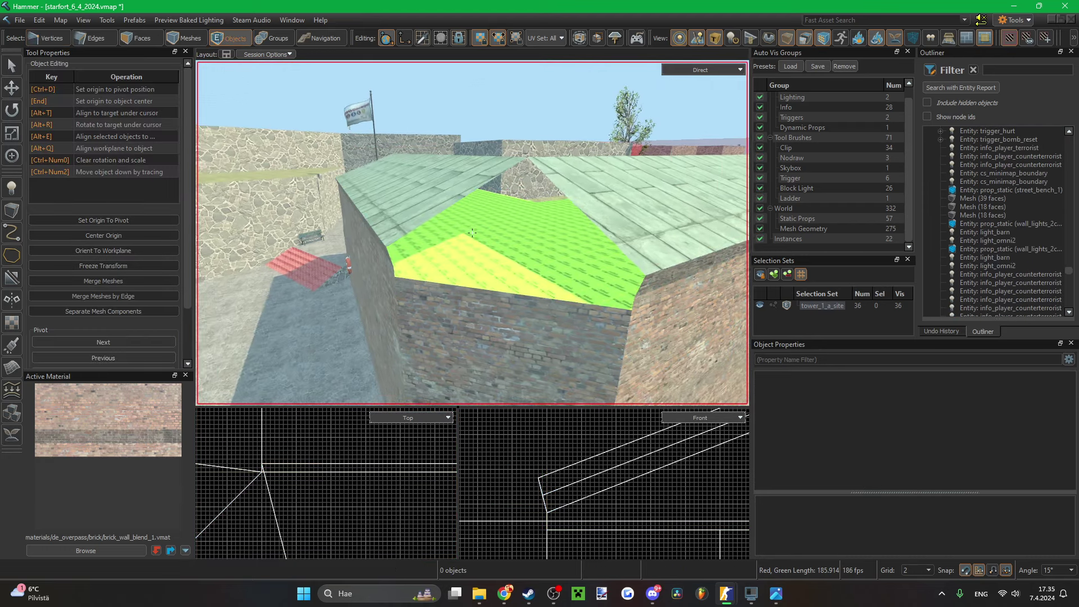
- Try to shift the two vertical cornice edges at the angled wall's corner 48 units outward
key(a)
key(w)
key(z)
key(2)
click(527, 310)
shift+click(529, 265)
scroll(272, 479, down, 2)
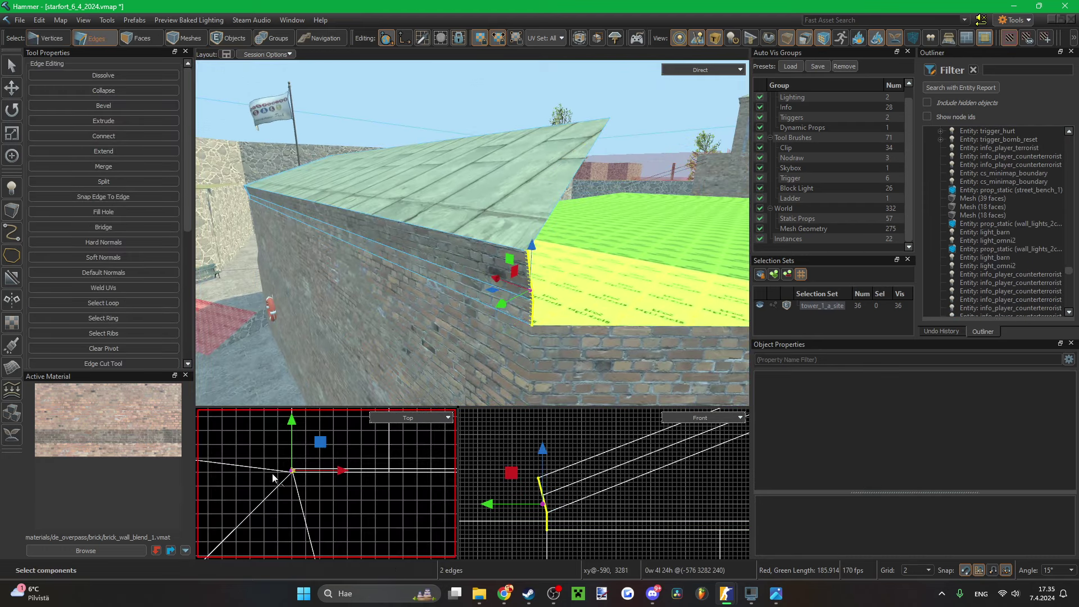
middle_drag(272, 480, 299, 471)
key(Left)
key(Left)
key(Left)
key(Left)
scroll(315, 471, down, 5)
scroll(337, 465, up, 3)
key(Left)
key(Left)
key(Left)
key(Left)
key(Left)
key(Left)
key(Left)
key(Left)
key(Left)
key(Left)
key(Left)
key(Left)
key(Left)
key(Left)
key(Left)
key(Left)
key(Left)
key(Left)
key(Left)
key(Left)
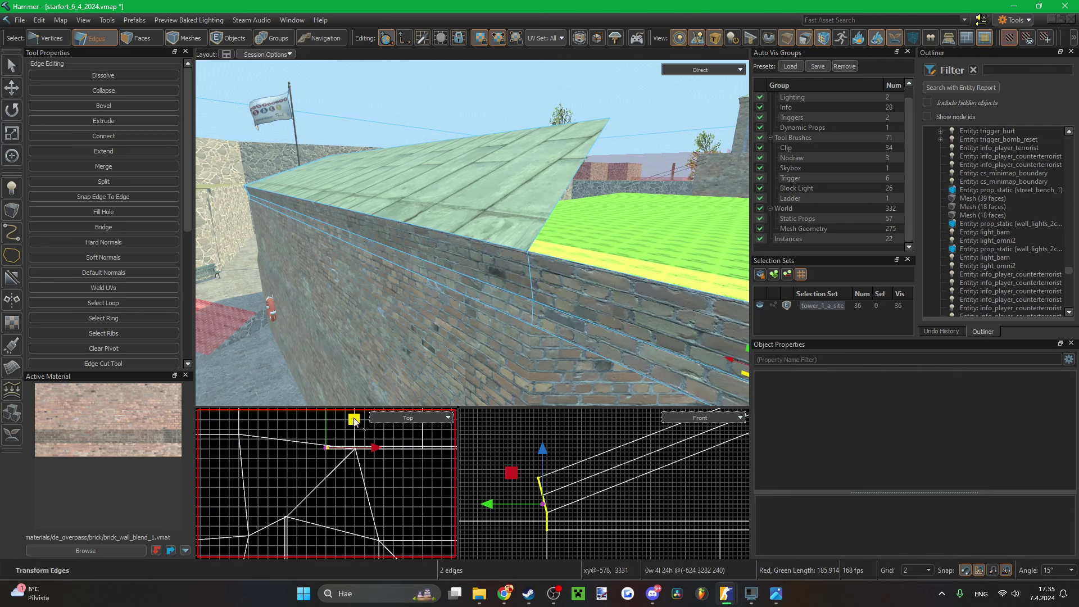
- Move the stray top vertex at the angled wall's other corner 4 units along both horizontal axes to line up with the cornice's outer edge
scroll(292, 521, up, 3)
key(1)
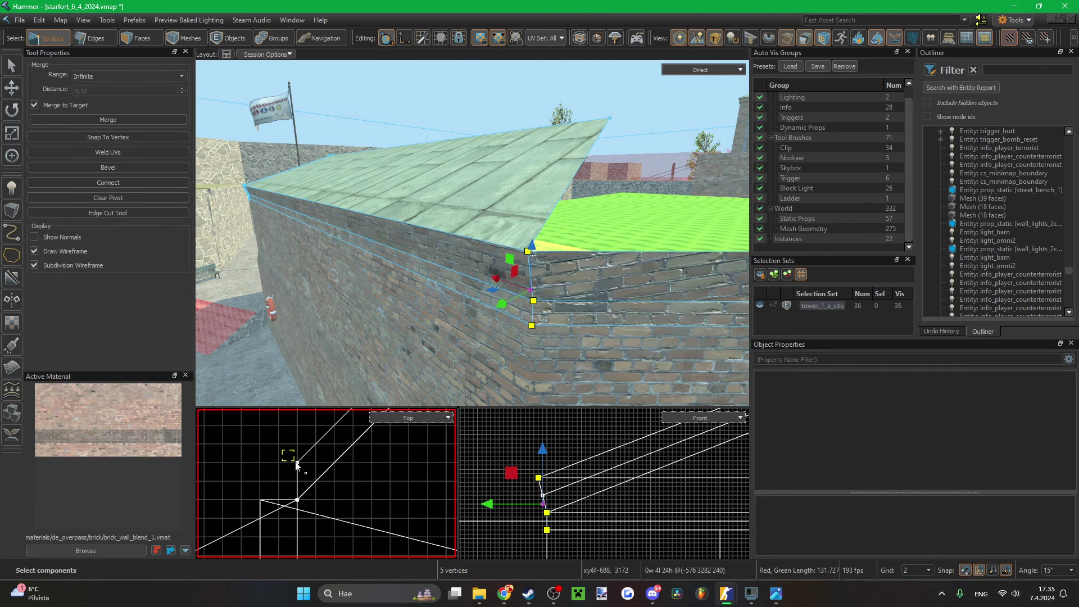
click(279, 462)
key(Down)
key(Down)
key(Left)
key(z)
key(d)
key(w)
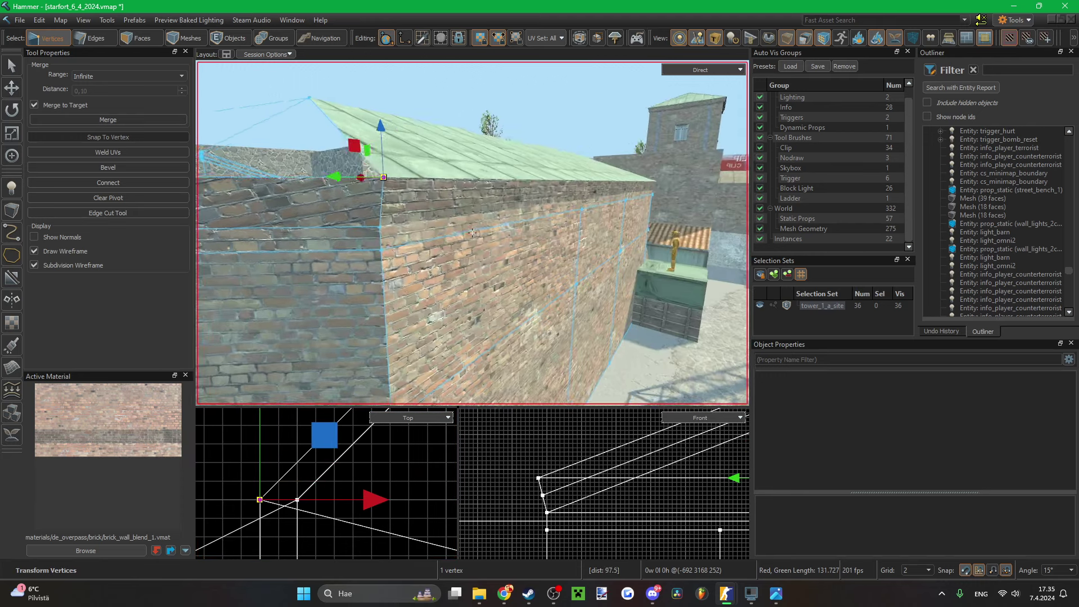
- Wrap the brick wall texture across the cornice face above the angled wall and save the map
key(z)
key(3)
click(421, 325)
click(436, 296)
alt+right_click(415, 296)
key(z)
key(d)
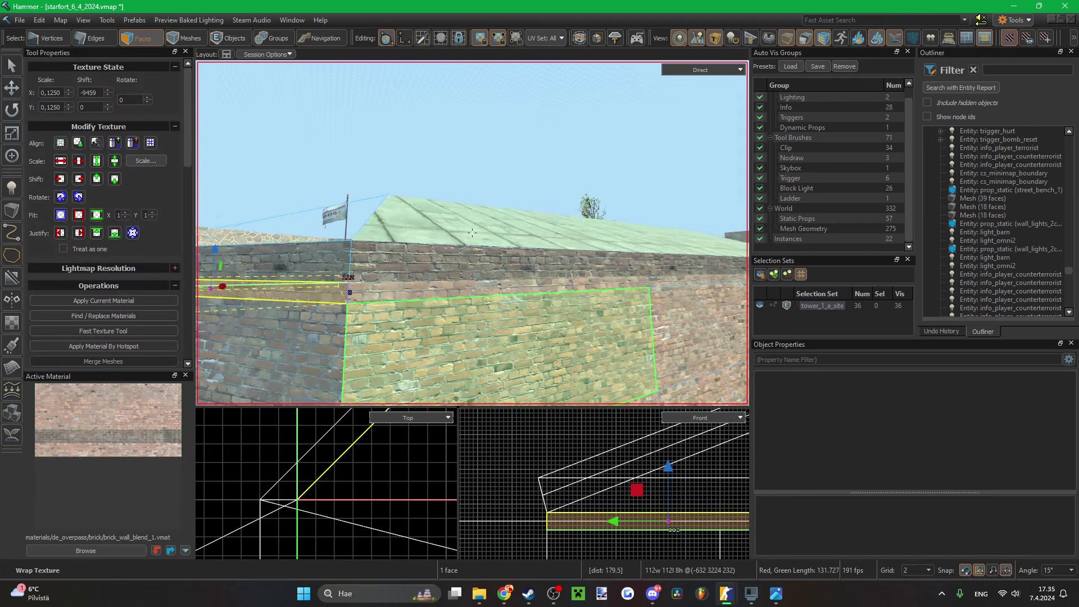
right_drag(473, 232, 472, 232)
key(ctrl+s)
key(ctrl+s)
- Check the reference photo 20240211_151602.jpg of the brick gable in the photo viewer and return to Hammer
right_drag(517, 285, 472, 232)
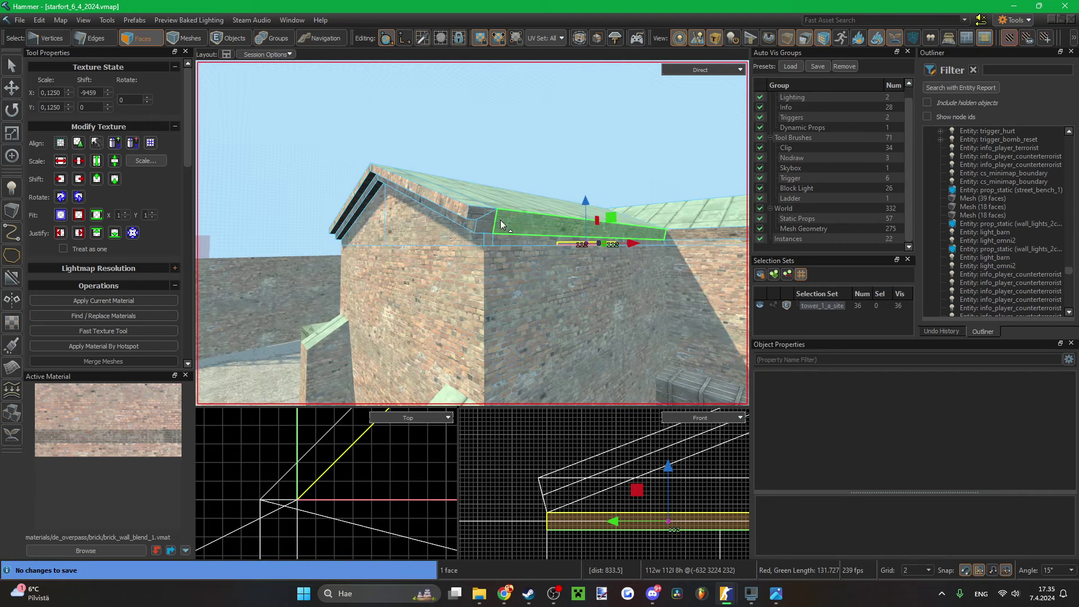
right_drag(502, 225, 472, 232)
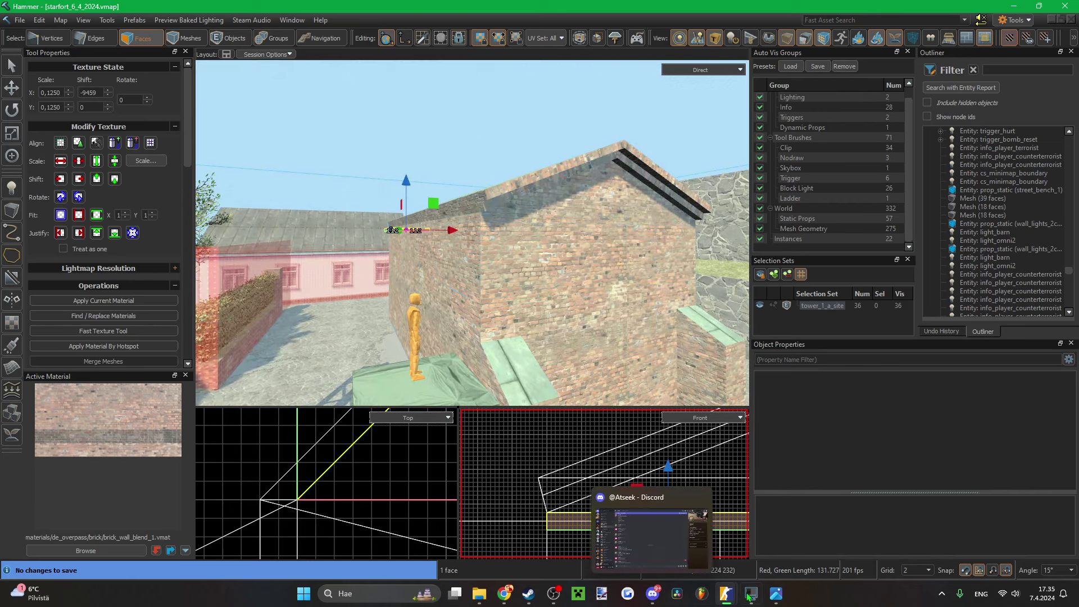
mouse_move(776, 594)
click(796, 549)
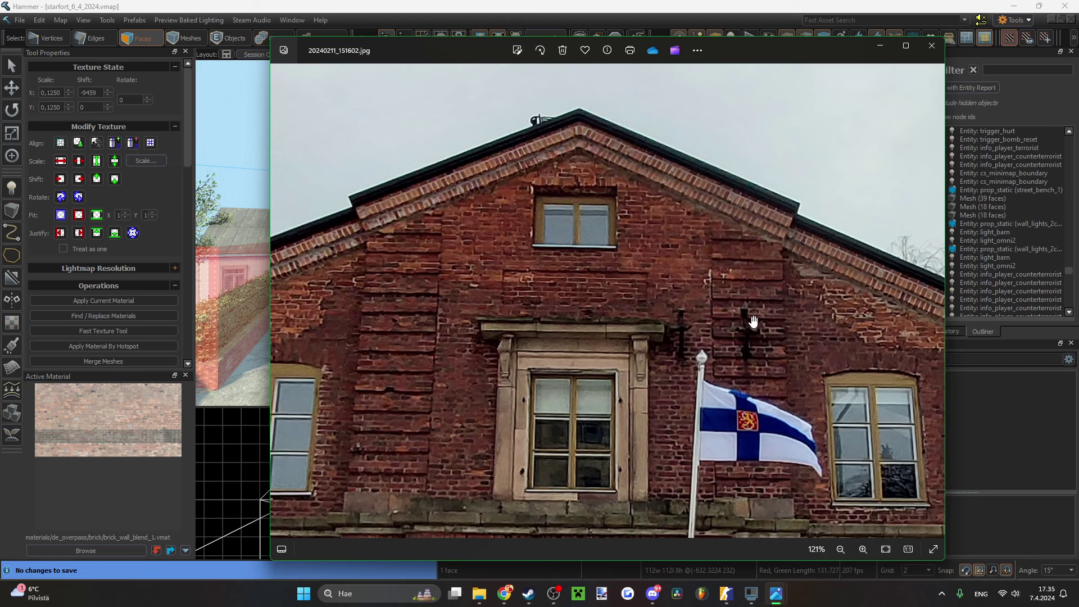
click(880, 46)
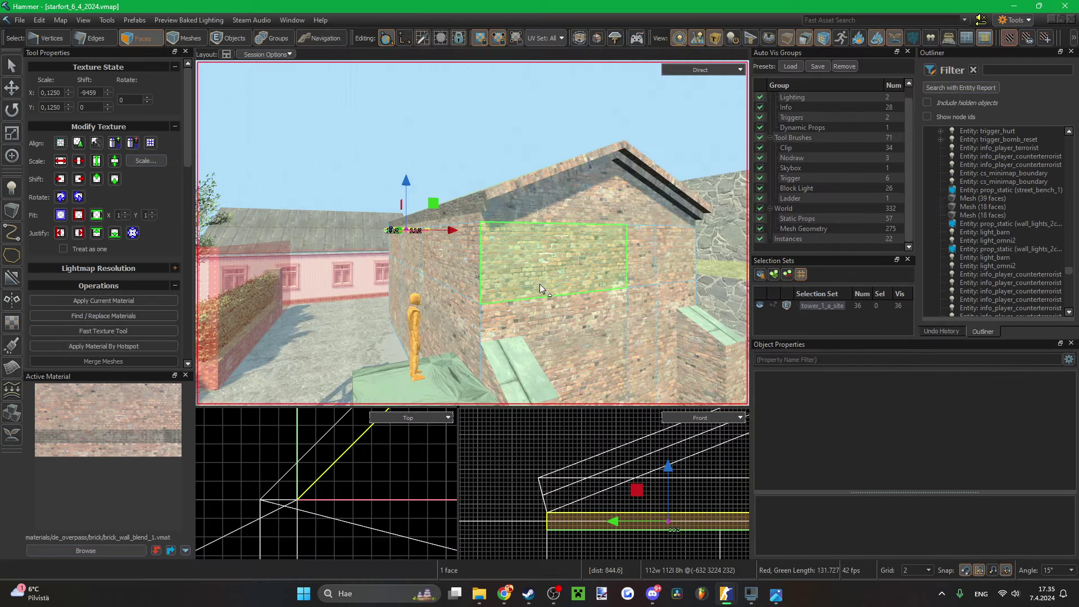
- Select the open edge loop along the roof and cornice at the angled wall and merge its adjoining edges
right_drag(472, 232, 473, 232)
key(2)
double_click(518, 291)
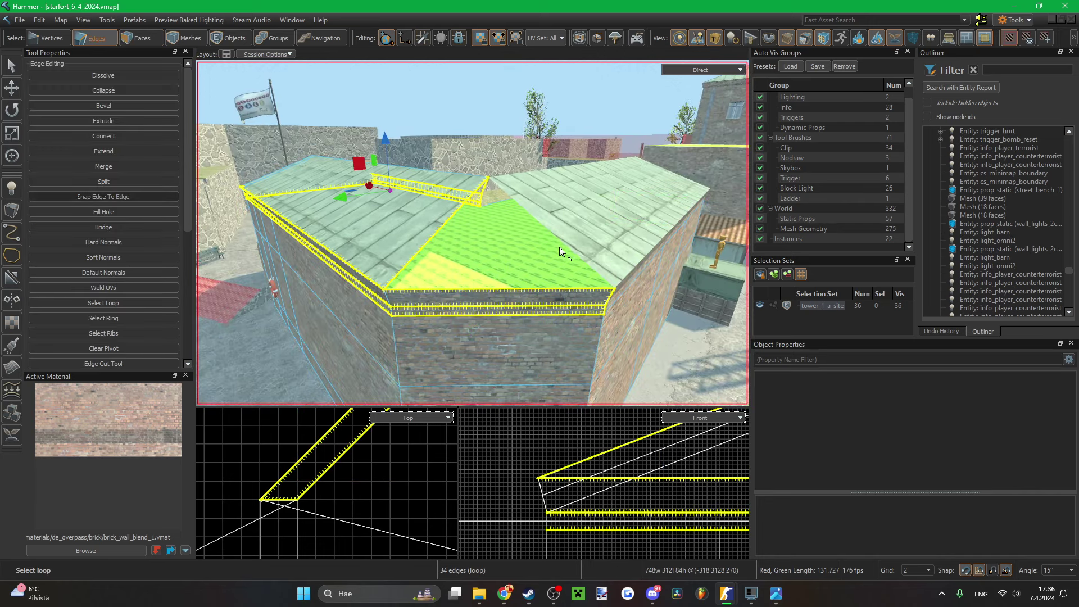
right_drag(456, 309, 456, 310)
right_drag(472, 232, 472, 232)
click(459, 280)
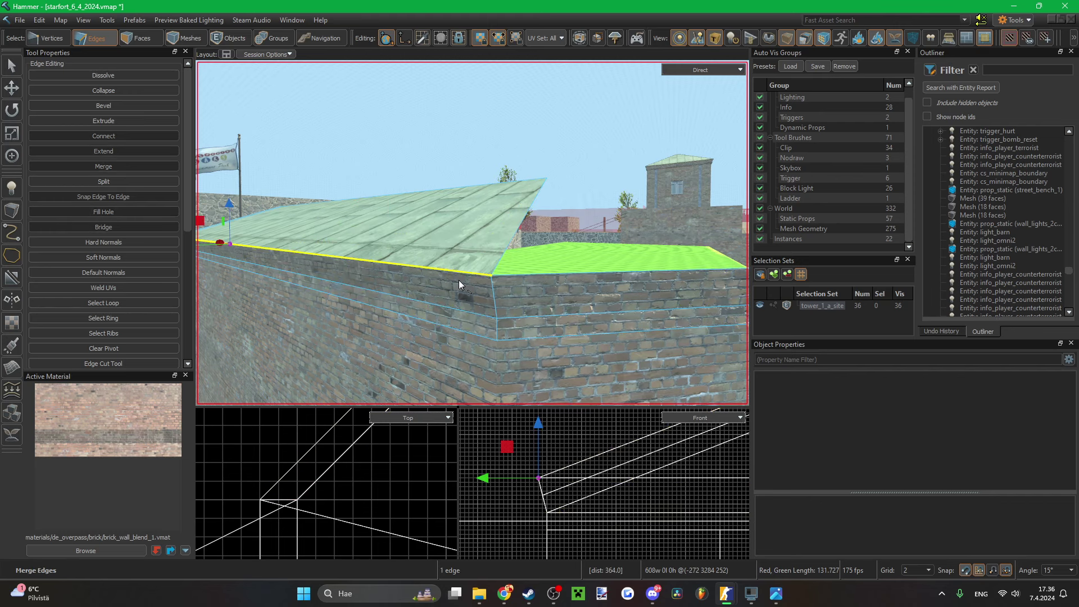
- Try to merge the sloping roof edges at the gable end, and undo the last three edge changes
right_drag(458, 280, 376, 225)
click(475, 234)
click(474, 234)
right_drag(473, 232, 490, 232)
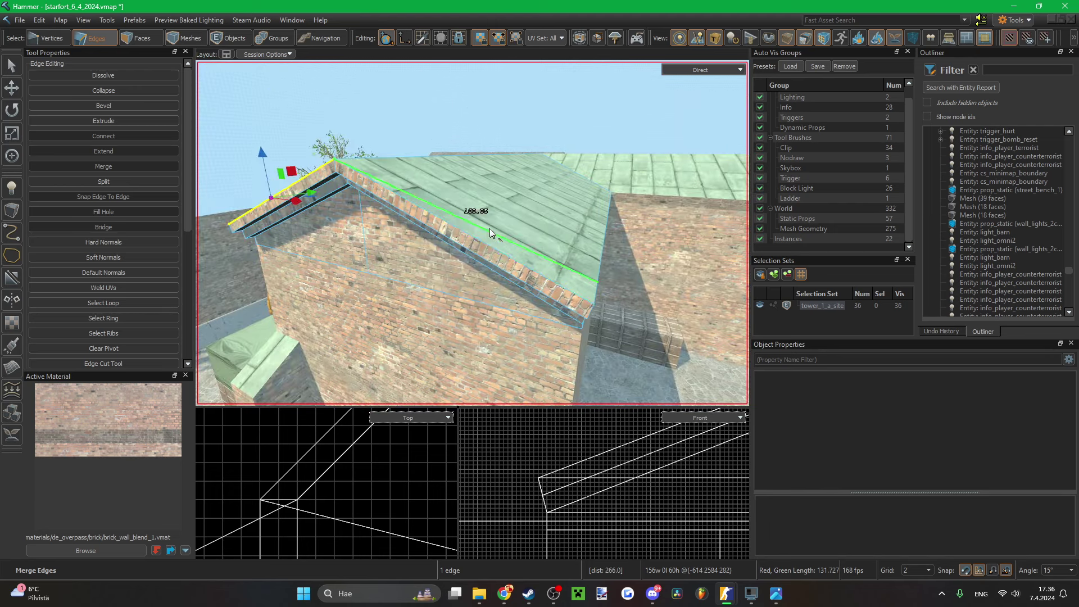
click(546, 258)
mouse_move(547, 259)
right_down()
mouse_move(472, 231)
mouse_move(538, 260)
mouse_move(472, 233)
mouse_move(414, 253)
mouse_move(472, 232)
mouse_move(528, 253)
right_up()
key(ctrl+z)
key(ctrl+z)
key(ctrl+z)
- Merge the two roof meshes along their shared seam edges
click(414, 253)
right_drag(526, 294, 524, 302)
key(m)
right_drag(449, 280, 391, 282)
key(m)
right_drag(465, 284, 375, 262)
- Select the cornice edges along the gable end and the adjoining eave together and merge them
drag(401, 247, 432, 234)
right_drag(433, 234, 436, 233)
shift+drag(416, 228, 407, 243)
right_drag(407, 244, 450, 239)
shift+drag(513, 198, 520, 160)
right_drag(520, 159, 478, 169)
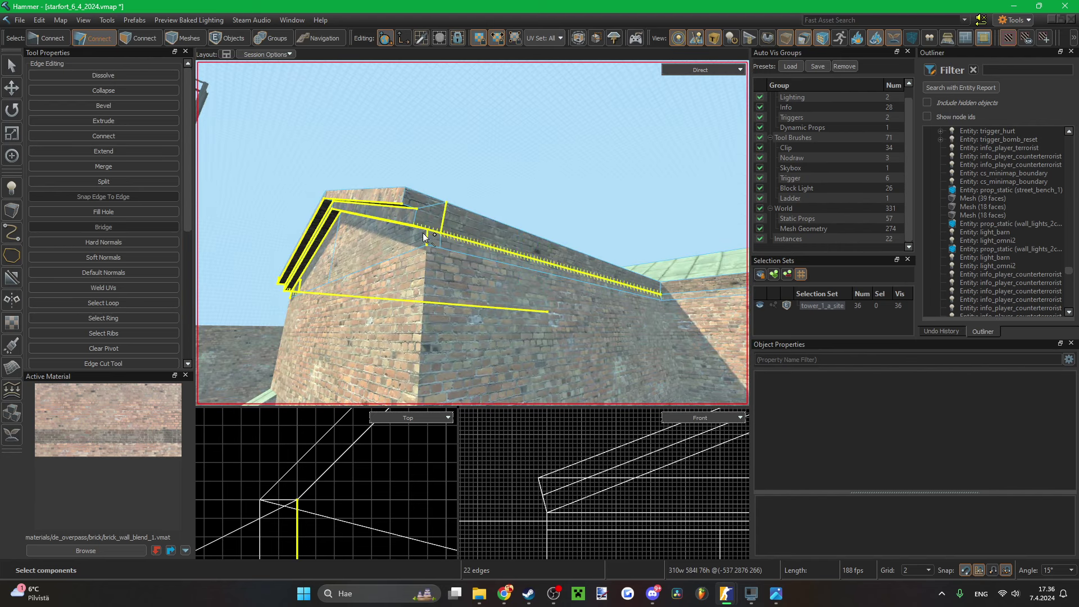
key(m)
- Try to merge the vertical cornice edge at the inner corner between the buildings, and save the map
right_drag(464, 235, 467, 232)
drag(467, 231, 476, 226)
right_drag(492, 229, 475, 188)
key(m)
scroll(329, 494, down, 6)
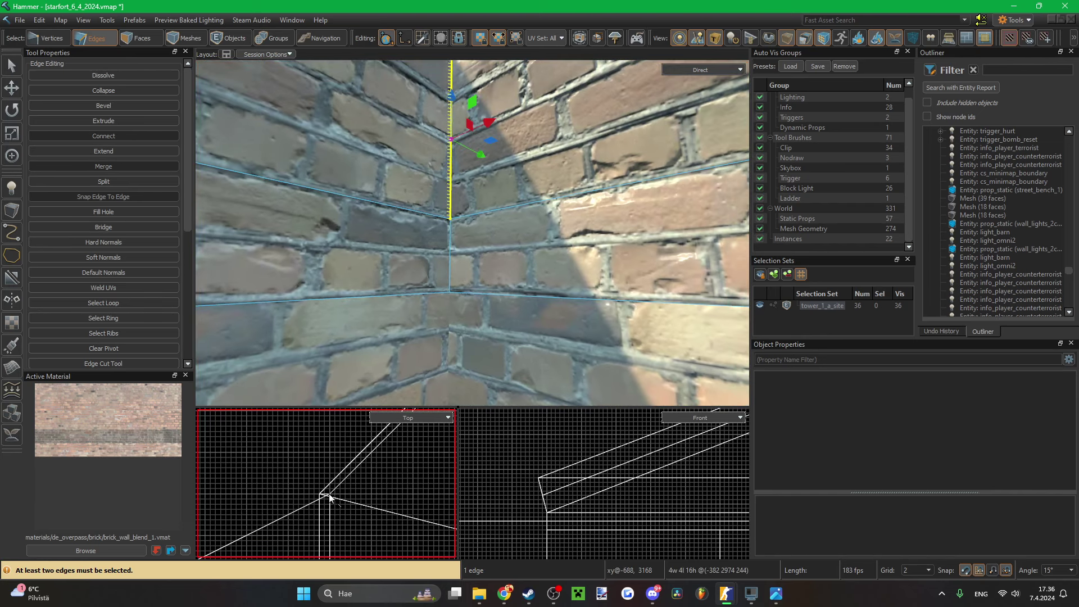
key(ctrl+s)
scroll(395, 426, up, 8)
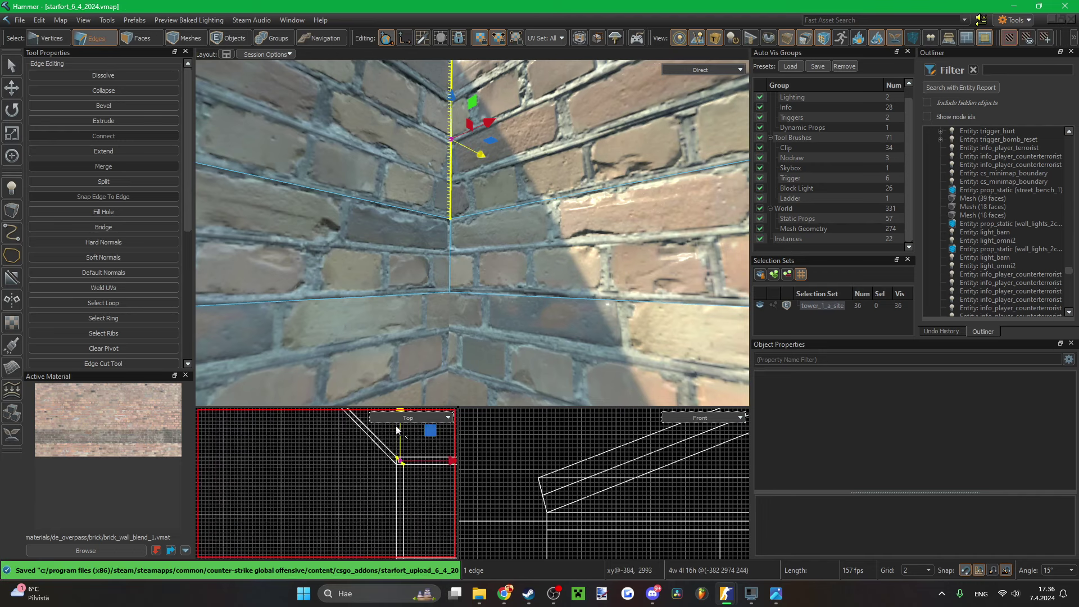
- Move the stray pair of cornice vertices at the inner corner 4 units horizontally onto the neighbouring cornice corner
key(1)
scroll(355, 513, down, 4)
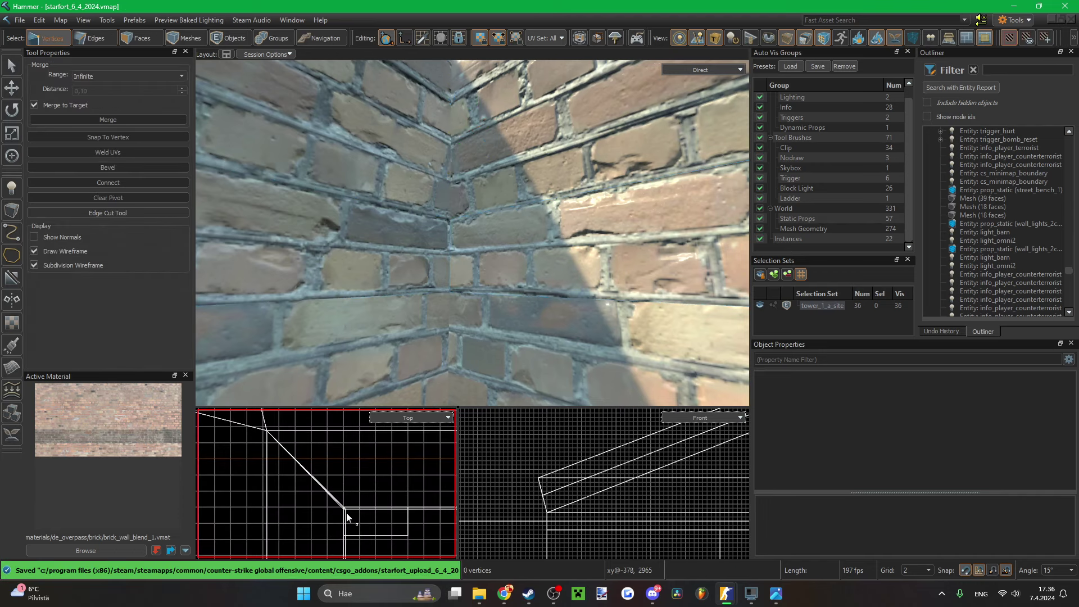
scroll(346, 513, up, 10)
click(324, 489)
key(Up)
key(Up)
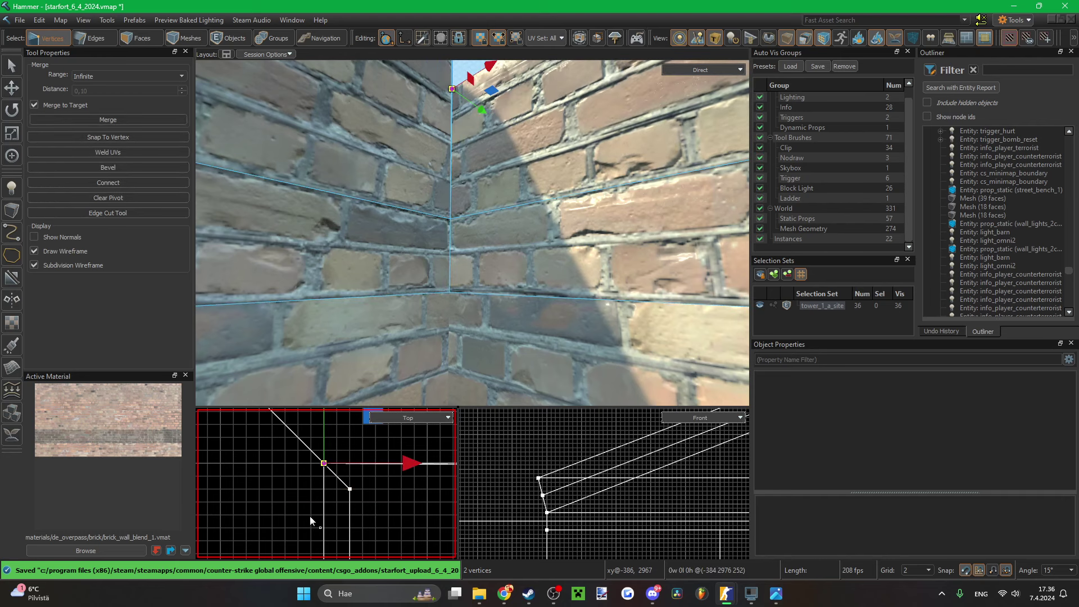
key(Right)
key(Down)
key(Right)
key(Down)
- Try to merge the remaining adjoining edges at the gable's cornice end and around the triangular roof section
right_drag(419, 295, 418, 256)
key(2)
right_drag(472, 233, 524, 264)
click(462, 231)
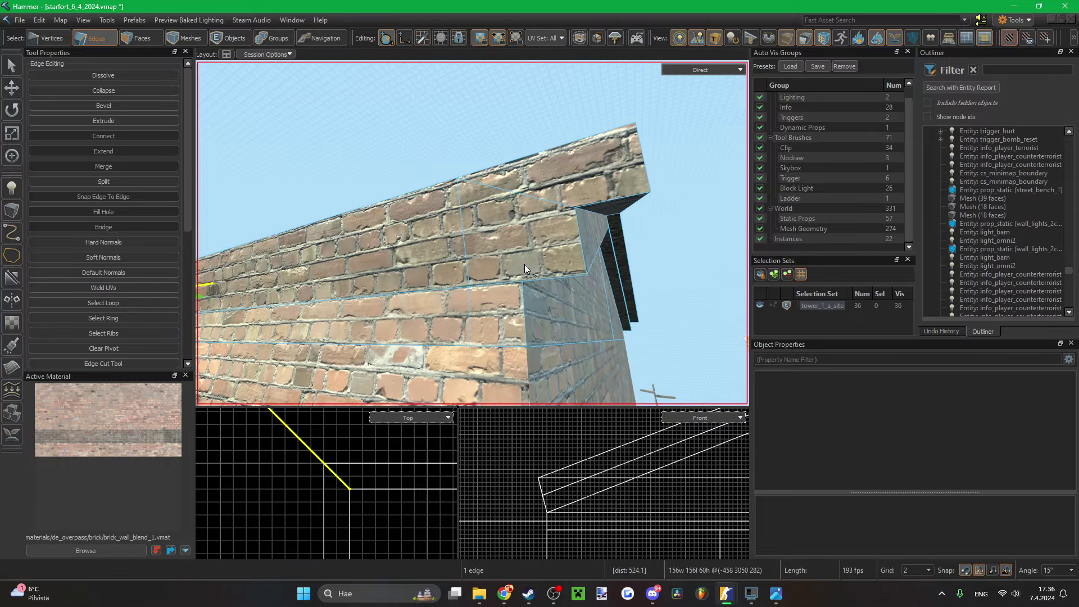
right_drag(524, 197, 516, 223)
drag(516, 223, 515, 242)
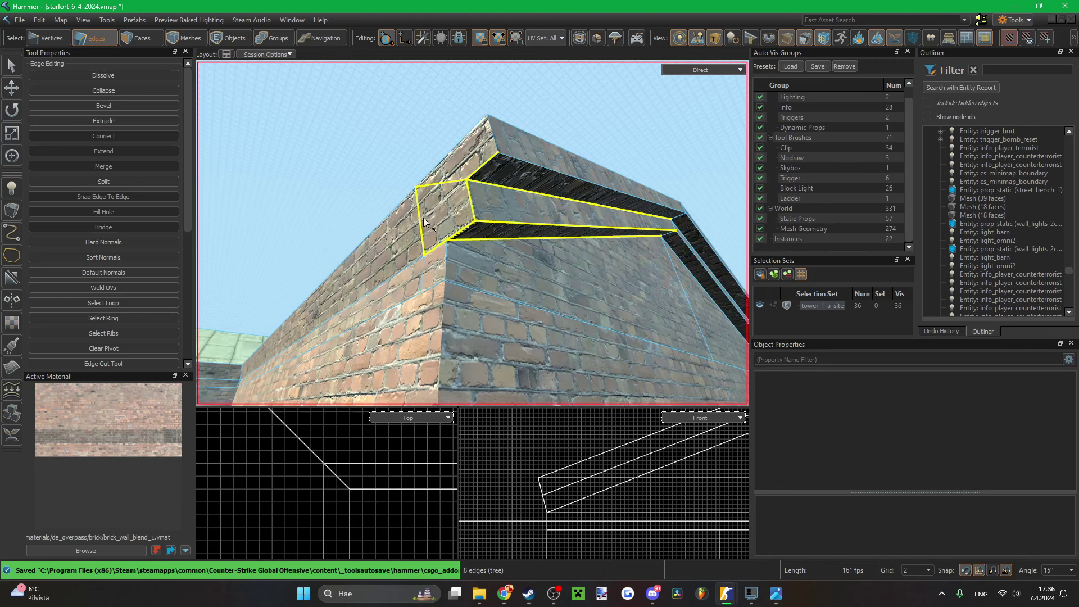
drag(450, 154, 506, 155)
mouse_move(506, 155)
right_down()
mouse_move(472, 232)
mouse_move(436, 209)
mouse_move(472, 232)
right_up()
click(497, 210)
double_click(551, 254)
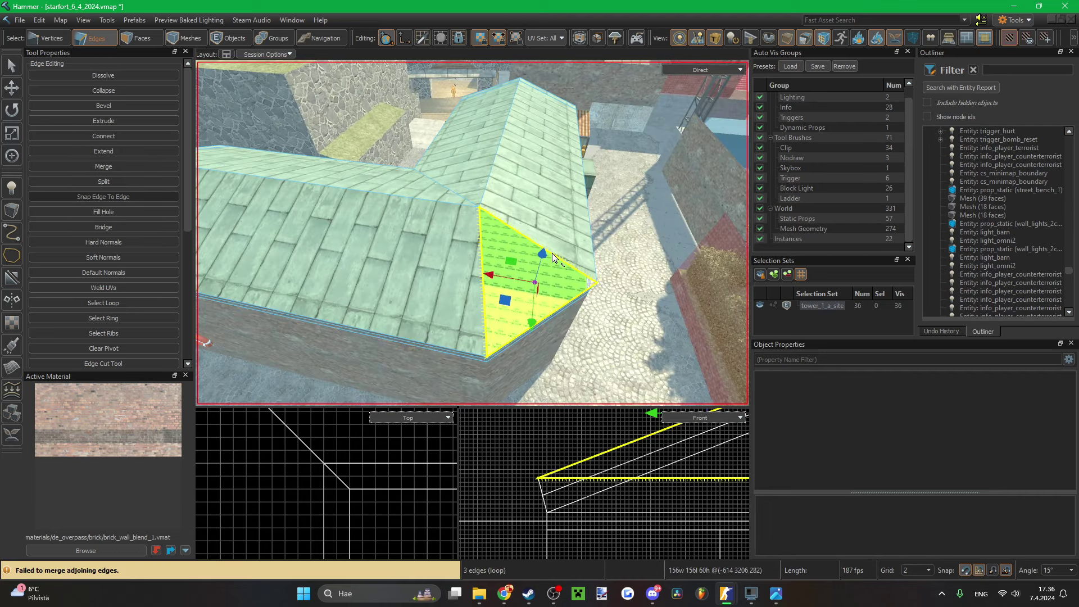
- Apply the roof_metal_painted_1 material to the triangular roof face over the angled wall, matching the neighbouring roof slopes
right_drag(553, 258, 516, 273)
key(3)
click(522, 288)
ctrl+right_click(494, 256)
click(456, 252)
ctrl+right_click(516, 274)
- Select the combined roof mesh and isolate it by hiding everything unselected
key(6)
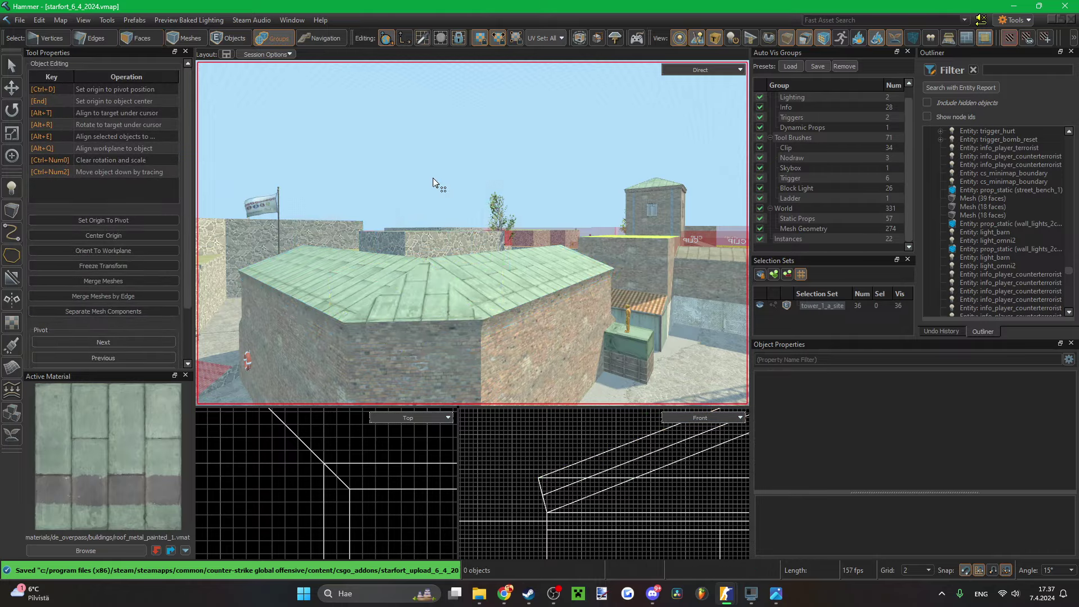
click(435, 177)
key(Escape)
right_drag(435, 177, 472, 233)
key(5)
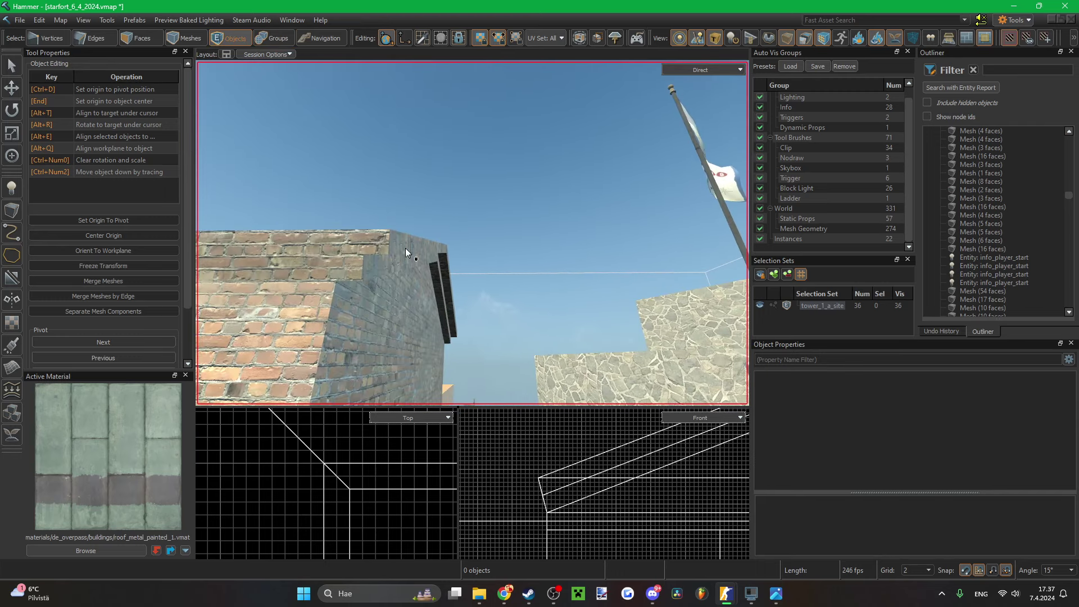
click(405, 248)
scroll(363, 494, down, 5)
scroll(373, 443, up, 8)
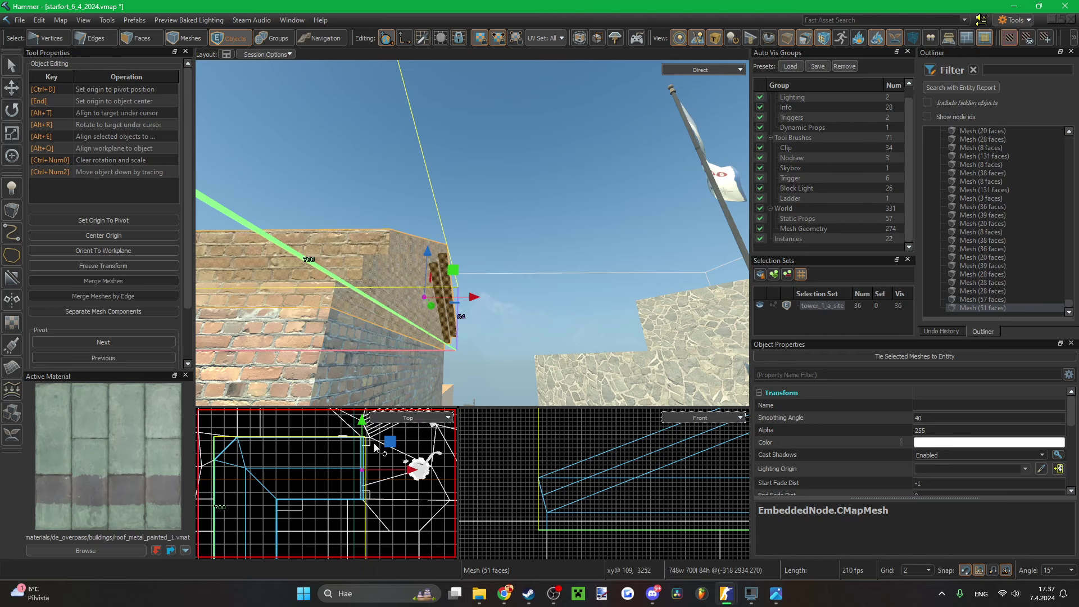
key(f)
key(shift+h)
scroll(383, 471, down, 3)
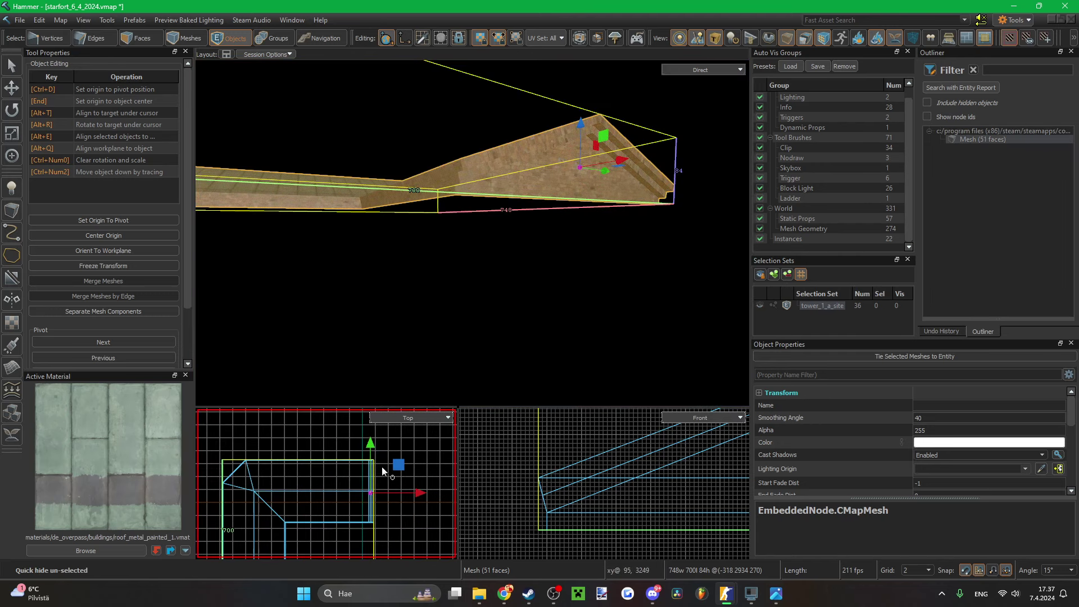
- Select the outer cornice vertices along the roof's gable end and pull them in toward the wall to reduce the overhang
key(1)
drag(390, 533, 369, 440)
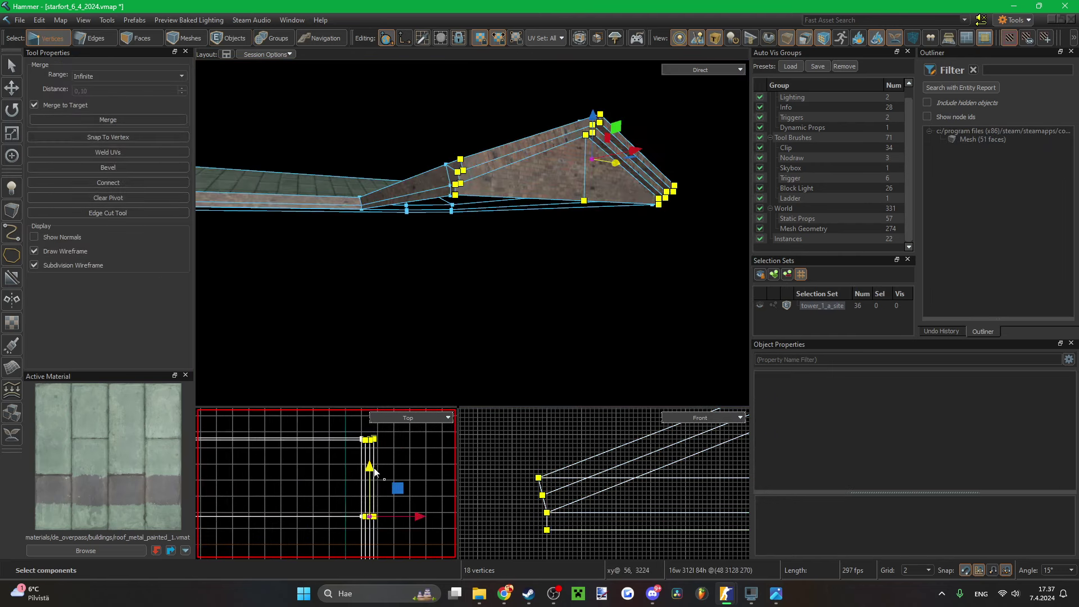
scroll(371, 536, up, 10)
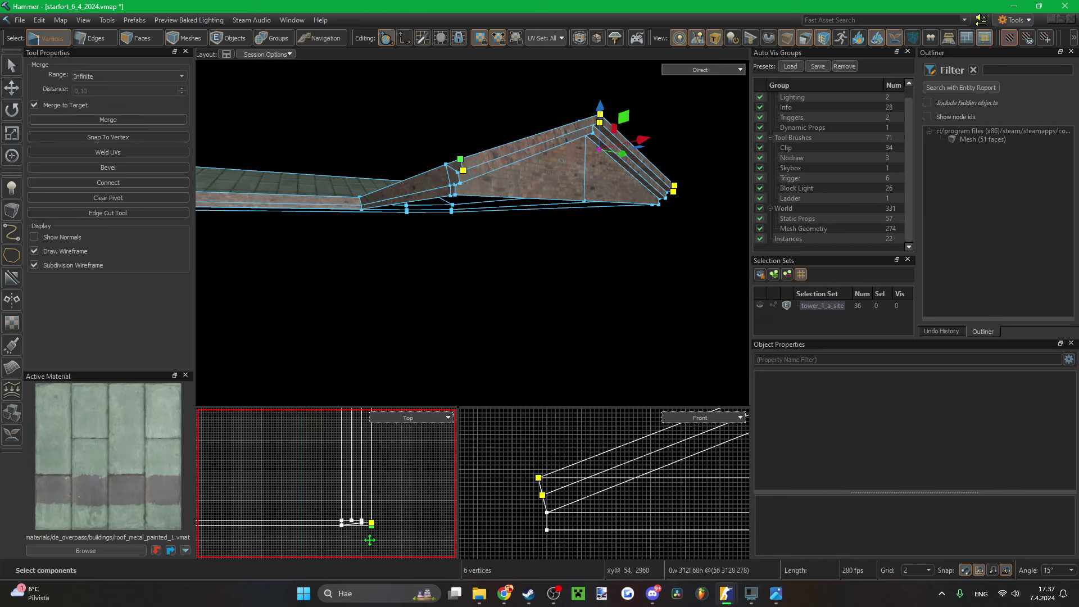
drag(385, 528, 333, 478)
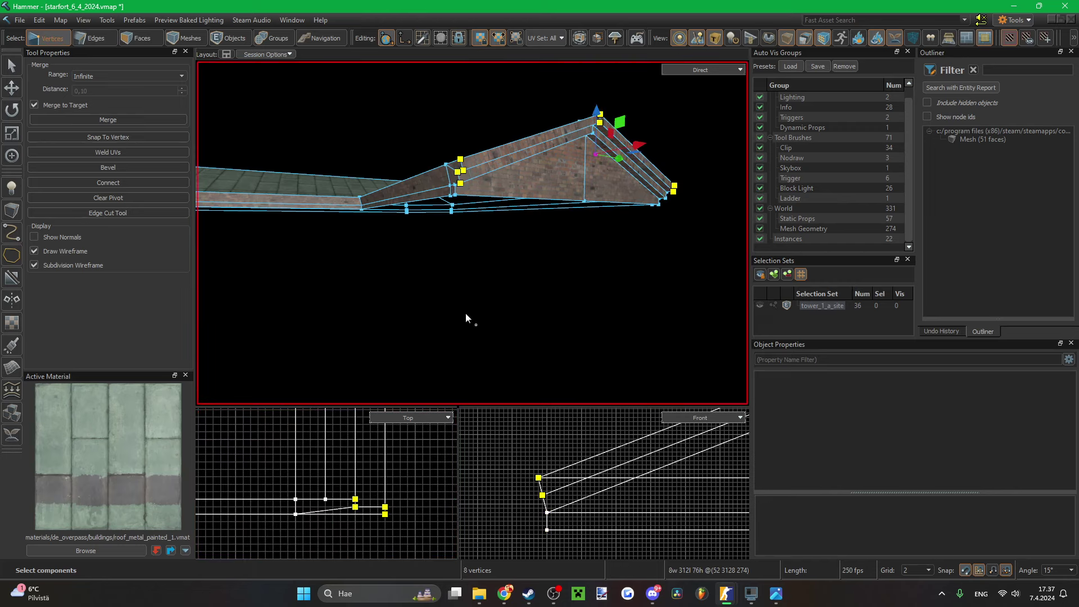
right_drag(465, 318, 472, 233)
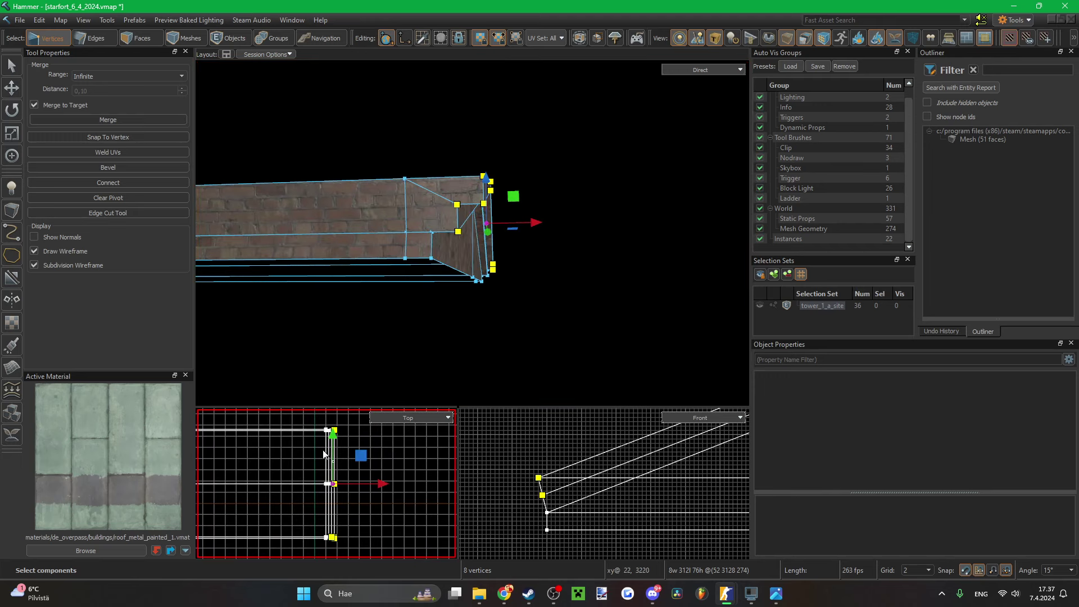
scroll(330, 437, down, 5)
drag(342, 430, 306, 489)
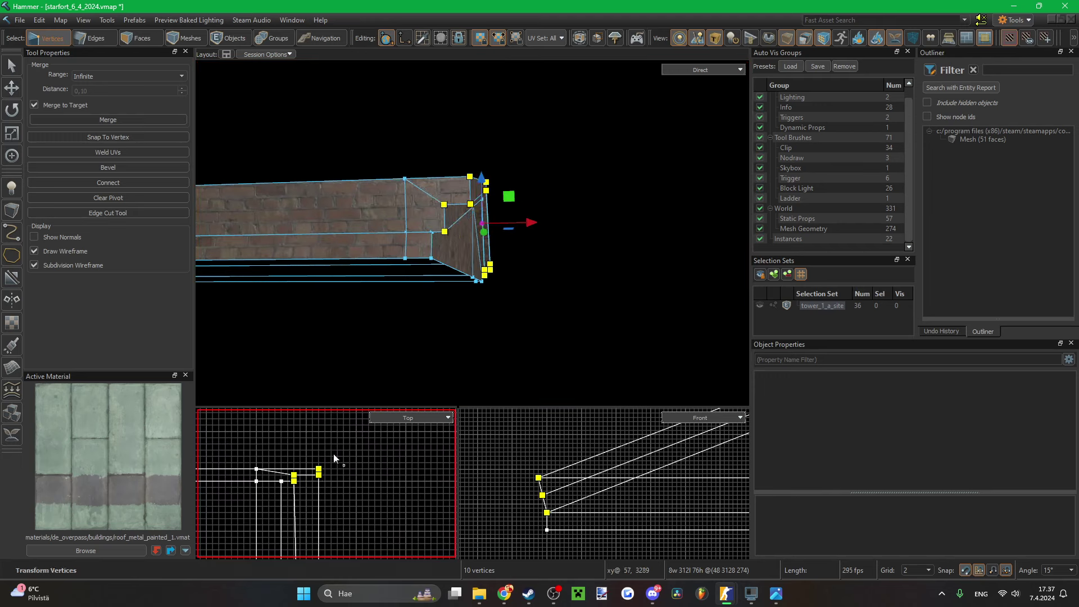
- Pull the cornice vertices at the gable's ridge in toward the wall
scroll(329, 426, down, 9)
drag(333, 454, 303, 477)
scroll(326, 501, up, 7)
scroll(312, 467, up, 2)
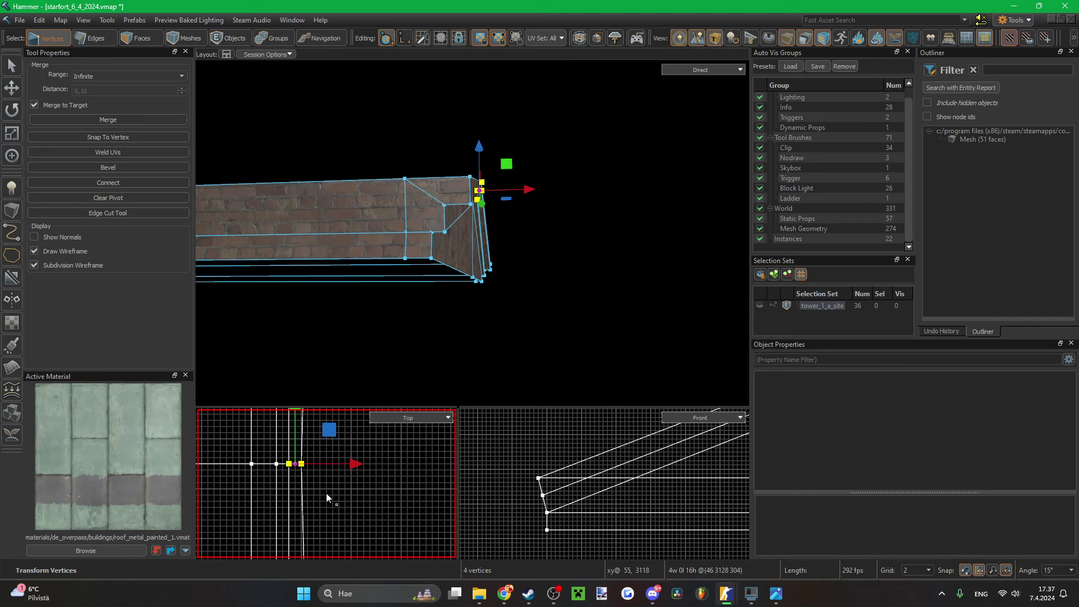
- Align the outermost cornice vertices at the gable end's eave corners with the ridge and save the map
scroll(326, 493, down, 11)
scroll(320, 510, up, 8)
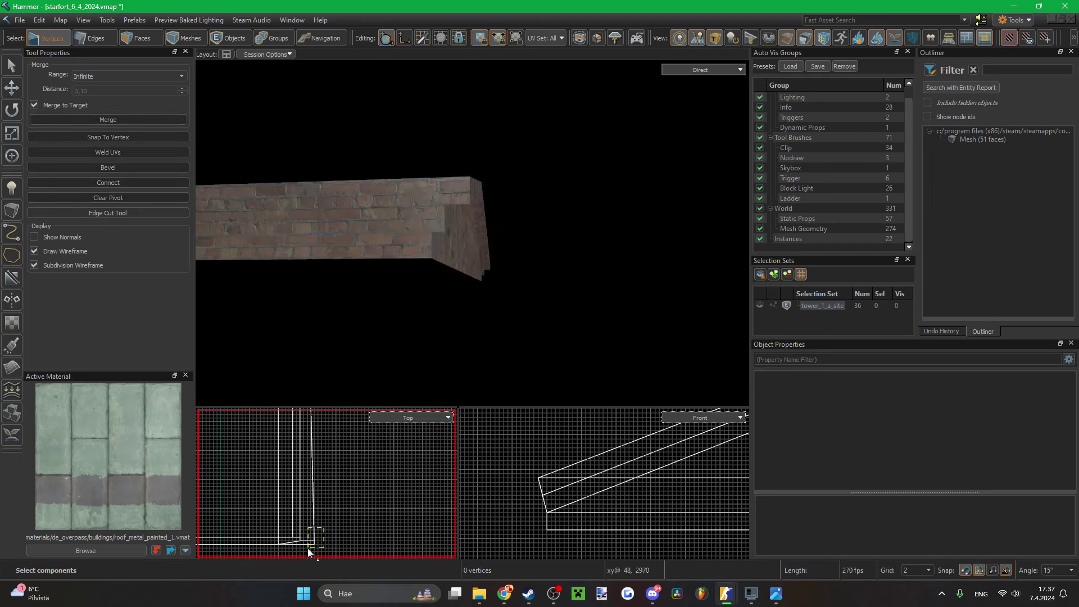
drag(308, 548, 307, 549)
scroll(307, 550, up, 2)
scroll(319, 494, up, 6)
drag(339, 486, 316, 506)
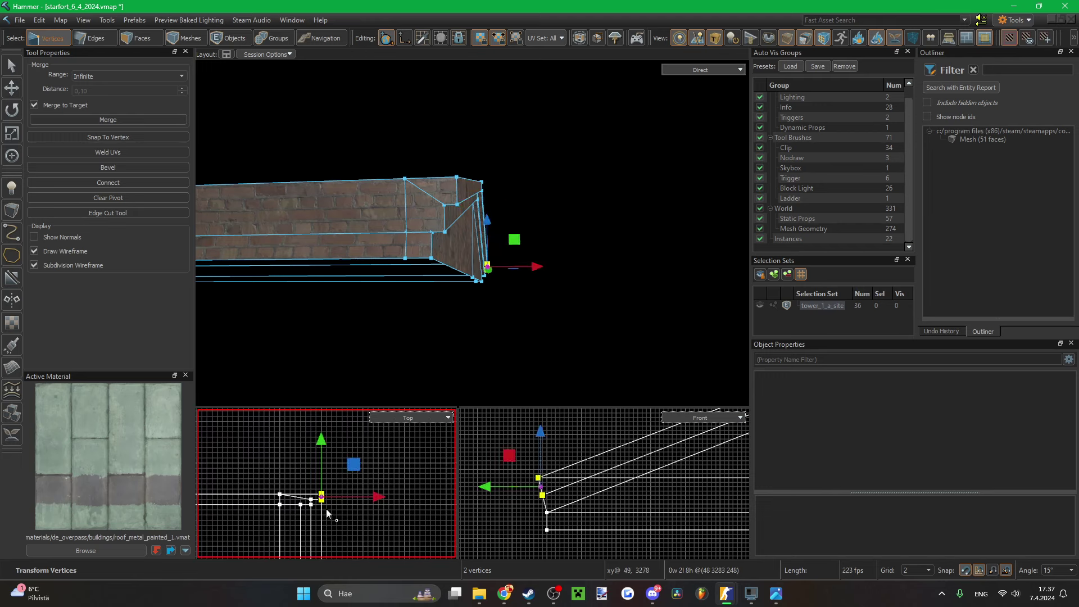
click(476, 336)
mouse_move(469, 234)
alt+mouse_down()
mouse_move(476, 335)
mouse_move(473, 234)
alt+mouse_up()
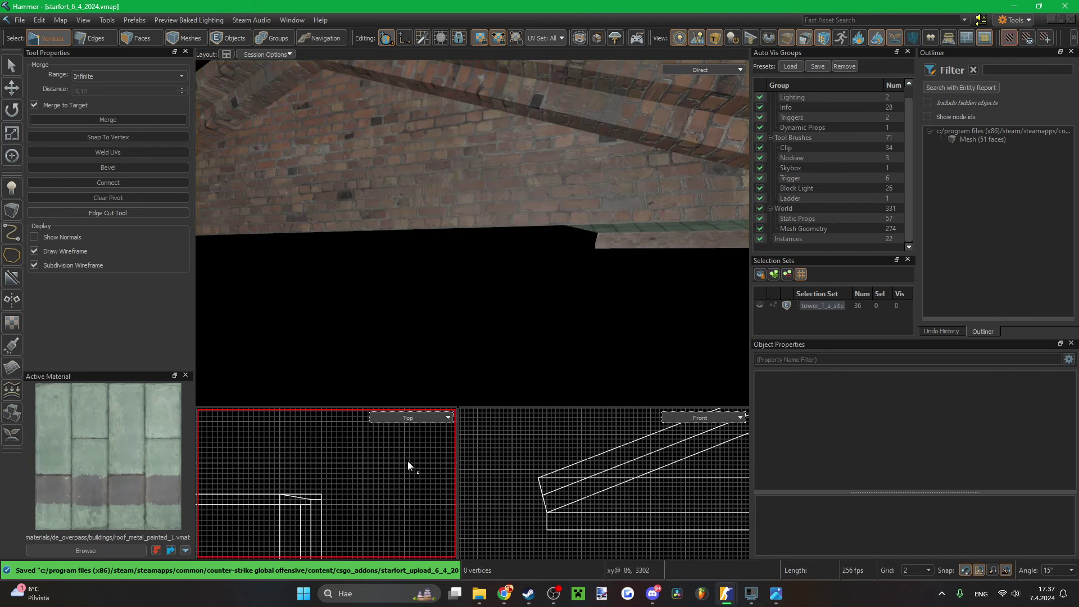
- Pull the outer cornice vertices of the other gable end in toward its wall and save the map
scroll(365, 449, down, 10)
scroll(318, 487, up, 4)
scroll(313, 509, up, 3)
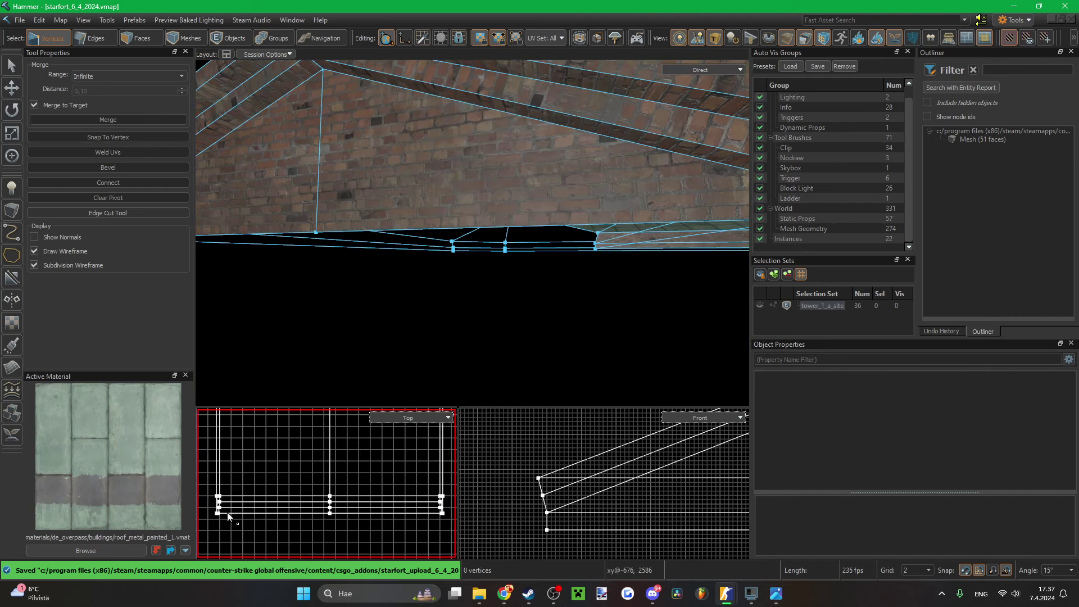
drag(214, 525, 441, 510)
drag(224, 514, 209, 510)
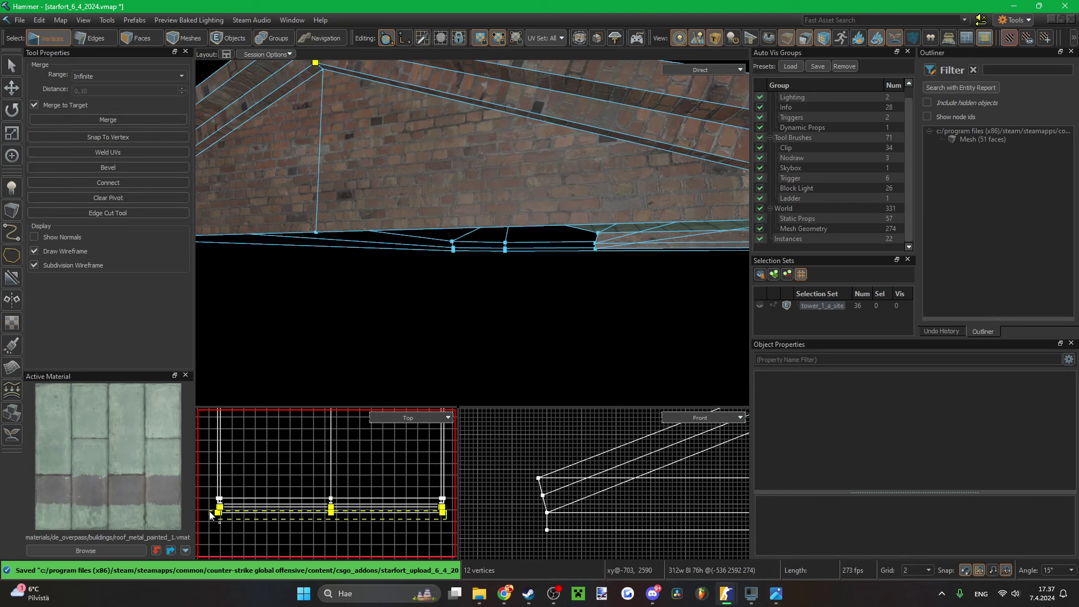
key(Up)
key(Up)
scroll(347, 516, up, 5)
click(442, 332)
key(ctrl+s)
- Inspect the isolated roof's gables and cornices, and unhide the rest of the map
key(z)
key(s)
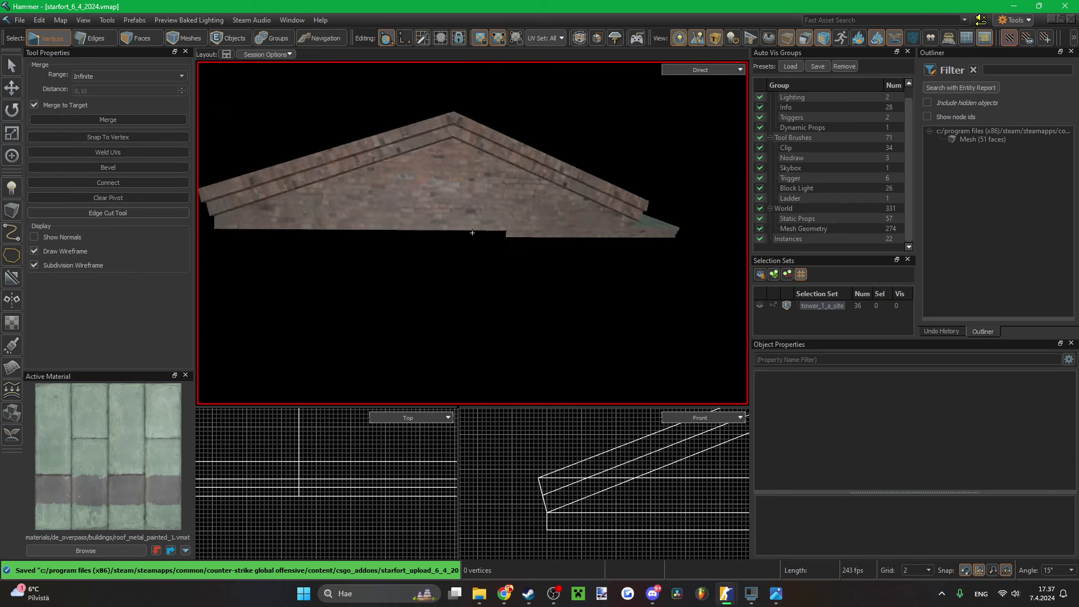
key(w)
key(s)
key(ctrl+s)
key(z)
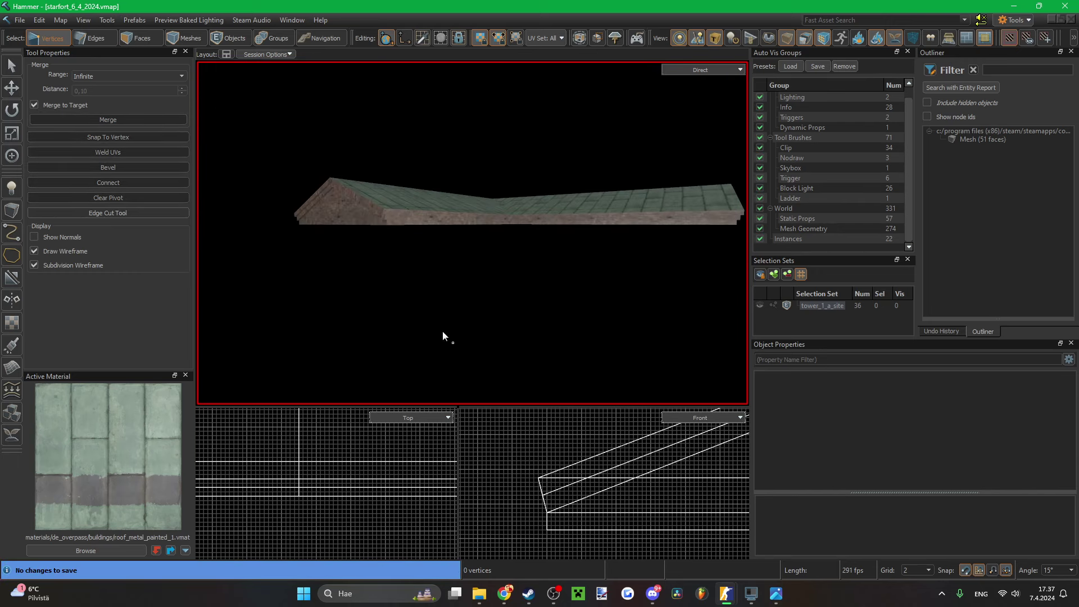
key(u)
key(z)
key(w)
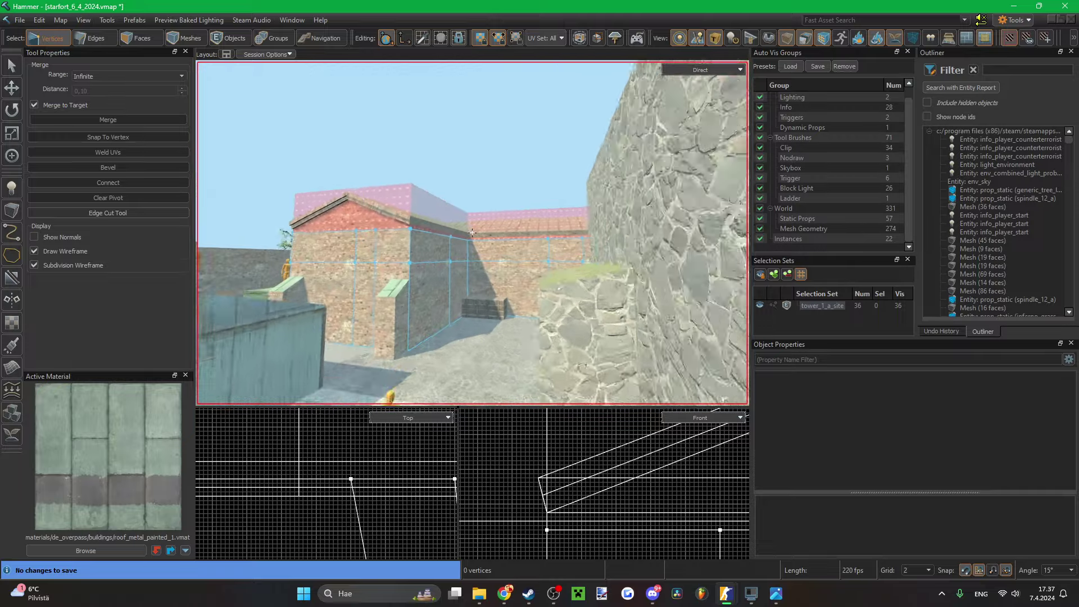
- Select the clip mesh covering the combined roof and hide it
key(z)
key(5)
click(443, 227)
key(h)
key(z)
key(w)
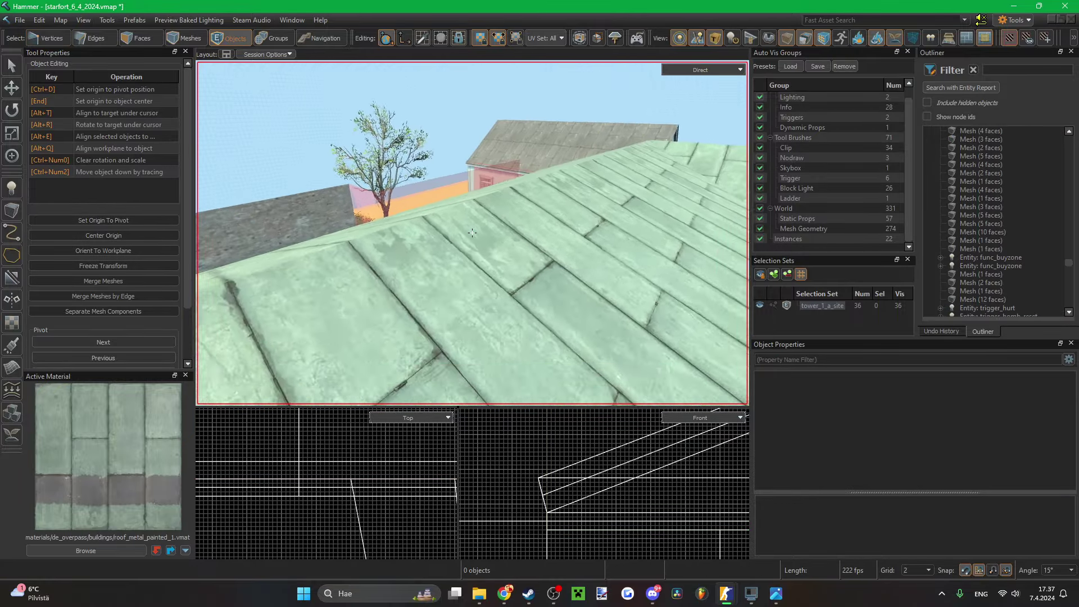
- Raise the two ridge edges of the combined green metal roof by 2 units and save the map
key(z)
key(2)
click(441, 221)
key(z)
key(s)
key(z)
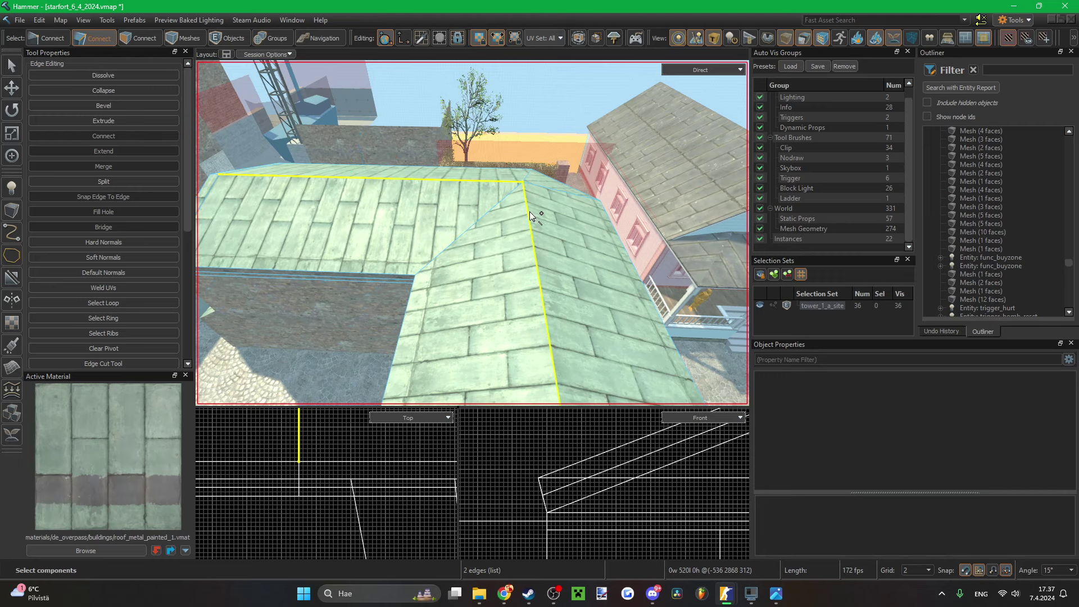
key(z)
key(s)
key(z)
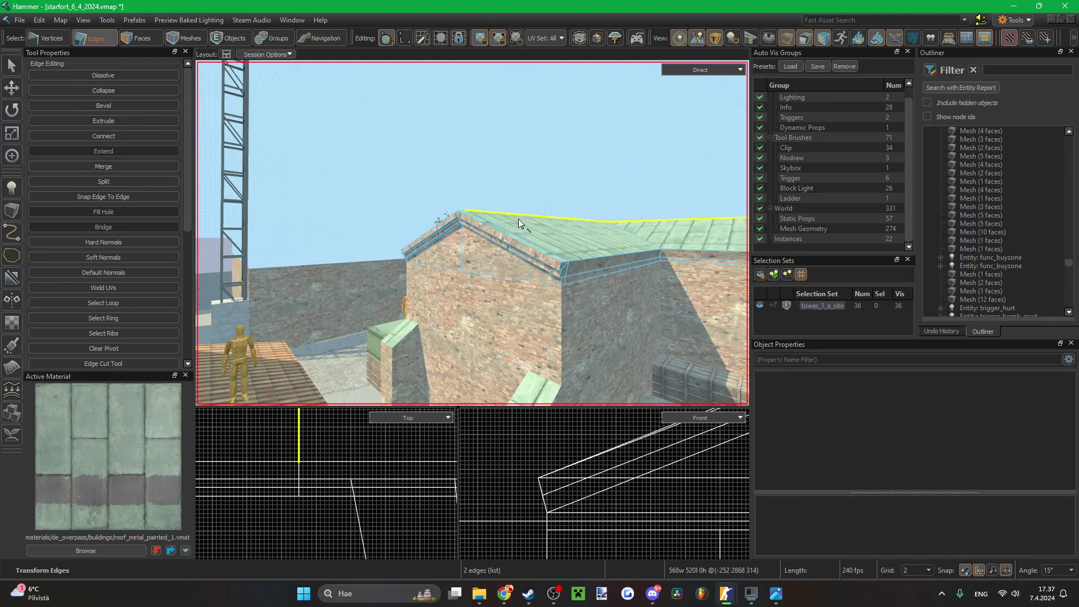
right_drag(518, 219, 472, 233)
key(ctrl+s)
key(ctrl+s)
- Delete the outdated clip mesh covering the combined roof
key(5)
click(490, 233)
key(Delete)
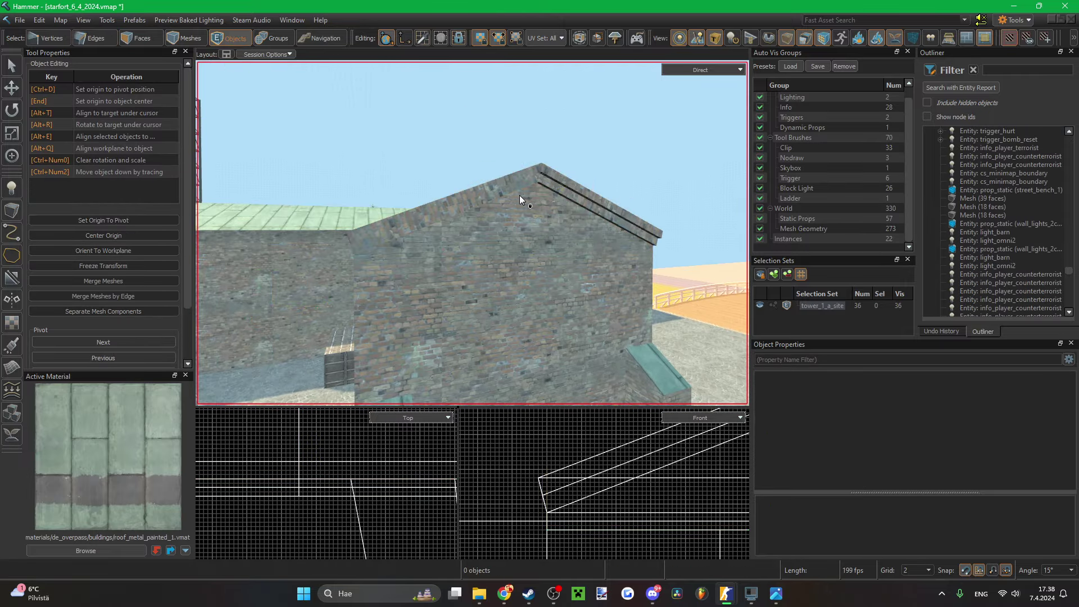
- Select the five sloped faces of the combined roof and paste a copy of them as a new mesh
right_drag(520, 194, 534, 263)
key(2)
key(3)
click(529, 199)
ctrl+click(548, 212)
right_drag(472, 232, 472, 233)
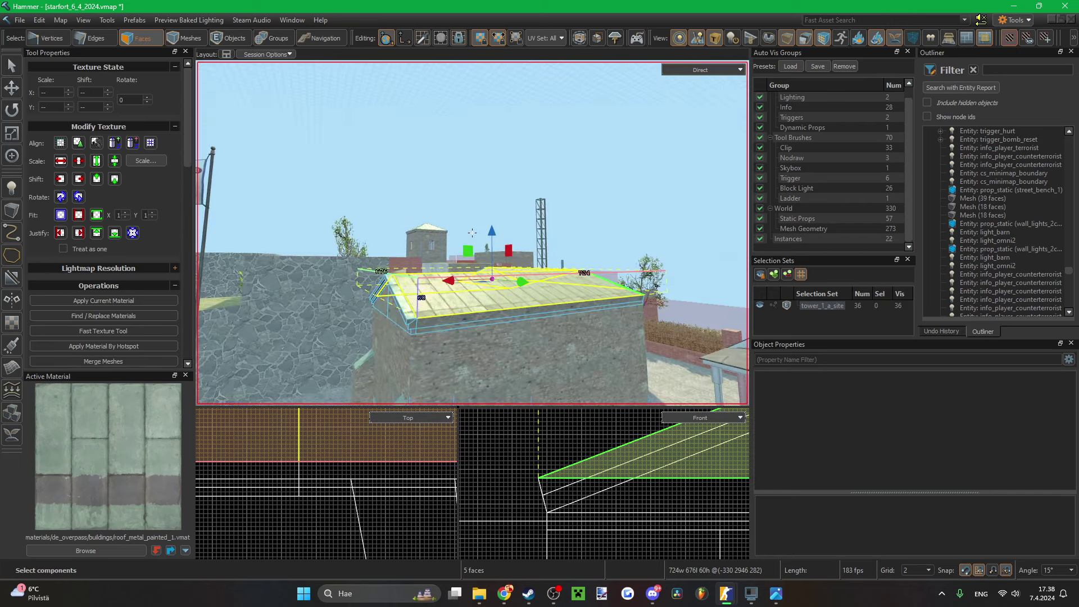
right_drag(546, 295, 548, 298)
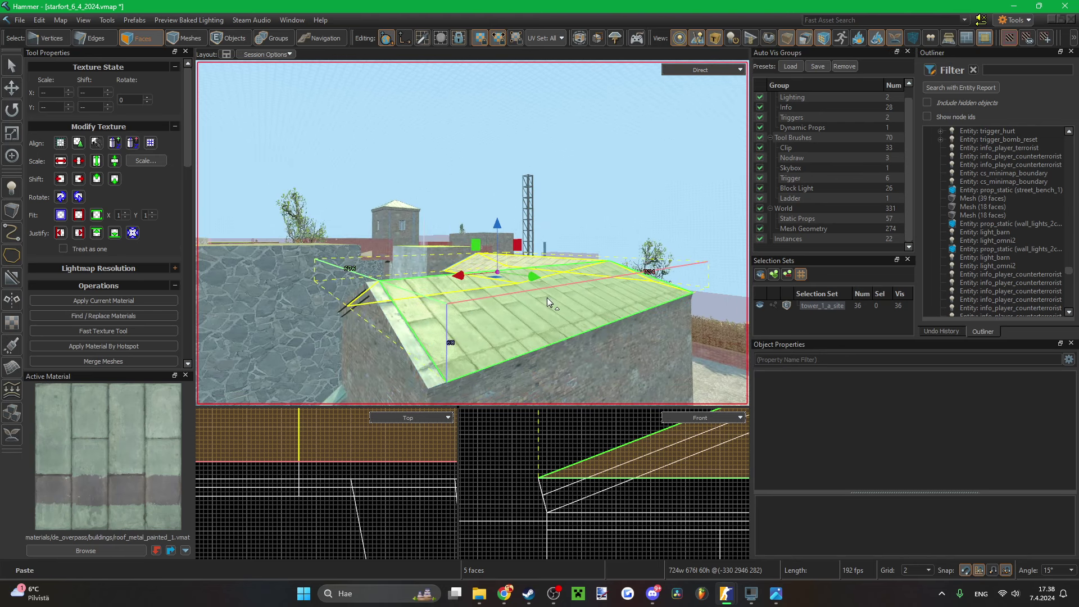
- Extrude the copied roof faces upward by 148 units to form the volume of a new clip mesh
right_drag(420, 351, 501, 289)
shift+click(564, 269)
shift+click(508, 279)
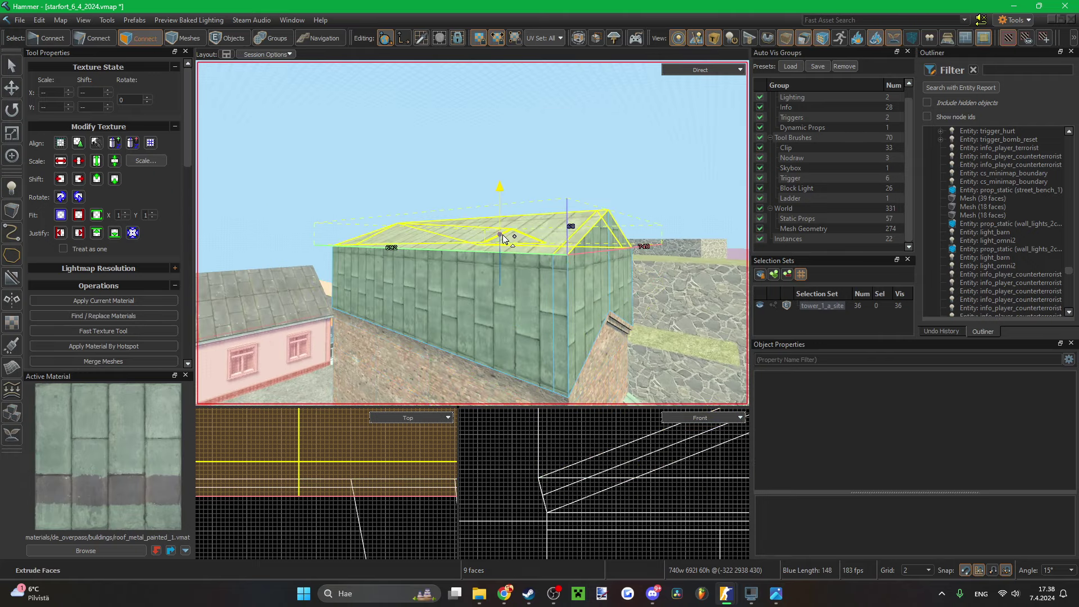
key(t)
right_drag(504, 239, 538, 208)
- Flatten the extruded top with a vertical scale of 0 and apply the toolsclip material to the entire new mesh
key(e)
right_drag(472, 232, 472, 232)
click(495, 249)
key(shift+g)
double_click(517, 256)
key(shift+t)
right_drag(525, 261, 572, 276)
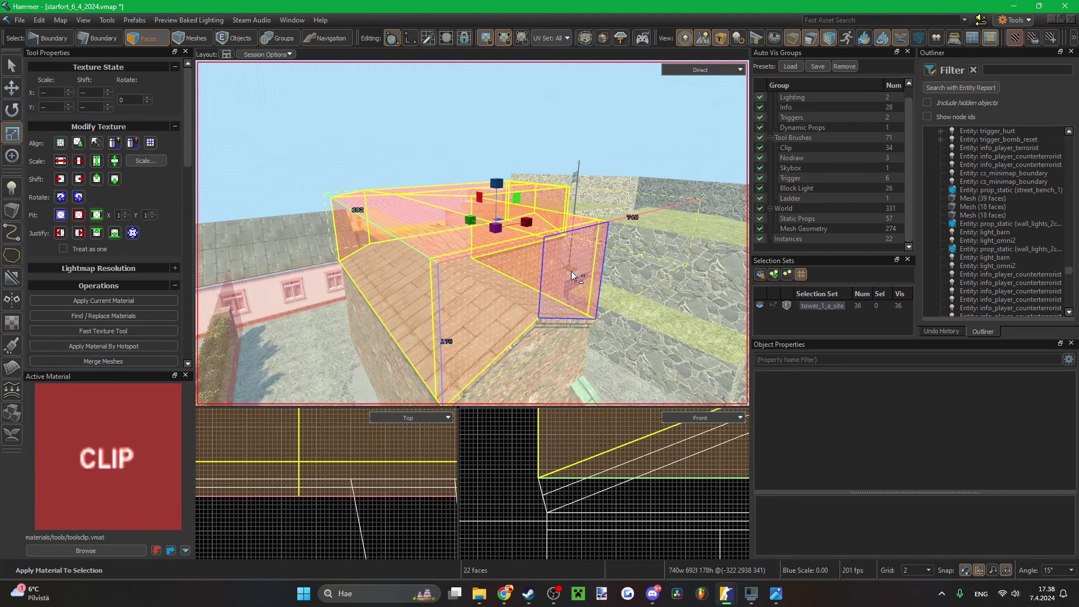
- Dissolve the redundant vertical edges on the sides of the new clip mesh and save the map
right_drag(426, 291, 472, 232)
ctrl+click(513, 284)
ctrl+click(438, 281)
right_drag(534, 281, 504, 288)
right_drag(409, 269, 634, 265)
key(2)
click(404, 261)
key(BackSpace)
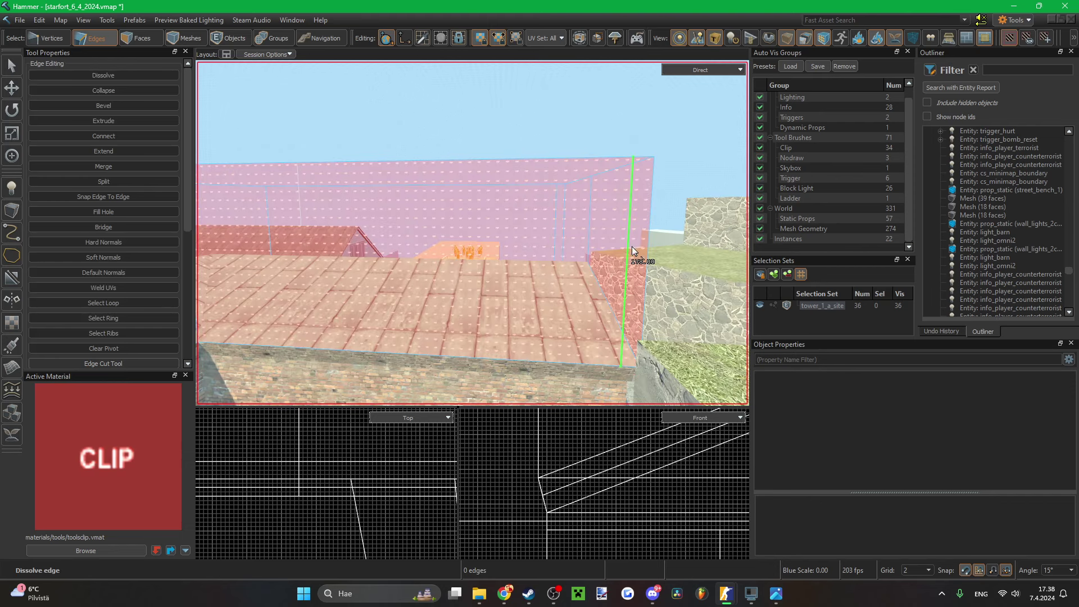
double_click(626, 252)
click(629, 260)
key(BackSpace)
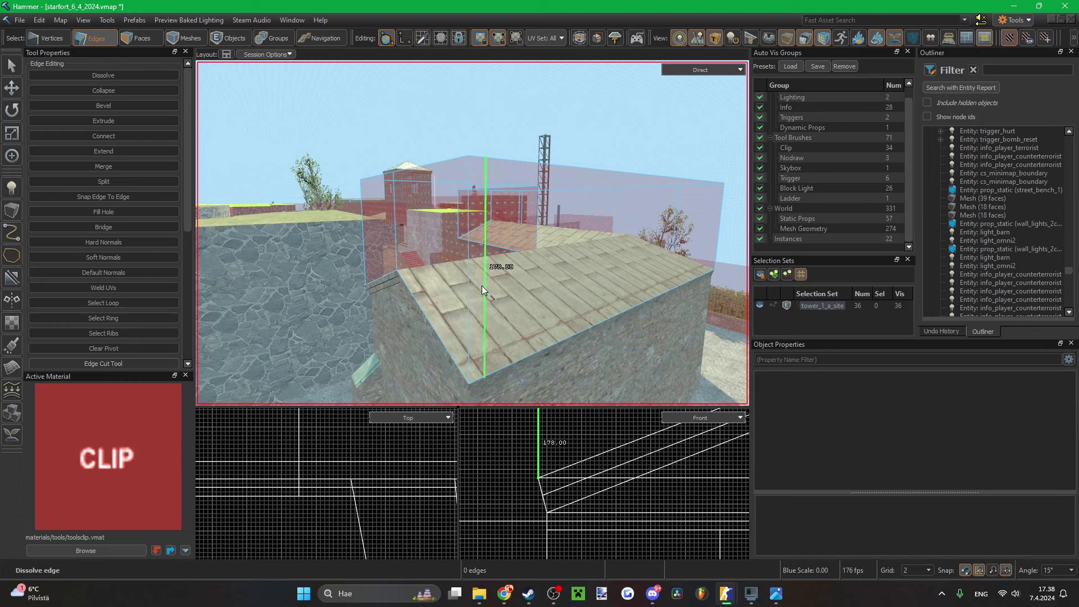
right_drag(482, 290, 473, 232)
key(ctrl+s)
key(ctrl+s)
right_drag(517, 278, 517, 277)
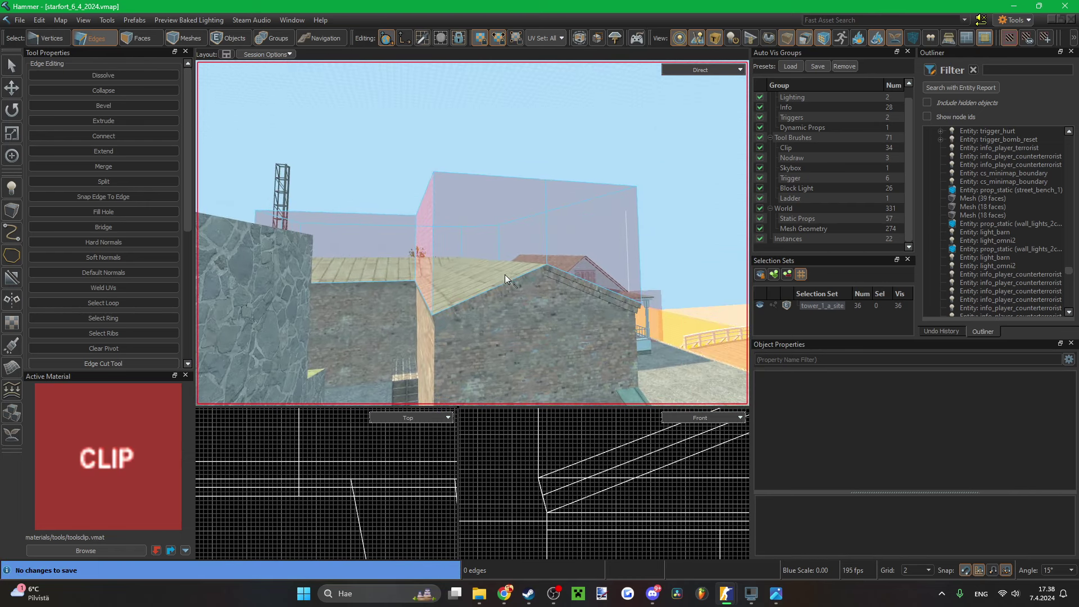
- Select the clip mesh together with the building's wall and roof meshes and hide everything else
key(5)
click(477, 220)
ctrl+click(486, 326)
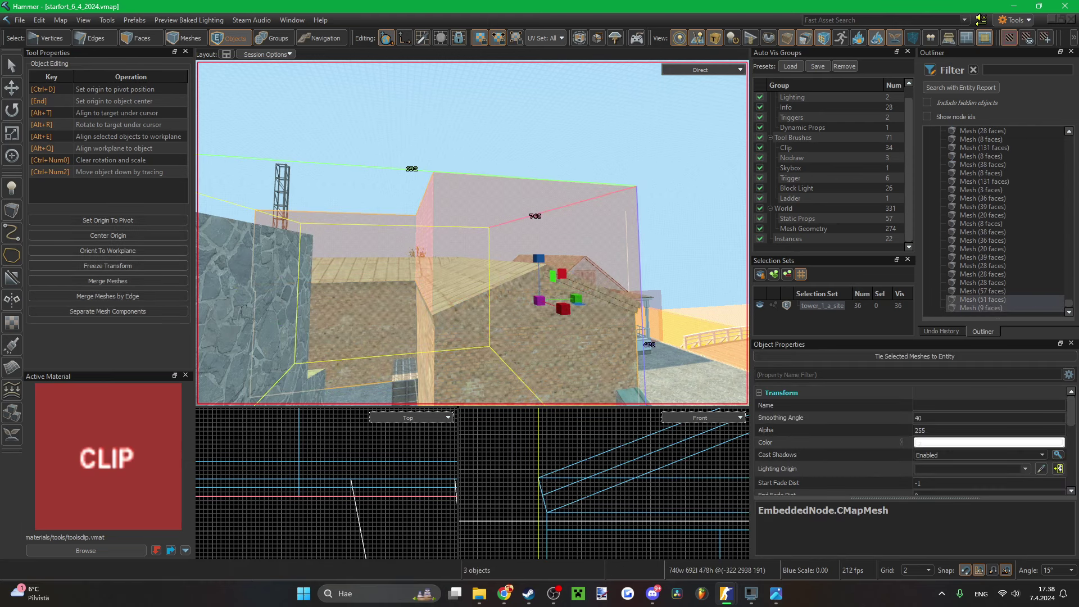
right_drag(493, 309, 493, 309)
key(ctrl+h)
scroll(550, 471, down, 6)
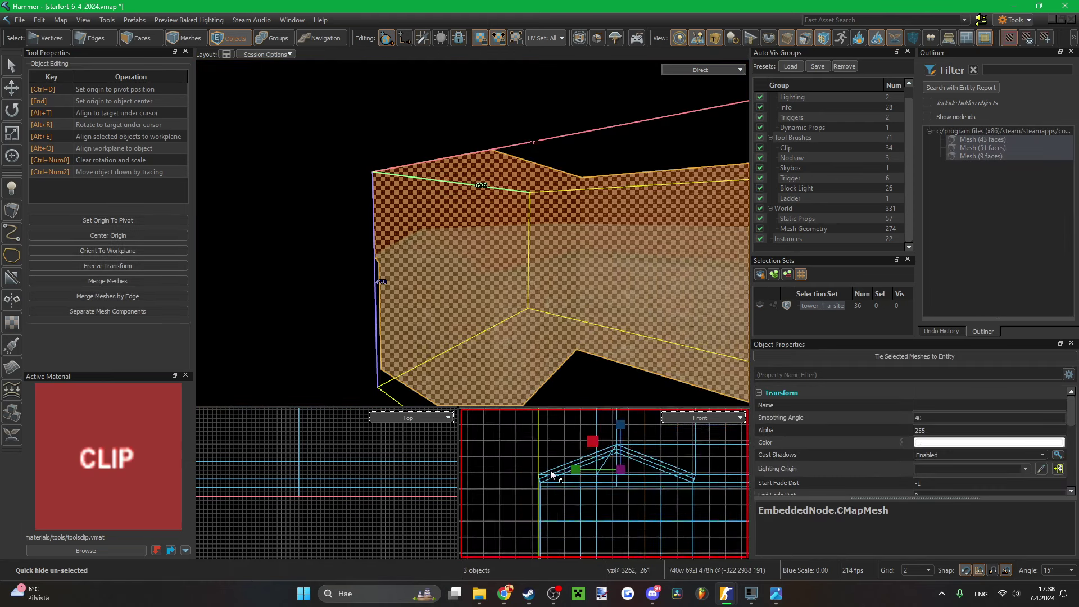
scroll(550, 470, down, 2)
- Lower the vertices of the roof, cornices, clip mesh and wall tops together in grid increments and save the map
key(1)
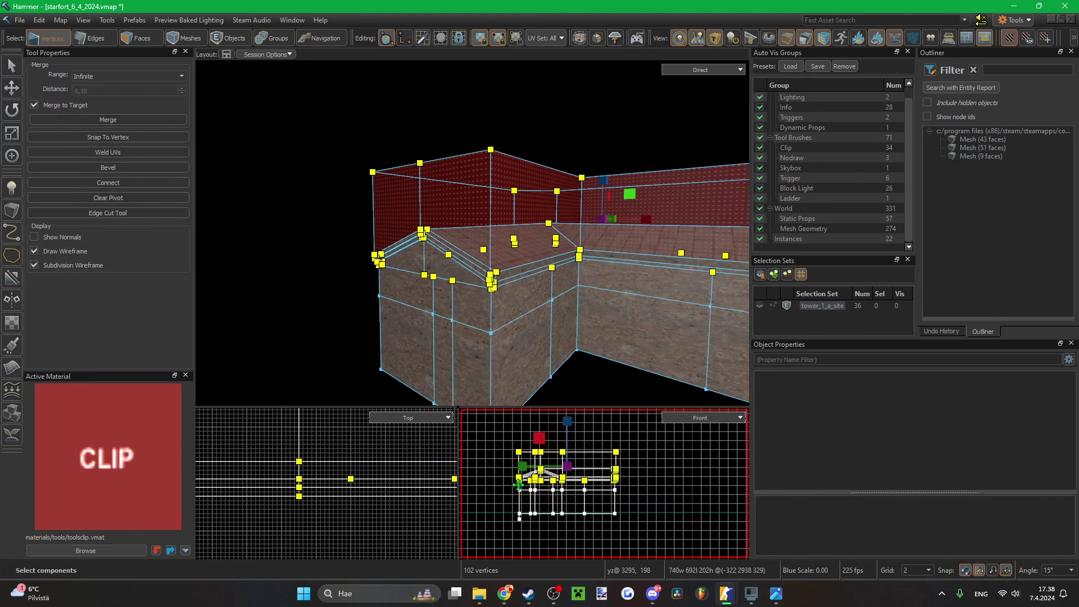
scroll(518, 484, up, 7)
key(Down)
key(Down)
key(Down)
key(Down)
key(Down)
scroll(591, 484, up, 4)
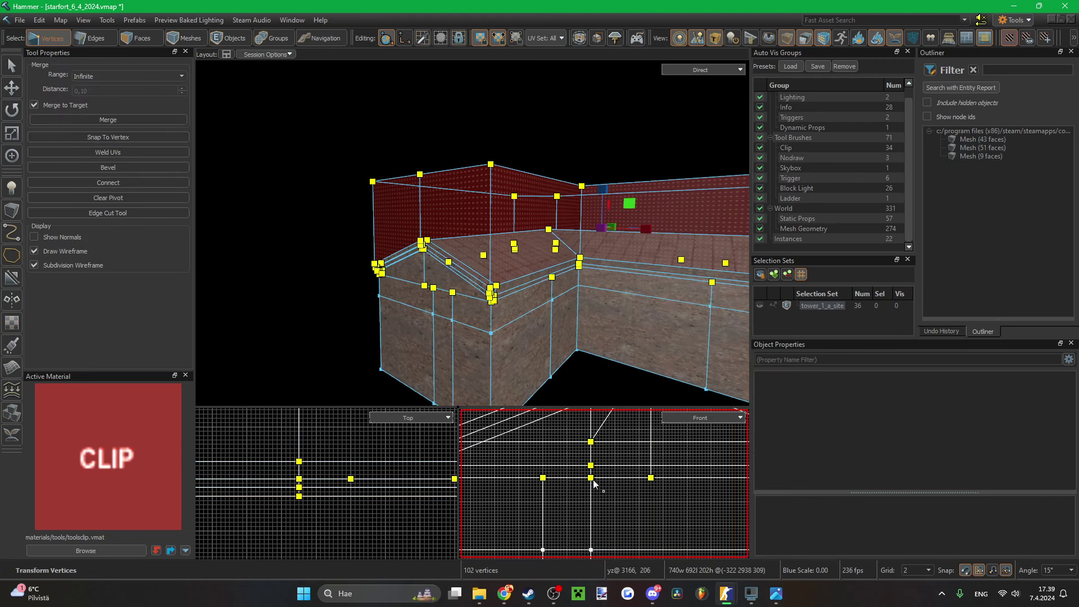
scroll(592, 487, down, 4)
scroll(576, 494, up, 4)
key(Down)
key(Down)
key(Down)
key(Down)
click(309, 323)
key(ctrl+s)
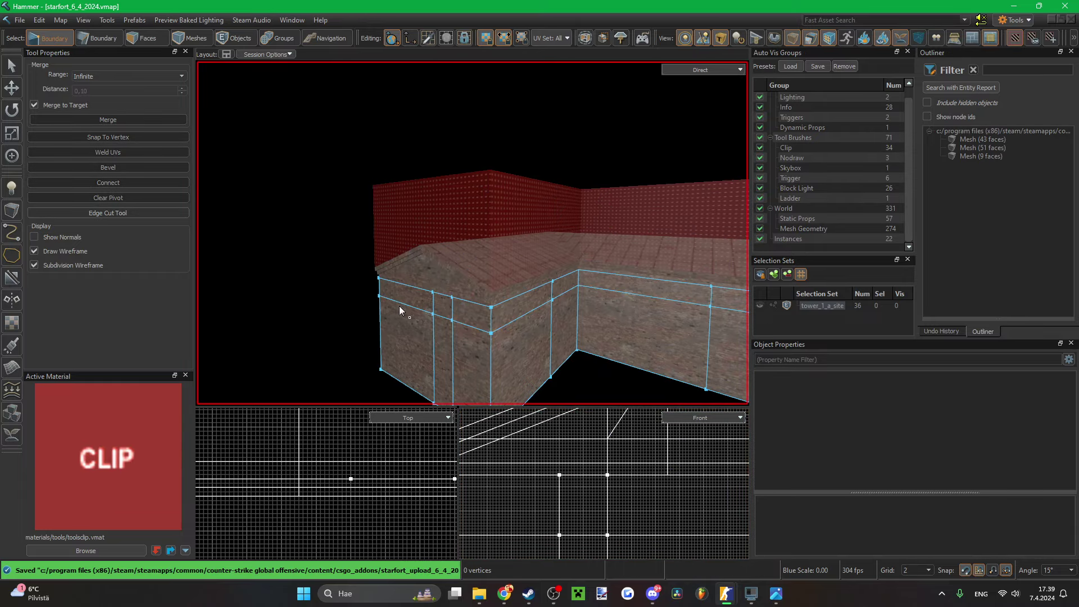
- Unhide the rest of the map, check the lowered roof from the surrounding ground, and save the map
key(u)
key(z)
key(s)
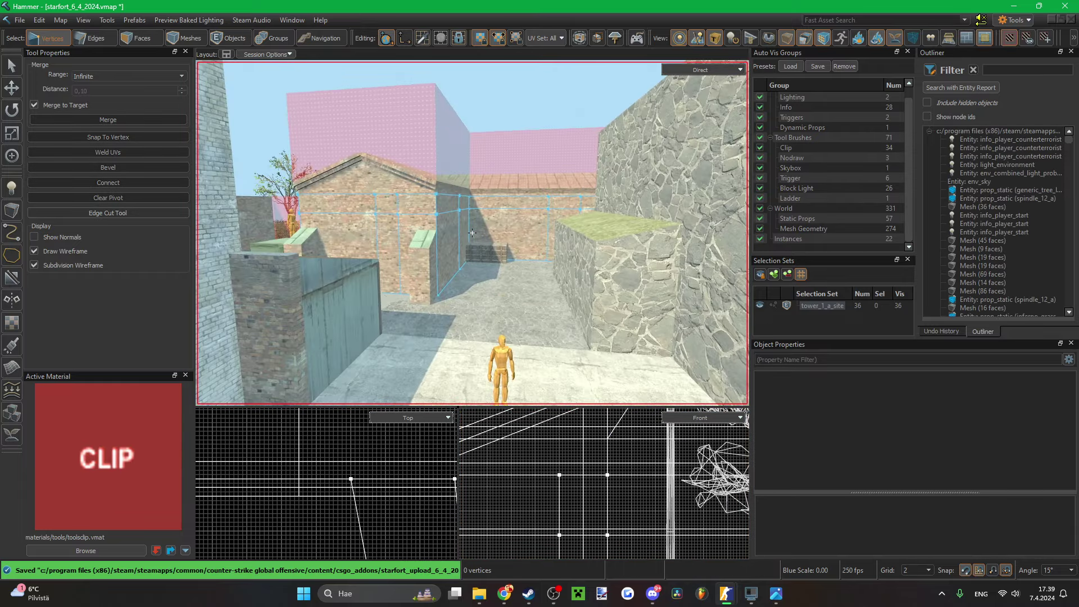
key(z)
key(z)
key(w)
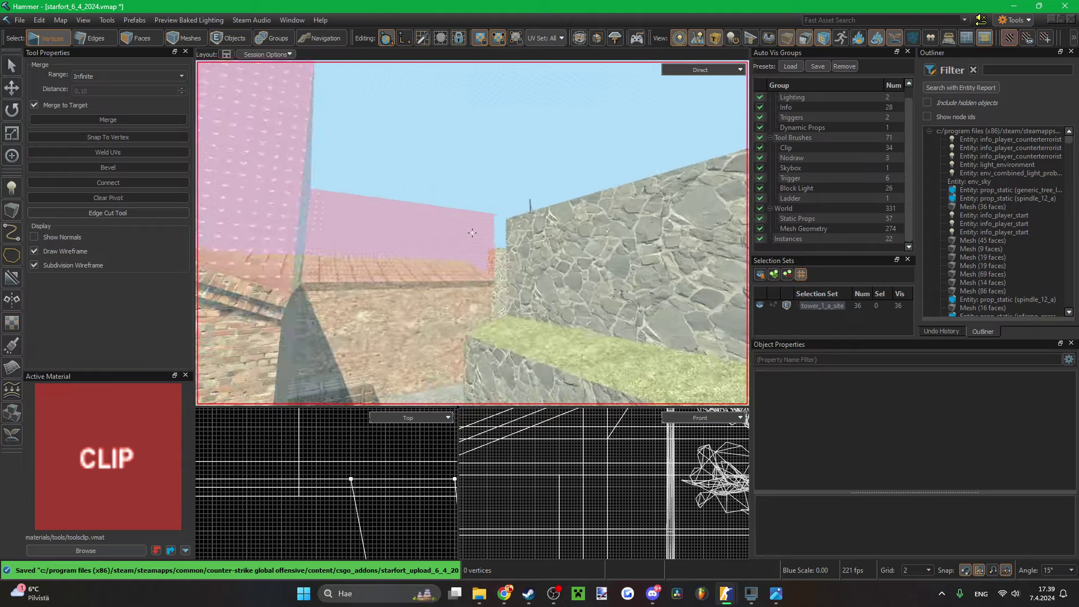
key(w)
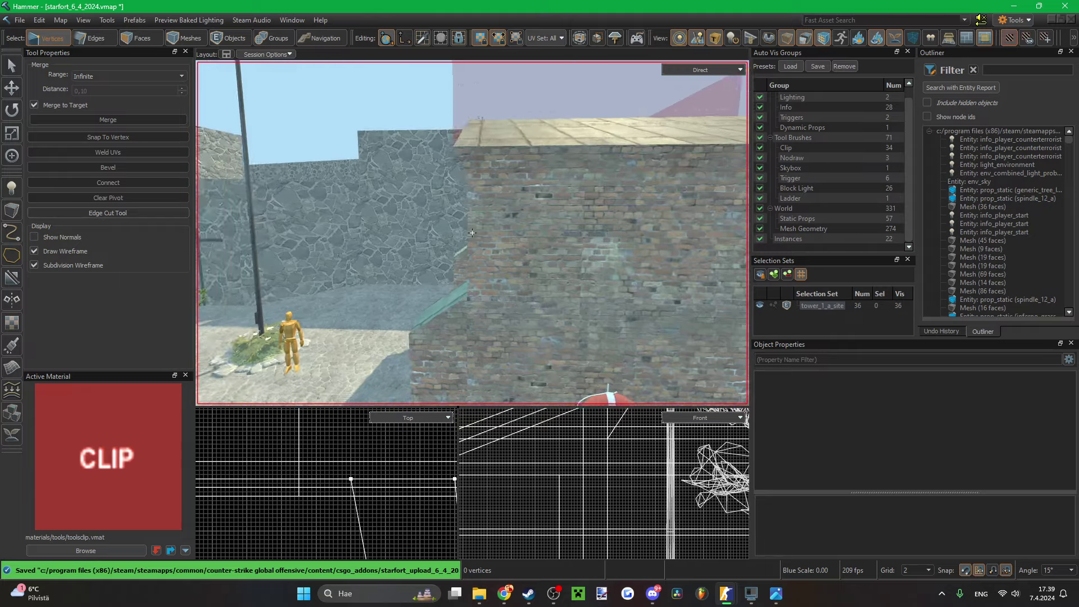
key(w)
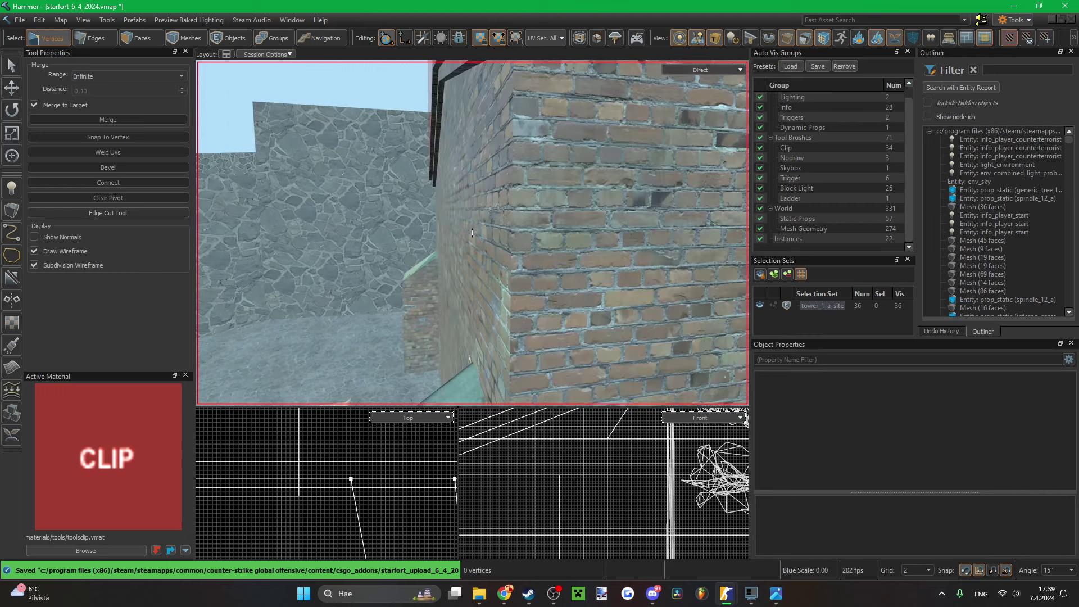
key(w)
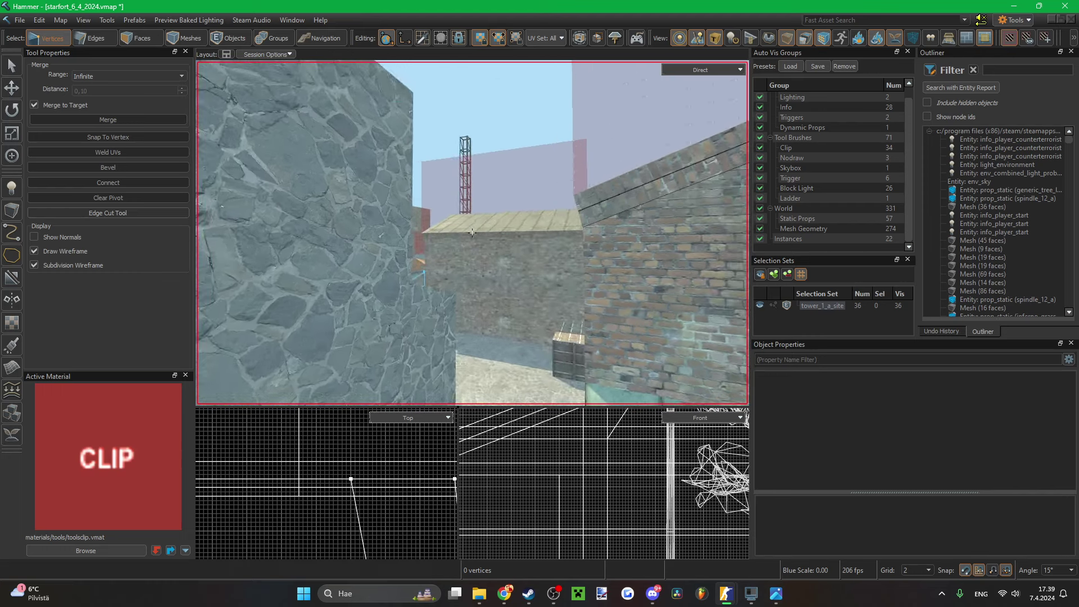
key(s)
key(ctrl+s)
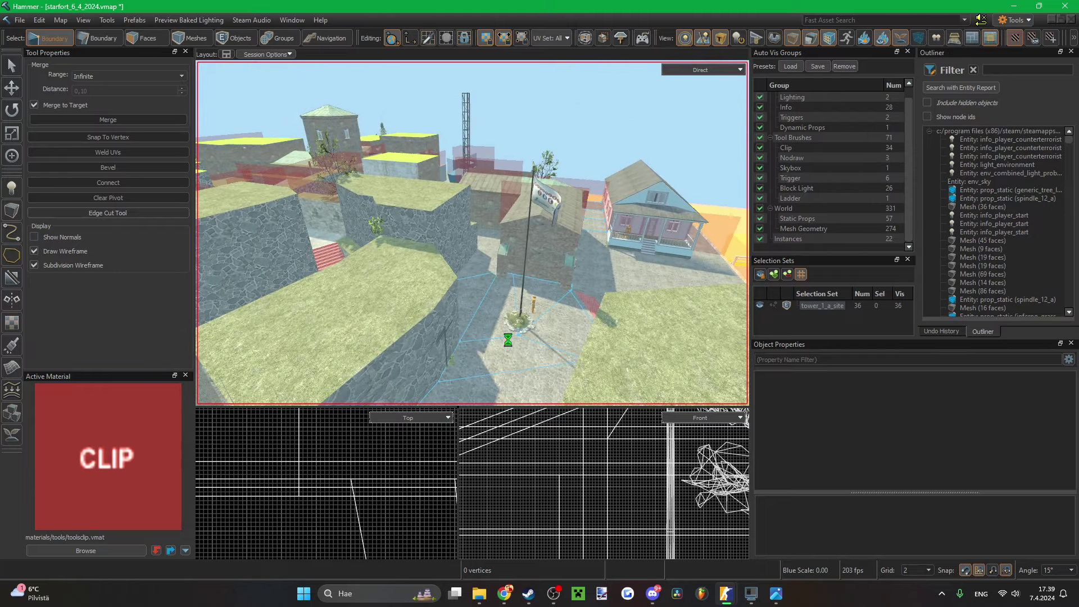
- Look over the neighbouring rooftops, courtyards and stone walls of the fort
key(w)
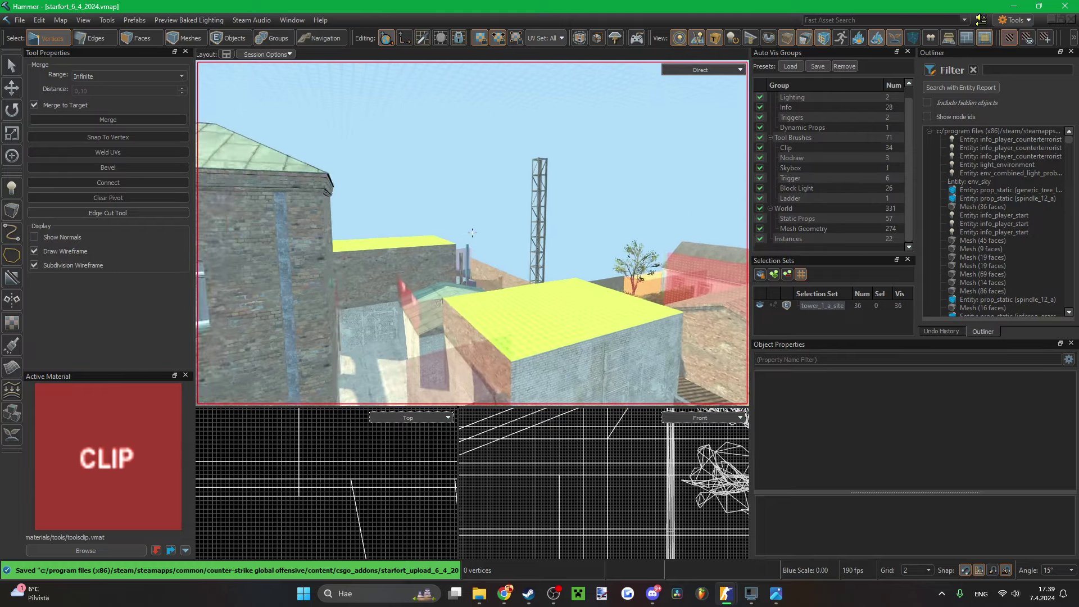
key(w)
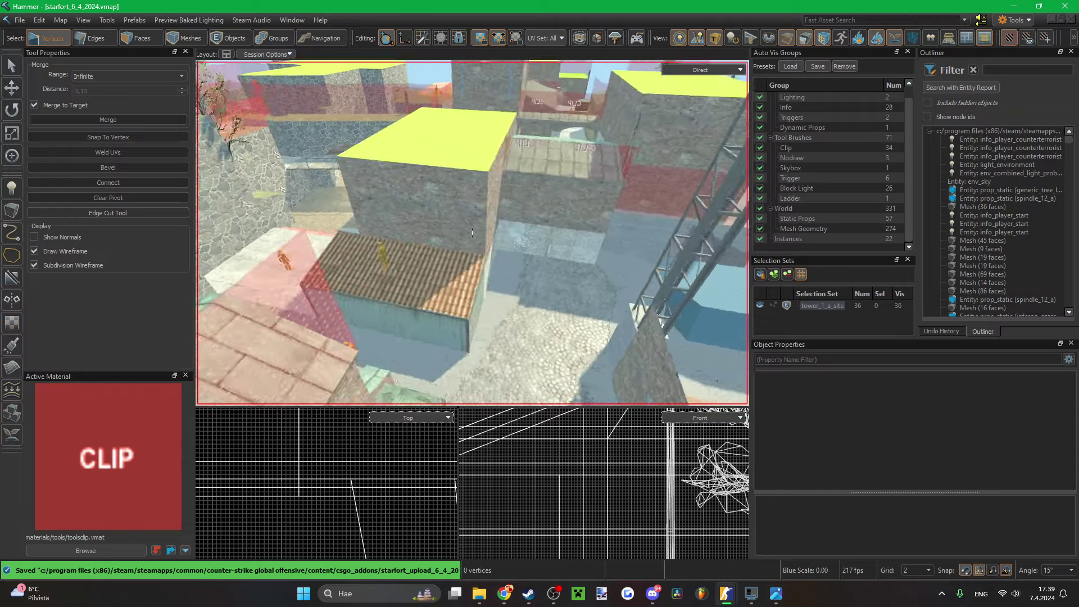
key(w)
key(d)
key(ctrl+s)
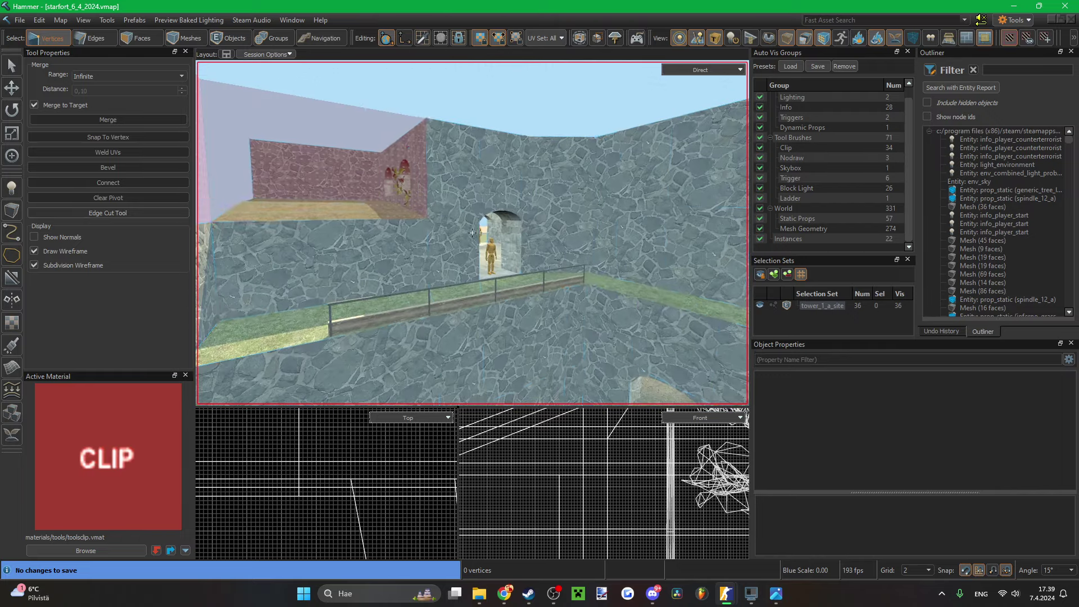
key(z)
- Switch to Counter-Strike 2 and look around the stone-walled area of the map in game
key(Tab)
key(Tab)
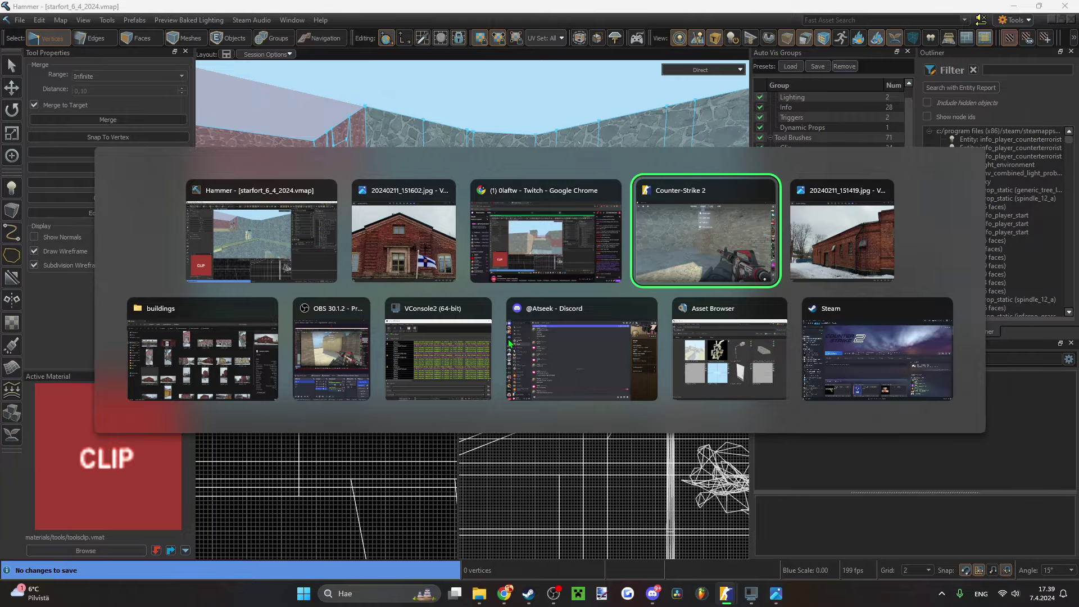
key(1)
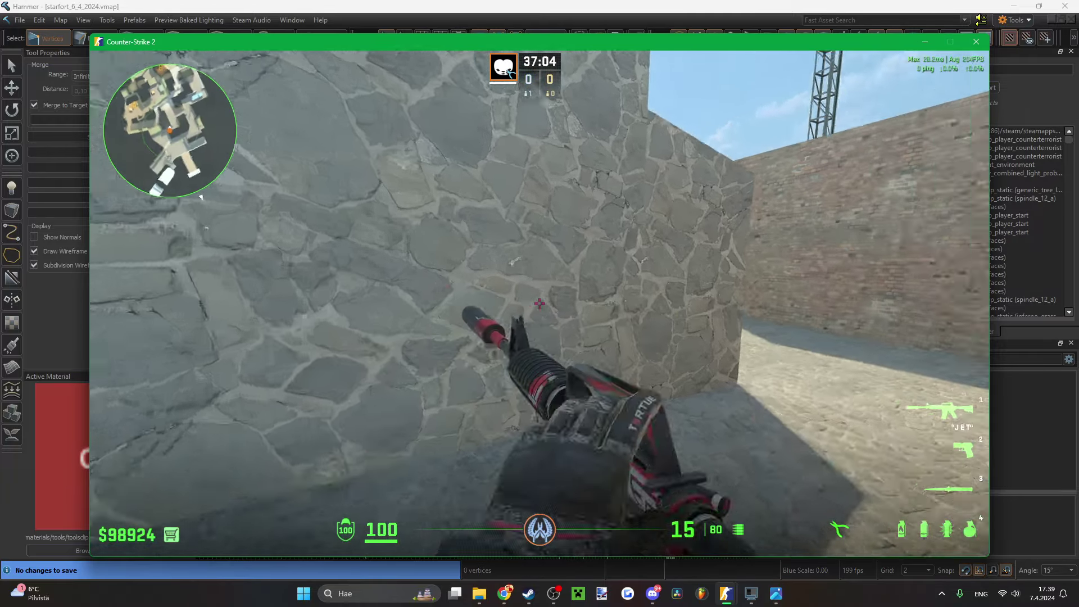
key(r)
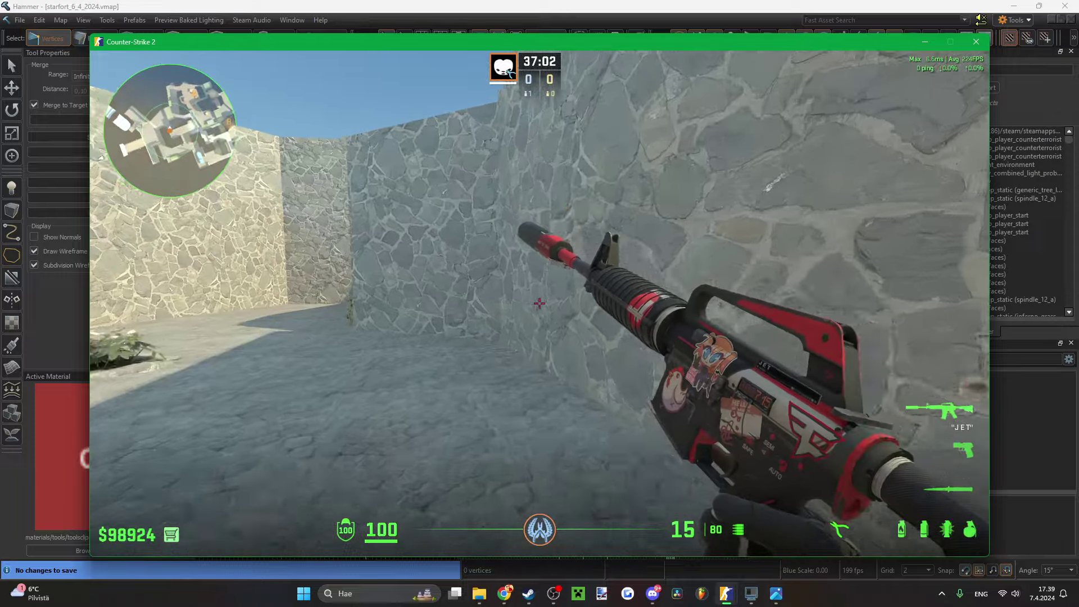
key(2)
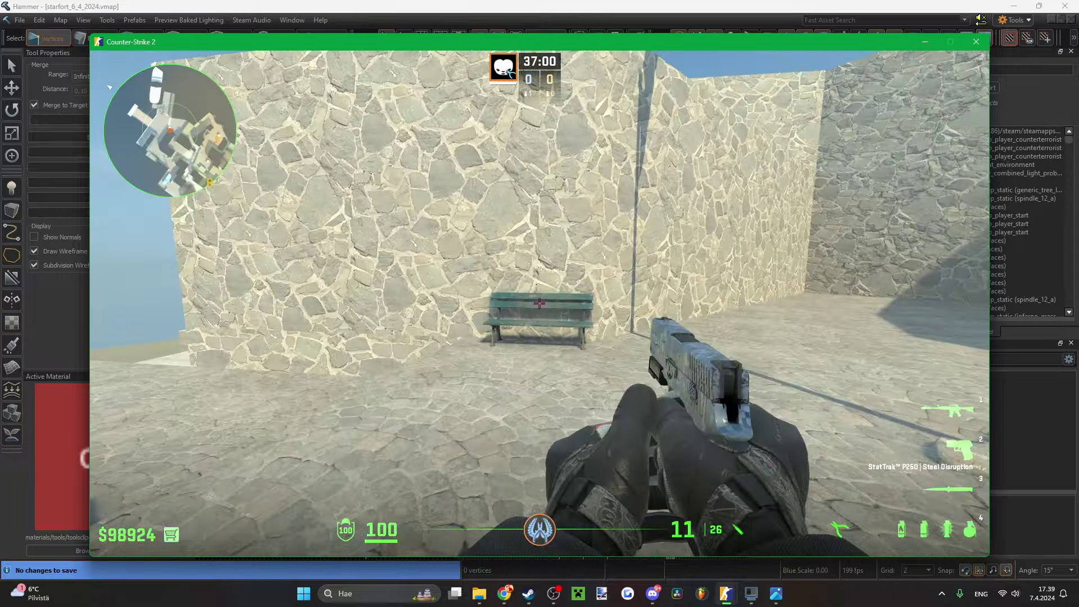
click(169, 64)
key(r)
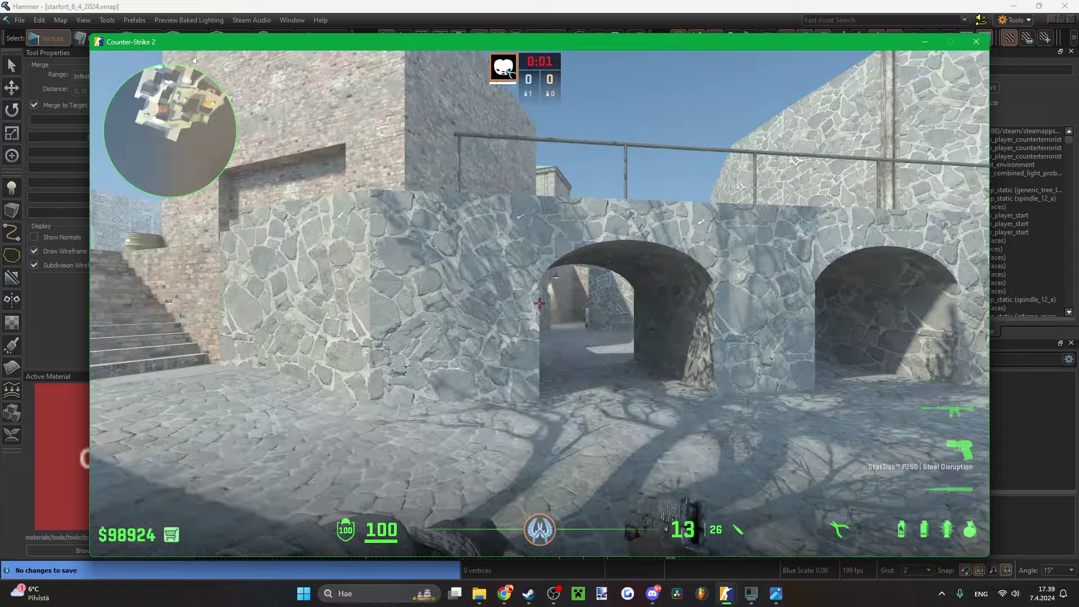
- Walk up the brick stairs and through the arched brick passages to check the map's look in game
key(3)
key(w)
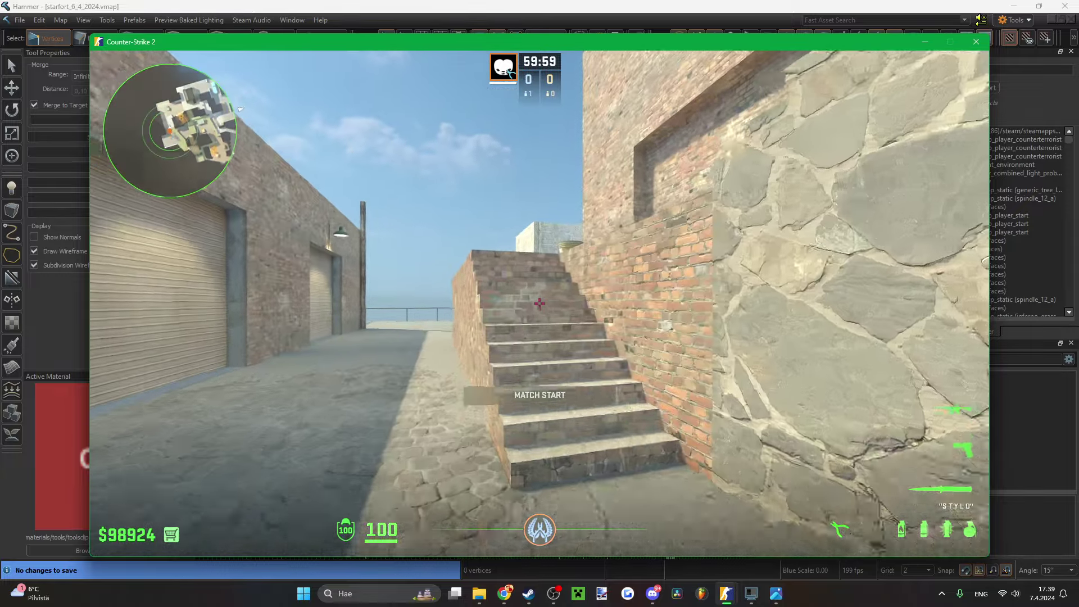
key(w)
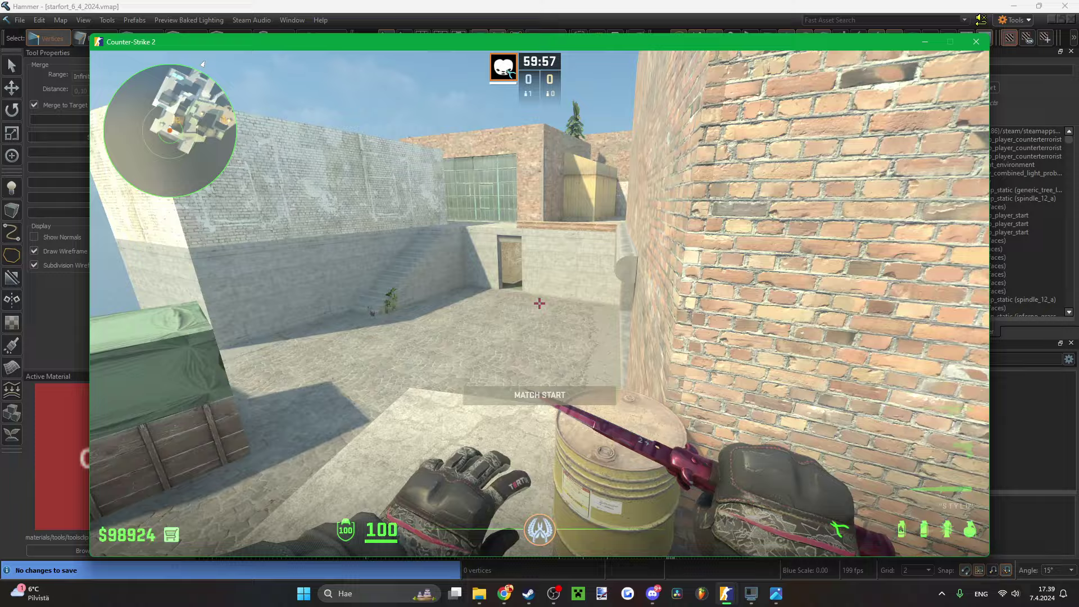
key(w)
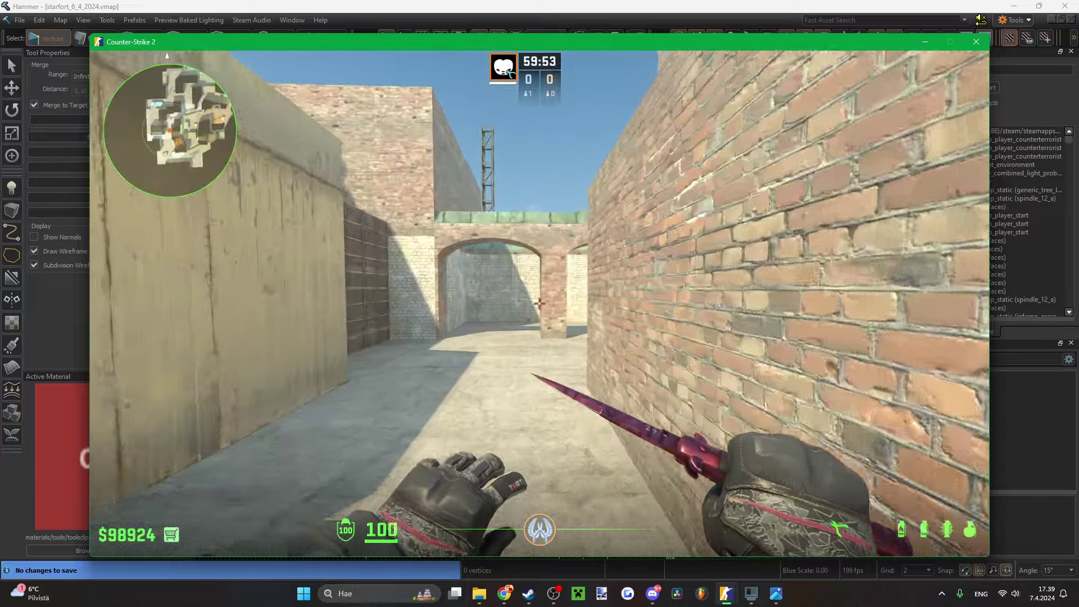
key(w)
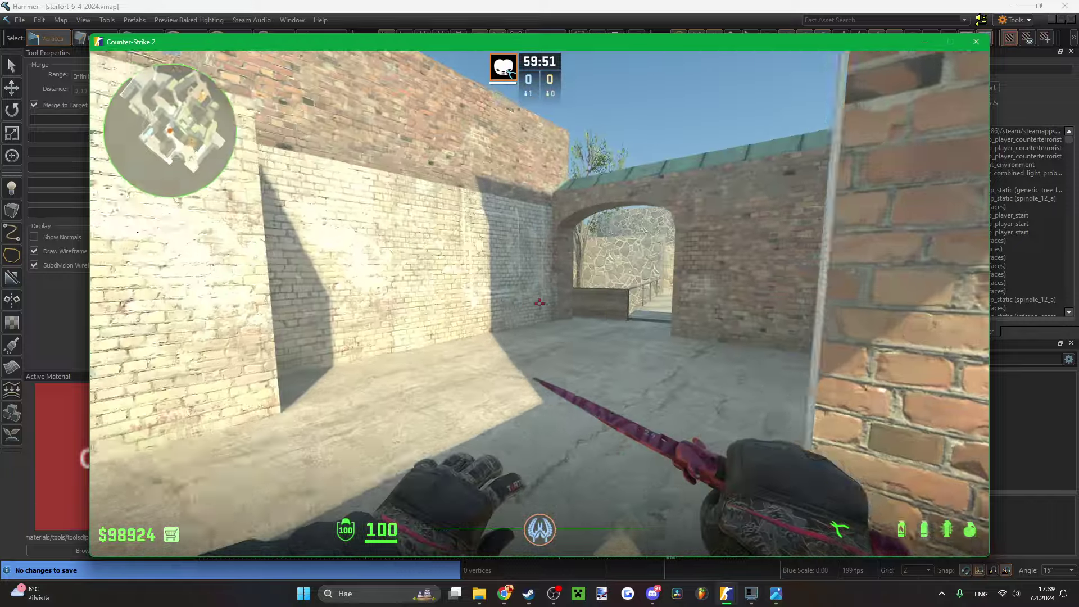
key(1)
key(d)
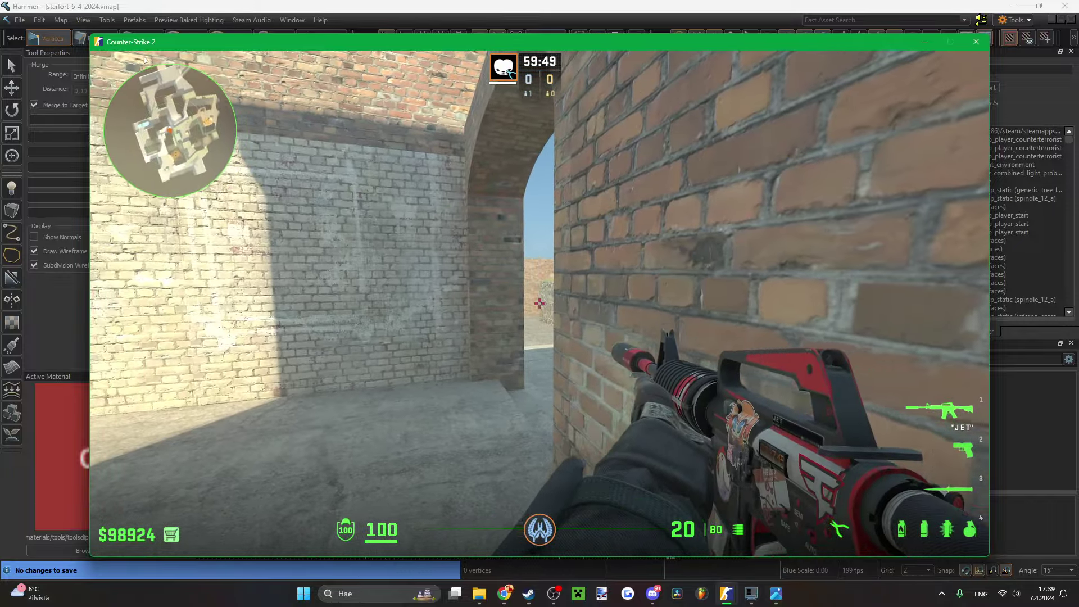
key(3)
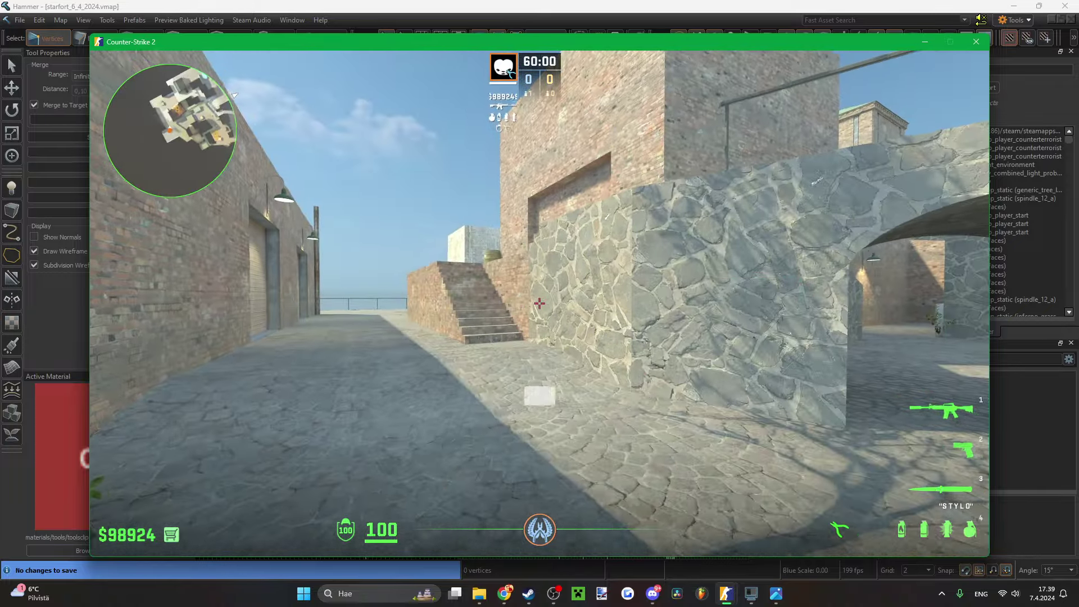
- Run past the brick buildings, green-glazed doors and concrete courtyard to check the map's walls and ledges in game
key(w)
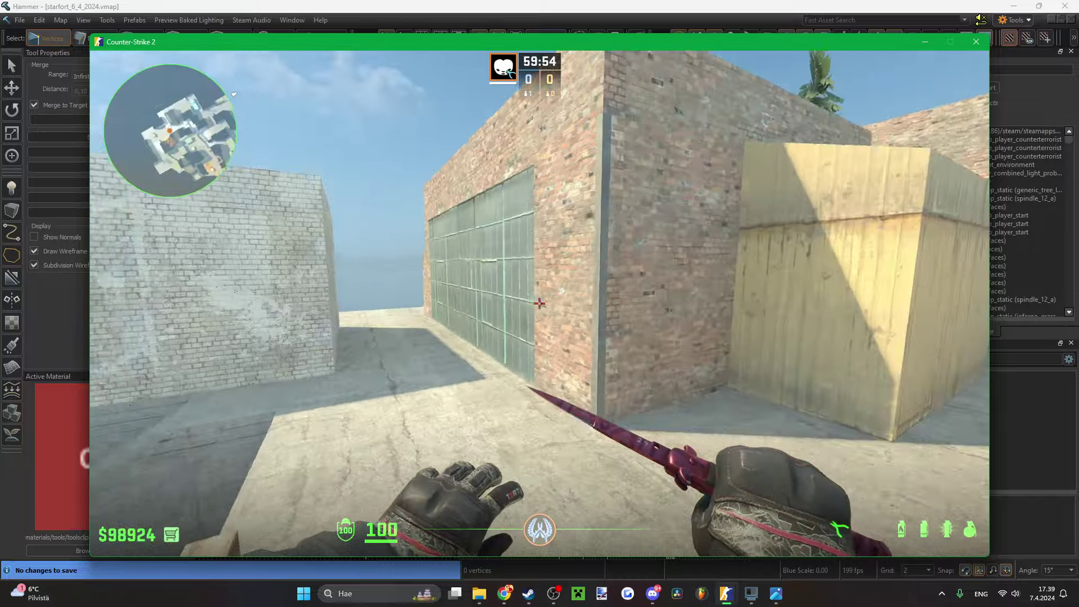
key(w)
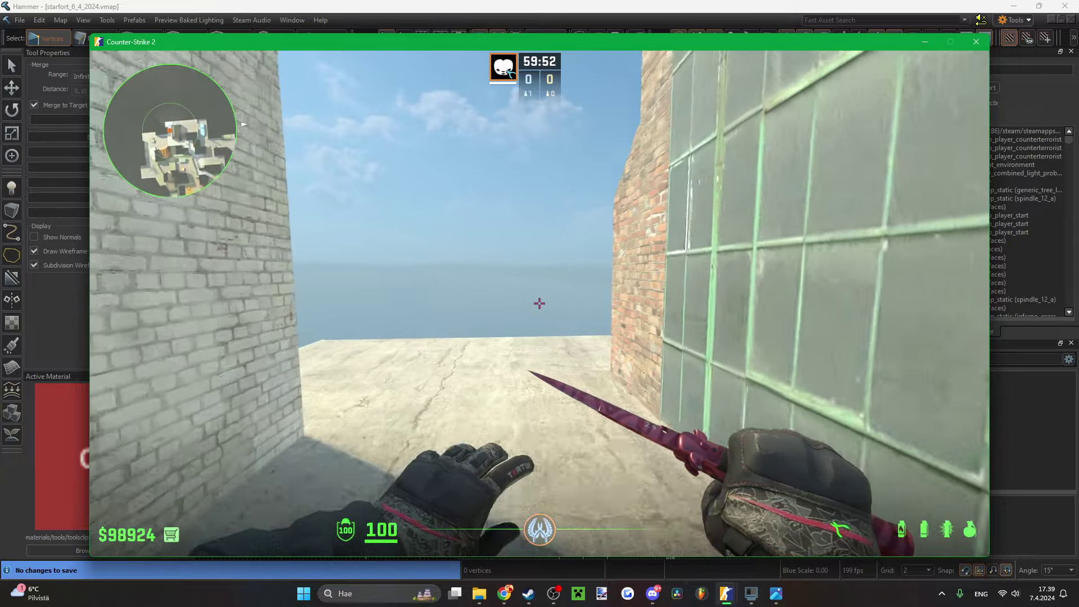
key(1)
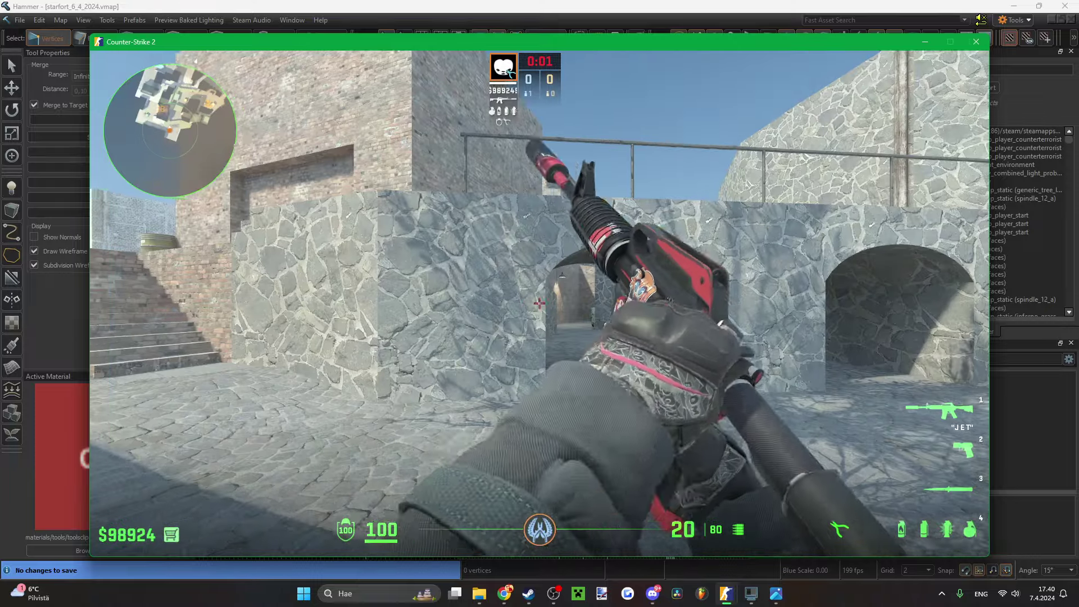
key(3)
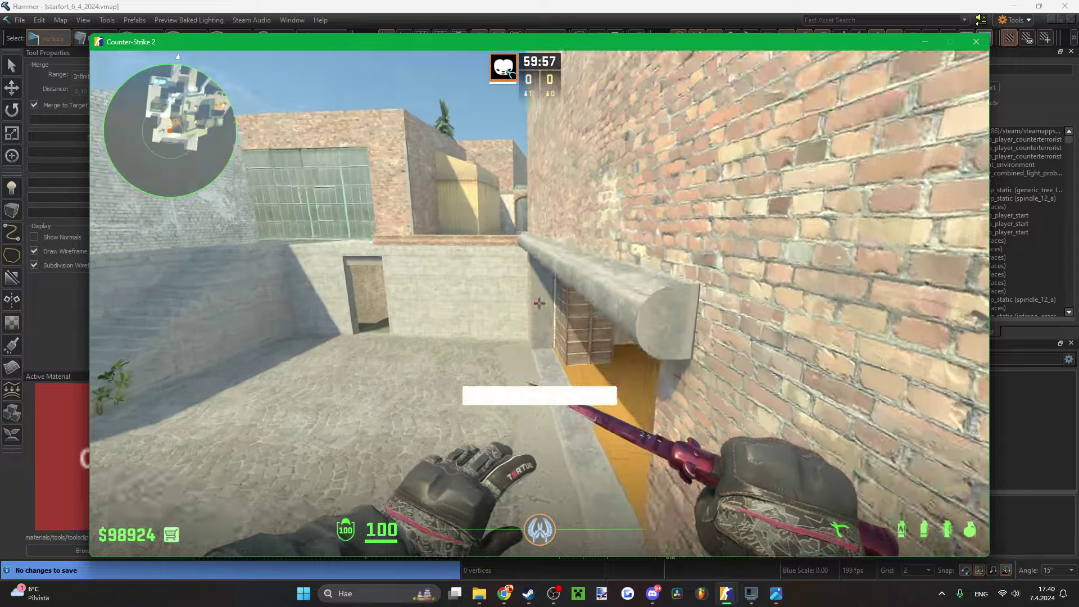
key(w)
key(w)
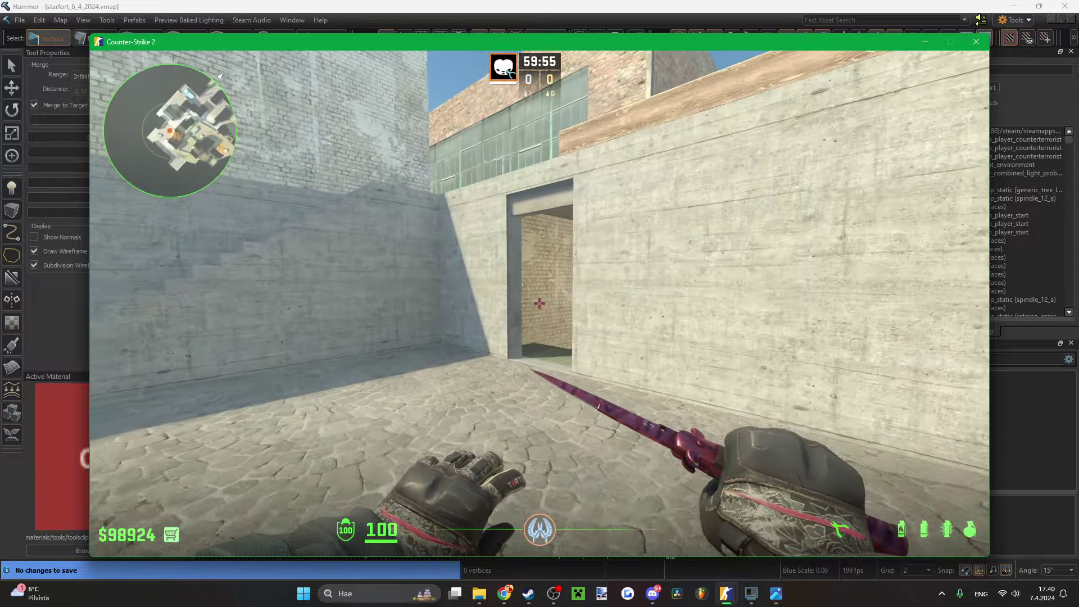
- Go through the concrete wall's doorway into the brick room, then revisit the stone archways near the spawn
key(1)
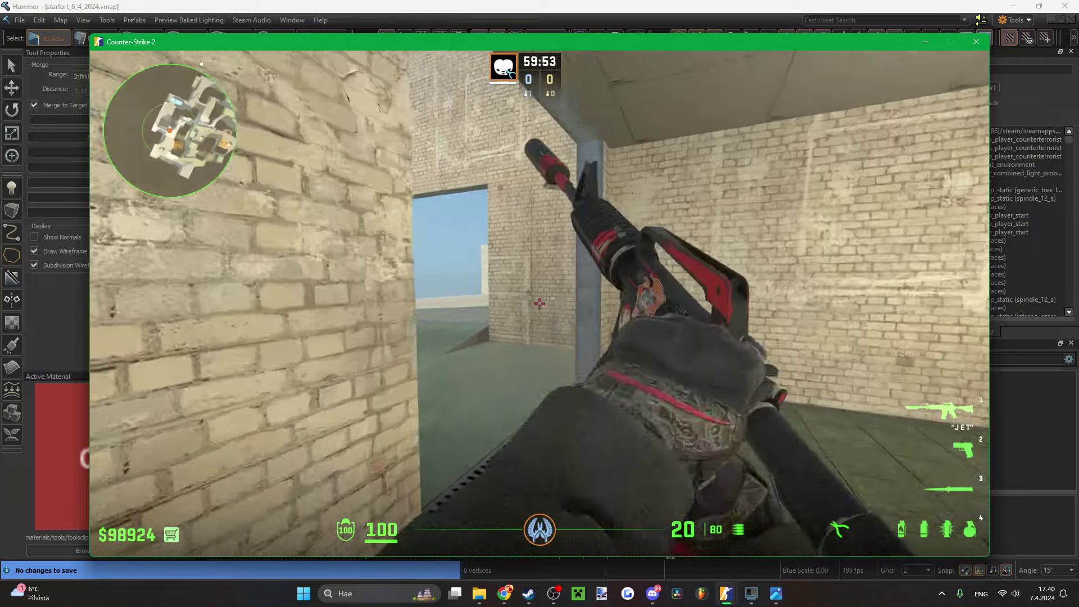
key(w)
key(w)
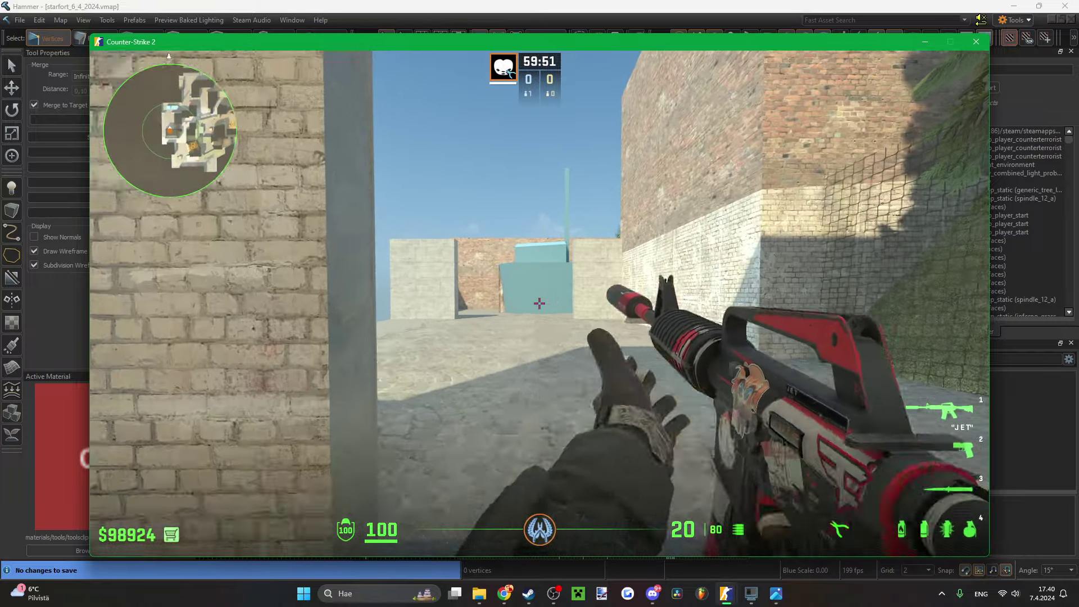
key(3)
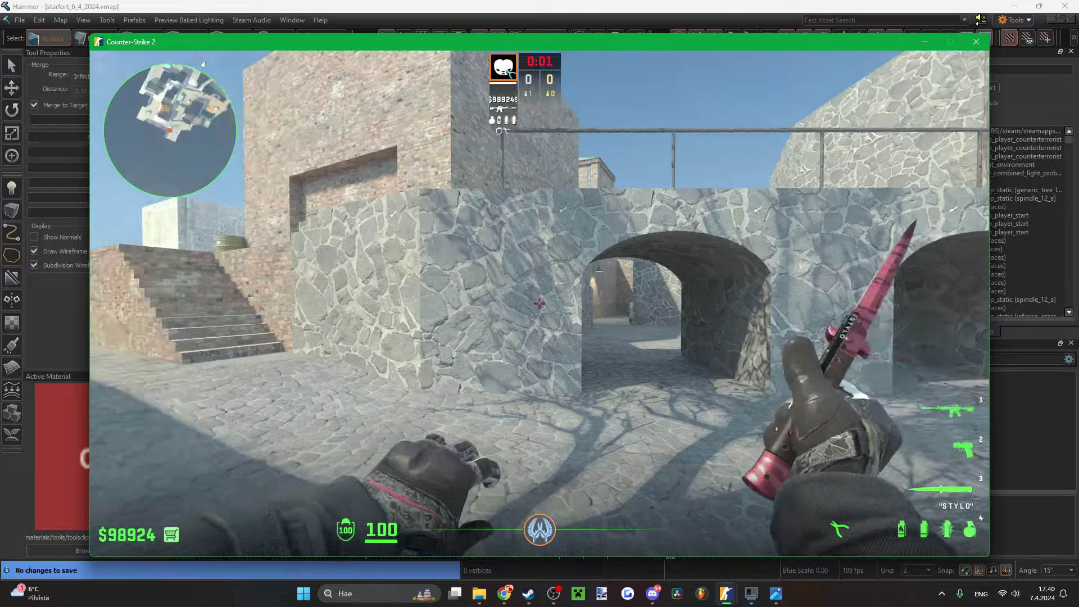
key(w)
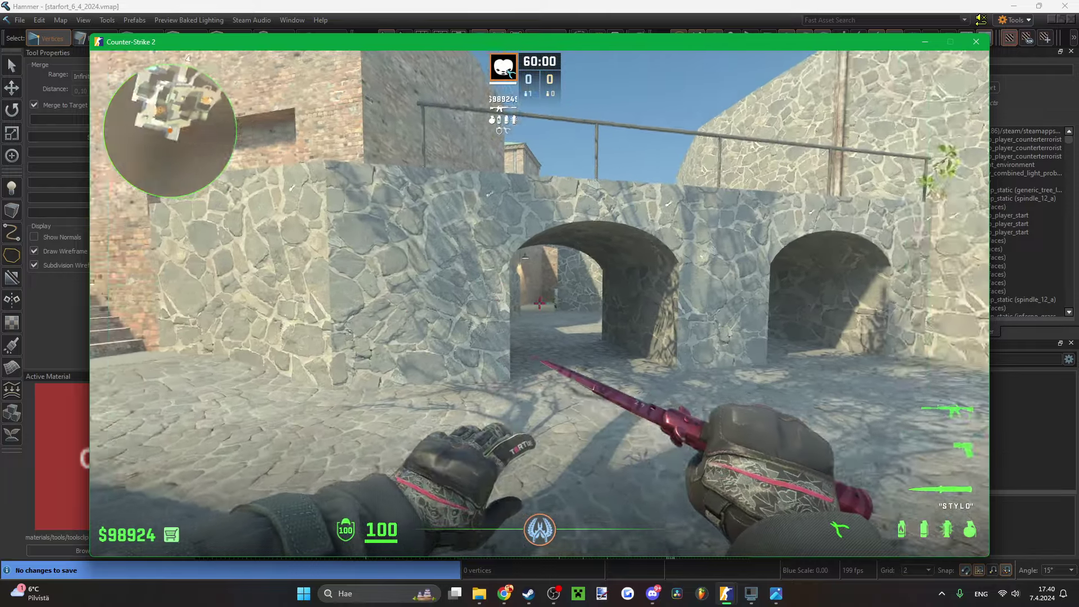
key(w)
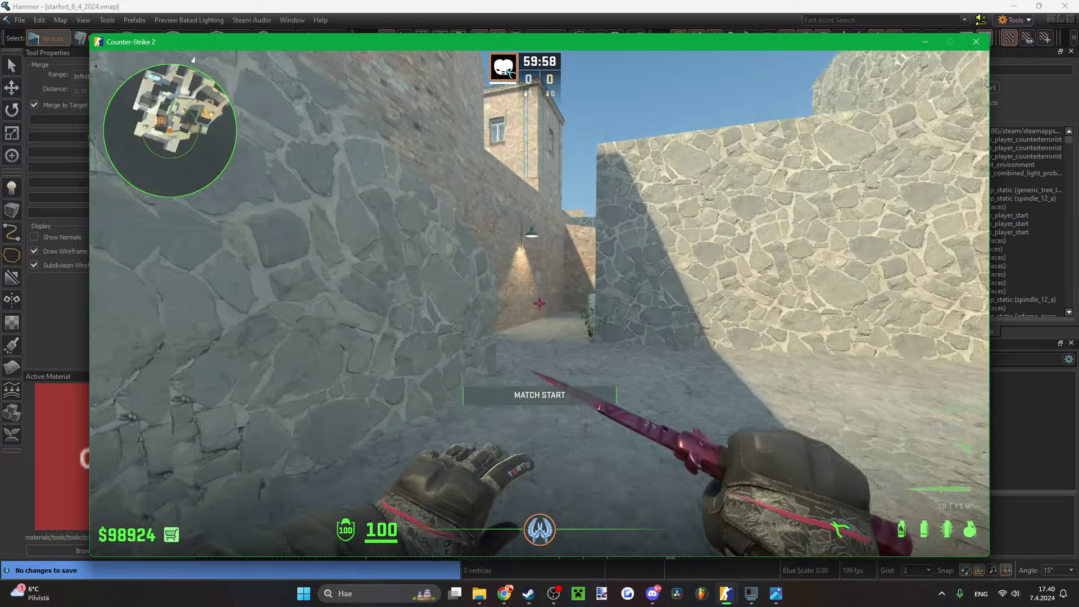
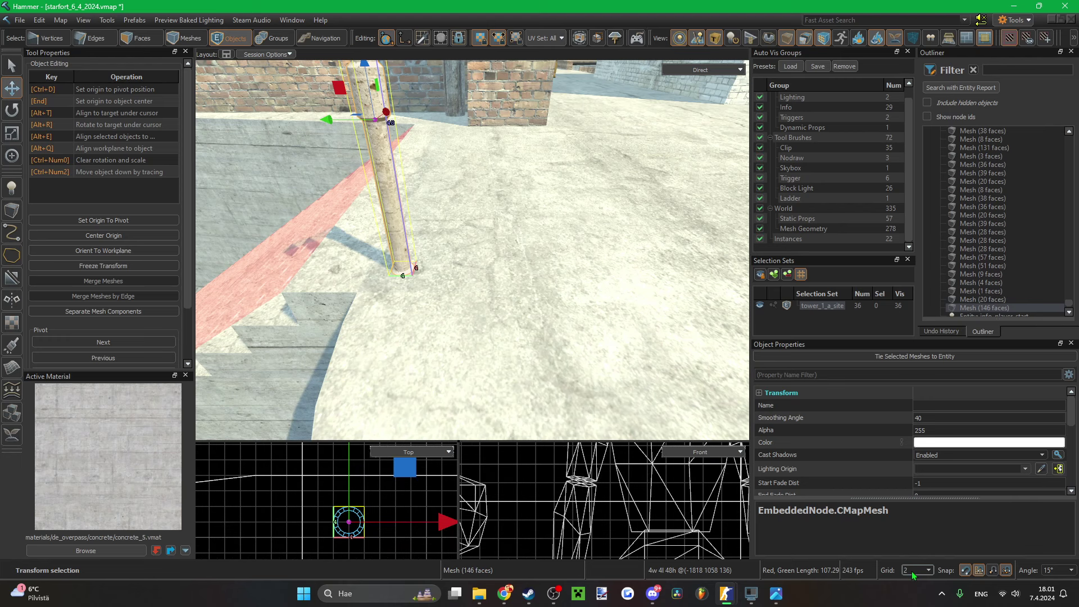
- Nudge the pipe post at the top of the concrete stairs by 2 units on both axes to -1820, 1060
scroll(396, 518, down, 3)
key(Left)
key(Up)
scroll(365, 510, down, 2)
scroll(364, 510, up, 2)
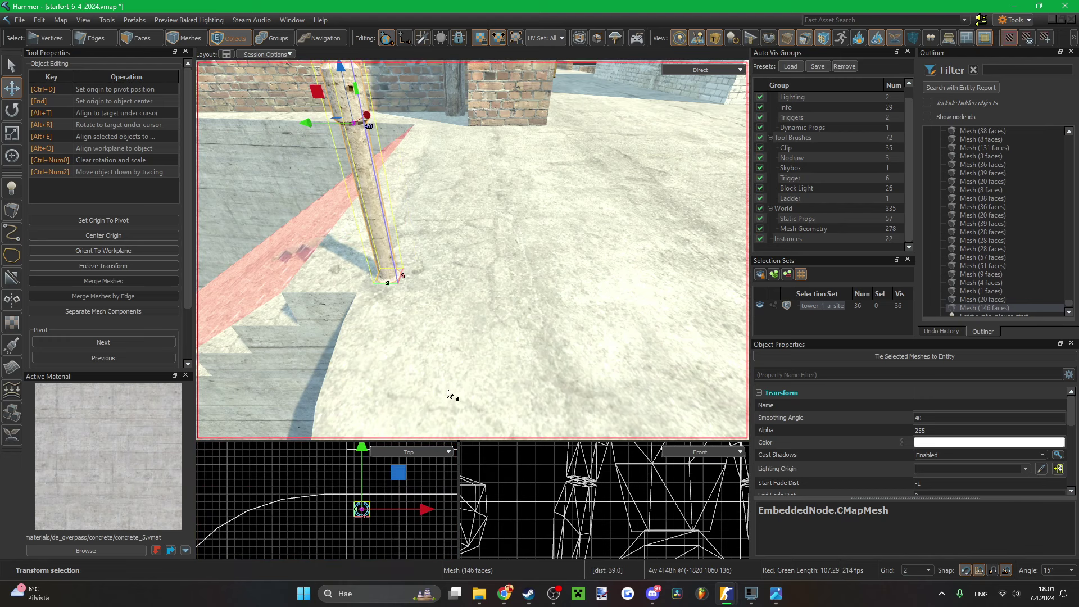
- Duplicate the pipe post 14 units toward the stairs so the copy stands at the stair edge
scroll(352, 511, up, 3)
right_drag(458, 366, 332, 374)
scroll(342, 522, down, 6)
scroll(348, 520, up, 3)
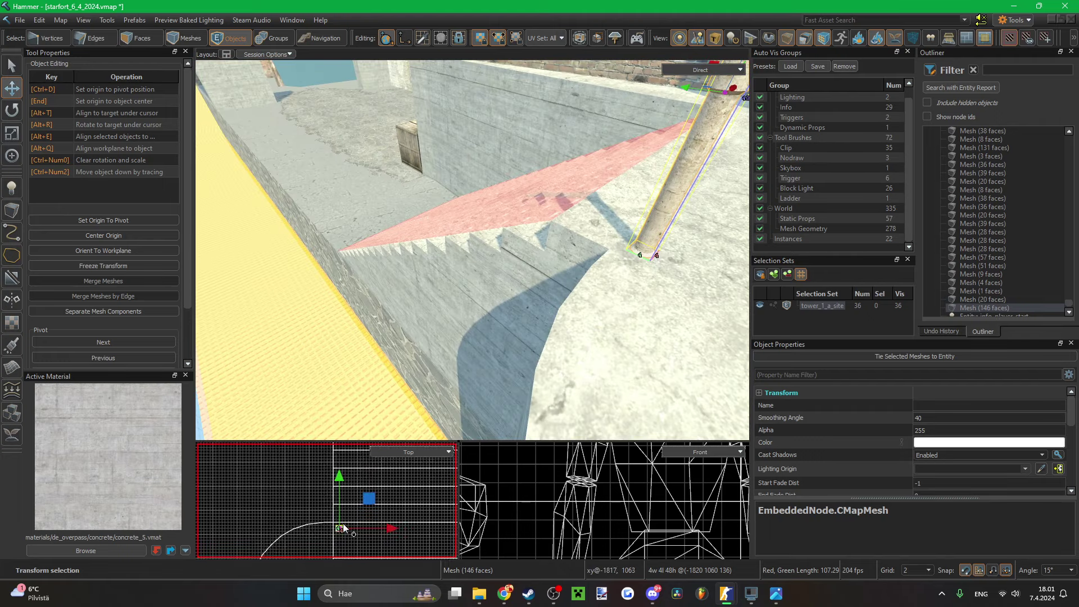
shift+drag(337, 519, 336, 494)
- Hide the red clip mesh covering the concrete stairs
mouse_move(376, 324)
right_down()
mouse_move(431, 260)
mouse_move(472, 251)
right_up()
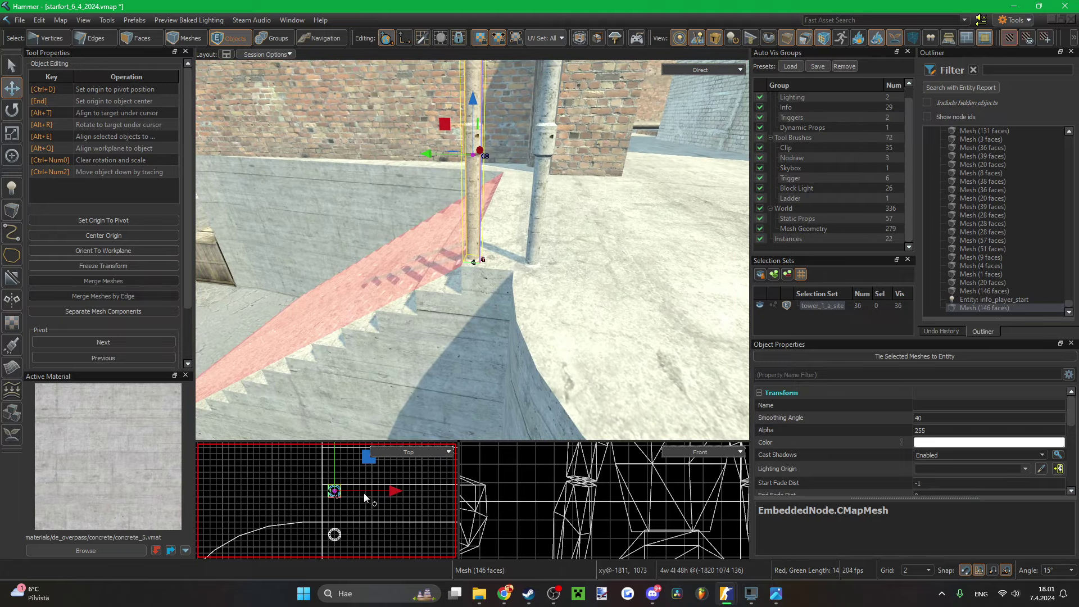
right_drag(393, 360, 472, 250)
scroll(355, 513, down, 8)
right_drag(388, 371, 472, 354)
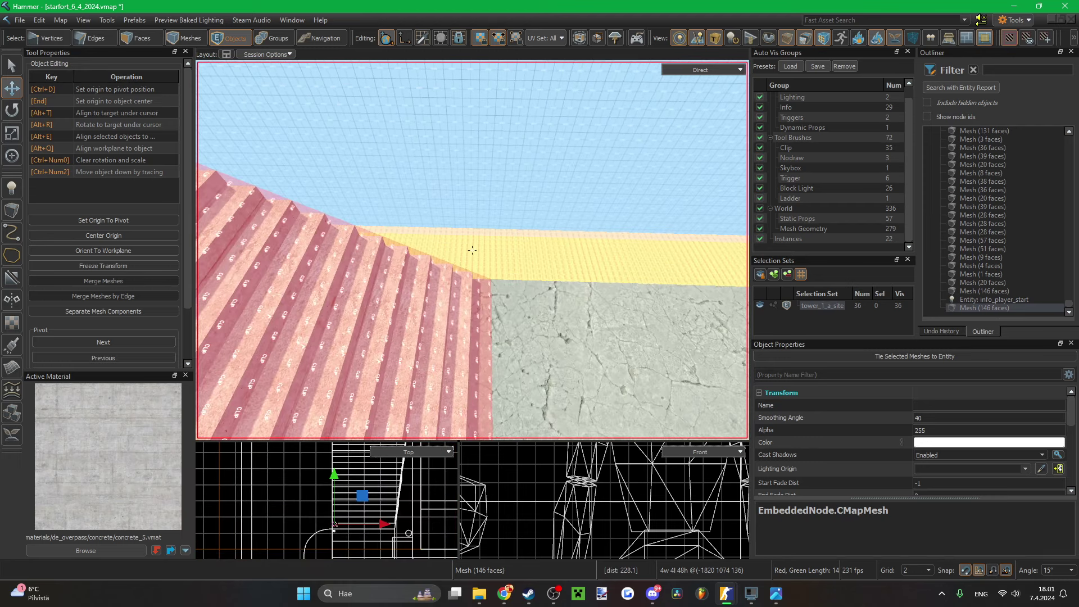
click(416, 317)
key(h)
right_drag(416, 317, 457, 328)
- Duplicate the pipe post at the stair edge to about halfway along the stairs
click(584, 226)
right_drag(584, 226, 573, 238)
shift+drag(507, 241, 413, 239)
key(2)
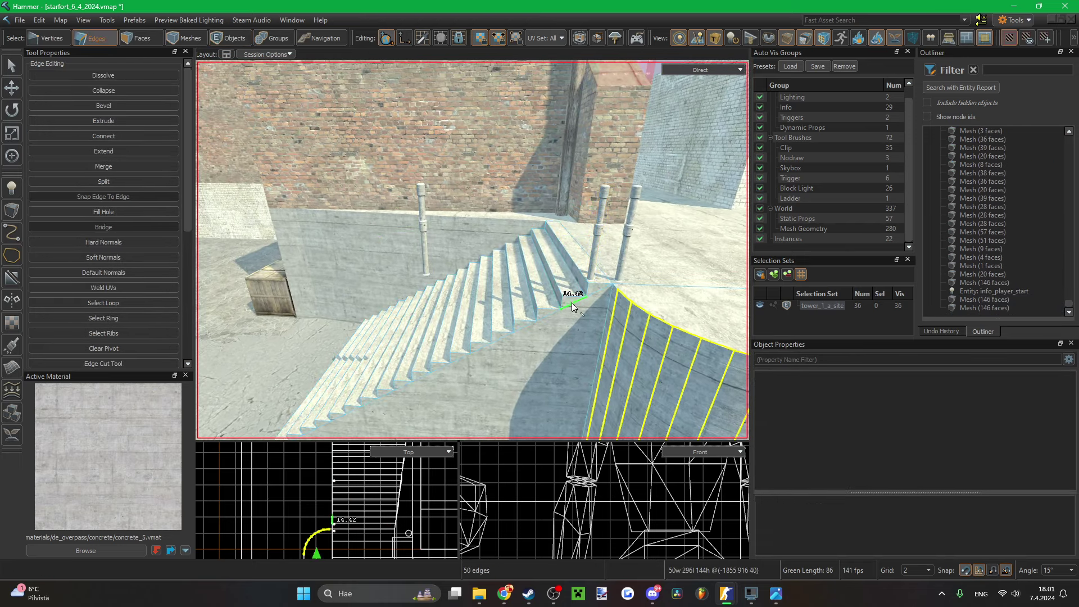
key(3)
mouse_move(578, 287)
right_down()
mouse_move(485, 309)
mouse_move(472, 251)
right_up()
key(5)
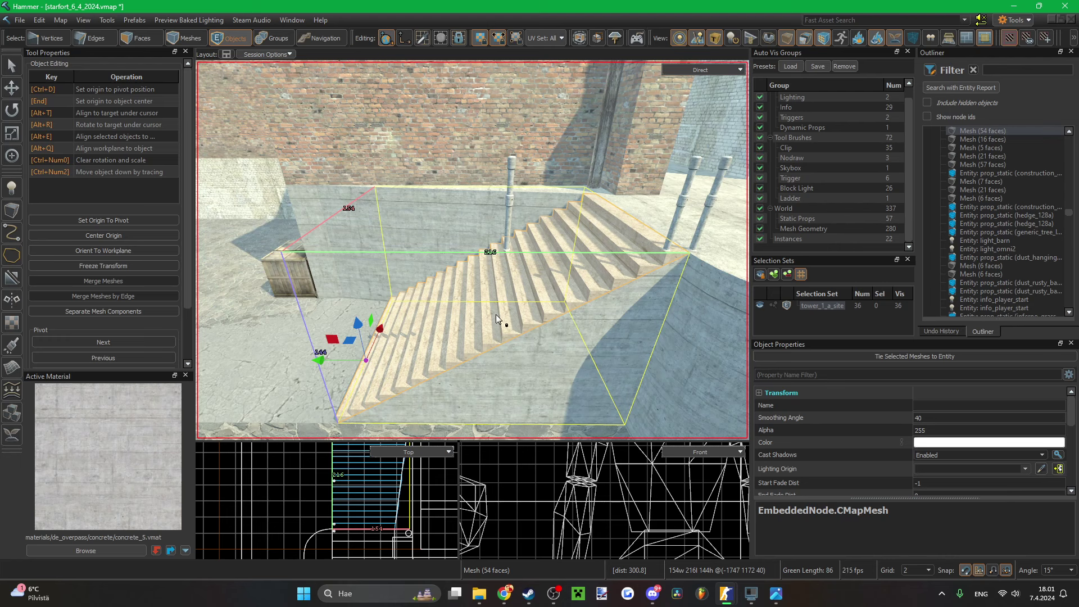
key(3)
double_click(493, 340)
key(c)
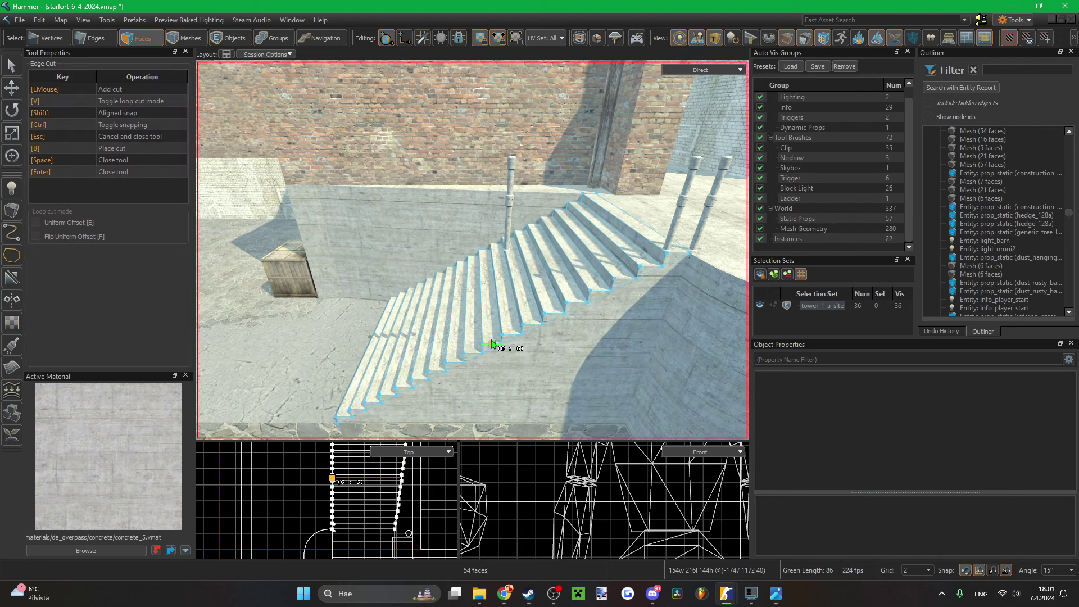
key(Escape)
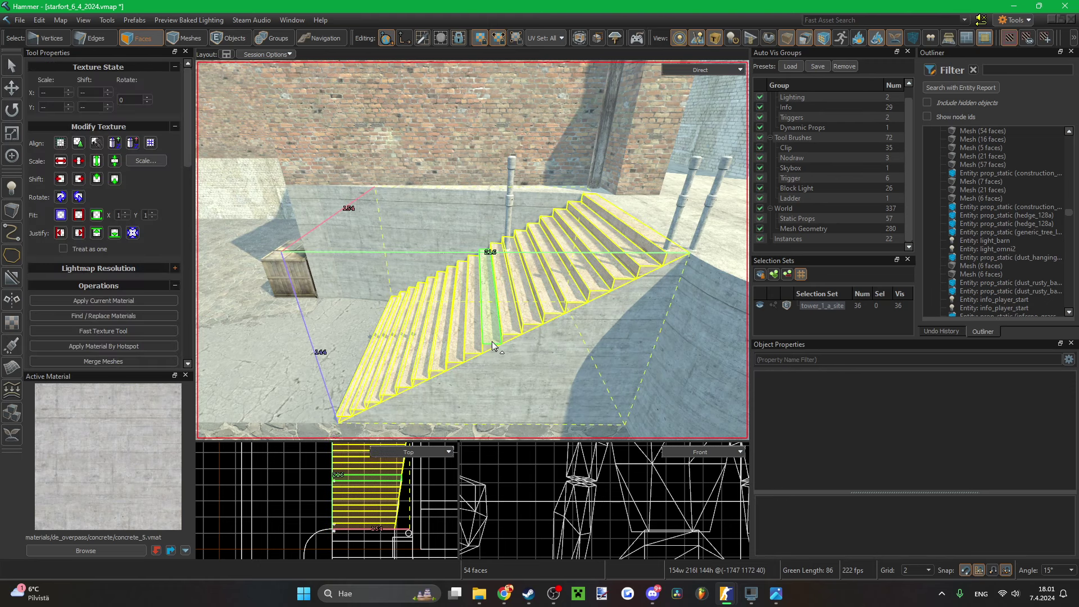
- Select the copied post midway along the stairs and nudge it 2 units further down the run to Y 1170
right_drag(492, 342, 472, 250)
scroll(344, 494, up, 8)
middle_drag(346, 485, 340, 470)
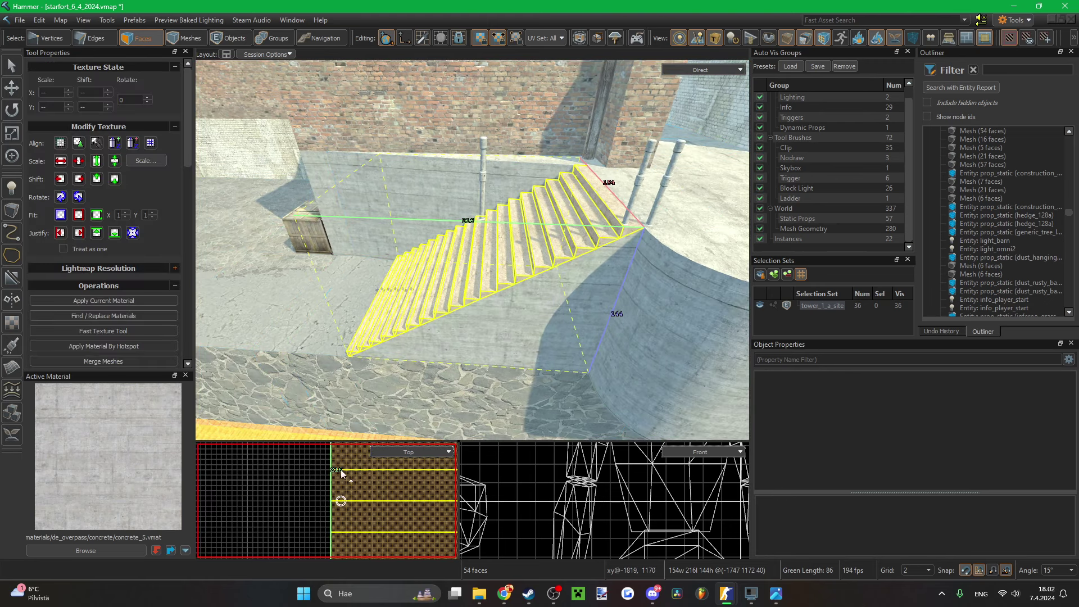
scroll(342, 474, up, 2)
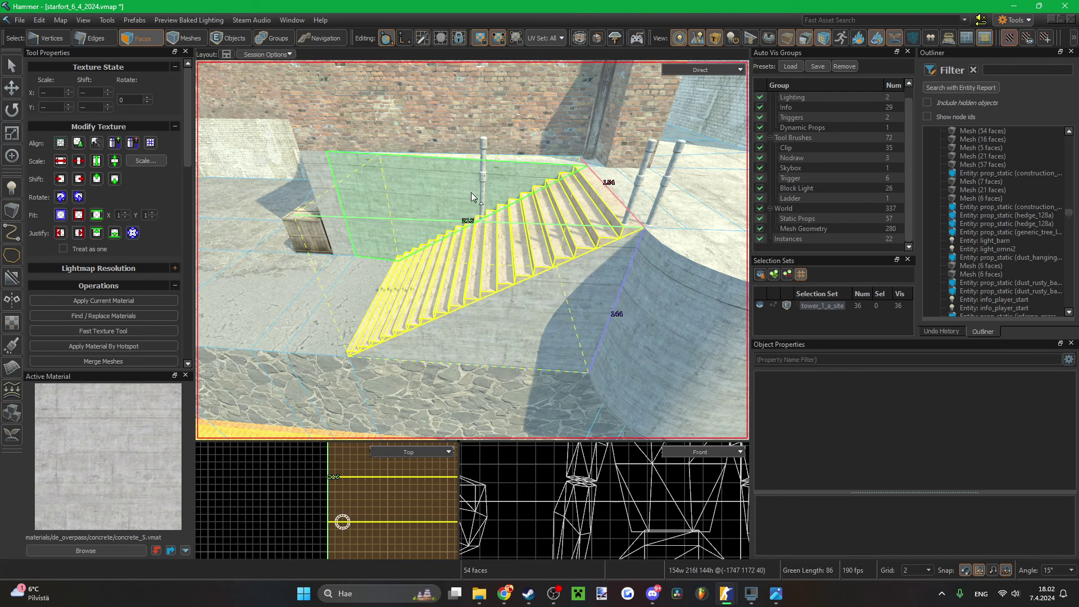
key(5)
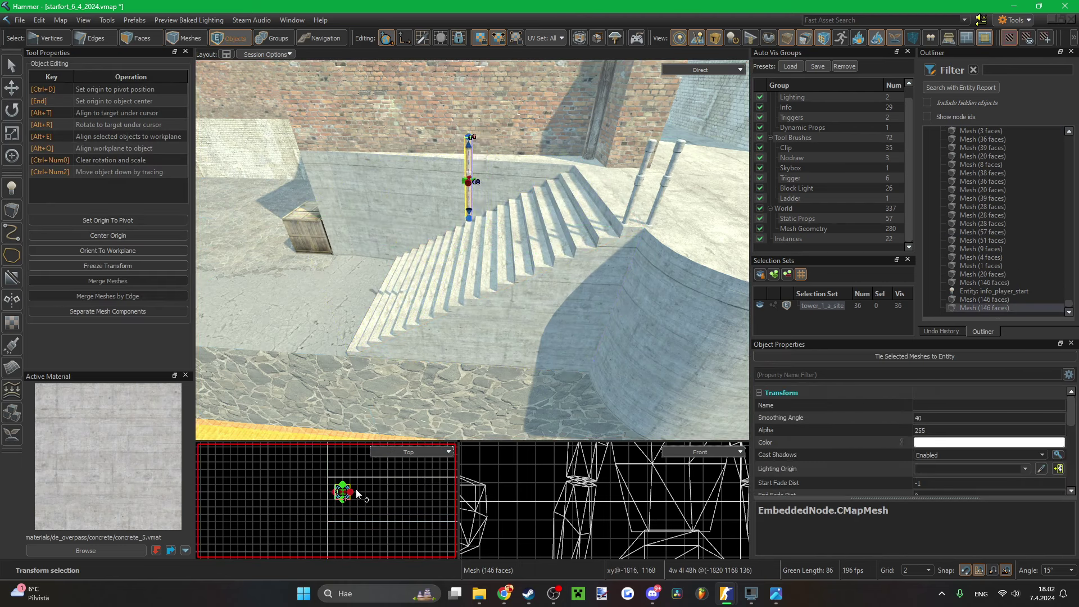
scroll(344, 477, down, 10)
scroll(335, 514, up, 8)
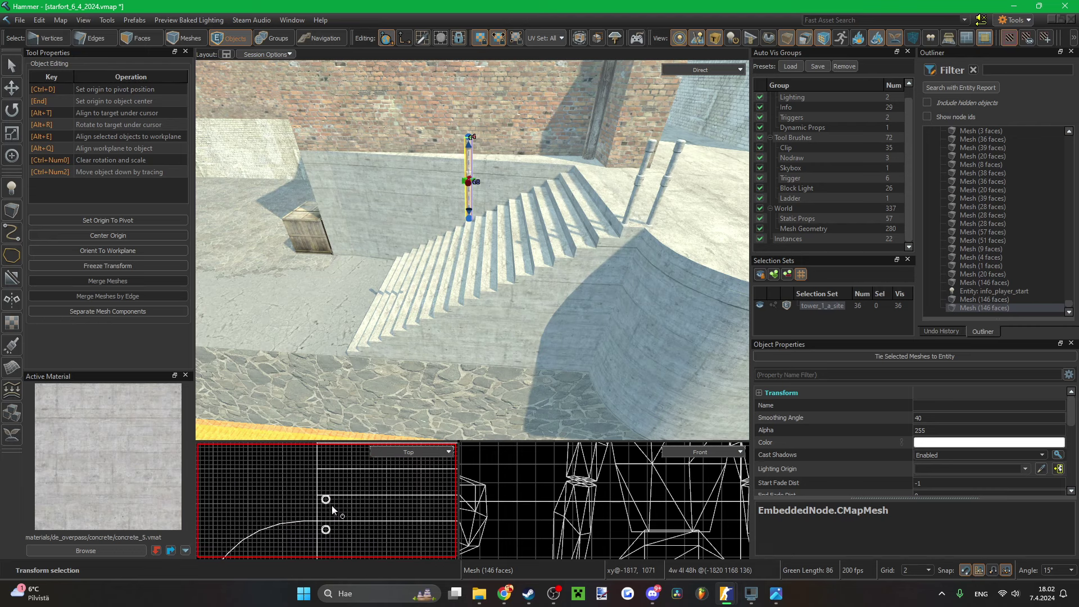
scroll(332, 507, down, 6)
scroll(328, 462, up, 2)
middle_drag(328, 456, 330, 480)
scroll(331, 482, up, 8)
key(Up)
- Lower the middle post by 64 units so its base stands on the stair step below it
scroll(602, 474, down, 14)
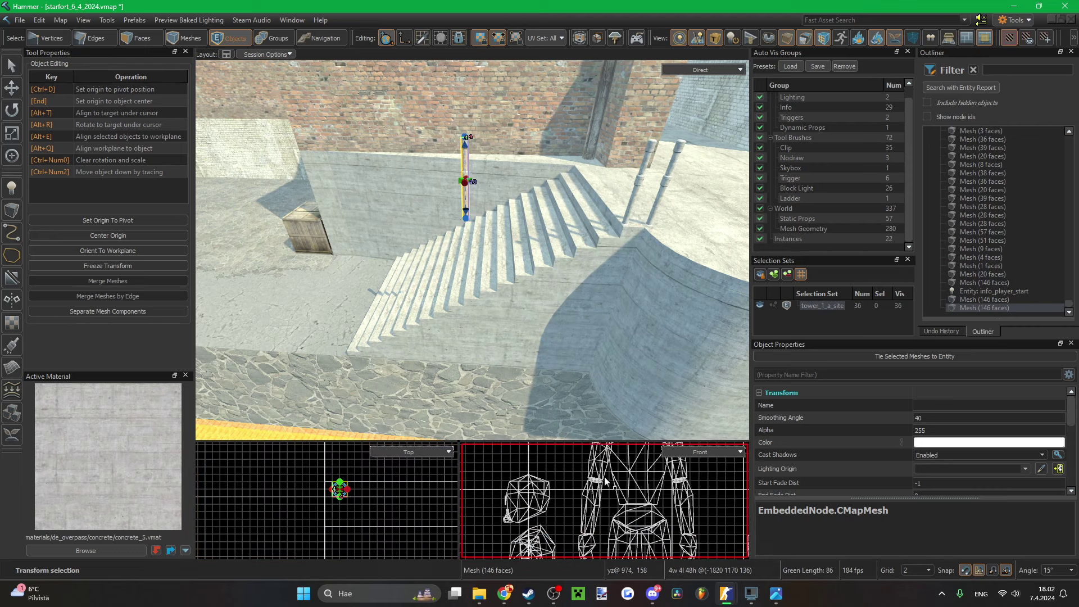
scroll(602, 475, down, 3)
scroll(574, 484, up, 10)
key(Down)
key(Down)
key(Down)
key(Down)
key(Down)
key(Down)
key(Down)
key(Down)
key(Down)
key(Down)
key(Down)
key(Down)
key(Down)
key(Down)
key(Down)
key(Down)
key(Down)
key(Down)
key(Down)
key(Down)
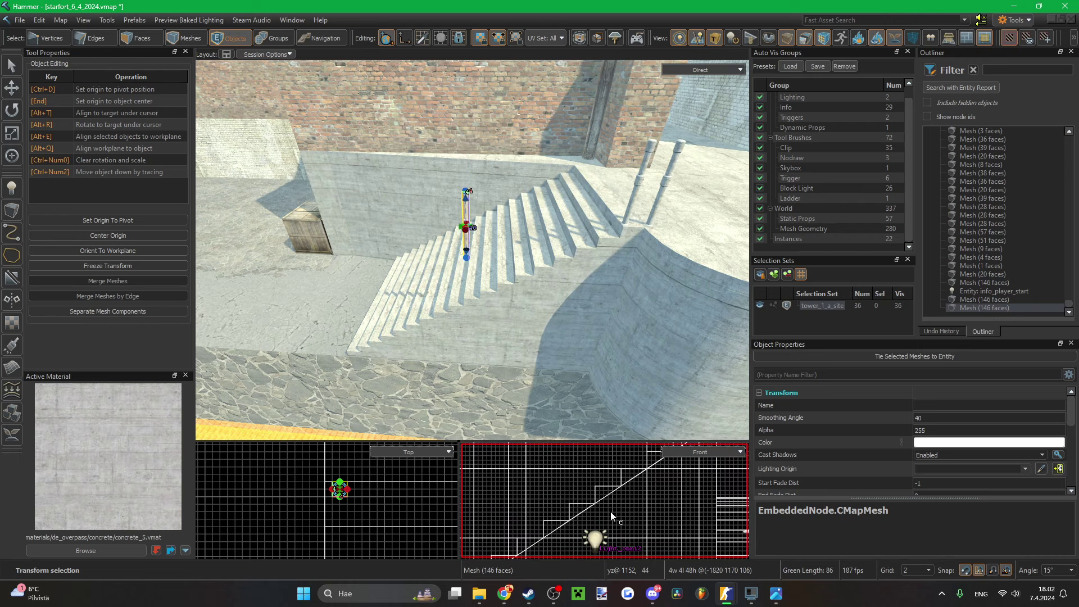
scroll(580, 505, up, 4)
key(Down)
right_drag(601, 251, 584, 281)
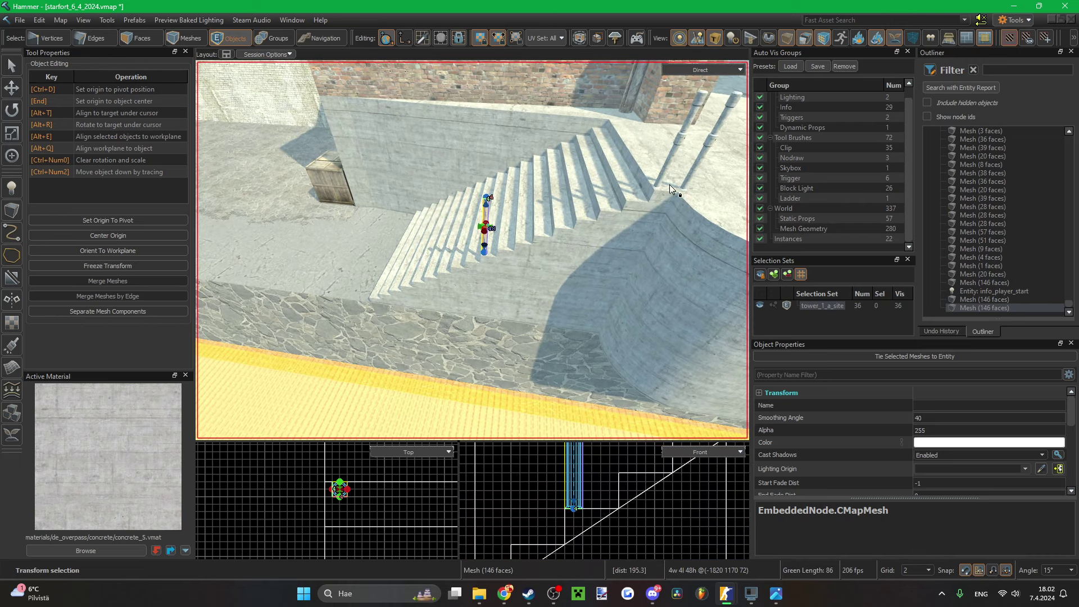
- Duplicate the middle post together with the post at the stair top, placing the copies 2 grid nudges back along the lower stairs
ctrl+click(662, 181)
key(w)
scroll(367, 481, down, 3)
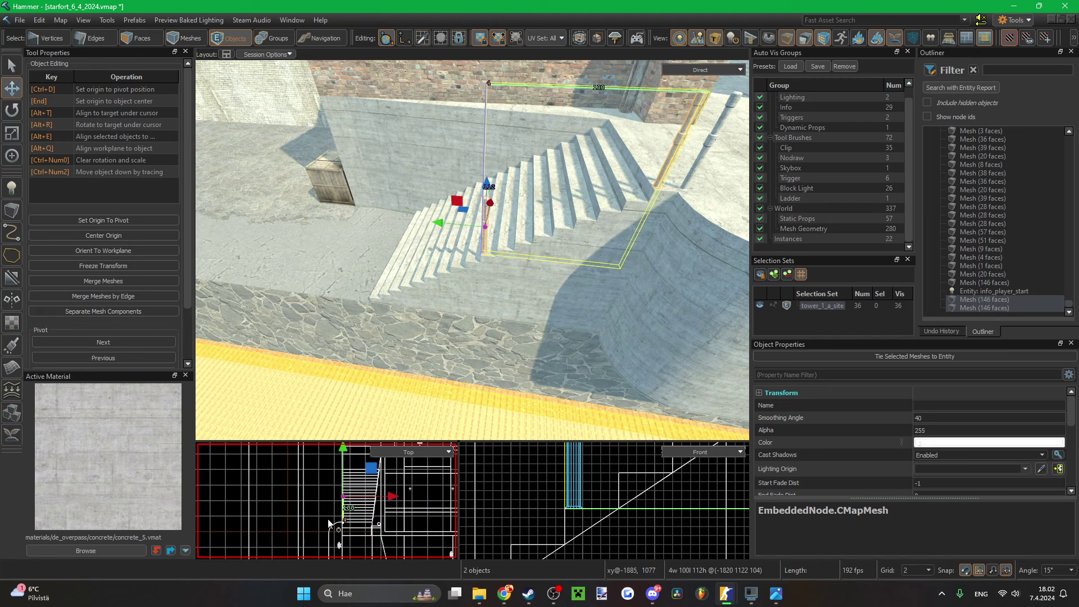
shift+drag(339, 535, 338, 451)
scroll(348, 509, up, 8)
key(Down)
key(Down)
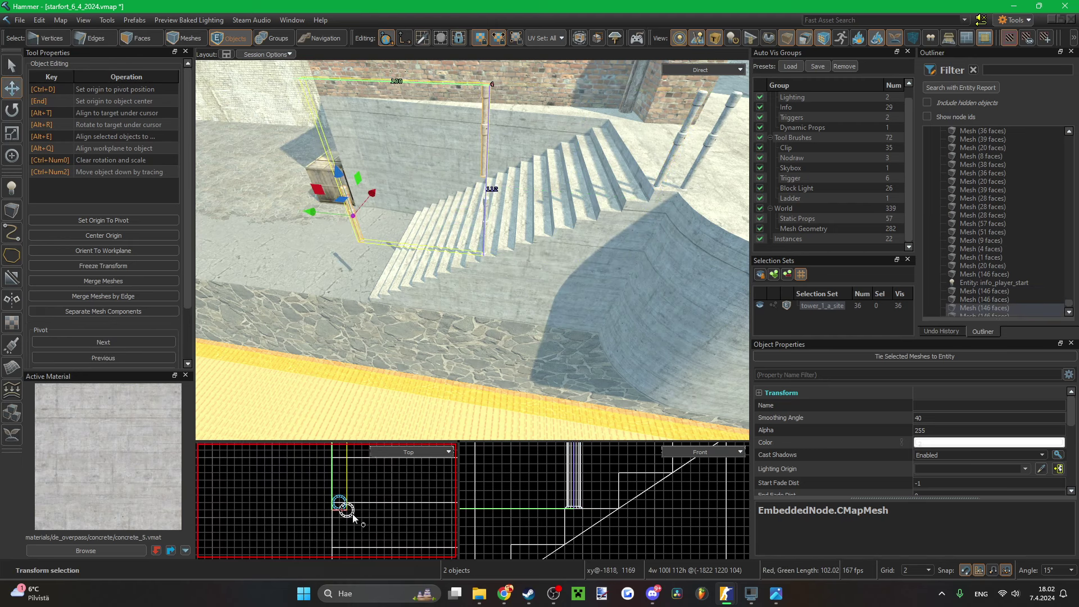
- Lower the copied pair of posts to height 40 so the farther one meets the bottom of the stairs
scroll(601, 523, down, 7)
key(Down)
key(Down)
key(Down)
key(Down)
key(Down)
key(Down)
key(Down)
key(Down)
key(Down)
key(Down)
key(Down)
key(Down)
key(Down)
key(Down)
key(Down)
key(Down)
key(Down)
key(Down)
key(Down)
scroll(596, 513, up, 4)
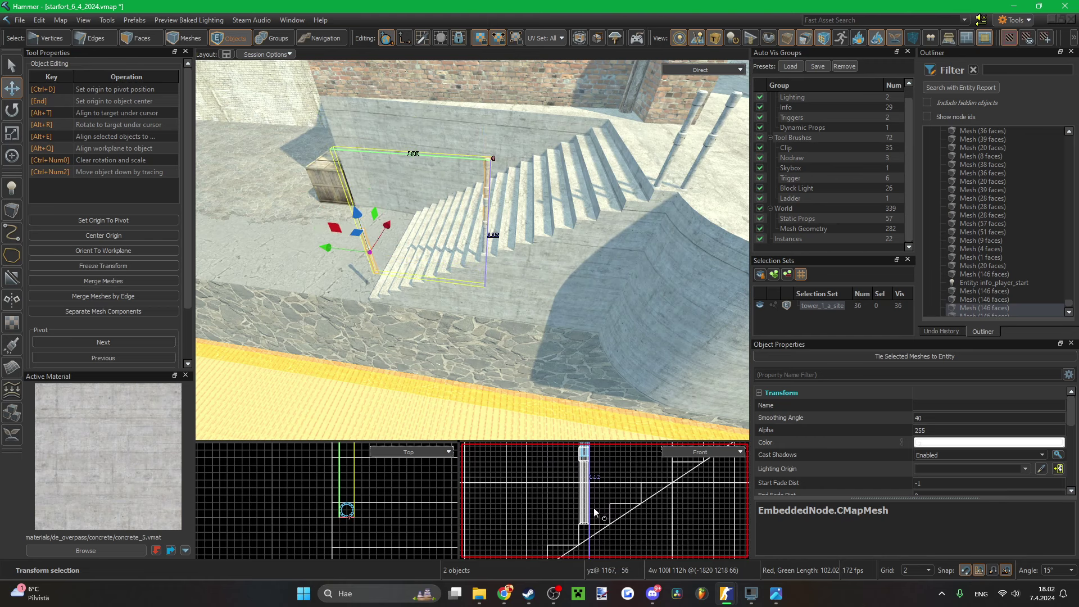
key(Down)
key(Down)
key(Down)
key(Down)
key(Down)
key(Down)
key(Down)
key(Down)
key(Down)
scroll(595, 527, up, 2)
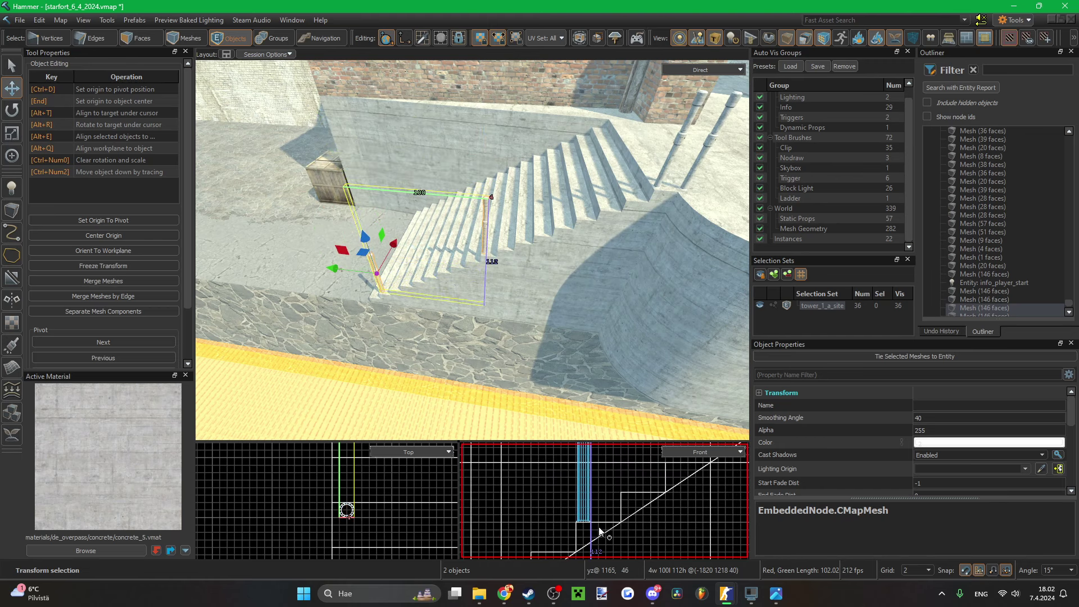
- Delete the duplicate post that overlaps the middle post on the stairs
key(z)
key(w)
key(z)
click(478, 295)
click(471, 276)
key(Delete)
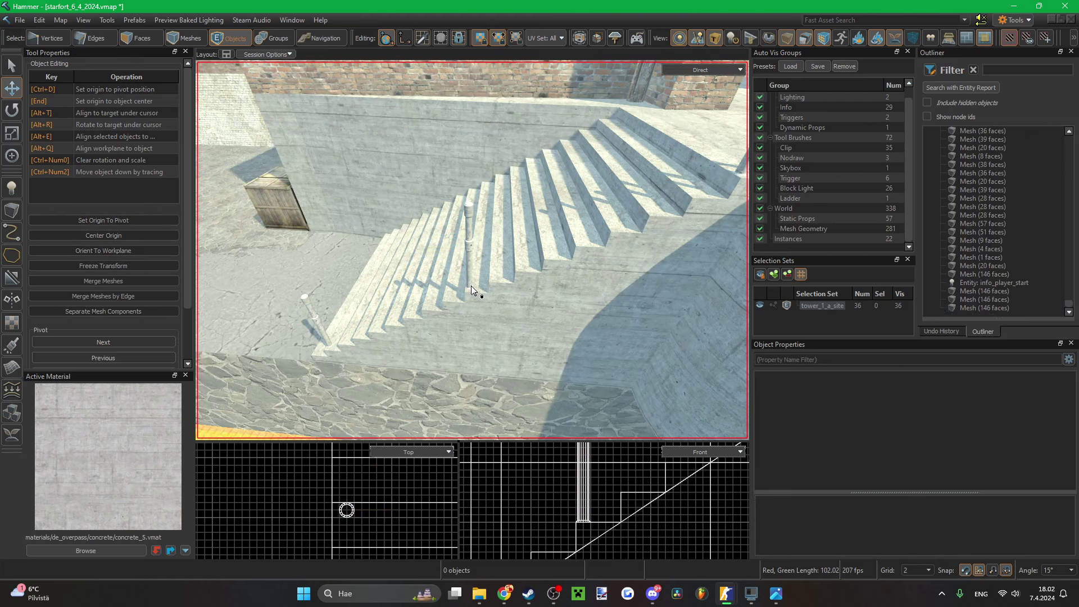
- Select the bottom and middle posts together and move them 12 units further down the stairs and 8 units lower
key(z)
key(w)
key(a)
key(s)
key(z)
click(492, 313)
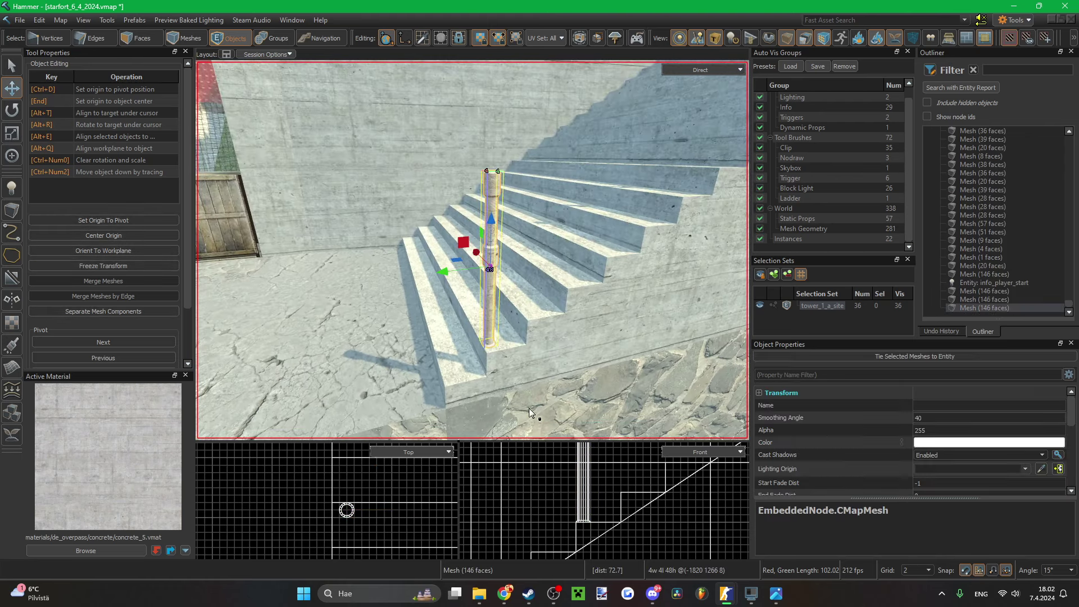
scroll(572, 491, down, 8)
scroll(536, 533, down, 5)
scroll(540, 541, up, 10)
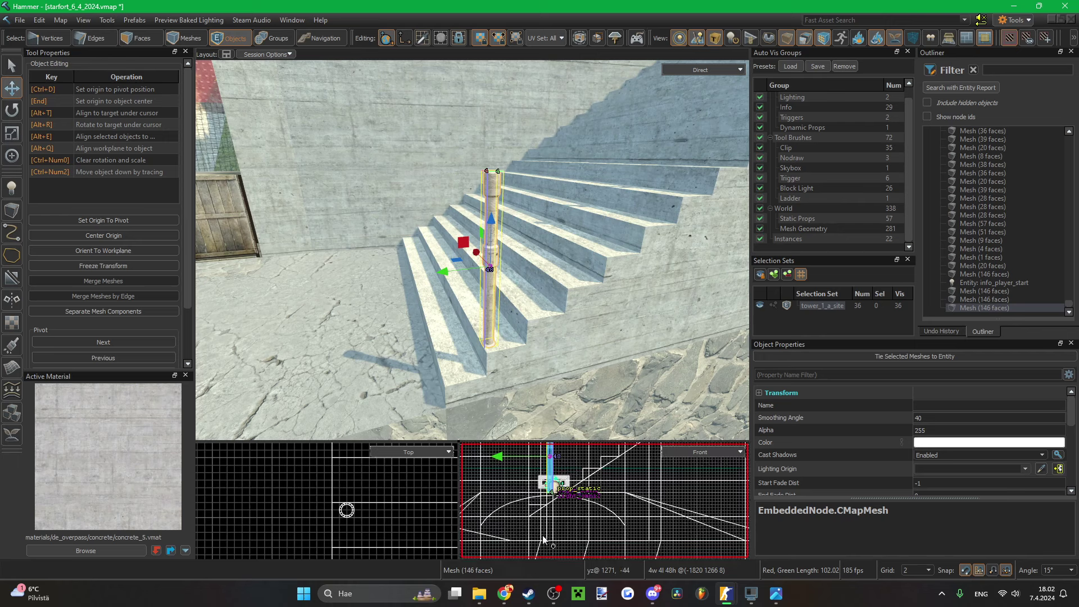
key(z)
right_drag(472, 251, 472, 250)
ctrl+click(494, 258)
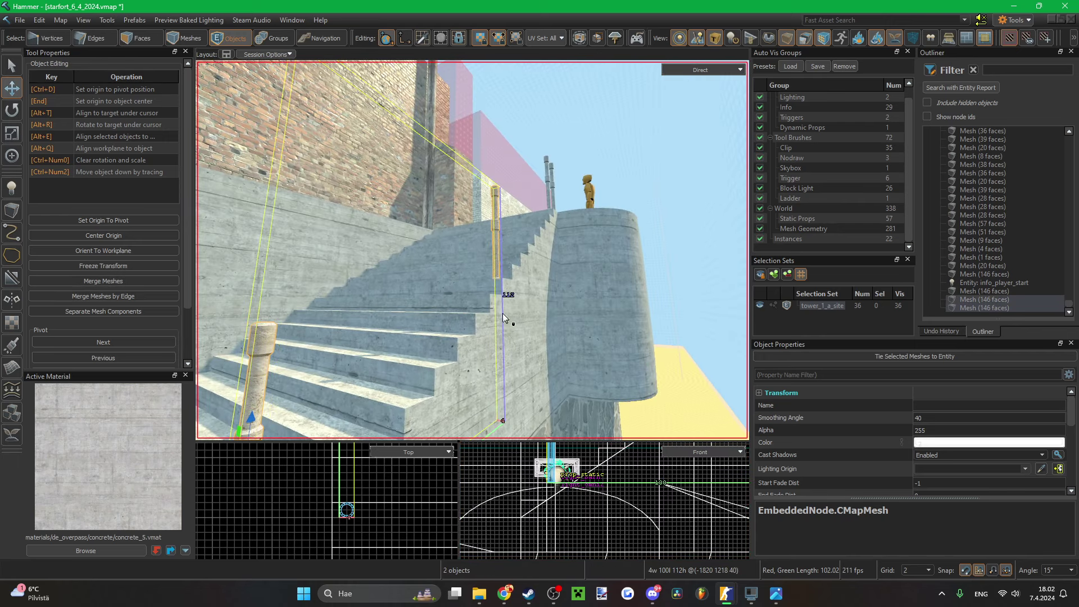
scroll(528, 504, up, 2)
drag(552, 495, 589, 518)
scroll(589, 518, down, 2)
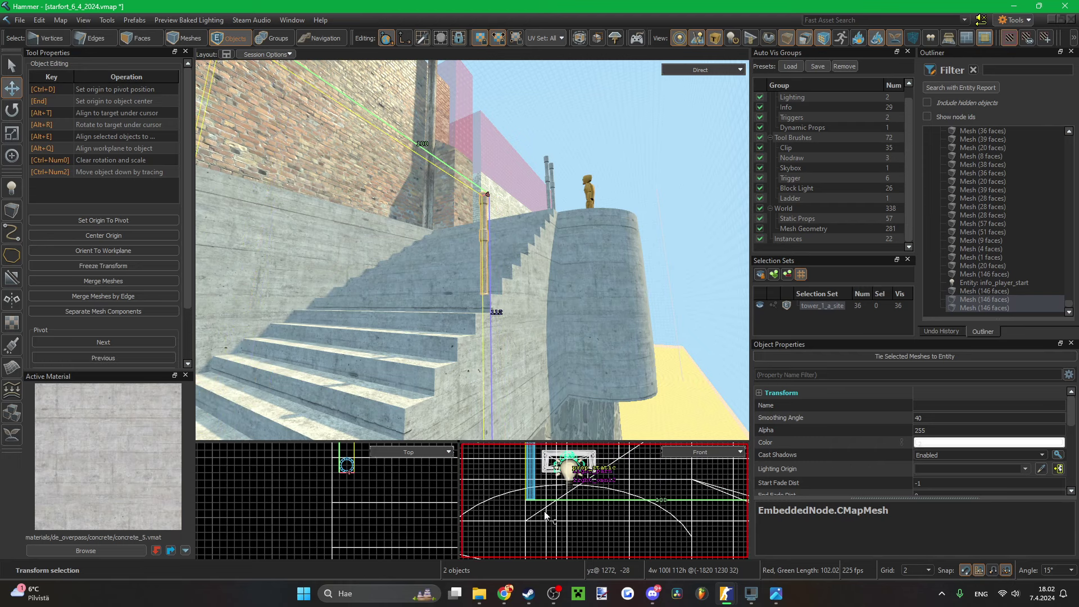
- Select only the bottom post, shift it 12 units further down the stairs, and save the map
right_drag(467, 398, 467, 399)
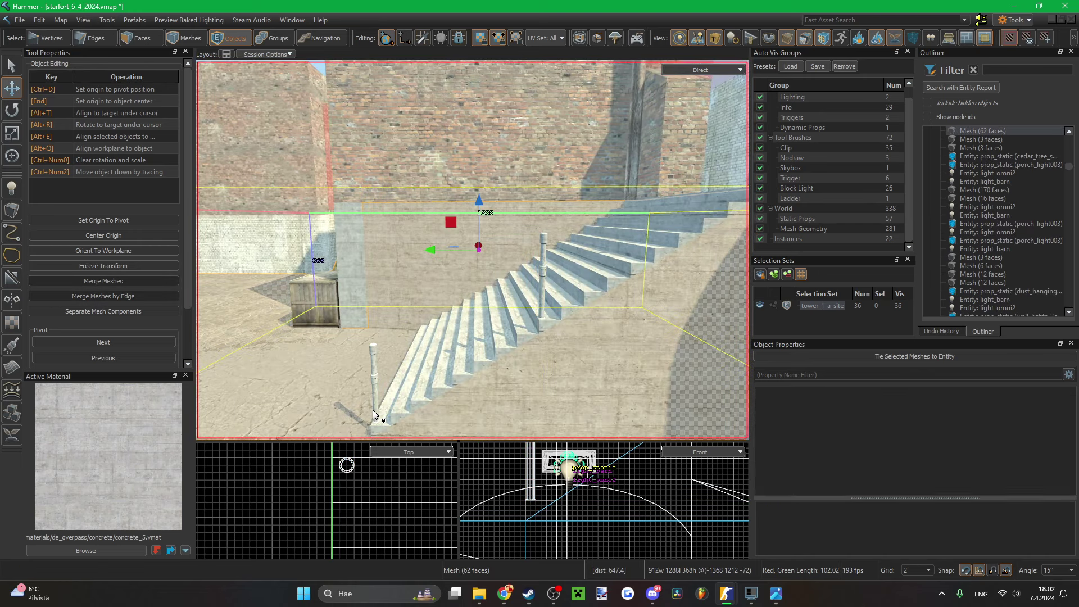
click(574, 510)
scroll(596, 509, up, 2)
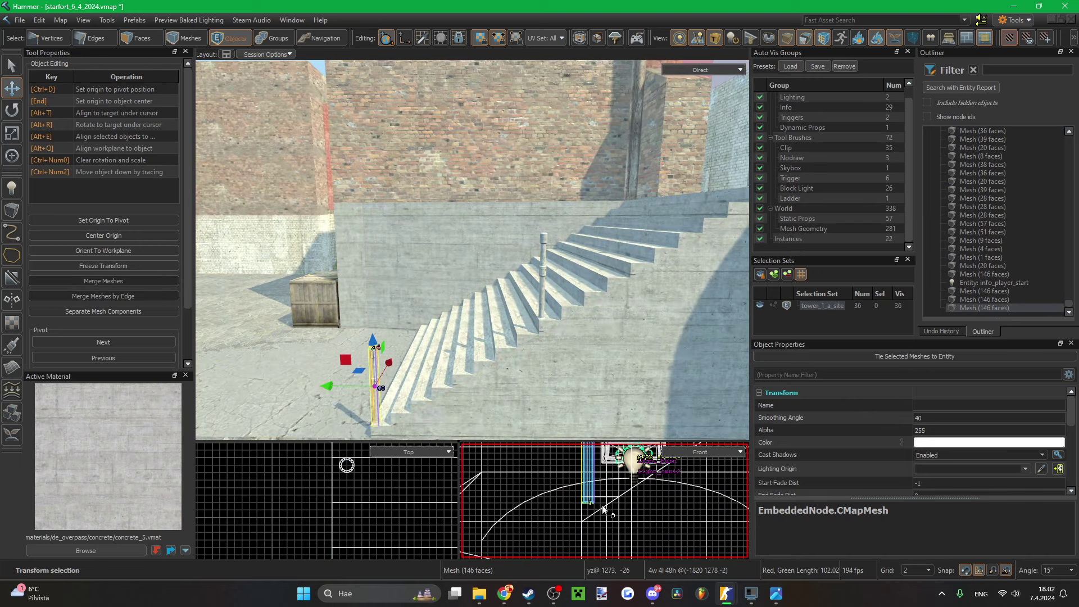
key(Left)
key(Left)
key(Left)
key(Left)
key(Left)
key(Left)
right_drag(472, 250, 472, 250)
key(ctrl+s)
- Select the faces of the platform's curved corner beside the stair top and move them 12 units toward the stairs
right_drag(481, 326, 480, 326)
click(470, 281)
right_drag(473, 281, 472, 281)
click(502, 332)
right_drag(502, 333, 531, 303)
key(3)
key(2)
click(592, 326)
key(3)
drag(579, 327, 533, 335)
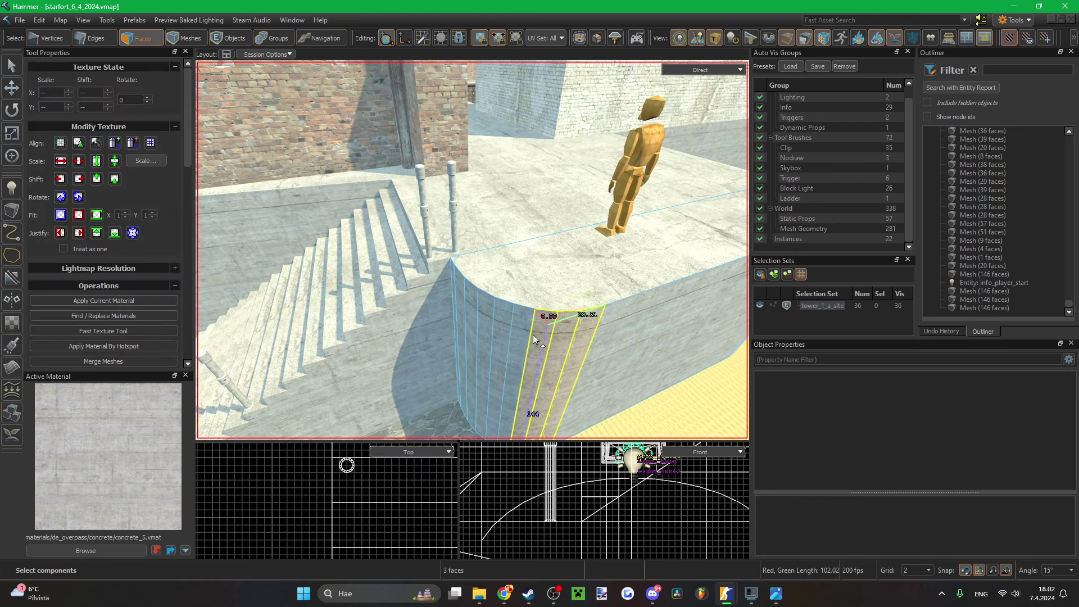
key(t)
scroll(363, 463, down, 6)
scroll(357, 551, up, 6)
key(Up)
scroll(352, 529, down, 6)
scroll(344, 542, up, 4)
key(Up)
key(Up)
key(Up)
key(Up)
key(Up)
right_drag(527, 352, 527, 351)
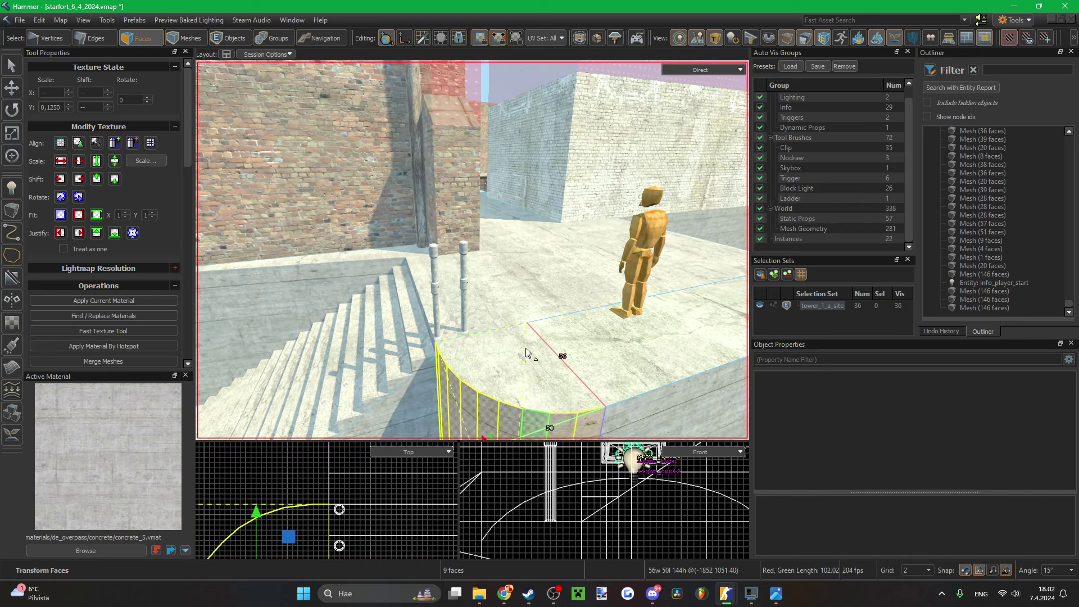
- Delete the extra post standing next to the stair-top post on the landing
key(5)
click(466, 289)
right_drag(467, 291, 467, 291)
key(Delete)
right_drag(566, 349, 566, 349)
right_drag(472, 249, 518, 306)
click(481, 306)
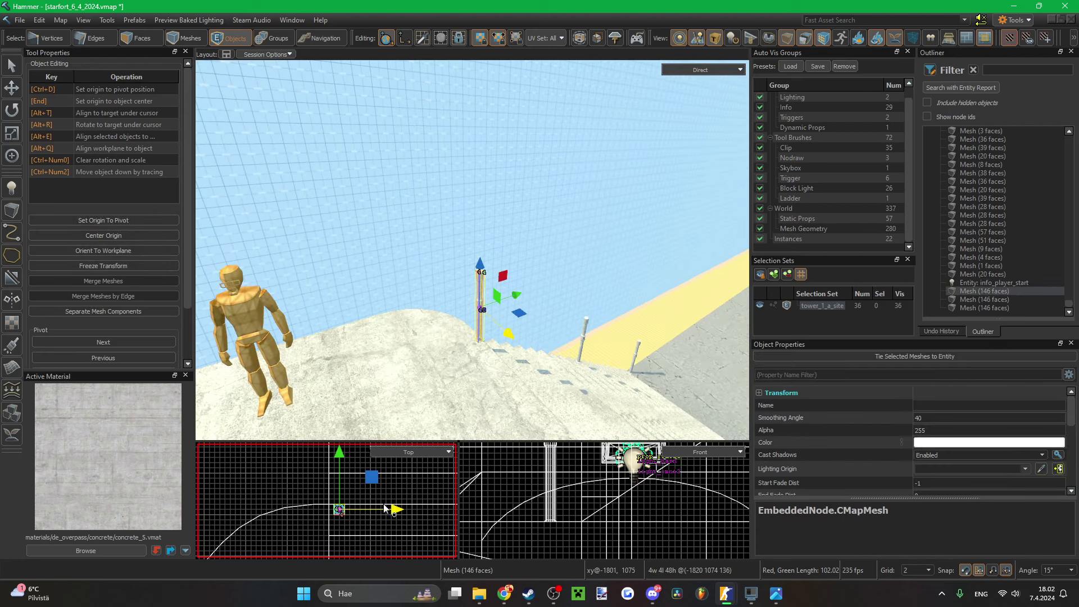
shift+drag(392, 466, 367, 487)
scroll(339, 512, up, 6)
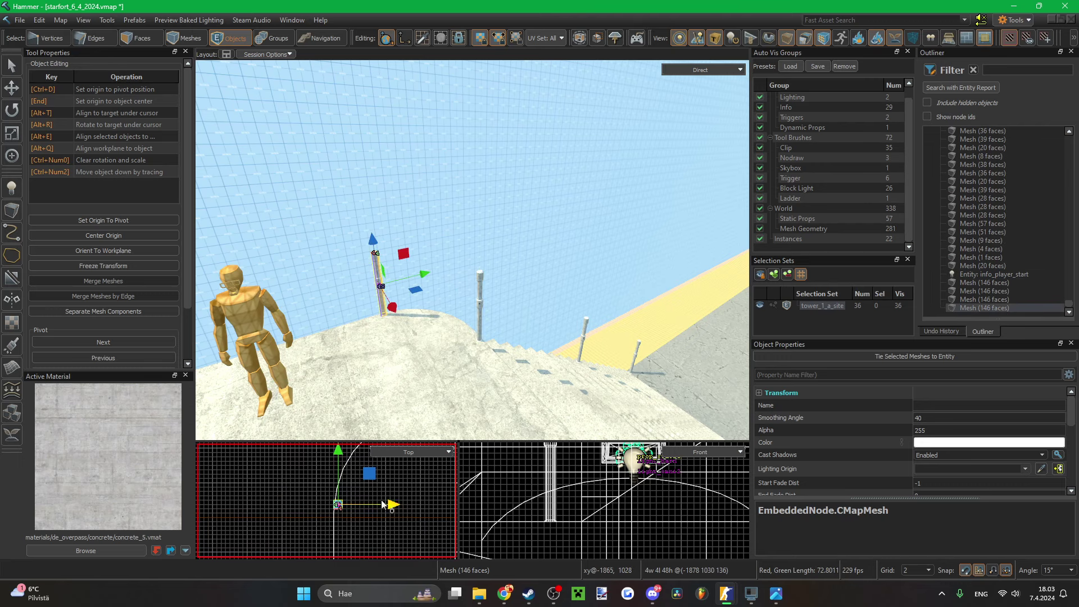
key(Delete)
- Select the stair-top post, search the materials for metal, and make bare_metal_trim_blend_2 the active material
right_drag(409, 313, 409, 314)
click(409, 317)
right_drag(470, 333, 526, 324)
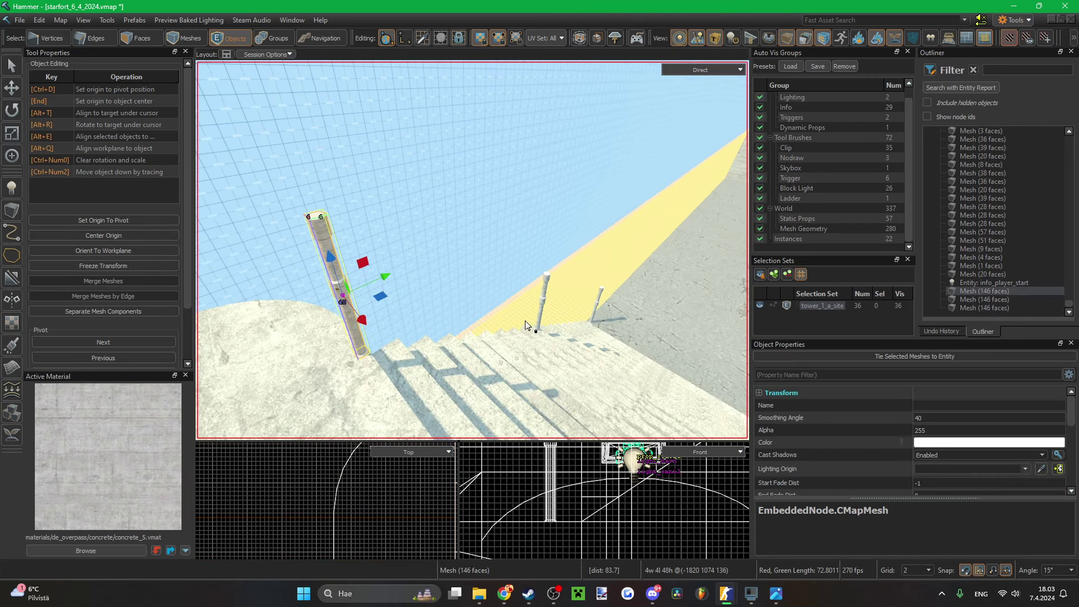
scroll(308, 510, down, 8)
scroll(347, 509, up, 3)
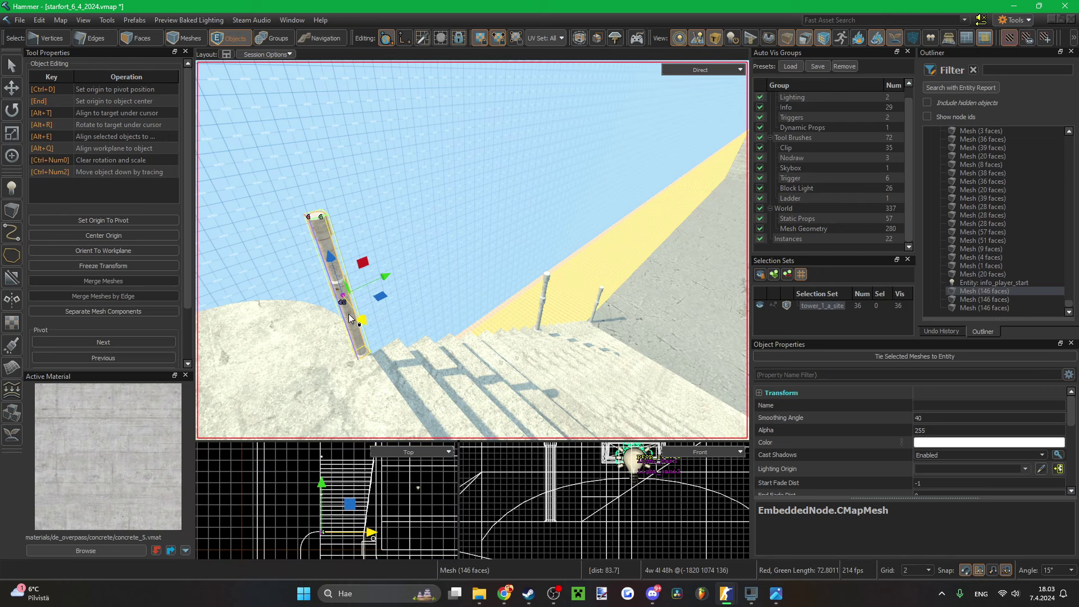
key(w)
right_drag(410, 391, 410, 391)
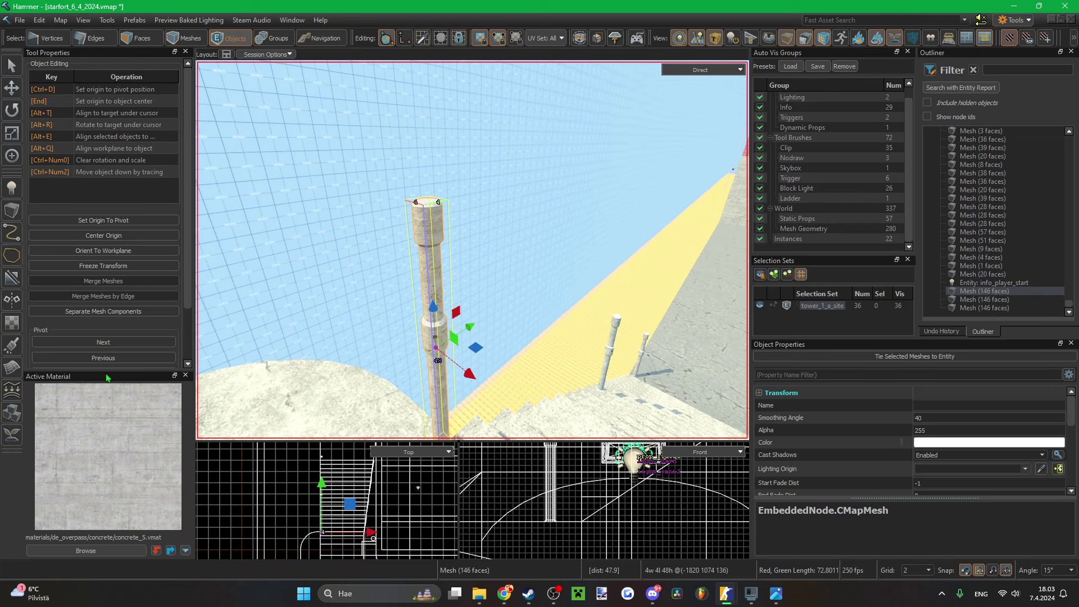
click(113, 550)
text(metral)
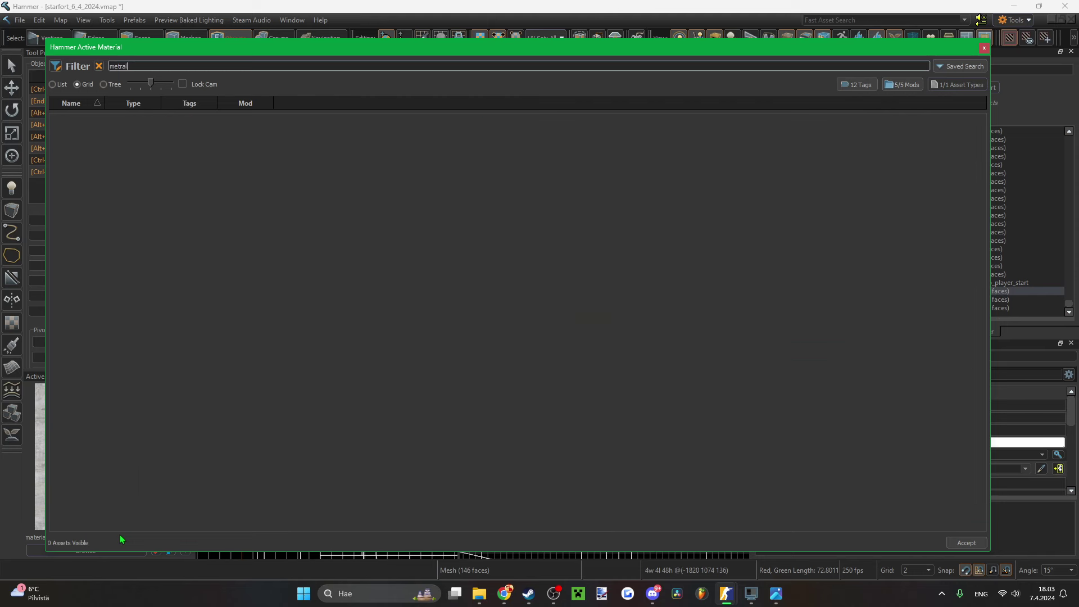
key(BackSpace)
key(BackSpace)
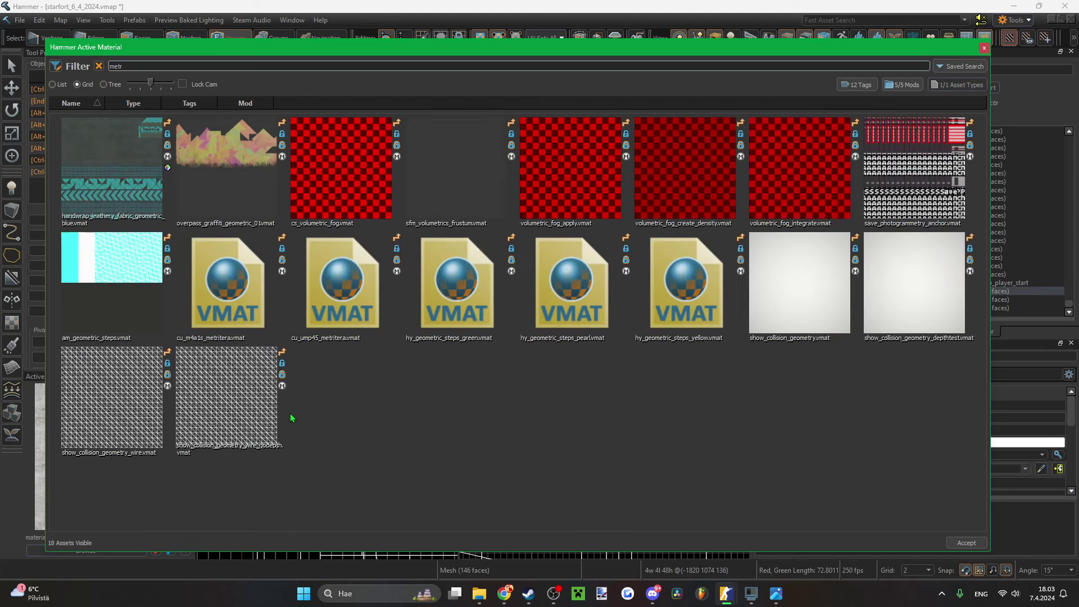
text(al)
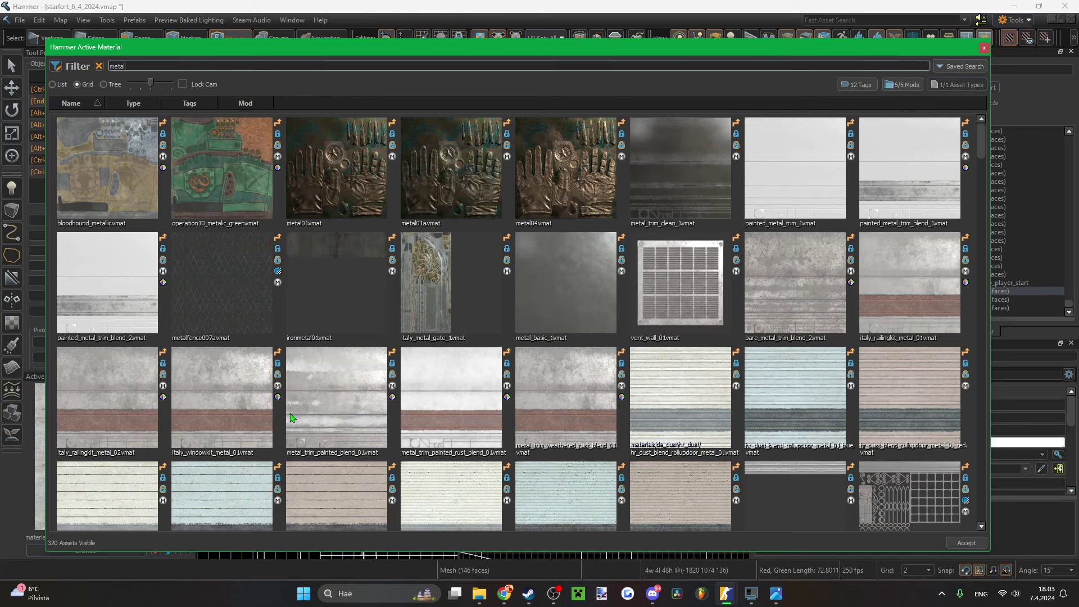
scroll(571, 347, down, 3)
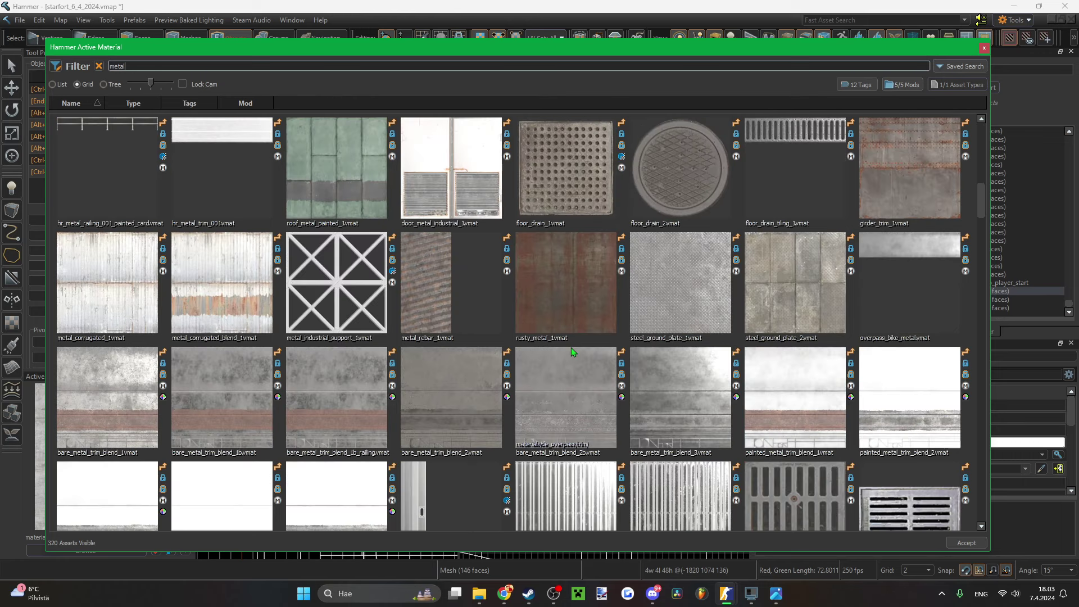
scroll(471, 342, down, 2)
scroll(474, 346, up, 3)
scroll(474, 346, down, 3)
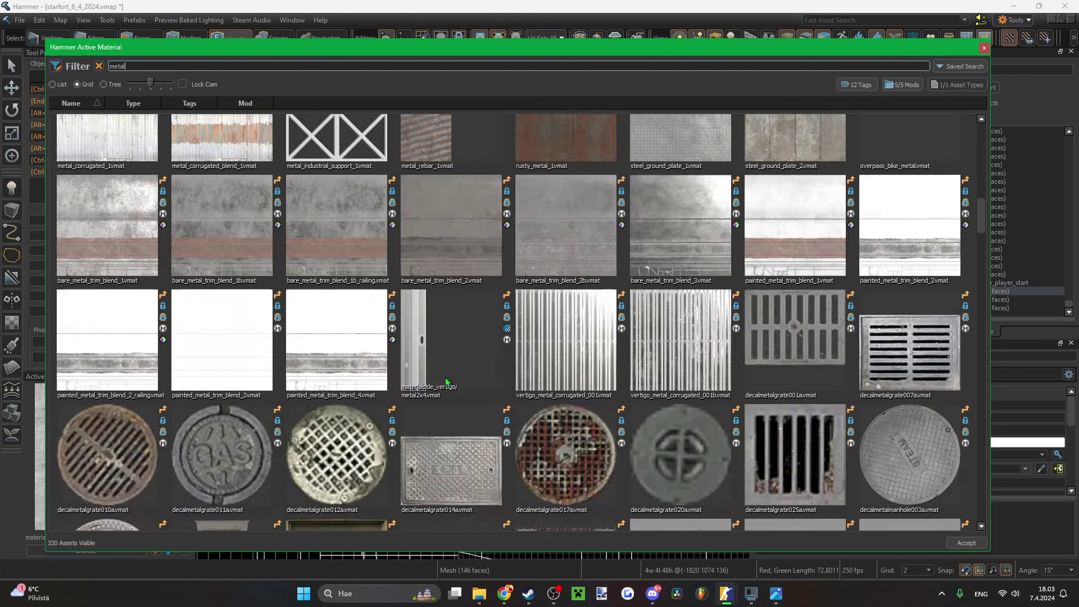
double_click(451, 232)
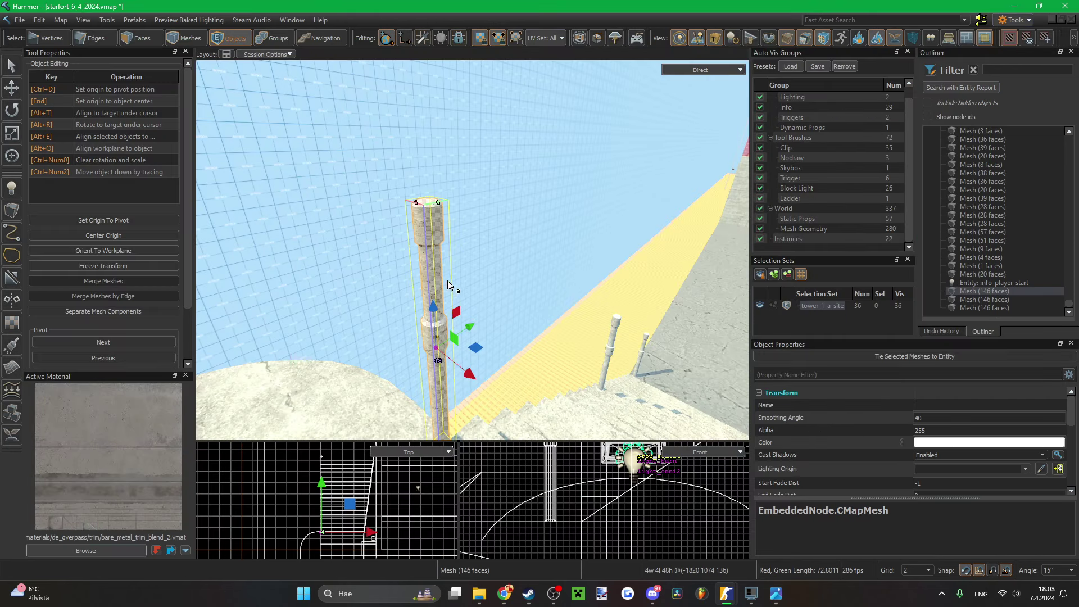
- Apply the active metal trim material to all faces of the stair-top post and save the map
key(ctrl+3)
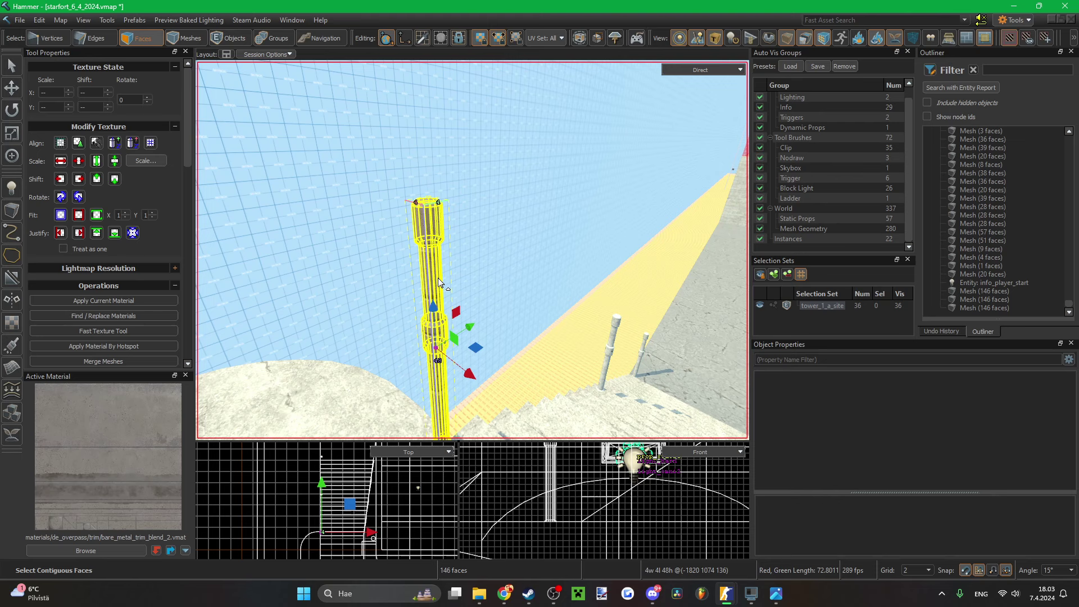
click(364, 398)
key(ctrl+s)
right_drag(558, 344, 558, 344)
- Convert the metal stair-top post into an instance
key(5)
click(487, 265)
key(s)
right_drag(487, 265, 487, 266)
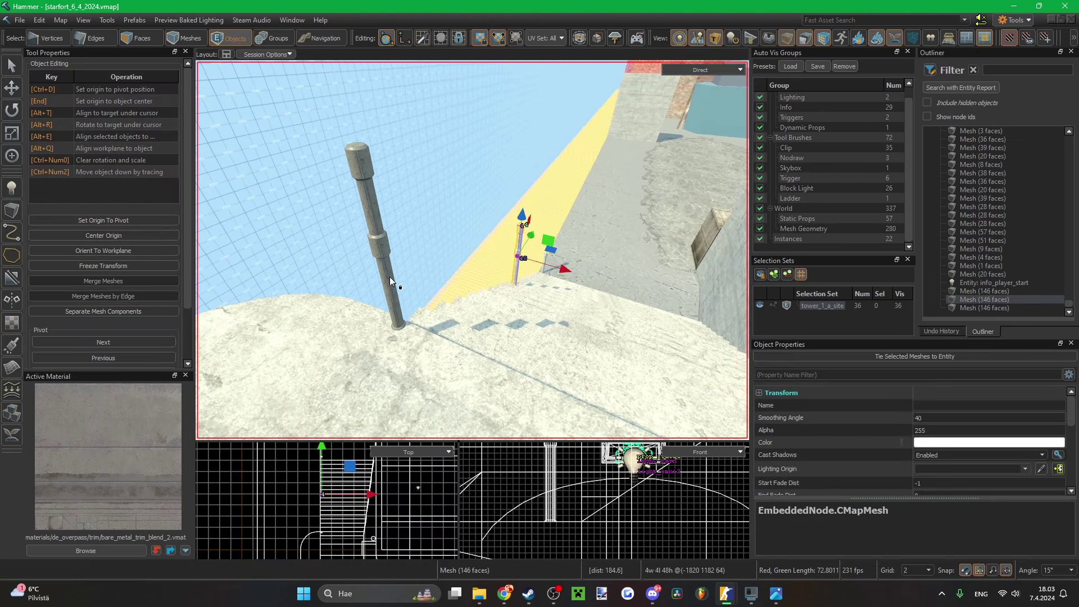
click(389, 276)
scroll(306, 525, down, 3)
right_click(387, 287)
mouse_move(457, 305)
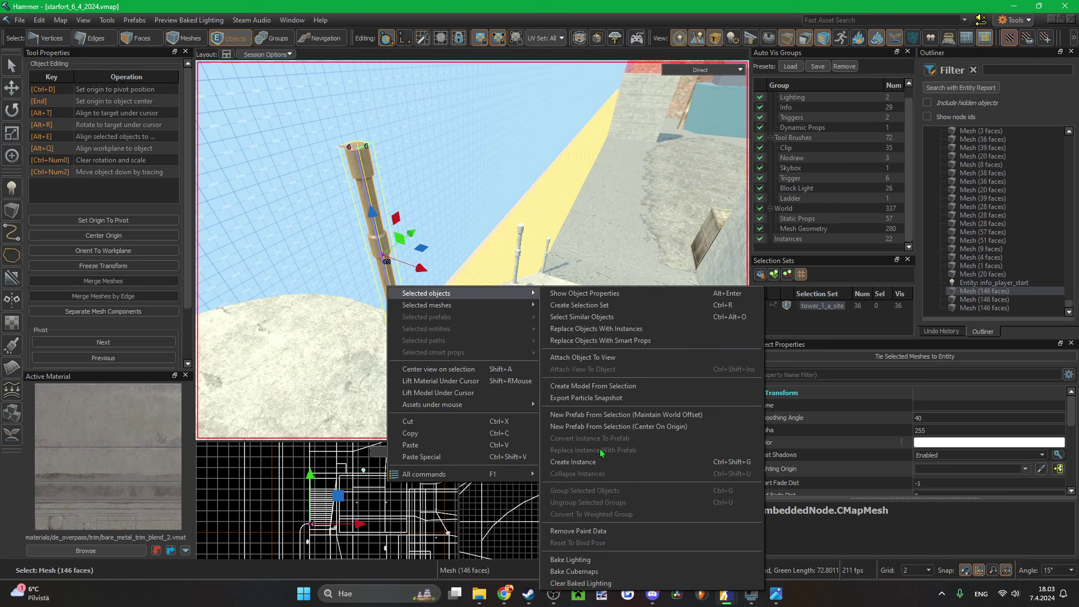
click(592, 460)
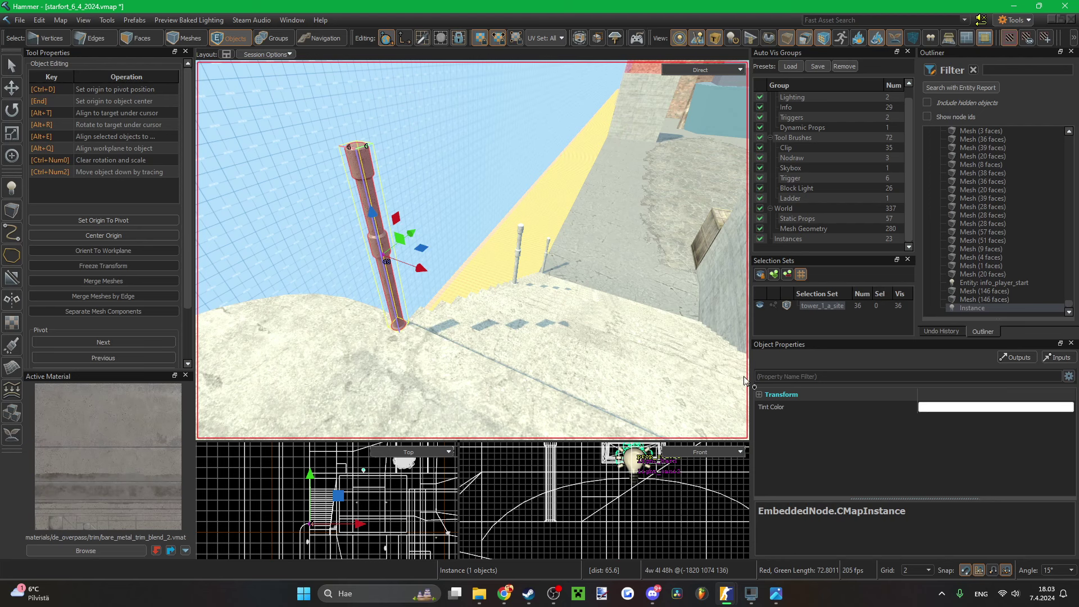
- Duplicate the stair-top post instance and position the copy exactly over the concrete middle post at -1820, 1182, 64
click(391, 342)
click(400, 317)
shift+drag(310, 524, 316, 506)
scroll(315, 507, up, 12)
key(Left)
key(Left)
key(Left)
key(Left)
key(Left)
key(Left)
key(Left)
key(Left)
key(Left)
key(Left)
key(Left)
key(Left)
key(Left)
key(Left)
key(Left)
key(Left)
key(Left)
key(Left)
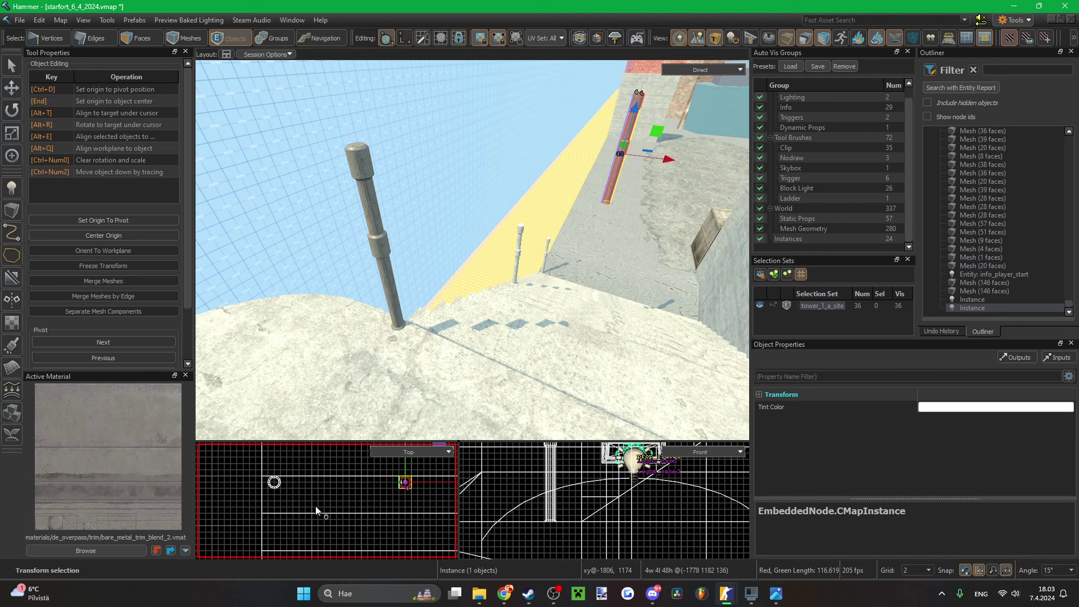
key(Right)
key(Right)
key(Left)
key(Down)
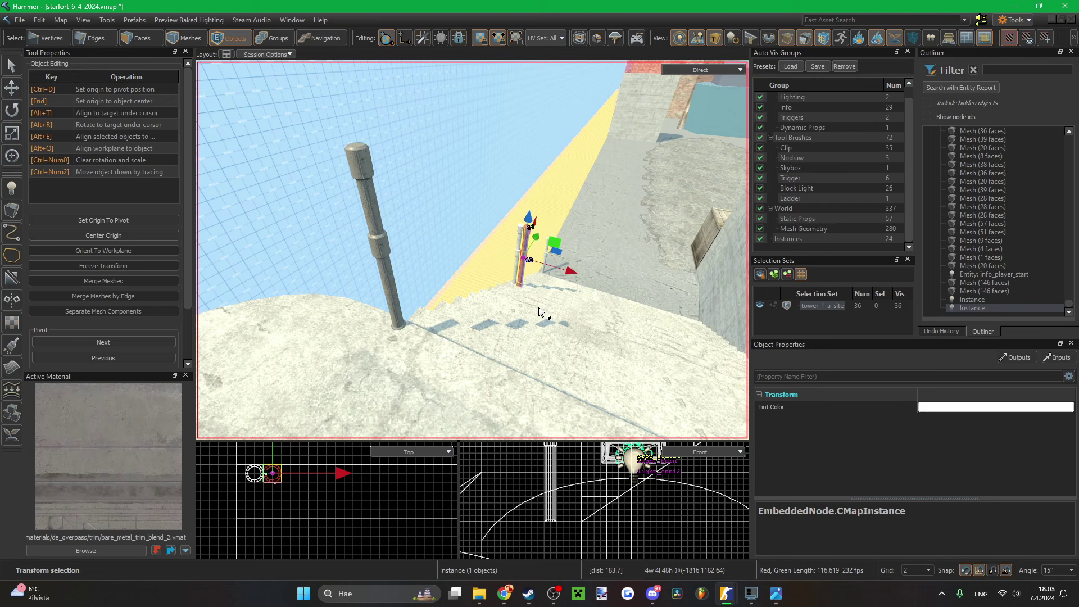
key(Left)
key(Left)
key(w)
right_drag(427, 337, 472, 250)
- Temporarily hide the instance copy to delete the concrete middle post beneath it, and unhide the copy again
key(Escape)
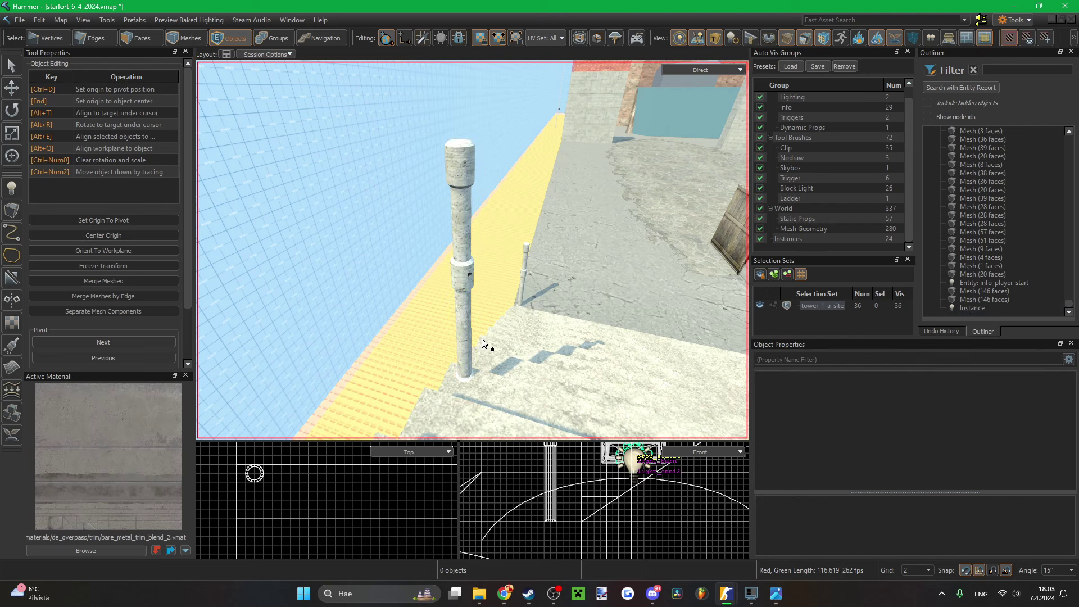
click(470, 310)
key(Delete)
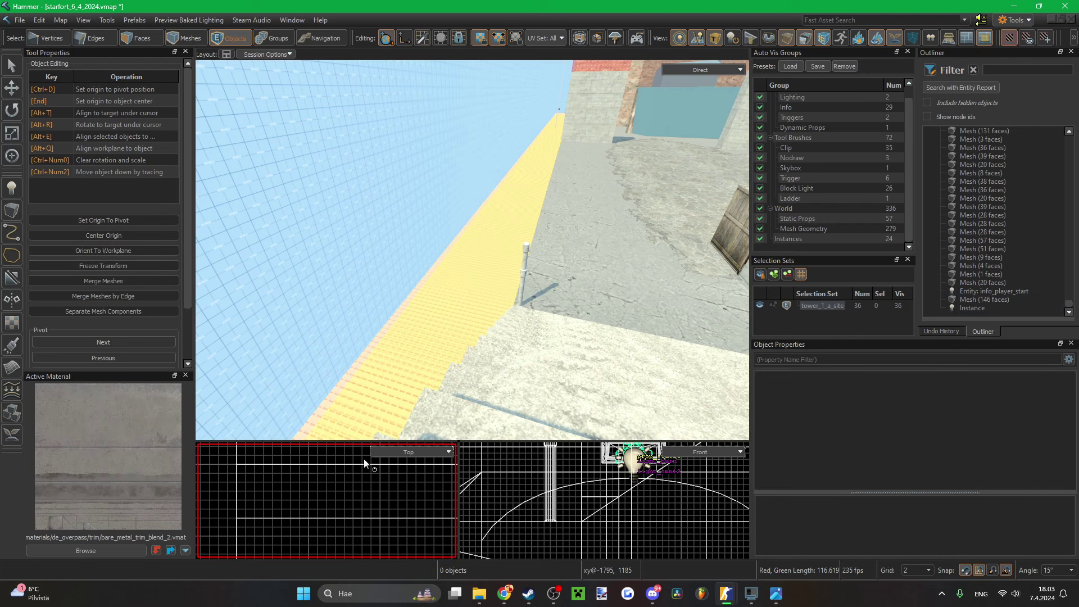
key(u)
- Duplicate the middle post instance and align the copy with the concrete bottom post at -1820, 1290
click(471, 278)
click(471, 278)
scroll(287, 534, down, 6)
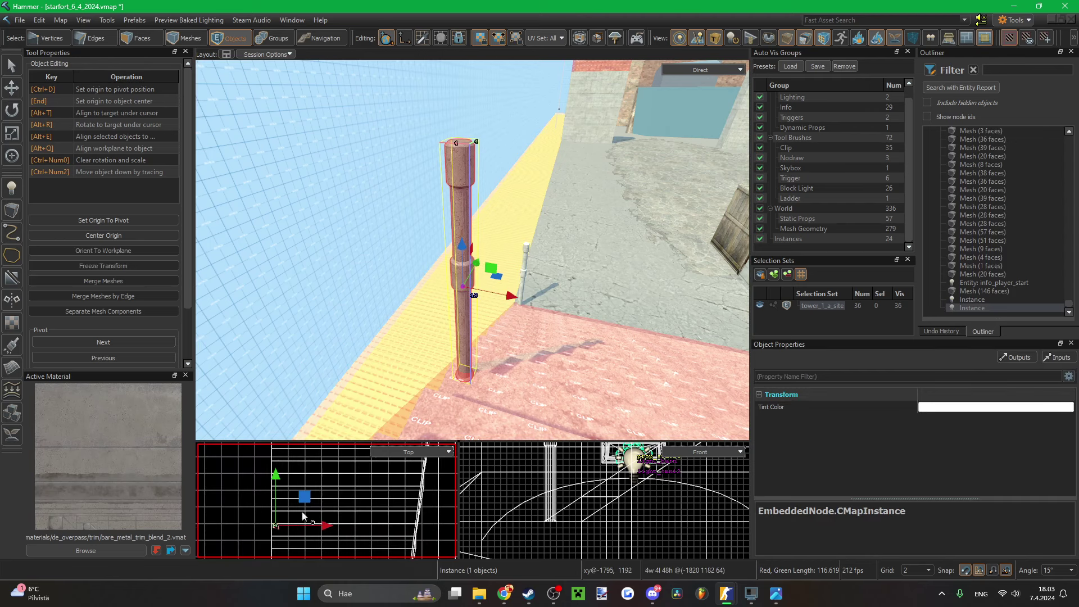
mouse_move(275, 479)
shift+mouse_down()
mouse_move(287, 462)
mouse_move(274, 451)
mouse_move(289, 495)
shift+mouse_up()
scroll(281, 495, up, 5)
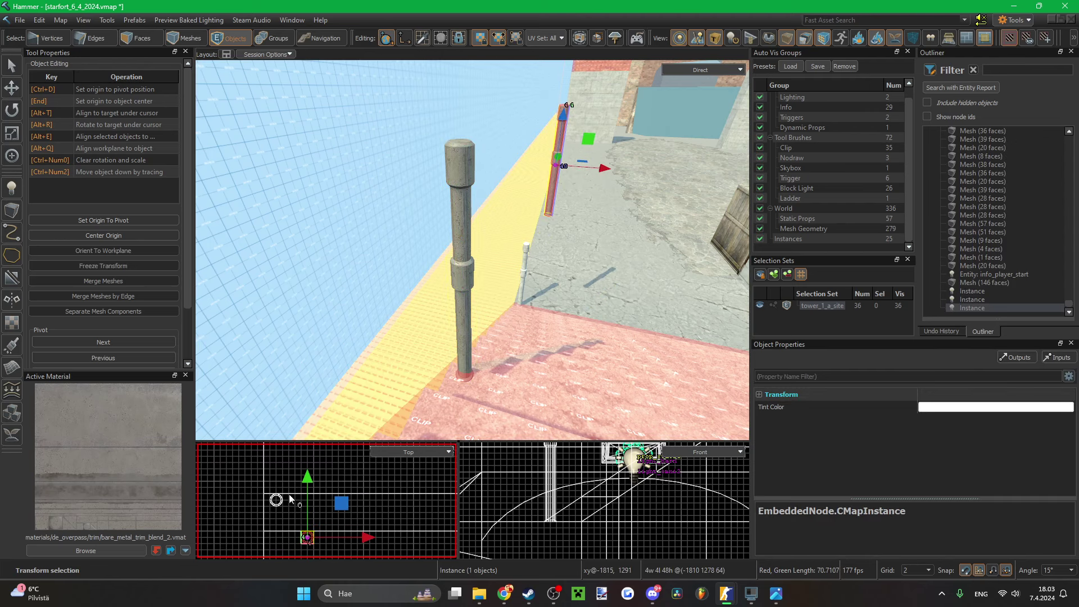
scroll(285, 506, up, 1)
key(Left)
key(Left)
key(Left)
key(Left)
mouse_move(536, 356)
right_down()
mouse_move(556, 355)
mouse_move(537, 356)
right_up()
key(w)
key(d)
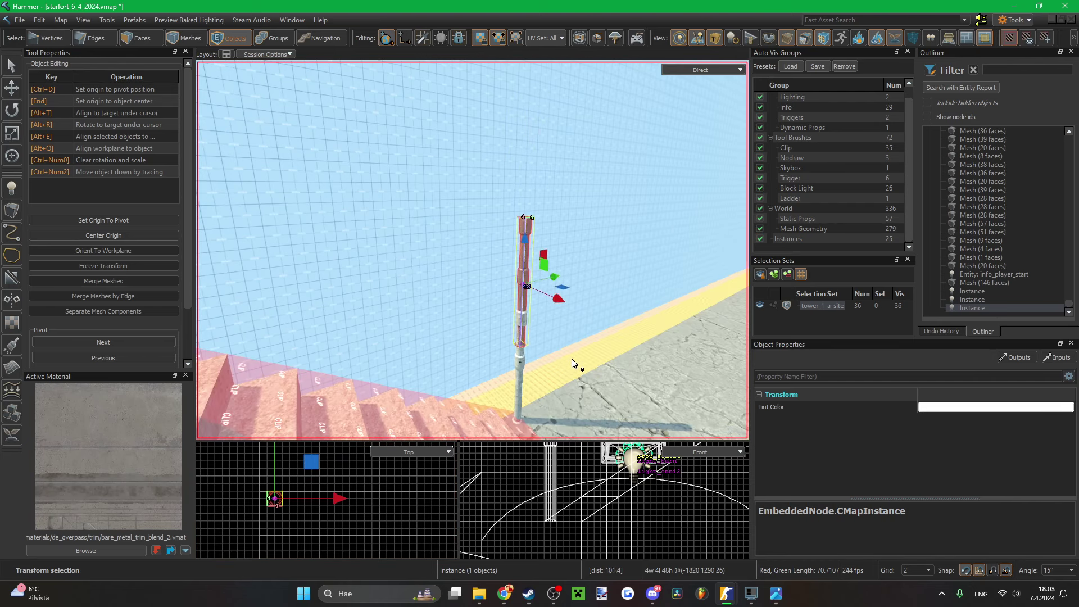
- Temporarily hide the new instance to delete the concrete post at the bottom of the stairs, and unhide the instance
key(h)
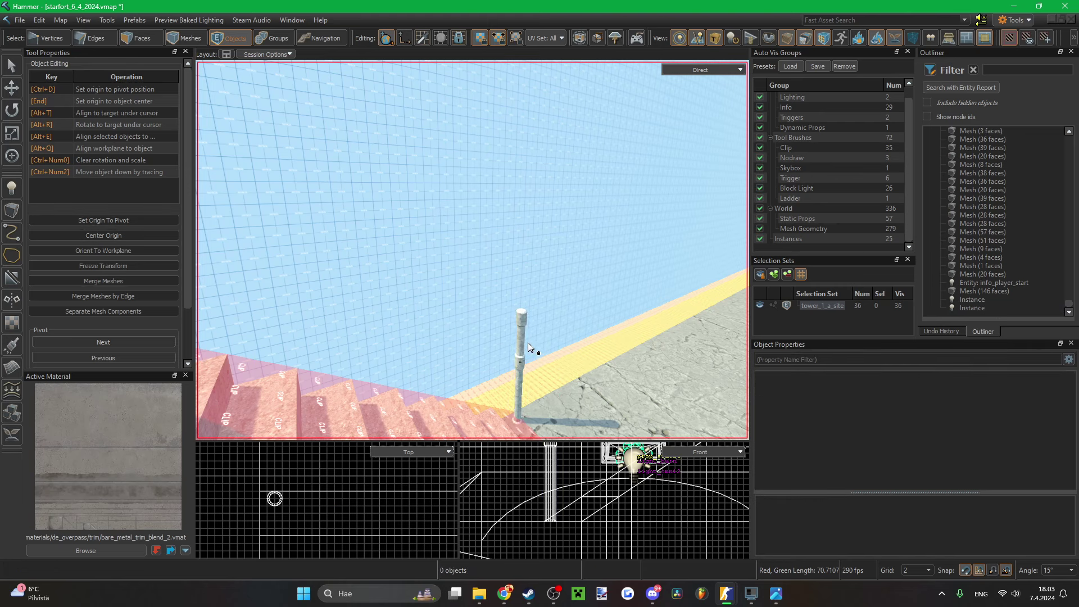
click(521, 345)
key(Delete)
key(u)
- Duplicate the stair-top post instance and place the copy on the platform's curved corner at -1868, 1052, 136
mouse_move(521, 345)
right_down()
mouse_move(472, 250)
mouse_move(527, 349)
right_up()
key(s)
key(w)
click(498, 309)
key(f)
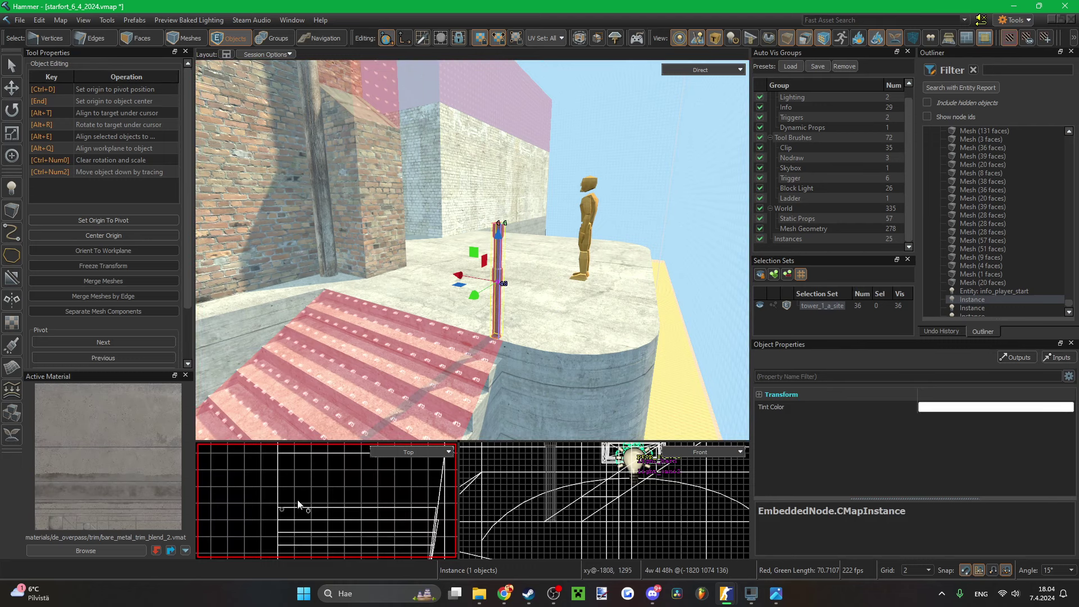
scroll(326, 525, up, 5)
middle_drag(326, 524, 304, 549)
shift+drag(319, 521, 318, 521)
scroll(323, 513, up, 5)
middle_drag(326, 510, 328, 503)
drag(326, 528, 313, 521)
scroll(313, 522, up, 2)
scroll(326, 506, down, 6)
scroll(376, 485, up, 6)
scroll(389, 482, down, 3)
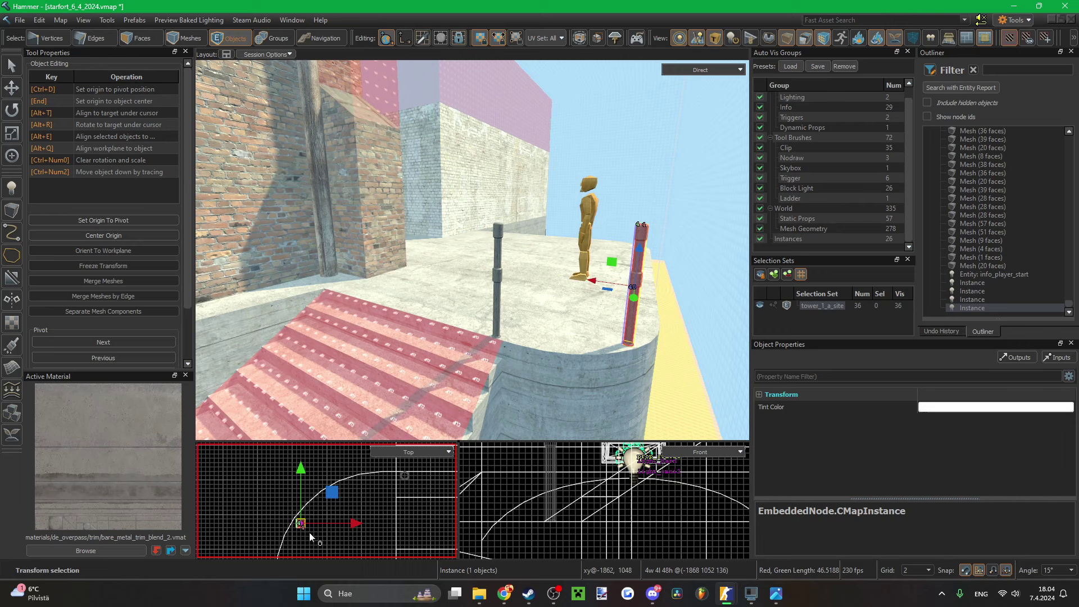
- Move the curved-corner post inward from the platform edge by 6 units along both horizontal axes, to -1862, 1058
scroll(306, 528, up, 2)
key(f)
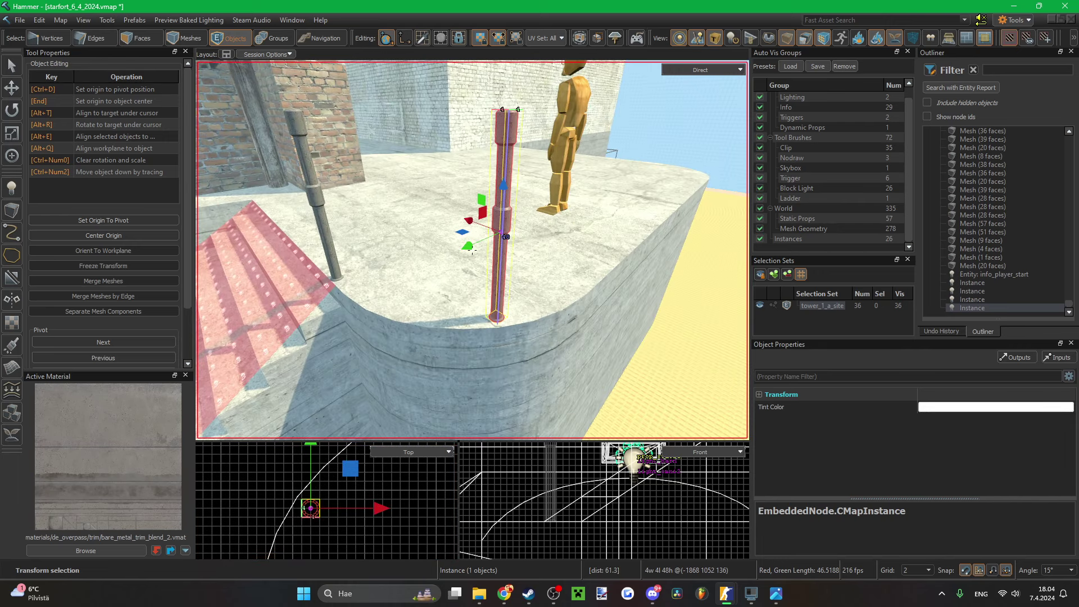
key(z)
key(2)
key(z)
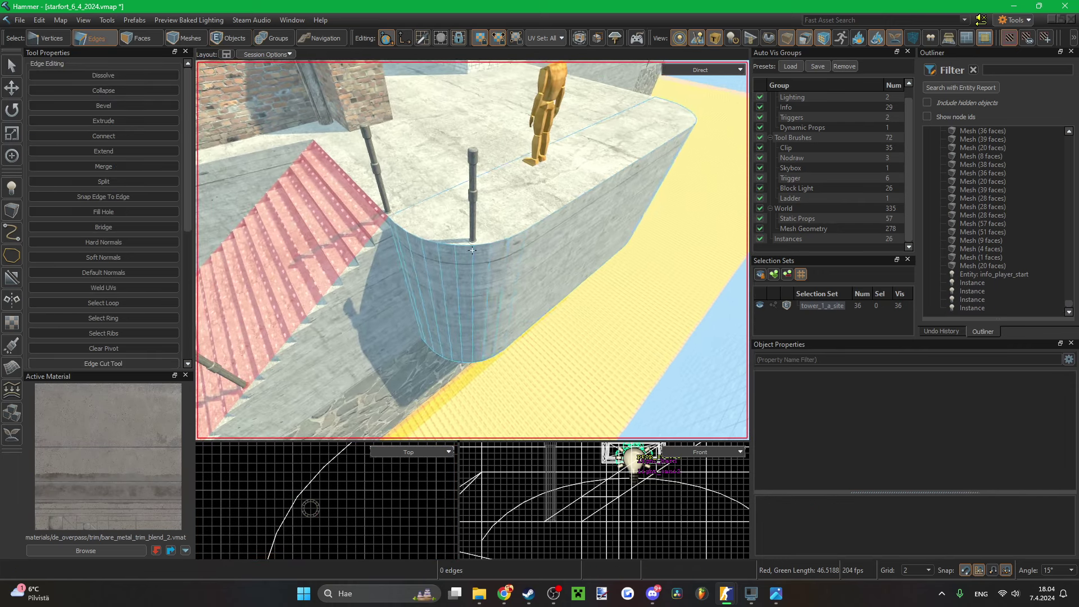
key(z)
key(6)
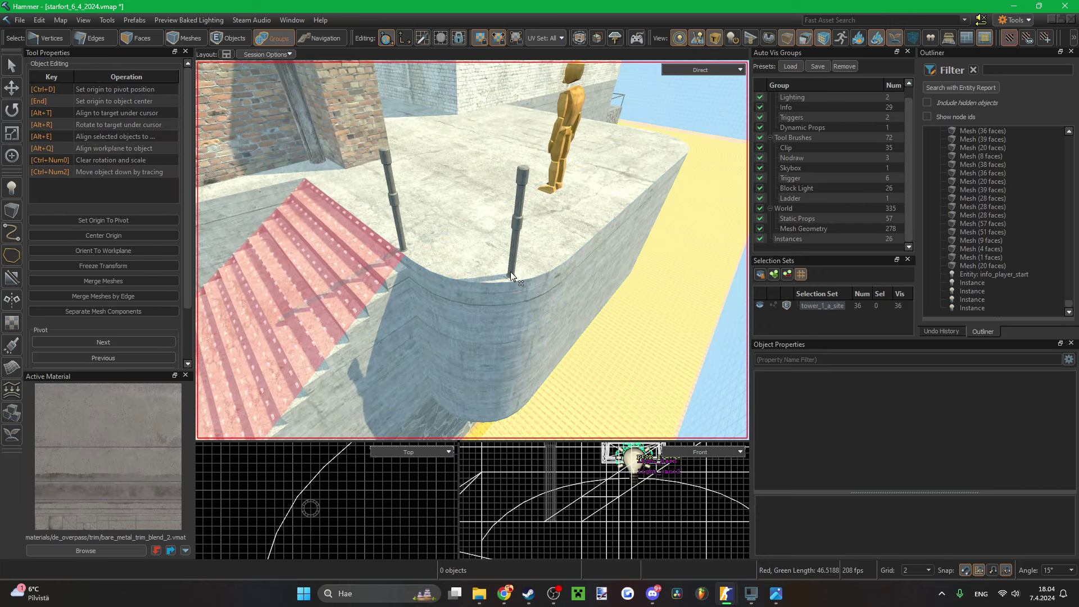
click(511, 271)
scroll(327, 523, down, 3)
scroll(332, 501, up, 4)
key(Right)
key(Right)
key(Up)
key(Right)
key(Up)
key(Up)
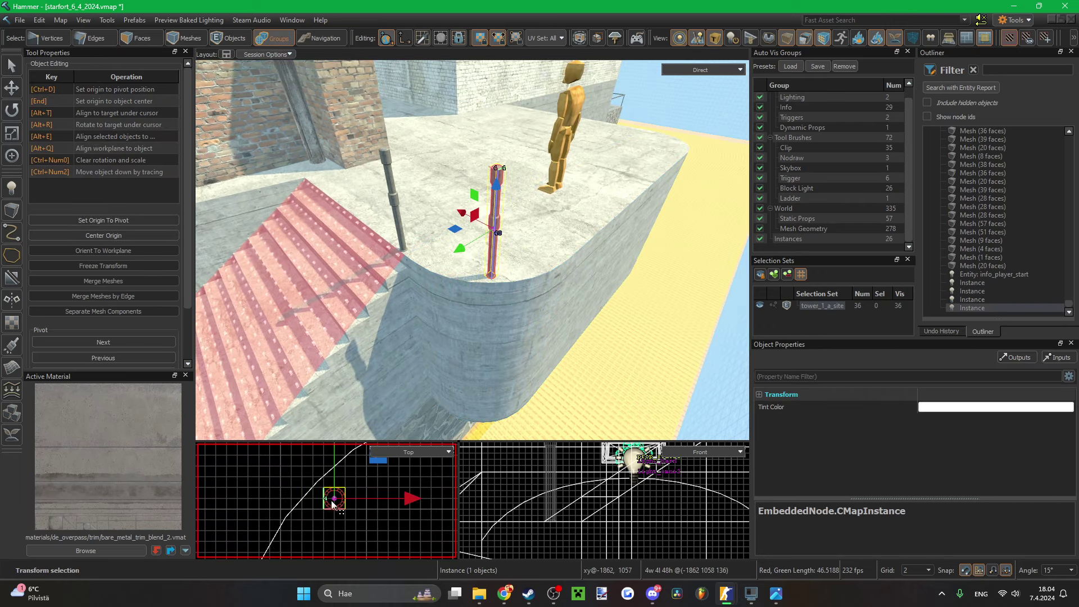
- Duplicate the curved-corner post instance and place the copy where the platform's curve meets its straight edge, at -1876, 1024, 136
scroll(335, 501, down, 5)
scroll(352, 470, up, 2)
shift+drag(306, 488, 297, 546)
scroll(299, 538, down, 2)
scroll(295, 530, up, 5)
key(Left)
key(Left)
key(Left)
scroll(267, 528, up, 2)
key(Left)
scroll(265, 510, up, 1)
scroll(266, 510, down, 3)
scroll(261, 529, down, 3)
scroll(330, 465, up, 3)
scroll(331, 466, up, 2)
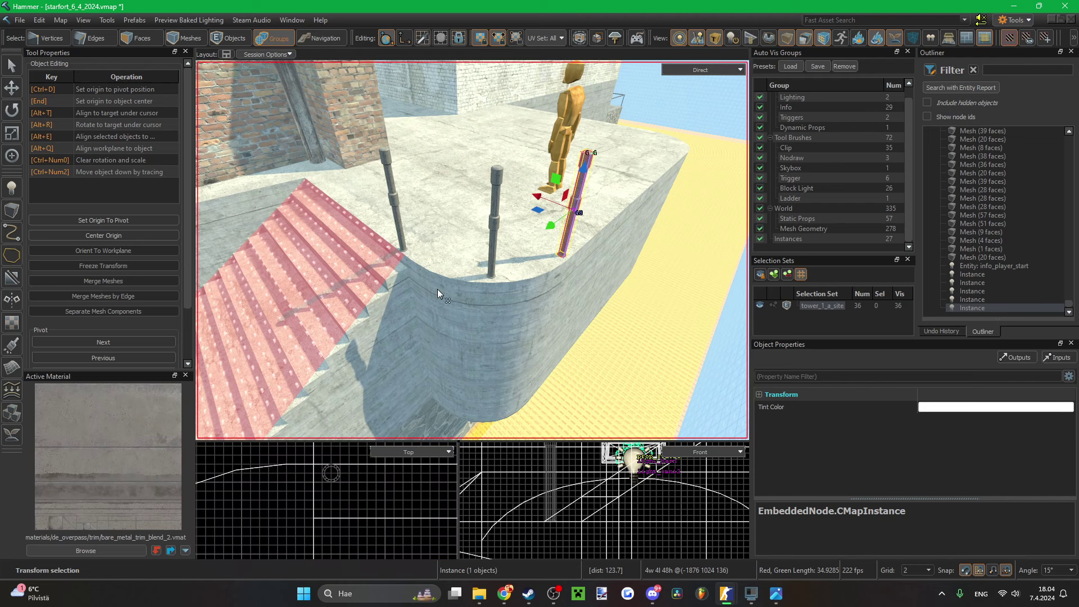
- Compare the posts' positions with both ends of the platform's curved edge in the top view
click(412, 260)
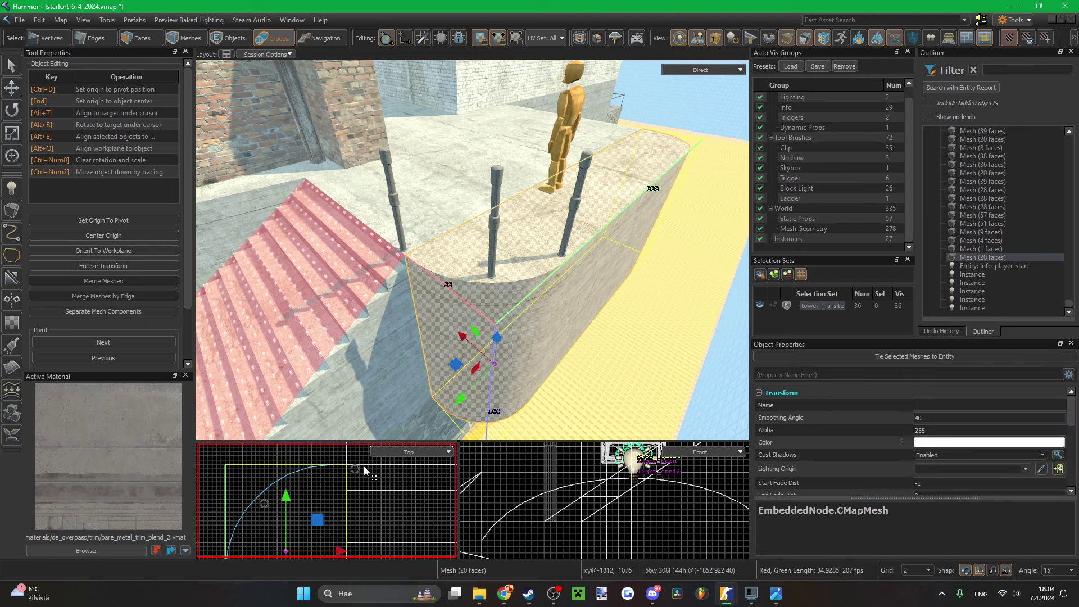
scroll(333, 493, up, 4)
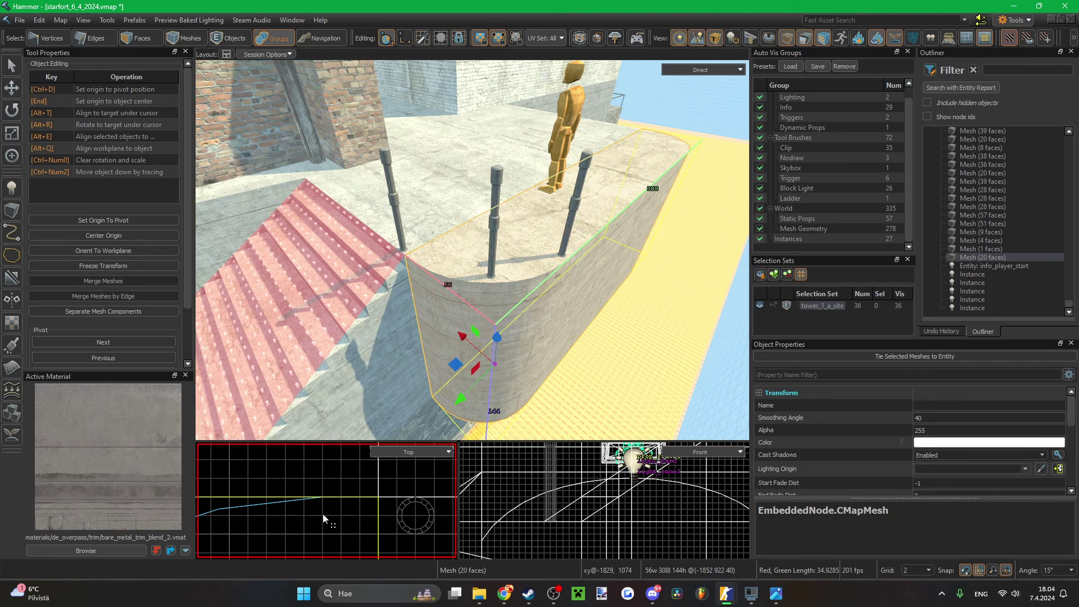
key(2)
key(3)
key(2)
key(3)
key(2)
click(322, 480)
scroll(331, 465, down, 3)
scroll(330, 465, down, 4)
scroll(277, 537, up, 7)
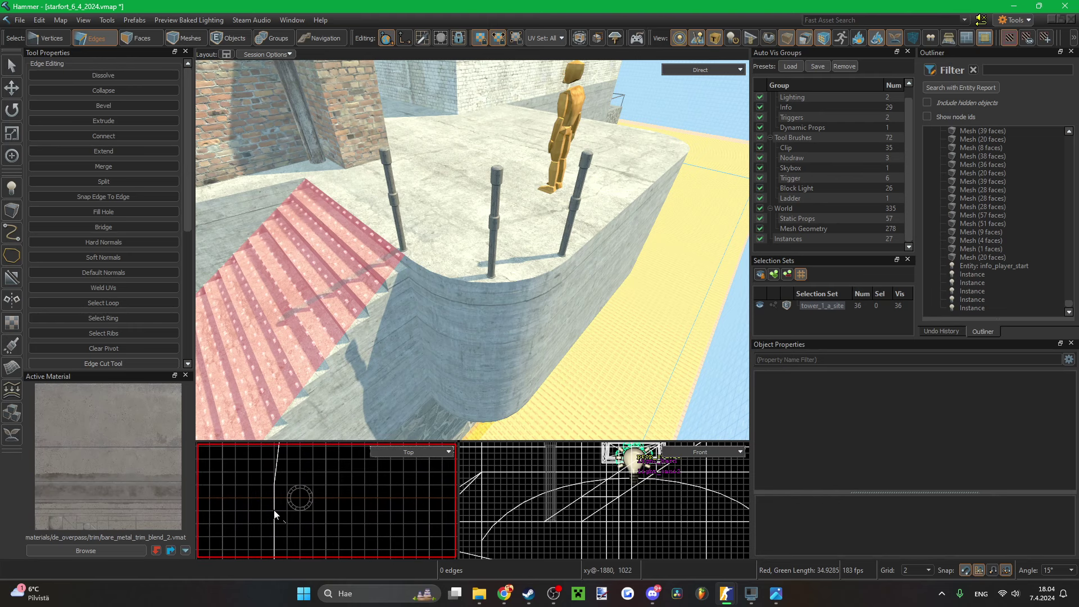
- Cut a reference vertex into the platform's straight top edge, 4 units beyond the end of the curve
right_drag(488, 335, 491, 337)
key(3)
right_drag(517, 285, 519, 285)
key(c)
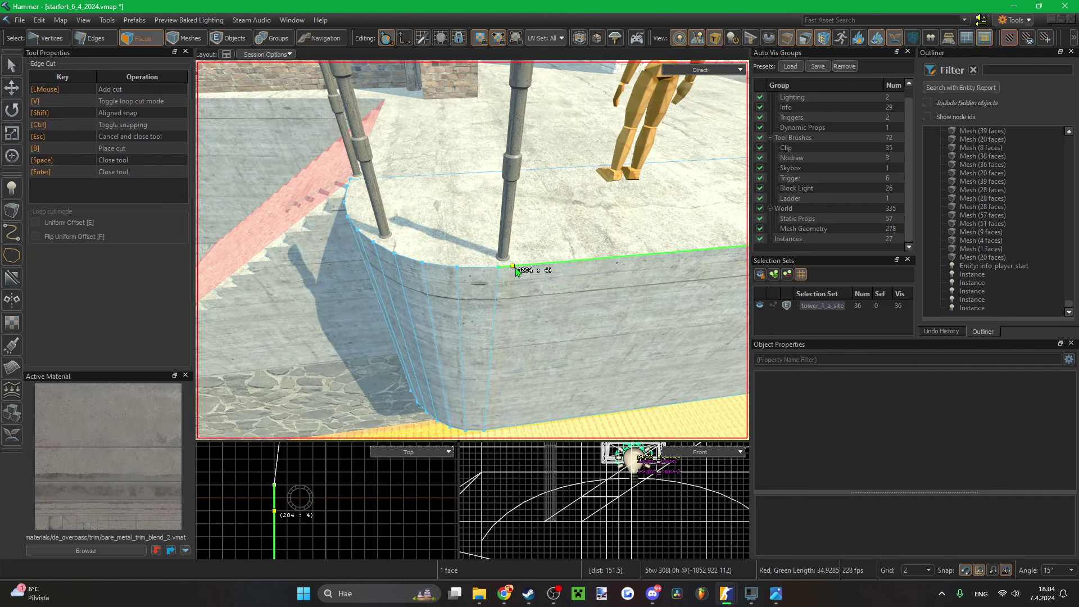
key(Escape)
- Move the newest post instance along the platform's straight edge to -1876, 1018
key(4)
click(504, 238)
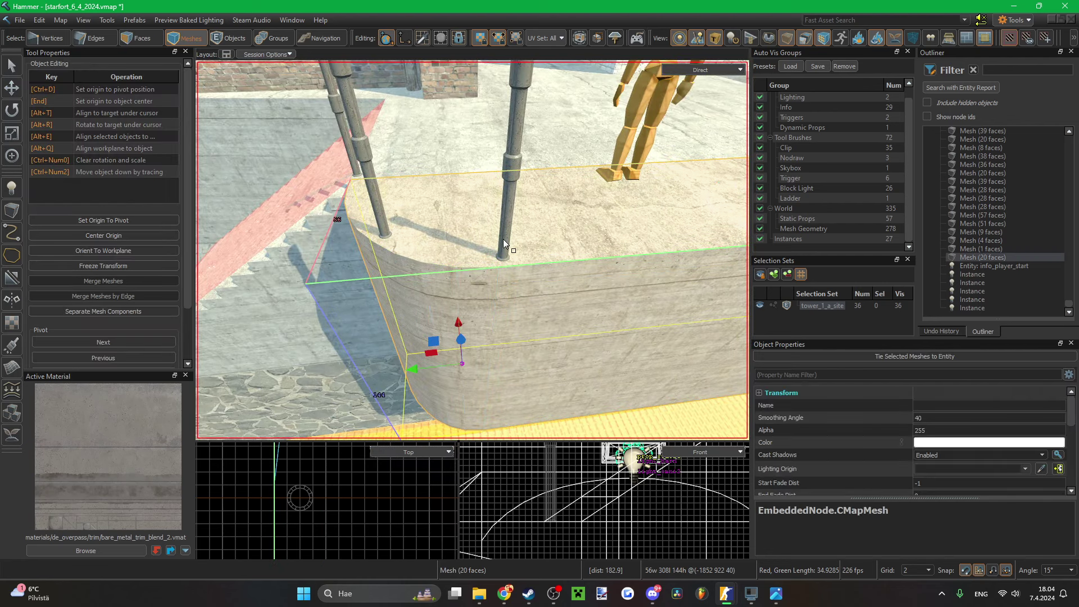
key(Down)
key(Down)
key(Down)
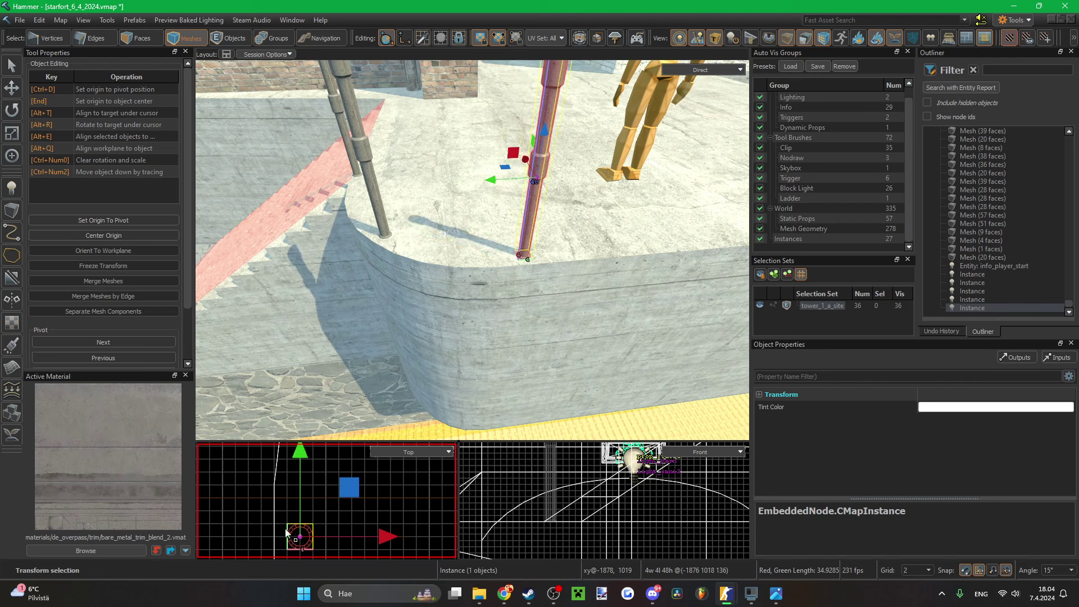
- Check the newest post against the reference vertex on the edge and shift the post 2 units further, to -1876, 1016
key(1)
click(276, 521)
scroll(278, 518, down, 6)
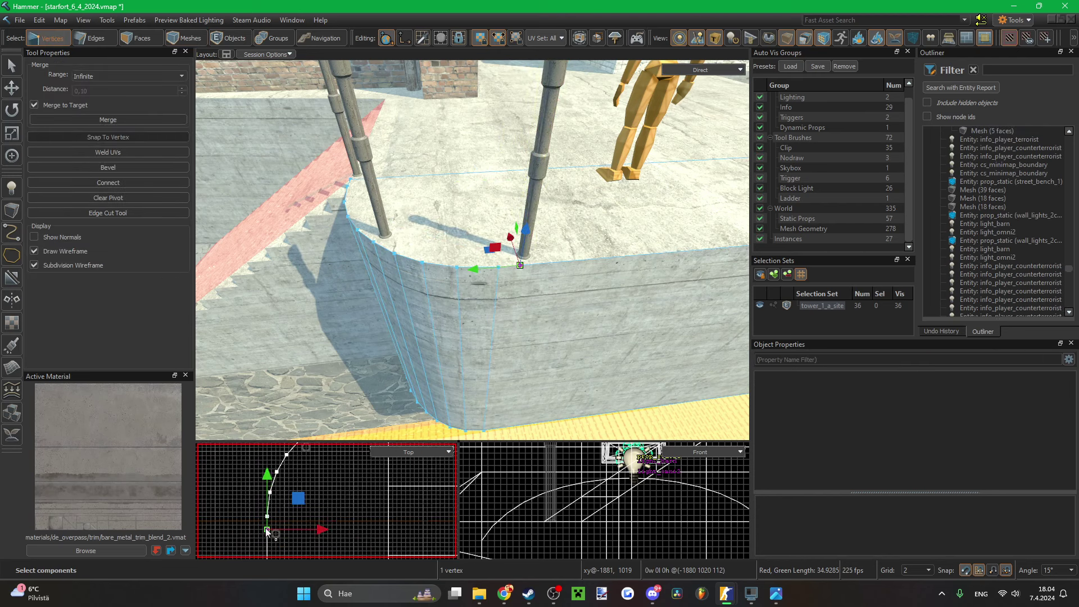
scroll(338, 461, up, 5)
scroll(293, 520, up, 7)
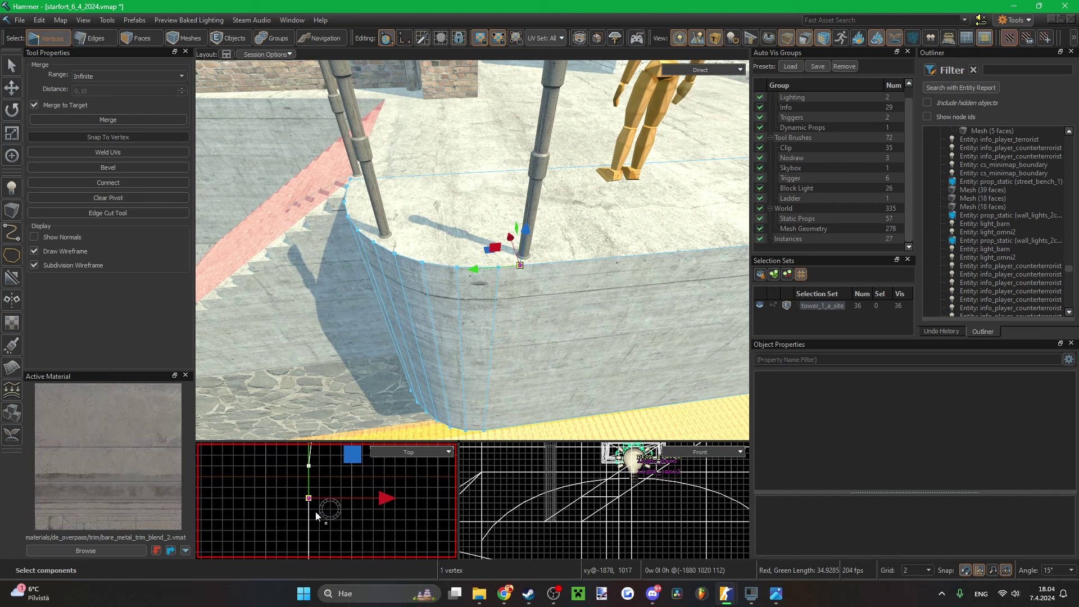
key(5)
click(530, 243)
key(Down)
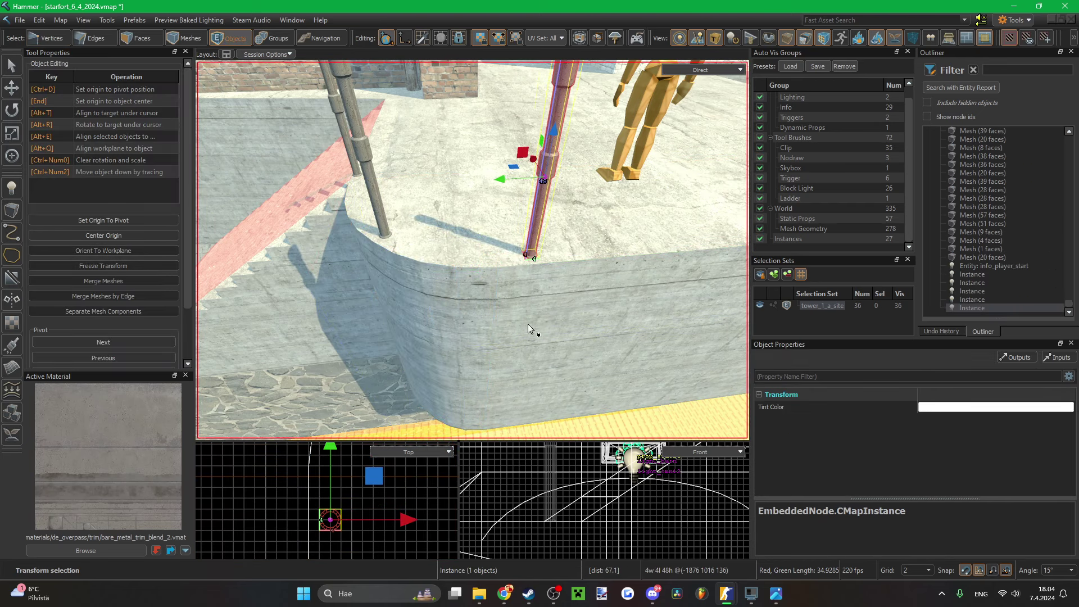
- Remove the reference vertex from the platform's straight edge and save the map
key(2)
scroll(336, 502, down, 2)
key(1)
click(319, 499)
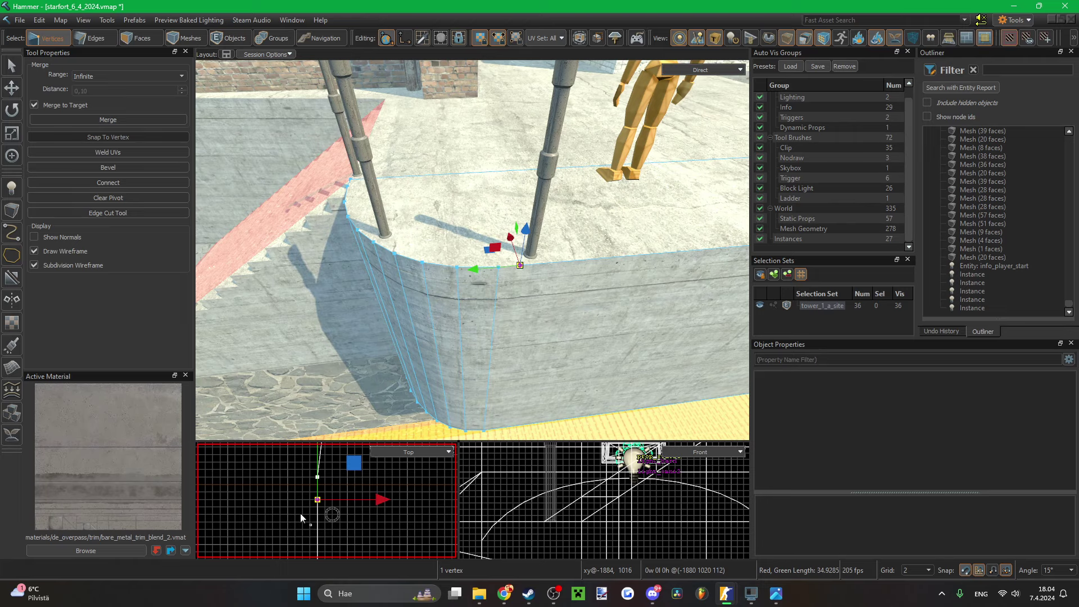
key(BackSpace)
scroll(479, 359, down, 5)
key(ctrl+s)
- Hide the large six-face mesh that encloses the map around the platform
right_drag(481, 356, 472, 251)
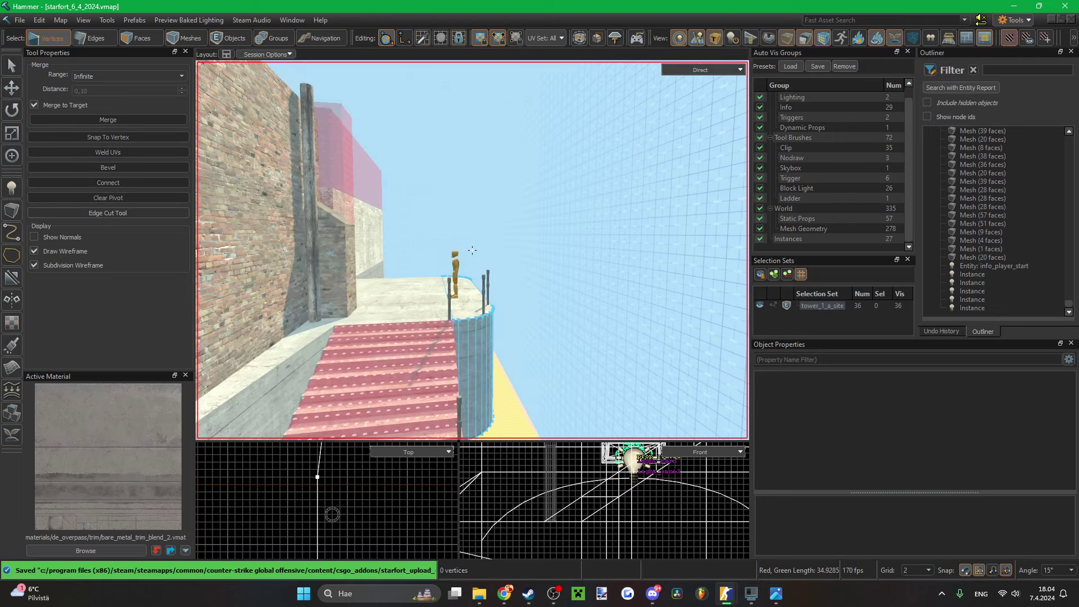
key(w)
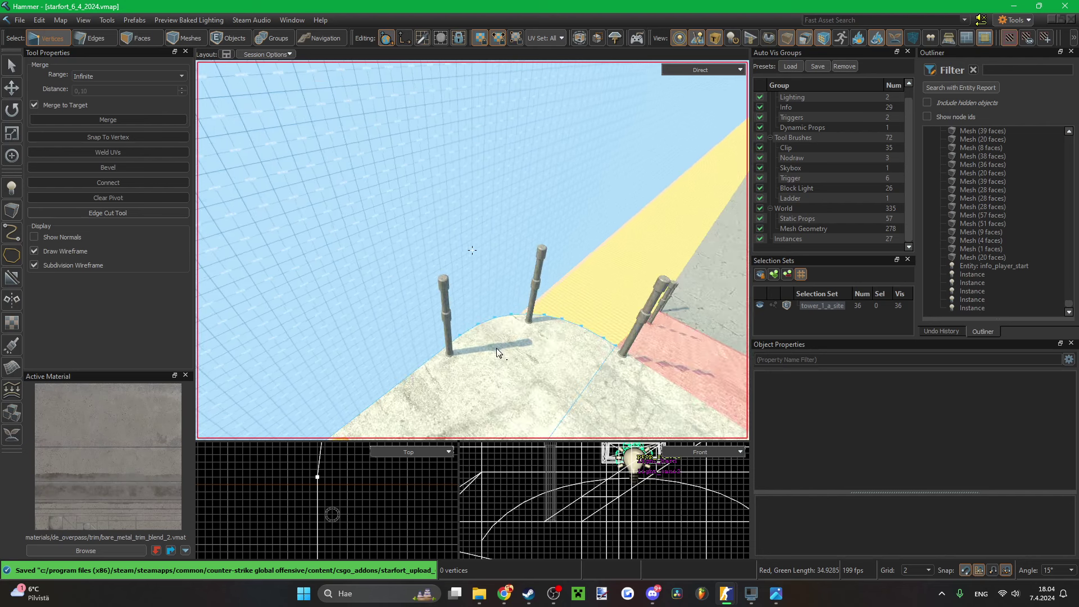
key(5)
click(540, 292)
right_drag(540, 292, 472, 250)
key(w)
click(630, 363)
key(Delete)
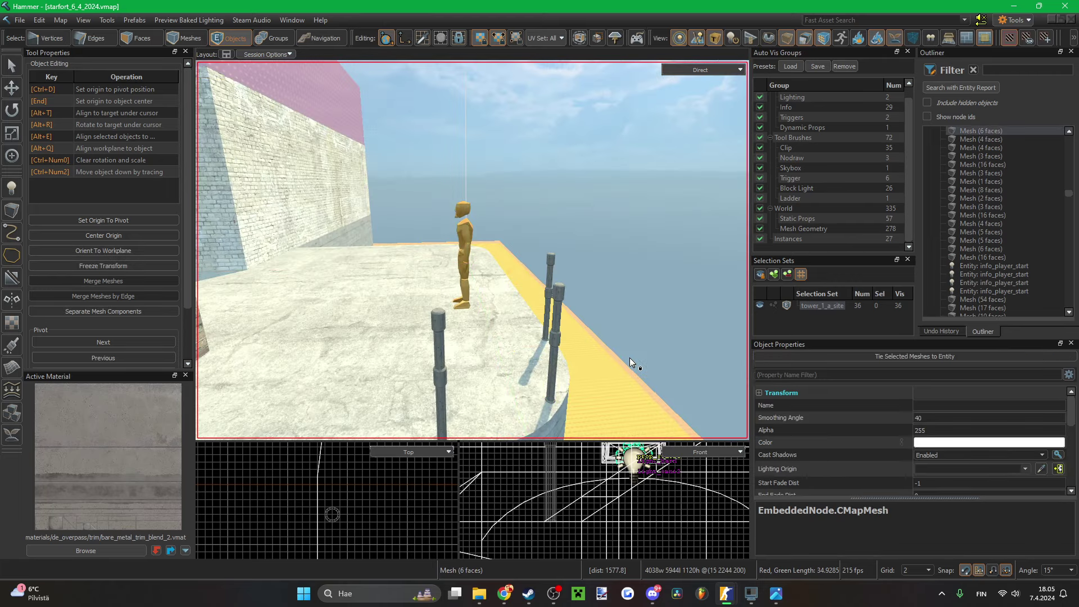
- Review the spacing of the three posts around the curved platform corner and save the map
right_drag(629, 357, 542, 357)
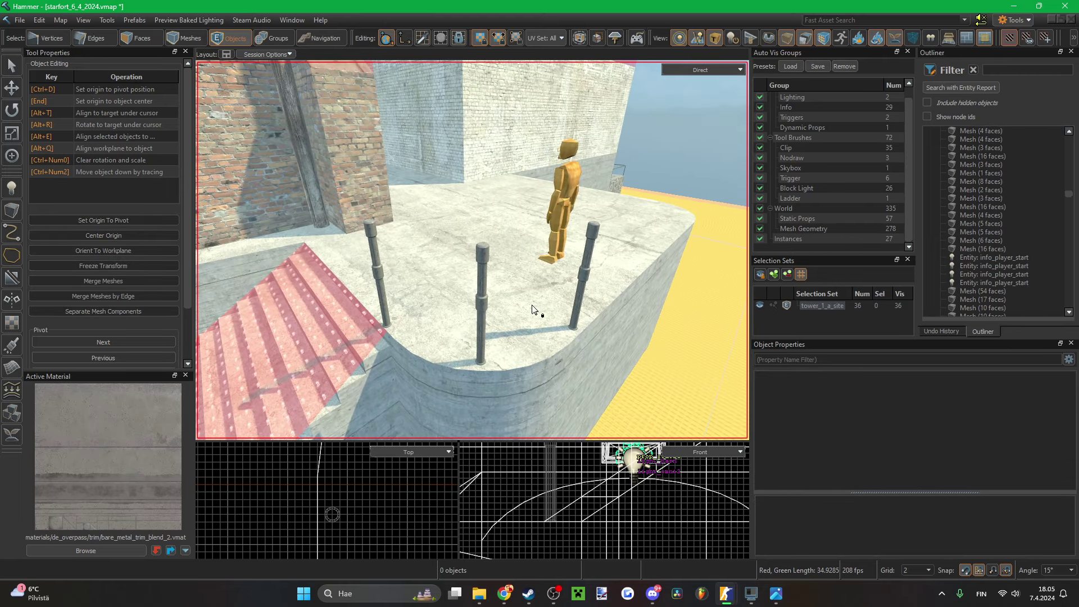
right_drag(531, 310, 473, 250)
key(s)
key(w)
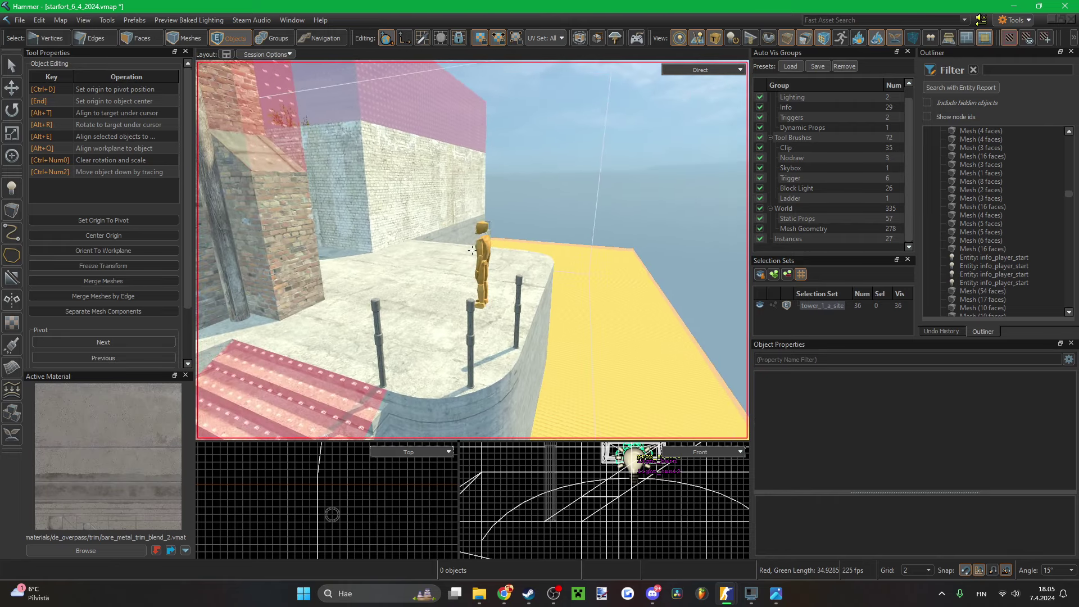
right_drag(564, 290, 532, 271)
key(w)
click(532, 271)
key(w)
key(ctrl+s)
- Start creating a 16-sided cylinder at the post on the platform's straight edge in the top view
key(3)
click(518, 319)
click(12, 210)
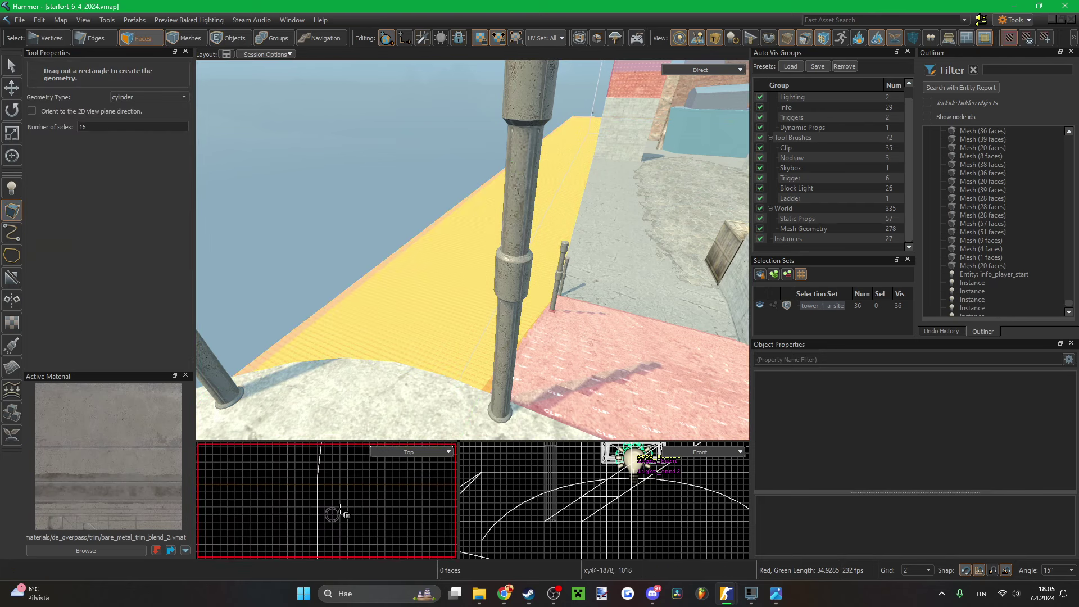
scroll(339, 509, down, 3)
scroll(338, 509, down, 3)
scroll(360, 476, up, 4)
scroll(353, 468, down, 5)
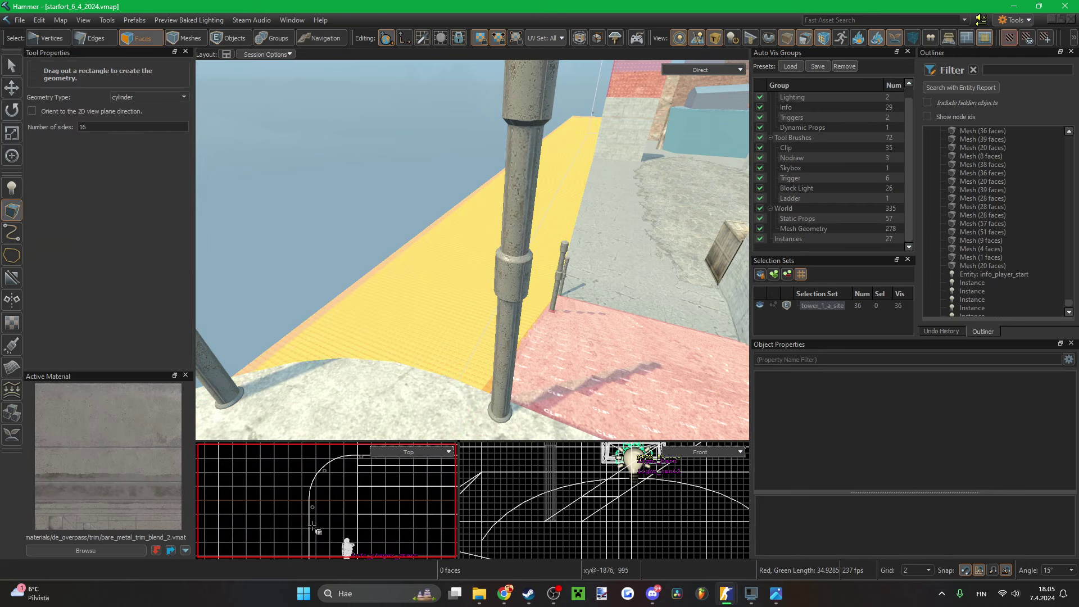
scroll(315, 528, up, 8)
scroll(311, 464, up, 4)
scroll(310, 486, down, 3)
scroll(310, 483, up, 3)
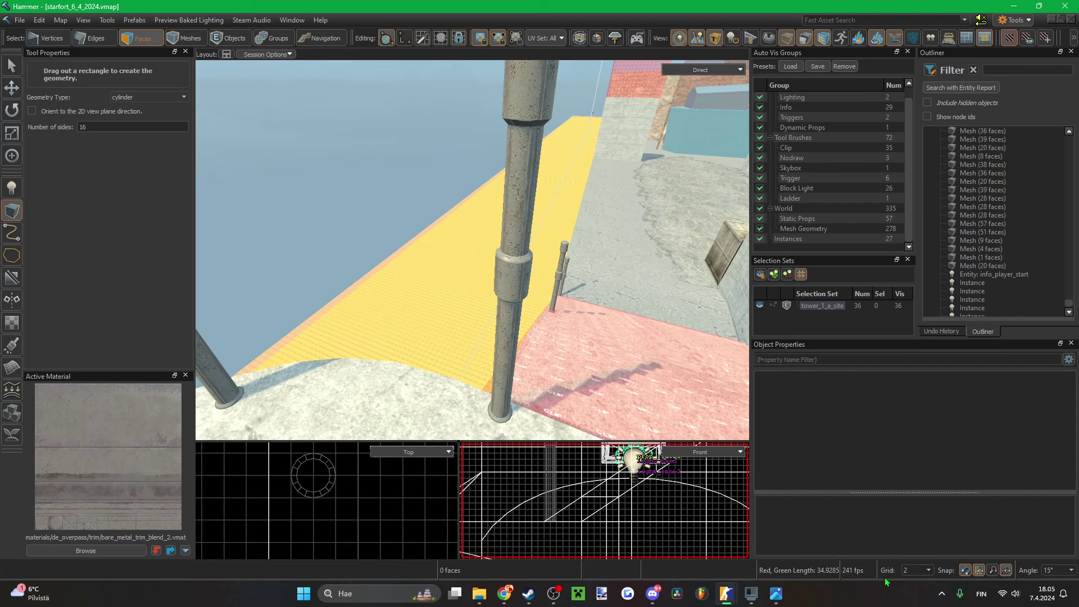
- Create a small 16-sided cylinder 2 units wide and 1 unit high beside the railing post, using a grid size of 1
scroll(907, 570, up, 1)
scroll(289, 493, up, 1)
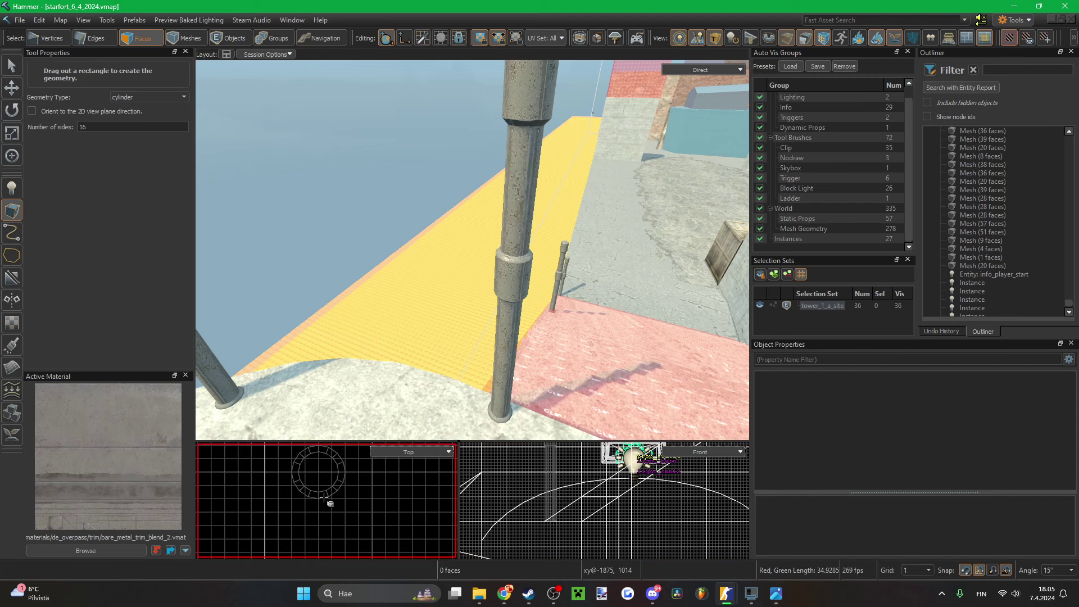
drag(331, 531, 332, 531)
scroll(319, 503, down, 1)
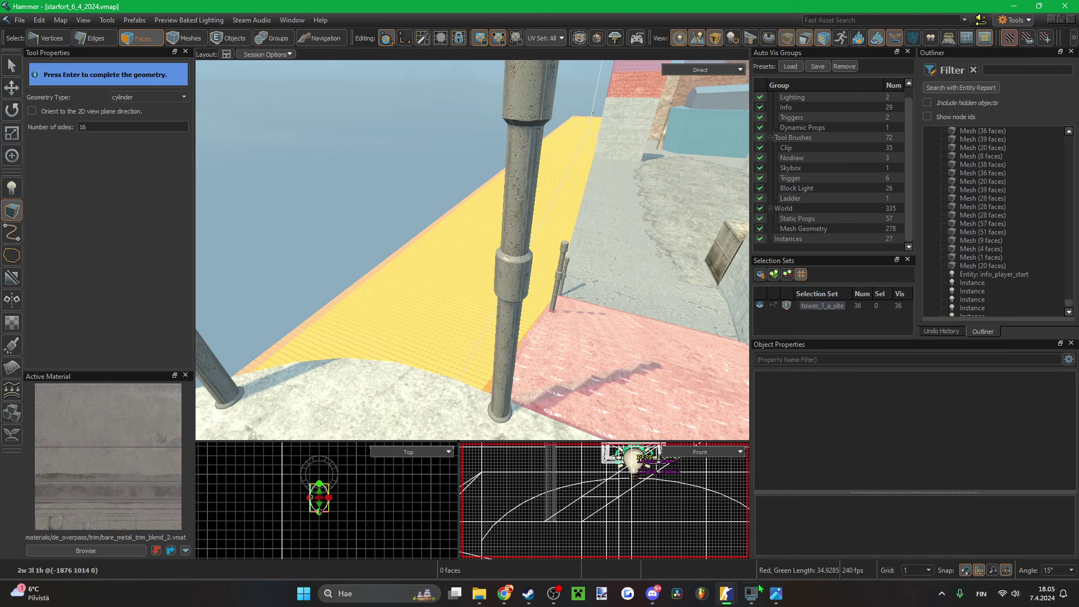
scroll(338, 509, up, 2)
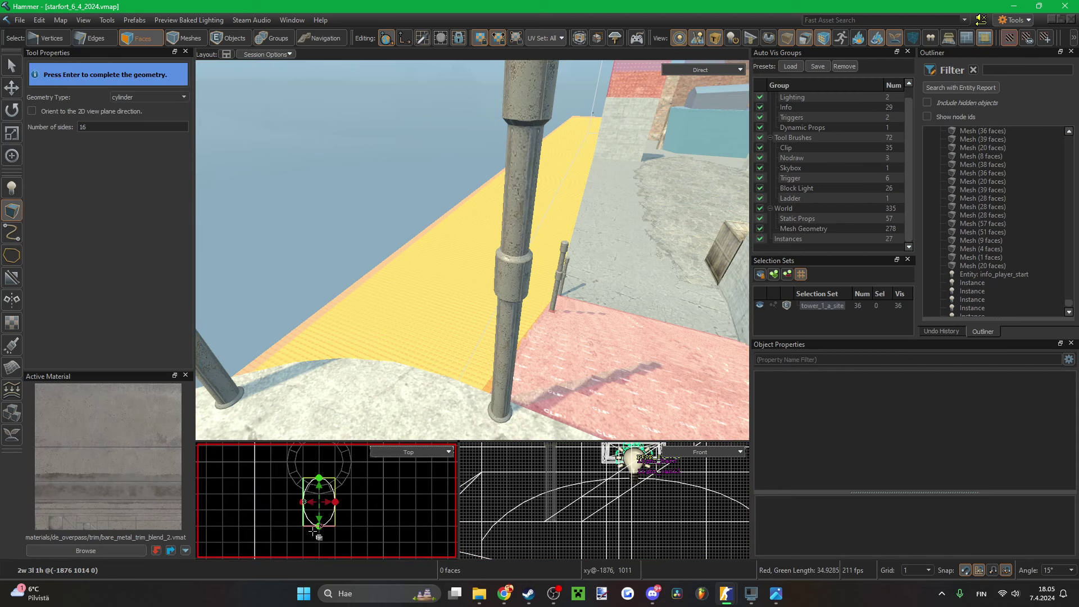
right_drag(352, 367, 326, 340)
key(w)
scroll(593, 505, down, 8)
key(Return)
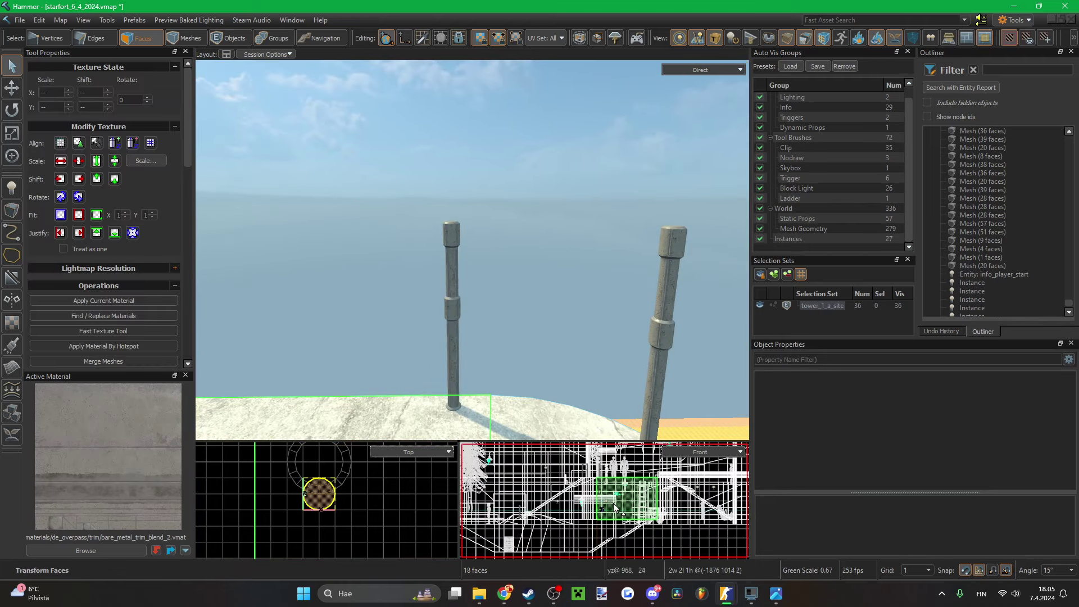
- Raise the small cylinder to the height of the post's middle collar
scroll(609, 501, up, 2)
key(Up)
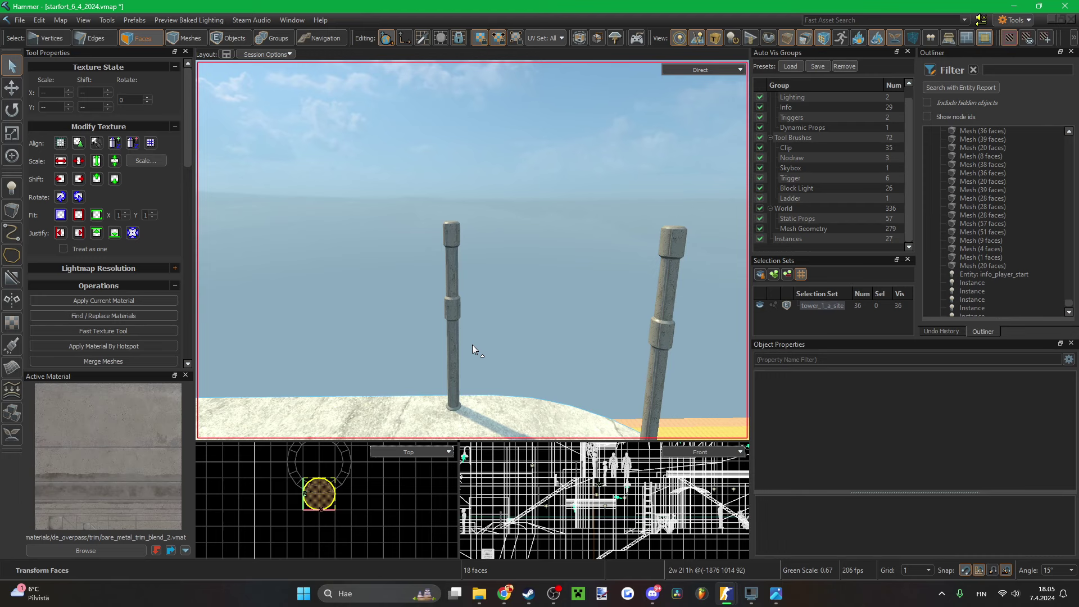
key(w)
right_drag(472, 345, 475, 259)
key(w)
- Rotate the small cylinder onto its side and nudge it outward from the post in the plan view
key(r)
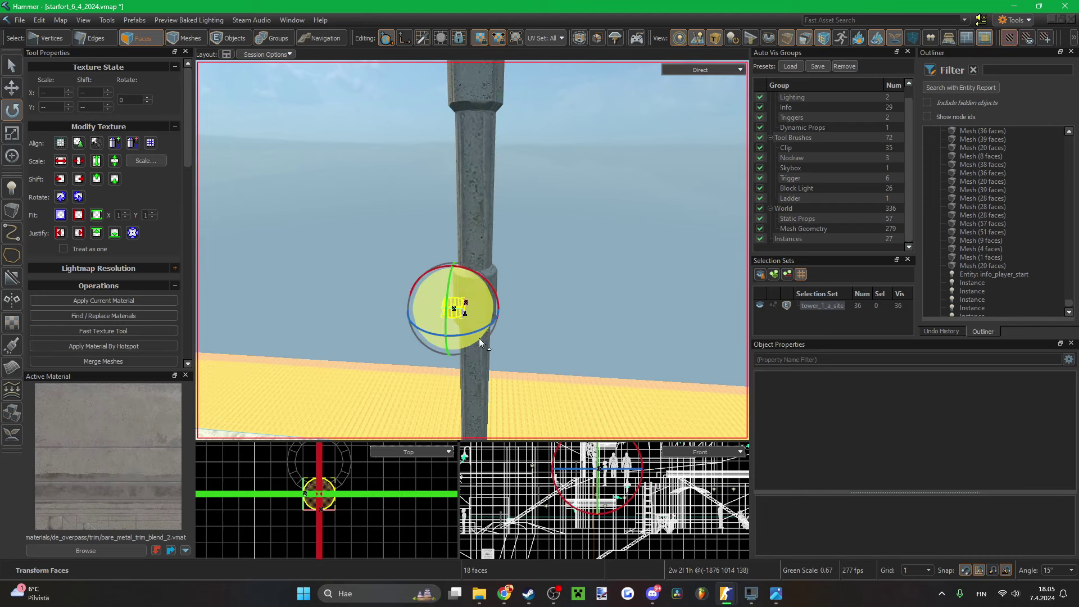
drag(494, 291, 504, 393)
key(t)
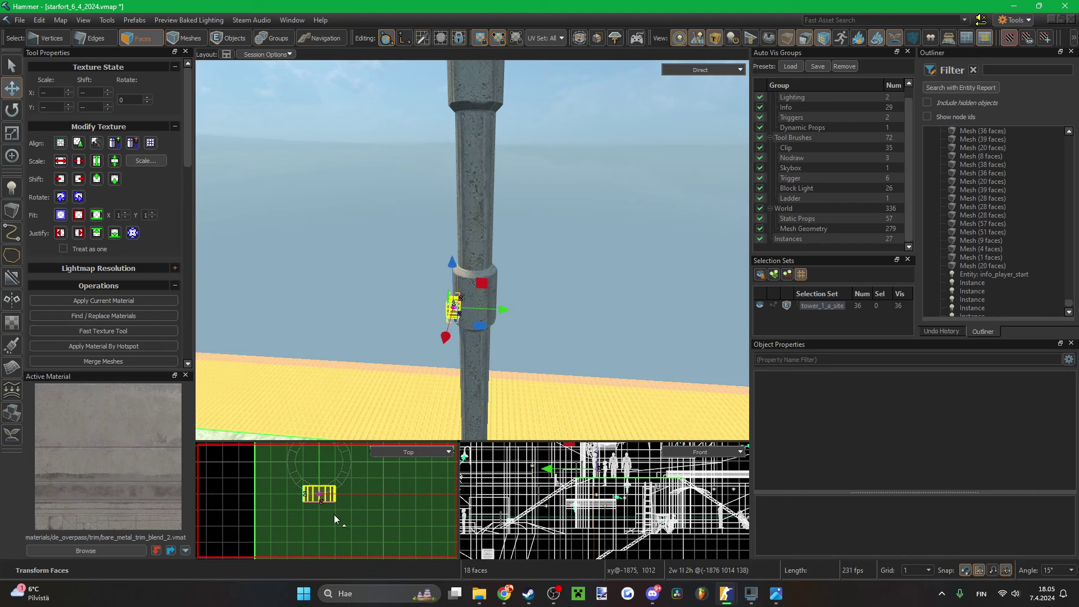
scroll(333, 513, up, 1)
key(Down)
key(Down)
key(Down)
right_drag(332, 506, 366, 444)
- Stretch the outer end vertices of the cylinder away from the post to form a horizontal rail pipe
key(1)
drag(309, 500, 366, 484)
scroll(366, 483, down, 3)
key(Down)
key(Down)
key(Down)
key(Down)
key(Down)
key(Down)
key(Down)
key(Down)
key(Down)
key(Down)
key(Down)
scroll(345, 516, down, 2)
scroll(337, 529, up, 4)
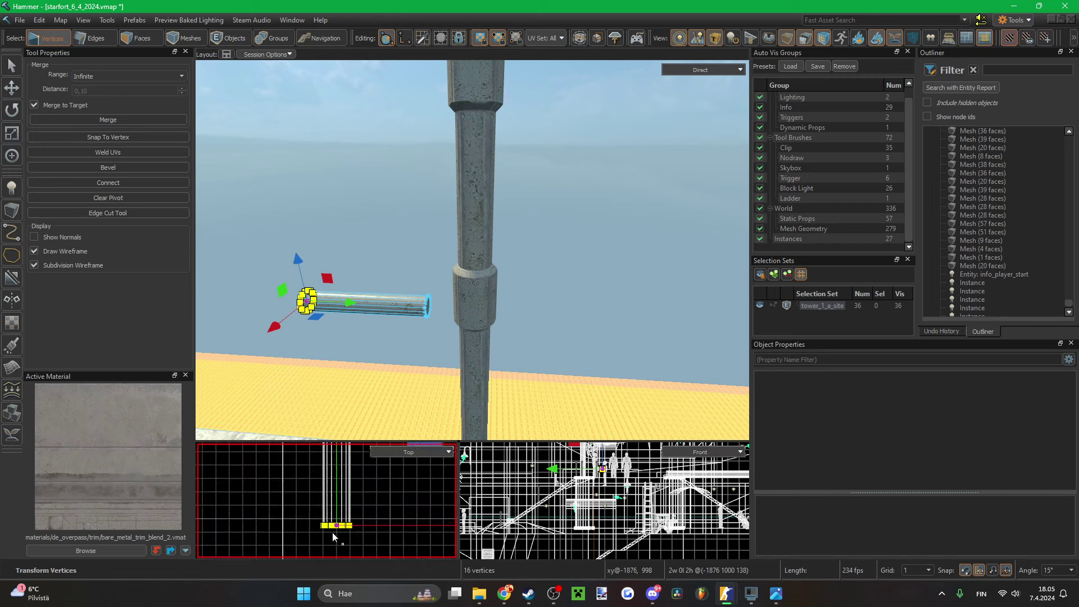
scroll(333, 511, down, 6)
scroll(335, 489, up, 3)
drag(334, 546, 333, 552)
- Shift the rail pipe's post-side end vertices by 0.5 units
scroll(319, 496, up, 2)
drag(314, 488, 382, 465)
scroll(342, 514, down, 4)
scroll(340, 469, up, 4)
scroll(336, 514, down, 4)
scroll(336, 503, up, 3)
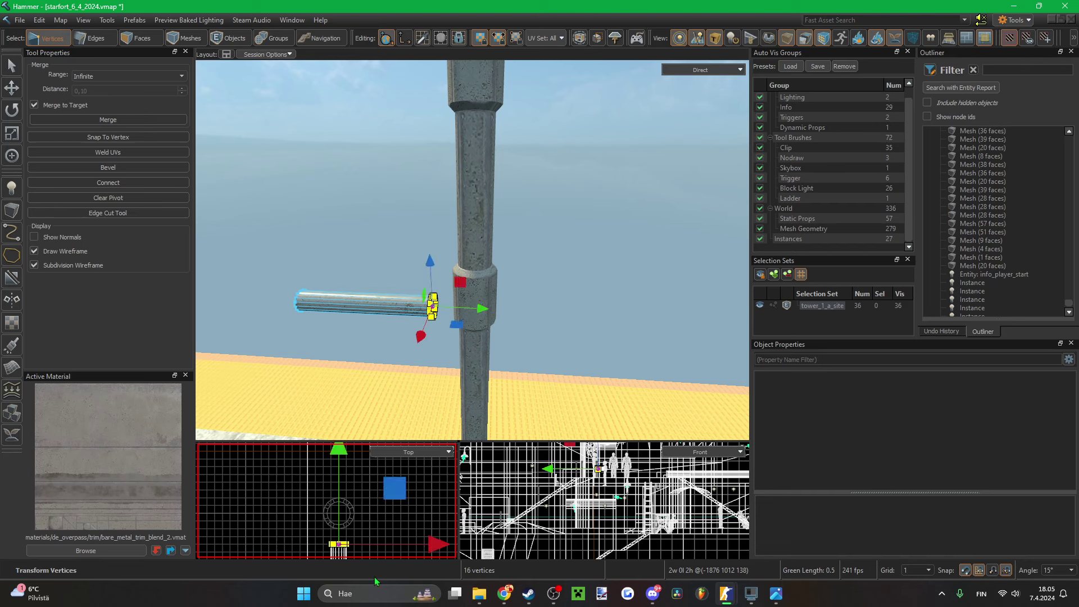
- Delete both end-cap faces of the horizontal rail pipe
click(595, 311)
right_drag(596, 312, 497, 271)
key(3)
double_click(497, 267)
double_click(496, 267)
click(496, 266)
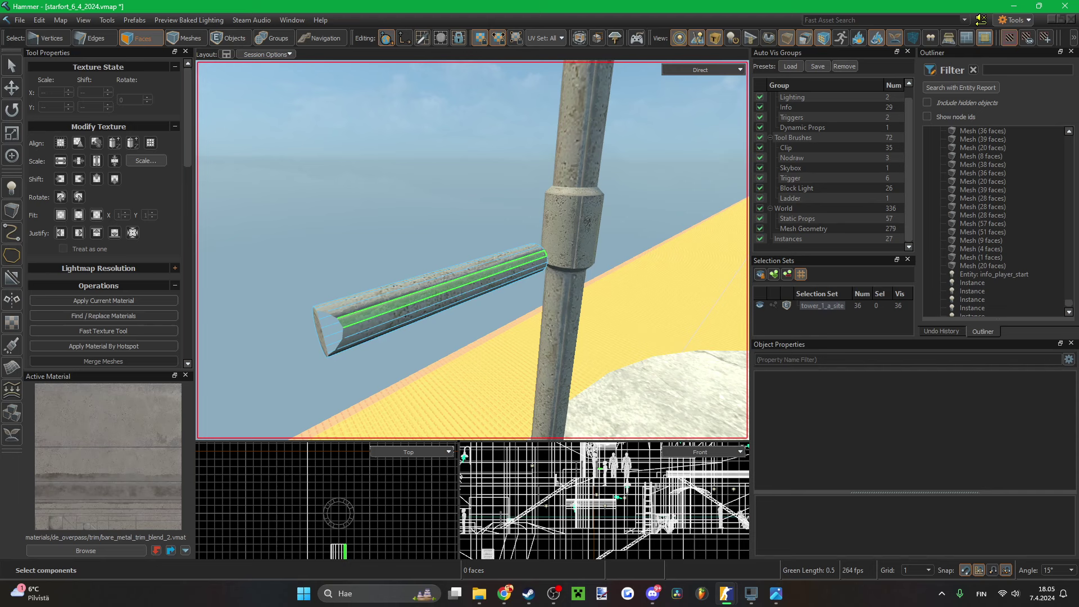
mouse_move(495, 266)
right_down()
mouse_move(615, 302)
mouse_move(472, 250)
mouse_move(531, 273)
mouse_move(472, 250)
mouse_move(512, 261)
right_up()
key(ctrl+x)
click(512, 261)
key(ctrl+x)
- Extend the pipe's post-side end into the collar so the pipe is about 16 units long
scroll(286, 529, down, 3)
scroll(286, 543, up, 6)
key(1)
drag(366, 511, 332, 454)
scroll(332, 502, up, 1)
scroll(330, 494, down, 2)
key(Escape)
- Select the rail pipe as an object and reset its origin to its center
right_drag(454, 403, 462, 244)
key(5)
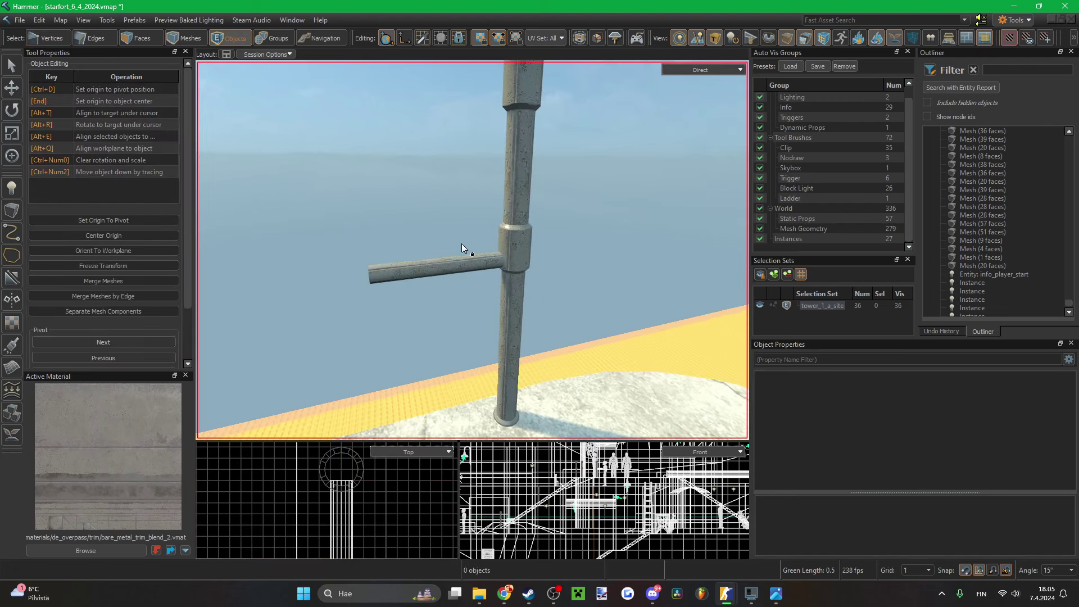
click(484, 260)
scroll(646, 541, up, 2)
scroll(646, 542, up, 2)
right_click(456, 259)
mouse_move(501, 271)
click(702, 312)
- Lower the rail pipe by 1 unit to line it up with the post's collar
scroll(593, 481, down, 5)
scroll(585, 482, up, 10)
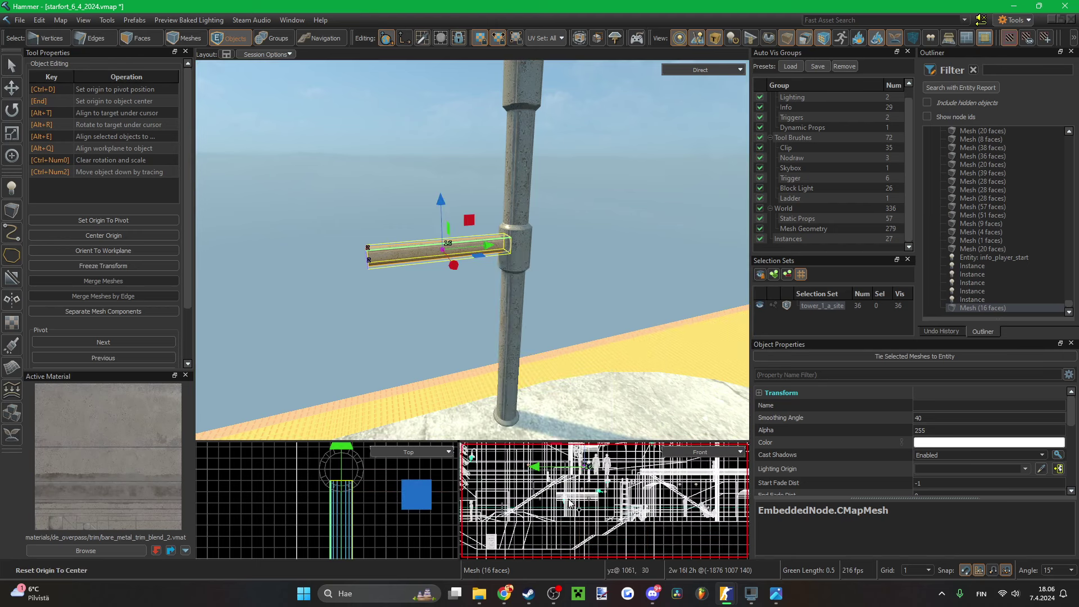
scroll(585, 475, up, 9)
scroll(587, 512, down, 7)
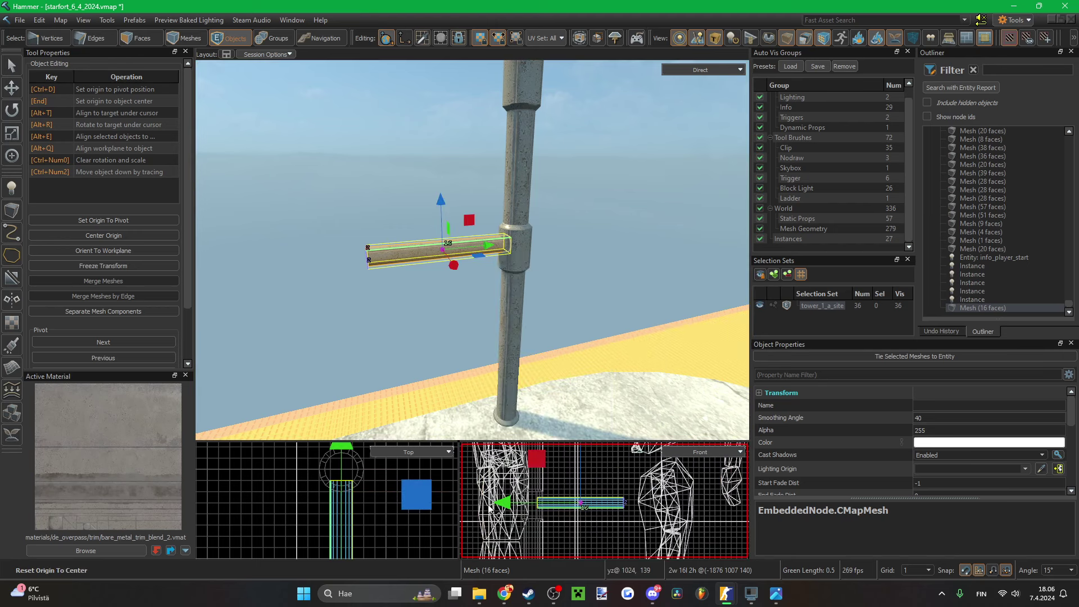
scroll(573, 510, up, 4)
scroll(578, 514, down, 3)
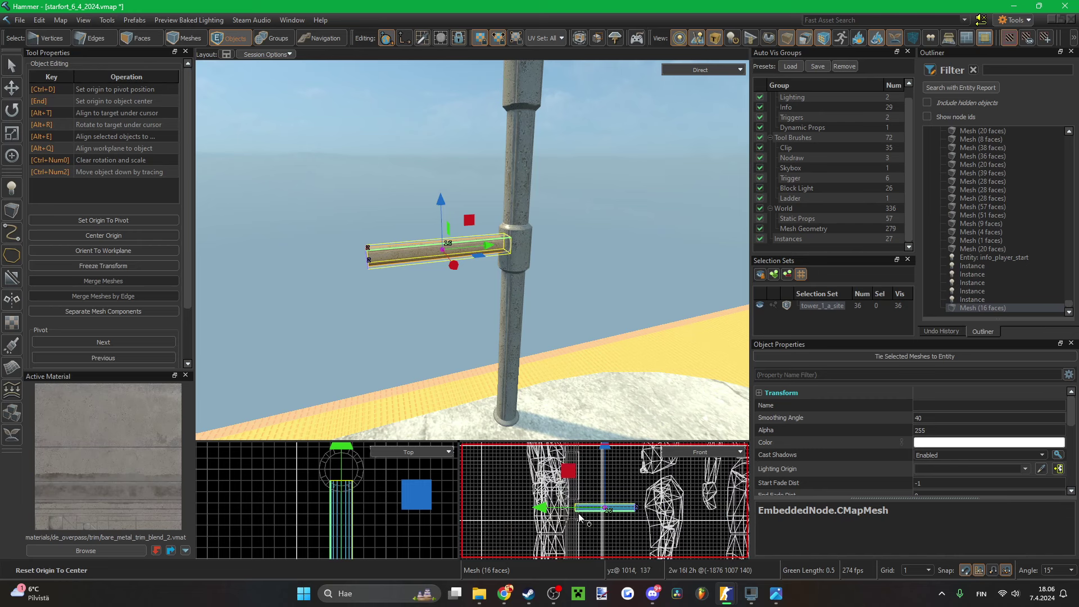
scroll(579, 516, up, 8)
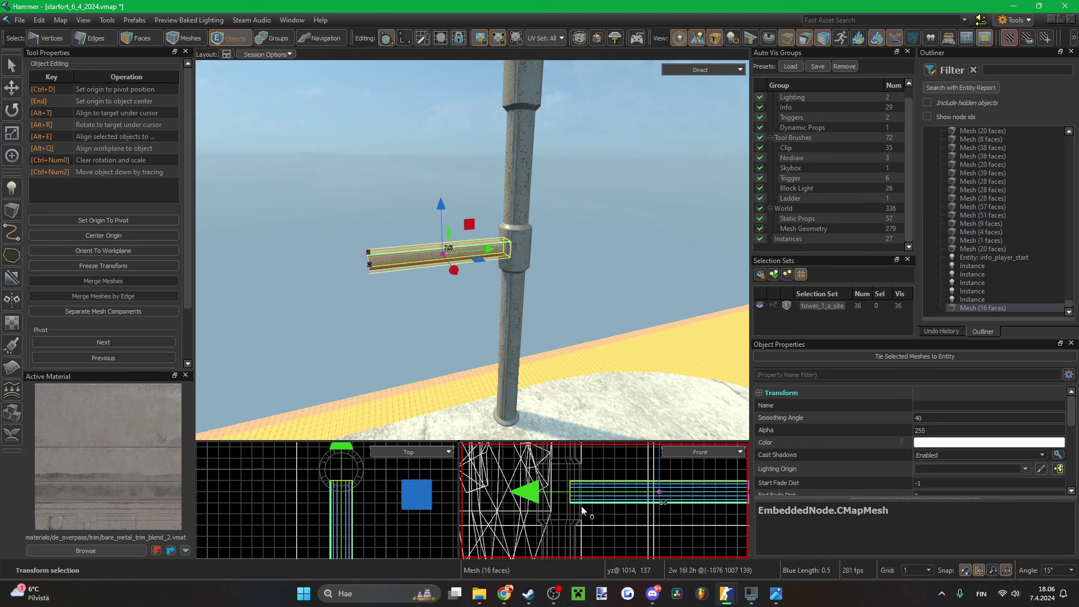
scroll(345, 491, up, 5)
key(Down)
key(Up)
key(Escape)
- Duplicate the rail pipe to the opposite side of the post, about 19 units along
right_drag(437, 301, 437, 301)
key(s)
key(w)
click(437, 300)
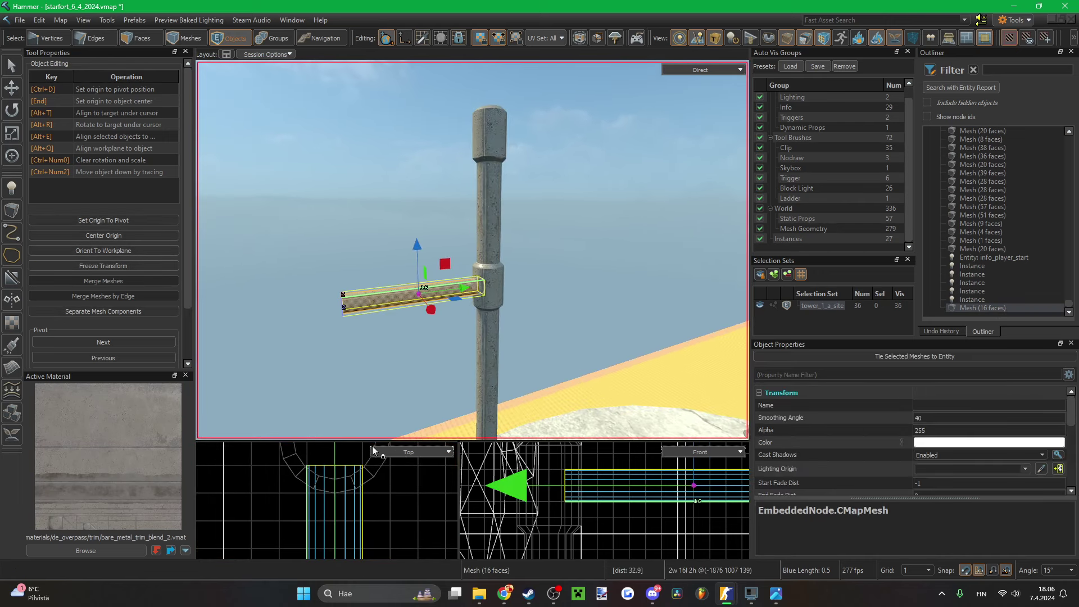
shift+drag(380, 475, 380, 427)
- Shorten the duplicated pipe to about 7 units by pulling its far-end vertices back to where the platform's curve begins
scroll(351, 487, up, 7)
key(1)
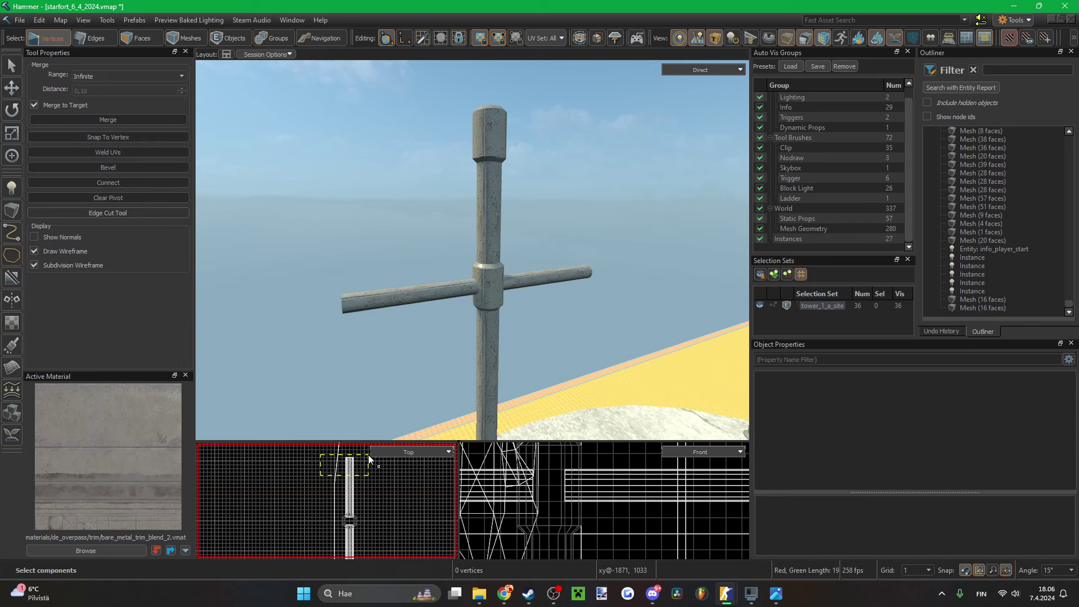
scroll(353, 507, down, 3)
scroll(348, 509, up, 5)
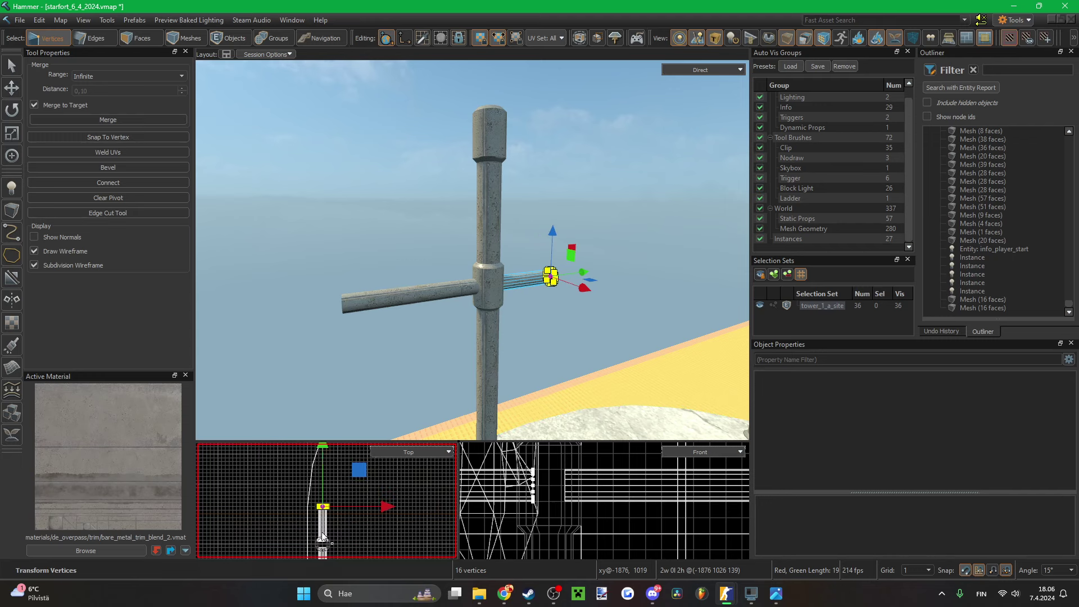
scroll(359, 503, up, 2)
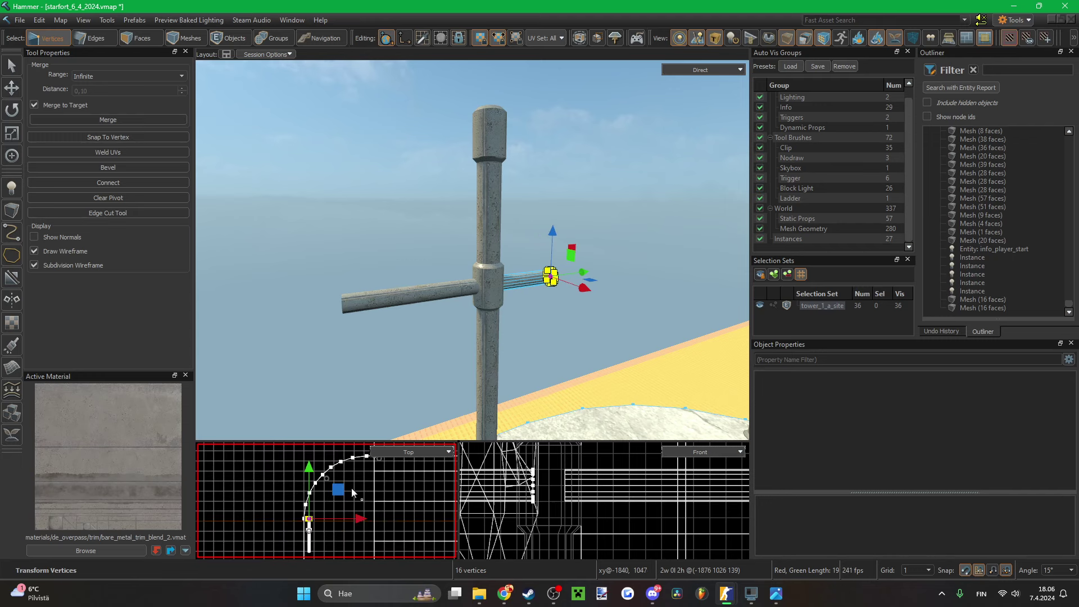
scroll(352, 488, up, 4)
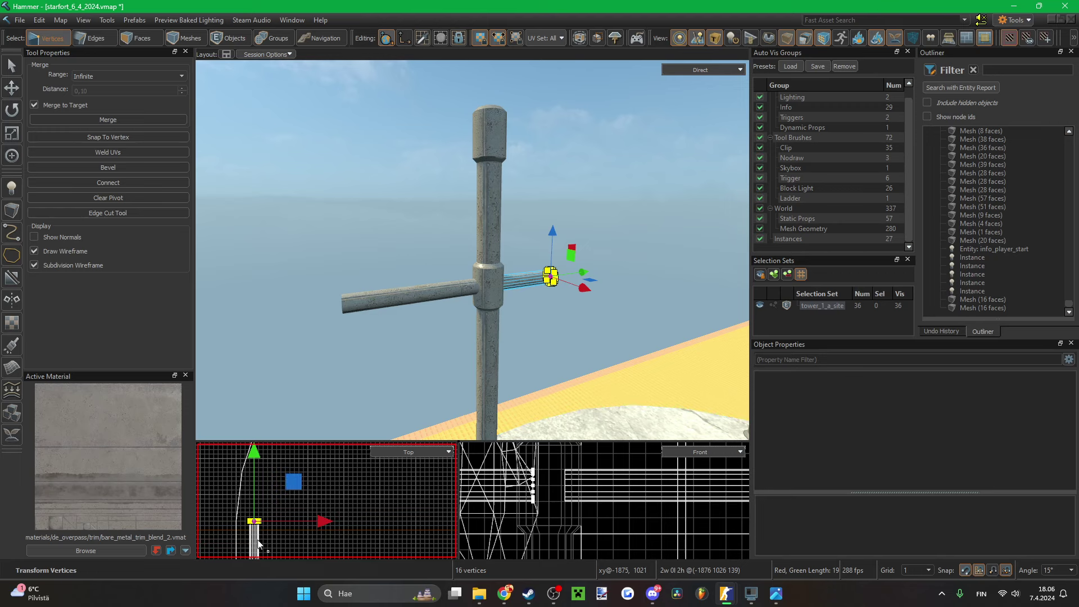
key(Down)
key(Down)
scroll(257, 533, down, 4)
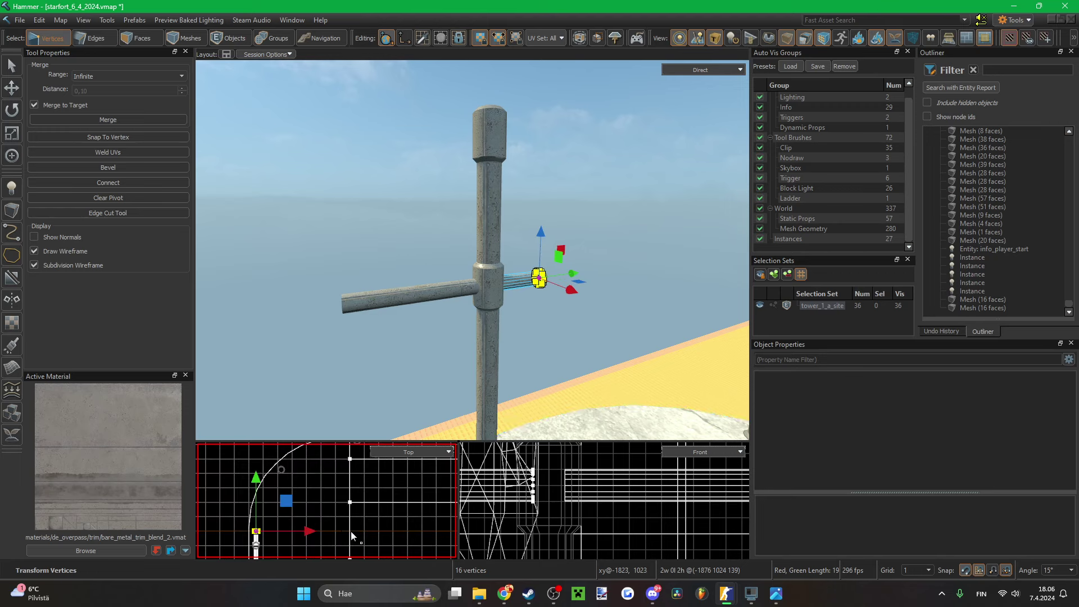
- Move the pivot of the selected end vertices to the center of the platform's rounded corner
key(Insert)
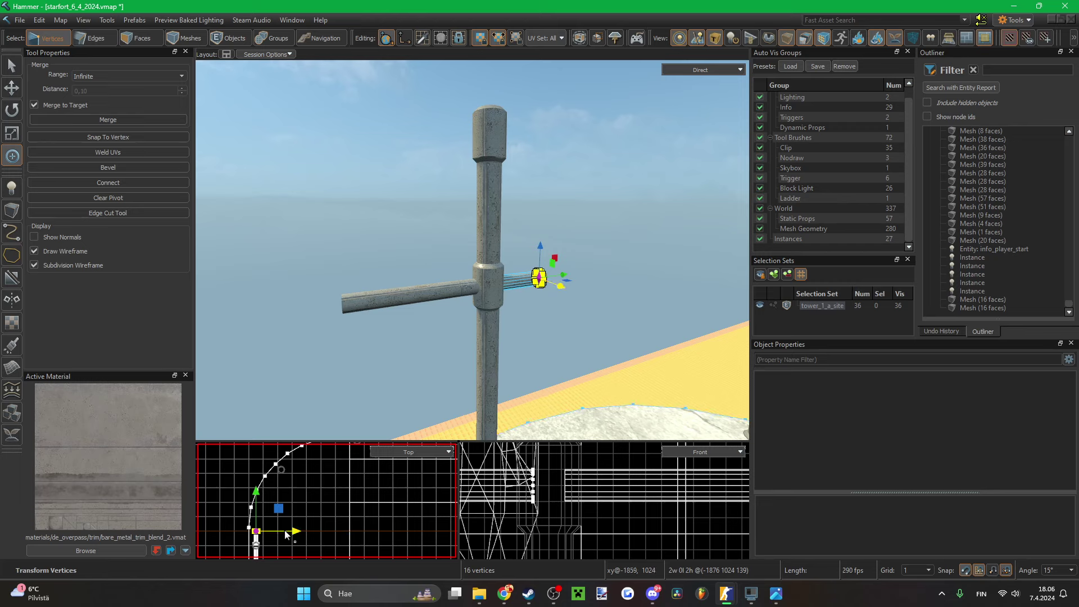
drag(371, 511, 373, 512)
scroll(376, 519, up, 7)
scroll(372, 499, down, 8)
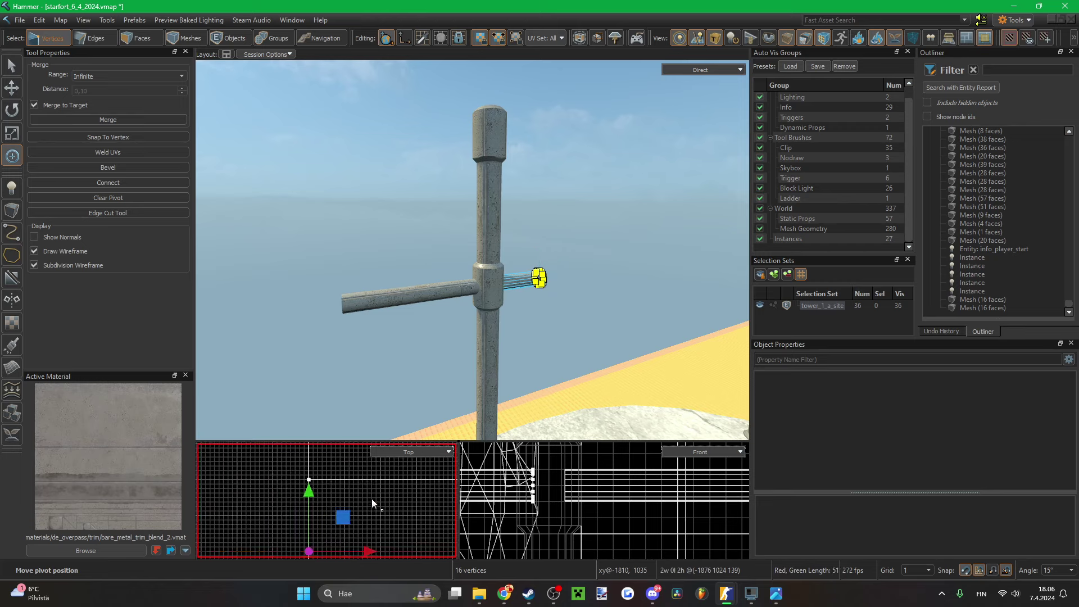
scroll(352, 519, up, 4)
scroll(363, 516, down, 3)
- Try to extrude the pipe end around the platform's rounded corner in repeated 15° rotations about the pivot
key(e)
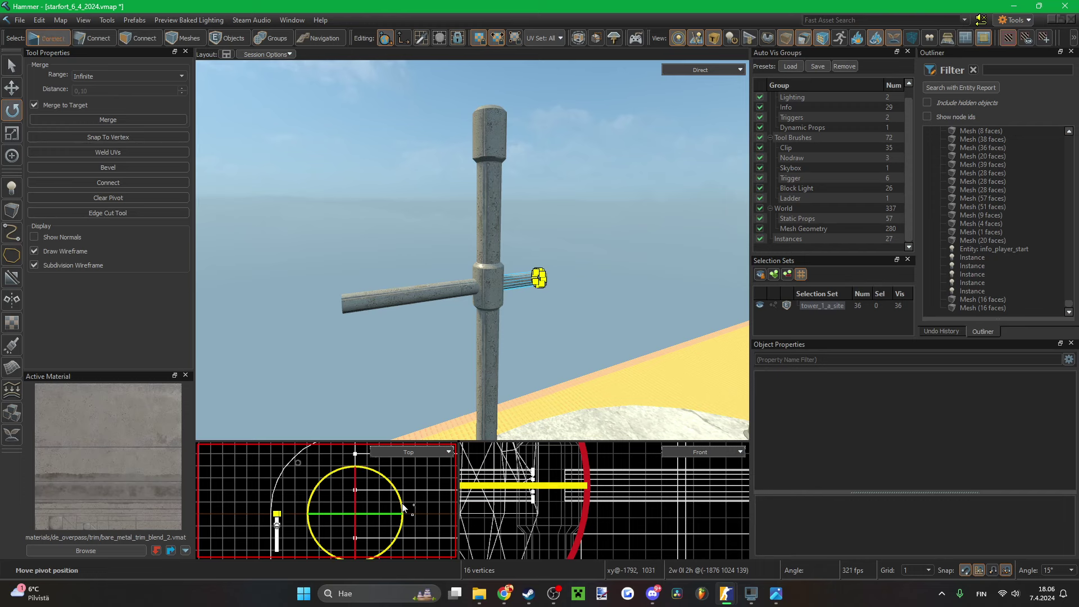
shift+drag(400, 519, 401, 519)
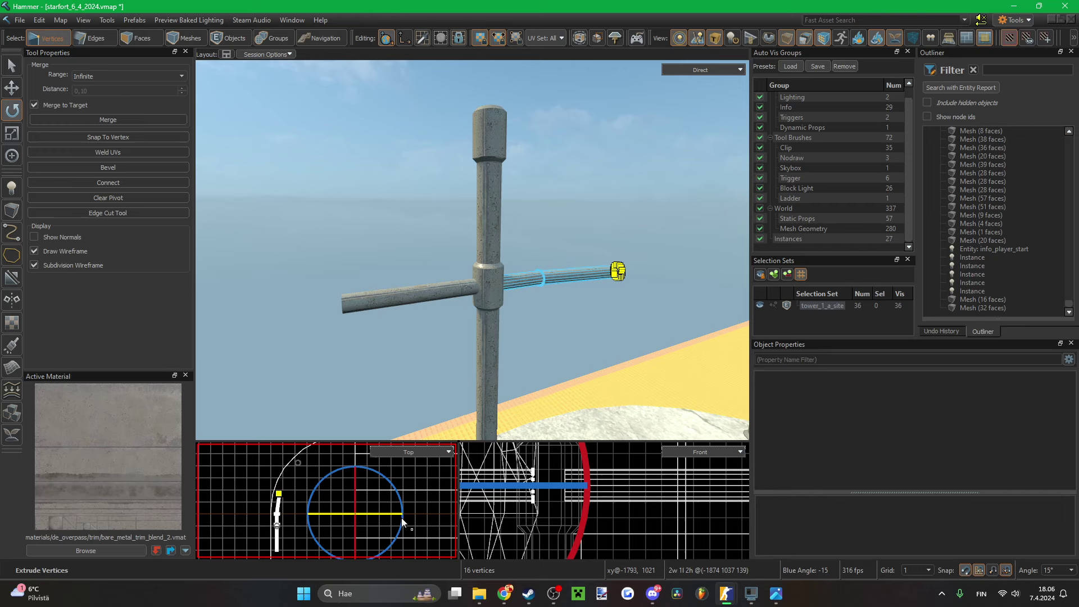
key(shift+g)
key(shift+g)
scroll(402, 518, down, 2)
scroll(374, 472, up, 1)
key(shift+g)
scroll(370, 464, up, 3)
key(shift+g)
key(shift+g)
scroll(370, 464, down, 5)
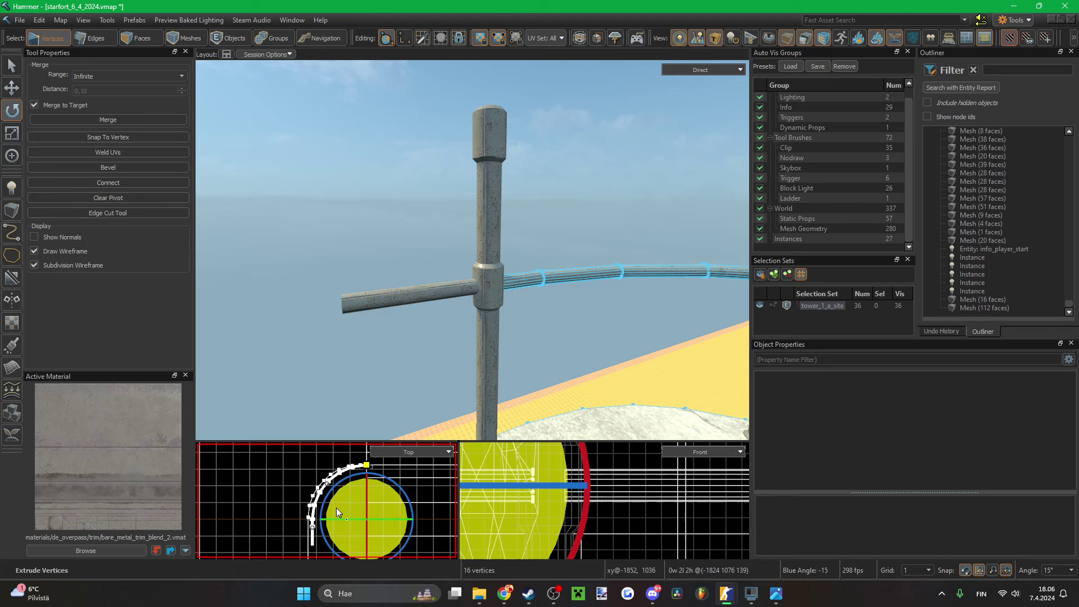
- Compare the extruded arc with the platform's curve and undo all the 15° extrusions
scroll(320, 514, up, 6)
scroll(313, 514, up, 2)
scroll(312, 511, down, 5)
scroll(358, 469, up, 9)
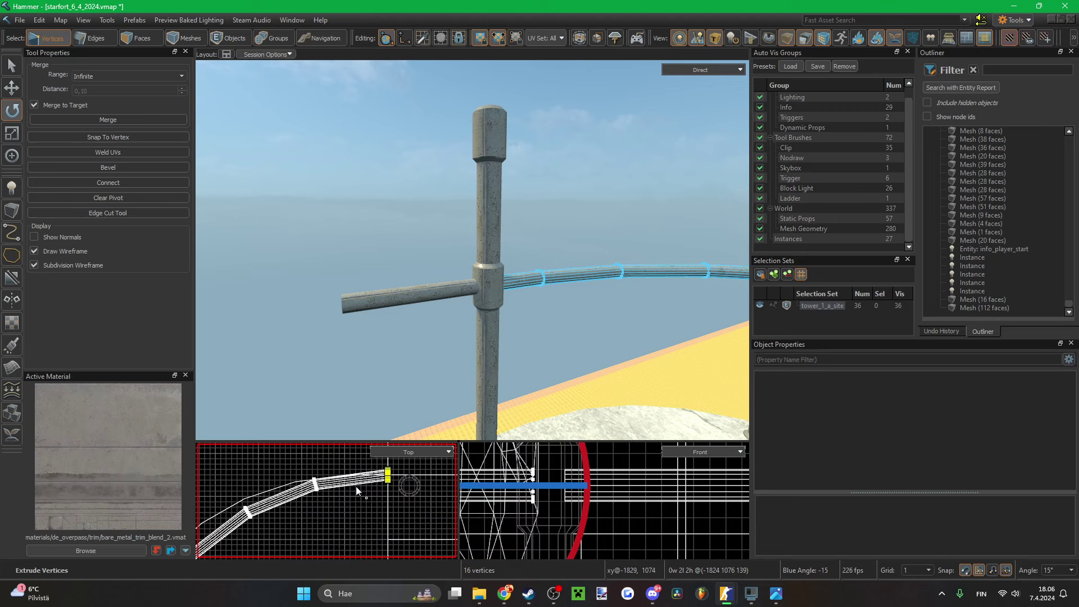
scroll(388, 501, down, 5)
scroll(359, 490, down, 4)
scroll(319, 497, up, 5)
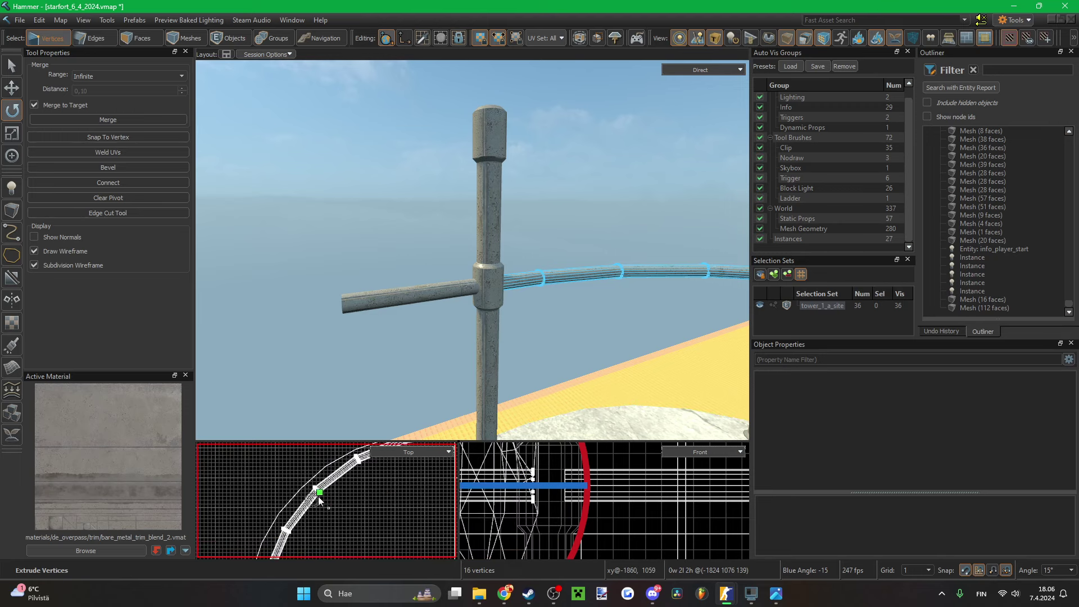
scroll(317, 497, down, 2)
scroll(317, 498, down, 4)
key(ctrl+z)
key(ctrl+z)
key(ctrl+z)
key(ctrl+z)
key(ctrl+z)
ctrl+scroll(334, 521, down, 2)
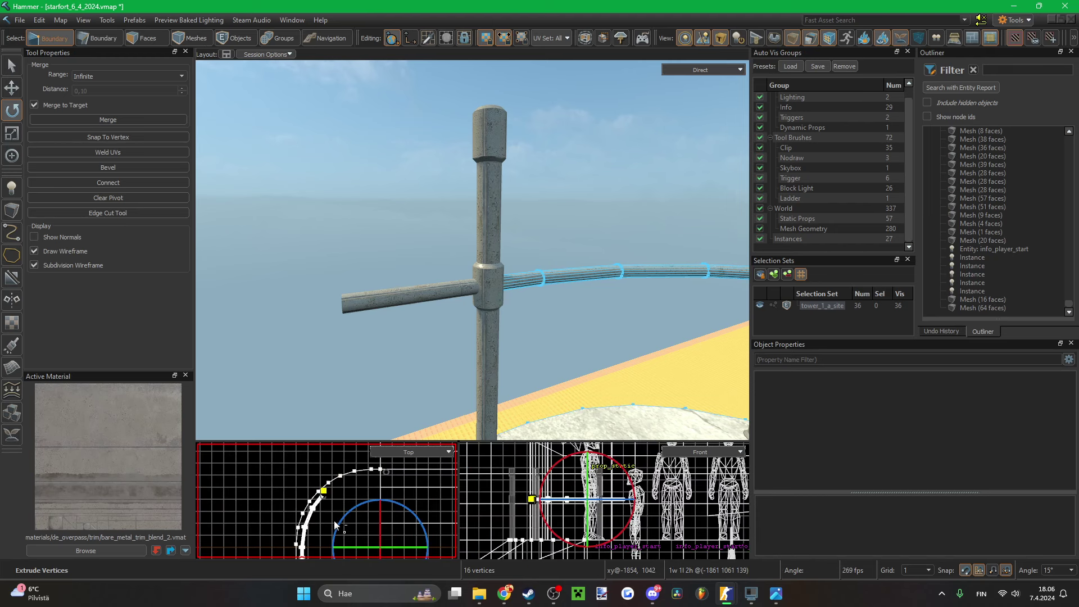
ctrl+scroll(334, 483, up, 2)
key(ctrl+z)
key(ctrl+z)
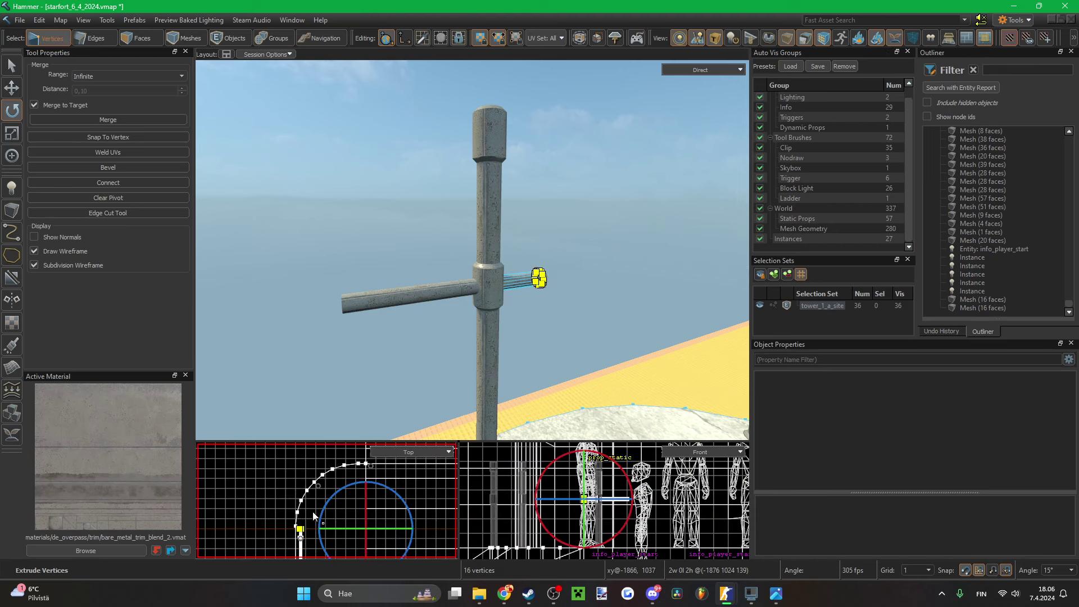
- Try shifting the short pipe segment 4 units sideways and move it back in line with the post
scroll(300, 530, up, 2)
scroll(301, 531, down, 3)
scroll(356, 479, up, 2)
scroll(356, 480, down, 2)
scroll(320, 533, up, 3)
right_drag(444, 365, 464, 352)
key(5)
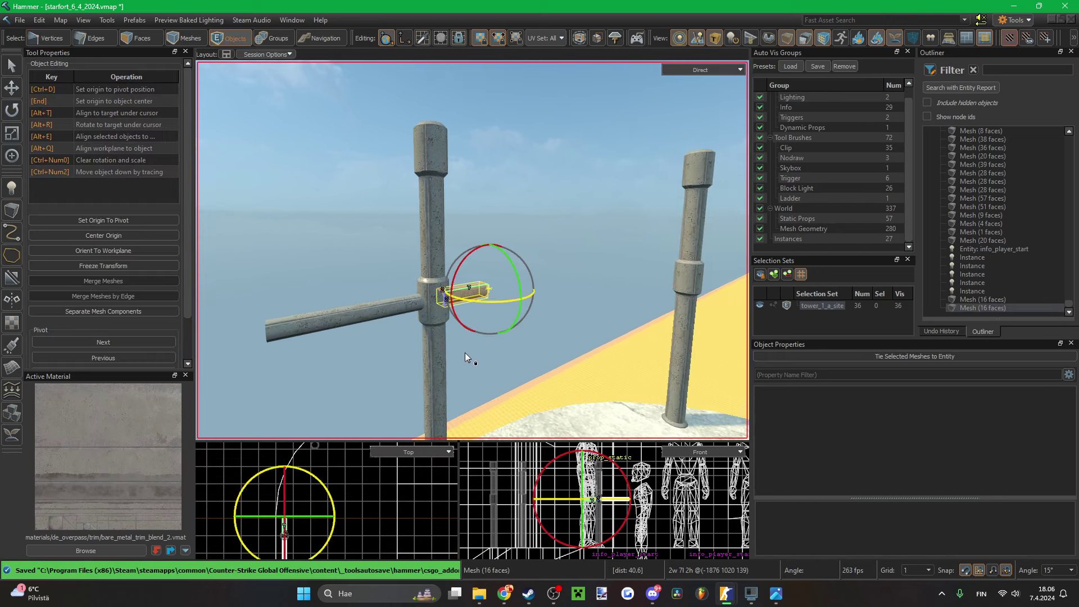
scroll(295, 524, up, 2)
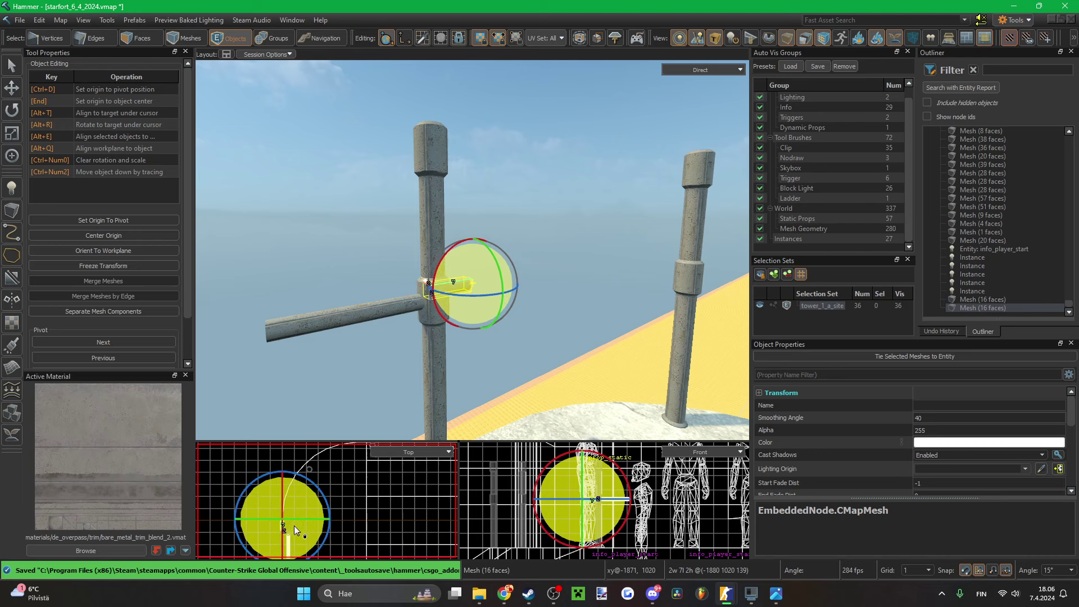
key(Right)
key(Right)
key(Right)
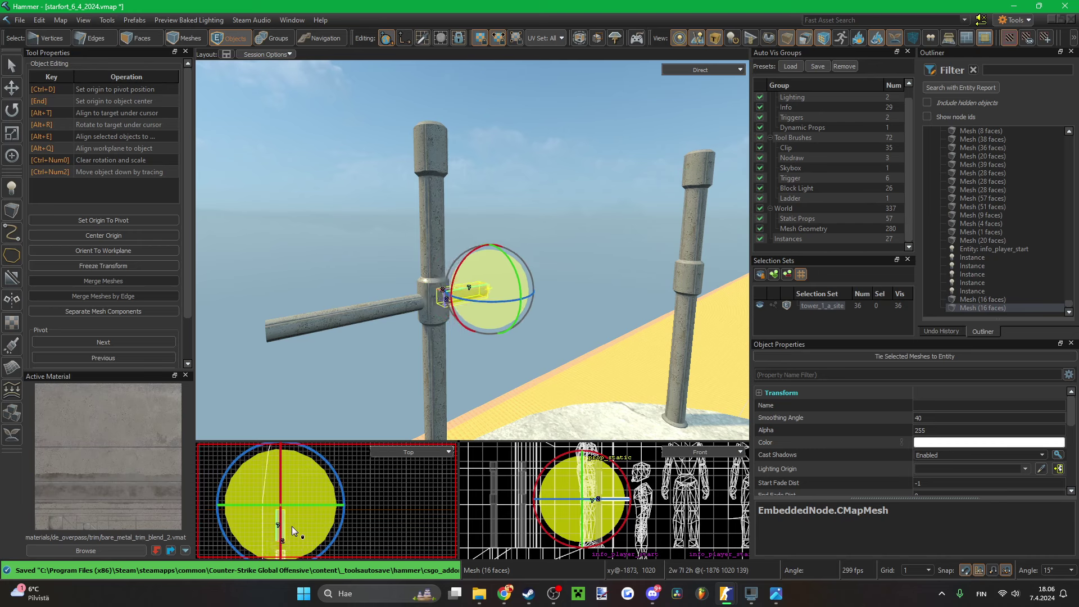
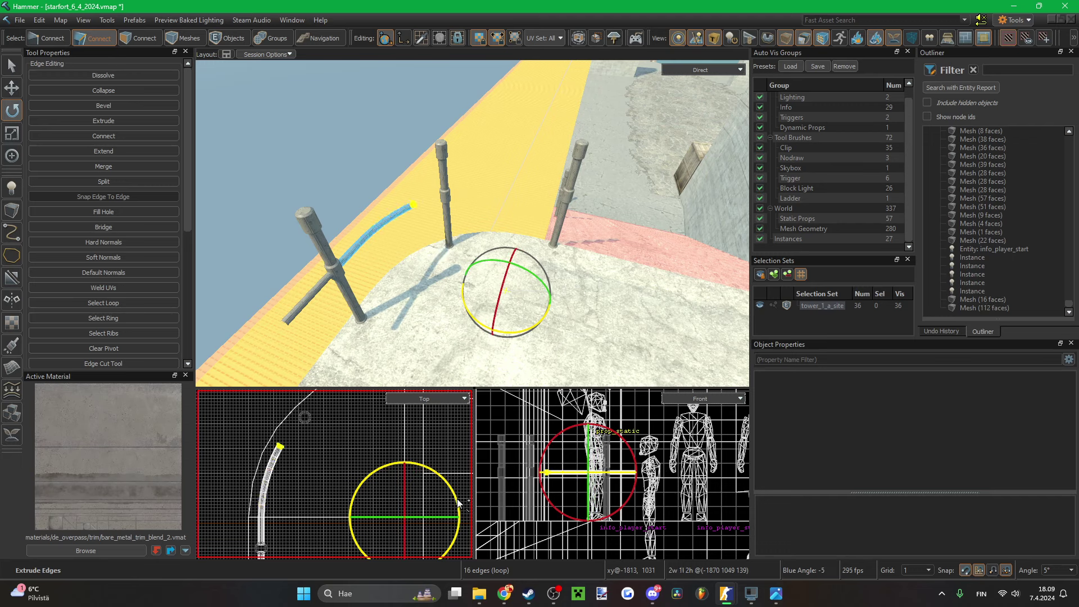
- Extrude the pipe's end edge loop around the platform's rounded corner in repeated 5° rotations until the quarter turn is complete
scroll(458, 503, down, 1)
middle_drag(458, 397, 454, 440)
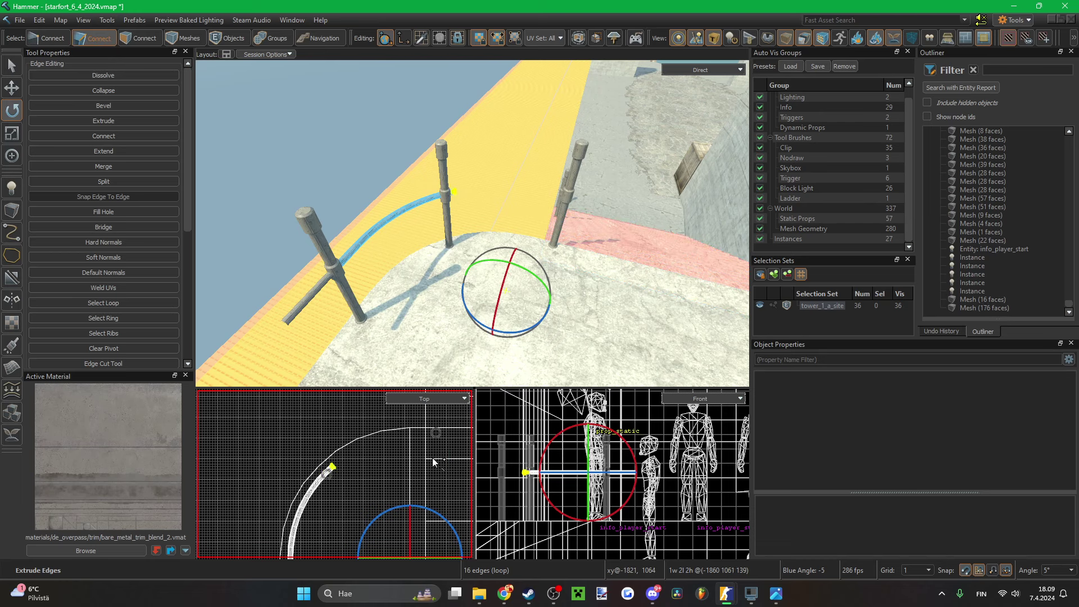
key(shift+g)
key(shift+g)
key(shift+g)
key(shift+g)
key(shift+g)
key(shift+g)
key(shift+g)
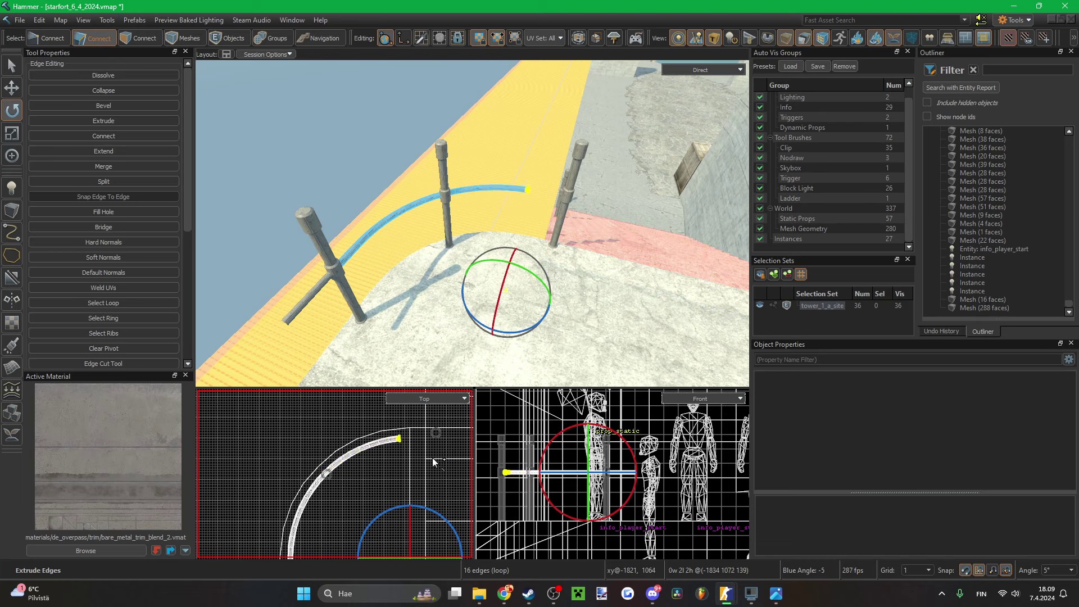
key(shift+Right)
- Set the grid to 0.5 and move the middle post so it is centered on the curved pipe
scroll(408, 424, up, 5)
scroll(402, 435, down, 5)
right_drag(393, 332, 359, 315)
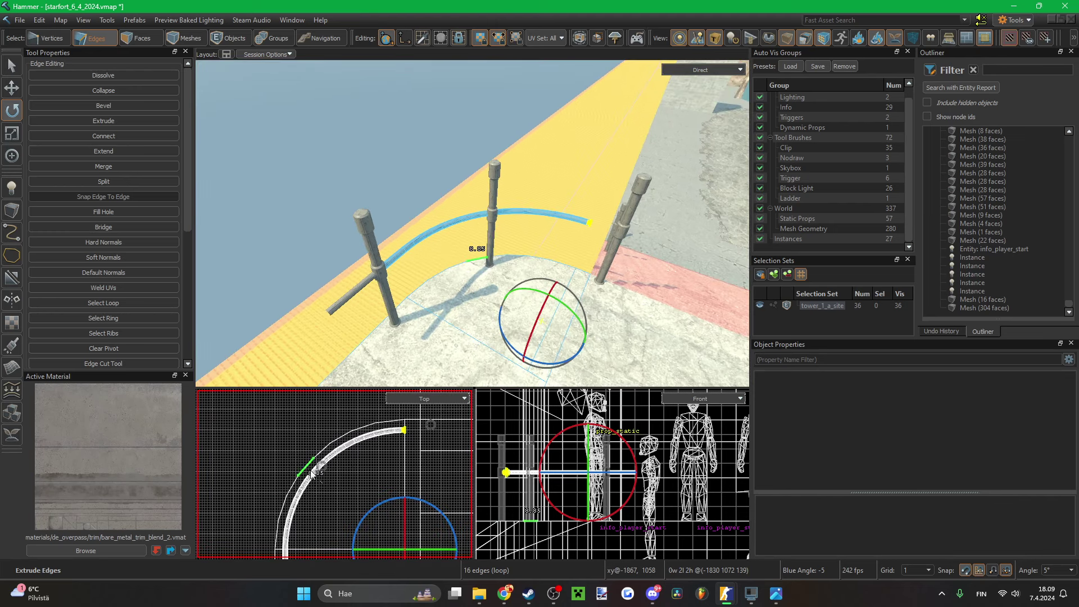
scroll(312, 471, up, 5)
key(5)
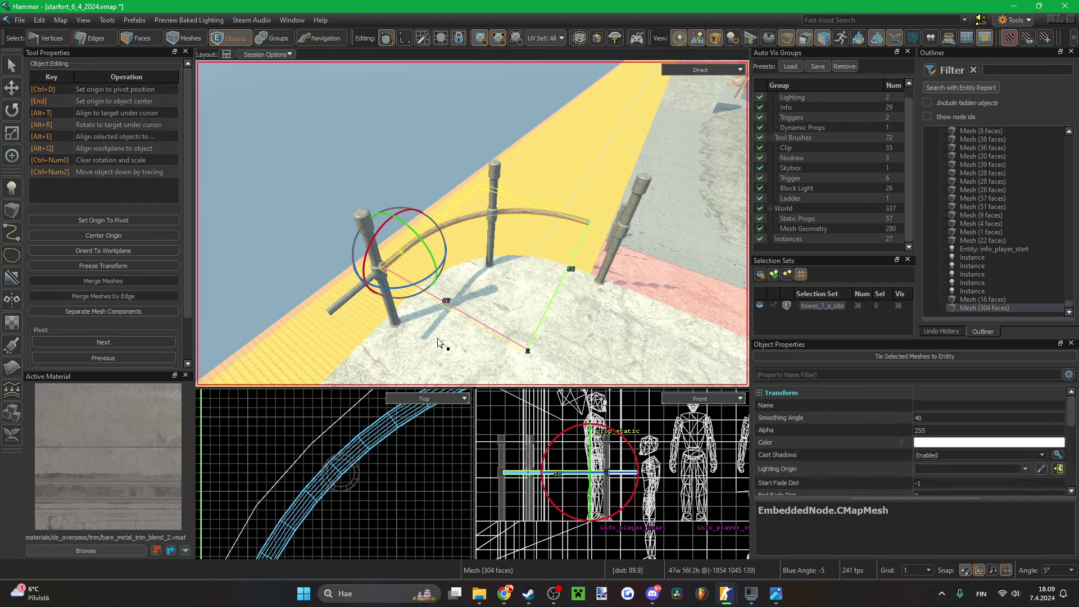
click(488, 244)
key(w)
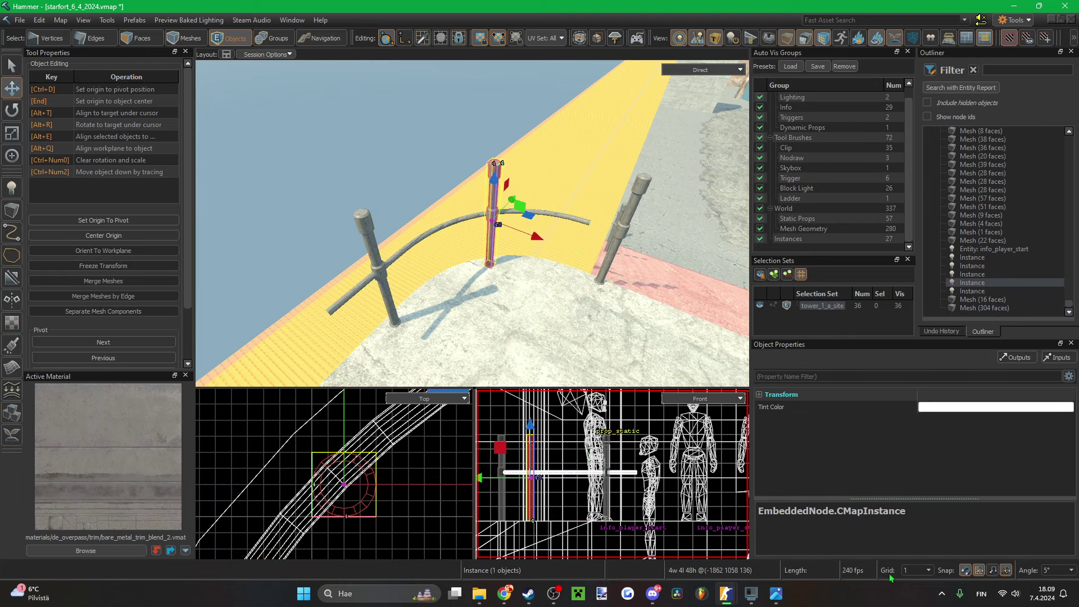
scroll(345, 510, down, 2)
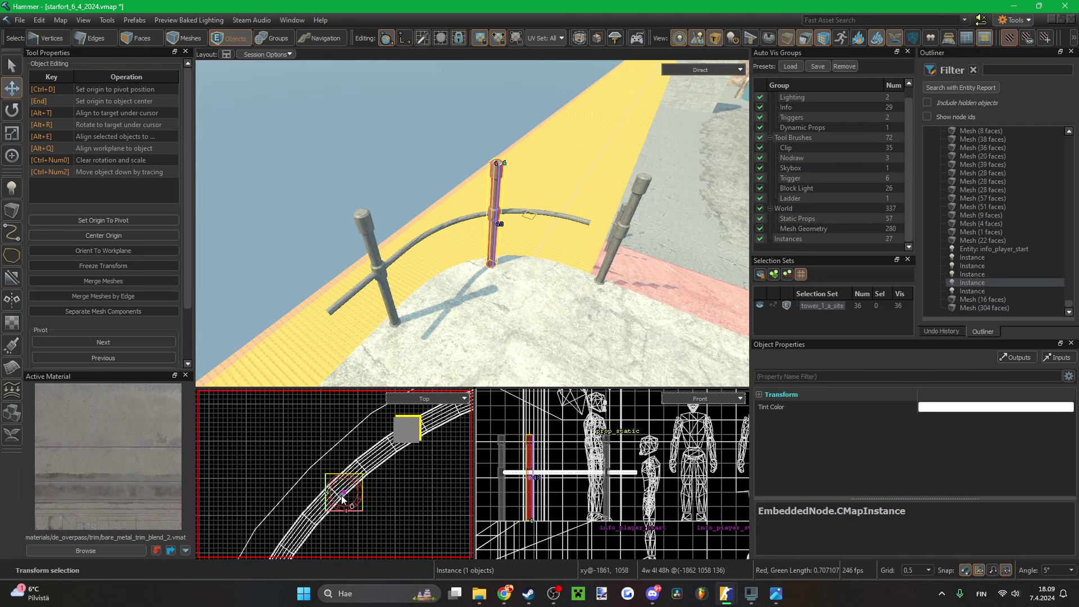
drag(342, 496, 336, 495)
scroll(370, 528, up, 1)
key(Left)
click(509, 309)
key(w)
right_drag(509, 310, 477, 228)
key(3)
double_click(472, 264)
key(s)
key(Escape)
key(w)
- Extrude the curved pipe's end vertices straight on by about 10 units to reach the third post
scroll(328, 495, down, 7)
scroll(369, 455, up, 6)
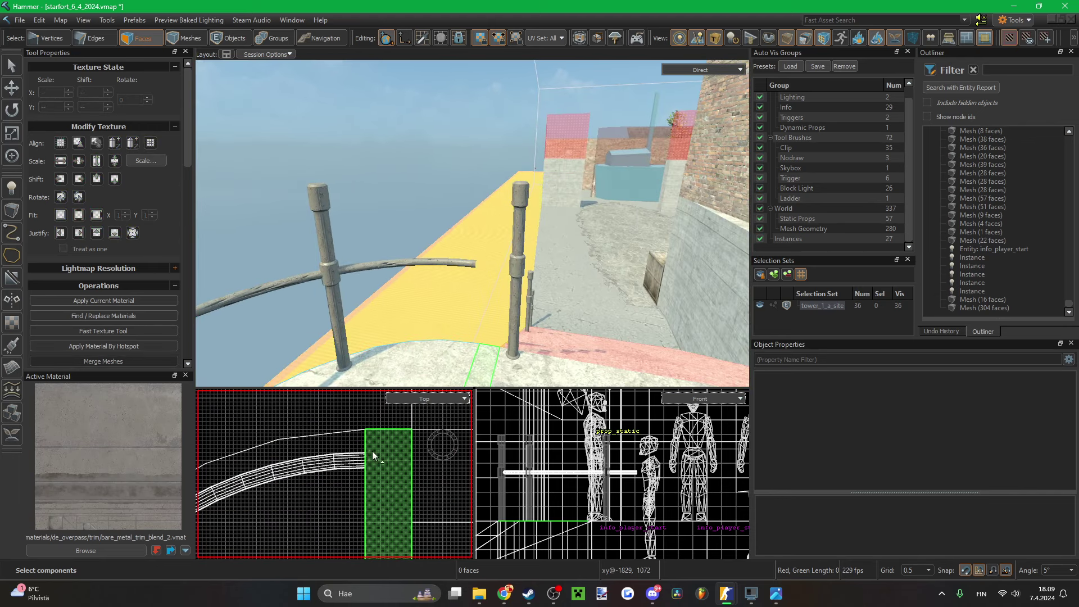
key(1)
drag(373, 445, 359, 477)
scroll(360, 476, down, 4)
scroll(376, 471, up, 4)
key(shift+Right)
key(Right)
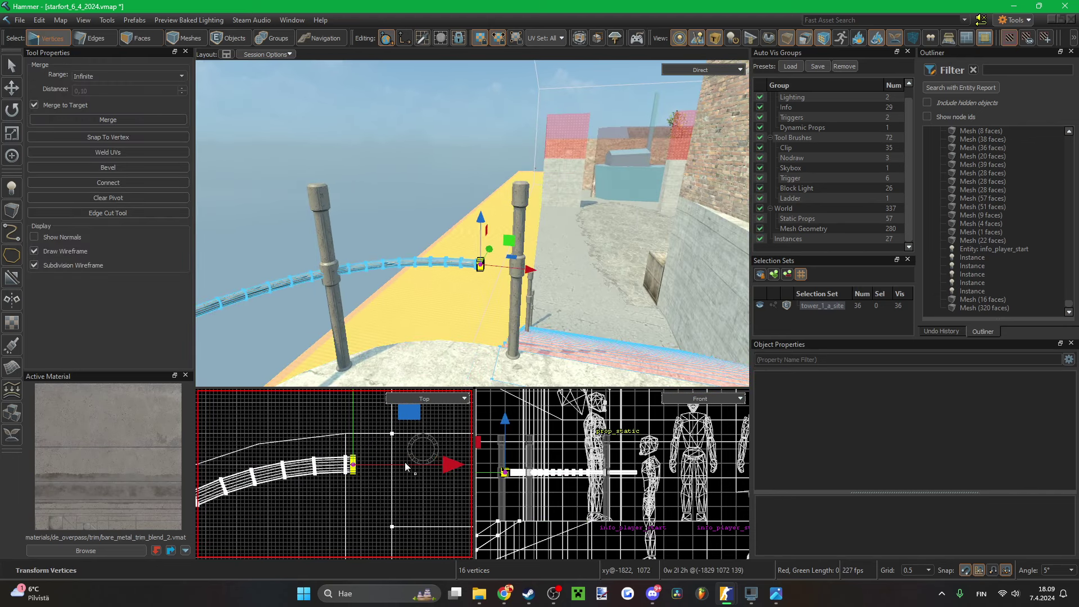
scroll(403, 463, up, 2)
key(Right)
key(Right)
key(Right)
key(Right)
key(Right)
key(Right)
key(Right)
key(Right)
key(Right)
key(Right)
key(Right)
key(Right)
key(Right)
key(Right)
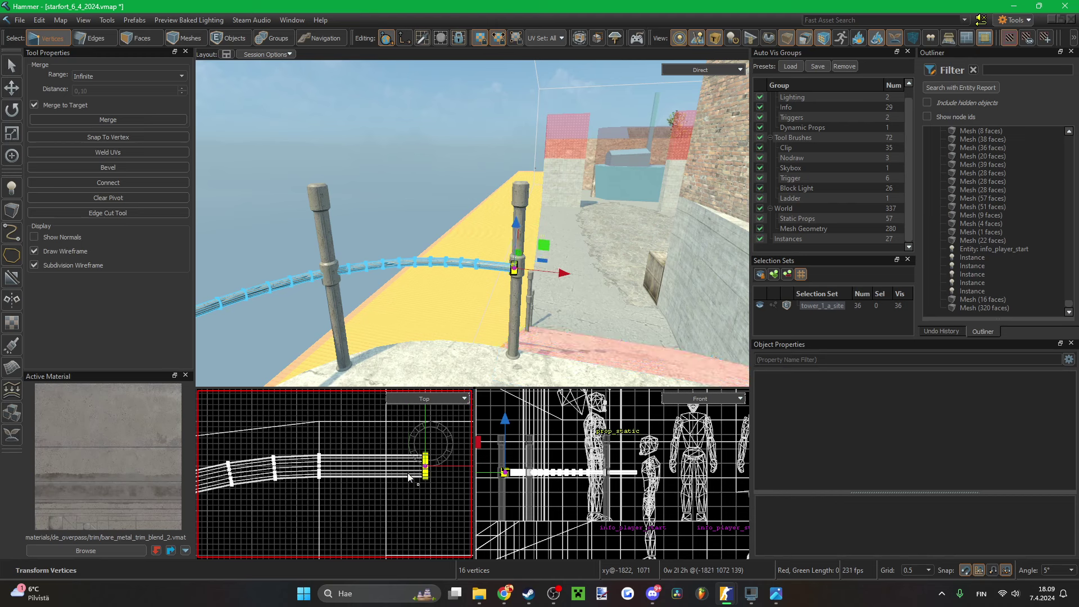
key(Right)
- Move the third post 2 units inward so it lines up with the pipe's end
scroll(401, 470, down, 3)
scroll(395, 478, down, 3)
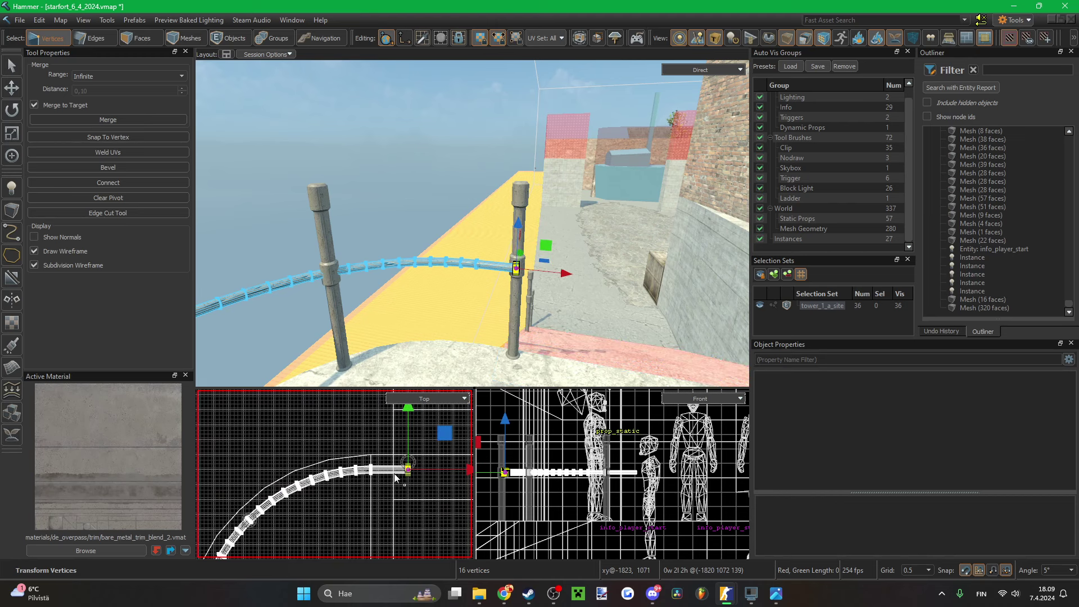
scroll(385, 466, down, 4)
scroll(304, 523, up, 6)
scroll(291, 527, down, 2)
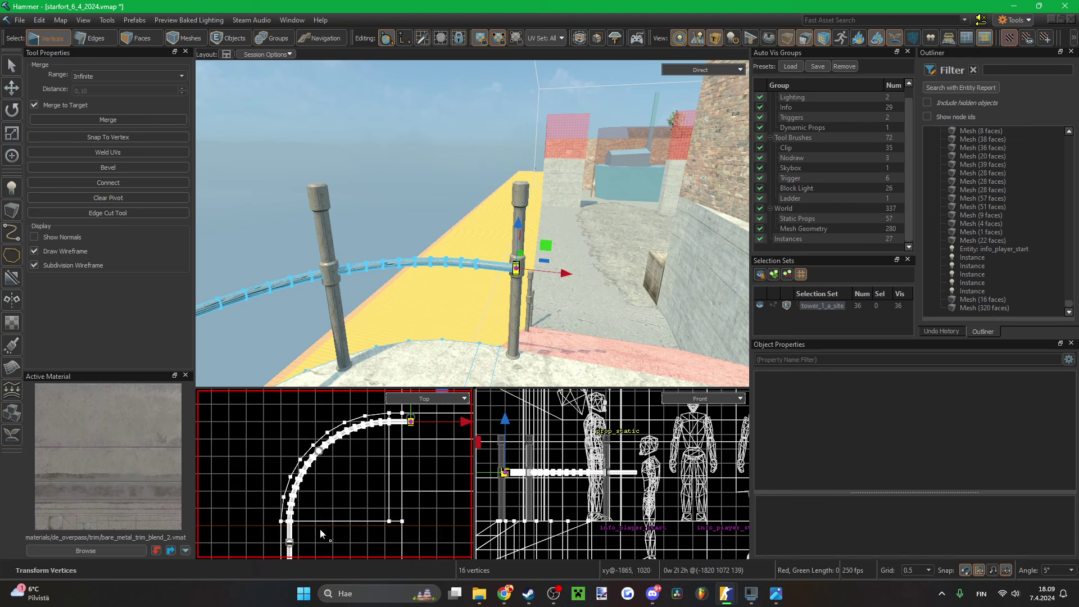
scroll(412, 421, up, 4)
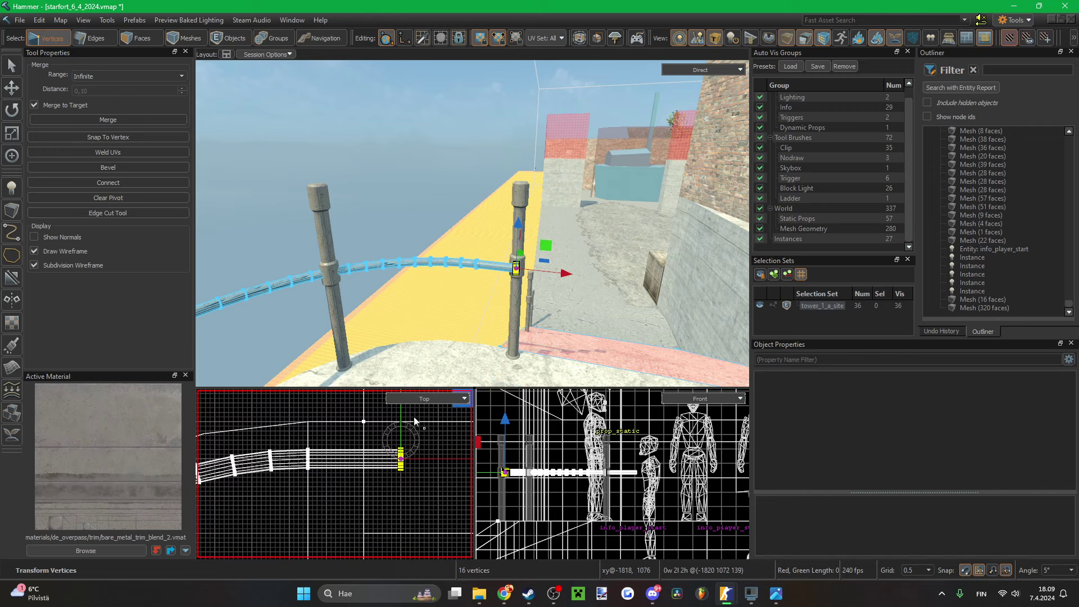
right_drag(540, 334, 472, 337)
key(5)
click(442, 262)
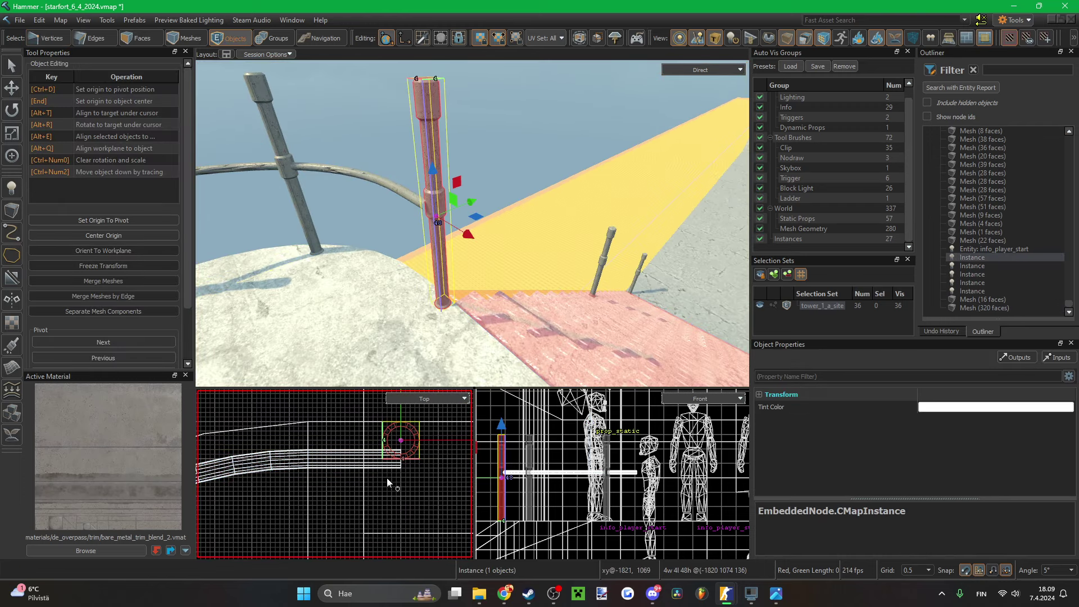
scroll(388, 469, up, 3)
key(Down)
key(Up)
scroll(388, 477, down, 3)
key(Down)
key(Down)
key(Down)
key(Down)
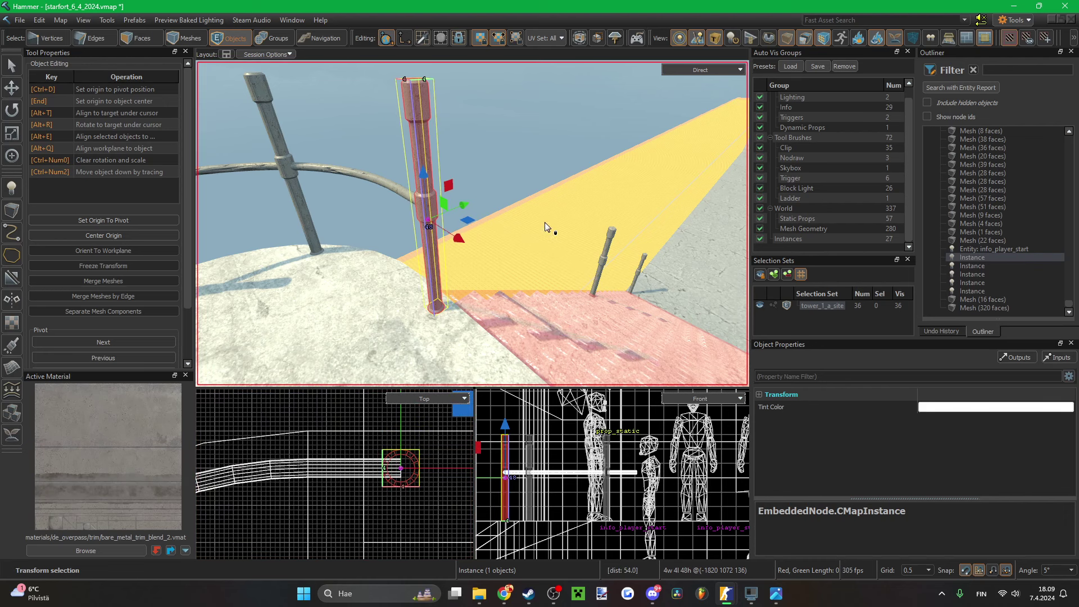
key(Escape)
- Select the two posts along the stairs and move both 2 units in line with the third post
right_drag(549, 229, 473, 225)
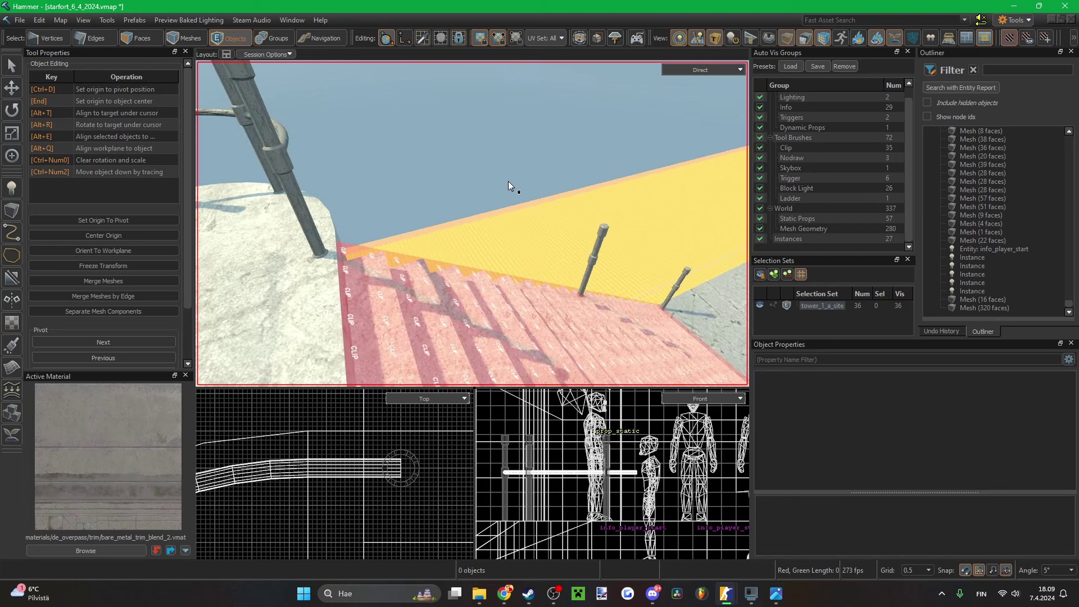
click(590, 258)
right_drag(590, 258, 549, 272)
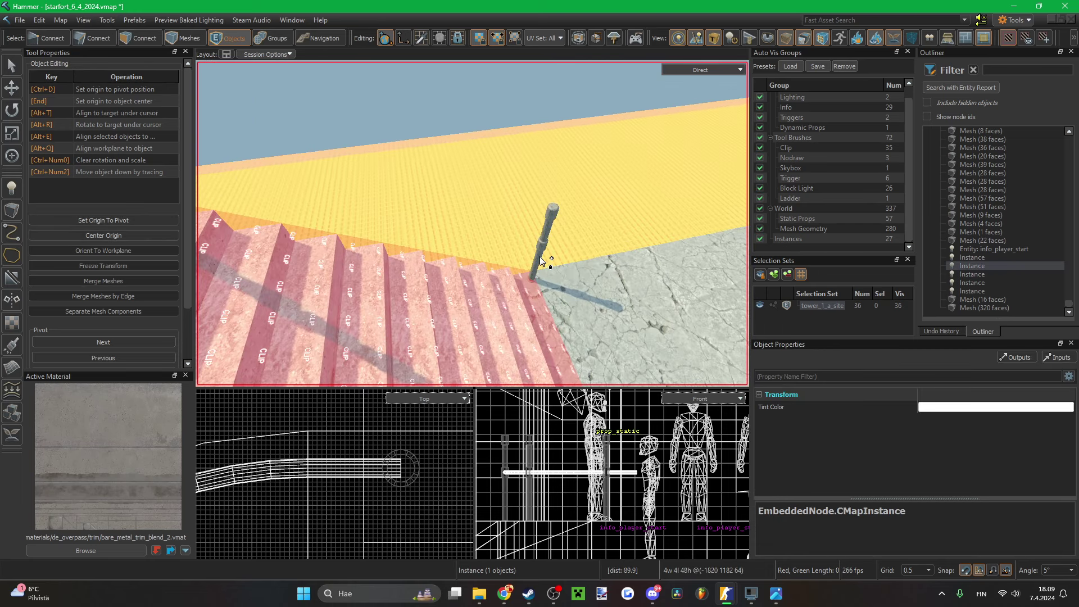
ctrl+click(540, 261)
scroll(355, 507, down, 10)
scroll(346, 449, up, 8)
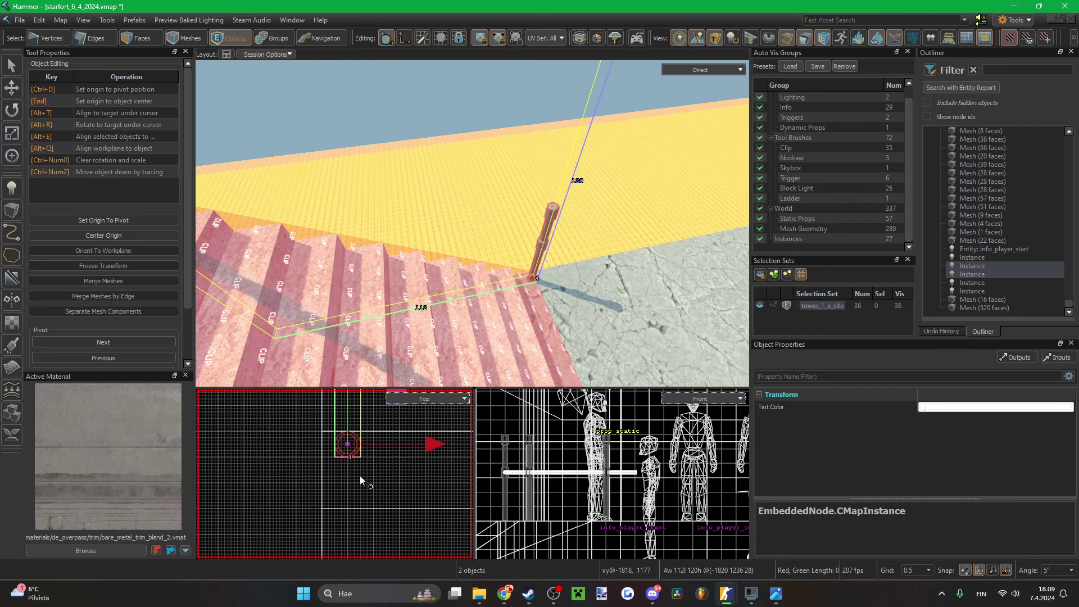
key(Down)
key(Down)
key(Down)
key(Down)
key(Escape)
- Fix the texture mapping on all faces of the curved pipe and save the map
right_drag(509, 354, 472, 223)
key(ctrl+s)
key(3)
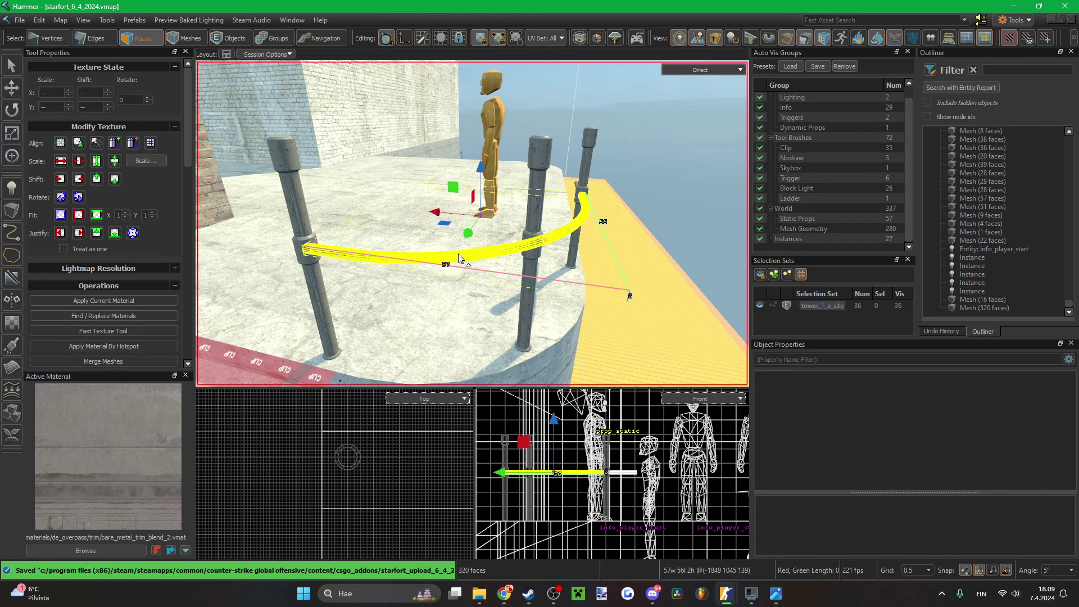
key(ctrl+s)
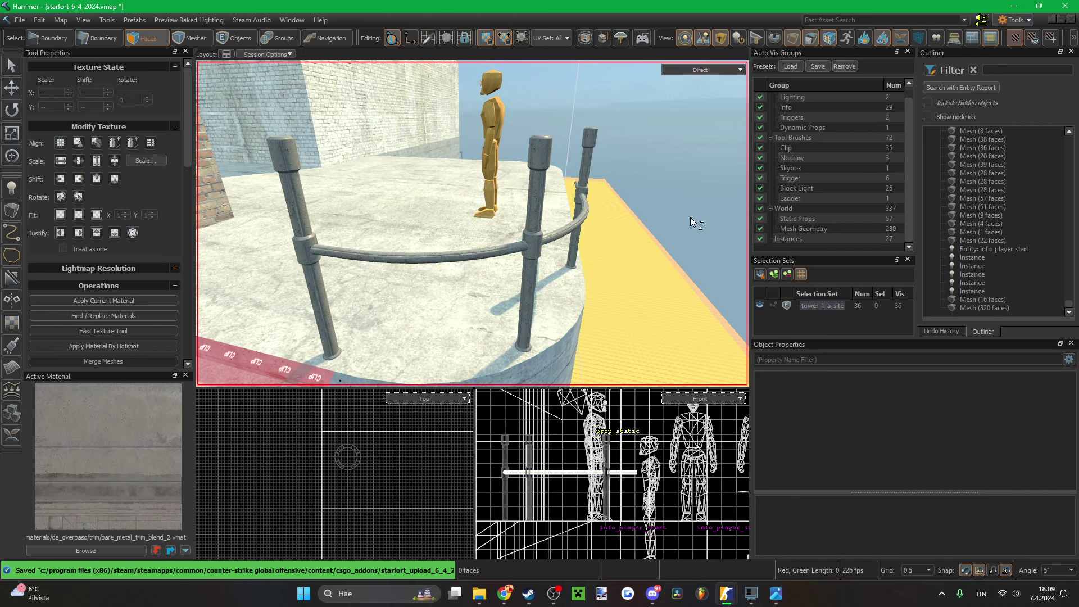
- Paste a copy of the curved pipe and straight segment and align it with the originals in the front view
right_drag(690, 216, 472, 223)
key(5)
click(524, 231)
right_drag(515, 272, 472, 223)
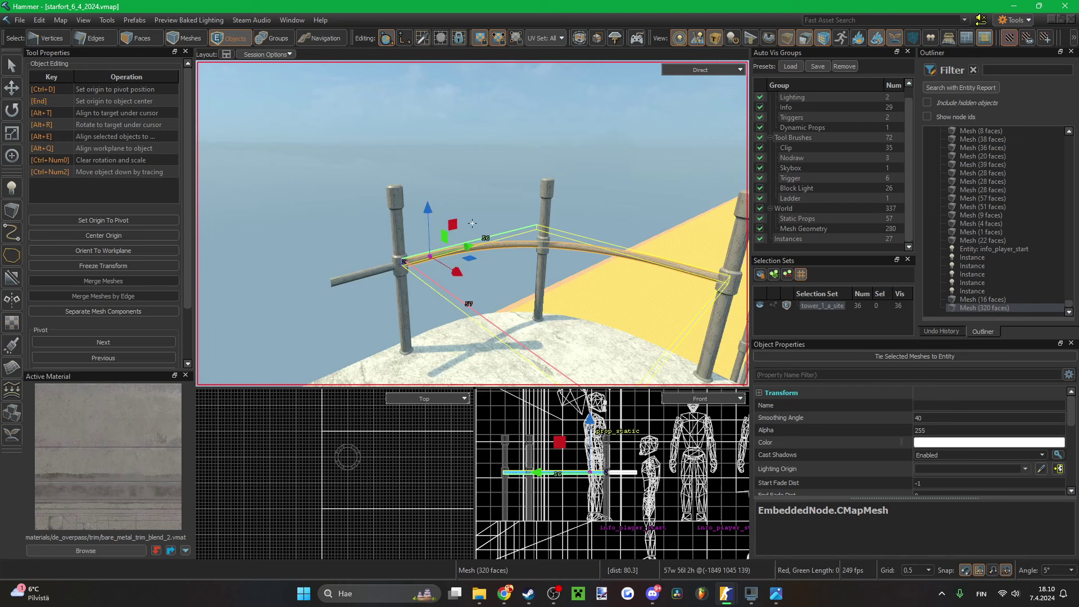
ctrl+click(369, 272)
scroll(551, 487, up, 6)
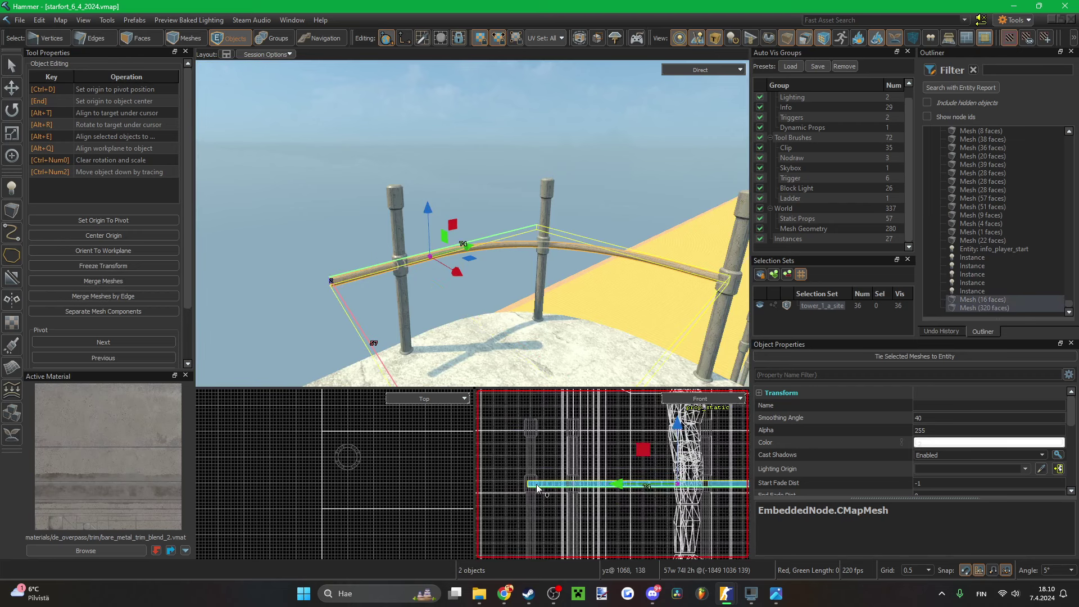
key(ctrl+v)
scroll(565, 483, down, 6)
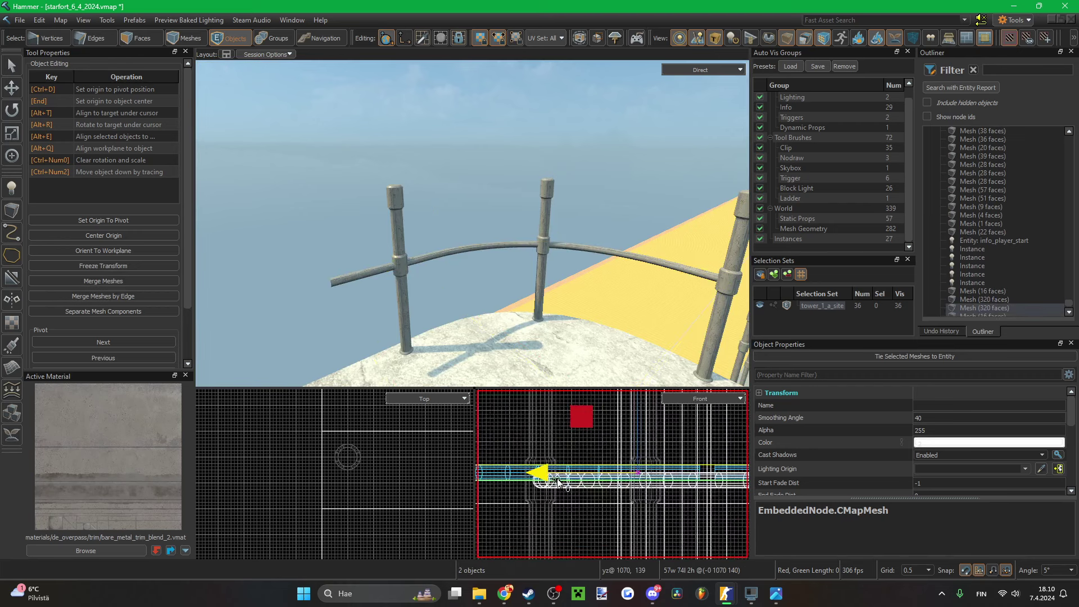
drag(563, 482, 620, 484)
scroll(551, 487, up, 5)
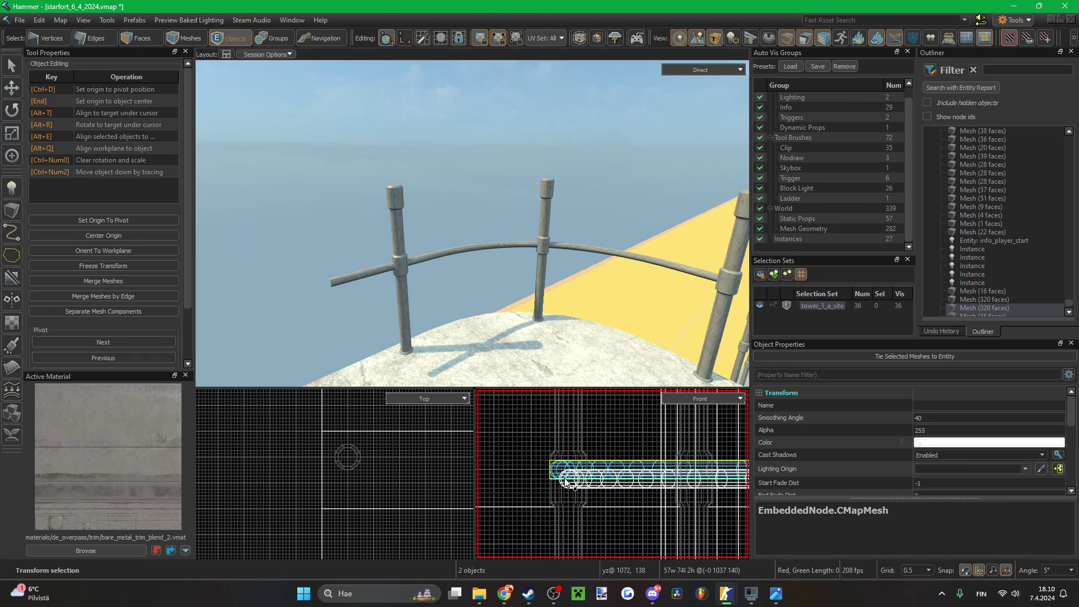
key(Down)
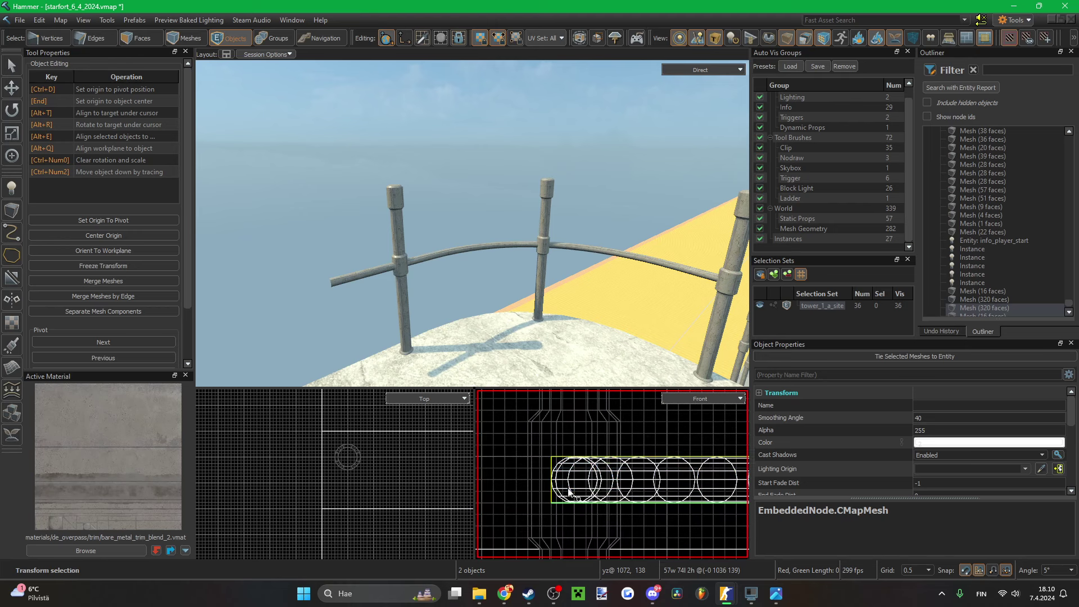
- Raise the copied pipes 18 units to the posts' upper collars to form the top rail
scroll(558, 506, down, 6)
key(Up)
key(Up)
key(Up)
key(Up)
key(Up)
key(Up)
key(Up)
key(Up)
key(Up)
key(Up)
key(Up)
key(Up)
key(Up)
key(Up)
key(Up)
key(Up)
key(Up)
key(Up)
key(Up)
key(Up)
scroll(561, 450, up, 3)
key(Down)
key(Down)
key(Down)
scroll(565, 438, up, 3)
key(Down)
key(Down)
key(z)
key(s)
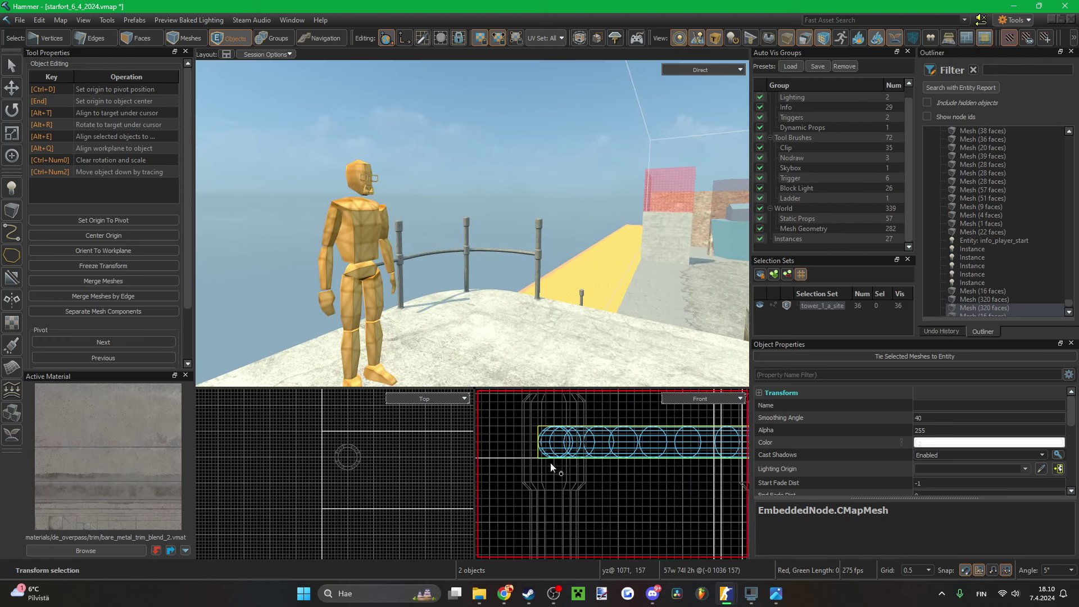
- Move the copied top rail across in the top view until it sits directly over the lower rail
scroll(562, 477, down, 6)
scroll(354, 501, down, 6)
scroll(429, 460, up, 2)
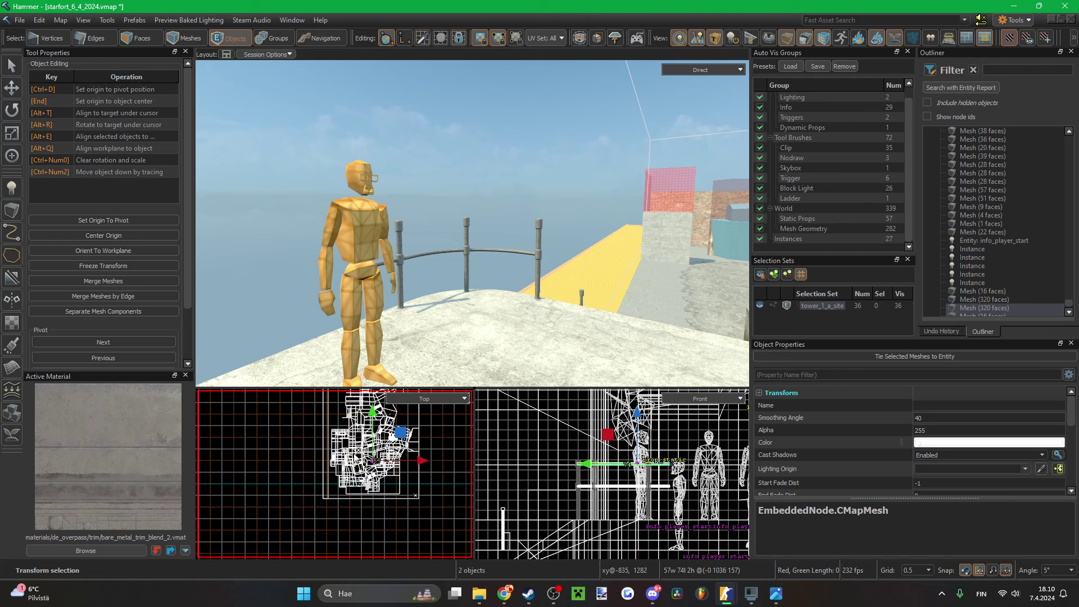
scroll(306, 475, up, 5)
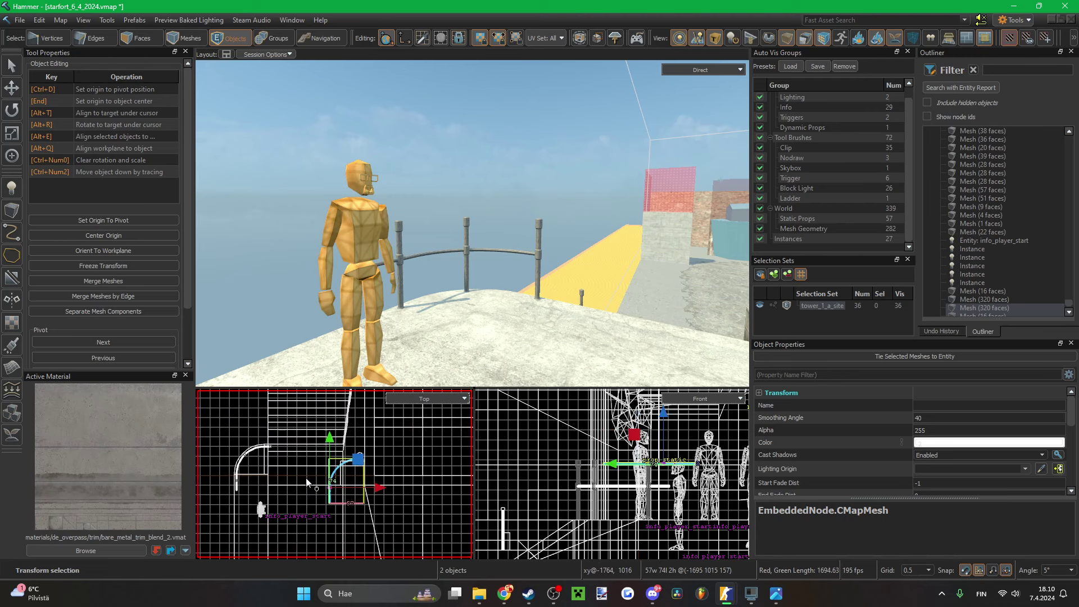
scroll(241, 475, up, 6)
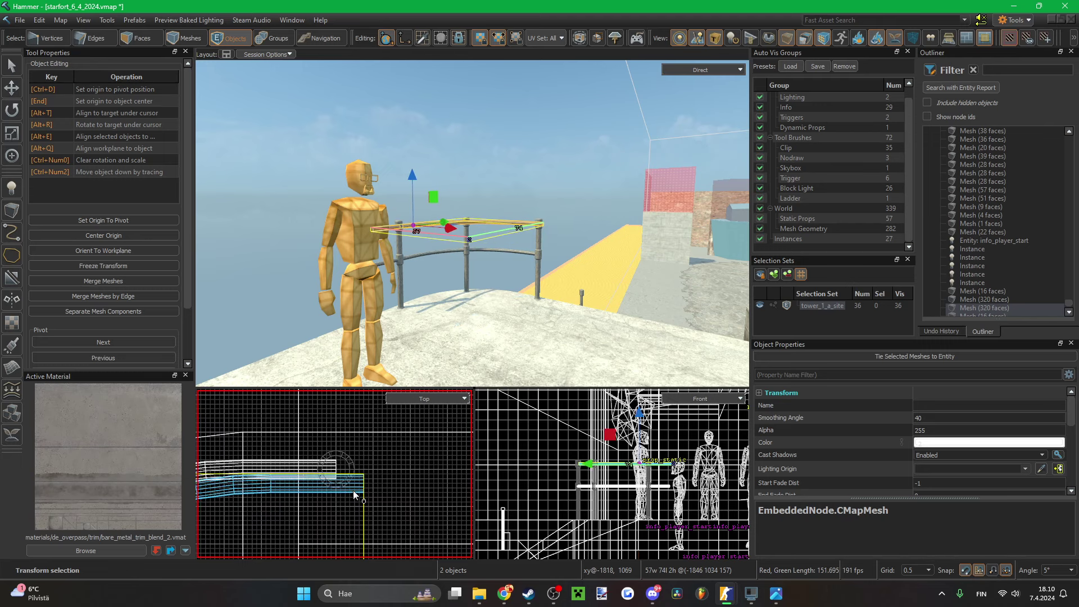
key(Left)
key(Left)
key(Left)
key(Left)
key(Left)
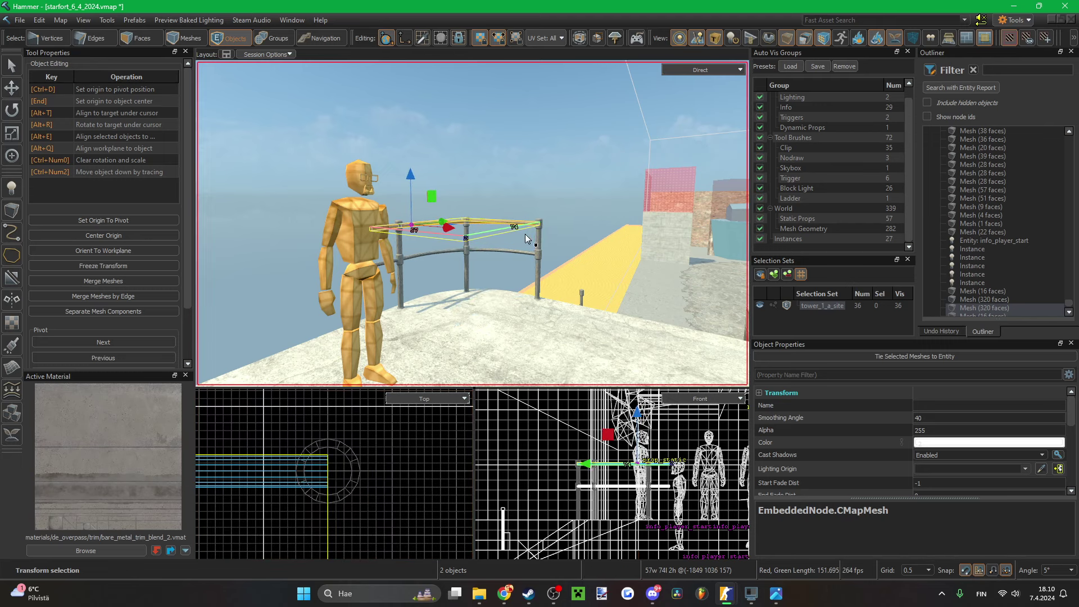
scroll(330, 466, up, 4)
- Shift the end vertices of both rails slightly back inside the third post and save the map
key(1)
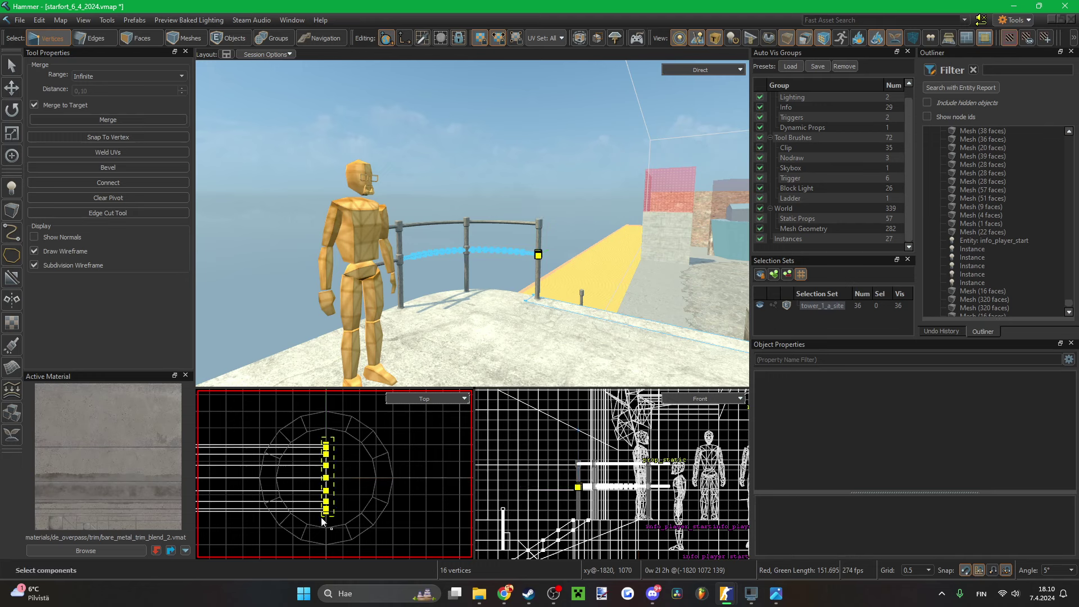
drag(322, 517, 321, 517)
scroll(323, 512, down, 4)
scroll(271, 499, up, 6)
scroll(271, 501, down, 3)
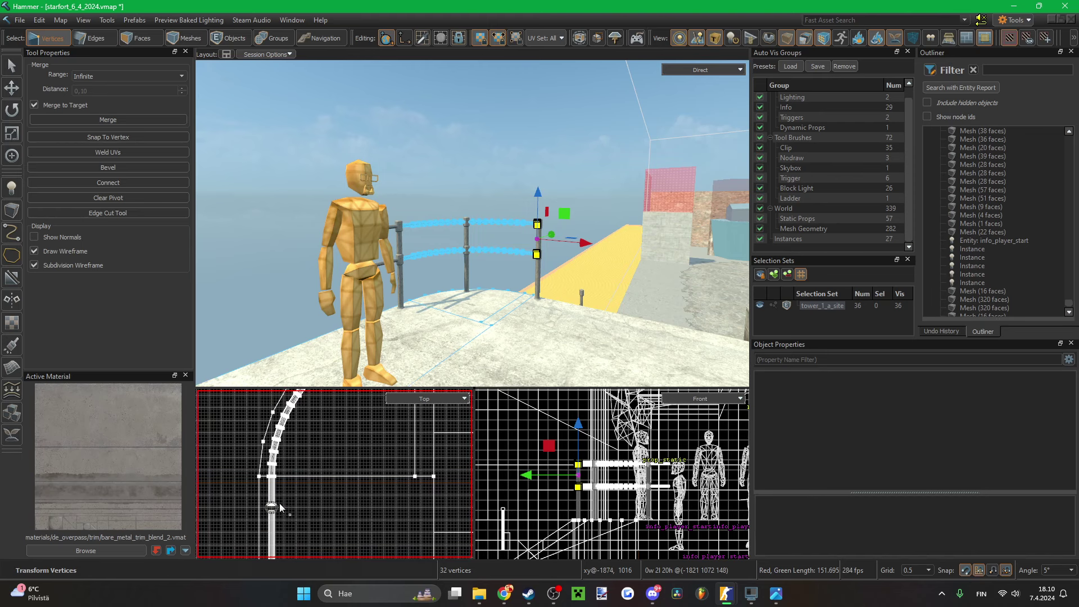
click(461, 169)
key(z)
key(w)
key(ctrl+s)
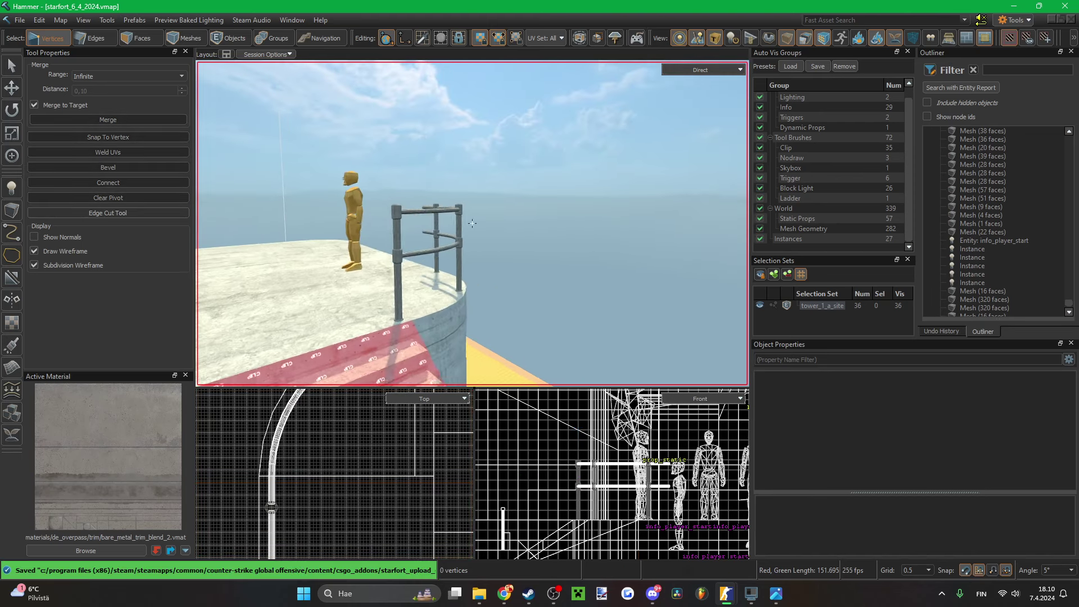
- Copy the two short straight rail segments from the railing's far end and line them up sideways with the stair-side post
key(s)
key(a)
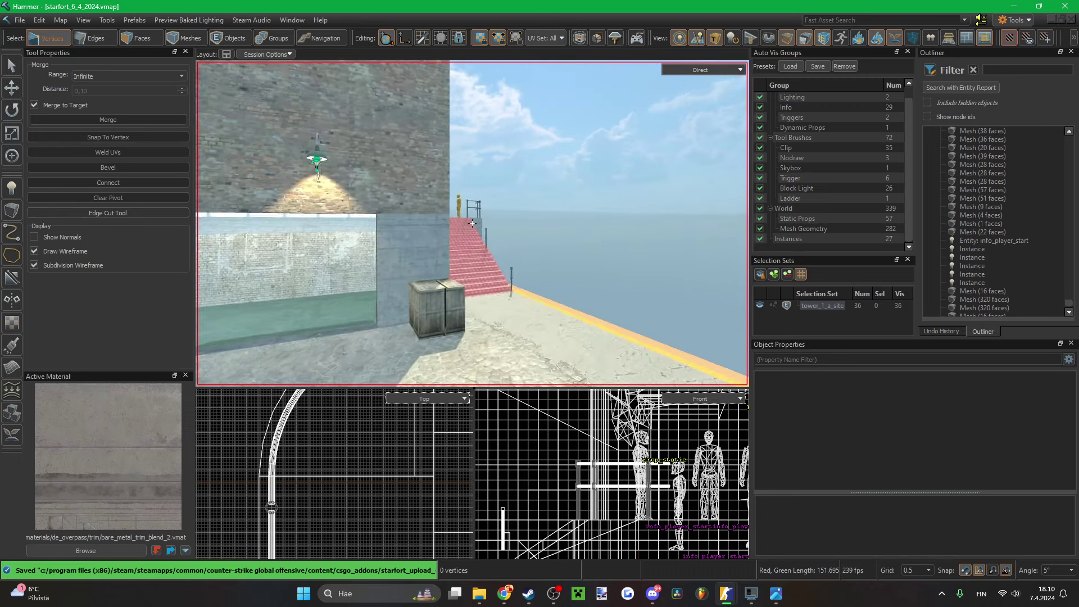
right_drag(472, 223, 472, 223)
key(5)
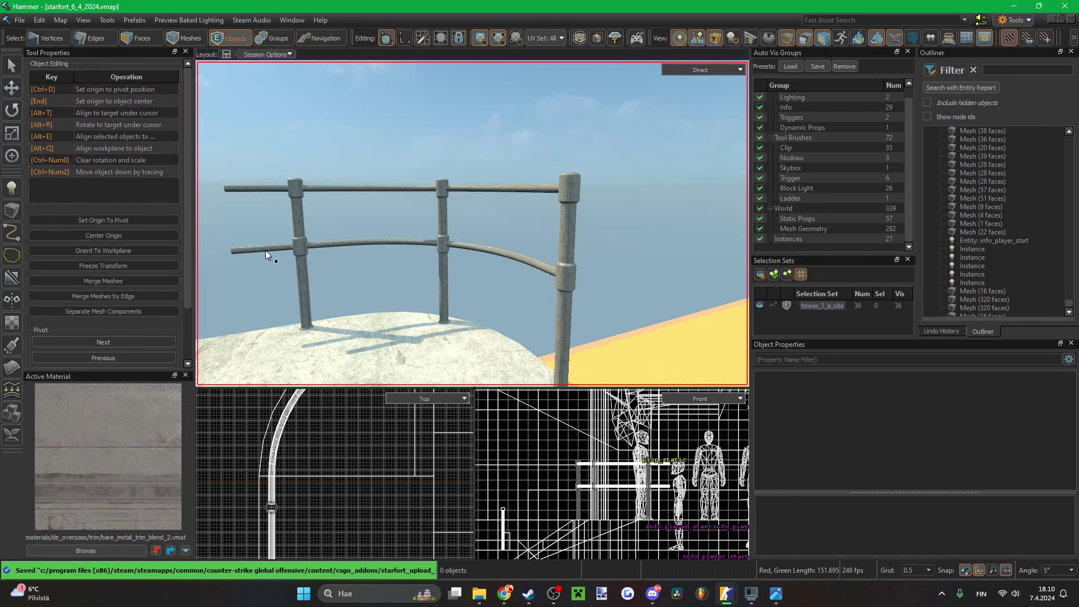
click(265, 251)
scroll(279, 494, up, 5)
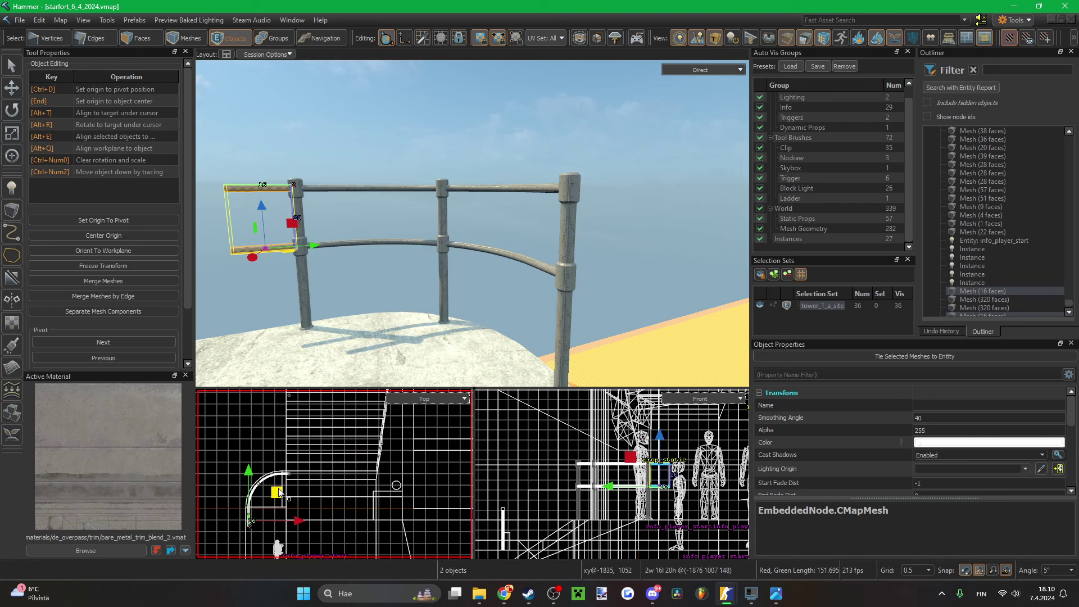
shift+drag(286, 461, 289, 460)
scroll(289, 476, up, 7)
key(Right)
key(Right)
key(Right)
key(Right)
scroll(289, 477, up, 1)
key(Right)
key(Right)
key(Right)
key(Right)
key(Left)
- Move the copied straight segments in the top view until their near ends sit just inside the stair-side post
key(Down)
scroll(309, 492, down, 1)
key(Down)
key(Down)
key(Down)
key(Down)
key(Down)
key(Down)
key(Down)
key(Down)
key(Down)
key(Down)
key(Down)
key(Down)
key(Down)
key(Down)
key(Down)
scroll(305, 506, up, 1)
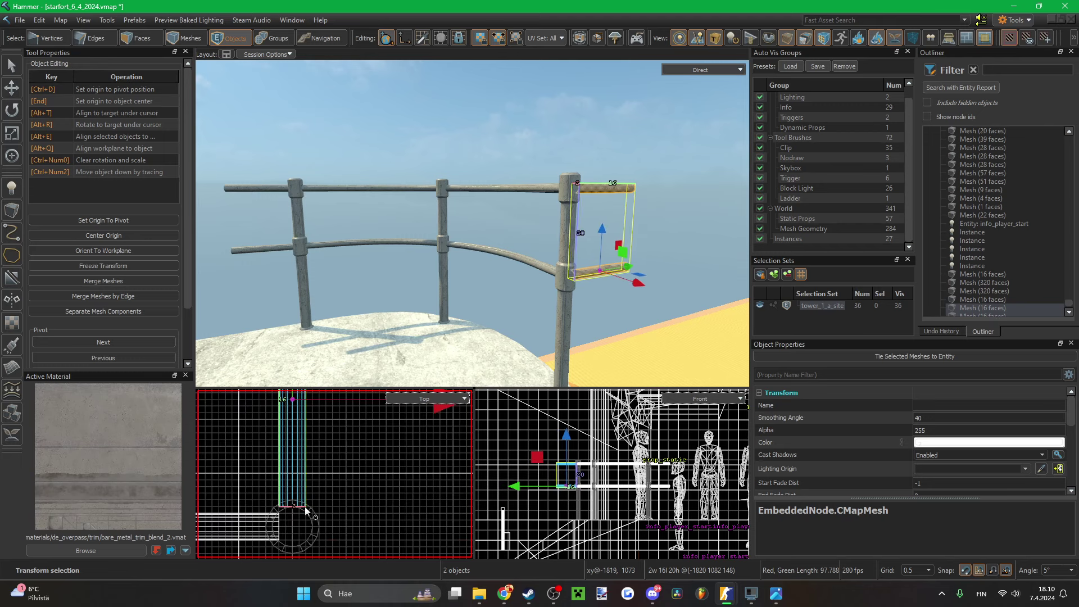
key(Down)
- Stretch the free end vertices of both copied rails in the top view toward the first post on the stairs
right_drag(428, 281, 472, 223)
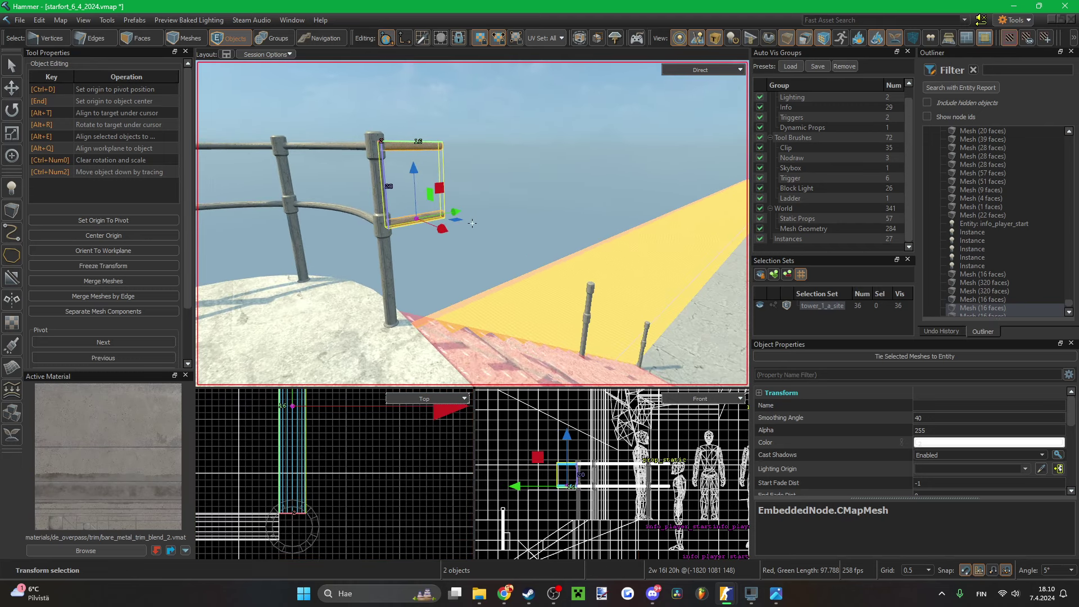
scroll(368, 503, down, 9)
scroll(333, 475, up, 7)
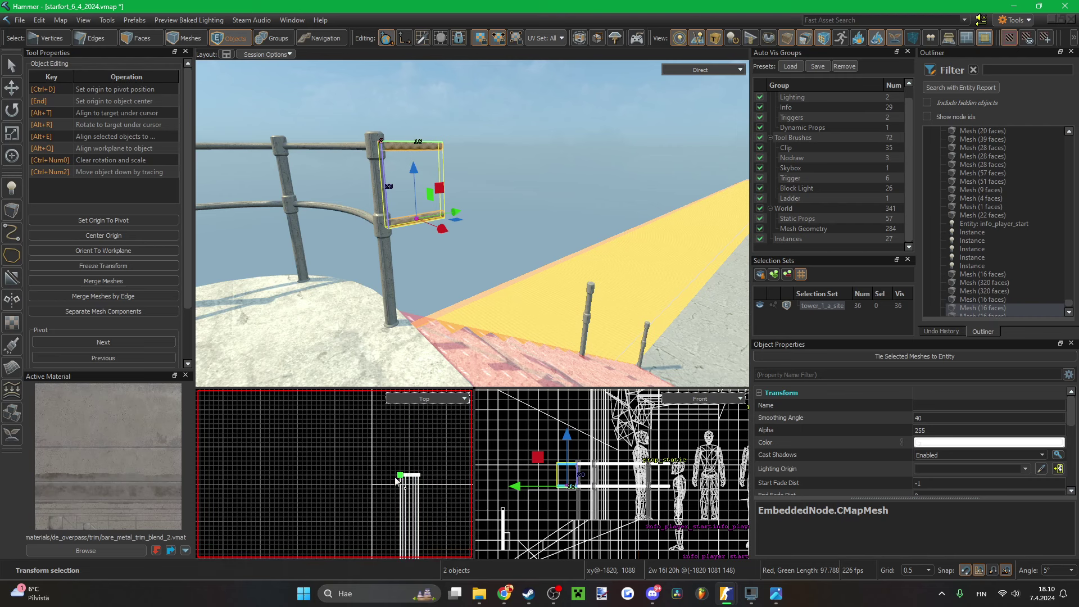
key(1)
drag(425, 458, 359, 526)
scroll(358, 526, down, 8)
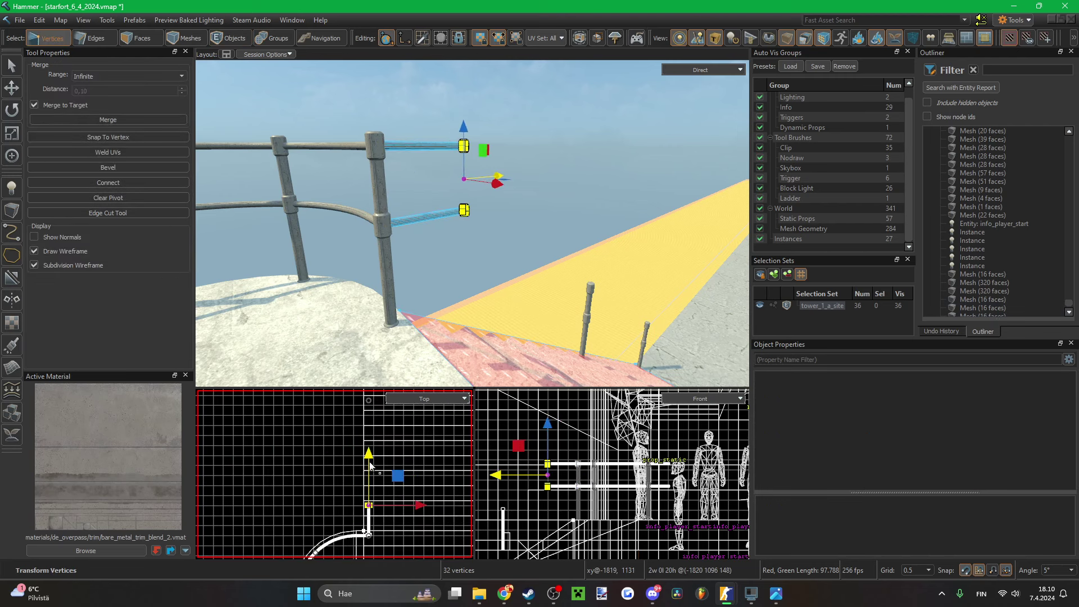
key(Up)
key(Up)
key(Up)
key(Up)
key(Up)
key(Up)
key(Up)
key(Up)
key(Up)
key(Up)
key(Up)
key(Up)
key(Up)
key(Up)
key(Up)
key(Up)
key(Up)
key(Up)
key(Up)
key(Up)
scroll(366, 407, up, 3)
scroll(396, 441, up, 7)
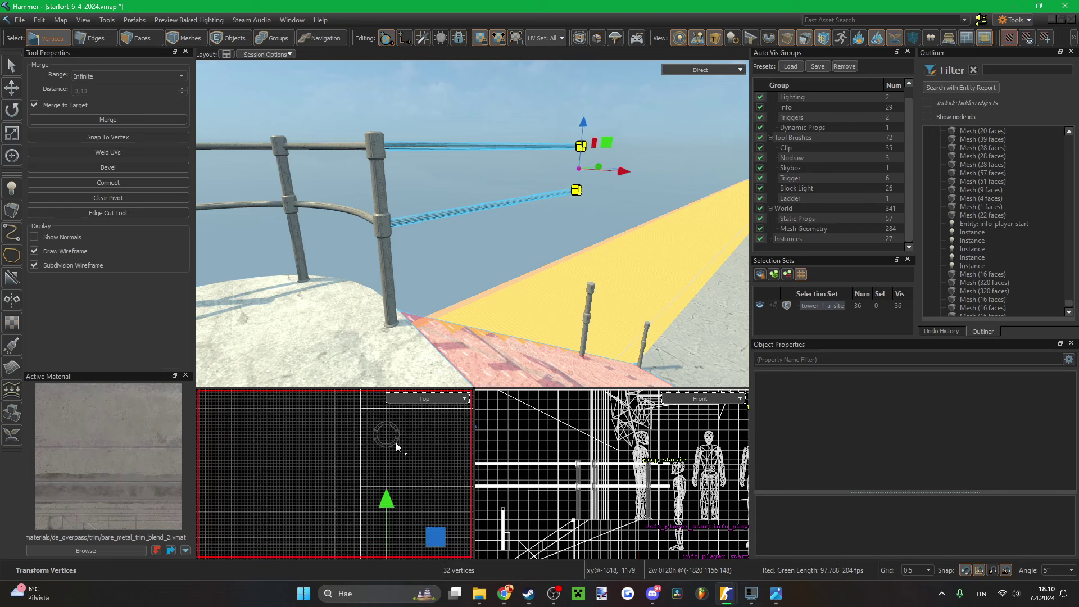
key(Down)
- Lower the end vertices of both rails 72 units in the front view so the rails slope down to the stair post's collars
scroll(582, 491, down, 3)
key(Down)
key(Down)
key(Down)
key(Down)
key(Down)
key(Down)
key(Down)
key(Down)
key(Down)
key(Down)
key(Down)
key(Down)
key(Down)
key(Down)
key(Down)
key(Down)
key(Down)
key(Down)
key(Down)
key(Down)
scroll(562, 506, up, 6)
drag(580, 510, 559, 511)
scroll(567, 511, down, 4)
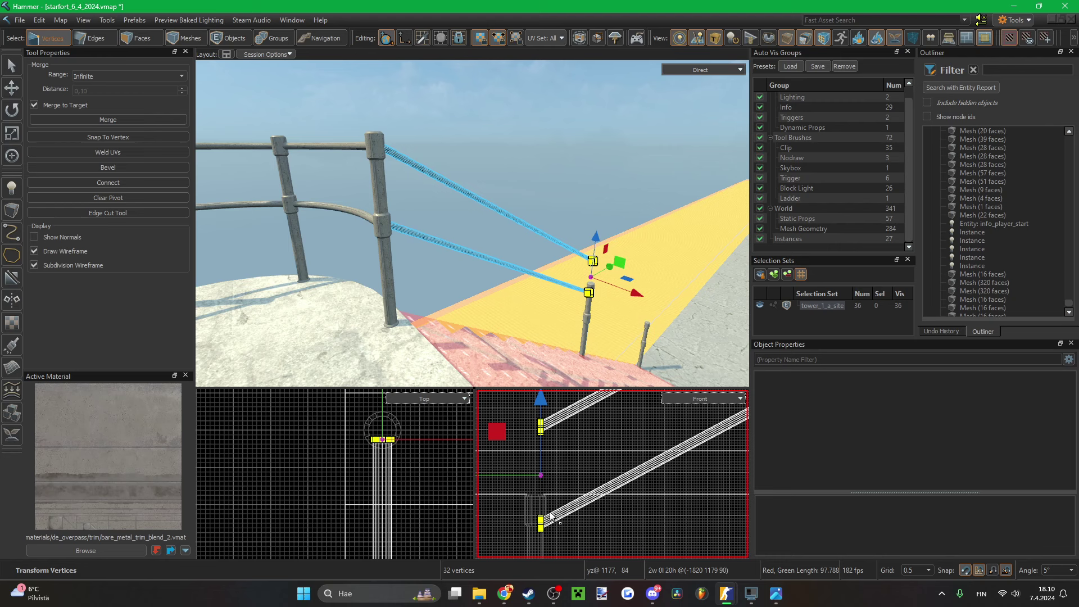
key(Down)
key(Down)
key(Down)
key(Down)
key(Down)
key(Down)
key(Down)
key(Down)
key(Down)
key(Down)
key(Down)
key(Down)
key(Down)
key(Down)
middle_drag(550, 513, 550, 447)
scroll(546, 436, up, 6)
key(Down)
scroll(571, 449, down, 3)
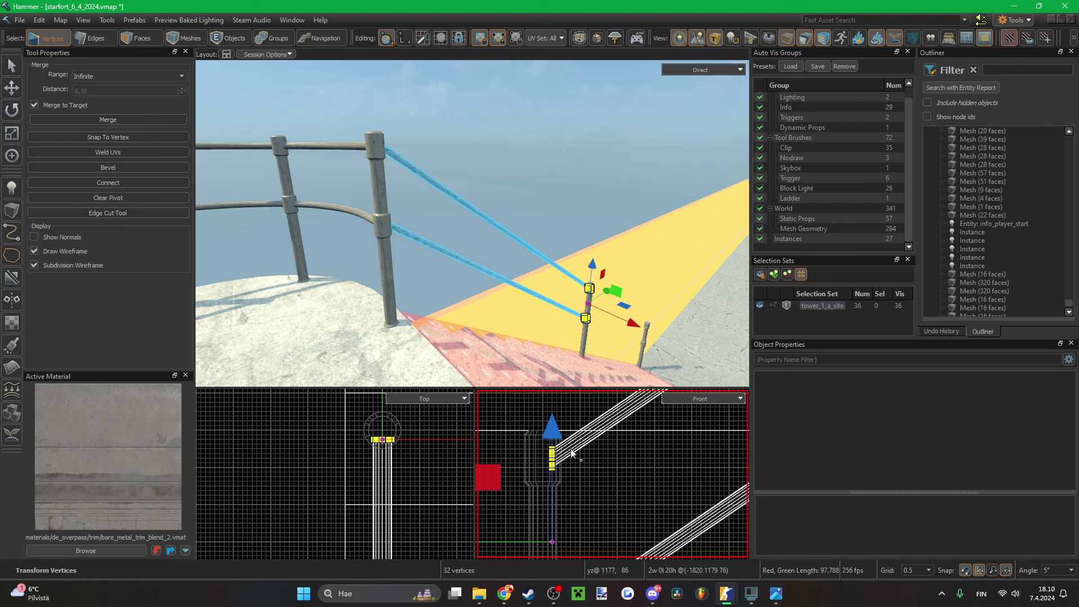
- Select all faces of the upper sloping rail to inspect it, clear the selection and save the map
right_drag(554, 309, 604, 324)
key(w)
key(5)
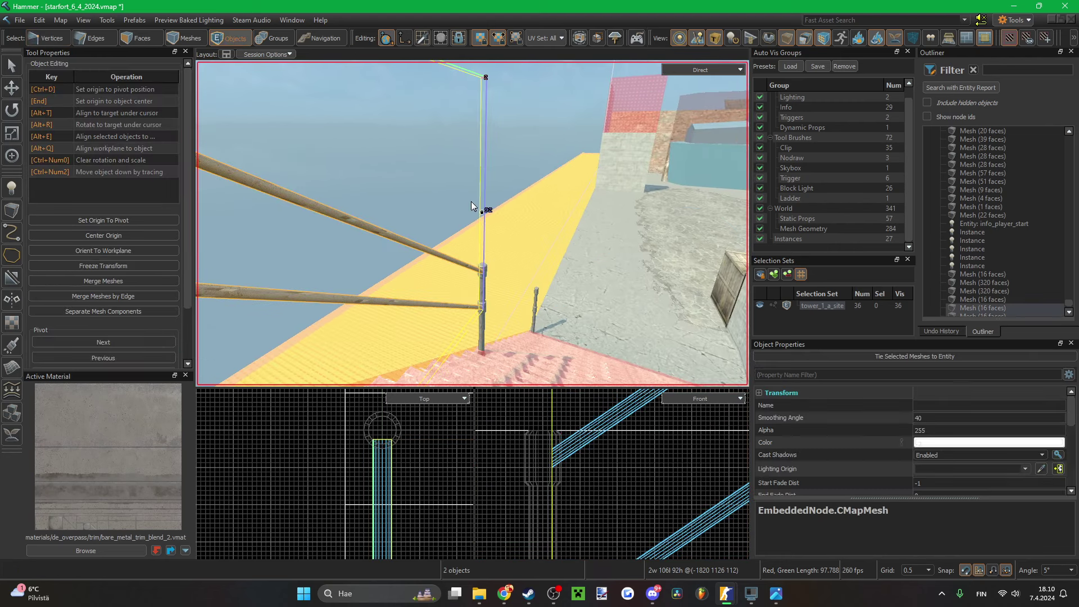
click(514, 169)
right_drag(514, 169, 511, 159)
key(s)
key(3)
double_click(451, 225)
right_drag(451, 225, 443, 265)
key(w)
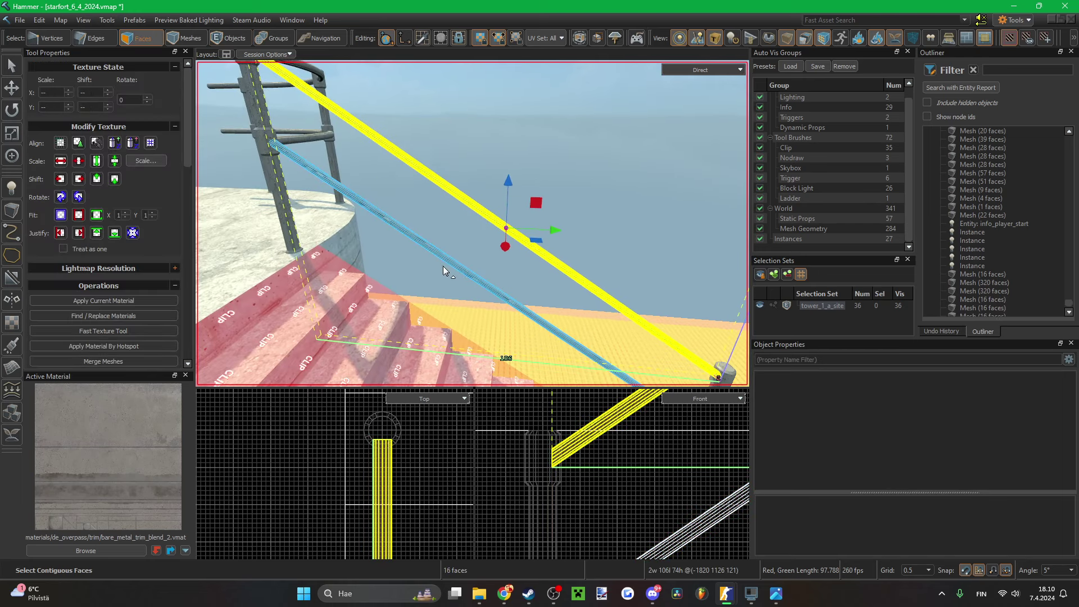
click(548, 205)
key(ctrl+s)
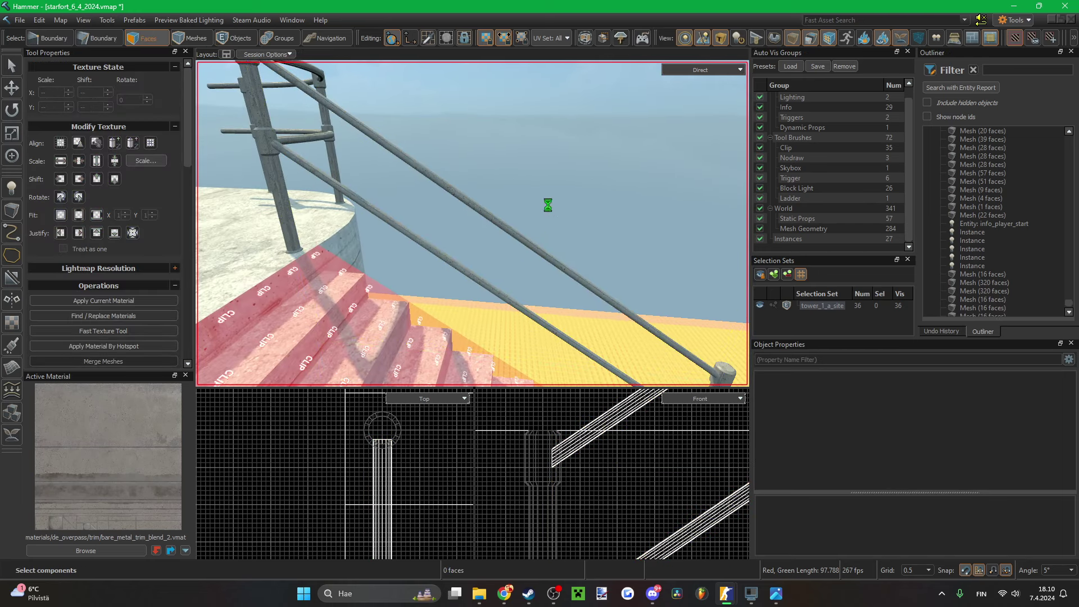
- Select both sloping stair rails and place a copy of them further down the flight in the front view
right_drag(548, 205, 468, 228)
key(s)
key(d)
key(5)
click(453, 228)
key(w)
ctrl+click(467, 261)
scroll(594, 464, down, 12)
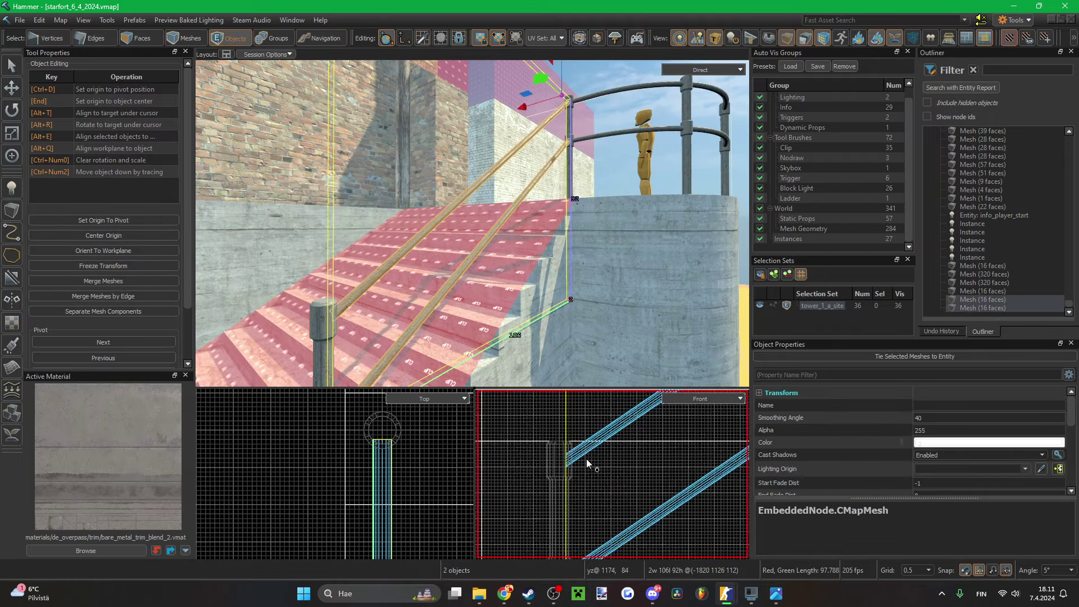
scroll(634, 413, down, 2)
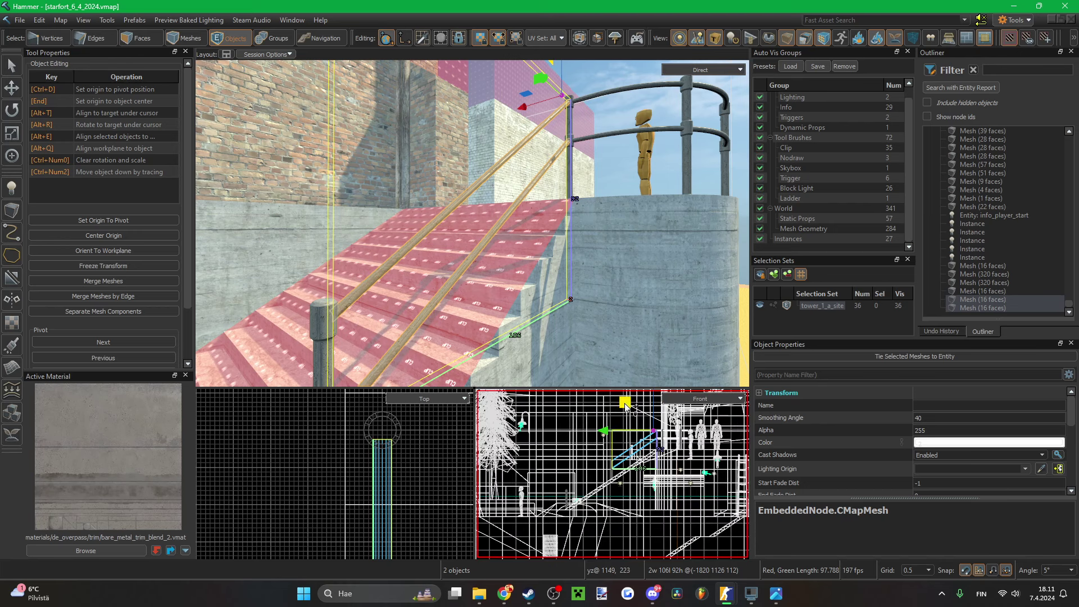
shift+drag(611, 468, 601, 462)
- Position the copied sloping rails in the front view so their upper ends meet the lower side of the stair post's collars
scroll(599, 461, up, 14)
key(Right)
key(Right)
key(Right)
key(Right)
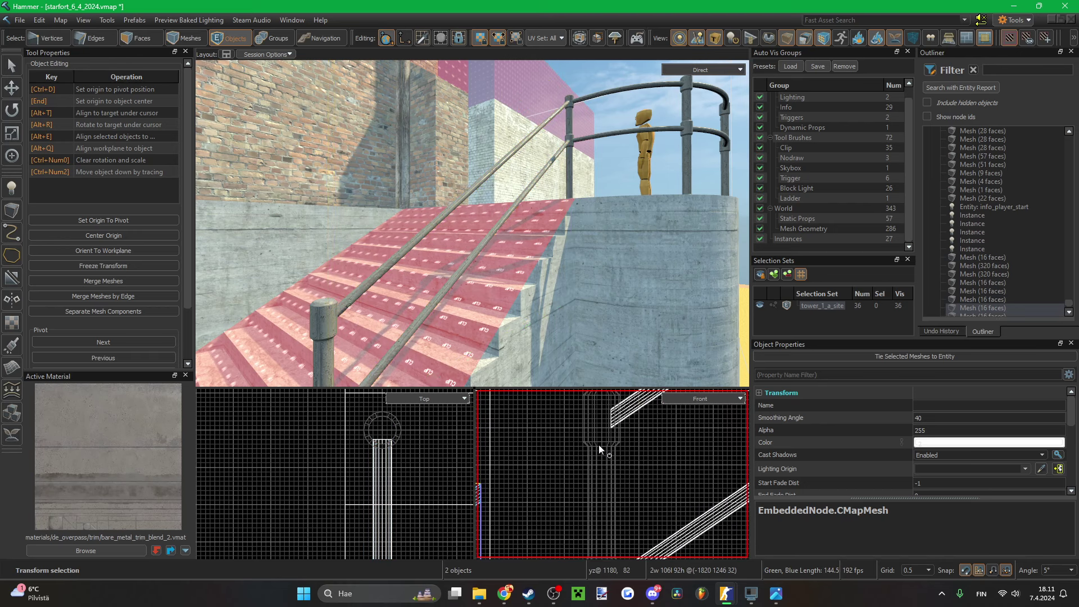
key(Right)
key(Right)
key(Right)
key(Right)
key(Right)
key(Right)
key(Right)
key(Right)
key(Right)
key(Right)
key(Right)
key(Right)
key(Right)
key(Right)
key(Right)
key(Right)
key(Up)
scroll(605, 411, up, 2)
key(Up)
key(Up)
key(Up)
key(Up)
key(Right)
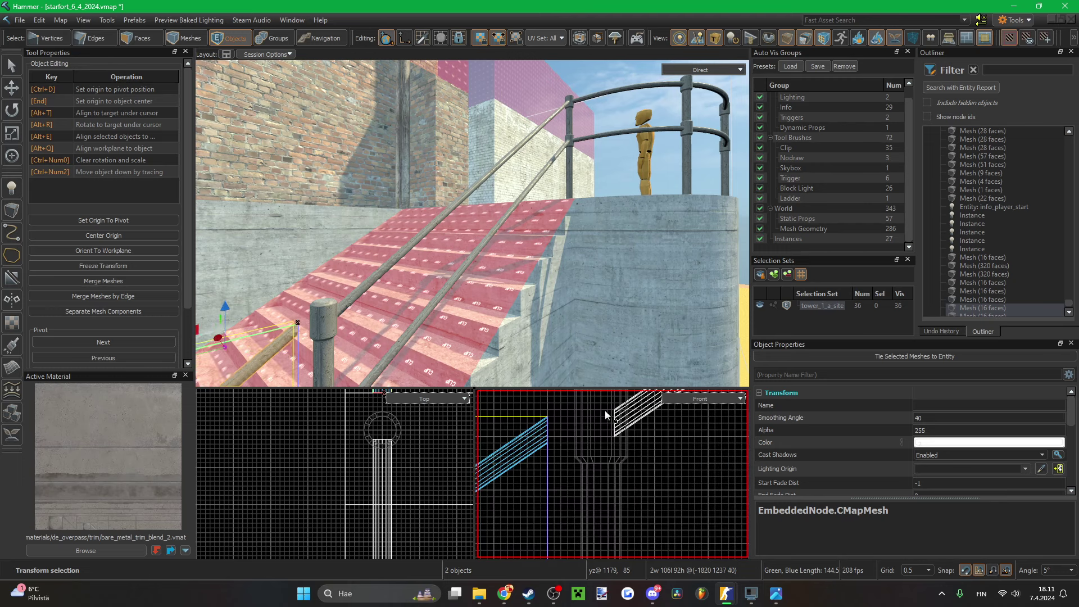
key(Up)
key(Right)
key(Right)
key(Right)
key(Right)
key(Right)
key(Right)
- Clear the selection, save the map and go to the free rail ends on the upper platform
right_drag(544, 211, 518, 268)
click(544, 210)
key(ctrl+s)
key(s)
key(w)
key(s)
key(a)
key(d)
key(ctrl+s)
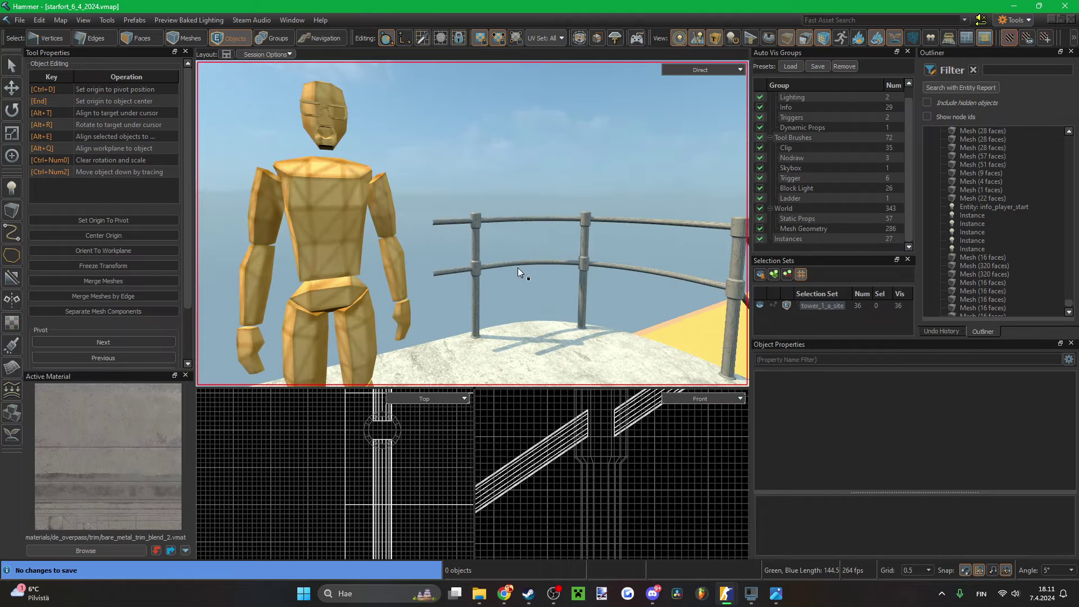
- Copy the two short straight rails from the platform railing and place the copy beside the bottom stair post in the top view
click(446, 222)
right_drag(443, 270, 472, 223)
key(ctrl+v)
scroll(368, 475, down, 12)
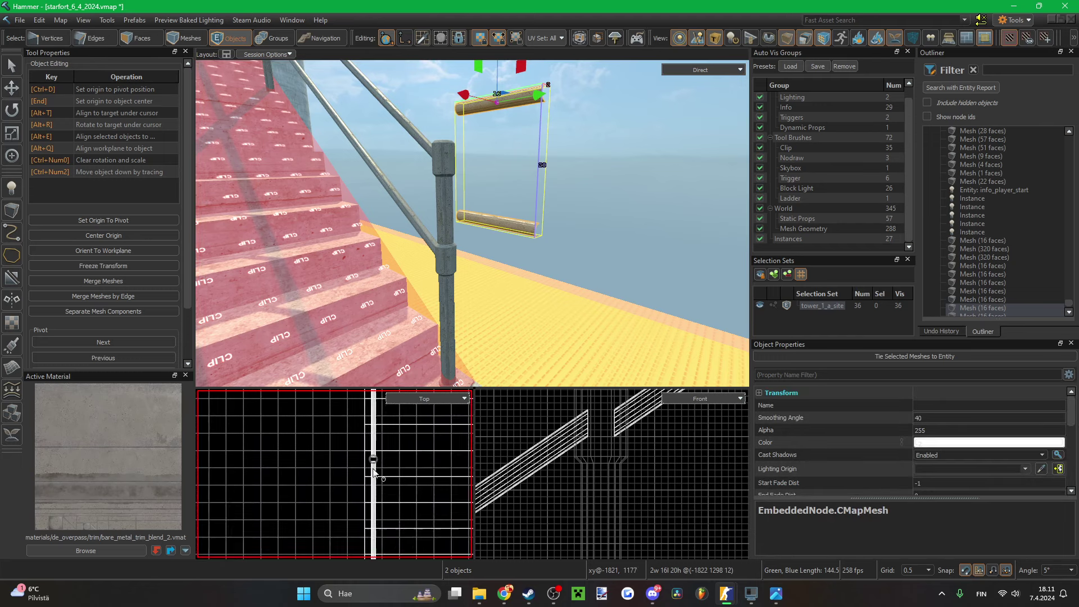
scroll(365, 481, down, 3)
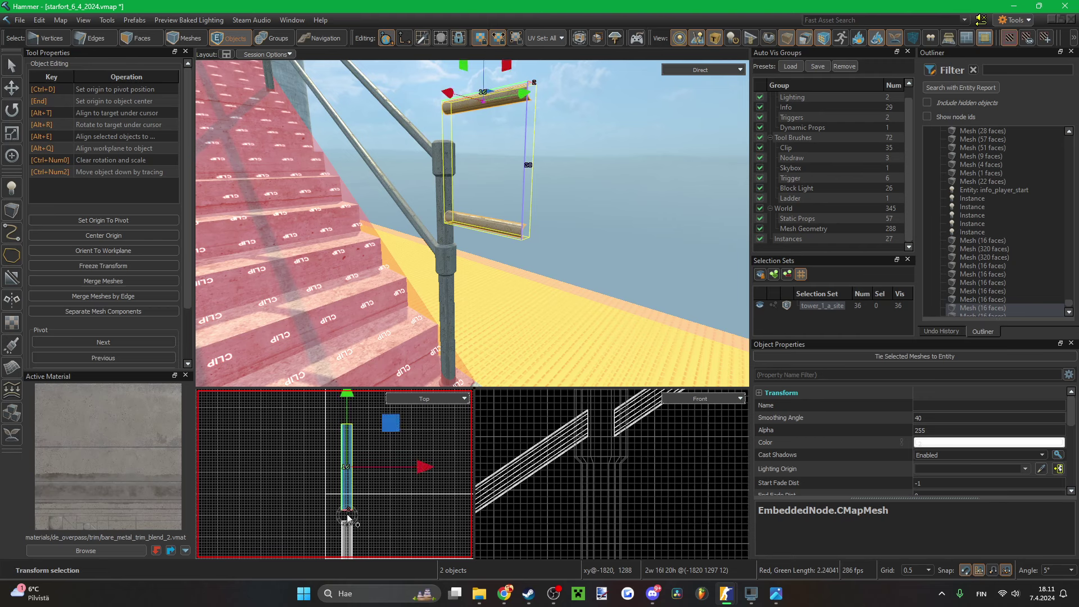
scroll(348, 515, up, 5)
- Lower the two short rails 8 units in the front view to line up with the bottom stair post's collars
right_drag(457, 355, 472, 223)
scroll(579, 493, down, 9)
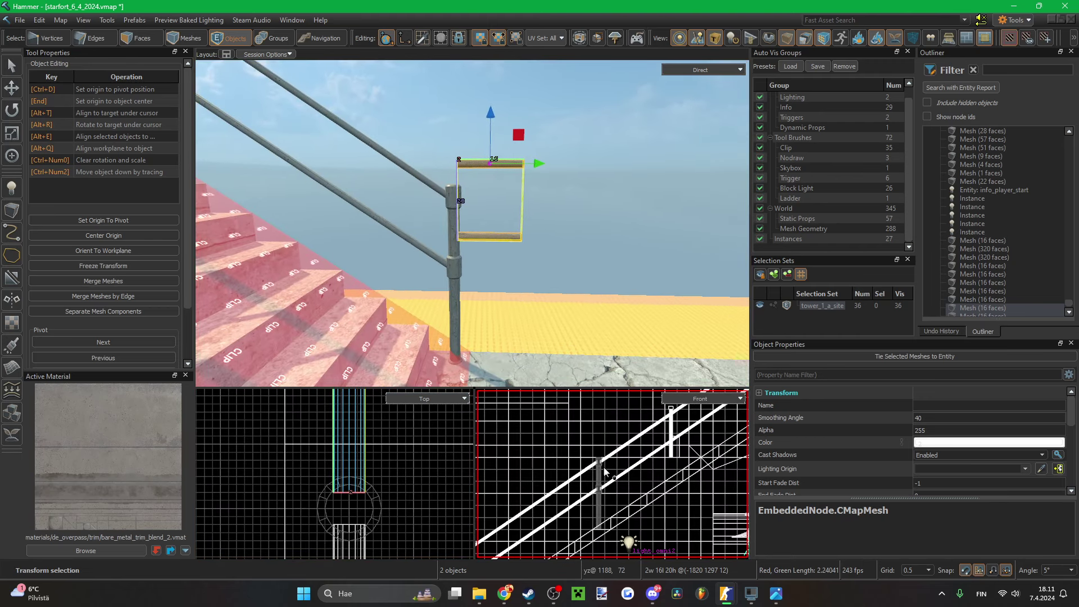
scroll(604, 472, down, 4)
scroll(563, 489, up, 9)
key(Down)
key(Down)
key(Down)
key(Down)
key(Down)
key(Down)
key(Down)
key(Down)
key(Down)
key(Down)
key(Down)
key(Down)
key(Down)
key(Down)
key(Down)
key(Down)
scroll(563, 447, up, 4)
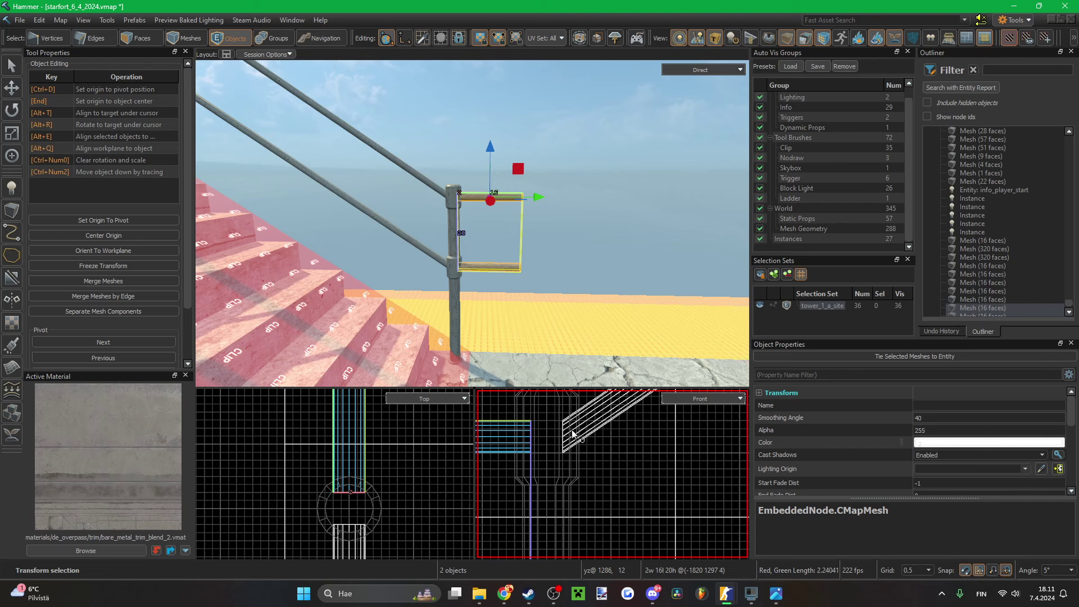
- Stretch the far end vertices of both short rails in the top view so they run along the lower platform's edge
key(Escape)
click(511, 265)
ctrl+click(505, 198)
scroll(367, 456, down, 4)
scroll(367, 457, up, 5)
key(1)
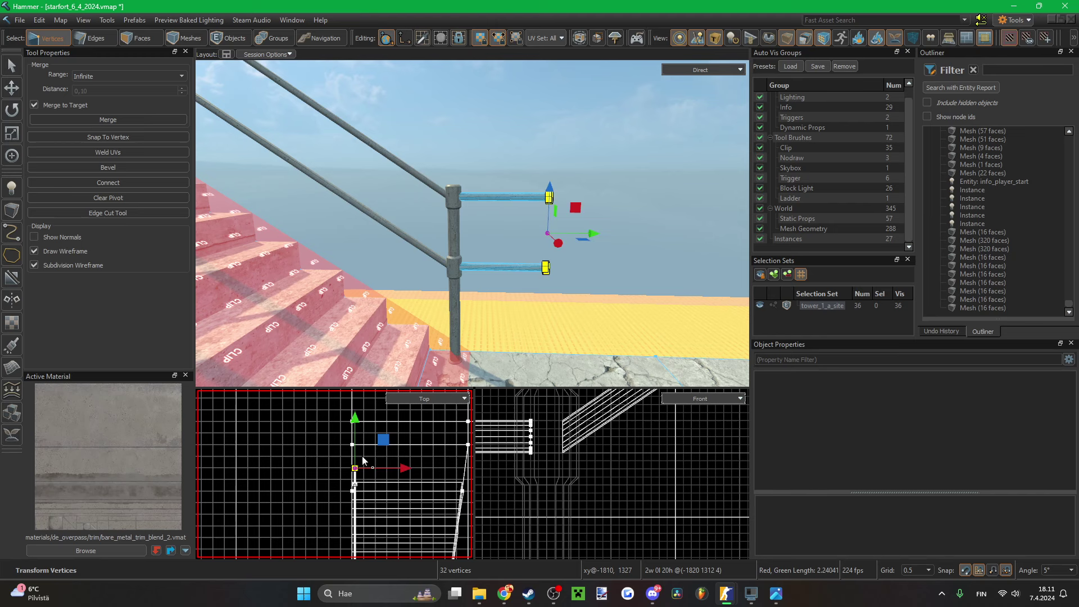
key(Up)
key(Up)
key(Up)
key(Up)
key(Up)
key(Up)
key(Up)
key(Up)
key(Up)
key(Up)
key(Up)
key(Up)
key(Up)
key(Up)
key(Up)
key(Up)
key(Up)
key(Up)
key(Up)
key(Up)
scroll(354, 444, up, 9)
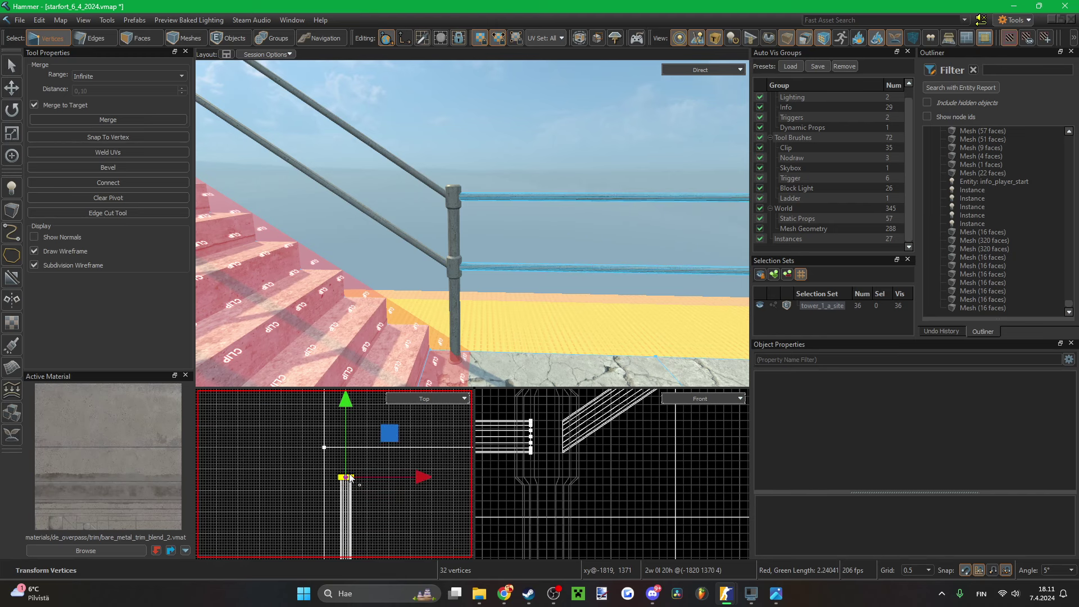
scroll(350, 474, up, 4)
key(Down)
- Place a copy of the bottom stair post at the far end of the stretched rails, aligned with the rail ends
key(Escape)
key(5)
click(458, 203)
scroll(349, 456, down, 7)
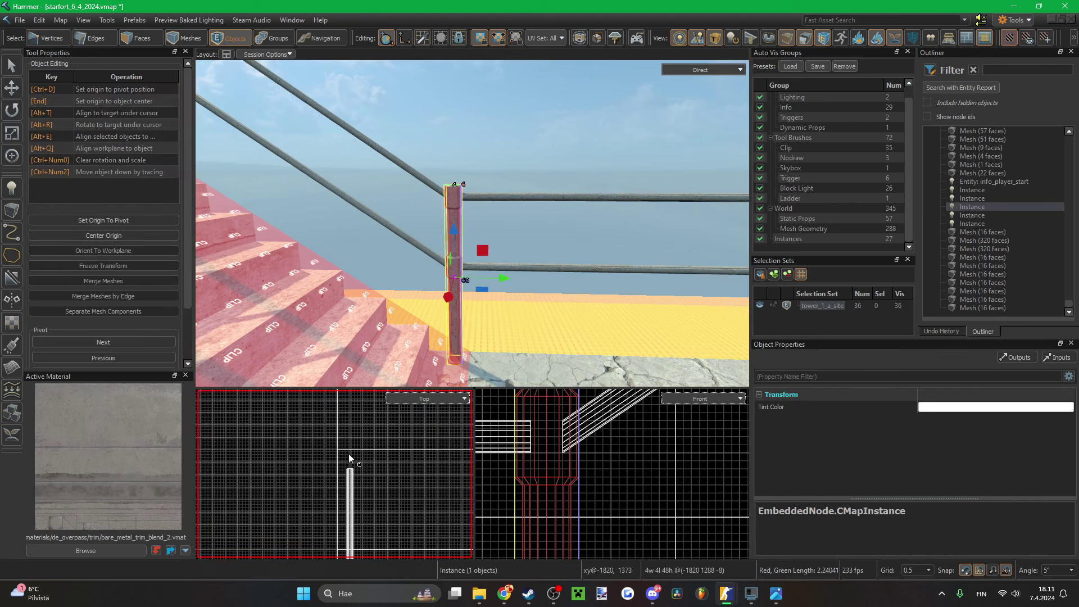
scroll(362, 523, up, 3)
shift+drag(346, 467, 343, 452)
scroll(344, 451, up, 11)
key(Down)
key(Down)
key(Down)
key(Down)
key(Down)
key(Down)
key(Down)
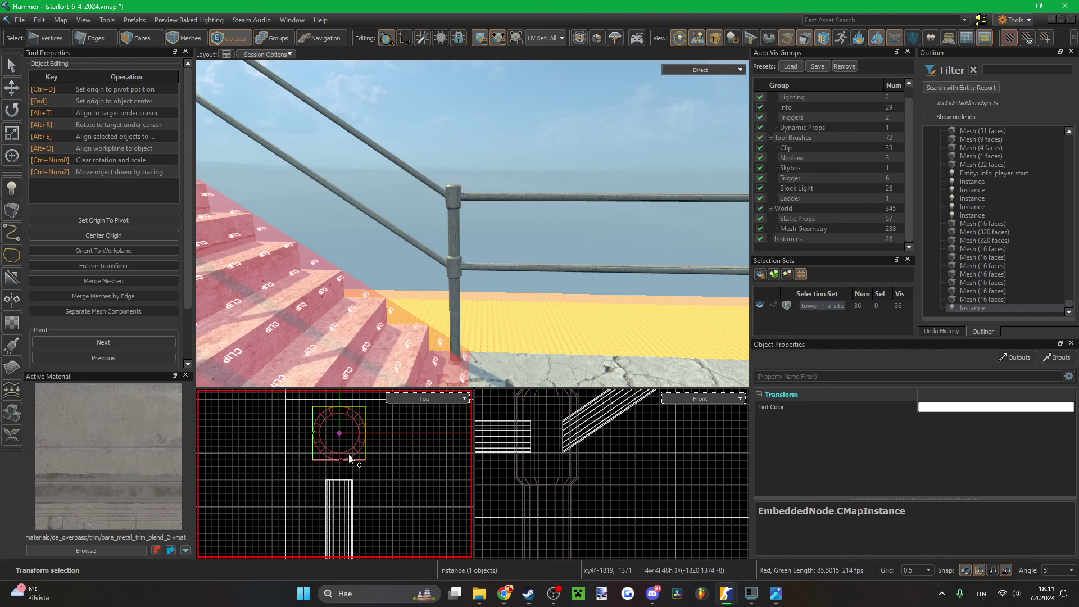
key(Down)
key(Up)
key(Up)
key(Up)
key(Up)
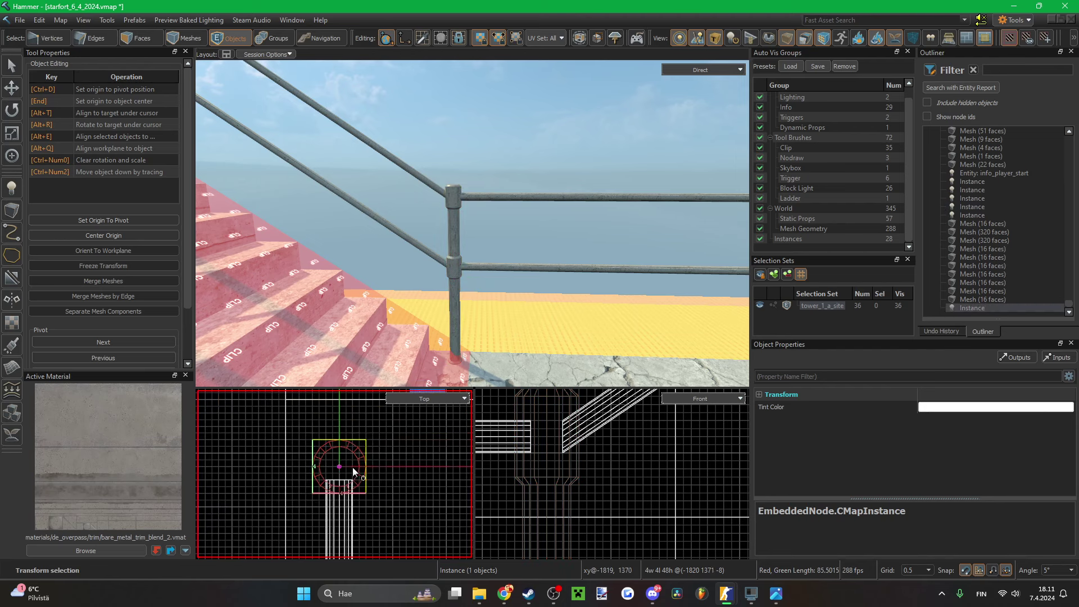
key(z)
key(w)
key(z)
scroll(344, 478, up, 4)
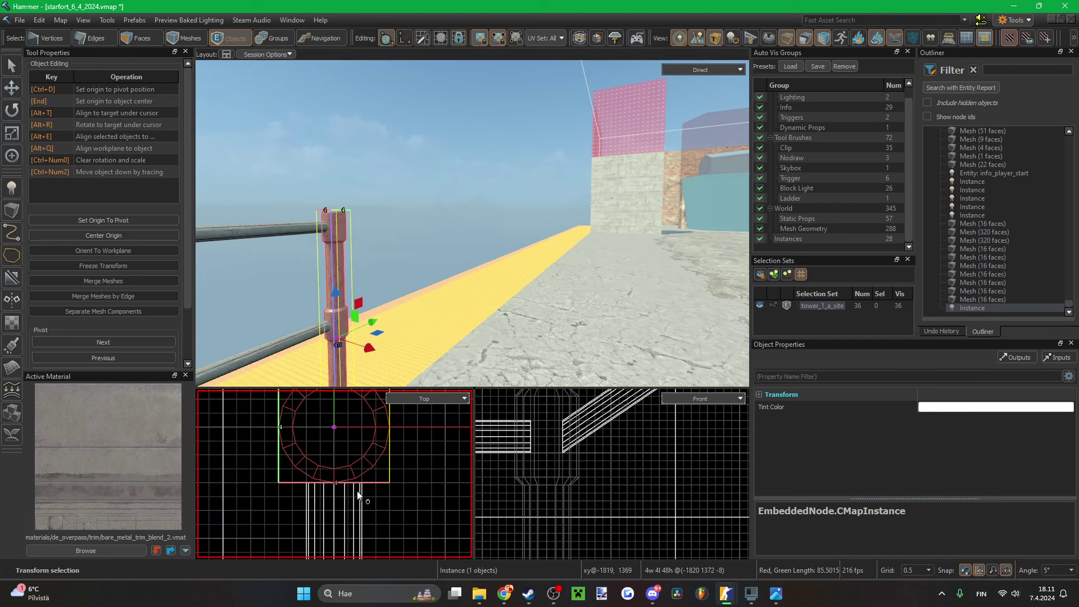
- Extend the end vertices of both long rails into the new post's collars in the top view
key(1)
key(5)
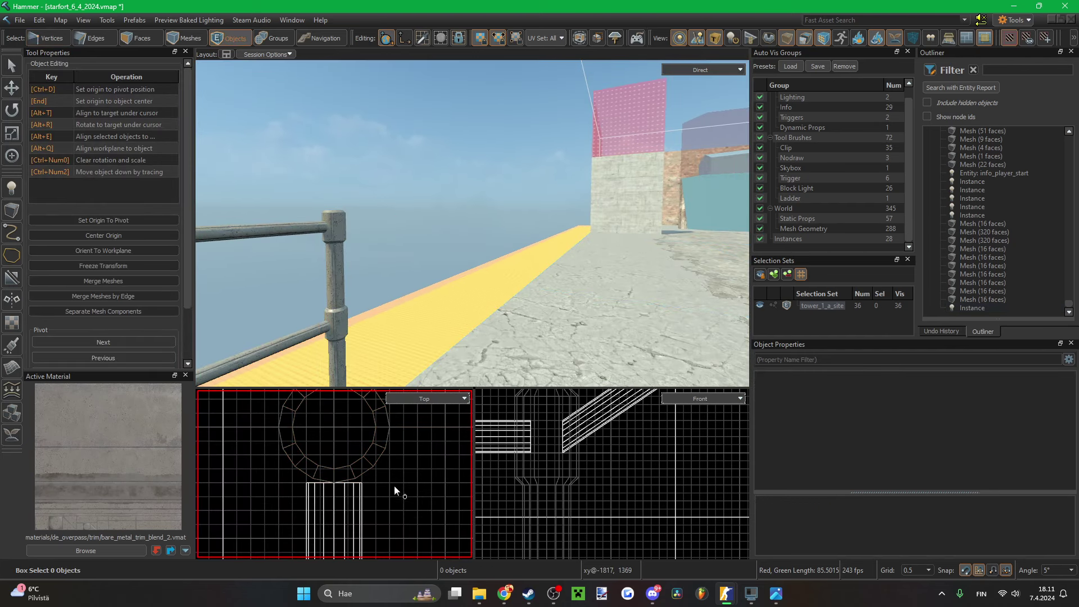
key(1)
drag(295, 513, 406, 480)
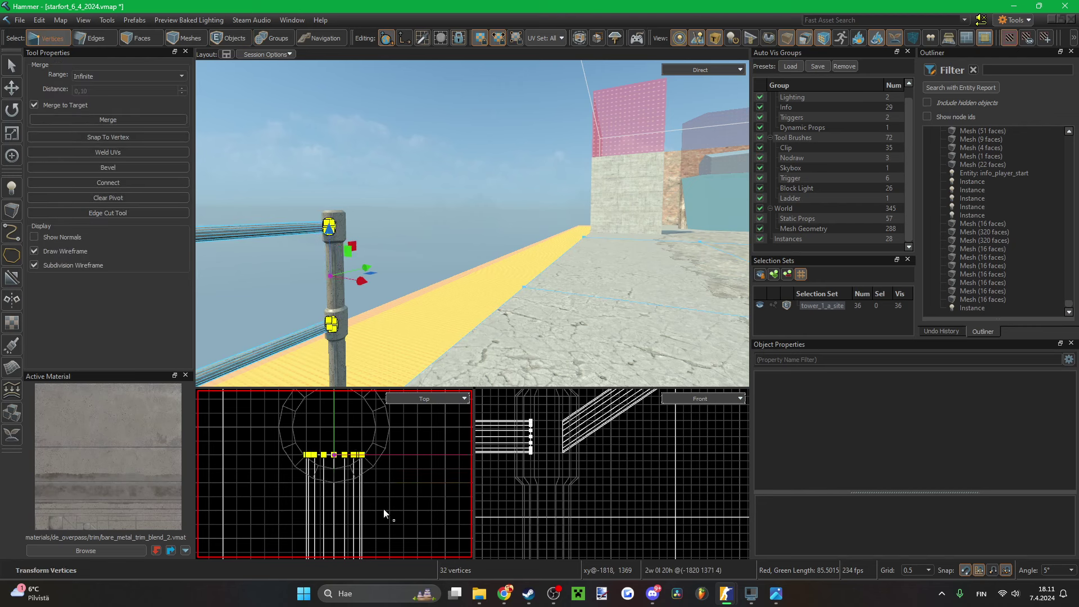
- Copy both long rails to the far side of the new post and fit their near ends into its collars
key(5)
scroll(306, 532, down, 5)
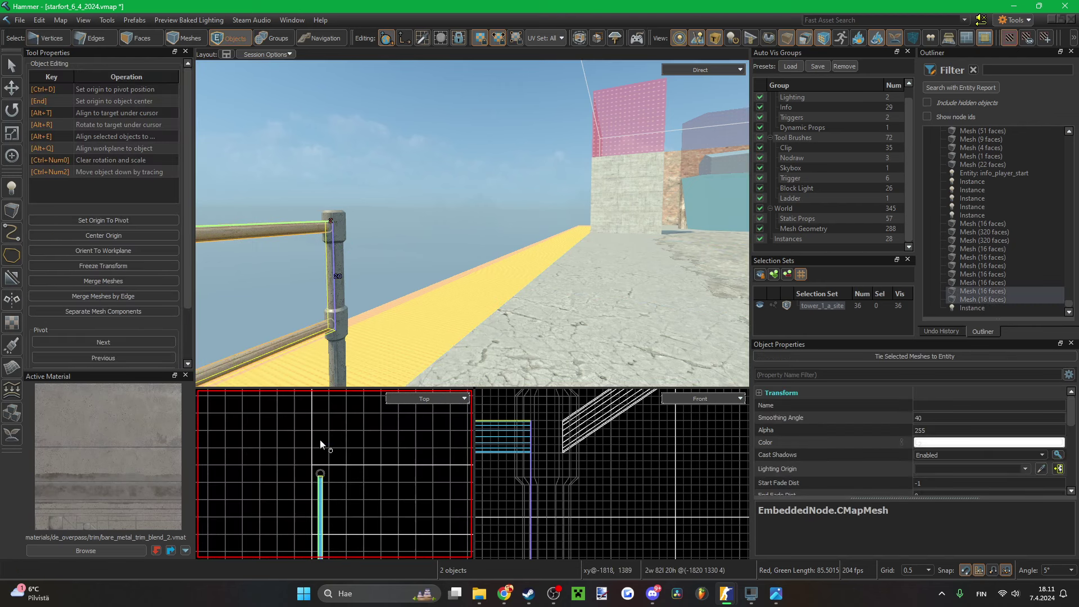
scroll(344, 512, down, 2)
shift+drag(315, 454, 316, 448)
scroll(318, 456, up, 10)
key(Right)
key(Right)
key(Right)
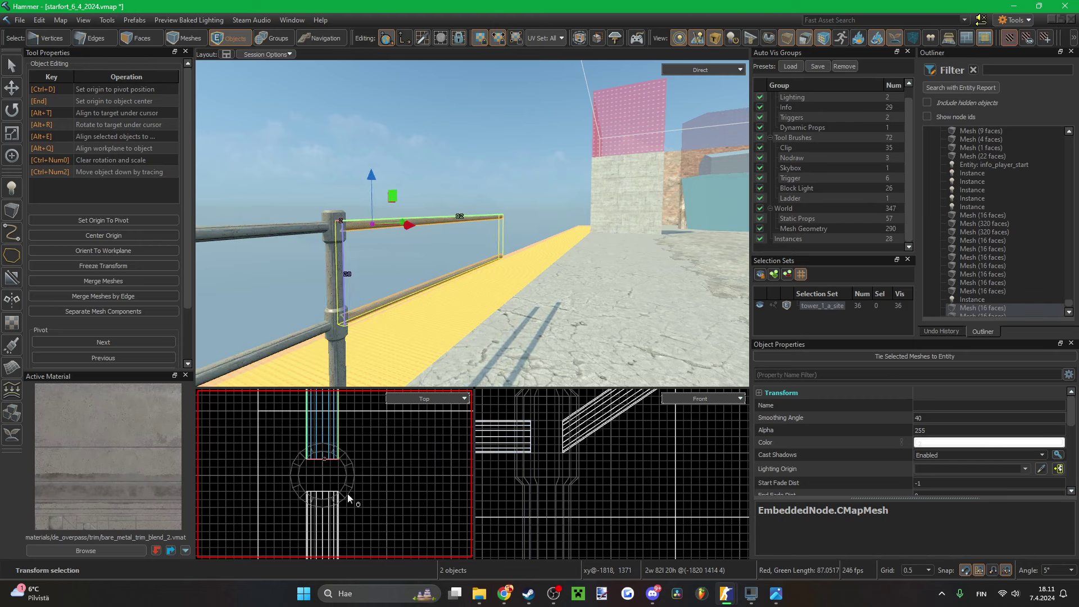
- Shorten the newly copied rails to about 8 units by moving their far end vertices back toward the new post
scroll(325, 497, down, 5)
key(1)
drag(306, 402, 361, 445)
key(Down)
key(Down)
key(Down)
key(Down)
key(Down)
key(Down)
key(Down)
key(Down)
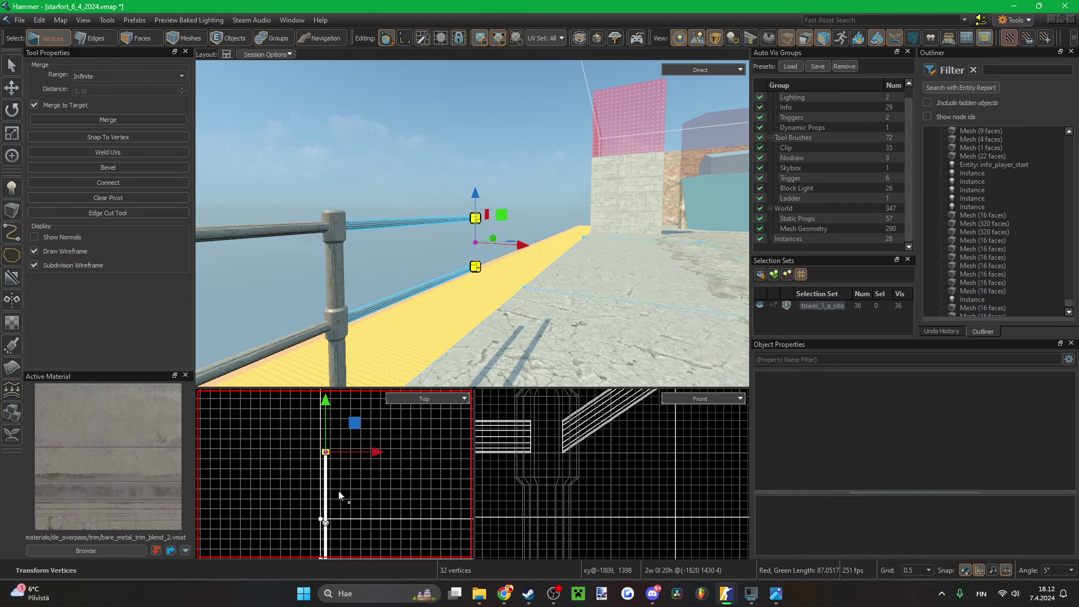
scroll(329, 526, up, 2)
scroll(328, 515, up, 5)
key(Down)
key(Down)
key(Down)
key(Down)
key(Down)
key(Down)
key(Down)
key(Down)
key(Down)
key(Down)
scroll(329, 488, up, 1)
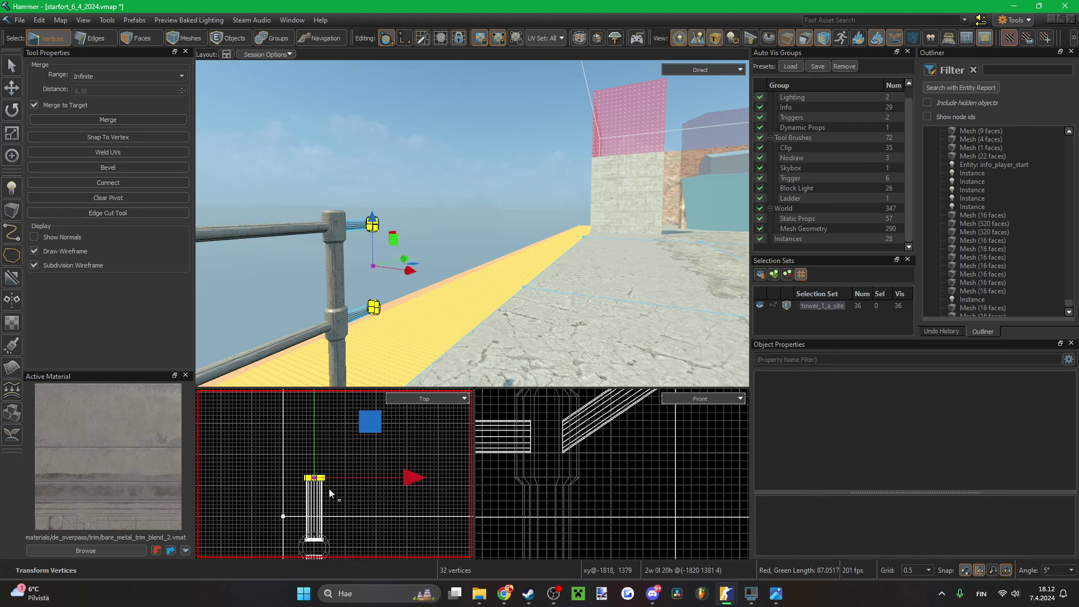
- Shorten the two rail stubs beyond the new post to 7 units by nudging their end vertices back
key(Down)
key(z)
key(z)
click(484, 224)
key(z)
key(w)
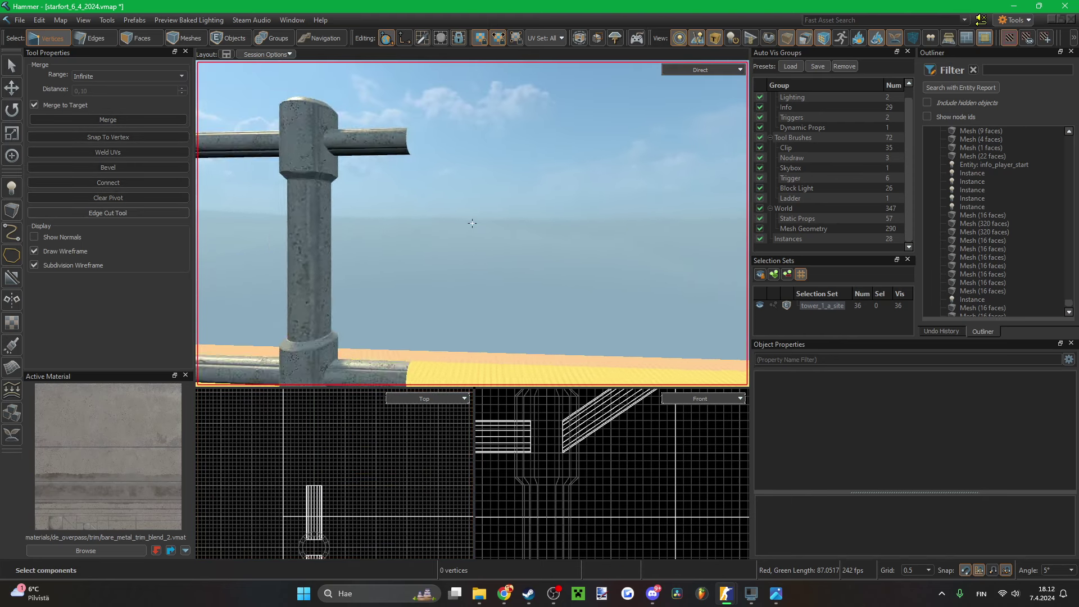
key(s)
right_drag(472, 224, 507, 237)
- Isolate the two short rail stubs so everything else in the map is hidden
key(2)
key(5)
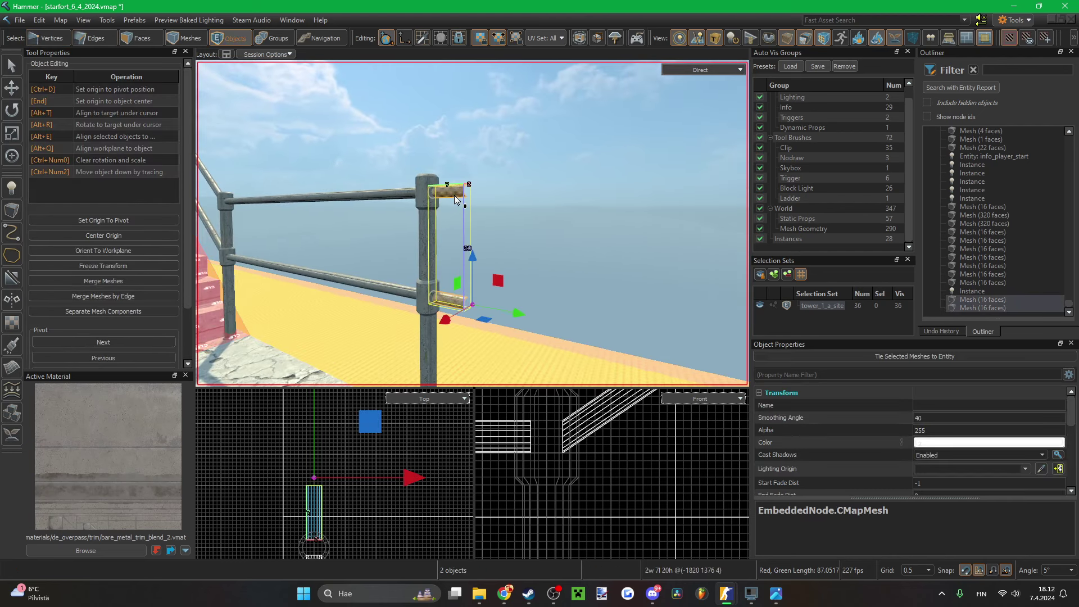
key(shift+h)
key(Escape)
scroll(553, 359, down, 1)
scroll(567, 481, down, 9)
scroll(579, 492, up, 12)
key(1)
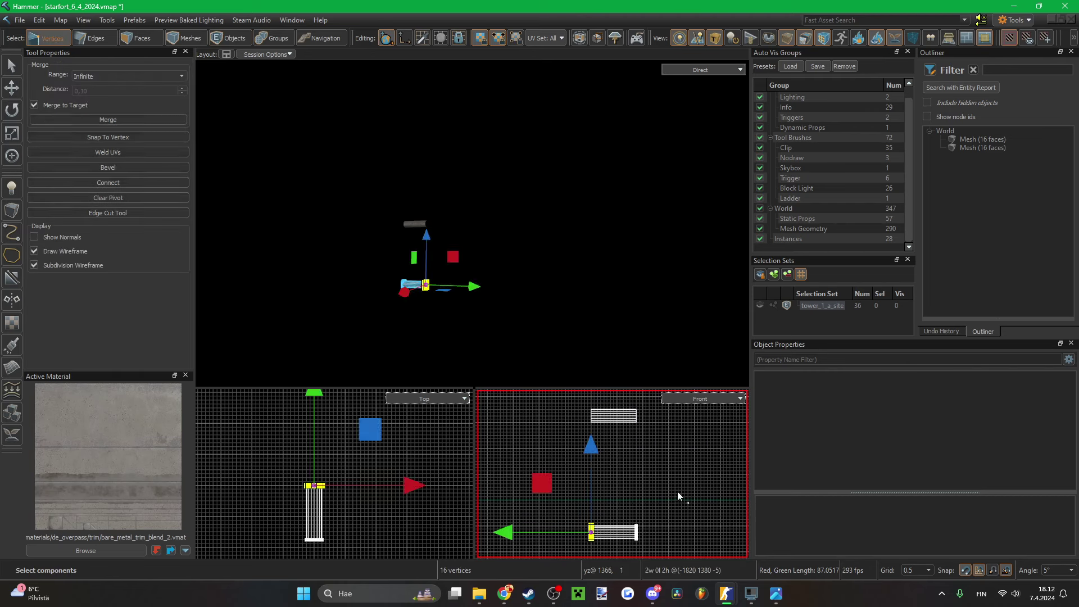
- Place the pivot of the lower stub's outer end vertices midway between the two rails in the front view
drag(581, 515, 593, 540)
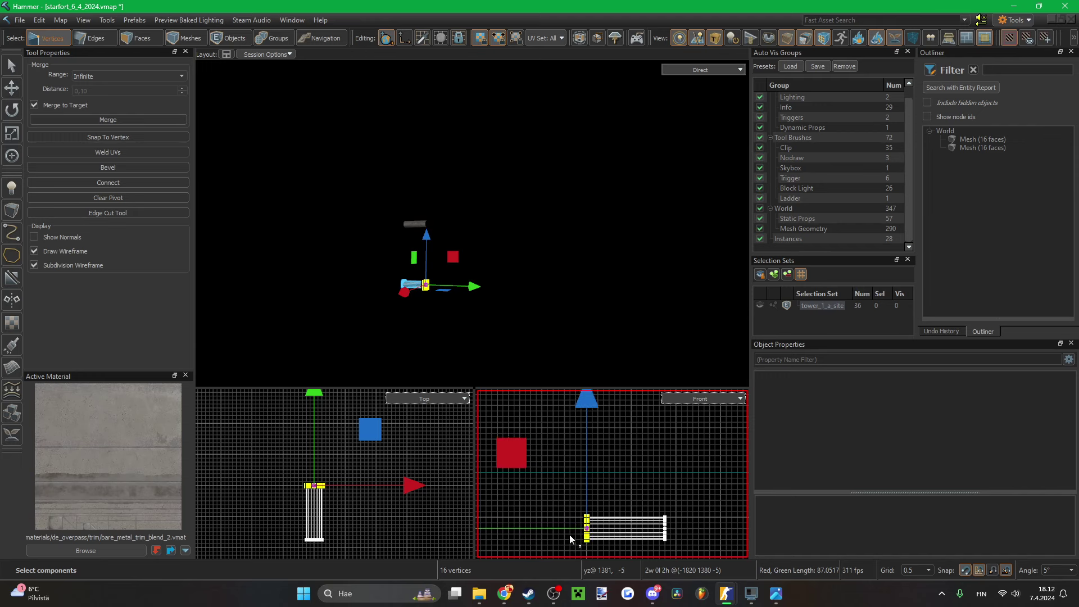
scroll(579, 522, down, 2)
scroll(580, 492, down, 1)
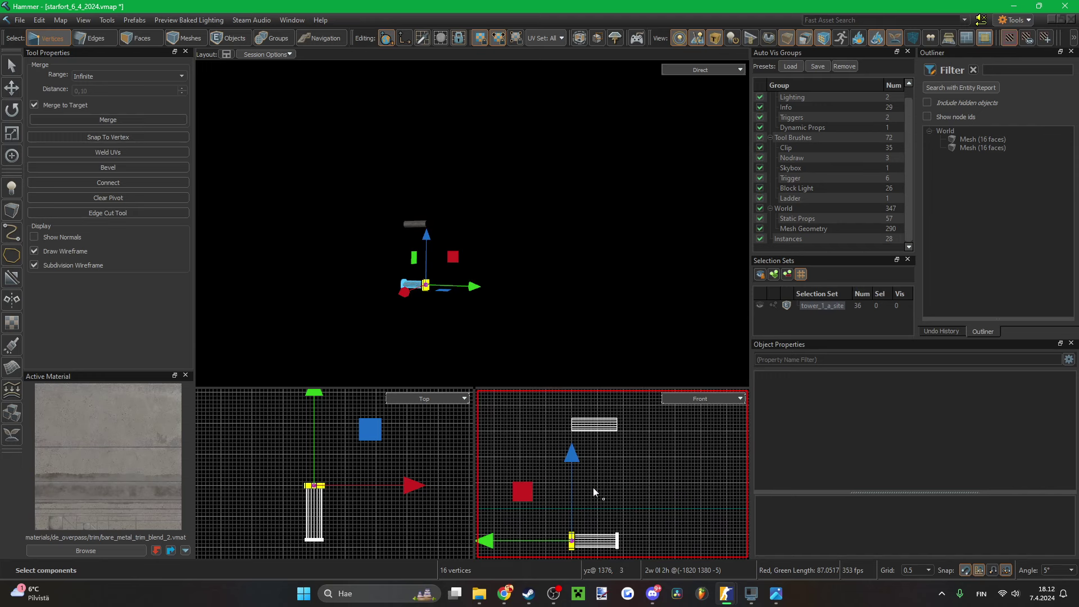
key(Insert)
scroll(574, 503, up, 2)
drag(571, 454, 578, 380)
scroll(595, 478, up, 1)
scroll(596, 482, down, 4)
scroll(599, 483, up, 1)
- Try to extrude the lower stub's end around the pivot in 5° steps, and undo the extrusions
key(e)
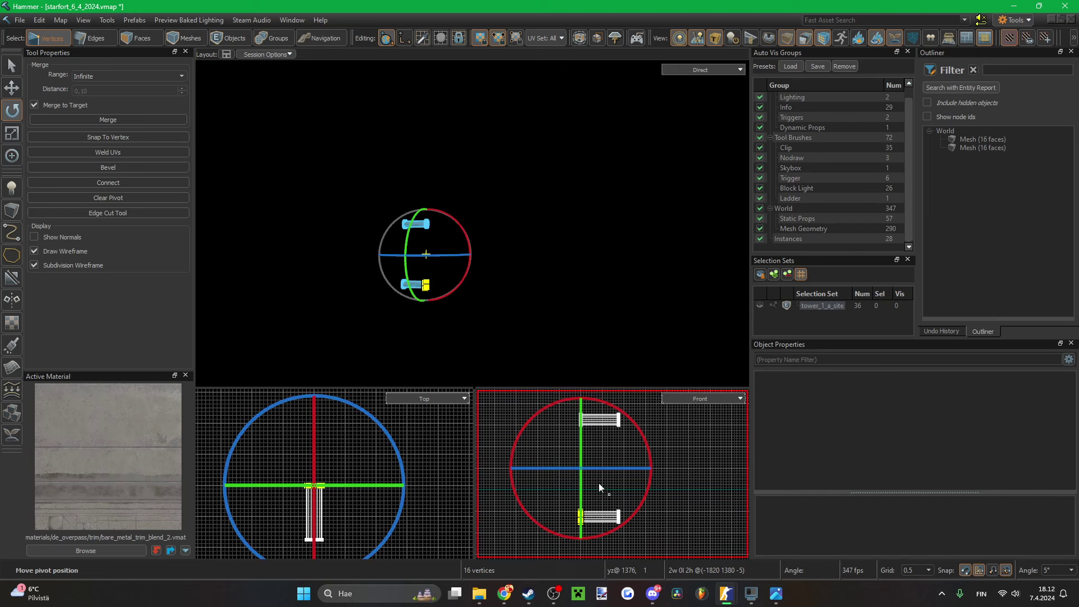
ctrl+drag(651, 455, 656, 461)
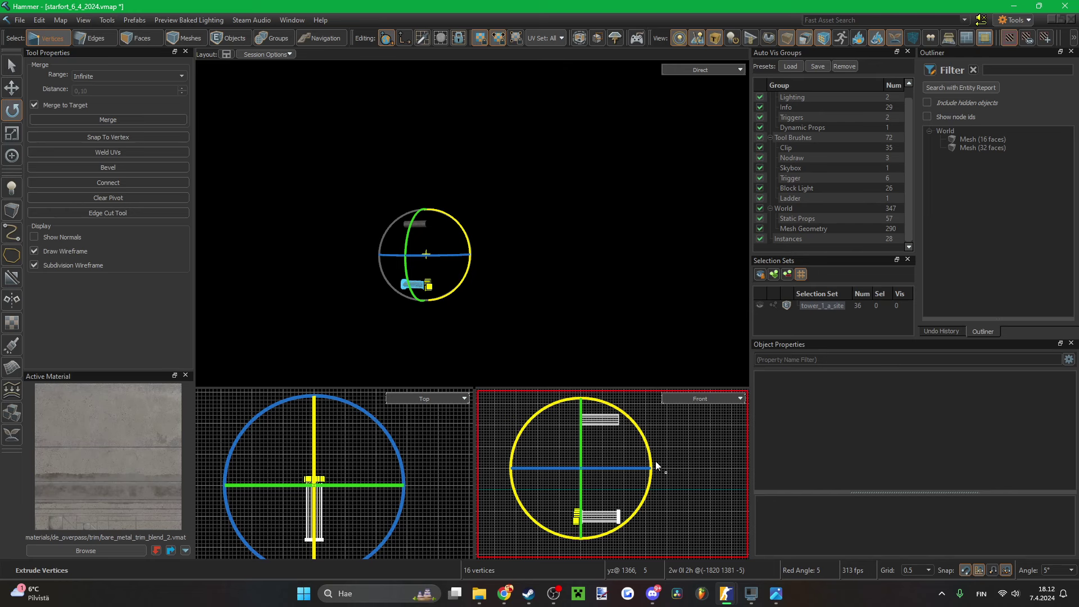
scroll(623, 514, up, 2)
scroll(639, 508, down, 3)
shift+drag(649, 507, 646, 512)
key(shift+g)
key(shift+g)
key(shift+g)
scroll(607, 515, up, 6)
key(ctrl+z)
key(ctrl+z)
key(ctrl+z)
key(ctrl+z)
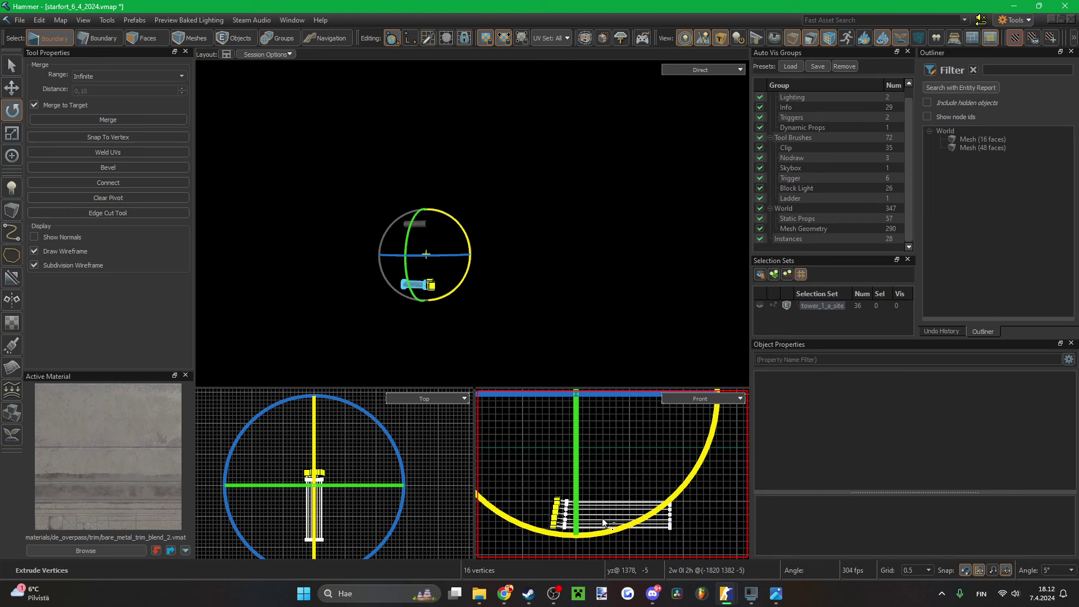
- Set the angle snap to 15° and place the pivot of the lower stub's end vertices midway between the two rails
scroll(614, 524, down, 4)
scroll(1054, 571, down, 1)
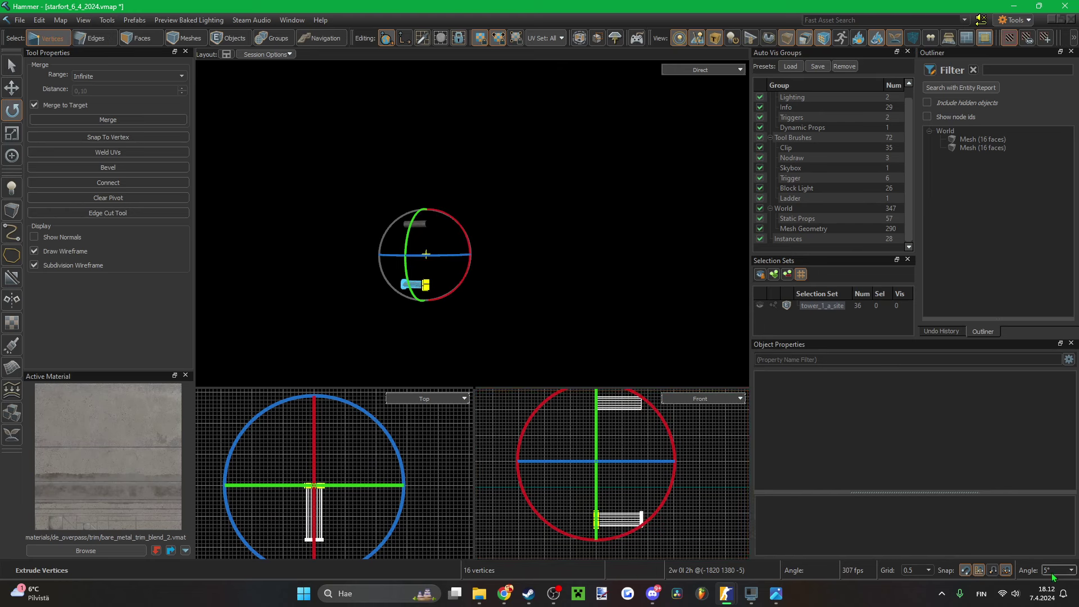
click(709, 504)
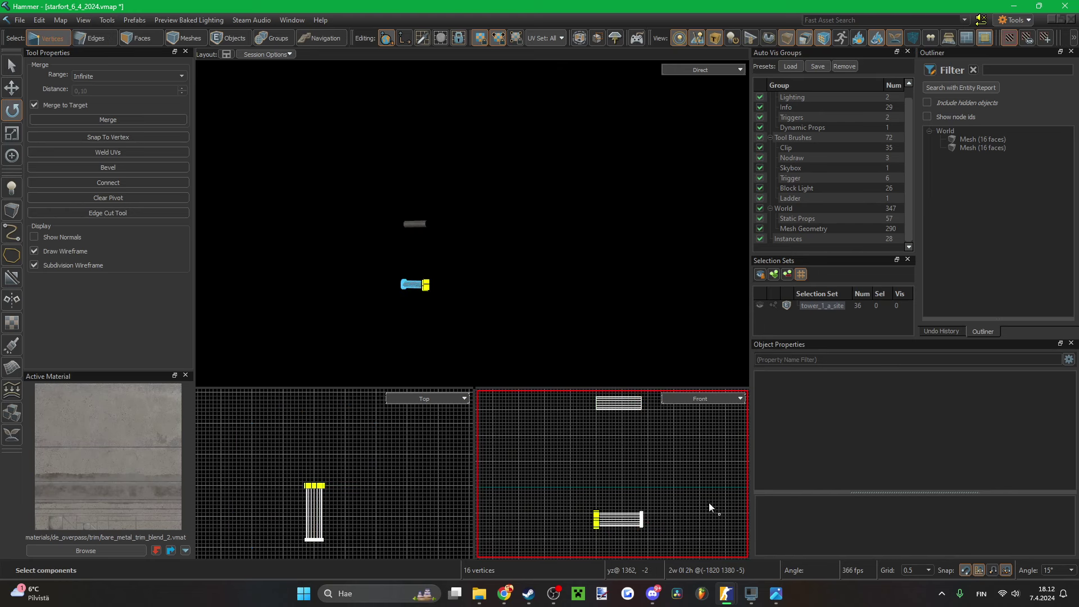
drag(576, 502, 611, 450)
key(t)
click(559, 345)
click(615, 516)
drag(579, 502, 606, 478)
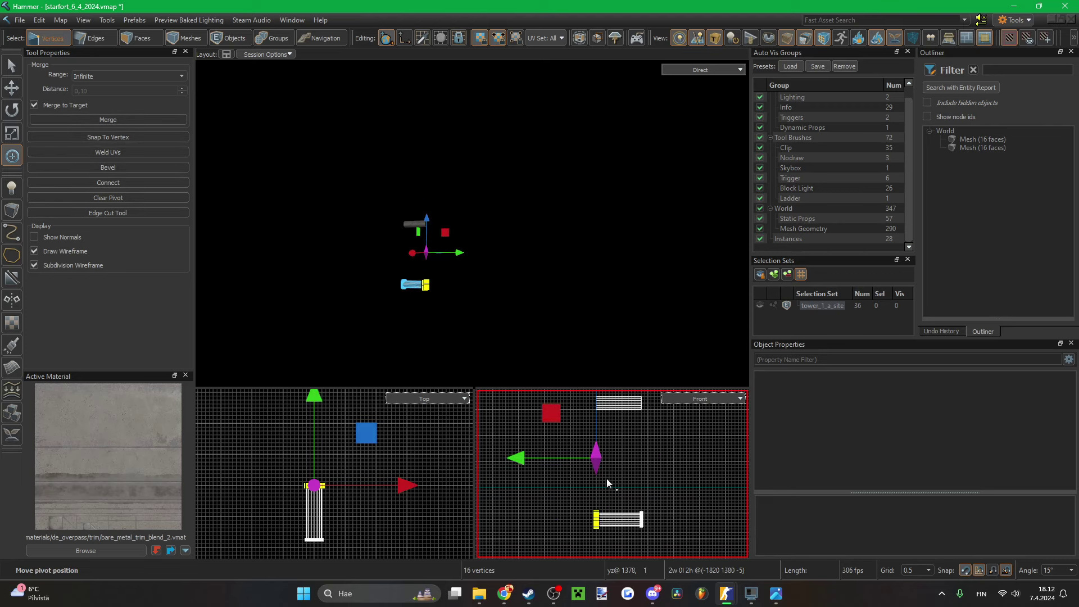
- Extrude the lower stub's end around the pivot in 15° steps to curve it up toward the upper rail
key(e)
mouse_move(666, 457)
shift+mouse_down()
mouse_move(674, 450)
mouse_move(679, 473)
shift+mouse_up()
key(shift+g)
key(shift+g)
key(shift+g)
key(shift+g)
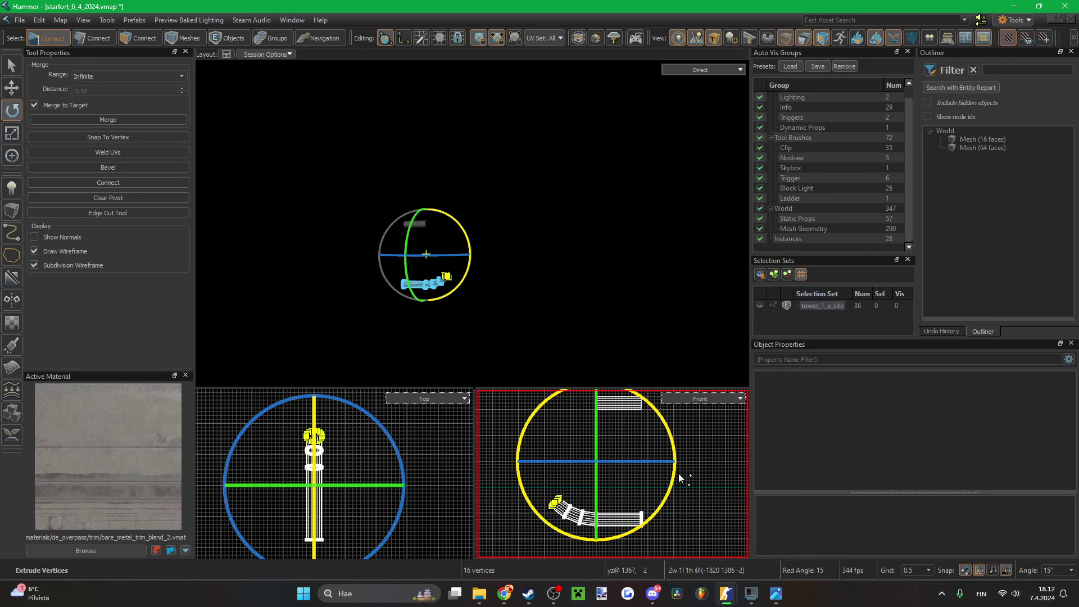
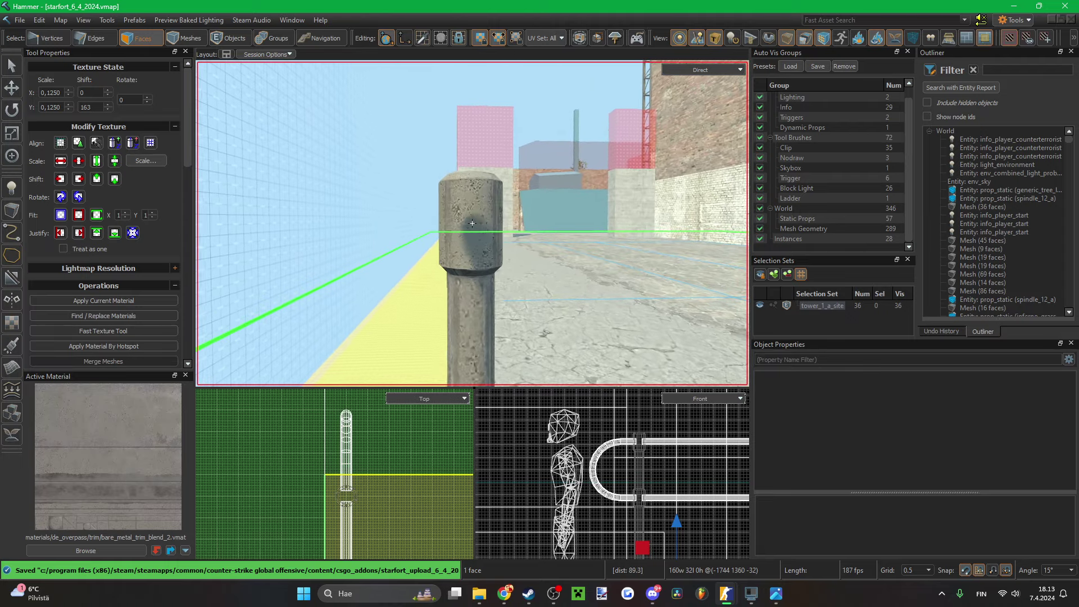
- Save the map and place an info_player_start on the lower platform beside the railing as a height reference
key(ctrl+s)
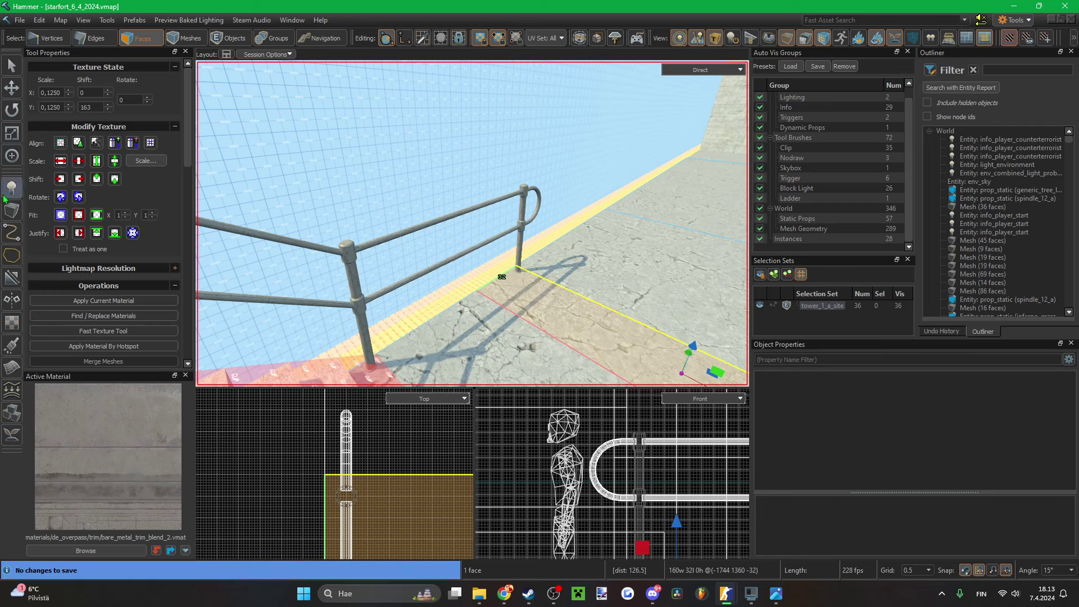
key(shift+e)
click(490, 313)
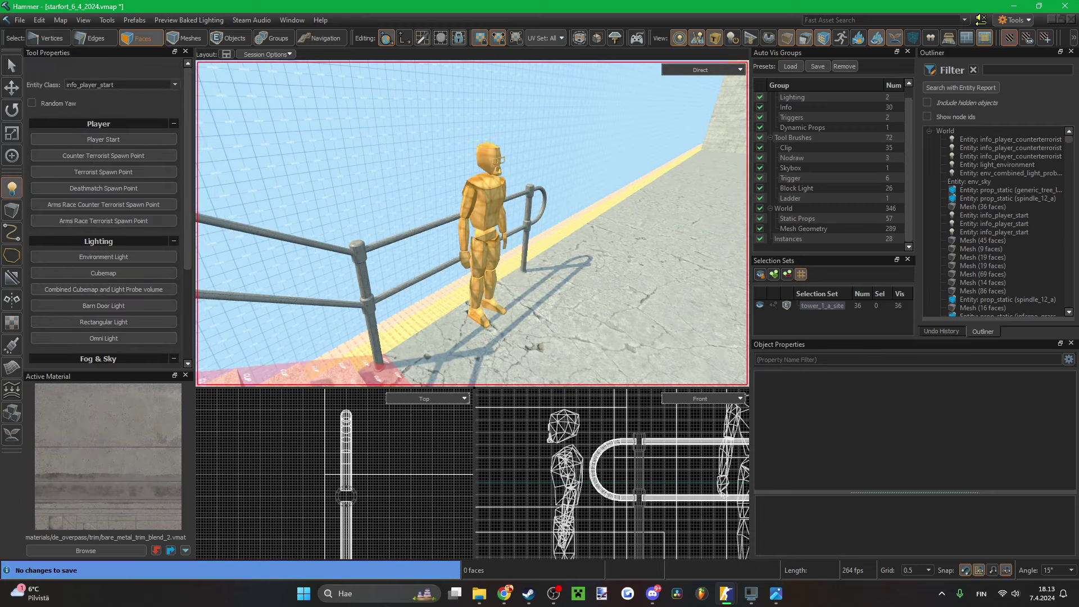
right_drag(490, 313, 473, 223)
- Copy the upper platform's curved corner railing with its three posts and rail stubs to the opposite rounded corner, rotated -270° about the vertical axis
key(5)
click(449, 241)
ctrl+click(495, 245)
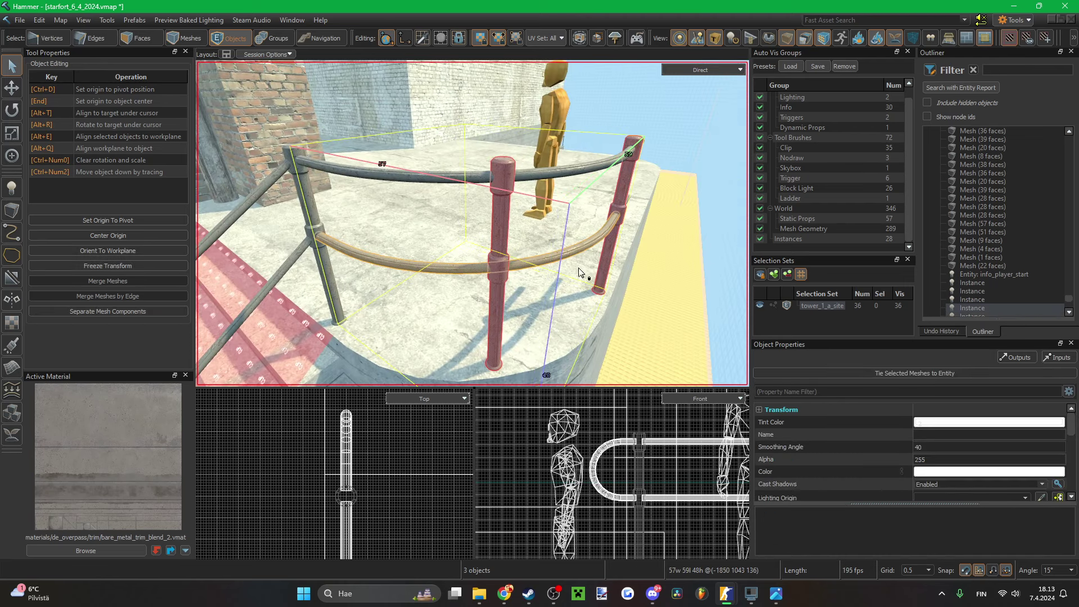
ctrl+click(332, 289)
ctrl+click(435, 179)
right_drag(434, 180, 472, 223)
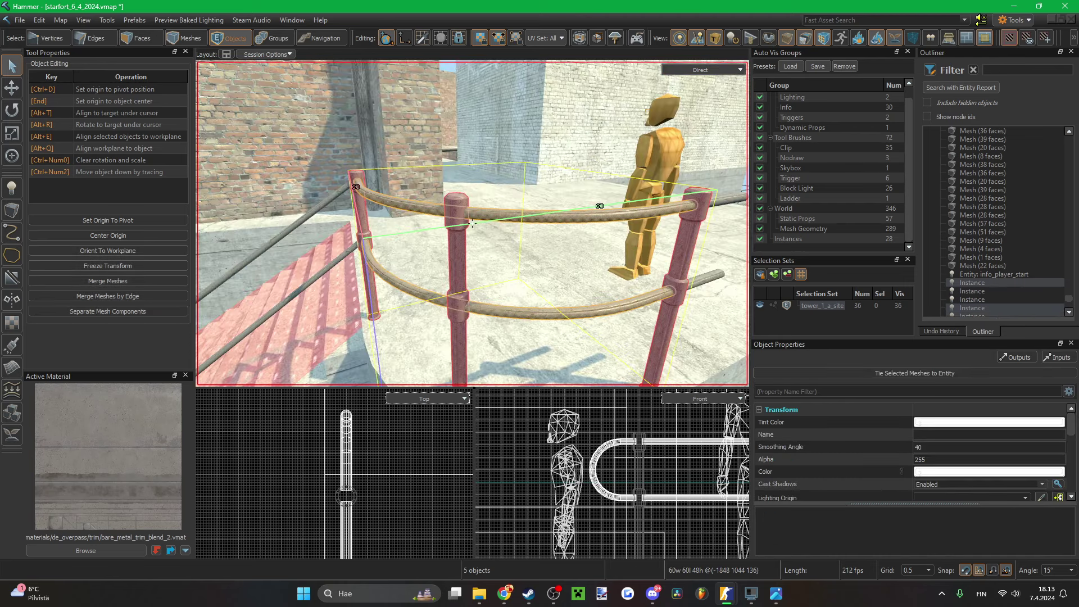
ctrl+click(714, 270)
key(f)
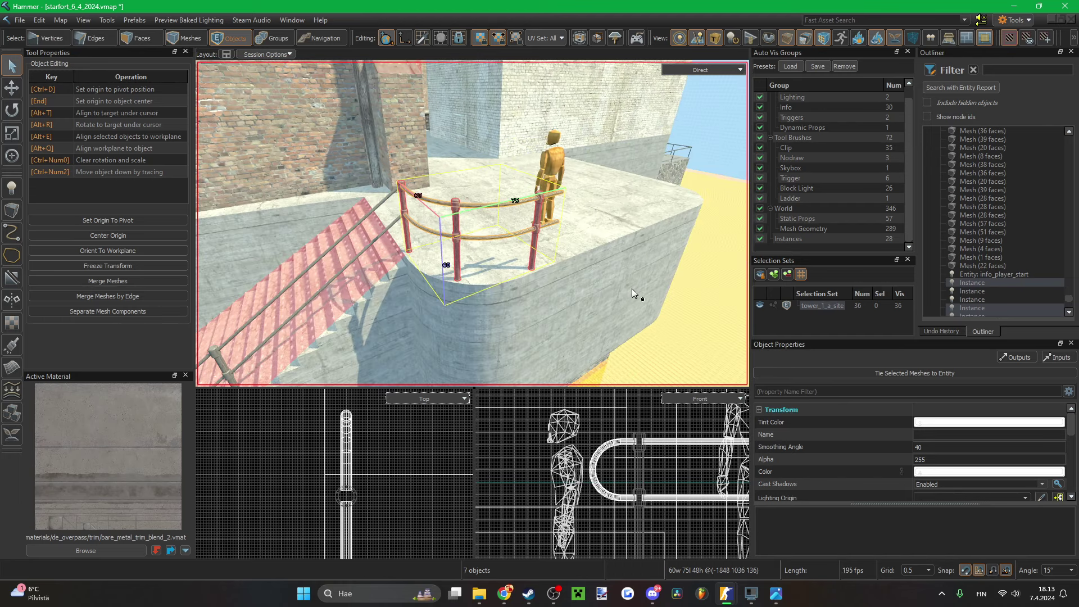
scroll(429, 454, down, 14)
scroll(373, 475, up, 12)
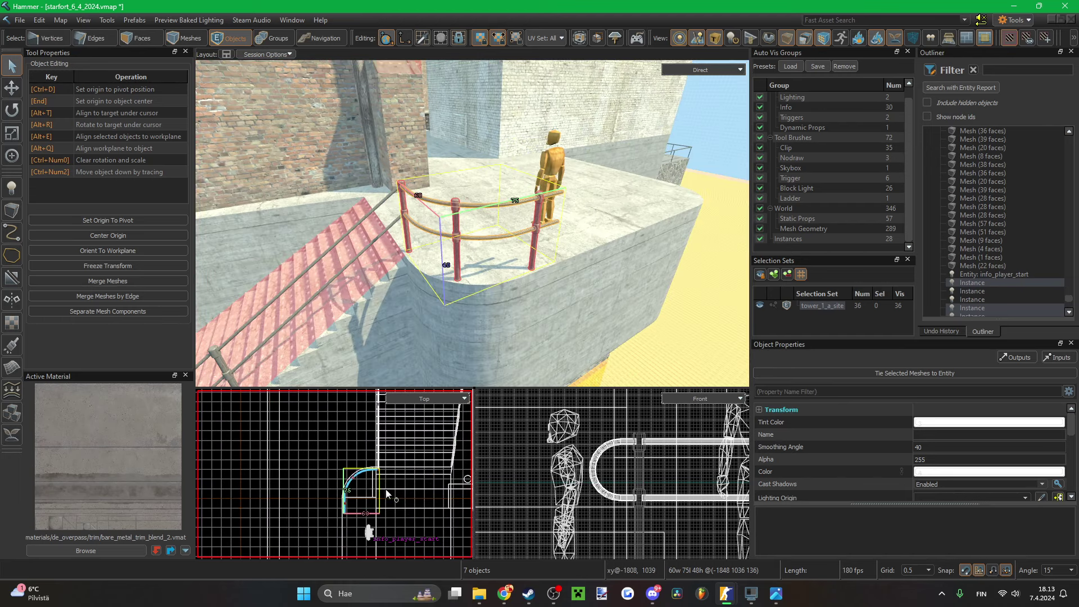
scroll(398, 468, up, 4)
key(t)
scroll(365, 436, down, 12)
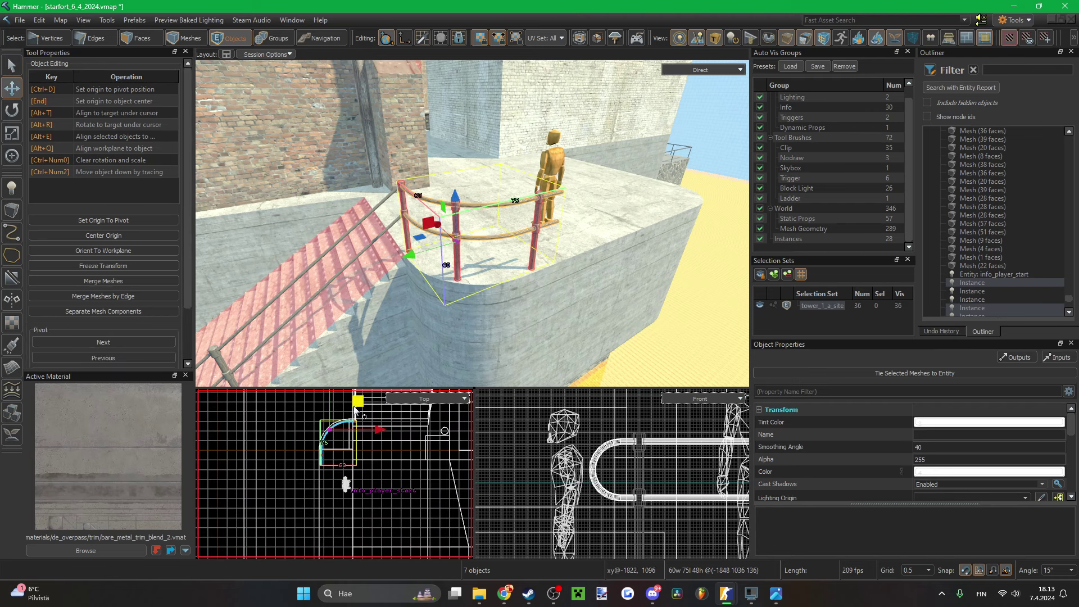
shift+drag(313, 548, 314, 549)
middle_drag(315, 549, 322, 474)
key(r)
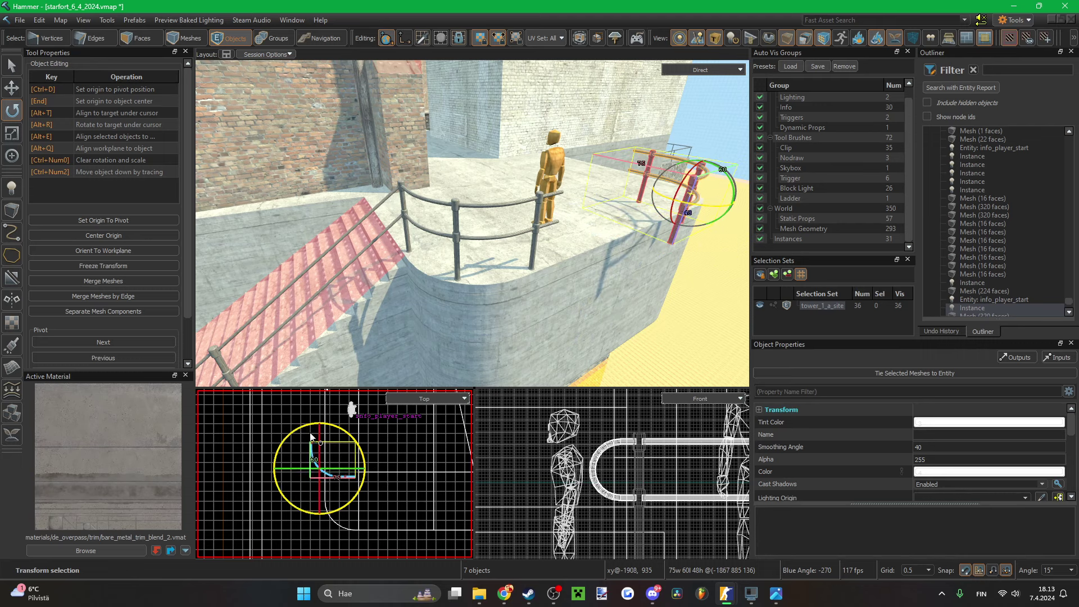
- Move the copied corner railing in the top view until it follows the platform's other rounded edge
key(t)
scroll(349, 448, up, 1)
drag(346, 533, 340, 534)
scroll(344, 544, up, 6)
scroll(379, 523, down, 3)
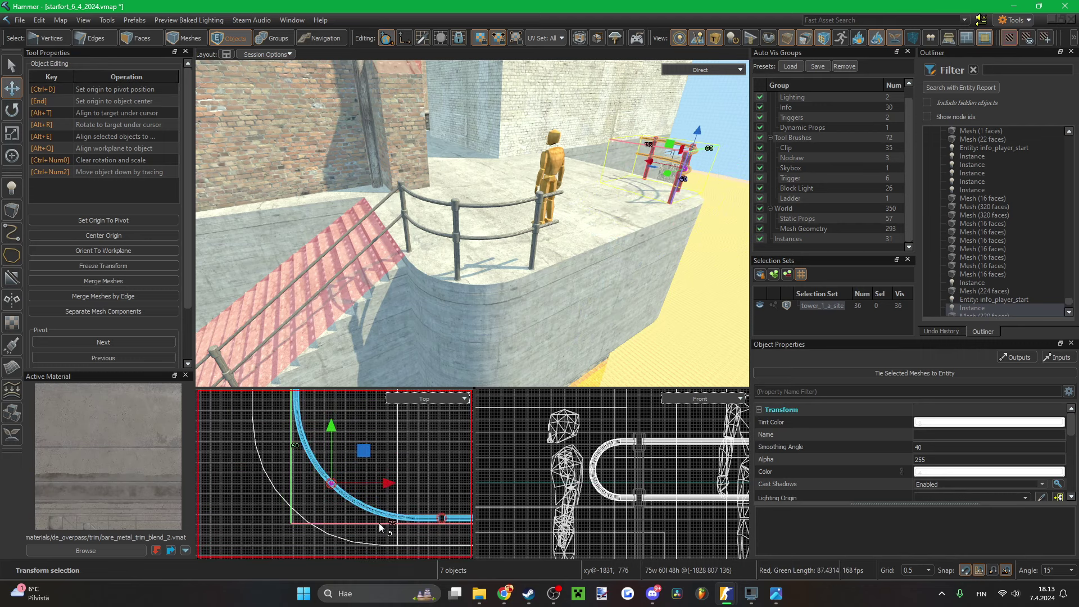
scroll(401, 523, up, 5)
key(Left)
key(Left)
key(Left)
key(Left)
key(Left)
key(Left)
key(Down)
key(Down)
key(Down)
key(Down)
key(Down)
key(Down)
key(Down)
key(Down)
key(Down)
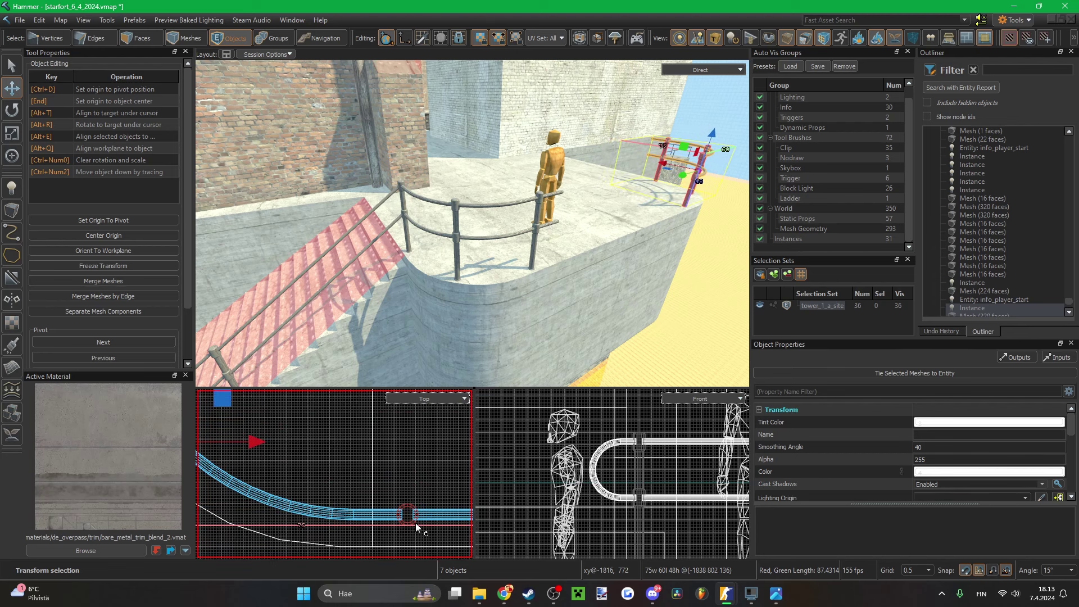
key(Left)
key(Left)
key(Left)
key(Left)
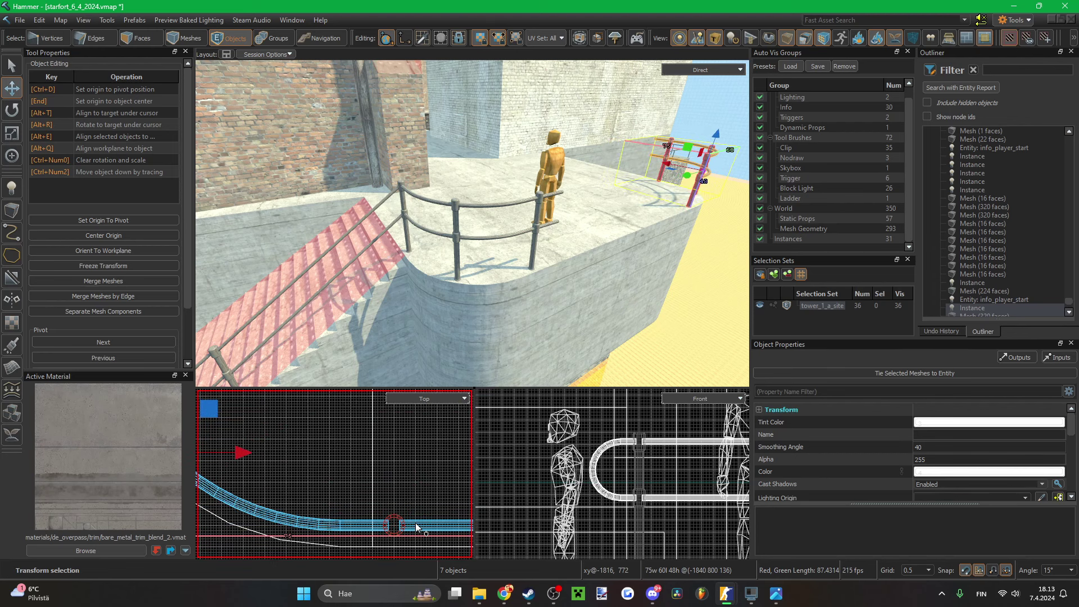
- Switch the front view to the side view and examine how the copied railing aligns with the rounded corner
scroll(416, 527, down, 5)
scroll(329, 483, up, 4)
scroll(654, 481, down, 5)
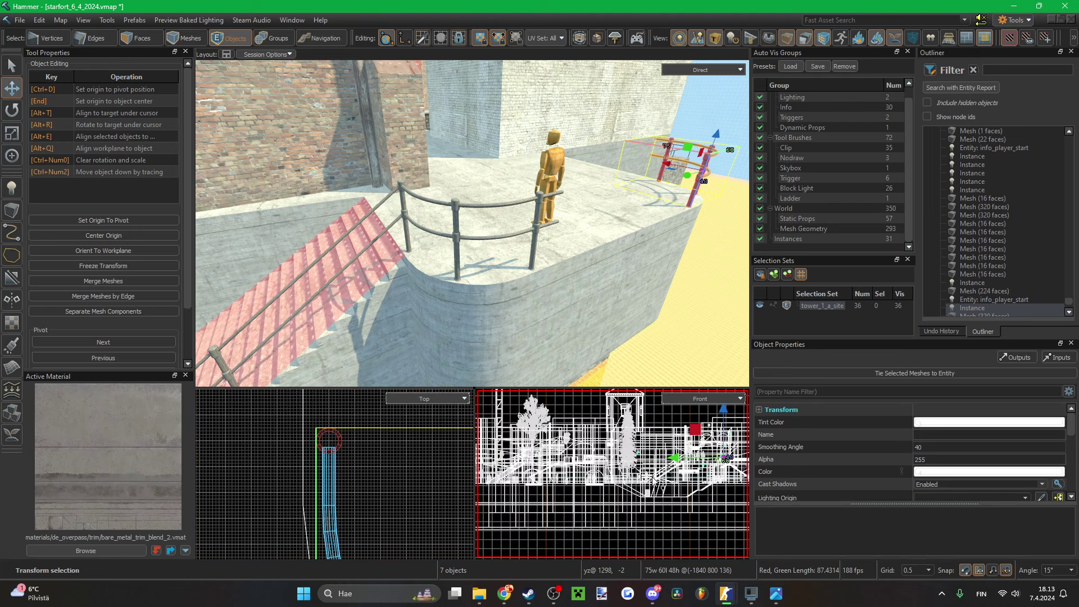
scroll(653, 480, up, 4)
click(701, 399)
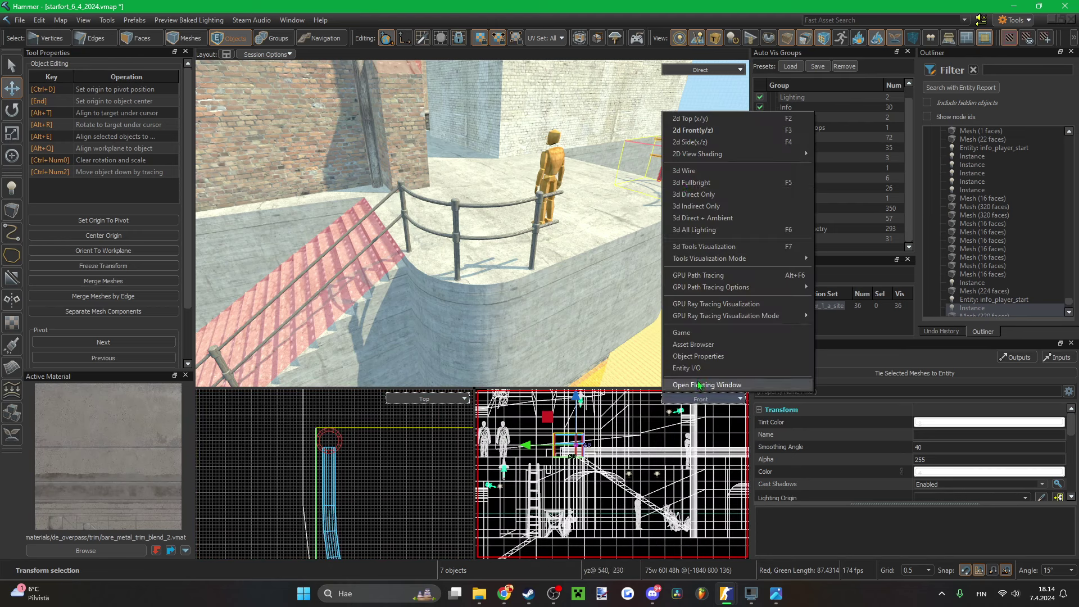
click(698, 142)
scroll(593, 444, up, 5)
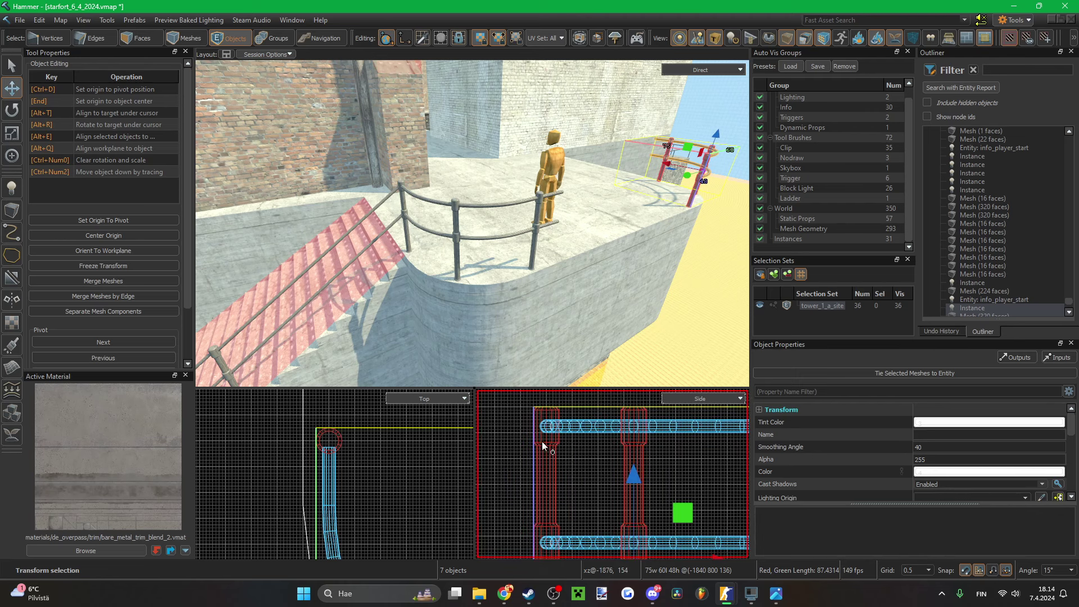
scroll(543, 446, down, 5)
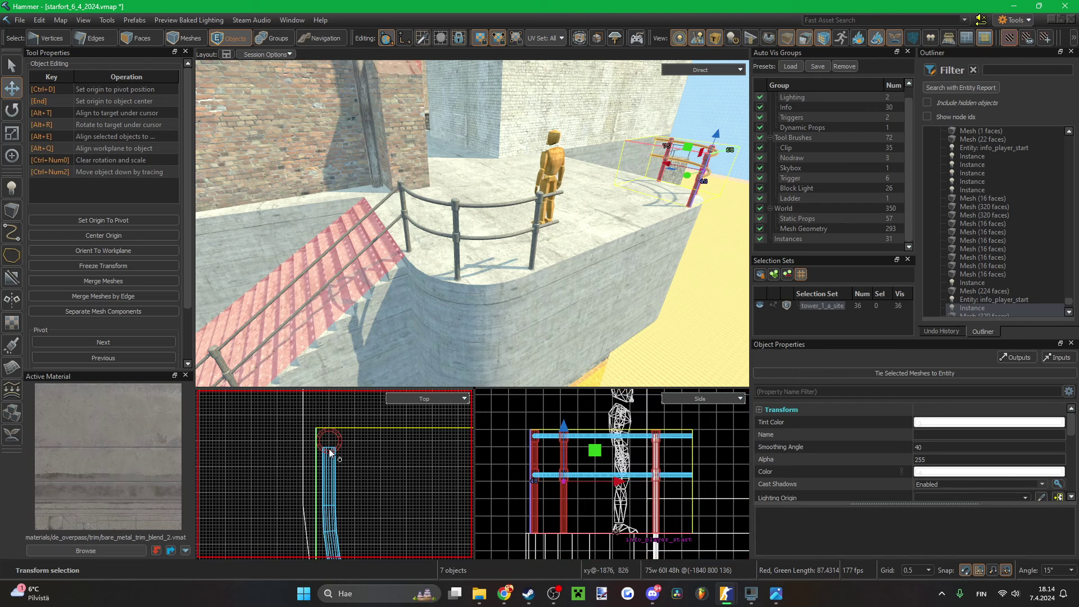
scroll(321, 514, down, 5)
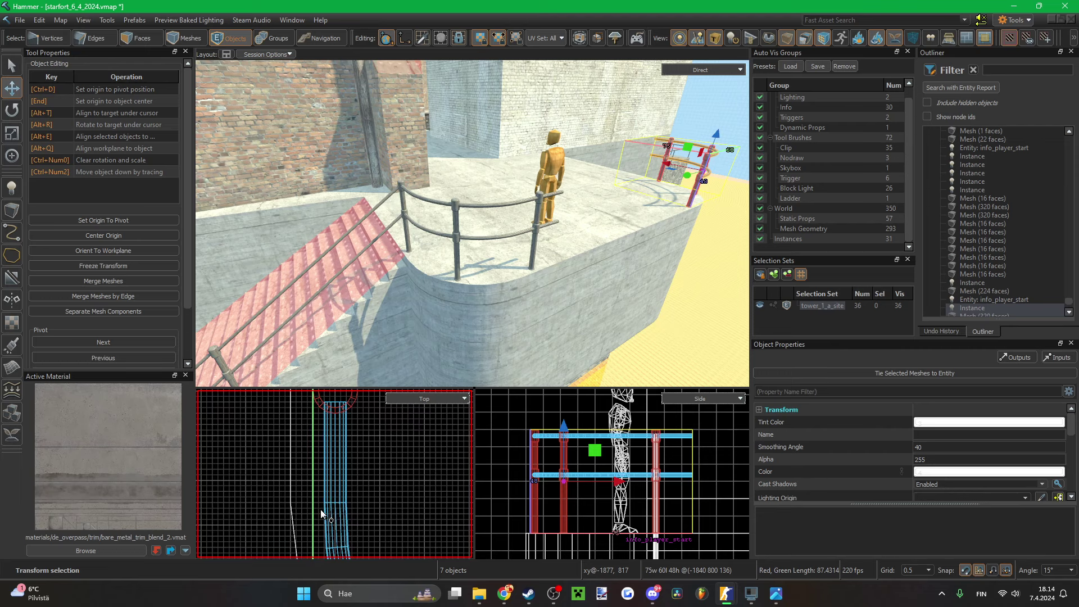
scroll(364, 541, up, 5)
scroll(411, 553, up, 1)
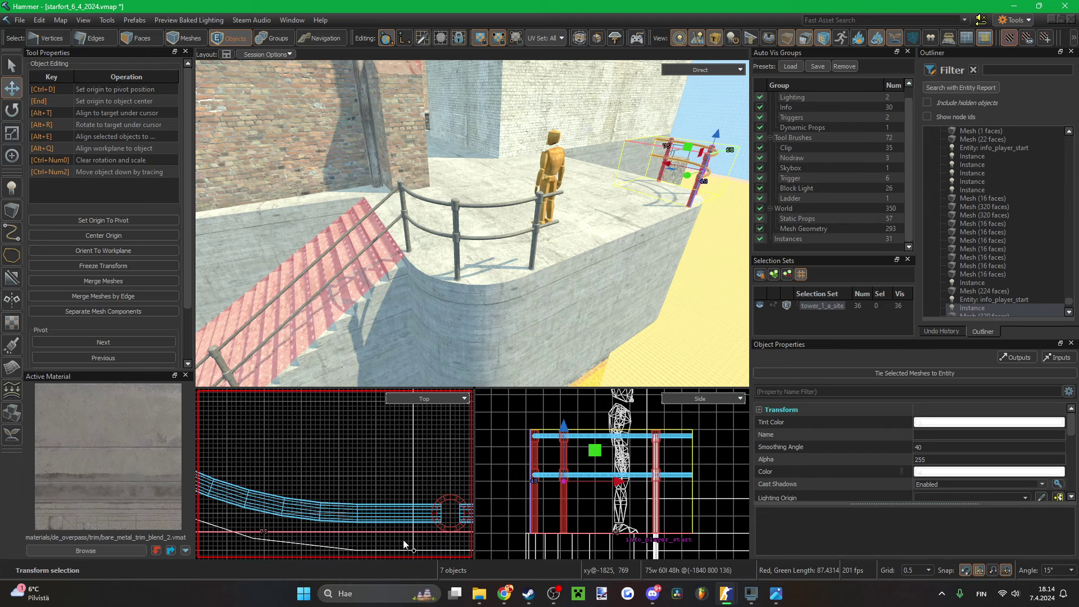
- Hide the skybox wall beside the platform and save the map
key(w)
mouse_move(549, 296)
right_down()
mouse_move(585, 286)
mouse_move(562, 315)
mouse_move(549, 296)
right_up()
key(6)
click(525, 239)
key(h)
key(ctrl+s)
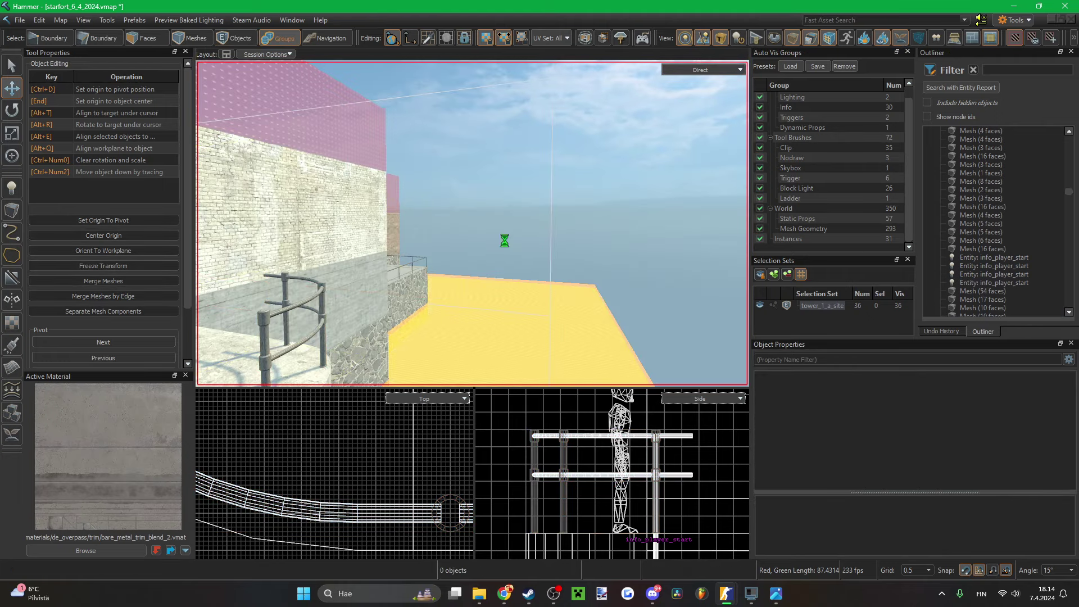
- Extend the end vertices of both straight rail stubs along the platform edge into the collars of the copied corner railing's nearest post
mouse_move(502, 243)
right_down()
mouse_move(393, 258)
mouse_move(501, 243)
right_up()
key(s)
click(470, 252)
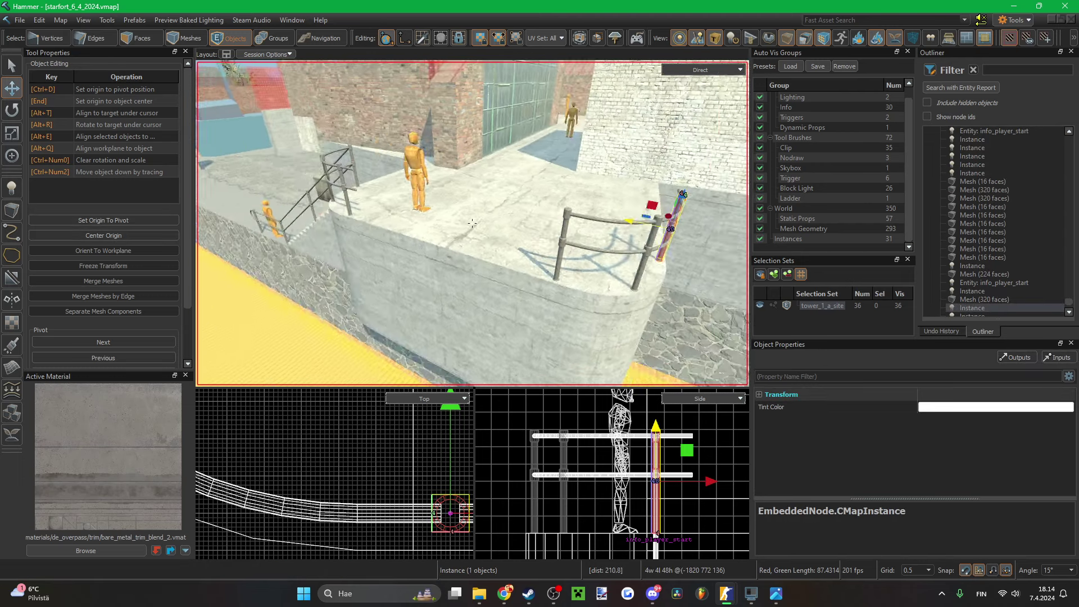
scroll(329, 511, up, 10)
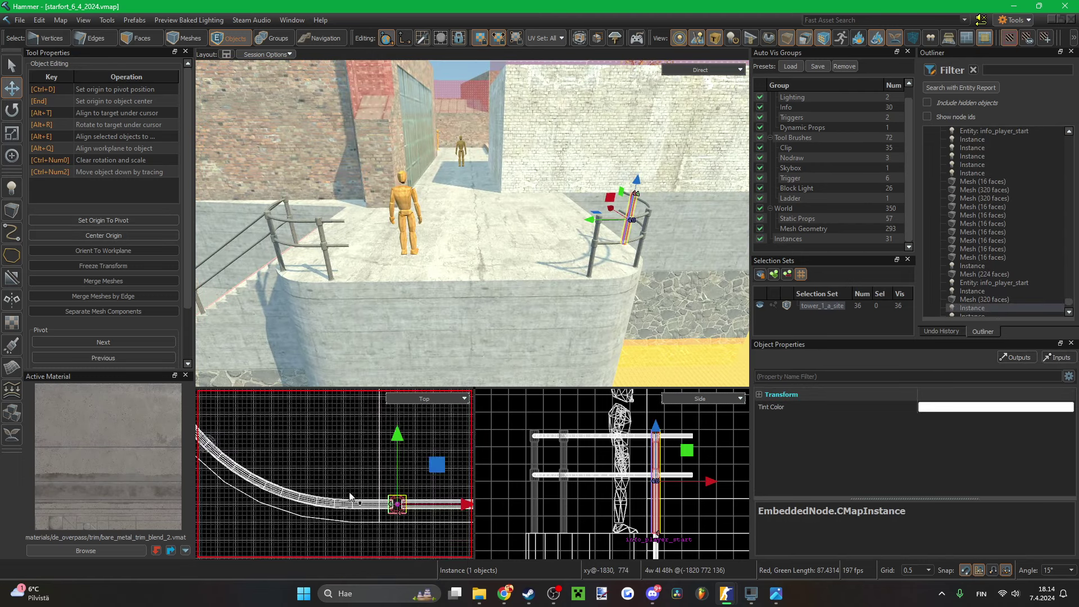
key(1)
scroll(338, 436, down, 5)
drag(306, 411, 324, 507)
key(Down)
key(Down)
key(Down)
key(Down)
key(Down)
key(Down)
key(Down)
key(Down)
key(Down)
key(Down)
key(Down)
key(Down)
key(Down)
key(Down)
key(Down)
key(Down)
key(Down)
key(Down)
key(Down)
key(Down)
scroll(321, 524, up, 14)
key(Down)
key(Down)
key(Down)
key(Down)
key(Down)
key(Down)
key(Down)
key(Down)
key(Down)
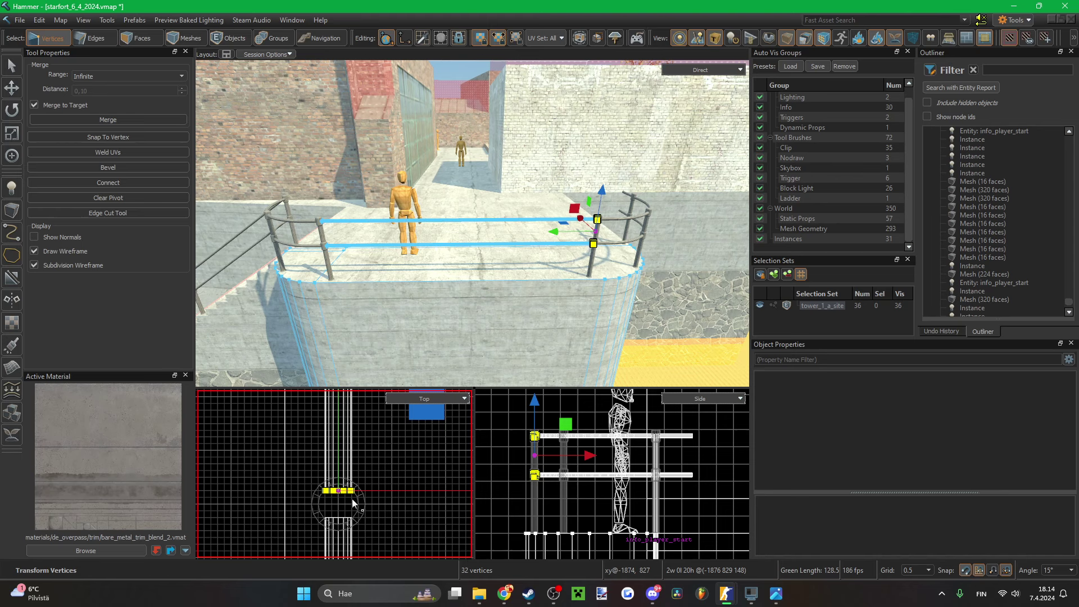
scroll(348, 499, up, 2)
- Clear the vertex selection and save the map
key(z)
key(Escape)
key(s)
key(ctrl+s)
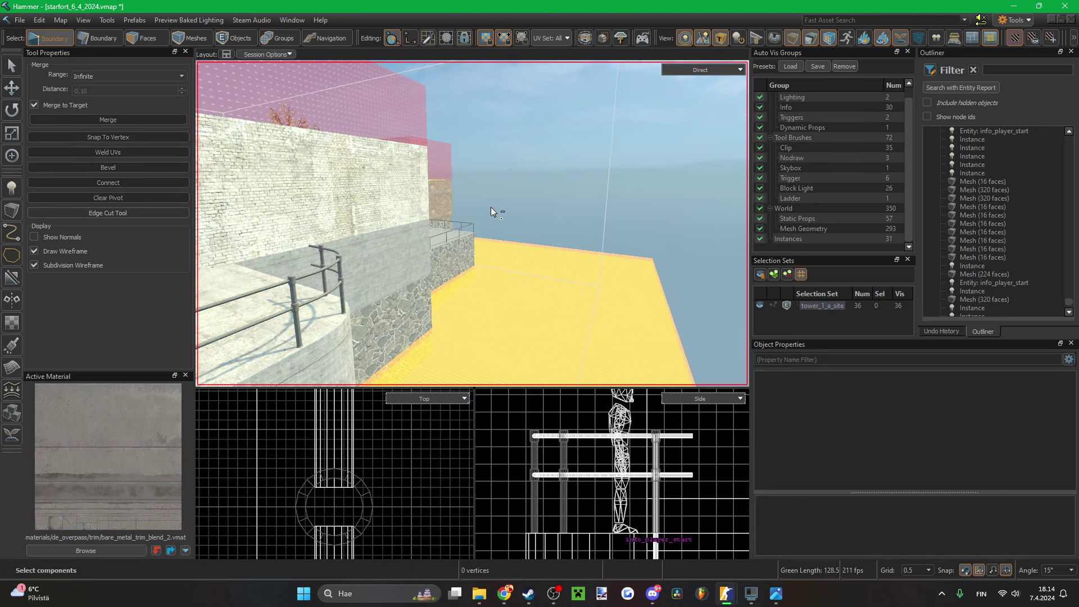
- Copy the last post of the corner railing onto the straight rails along the platform's front edge
key(z)
key(5)
click(588, 242)
key(z)
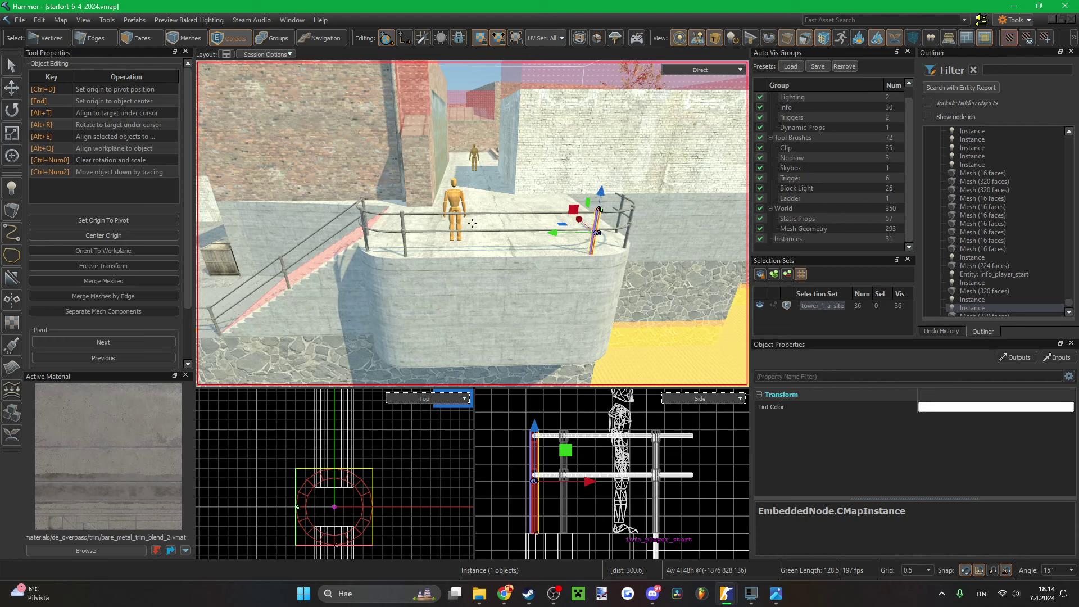
key(z)
scroll(344, 494, down, 9)
scroll(335, 499, down, 3)
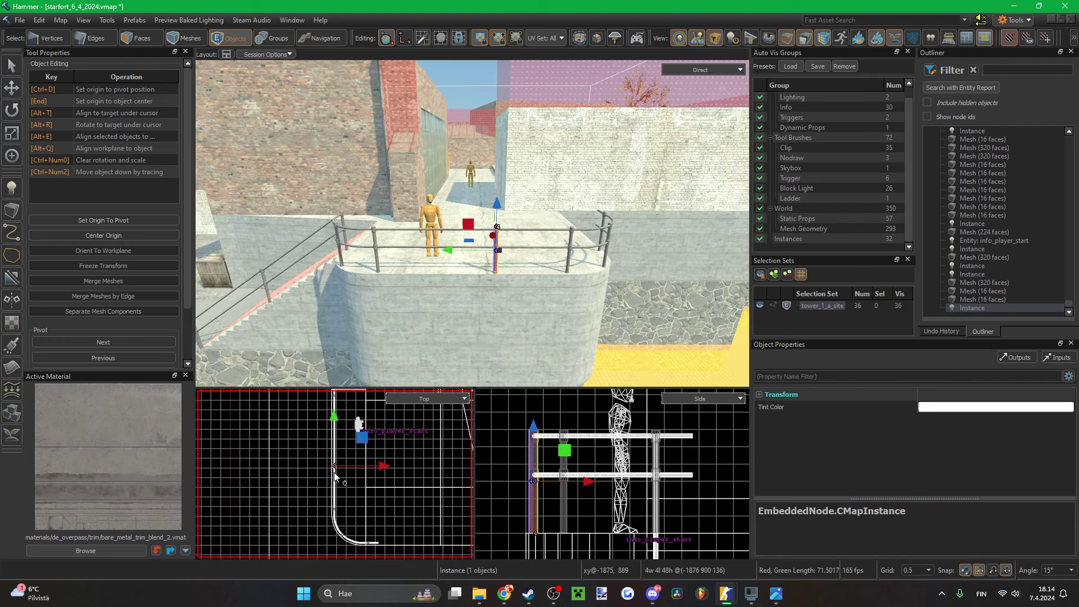
scroll(340, 457, up, 3)
scroll(336, 520, down, 3)
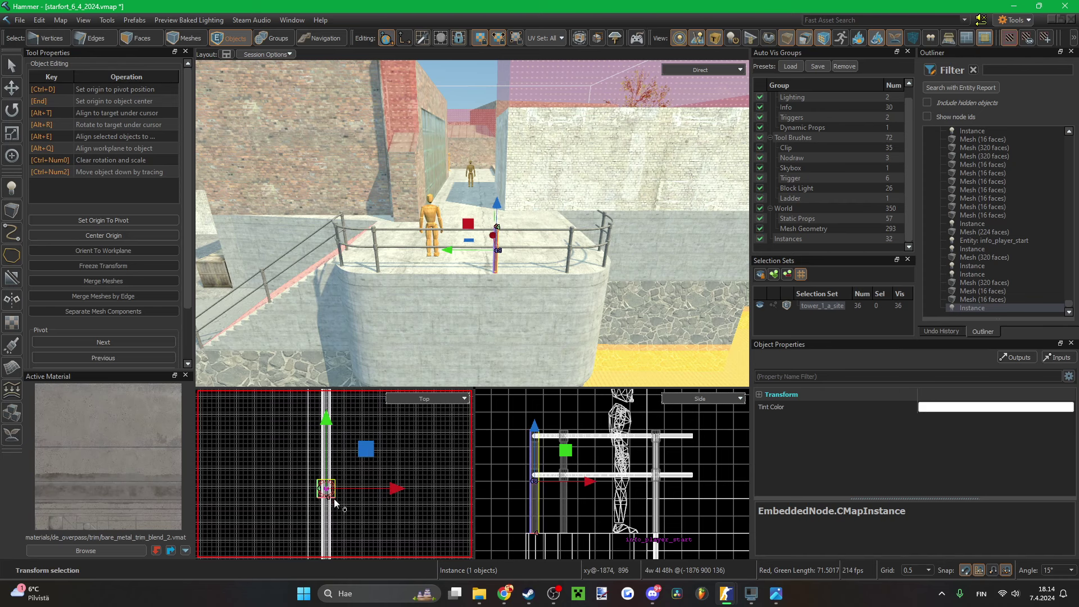
- Nudge the copied post along the straight rails to a Y position of 896
scroll(337, 496, up, 4)
key(Down)
key(Down)
key(Down)
key(Down)
scroll(472, 223, up, 2)
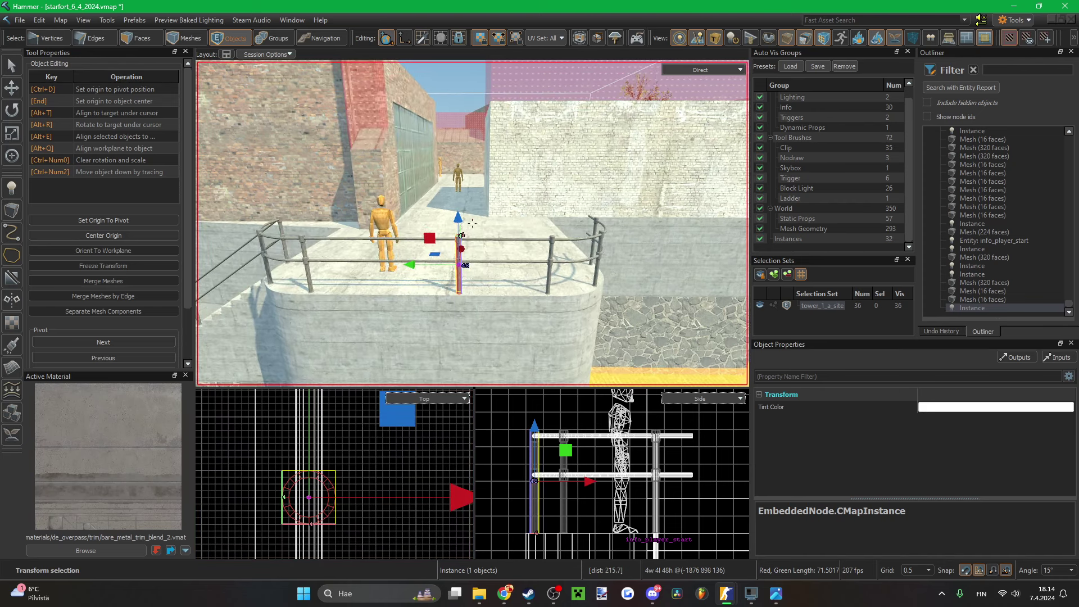
scroll(363, 482, down, 7)
scroll(360, 496, up, 4)
key(Down)
key(Down)
key(Down)
key(Down)
key(Down)
key(Down)
key(Down)
key(Down)
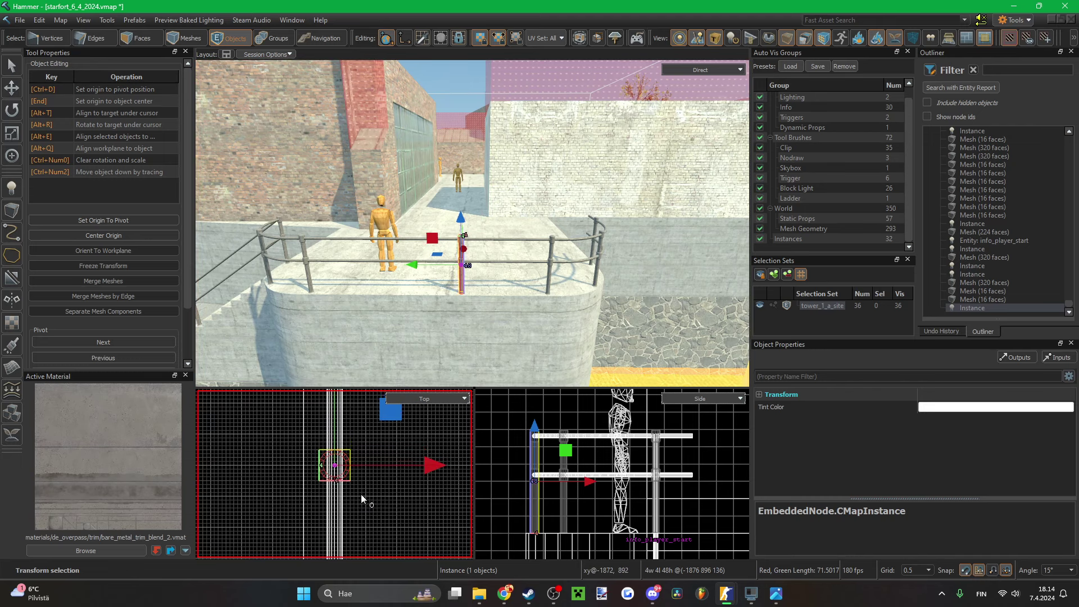
- Copy the new post and its neighbour along the straight rails, align the copies with the rails, and delete the duplicate at the far corner
ctrl+click(551, 288)
scroll(346, 476, up, 4)
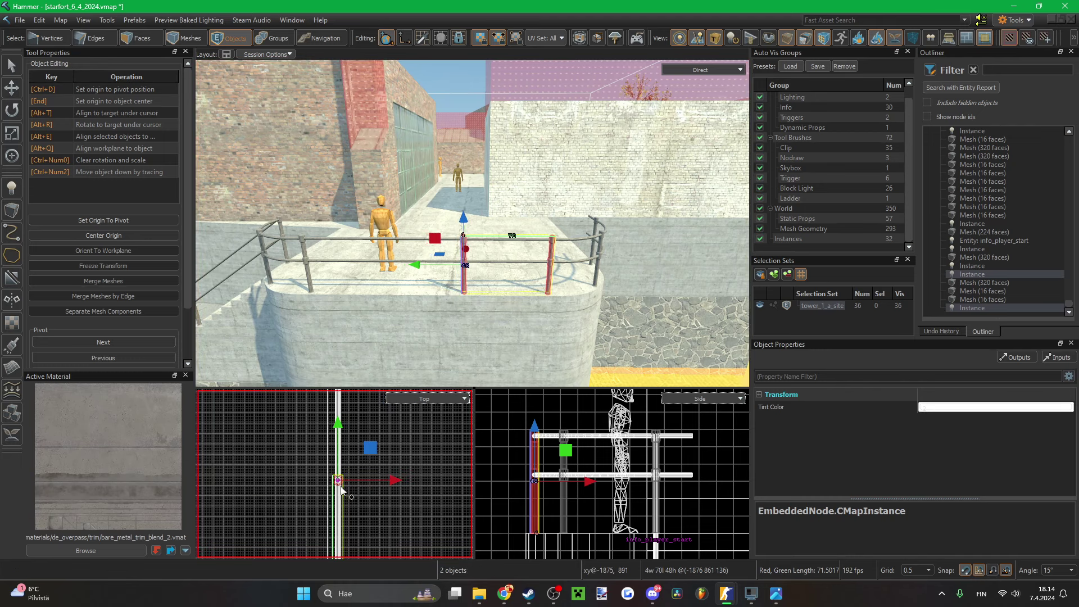
scroll(348, 403, up, 3)
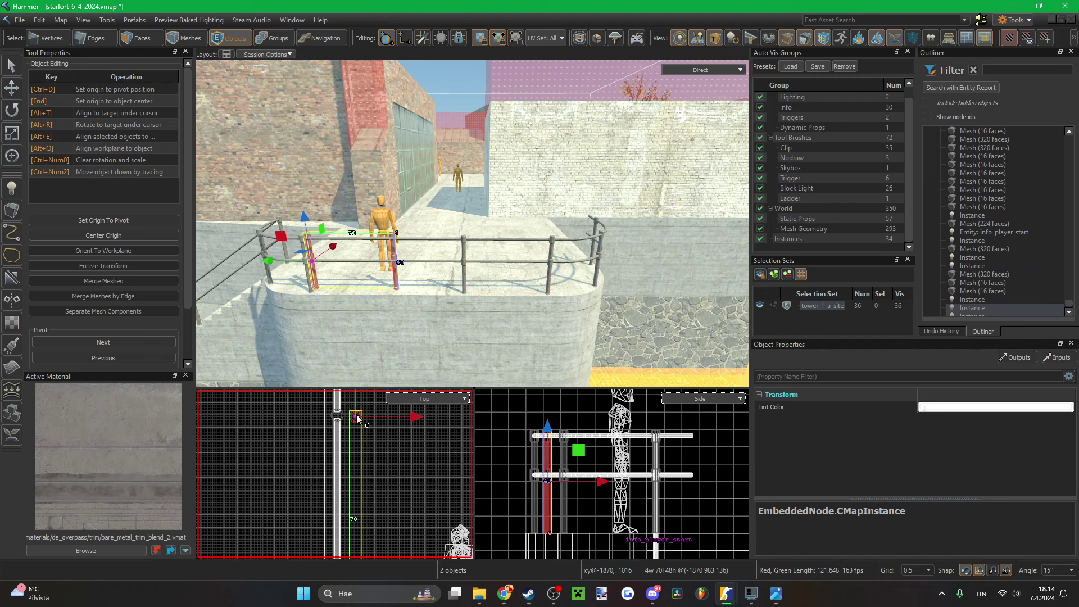
key(Left)
key(Left)
key(Left)
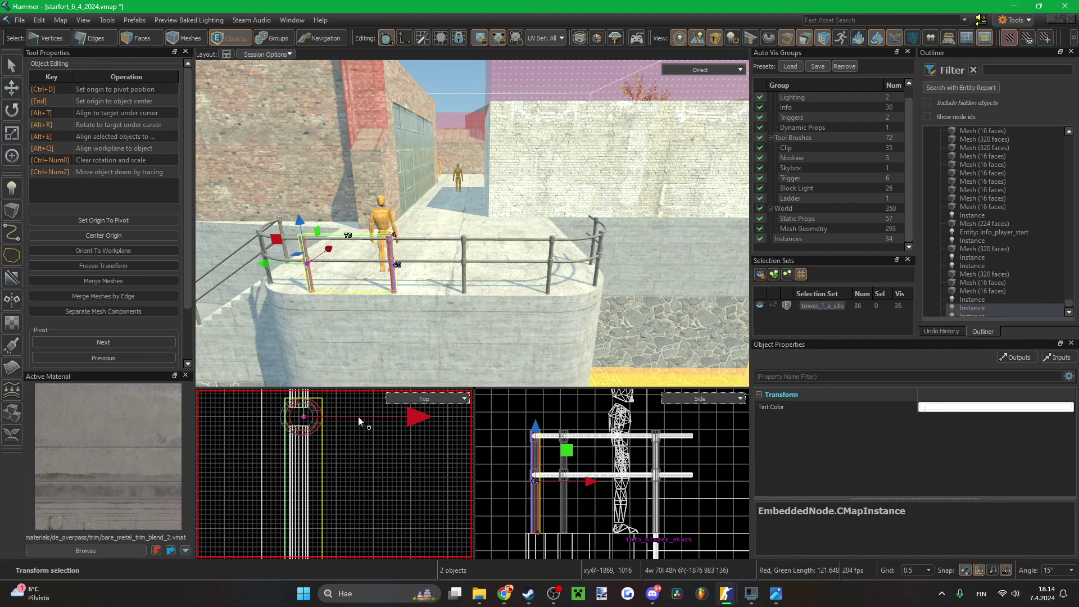
key(w)
right_drag(342, 294, 321, 298)
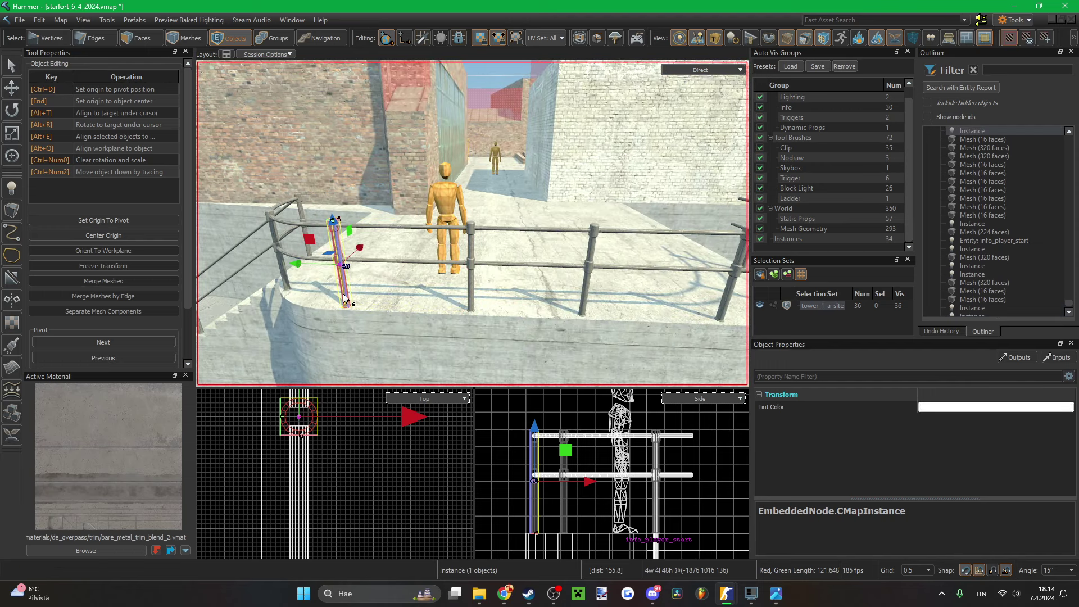
key(Delete)
- Nudge the remaining copied post along the rails to a Y position of 952 to even out the spacing
click(472, 303)
scroll(377, 450, down, 8)
scroll(344, 479, up, 6)
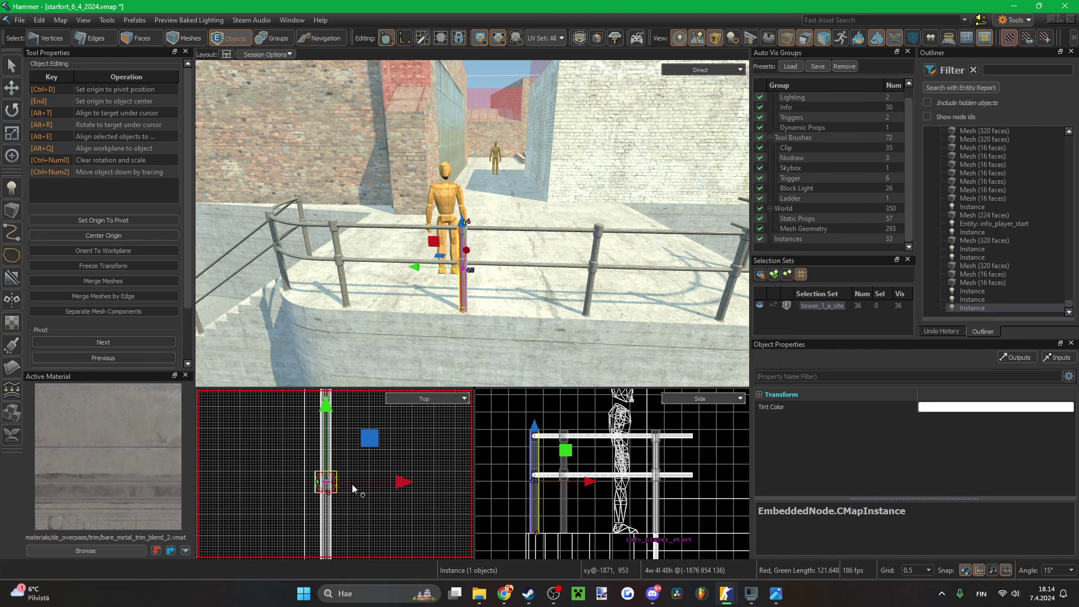
key(Down)
key(Down)
key(Down)
key(Down)
- Open the straight section's post instance for in-place editing and select its mesh
key(s)
right_drag(550, 233, 478, 235)
click(567, 232)
key(w)
key(3)
click(478, 237)
key(Escape)
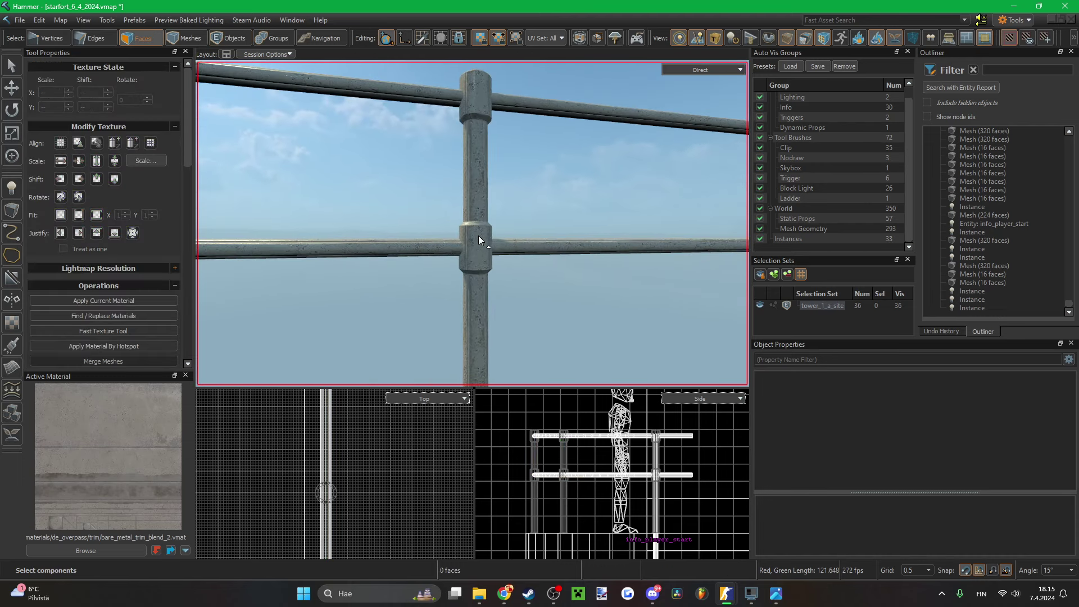
key(4)
double_click(478, 236)
click(484, 247)
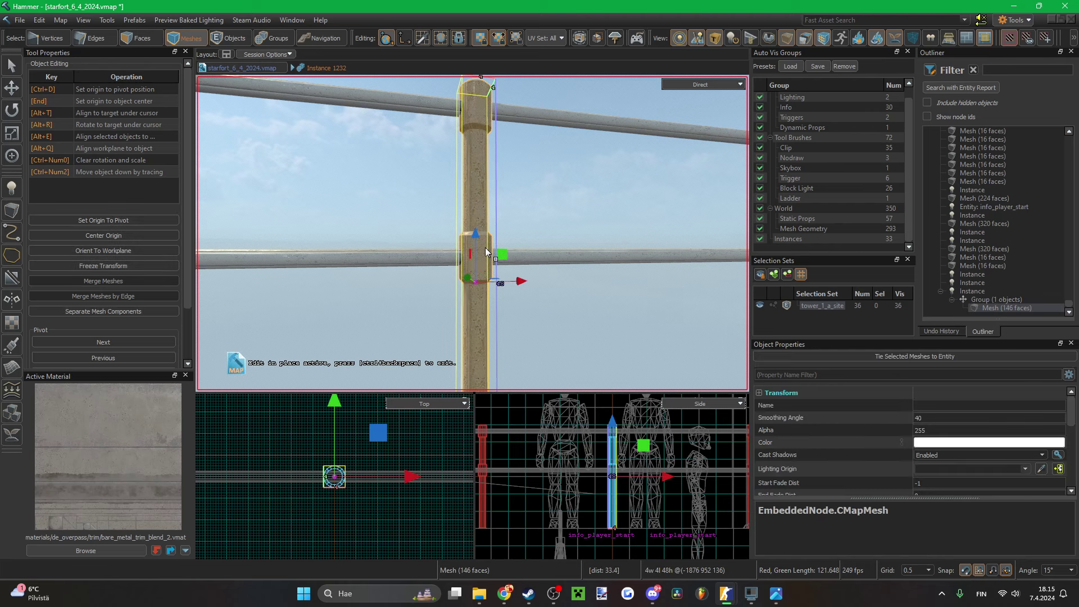
- Select the upright side faces all around the post's lower collar
key(3)
double_click(489, 257)
scroll(512, 227, up, 2)
key(Escape)
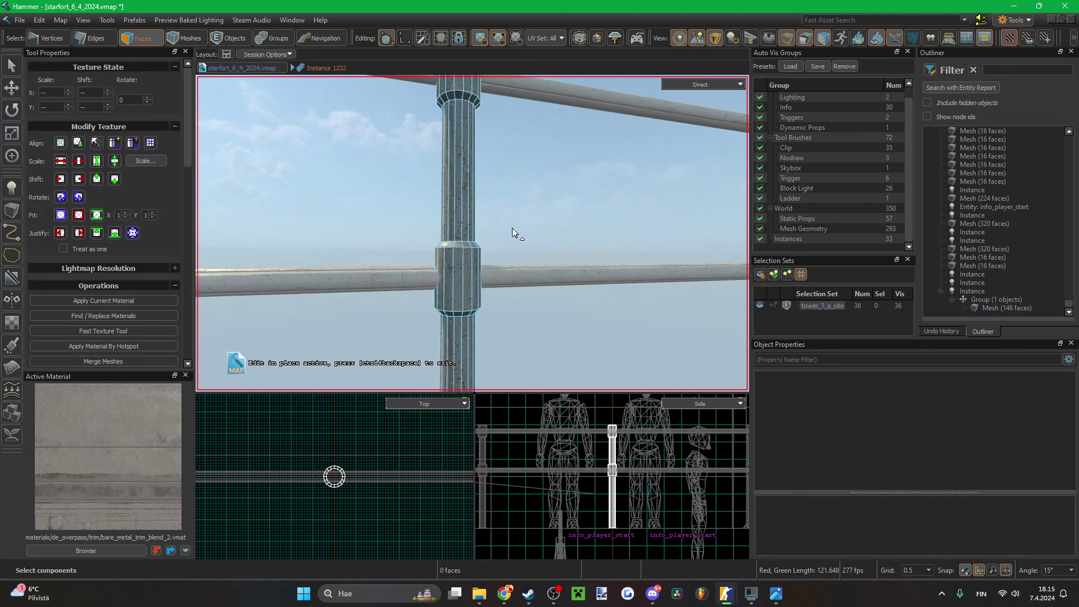
key(a)
right_drag(434, 255, 444, 254)
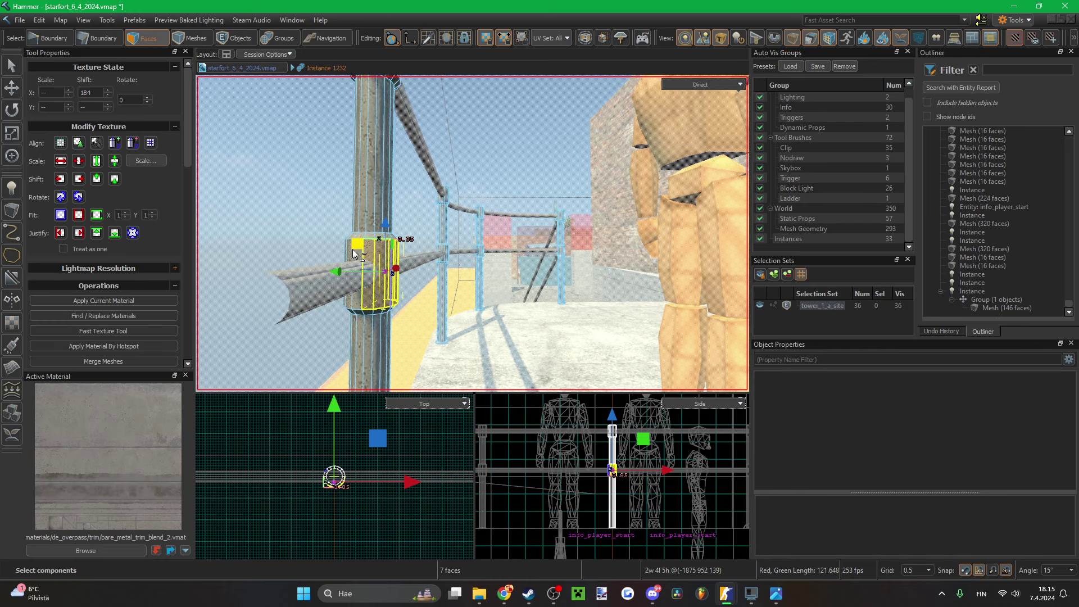
right_drag(341, 254, 453, 269)
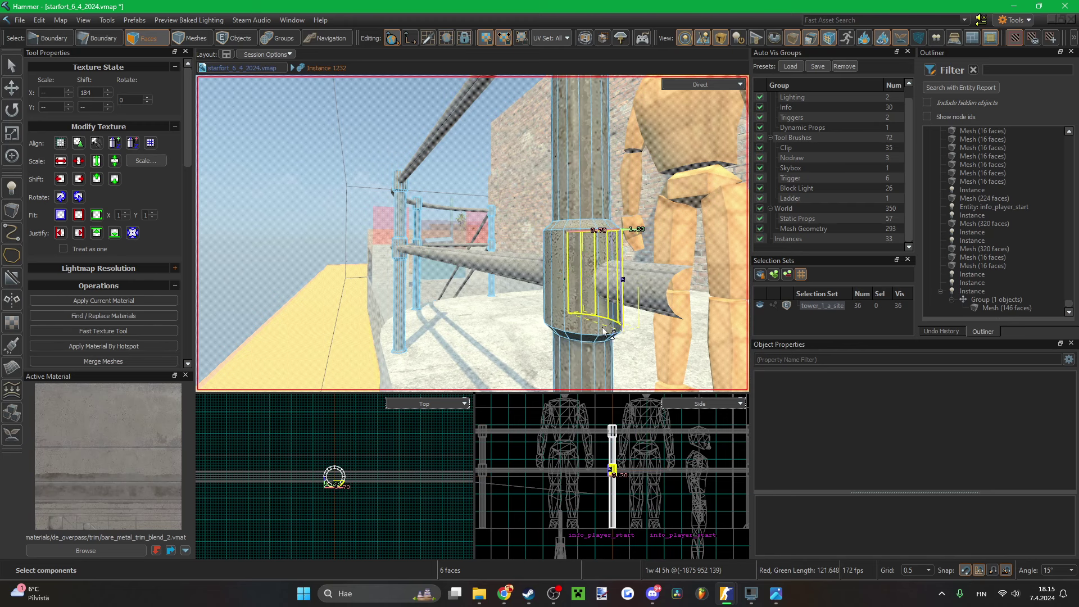
shift+click(562, 323)
right_drag(562, 322, 613, 284)
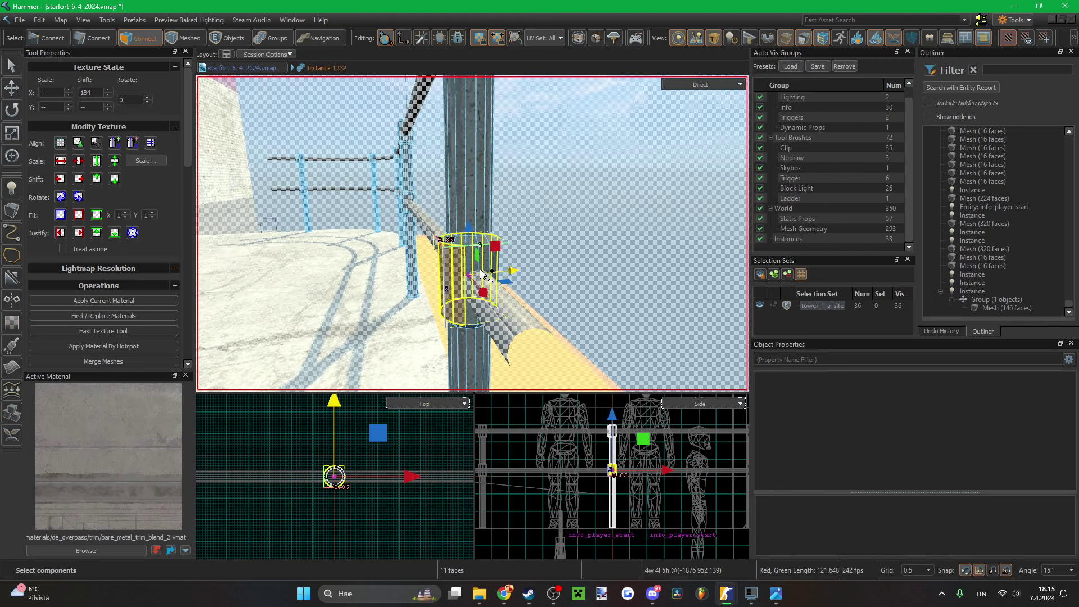
right_drag(471, 325, 472, 233)
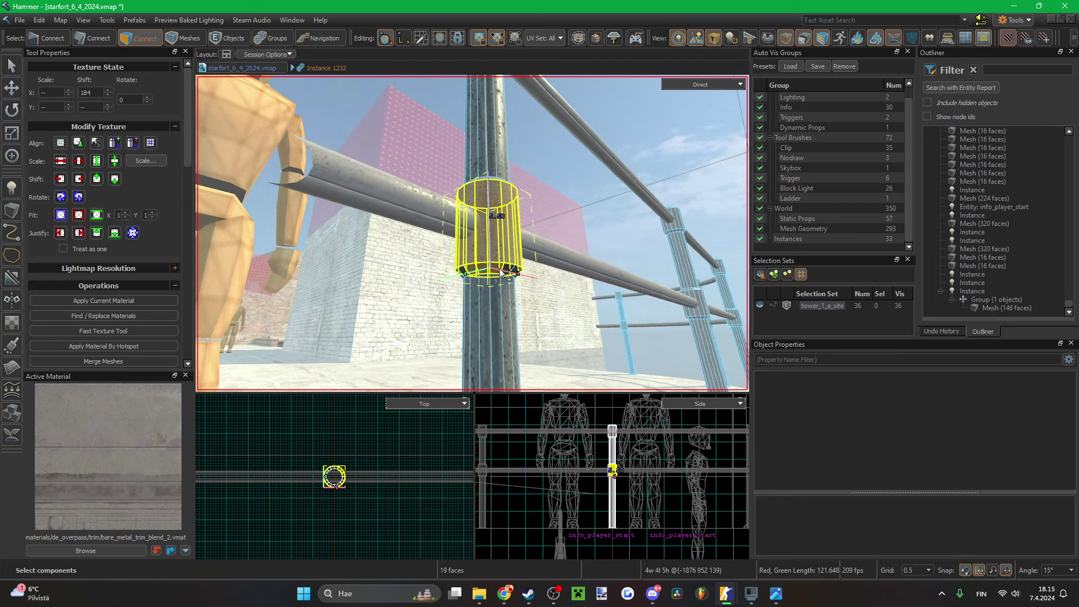
- Add the collar's bevelled rim faces to the selection and apply the material by hotspot to the whole collar
shift+click(500, 272)
right_drag(500, 272, 472, 234)
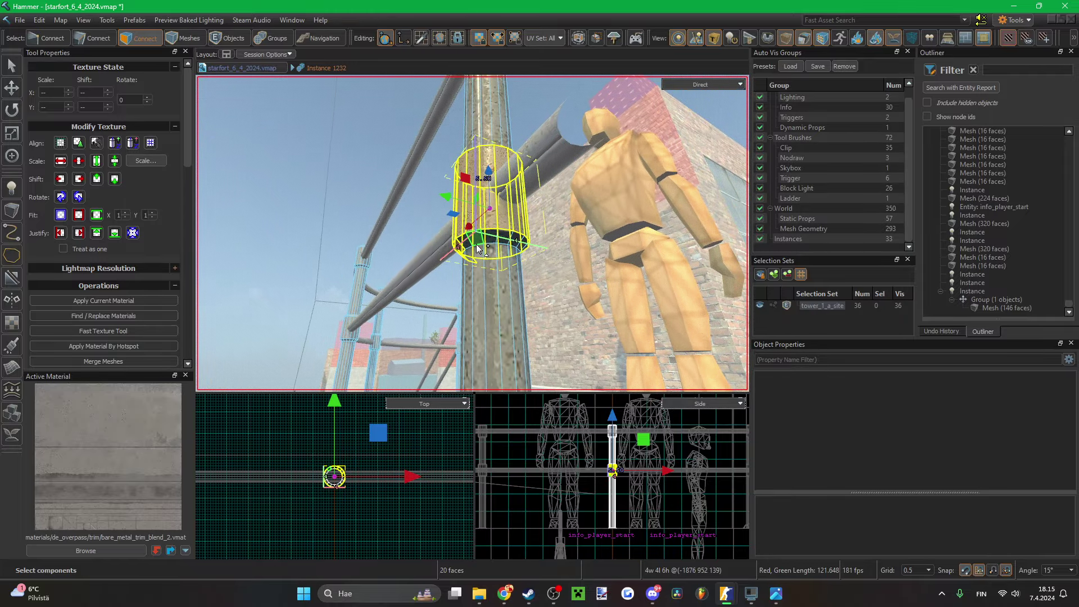
shift+drag(490, 243, 511, 243)
right_drag(510, 244, 472, 233)
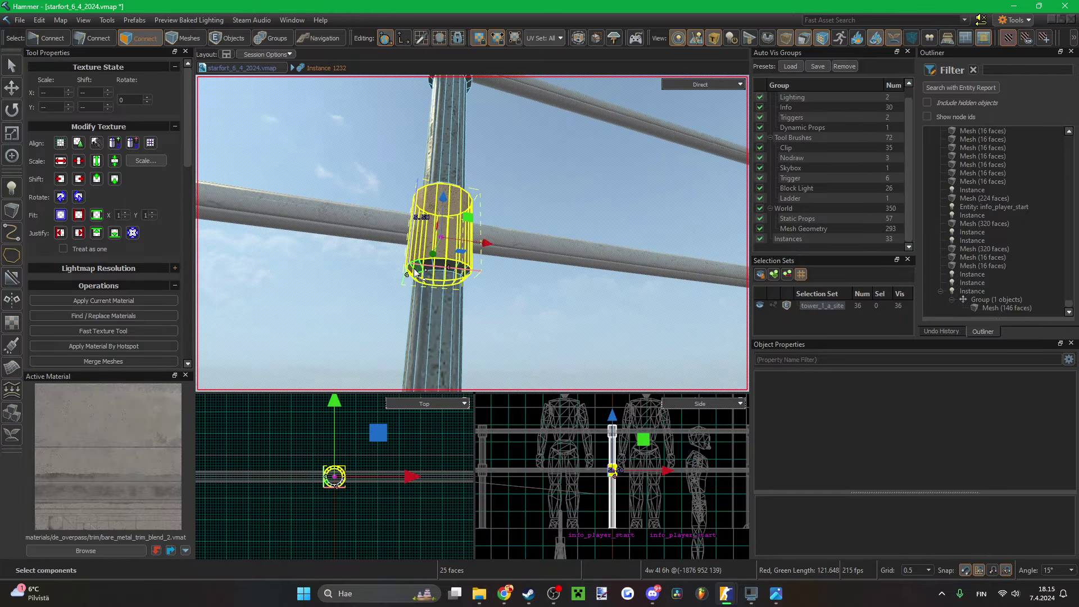
right_drag(466, 275, 477, 241)
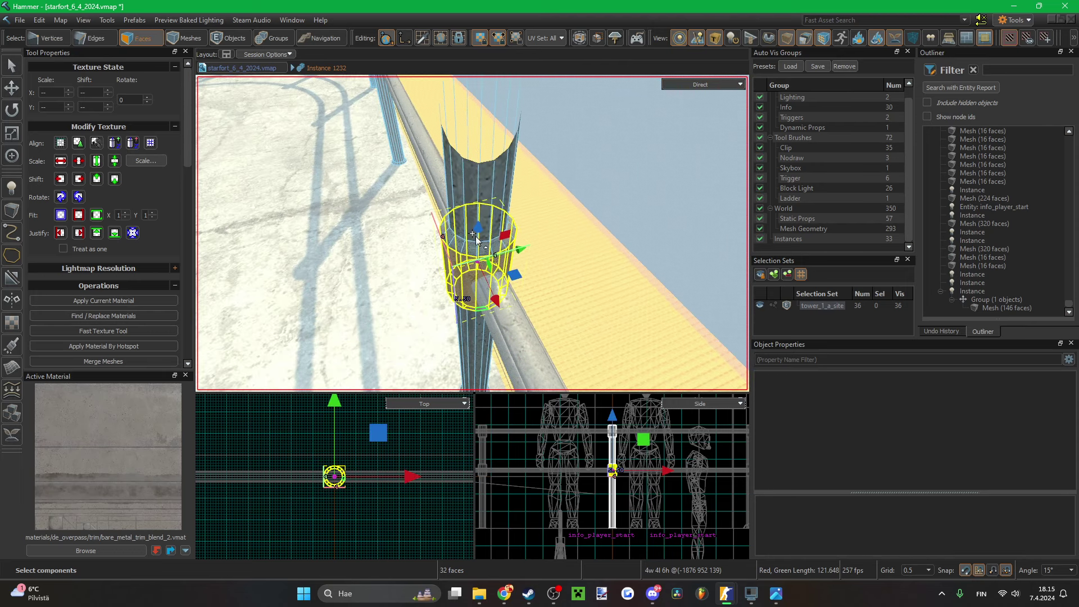
shift+click(508, 238)
right_drag(509, 238, 548, 212)
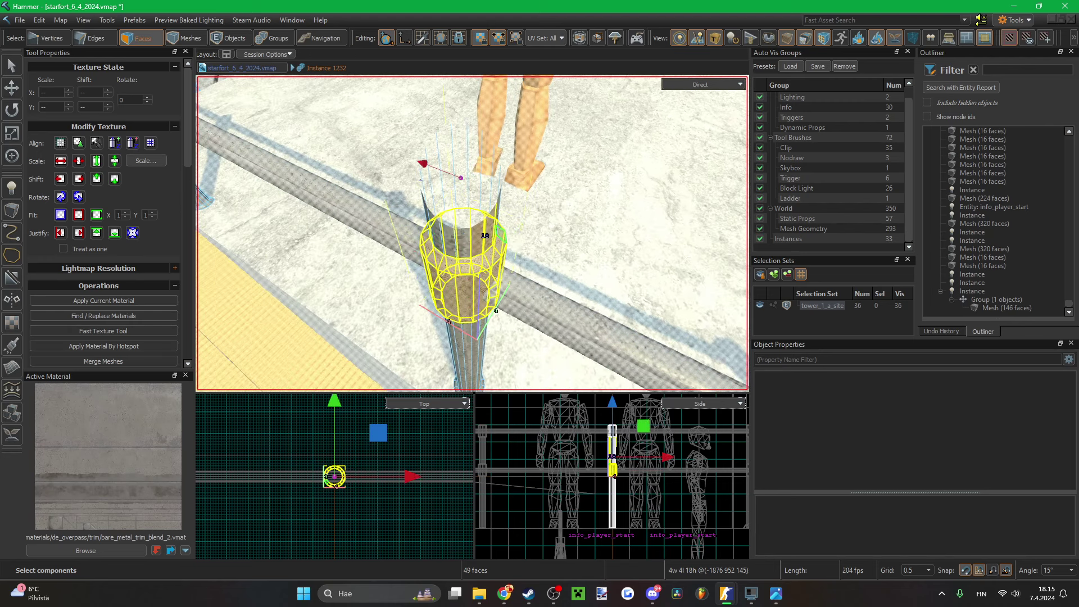
right_drag(488, 237, 470, 237)
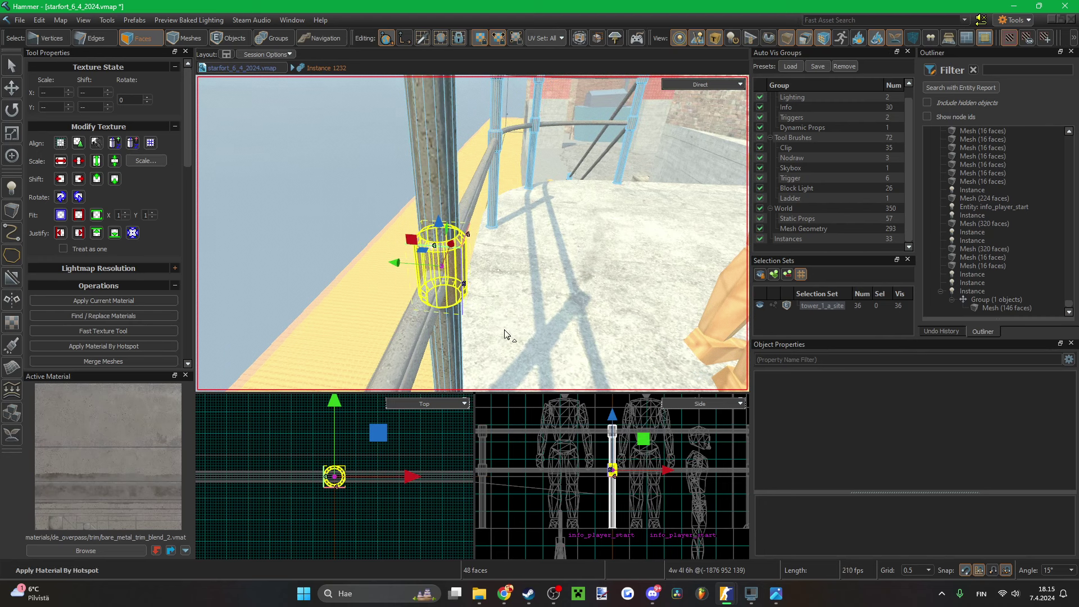
scroll(141, 283, down, 10)
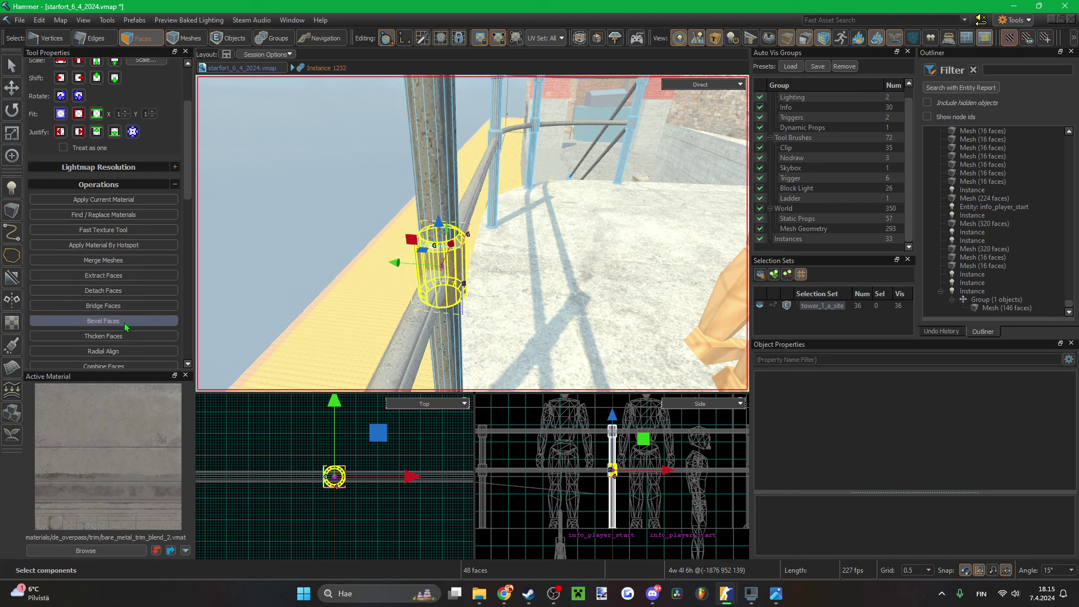
scroll(140, 281, down, 2)
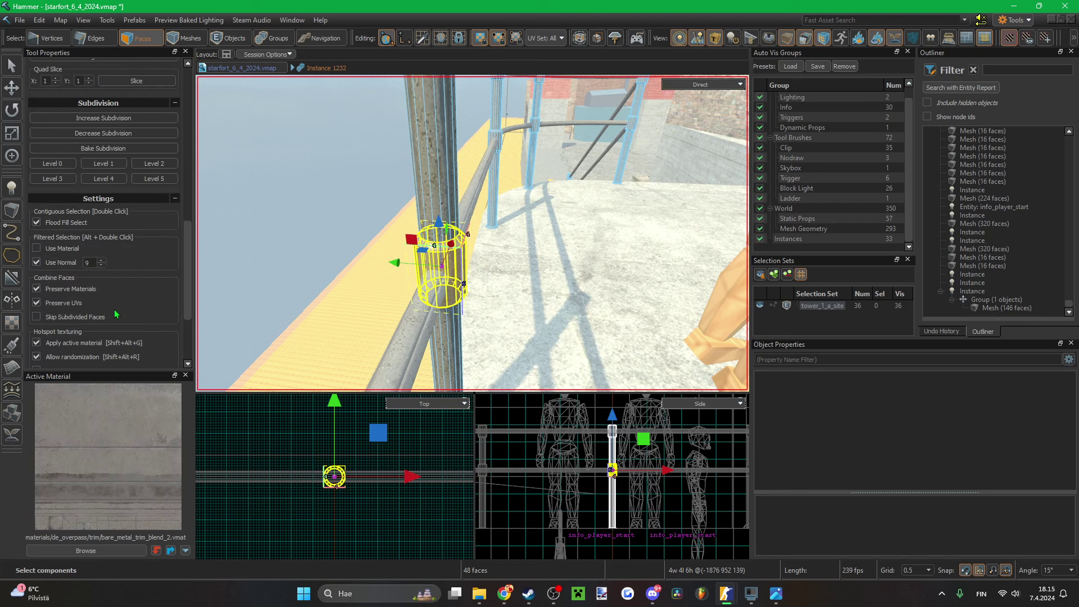
scroll(44, 324, down, 2)
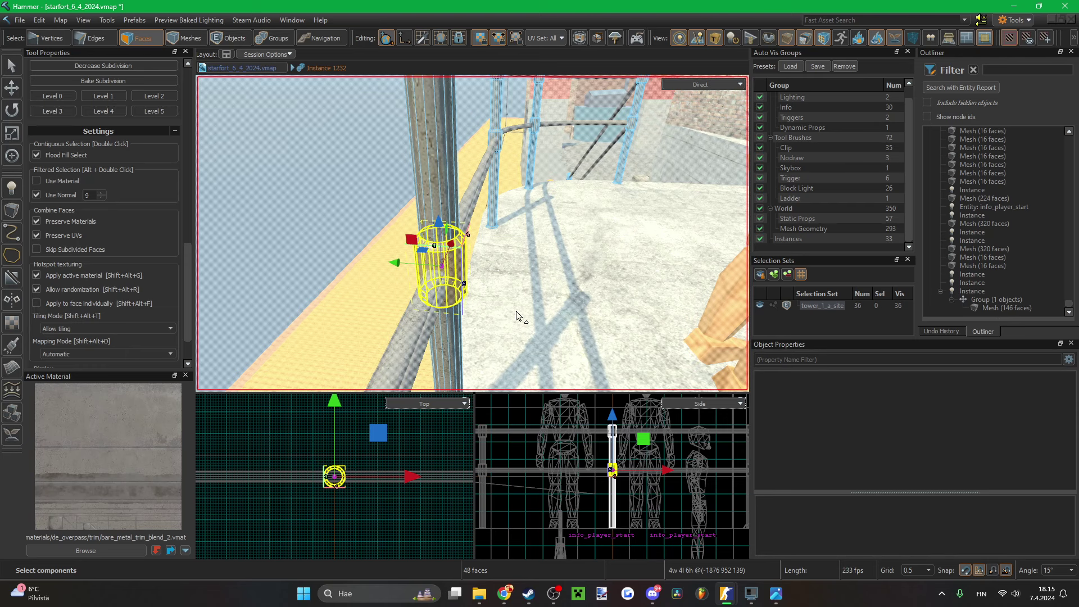
- Clear the face selection, save the map and leave the instance's in-place editing
key(ctrl+s)
click(532, 311)
right_drag(532, 312, 533, 312)
key(ctrl+s)
click(242, 68)
right_drag(400, 224, 436, 207)
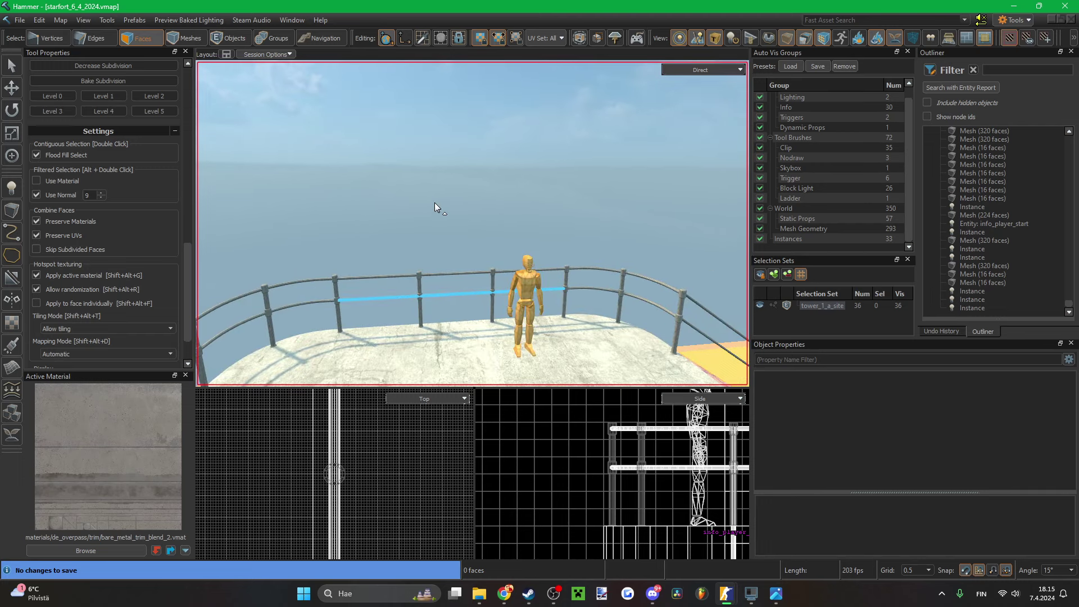
- Extend the end vertices of both short rail ends beyond the far rounded corner to the white brick wall, and save the map
key(z)
key(s)
key(w)
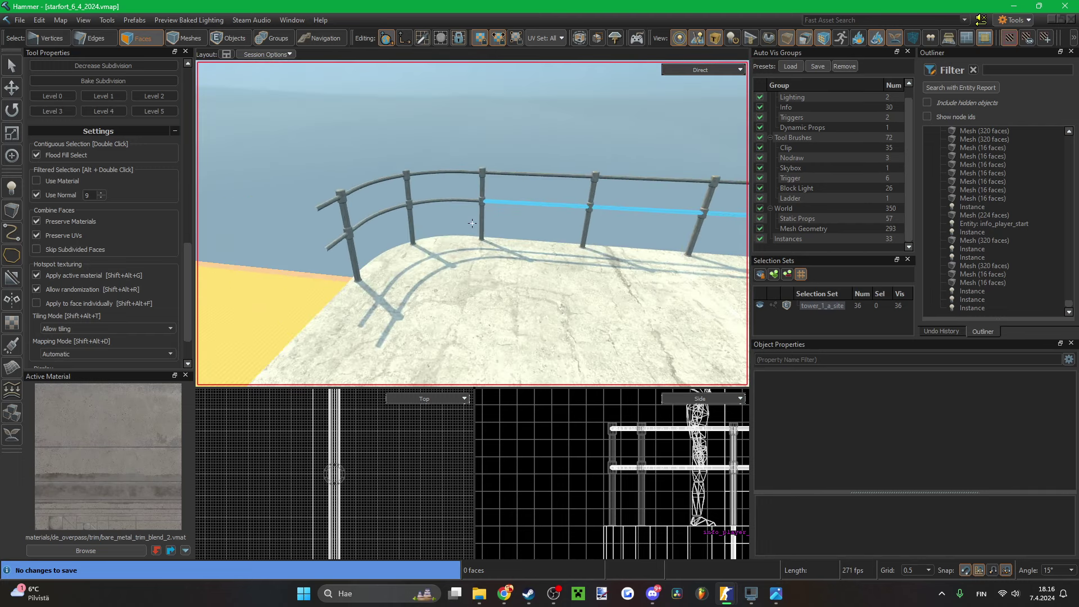
key(z)
scroll(363, 458, down, 12)
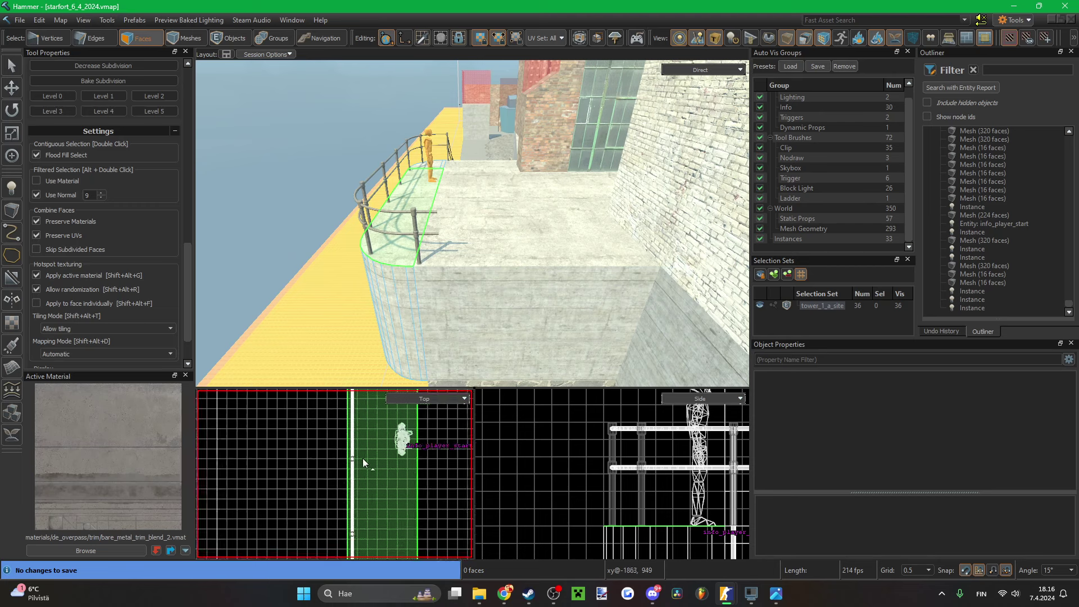
scroll(373, 531, up, 7)
right_drag(373, 531, 288, 430)
key(1)
drag(296, 418, 274, 464)
scroll(274, 464, down, 4)
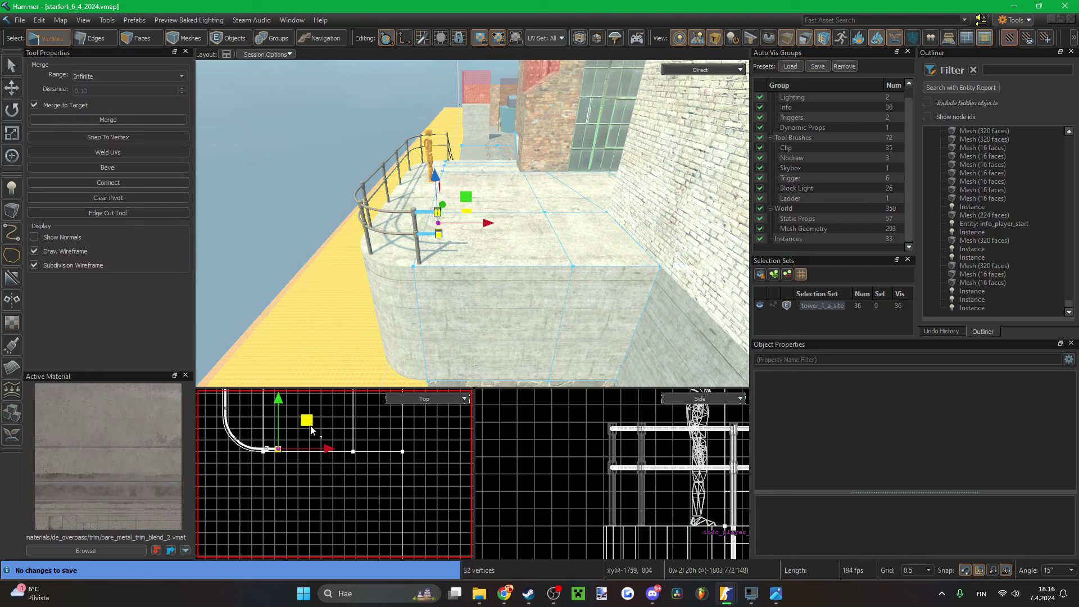
scroll(403, 450, up, 14)
drag(365, 454, 393, 479)
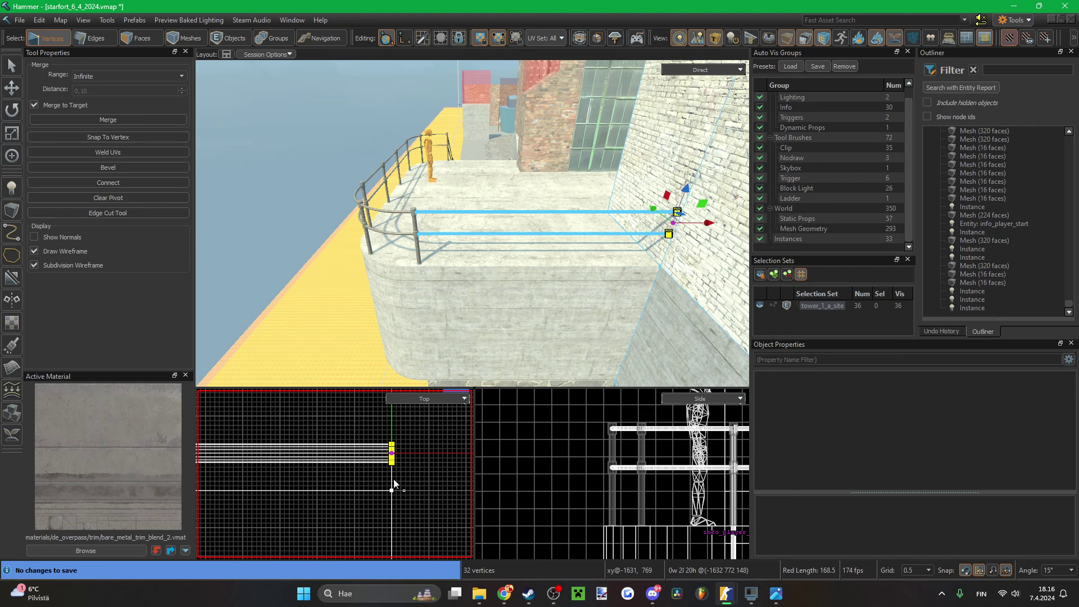
key(Escape)
key(ctrl+s)
- Copy the four posts of the straight front section to a spot beside the newly extended rails
key(5)
click(417, 237)
scroll(361, 458, down, 11)
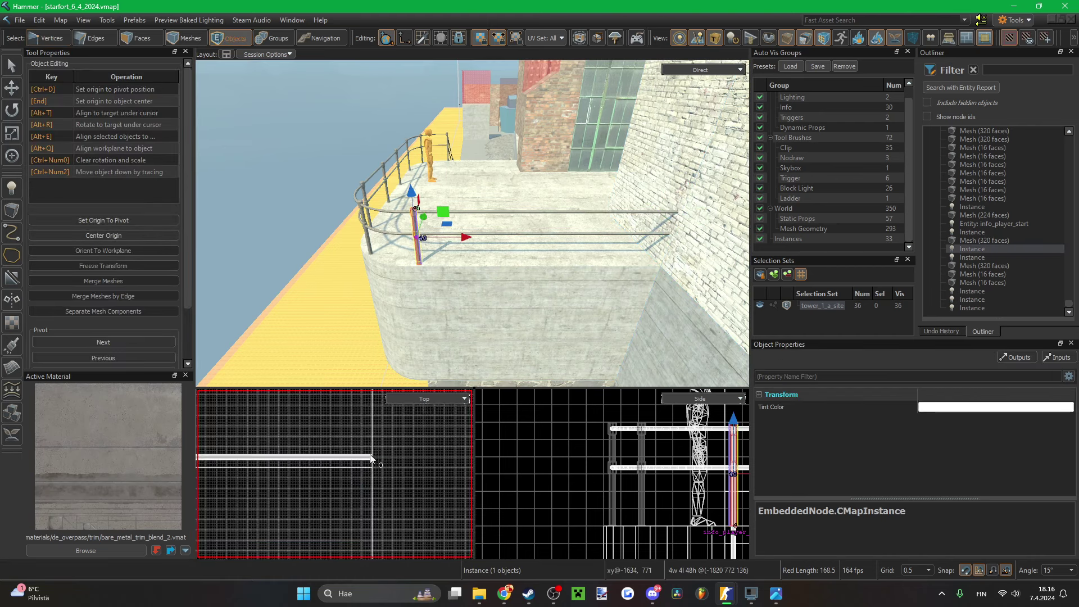
scroll(311, 476, down, 8)
scroll(278, 472, up, 8)
key(a)
right_drag(489, 277, 488, 276)
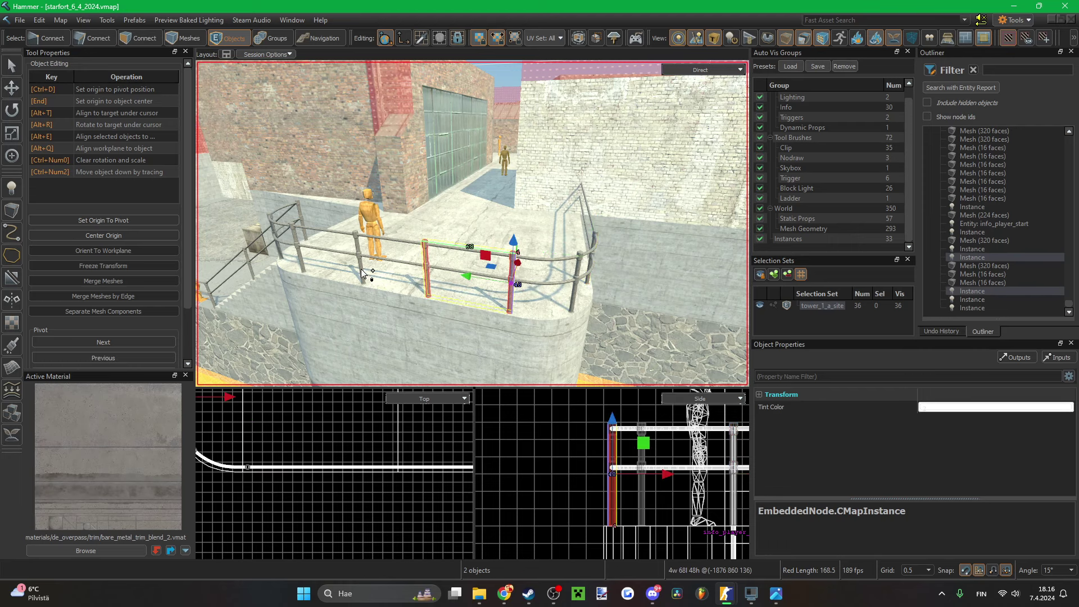
shift+click(302, 269)
right_drag(302, 270, 302, 270)
key(a)
scroll(286, 469, down, 6)
scroll(295, 467, down, 2)
shift+drag(272, 485, 287, 500)
- Rotate the four copied posts 90 degrees and move them onto the extended rails leading to the wall
key(r)
scroll(288, 501, up, 5)
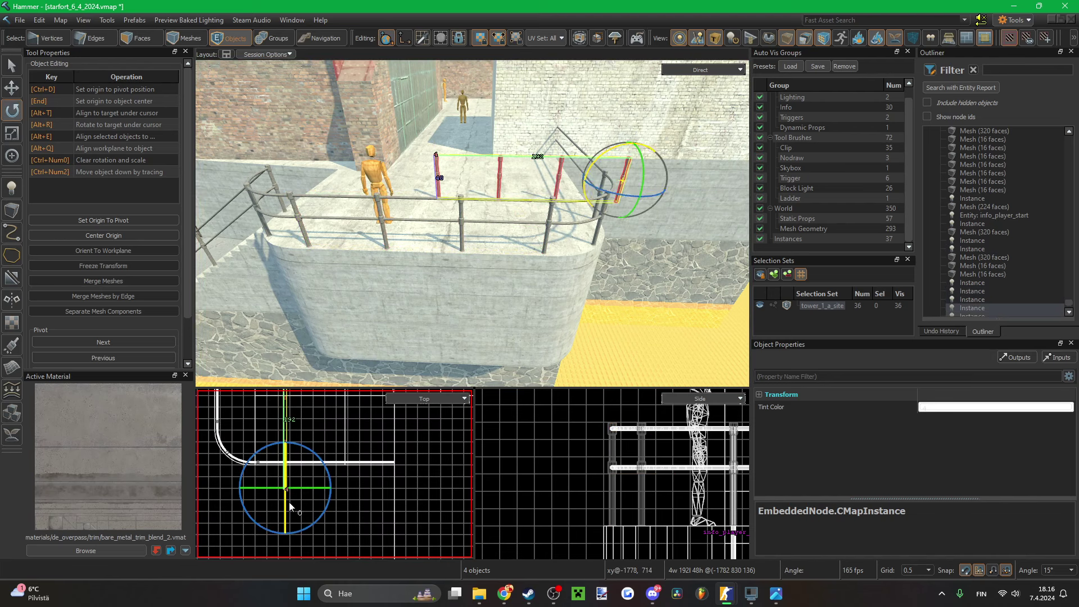
mouse_move(322, 459)
mouse_down()
mouse_move(308, 521)
mouse_move(264, 465)
mouse_up()
scroll(282, 475, up, 4)
key(w)
scroll(302, 487, down, 2)
scroll(274, 471, up, 8)
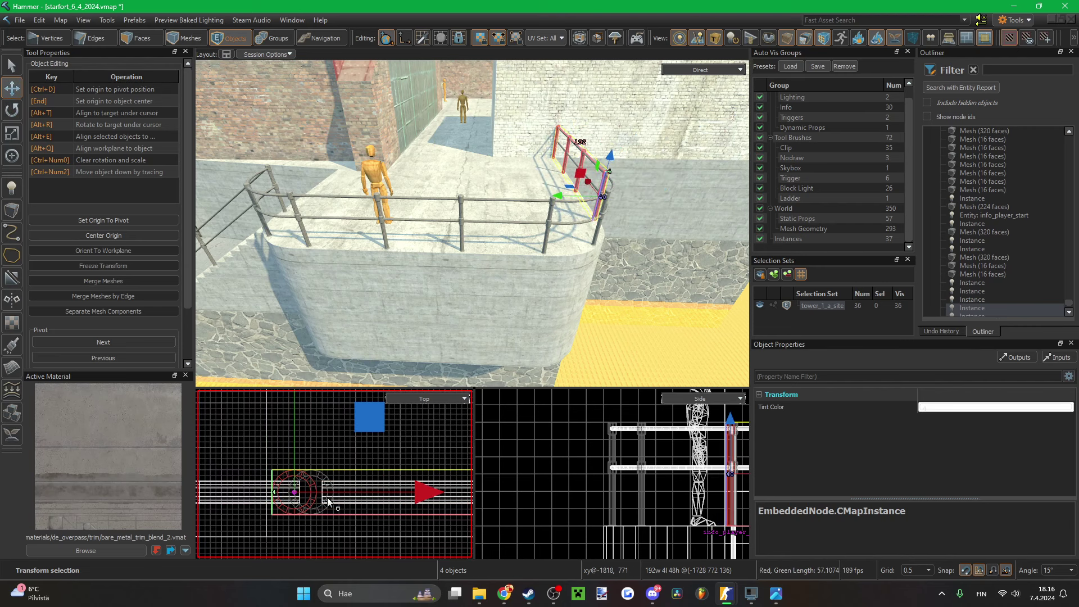
- Delete the surplus copied post at the corner end of the extended rails
right_drag(475, 380, 457, 410)
click(476, 367)
key(Delete)
scroll(308, 495, down, 10)
scroll(423, 495, up, 10)
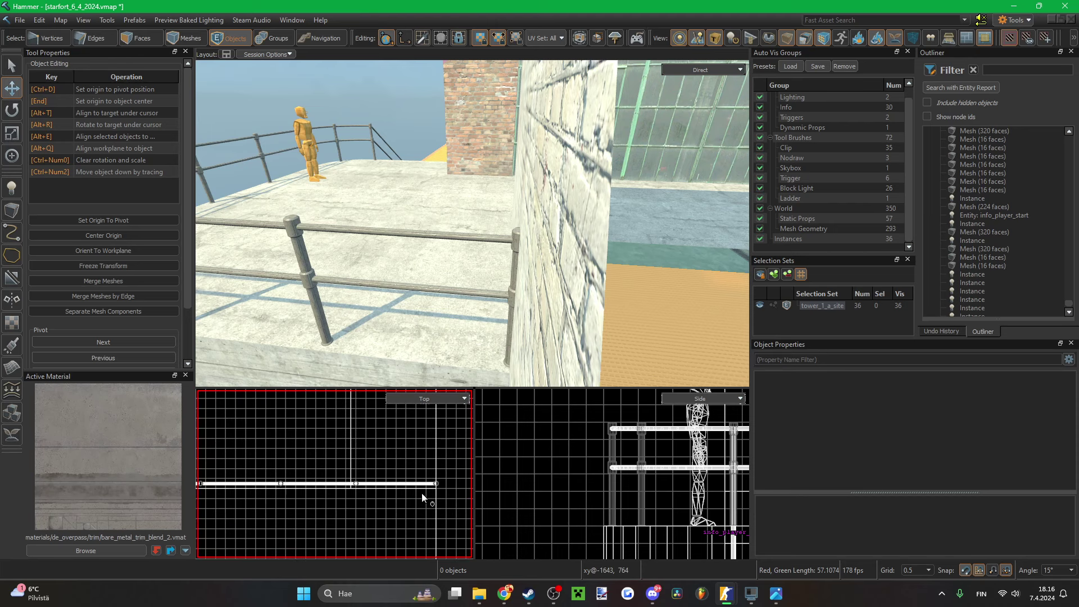
- Nudge the last railing post slightly away from the white brick wall along the rails
drag(365, 520, 365, 521)
key(Left)
key(Left)
key(Left)
key(Left)
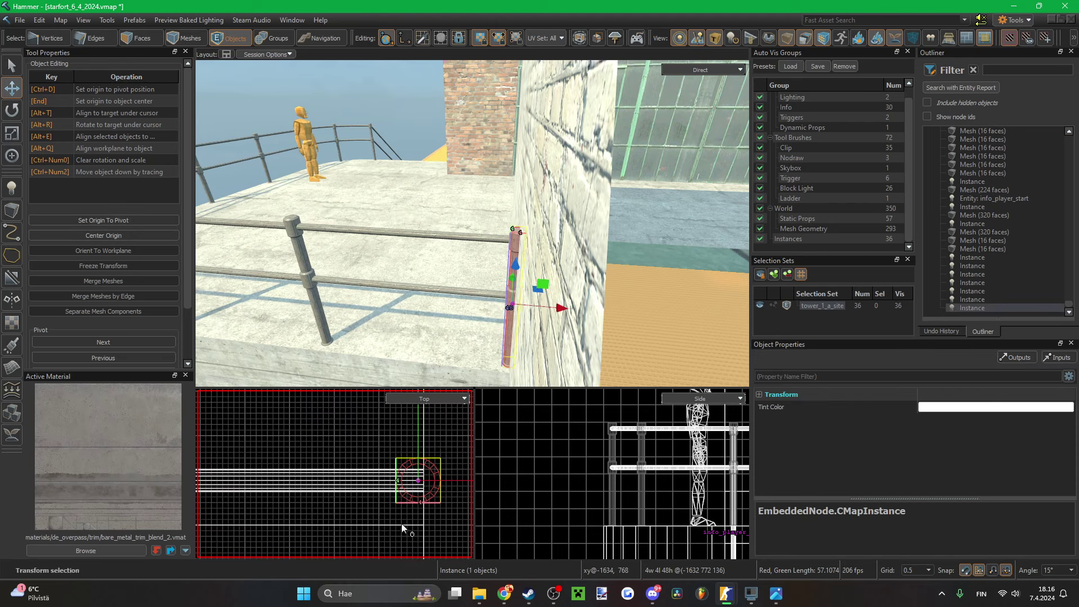
scroll(435, 484, up, 3)
- Pull the end vertices of both rails back inside the last post at the brick wall, and save the map
key(1)
drag(434, 450, 398, 504)
key(Left)
key(z)
key(s)
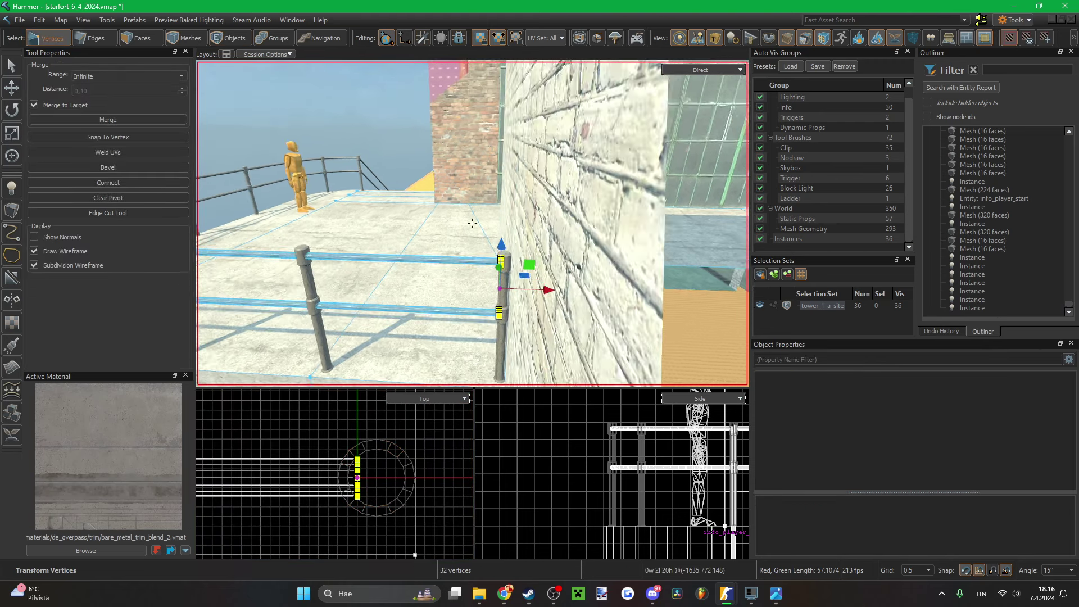
key(z)
click(401, 186)
click(402, 187)
key(ctrl+s)
- Extrude the bottom edges around the rounded concrete tower wall downward by about 189 units
key(z)
key(w)
right_drag(472, 223, 472, 223)
key(s)
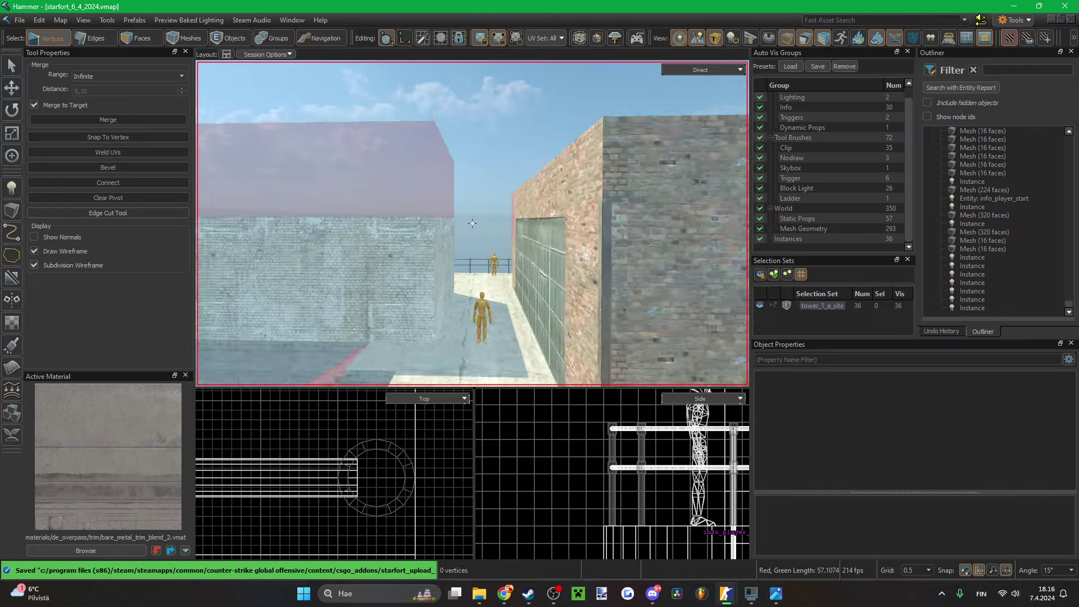
key(w)
right_drag(472, 223, 472, 224)
key(ctrl+s)
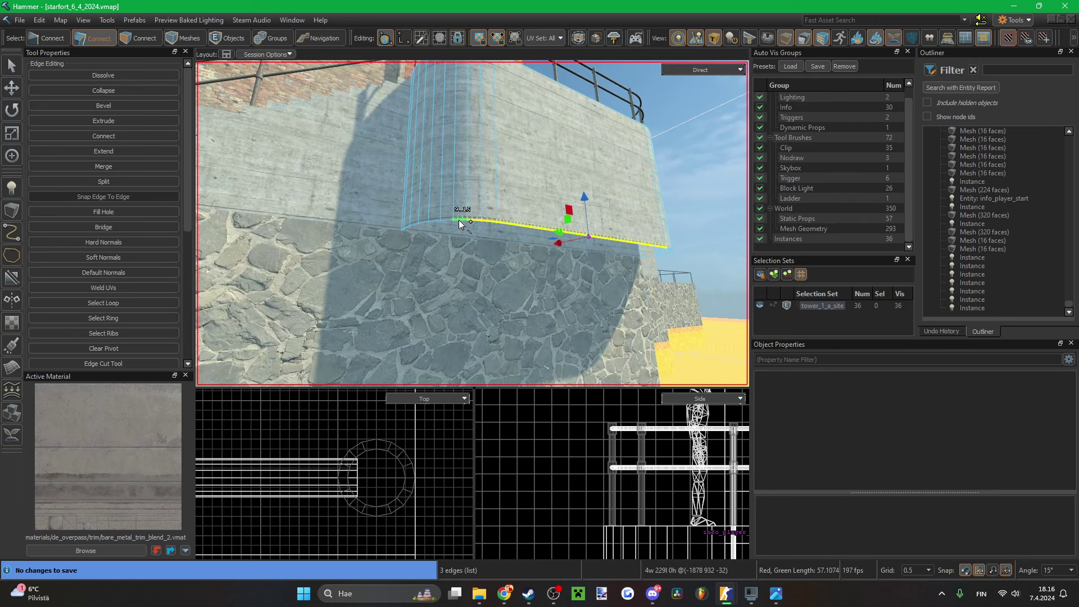
shift+click(406, 228)
right_drag(405, 228, 472, 223)
shift+click(389, 205)
right_drag(389, 205, 473, 223)
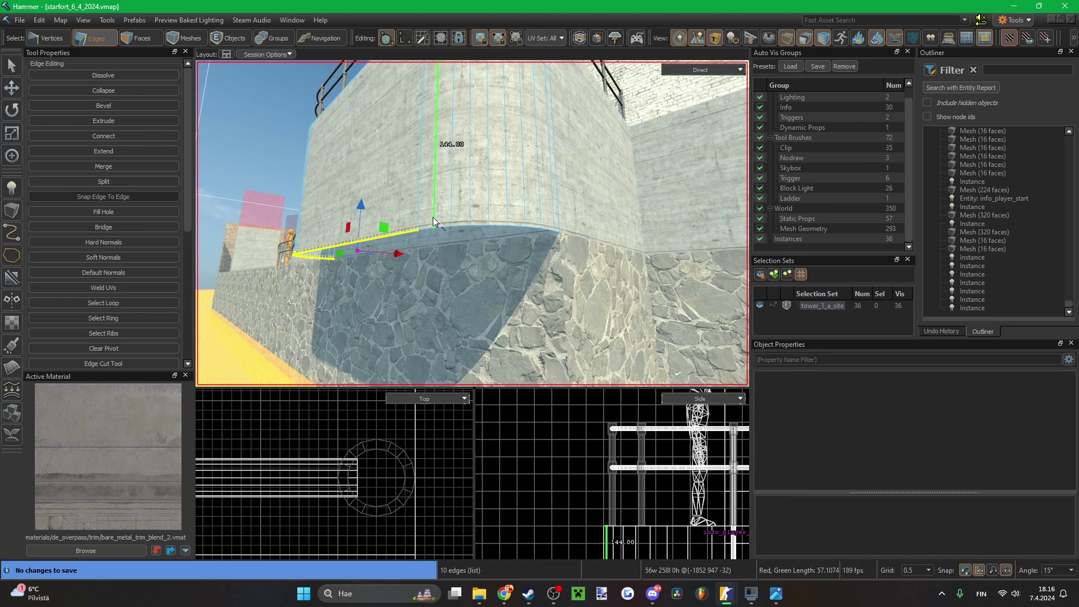
ctrl+click(443, 227)
ctrl+click(464, 226)
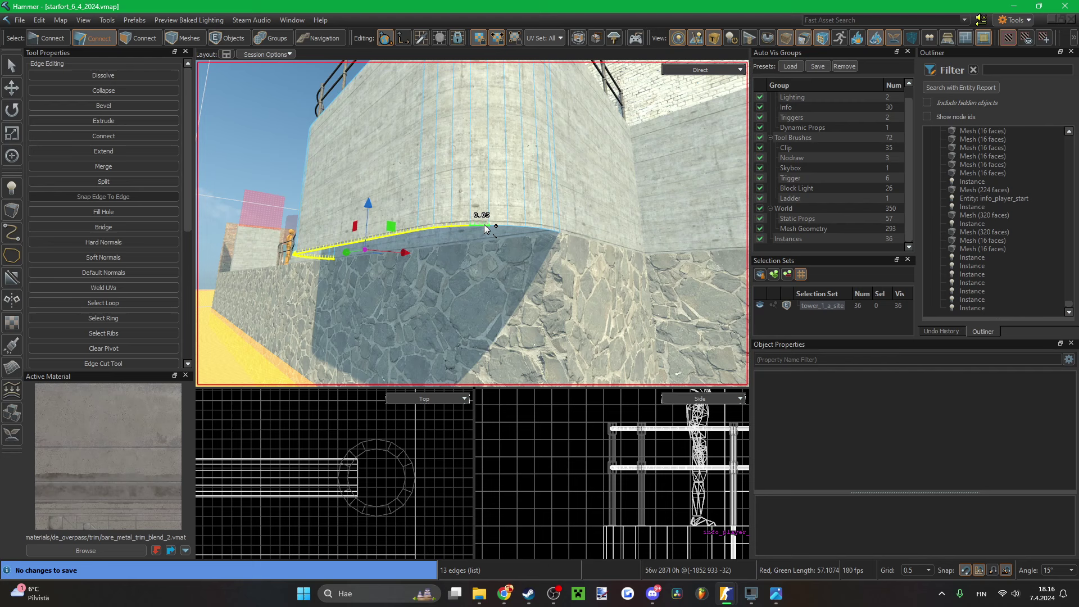
ctrl+click(557, 231)
right_drag(557, 232, 437, 184)
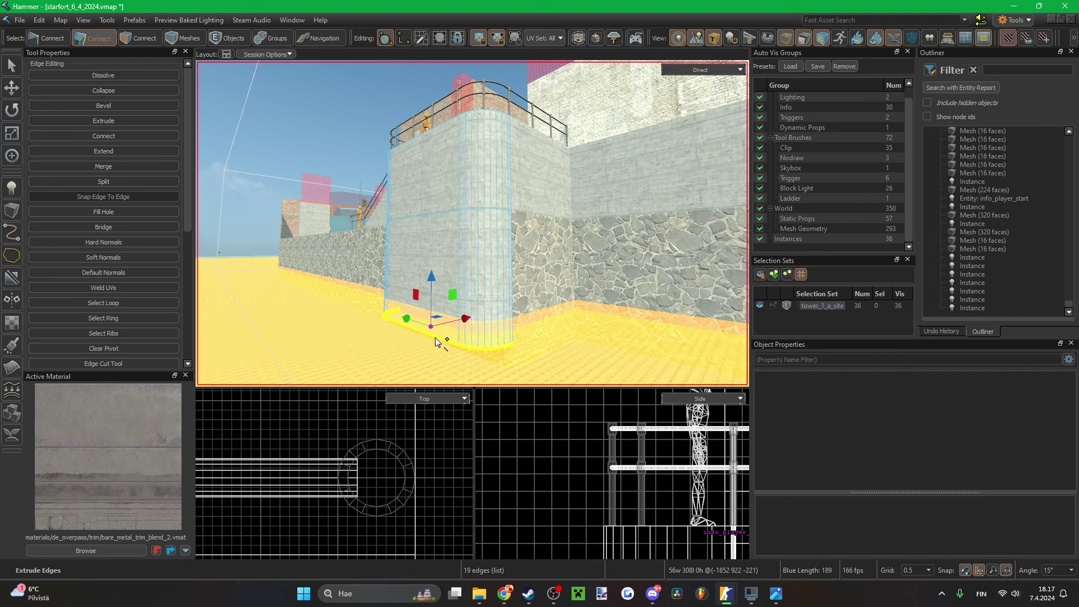
- Lower the extruded edges to meet the bottom edge of the neighbouring stone wall
right_drag(437, 342, 541, 335)
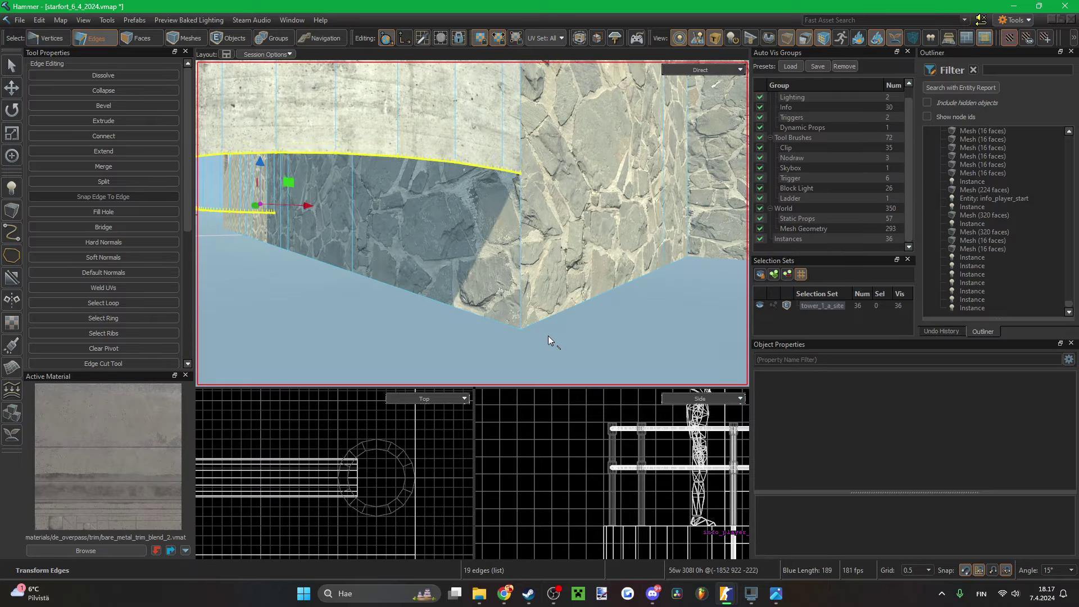
key(Down)
key(Down)
key(Down)
key(Down)
key(Down)
key(Down)
key(Down)
key(Down)
key(Down)
key(Down)
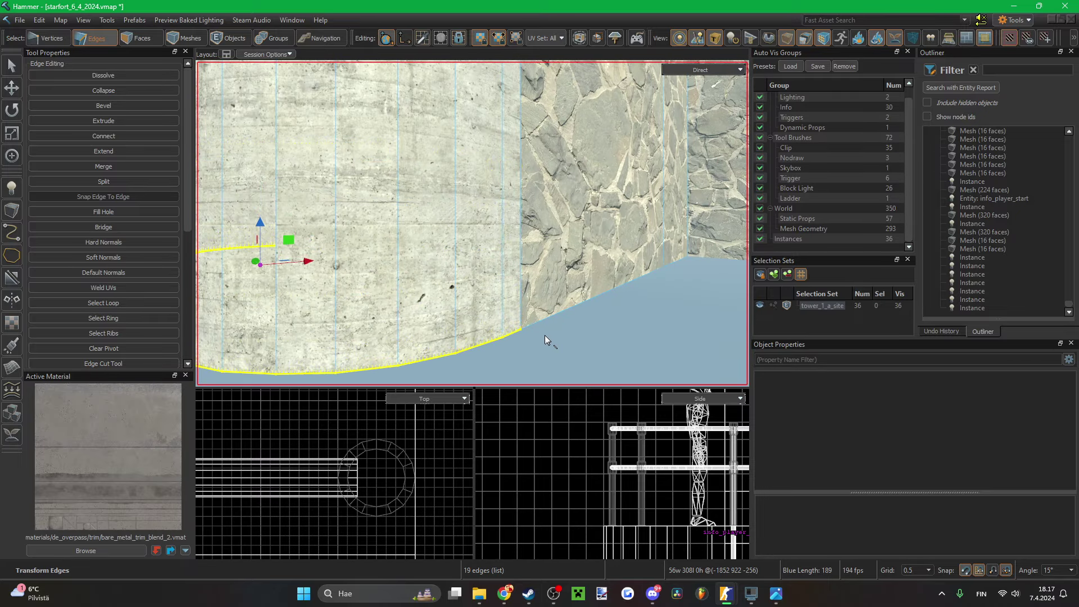
- Select all newly extruded faces wrapping around the base of the rounded tower
key(3)
click(508, 263)
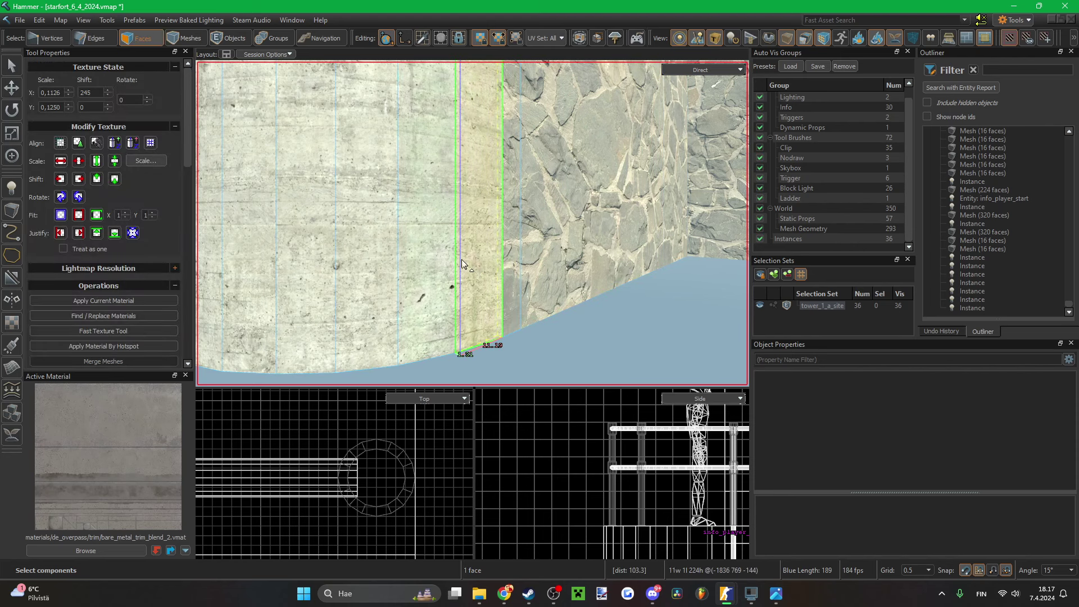
right_drag(246, 270, 502, 264)
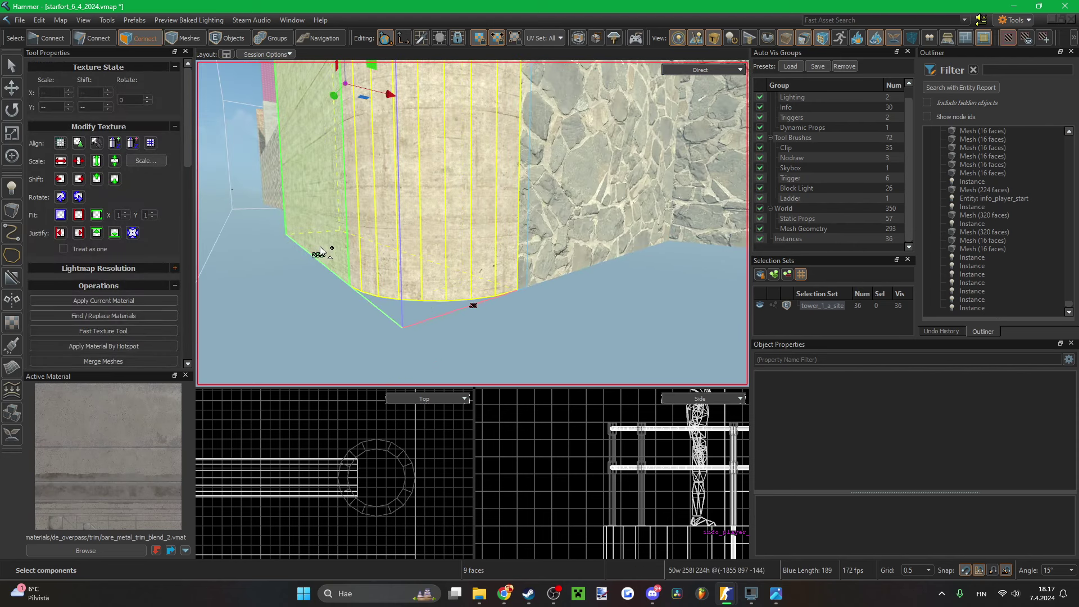
right_drag(321, 250, 453, 239)
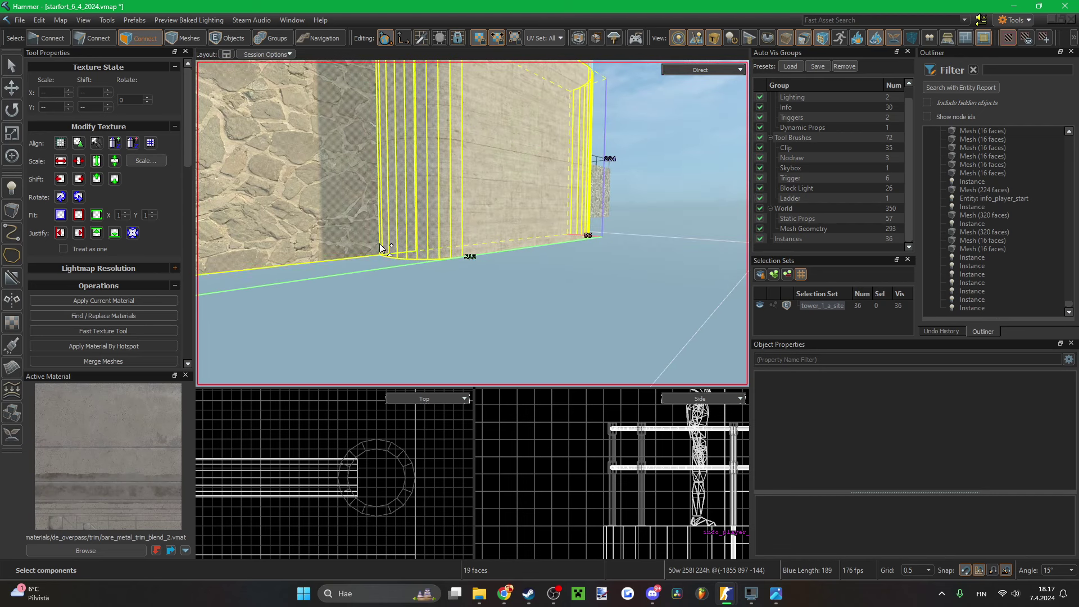
key(ctrl+z)
key(shift+t)
click(491, 315)
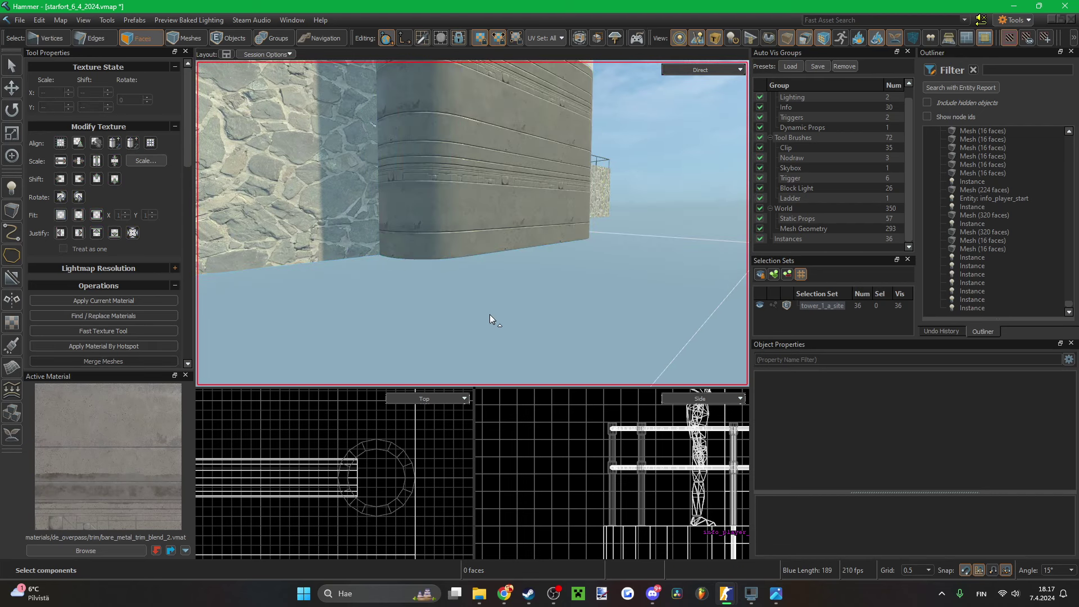
key(ctrl+z)
key(ctrl+z)
- Apply the adjacent wall's inferno_stone_floor_04_concrete_02_blend material to the selected tower base faces, and save the map
shift+right_click(338, 213)
key(shift+t)
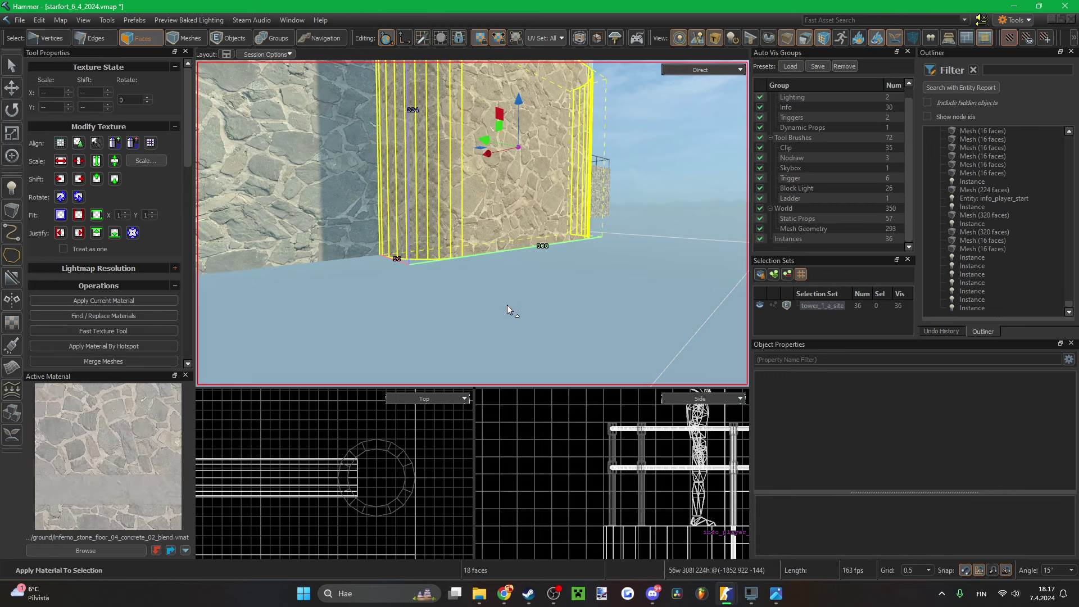
click(507, 304)
key(ctrl+s)
mouse_move(502, 305)
right_down()
mouse_move(472, 223)
mouse_move(510, 312)
right_up()
key(ctrl+s)
- Examine the lower platform and the wooden crate near the foot of the staircase
key(d)
key(d)
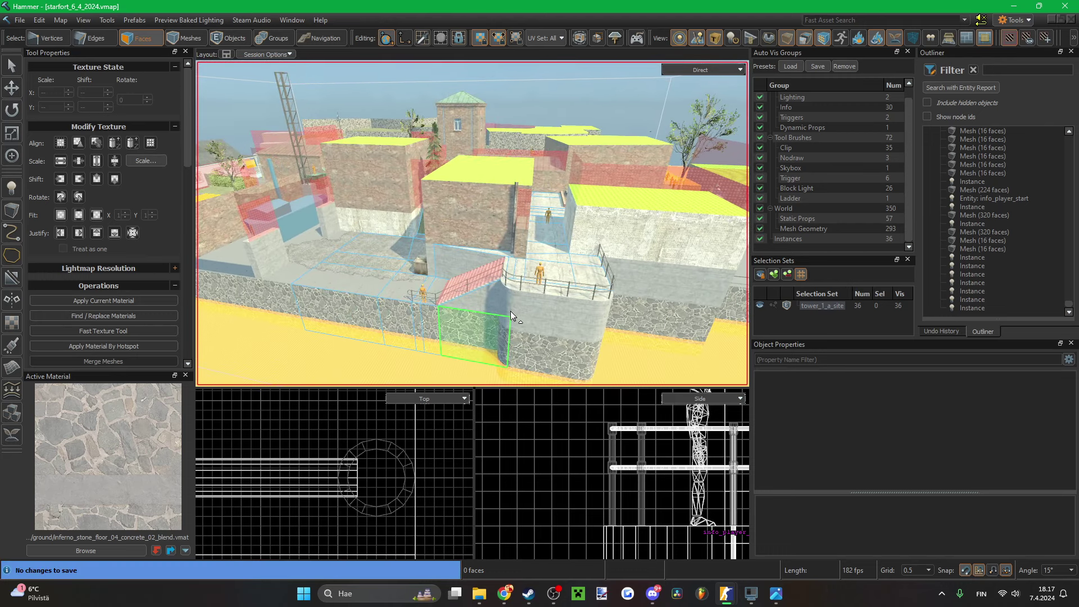
key(d)
key(a)
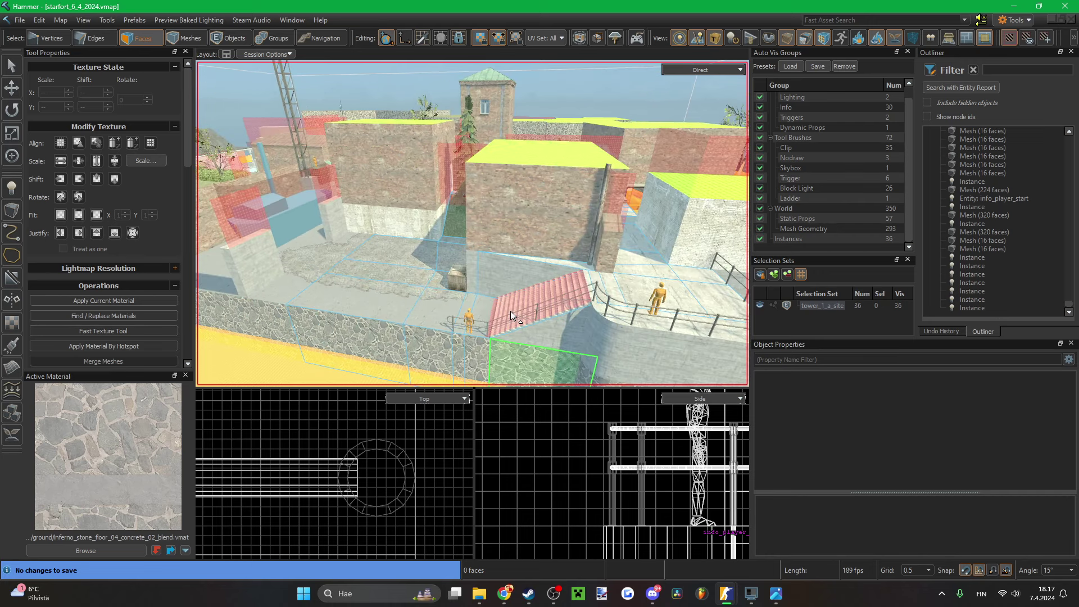
key(w)
right_drag(501, 278, 499, 234)
double_click(499, 234)
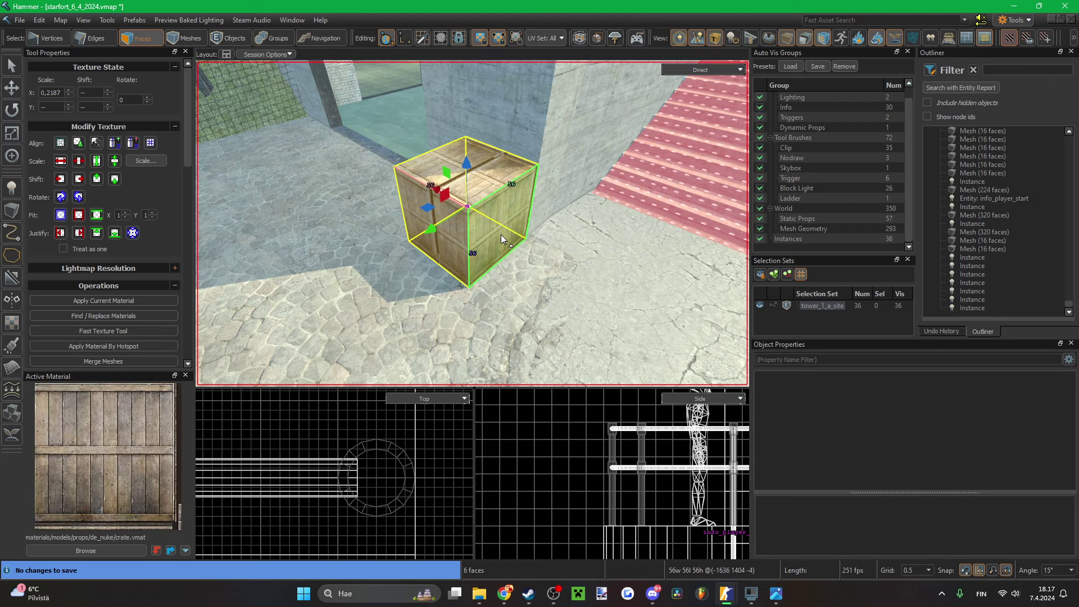
right_drag(501, 234, 472, 223)
key(s)
click(585, 181)
key(ctrl+s)
- Rotate the player start at the foot of the staircase by -180 degrees and shift it slightly beside the railing
key(d)
right_drag(585, 181, 472, 223)
key(w)
key(5)
click(554, 230)
right_drag(554, 229, 472, 223)
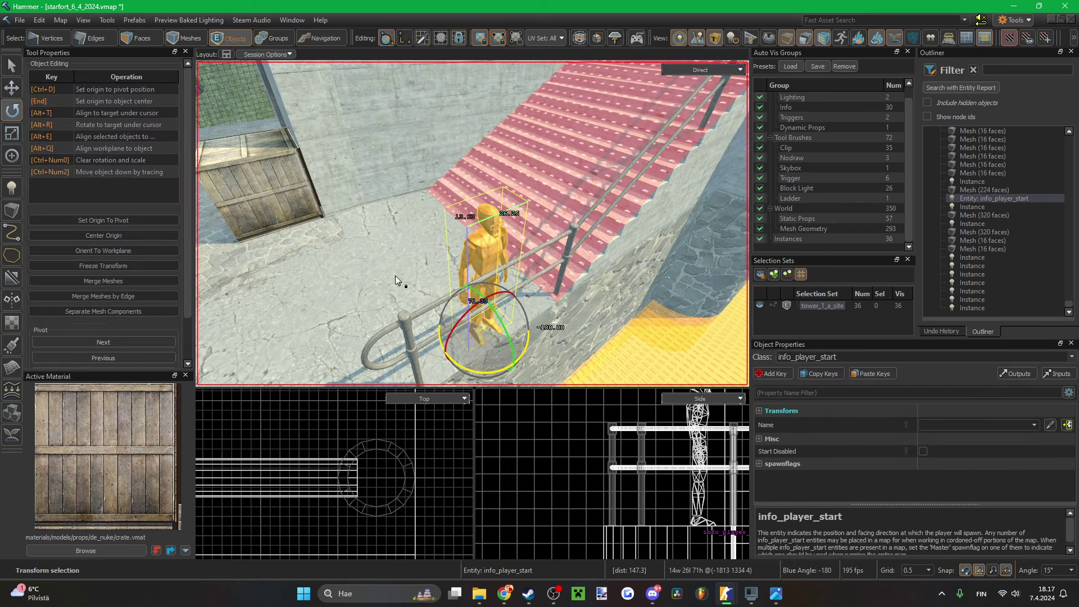
right_drag(400, 248, 534, 299)
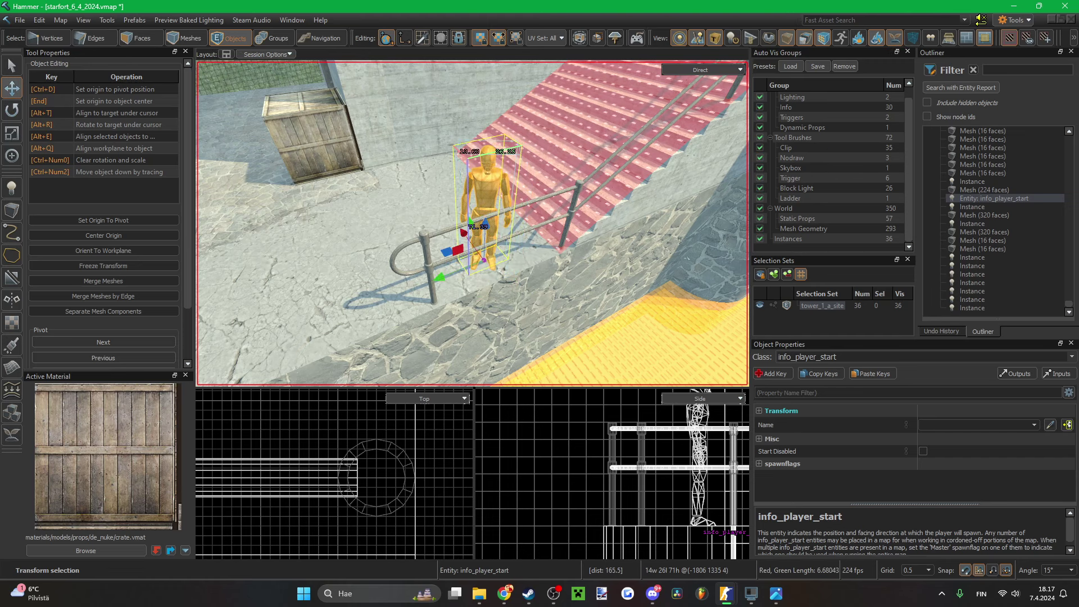
right_drag(472, 223, 444, 321)
- Rotate the upper platform's player start, move it about 164 units to the railing's rounded corner, and save the map
key(w)
click(539, 304)
click(488, 282)
key(s)
key(r)
drag(368, 340, 392, 321)
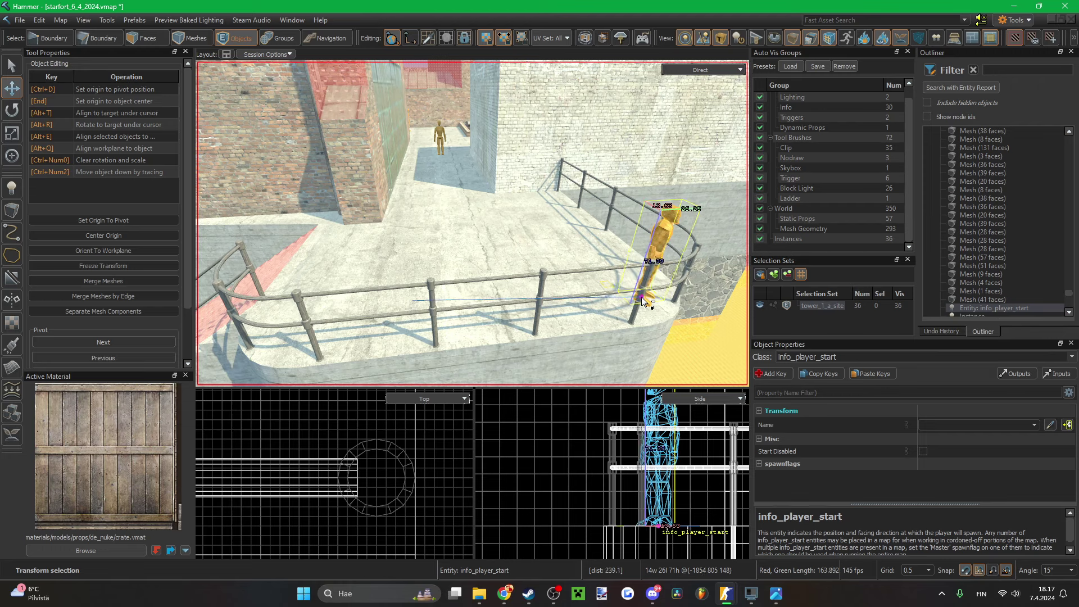
right_drag(643, 301, 687, 264)
key(s)
click(685, 275)
key(ctrl+s)
- Select the upper and lower rail meshes around the upper platform, including the rounded corners
key(w)
key(w)
key(s)
key(d)
click(587, 236)
right_drag(586, 236, 494, 257)
key(w)
click(495, 258)
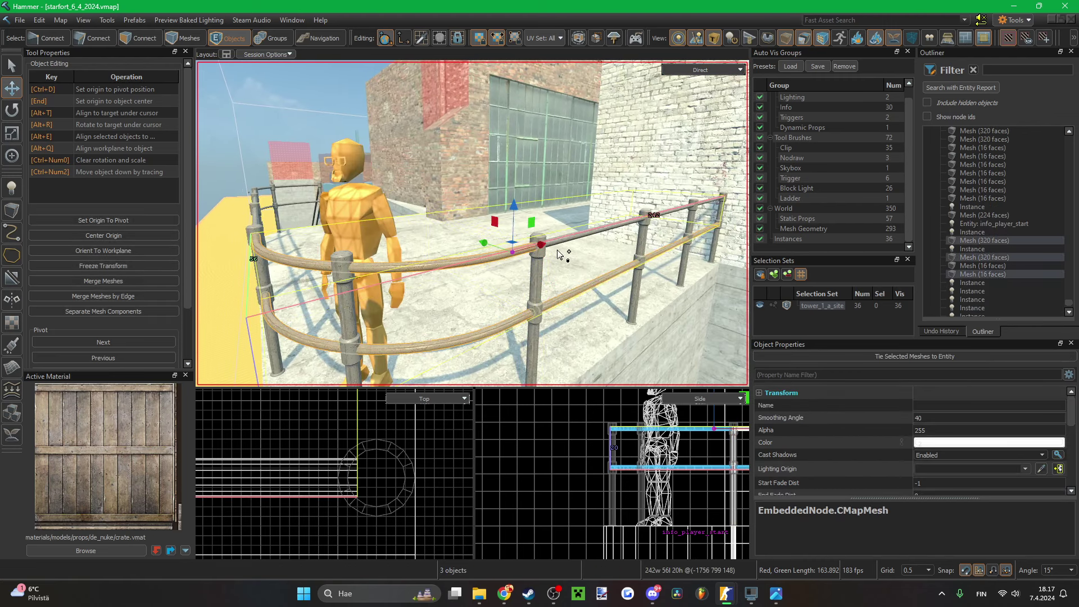
right_drag(560, 254, 541, 221)
ctrl+click(510, 239)
ctrl+click(477, 211)
ctrl+click(543, 218)
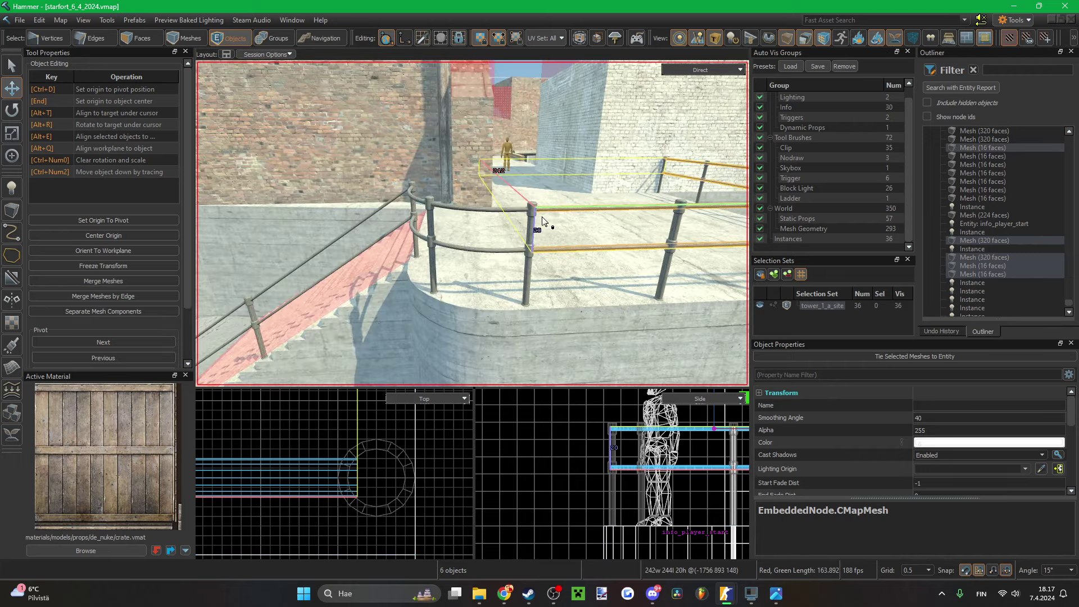
ctrl+click(448, 203)
right_drag(448, 203, 476, 199)
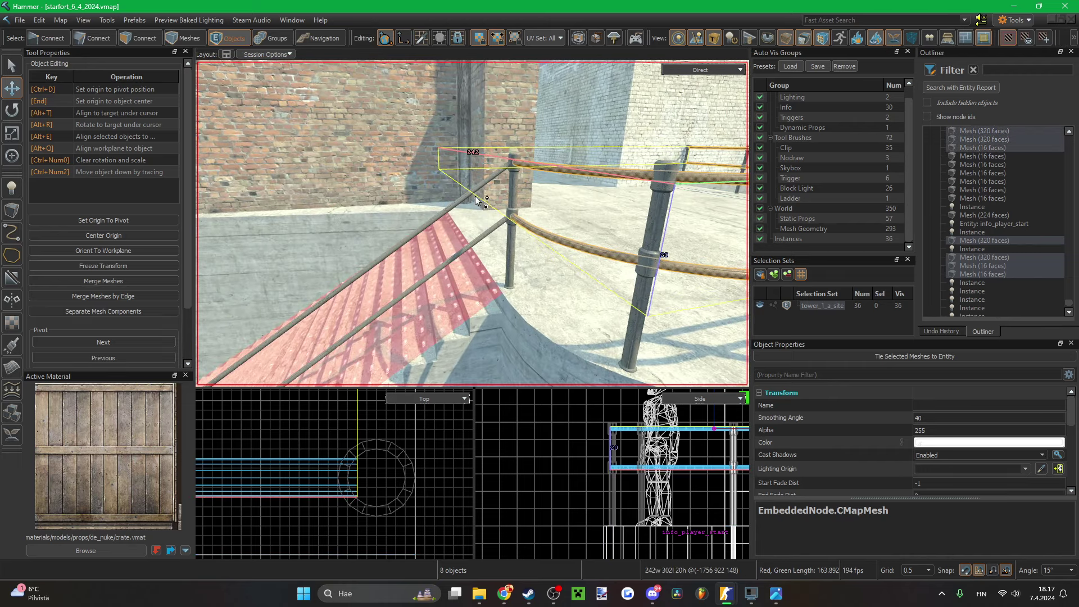
- Add the staircase and lower platform rails with their looped end to the selection, and merge all rail meshes into one
ctrl+click(488, 236)
right_drag(488, 236, 481, 205)
ctrl+click(507, 253)
ctrl+click(504, 226)
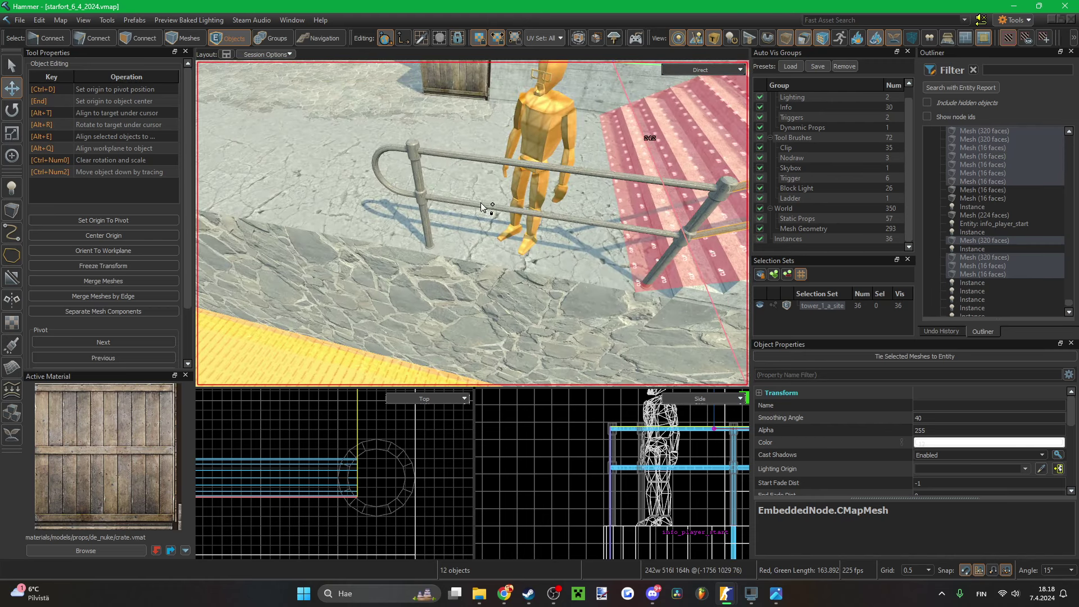
ctrl+click(430, 154)
ctrl+click(394, 149)
right_drag(394, 150, 534, 253)
right_click(471, 197)
mouse_move(554, 207)
click(644, 214)
key(f)
key(Escape)
key(w)
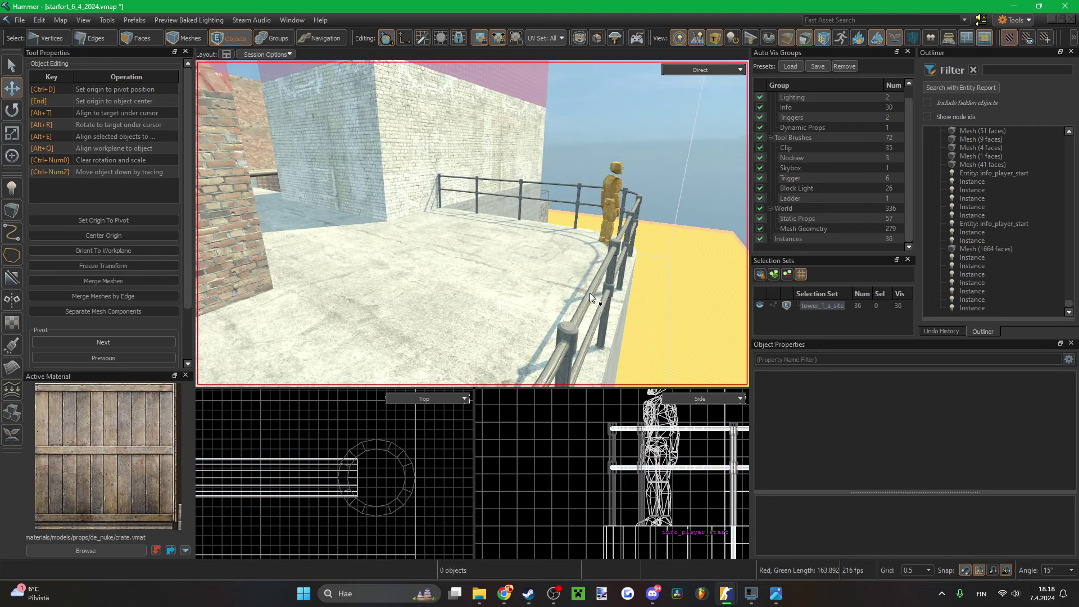
- Enable Not a Vis Contributor on the merged rail mesh, and save the map
click(589, 293)
key(f)
scroll(899, 422, down, 3)
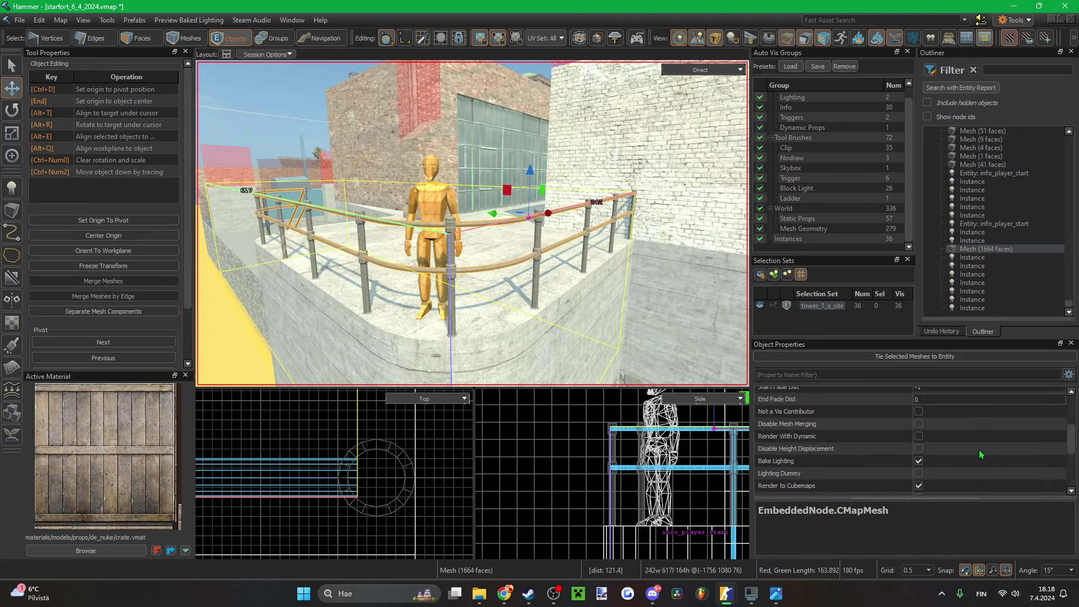
click(919, 414)
mouse_move(521, 274)
right_down()
mouse_move(495, 275)
mouse_move(521, 275)
right_up()
key(d)
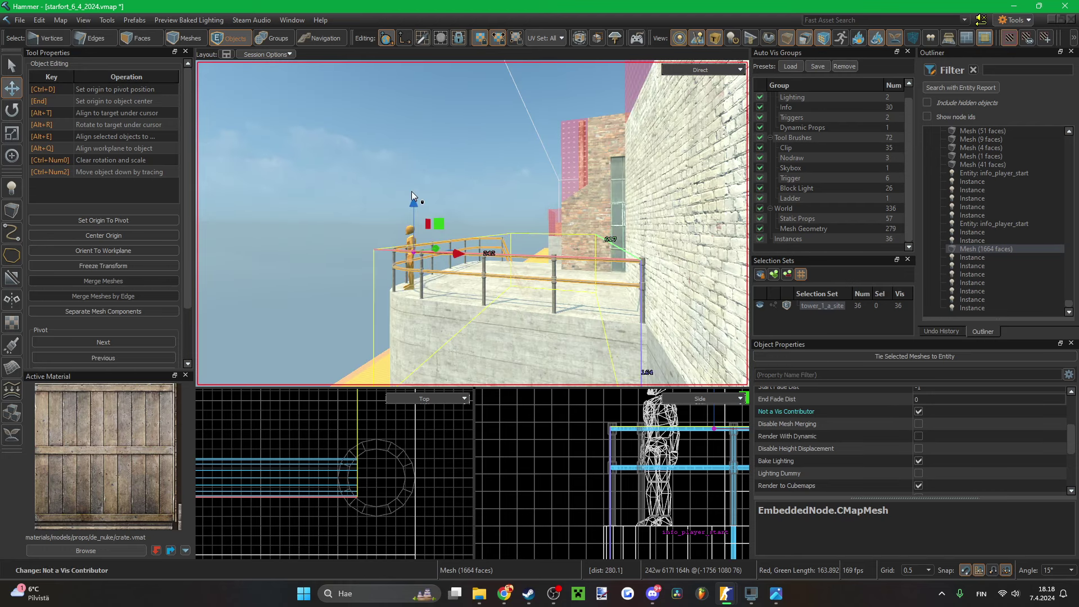
key(Escape)
key(ctrl+s)
- Open a railing post instance for editing, set its mesh colour to a muted red, and return to the main map
scroll(521, 274, up, 3)
double_click(522, 277)
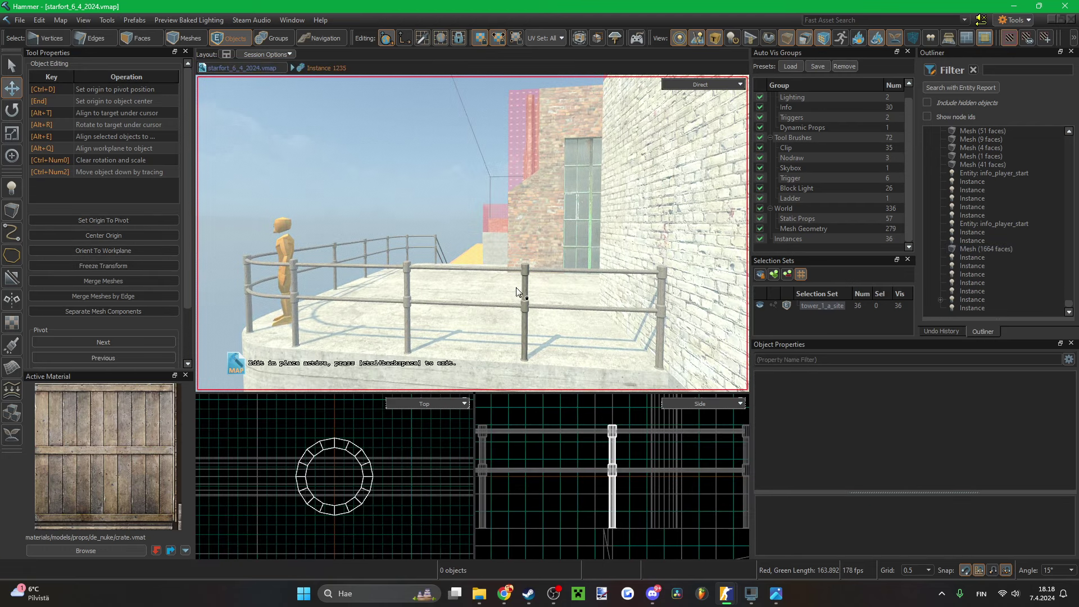
click(993, 442)
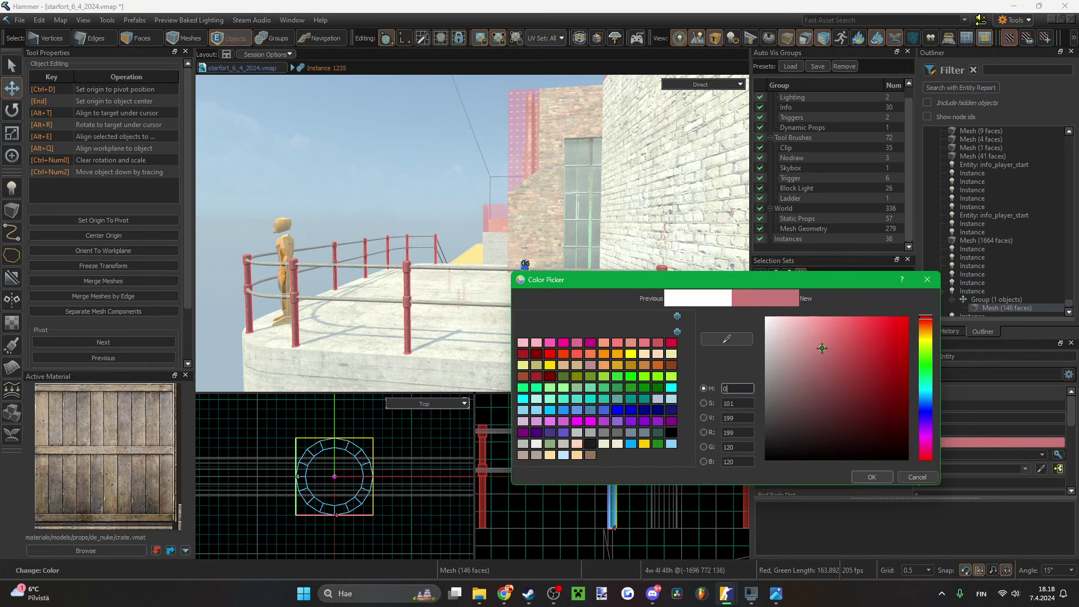
click(872, 476)
key(Escape)
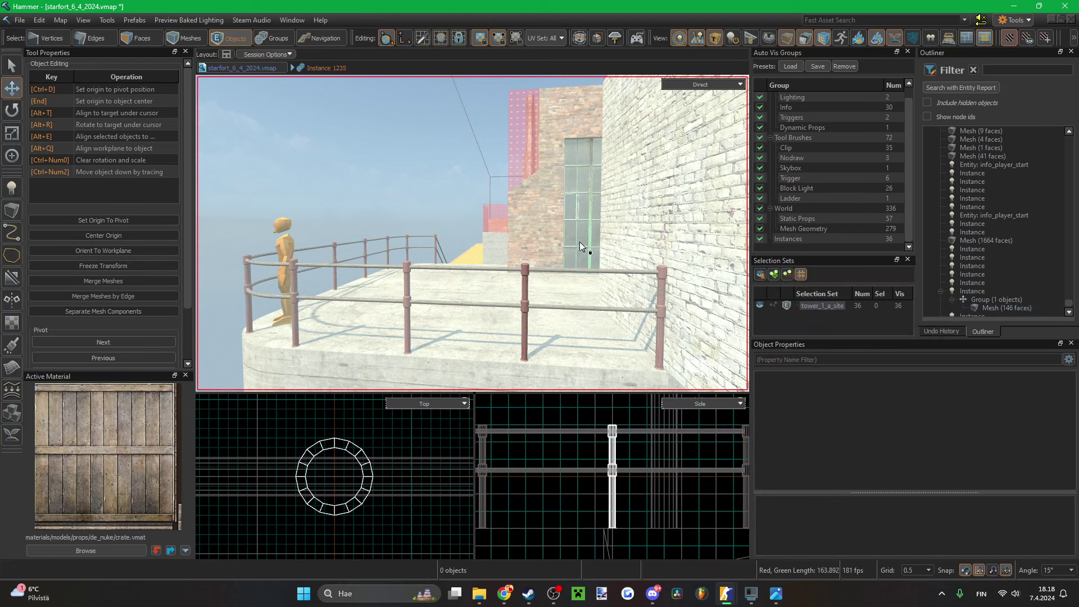
right_drag(561, 227, 561, 241)
key(w)
click(236, 68)
- Copy the red colour from the mesh inside a post instance to the merged rail mesh
right_drag(476, 236, 611, 268)
double_click(608, 261)
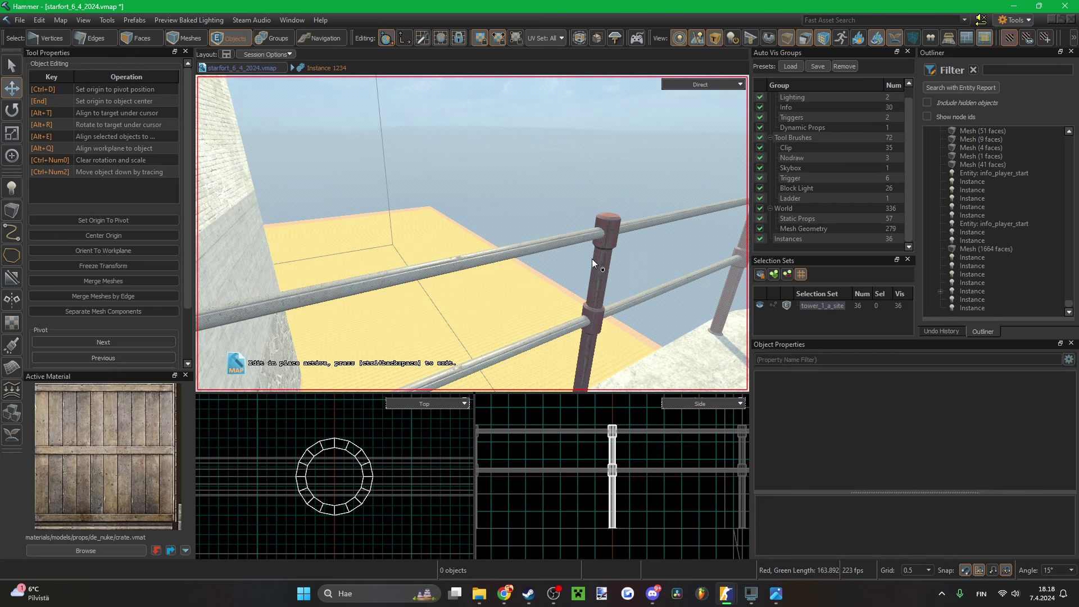
click(593, 261)
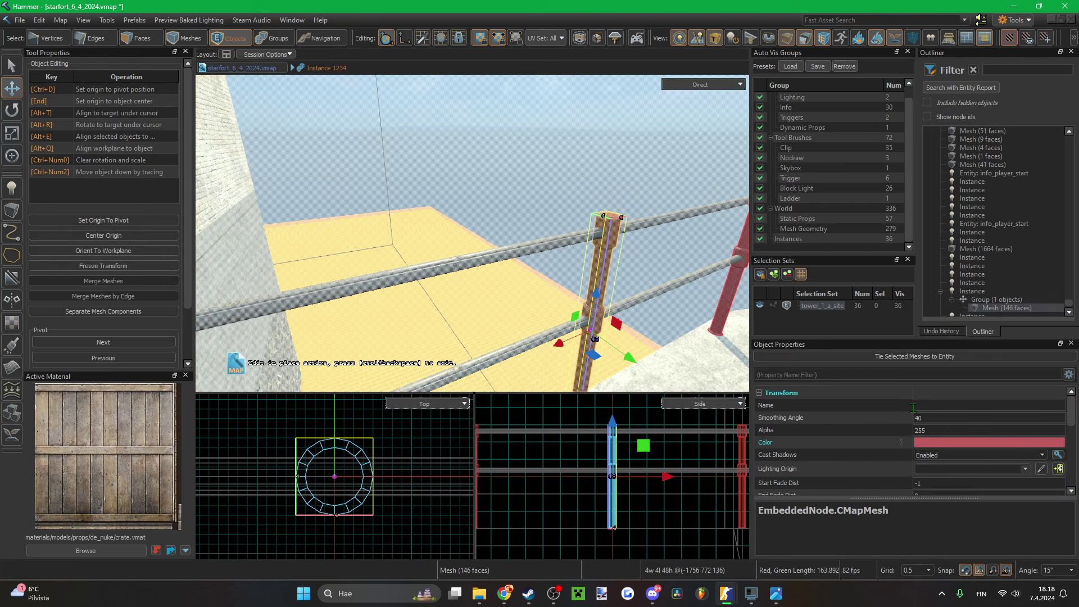
click(272, 105)
click(254, 75)
click(457, 248)
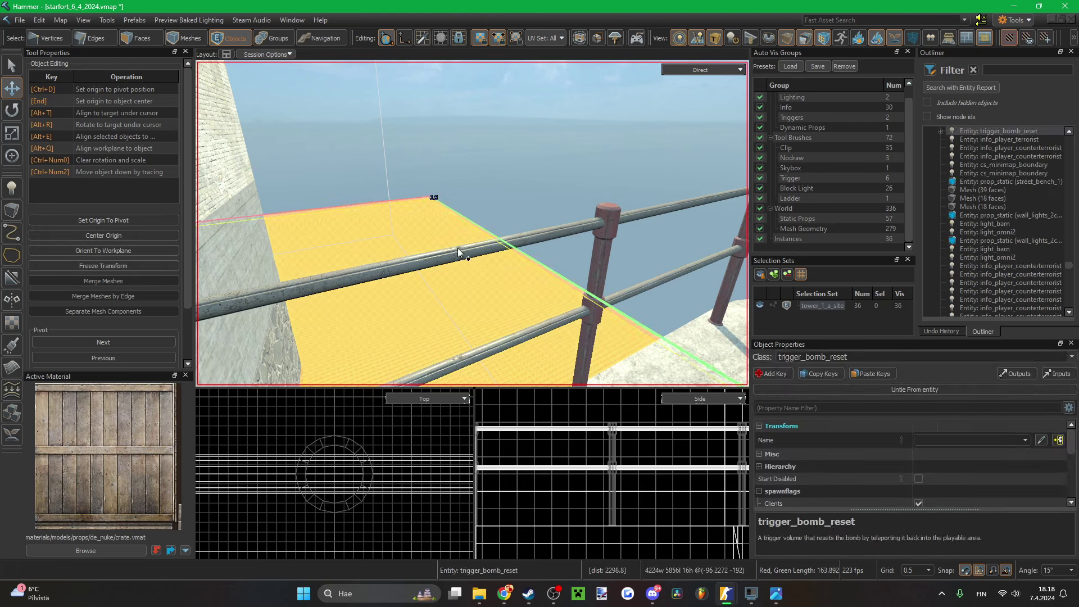
click(458, 248)
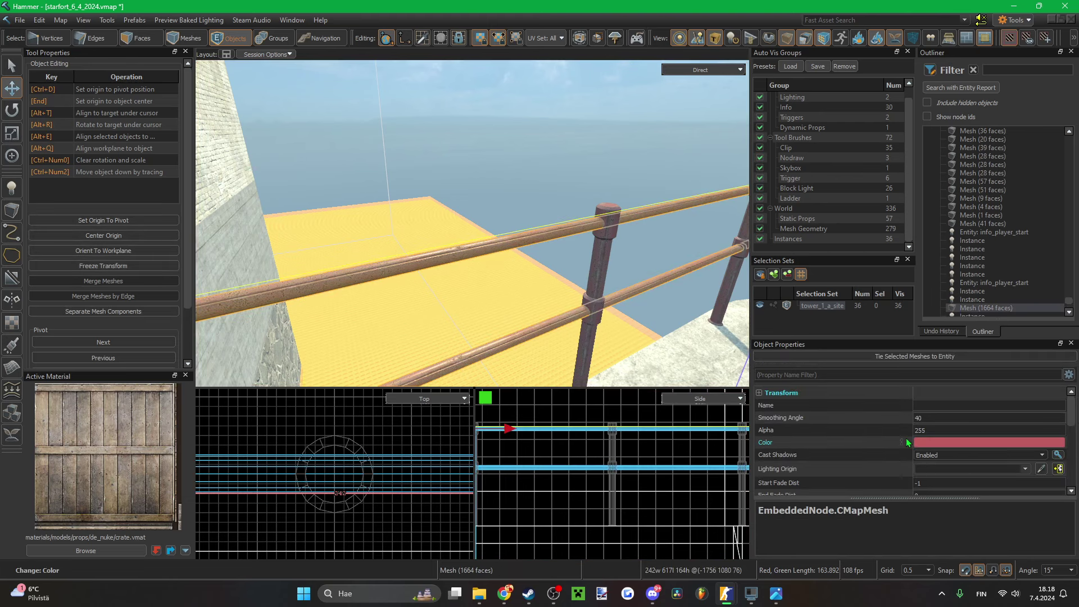
- Save the map and brighten the merged rail mesh's colour to red with RGB 253, 104, 104
click(582, 171)
right_drag(583, 171, 477, 206)
key(ctrl+s)
click(465, 238)
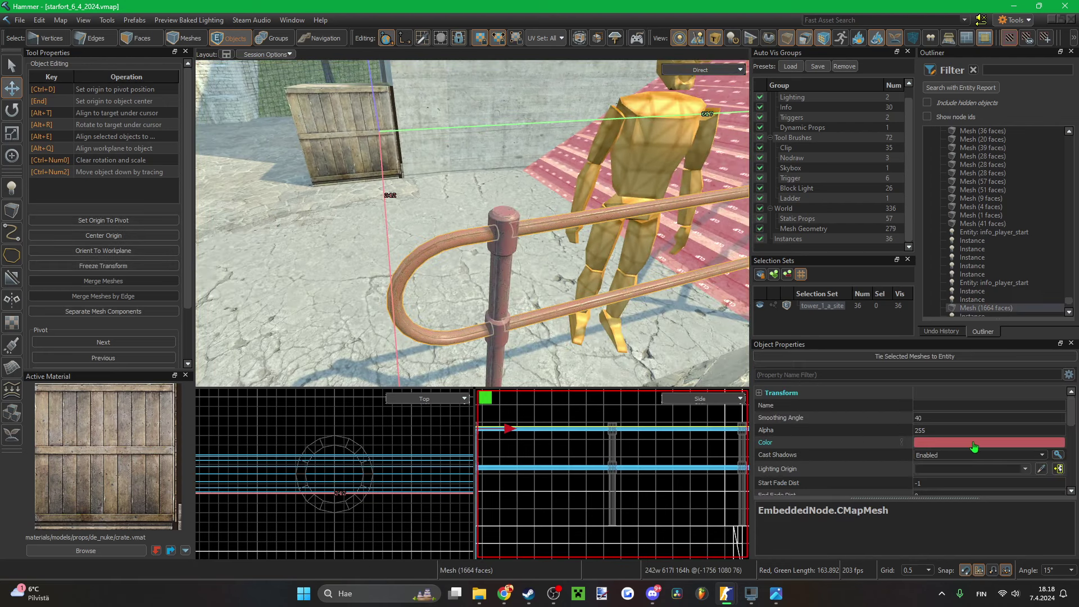
click(999, 439)
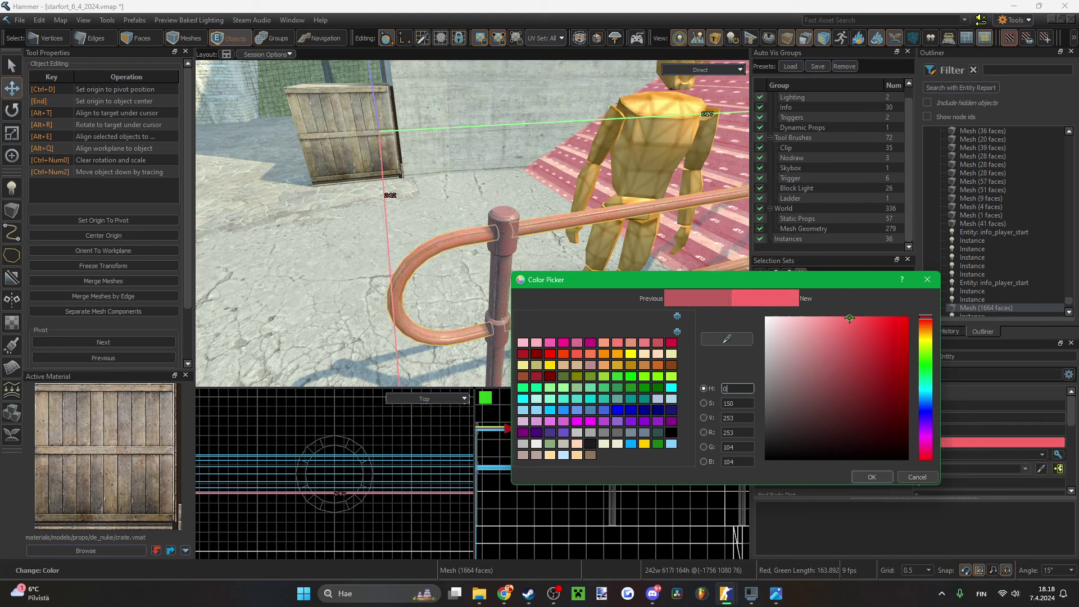
click(872, 476)
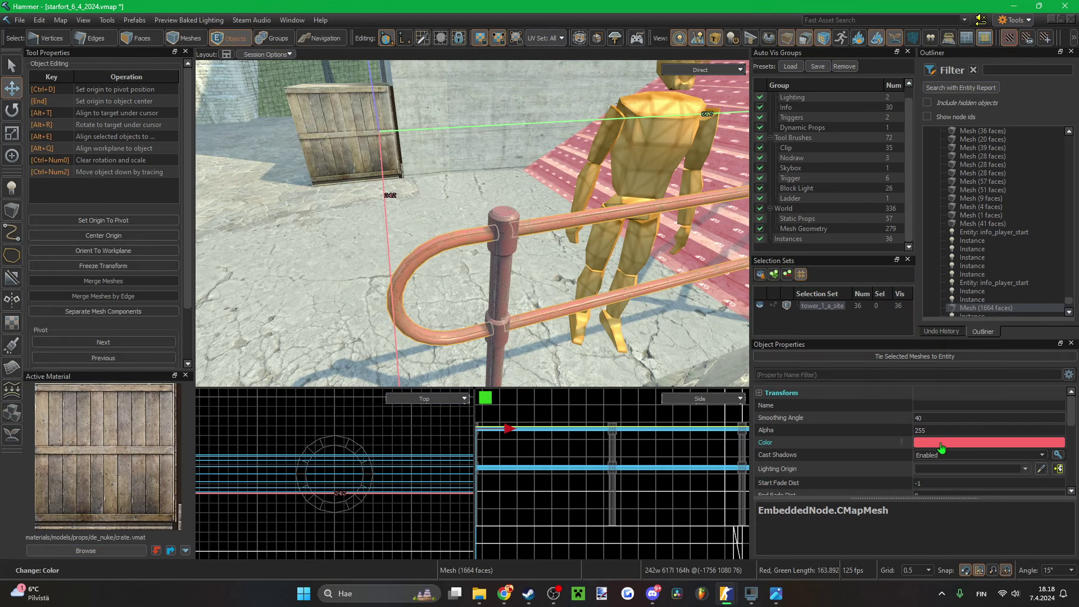
- Copy the brighter red to the mesh inside a railing post instance, return to the main map, and save
click(443, 272)
double_click(507, 237)
click(508, 241)
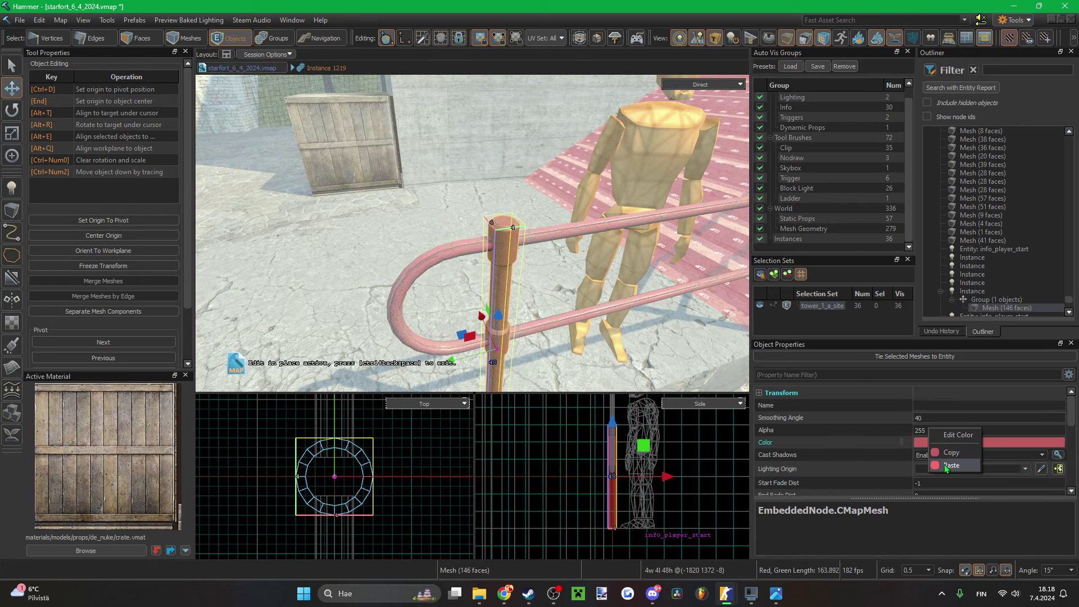
click(414, 236)
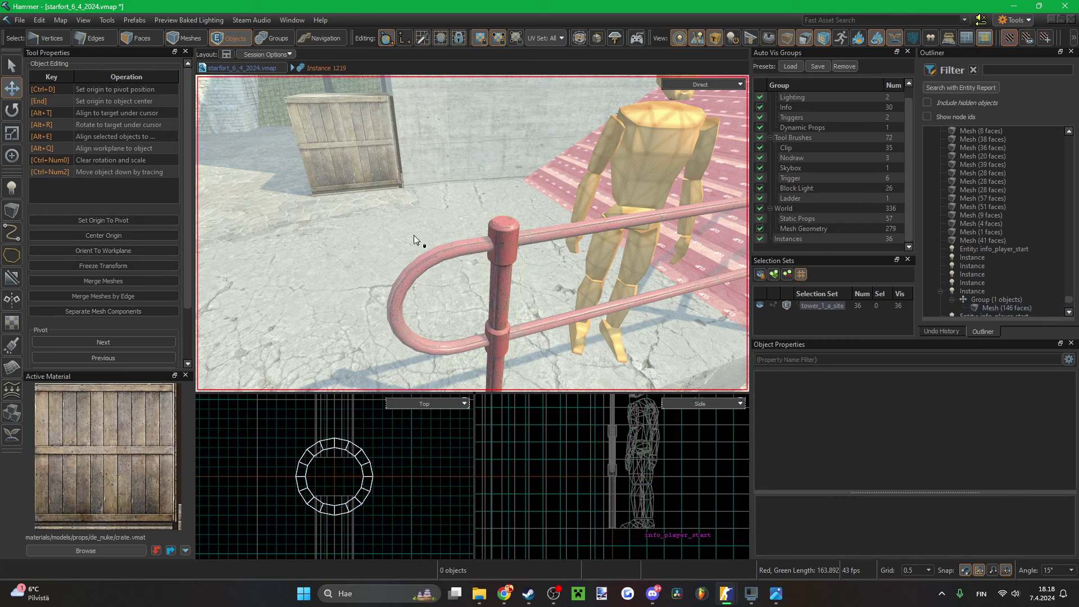
click(223, 67)
scroll(473, 229, down, 5)
key(ctrl+s)
key(w)
right_drag(474, 228, 472, 223)
key(w)
key(ctrl+s)
click(495, 244)
key(ctrl+c)
key(ctrl+v)
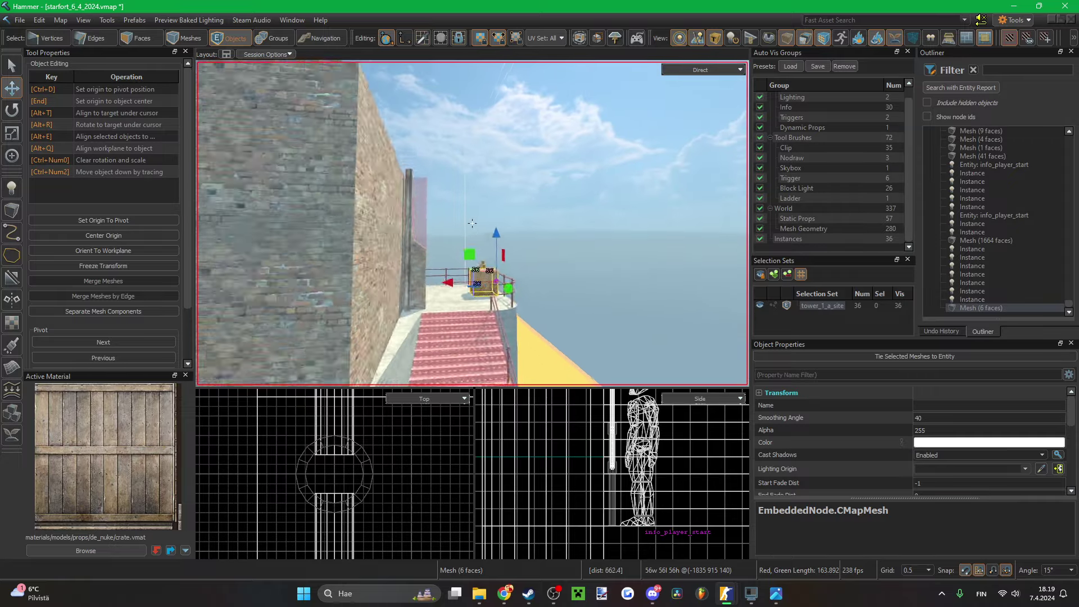
click(559, 238)
right_drag(560, 239, 472, 223)
click(531, 241)
key(Delete)
key(ctrl+s)
key(ctrl+s)
- Examine the other staircase beside the tall whitewashed brick wall as a place for the same railing
right_drag(429, 268, 472, 223)
right_drag(442, 286, 472, 223)
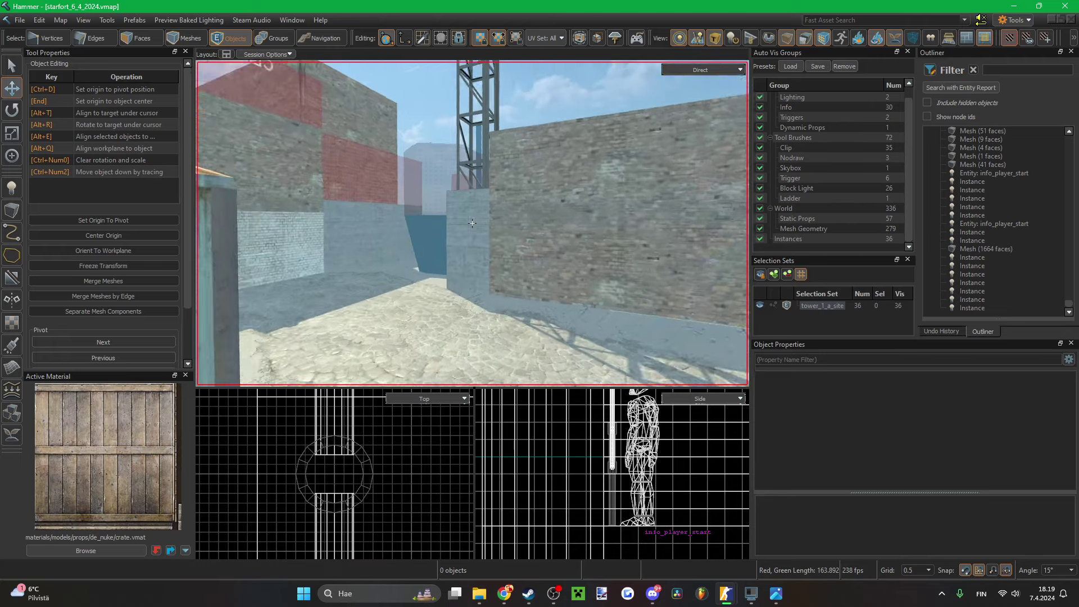
right_drag(472, 223, 438, 283)
key(ctrl+s)
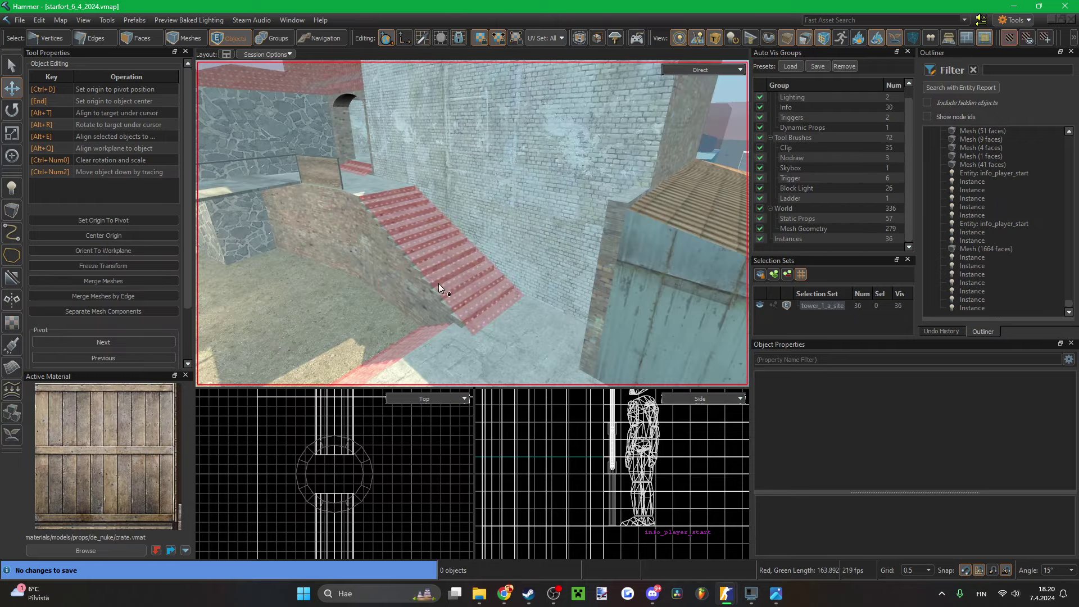
right_drag(414, 185, 472, 224)
key(s)
right_drag(473, 223, 514, 287)
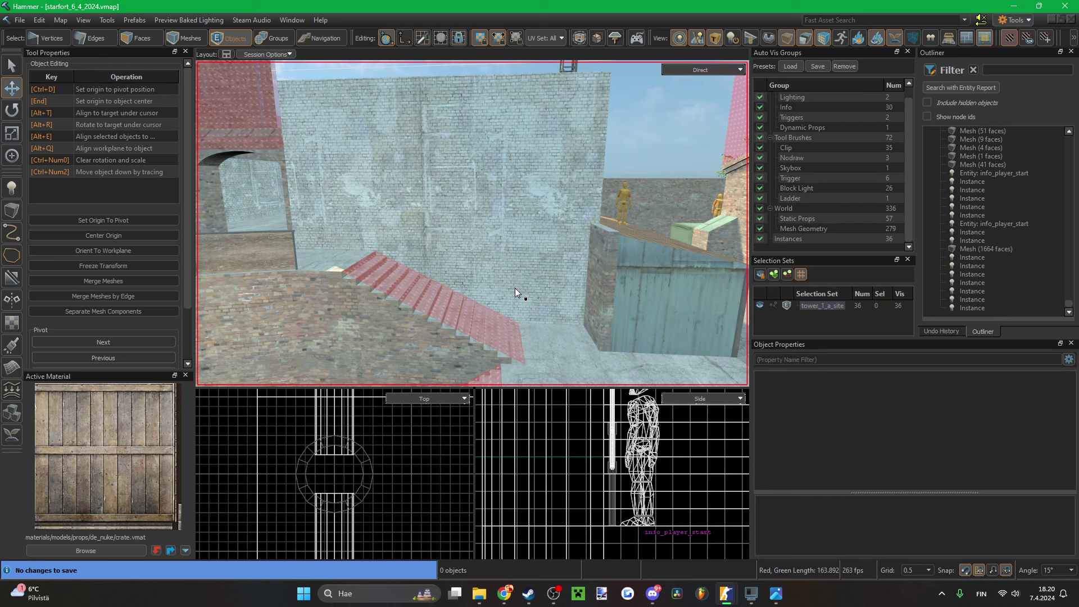
key(w)
right_drag(515, 288, 373, 252)
scroll(348, 239, down, 5)
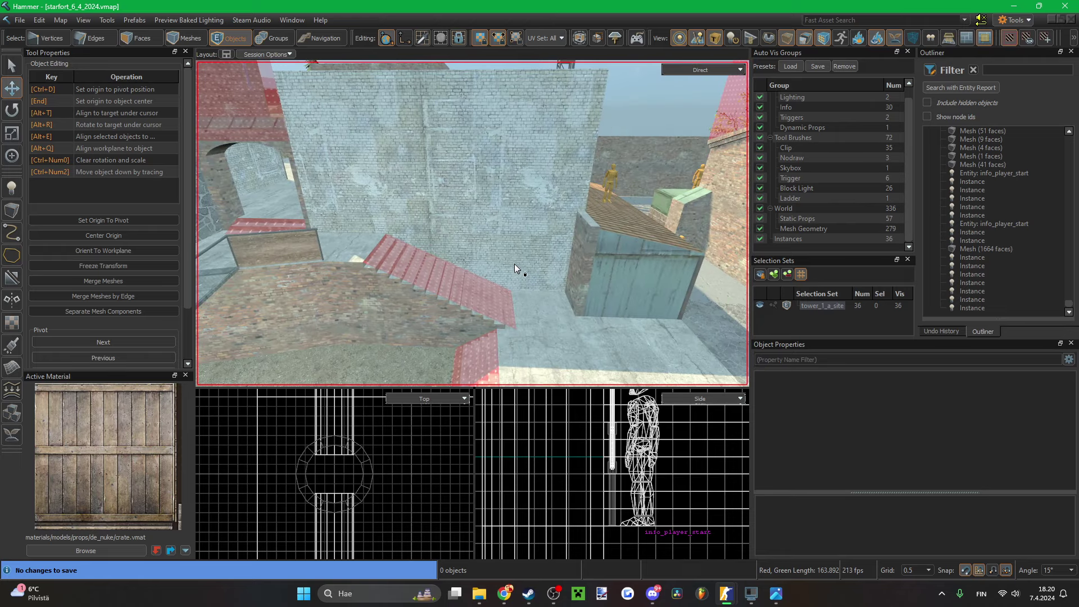
- Select the merged red rail mesh with its two lower end posts, and paste a copy near the second staircase
right_drag(529, 283, 472, 223)
key(ctrl+s)
click(491, 268)
right_drag(490, 269, 472, 223)
ctrl+click(439, 257)
right_drag(487, 272, 472, 223)
ctrl+click(538, 267)
key(ctrl+v)
right_drag(506, 259, 473, 223)
- Move the copied railing along the whitewashed wall beside the second staircase, and nudge it into line with the steps
scroll(341, 457, down, 10)
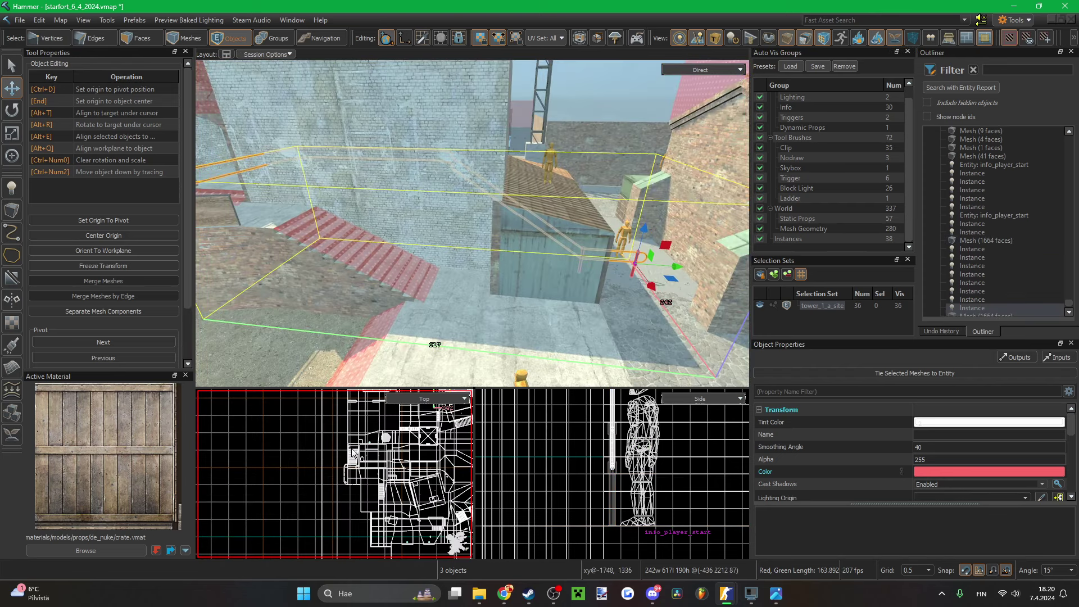
scroll(352, 453, down, 5)
scroll(364, 445, up, 7)
scroll(367, 444, down, 2)
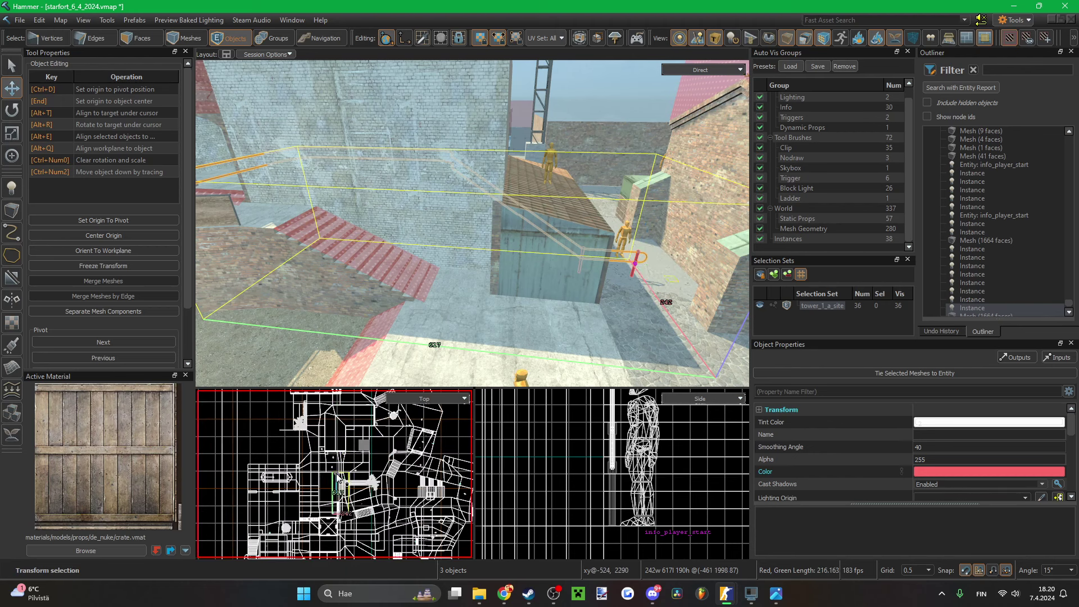
drag(337, 478, 345, 483)
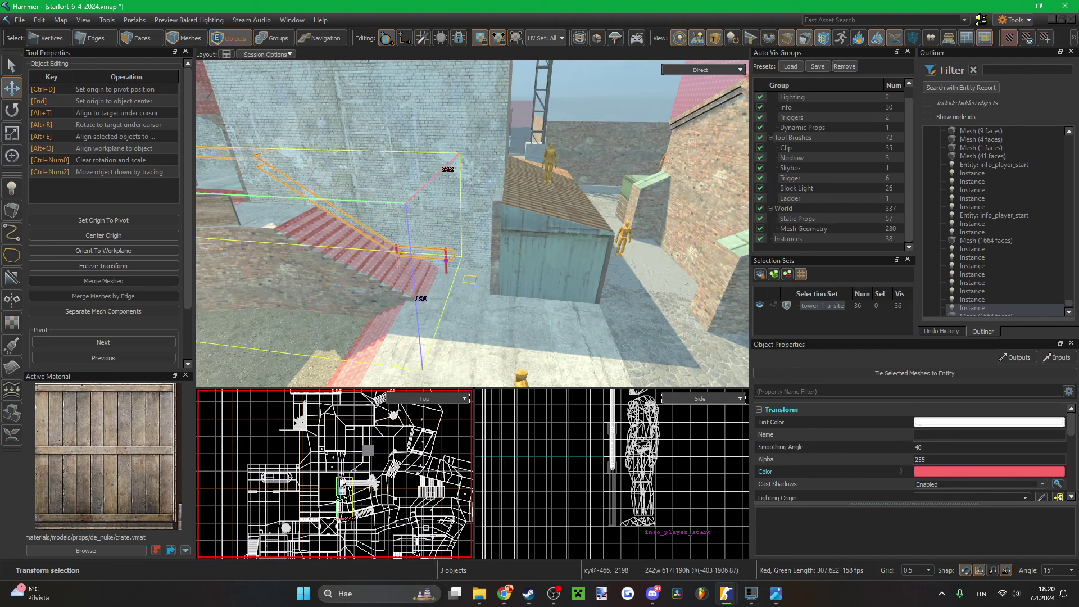
scroll(346, 480, up, 5)
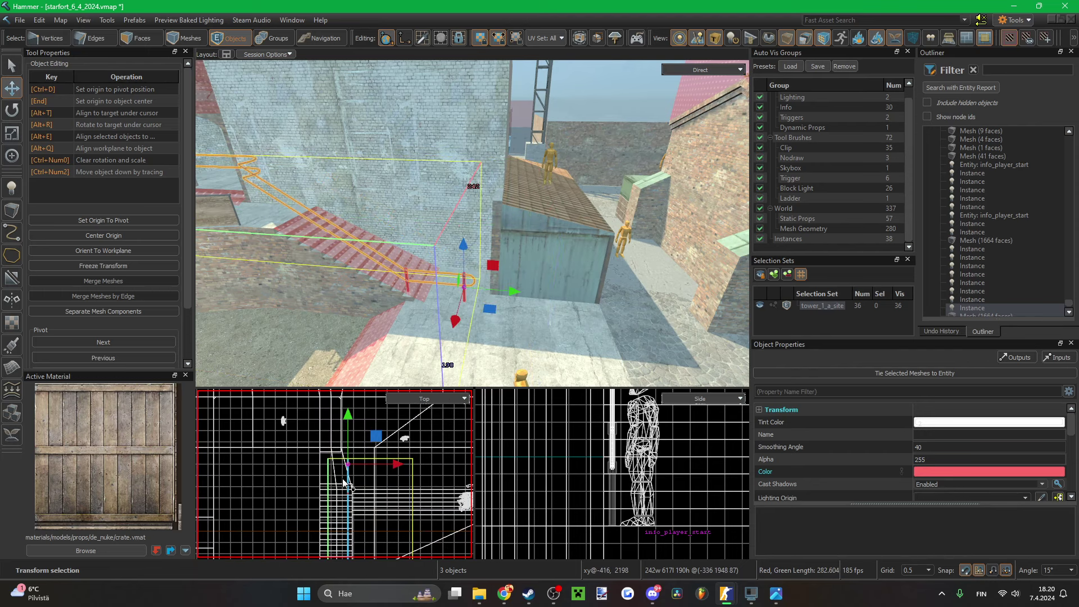
drag(362, 457, 296, 450)
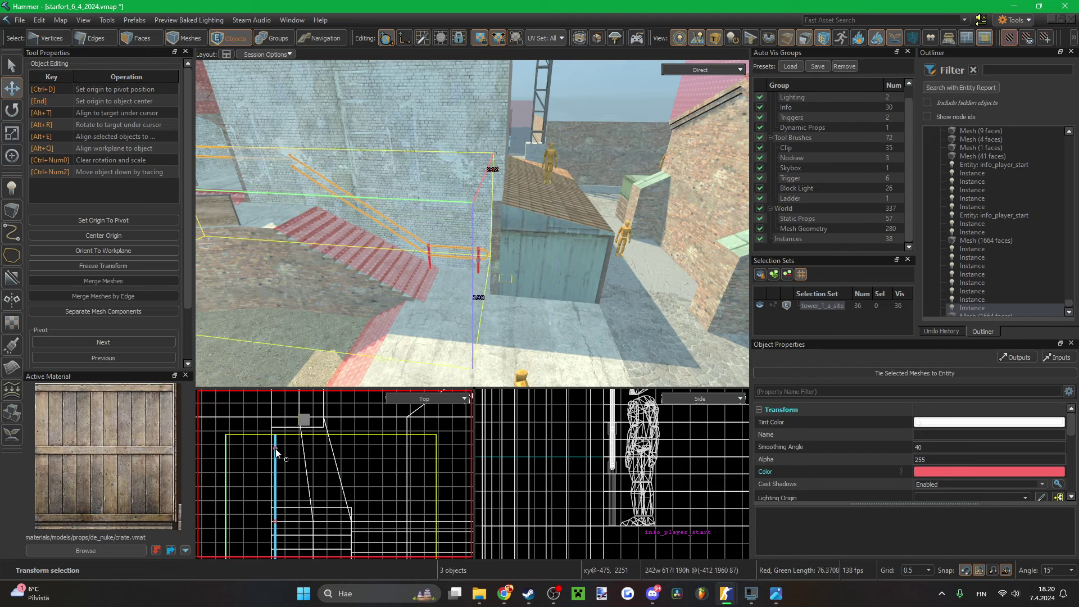
scroll(276, 520, up, 3)
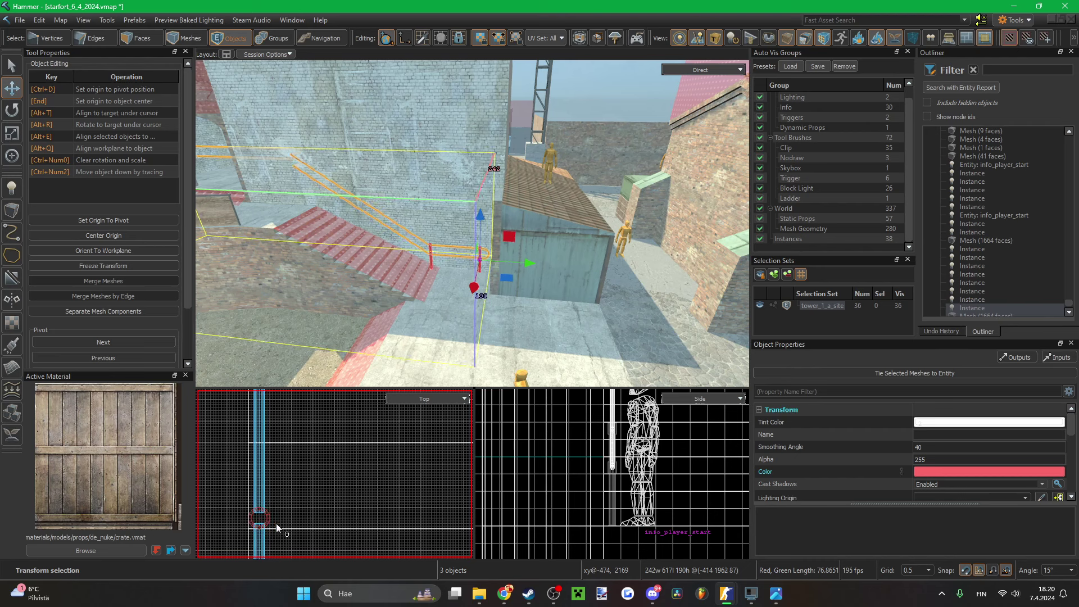
scroll(264, 512, up, 1)
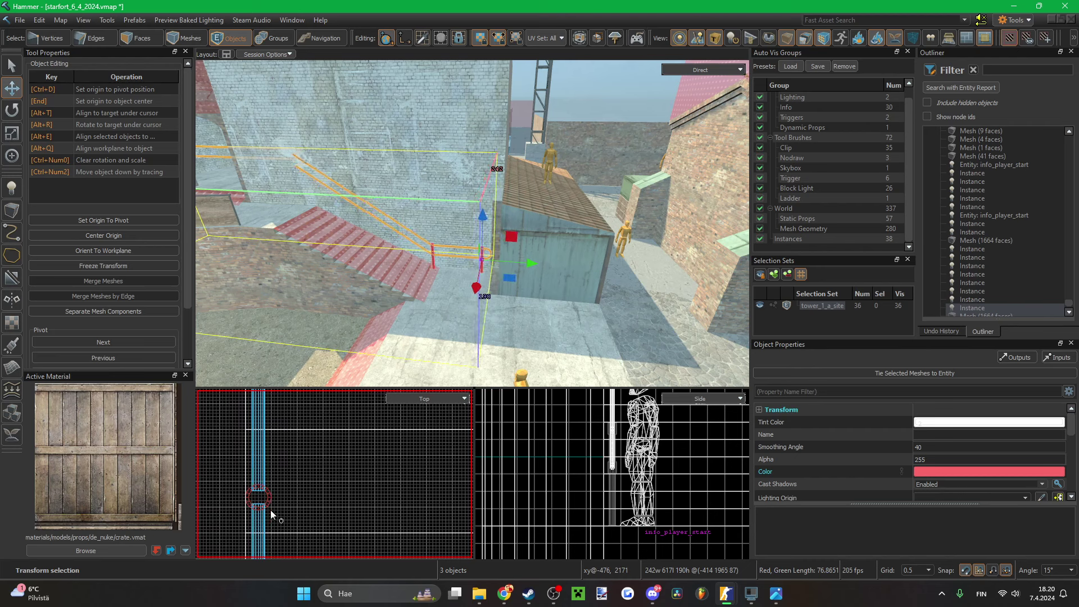
key(Down)
key(Down)
key(Down)
key(Down)
key(Down)
key(Down)
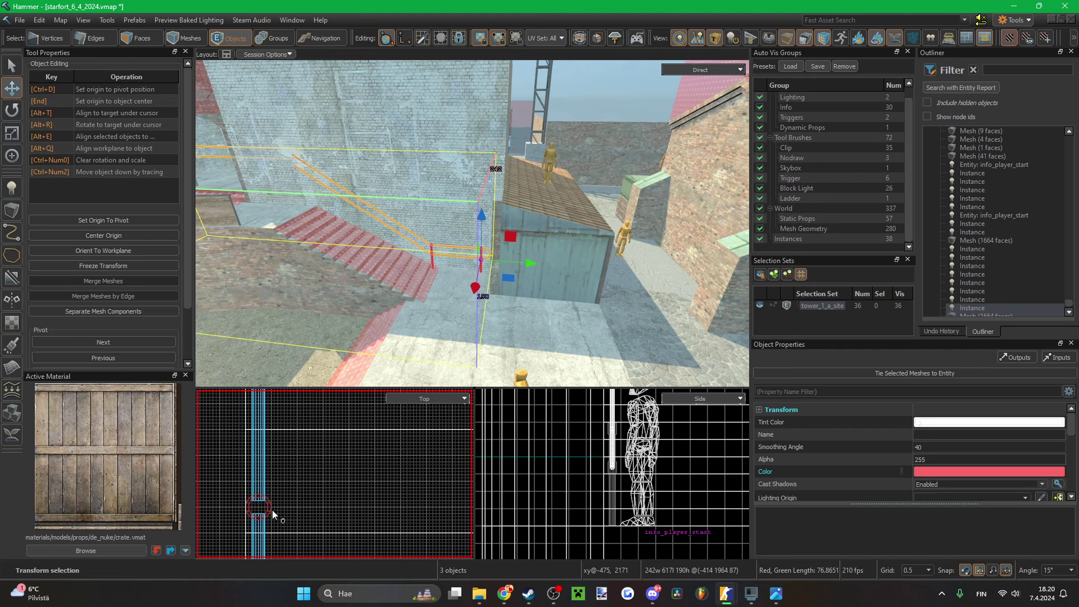
- Delete the straight two-rail section between the last two posts at the foot of the second staircase
key(w)
right_drag(489, 264, 498, 242)
click(501, 292)
click(492, 250)
key(w)
key(3)
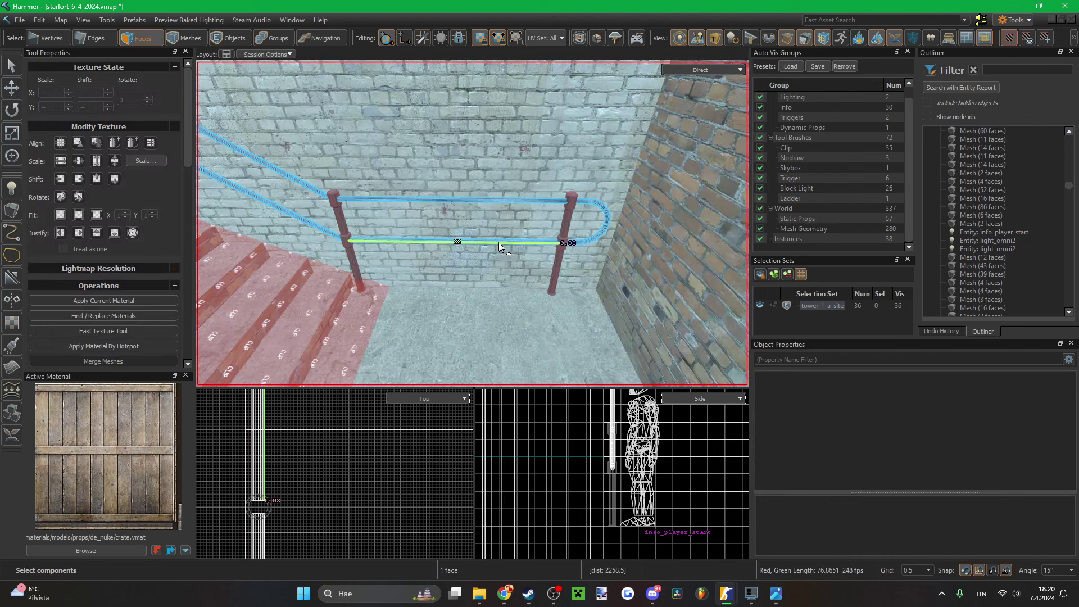
double_click(498, 242)
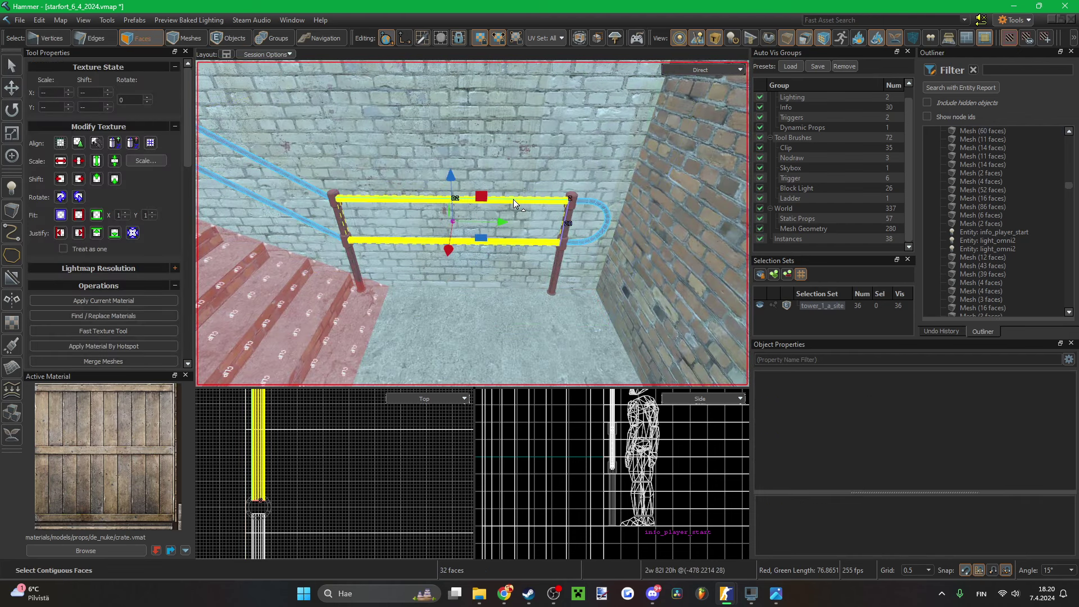
key(Delete)
- Select the looped rail end's vertices and move them back against the post at the foot of the stairs
key(5)
click(562, 245)
click(590, 240)
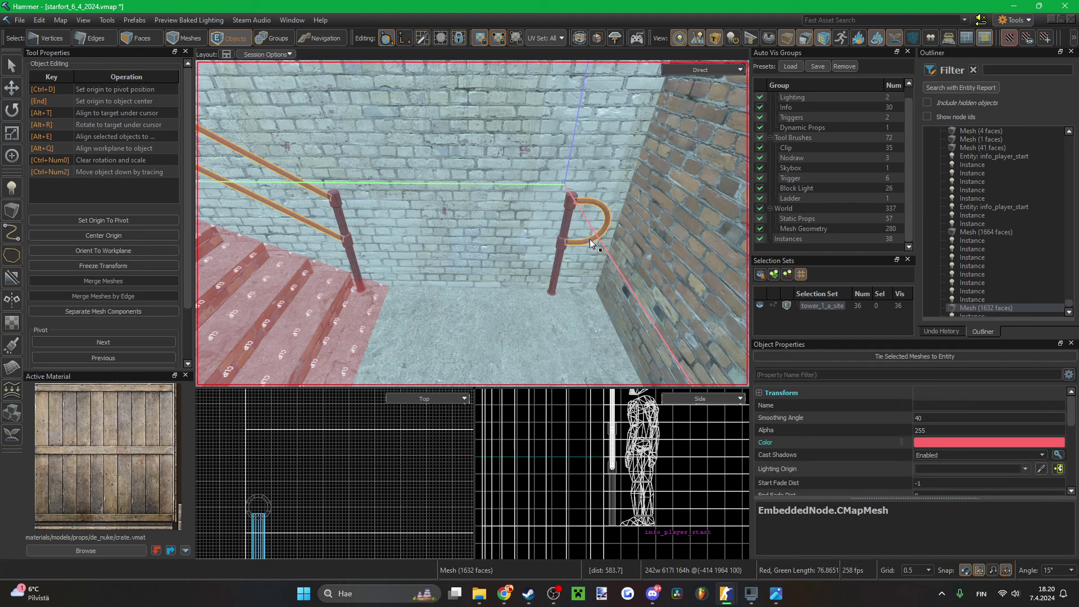
scroll(340, 478, down, 9)
scroll(333, 421, up, 7)
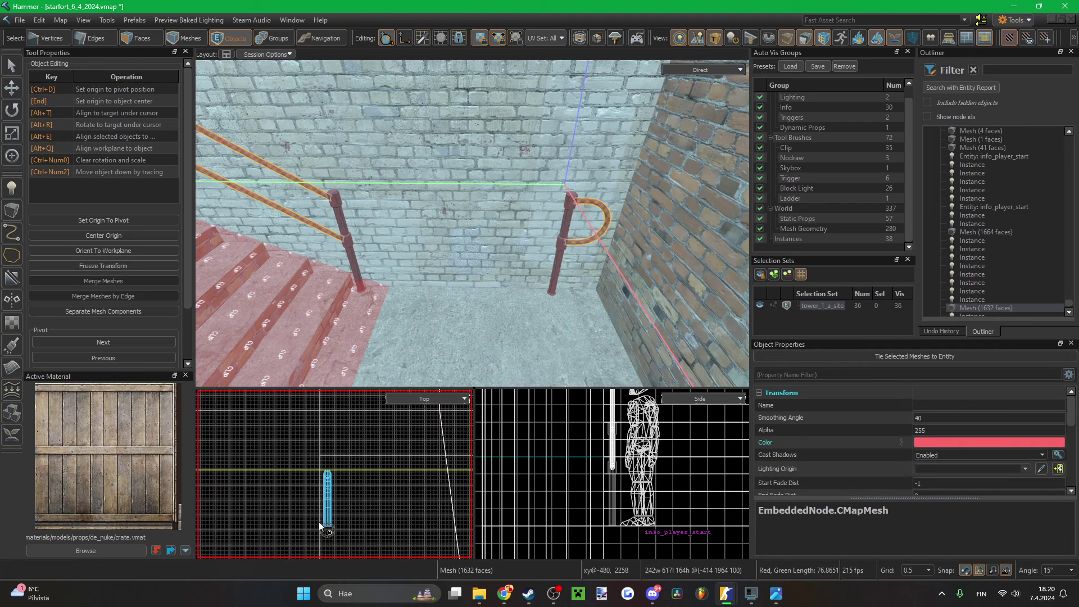
key(1)
drag(349, 535, 308, 467)
key(Down)
key(Down)
key(Down)
key(Down)
key(Down)
key(Down)
key(Down)
key(Down)
key(Down)
key(Down)
key(Down)
key(Down)
key(Down)
key(Down)
key(Down)
key(Down)
key(Down)
key(Down)
key(Down)
key(Down)
scroll(331, 443, down, 8)
scroll(335, 485, up, 3)
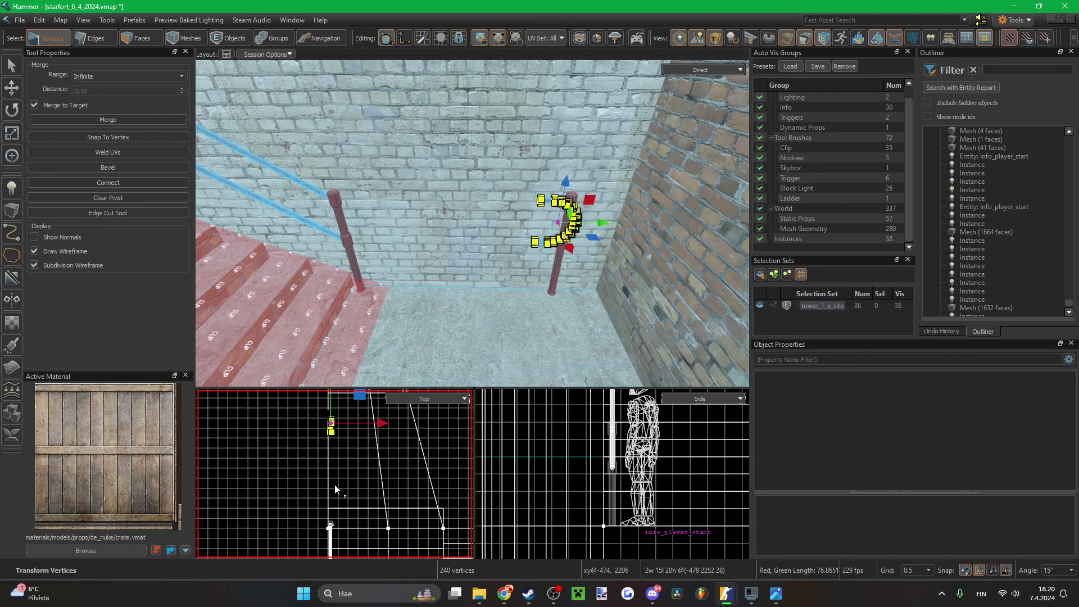
key(Down)
key(Down)
key(Down)
key(Down)
key(Down)
key(Down)
key(Down)
key(Down)
key(Down)
key(Down)
key(Down)
key(Down)
key(Down)
key(Down)
key(Down)
key(Down)
key(Down)
key(Down)
key(Down)
key(Down)
scroll(333, 524, up, 11)
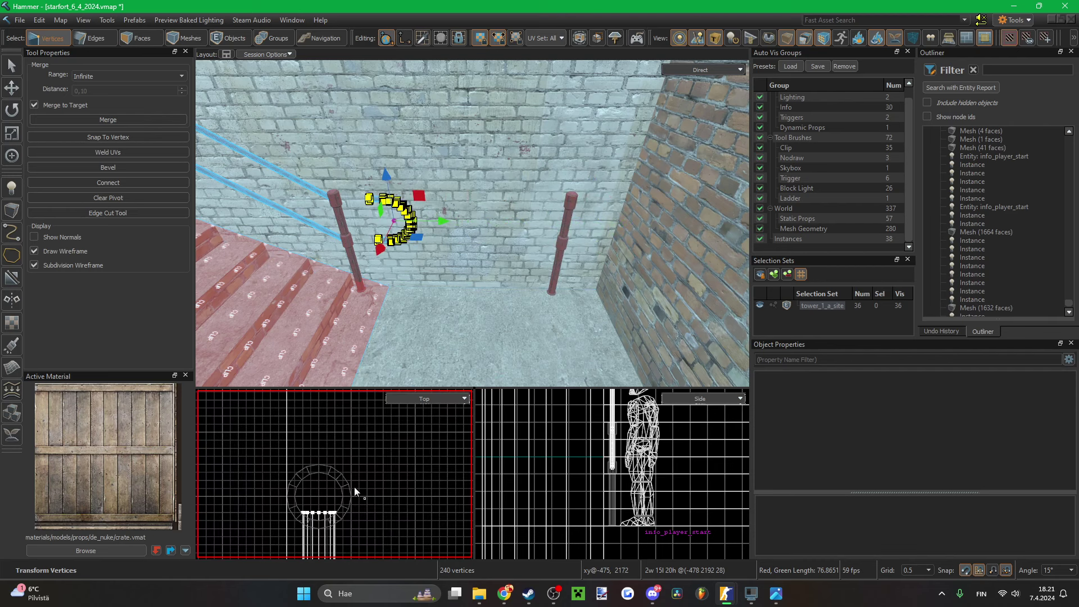
drag(354, 486, 355, 486)
- Cut the leftover end post and paste it at the top of the second staircase
key(5)
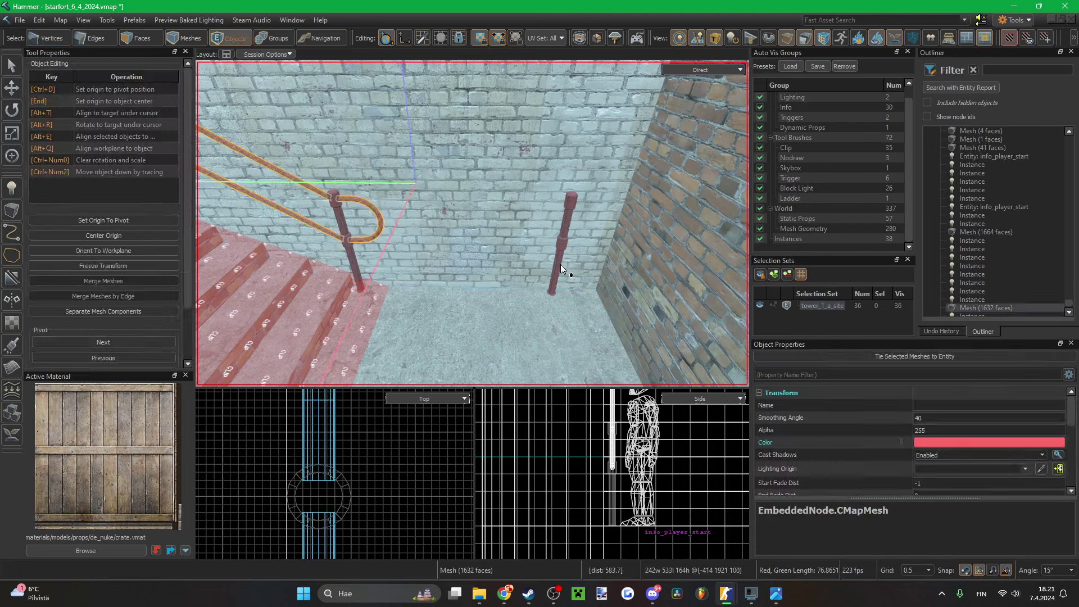
click(561, 266)
right_drag(561, 265, 501, 308)
key(ctrl+x)
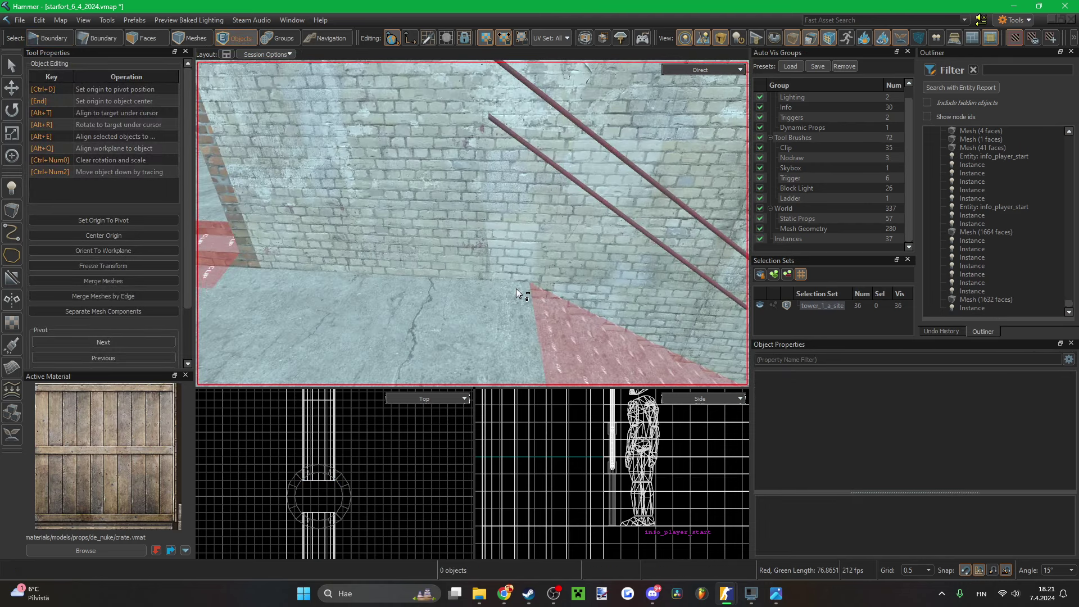
key(ctrl+z)
scroll(349, 444, up, 4)
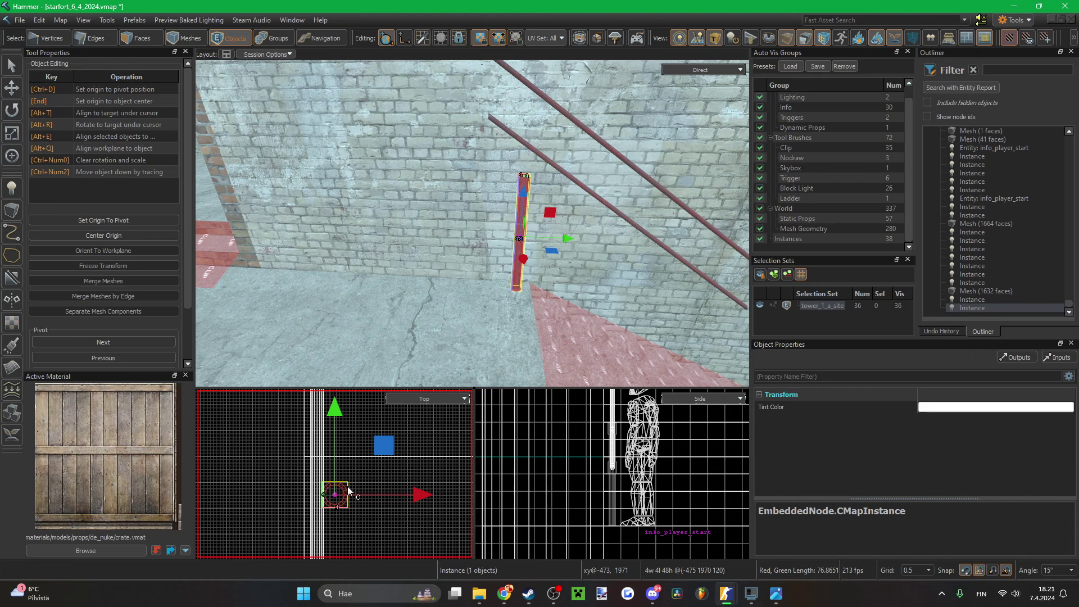
- Select the copied rail mesh and hide all other objects
right_drag(444, 333, 464, 316)
click(454, 213)
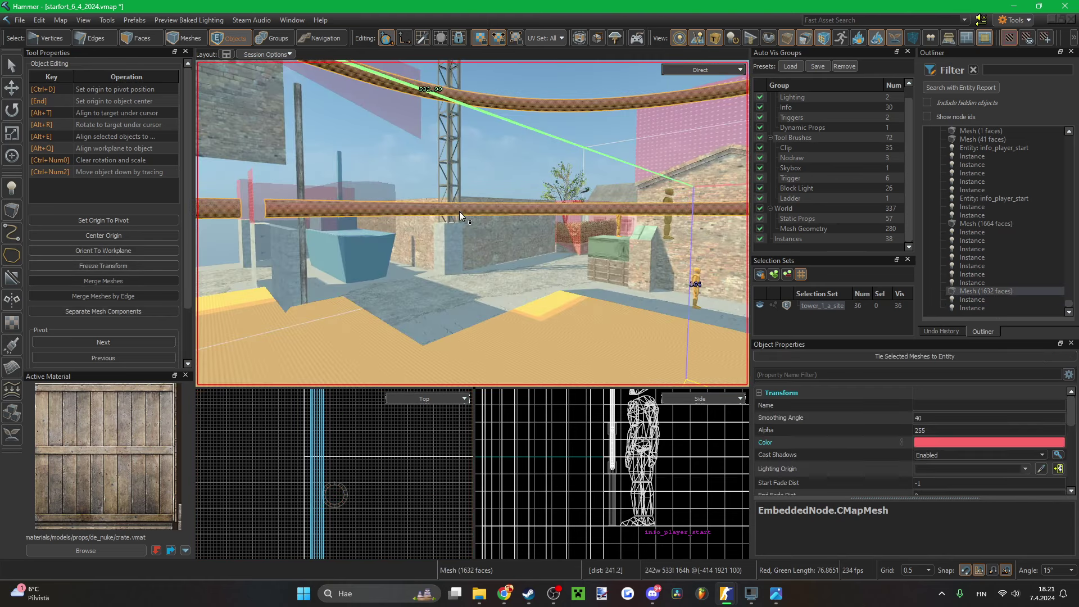
right_drag(459, 211, 464, 214)
key(shift+h)
scroll(370, 439, down, 9)
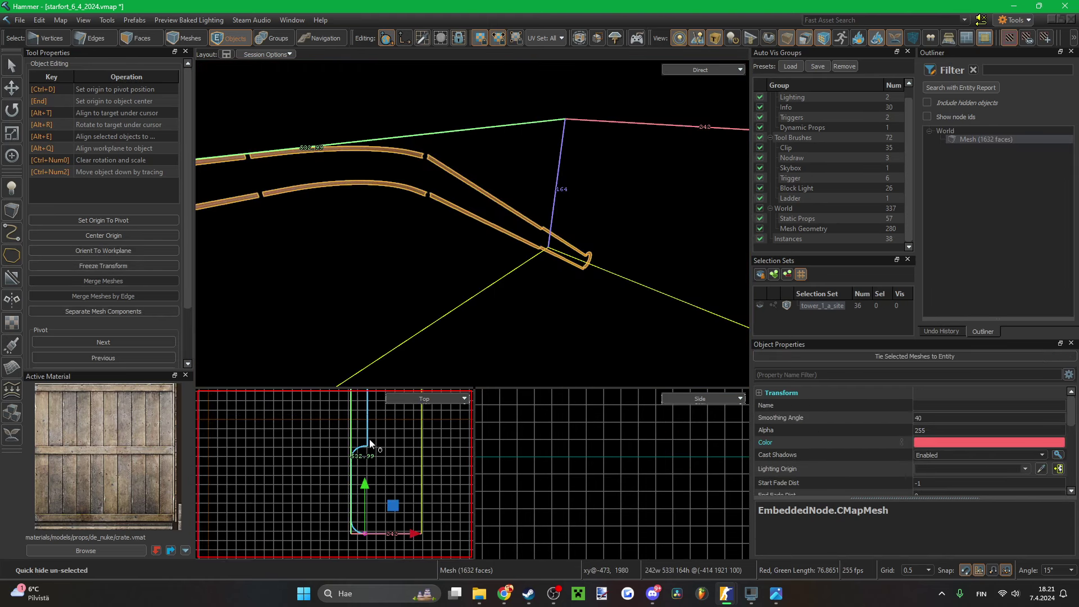
- Select all vertices of the copied rail mesh outside the straight sloping section that follows the second staircase
key(1)
drag(419, 537, 344, 481)
scroll(344, 443, up, 4)
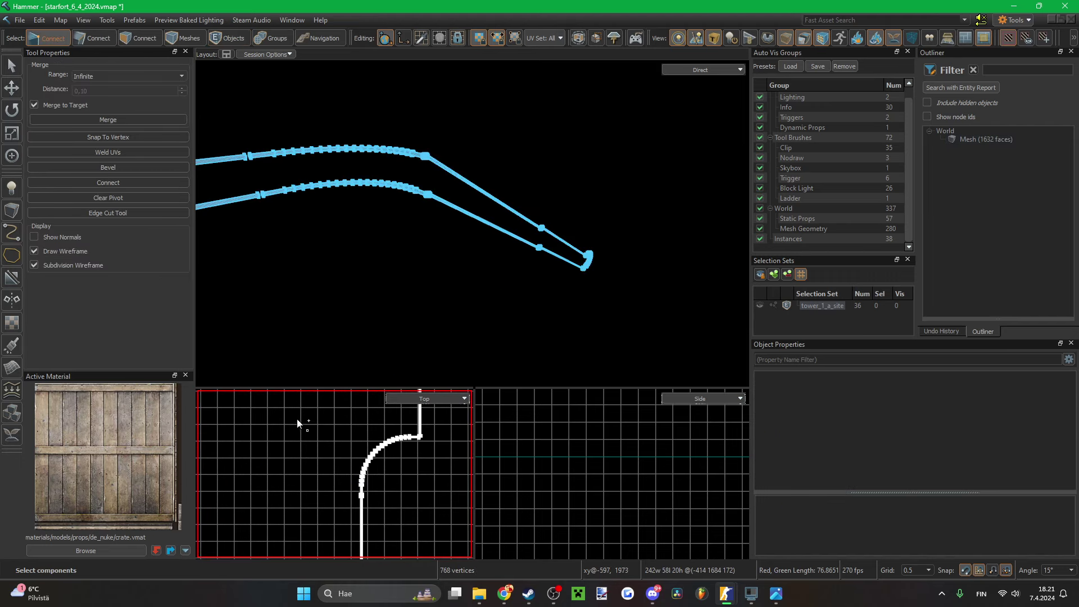
drag(412, 517, 413, 516)
scroll(330, 440, down, 2)
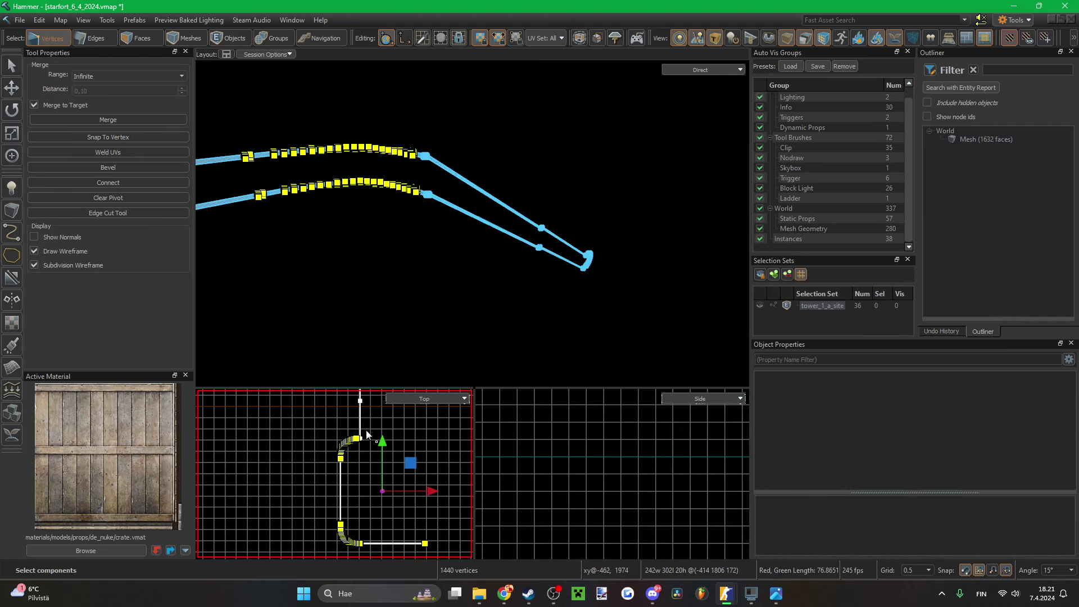
scroll(366, 434, up, 8)
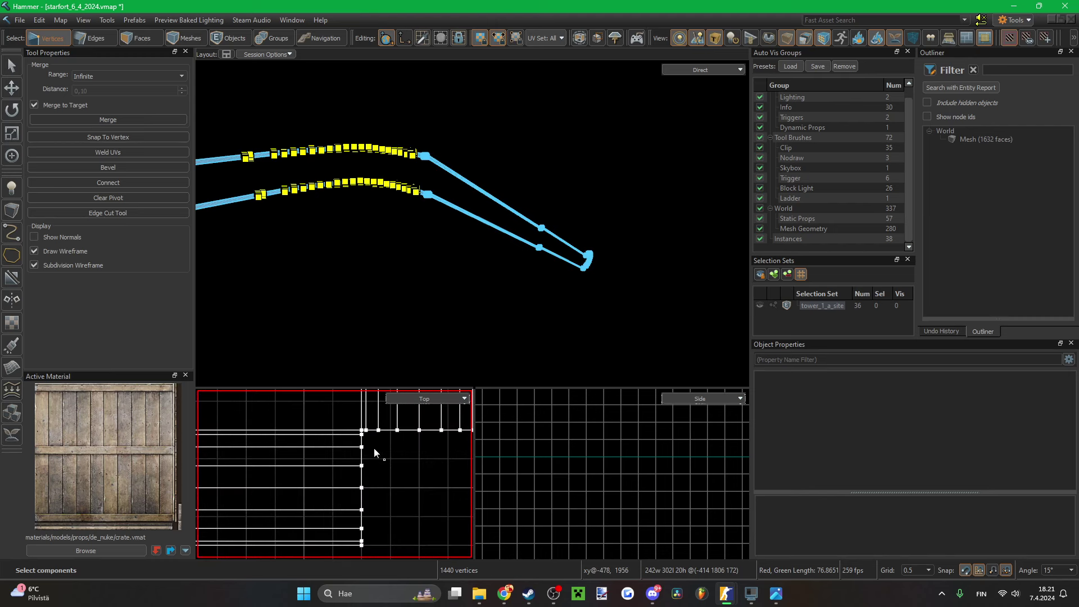
scroll(373, 449, down, 3)
shift+drag(378, 521, 336, 460)
- Try cutting the selected rail vertices, undo the cut and inspect the corner joints of the two rails
key(ctrl+x)
key(z)
key(w)
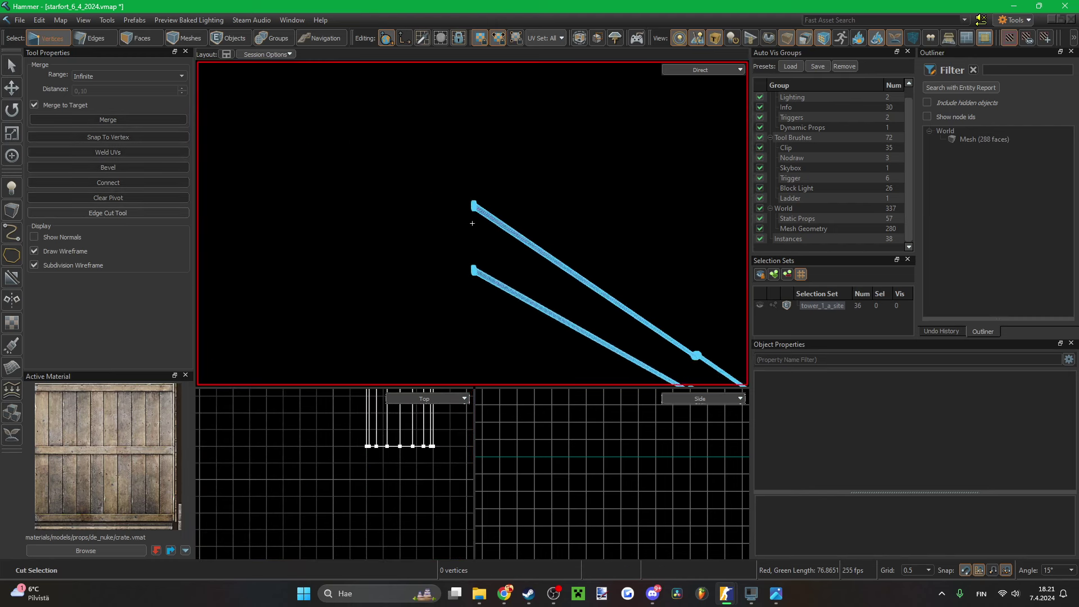
key(z)
key(ctrl+z)
key(z)
key(d)
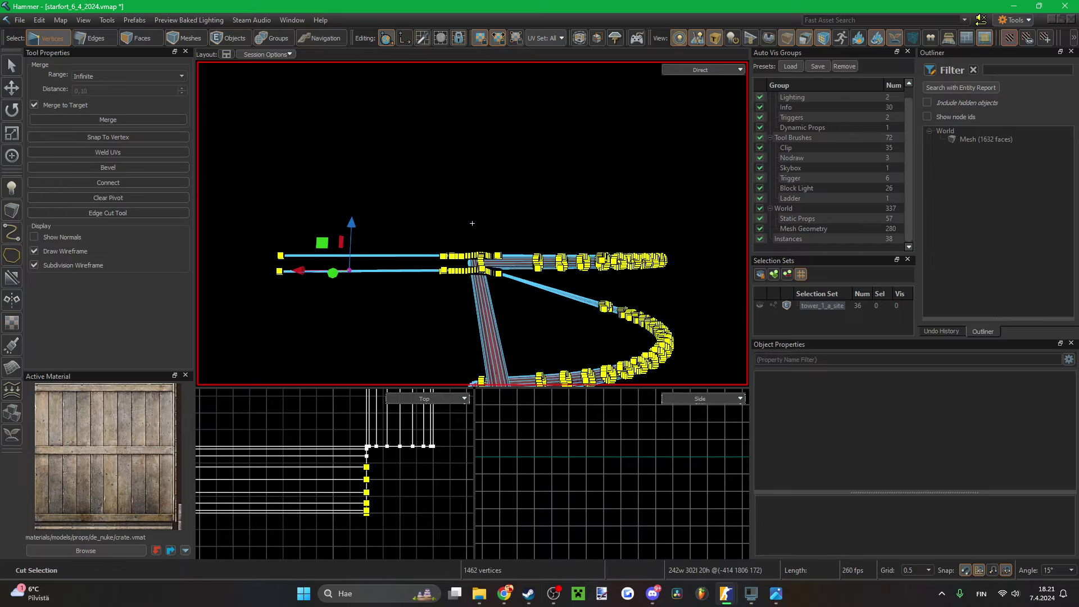
key(w)
key(s)
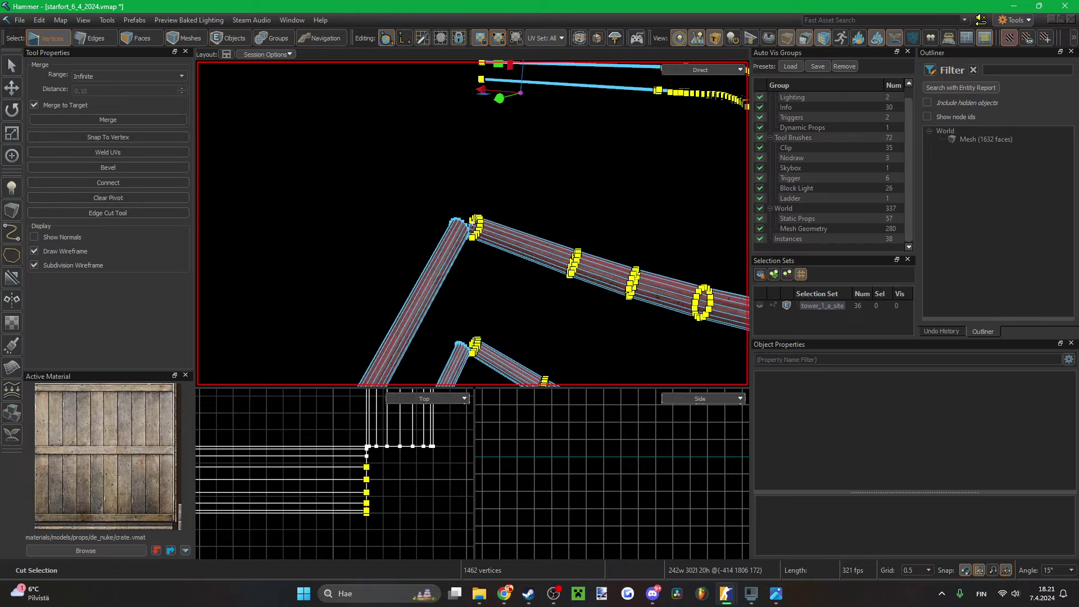
- Cut the selected rail vertices so only the sloping stair section remains, save the map and unhide all objects
key(ctrl+x)
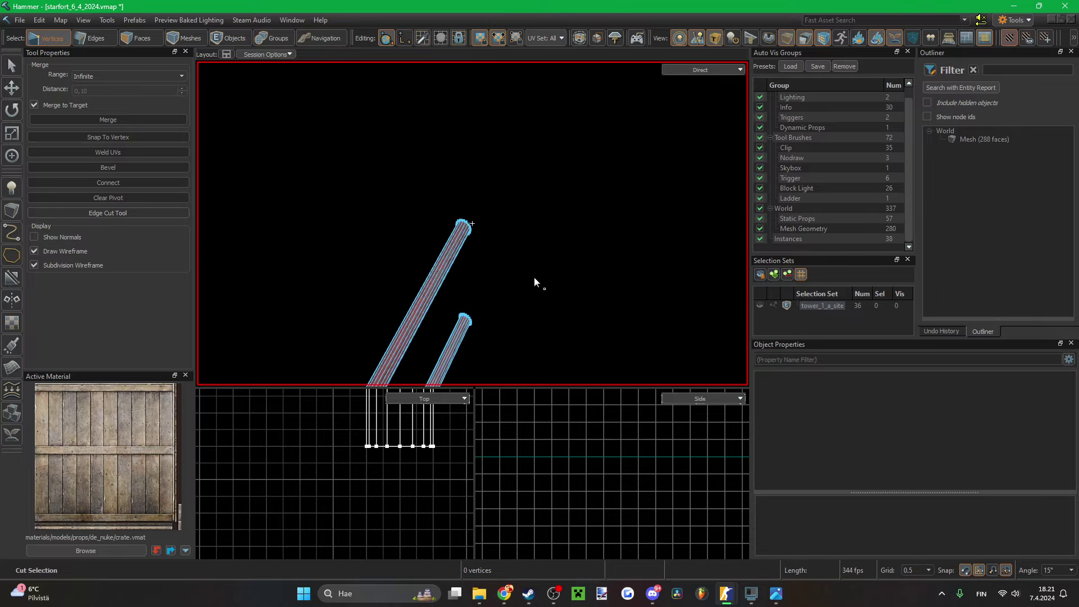
key(ctrl+s)
key(u)
key(z)
key(w)
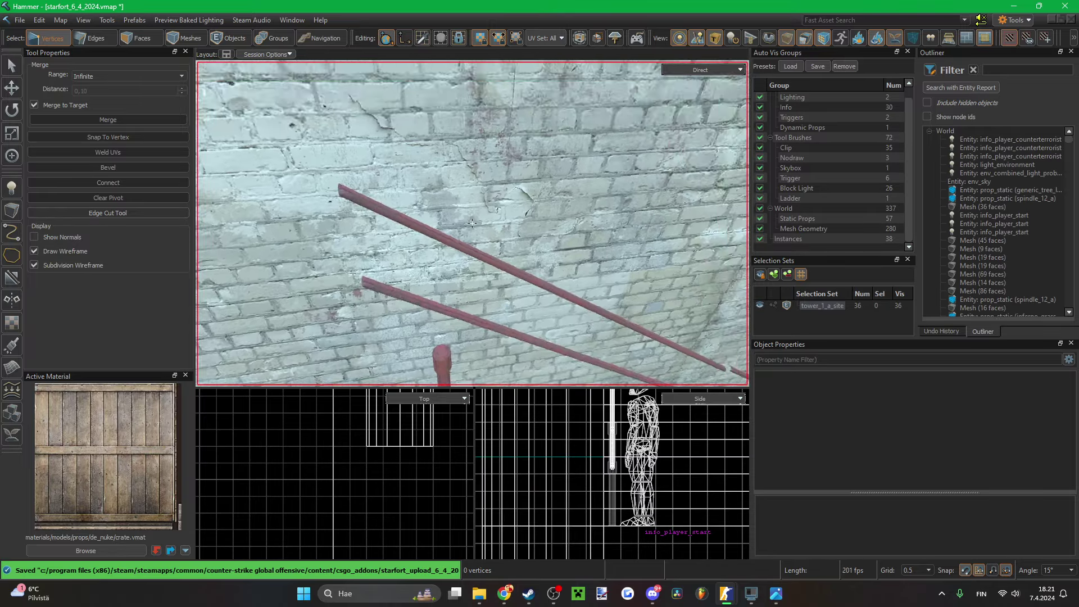
- Try cutting the faces of the upper straight rail section above the second staircase, and undo the cut
right_drag(472, 223, 472, 223)
key(3)
click(518, 236)
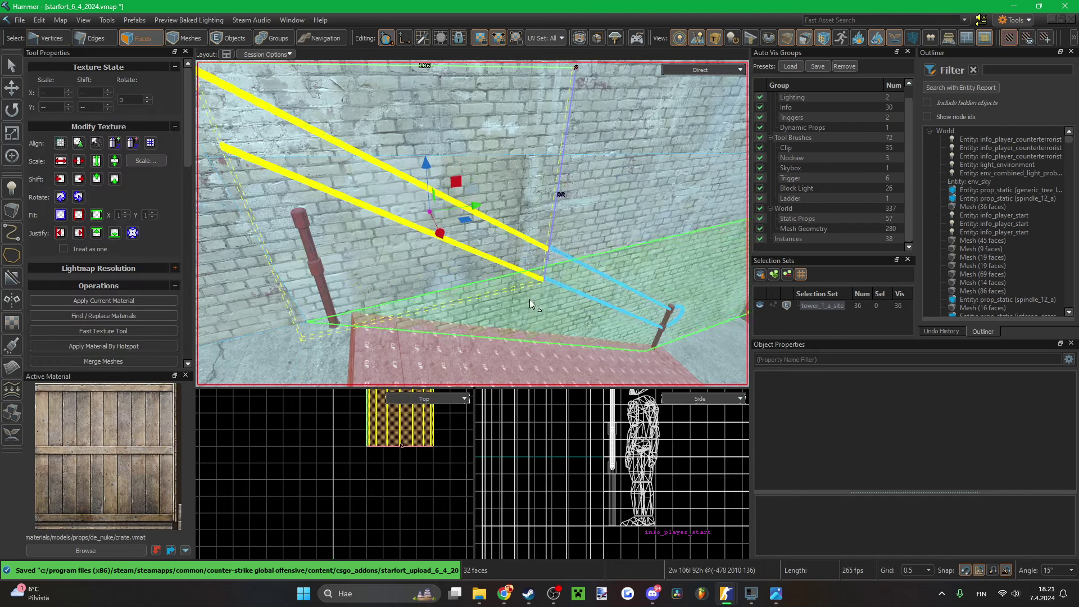
key(Escape)
right_drag(530, 302, 472, 223)
key(ctrl+z)
right_drag(531, 302, 472, 223)
key(ctrl+x)
right_drag(535, 302, 472, 223)
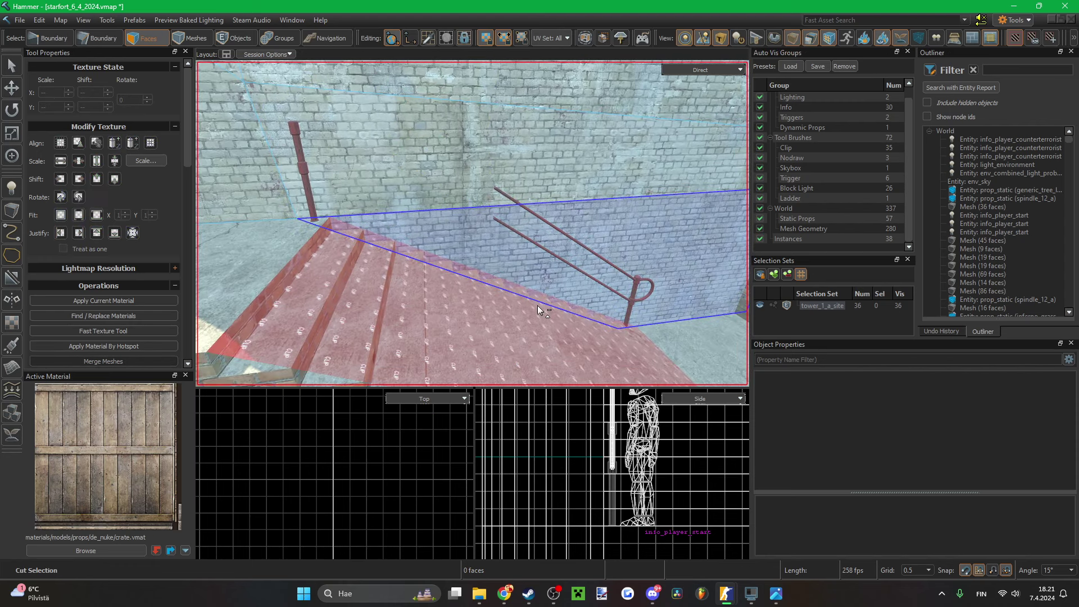
key(ctrl+v)
right_drag(541, 305, 545, 339)
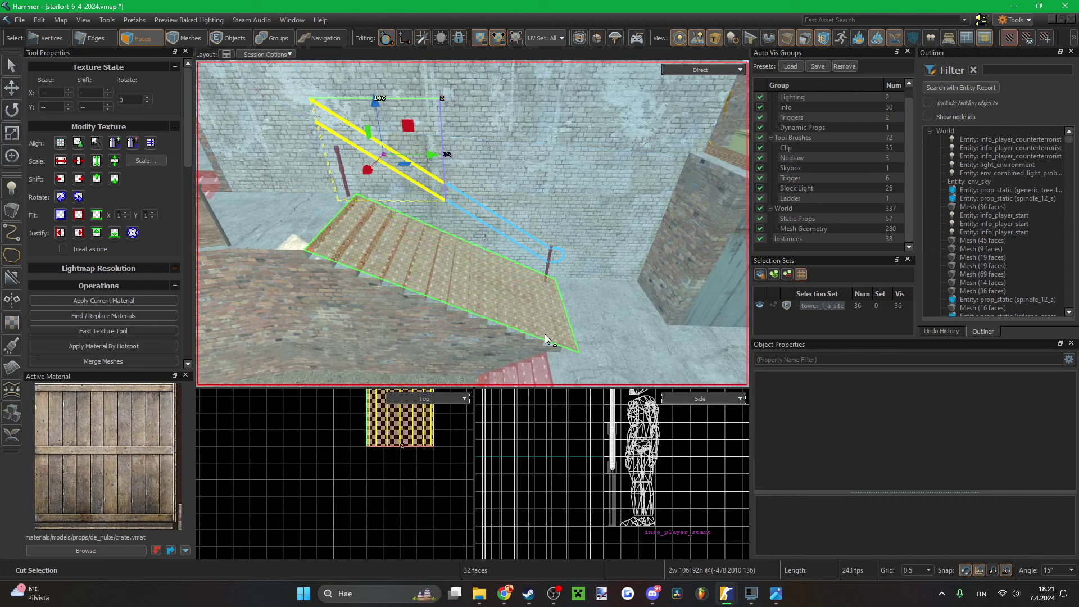
- Select the post at the top of the second staircase and shift it slightly toward the whitewashed wall
double_click(464, 317)
right_drag(464, 316, 472, 223)
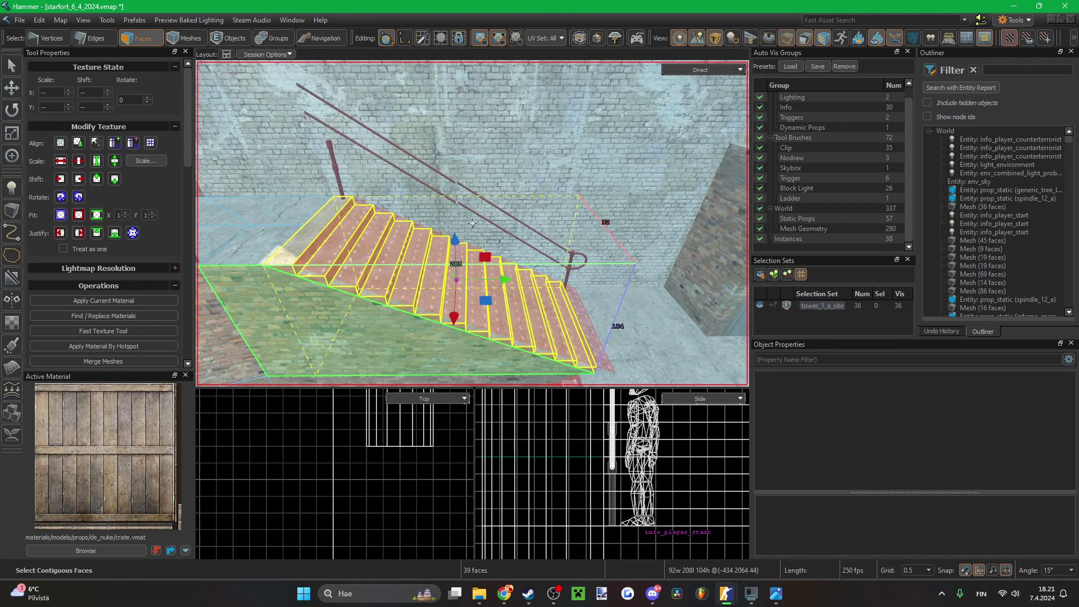
key(5)
click(336, 171)
right_drag(337, 170, 472, 223)
scroll(376, 490, down, 6)
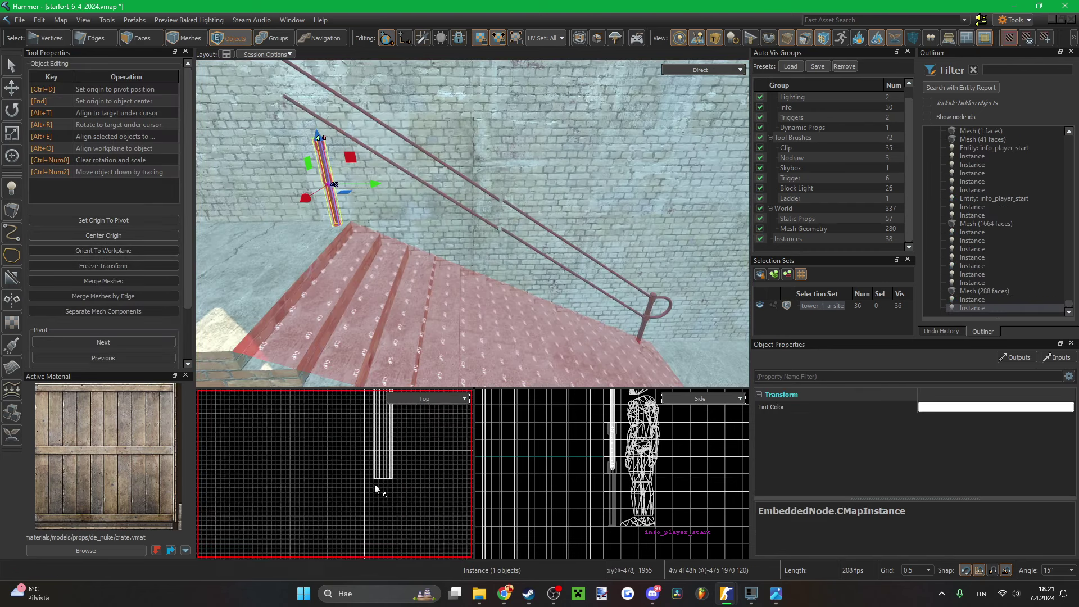
key(f)
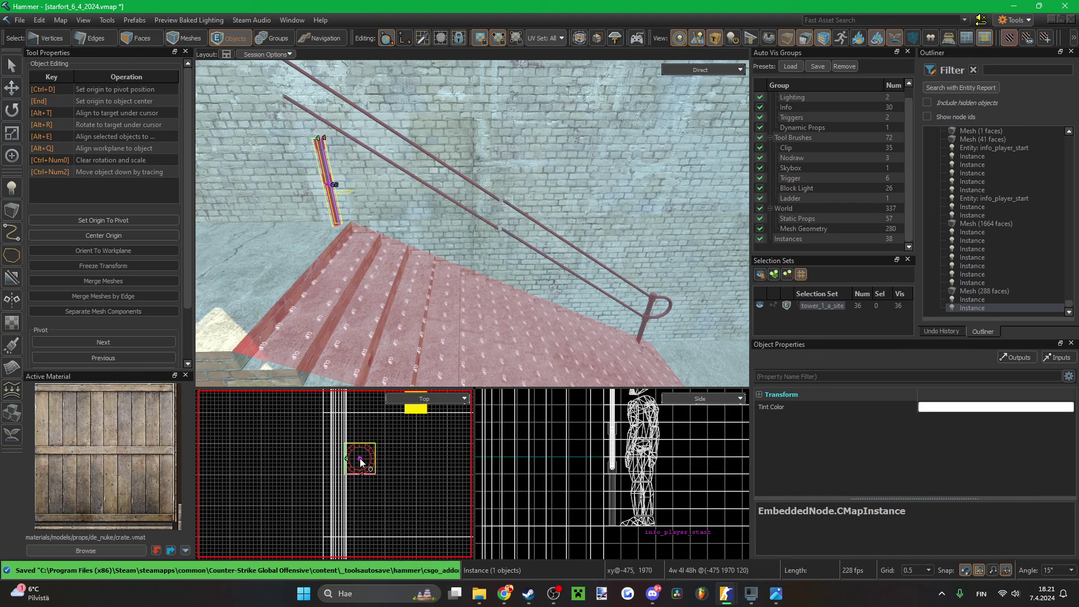
scroll(609, 471, down, 10)
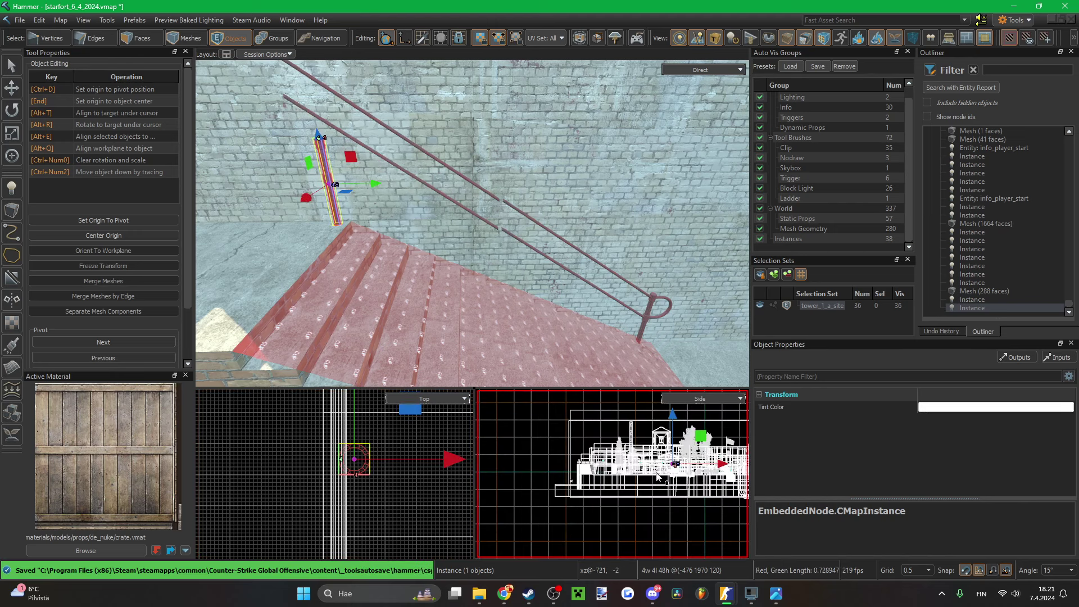
scroll(618, 467, up, 4)
scroll(654, 475, up, 6)
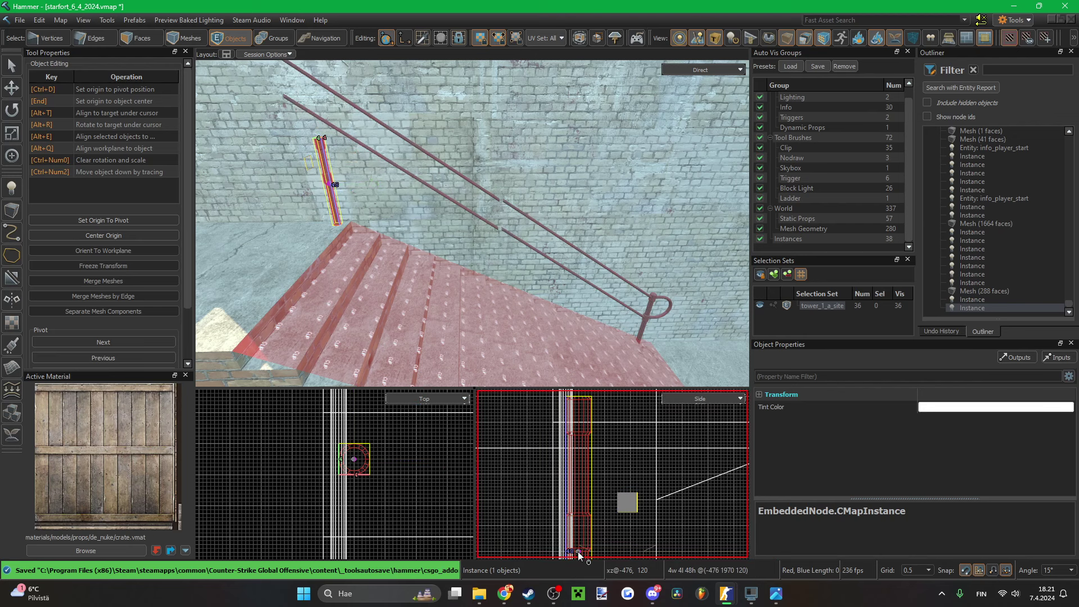
- Line up the top and foot posts of the second staircase about two units farther out from the wall
click(643, 323)
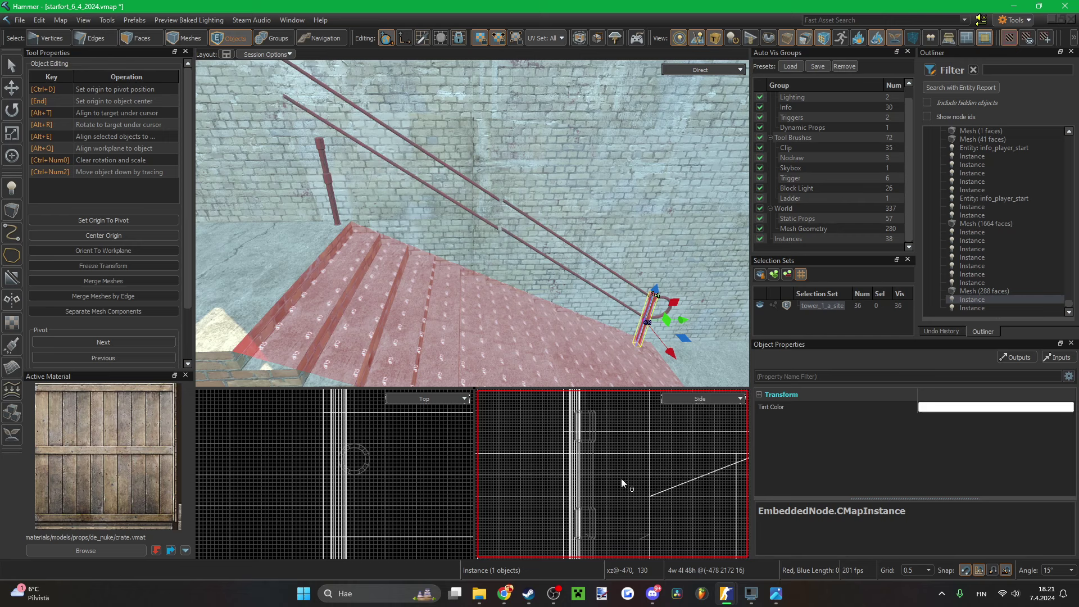
scroll(622, 479, down, 10)
scroll(645, 515, up, 11)
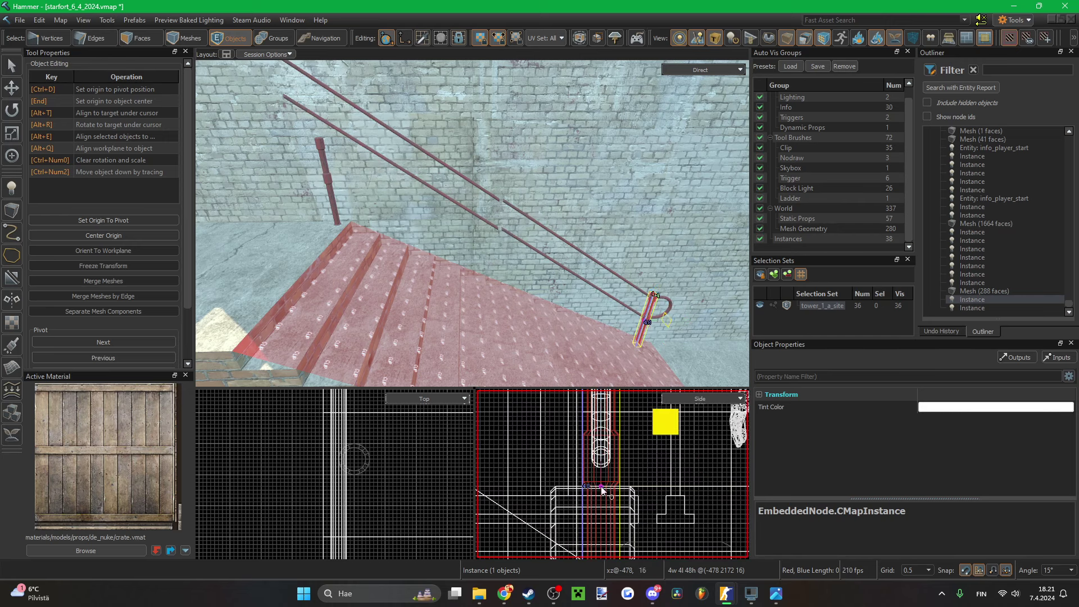
scroll(619, 522, down, 4)
key(w)
mouse_move(515, 276)
right_down()
mouse_move(500, 276)
mouse_move(515, 276)
right_up()
click(442, 252)
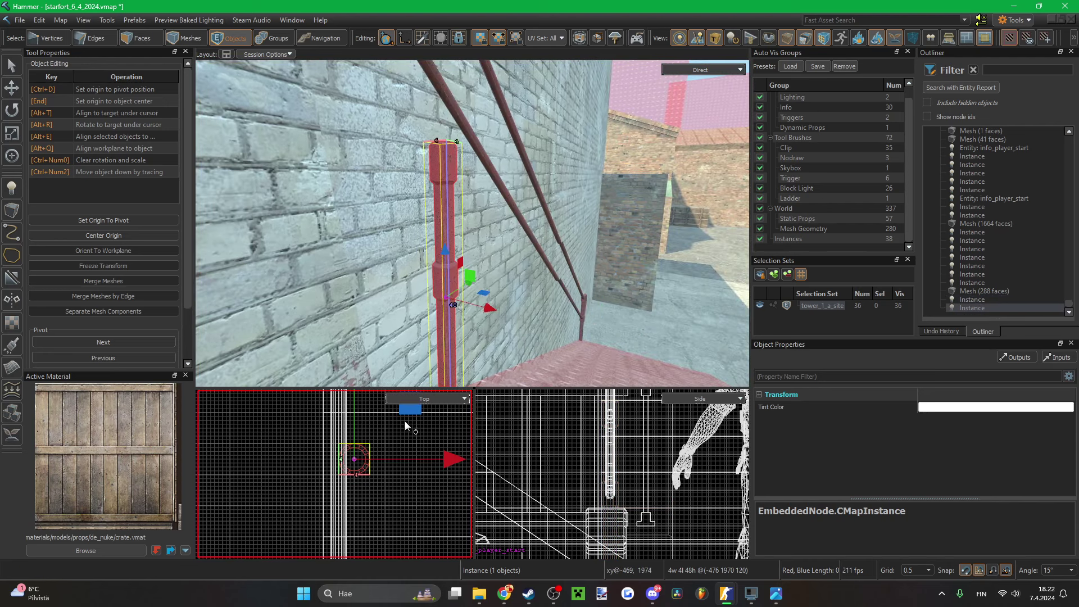
ctrl+click(582, 326)
key(Right)
key(Right)
key(Right)
key(Right)
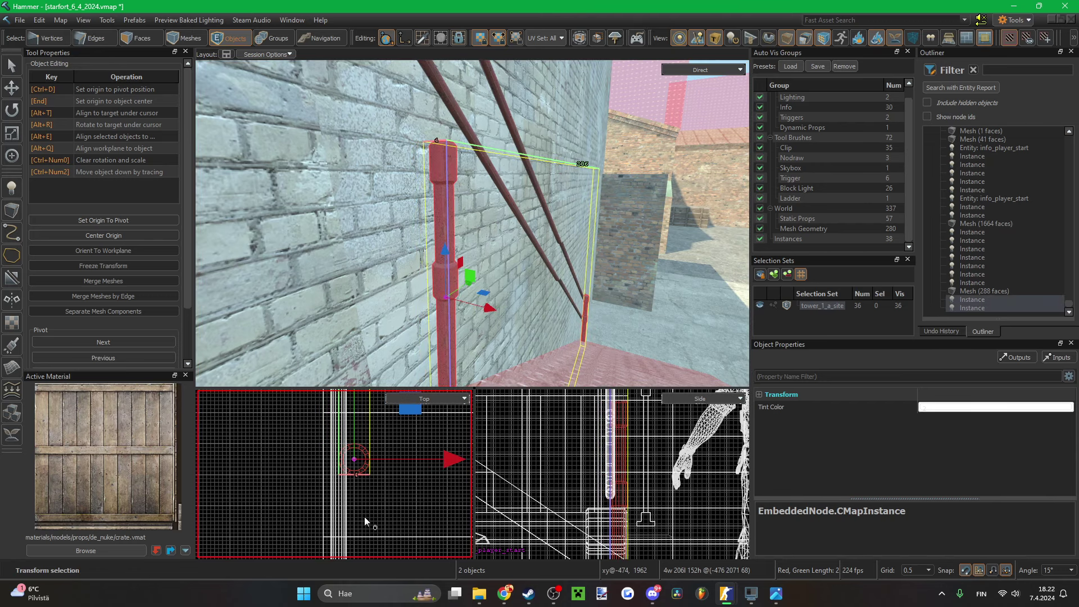
- Shift the stair rail mesh about two units out from the wall to line up with the posts, and save the map
click(539, 296)
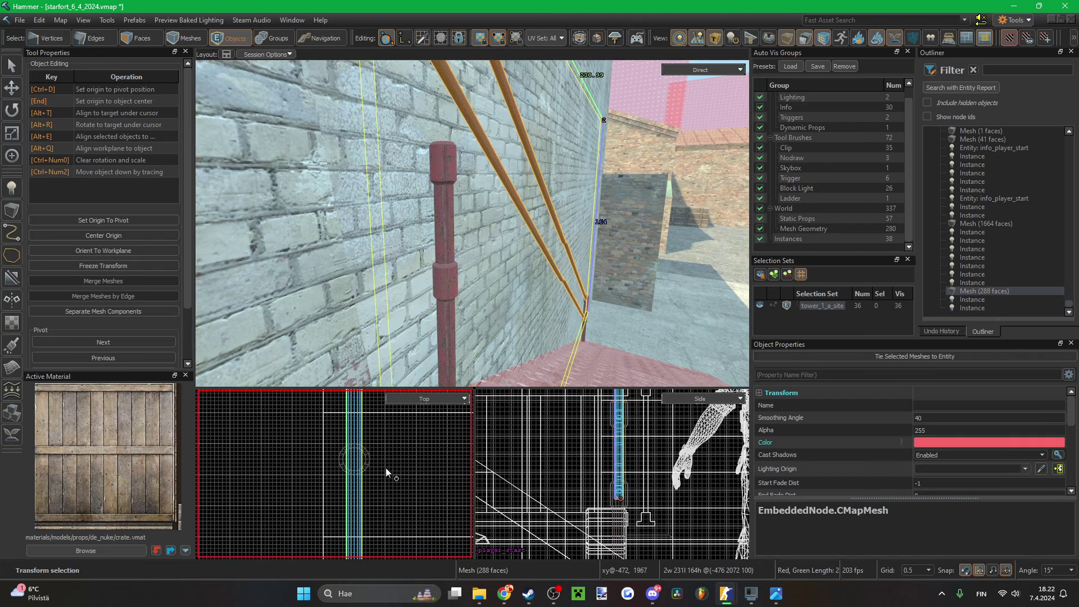
right_drag(418, 348, 473, 223)
key(Escape)
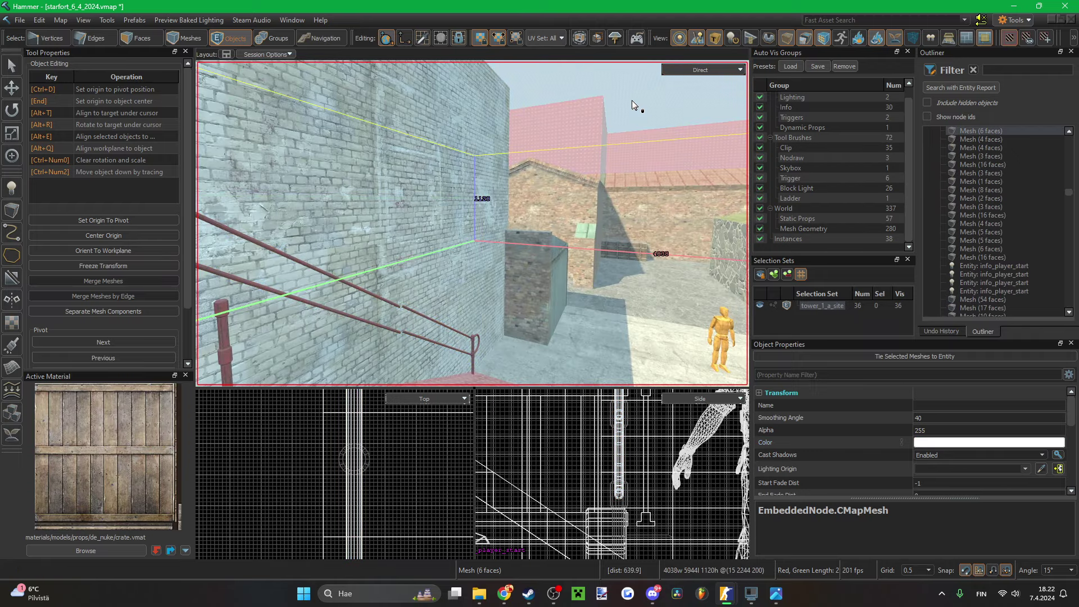
key(ctrl+s)
- Clone the top post to the joint midway along the stair rails and center it across the rails
key(w)
right_drag(472, 224, 472, 224)
click(477, 239)
scroll(360, 477, up, 5)
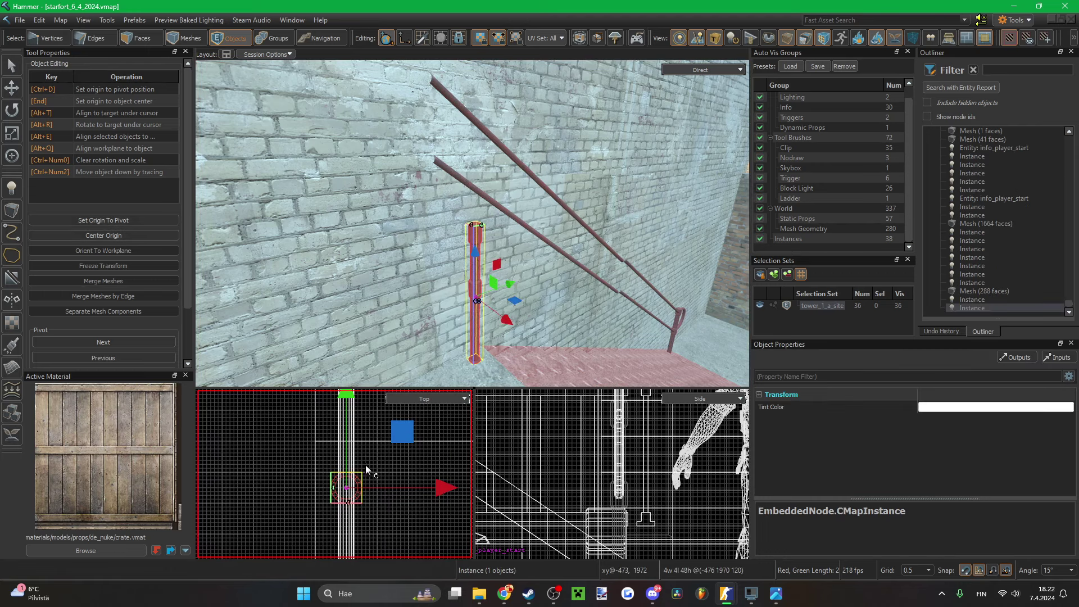
scroll(360, 489, down, 1)
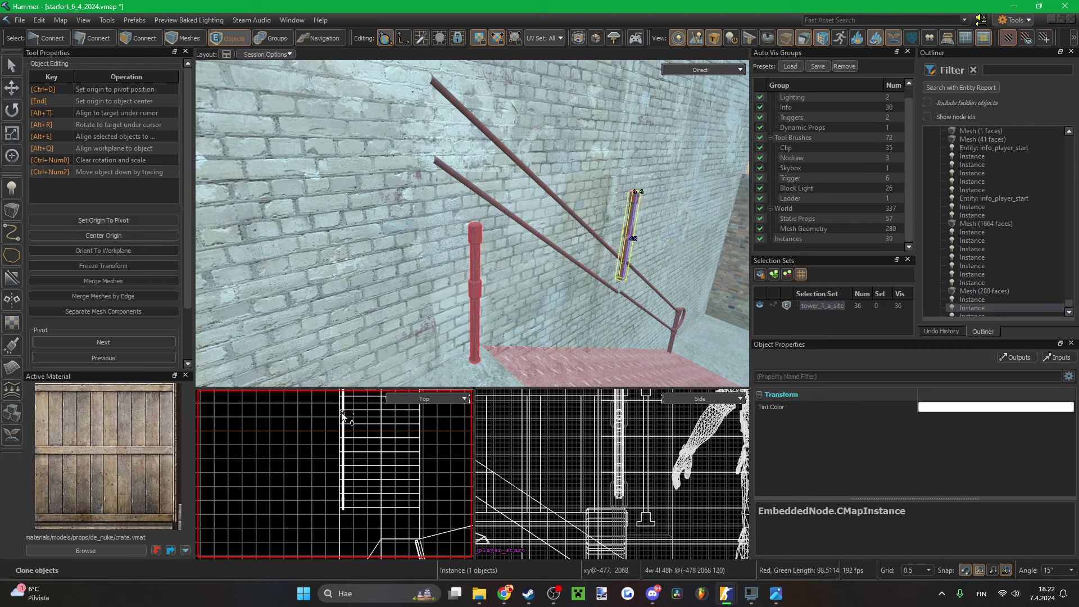
shift+drag(342, 416, 342, 412)
scroll(344, 407, up, 10)
drag(335, 483, 350, 483)
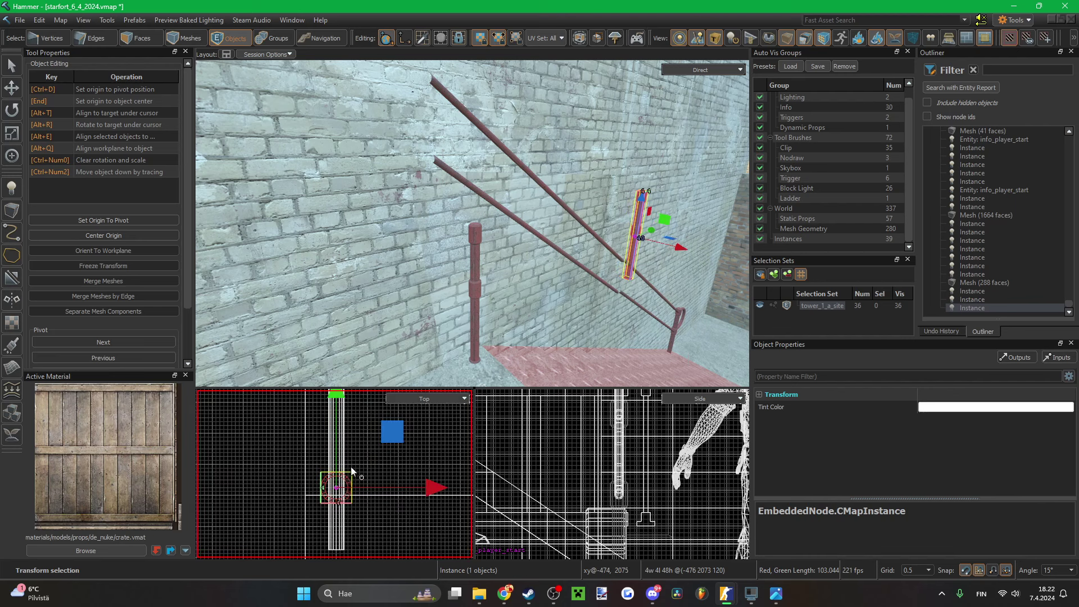
key(Down)
middle_drag(350, 518, 350, 499)
scroll(357, 455, down, 10)
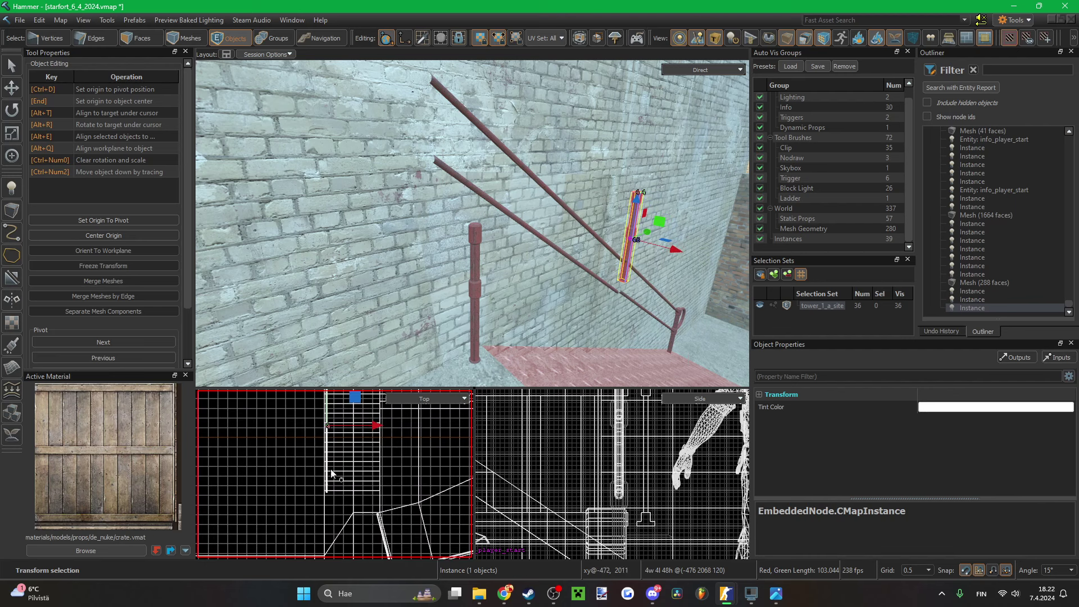
scroll(326, 486, up, 9)
scroll(336, 455, up, 2)
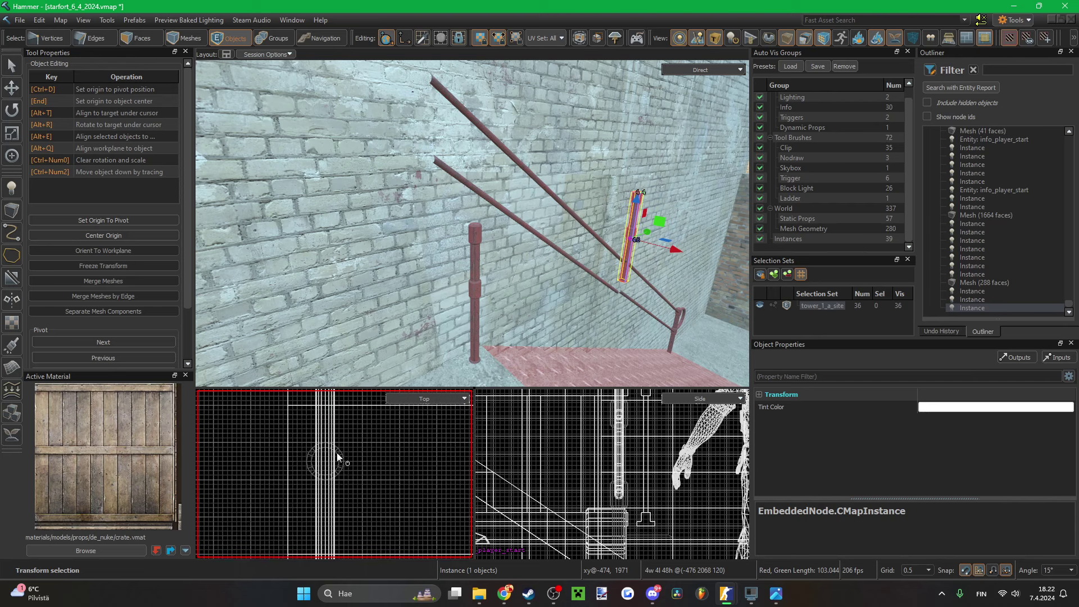
- Move the top post about two units along the railing toward the foot of the stairs
click(474, 267)
scroll(317, 449, up, 3)
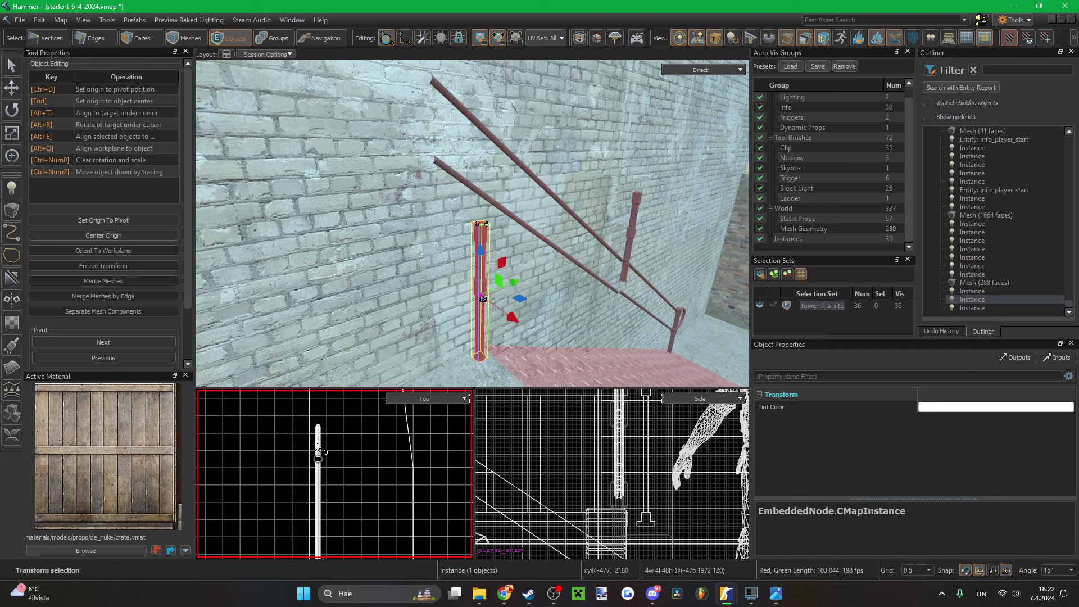
scroll(316, 446, up, 2)
mouse_move(563, 267)
right_down()
mouse_move(551, 276)
mouse_move(563, 267)
right_up()
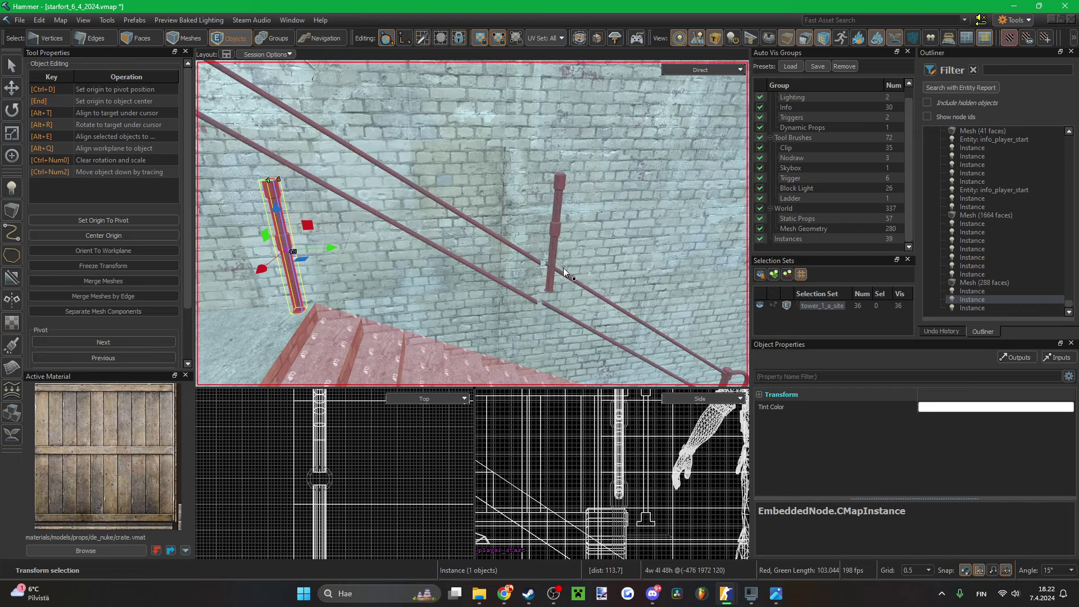
- Select the cloned middle post and lower it down to the stair step beneath the rails
scroll(580, 481, down, 10)
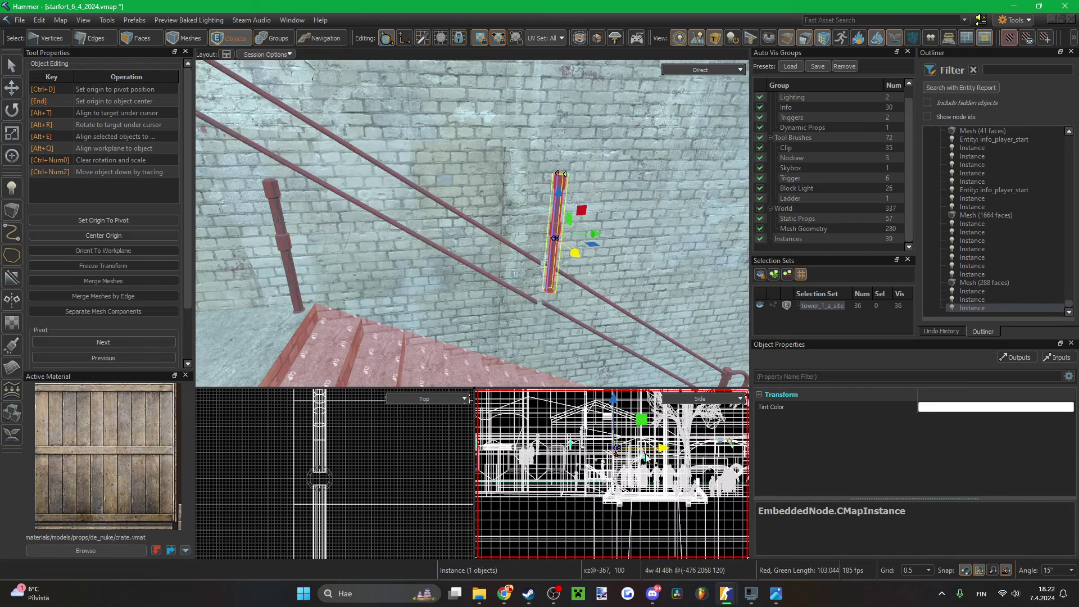
scroll(646, 416, up, 6)
key(Down)
key(Down)
key(Down)
key(Down)
key(Down)
key(Down)
key(Down)
key(Down)
key(Down)
key(Down)
key(Down)
key(Down)
key(Down)
scroll(658, 511, down, 3)
scroll(557, 514, up, 7)
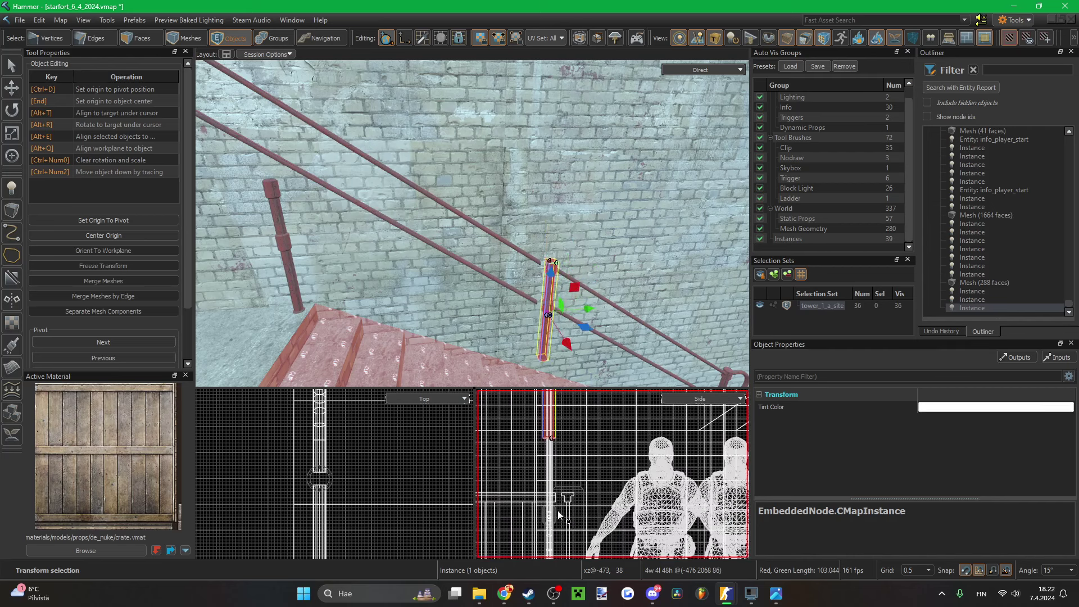
key(Down)
key(Down)
key(Down)
key(Down)
key(Down)
key(Down)
key(Down)
key(Down)
key(Down)
key(Down)
key(Down)
key(Down)
- Raise the middle post in small grid increments until its base sits on the surface of the stair step
mouse_move(562, 281)
right_down()
mouse_move(595, 337)
mouse_move(568, 276)
right_up()
key(shift+s)
key(w)
right_drag(472, 225, 569, 319)
key(Up)
key(Up)
key(Up)
key(Up)
key(Up)
key(Up)
key(Up)
key(Up)
key(Up)
key(Up)
key(Up)
key(Up)
key(Up)
key(Up)
key(Up)
key(Up)
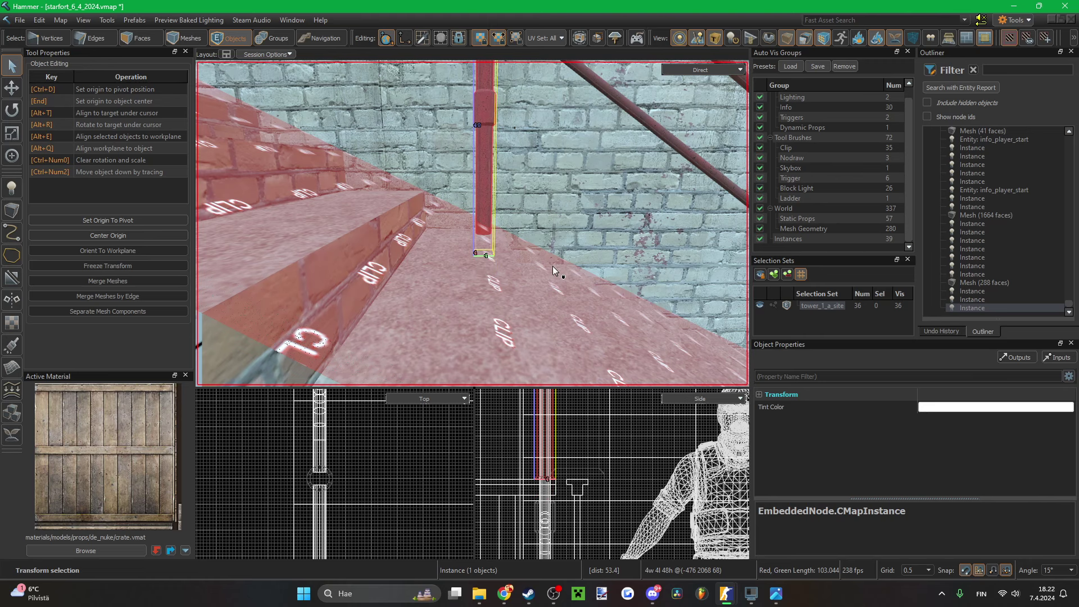
scroll(543, 465, up, 4)
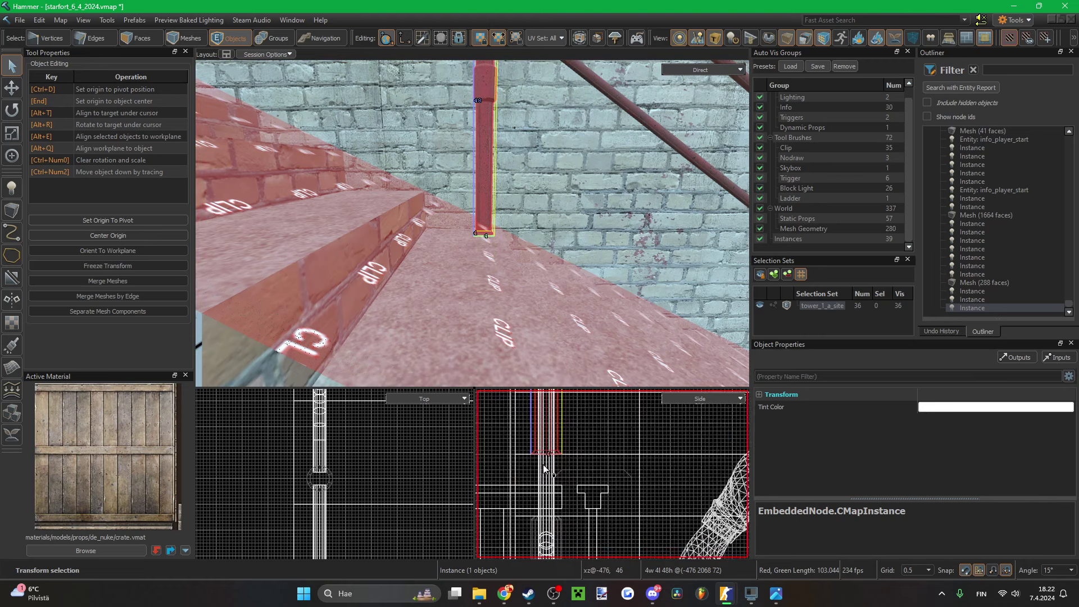
- Deselect the middle post, save the map and view the whole second-staircase railing
key(s)
right_drag(534, 326, 472, 223)
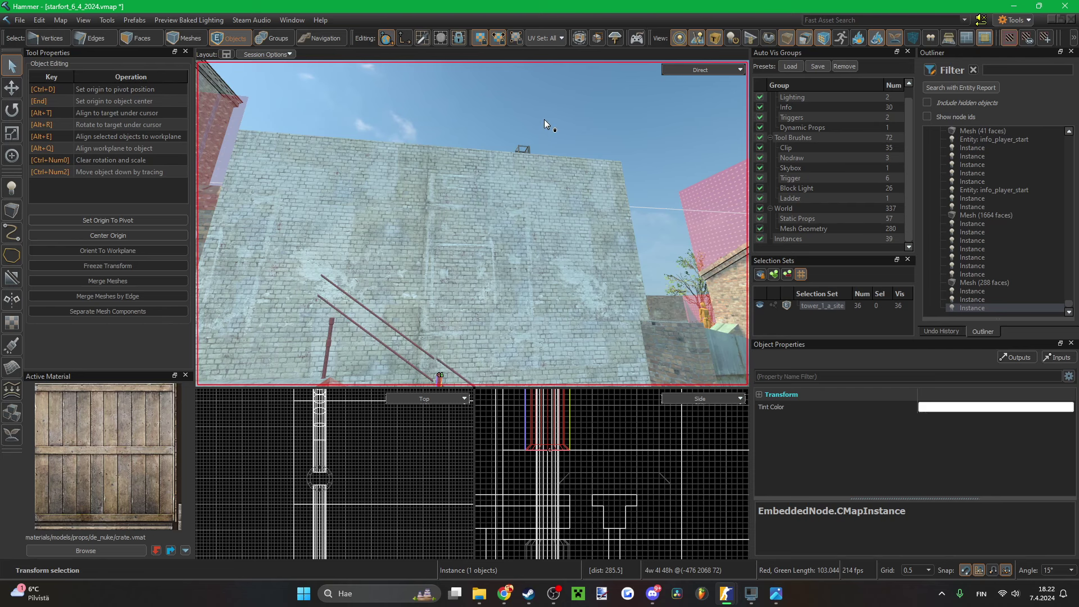
key(Escape)
key(ctrl+s)
right_drag(523, 250, 521, 247)
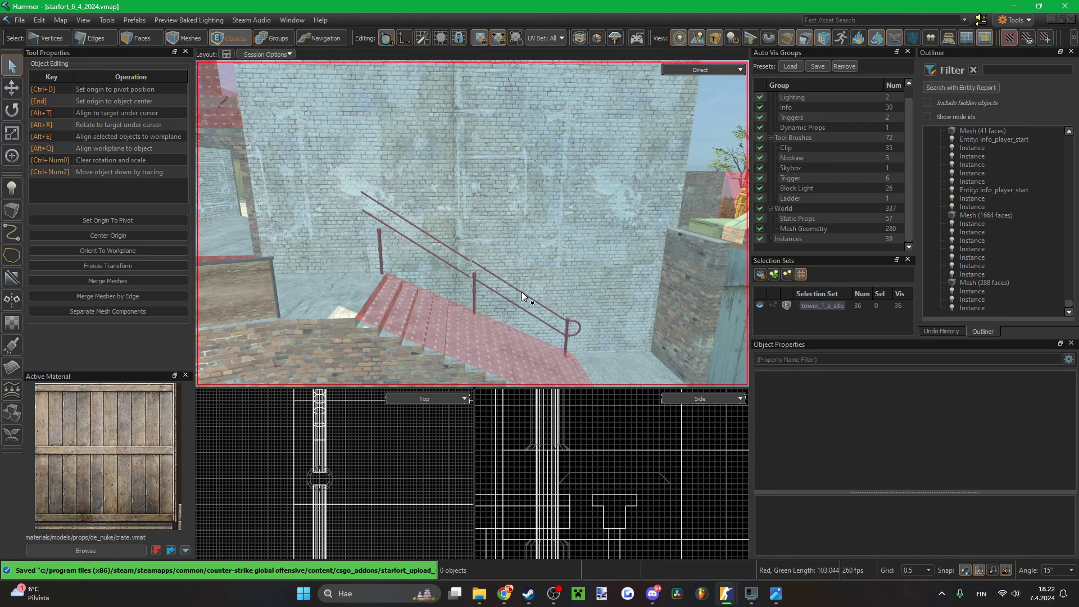
- Select the rail vertices around the middle gap and move them 4 units toward the stair foot, centring the gap on the middle post
right_drag(491, 316, 472, 224)
key(w)
scroll(334, 471, up, 3)
scroll(341, 461, down, 12)
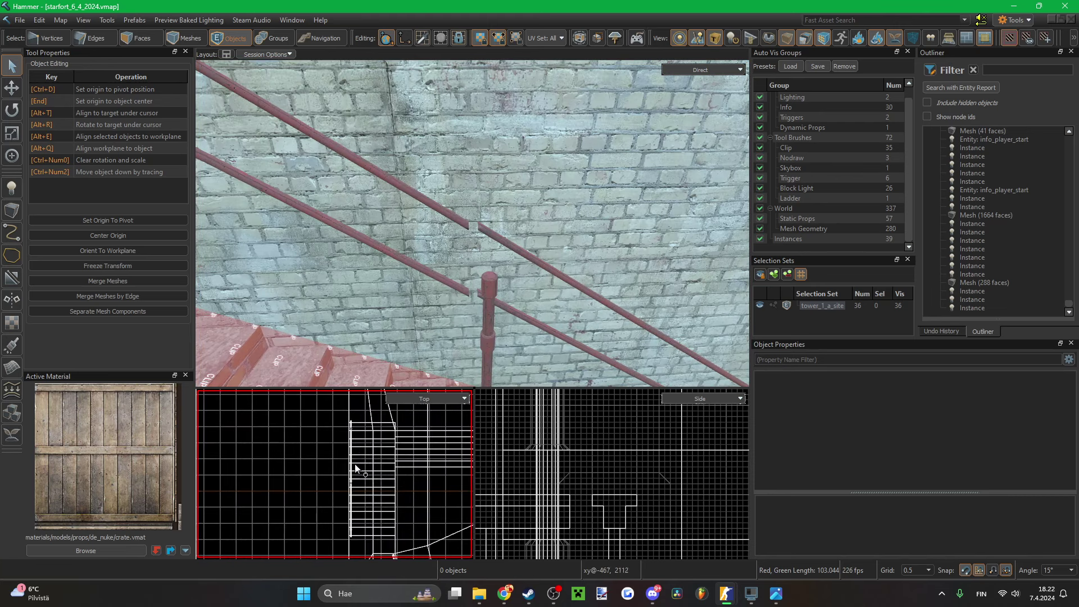
scroll(355, 468, down, 3)
key(1)
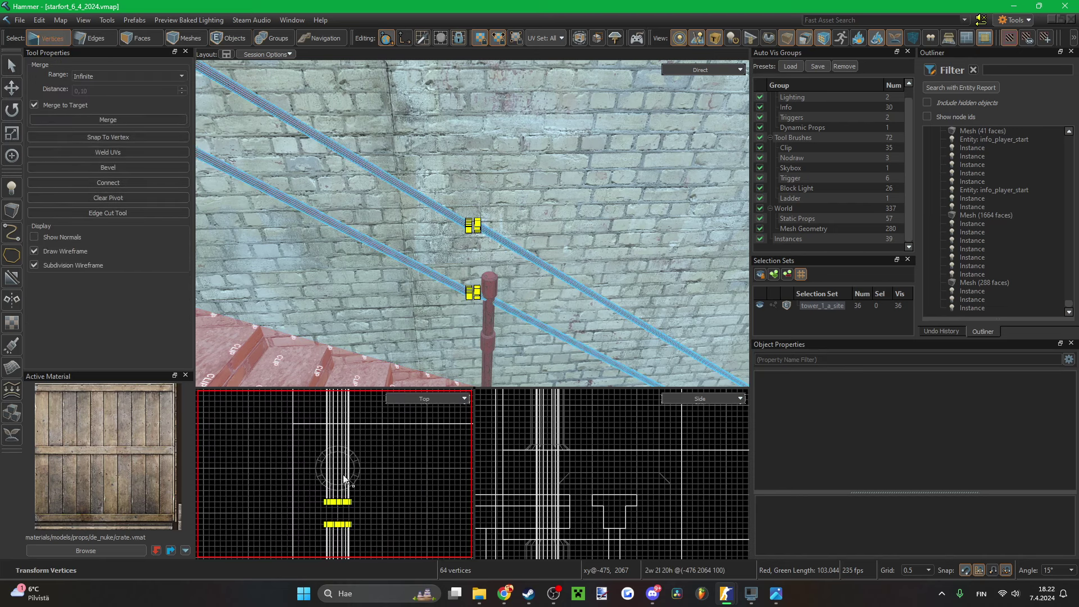
scroll(344, 478, up, 1)
key(Up)
key(Up)
key(Up)
key(Up)
key(Up)
key(Up)
key(Up)
key(Up)
- Lower the selected middle rail vertices about 16 units until both rails line up with the collars of the middle post
scroll(612, 444, down, 10)
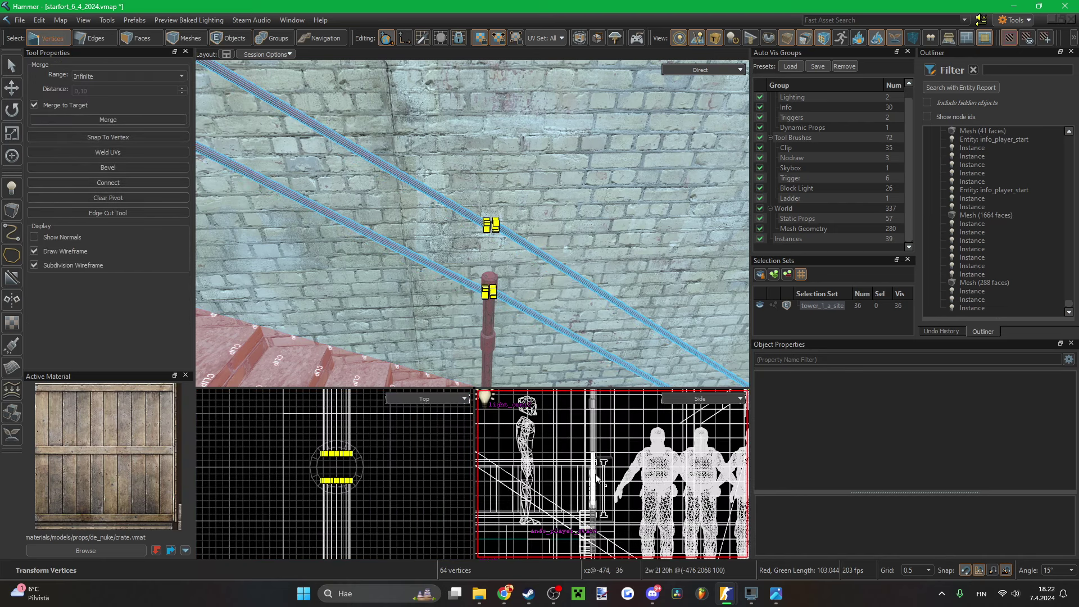
scroll(590, 464, down, 5)
scroll(583, 451, up, 12)
key(Down)
key(Down)
key(Down)
key(Down)
key(Down)
key(Down)
key(Down)
key(Down)
key(Down)
key(Down)
key(Down)
key(Down)
key(Down)
key(Down)
key(Down)
key(Down)
key(Down)
key(Down)
key(Down)
key(Down)
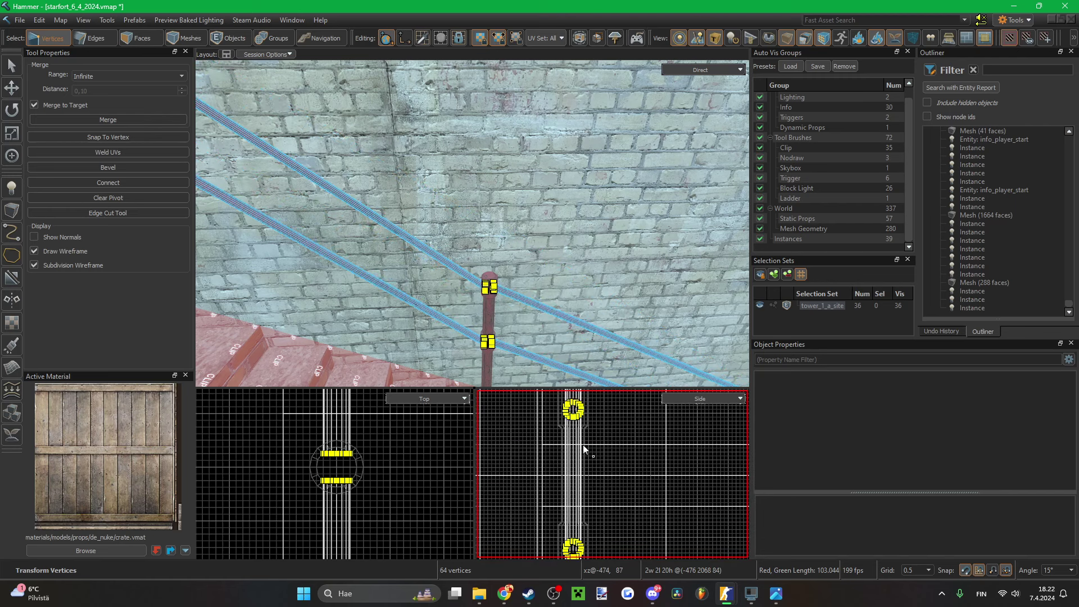
scroll(583, 444, down, 5)
scroll(581, 430, up, 9)
key(Up)
key(Up)
scroll(593, 447, down, 5)
scroll(588, 429, up, 5)
key(Down)
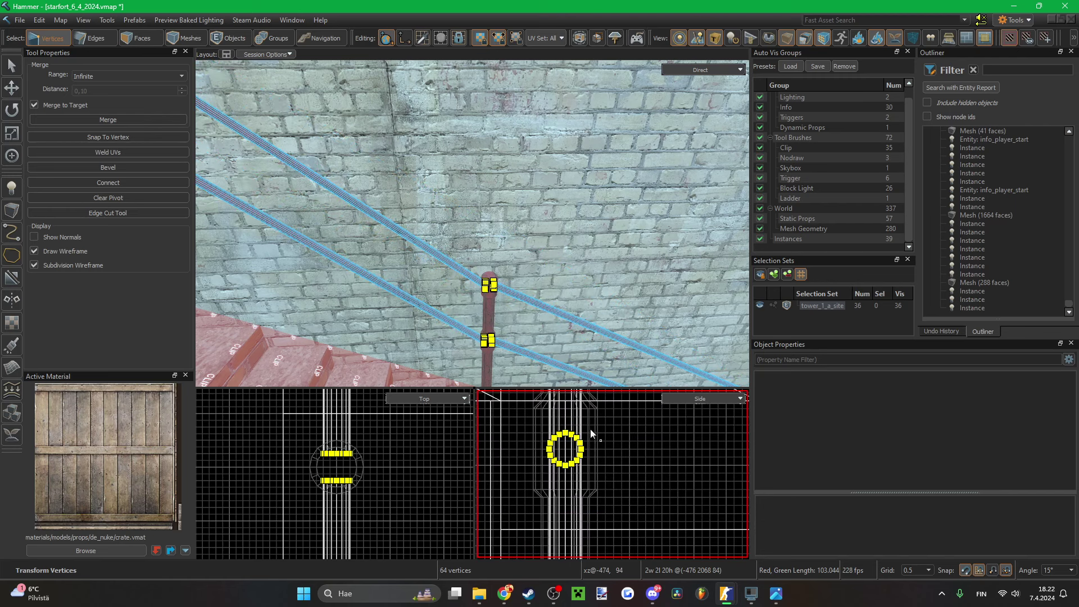
scroll(590, 430, down, 1)
scroll(369, 418, up, 5)
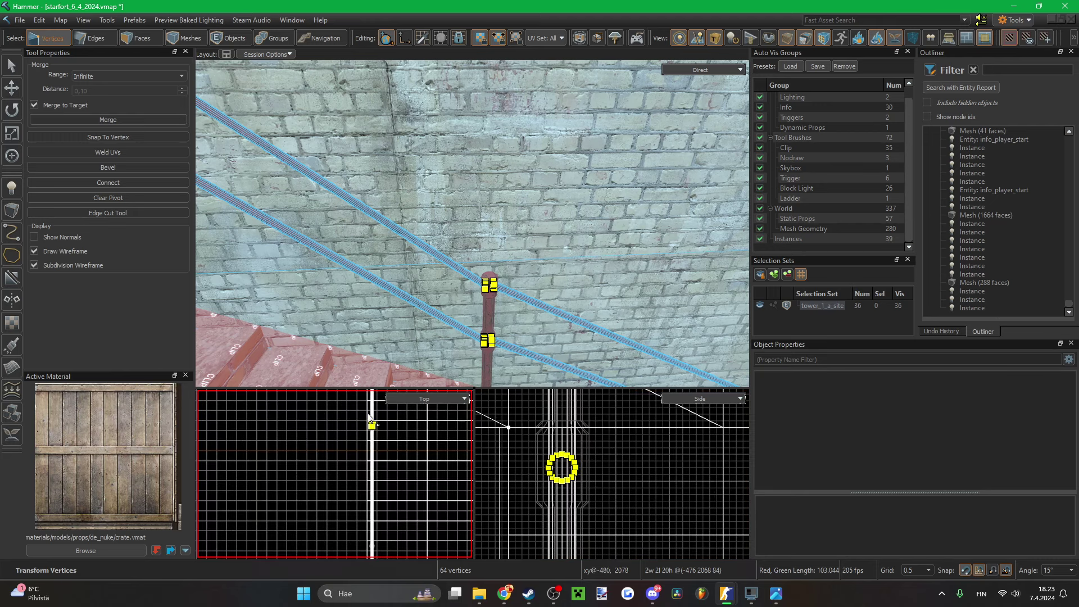
- Select the vertices at the upper ends of both rails and move them 16 units down the railing to the top post
scroll(369, 418, down, 3)
scroll(372, 502, up, 10)
drag(412, 478, 374, 516)
scroll(375, 517, down, 4)
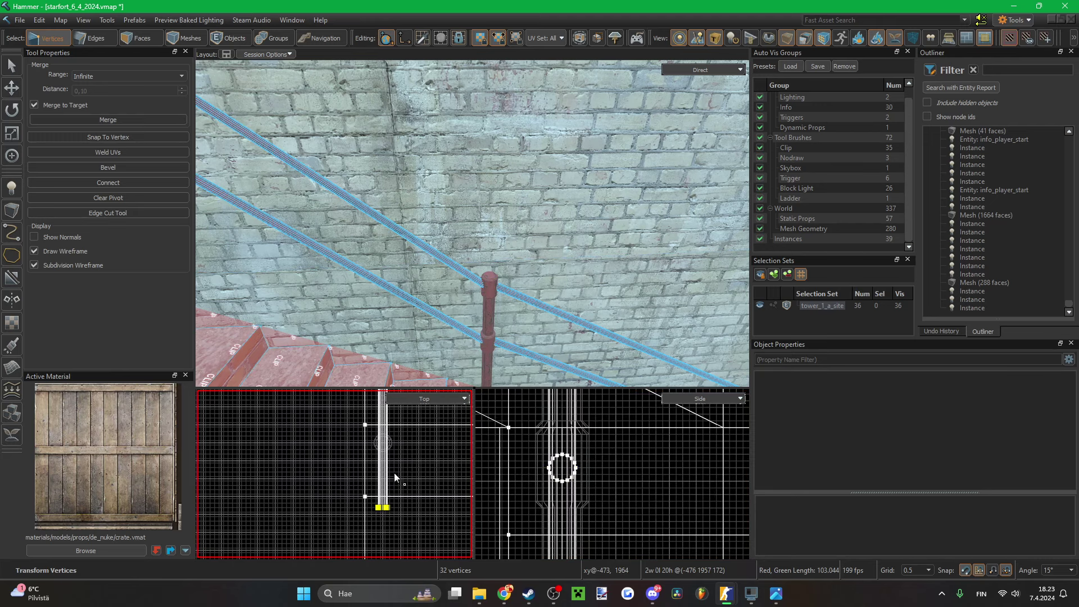
key(Up)
key(Up)
key(Up)
key(Up)
key(Up)
key(Up)
key(Up)
key(Up)
key(Up)
key(Up)
key(Up)
key(Up)
key(Up)
key(Up)
- Lower the rails' upper-end vertices to the collars of the top post, deselect them and save the map
scroll(395, 455, up, 4)
scroll(383, 427, up, 2)
scroll(569, 436, down, 4)
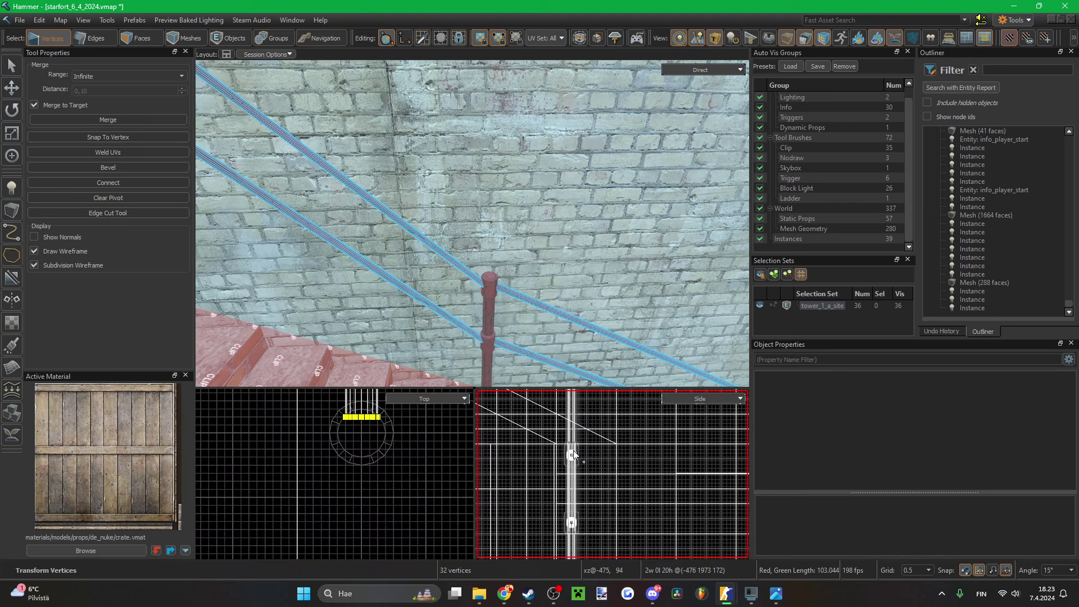
scroll(570, 436, down, 2)
scroll(564, 450, up, 6)
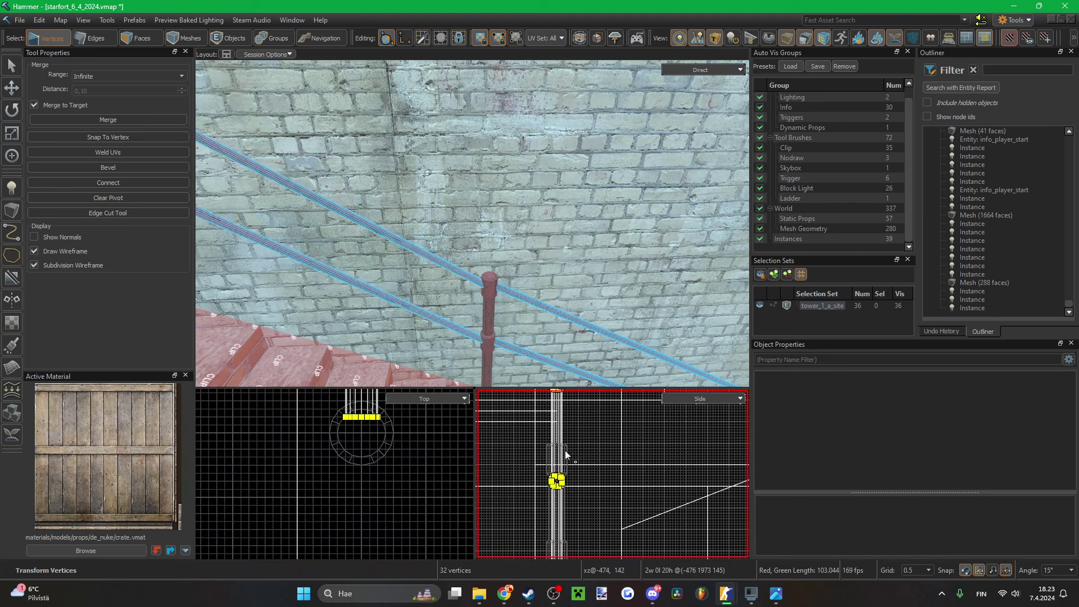
key(s)
right_drag(505, 282, 472, 224)
click(504, 282)
key(s)
key(ctrl+s)
- Select all faces of the U-shaped bend at the foot post and duplicate them into a separate mesh
key(s)
key(w)
key(w)
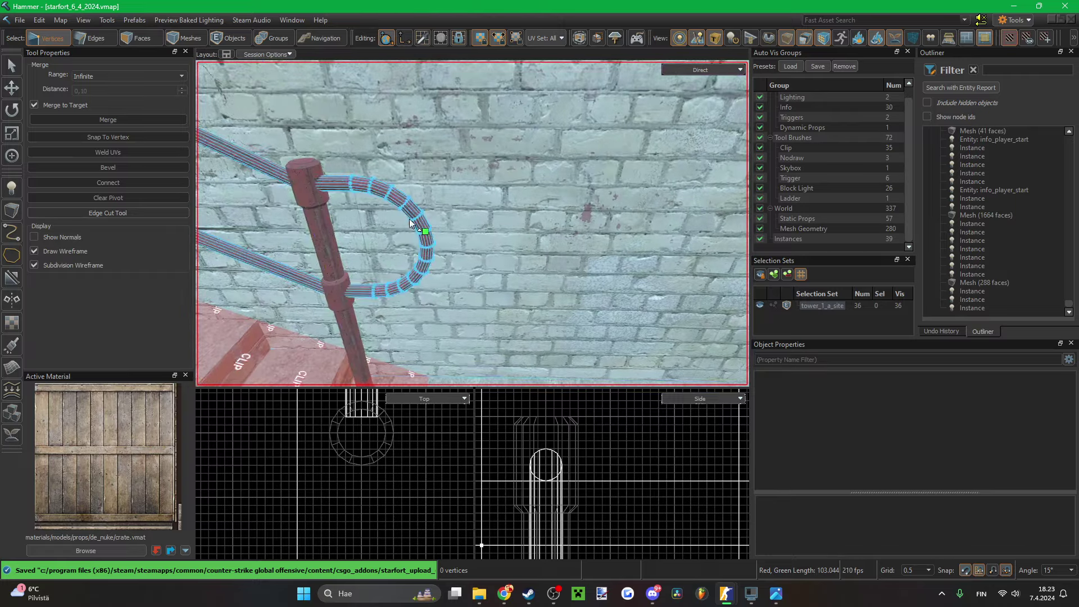
key(3)
double_click(383, 185)
key(s)
right_drag(383, 184, 473, 223)
key(alt+n)
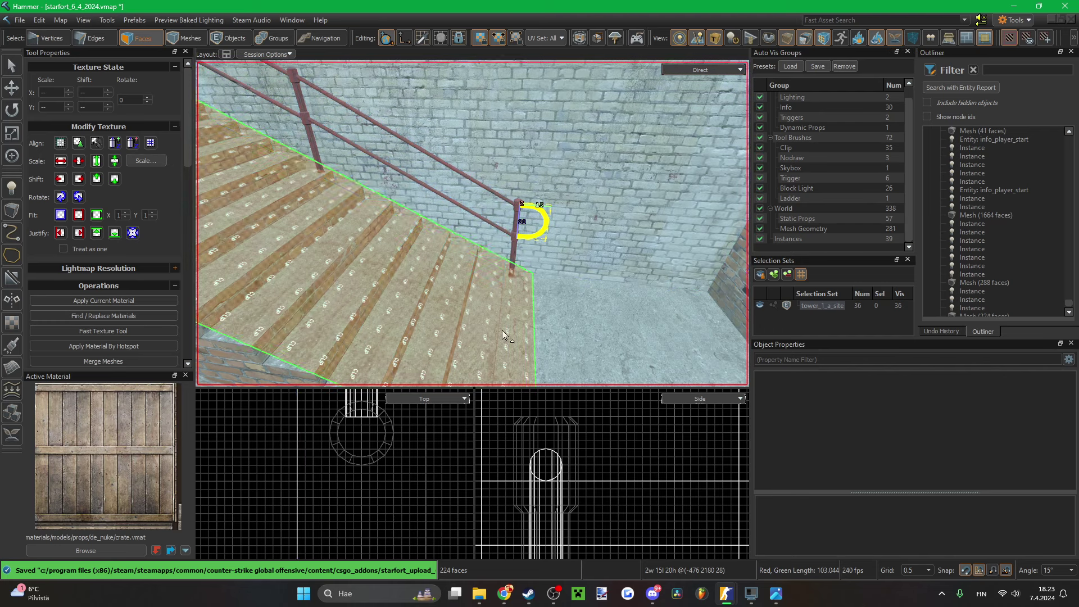
- Move the copied bend to the top post and rotate it to face away from the rails, centred on the rail line
key(t)
scroll(378, 450, down, 15)
scroll(336, 498, down, 1)
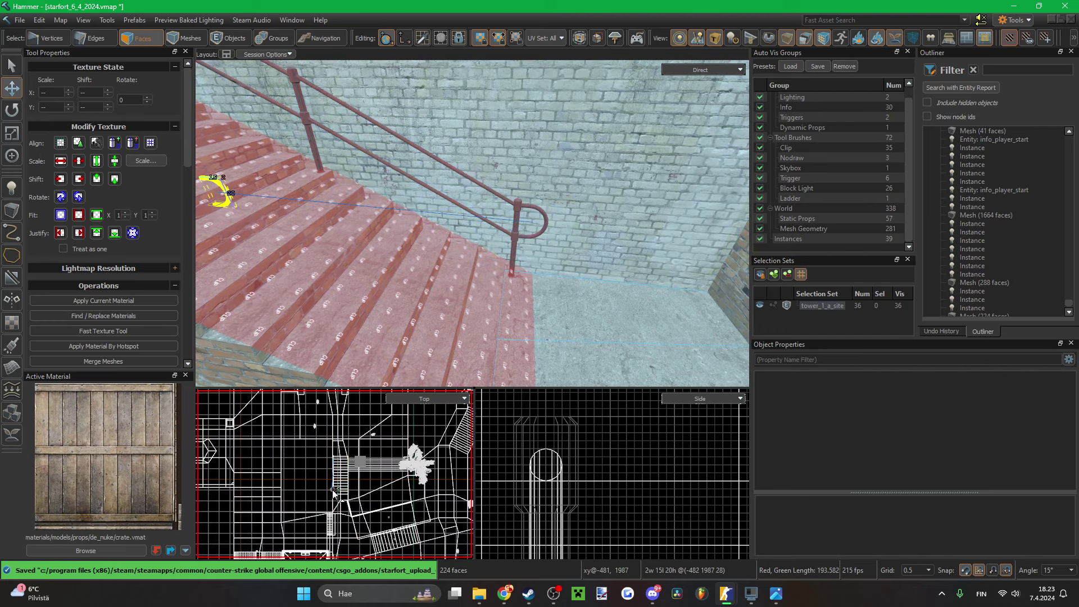
scroll(334, 492, up, 3)
key(e)
drag(371, 459, 312, 426)
scroll(329, 477, up, 3)
key(t)
scroll(272, 438, up, 6)
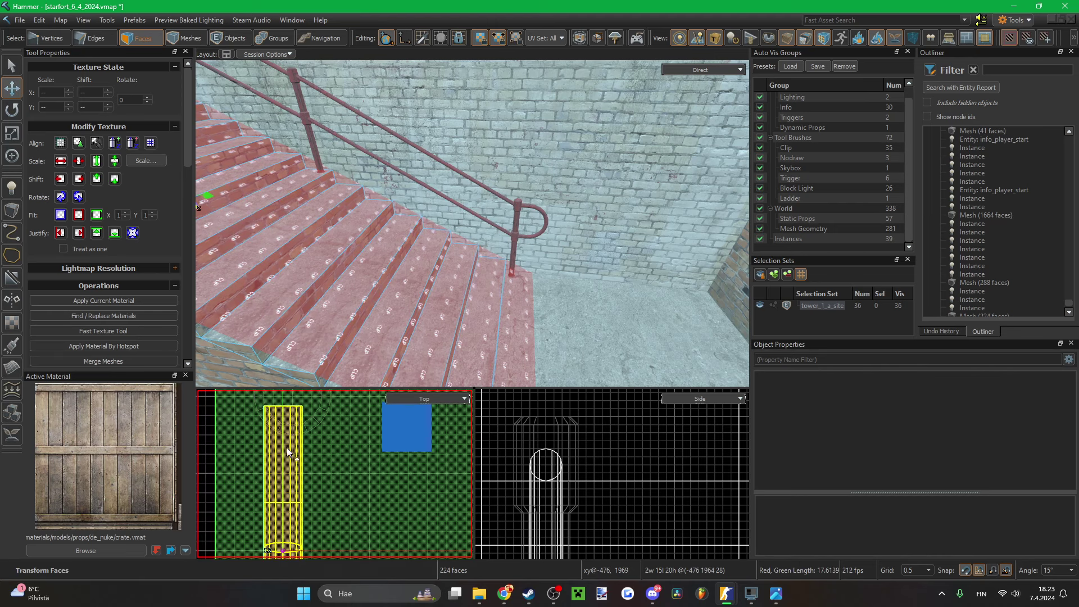
key(Right)
- Raise the copied bend about 104 units until its ends meet the collars of the top post, and save the map
scroll(562, 461, up, 5)
scroll(561, 459, up, 5)
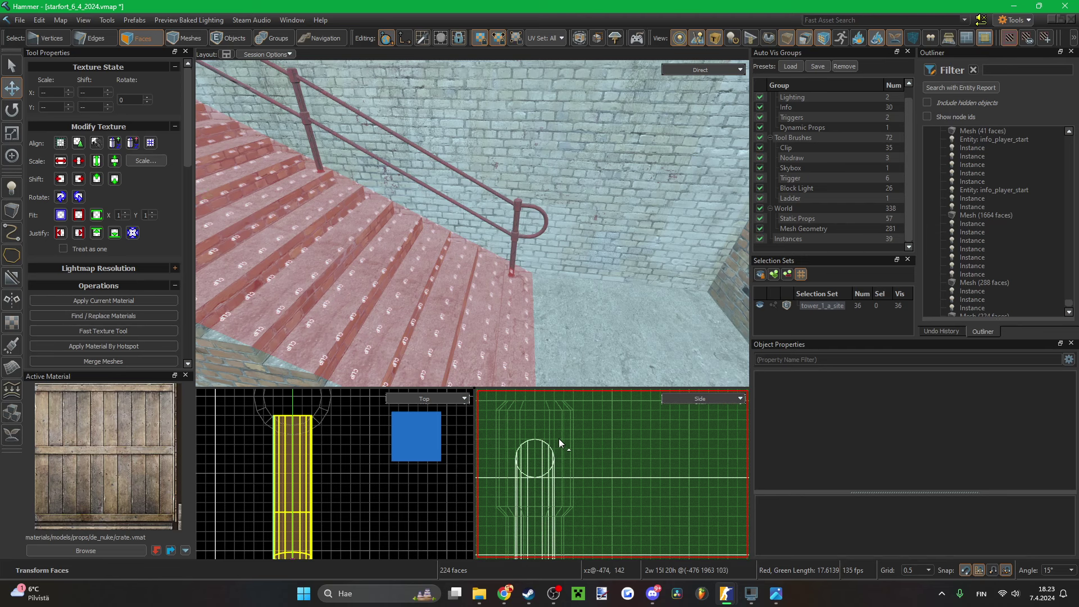
key(Up)
key(Up)
key(Up)
key(Up)
key(Up)
key(Up)
key(Up)
key(Up)
key(Up)
key(Up)
key(Up)
key(Up)
key(Up)
key(Up)
key(Up)
key(Up)
key(z)
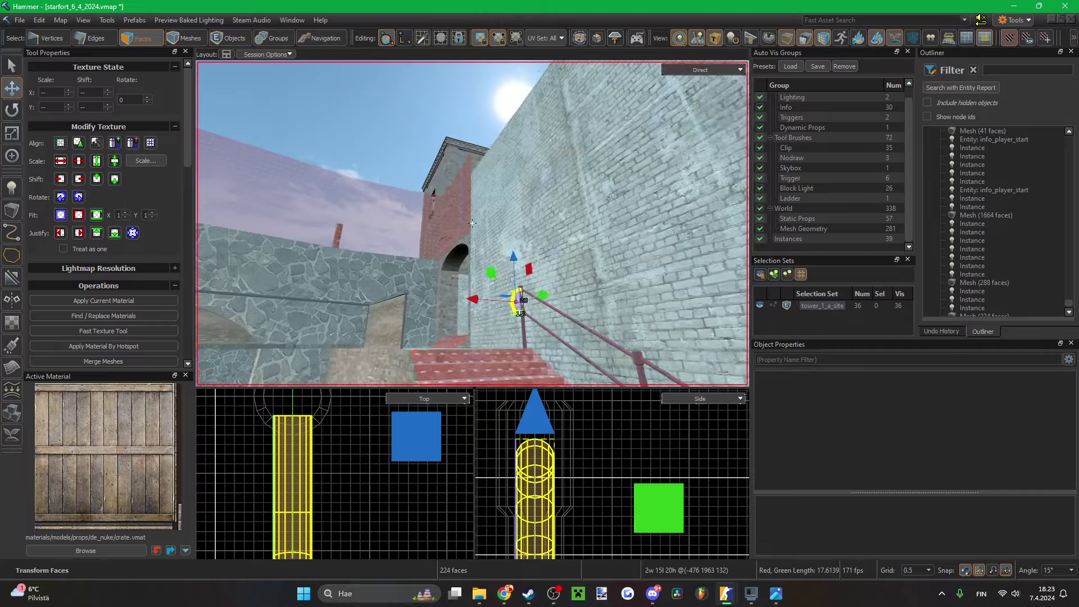
key(ctrl+s)
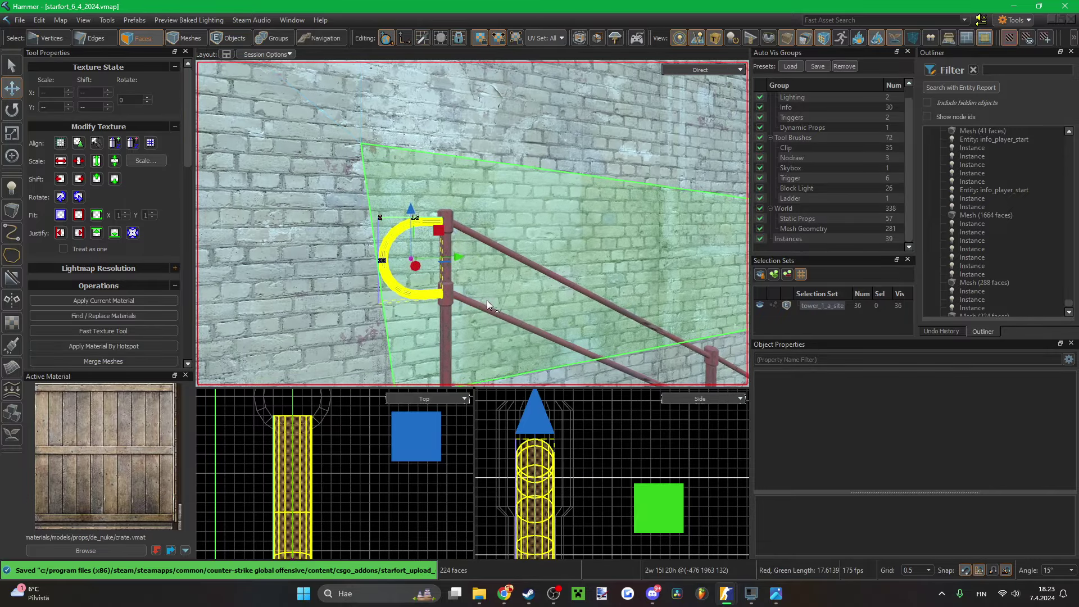
key(ctrl+s)
- Select the copied bend and the rail mesh as objects and view the whole railing from the side
key(w)
shift+click(495, 299)
shift+click(507, 285)
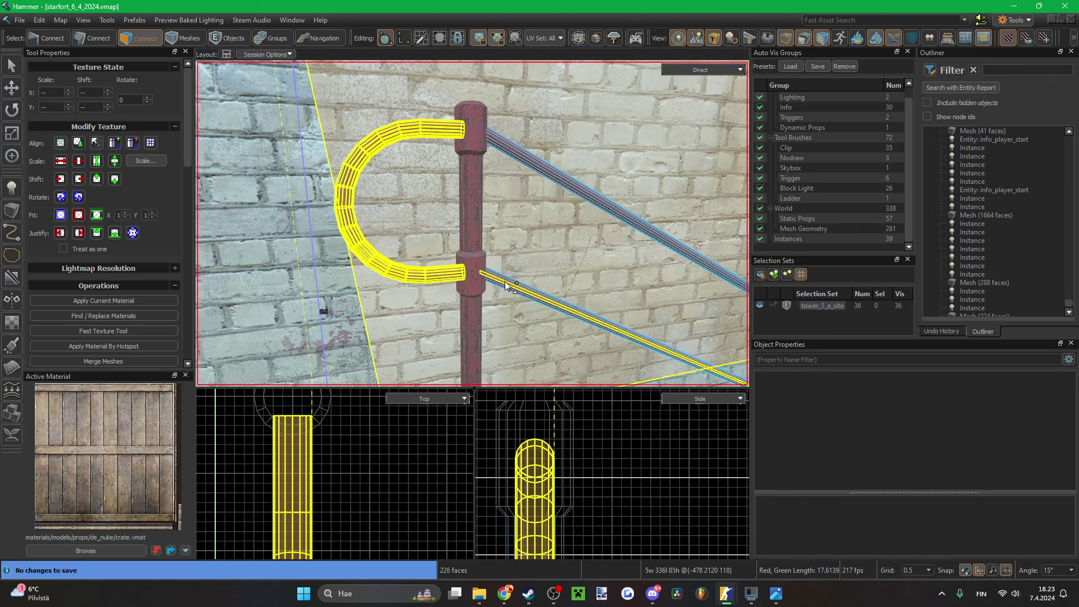
key(5)
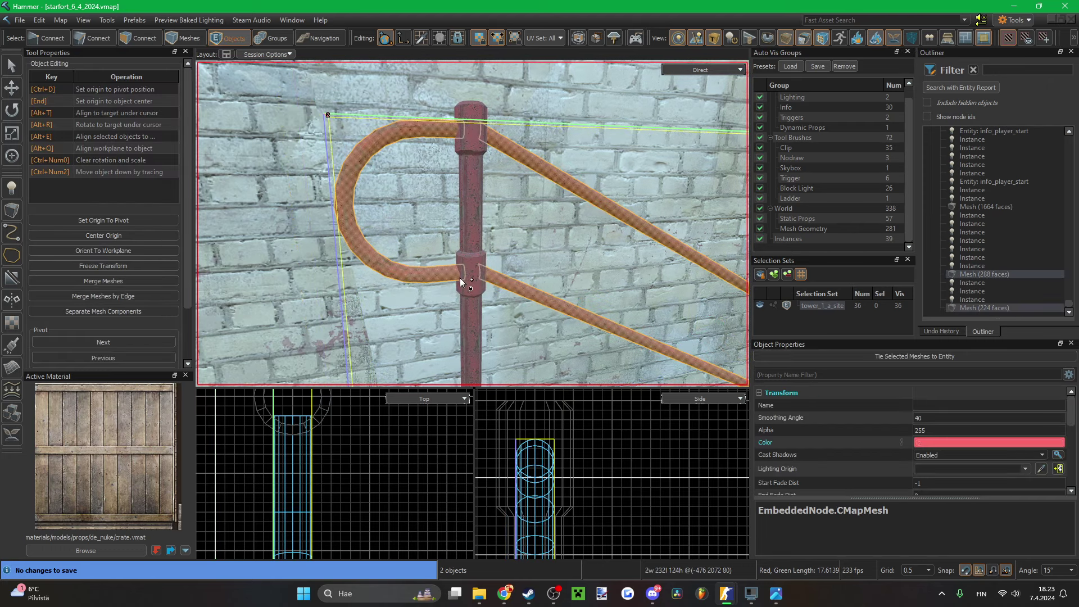
right_drag(460, 277, 472, 223)
key(d)
key(s)
shift+right_drag(460, 262, 472, 223)
key(w)
- Compare the lengths of the upper rail's segments on both sides of the middle post by selecting their faces
key(3)
click(493, 228)
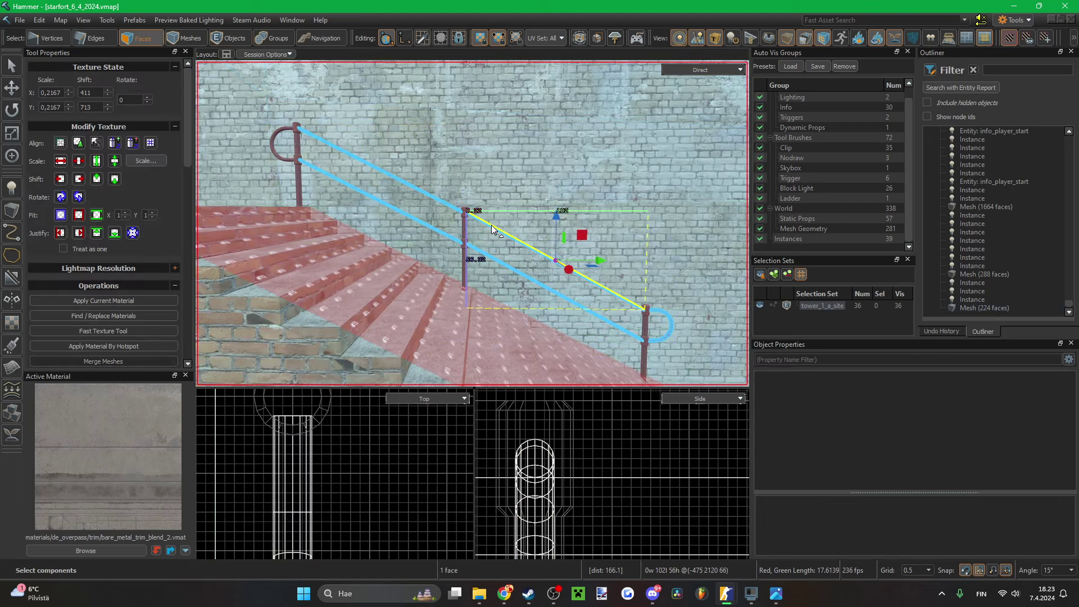
click(433, 201)
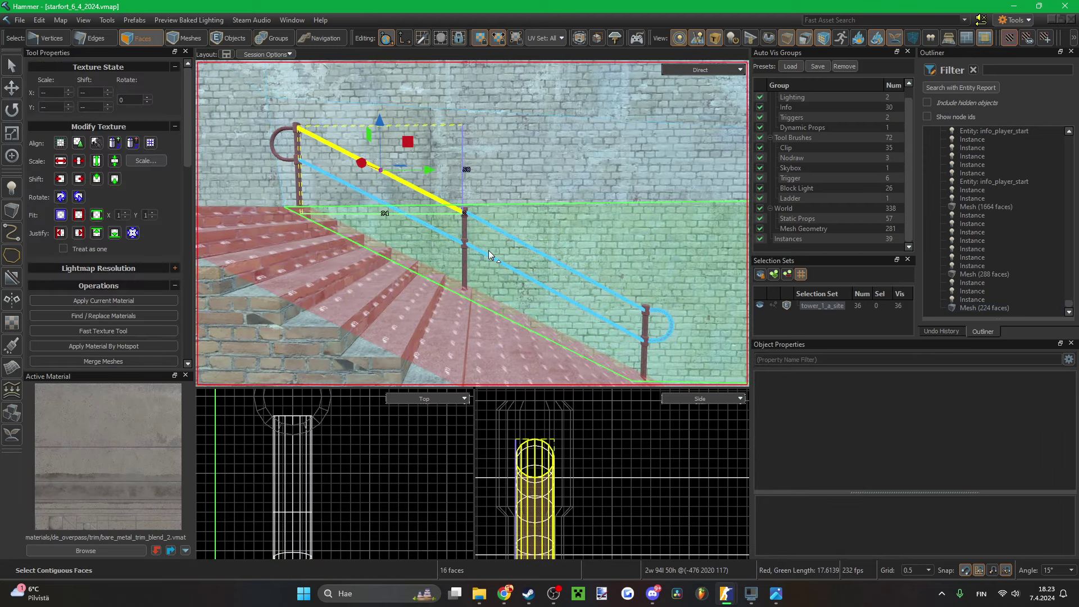
click(501, 233)
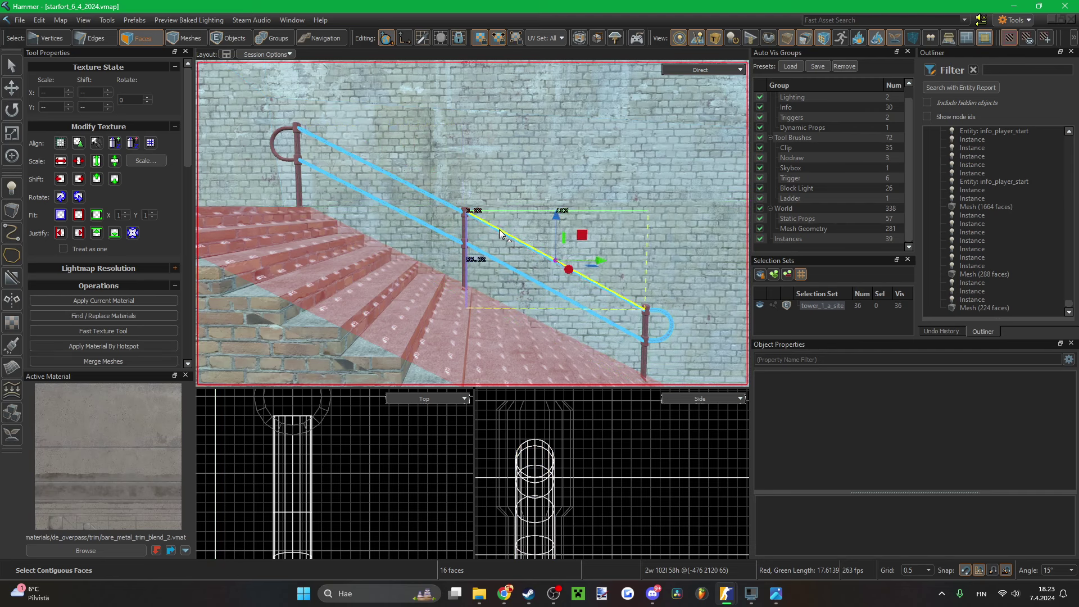
click(451, 212)
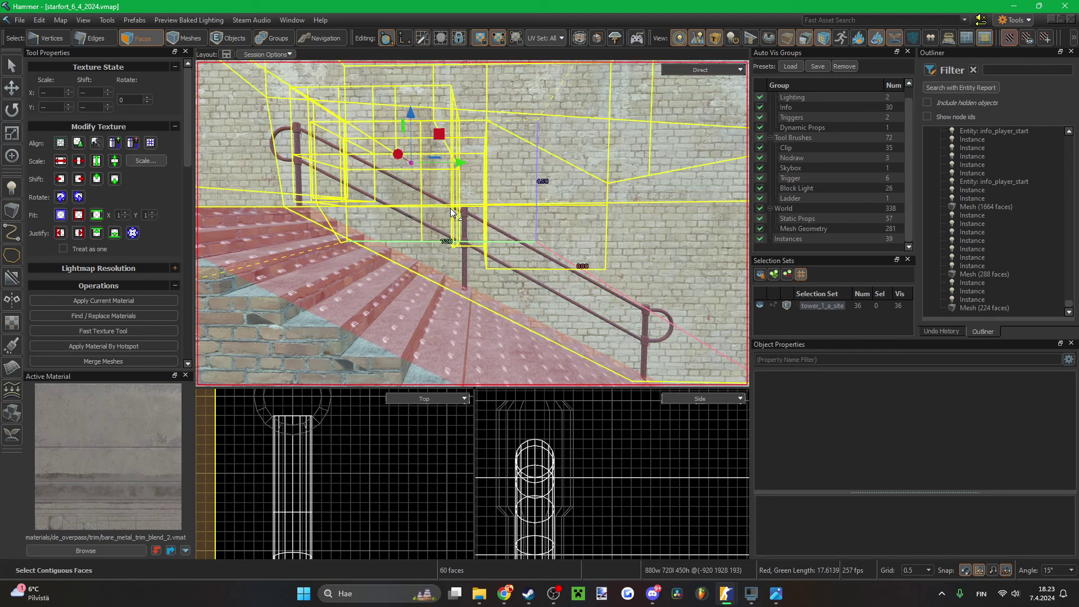
click(461, 213)
double_click(476, 220)
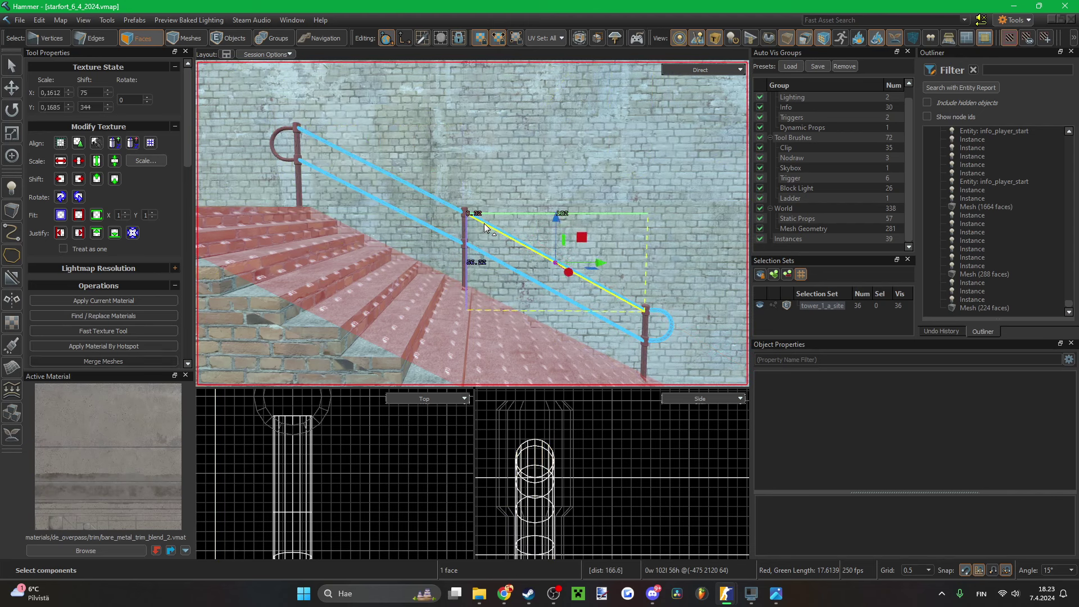
- Select the rail vertices around the middle post and move them 2 units toward the foot of the stairs
key(4)
scroll(379, 483, down, 5)
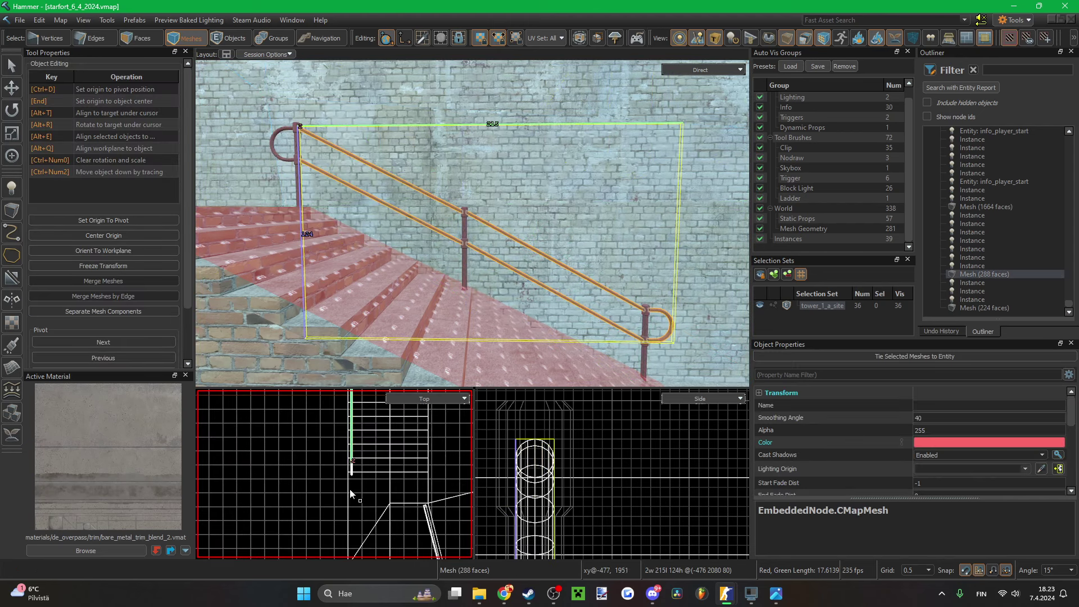
key(1)
drag(380, 490, 330, 526)
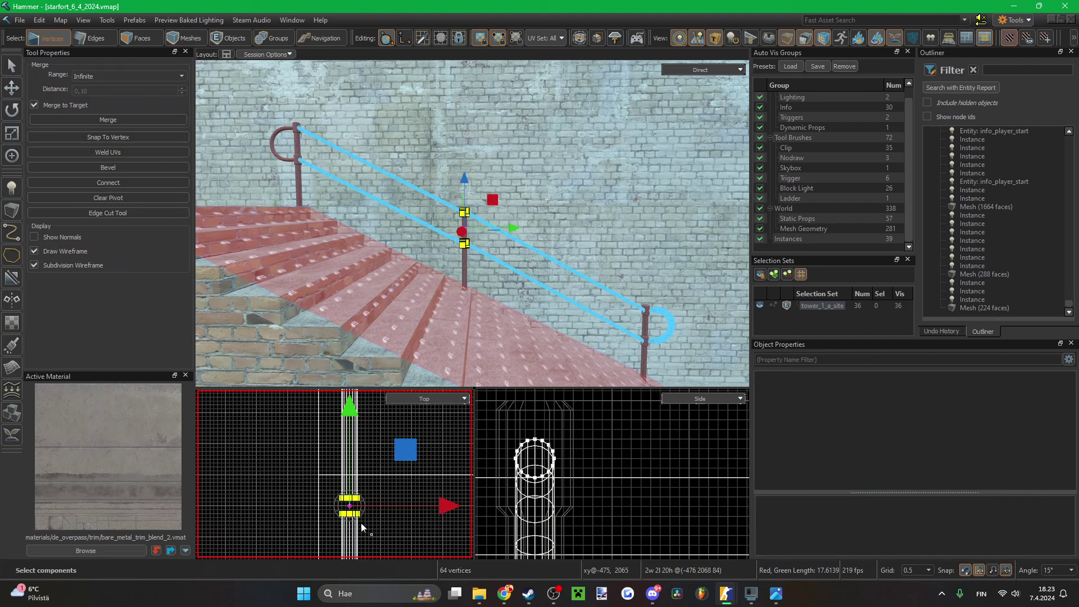
key(Up)
key(Up)
key(Up)
key(Up)
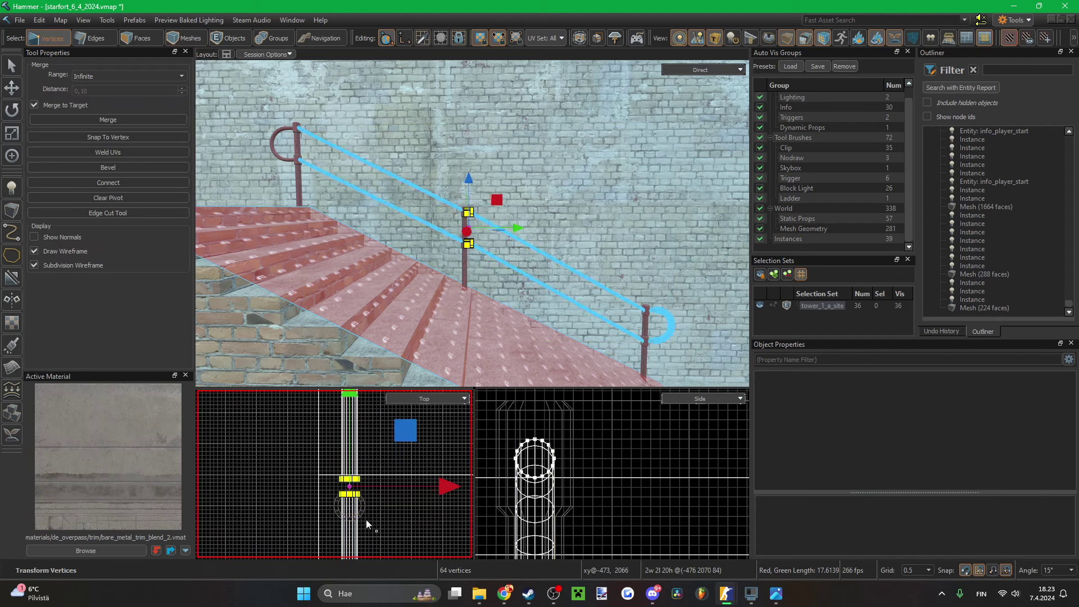
scroll(352, 489, up, 3)
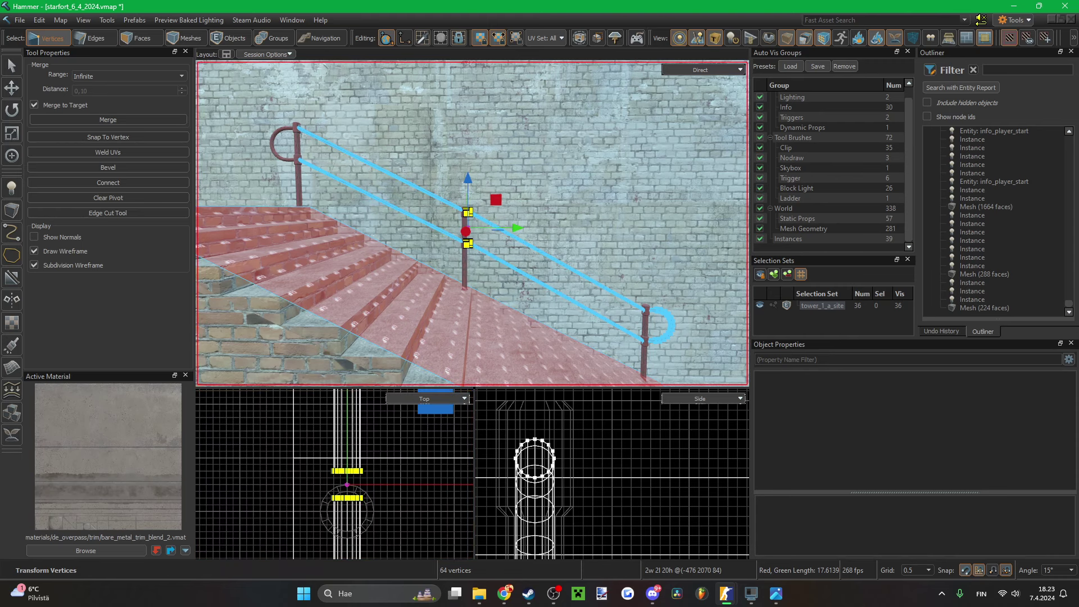
- Move the middle post 2 units toward the foot of the stairs, centring it on the gap in the rails
scroll(451, 319, up, 4)
key(5)
click(464, 313)
key(Up)
key(Up)
key(Up)
key(Up)
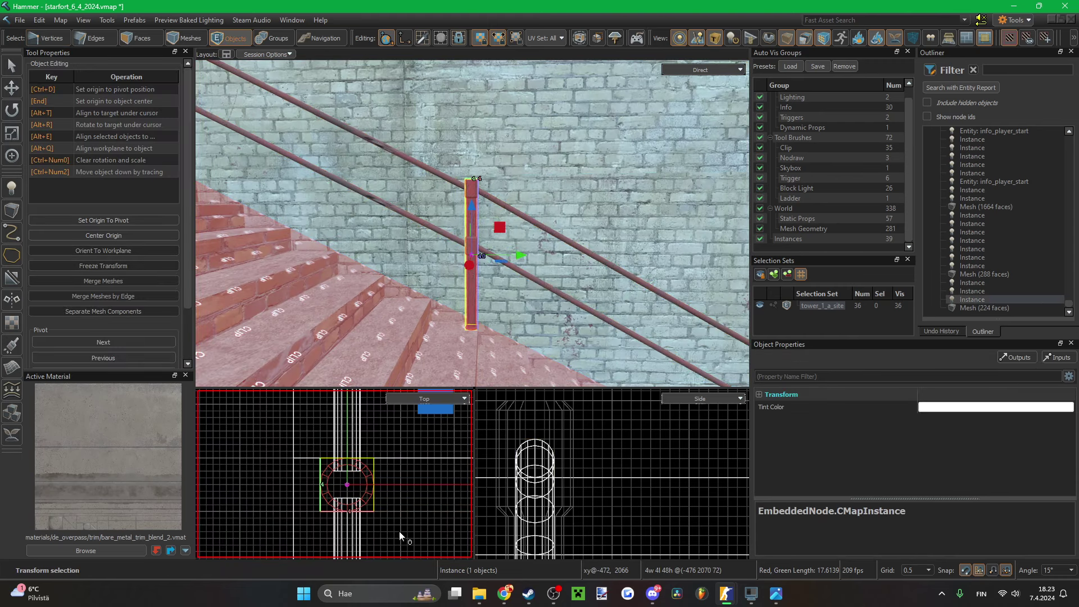
- Move the rail vertices around the middle post 3 units toward the foot of the stairs, checking edge lengths between nudges
right_drag(494, 326, 500, 322)
key(2)
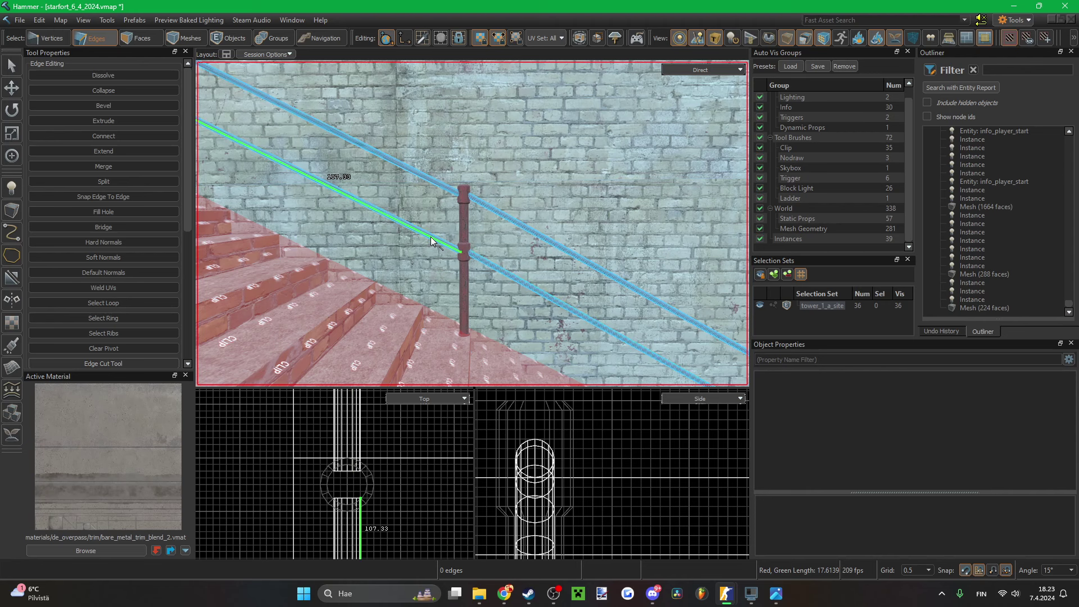
key(1)
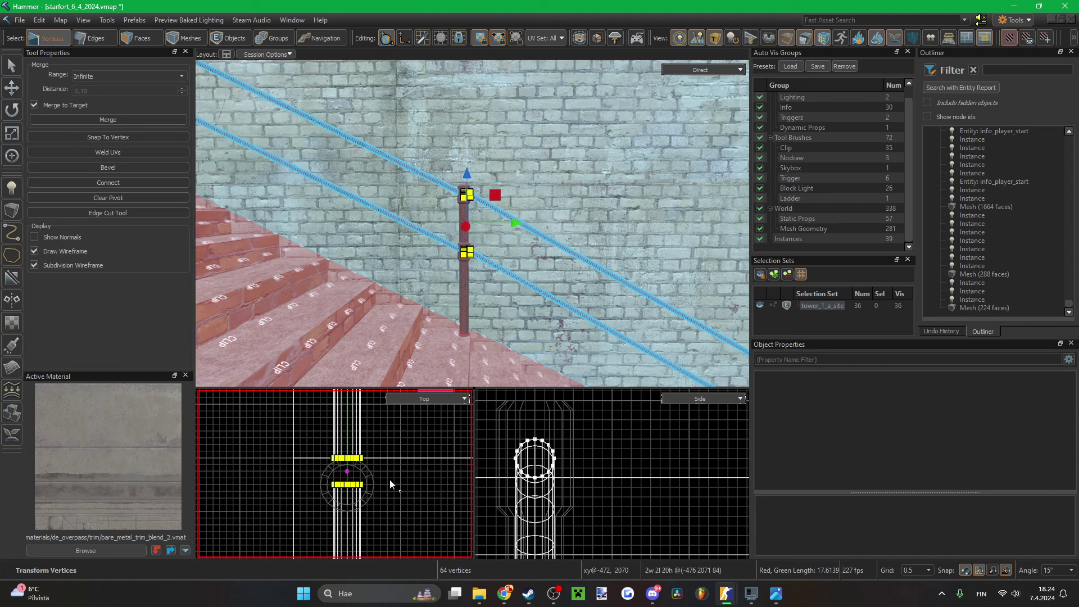
key(2)
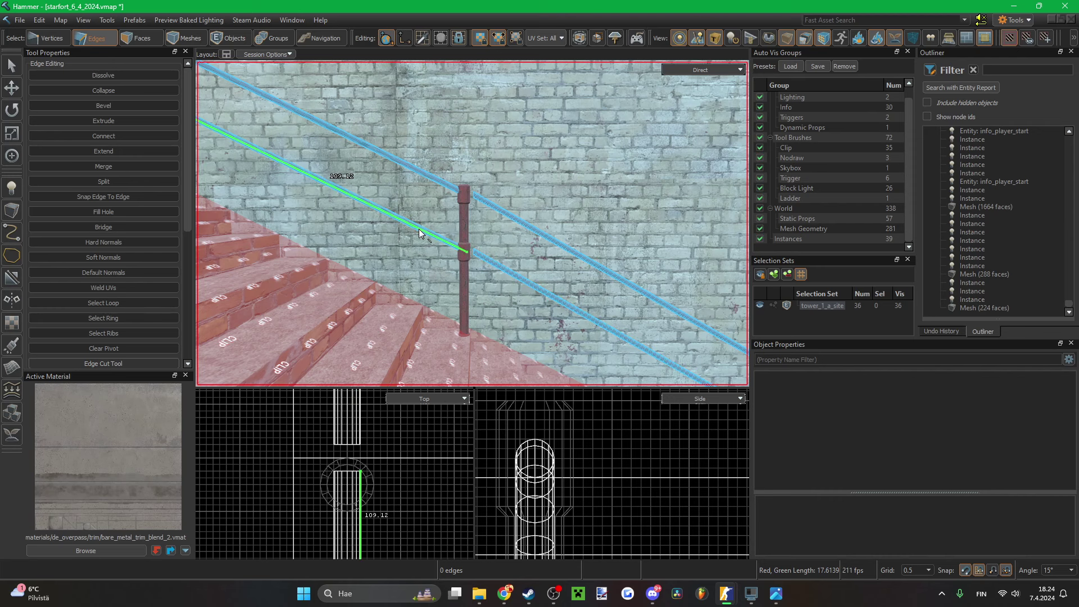
key(1)
key(Up)
key(Up)
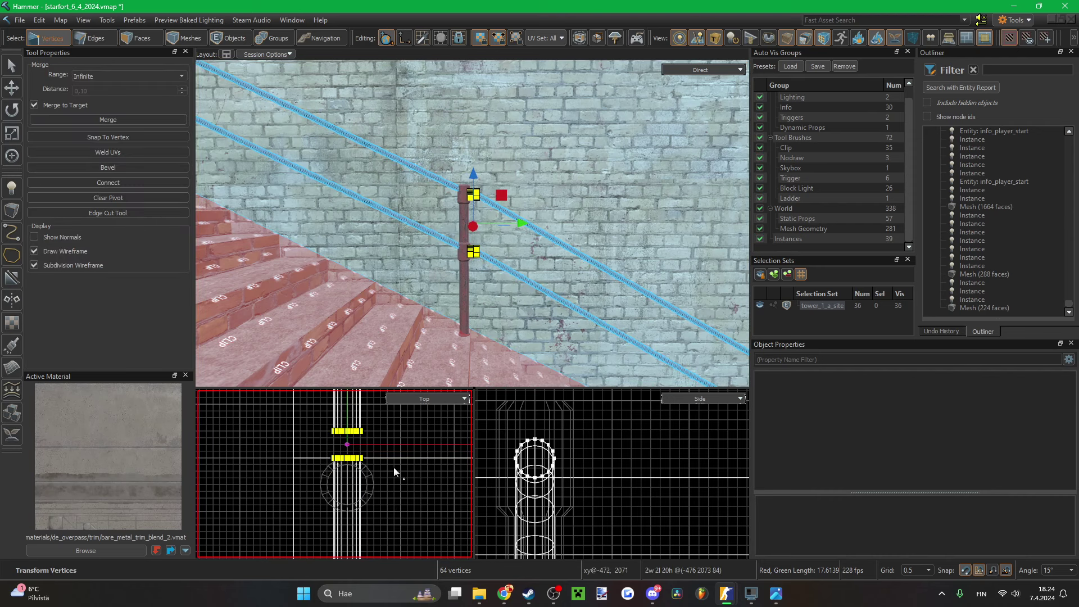
key(2)
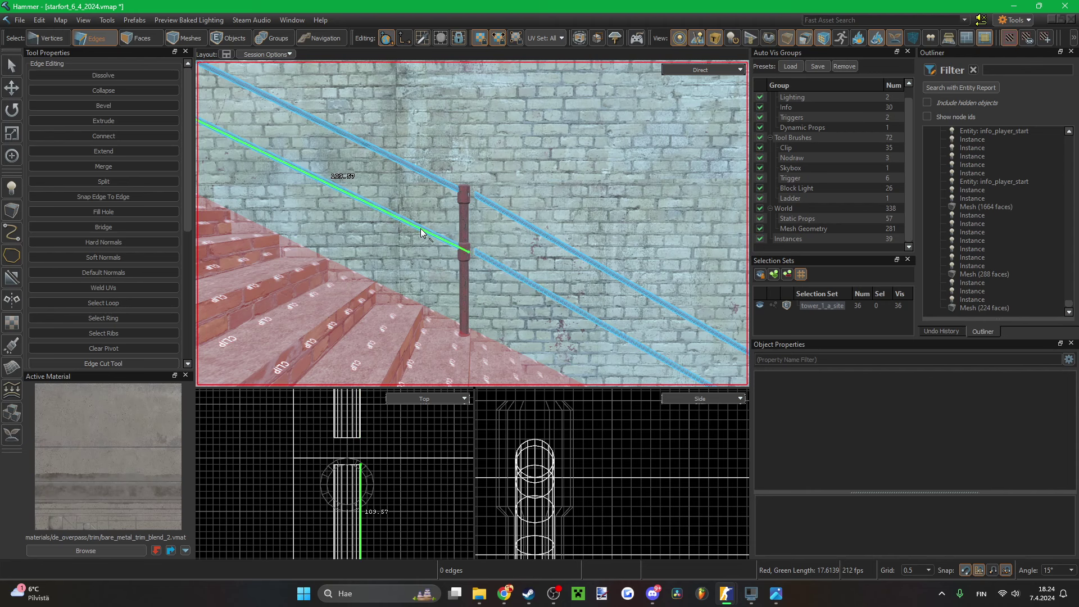
key(1)
key(Up)
key(2)
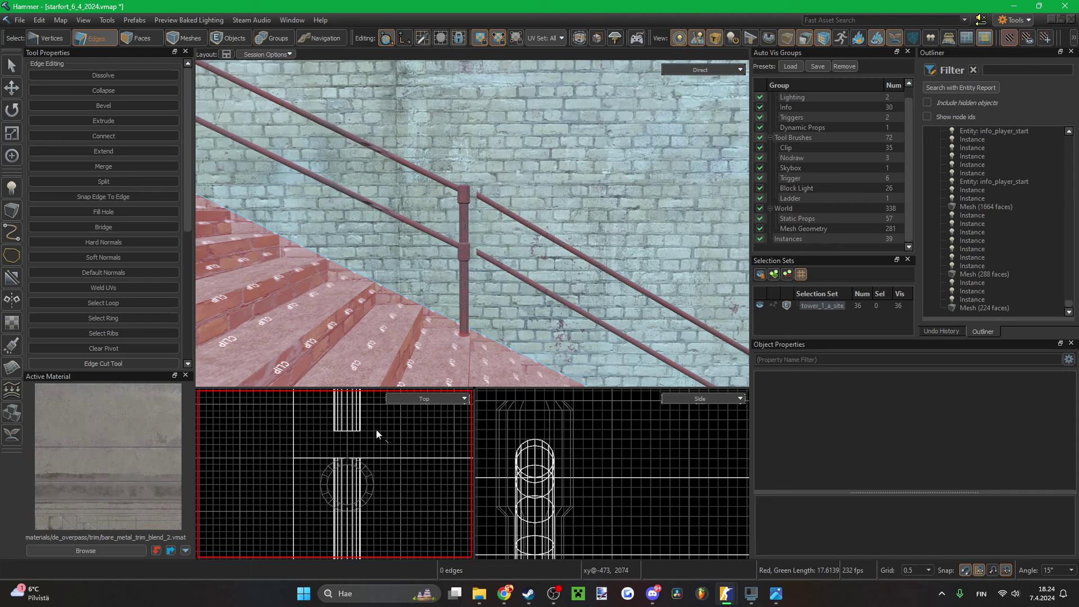
- Fine-tune the rail gap 1 unit further toward the foot of the stairs in half-unit nudges, comparing both segment lengths
key(1)
key(Up)
key(2)
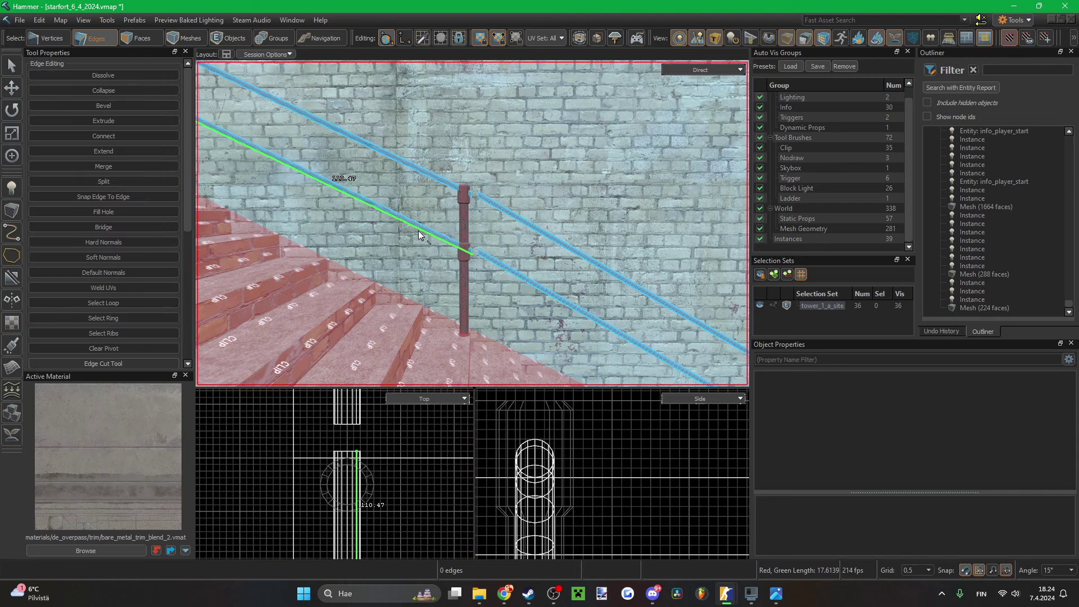
key(1)
key(Up)
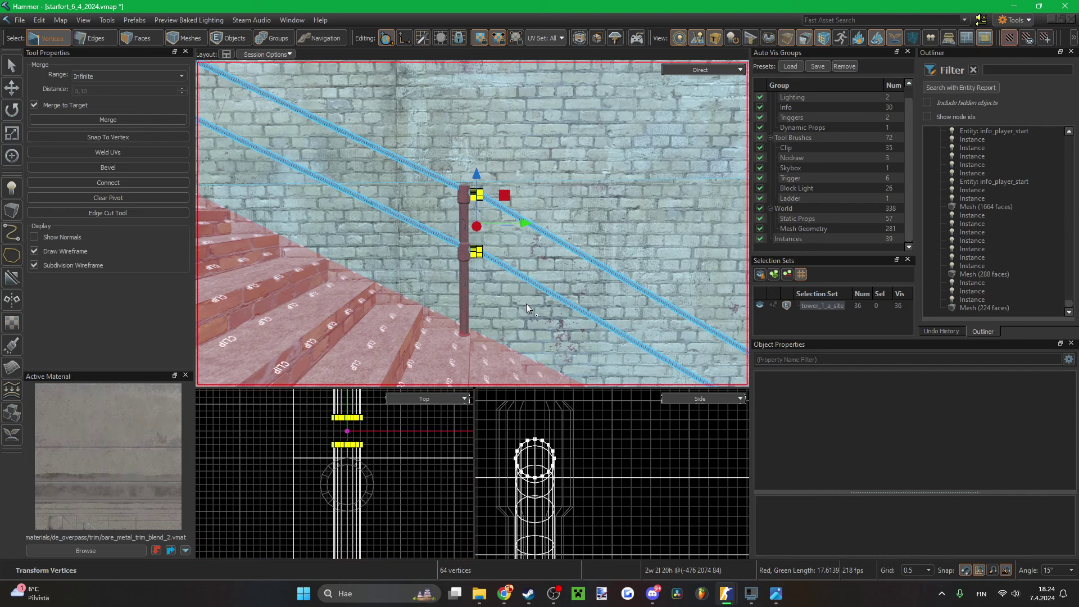
key(2)
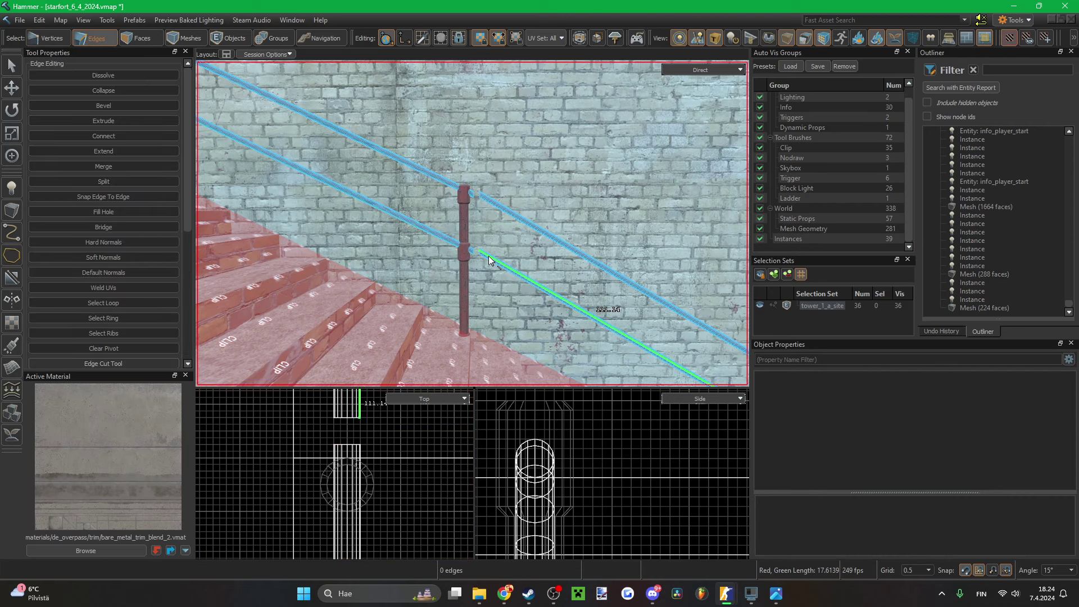
key(1)
key(Up)
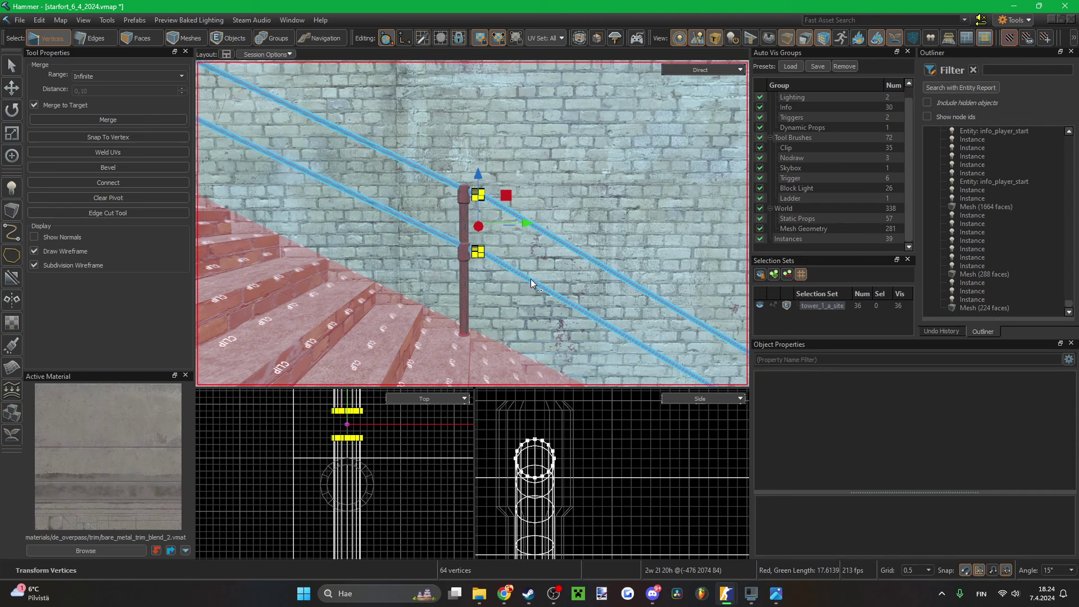
key(2)
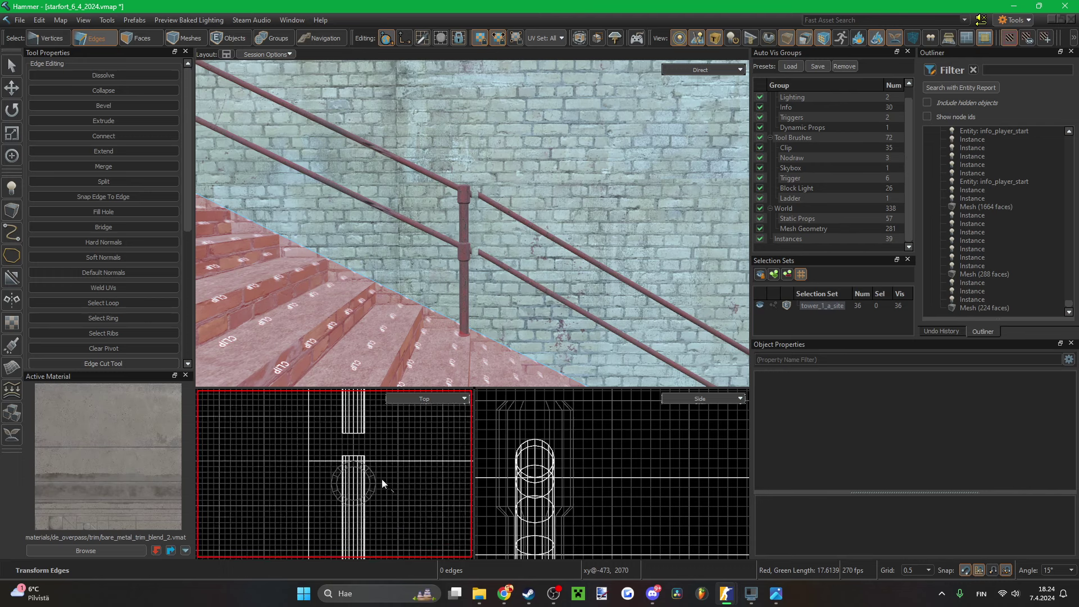
key(1)
key(2)
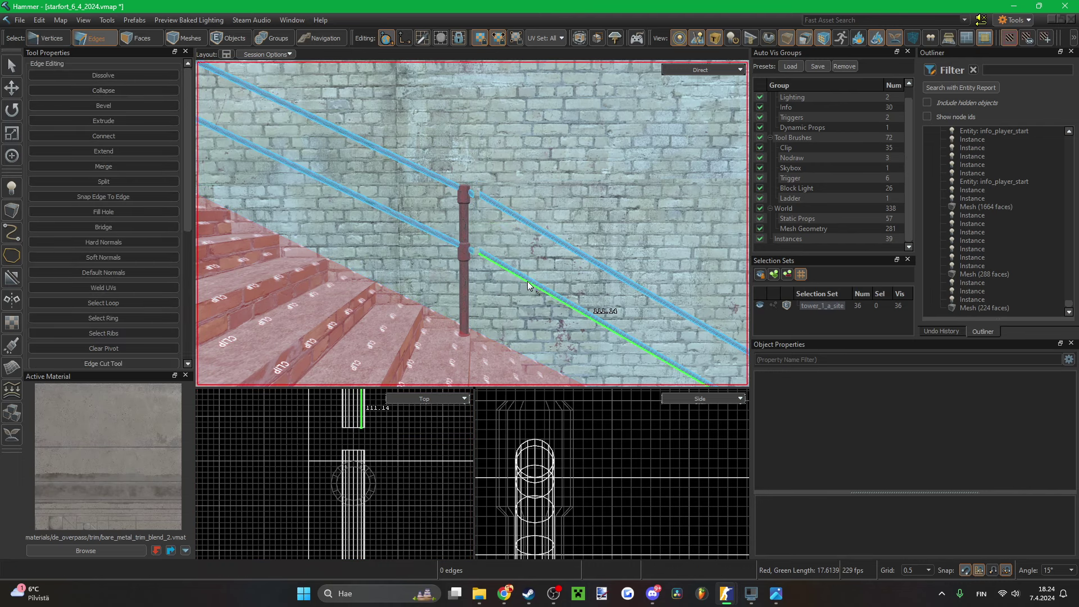
- Compare the rail segment lengths across the whole railing and inspect the rail gaps at the posts from above
key(z)
key(s)
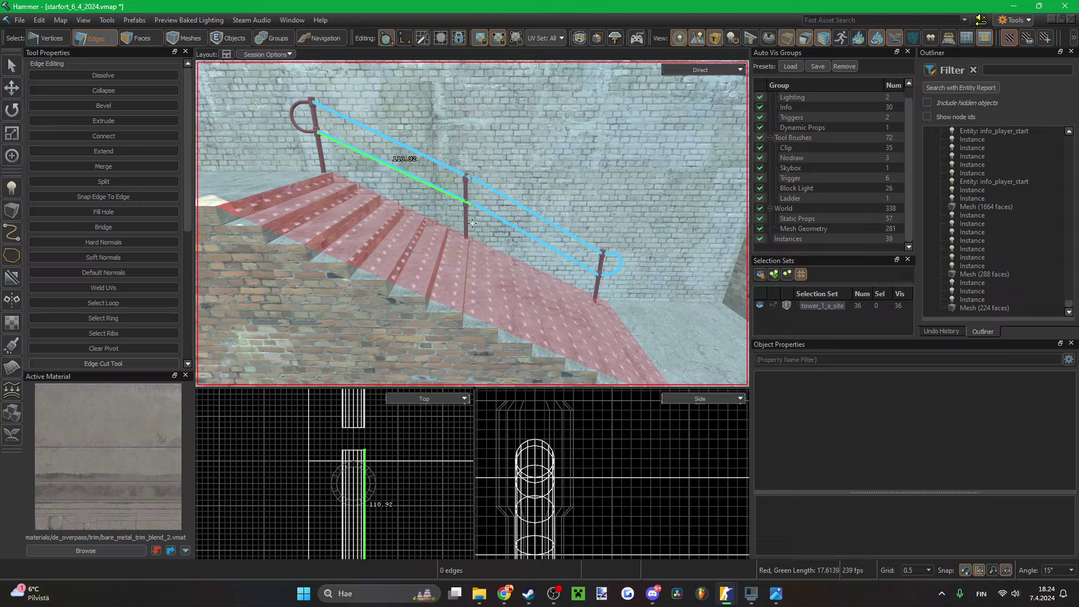
key(w)
key(s)
right_drag(472, 223, 473, 223)
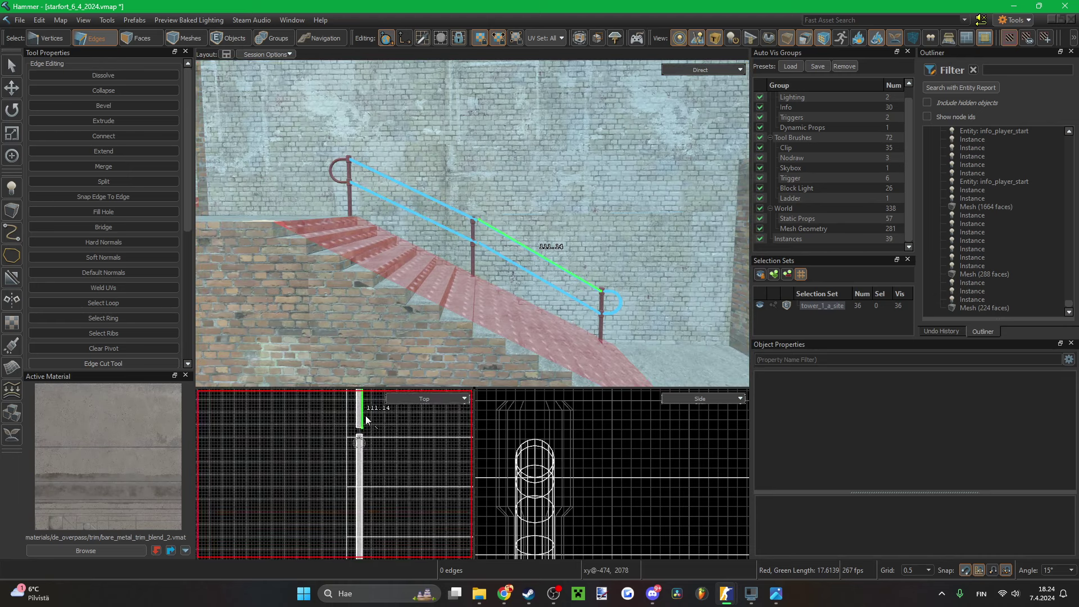
click(363, 508)
scroll(364, 495, up, 4)
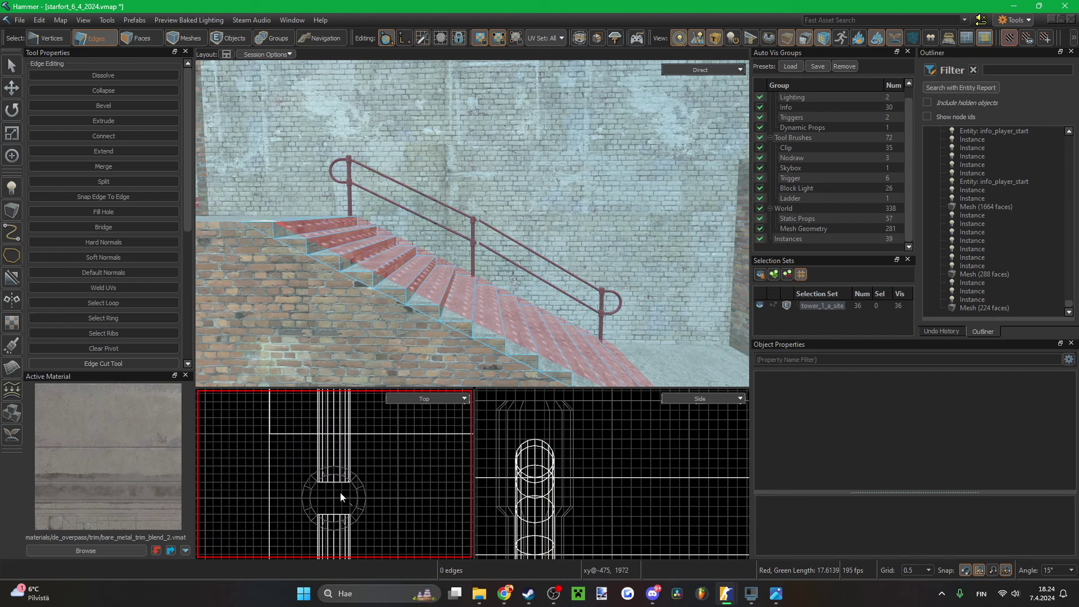
scroll(355, 510, up, 3)
scroll(332, 441, down, 4)
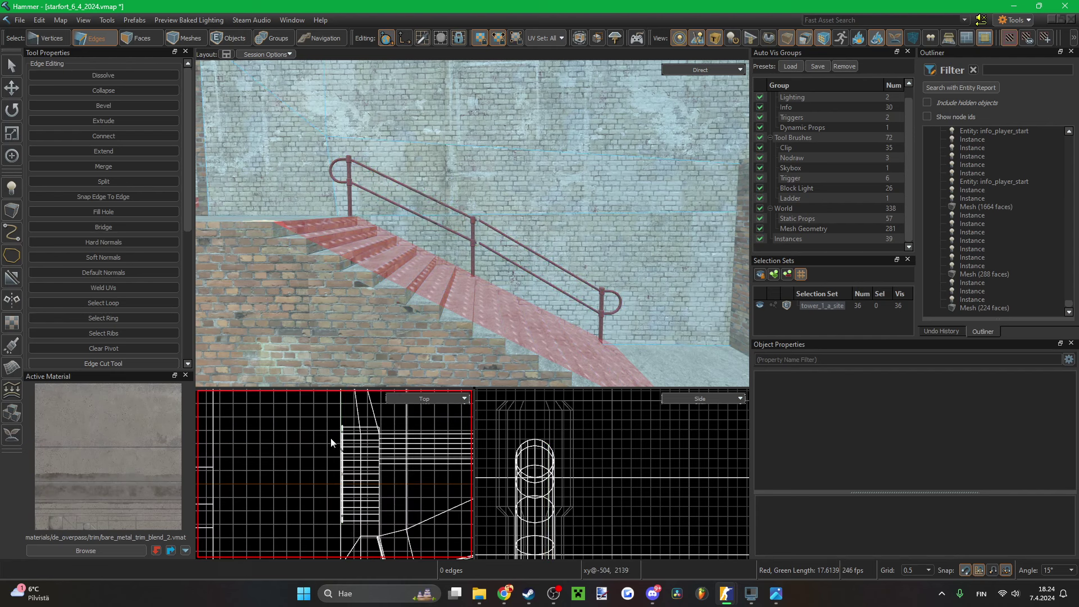
scroll(359, 483, up, 2)
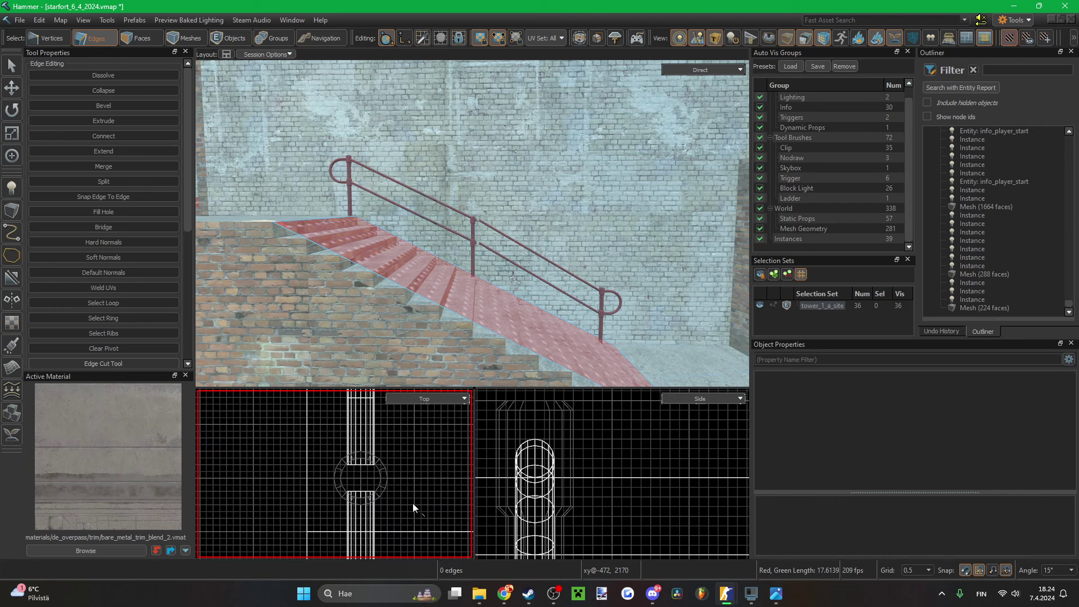
scroll(338, 433, down, 3)
scroll(344, 435, down, 3)
scroll(337, 489, up, 8)
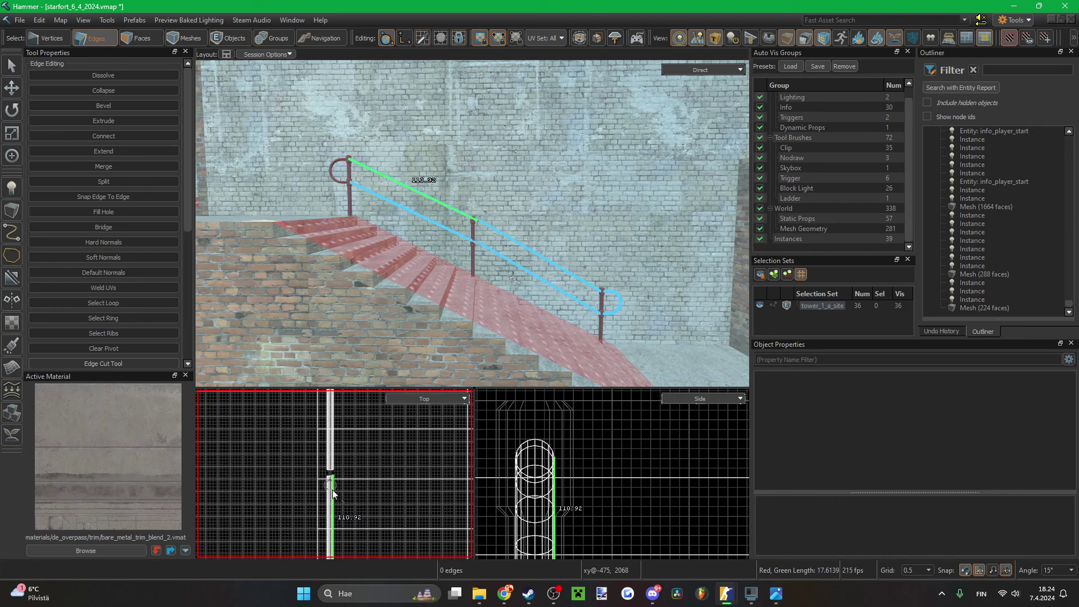
key(5)
key(2)
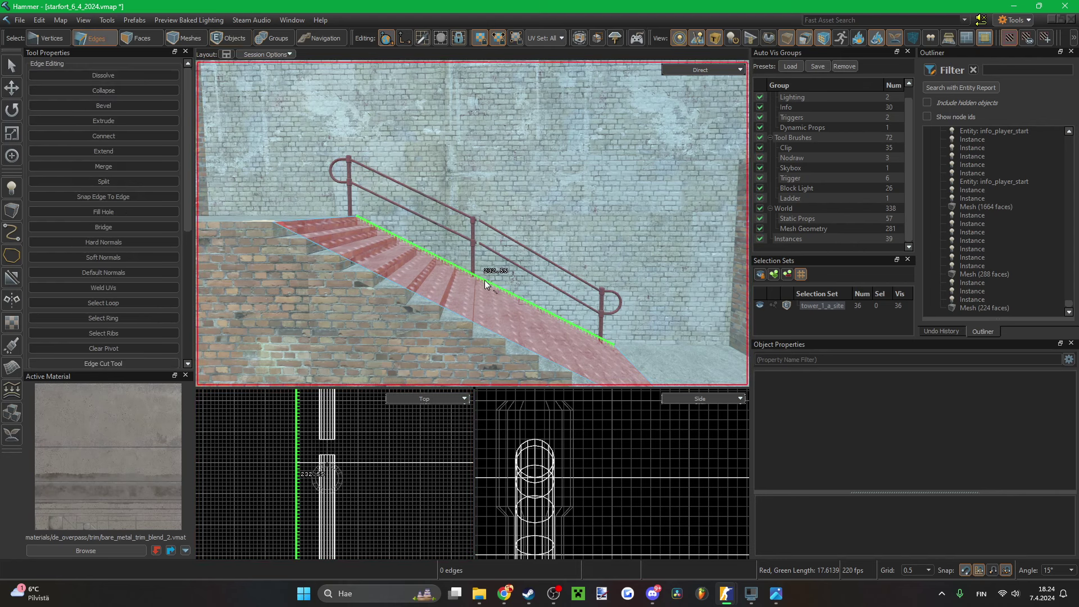
- Move the clip ramp's lower edge 14 units back toward the stairs, in line with the bottom post
right_drag(485, 280, 534, 315)
click(616, 329)
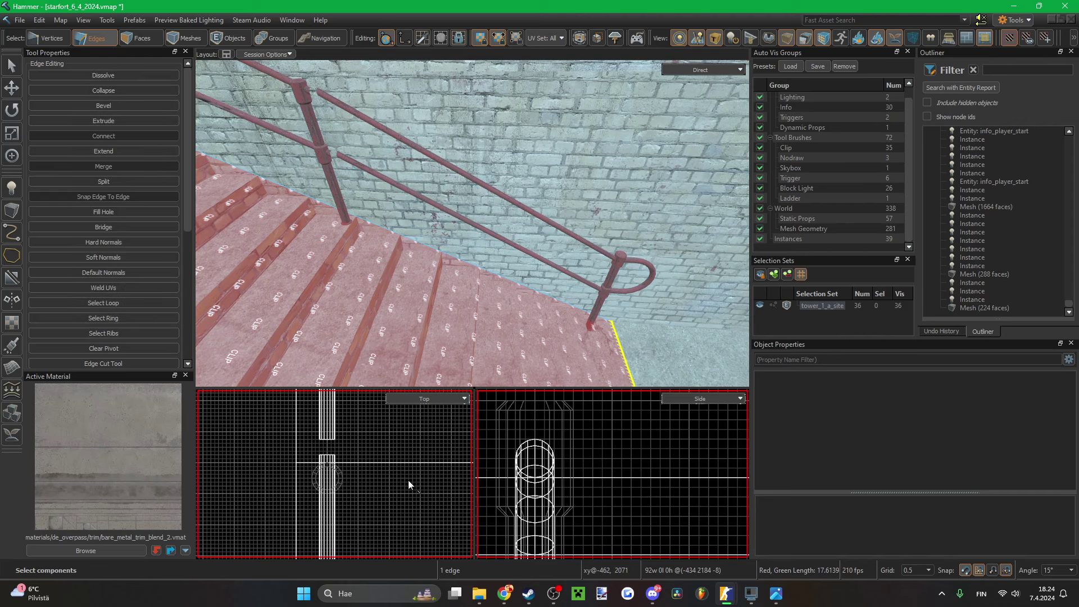
scroll(408, 480, down, 3)
drag(359, 413, 352, 464)
scroll(352, 464, down, 10)
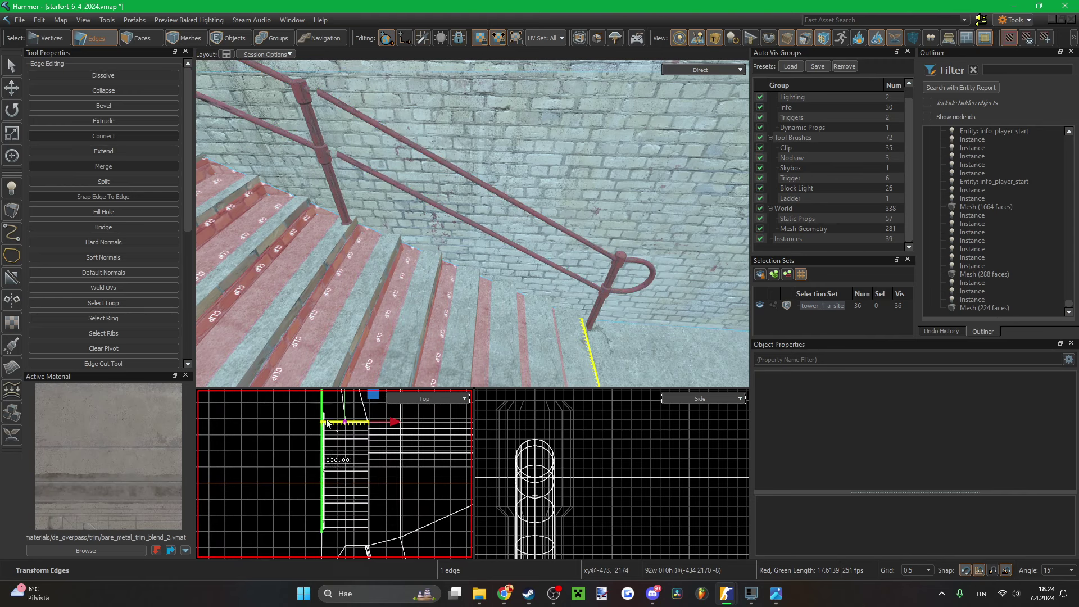
- Move the clip ramp's upper edge 2 units toward the top post, away from the steps
scroll(323, 527, up, 8)
right_drag(472, 223, 472, 223)
click(481, 300)
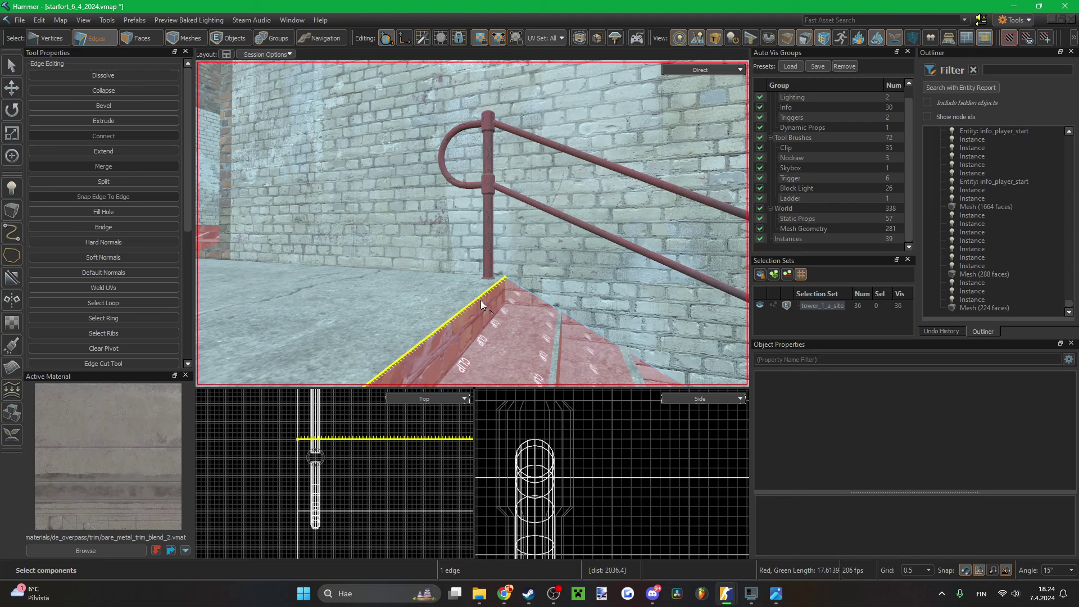
key(Down)
scroll(335, 449, up, 6)
key(Down)
key(Down)
key(Down)
scroll(288, 518, down, 8)
scroll(291, 522, down, 10)
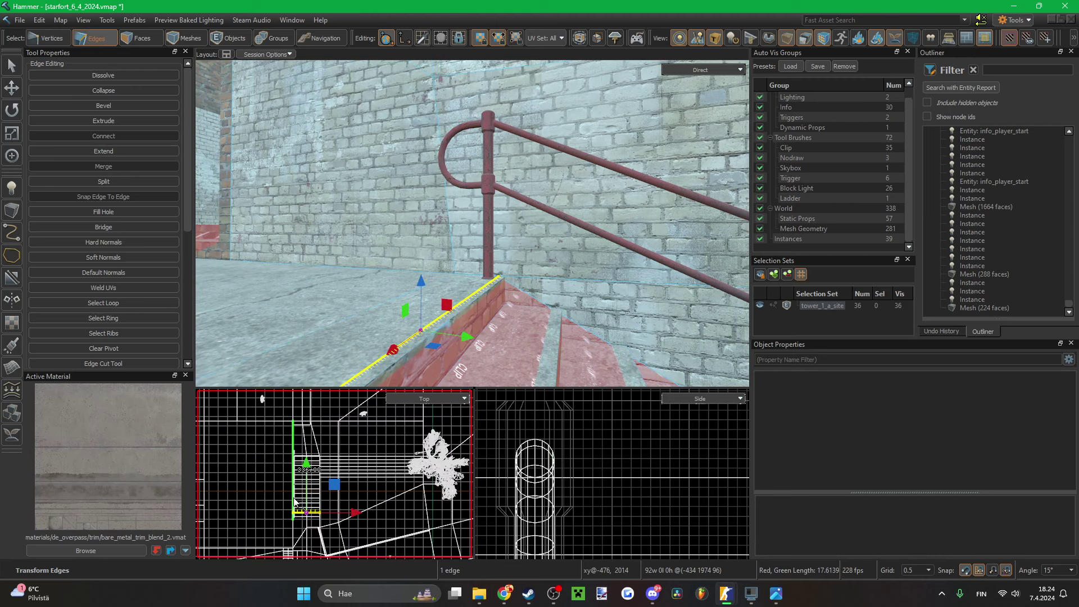
scroll(306, 523, up, 12)
- Select the clip ramp's sloping face to locate its midpoint beside the middle post
right_drag(432, 343, 472, 224)
key(s)
scroll(327, 445, down, 8)
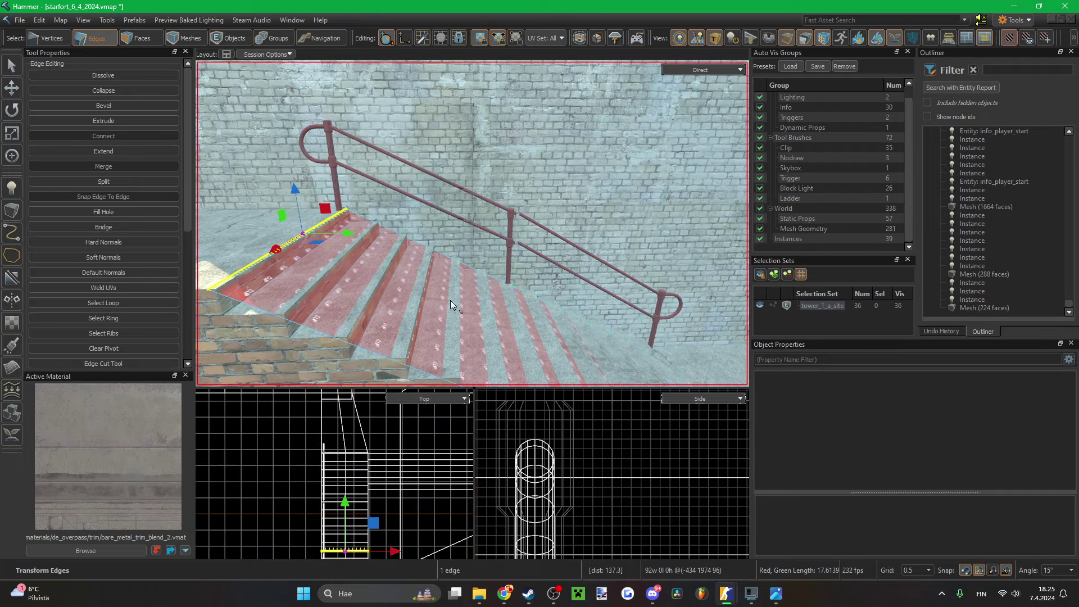
key(3)
click(469, 278)
scroll(326, 499, up, 12)
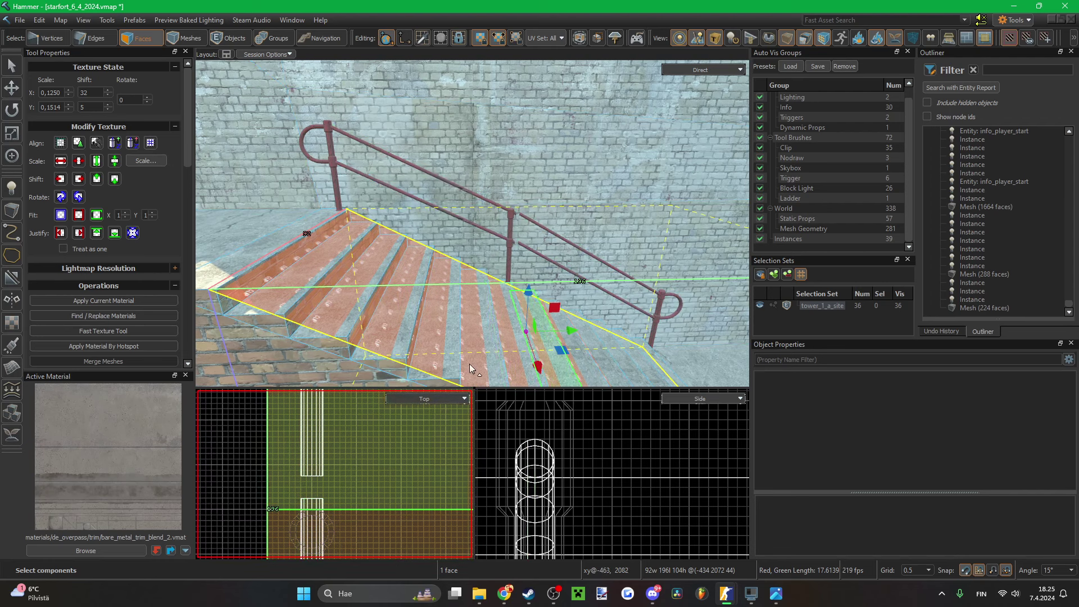
- Move the middle post 2 units toward the foot of the stairs, aligning it with the clip ramp's midpoint
right_drag(488, 285, 497, 284)
key(5)
click(498, 265)
key(Up)
key(Up)
key(Up)
key(Up)
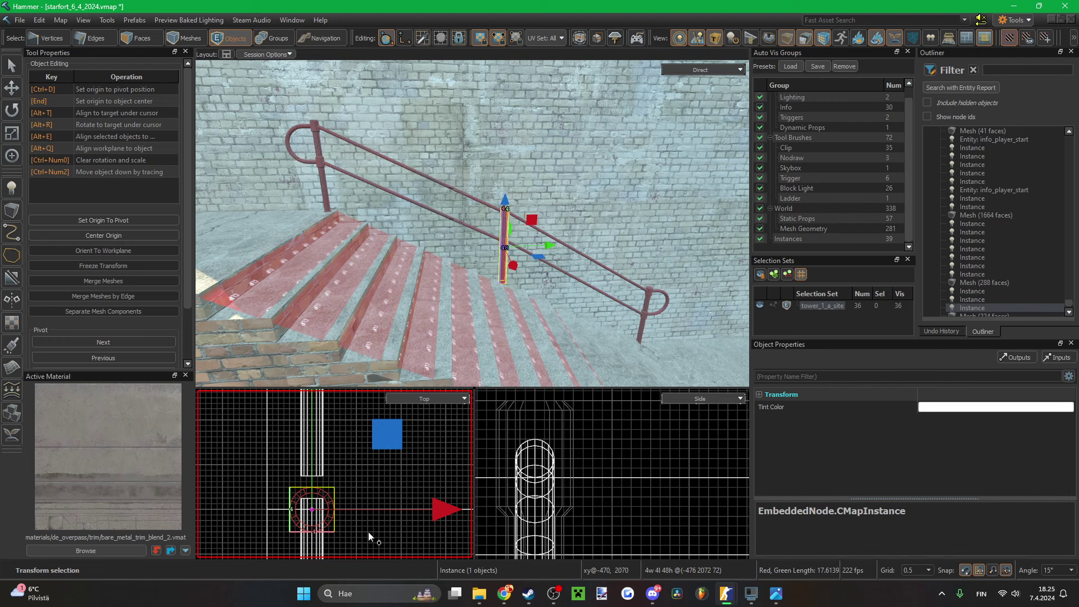
- Try shifting the handrail vertices on both sides of the middle post 2 units to centre the rail gap on the post
right_drag(451, 242, 479, 219)
key(1)
scroll(317, 497, up, 3)
drag(352, 429, 273, 519)
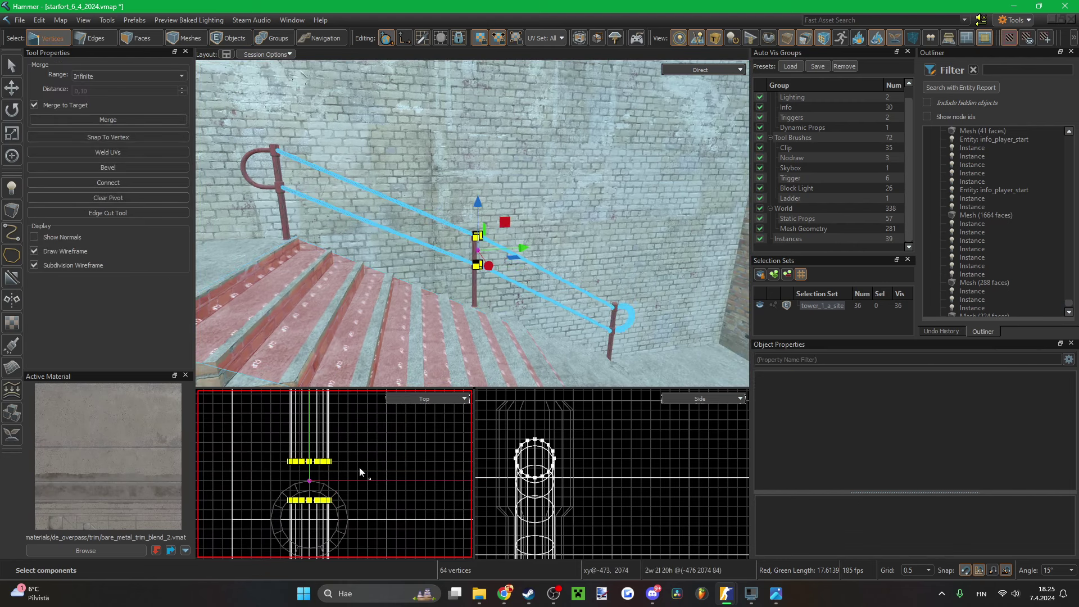
key(Down)
key(Down)
key(Down)
key(Down)
right_drag(417, 337, 422, 314)
key(2)
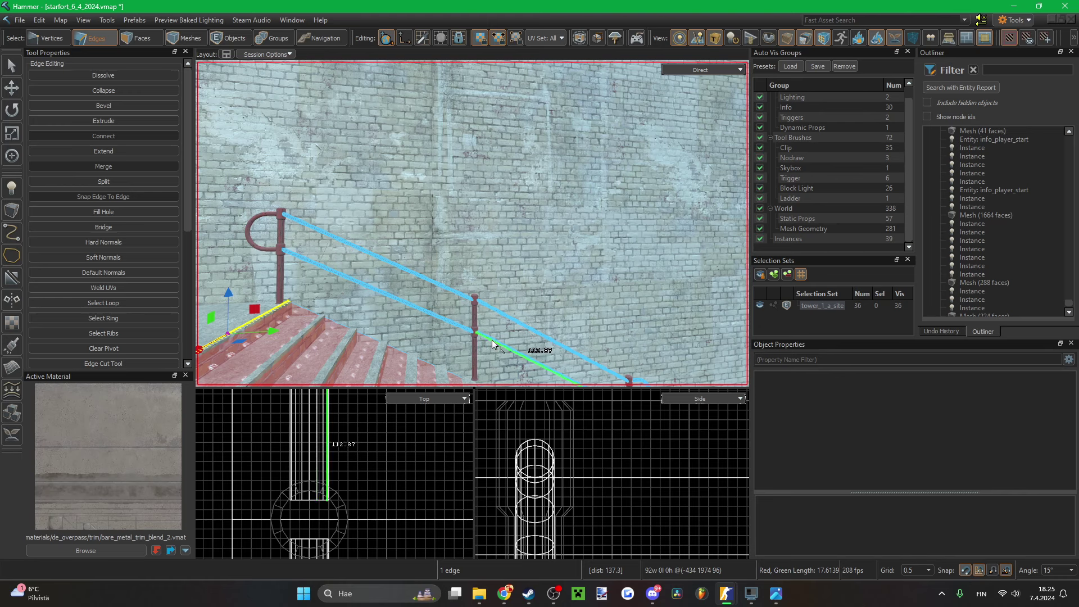
- Undo the recent edits to the railing joints, middle post and stair clip
right_drag(499, 314, 503, 270)
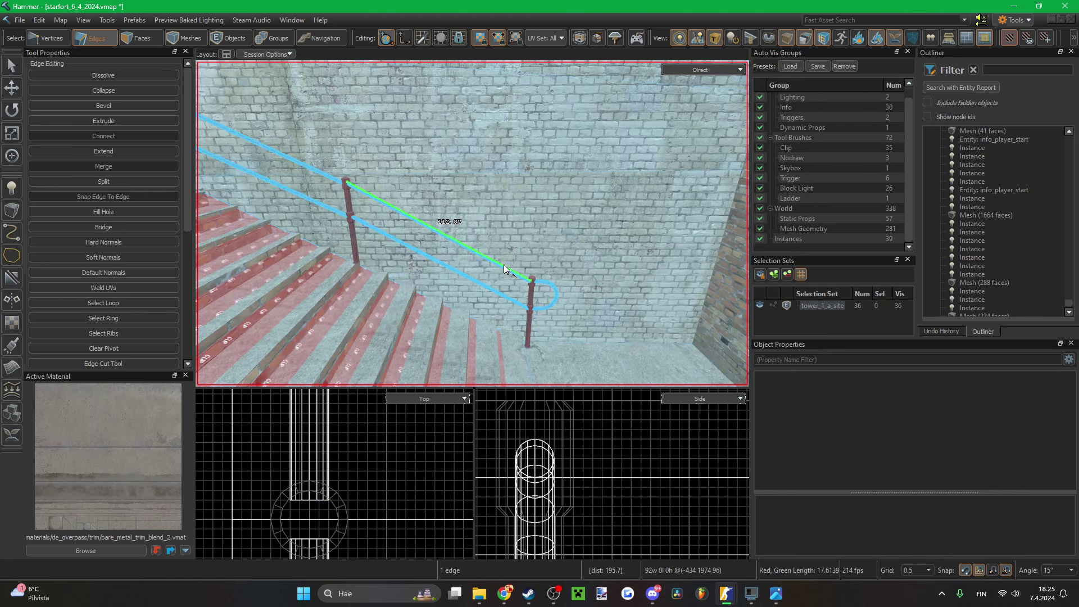
mouse_move(472, 223)
right_down()
mouse_move(423, 227)
mouse_move(472, 223)
right_up()
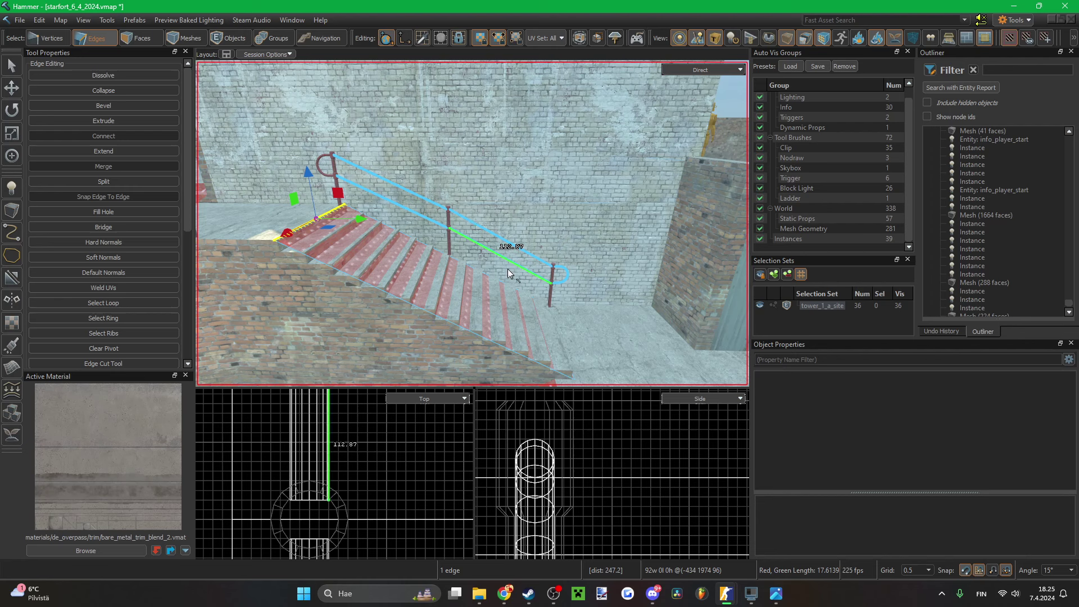
click(538, 291)
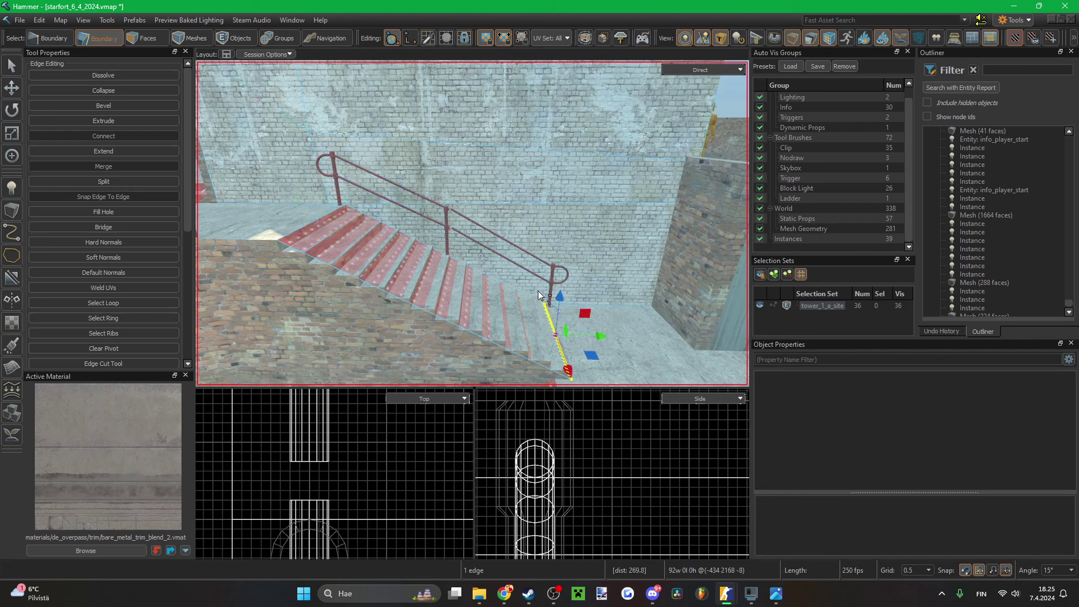
key(ctrl+z)
key(ctrl+z)
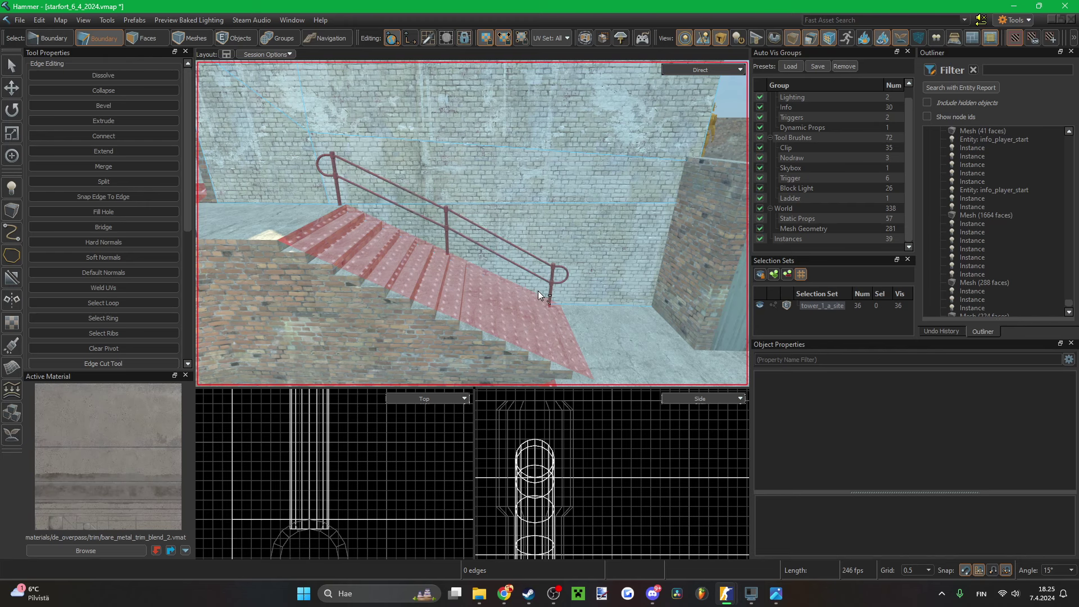
key(ctrl+z)
- Move the railing post at the top of the stairs 8 units back onto the landing
right_drag(525, 288, 502, 281)
key(5)
click(510, 256)
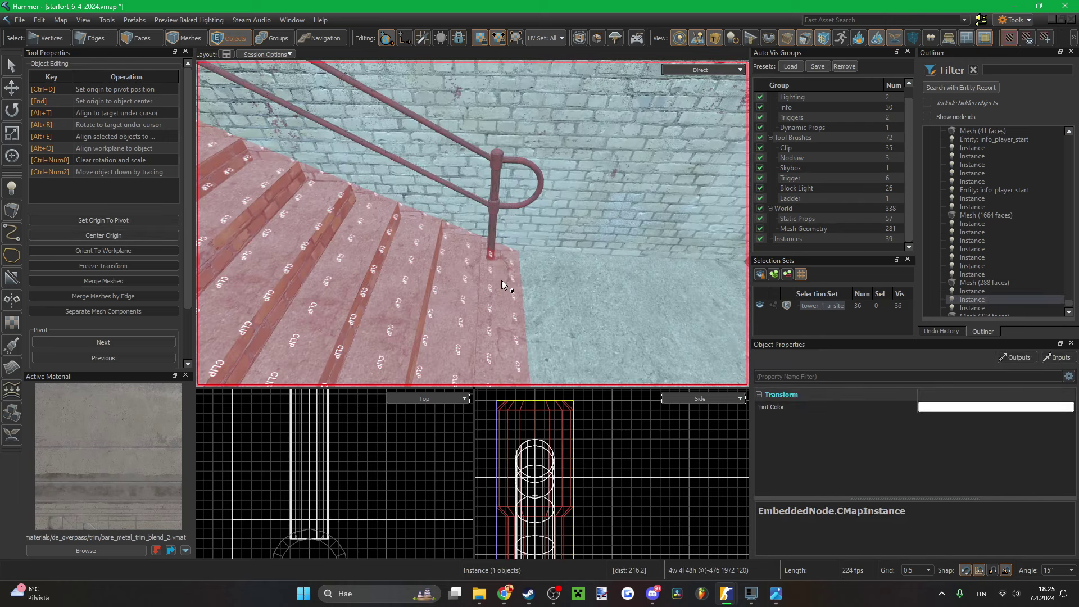
mouse_move(472, 223)
right_down()
mouse_move(410, 247)
mouse_move(472, 223)
right_up()
key(3)
key(5)
click(436, 224)
scroll(359, 432, down, 15)
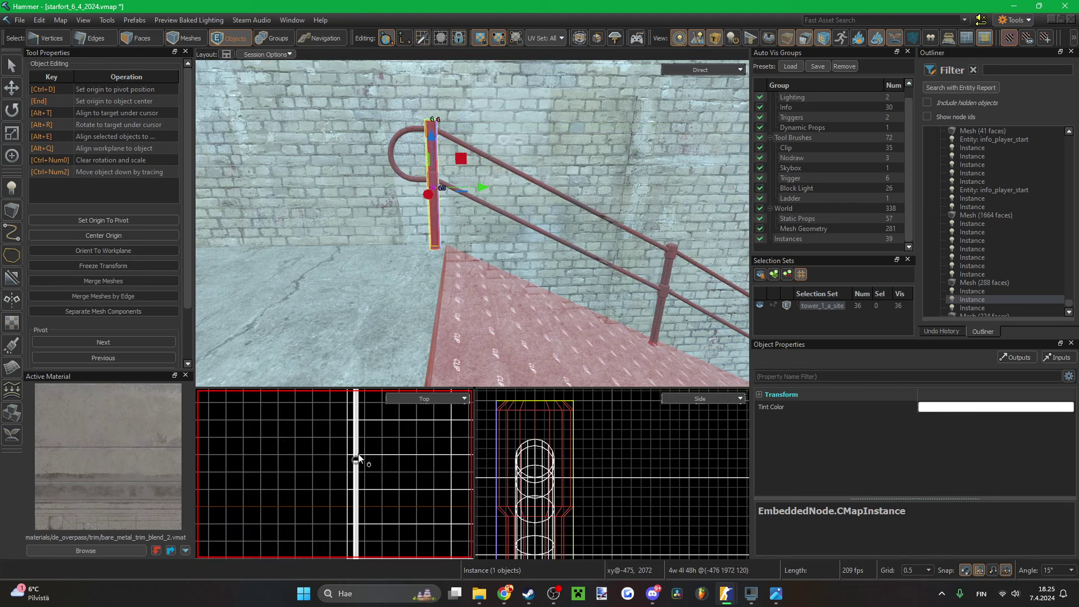
scroll(361, 515, up, 13)
key(Down)
key(Down)
key(Down)
key(Down)
key(Down)
key(Down)
key(Down)
key(Down)
key(Down)
key(Down)
key(Down)
key(Down)
key(Down)
key(Down)
key(Down)
key(Down)
scroll(359, 515, up, 4)
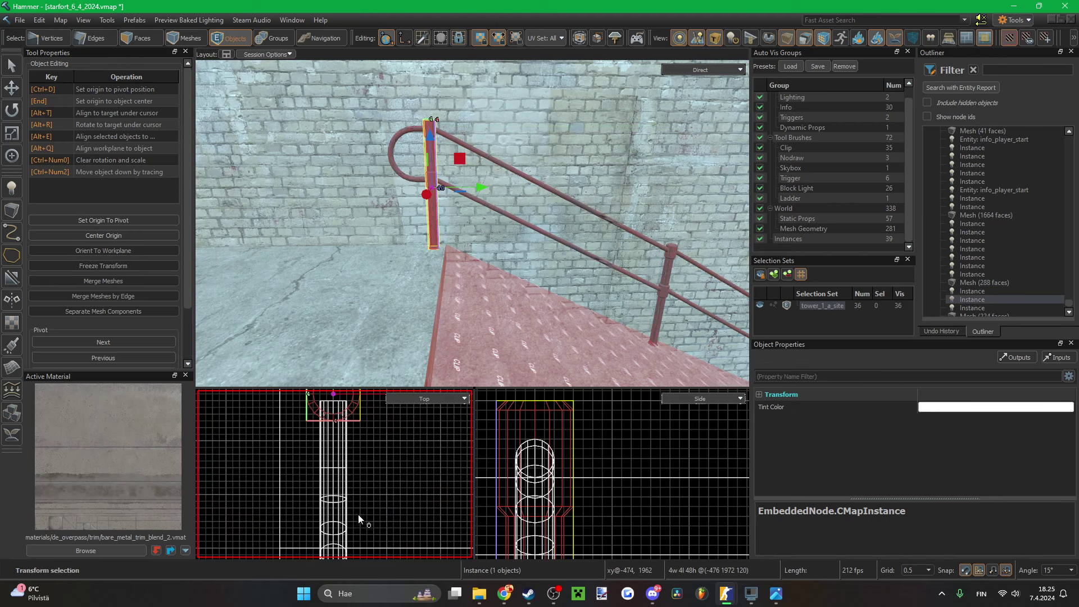
- Select the edges of the curved rail end at the upper post and move them 8 units back onto the landing
scroll(358, 514, down, 5)
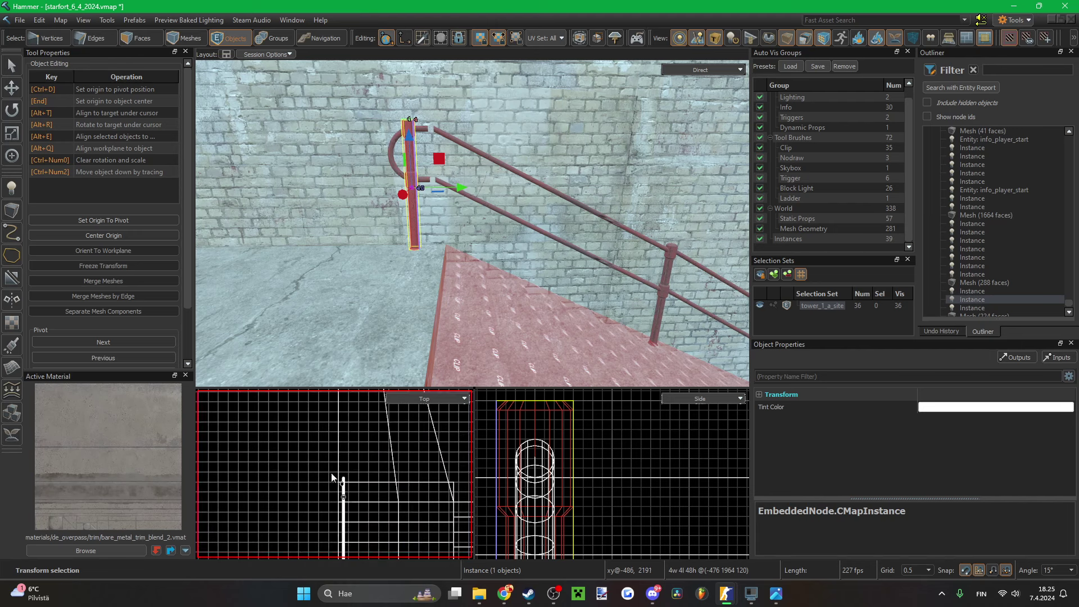
scroll(354, 494, up, 4)
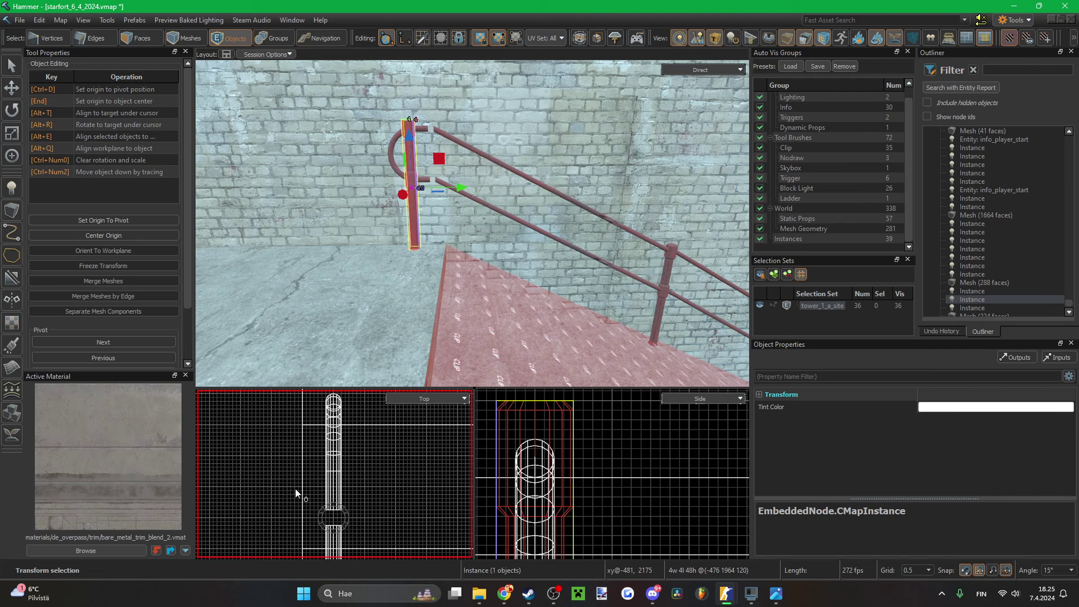
scroll(908, 569, down, 1)
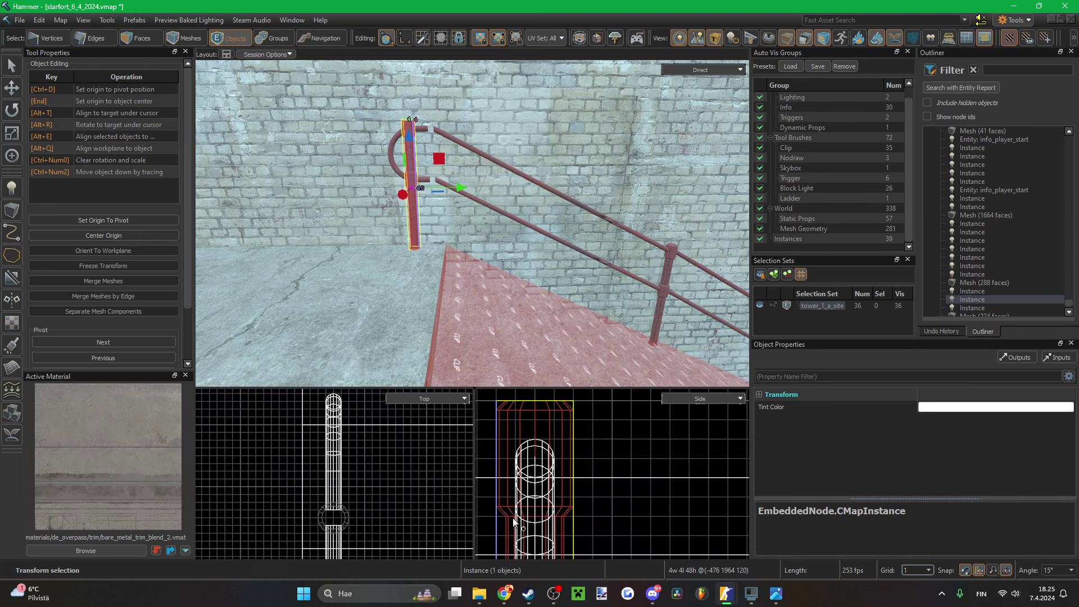
click(279, 491)
scroll(364, 507, down, 12)
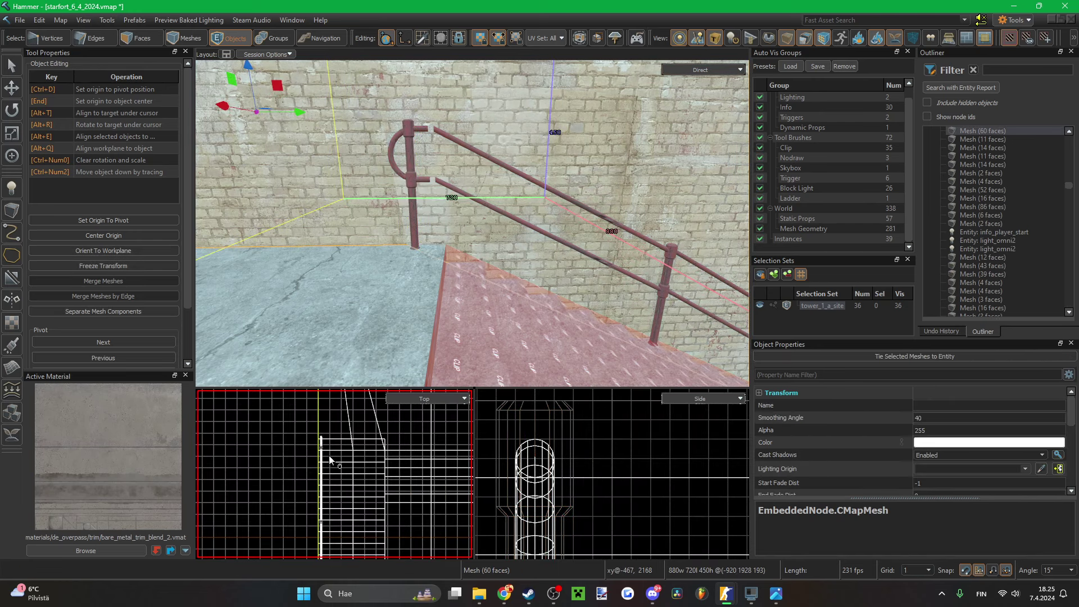
scroll(330, 539, up, 11)
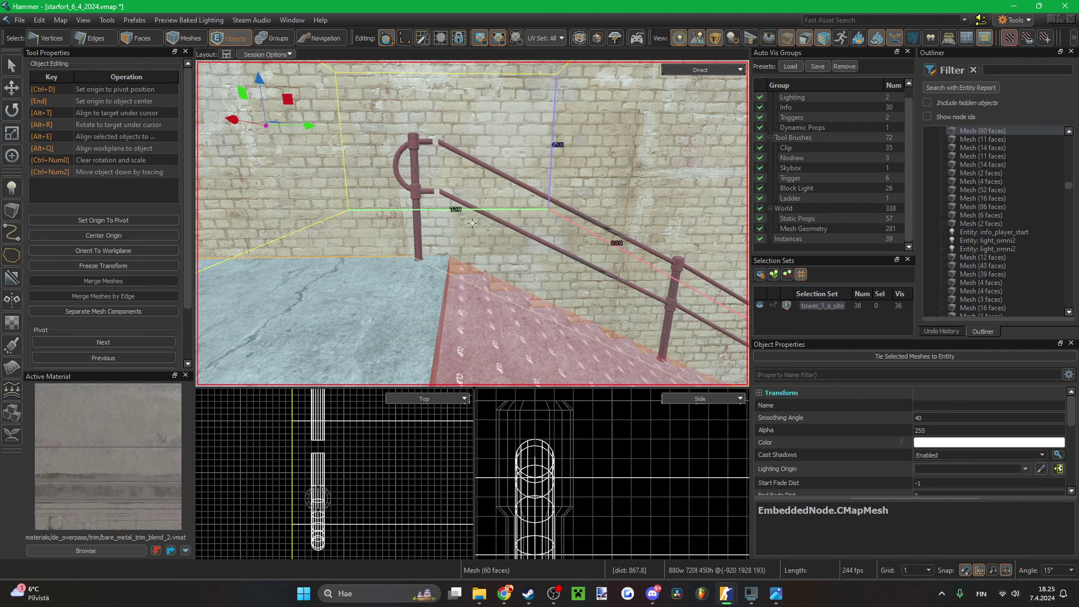
key(2)
drag(345, 450, 312, 549)
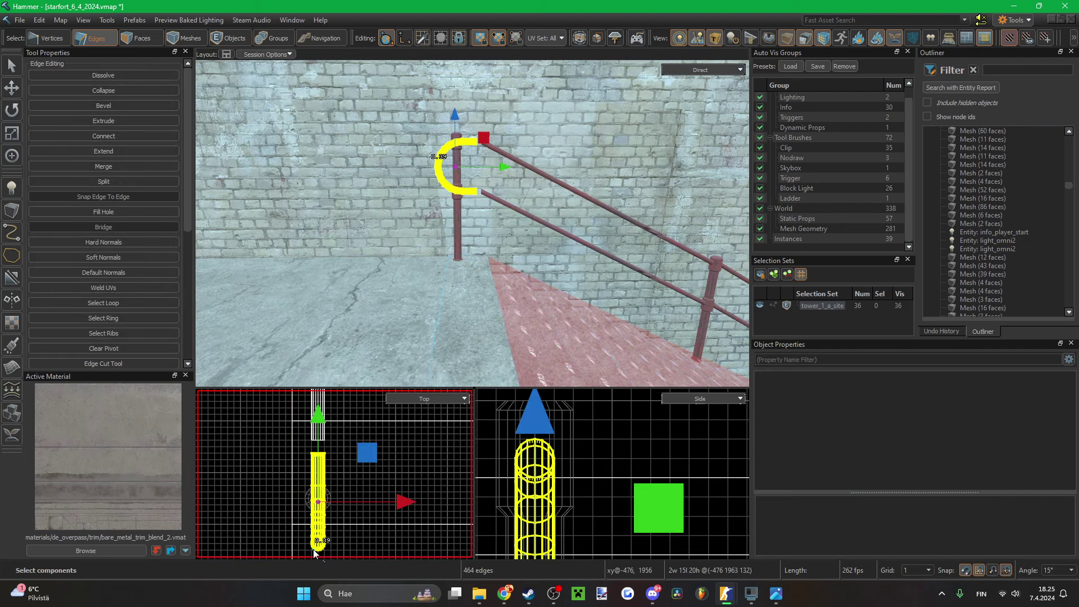
scroll(321, 534, down, 2)
scroll(330, 444, up, 4)
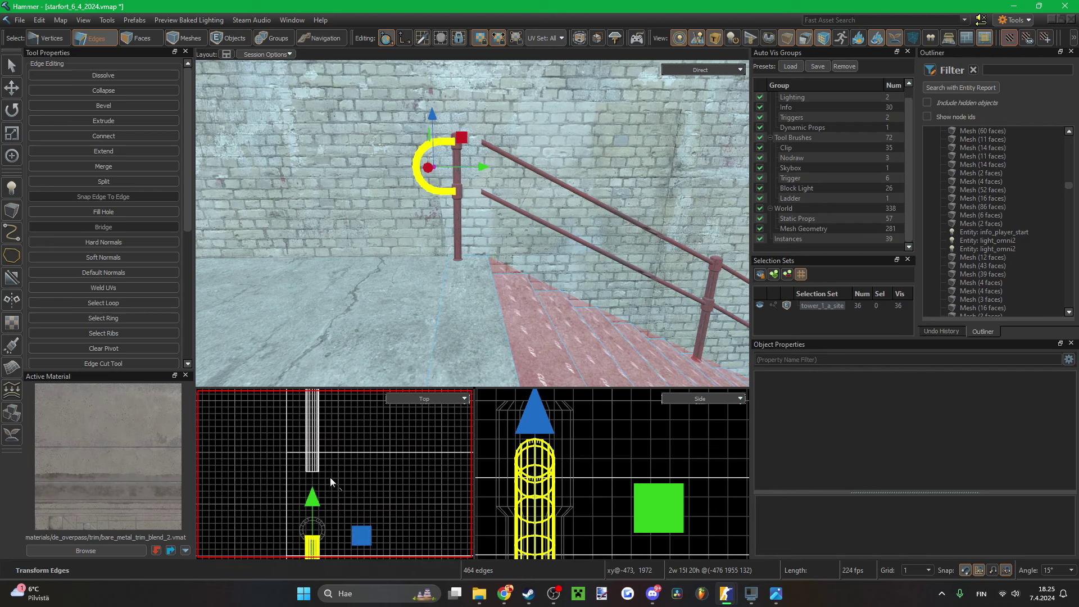
- Extend the upper ends of both straight rails 8 units back to the post on the landing
key(1)
drag(333, 458, 297, 485)
key(Down)
key(Down)
key(Down)
key(Down)
key(Down)
key(Down)
key(Down)
key(Down)
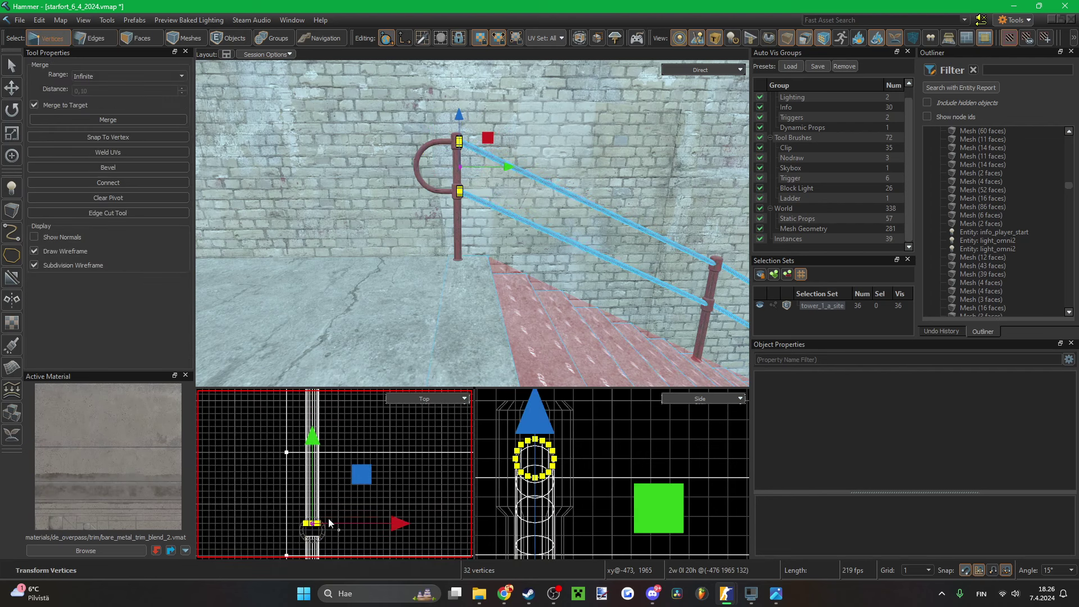
- Move the rail vertices on both sides of the middle post toward the top of the stairs
scroll(328, 516, down, 9)
scroll(322, 450, up, 4)
scroll(324, 450, up, 5)
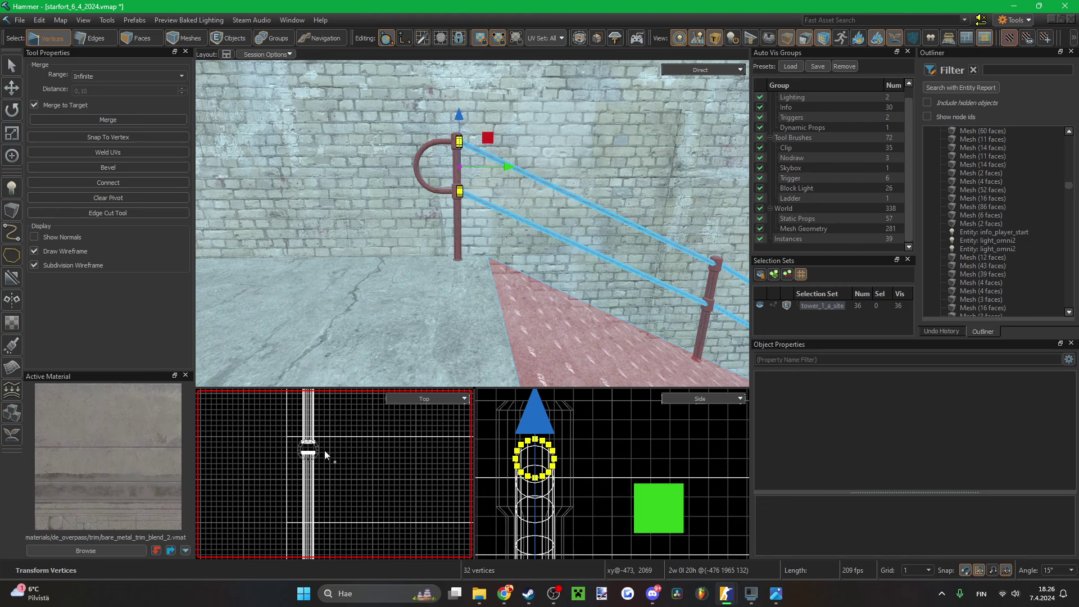
drag(328, 442, 297, 467)
key(Down)
key(Down)
key(Down)
key(Down)
key(Down)
key(Down)
key(Down)
key(Down)
key(Down)
key(Down)
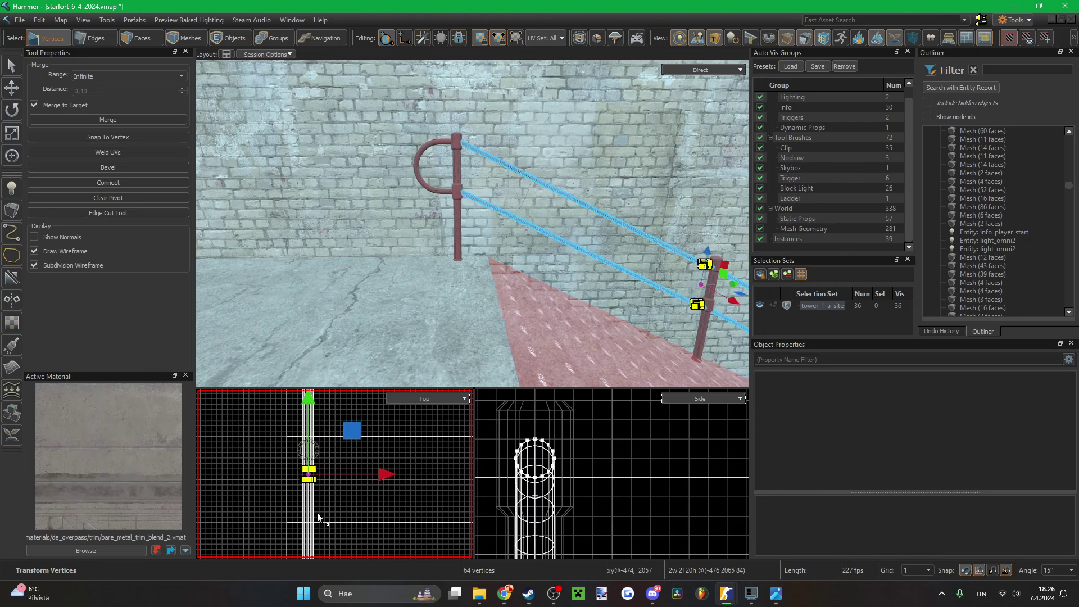
scroll(318, 512, up, 2)
key(Up)
- Move the middle post toward the top of the stairs and fine-tune it by 0.5 unit to centre it on the rail gap
key(z)
key(w)
key(z)
key(5)
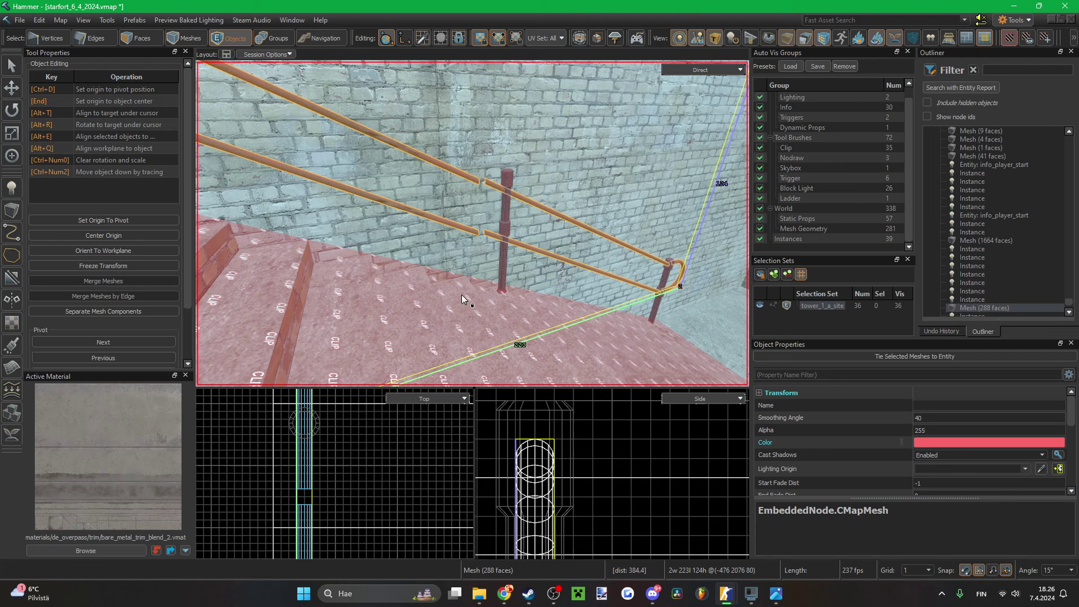
click(504, 261)
scroll(322, 474, down, 2)
scroll(322, 474, up, 3)
key(Down)
key(Down)
key(Down)
key(Down)
key(Down)
key(Down)
key(Down)
key(Down)
key(Down)
key(Down)
key(Up)
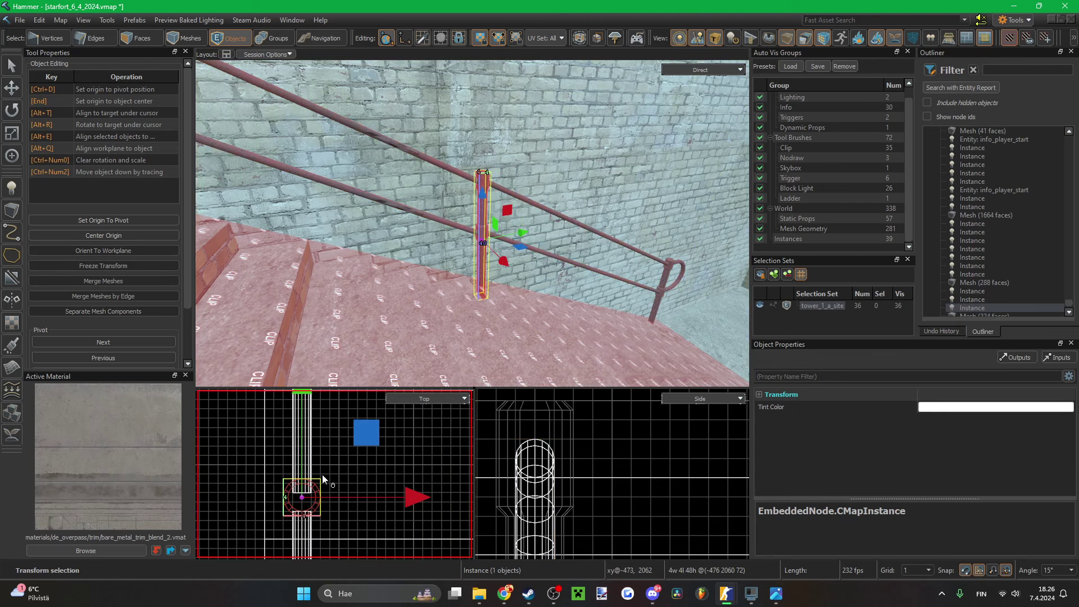
key(Down)
scroll(912, 577, up, 1)
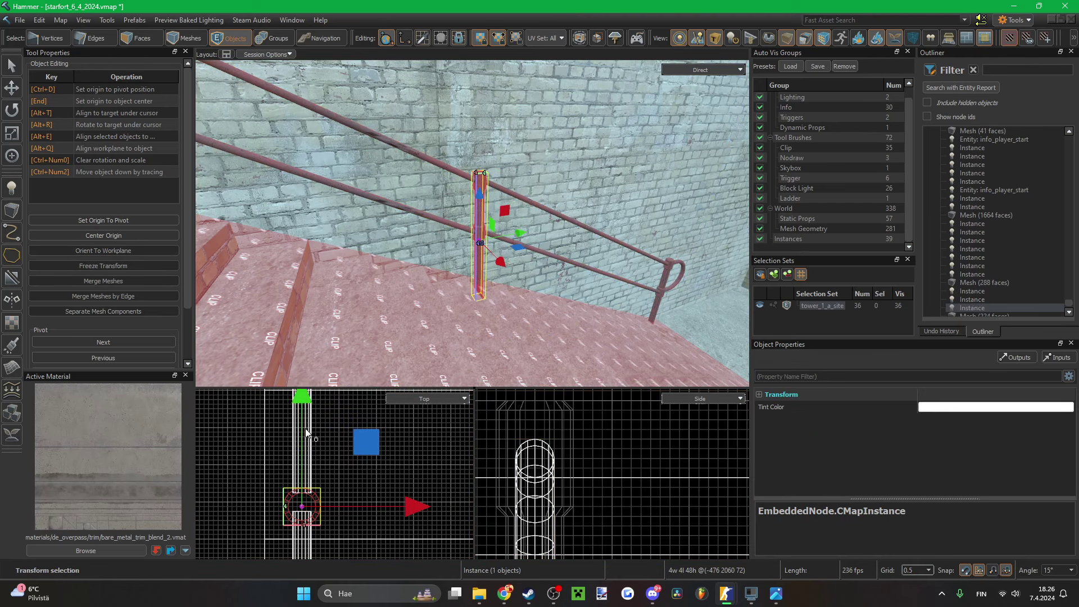
drag(303, 428, 304, 507)
- Select only the rail vertices at the middle gap and move them toward the bottom of the stairs, centred at Y 2074
right_drag(493, 354, 496, 344)
key(s)
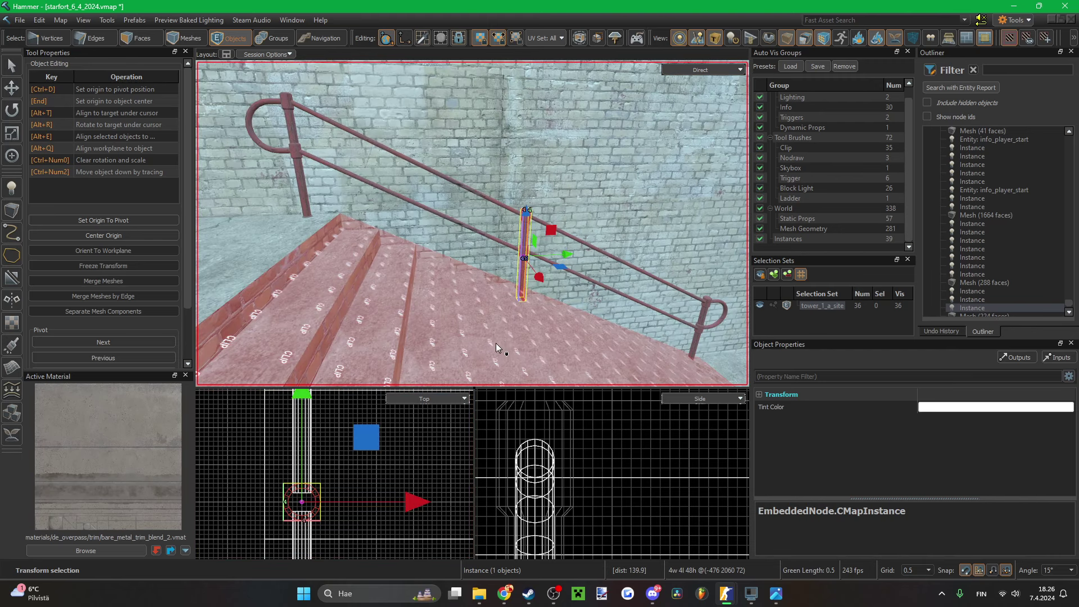
click(495, 337)
key(2)
right_drag(555, 262, 472, 223)
key(s)
key(w)
scroll(337, 481, down, 5)
key(1)
drag(340, 476, 303, 510)
scroll(333, 468, up, 3)
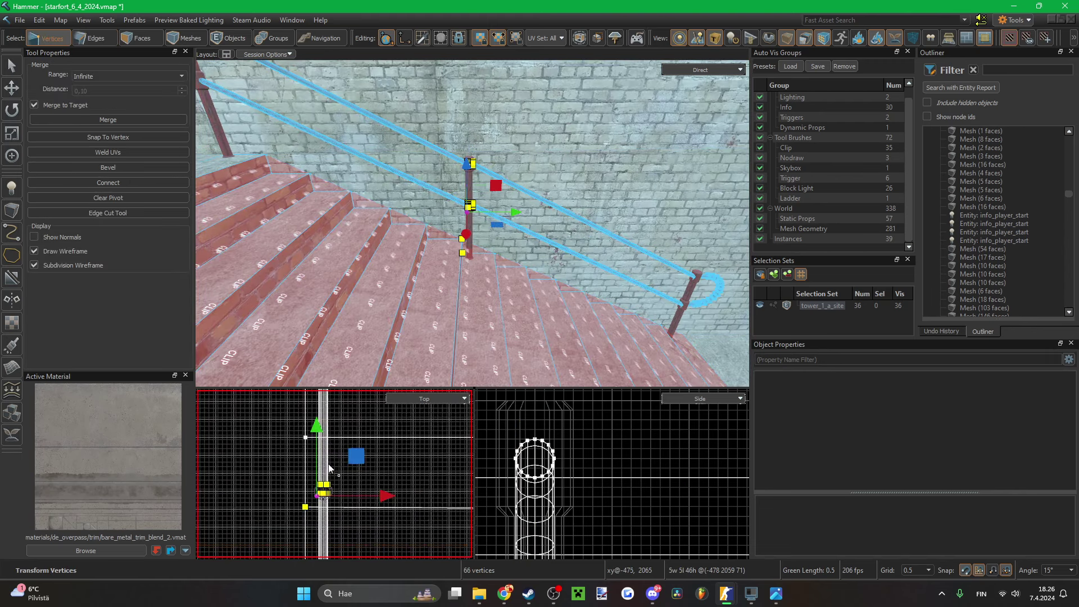
click(355, 538)
double_click(355, 537)
drag(352, 480, 310, 524)
drag(321, 414, 321, 379)
middle_drag(334, 442, 328, 472)
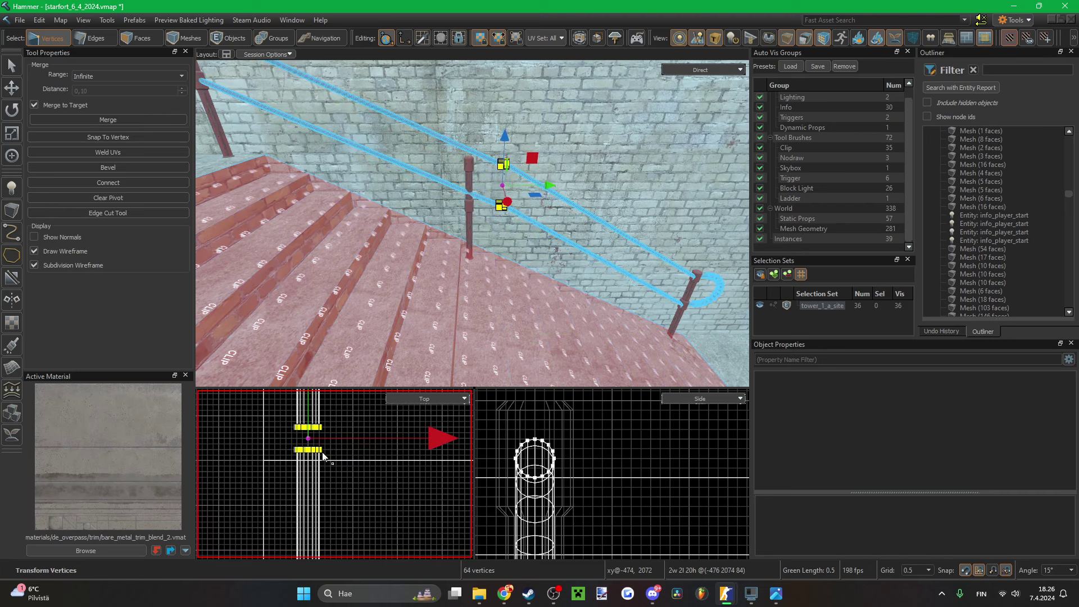
- Move the middle railing post toward the bottom of the stairs to Y 2078
key(4)
click(471, 234)
click(471, 233)
scroll(354, 484, down, 2)
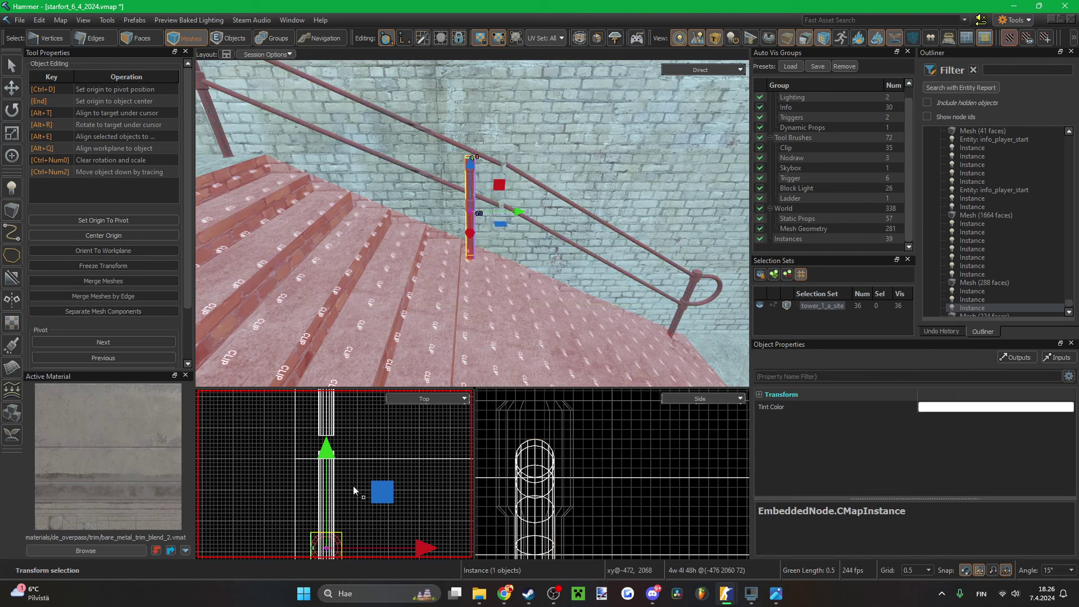
key(Up)
key(Up)
key(Up)
key(Up)
key(Up)
key(Up)
key(Up)
key(Up)
key(Up)
key(Up)
key(Up)
key(Up)
key(Up)
key(Up)
key(Up)
key(Up)
mouse_move(349, 460)
mouse_down()
mouse_move(351, 438)
mouse_move(349, 449)
mouse_up()
scroll(347, 449, down, 6)
scroll(348, 526, up, 6)
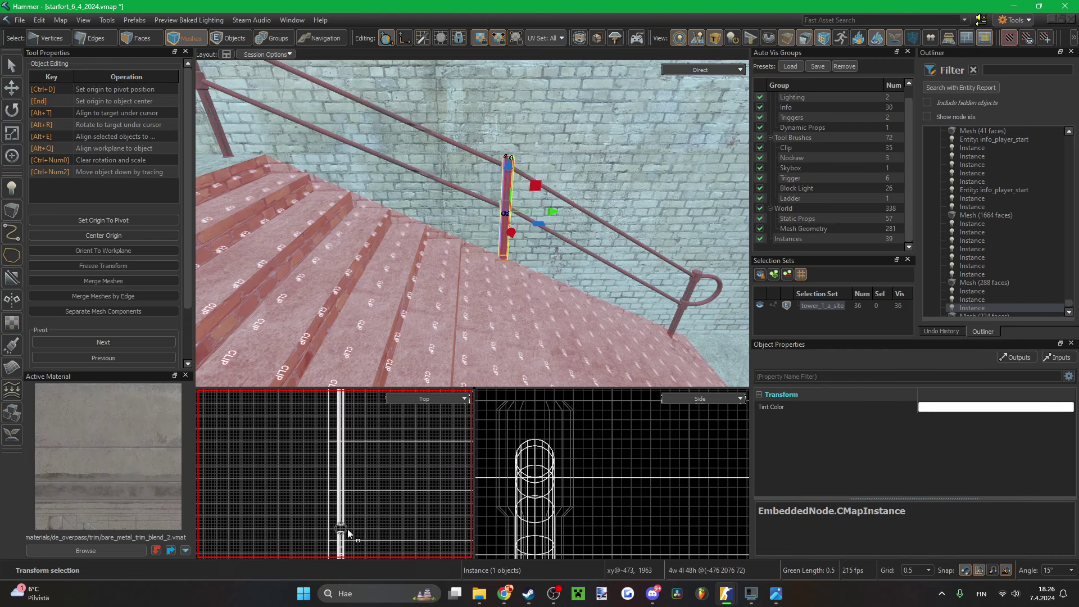
scroll(348, 527, down, 6)
scroll(349, 451, up, 6)
scroll(337, 435, up, 3)
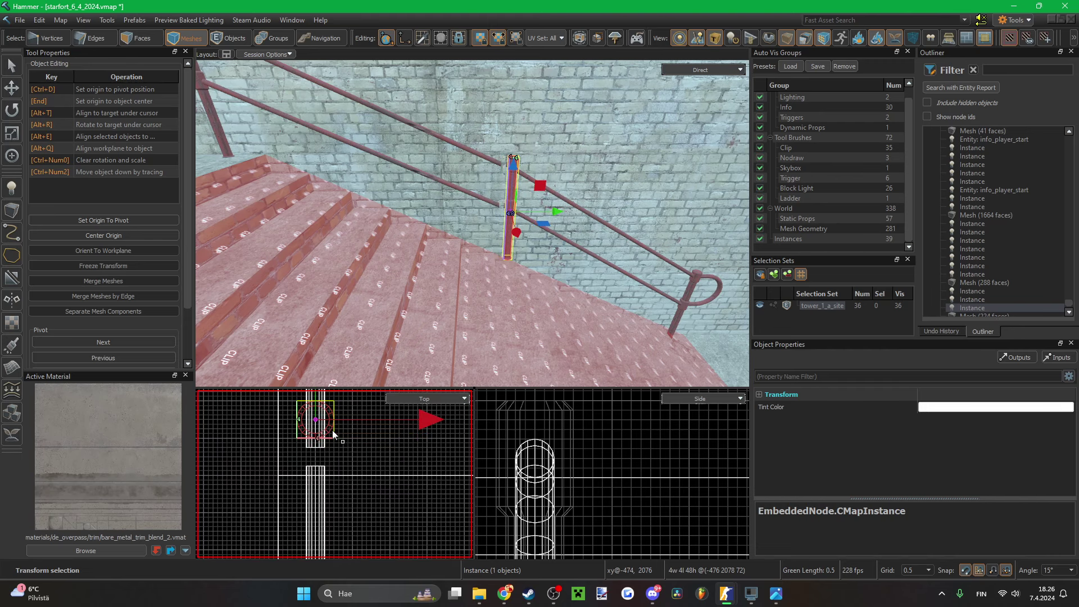
- Try lowering the middle railing post to Z 64 so its base stands on the stairs
key(z)
key(s)
key(w)
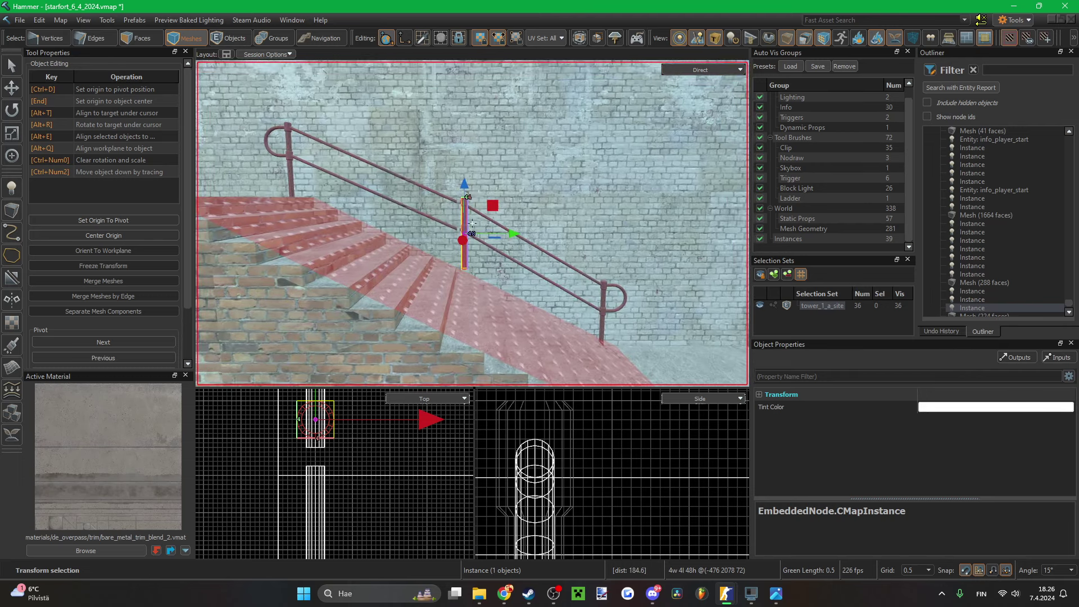
key(s)
key(a)
key(w)
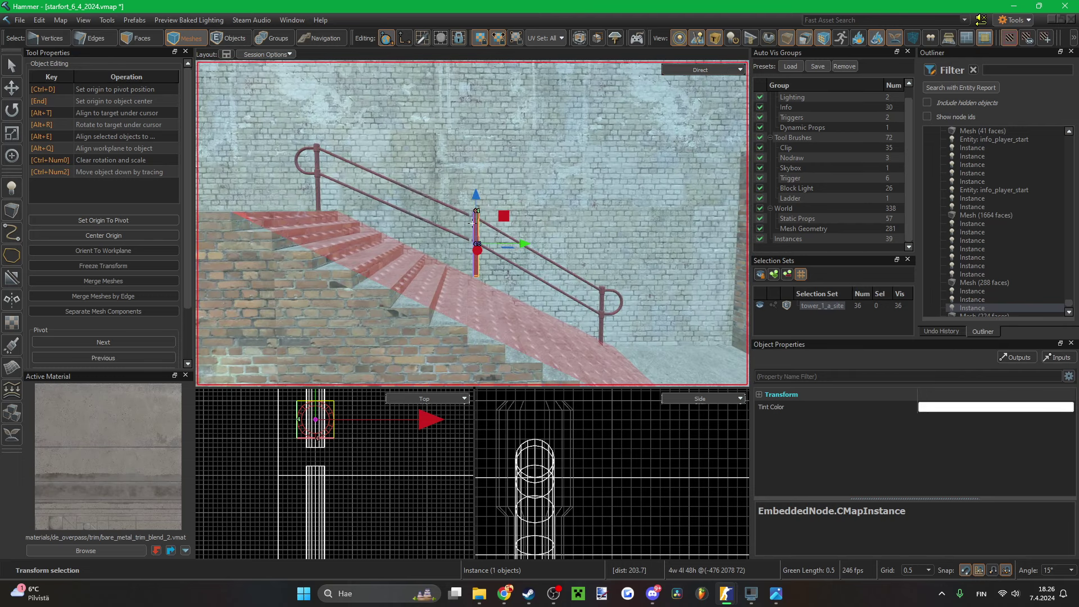
scroll(589, 468, down, 3)
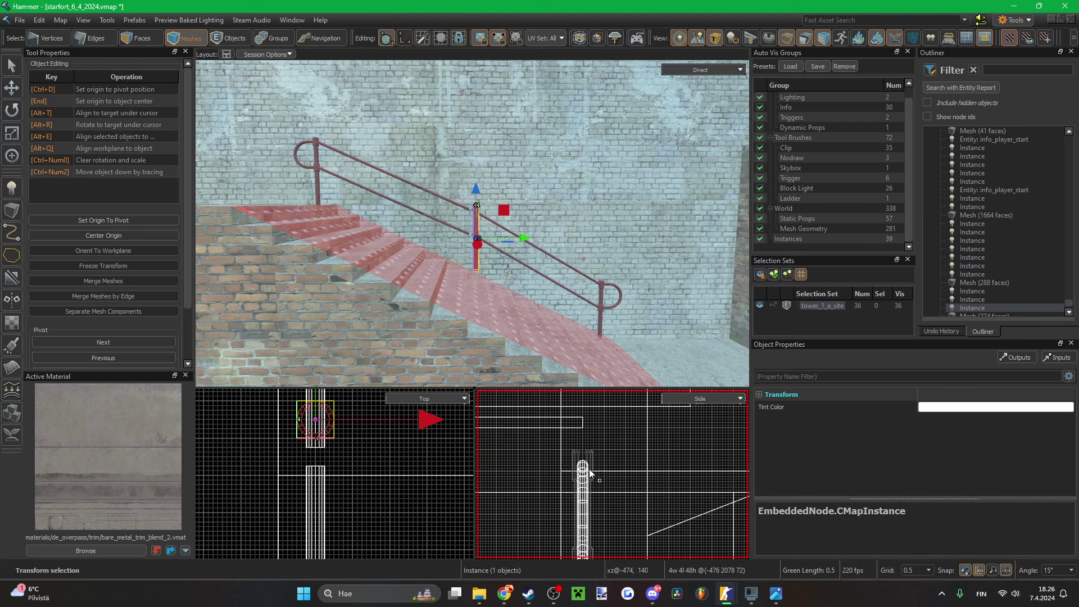
scroll(578, 511, up, 5)
key(Down)
scroll(599, 481, down, 5)
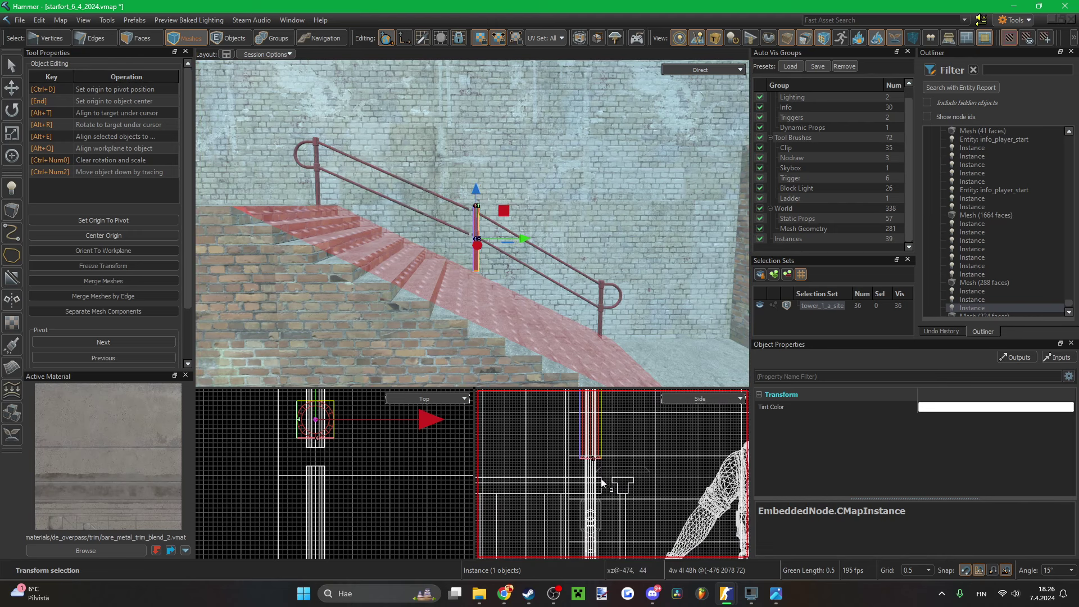
scroll(601, 481, up, 2)
key(Down)
key(Down)
key(Down)
key(Down)
key(Down)
key(Down)
key(Down)
key(Down)
key(Down)
key(Down)
key(Down)
key(Down)
key(Down)
key(Down)
key(Down)
key(z)
key(w)
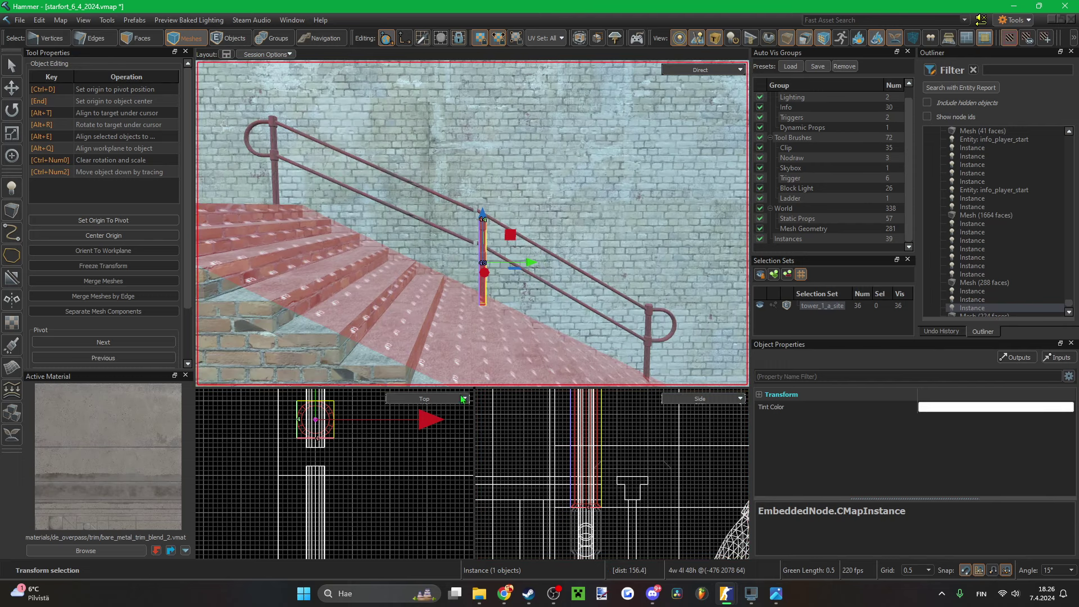
key(z)
- Try moving the rail vertices at the middle gap toward the bottom of the stairs, centred on the post at Y 2078
scroll(341, 478, down, 3)
scroll(334, 464, up, 3)
key(1)
scroll(333, 450, up, 2)
scroll(334, 450, up, 1)
key(Up)
key(Up)
key(Up)
key(Up)
key(Up)
key(Up)
key(Up)
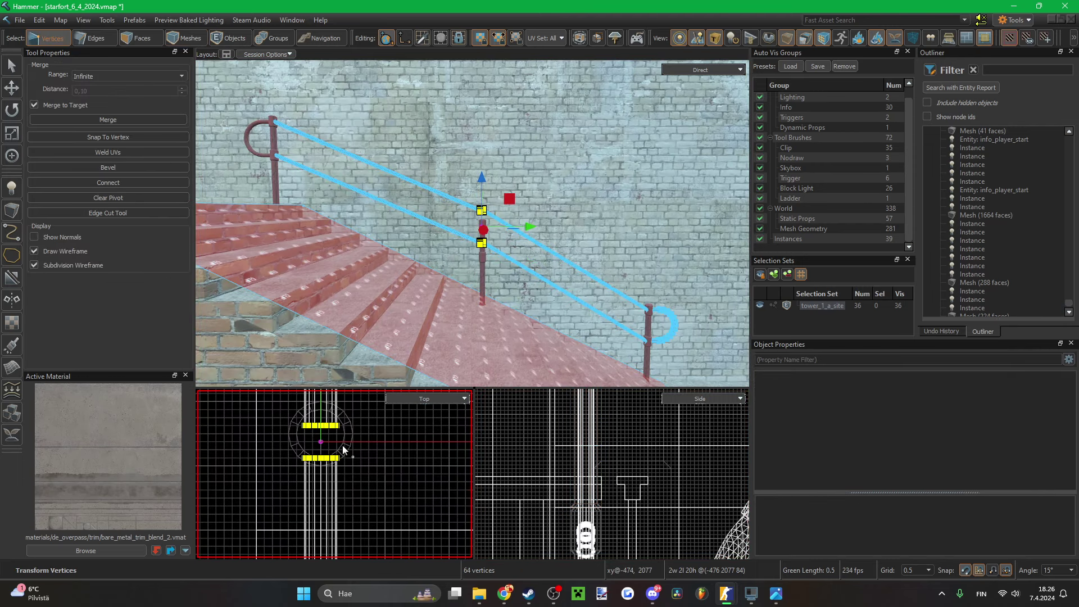
- Try lowering the middle-gap rail vertices by 8 units to meet the collars of the lowered post
scroll(607, 507, down, 6)
scroll(604, 422, up, 4)
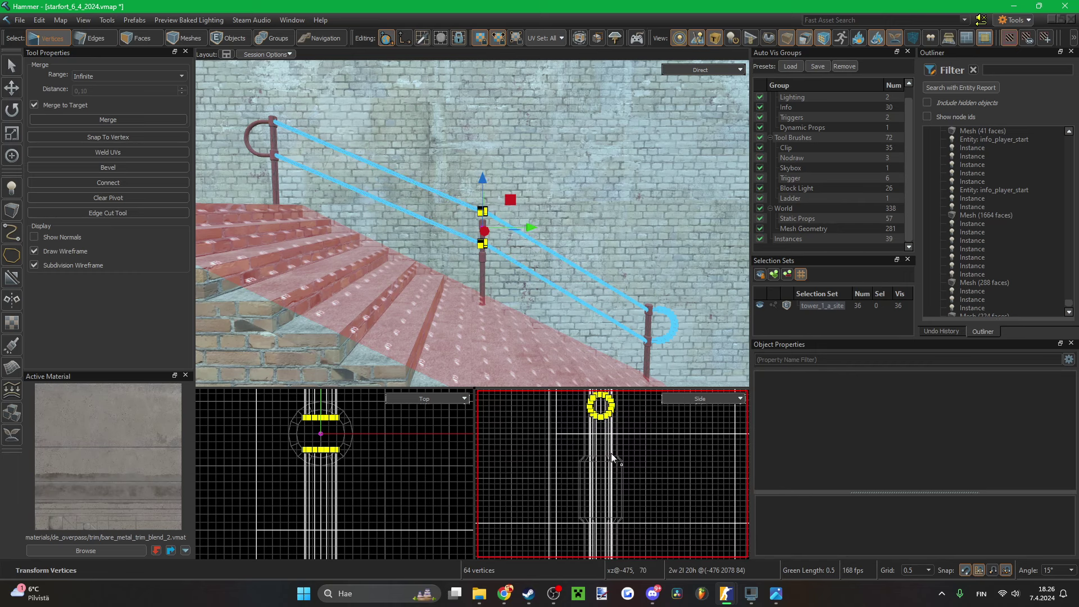
key(Down)
key(Down)
key(Down)
key(Down)
key(Down)
key(Down)
key(Down)
key(Down)
key(Down)
key(Down)
key(Down)
key(Down)
key(Down)
key(Down)
key(Down)
key(Down)
- Check the railing from a distance and undo the last moves of the rail joints and the middle post
key(w)
right_drag(508, 319, 531, 312)
key(s)
click(607, 180)
key(w)
right_drag(607, 180, 464, 239)
key(2)
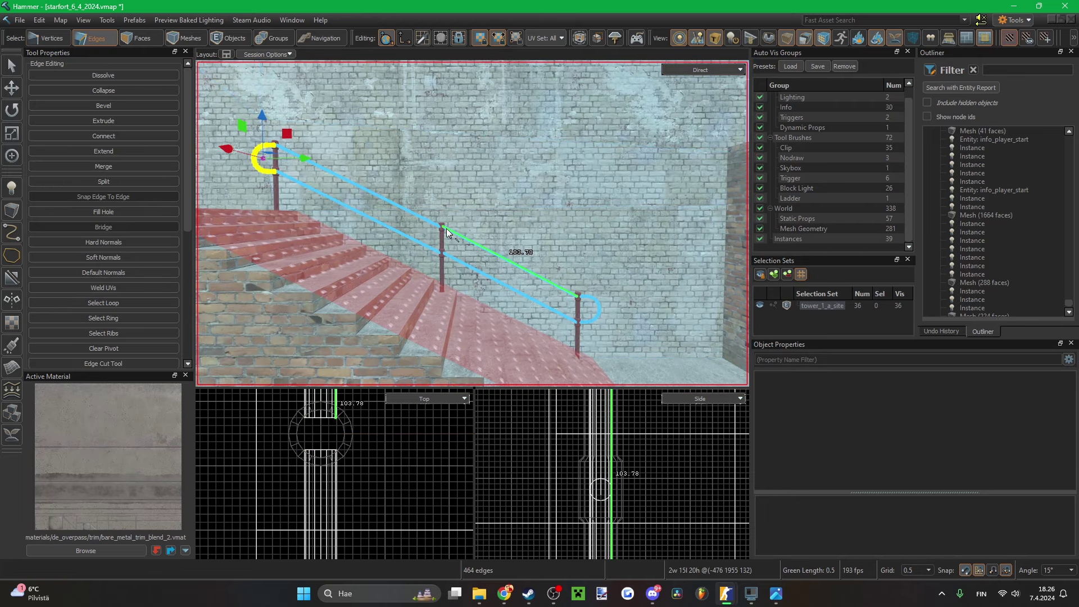
click(405, 214)
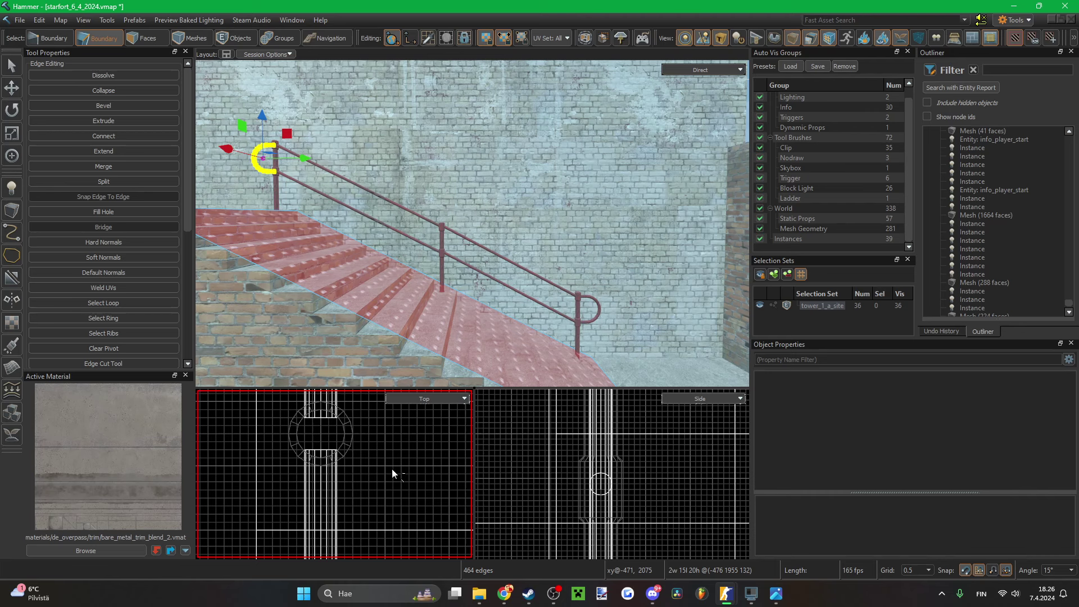
key(ctrl+z)
key(ctrl+z)
key(ctrl+z)
scroll(362, 460, down, 5)
scroll(362, 460, up, 1)
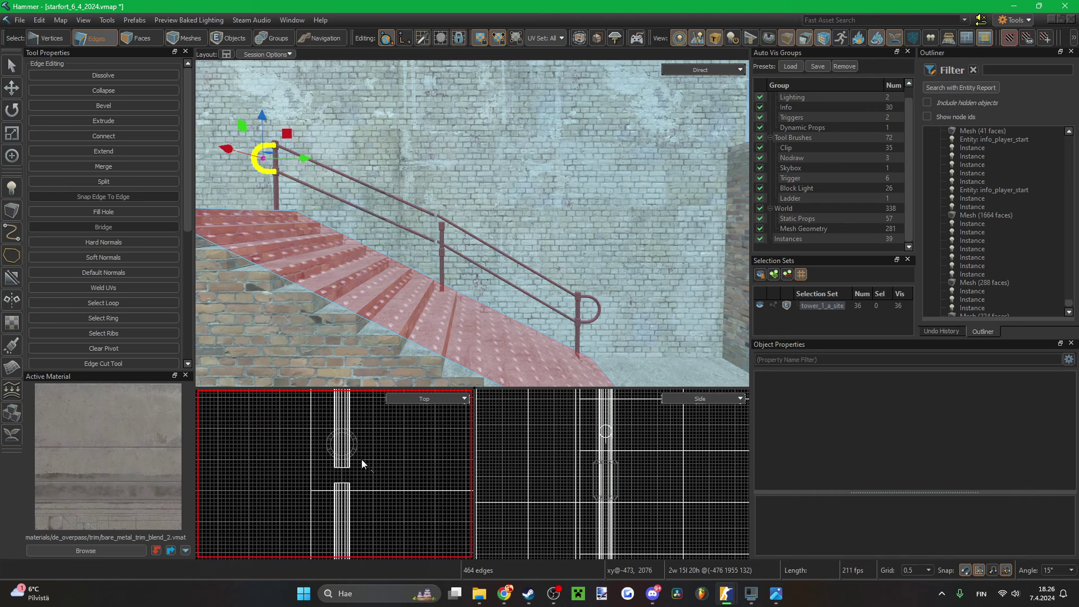
key(ctrl+z)
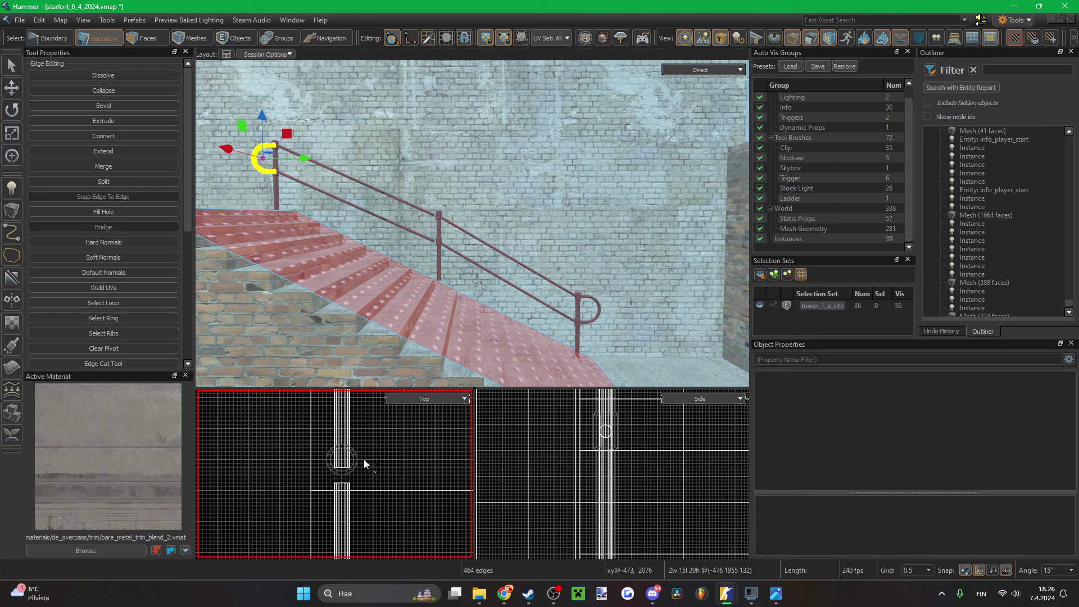
- Cut the stairs' sloped clip face across its width, level with the step edge near the middle post
key(2)
right_drag(436, 367, 479, 313)
key(3)
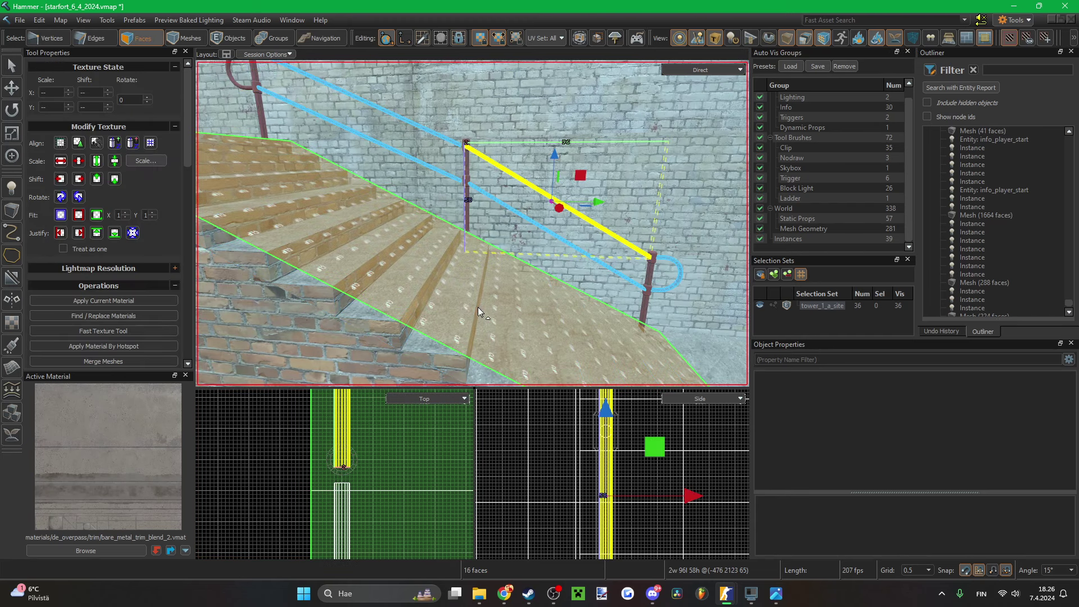
click(480, 313)
key(c)
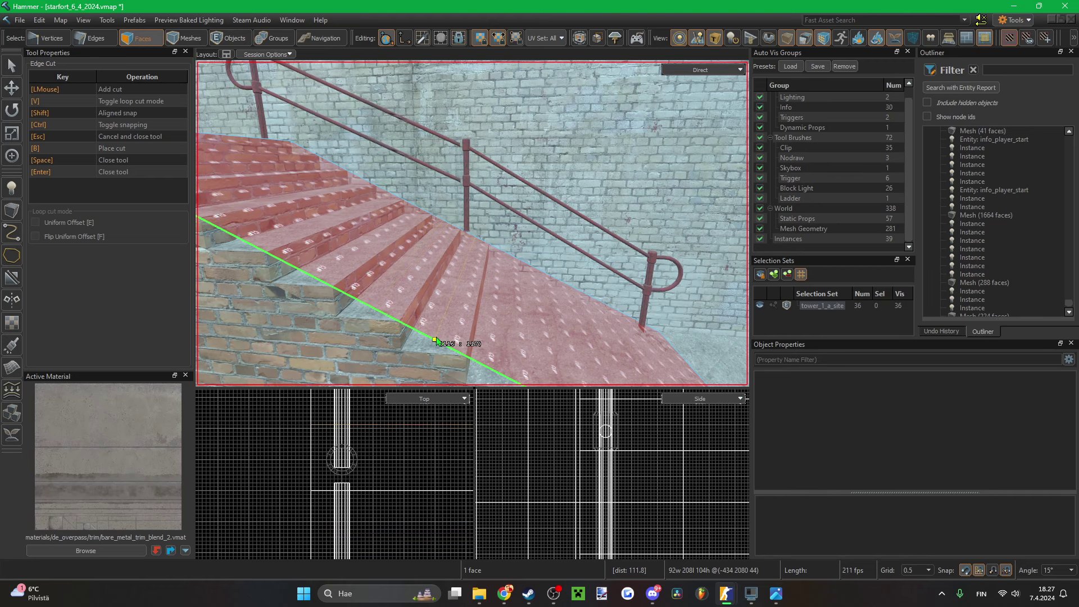
key(w)
right_drag(435, 342, 461, 281)
click(461, 282)
key(Return)
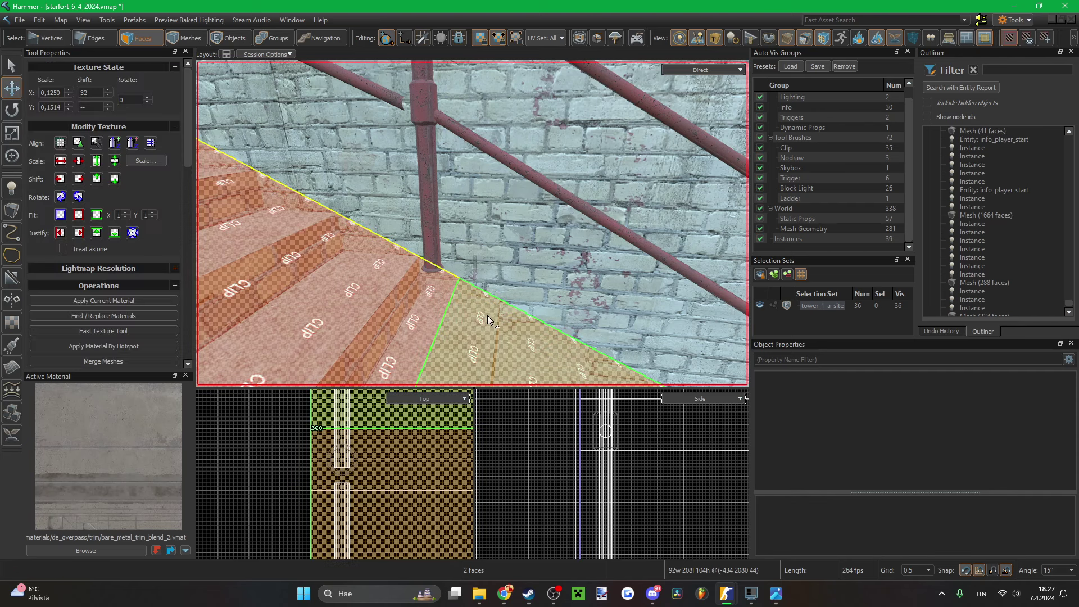
- Move the middle post toward the bottom of the stairs to Y 2080, in line with the new clip edge
right_drag(491, 318, 443, 282)
key(s)
key(5)
click(442, 249)
key(Up)
scroll(350, 427, down, 1)
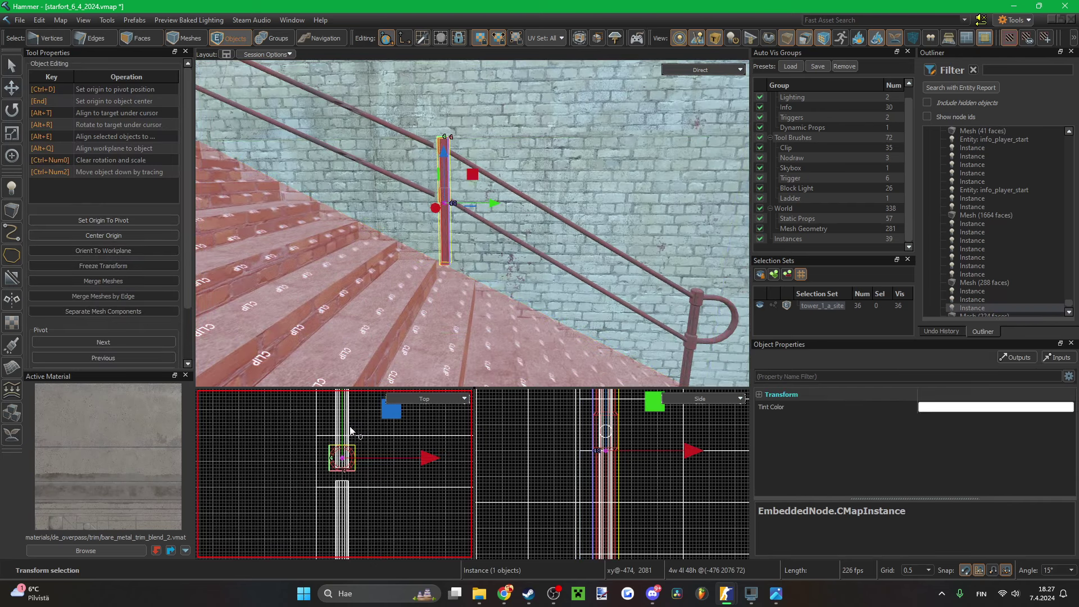
scroll(584, 462, down, 5)
scroll(599, 464, up, 3)
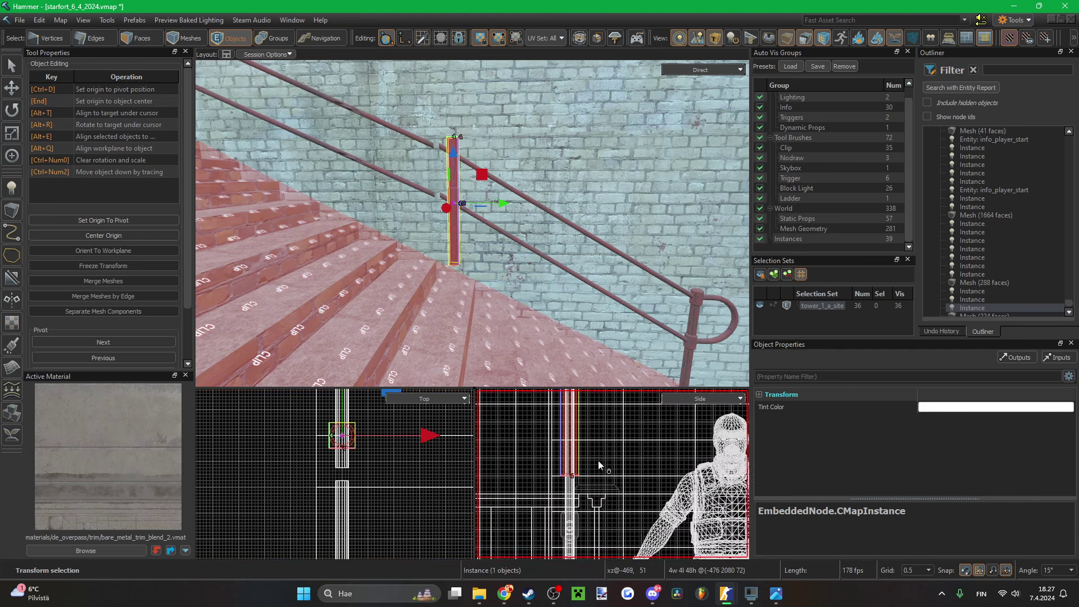
- Lower the middle post to Z 64 so its base meets the stair surface
right_drag(523, 298, 517, 331)
key(w)
scroll(595, 502, up, 3)
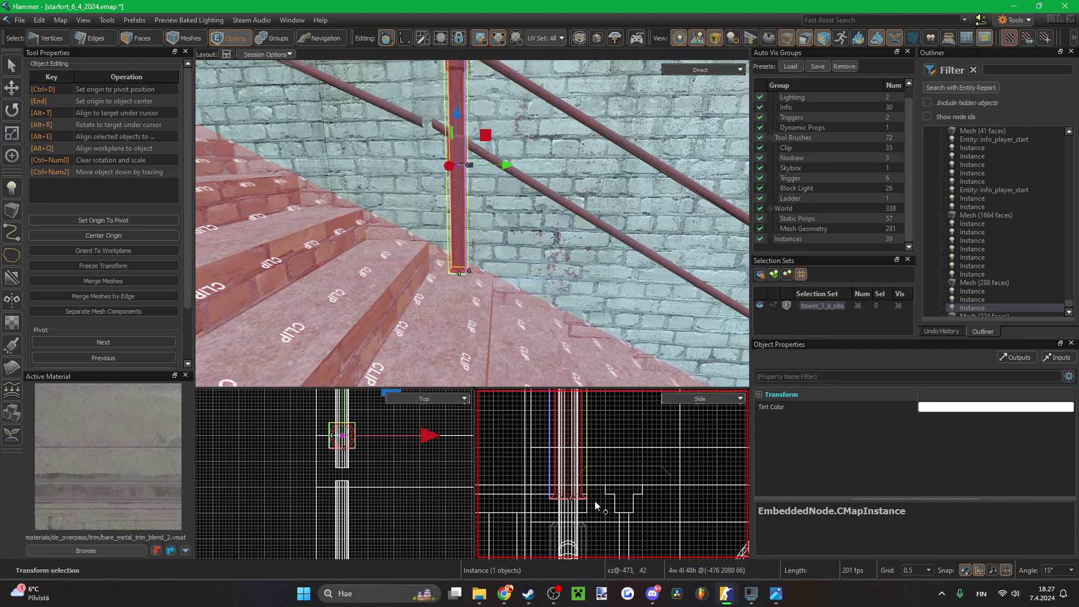
key(Down)
key(Down)
key(Down)
key(Down)
key(Down)
key(Down)
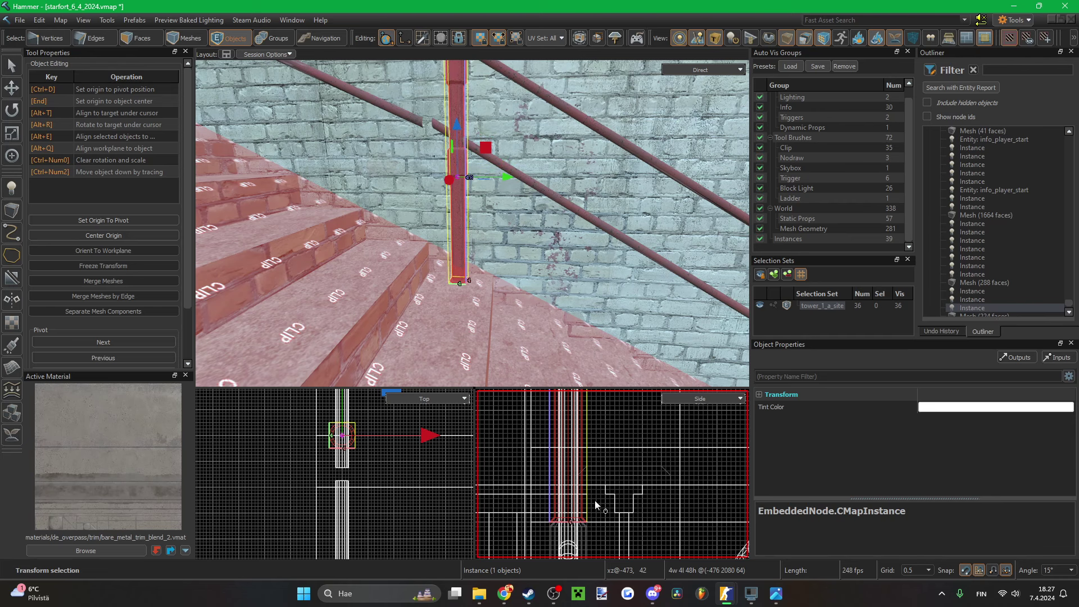
- Select the rail vertices on both sides of the middle gap and move them onto the post at Y 2080
right_drag(504, 336, 510, 313)
scroll(343, 486, down, 1)
key(1)
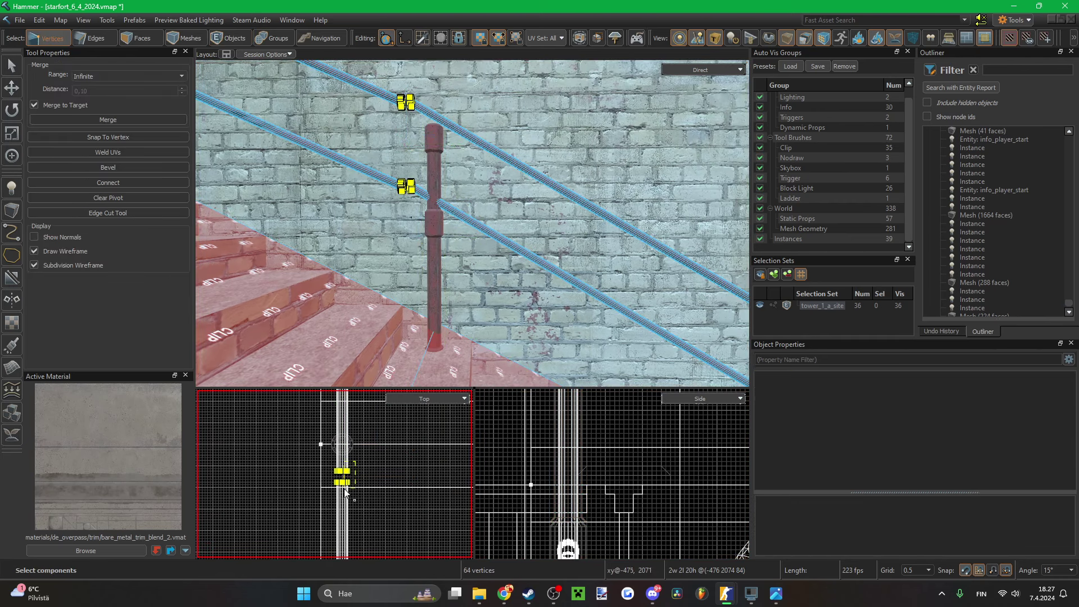
scroll(346, 458, up, 3)
key(Up)
key(Up)
key(Up)
key(Up)
key(Up)
key(Up)
key(Up)
key(Up)
key(Up)
key(Up)
key(Up)
key(Up)
scroll(594, 501, down, 6)
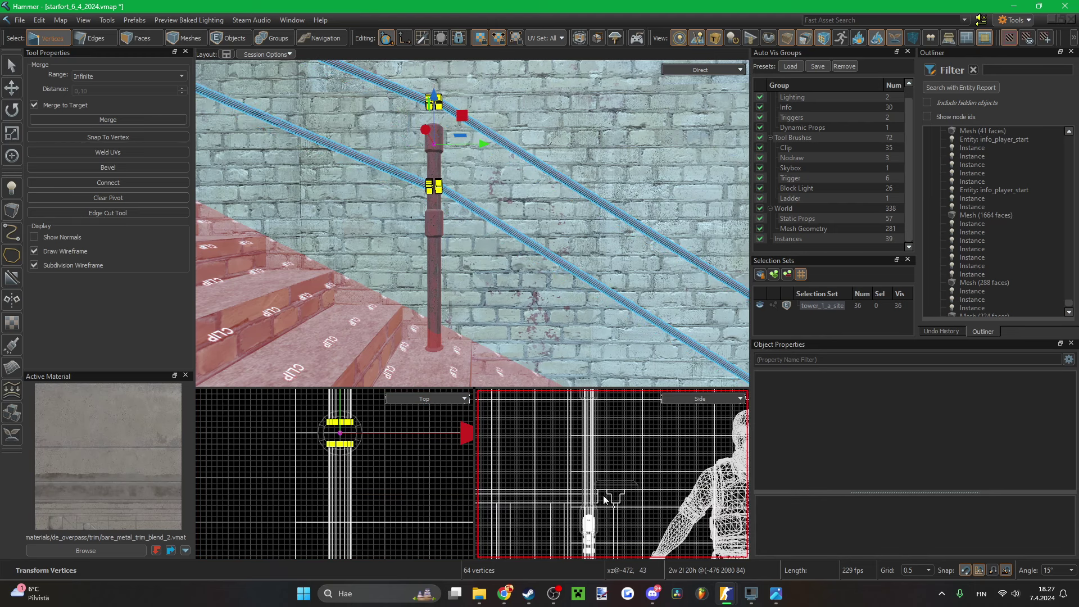
- Lower the selected rail vertices to Z 76 so both rails meet the collars of the middle post
scroll(589, 462, up, 8)
key(Down)
key(Down)
key(Down)
key(Down)
key(Down)
key(Down)
key(Down)
key(Down)
key(Down)
key(Down)
key(Down)
key(Down)
key(Down)
scroll(602, 495, down, 4)
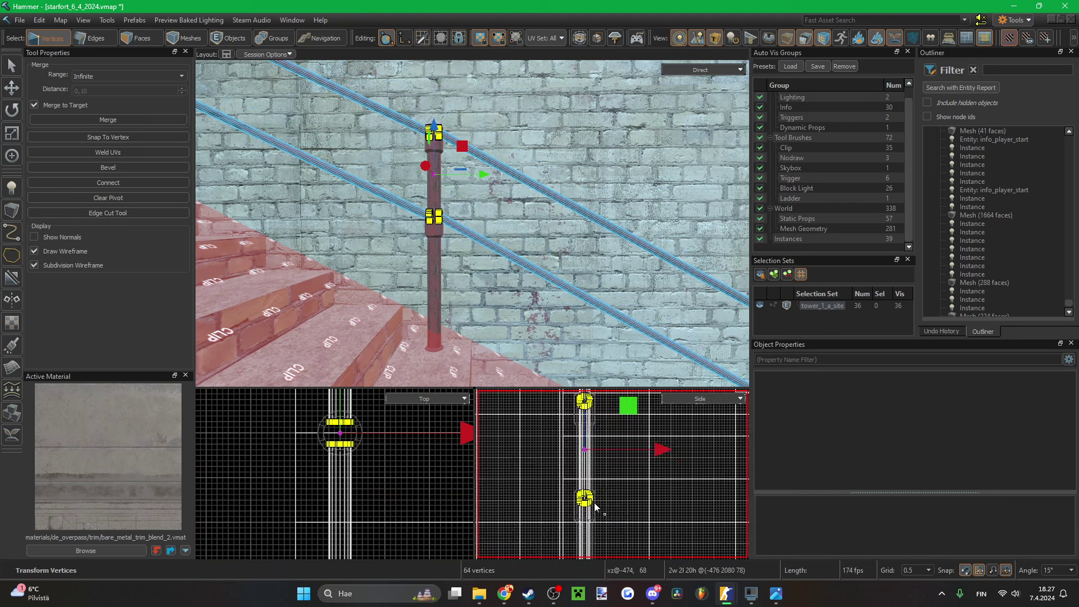
scroll(595, 503, up, 4)
key(Down)
key(Down)
key(Down)
- Check the whole railing against the stairs, clear the selection and save the map
key(z)
key(s)
key(w)
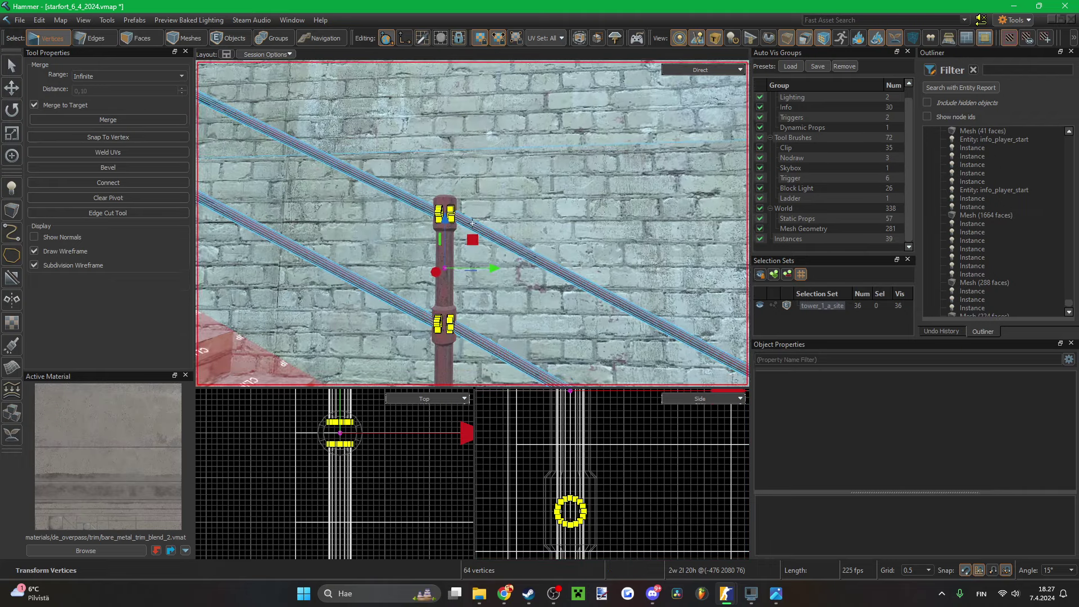
key(s)
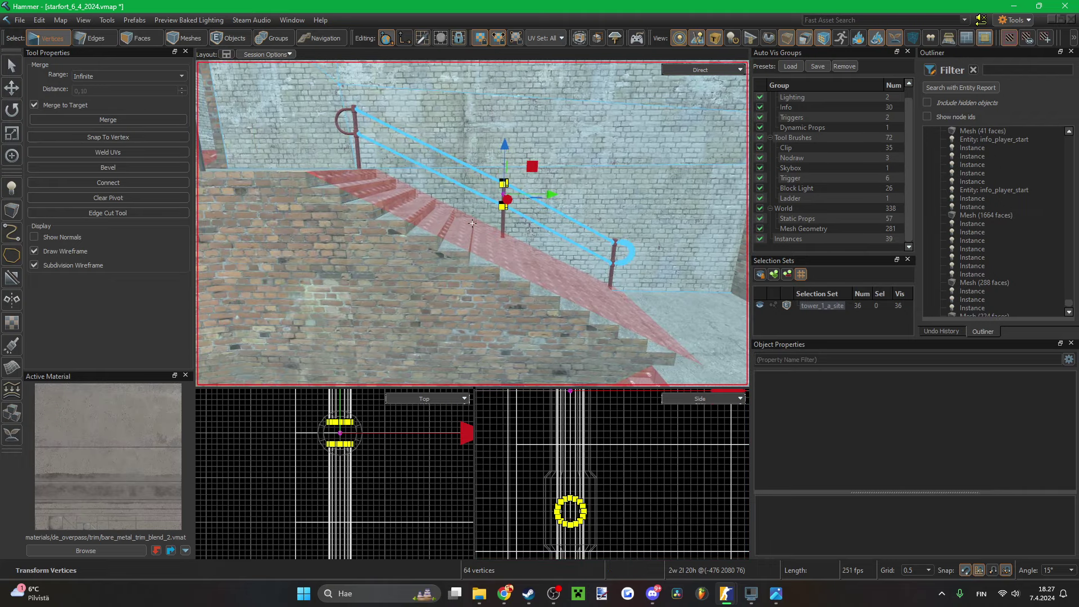
key(w)
mouse_move(472, 223)
right_down()
mouse_move(579, 353)
mouse_move(473, 223)
mouse_move(609, 355)
mouse_move(472, 223)
right_up()
click(575, 348)
key(ctrl+s)
- Delete the faces of both rail bars between the middle post and the bottom post
key(2)
double_click(530, 279)
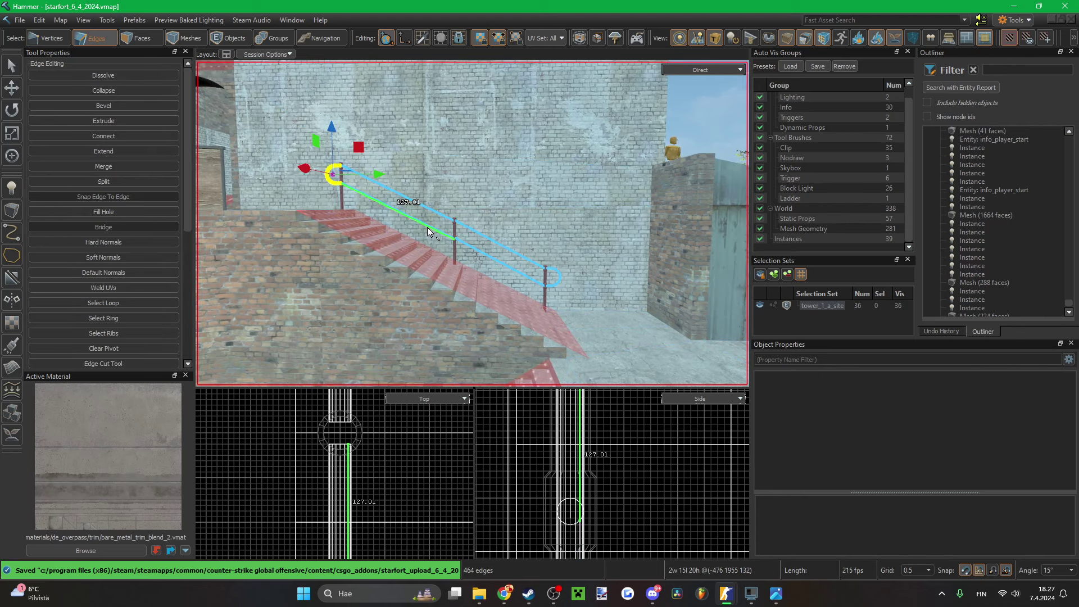
key(5)
click(517, 272)
mouse_move(517, 272)
right_down()
mouse_move(473, 223)
mouse_move(517, 272)
right_up()
key(3)
double_click(449, 274)
key(Delete)
double_click(465, 228)
key(Delete)
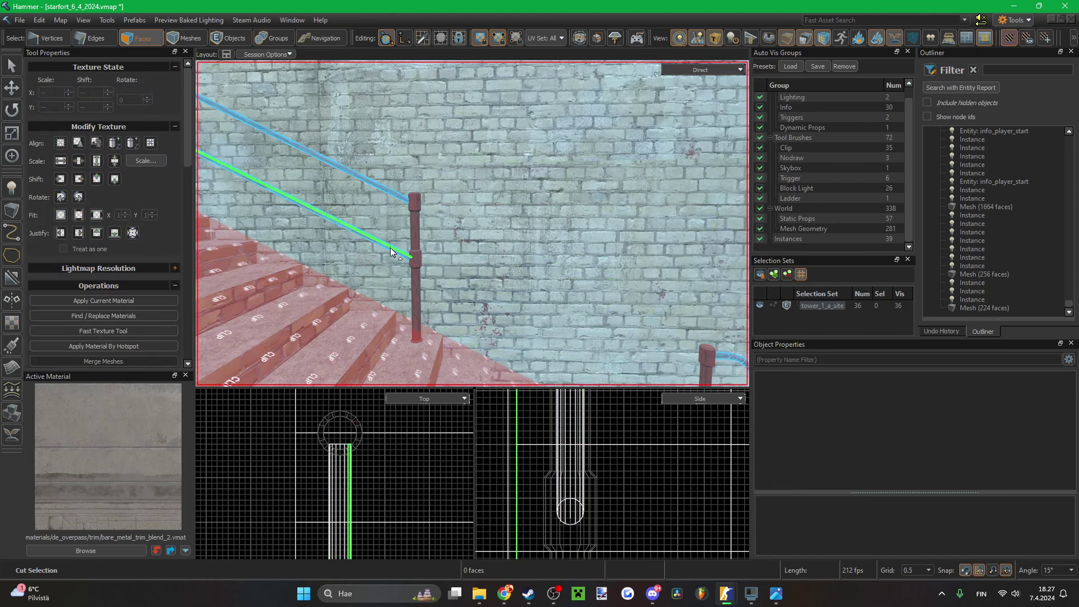
- Select all faces of both rail bars between the top and middle posts and detach them as a separate mesh
double_click(390, 246)
ctrl+double_click(387, 196)
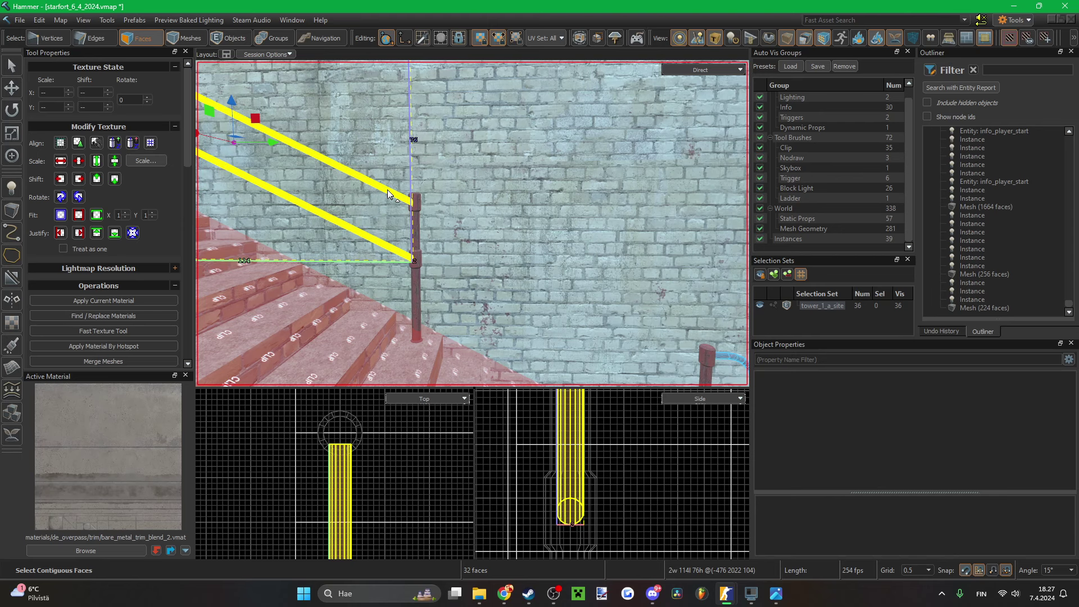
key(alt+n)
- Clone the detached upper rail section and slide the copy along Y to 2138 so its upper end meets the middle post
key(5)
right_drag(423, 239, 472, 223)
scroll(337, 441, down, 12)
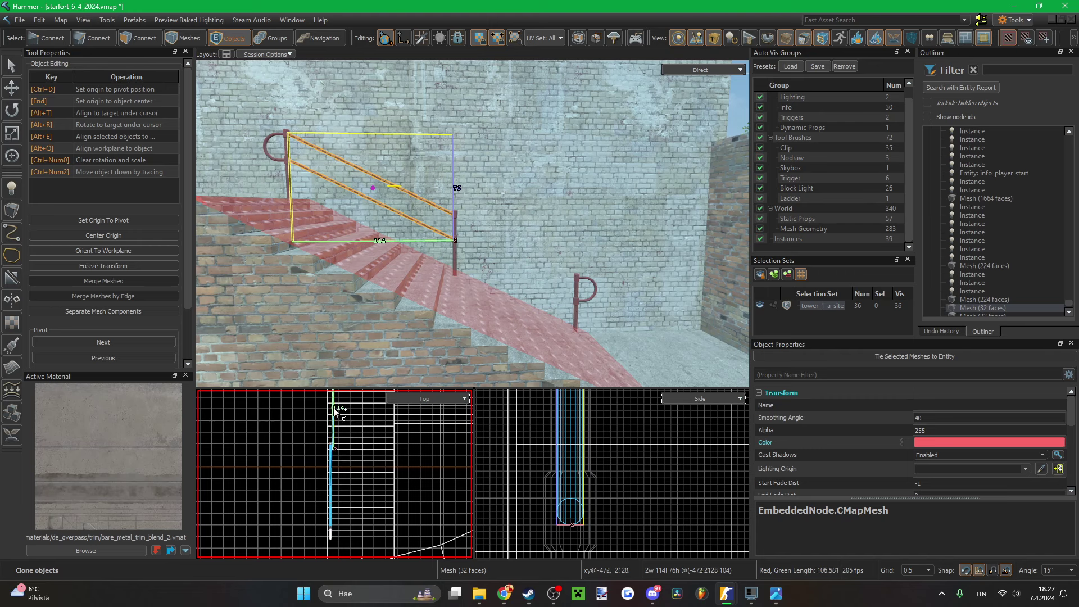
shift+drag(334, 412, 333, 403)
scroll(335, 447, up, 12)
key(Left)
key(Left)
key(Left)
key(Left)
key(Left)
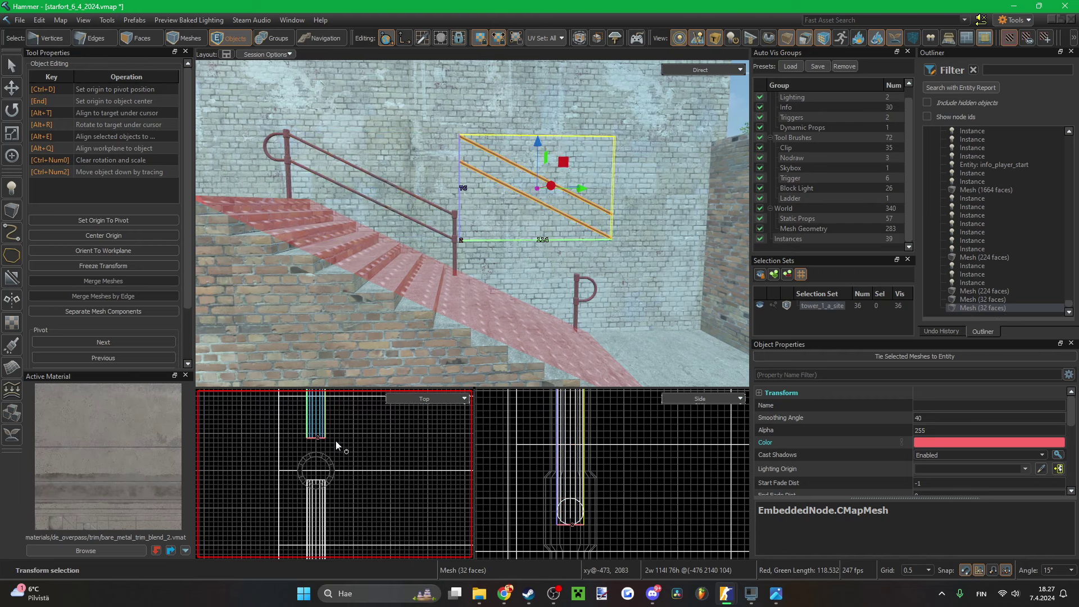
key(Down)
key(Down)
- Lower the copied rail section to Z 48 so its upper ends meet the collars of the middle post
scroll(578, 493, down, 8)
key(Down)
key(Down)
key(Down)
key(Down)
key(Down)
key(Down)
key(Down)
key(Down)
key(Down)
key(Down)
key(Down)
key(Down)
key(Down)
key(Down)
key(Down)
key(Down)
key(Down)
key(Down)
key(Down)
key(Down)
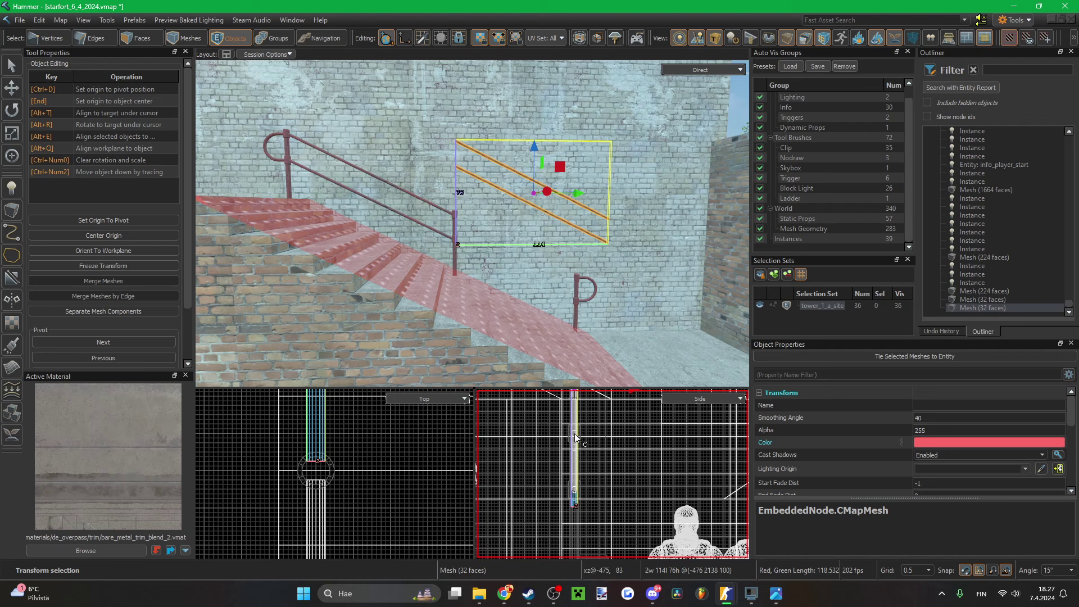
scroll(575, 442, up, 6)
scroll(573, 449, up, 1)
key(Down)
key(Down)
key(Down)
key(Down)
key(Down)
key(Down)
key(Down)
scroll(579, 449, down, 2)
key(Down)
key(Down)
key(Down)
key(Down)
key(Down)
key(Down)
key(Down)
key(Down)
key(Down)
key(Down)
key(Down)
key(Down)
key(Down)
key(Down)
key(Down)
key(Down)
key(Down)
key(Down)
key(Down)
key(Down)
scroll(580, 448, up, 3)
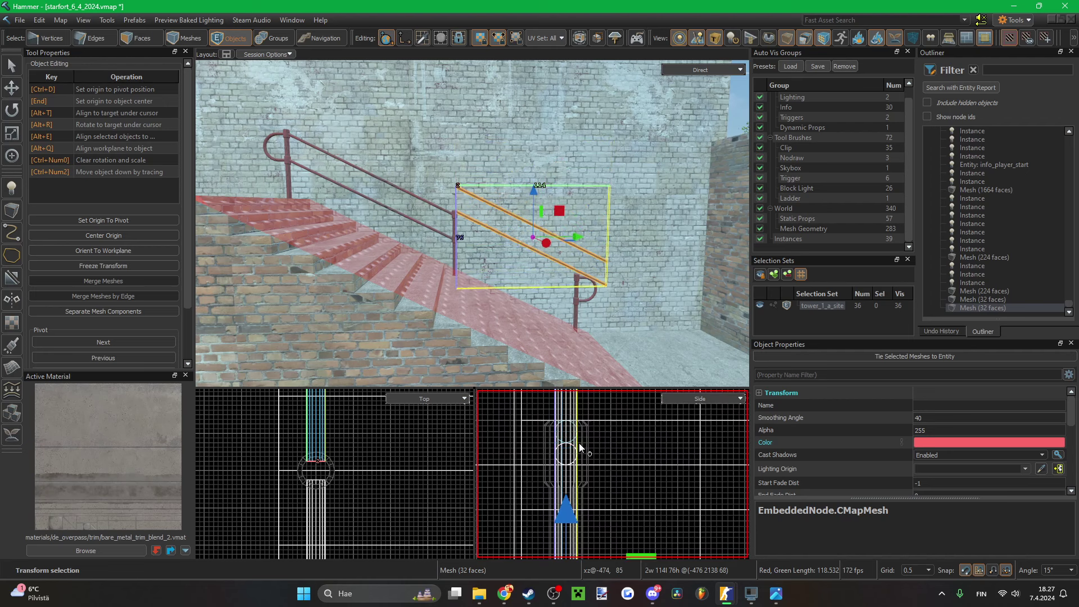
scroll(565, 476, down, 3)
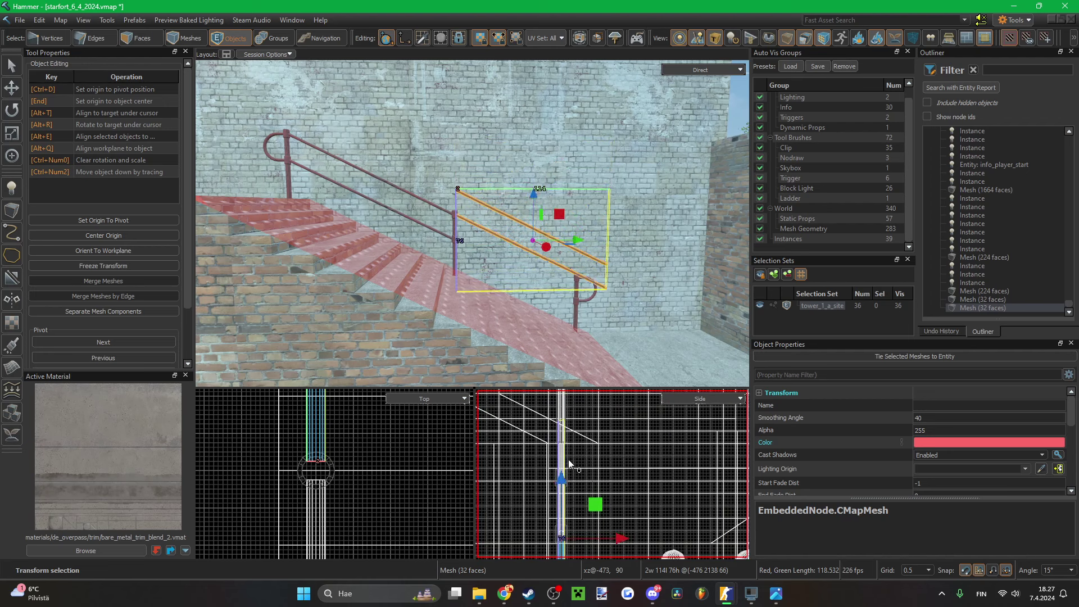
drag(569, 464, 568, 476)
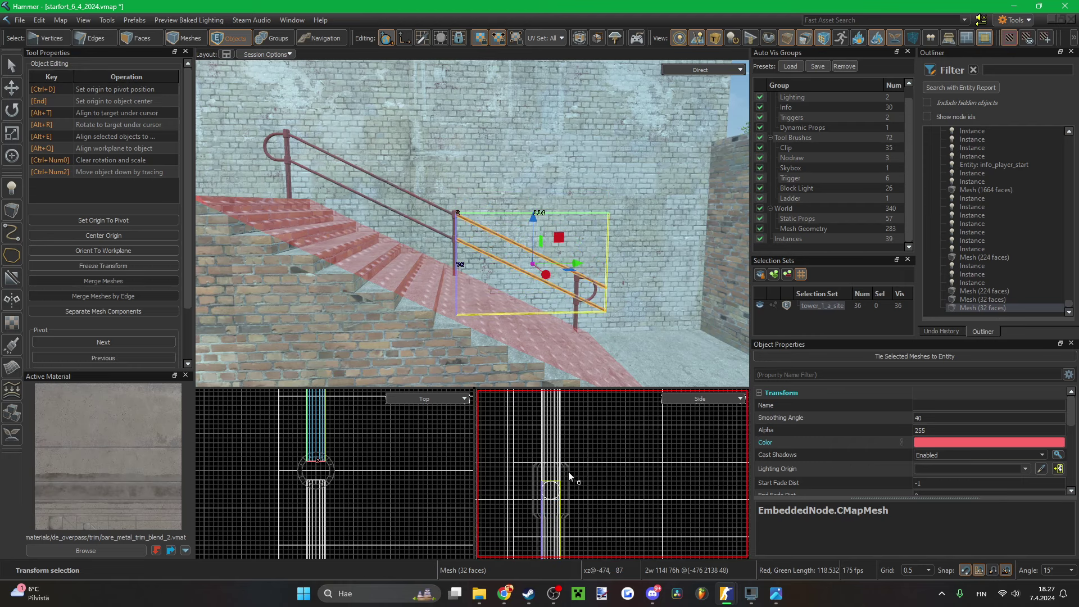
- Select the bottom post with its curved end piece and move both along Y to 2187, away from the stairs
key(z)
key(w)
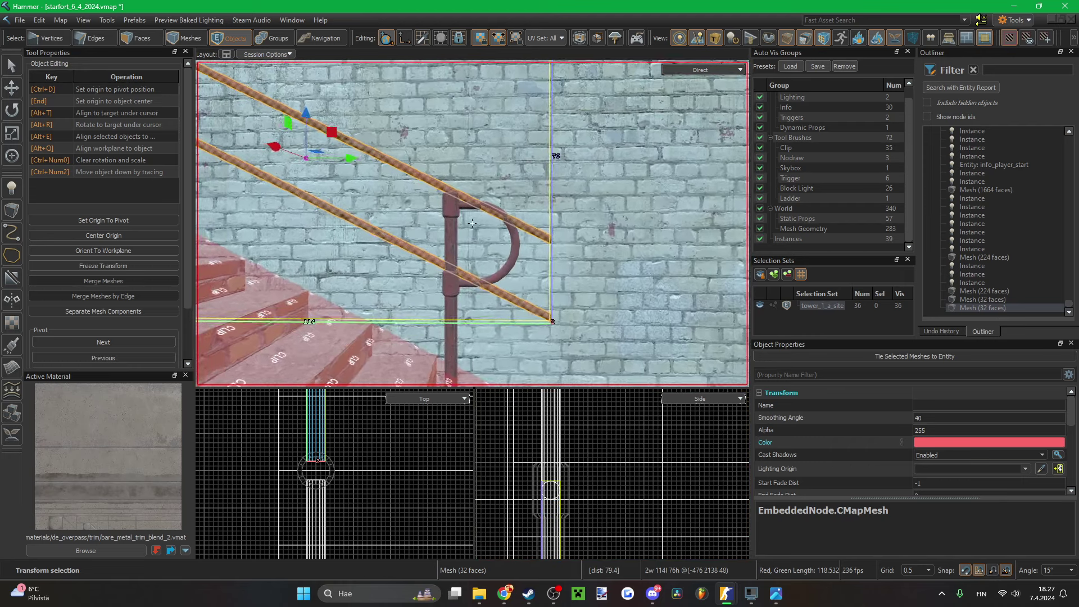
click(458, 223)
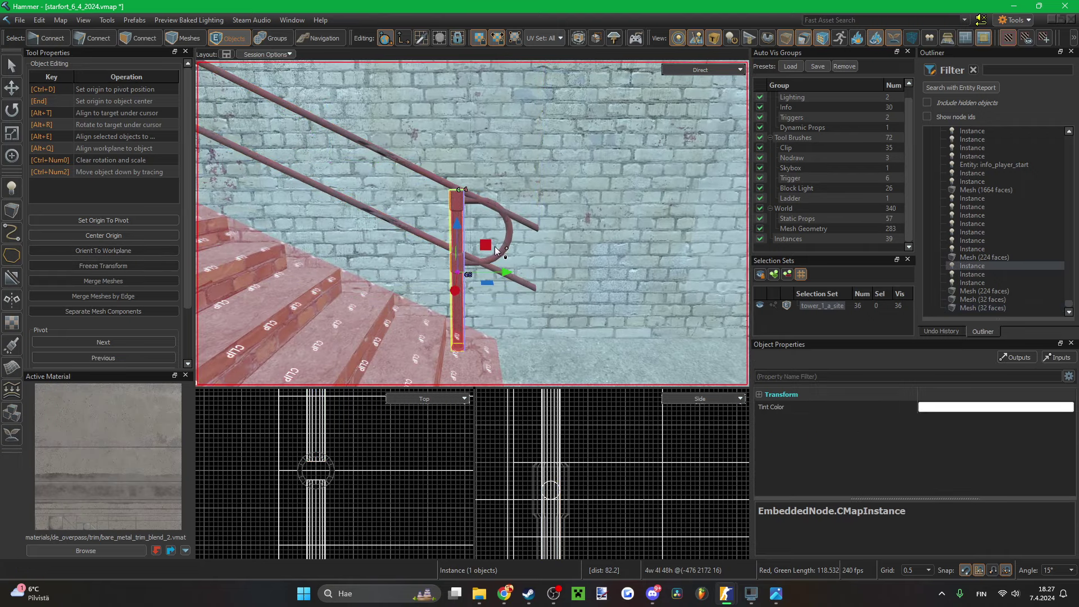
ctrl+click(509, 242)
key(z)
key(s)
key(w)
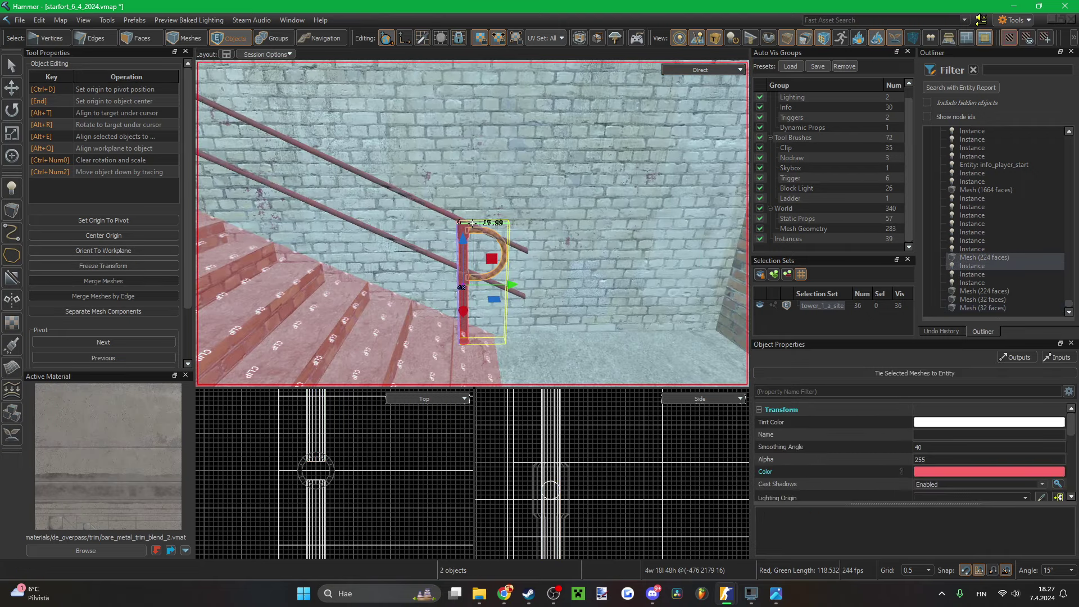
key(z)
scroll(343, 480, down, 12)
scroll(336, 465, up, 3)
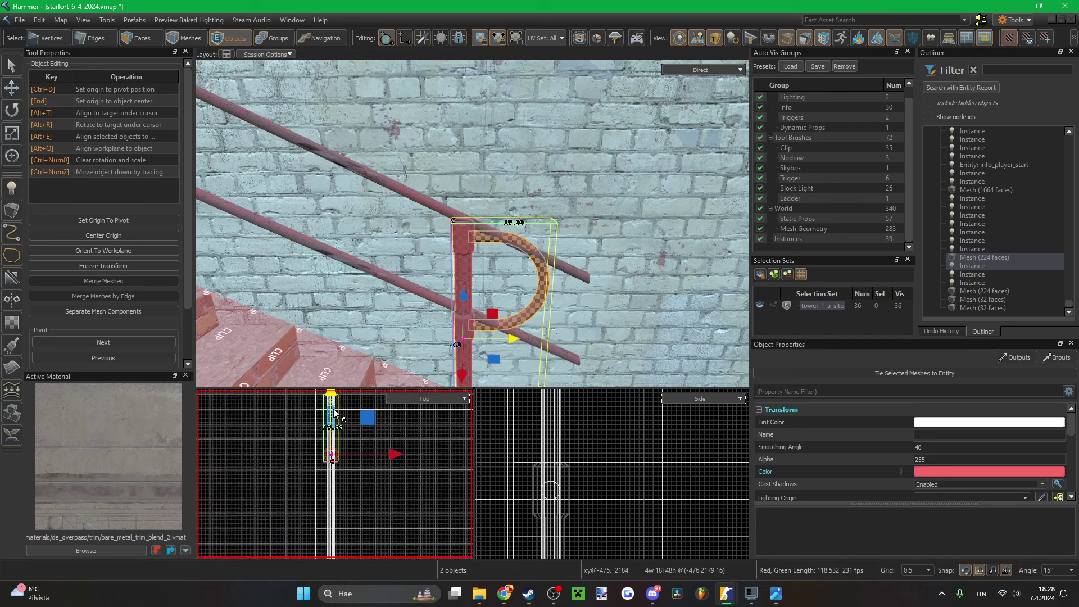
scroll(330, 445, up, 2)
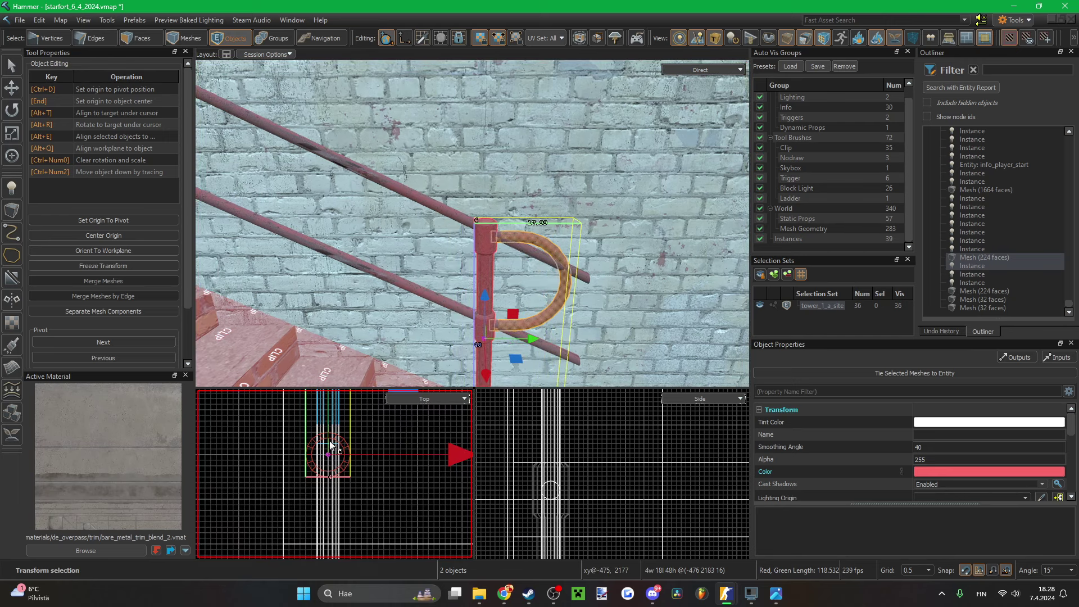
key(Up)
key(Up)
key(Up)
key(Up)
key(Up)
key(Up)
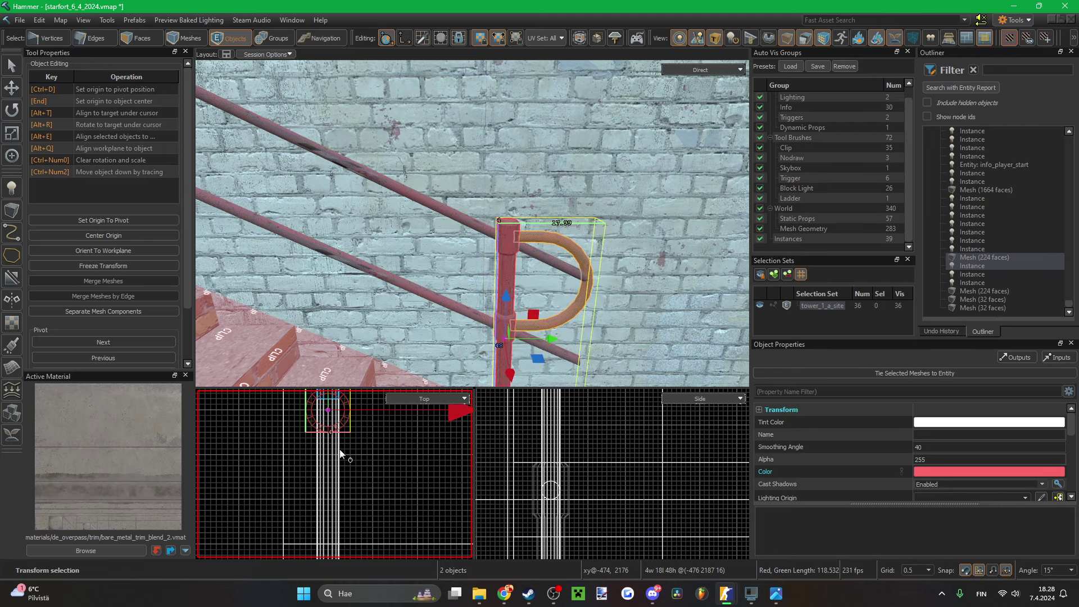
- Switch the 2D Side view to Front (y/z) and check where the copied rails cross the bottom post's collars
scroll(566, 454, down, 6)
click(702, 399)
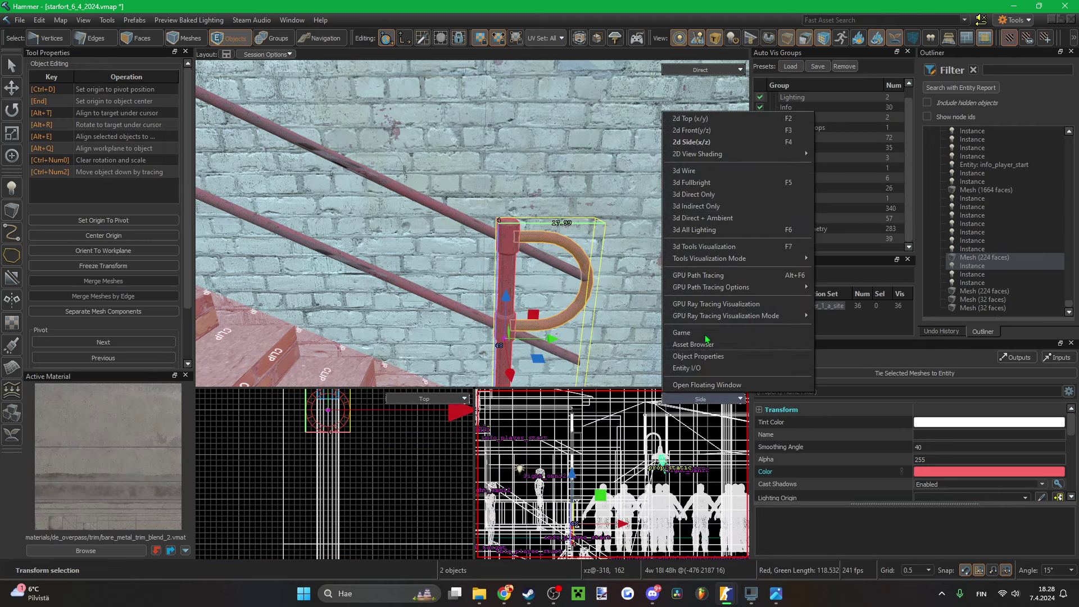
click(691, 130)
scroll(552, 432, up, 8)
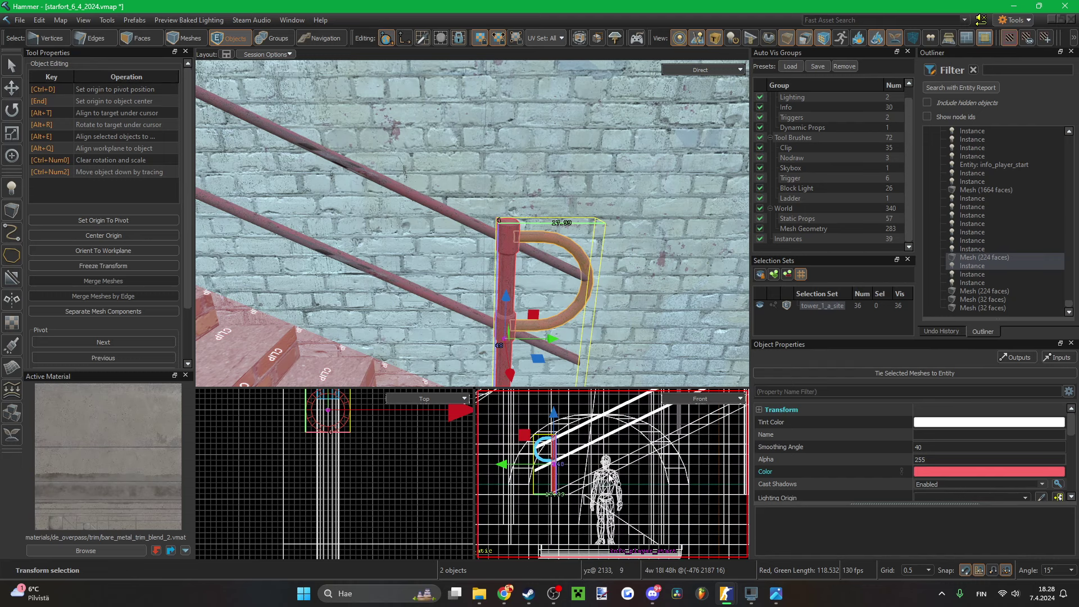
scroll(556, 436, up, 5)
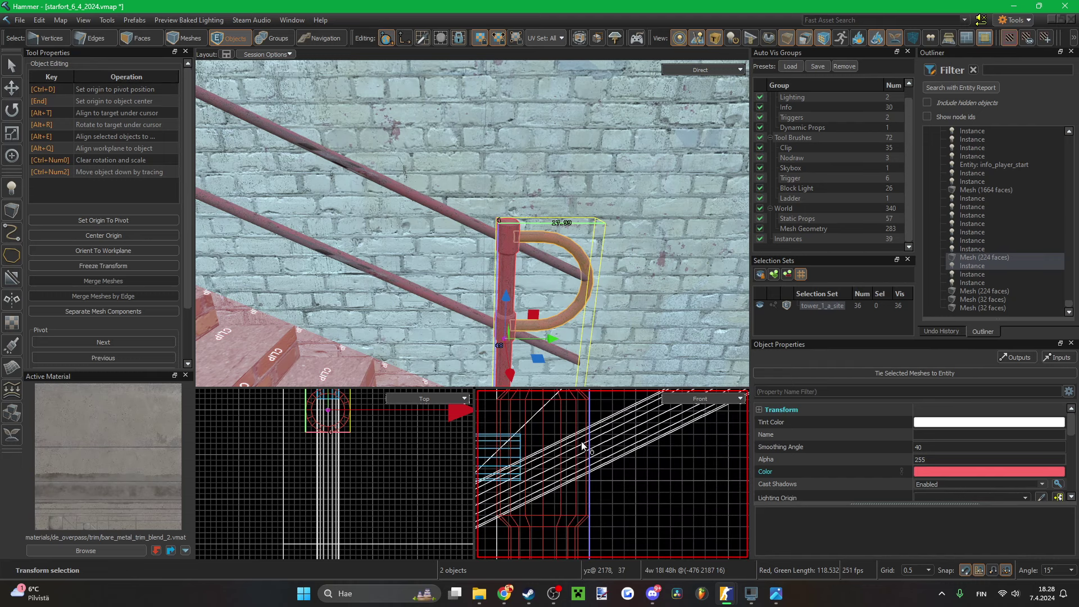
scroll(581, 441, down, 2)
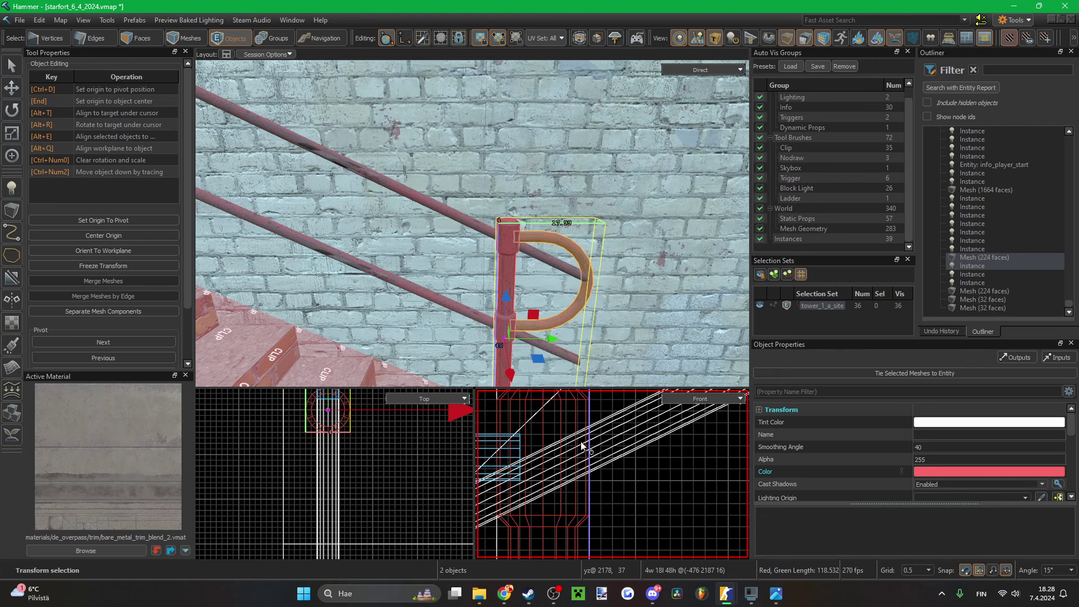
scroll(578, 440, down, 1)
scroll(575, 437, down, 4)
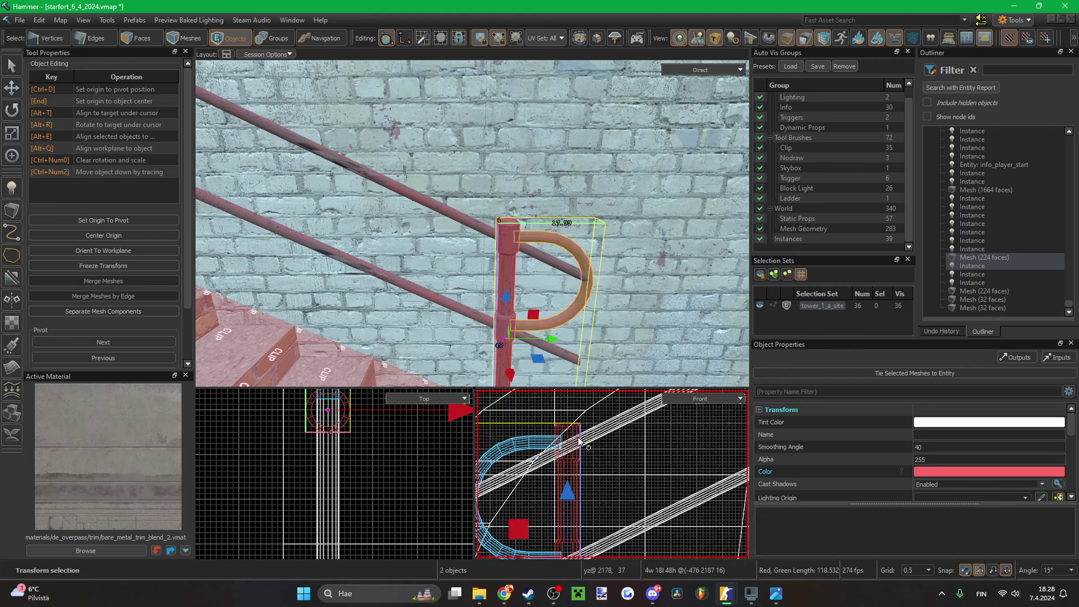
right_drag(548, 315, 472, 224)
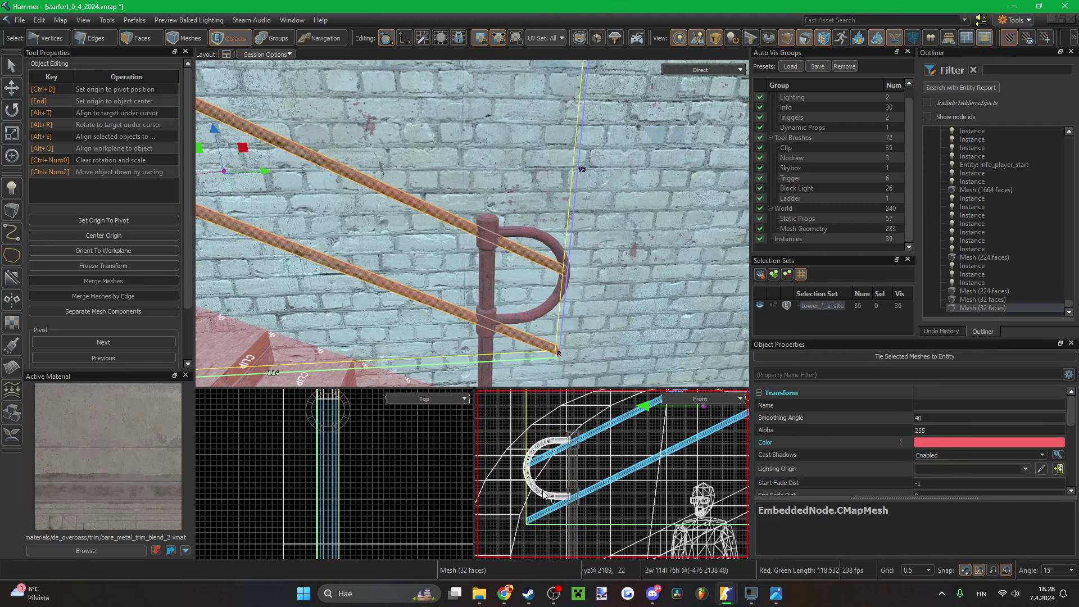
key(1)
scroll(547, 428, up, 5)
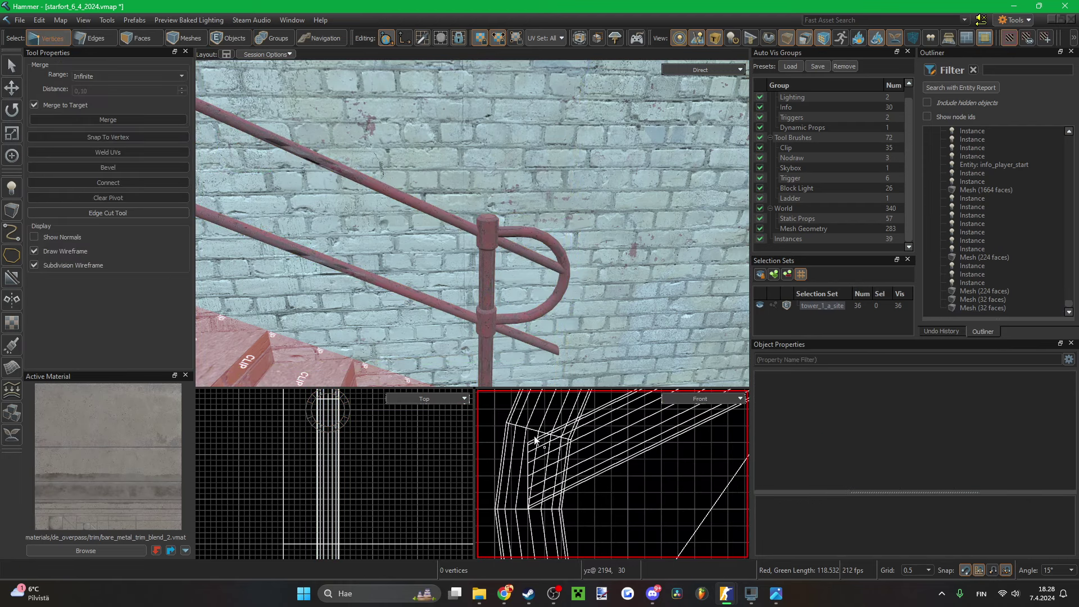
drag(522, 507, 521, 514)
right_drag(508, 348, 503, 328)
key(5)
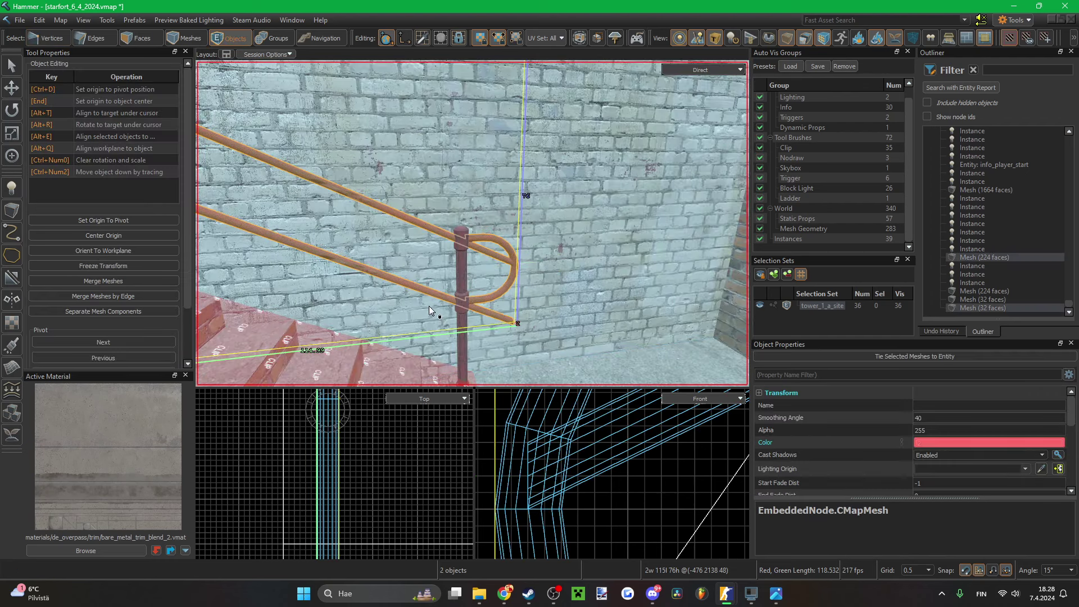
- Isolate the copied rail mesh, select all vertices at the lower ends of both bars, and unhide the rest of the map
click(443, 301)
key(ctrl+h)
scroll(562, 442, down, 6)
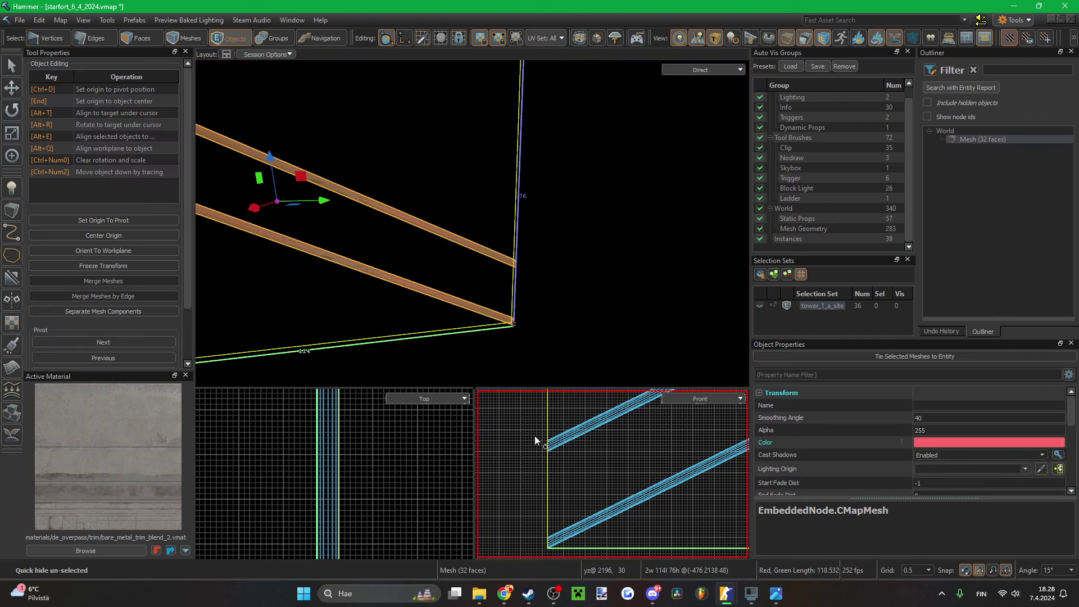
key(1)
drag(508, 413, 578, 559)
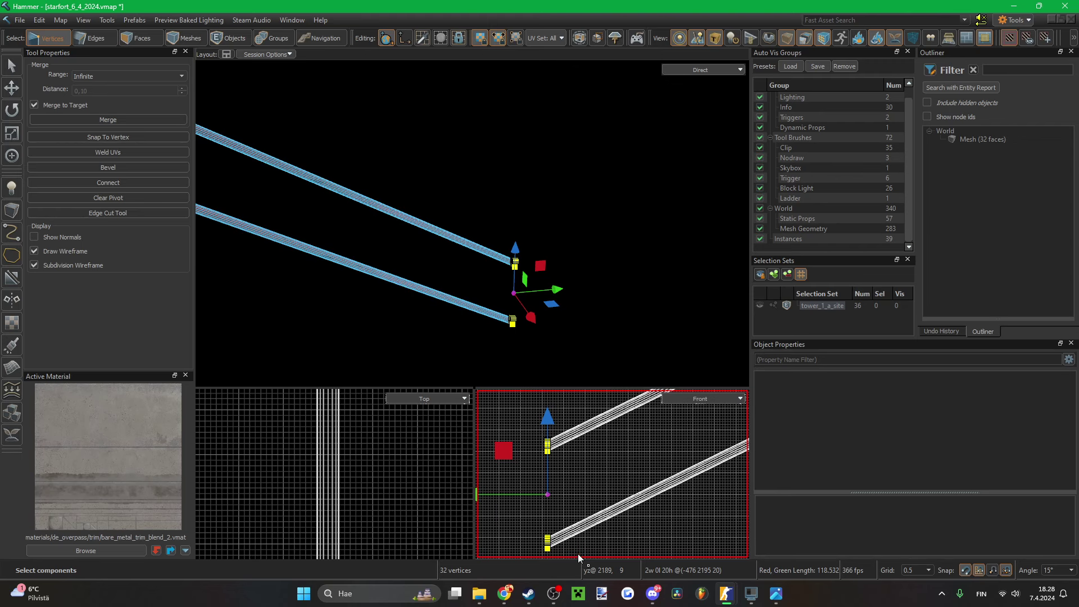
key(u)
- Move the selected rail end vertices to Y 2179 and Z 28 so both bars end inside the bottom post's collars
scroll(562, 489, down, 3)
scroll(603, 433, up, 5)
scroll(603, 433, up, 1)
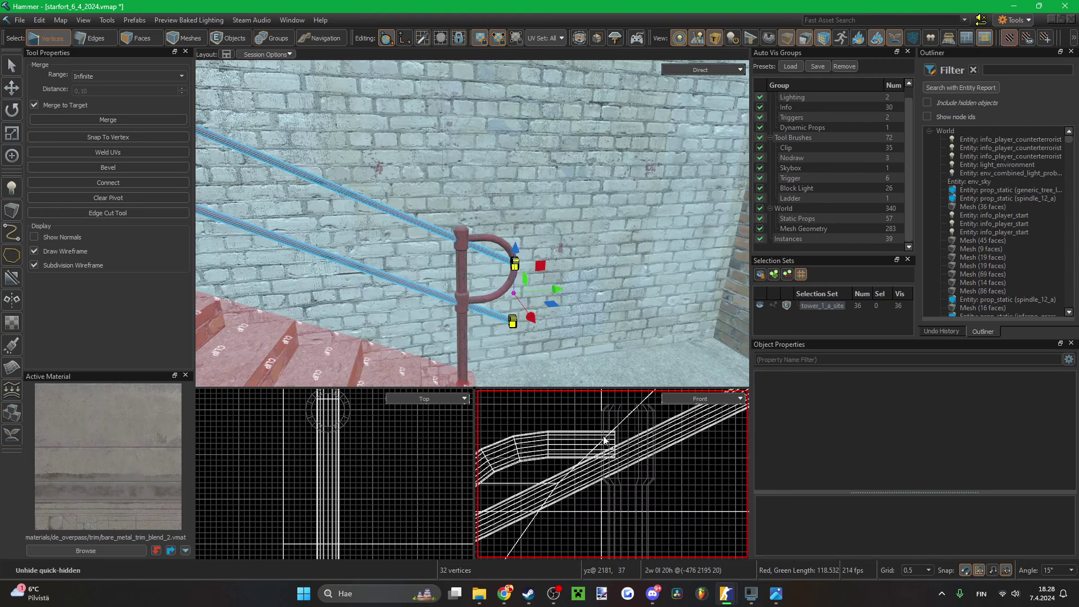
scroll(604, 434, down, 3)
key(Right)
key(Right)
key(Right)
key(Right)
key(Right)
key(Right)
key(Right)
key(Right)
key(Right)
key(Right)
key(Right)
key(Right)
key(Right)
key(Right)
key(Right)
key(Right)
key(Right)
key(Right)
key(Right)
key(Right)
scroll(635, 423, up, 3)
drag(634, 516, 634, 416)
scroll(652, 450, up, 1)
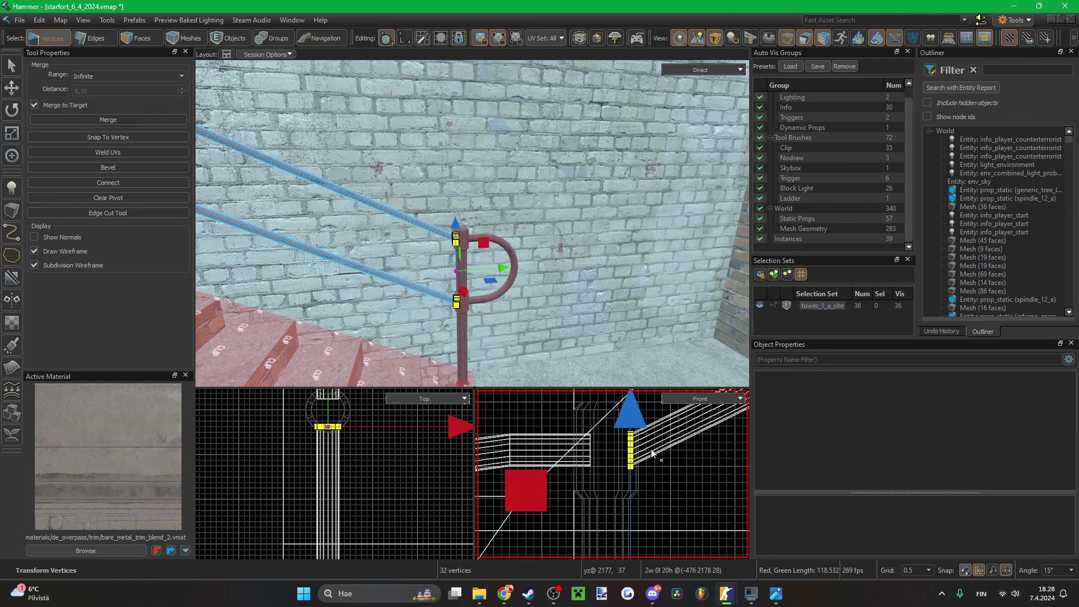
key(Left)
scroll(333, 426, up, 3)
key(Up)
key(Down)
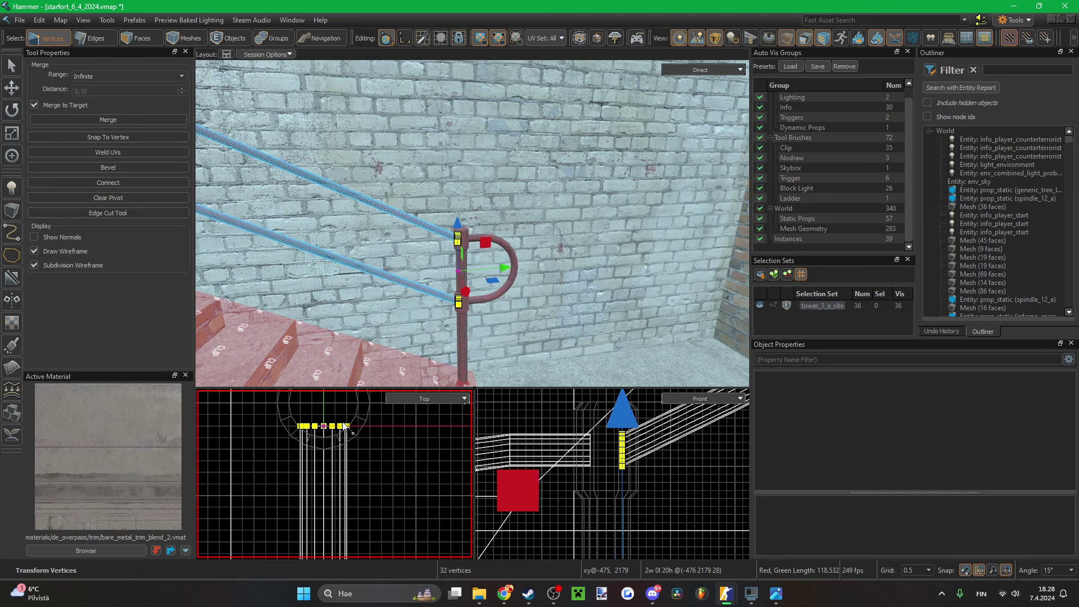
- Clear the vertex selection, view the completed railing from farther away and save the map
right_drag(470, 333, 472, 223)
key(s)
key(Escape)
key(ctrl+s)
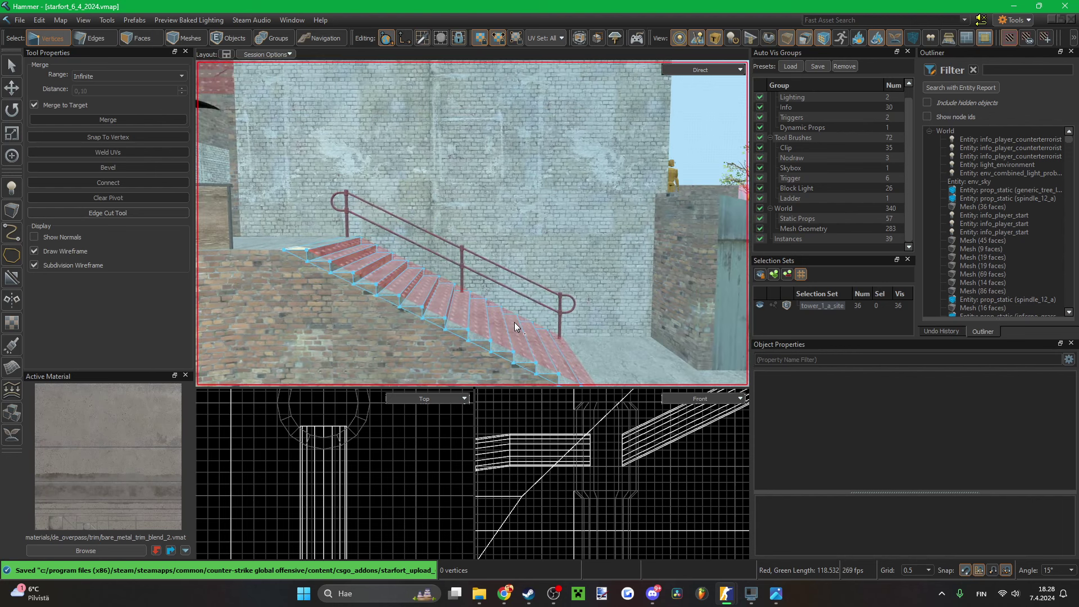
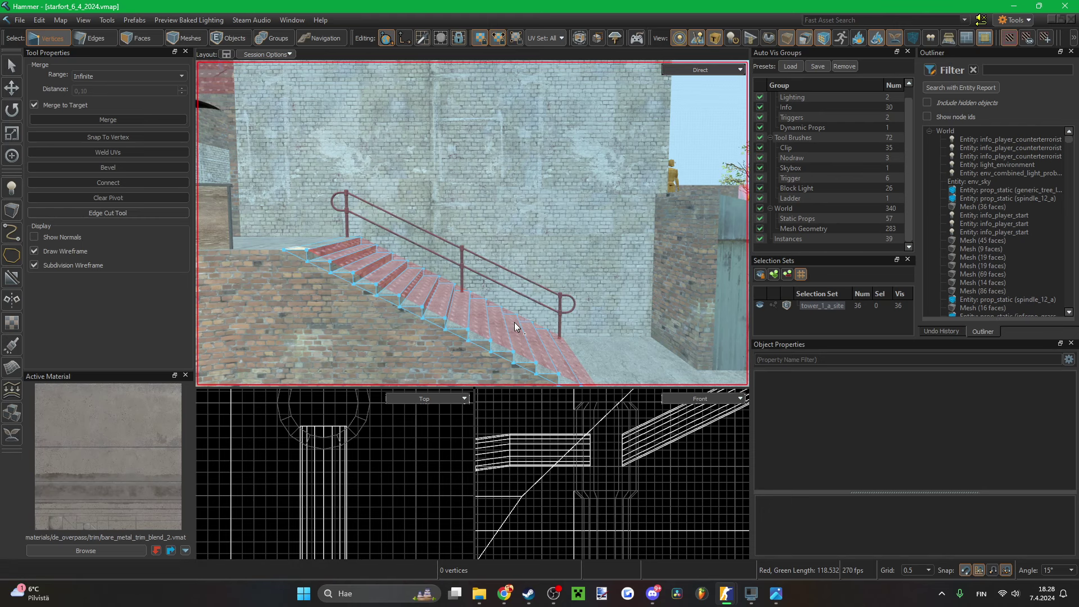
- Inspect the stair mesh and the brick wall mesh below the railing, and save the map
right_drag(501, 316, 508, 285)
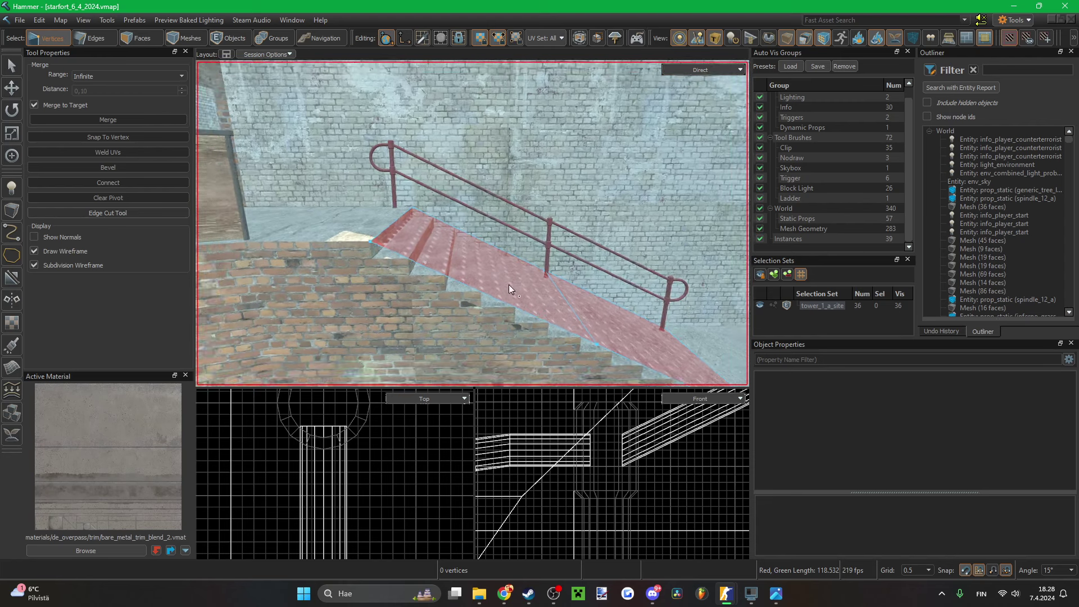
key(5)
click(397, 231)
right_drag(396, 231, 472, 224)
right_drag(476, 284, 469, 278)
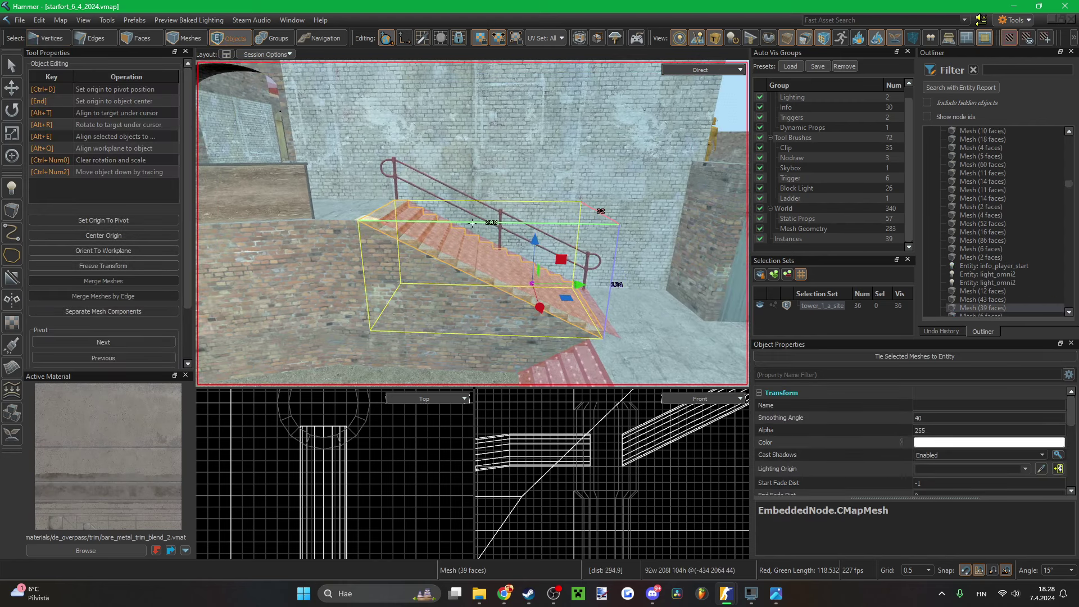
click(512, 278)
right_click(504, 270)
right_click(487, 249)
click(476, 291)
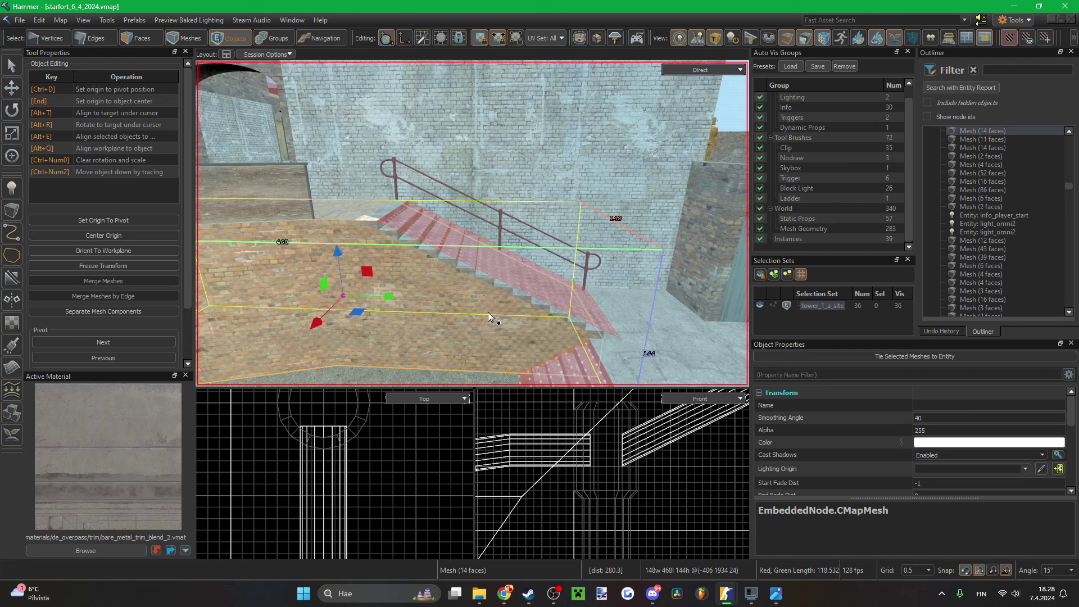
key(ctrl+s)
- Delete the two-face clip mesh that covers the upper flight of stairs beside the railing
right_drag(498, 313, 579, 293)
key(4)
click(518, 263)
click(602, 330)
key(ctrl+s)
key(ctrl+z)
key(2)
click(466, 257)
key(4)
click(500, 271)
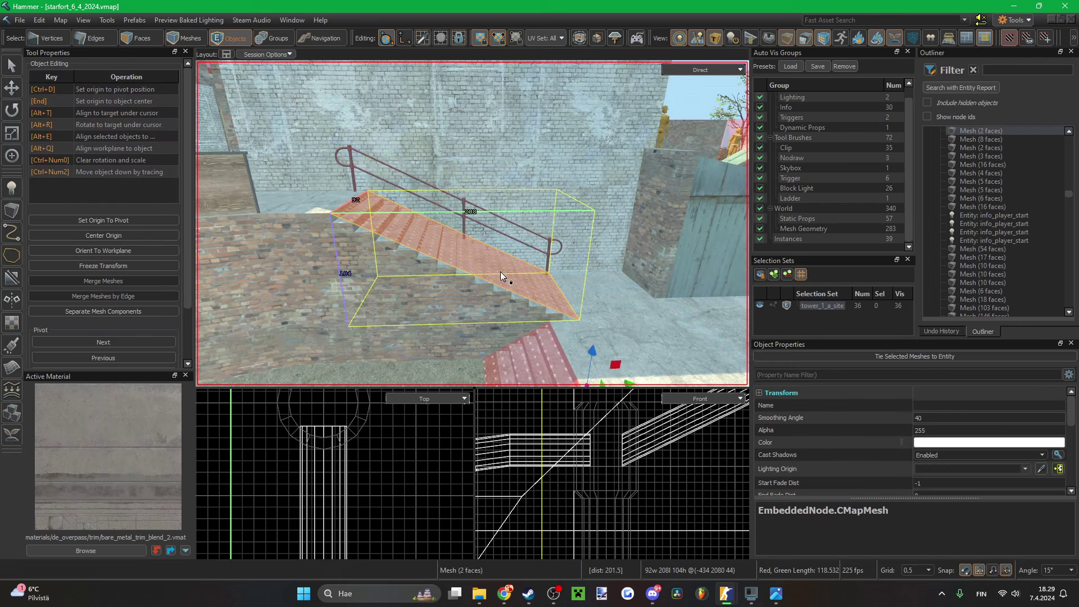
key(Delete)
- Select the tread faces of the upper stair flight from top to bottom to count the steps and locate the middle tread
right_drag(500, 272, 436, 248)
key(3)
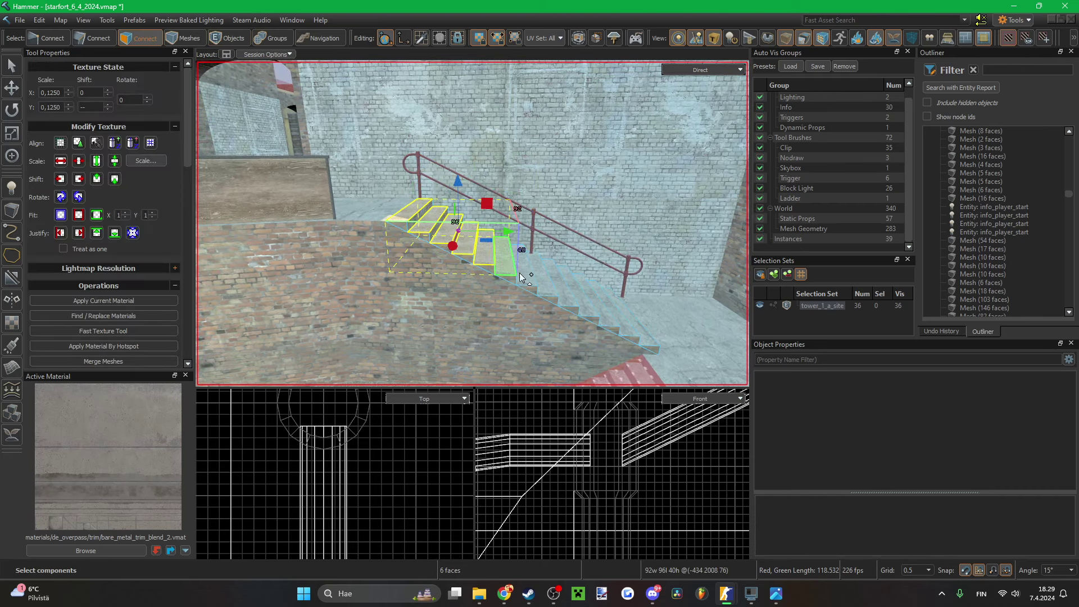
middle_drag(520, 275, 468, 250)
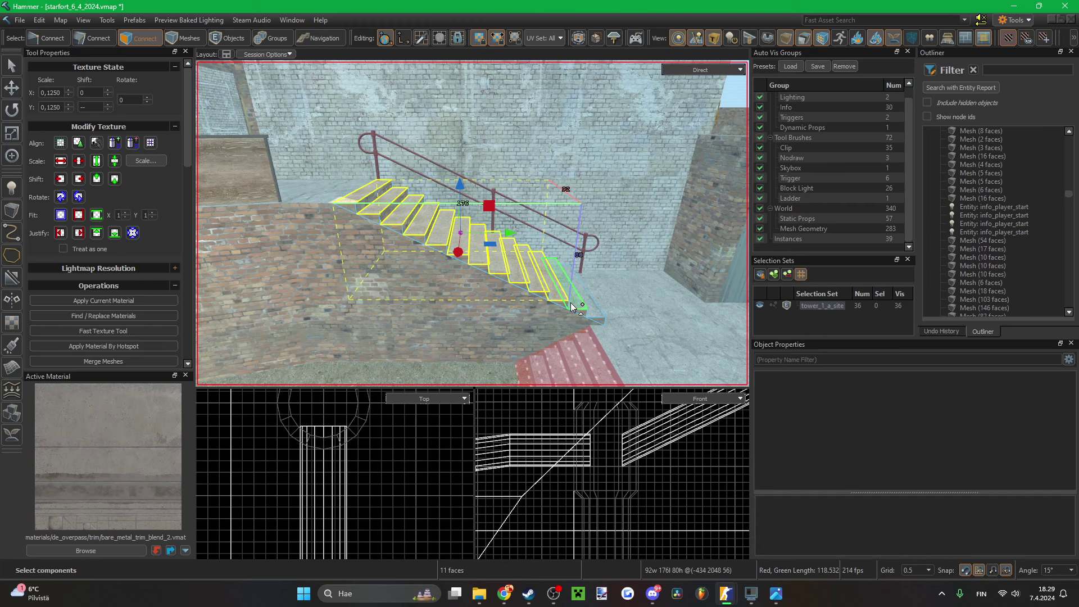
ctrl+click(590, 316)
right_drag(590, 316, 509, 300)
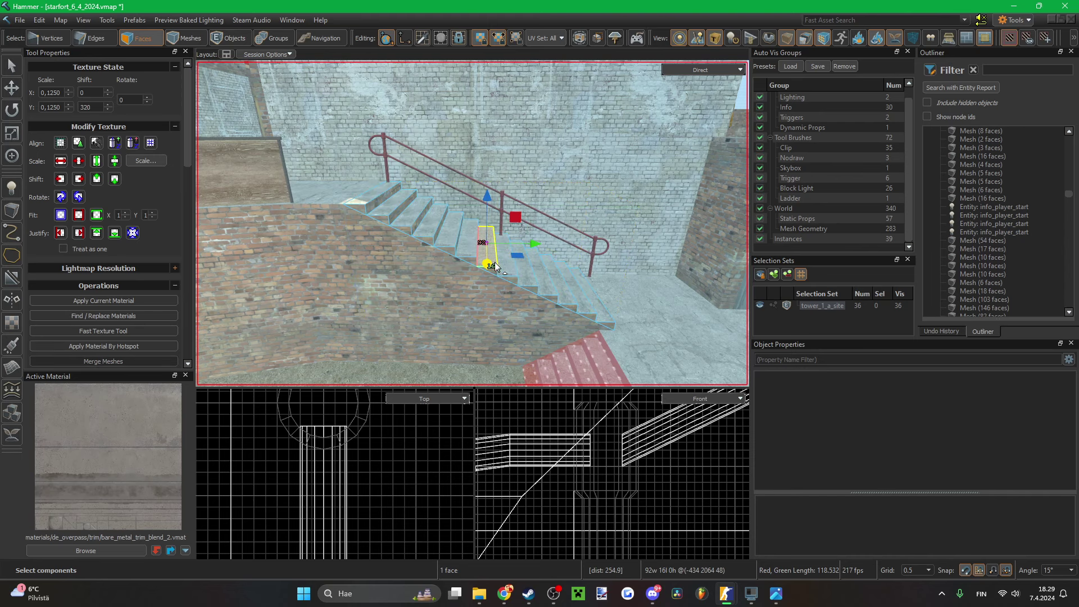
- Select the railing's middle post and raise it to Z 72, level with the stair tread where it should stand
key(w)
right_drag(496, 263, 473, 224)
key(5)
click(490, 255)
key(f)
key(a)
key(s)
key(w)
key(s)
key(w)
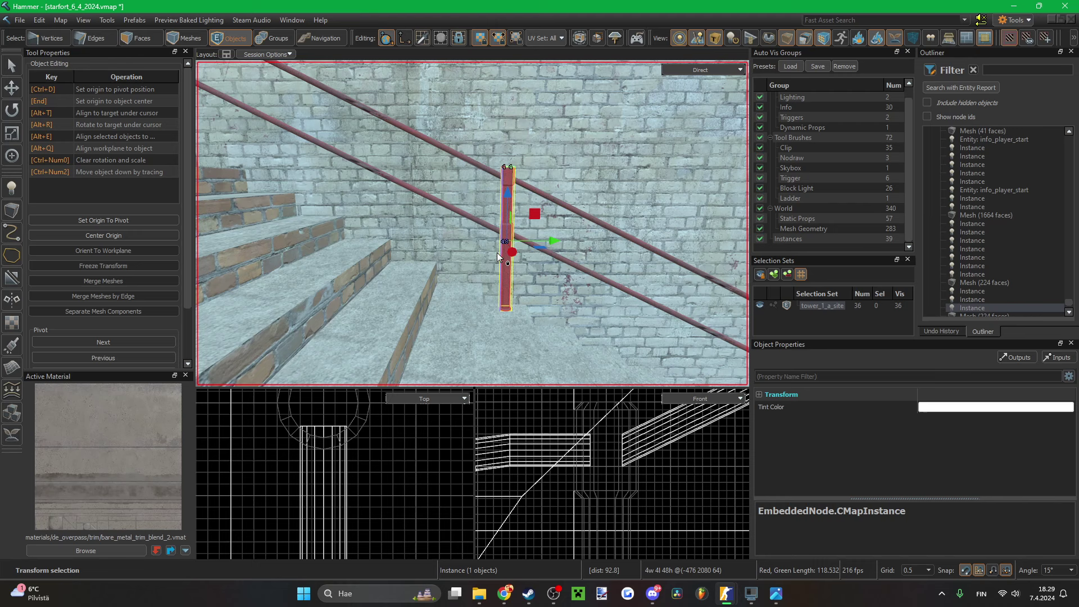
scroll(585, 436, down, 14)
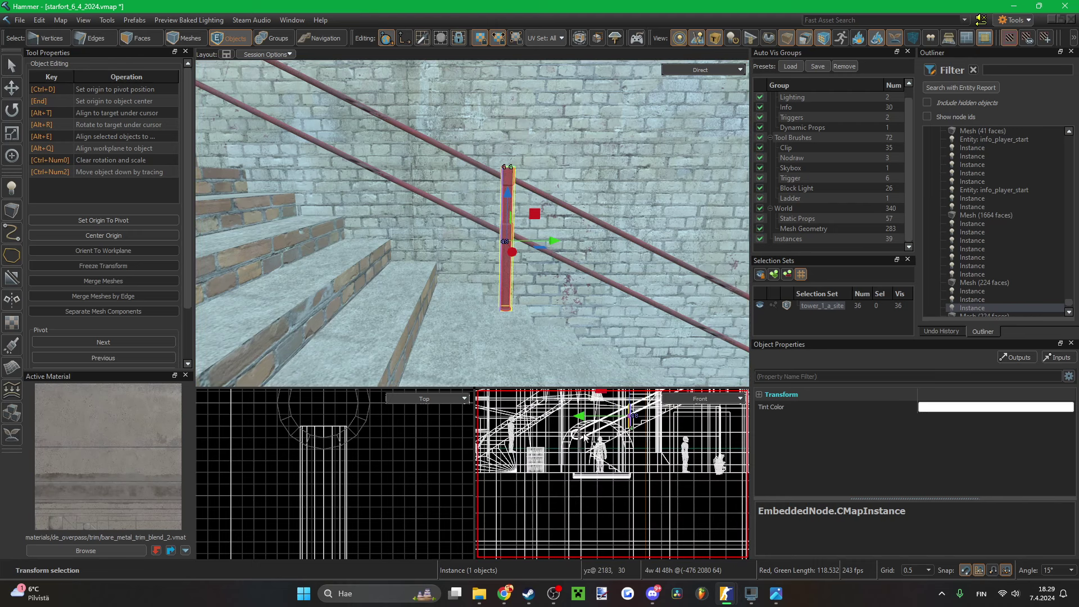
scroll(651, 416, up, 8)
scroll(549, 485, up, 6)
key(Up)
key(Up)
key(Up)
key(Up)
key(Up)
key(Up)
key(Up)
key(Up)
key(Up)
key(Up)
key(Up)
key(Up)
key(Up)
key(Up)
key(Up)
key(Up)
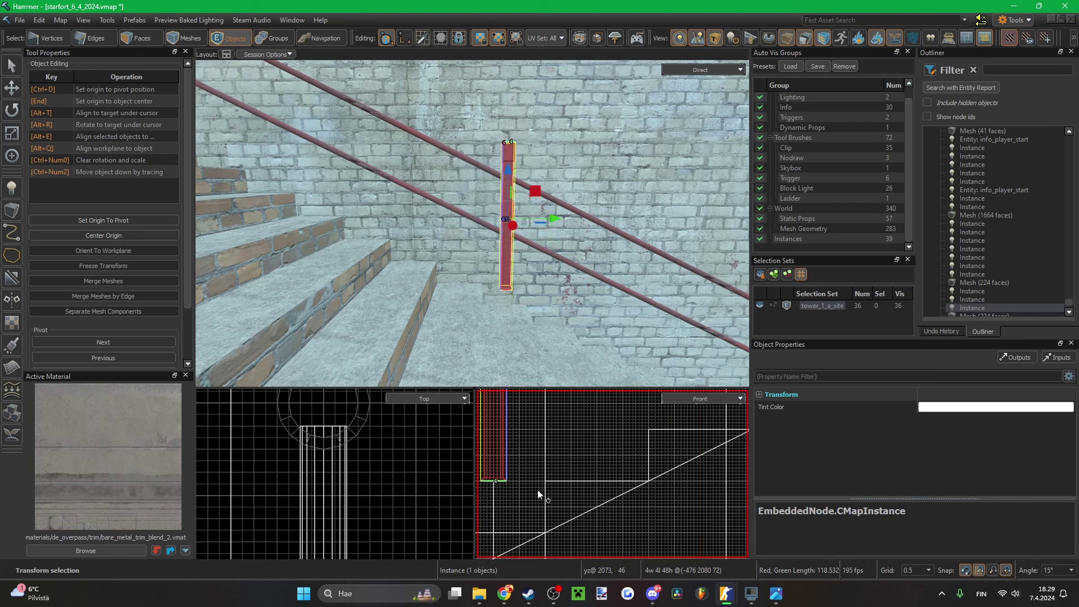
- Shift the middle post up the flight to Y 2060 so its base stands on the tread
key(Right)
key(Right)
scroll(556, 485, down, 4)
scroll(584, 484, up, 4)
key(Right)
key(Right)
key(Right)
key(Right)
key(Right)
key(Right)
key(Right)
key(Right)
key(Right)
key(Right)
key(Right)
key(Right)
key(Right)
key(Right)
key(Right)
key(Right)
key(Right)
key(Right)
key(Right)
key(Right)
key(Left)
scroll(557, 500, down, 9)
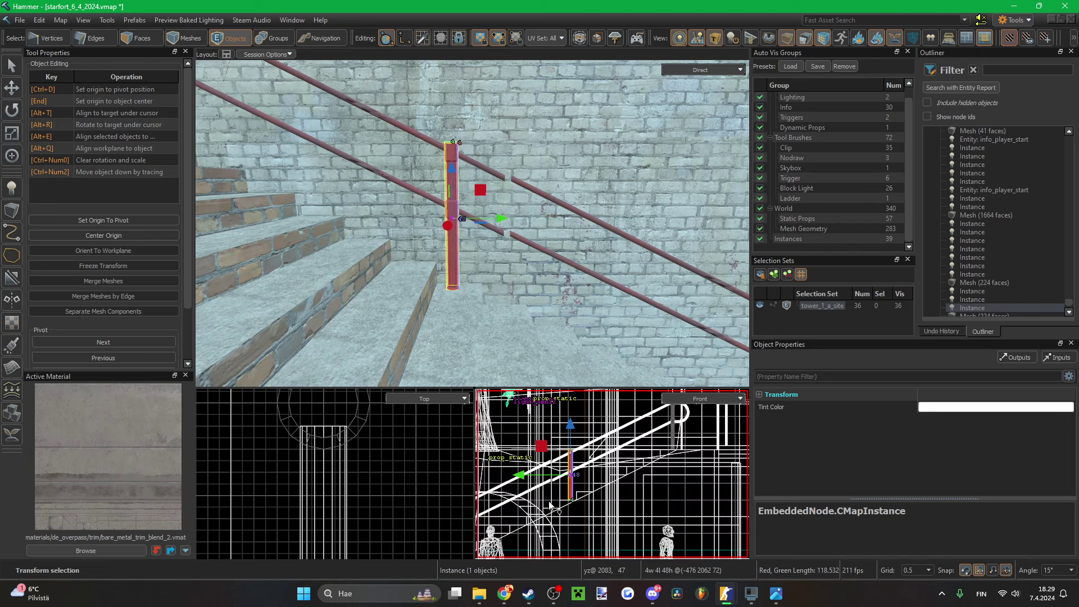
scroll(551, 501, down, 4)
scroll(601, 482, up, 7)
scroll(604, 485, down, 4)
scroll(614, 507, up, 8)
scroll(621, 511, up, 2)
scroll(635, 450, down, 6)
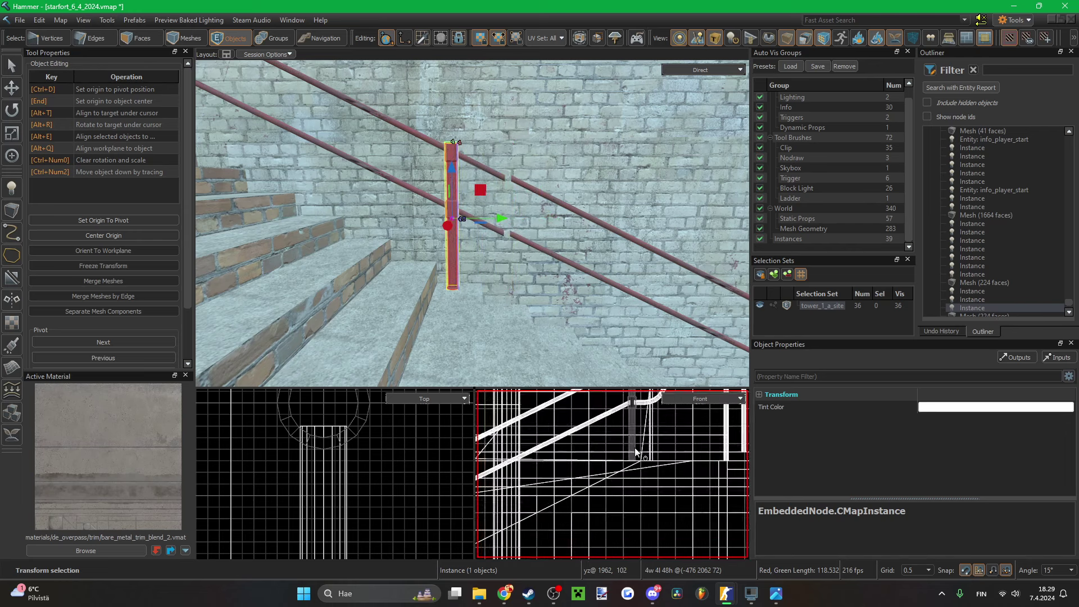
scroll(635, 447, down, 3)
scroll(510, 526, up, 10)
key(Right)
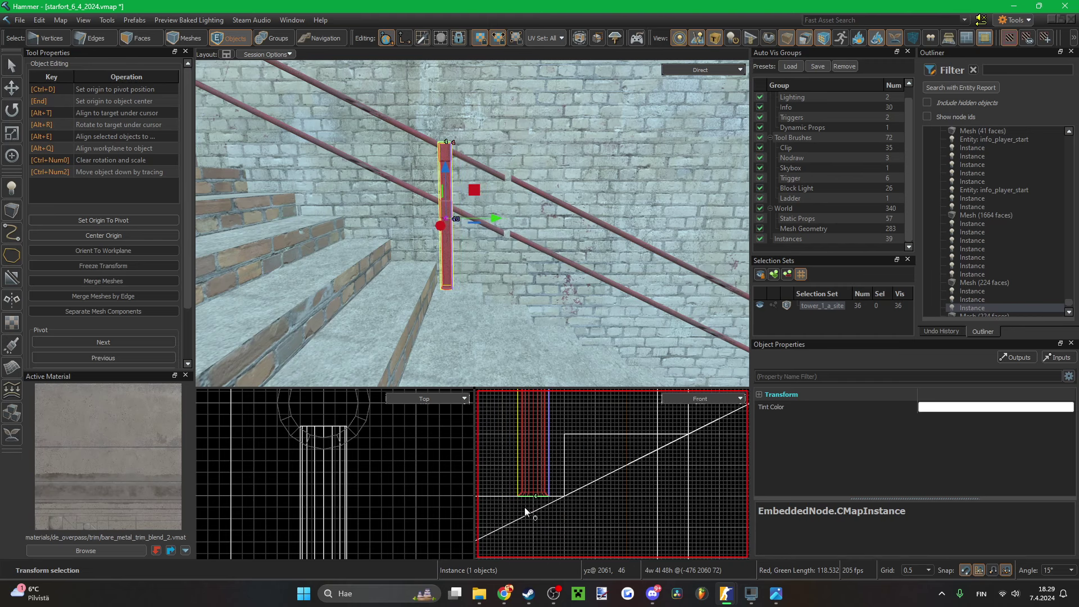
- Select the railing's bottom post and shift it toward the stairs to Y 2156
right_drag(517, 307, 523, 278)
key(s)
key(w)
key(s)
key(w)
click(521, 279)
click(518, 283)
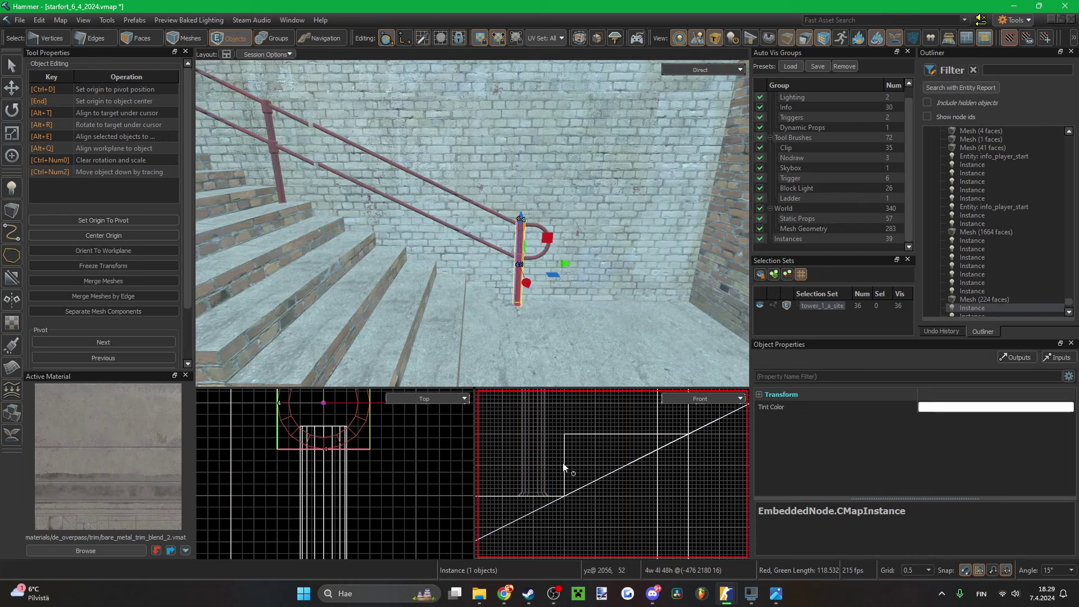
scroll(564, 467, down, 9)
scroll(520, 488, up, 8)
key(Right)
key(Right)
key(Right)
key(Right)
key(Right)
key(Right)
key(Right)
key(Right)
key(Right)
key(Right)
key(Right)
key(Right)
key(Right)
key(Right)
key(Right)
key(Right)
key(Right)
key(Right)
key(Right)
key(Right)
scroll(548, 492, down, 2)
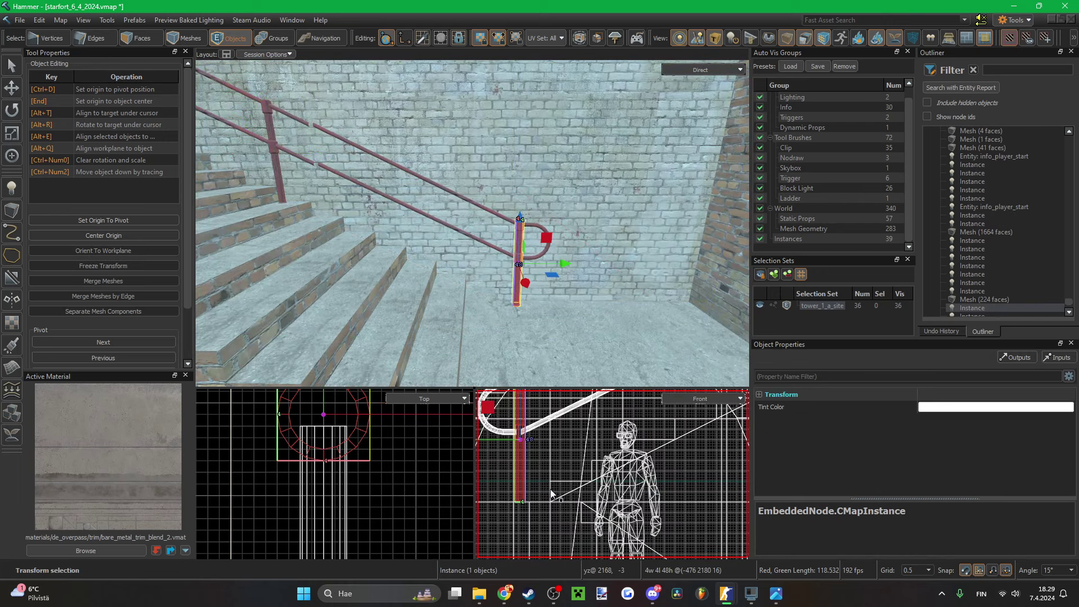
scroll(556, 493, up, 2)
scroll(588, 499, up, 2)
key(Right)
key(Right)
key(Right)
key(Right)
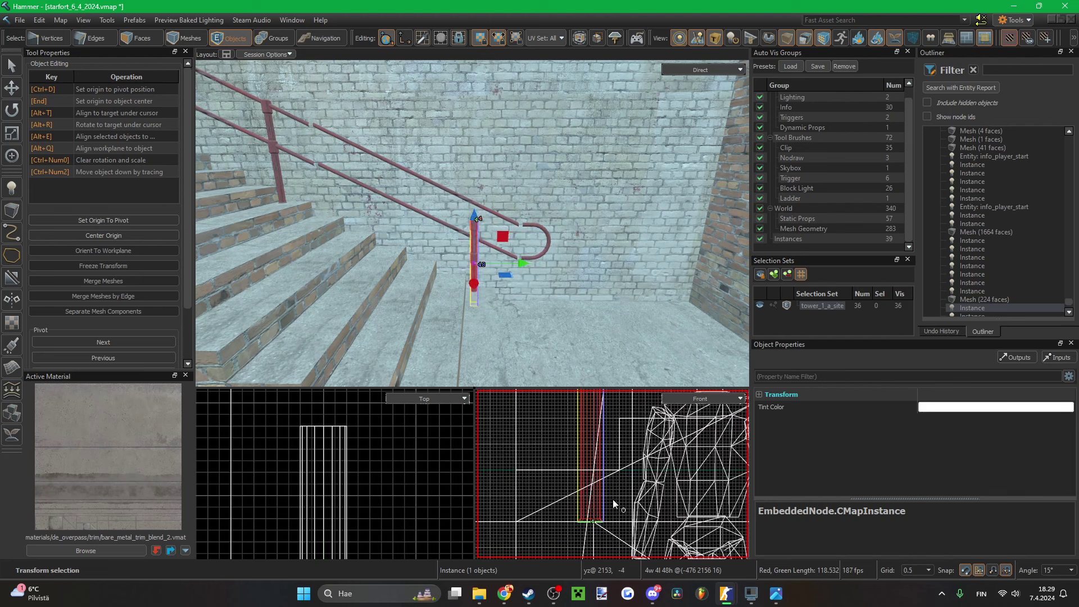
key(Right)
- Raise the bottom post to Z 24 so its base rests at the height of the lowest step
key(Up)
key(Up)
key(Up)
key(Up)
key(Up)
key(Up)
key(Up)
key(Up)
key(Up)
key(Up)
key(Up)
key(Up)
key(Up)
key(Up)
key(Up)
key(Up)
key(Up)
key(Up)
key(Up)
key(Up)
key(Down)
key(Down)
key(Down)
key(Down)
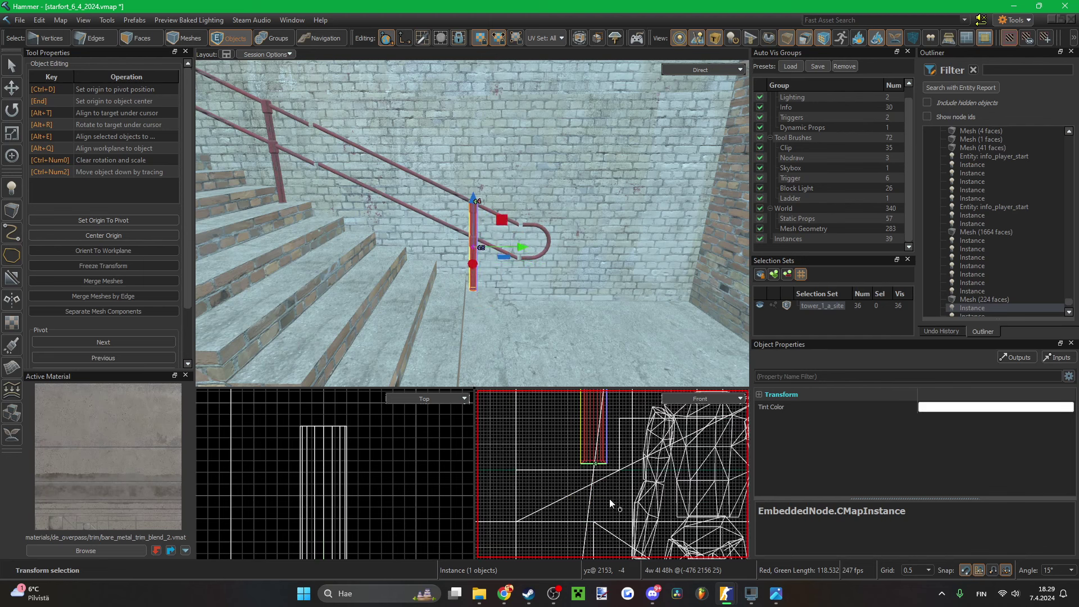
key(z)
key(s)
key(w)
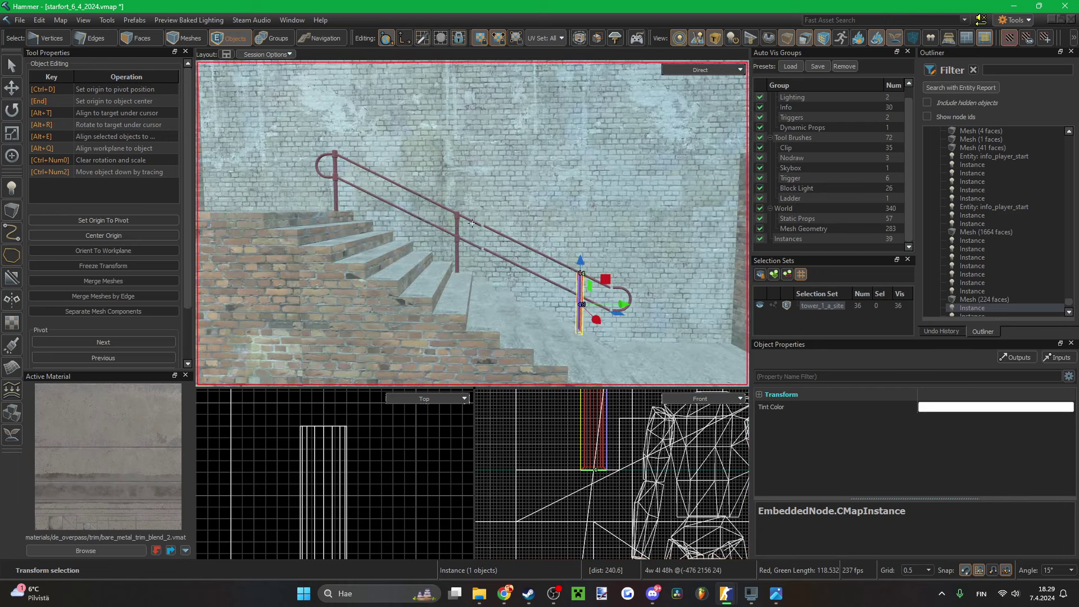
key(3)
click(472, 223)
key(z)
scroll(566, 494, down, 6)
scroll(622, 456, up, 5)
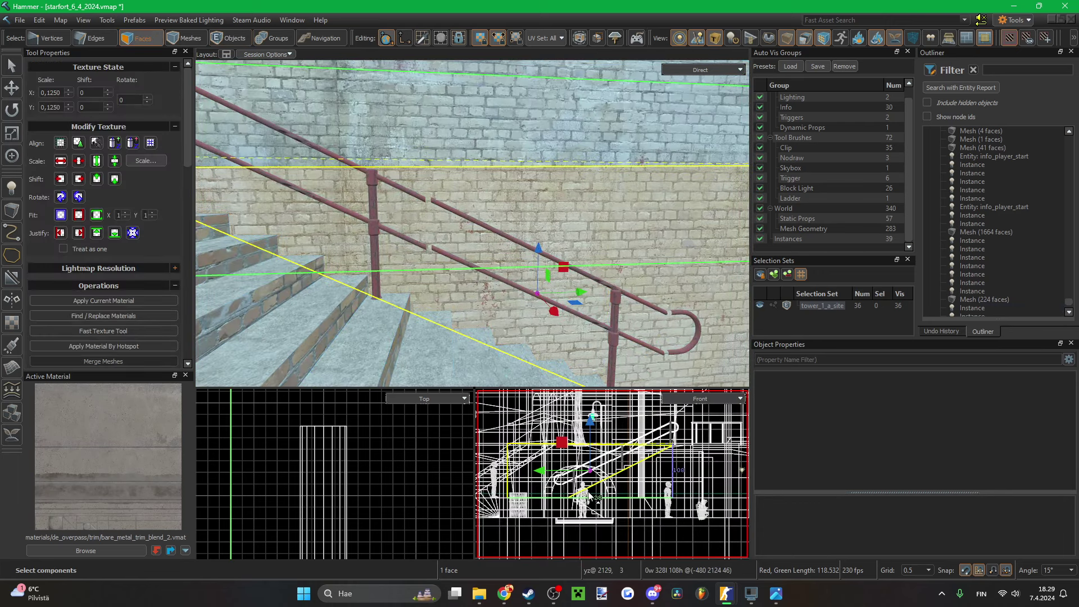
key(1)
key(5)
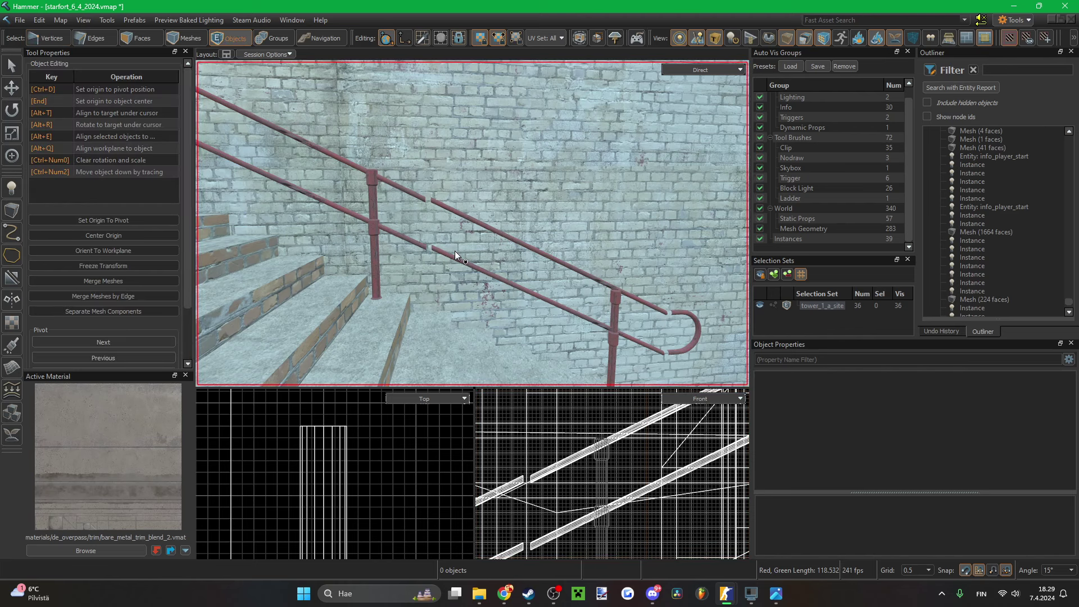
- Select both rail meshes, the curved end pieces and all three posts, and isolate them by hiding everything else
click(451, 255)
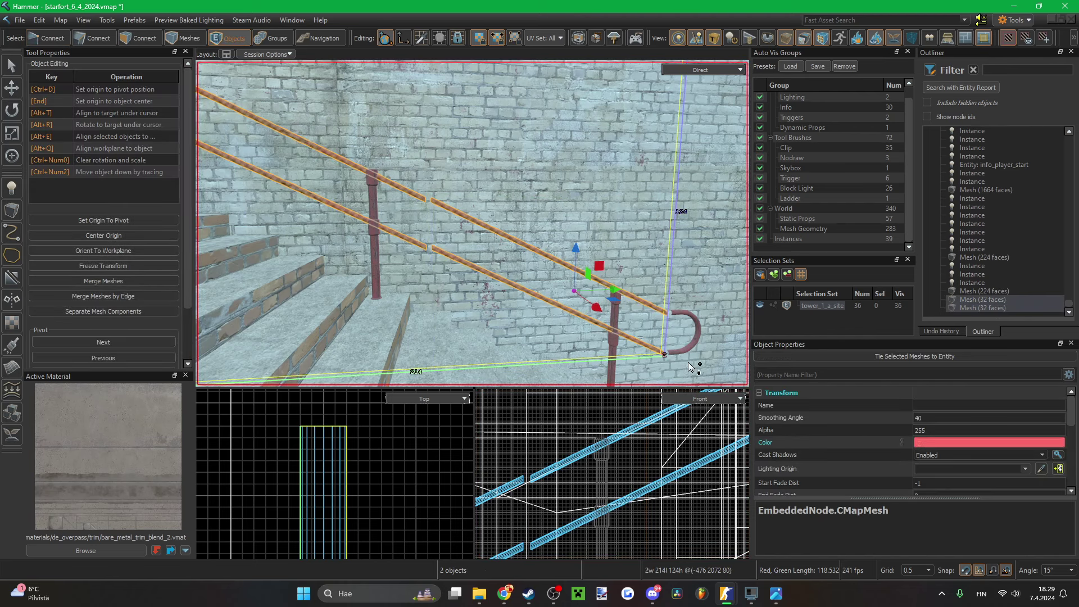
ctrl+click(679, 350)
ctrl+click(609, 342)
ctrl+click(374, 230)
key(z)
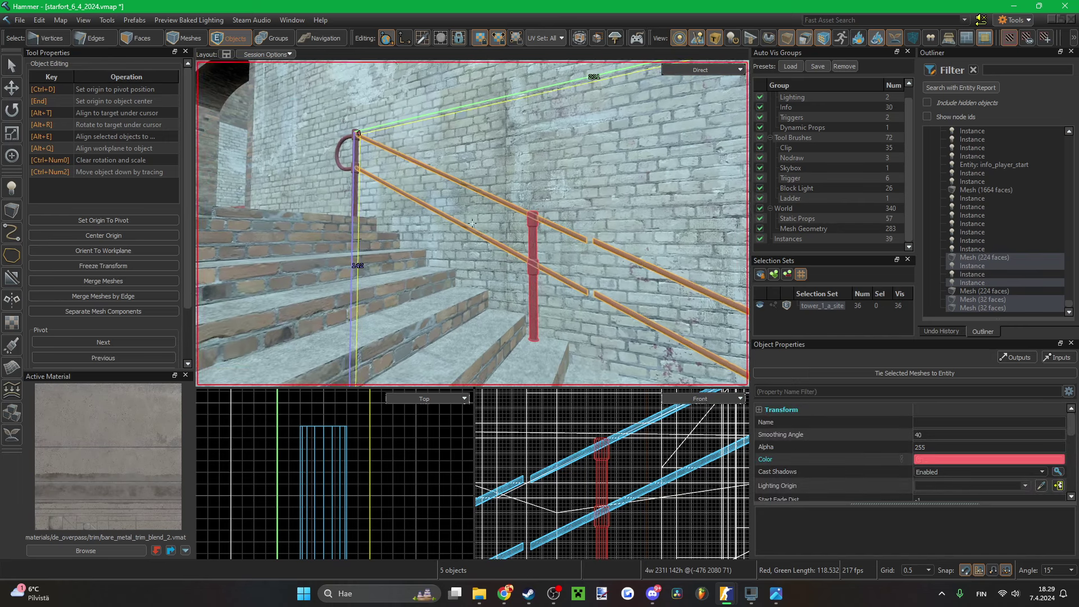
key(z)
ctrl+click(351, 181)
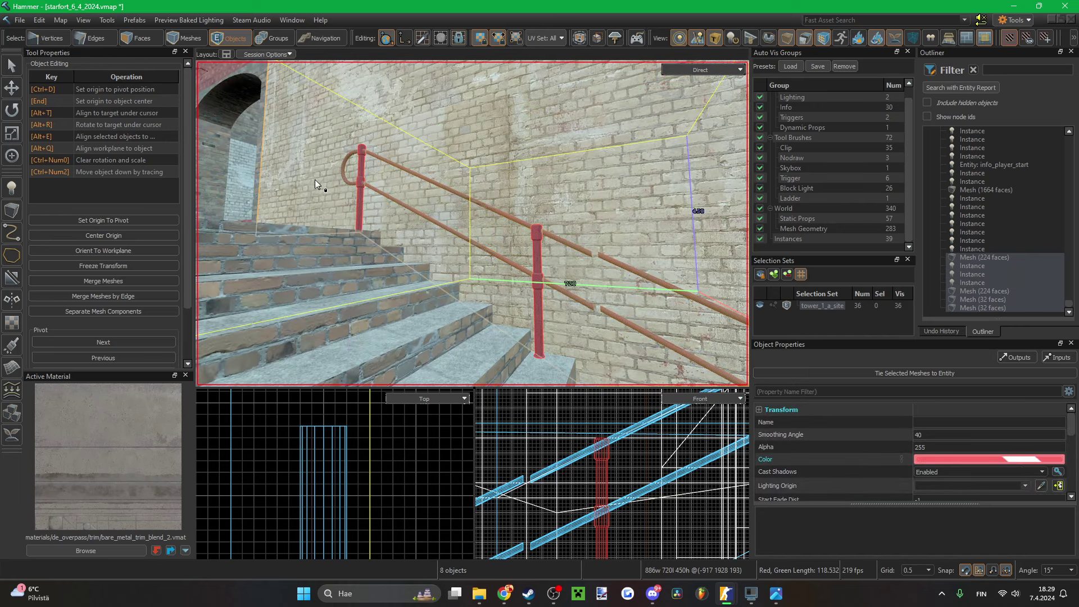
key(shift+h)
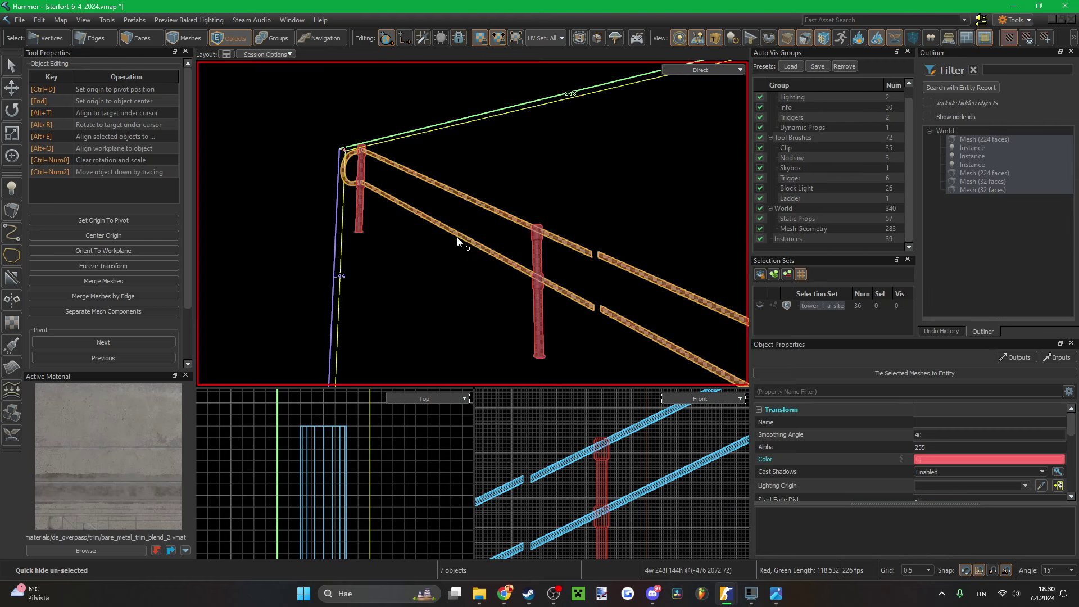
- Select the rail-end vertices at the middle post's gap together with all vertices of the lower curved end and its adjoining rail ends
key(1)
drag(512, 538, 595, 481)
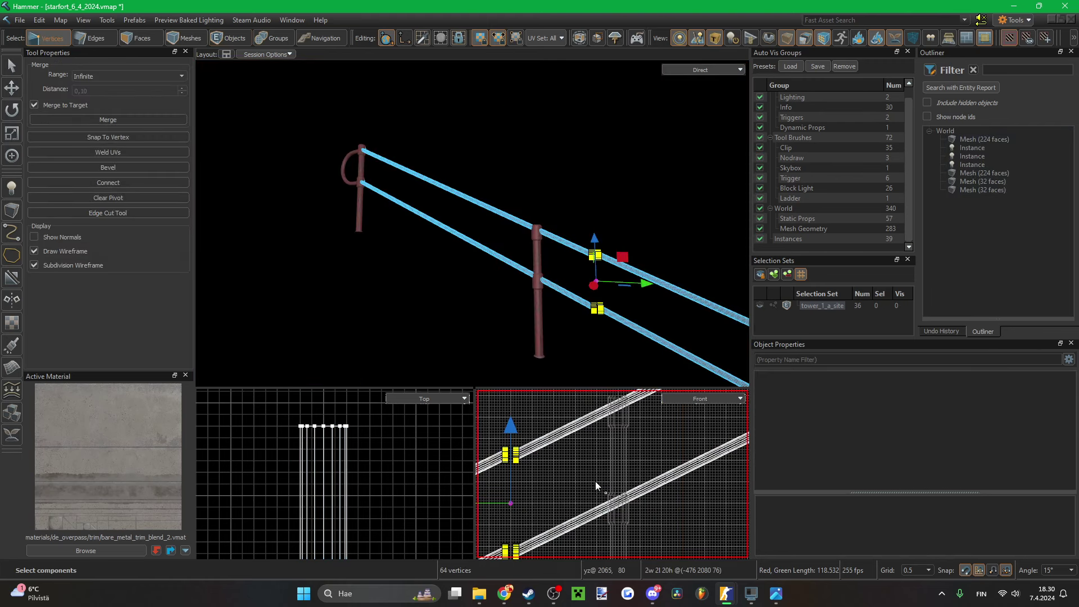
scroll(596, 481, down, 4)
scroll(586, 462, down, 2)
scroll(486, 503, up, 3)
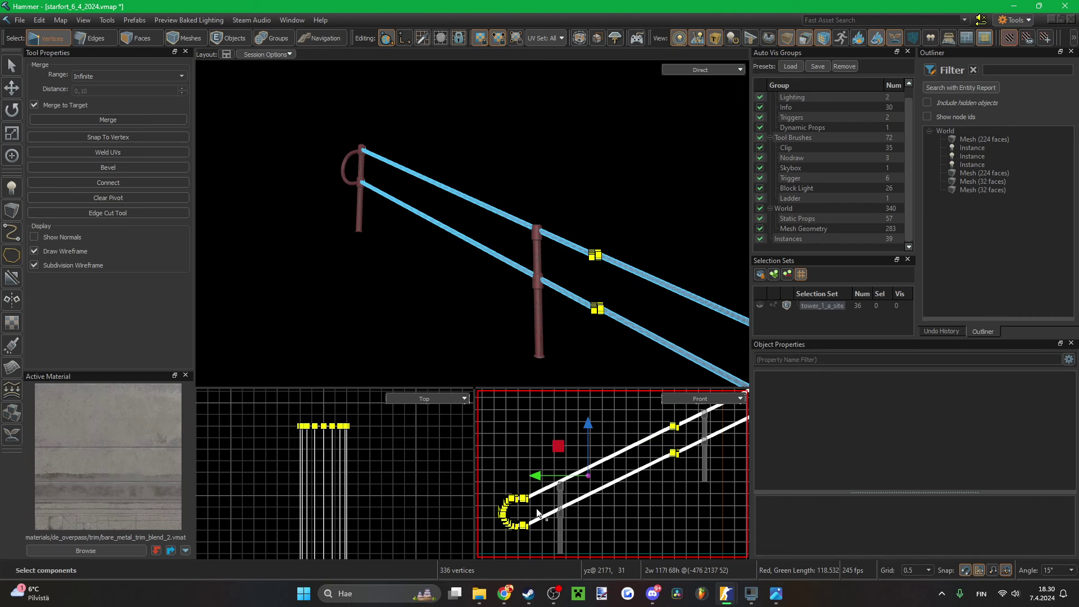
scroll(697, 438, up, 5)
- Shift the selected vertices up the flight to Y 2117 so the rail gap centres on the middle post
key(Right)
key(Right)
key(Right)
key(Right)
key(Right)
key(Right)
key(Right)
key(Right)
key(Right)
key(Right)
key(Right)
key(Right)
key(Right)
key(Right)
key(Right)
key(Right)
key(Right)
key(Right)
key(Right)
key(Right)
scroll(666, 462, down, 3)
scroll(678, 458, up, 4)
scroll(693, 486, up, 2)
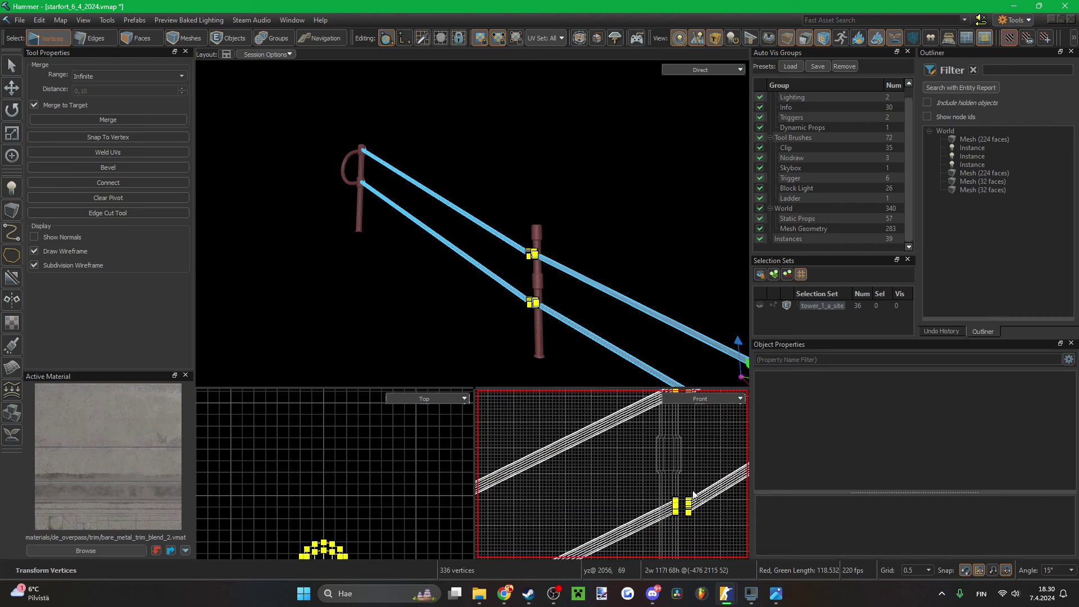
key(Left)
key(Left)
key(Left)
key(Left)
key(Left)
key(Right)
scroll(681, 450, up, 3)
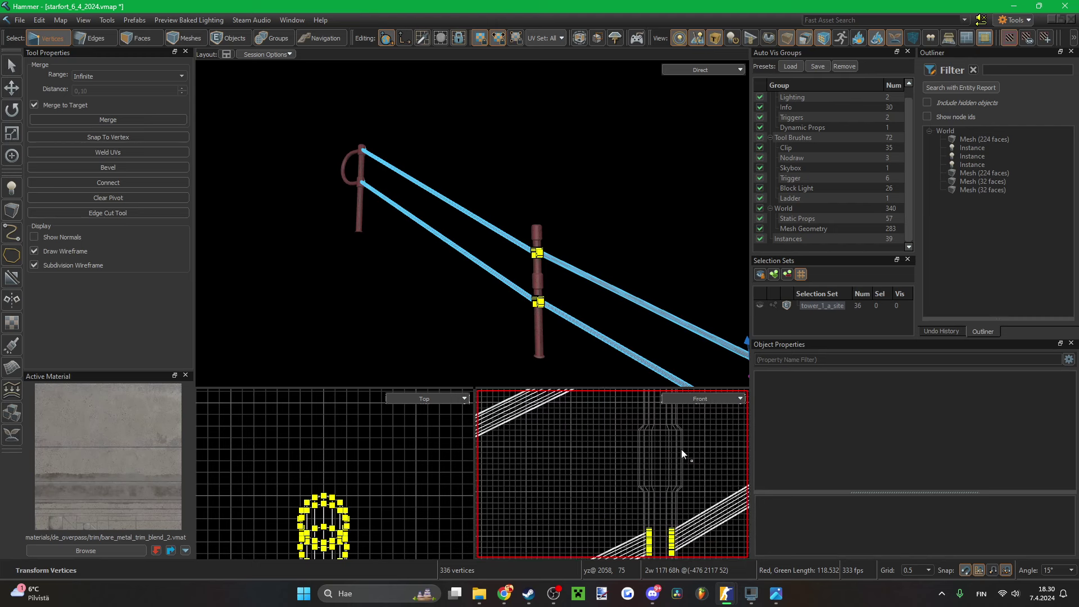
- Raise the selected rail vertices to Z 60 so the rails meet the middle post's collars
key(Up)
key(Up)
key(Up)
key(Up)
key(Up)
key(Up)
key(Up)
key(Up)
key(Up)
key(Up)
key(Up)
key(Up)
key(Up)
key(Up)
key(Up)
key(Up)
key(Down)
scroll(681, 450, down, 8)
scroll(551, 507, up, 5)
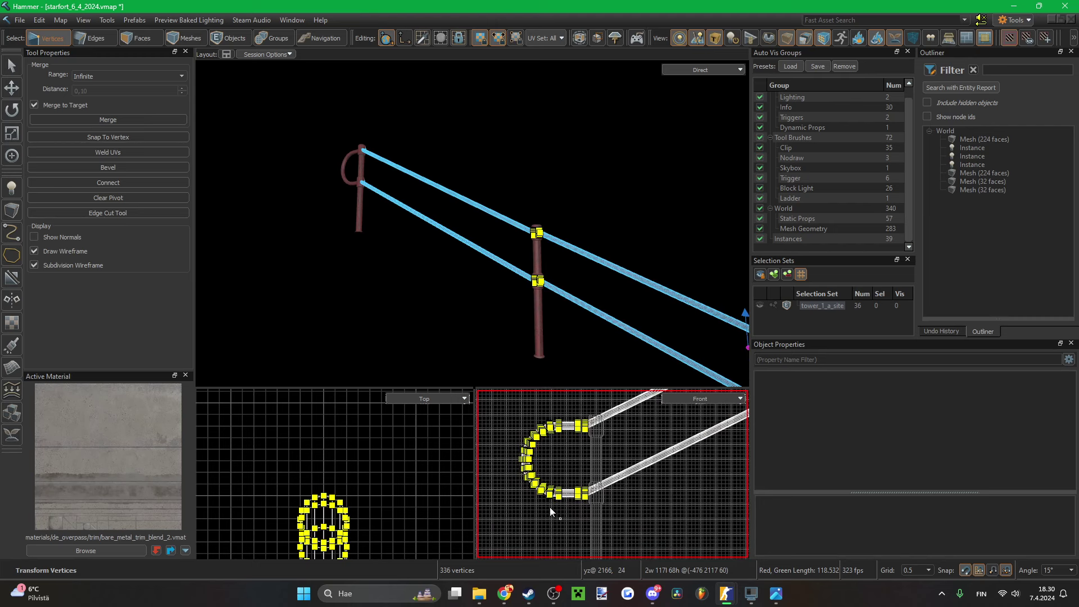
- Limit the selection to the lower curved end's vertices and shift them to about Y 2163 to centre their gap on the bottom post
scroll(549, 507, down, 1)
key(Right)
scroll(588, 454, up, 6)
key(Right)
key(Right)
key(Right)
key(Right)
key(Right)
key(Right)
key(Right)
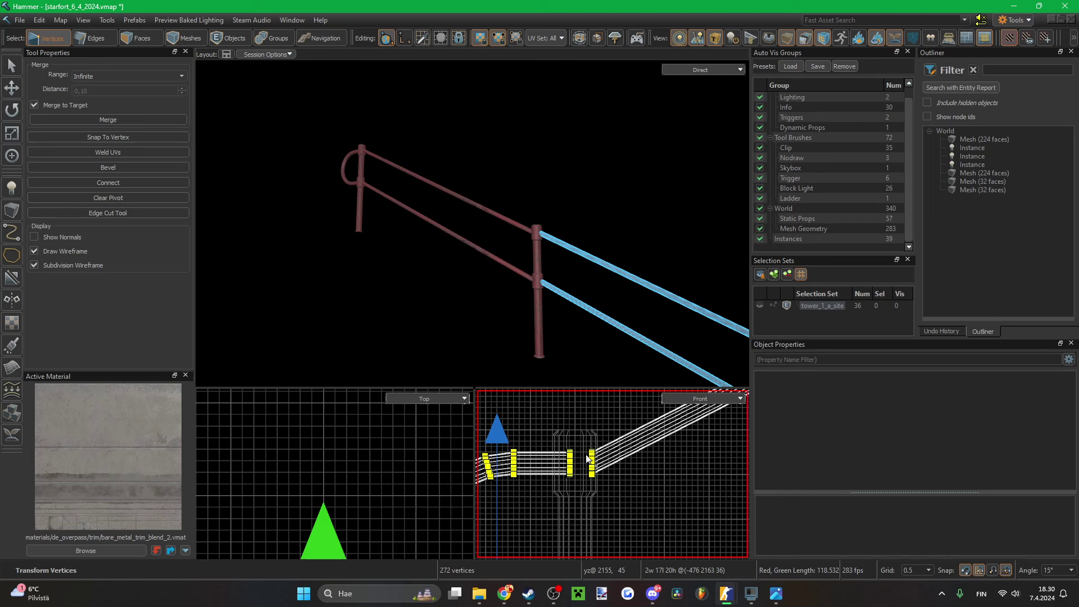
key(Left)
- Clear the vertex selection and save the map
key(Escape)
right_drag(468, 278, 505, 292)
key(2)
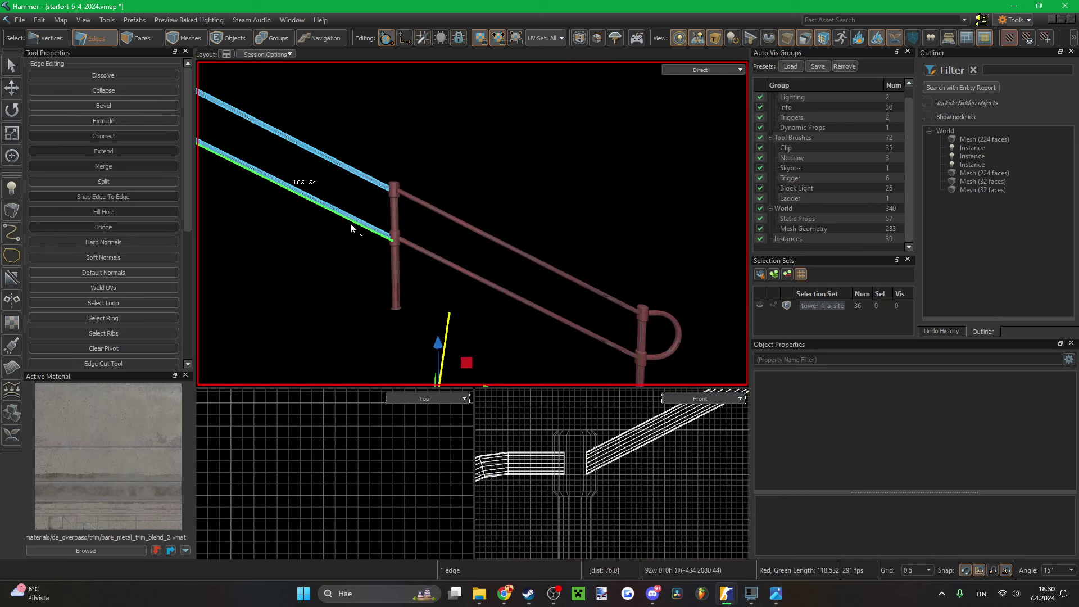
key(Escape)
key(ctrl+s)
scroll(347, 266, down, 4)
scroll(414, 267, up, 3)
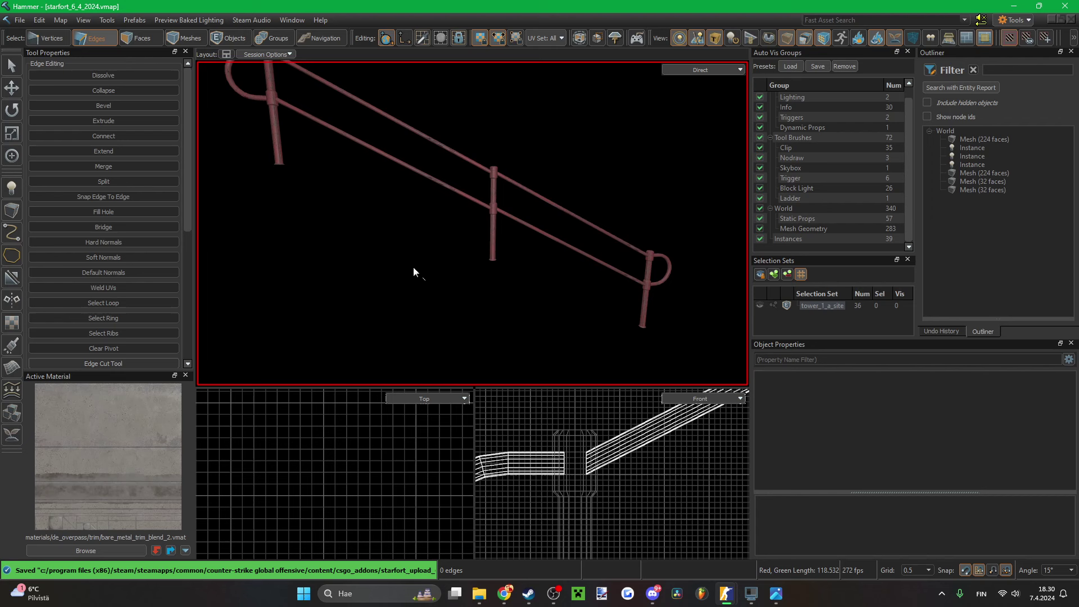
key(3)
scroll(450, 250, up, 2)
click(543, 116)
scroll(473, 221, down, 5)
scroll(483, 213, up, 3)
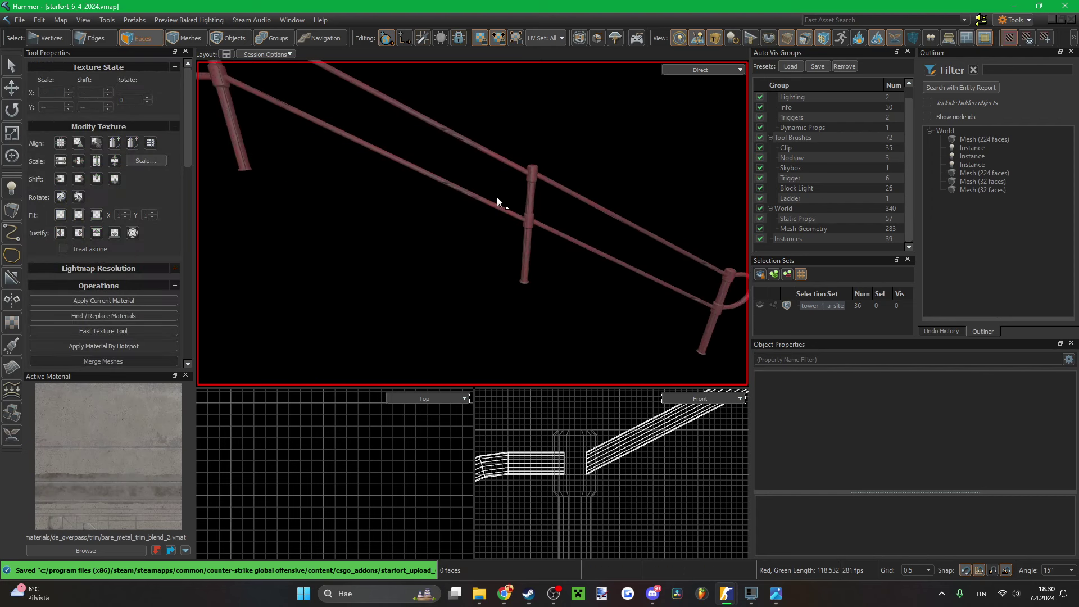
double_click(495, 206)
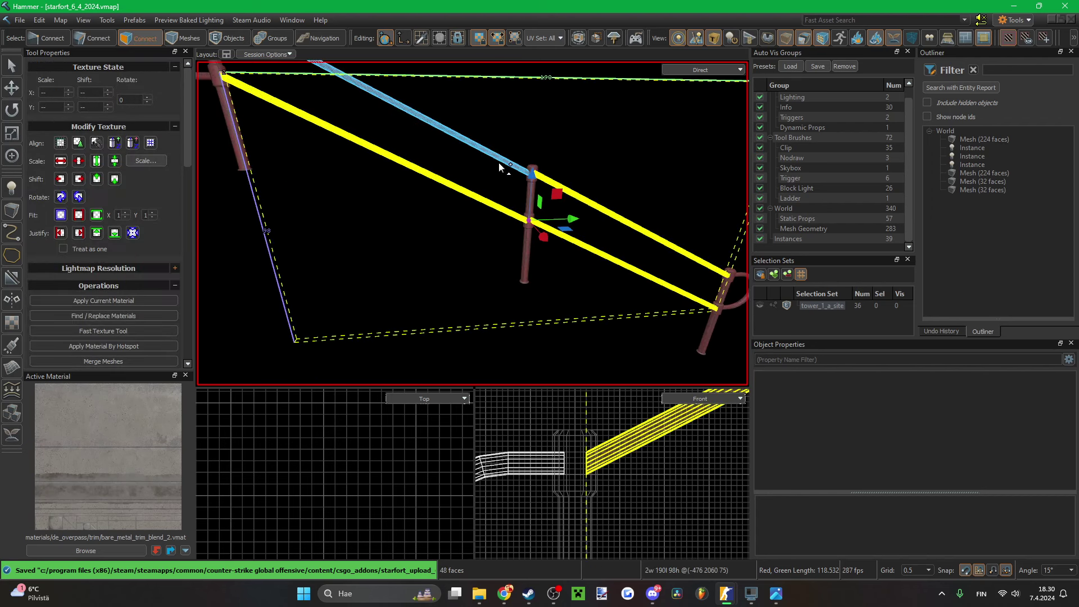
shift+double_click(504, 162)
right_drag(504, 162, 472, 221)
scroll(503, 169, up, 4)
right_drag(503, 168, 607, 194)
shift+double_click(499, 184)
scroll(418, 195, up, 3)
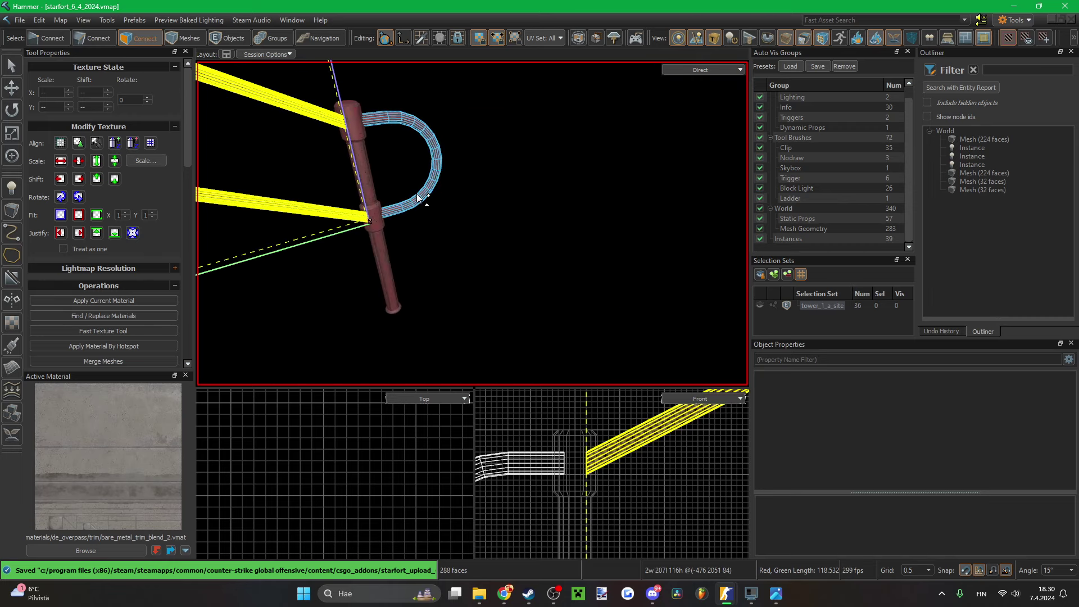
click(464, 242)
- Save the map and unhide the rest of the level
key(ctrl+s)
right_drag(464, 242, 472, 224)
key(ctrl+s)
key(u)
- Sample the toolsclip material from the clip mesh on the stairs and save the map
click(451, 254)
shift+right_click(450, 255)
alt+drag(372, 231, 440, 264)
key(ctrl+s)
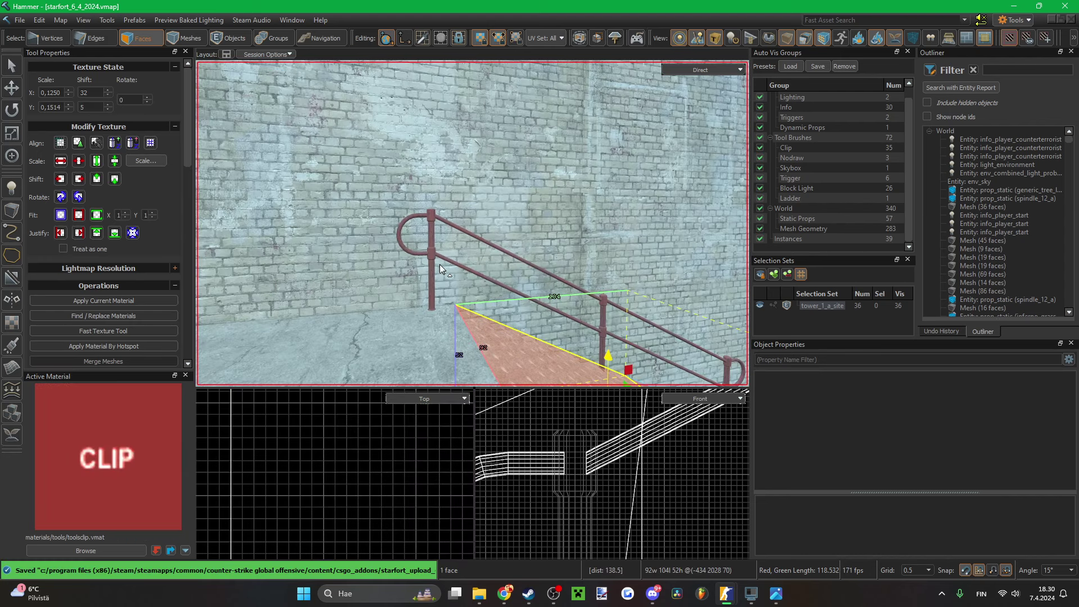
- Draw a new block footprint 8 wide and 20 long around the bottom post and its curved rail end
scroll(556, 478, up, 6)
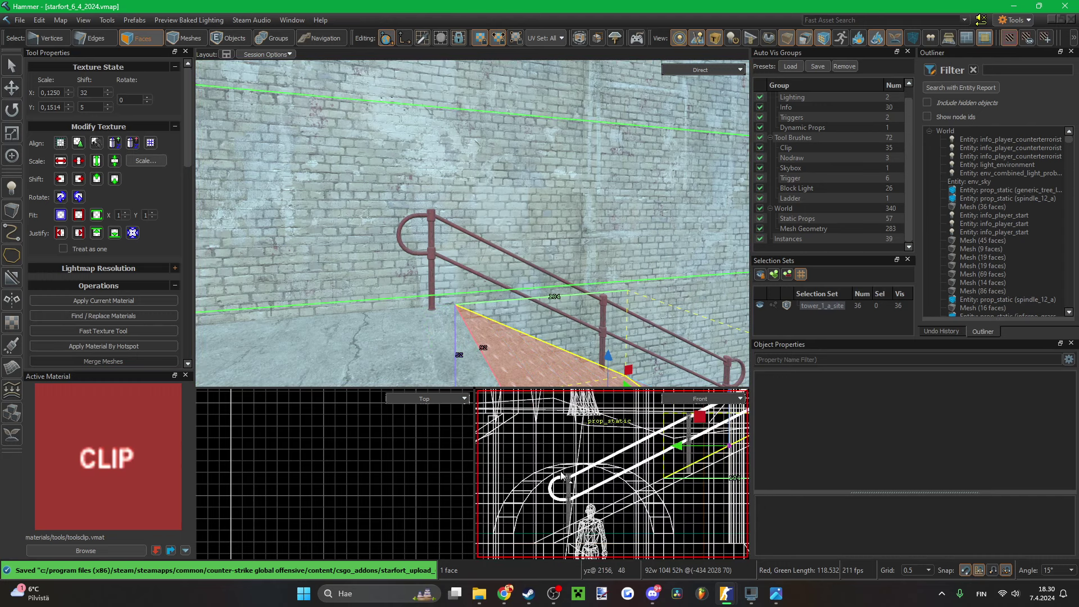
scroll(385, 452, up, 6)
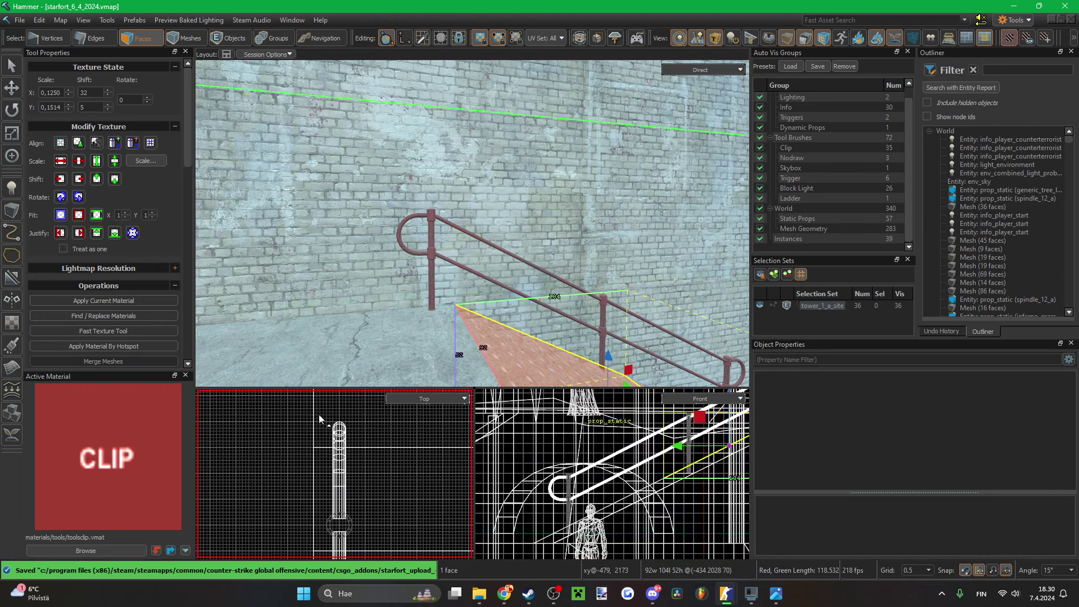
scroll(315, 417, up, 1)
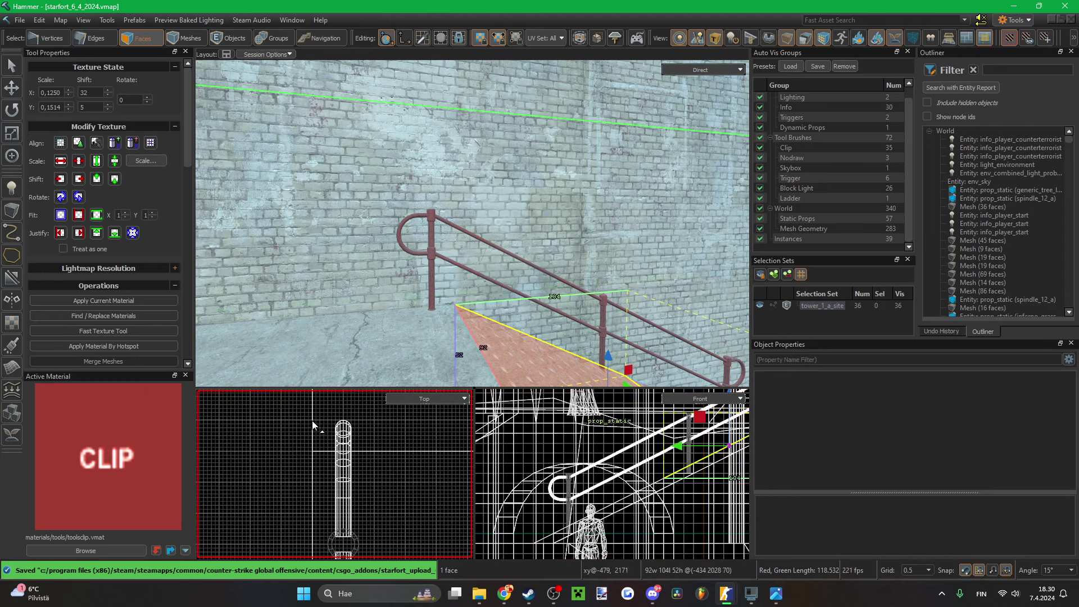
click(12, 210)
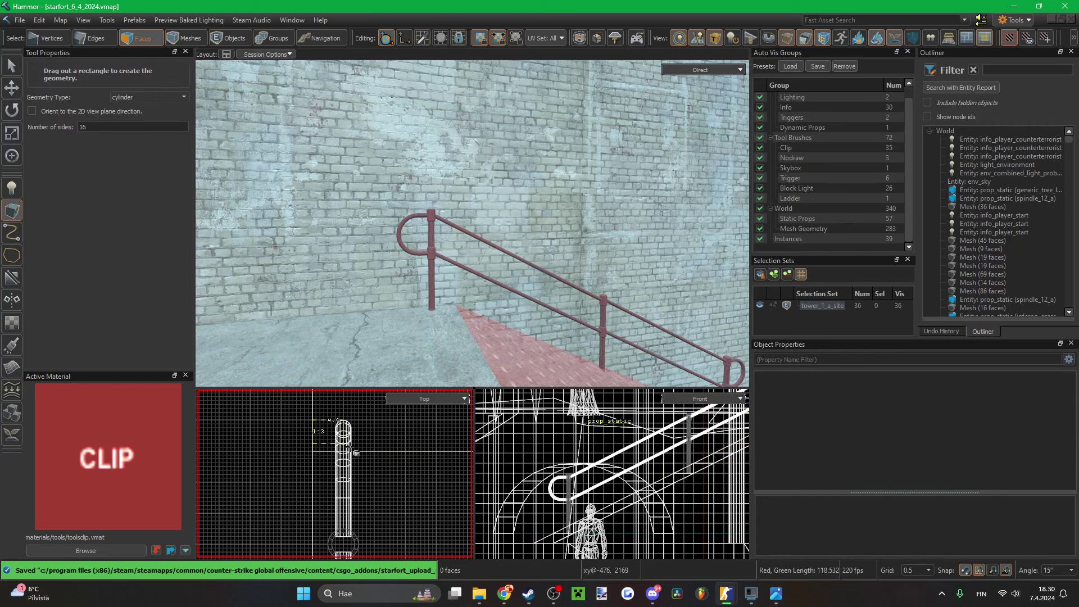
scroll(325, 404, down, 2)
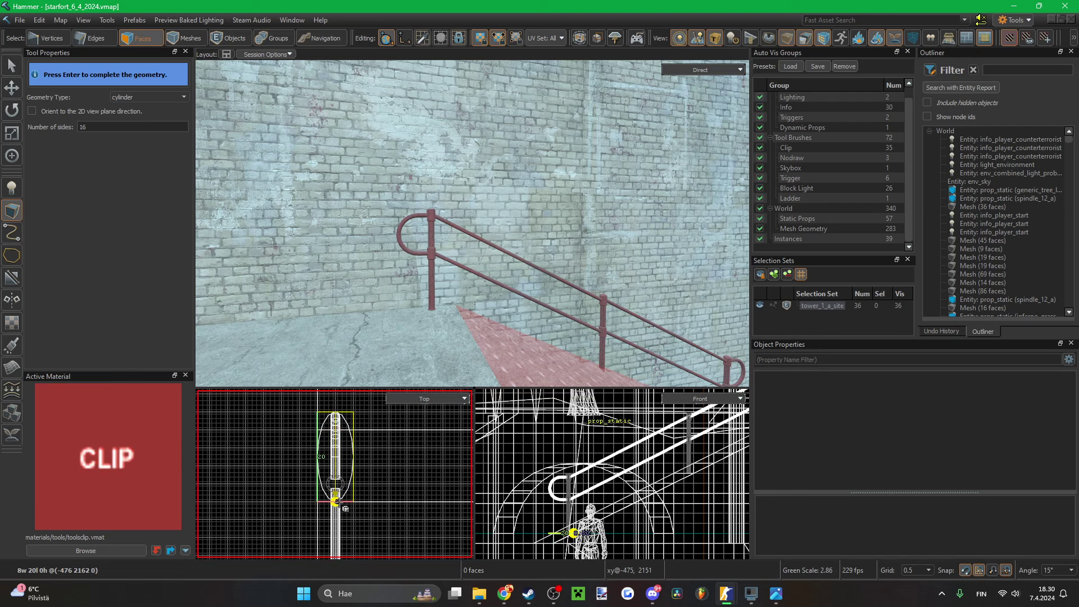
click(150, 111)
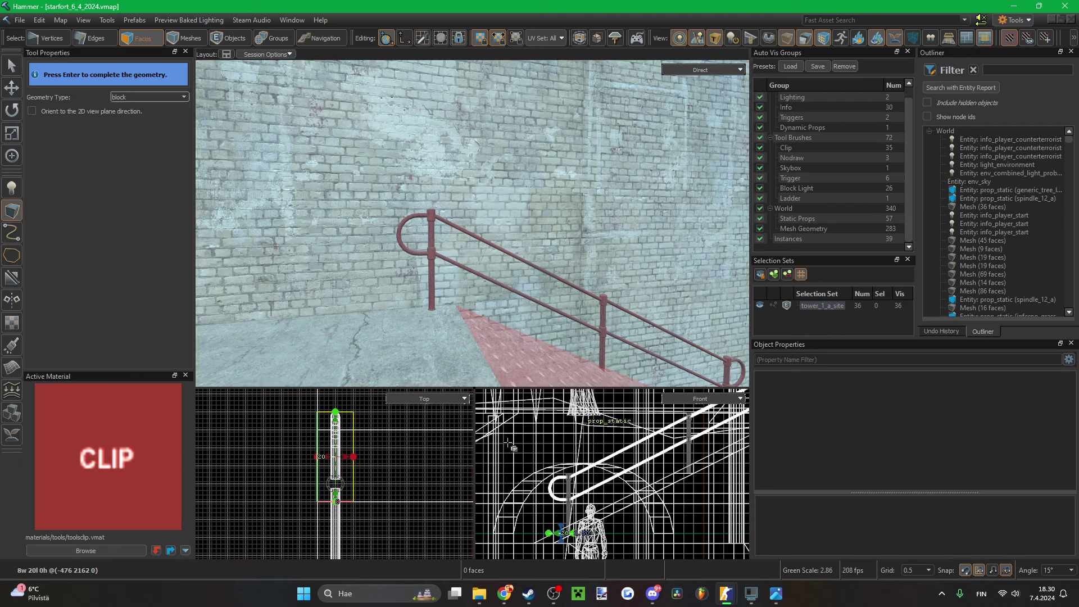
- Give the clip block a height of 56, covering the post from its base to above the curved rail, and create it
scroll(562, 545, up, 3)
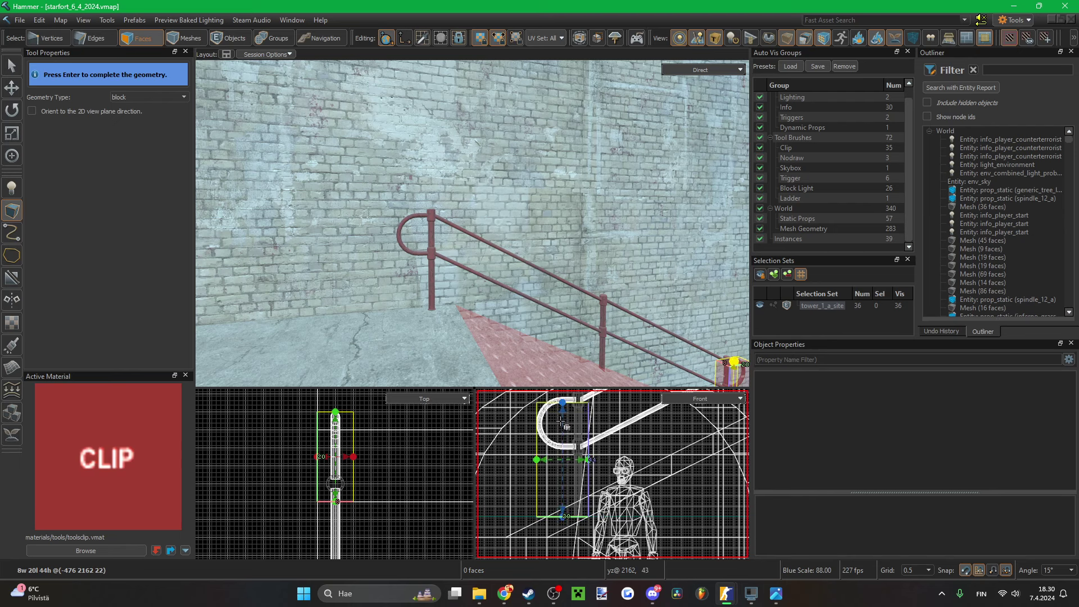
scroll(561, 420, up, 2)
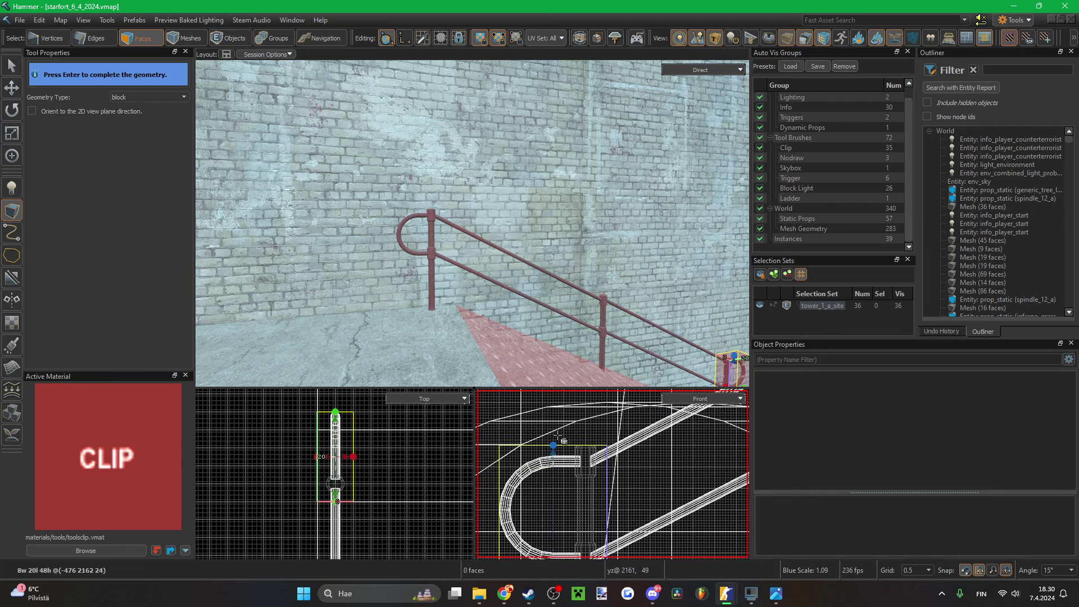
scroll(557, 437, down, 2)
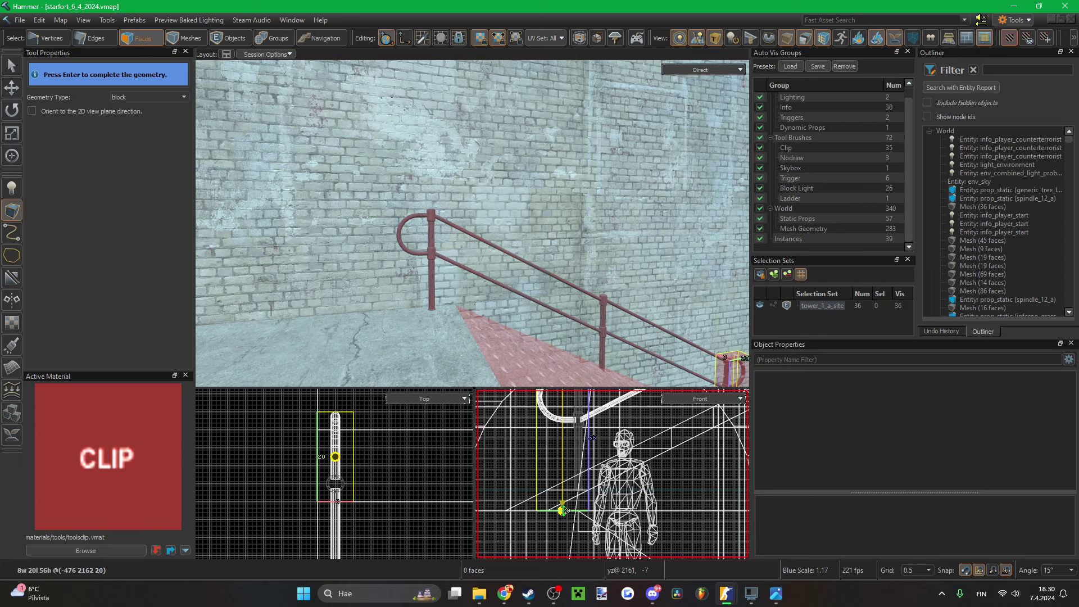
key(z)
key(w)
key(Return)
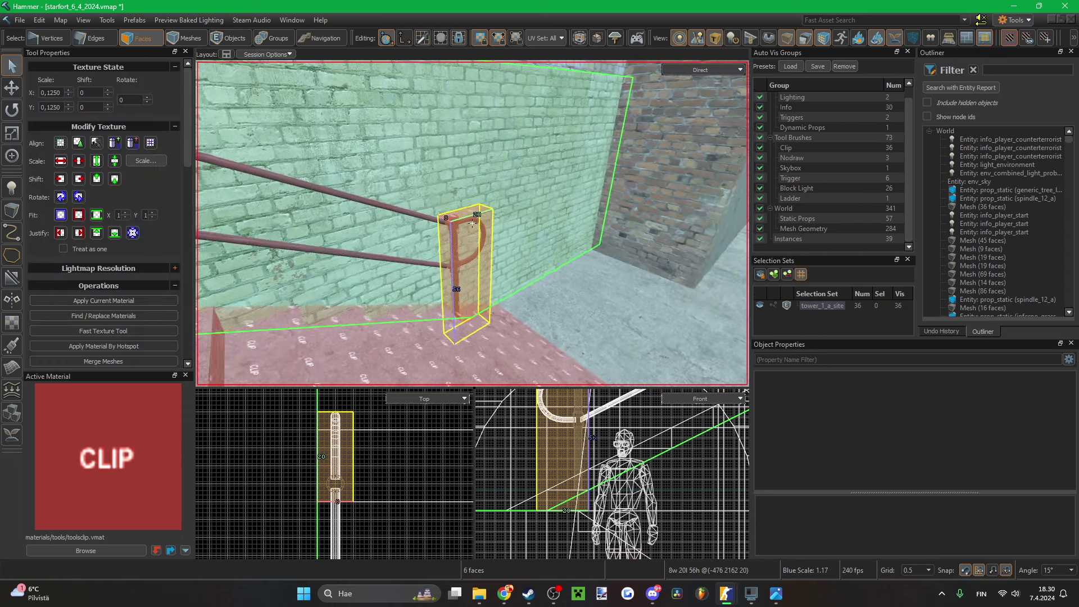
- Extrude the clip block's stair-side face along the railing up the flight to about Y 1958
key(z)
click(405, 271)
scroll(350, 474, down, 5)
key(t)
scroll(336, 422, down, 3)
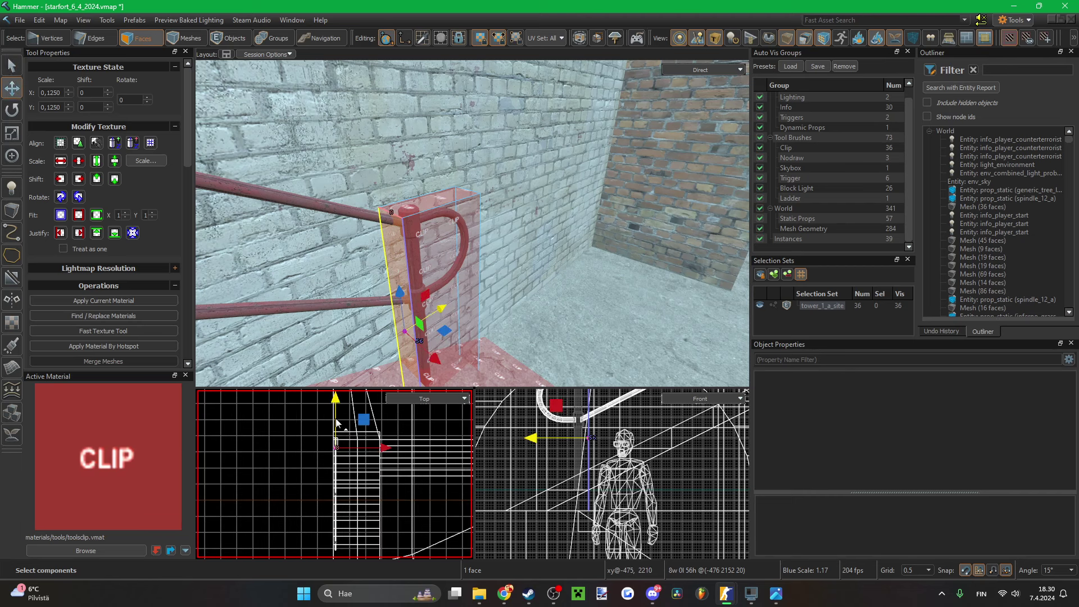
scroll(341, 417, down, 1)
shift+drag(339, 483, 339, 502)
scroll(340, 505, up, 6)
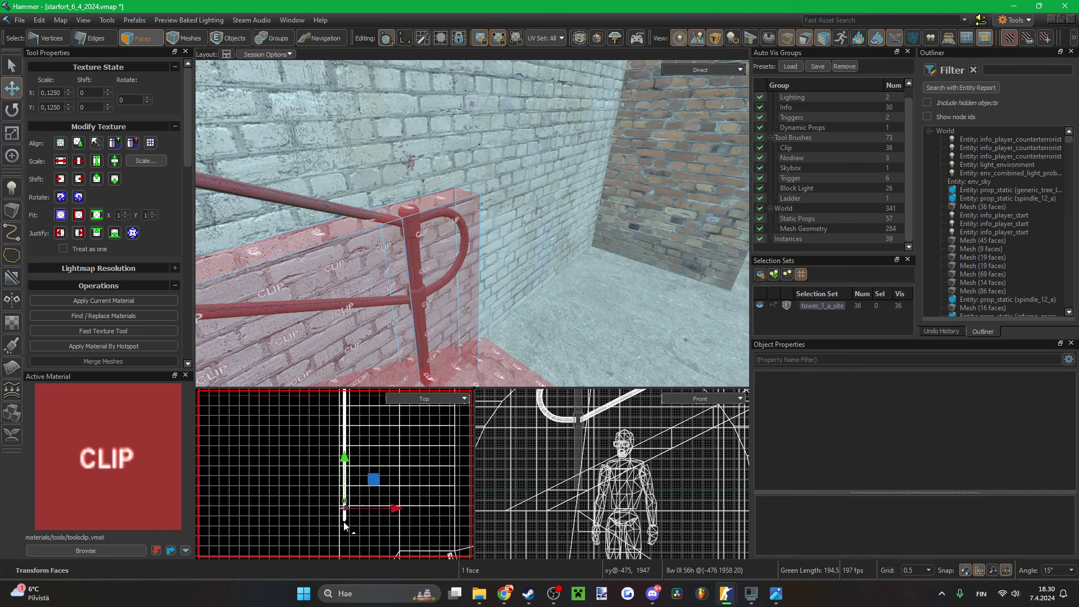
- Shift the extruded clip face back to Y 2056 so it lines up with the middle post
scroll(343, 522, down, 5)
scroll(350, 457, up, 8)
scroll(338, 445, up, 1)
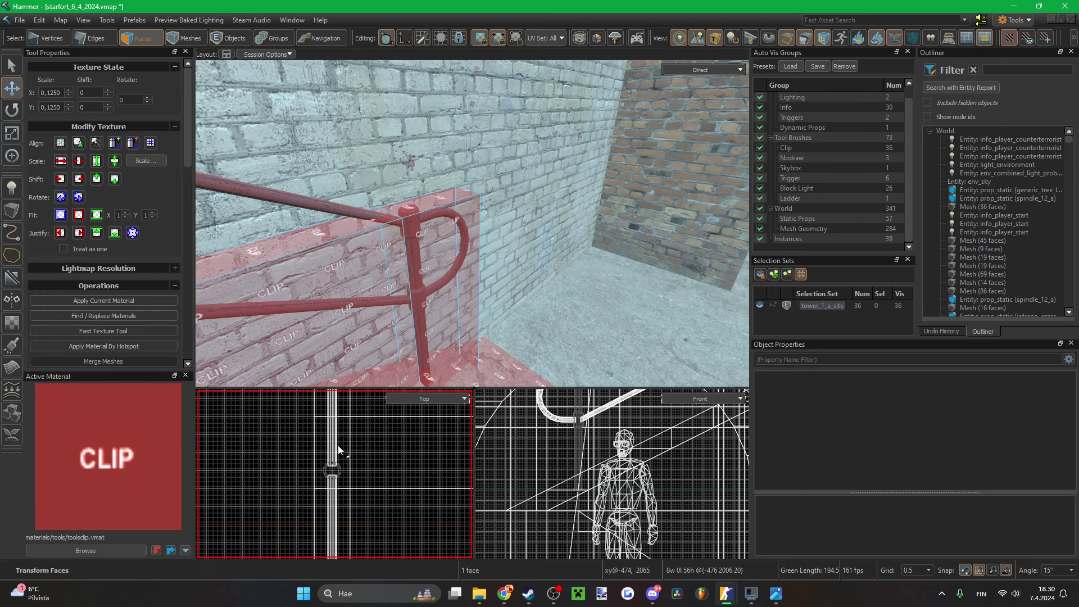
key(Up)
key(Up)
key(Up)
key(Up)
key(Up)
key(Up)
key(Up)
key(Up)
key(Up)
key(Up)
key(Up)
key(Up)
key(Up)
key(Up)
key(Up)
key(Up)
key(Up)
key(Up)
key(Up)
key(Up)
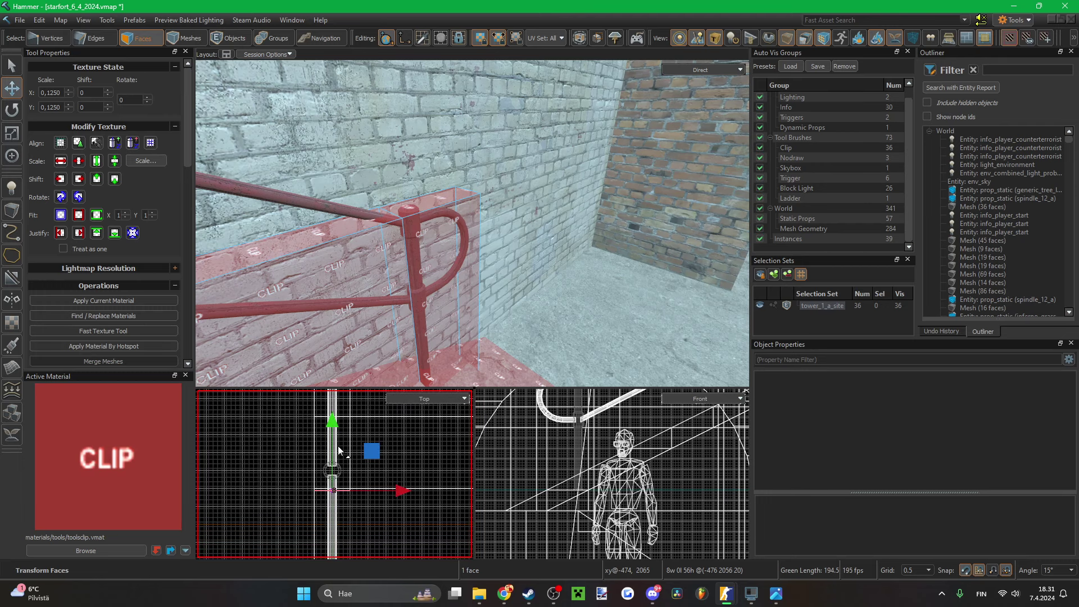
- Raise the clip face at the middle post to Z 68 so the clip follows the slope of the rails
key(z)
key(s)
key(w)
key(z)
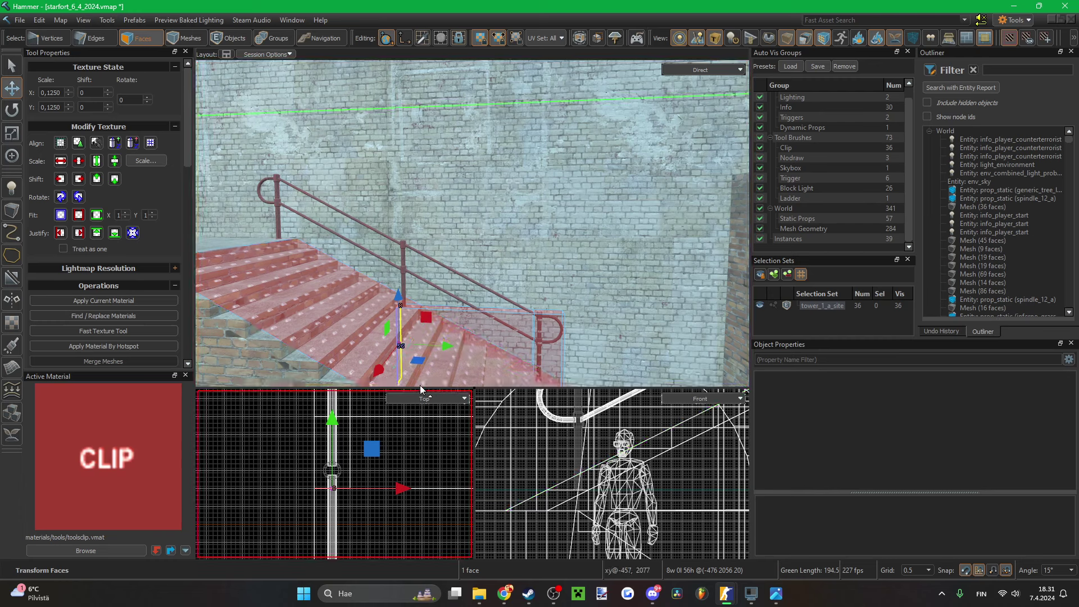
drag(419, 323, 419, 281)
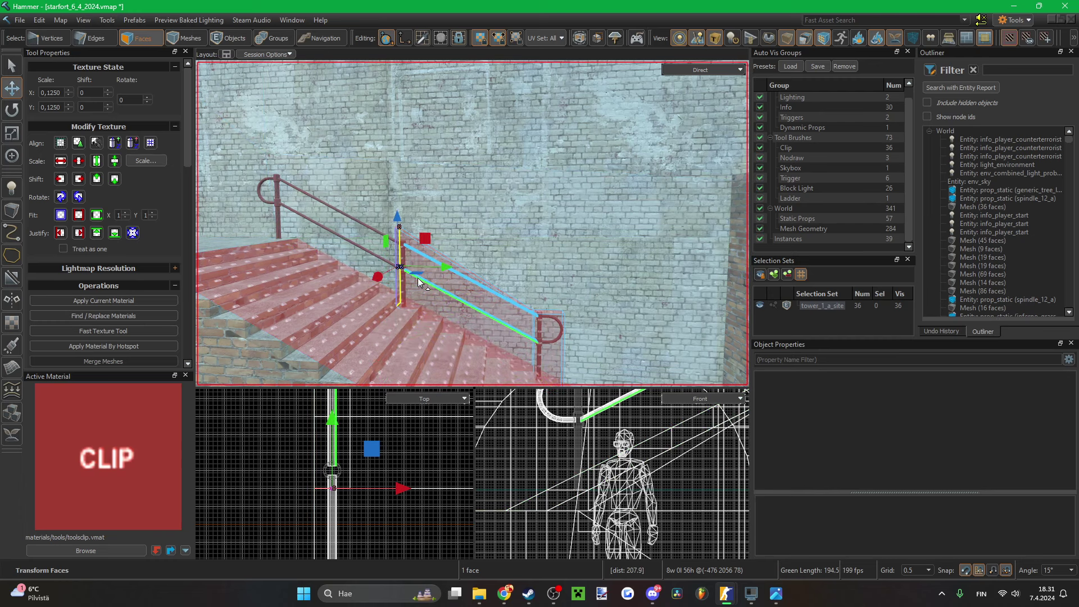
scroll(642, 464, up, 5)
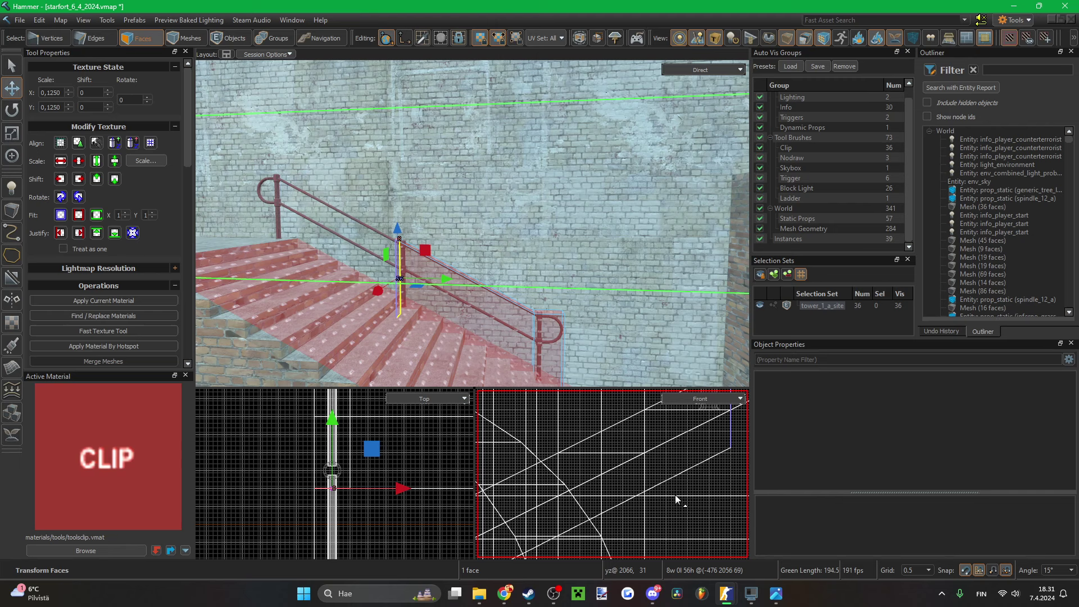
scroll(676, 494, down, 5)
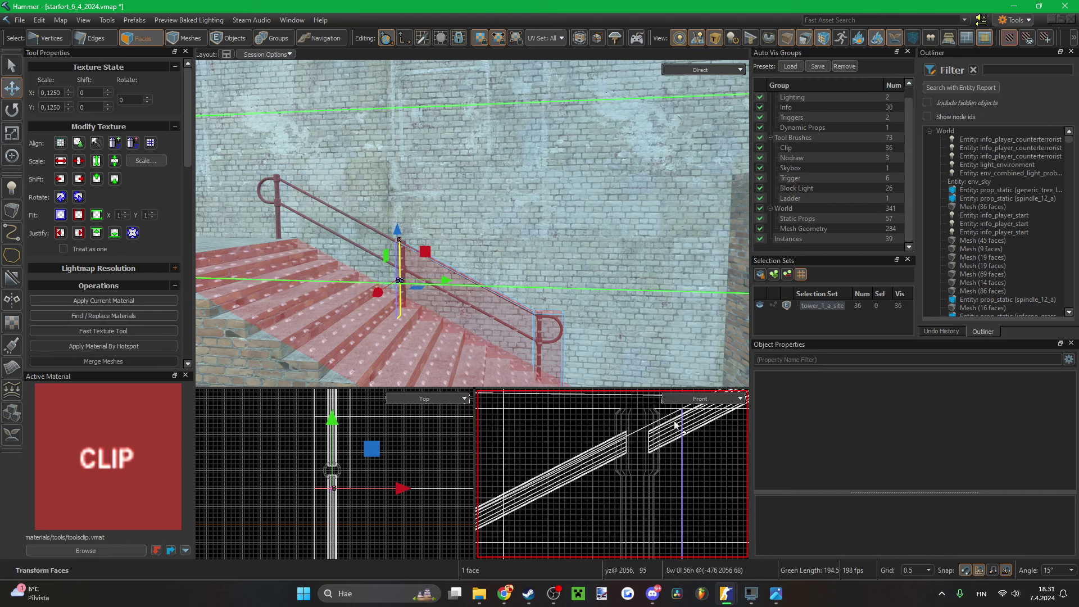
key(Up)
key(Up)
scroll(672, 433, down, 7)
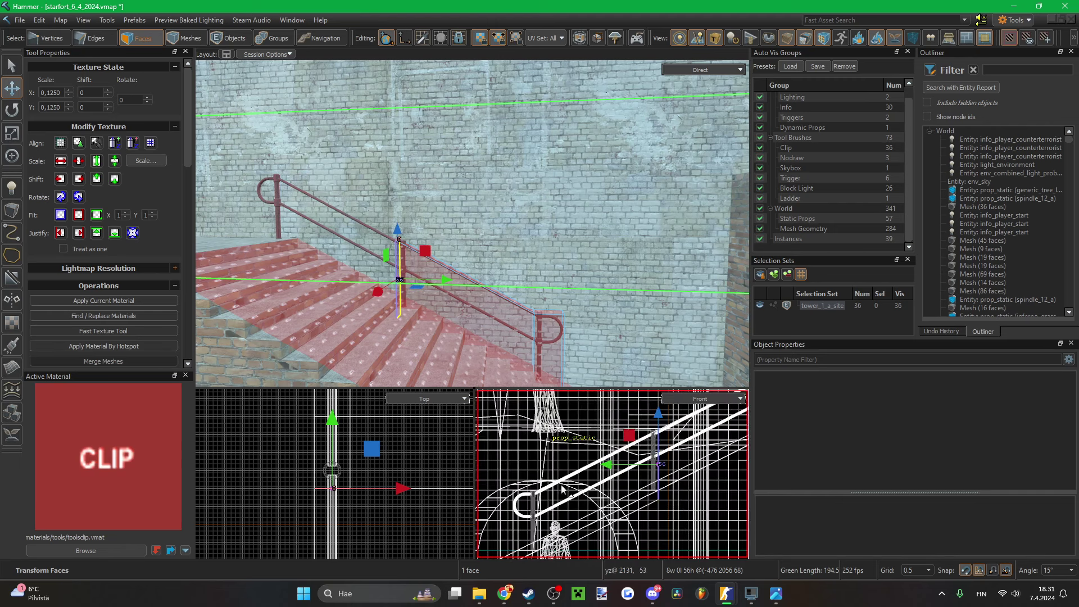
- Extrude the clip's face at the middle post farther up the flight toward the top post, to about Y 1942
scroll(557, 472, up, 7)
scroll(594, 427, up, 5)
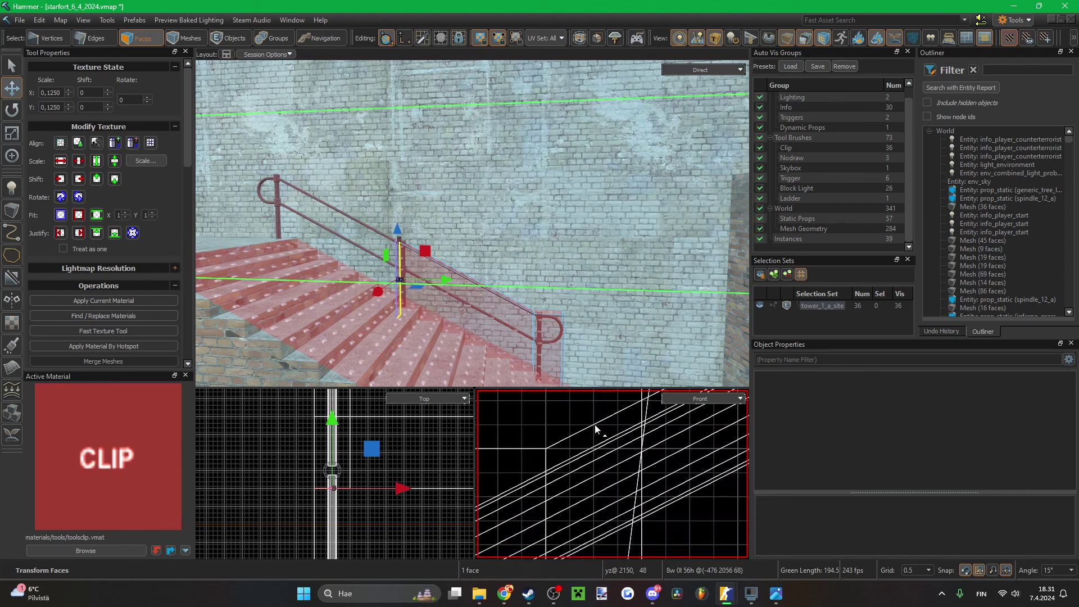
scroll(334, 453, down, 10)
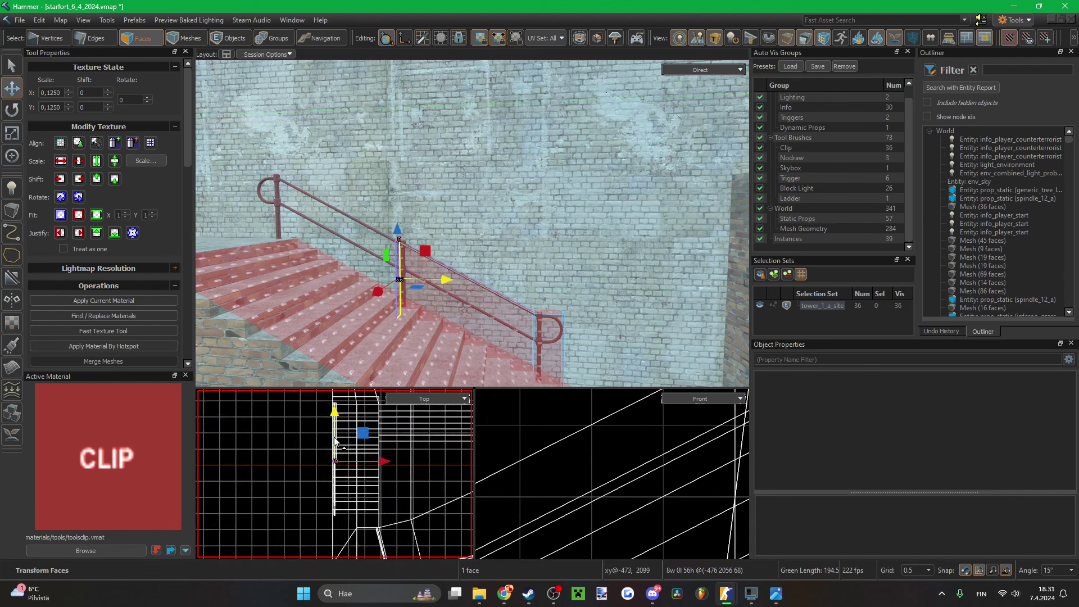
drag(334, 480, 333, 510)
scroll(333, 511, up, 4)
scroll(334, 499, up, 9)
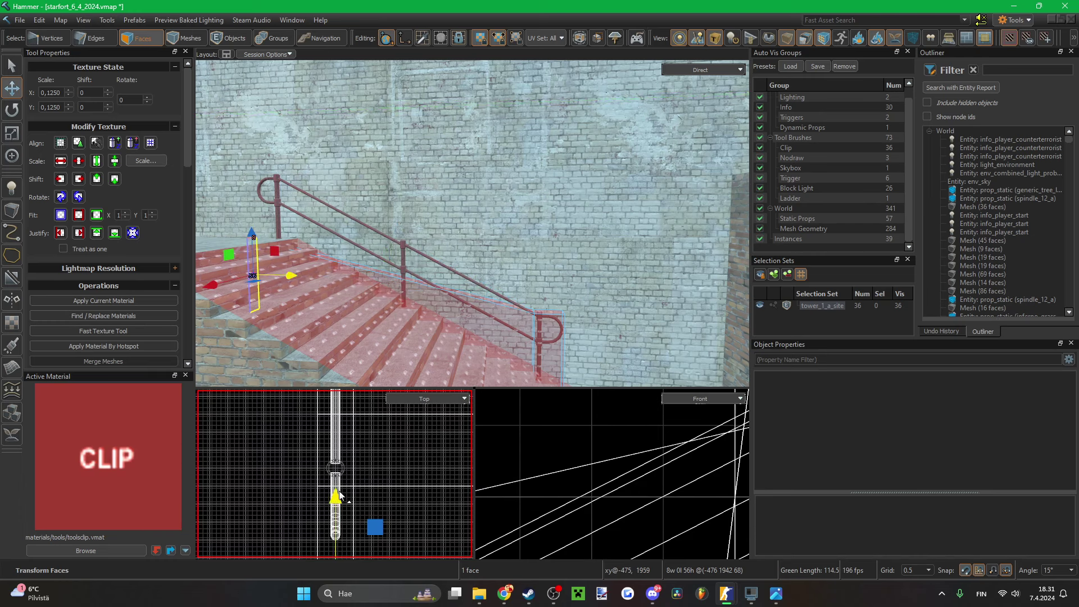
- Position the extruded clip face at Y 1976 and raise it to Z 109 so the clip follows the slope of the rails
key(Up)
key(Up)
key(Up)
key(Up)
key(Up)
key(Up)
key(Up)
key(Up)
key(Up)
key(Up)
key(Up)
key(Up)
key(Up)
key(Up)
key(Up)
key(Up)
key(Up)
key(Up)
key(Up)
key(Up)
key(Up)
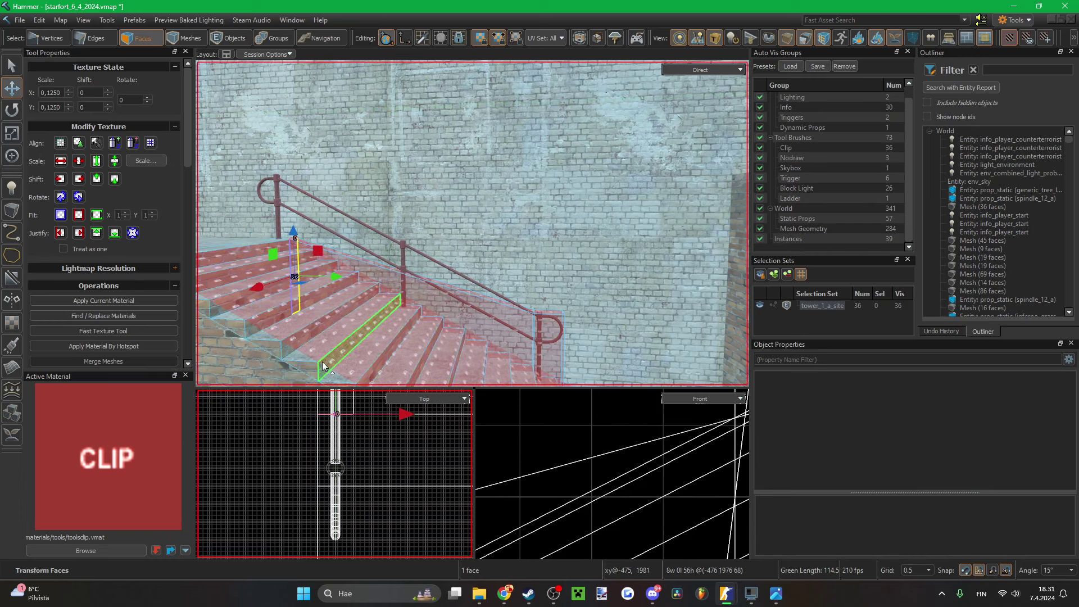
key(Up)
key(Up)
key(Up)
key(Up)
key(Up)
key(Up)
key(Up)
key(Up)
key(Up)
key(Up)
key(Up)
key(Up)
key(Up)
key(Up)
key(Up)
key(Up)
key(Up)
key(Up)
key(Up)
key(Up)
key(Up)
key(Up)
key(Up)
key(Up)
key(Up)
key(Up)
key(Up)
key(Up)
key(Up)
key(Up)
key(Up)
key(Up)
key(Up)
key(Up)
key(Up)
key(Up)
key(Up)
key(Up)
key(Up)
key(Up)
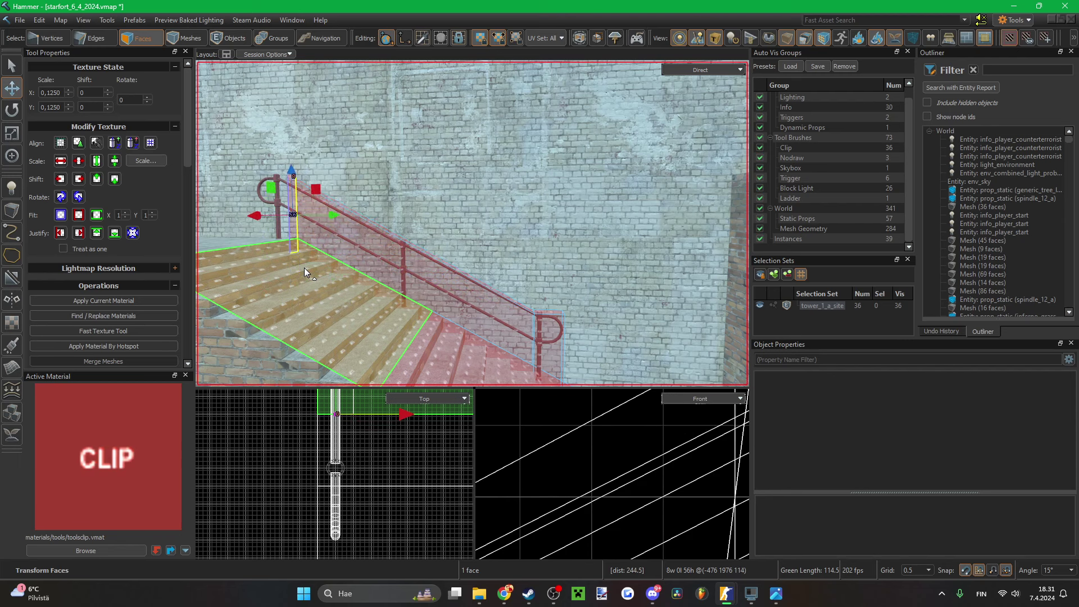
scroll(597, 484, down, 9)
scroll(581, 477, up, 3)
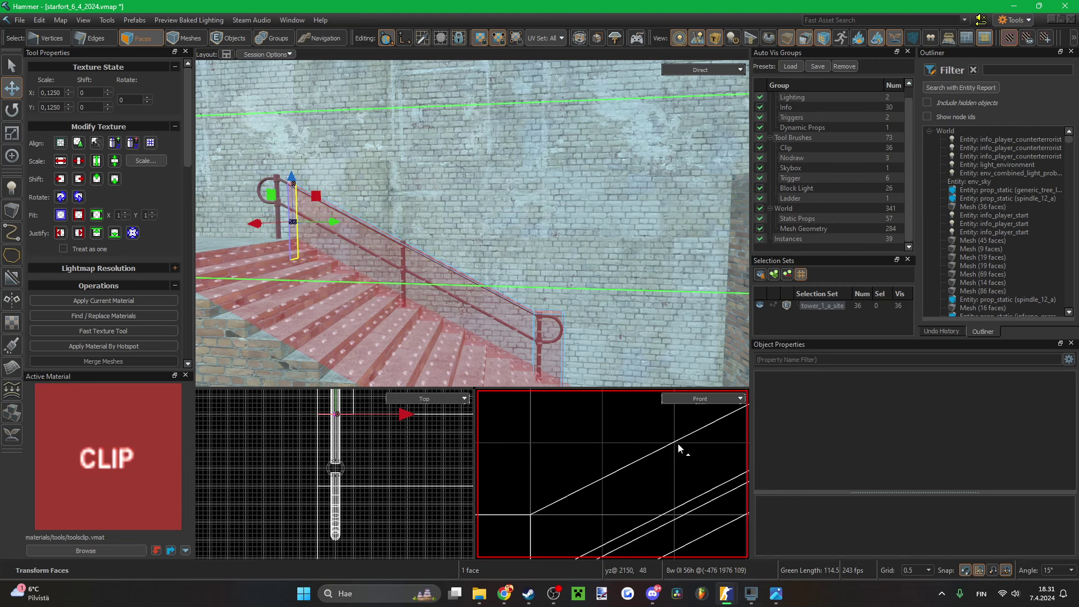
- Shift the clip's upper end face to the top post at Y 1960 and raise it to Z 116
right_drag(517, 321, 472, 224)
key(w)
scroll(573, 504, down, 5)
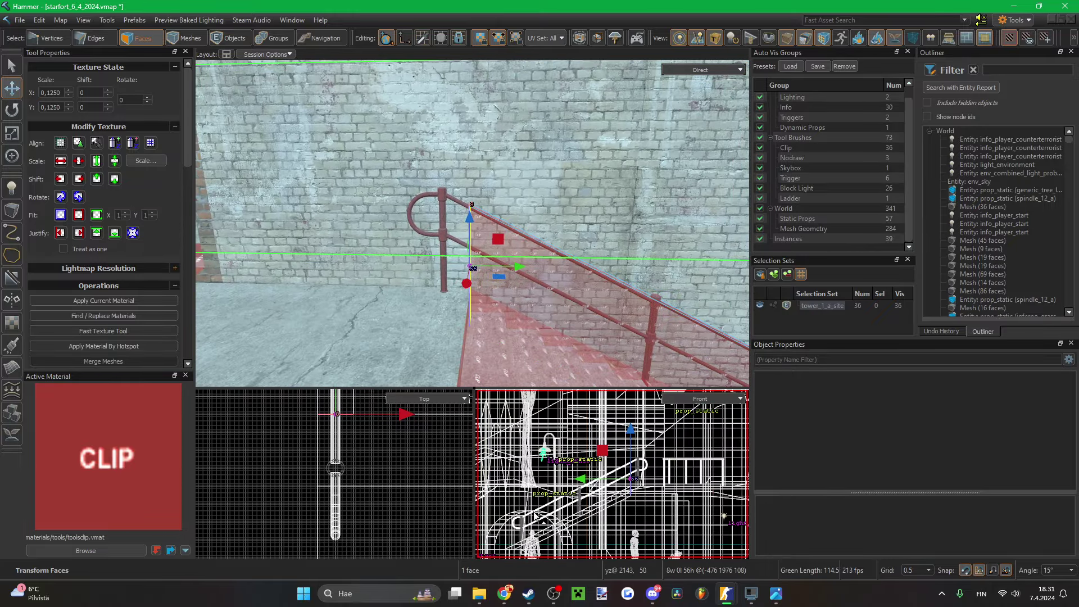
scroll(607, 470, up, 5)
scroll(584, 468, down, 3)
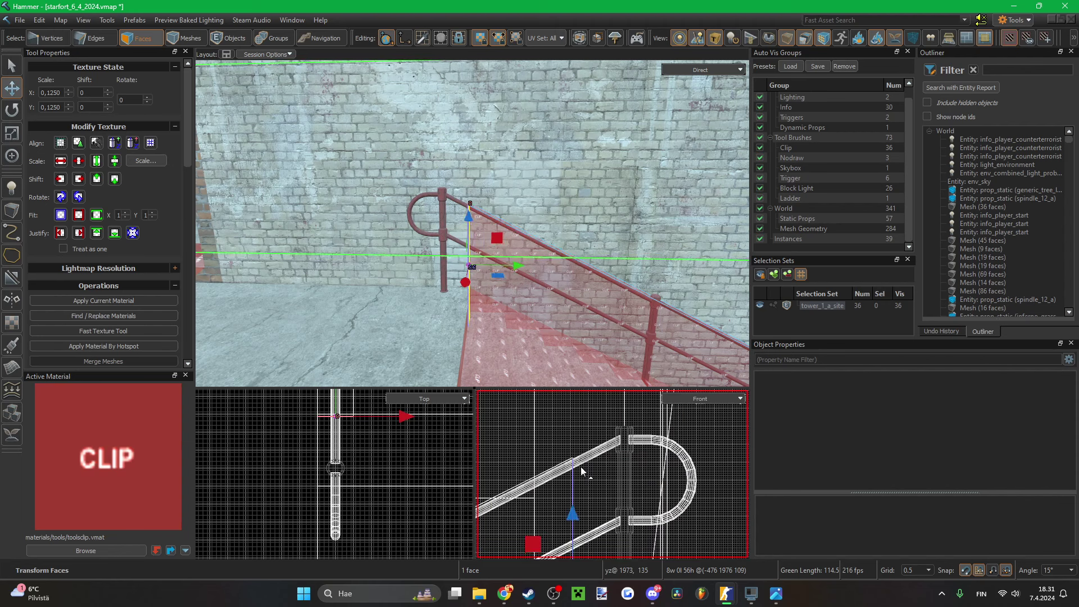
scroll(583, 465, up, 4)
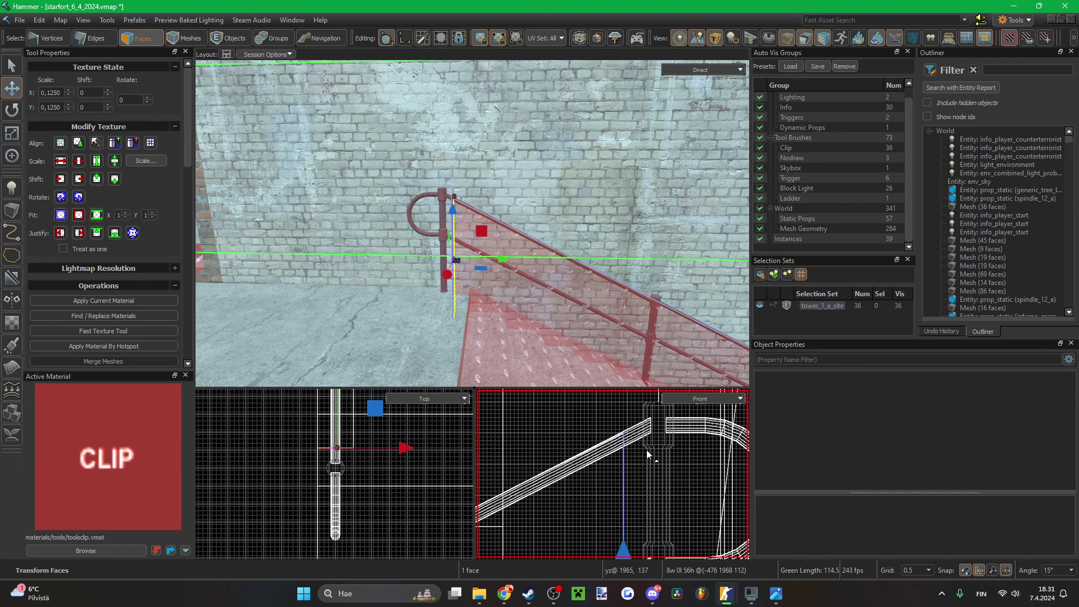
scroll(625, 449, down, 2)
scroll(643, 431, up, 4)
key(Right)
key(Right)
key(Up)
key(Right)
key(Right)
key(Up)
key(Right)
key(Right)
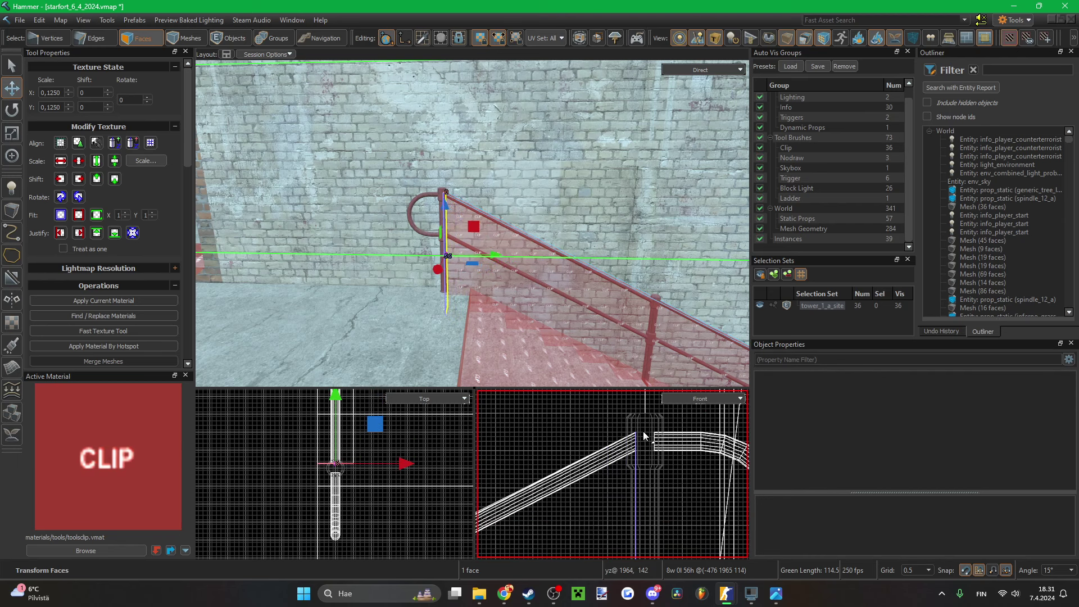
key(Up)
key(Right)
key(Right)
key(Up)
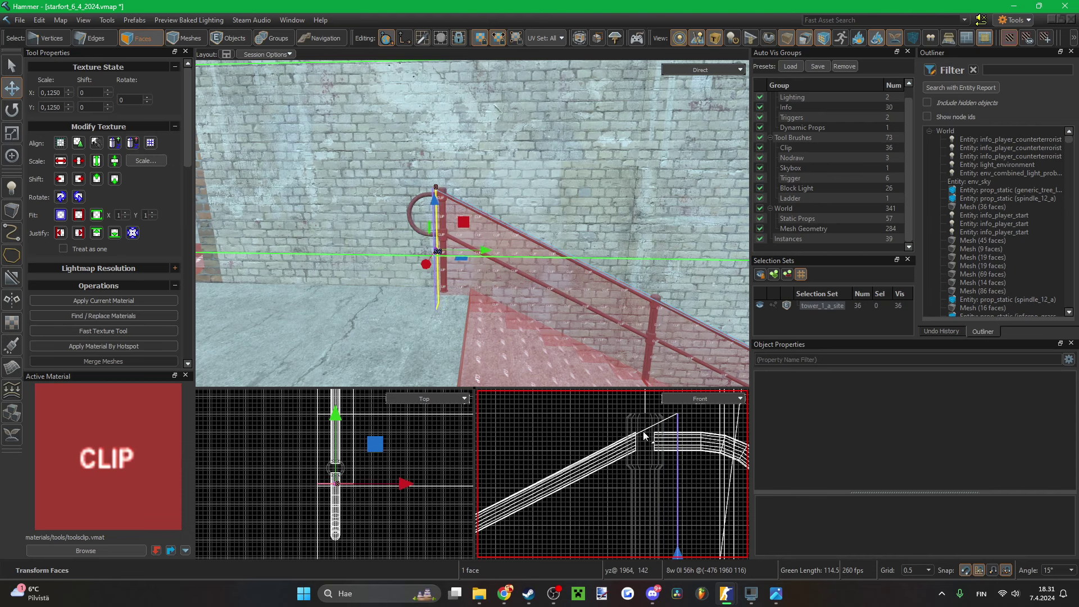
key(Right)
key(Up)
- Extrude the clip's upper end face over the curved rail end on the landing, to about Y 1950
mouse_move(486, 350)
right_down()
mouse_move(512, 350)
mouse_move(486, 350)
right_up()
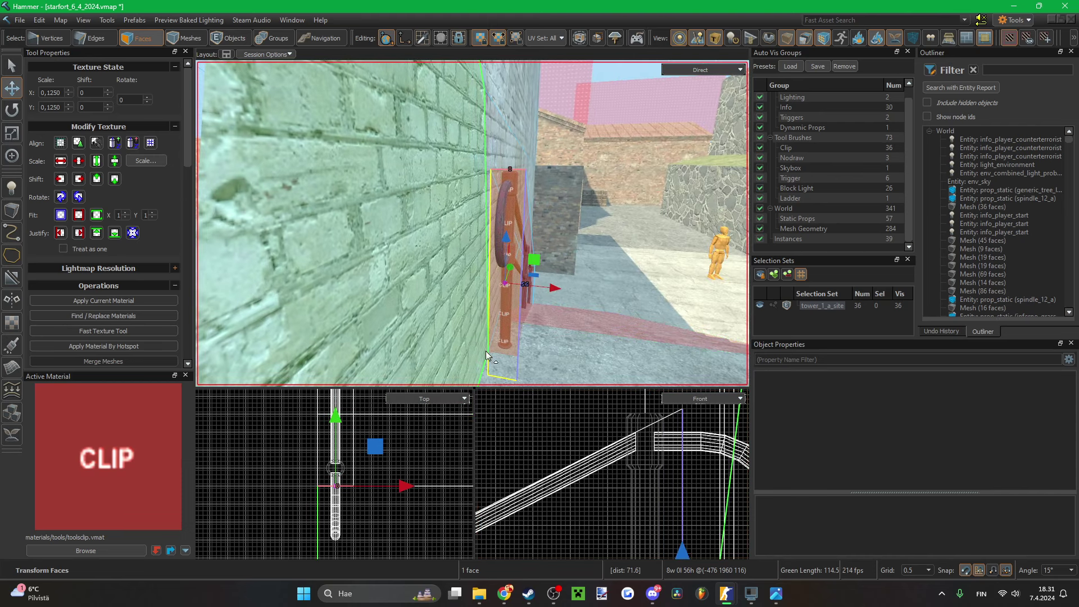
scroll(373, 491, up, 1)
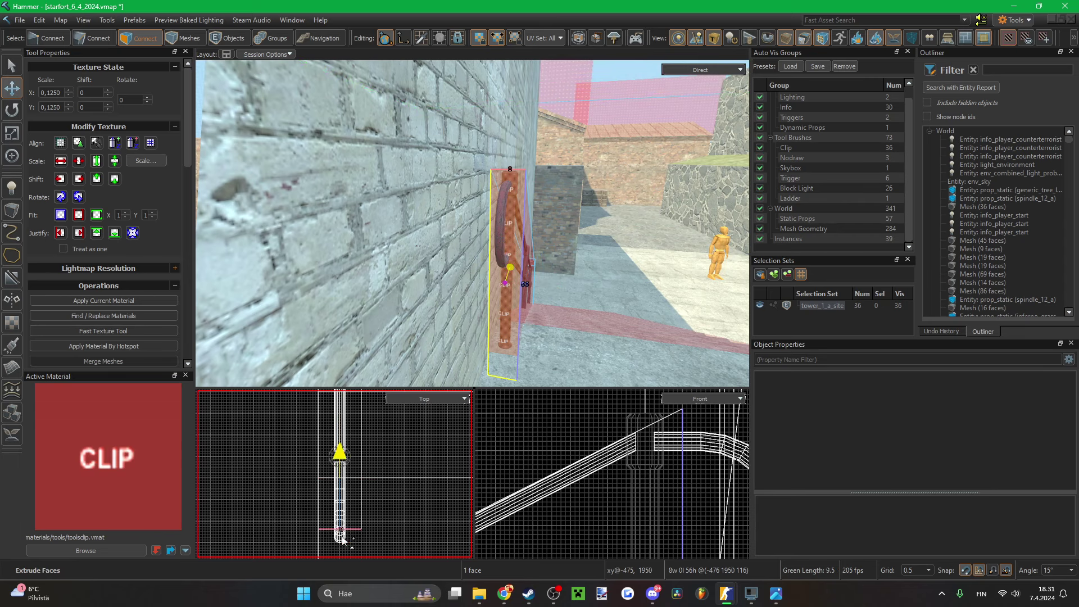
key(d)
right_drag(498, 278, 359, 278)
- Shift the clip's two upper edges at the top and bottom posts together down the flight, centring them at about Y 2061
key(2)
click(489, 247)
alt+drag(489, 247, 517, 264)
shift+click(518, 264)
key(s)
right_drag(517, 264, 507, 338)
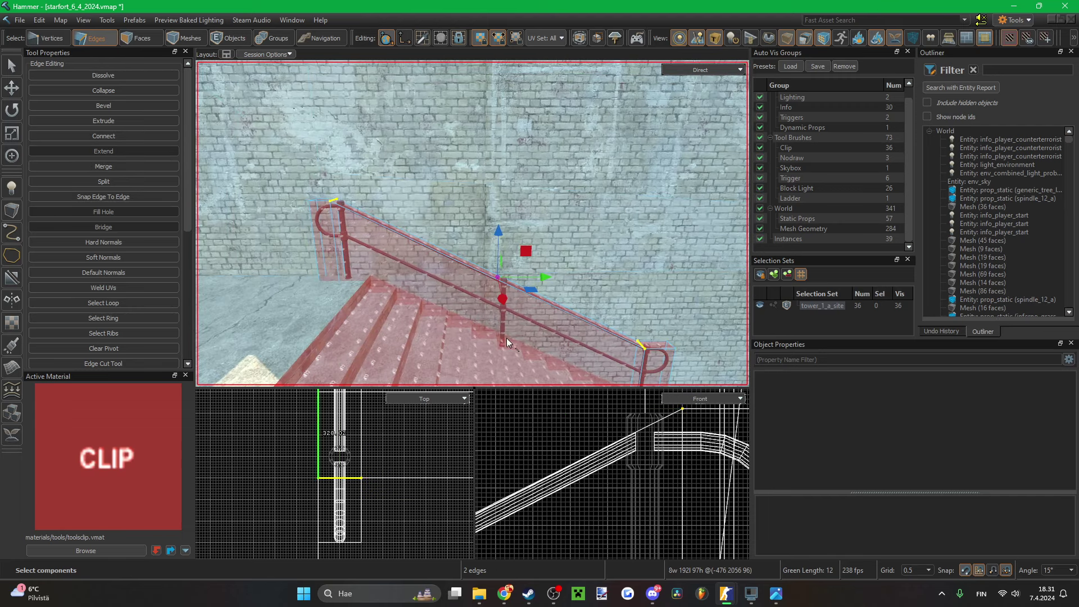
key(Right)
key(Right)
key(Right)
key(Right)
key(Right)
key(Right)
key(Right)
key(Right)
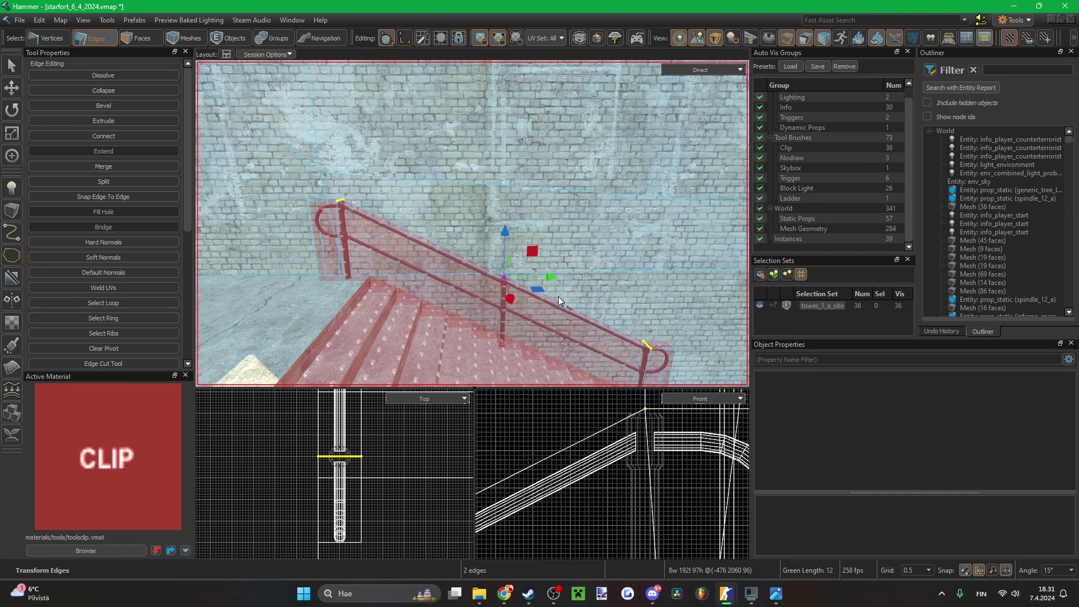
right_drag(558, 297, 443, 204)
scroll(655, 414, up, 1)
key(Left)
key(Left)
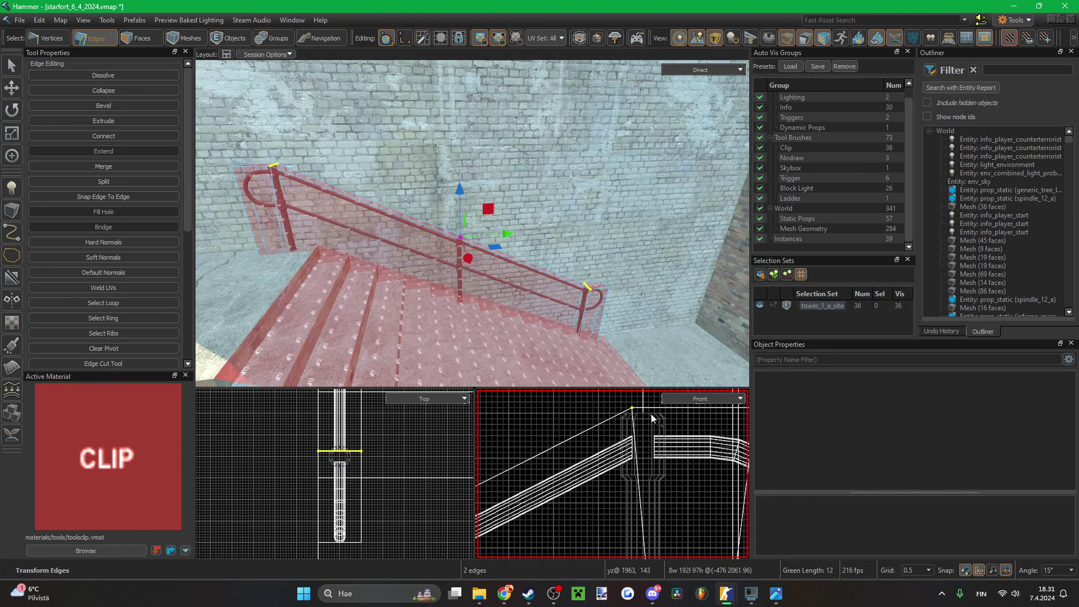
- Isolate the clip mesh and raise its eight underside vertices until their centre is at Z 48
right_drag(629, 359, 616, 421)
key(5)
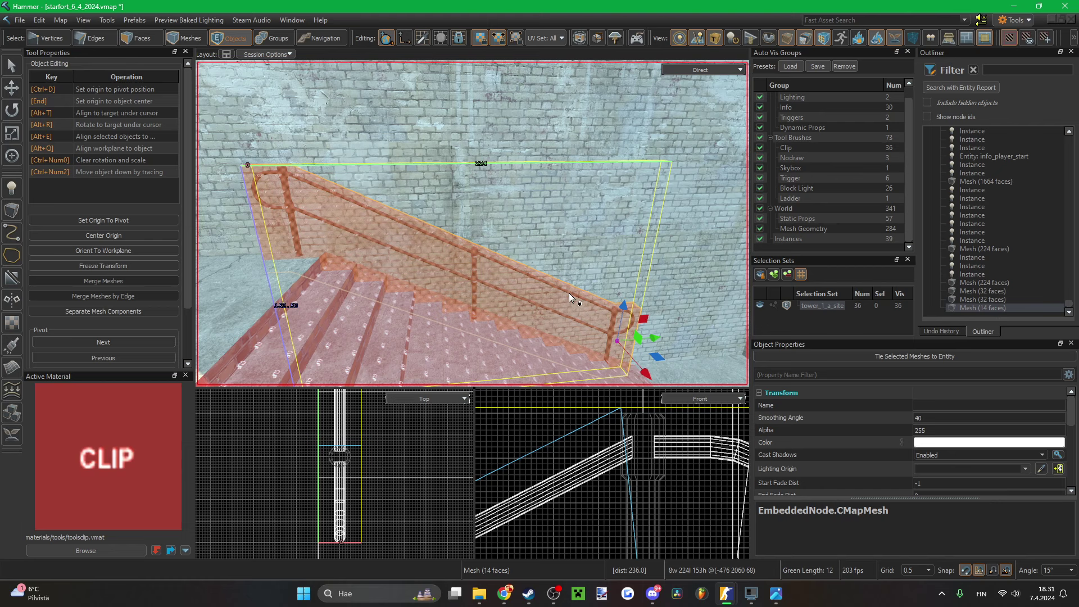
key(ctrl+h)
scroll(625, 445, down, 10)
key(1)
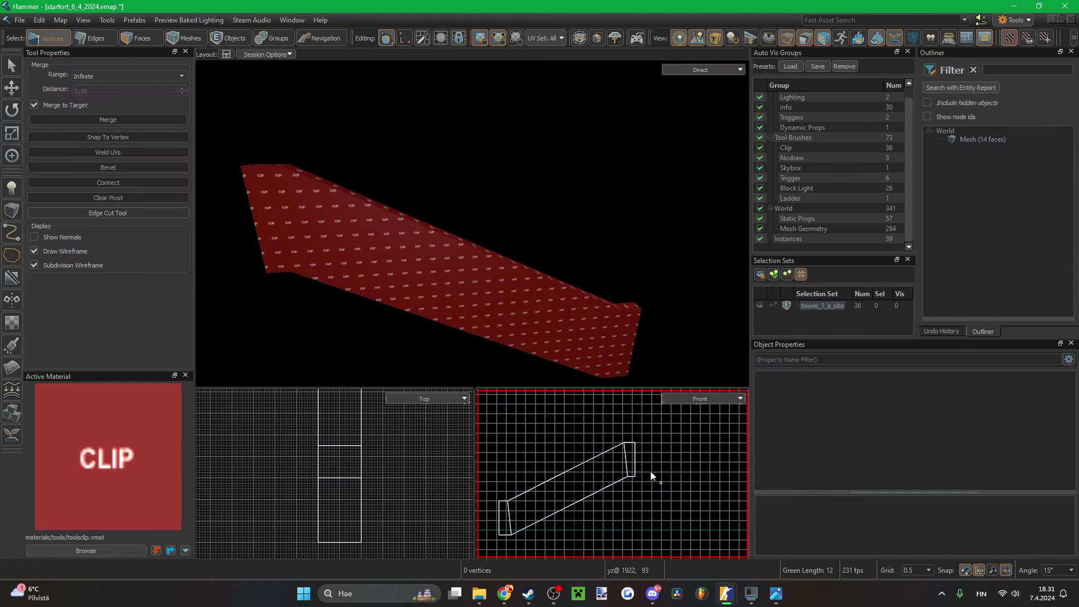
drag(650, 471, 520, 534)
scroll(507, 541, up, 6)
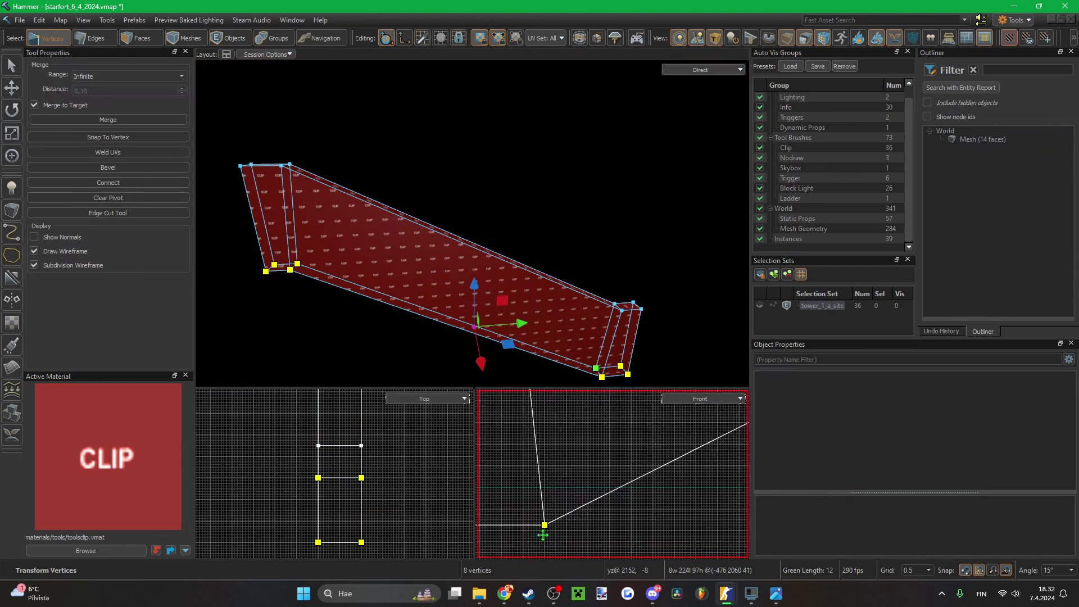
scroll(547, 534, up, 3)
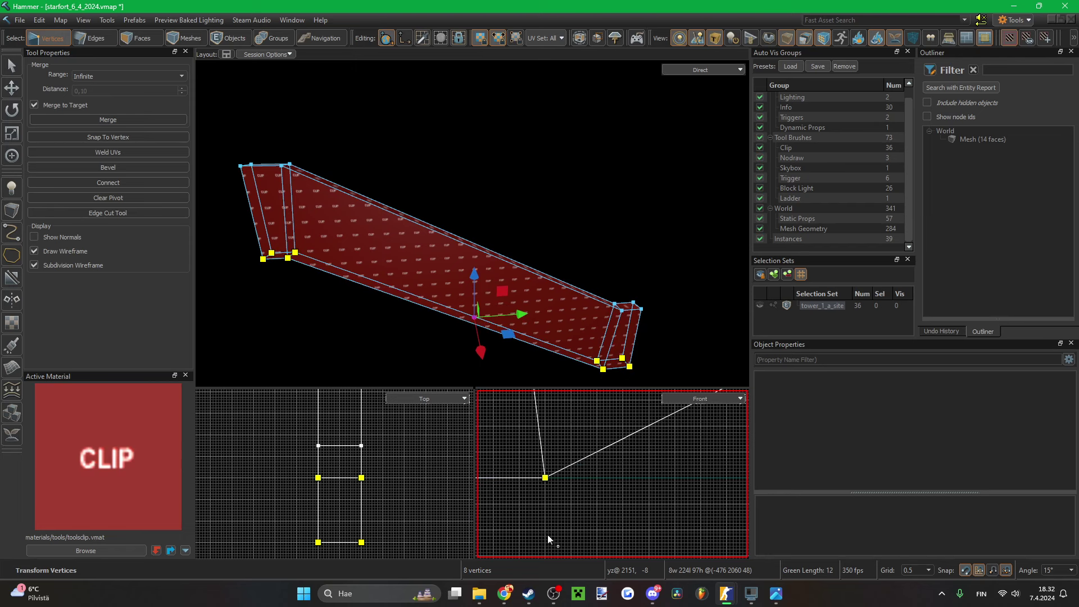
- Clear the vertex selection, show the hidden objects again and save the map
click(576, 247)
key(ctrl+s)
key(i)
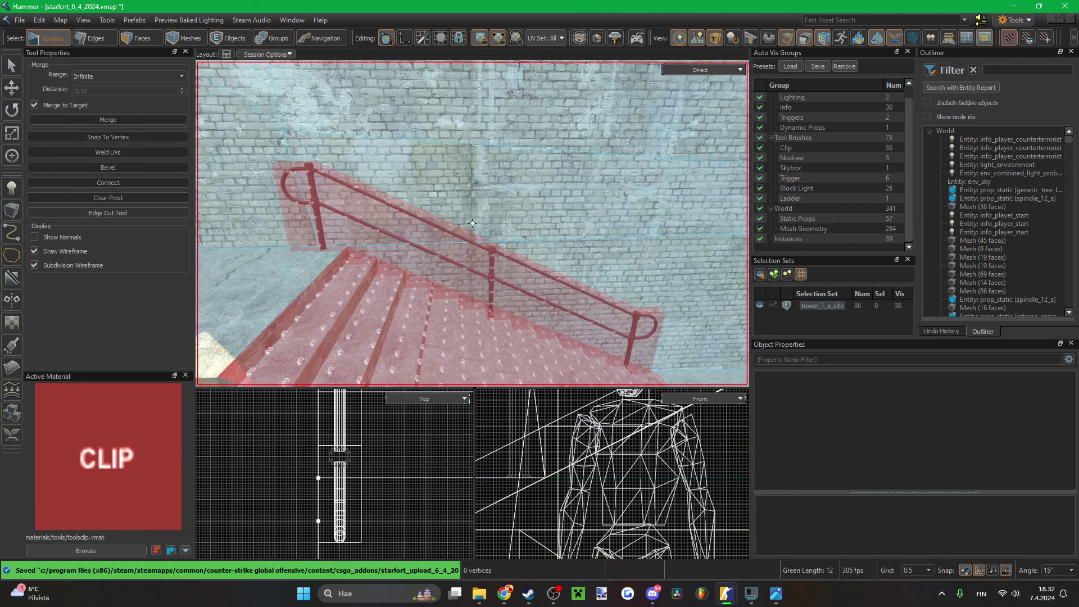
- Copy the finished railing clip mesh and paste a duplicate at the outdoor stair railing by the player start
key(5)
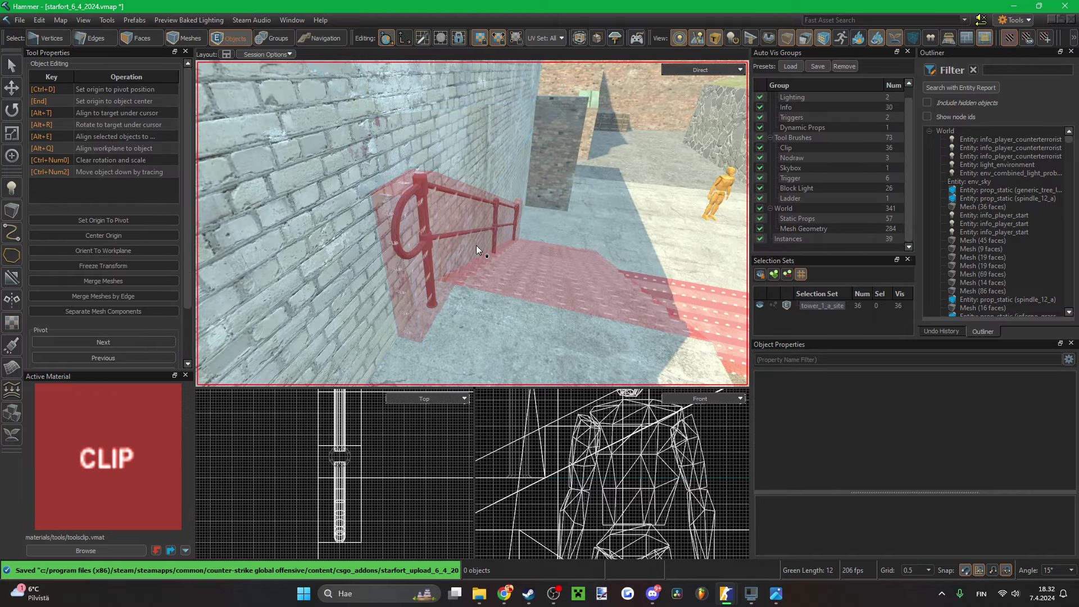
mouse_move(477, 245)
right_down()
mouse_move(487, 247)
mouse_move(472, 223)
right_up()
click(487, 247)
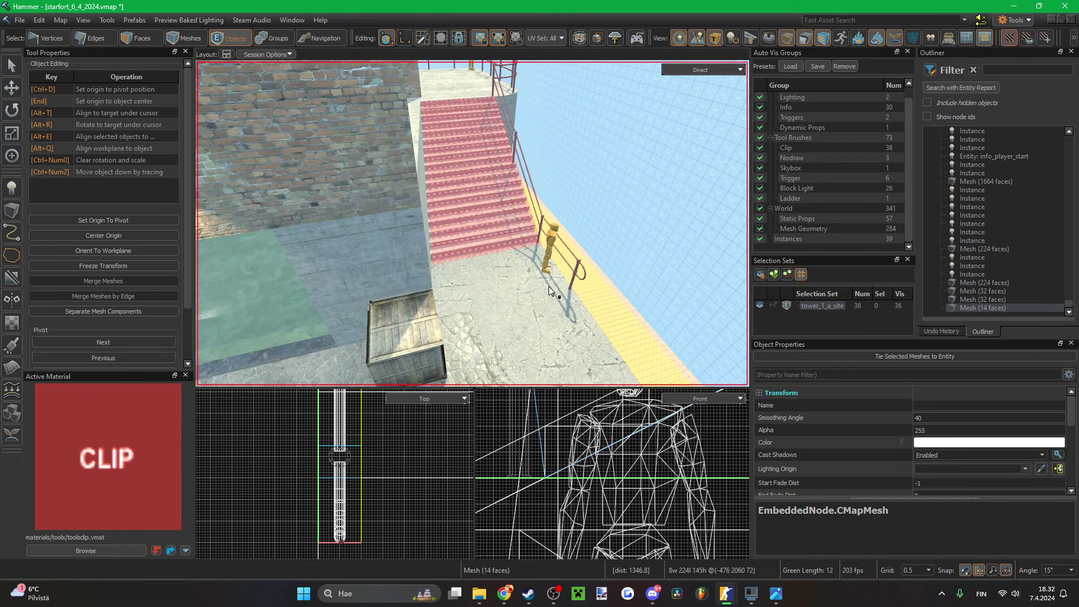
key(ctrl+v)
right_drag(521, 270, 521, 270)
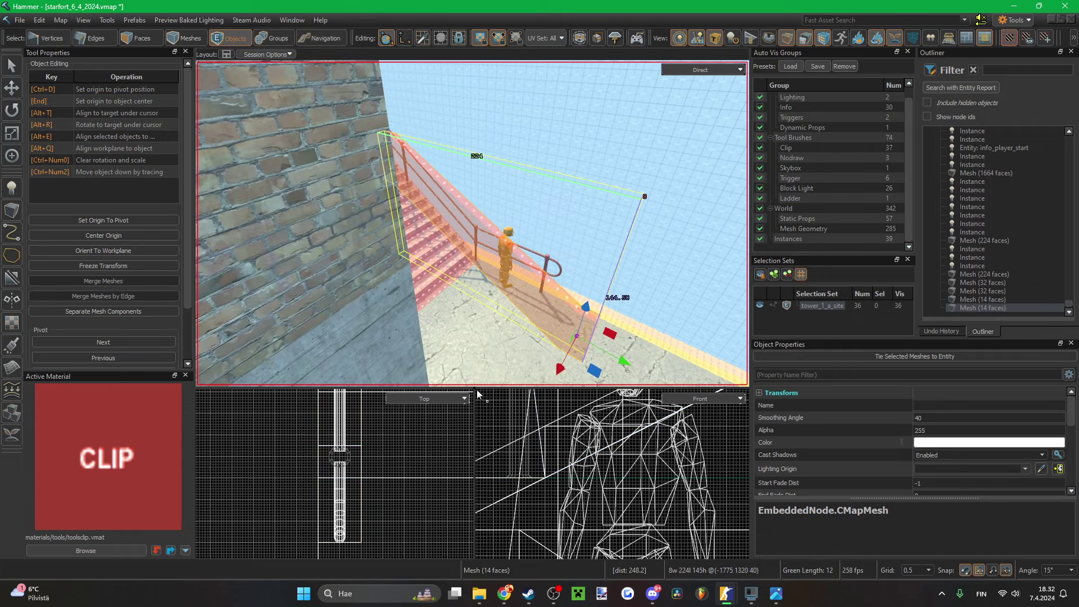
- Move the pasted clip onto the outdoor railing's curved end at about X -1820, Y 1276
scroll(382, 479, down, 15)
scroll(323, 520, up, 5)
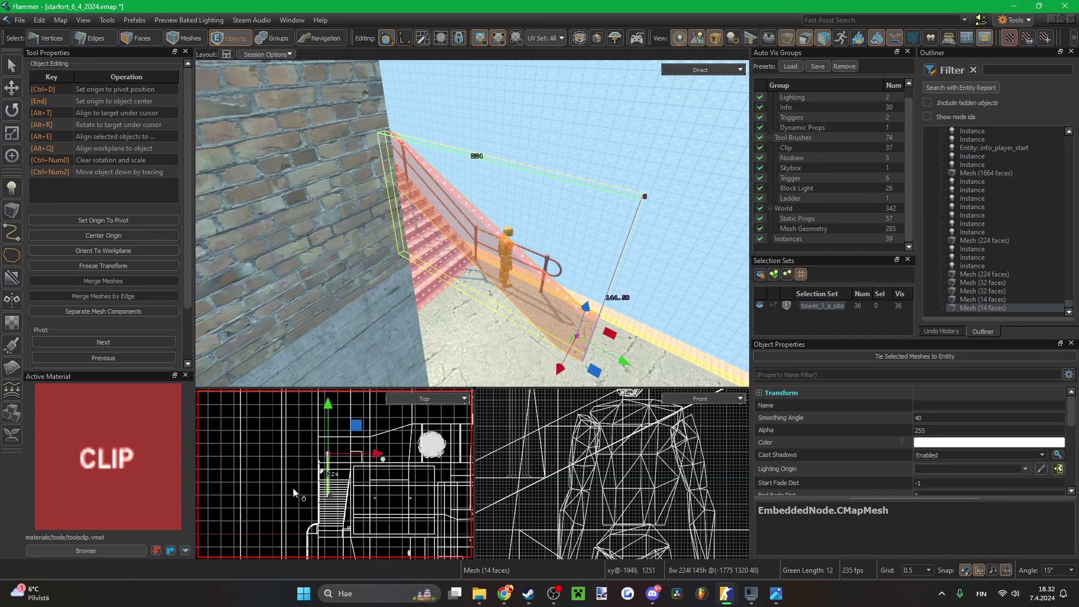
scroll(293, 493, up, 5)
mouse_move(381, 433)
mouse_down()
mouse_move(364, 459)
mouse_move(296, 470)
mouse_up()
scroll(324, 503, up, 6)
scroll(346, 470, up, 2)
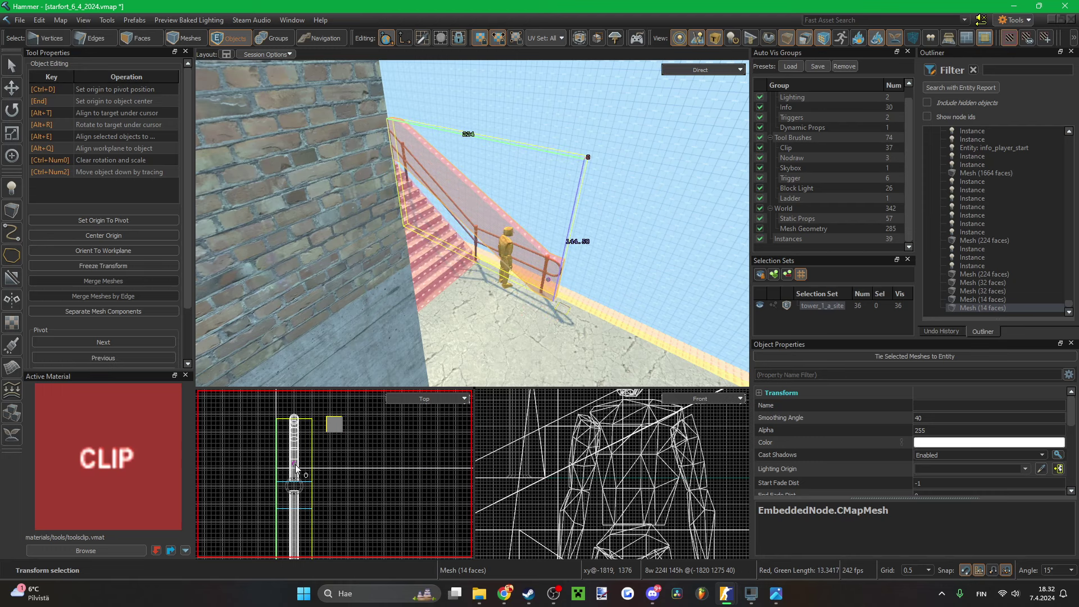
key(z)
key(w)
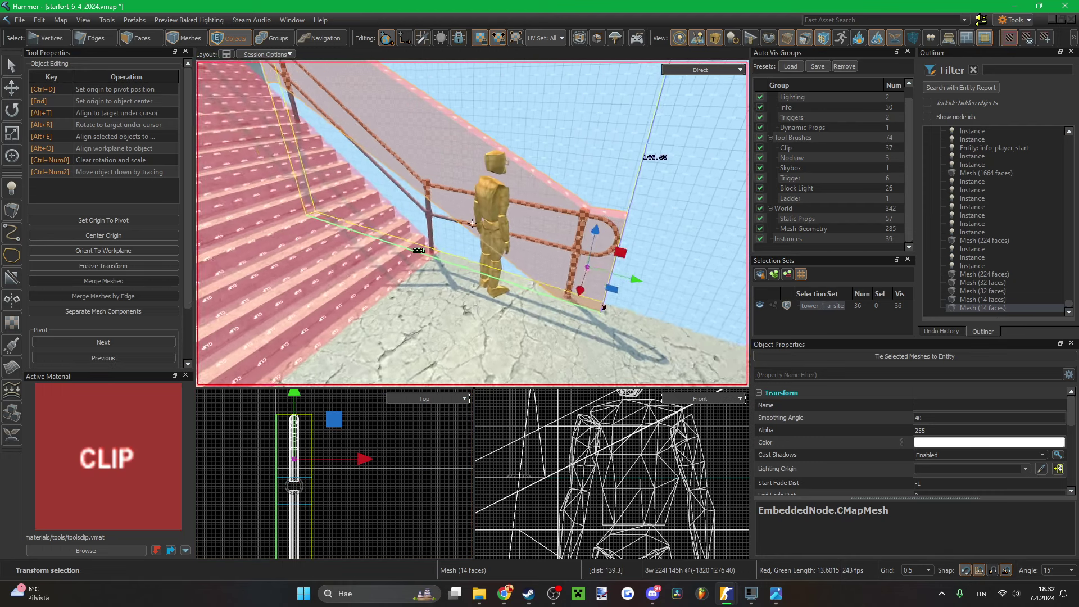
- Slide the pasted clip along the outdoor railing toward the stairs, to about Y 1184
scroll(472, 223, up, 2)
scroll(355, 478, up, 4)
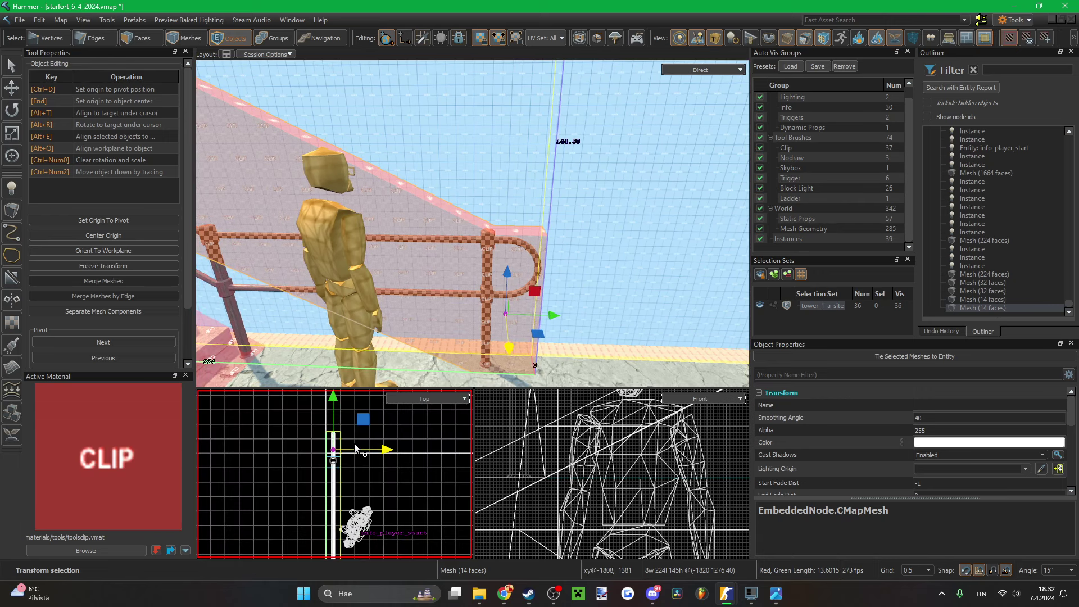
key(Down)
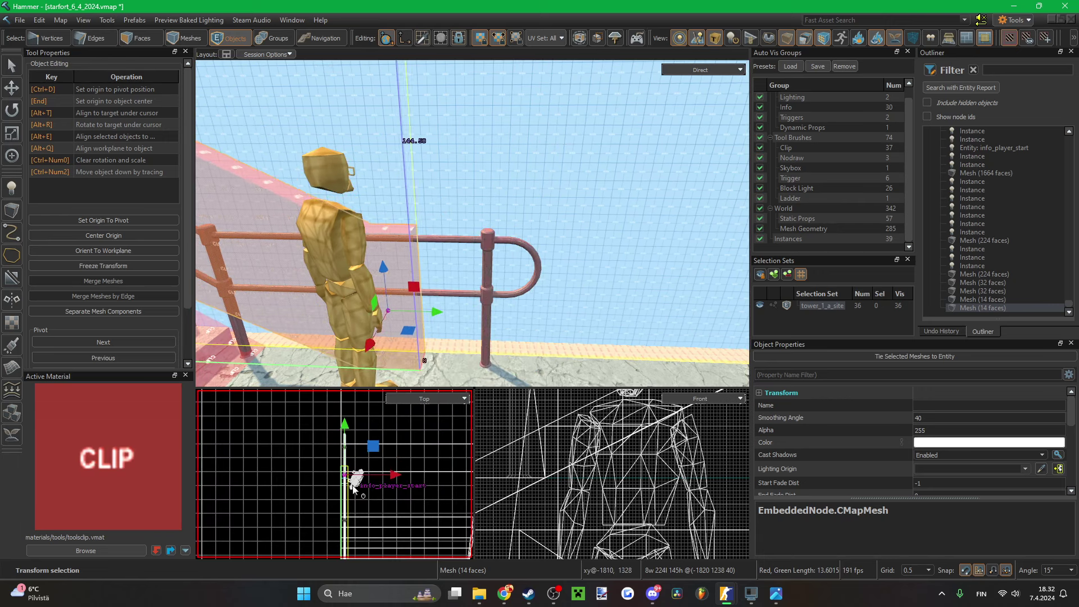
key(Down)
key(Down)
key(Down)
key(Down)
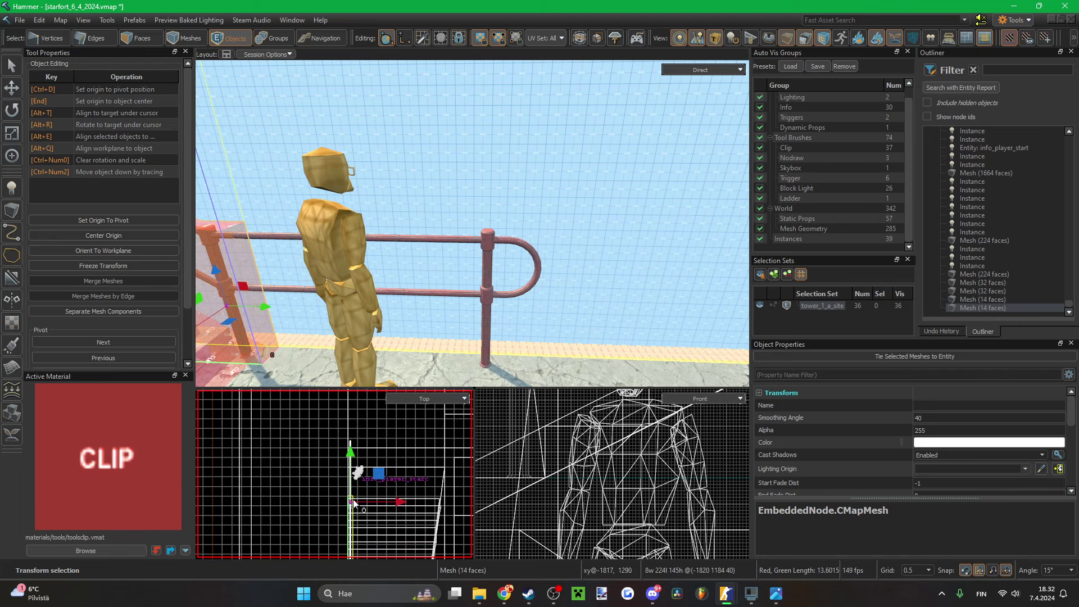
- Nudge the pasted clip back to Y 1192 so its bend meets the post at the foot of the outdoor stairs
scroll(353, 503, down, 1)
scroll(622, 469, down, 8)
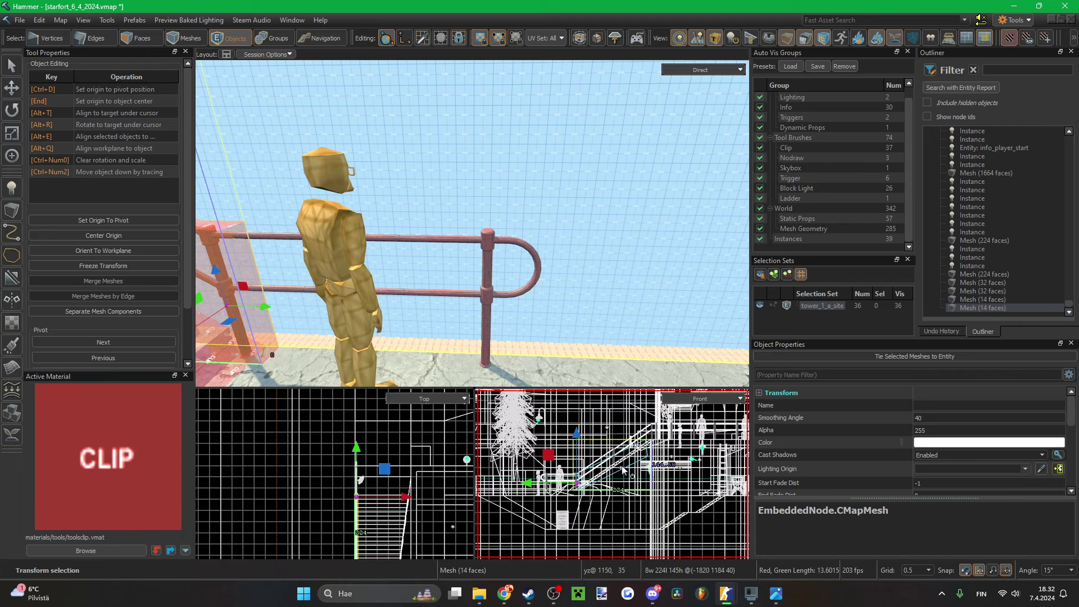
scroll(623, 470, up, 10)
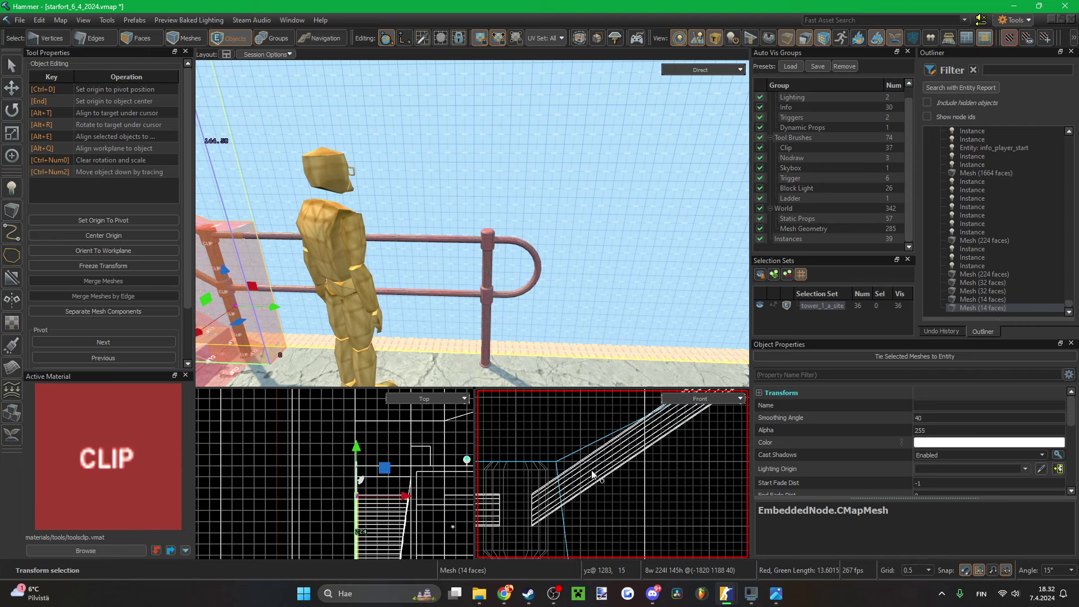
scroll(592, 471, down, 6)
scroll(582, 470, up, 5)
key(Left)
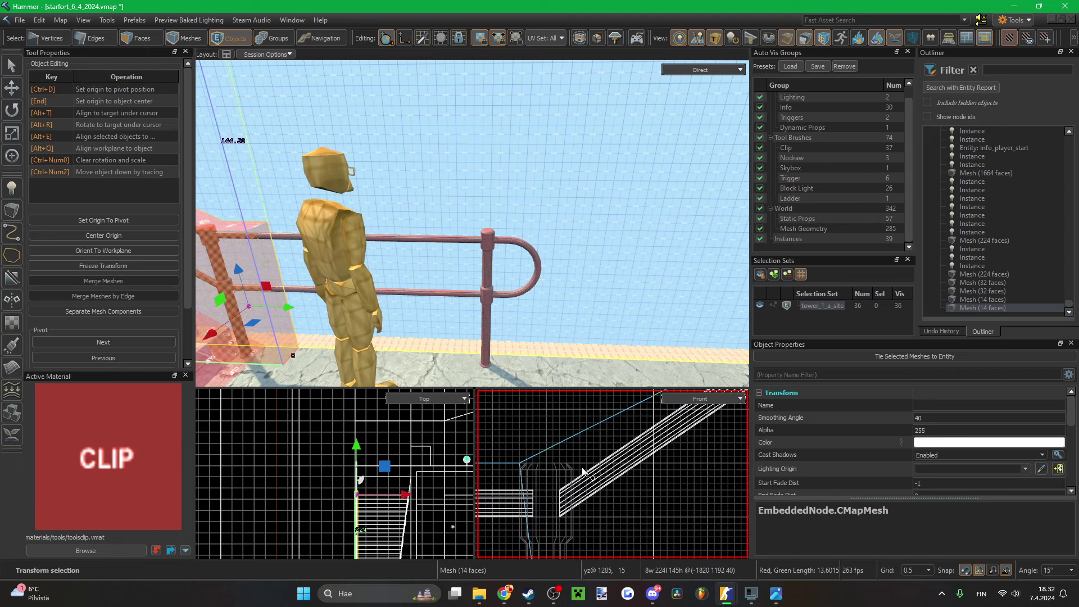
scroll(582, 472, down, 11)
scroll(562, 517, up, 7)
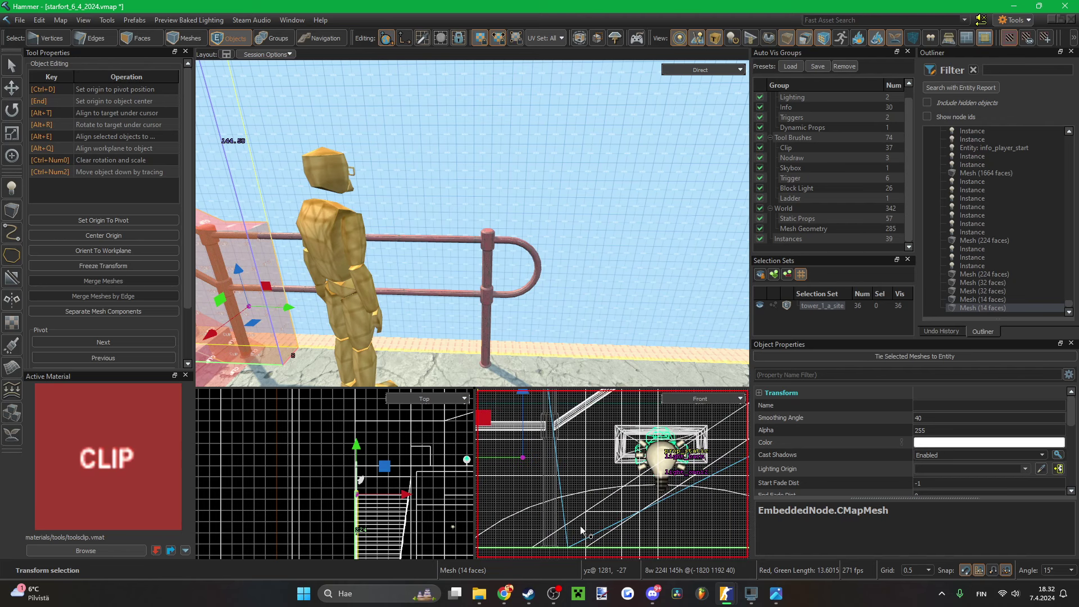
scroll(581, 531, down, 4)
scroll(570, 444, up, 5)
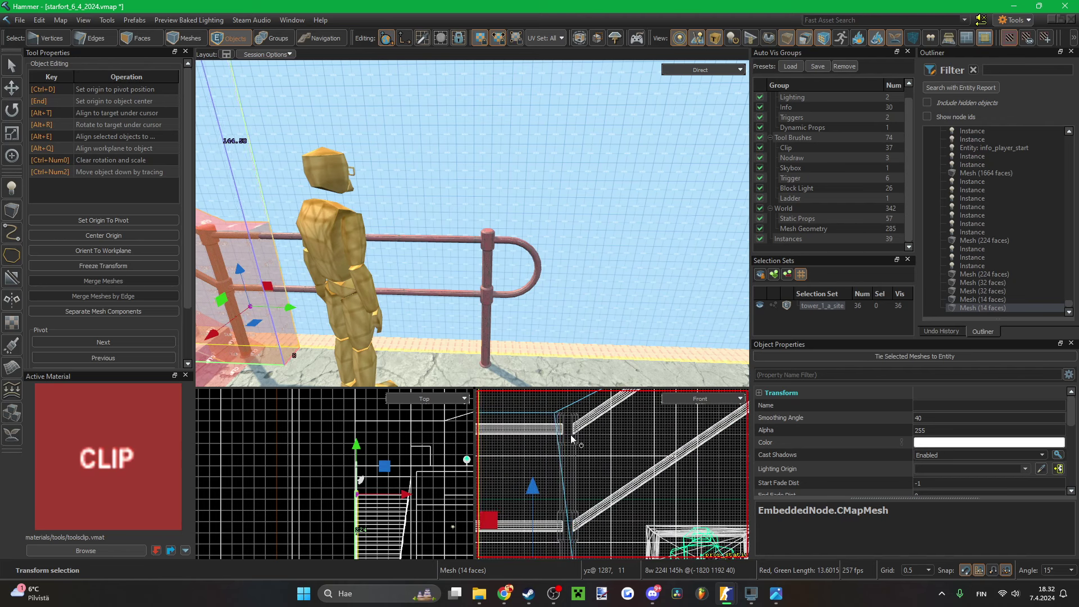
- Extend the pasted clip's lower end face along the outdoor railing so it reaches past the railing's curved end
scroll(569, 439, down, 9)
right_drag(506, 275, 464, 265)
key(3)
click(456, 258)
key(t)
scroll(368, 451, down, 2)
scroll(365, 453, up, 5)
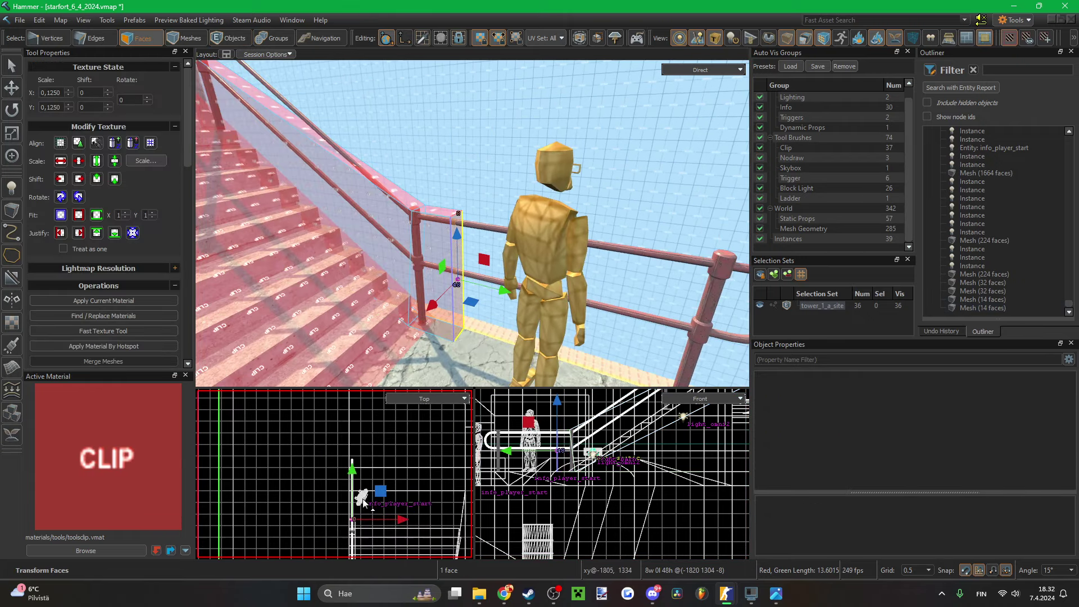
scroll(353, 467, up, 6)
drag(353, 470, 353, 417)
scroll(356, 461, down, 3)
scroll(354, 449, up, 3)
scroll(354, 425, up, 3)
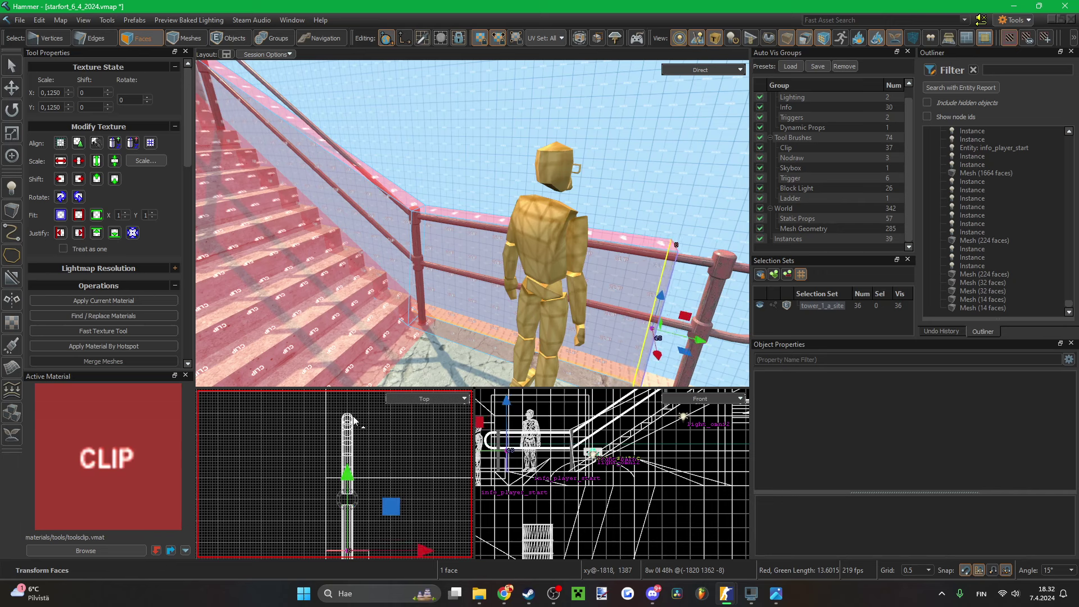
- Move the clip's stair-side faces on the flat and sloped sections inward, closer to the railing
right_drag(375, 303, 399, 297)
click(398, 295)
ctrl+click(369, 270)
scroll(361, 444, up, 2)
drag(374, 444, 364, 444)
- Select the clip's outer flat and sloped faces and bring them in toward the railing
key(s)
right_drag(394, 337, 472, 223)
key(d)
click(499, 325)
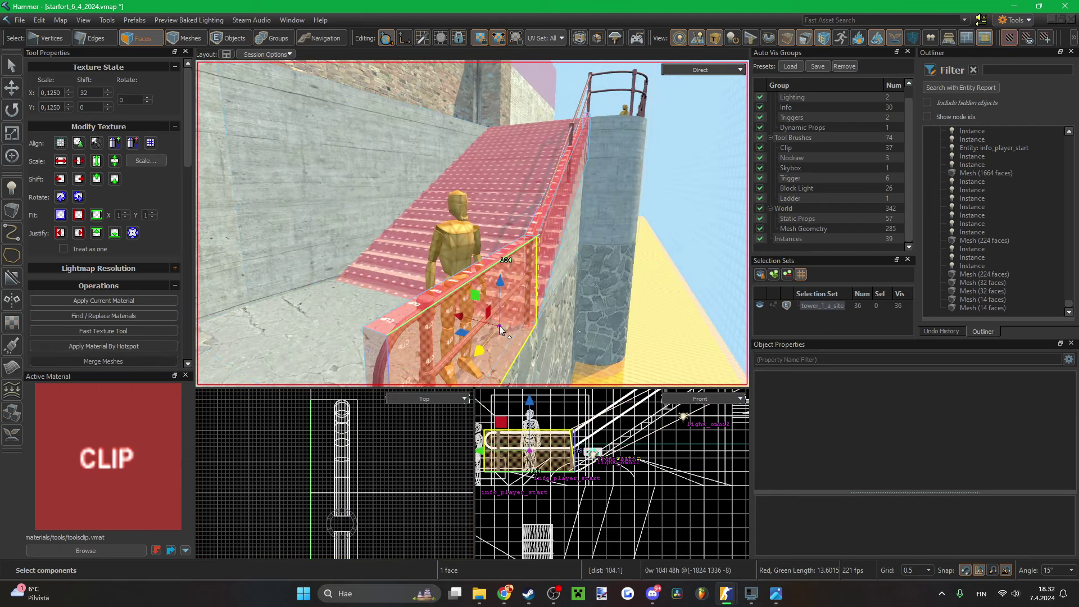
ctrl+click(554, 270)
scroll(347, 482, up, 1)
- Isolate the railing clip mesh at the top of the stairs for face selection
right_drag(444, 312, 472, 223)
key(a)
click(500, 316)
mouse_move(500, 316)
right_down()
mouse_move(472, 224)
mouse_move(491, 307)
right_up()
key(a)
key(s)
double_click(456, 273)
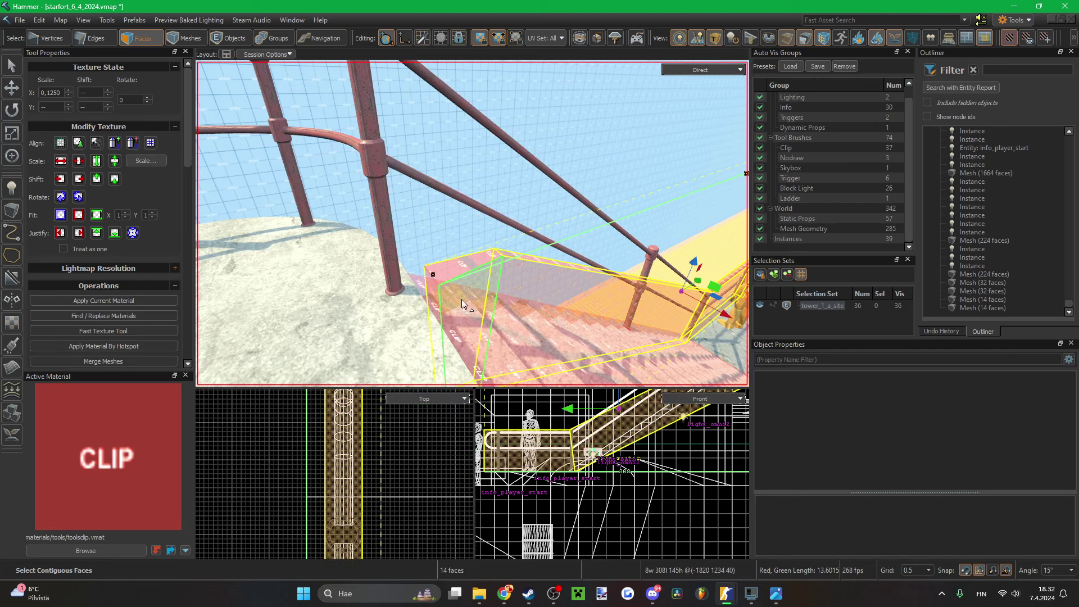
click(464, 305)
shift+click(449, 271)
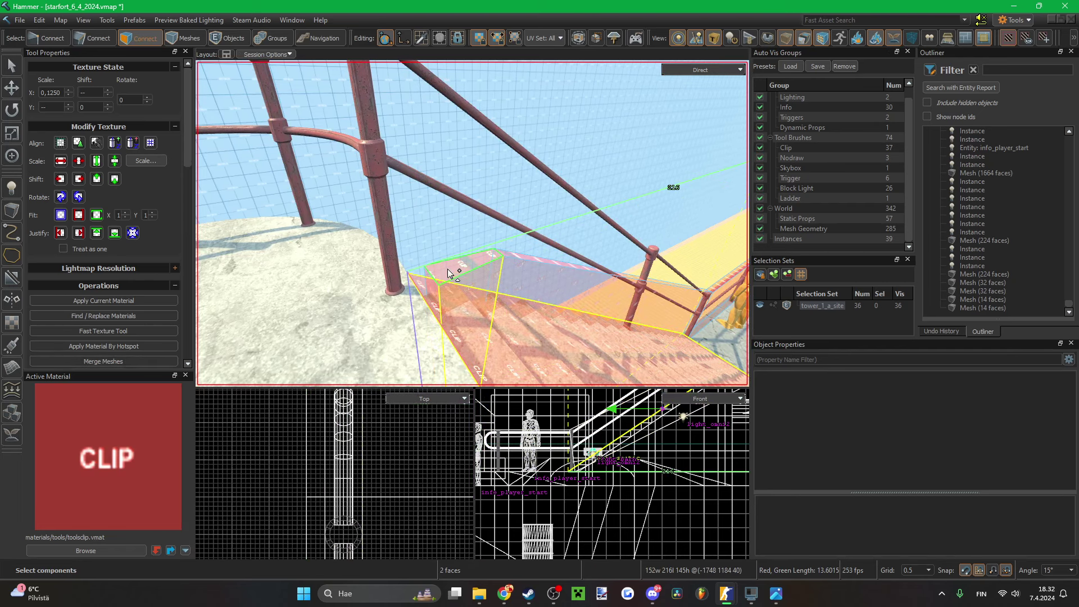
key(4)
click(545, 288)
key(ctrl+h)
key(3)
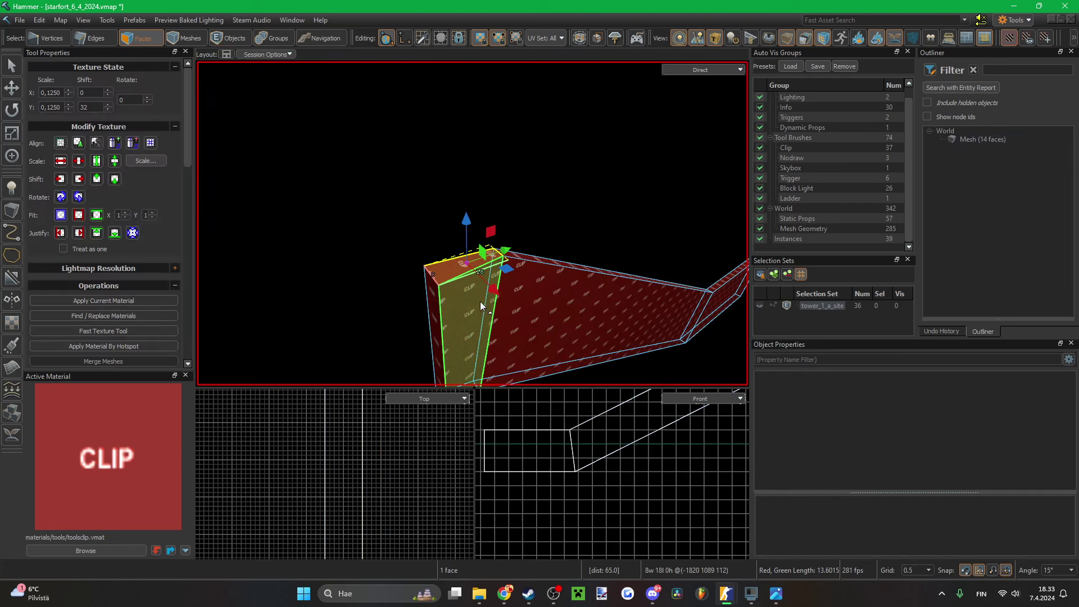
- Select the five faces of the clip's upper end section, restore the hidden geometry and raise the section to about Z 136
click(480, 302)
right_drag(441, 274, 468, 262)
shift+click(457, 266)
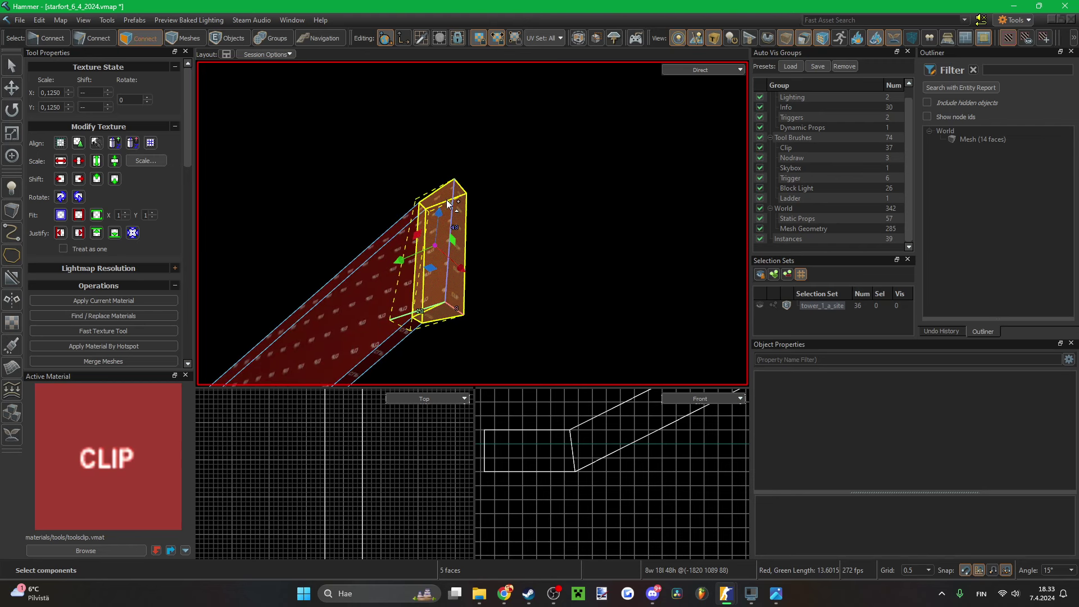
right_drag(448, 204, 472, 223)
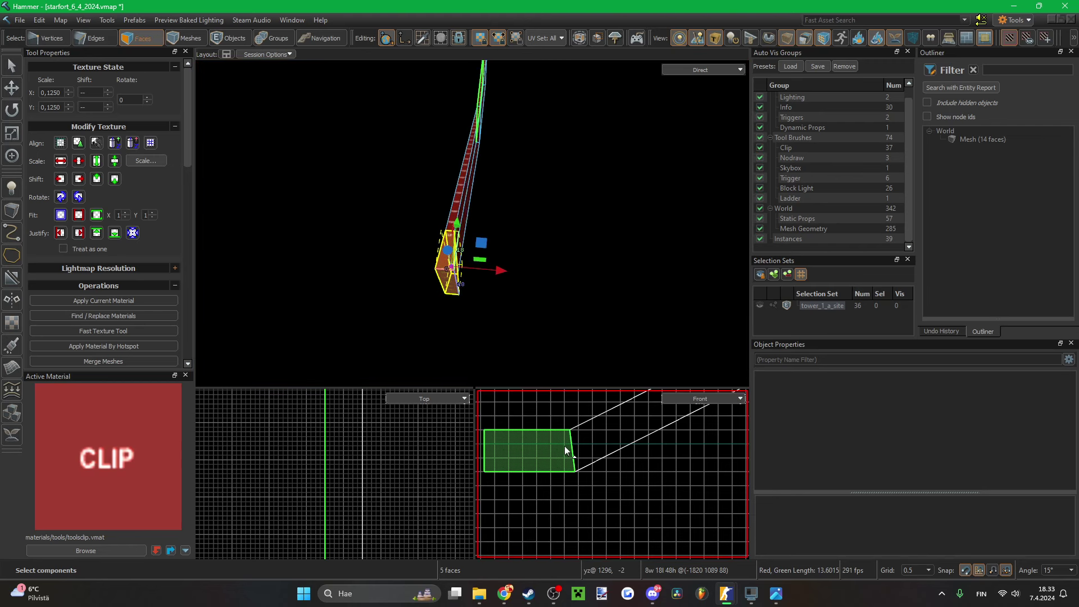
key(ctrl+h)
scroll(598, 481, down, 4)
scroll(606, 475, up, 5)
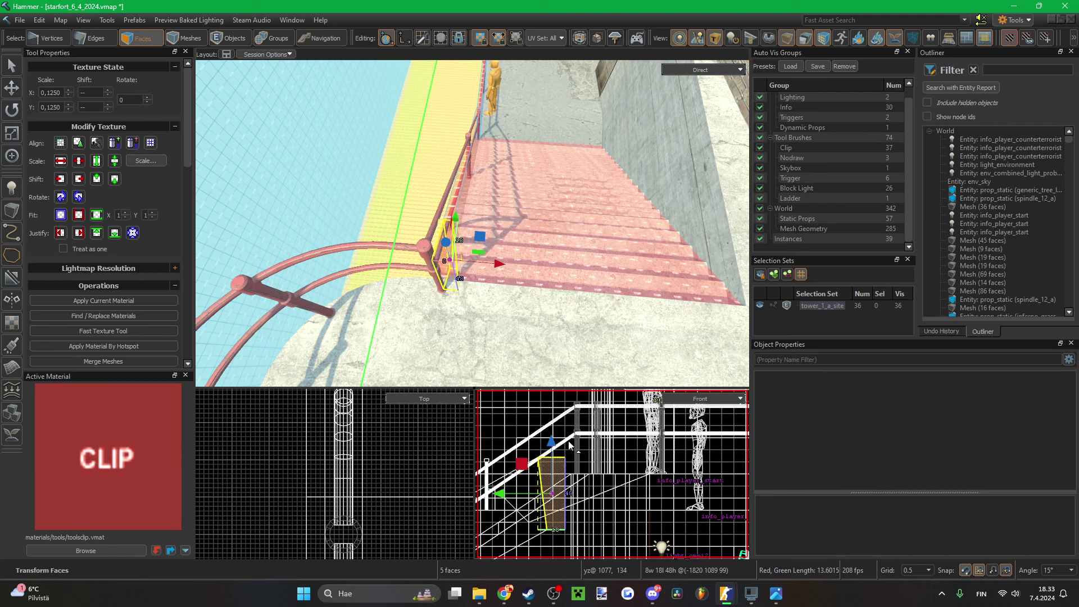
scroll(365, 506, up, 5)
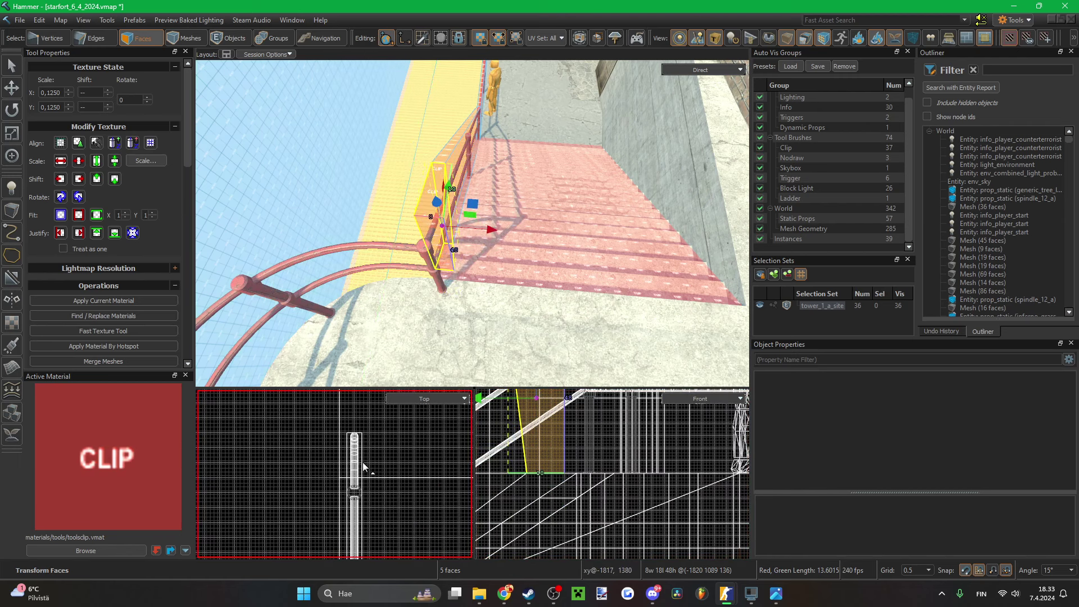
scroll(365, 509, up, 10)
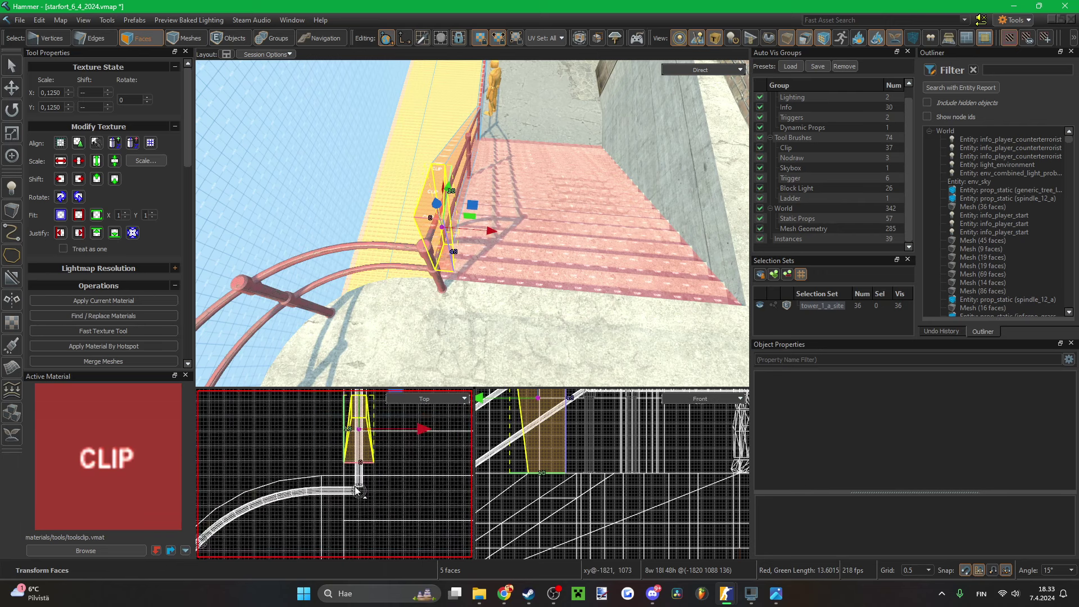
- Slide the clip's upper end section along the railing toward the top post, to about Y 1078
key(Down)
key(Down)
key(Down)
key(Down)
key(Down)
key(Down)
key(Down)
key(Down)
key(Down)
key(Down)
key(Down)
key(Down)
key(Down)
key(Down)
key(Down)
key(Down)
key(Down)
key(Down)
key(Down)
key(Down)
key(Up)
key(Up)
key(Up)
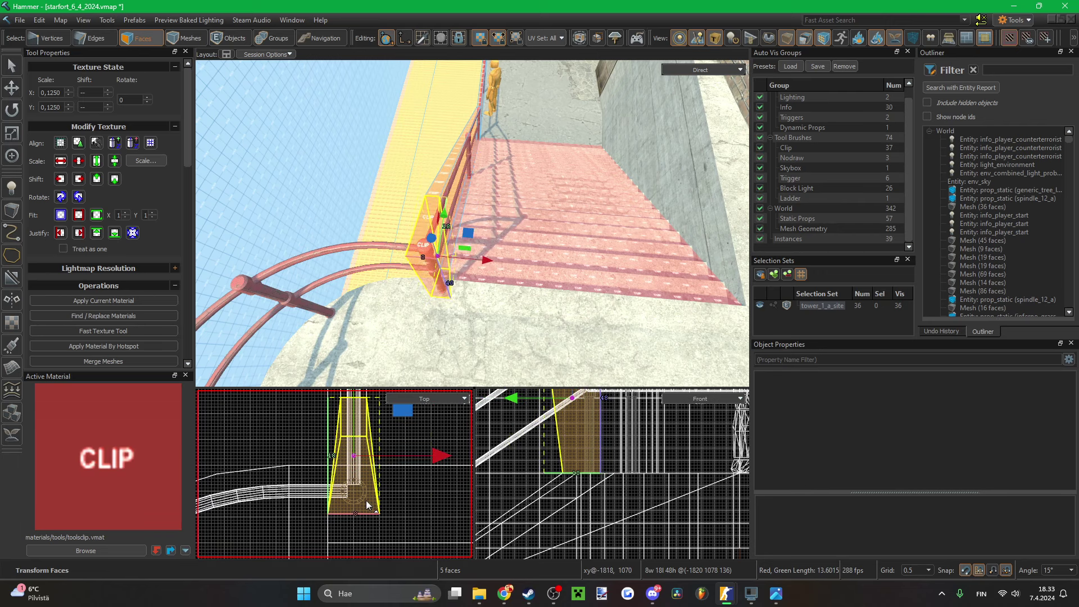
- Shift the upper end section farther past the top post, to about Y 1067
right_drag(430, 343, 343, 303)
key(d)
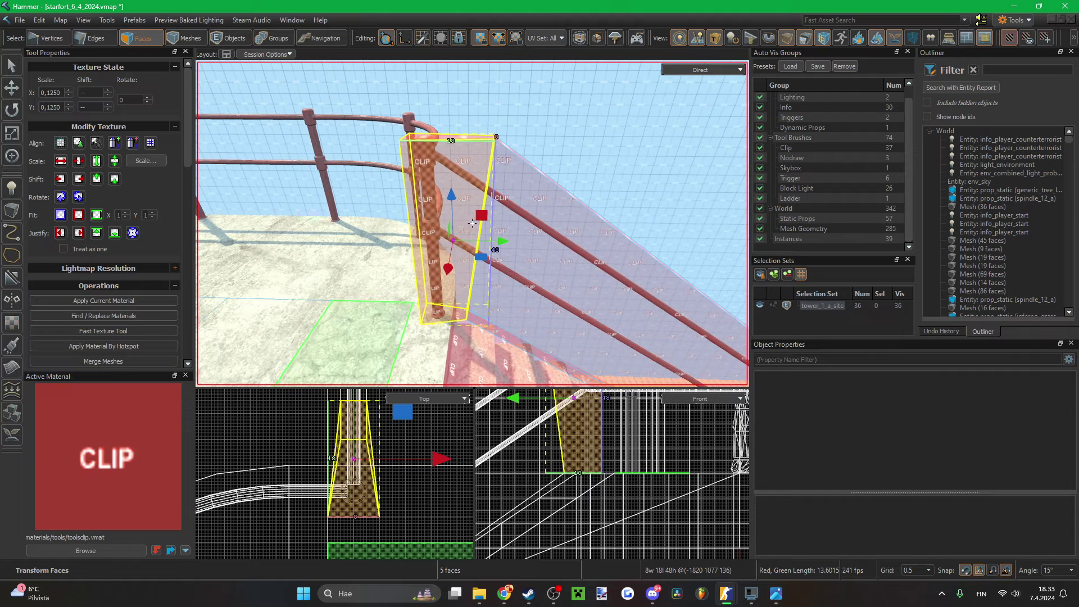
key(Down)
key(Down)
key(Down)
key(Down)
key(Down)
key(Down)
key(Down)
key(Down)
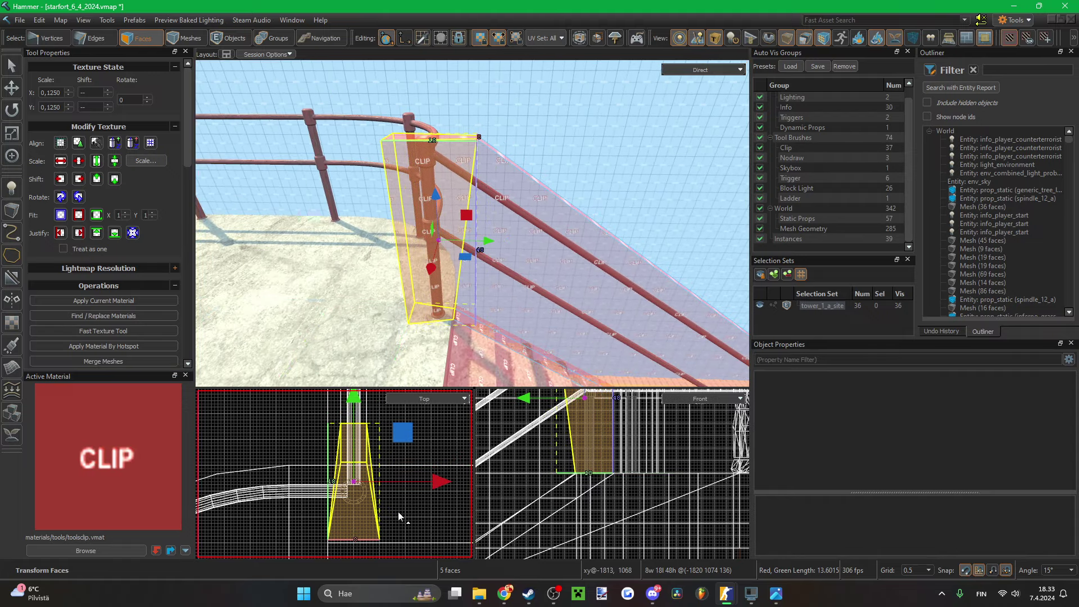
mouse_move(405, 337)
right_down()
mouse_move(430, 306)
mouse_move(418, 332)
right_up()
key(Down)
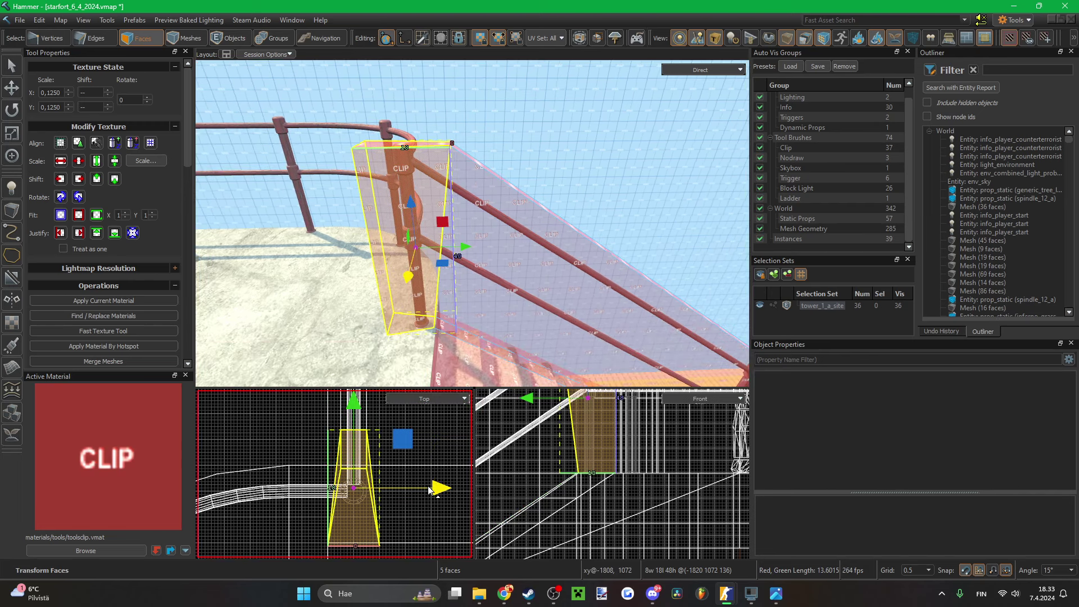
key(Down)
key(Down)
key(Down)
key(Down)
key(Down)
key(Down)
key(Down)
key(Down)
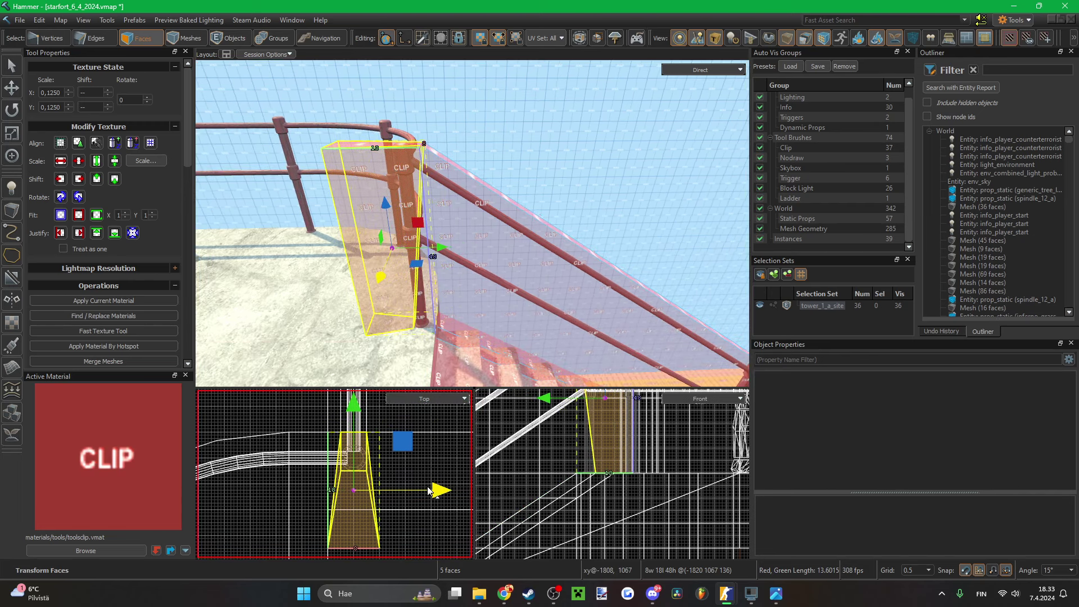
key(z)
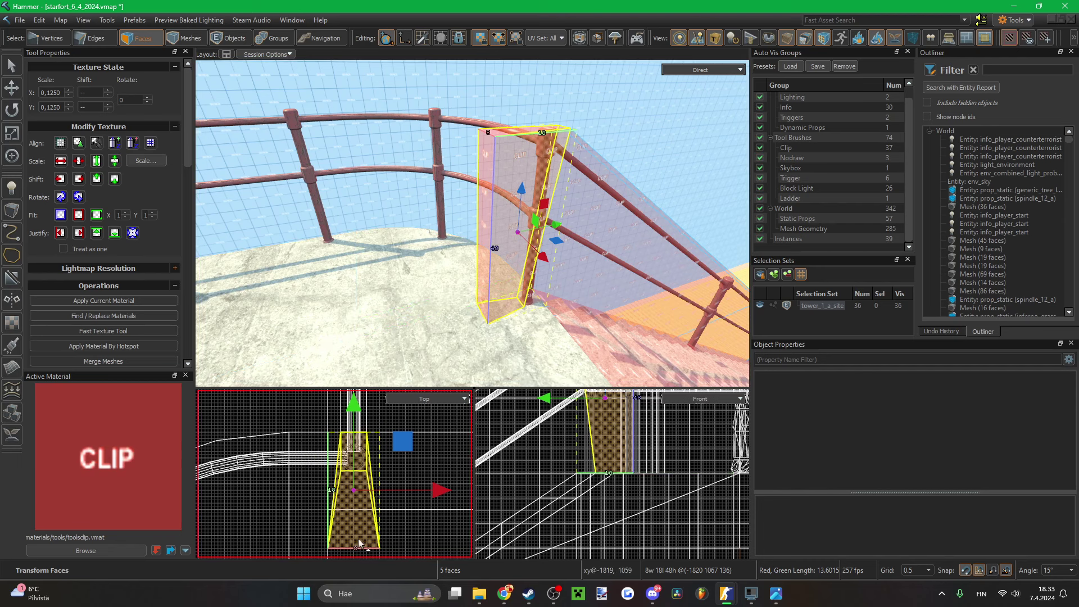
- Narrow the clip's upper end vertices to 4 units wide and pull them back to about Y 1066
key(1)
drag(358, 538, 324, 557)
key(Right)
key(Right)
middle_drag(379, 512, 382, 481)
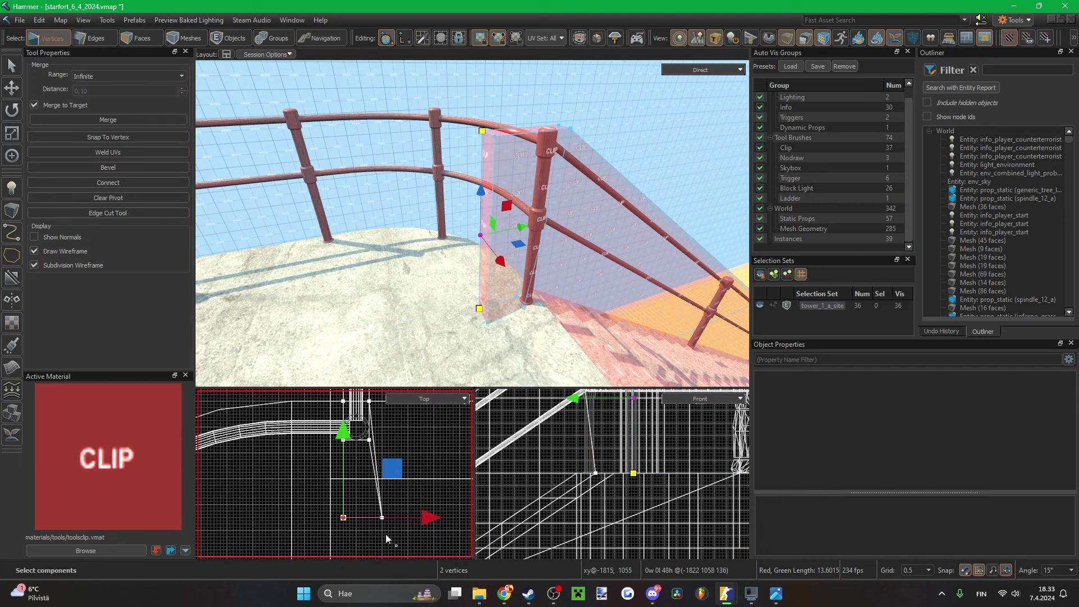
scroll(365, 432, up, 2)
drag(356, 502, 365, 438)
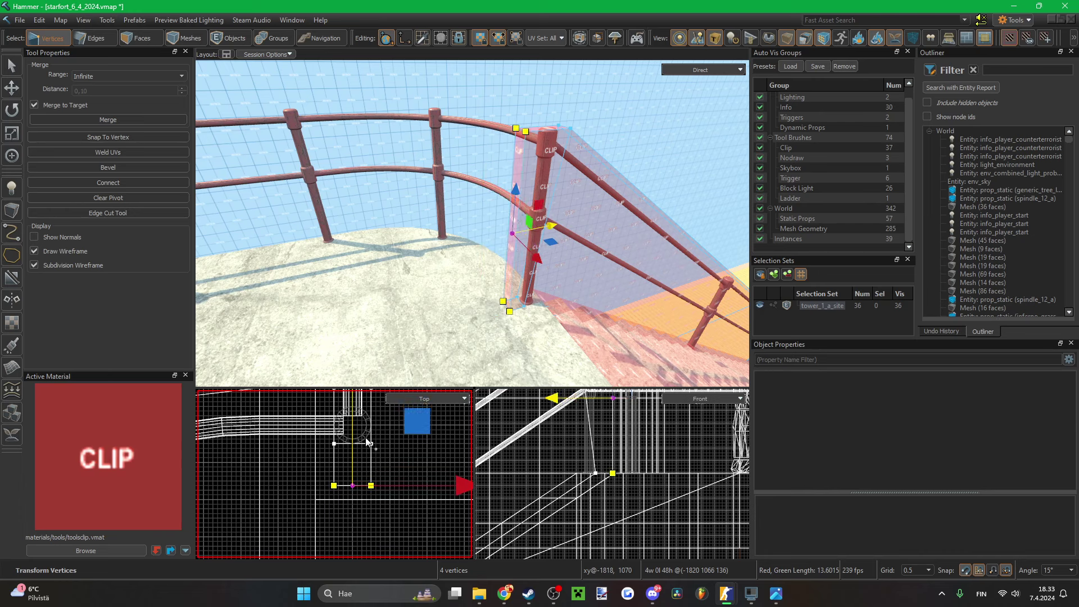
- Move the two bottom vertices of the clip's upper bend to about Y 1076, directly below its top edge
scroll(371, 449, up, 2)
drag(298, 471, 297, 462)
scroll(332, 487, down, 3)
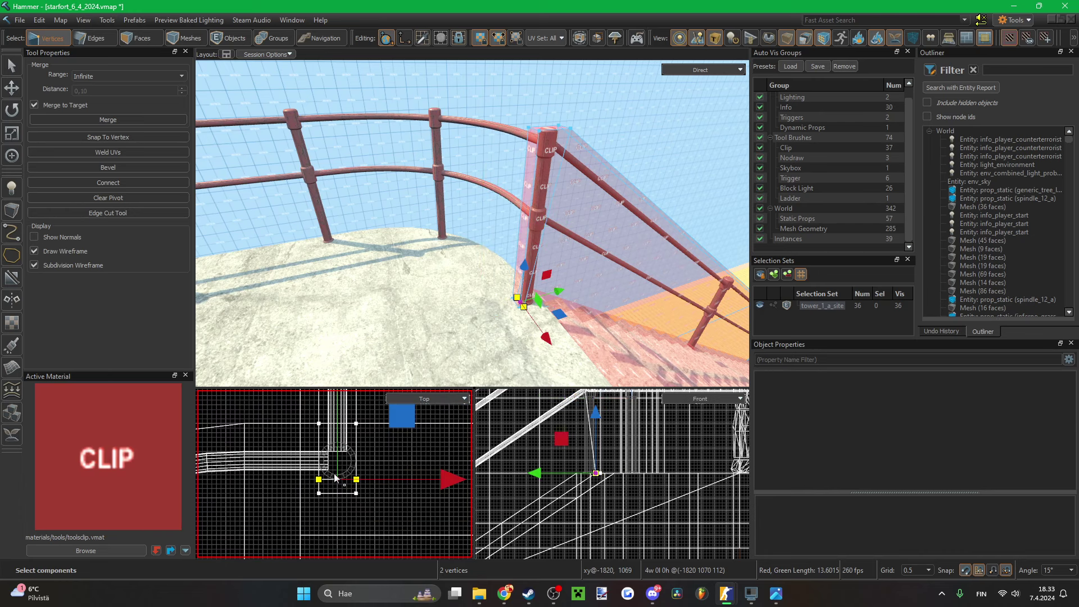
scroll(349, 460, up, 2)
key(Up)
key(Up)
key(Up)
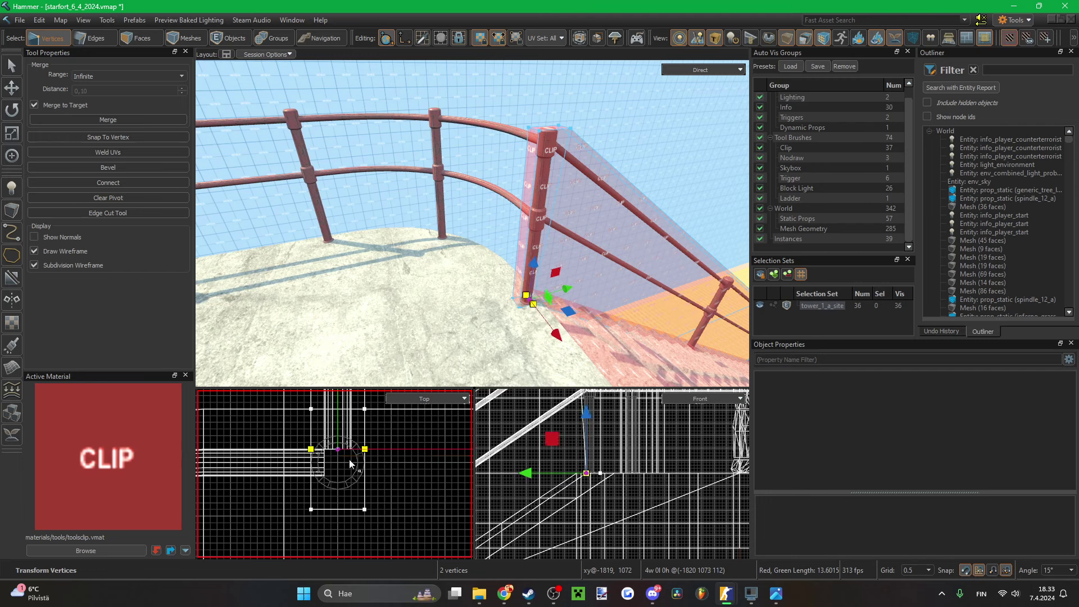
key(Up)
key(Up)
key(Up)
key(Up)
key(Up)
key(Up)
- Move the four end vertices at the top post to about Y 1070 so the clip ends at the post's edge
drag(375, 500, 282, 530)
key(Up)
key(Up)
key(Up)
key(z)
key(w)
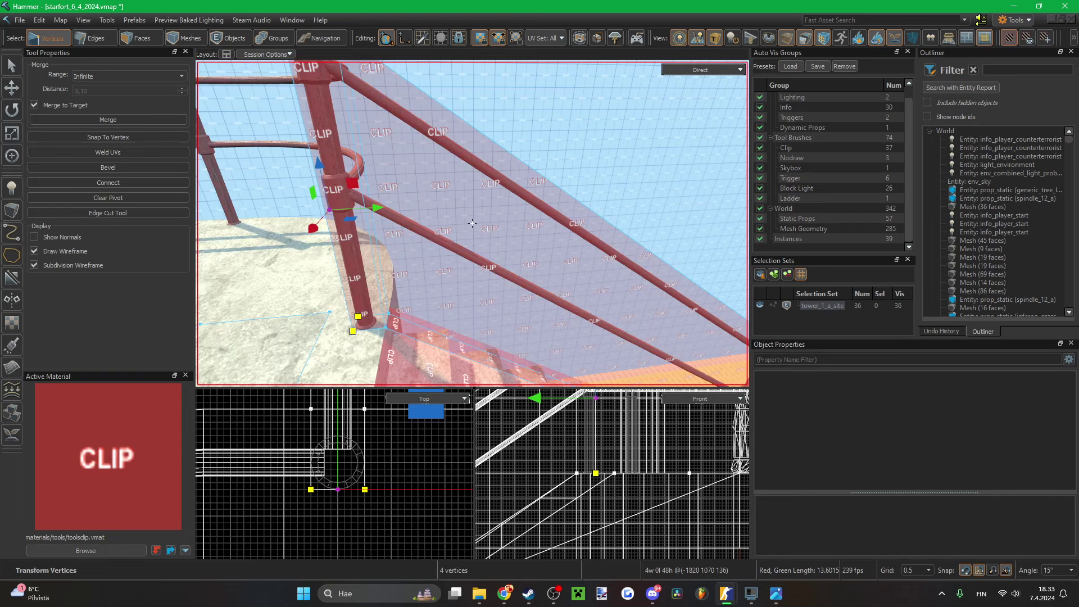
key(s)
key(w)
key(s)
key(z)
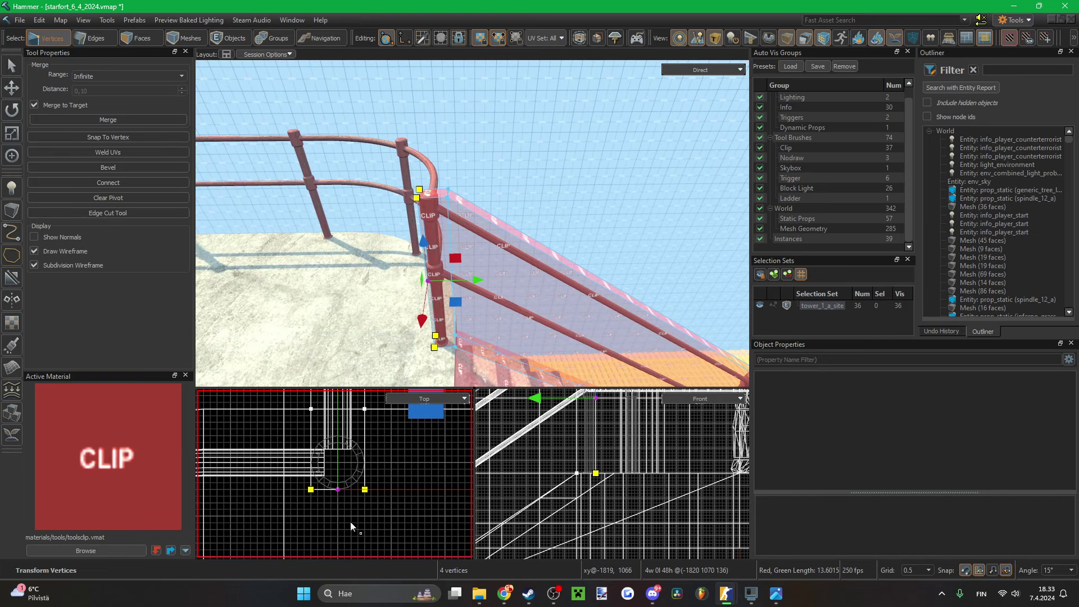
- Select the edge loop at the clip's upper bend and nudge it toward the post, to about Y 1074
key(2)
click(443, 196)
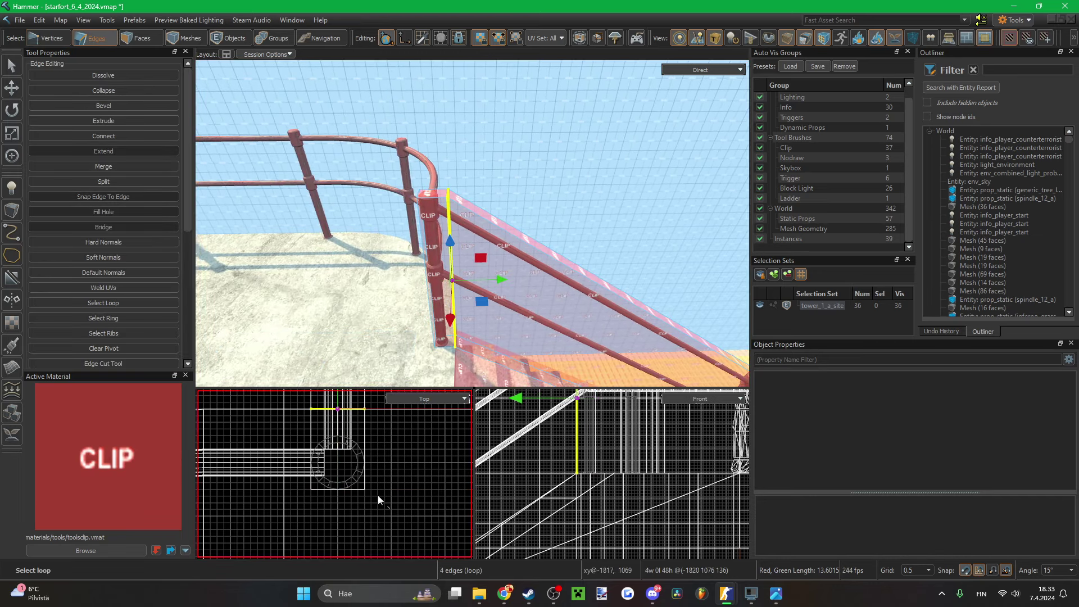
key(Down)
key(Down)
key(Down)
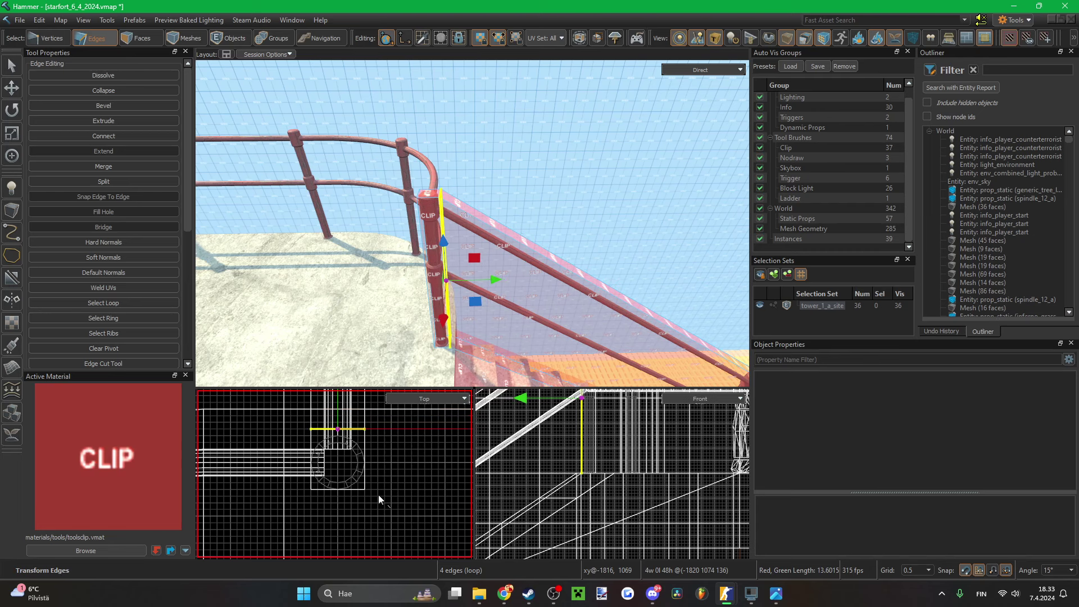
key(Down)
- Select the clip's edge loop at the foot of the stairs and move it toward the flat railing, to about Y 1295
key(z)
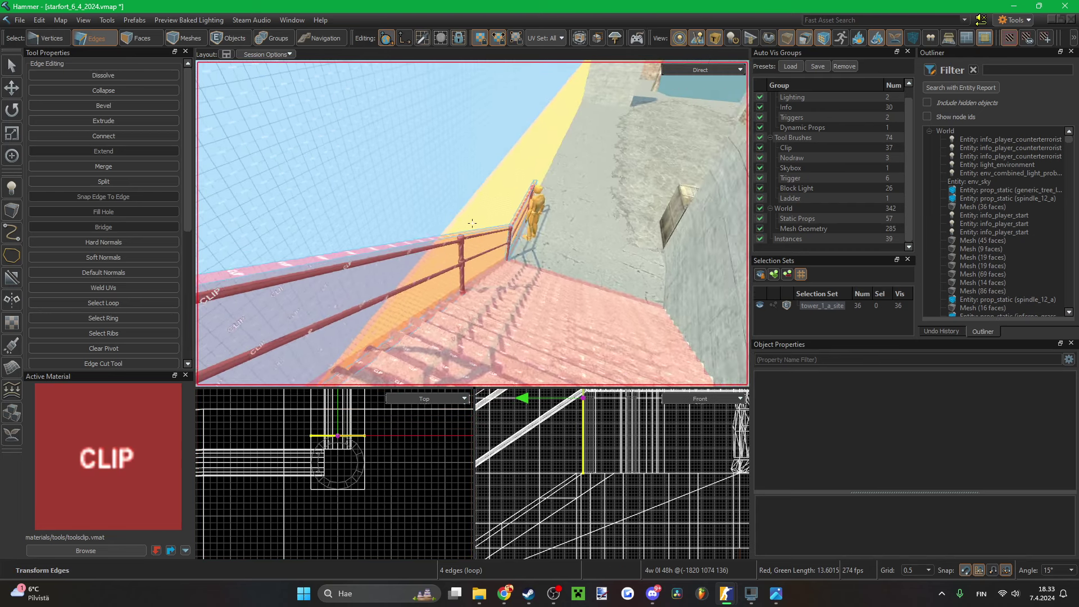
key(w)
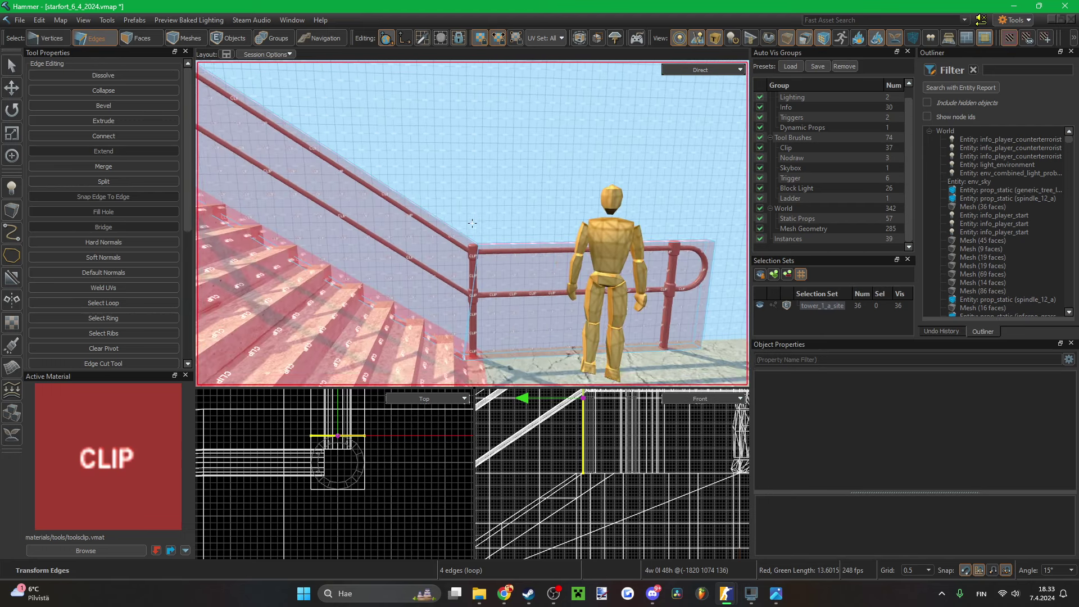
key(z)
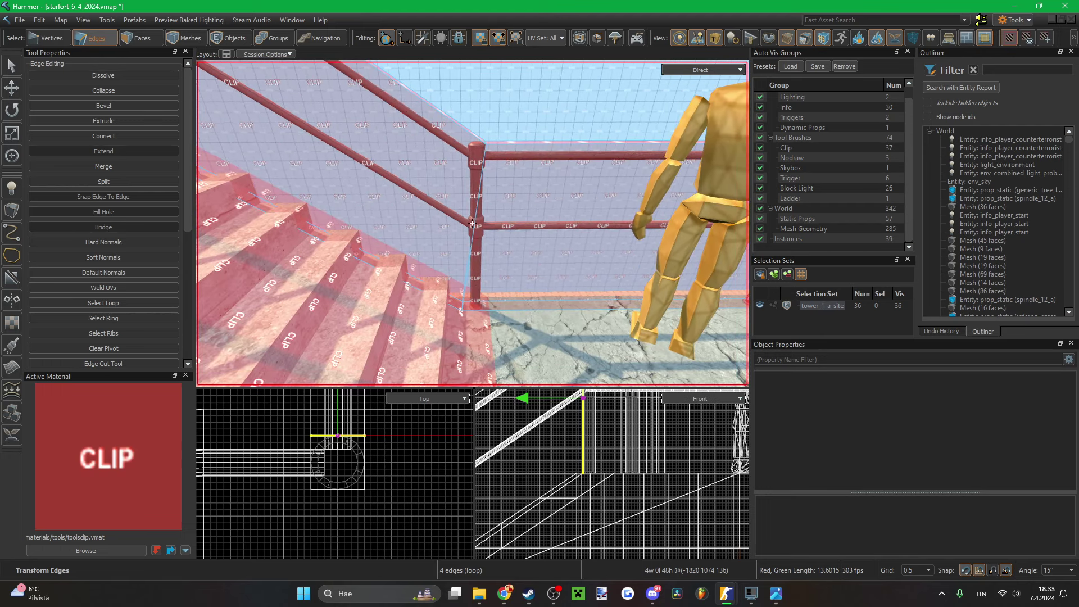
key(z)
key(w)
key(z)
key(d)
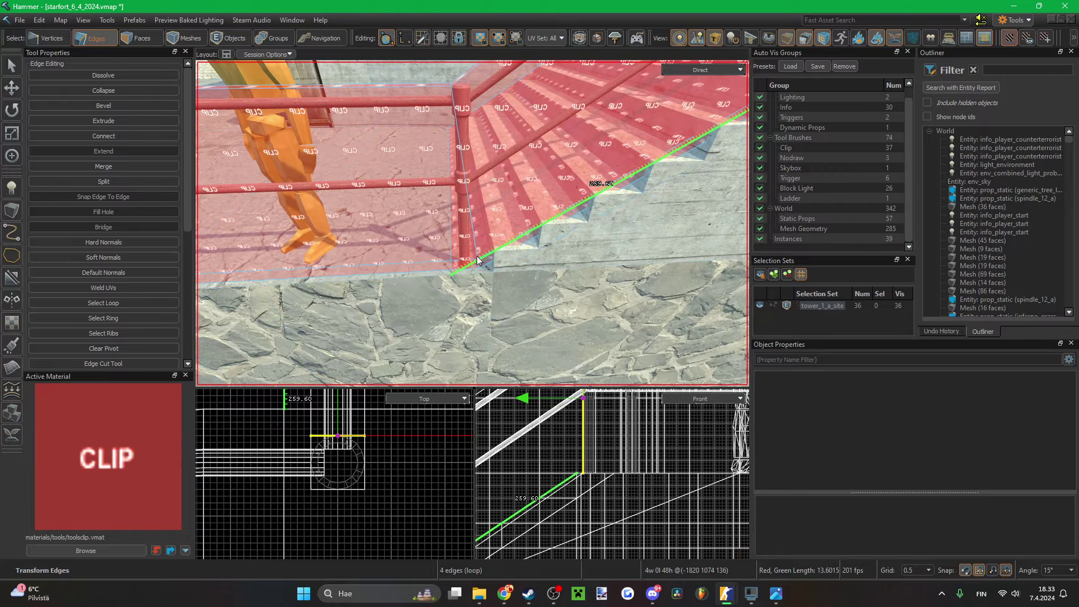
double_click(479, 256)
scroll(349, 484, down, 12)
scroll(345, 430, up, 8)
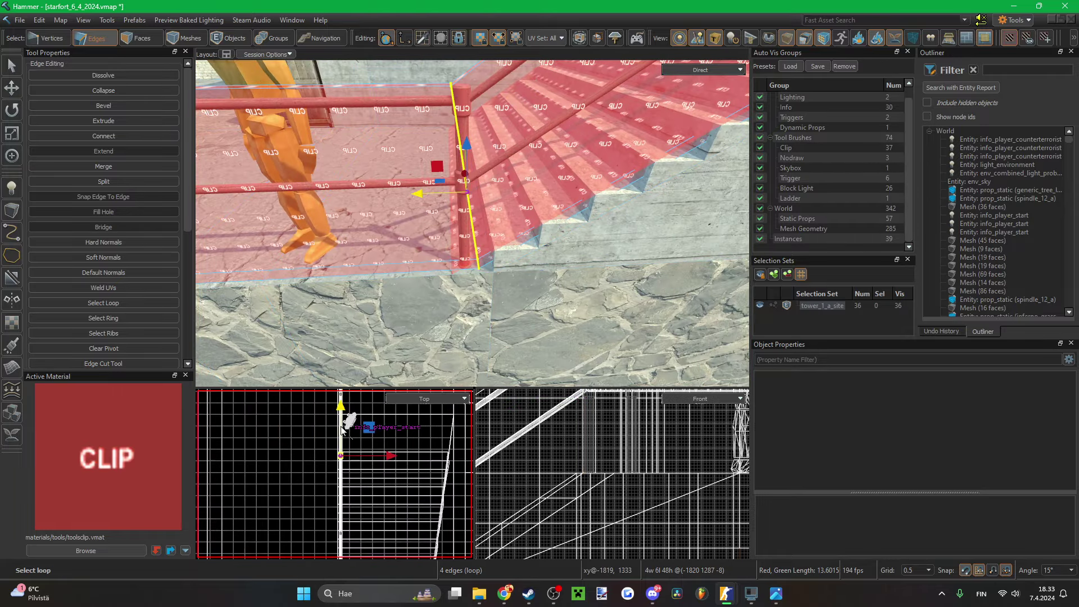
key(Up)
key(Up)
key(Up)
key(Up)
key(Up)
key(Up)
key(Up)
key(Up)
key(Up)
key(Up)
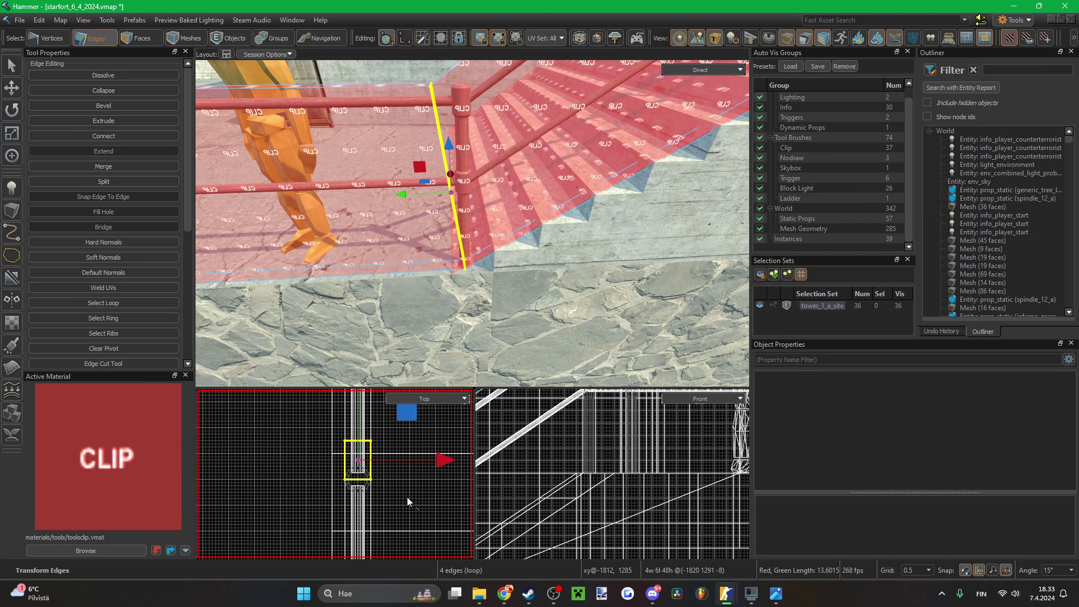
key(Up)
scroll(374, 460, up, 2)
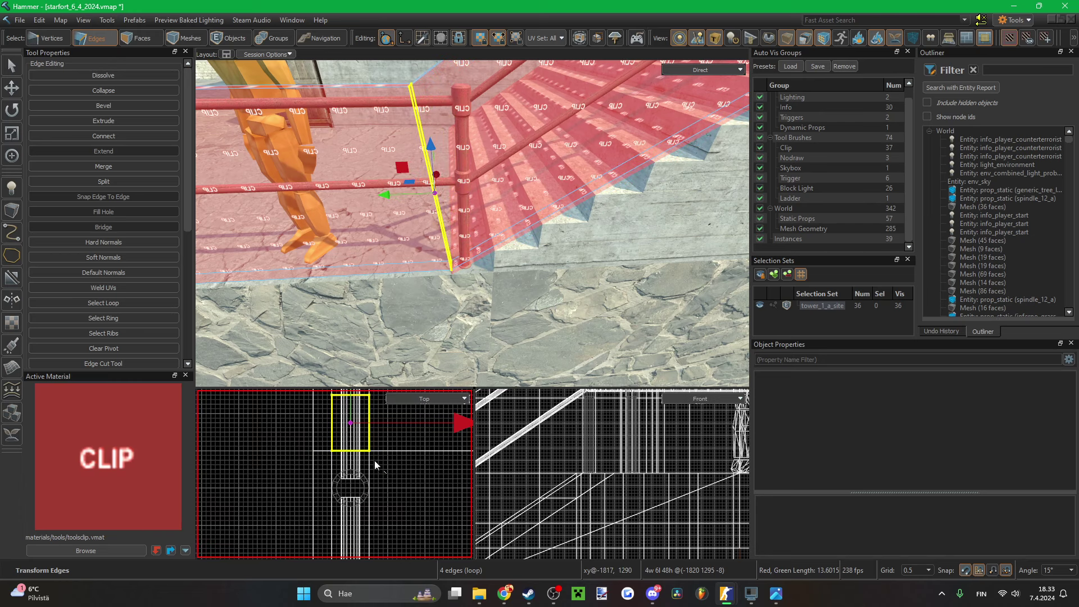
- Set the top edge of the lower bend to about Y 1292 to straighten the bend, and select its whole edge loop
right_drag(422, 91, 435, 100)
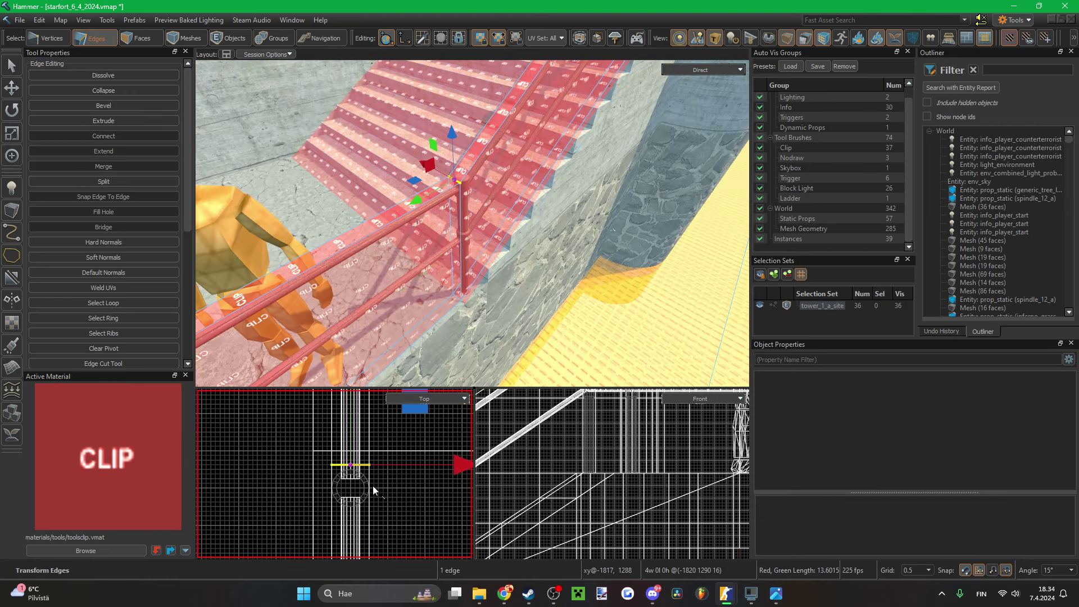
key(Up)
right_drag(472, 224, 472, 223)
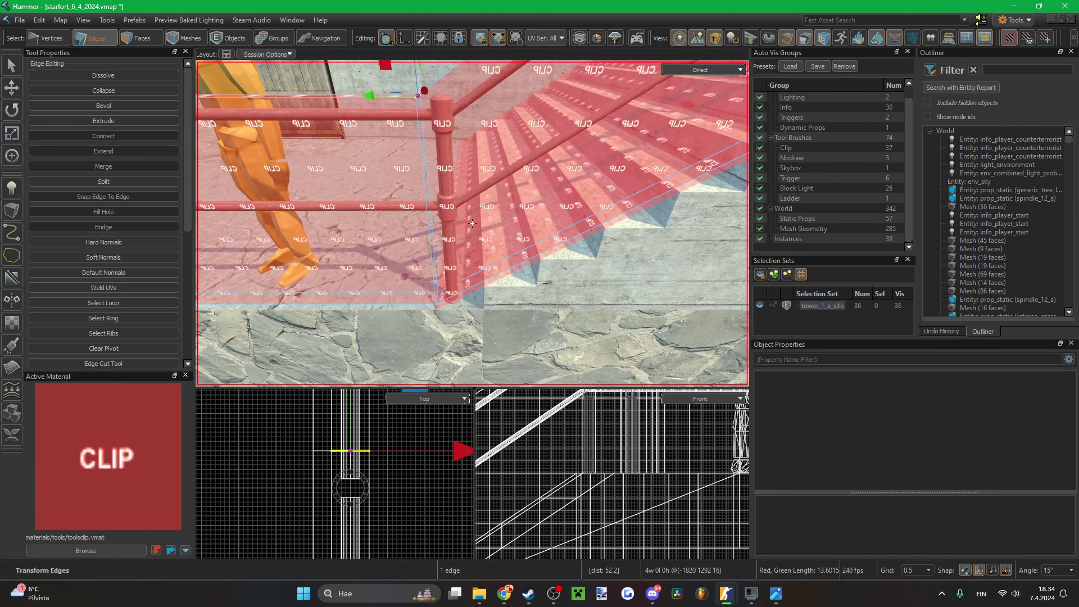
double_click(437, 248)
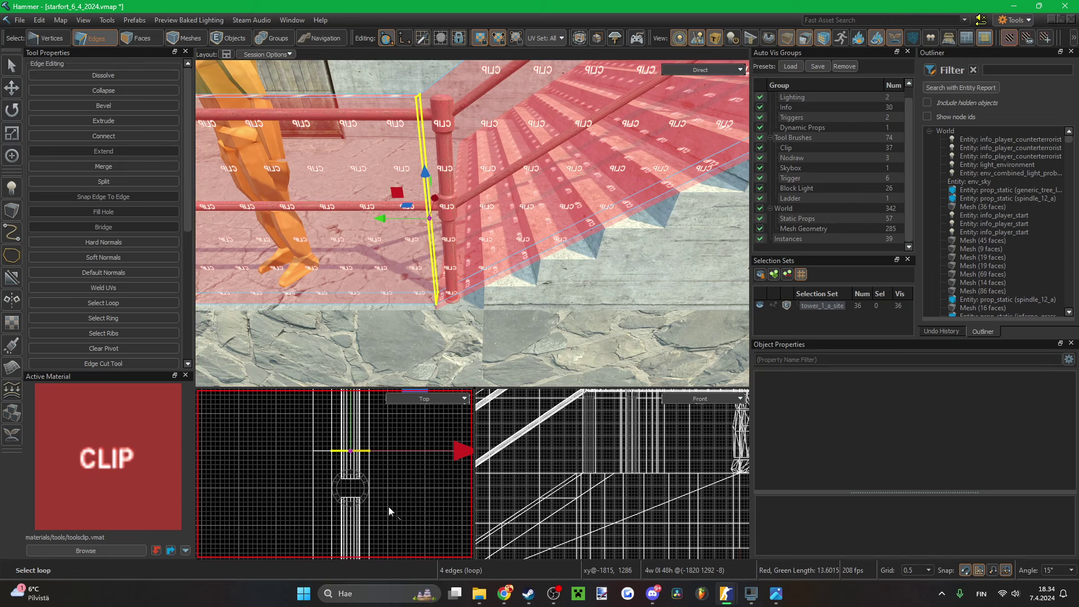
- Clear the edge selection at the lower bend of the outdoor stair clip and save the map
mouse_move(472, 223)
right_down()
mouse_move(487, 287)
mouse_move(472, 223)
right_up()
key(Escape)
key(ctrl+s)
- Select three faces of the clip around the railing by the white brick wall and isolate its mesh
key(3)
click(478, 269)
ctrl+click(361, 275)
right_drag(386, 284, 472, 223)
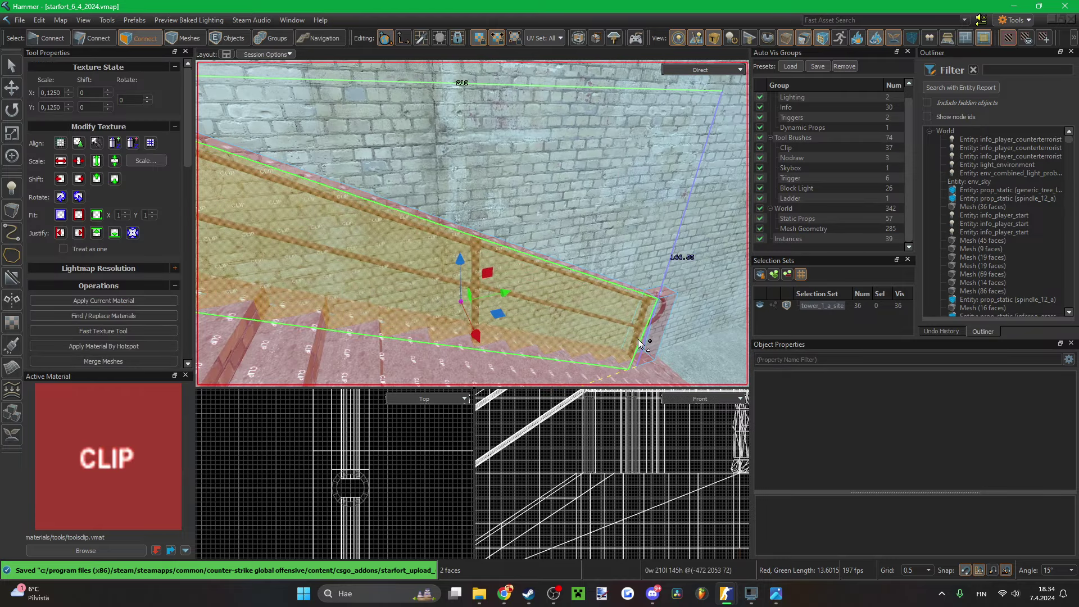
ctrl+click(652, 331)
scroll(380, 502, down, 10)
scroll(369, 502, down, 5)
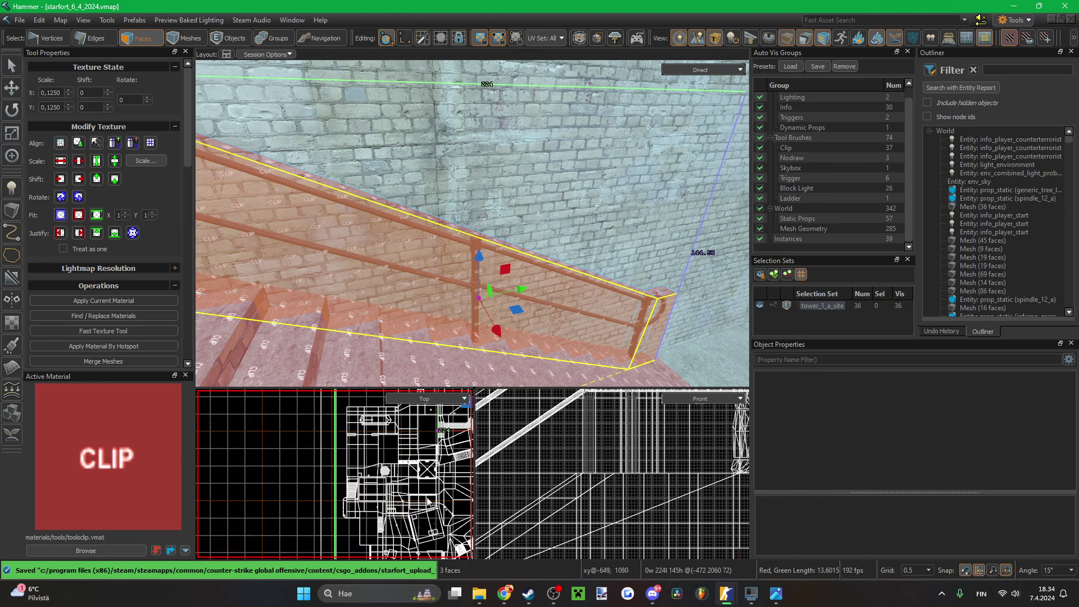
scroll(337, 506, up, 5)
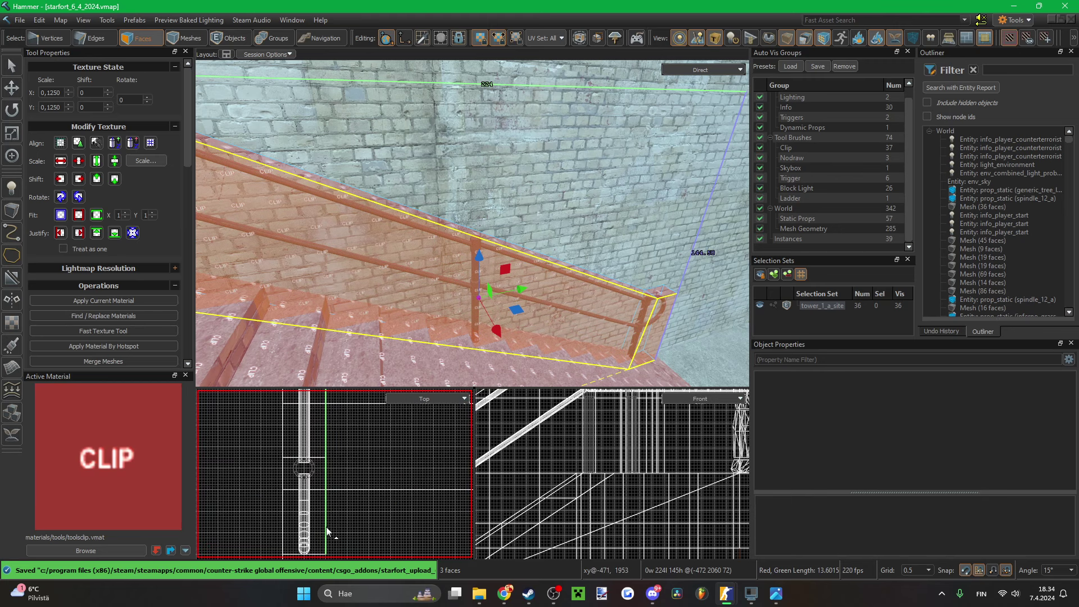
right_drag(465, 360, 472, 223)
key(w)
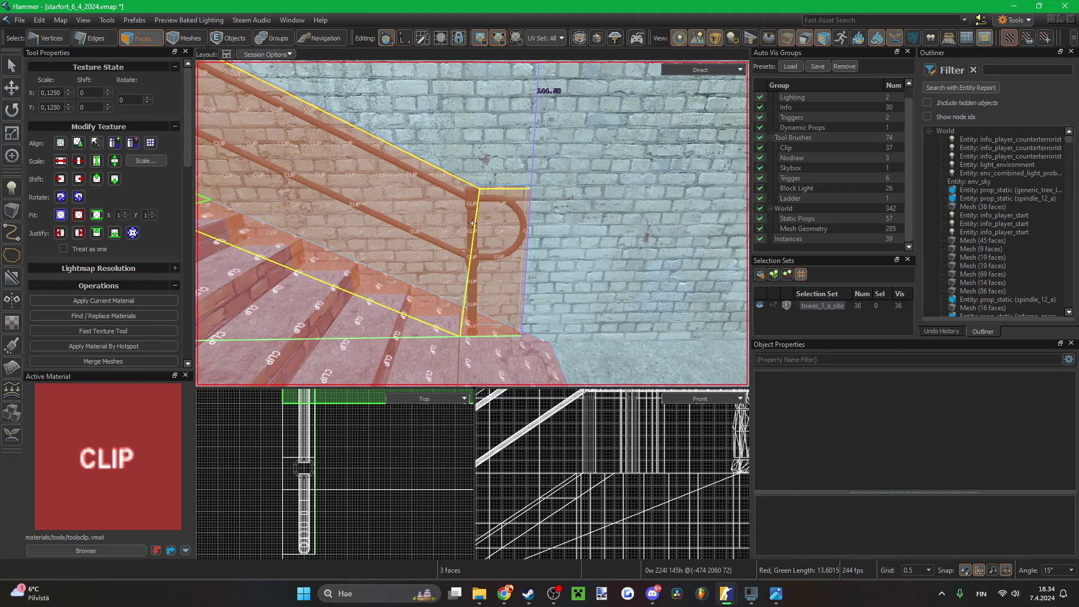
key(5)
key(ctrl+h)
- Move the bottom vertices at both bends of the isolated clip along Y until they line up with the top vertices
key(s)
right_drag(477, 316, 472, 223)
scroll(351, 529, down, 4)
scroll(361, 531, up, 3)
key(1)
drag(362, 532, 328, 510)
scroll(349, 531, down, 13)
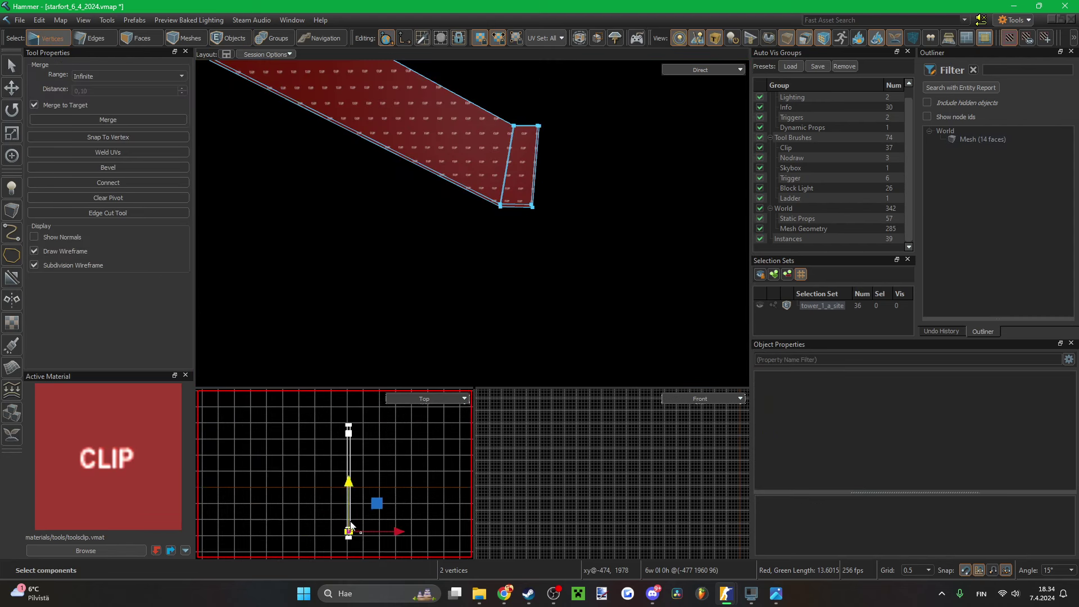
scroll(349, 495, up, 14)
scroll(326, 444, up, 3)
key(Up)
key(Up)
key(Up)
key(Up)
key(Up)
key(Up)
key(Up)
key(Up)
key(Up)
key(Up)
key(Up)
key(Up)
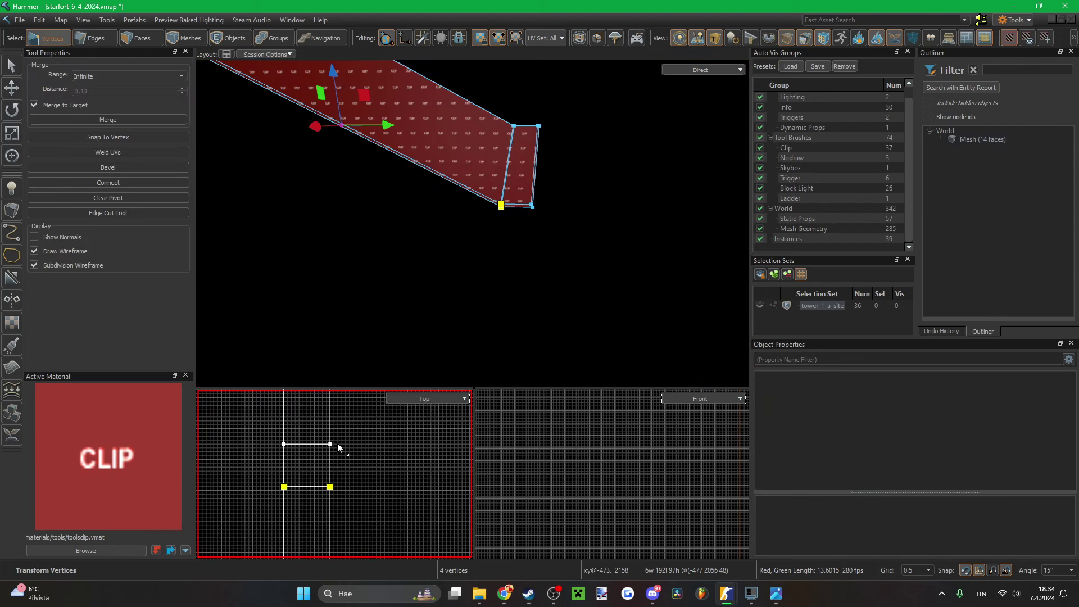
- Clear the vertex selection, unhide the rest of the map and save it
click(415, 269)
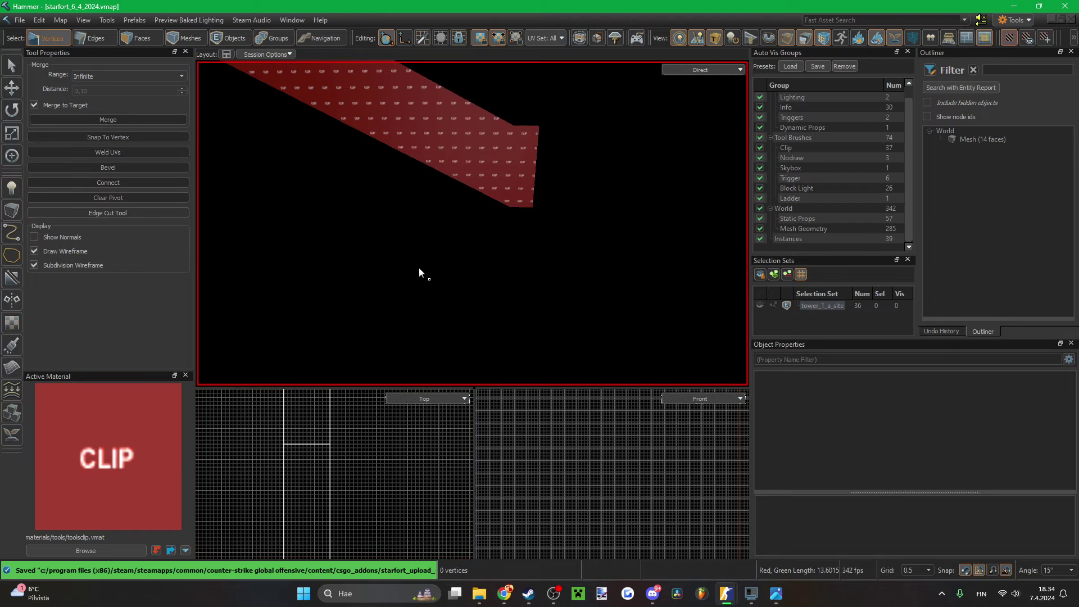
key(u)
key(d)
right_drag(501, 274, 472, 223)
key(w)
key(s)
key(ctrl+s)
- Select the side face of the outdoor stair clip at the top post and extend it toward the curved railing, to about X -1830
key(z)
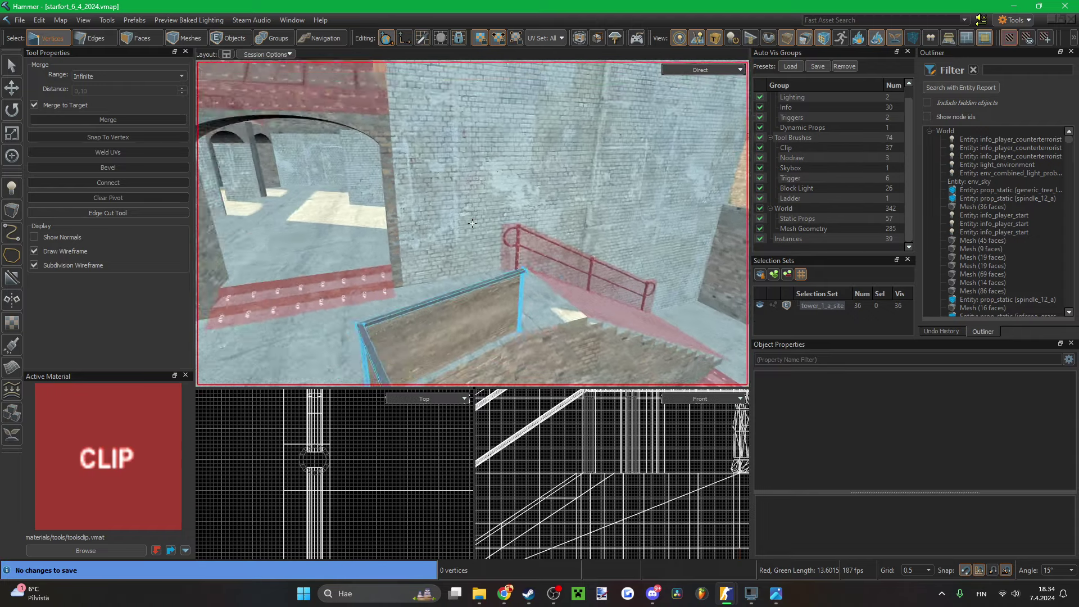
key(w)
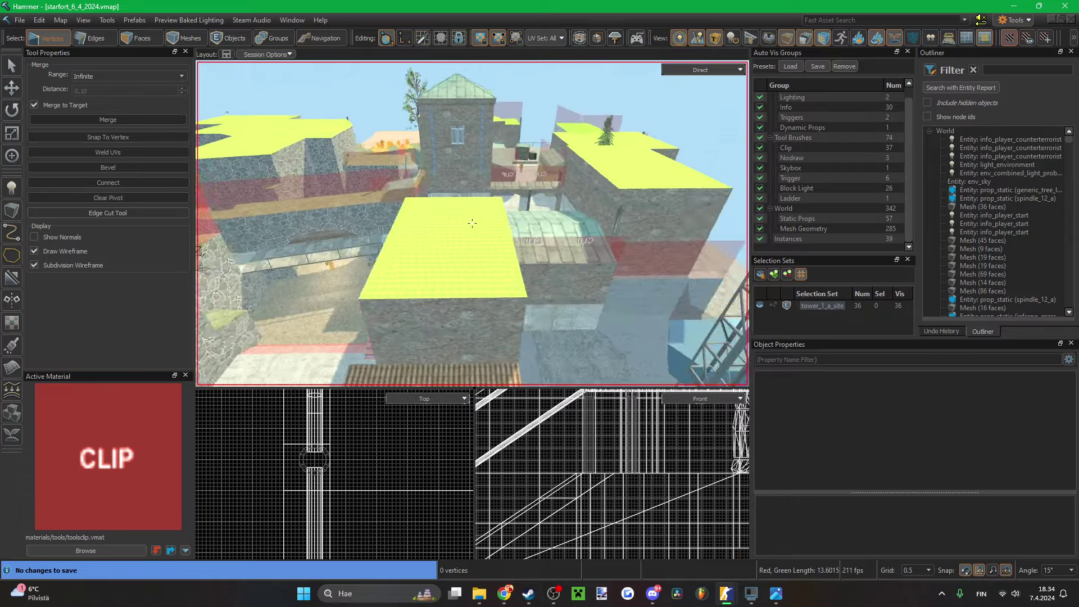
key(w)
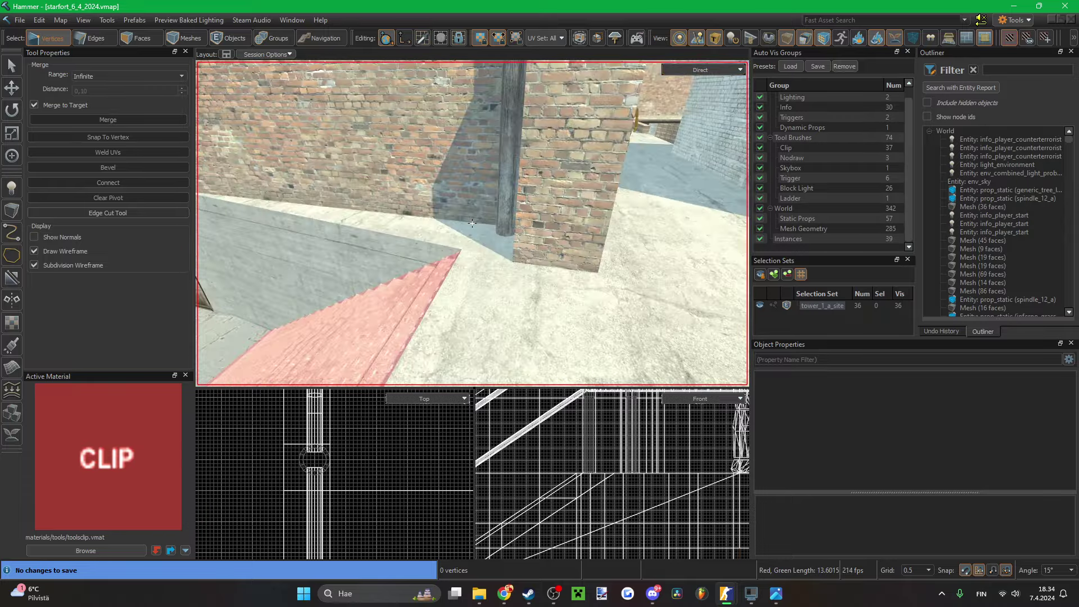
key(z)
key(3)
click(461, 287)
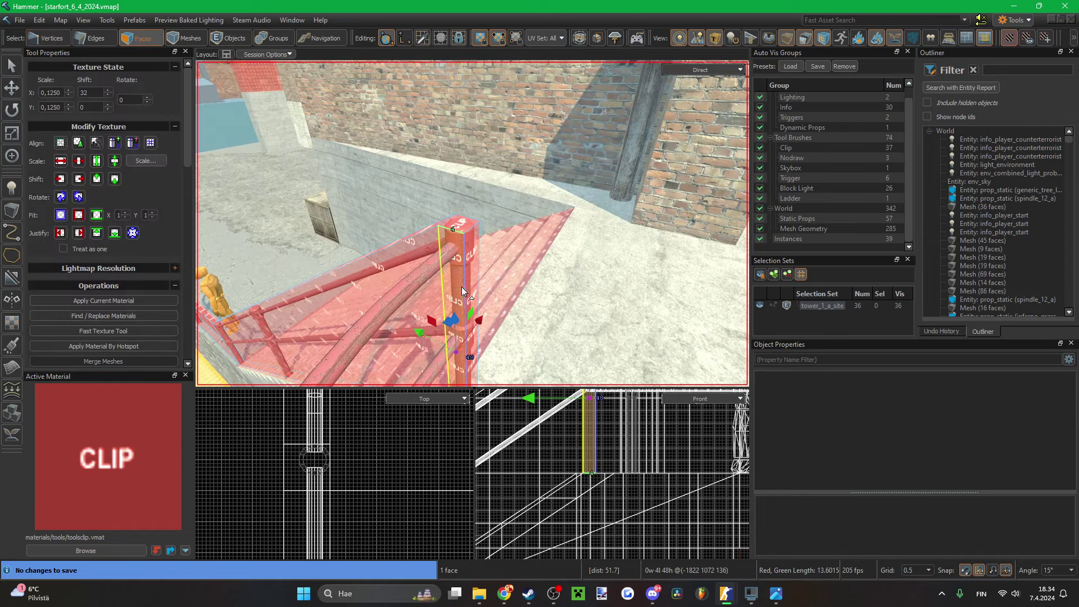
key(z)
key(s)
key(z)
scroll(372, 498, down, 10)
scroll(372, 497, down, 5)
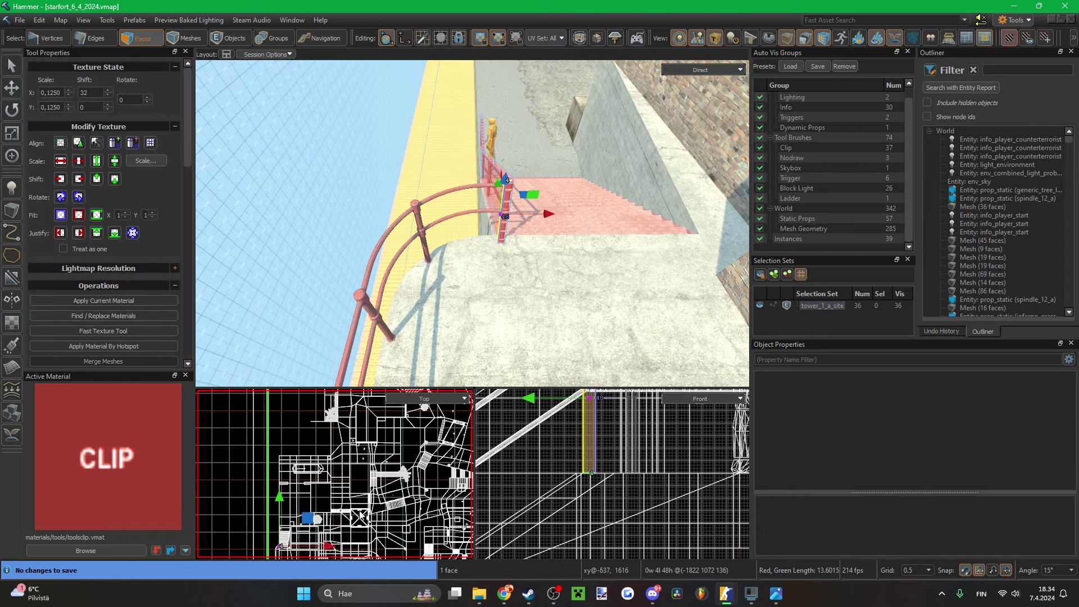
scroll(363, 467, up, 8)
scroll(374, 495, up, 7)
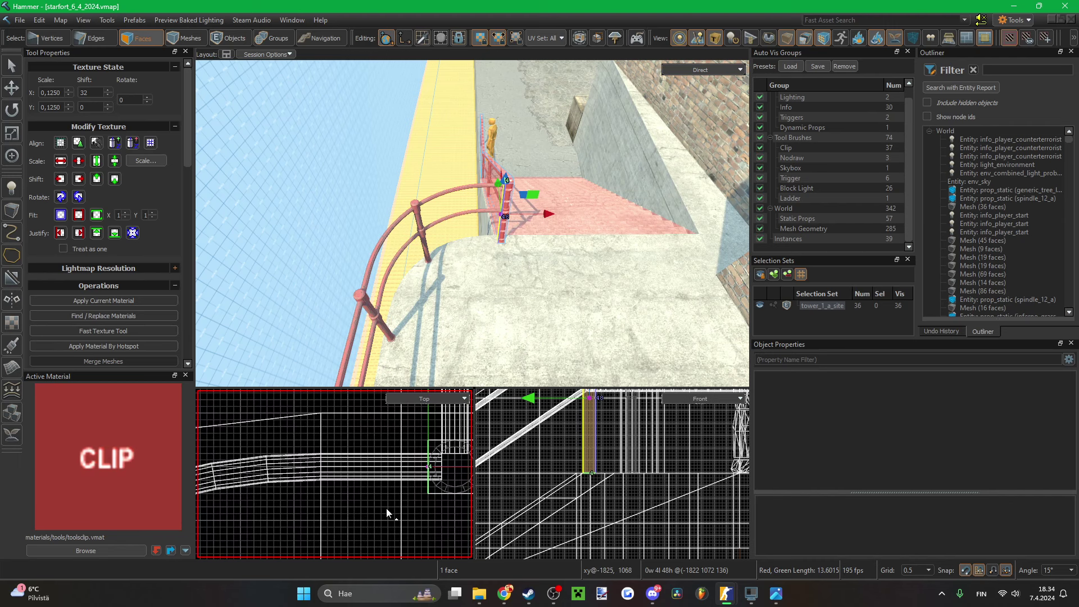
key(Left)
key(Left)
key(Left)
key(Left)
key(Left)
key(Left)
key(Left)
key(Left)
key(Left)
key(Left)
key(Left)
key(Left)
key(Left)
key(Left)
key(Left)
scroll(379, 501, down, 4)
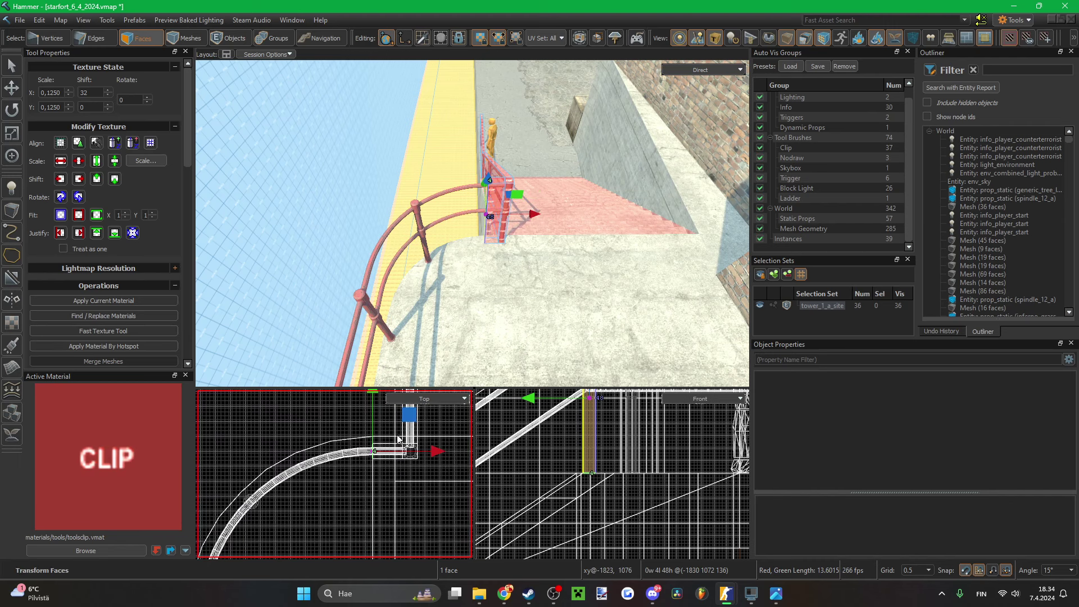
- Reposition the selected face's pivot to the centre of the railing's curve
key(Insert)
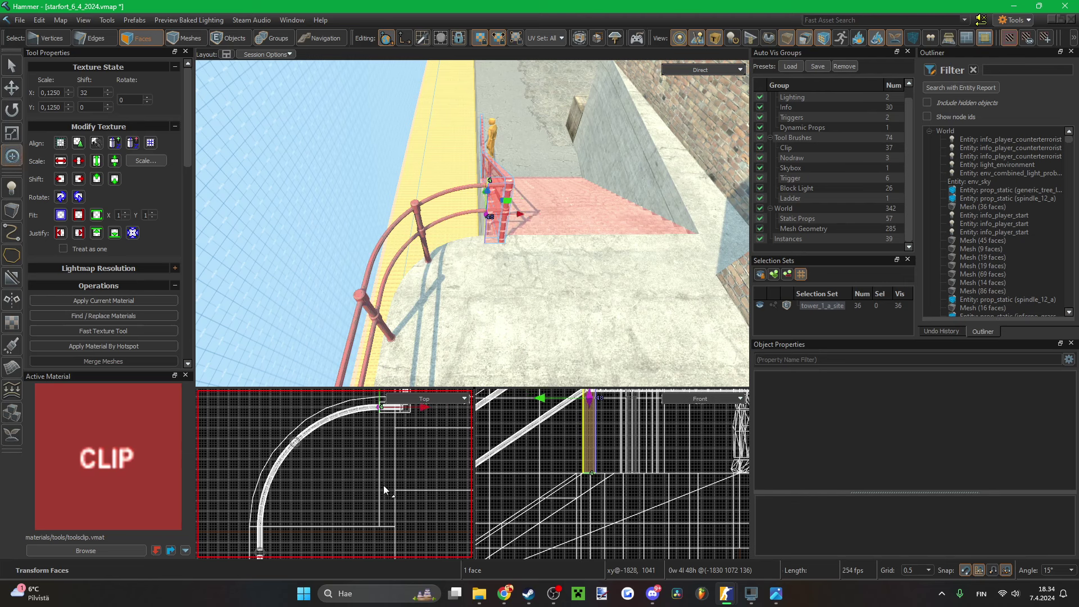
scroll(350, 490, down, 4)
scroll(348, 470, up, 2)
drag(393, 511, 394, 511)
scroll(382, 501, up, 6)
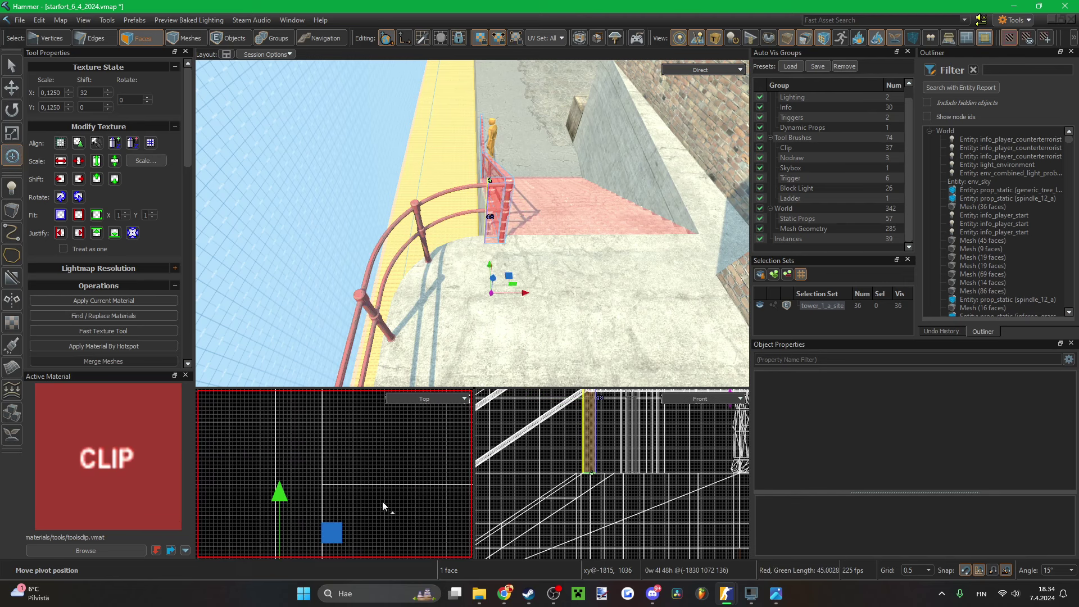
scroll(360, 506, down, 4)
scroll(332, 518, up, 6)
key(Down)
key(Down)
key(Left)
scroll(389, 512, down, 3)
- Extrude the face around the pivot by 15° and repeat the extrusion five times to follow the curved railing
key(e)
scroll(391, 512, down, 2)
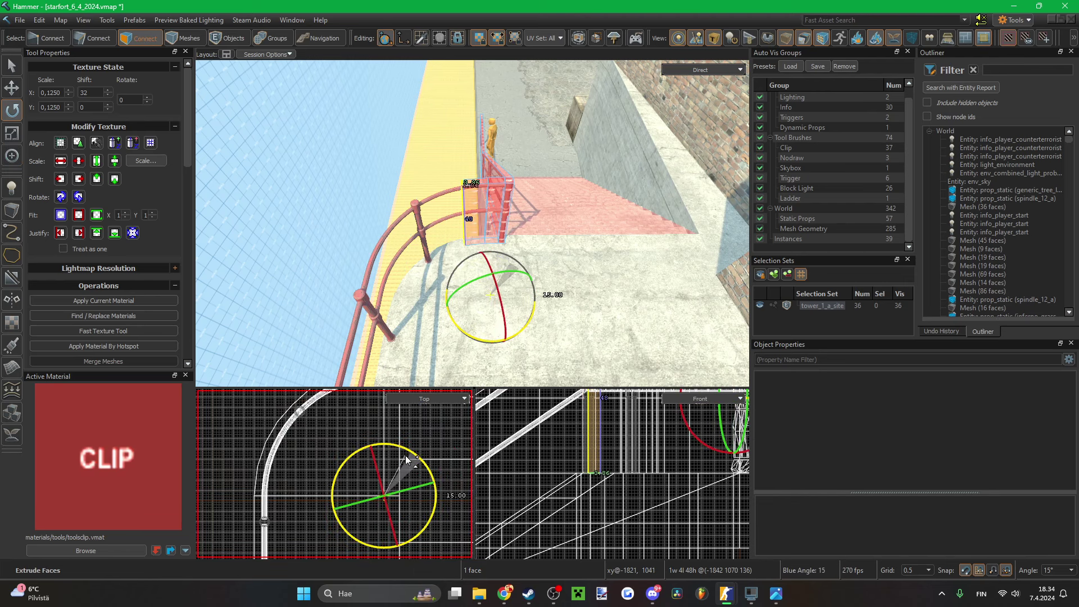
shift+drag(406, 460, 401, 466)
scroll(384, 496, down, 3)
scroll(375, 425, up, 7)
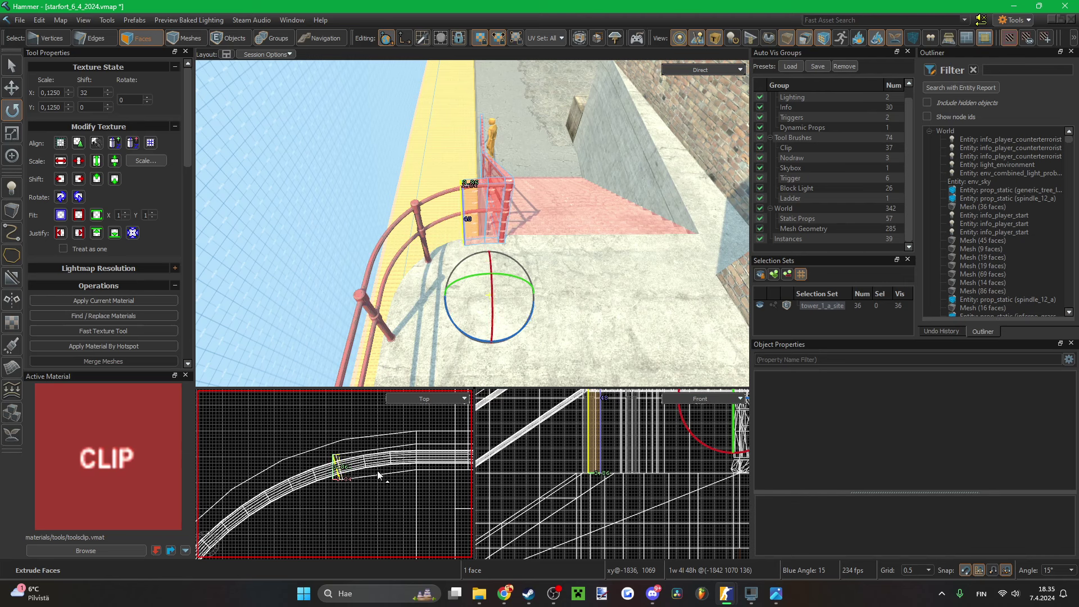
scroll(381, 483, down, 3)
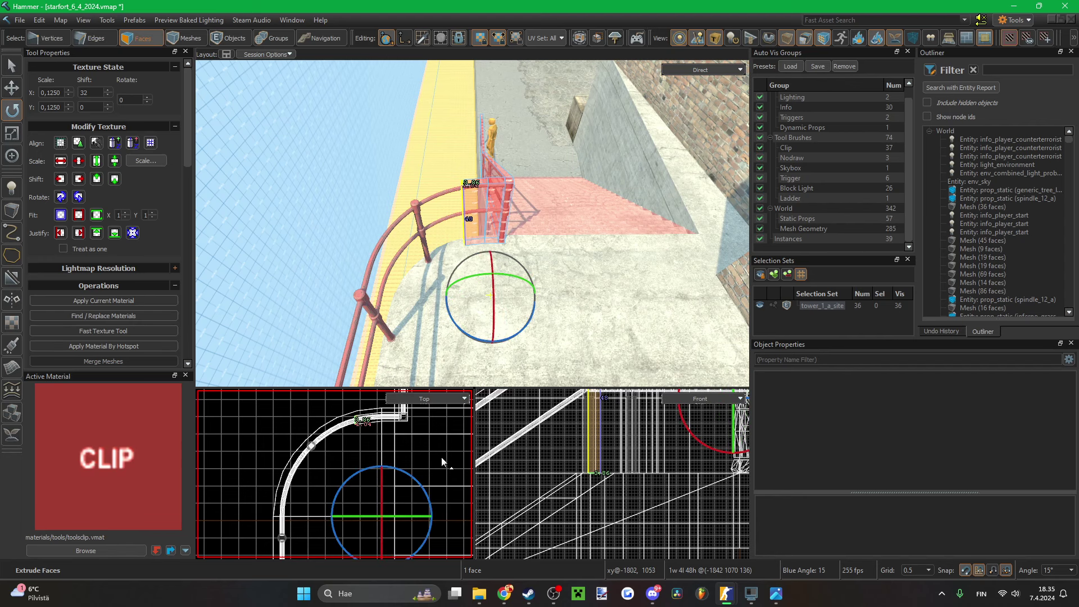
key(shift+g)
key(shift+g)
key(shift+g)
key(shift+g)
key(shift+g)
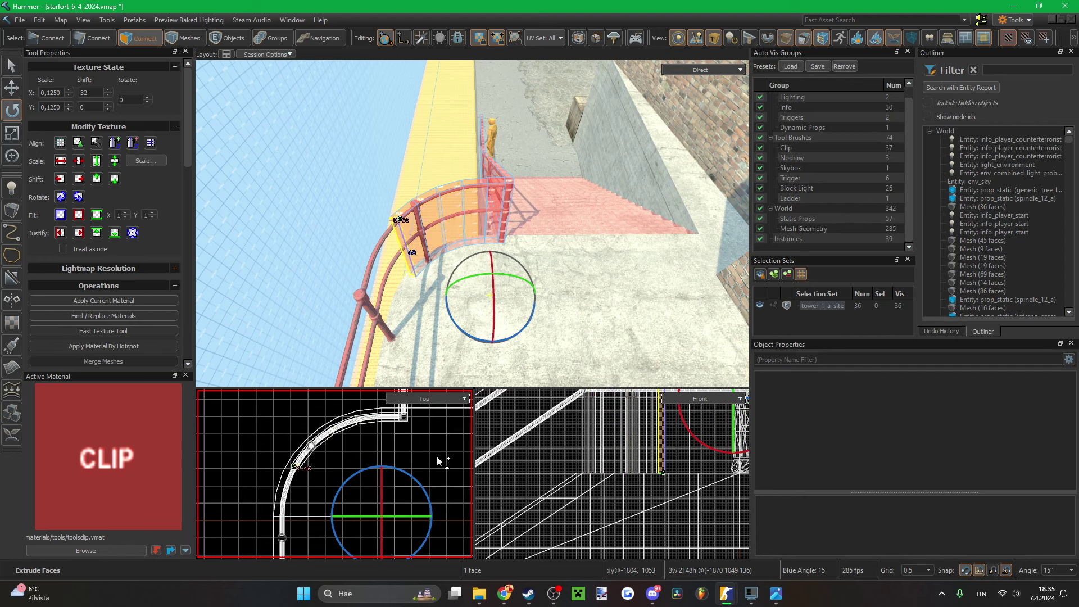
- Extrude the curved clip's end face about 50 units along the straight railing
right_drag(484, 322, 433, 315)
key(w)
key(t)
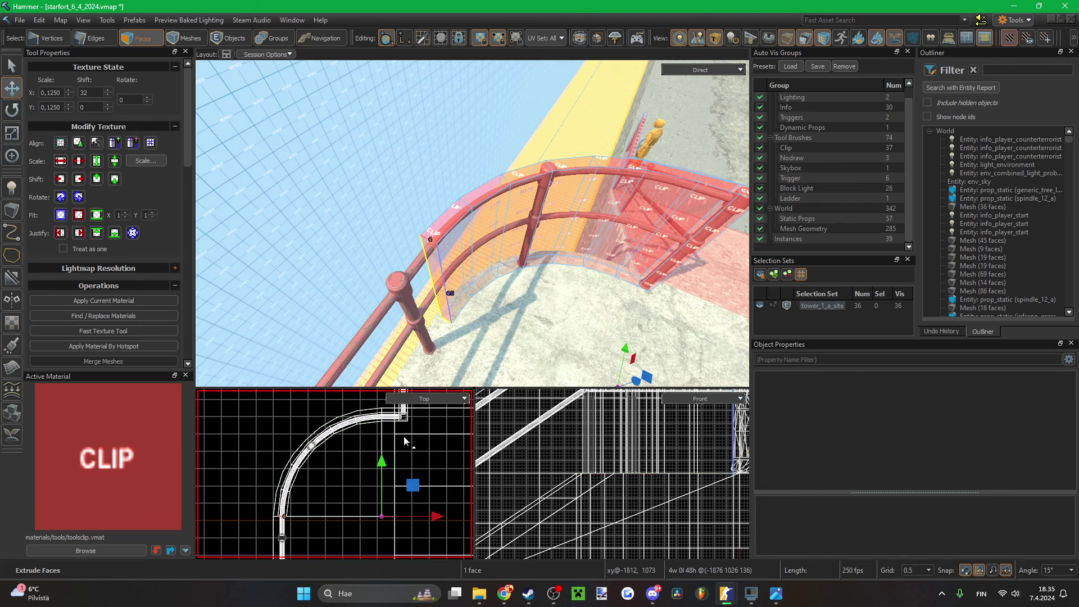
scroll(347, 445, down, 4)
scroll(333, 494, up, 2)
scroll(335, 498, up, 1)
shift+drag(388, 436, 388, 525)
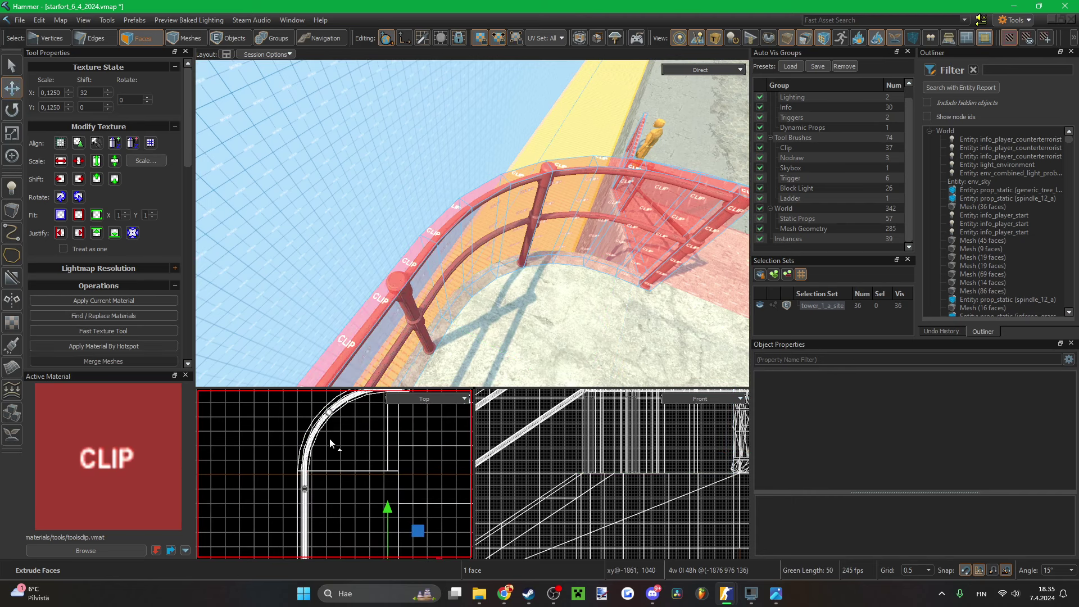
- Move the extruded end face along the straight railing to about Y 819, where the second curve begins
scroll(330, 441, down, 8)
scroll(340, 463, up, 3)
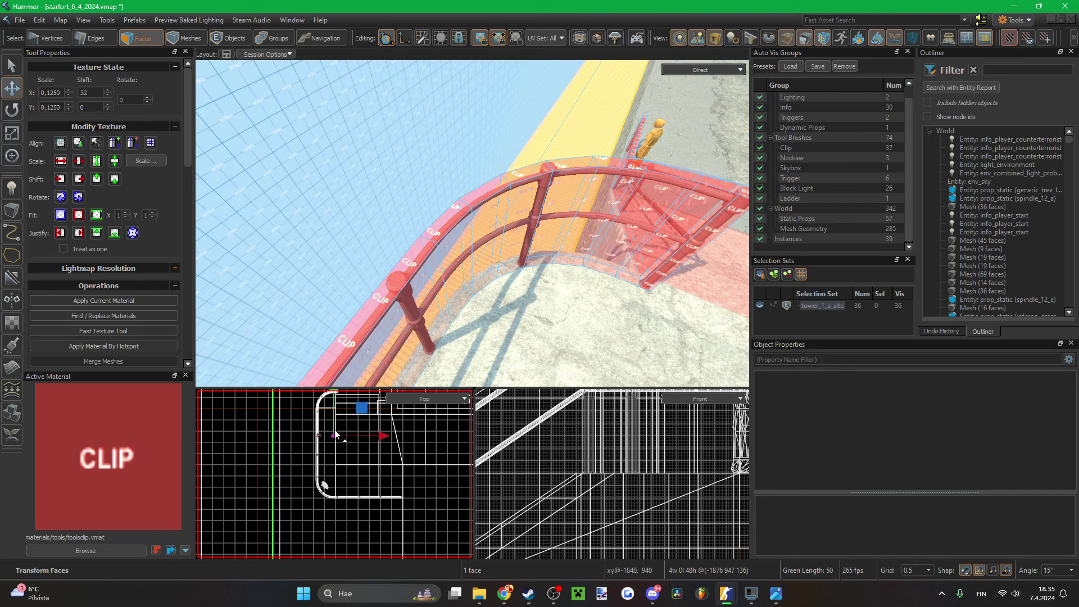
drag(333, 461, 333, 482)
scroll(323, 485, up, 10)
middle_drag(280, 413, 292, 453)
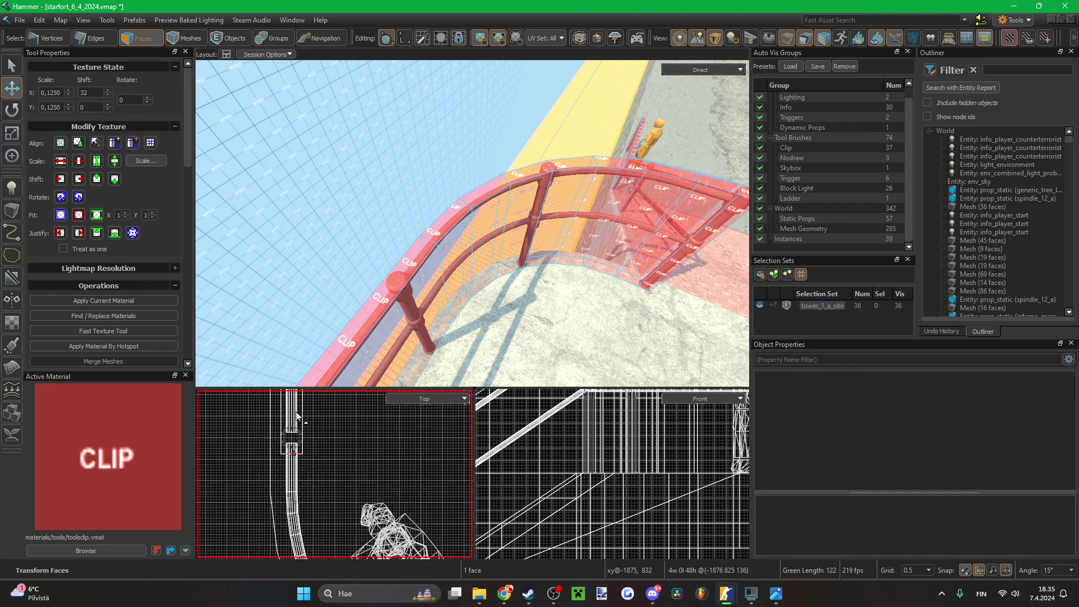
scroll(293, 453, up, 3)
scroll(307, 469, down, 4)
scroll(307, 506, up, 4)
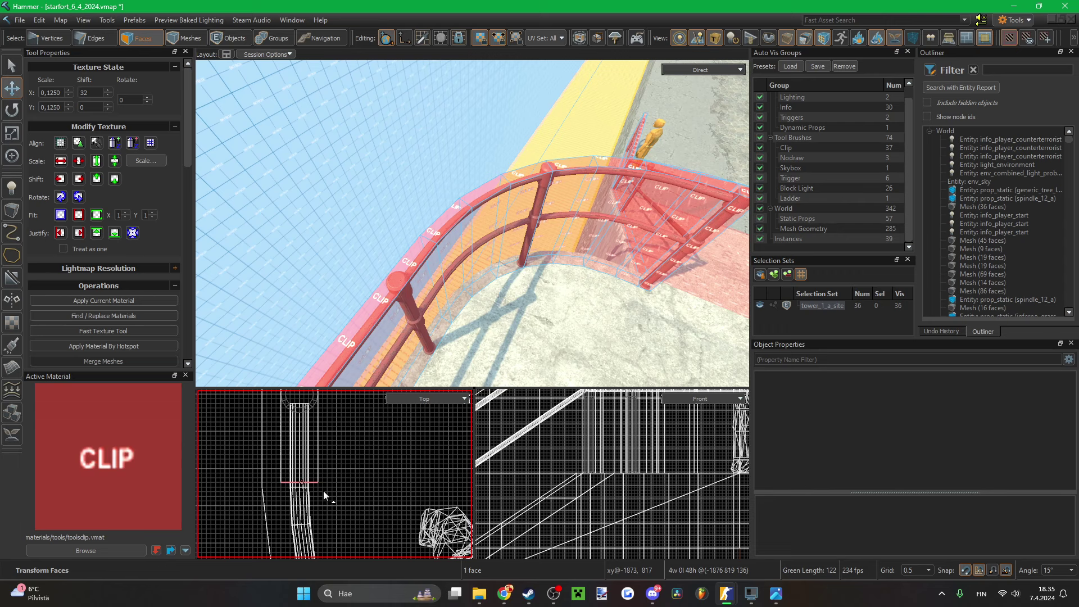
key(Down)
- Select the 18 faces of the curved clip section and place a copy of them near the railing's second corner
right_drag(472, 304, 472, 224)
key(w)
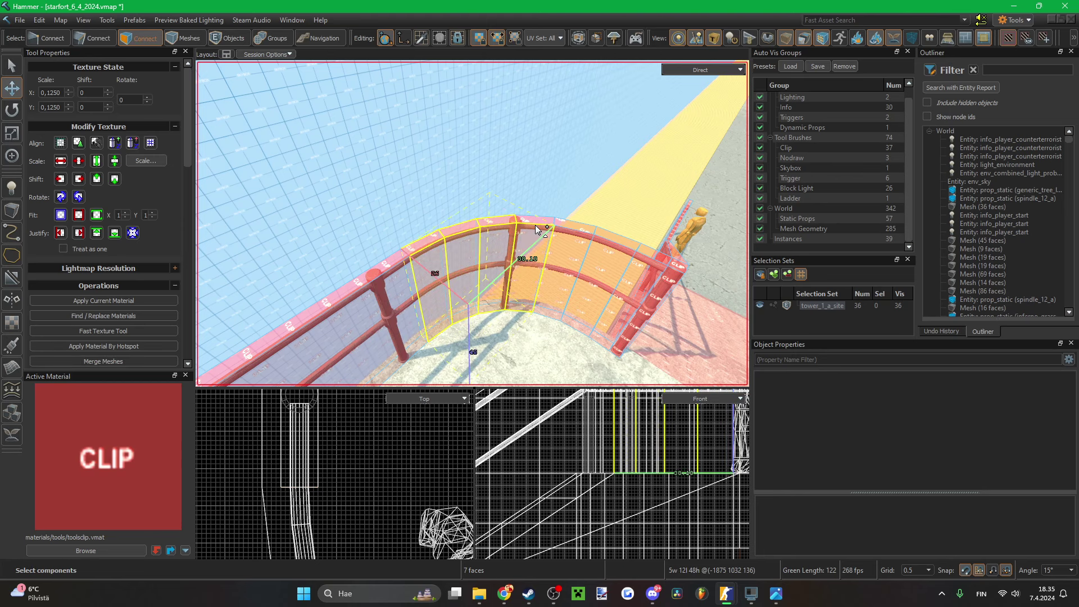
right_drag(598, 281, 598, 281)
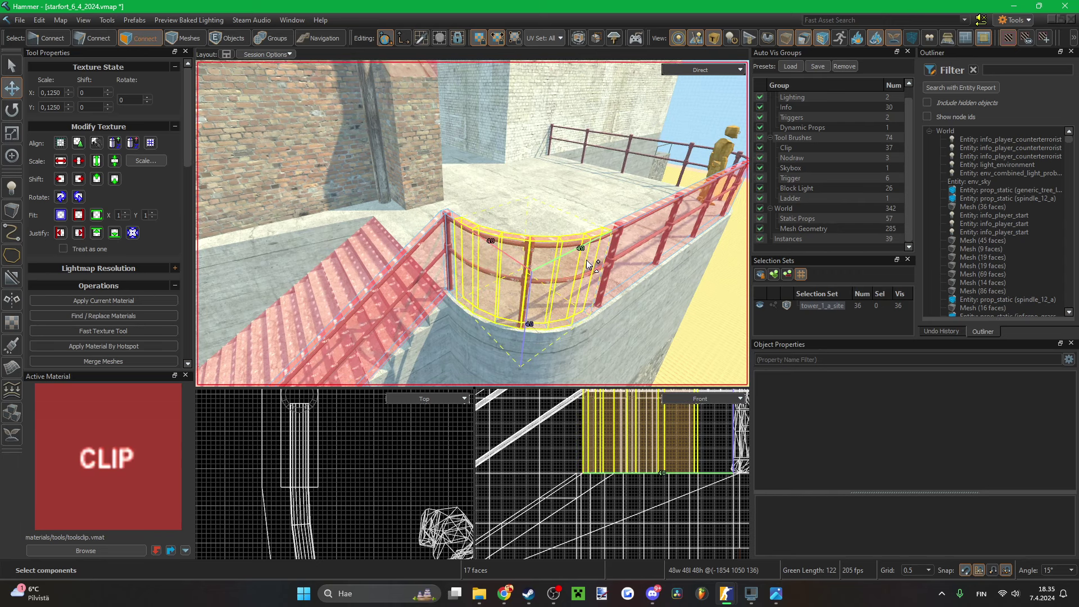
scroll(290, 483, down, 9)
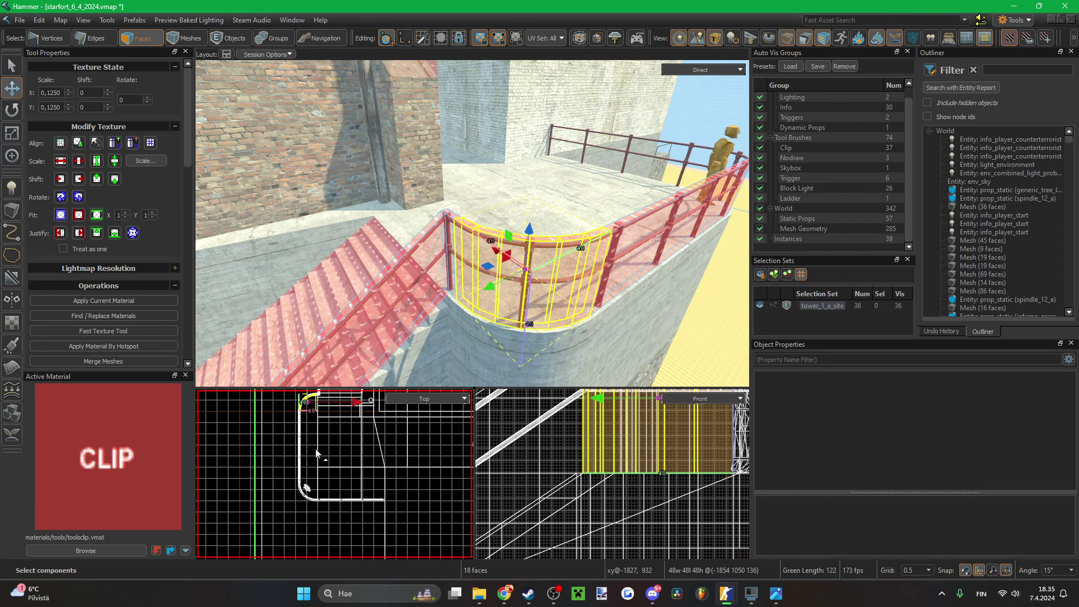
key(ctrl+v)
drag(337, 397, 340, 451)
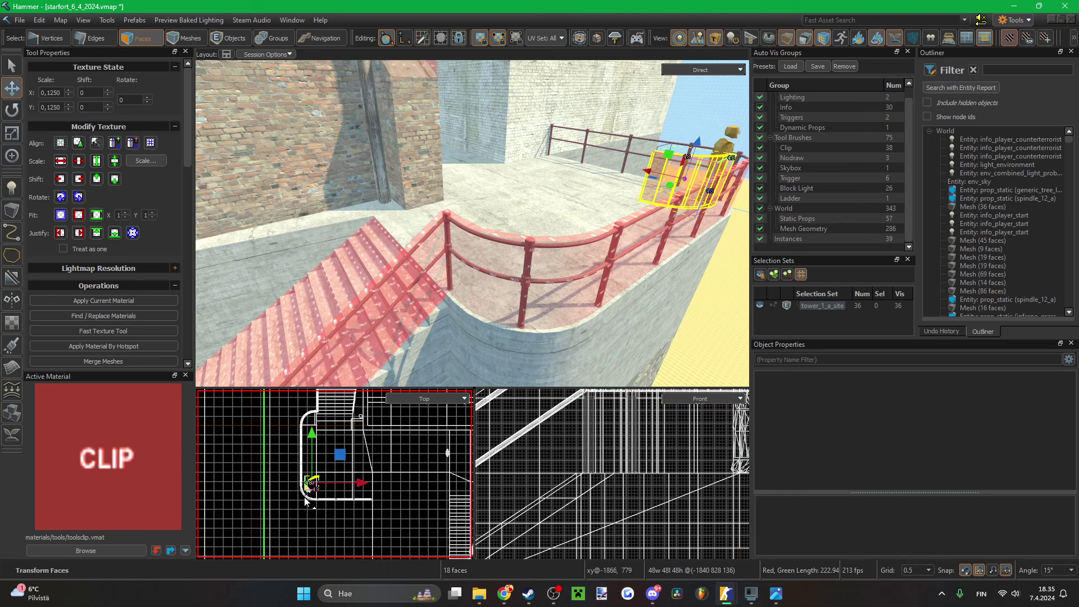
- Rotate the curved copy a quarter turn and fit it to the second railing corner, against the straight clip's end
scroll(310, 482, up, 7)
key(r)
scroll(348, 428, up, 2)
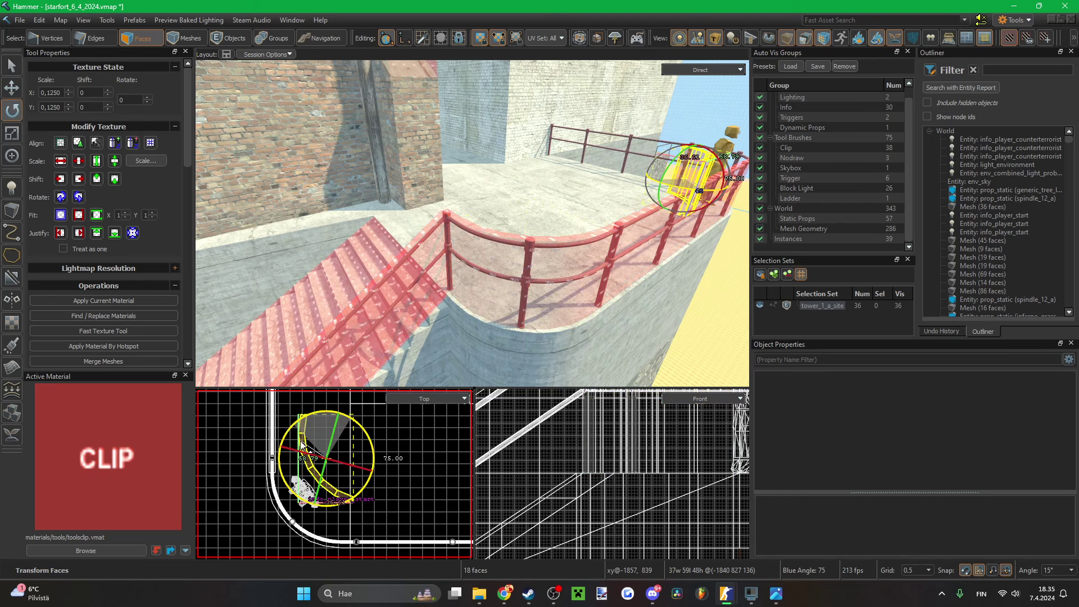
key(w)
scroll(288, 488, up, 5)
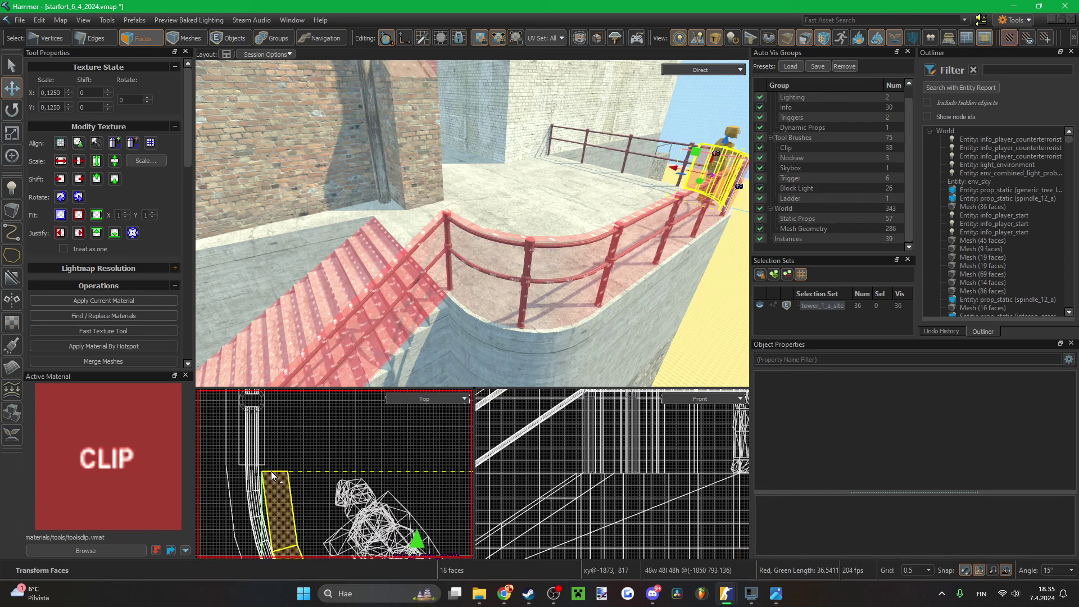
- Extrude the three end edges of the curved clip along the straight railing to its final post, at about X -1638
right_drag(387, 332, 472, 223)
key(w)
key(2)
double_click(537, 309)
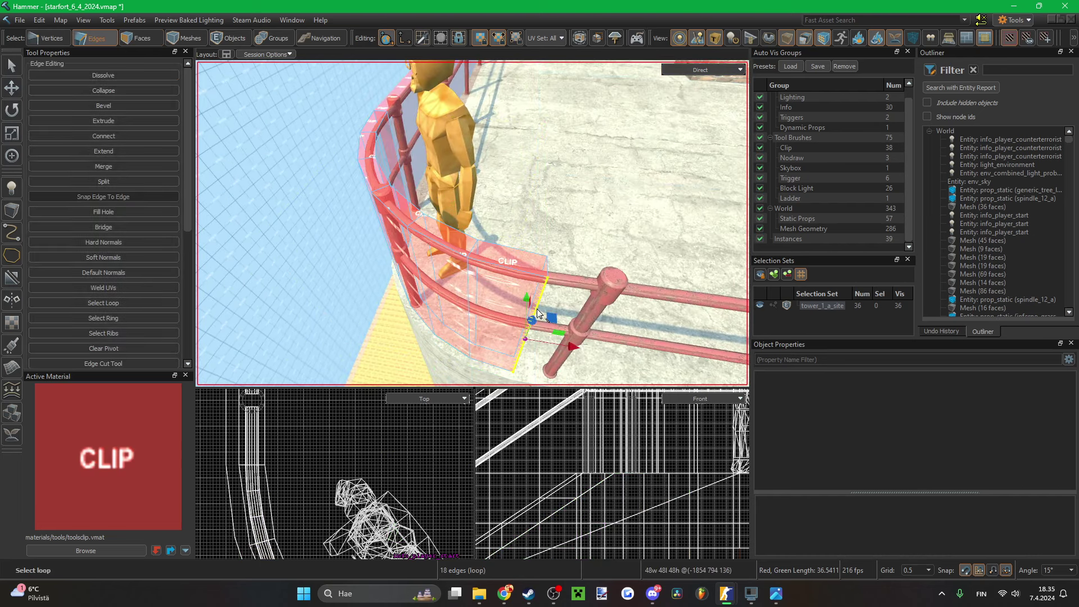
right_drag(537, 309, 473, 223)
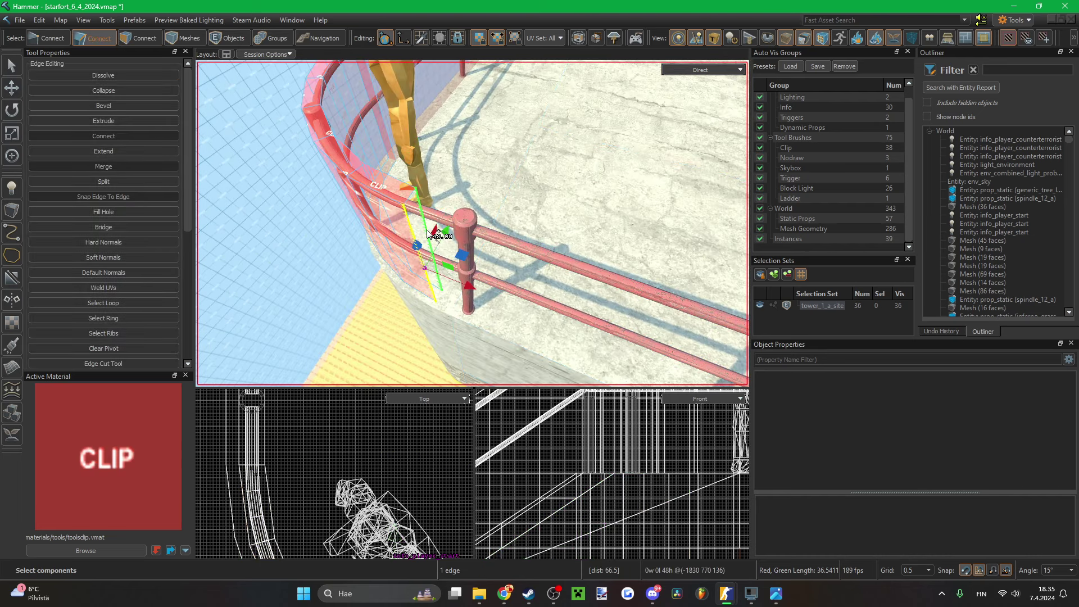
shift+click(427, 234)
shift+click(410, 196)
scroll(292, 438, down, 6)
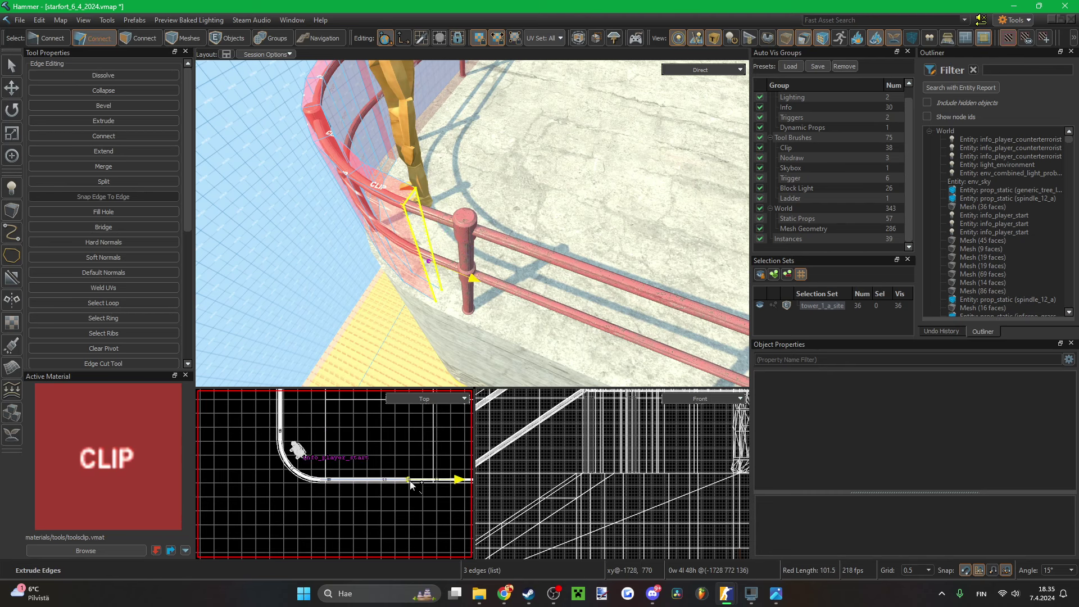
shift+drag(411, 484, 293, 467)
key(Right)
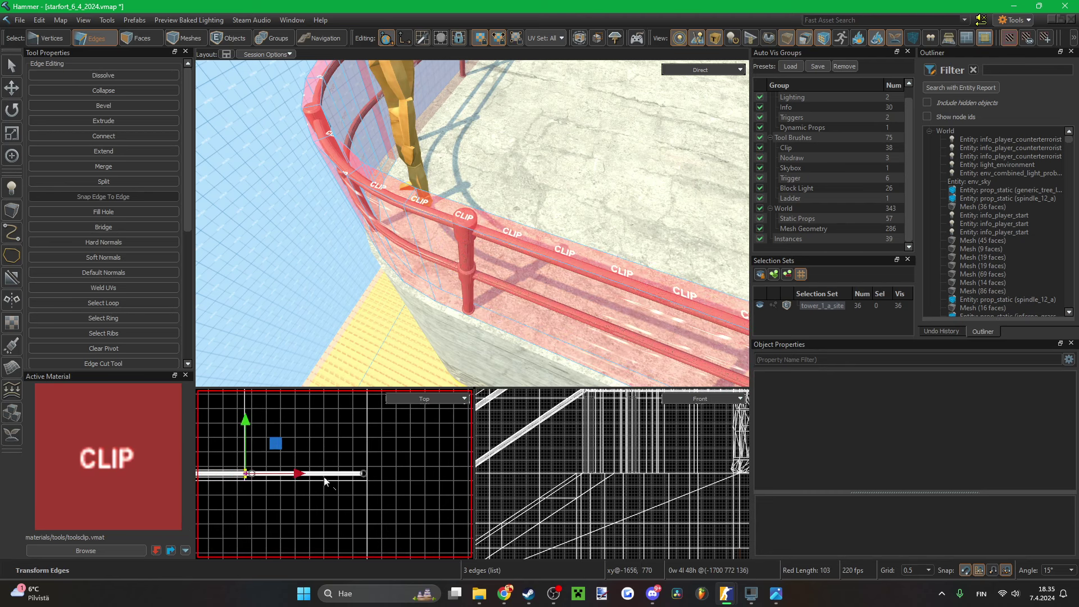
scroll(353, 473, up, 5)
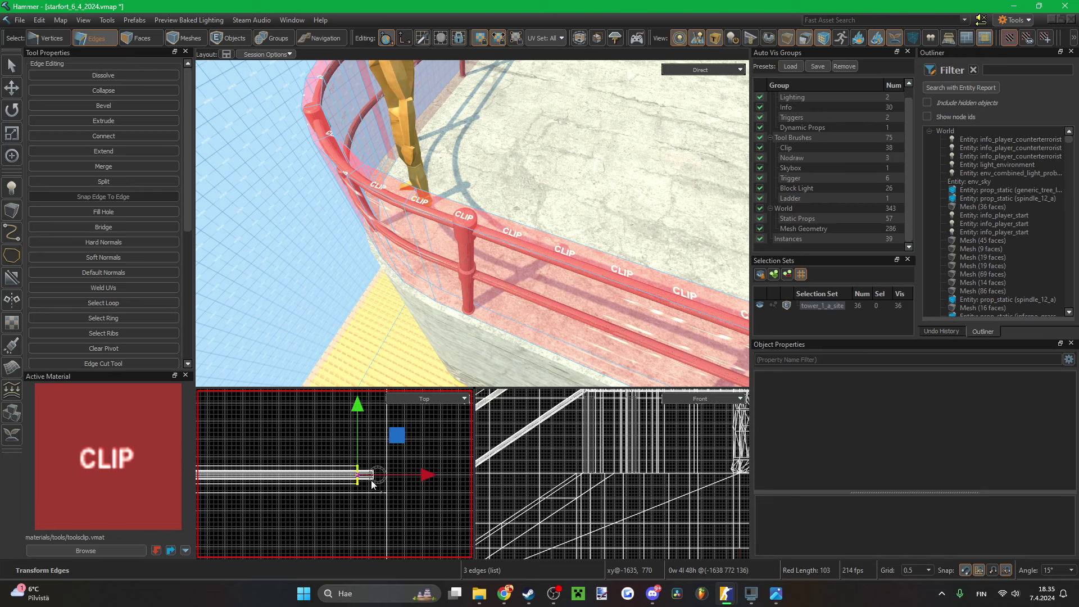
- Select all faces of the terrace railing clip, deselect the ones to keep, delete the remaining underside faces and save the map
right_drag(525, 278, 524, 279)
key(Escape)
key(3)
double_click(524, 279)
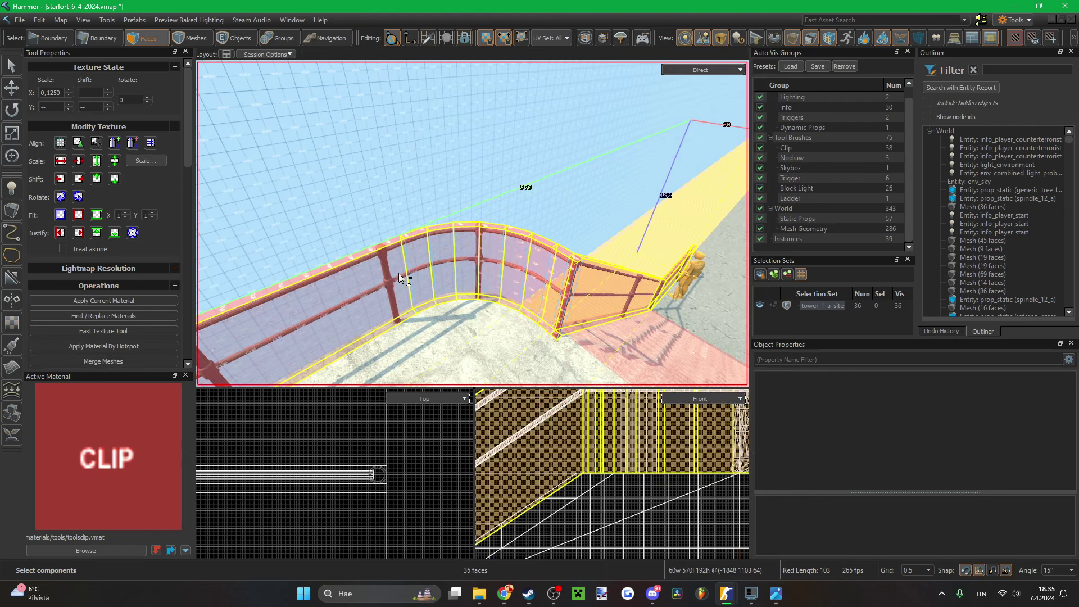
right_drag(398, 278, 397, 258)
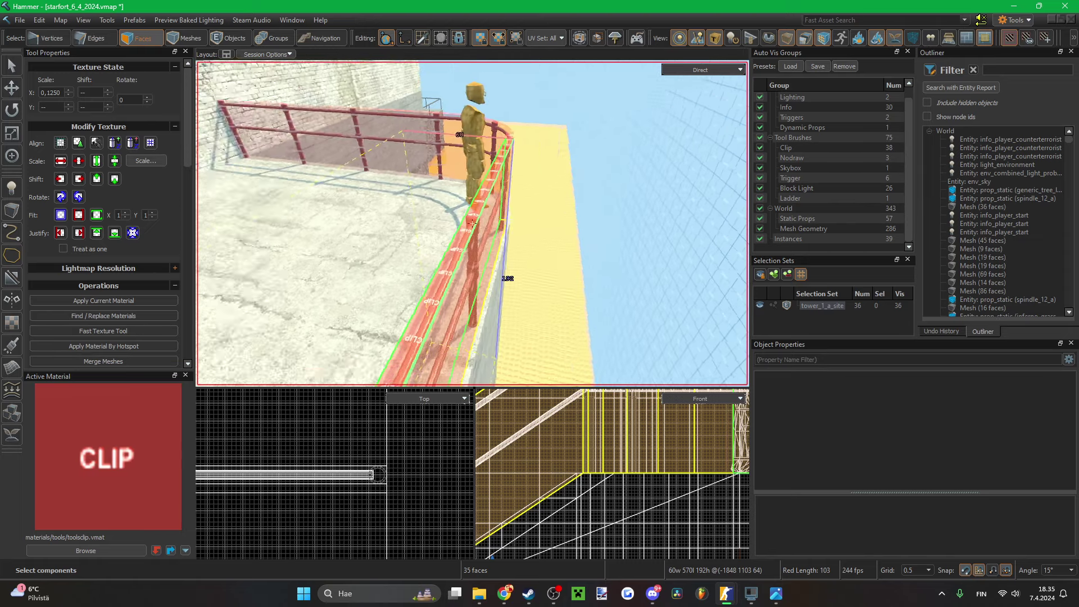
right_drag(472, 223, 573, 271)
right_drag(410, 241, 436, 198)
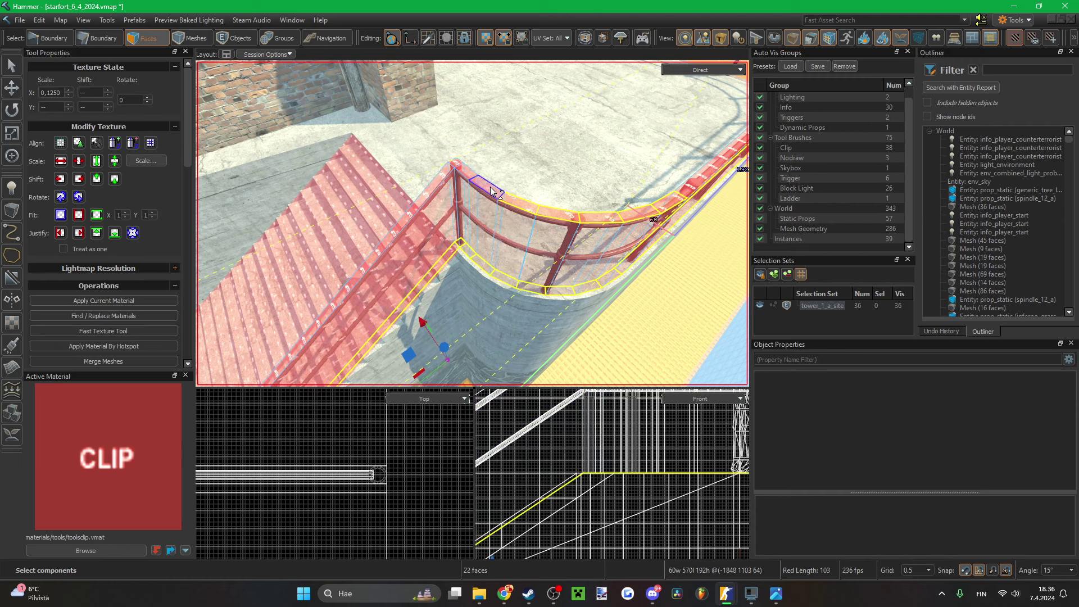
right_drag(650, 218, 488, 248)
ctrl+click(484, 228)
ctrl+click(481, 254)
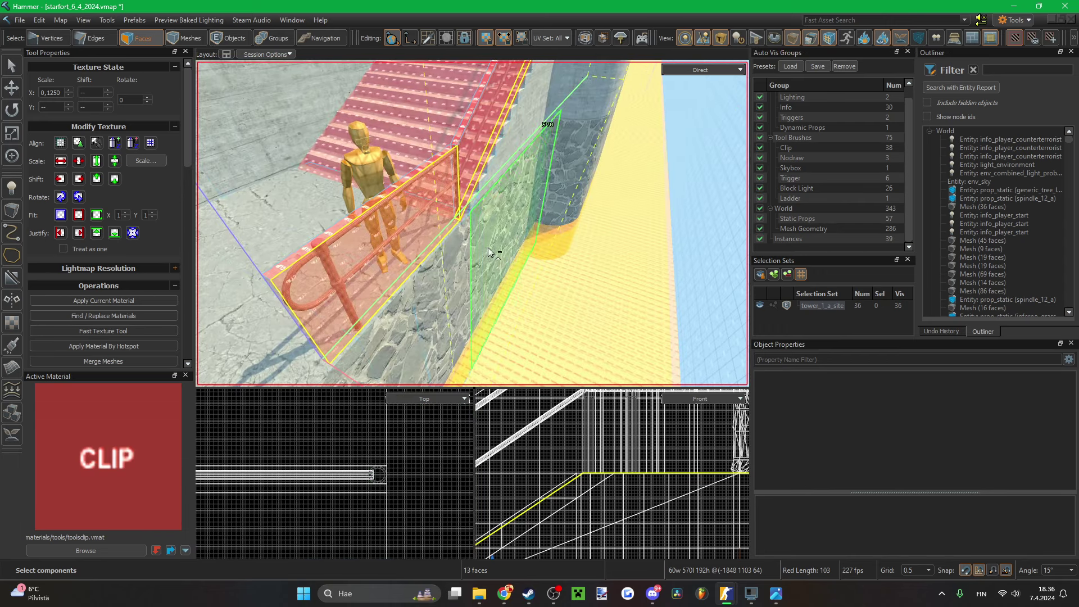
right_drag(549, 264, 472, 223)
key(ctrl+x)
key(ctrl+s)
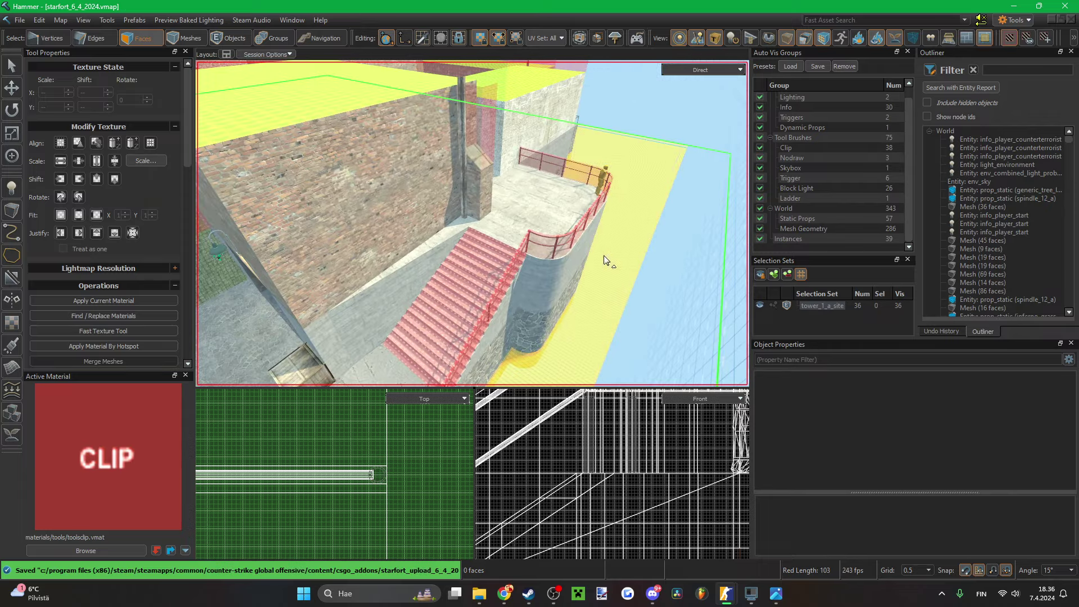
- Join the clip sections at the edges where the curved and straight parts of the terrace railing clip meet, and save the map
right_drag(604, 260, 538, 220)
key(ctrl+s)
key(2)
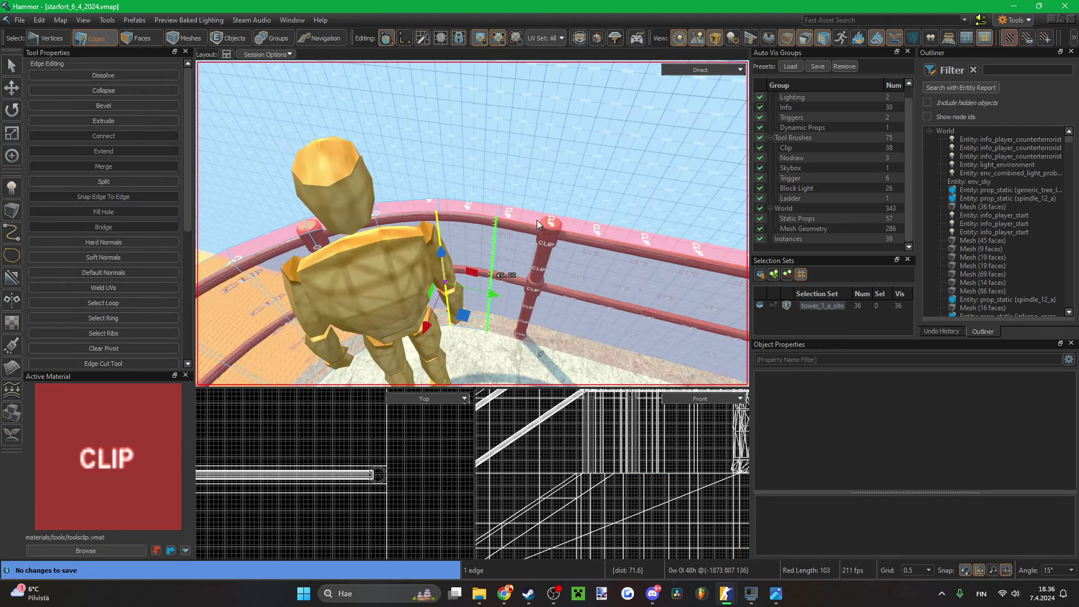
key(v)
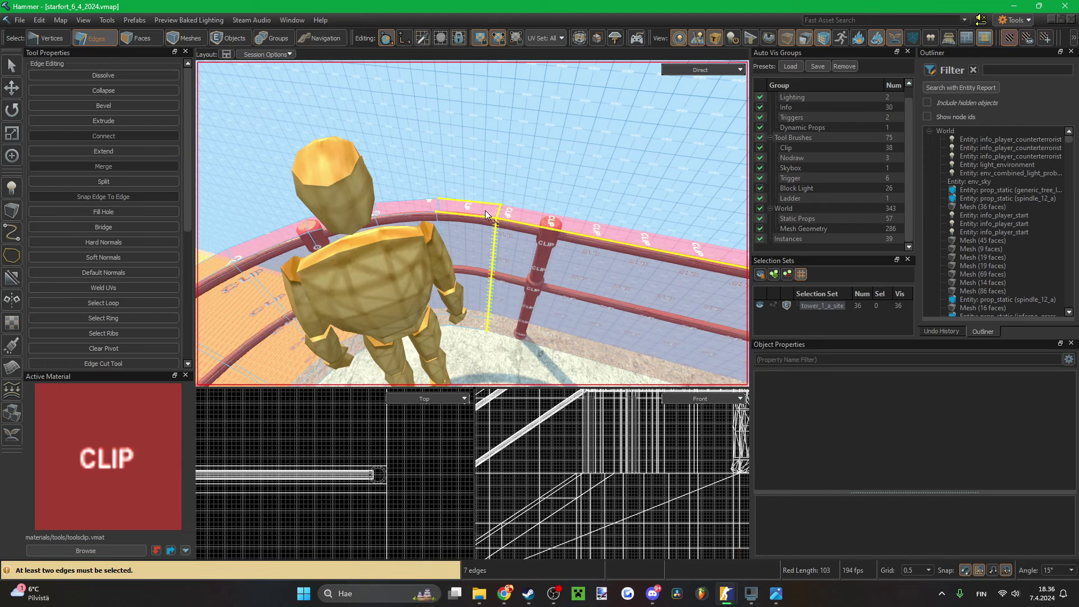
right_drag(511, 212, 469, 205)
drag(469, 205, 450, 205)
right_drag(450, 205, 398, 270)
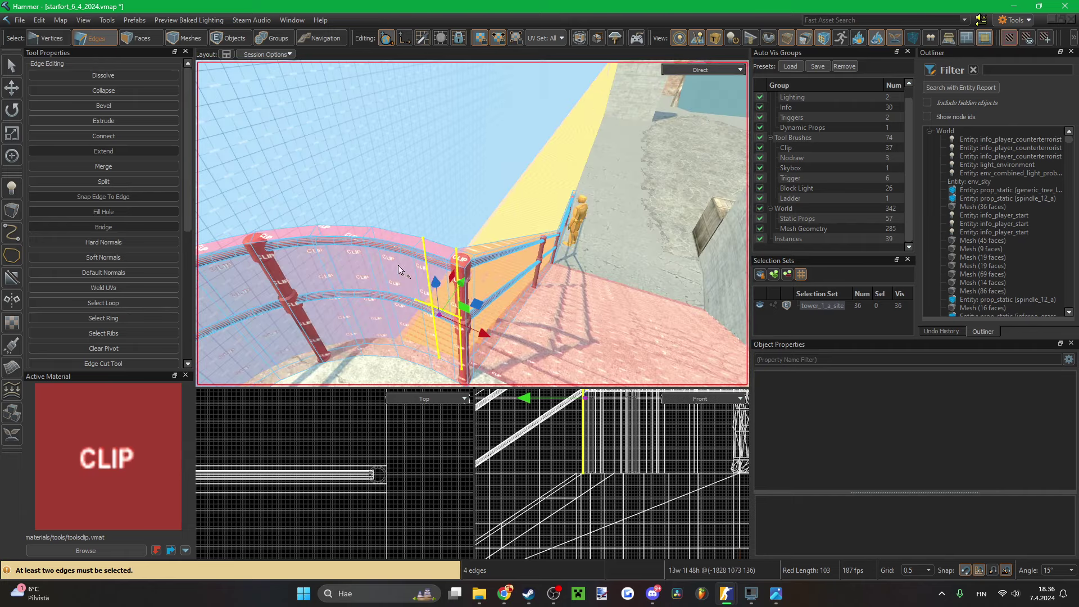
right_drag(502, 255, 506, 278)
key(ctrl+s)
- Select the clip around the wall-side stair railing, deselect its outer faces, delete the unneeded remaining ones and save the map
key(3)
click(515, 276)
double_click(515, 276)
ctrl+click(420, 291)
ctrl+click(383, 281)
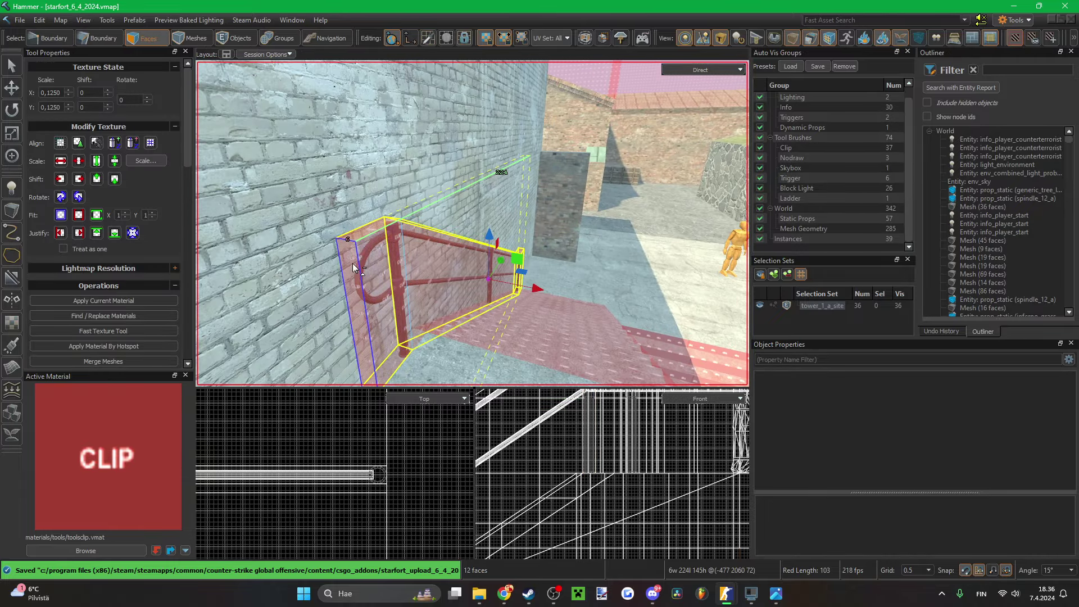
right_drag(359, 234, 281, 247)
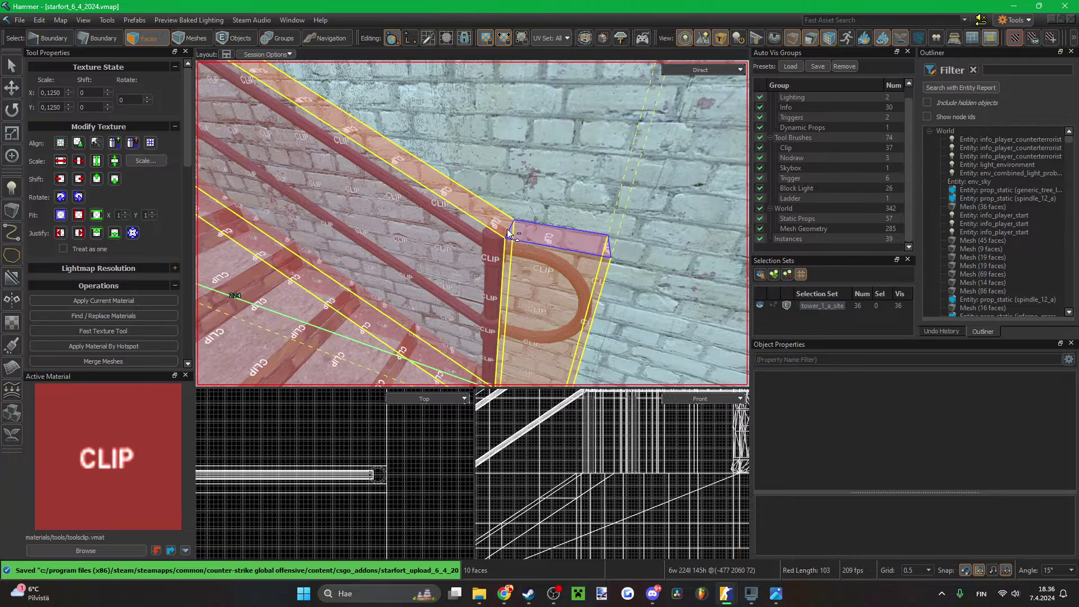
ctrl+click(488, 217)
ctrl+click(534, 261)
right_drag(534, 261, 524, 281)
ctrl+click(532, 281)
key(Delete)
key(ctrl+s)
key(ctrl+s)
- Inspect the finished clip along the wall-side staircase and survey the surrounding map from above
key(2)
key(3)
click(474, 279)
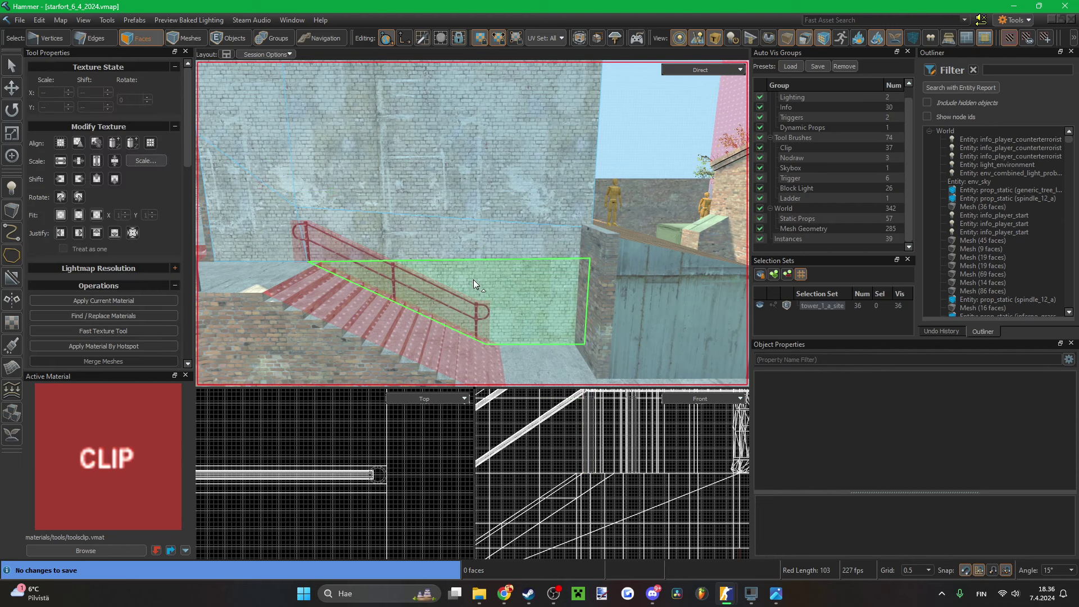
mouse_move(579, 255)
mouse_down()
mouse_move(525, 238)
mouse_move(366, 262)
mouse_move(396, 265)
mouse_up()
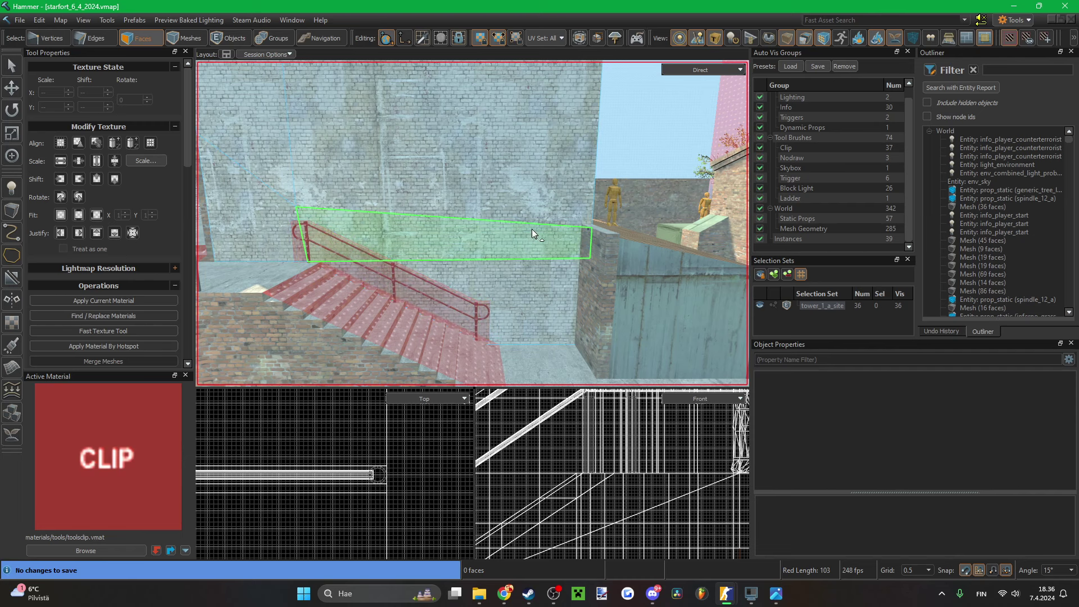
drag(368, 247, 585, 247)
key(z)
key(s)
right_drag(473, 223, 489, 252)
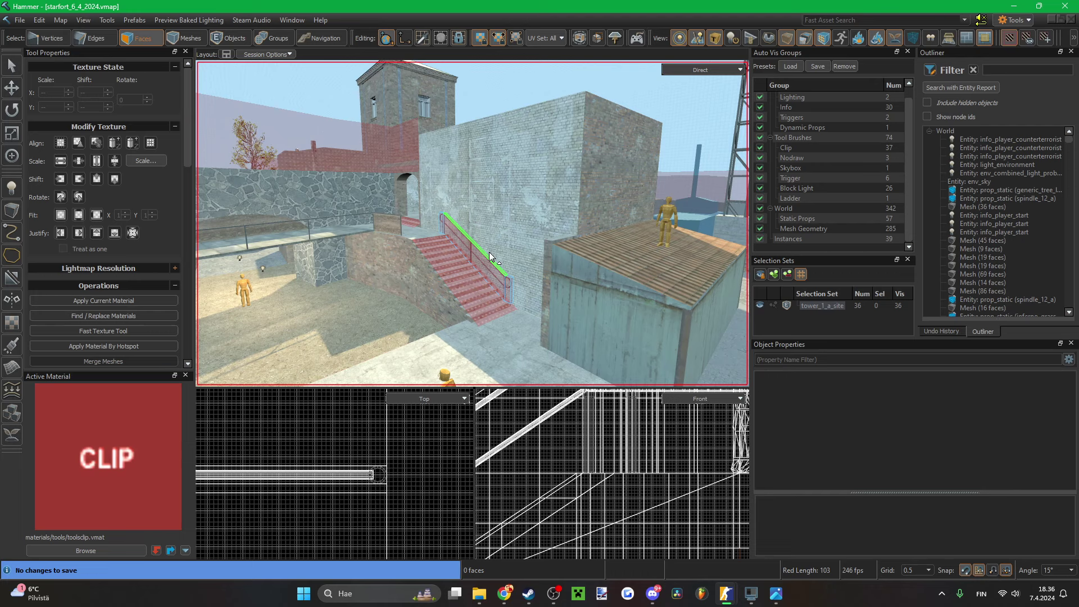
right_drag(457, 249, 438, 226)
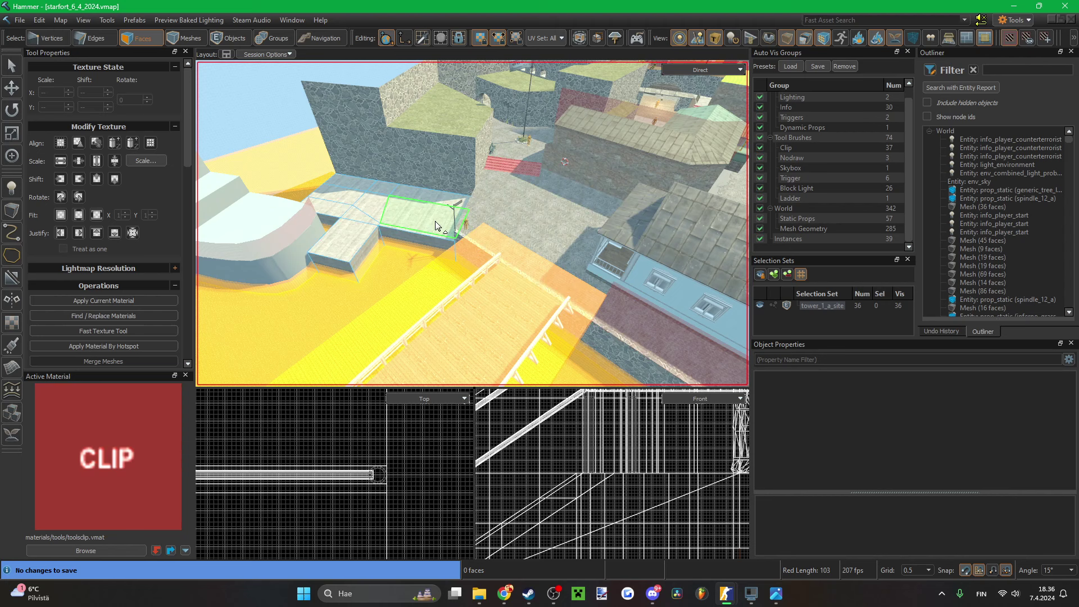
- Activate the Entity tool and look through its entity presets
key(shift+e)
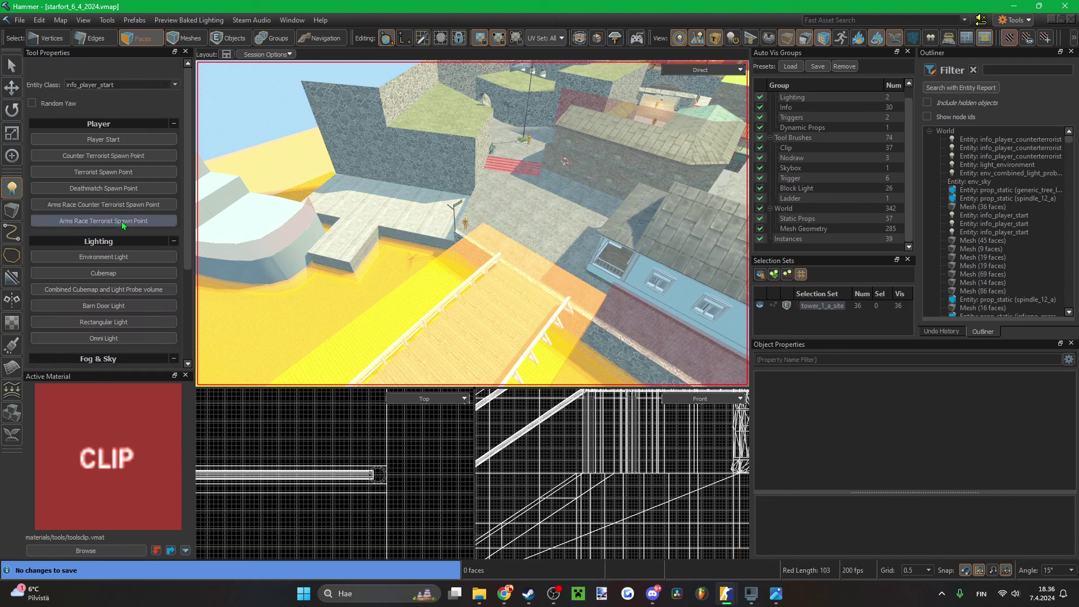
scroll(121, 220, down, 4)
scroll(144, 267, up, 4)
- Try to place an info_intermission entity on the concrete platform, and undo the placement
click(175, 86)
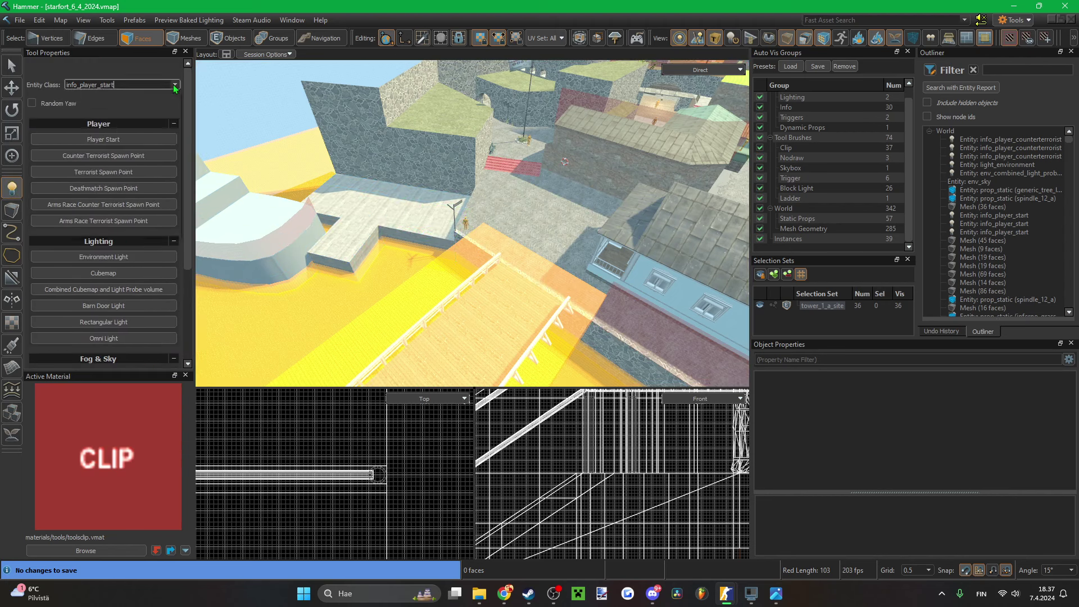
click(175, 85)
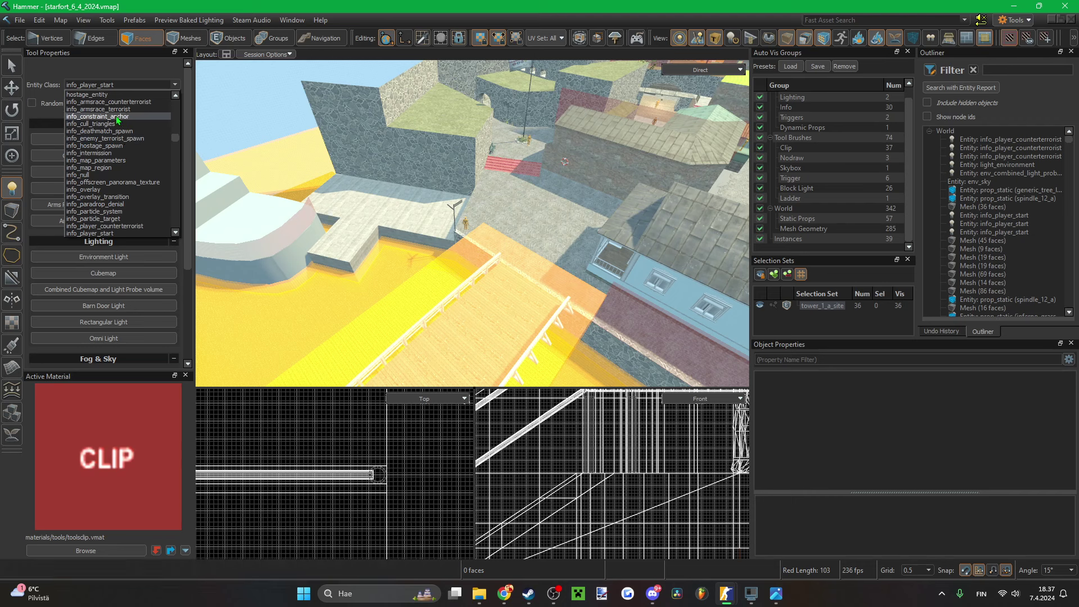
click(111, 156)
click(366, 212)
key(z)
key(w)
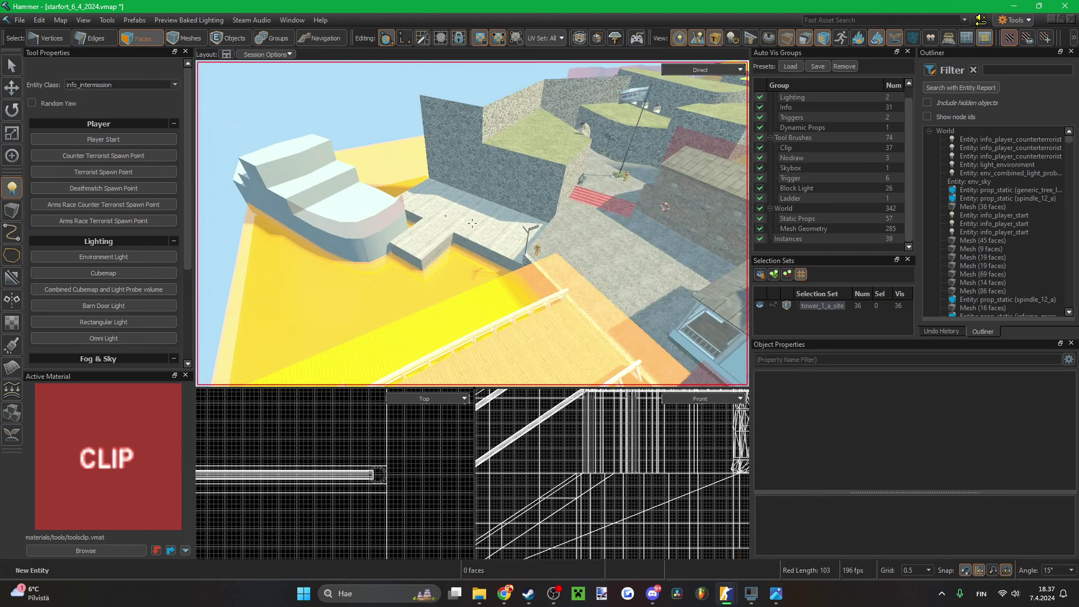
key(z)
key(ctrl+z)
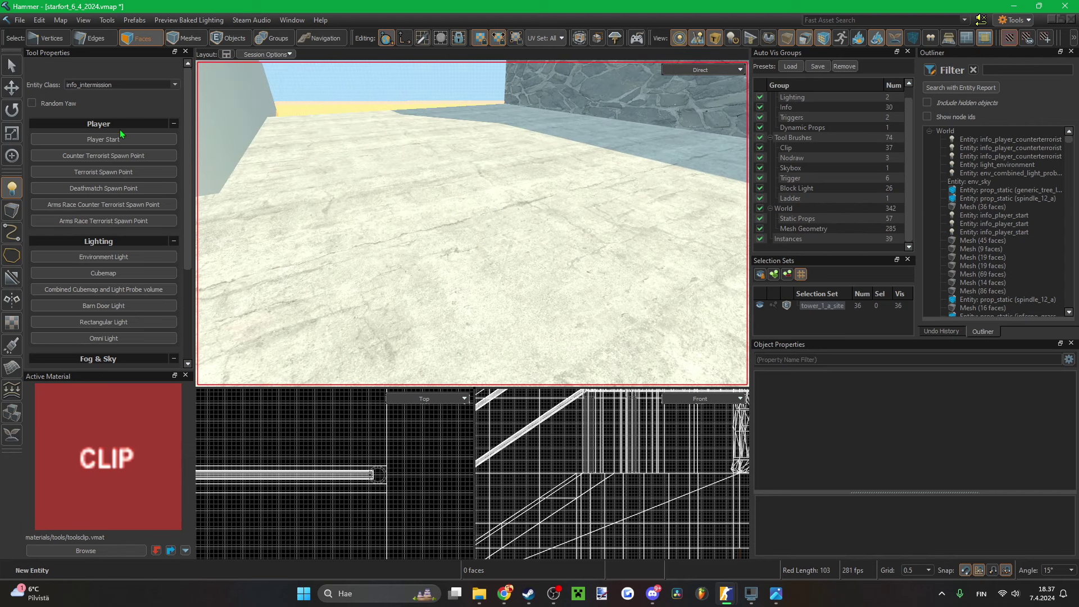
- Set the entity class to terrorist_team_intro, place the entity on the concrete platform and select it as an object
click(175, 85)
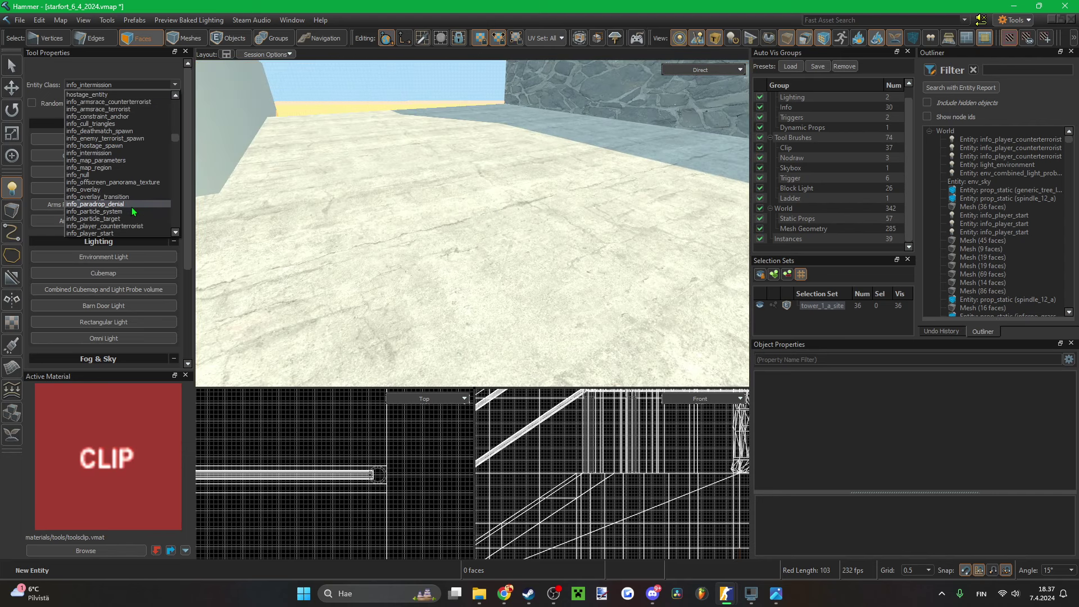
scroll(131, 206, down, 3)
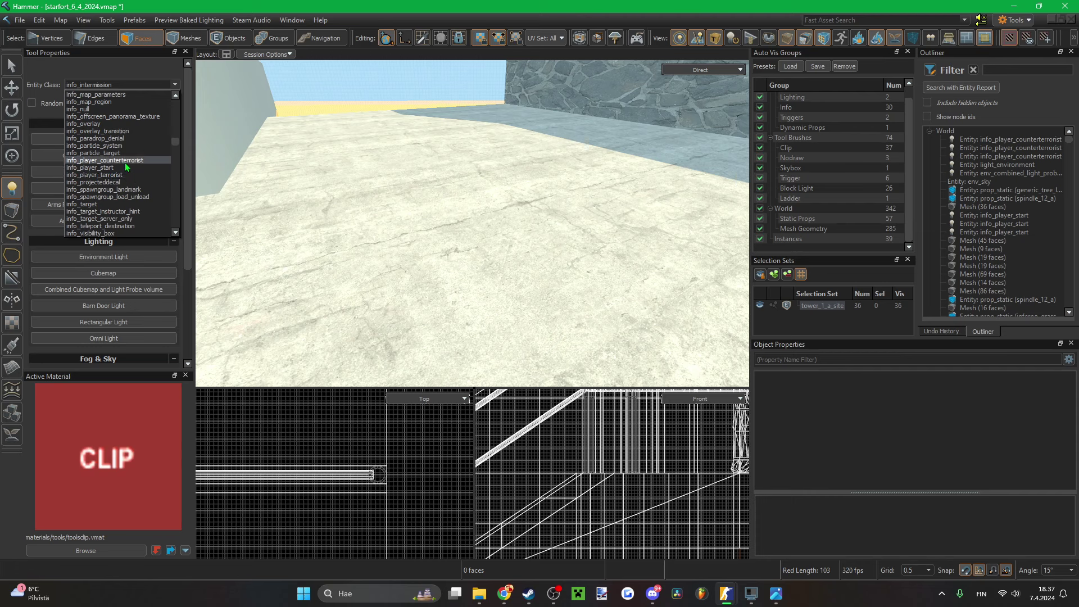
scroll(125, 165, down, 4)
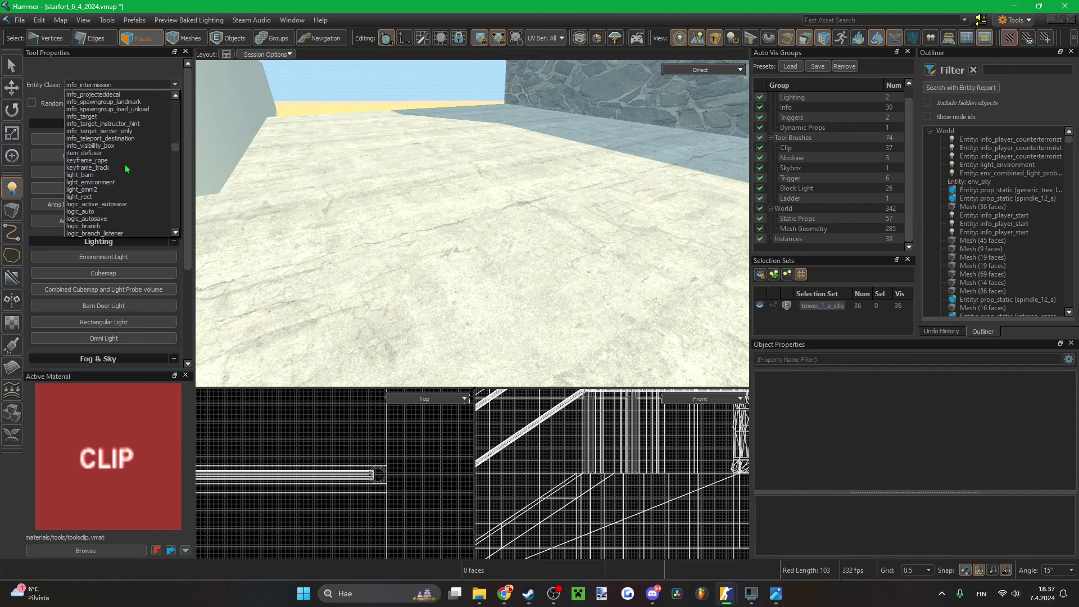
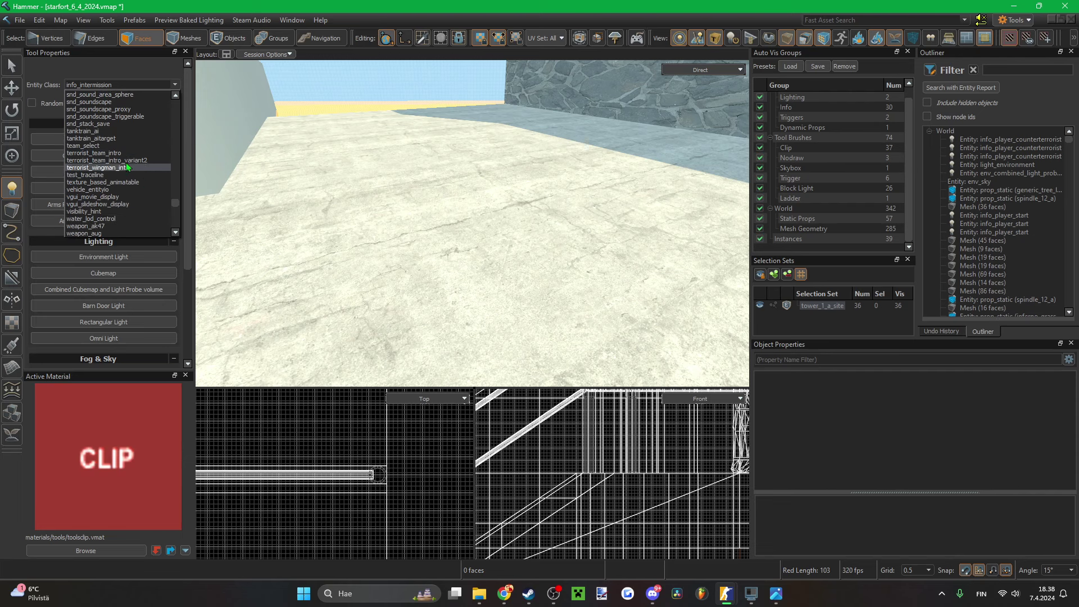
click(133, 153)
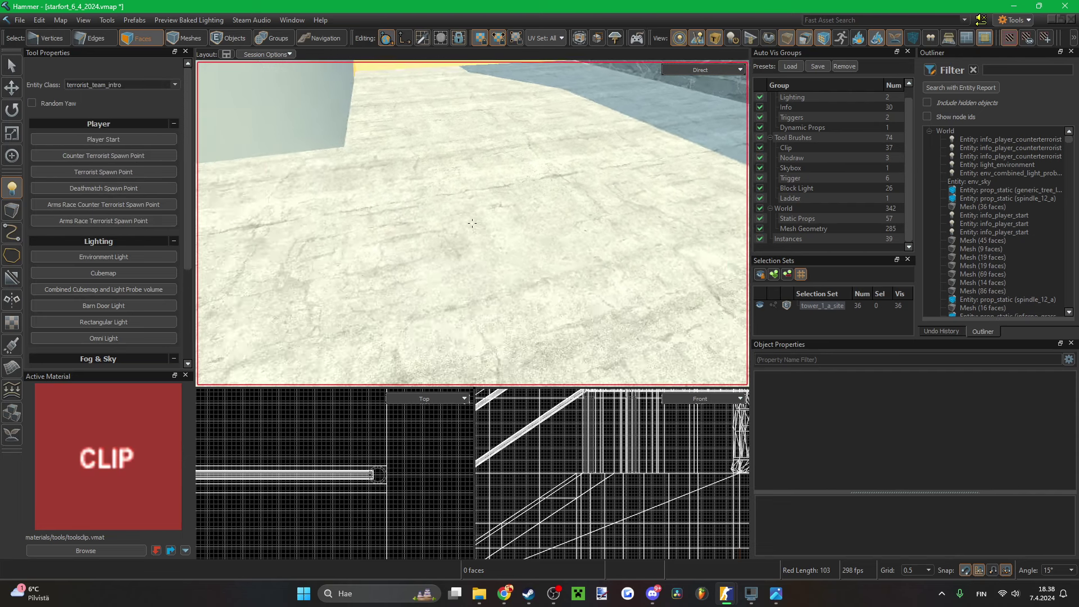
key(5)
click(472, 223)
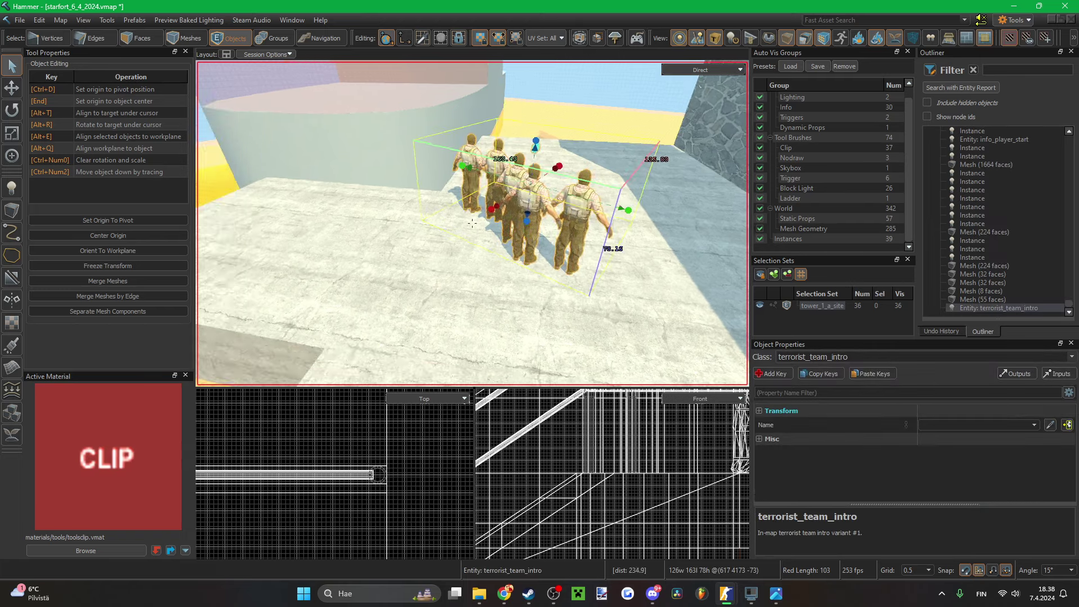
- Relocate the terrorist_team_intro entity to the paving in front of the blue porch house and rotate it about 51 degrees around the vertical axis
key(w)
key(s)
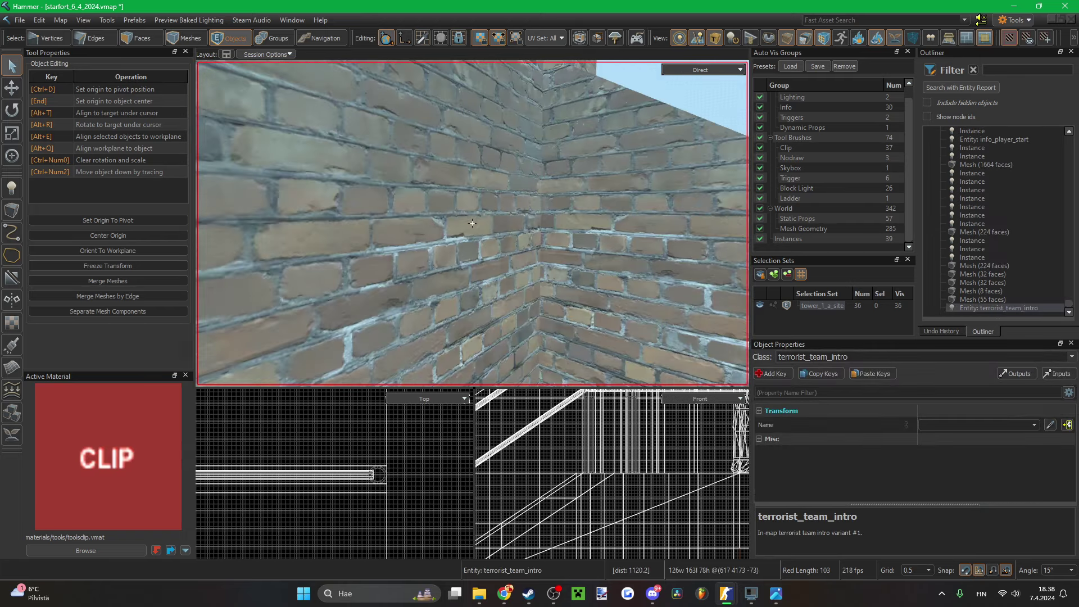
key(w)
key(ctrl+z)
key(ctrl+v)
right_drag(441, 289, 469, 279)
key(w)
key(r)
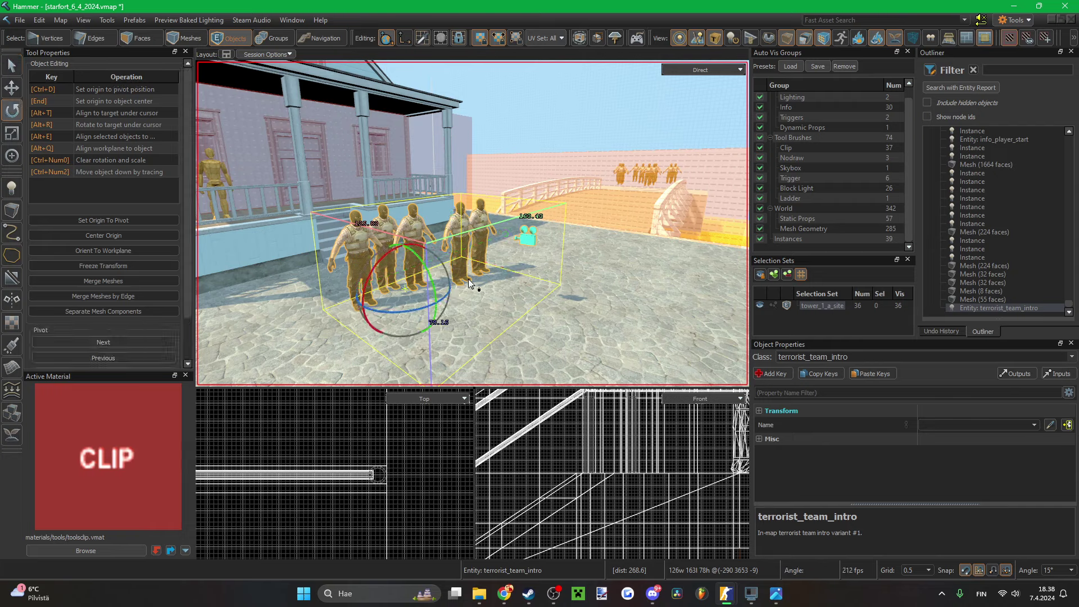
drag(447, 292, 421, 306)
key(s)
right_drag(422, 306, 447, 297)
- Cut the terrorist_team_intro entity, paste it onto the paving between the lamp post and the rough stone wall, and rotate it horizontally
key(ctrl+x)
key(ctrl+v)
right_drag(494, 324, 480, 307)
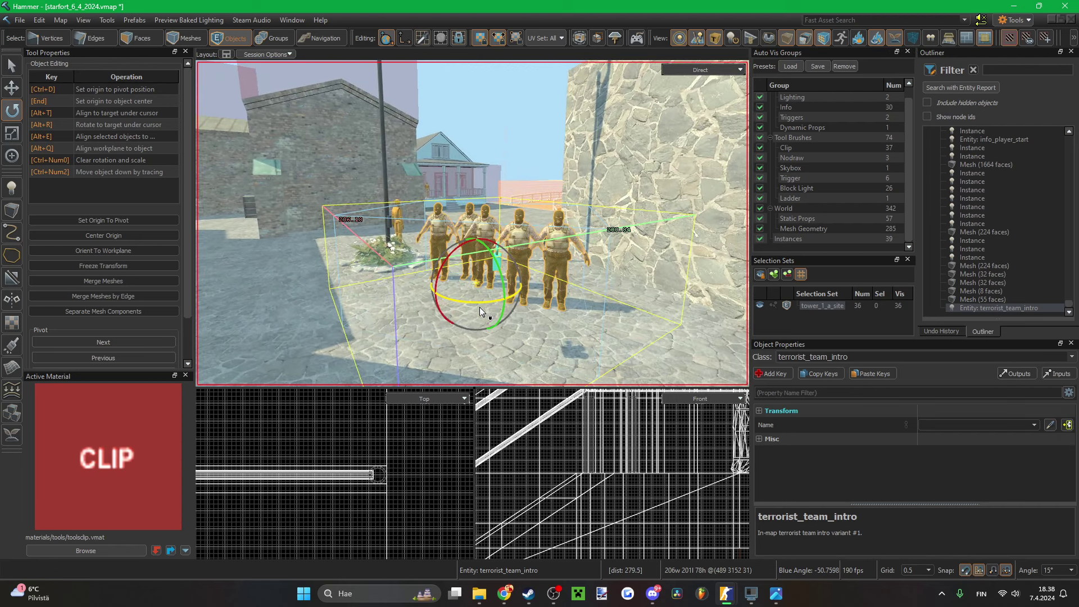
drag(480, 305, 456, 284)
- Move the terrorist_team_intro entity across the paving to about X 482, Y 3134
key(t)
right_drag(456, 285, 507, 318)
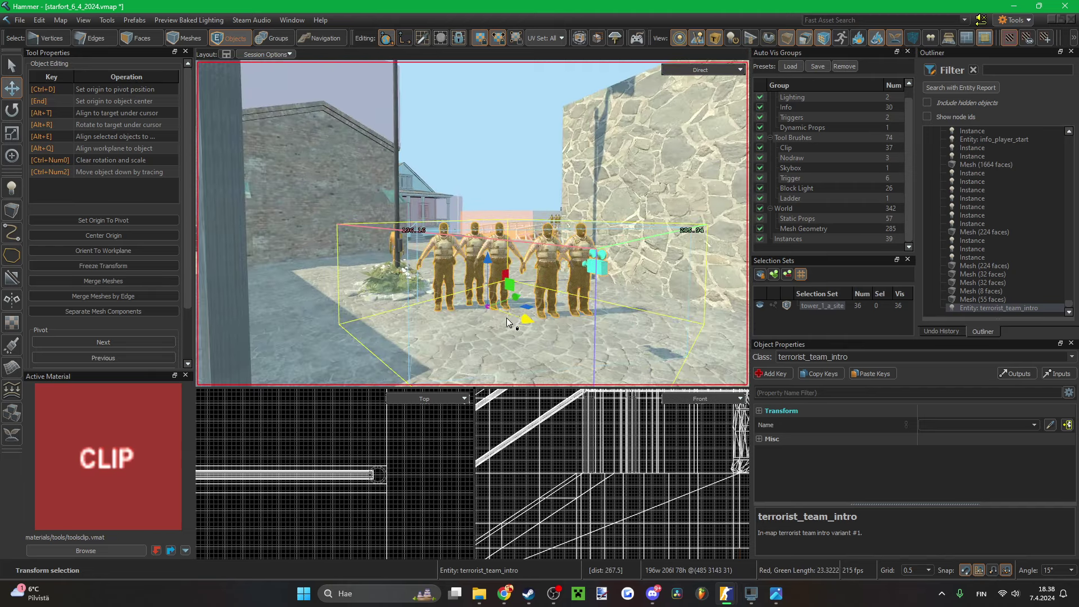
key(w)
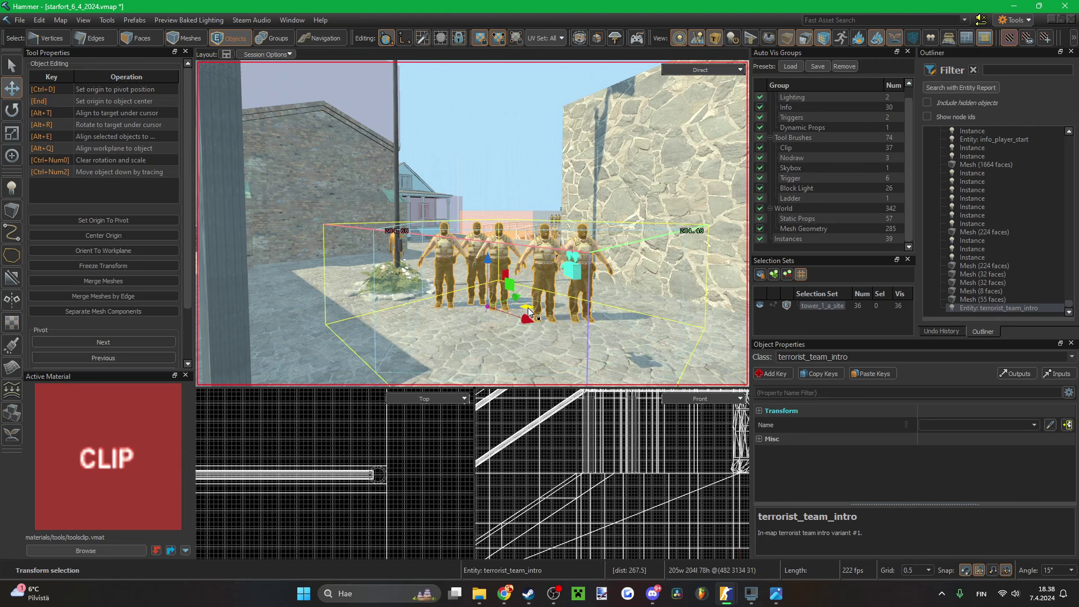
- Shift the terrorist_team_intro entity across the paving to about X 483, Y 3102
drag(510, 315, 459, 312)
right_drag(481, 300, 500, 270)
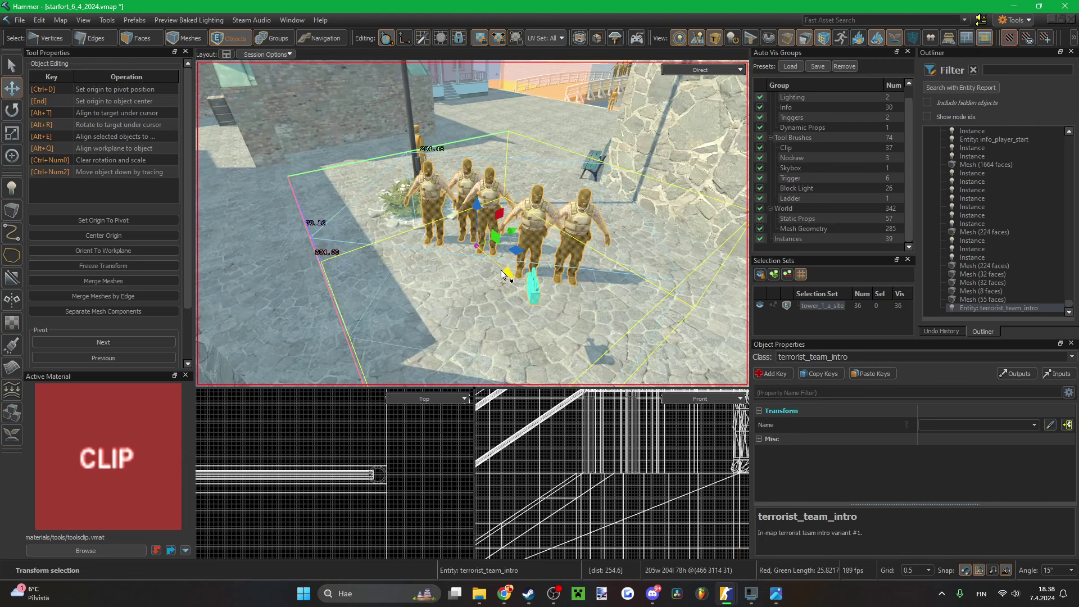
drag(472, 239, 476, 262)
mouse_move(476, 262)
right_down()
mouse_move(473, 223)
mouse_move(480, 268)
right_up()
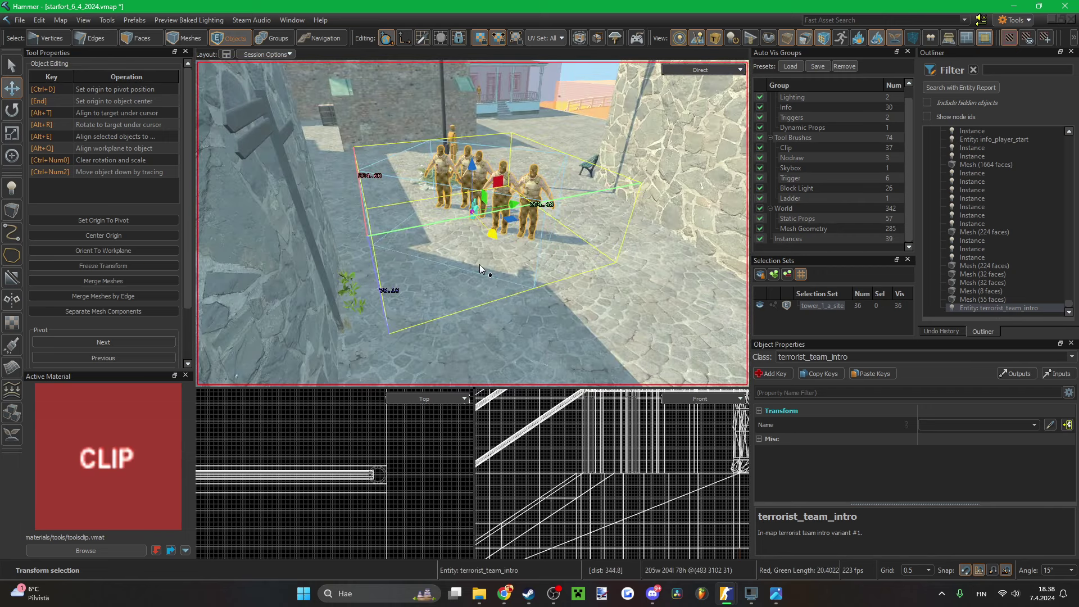
- Try placing a terrorist_team_intro_variant2 entity on the paving in front of the existing terrorist group
key(shift+e)
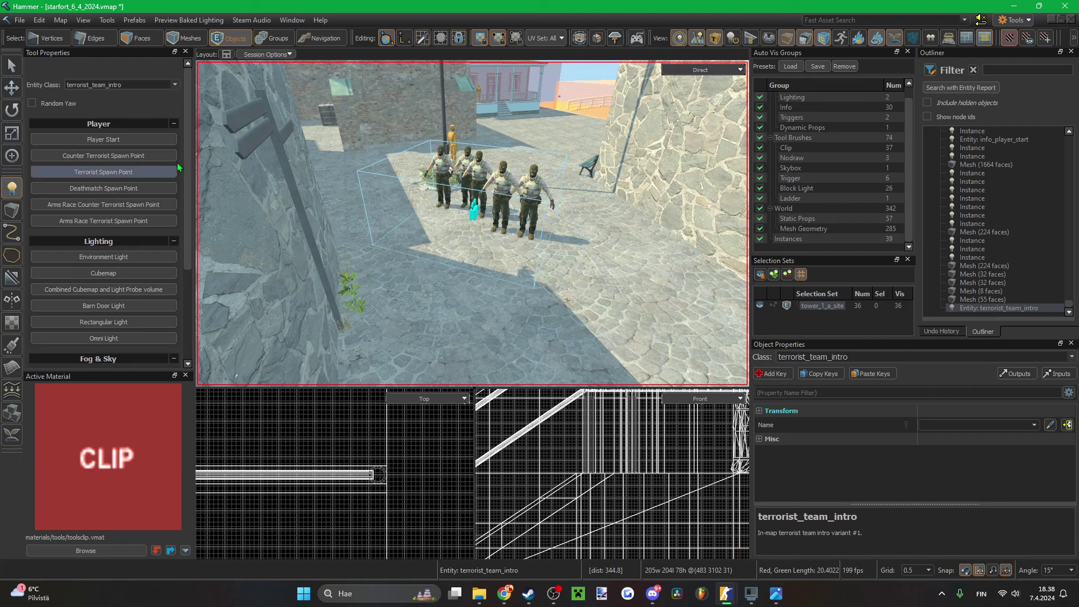
click(174, 86)
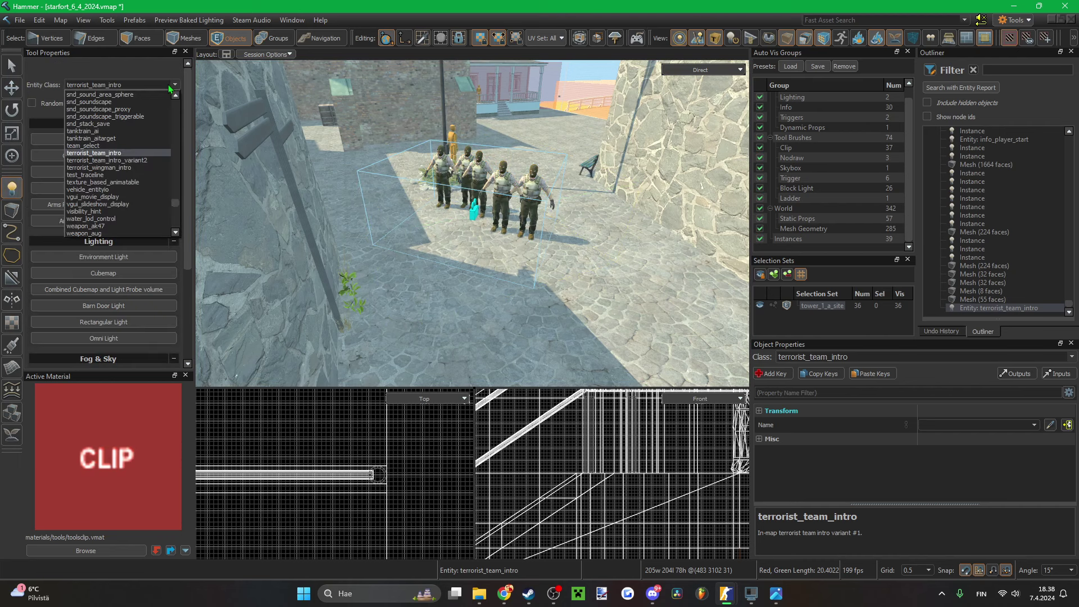
click(136, 161)
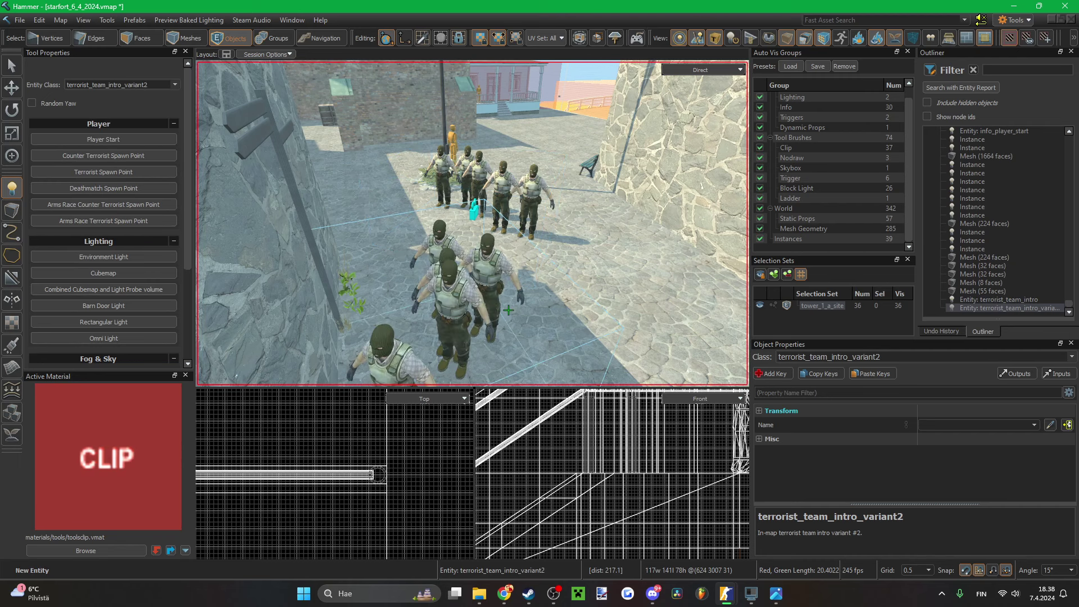
- Try placing a counterterrorist_team_intro_variant2 entity on the paving near the terrorist group, and undo the placement
click(168, 85)
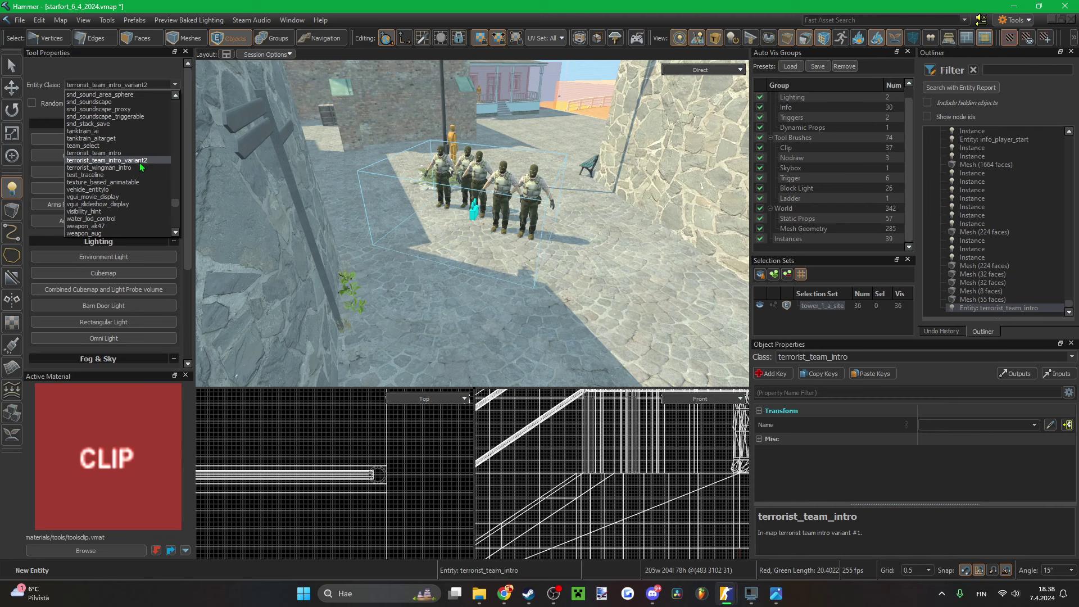
scroll(139, 163, up, 8)
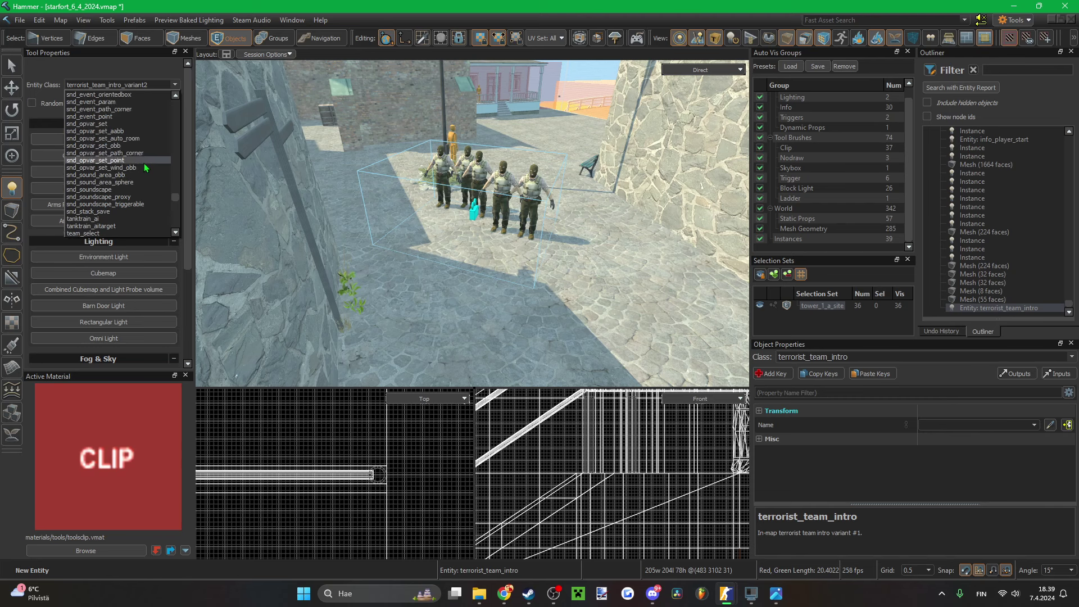
scroll(145, 166, up, 15)
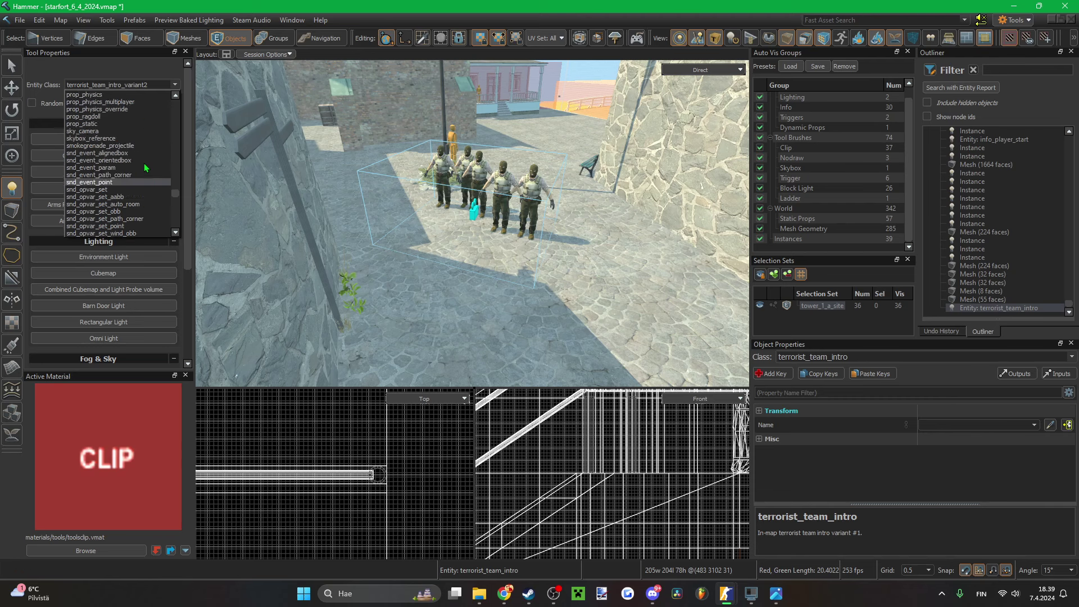
scroll(145, 161, up, 20)
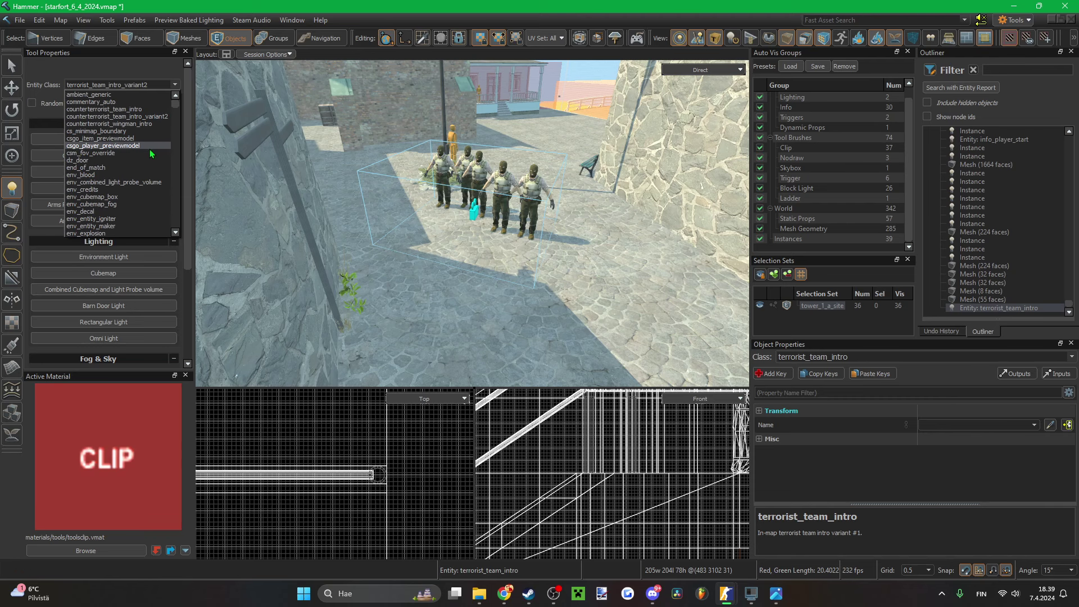
click(118, 117)
click(499, 299)
key(ctrl+z)
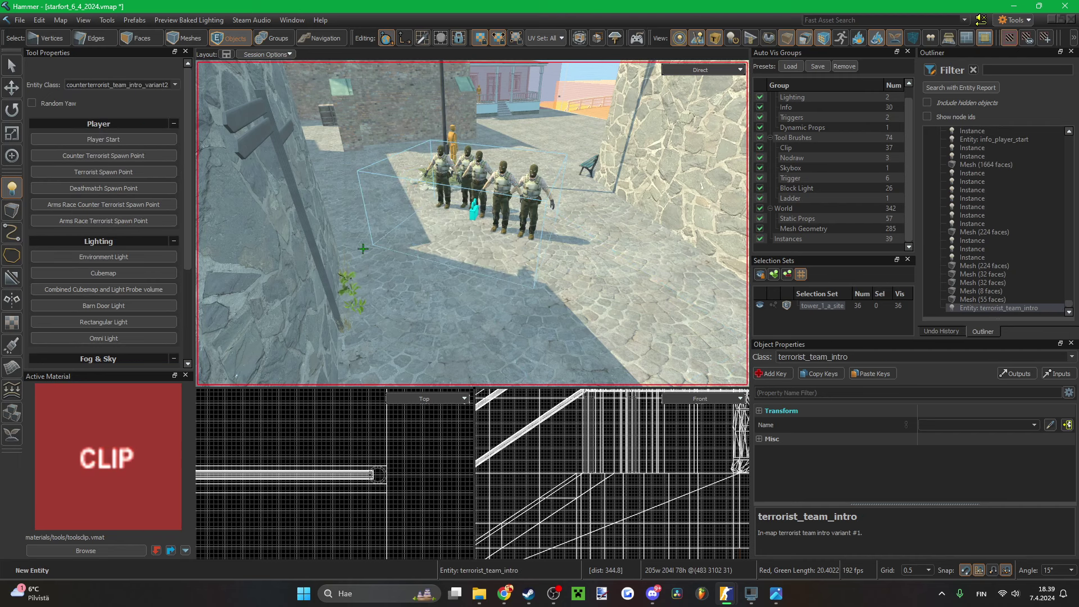
- Try to place a counterterrorist_team_intro entity on the grass between the orange trigger area and the rough stone wall
click(174, 85)
click(143, 109)
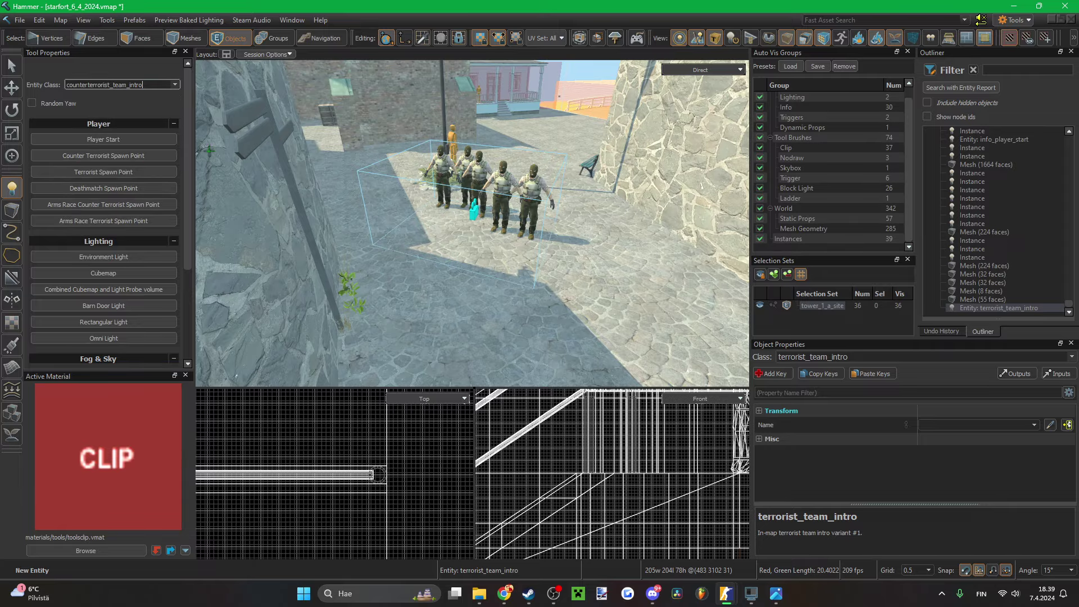
key(w)
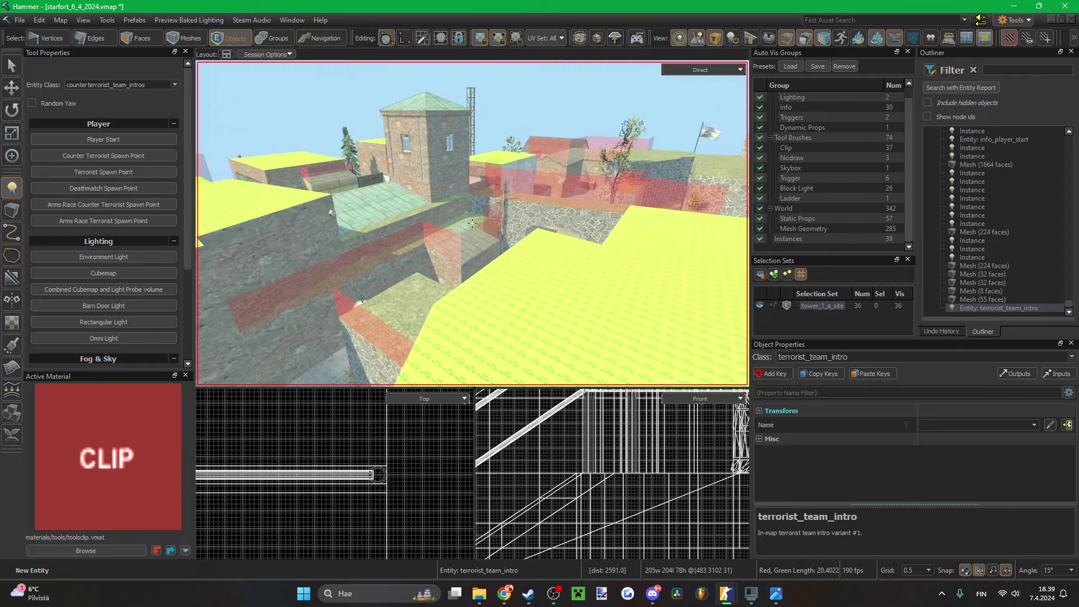
right_drag(472, 224, 472, 224)
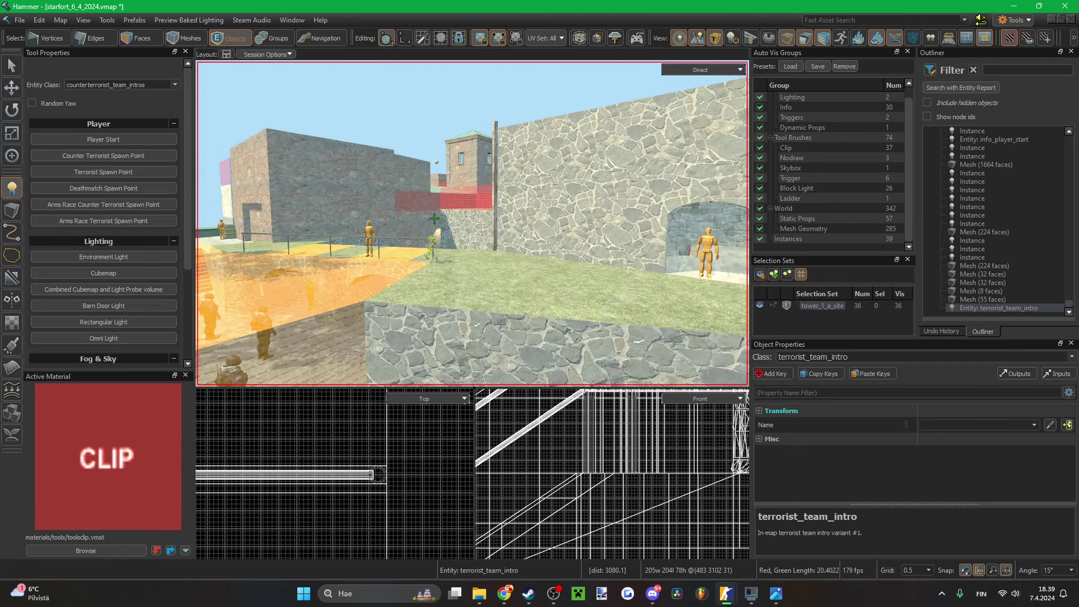
click(467, 284)
right_drag(468, 269, 493, 241)
click(493, 241)
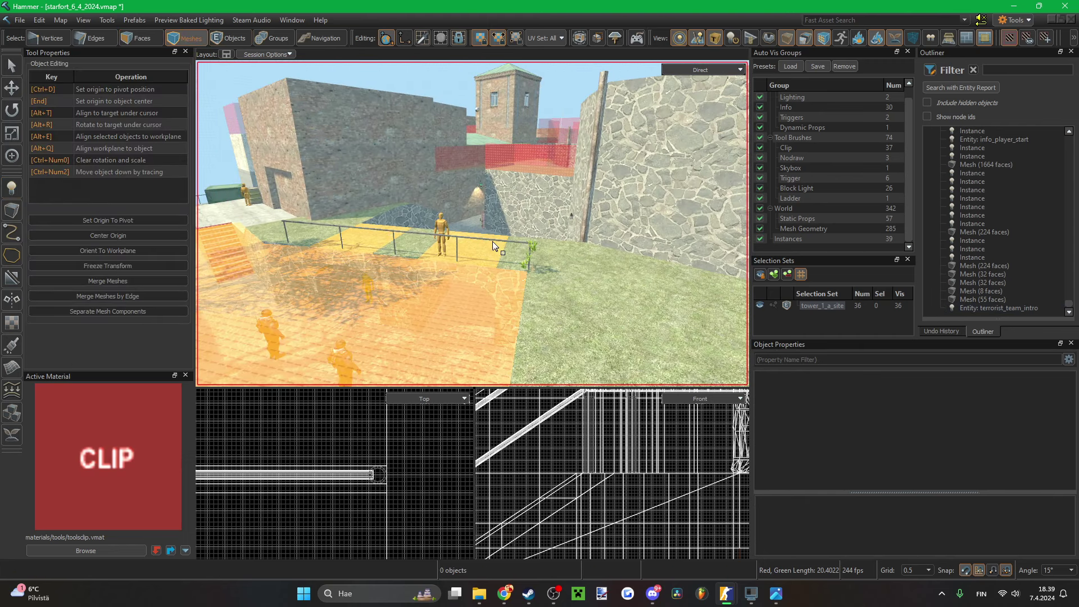
- Retry the counter-terrorist intro entity placement and undo the attempts
right_drag(575, 316, 458, 186)
click(11, 188)
click(542, 330)
key(ctrl+z)
click(477, 200)
key(ctrl+z)
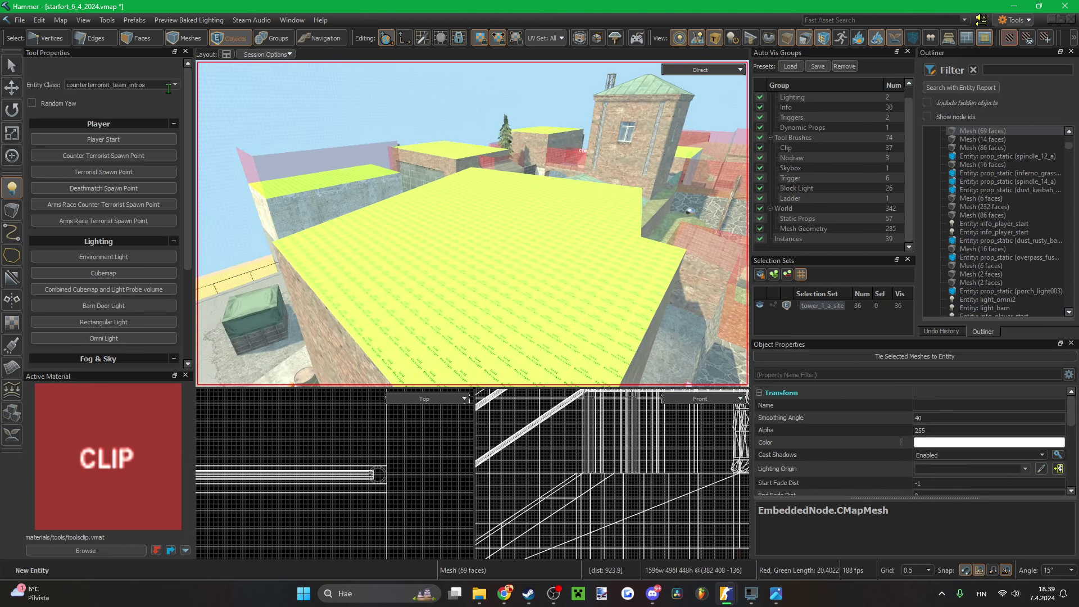
key(2)
key(3)
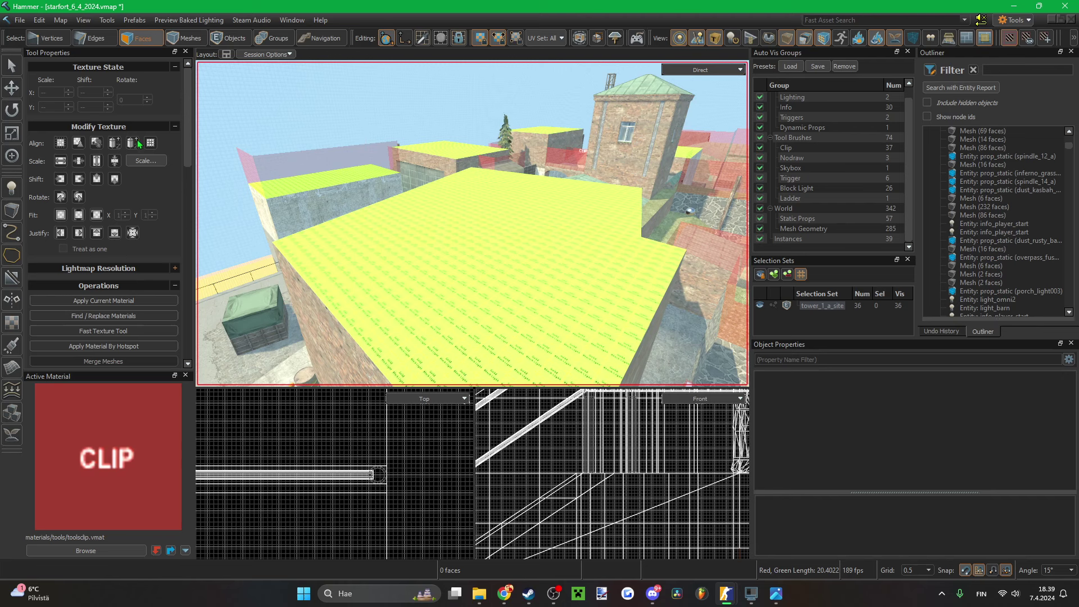
- Correct the entity class to counterterrorist_team_intro, place the entity on the grass beside the rough stone wall and select it as an object
click(11, 192)
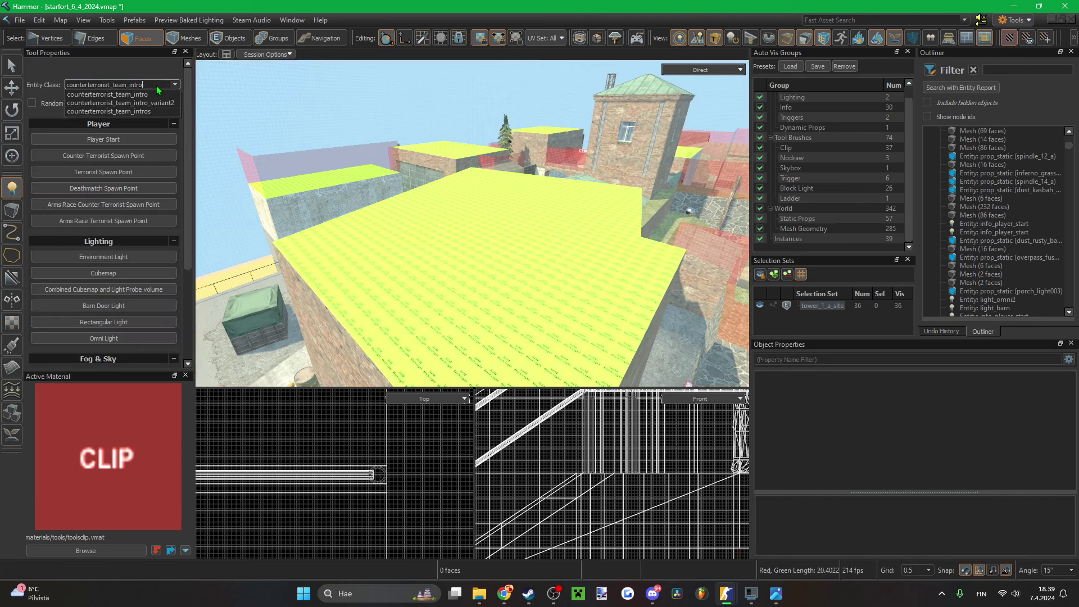
right_drag(456, 251, 499, 247)
key(5)
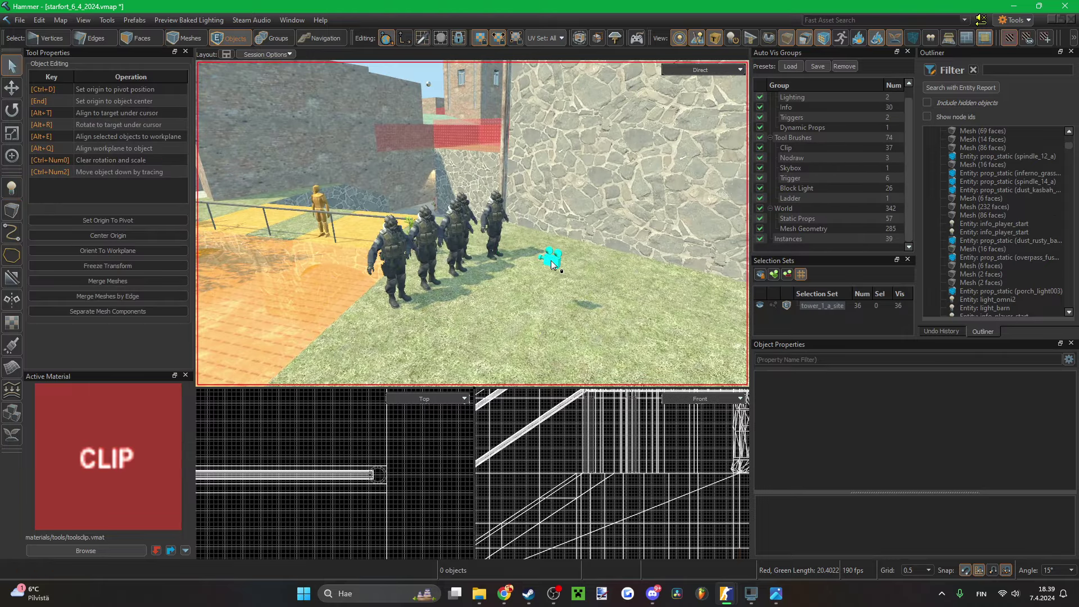
click(549, 259)
- Rotate the counterterrorist_team_intro entity around its vertical axis and move it across the grass to about X 344, Y 269
key(e)
key(r)
drag(495, 312, 450, 320)
mouse_move(506, 285)
right_down()
mouse_move(500, 256)
mouse_move(506, 286)
right_up()
key(t)
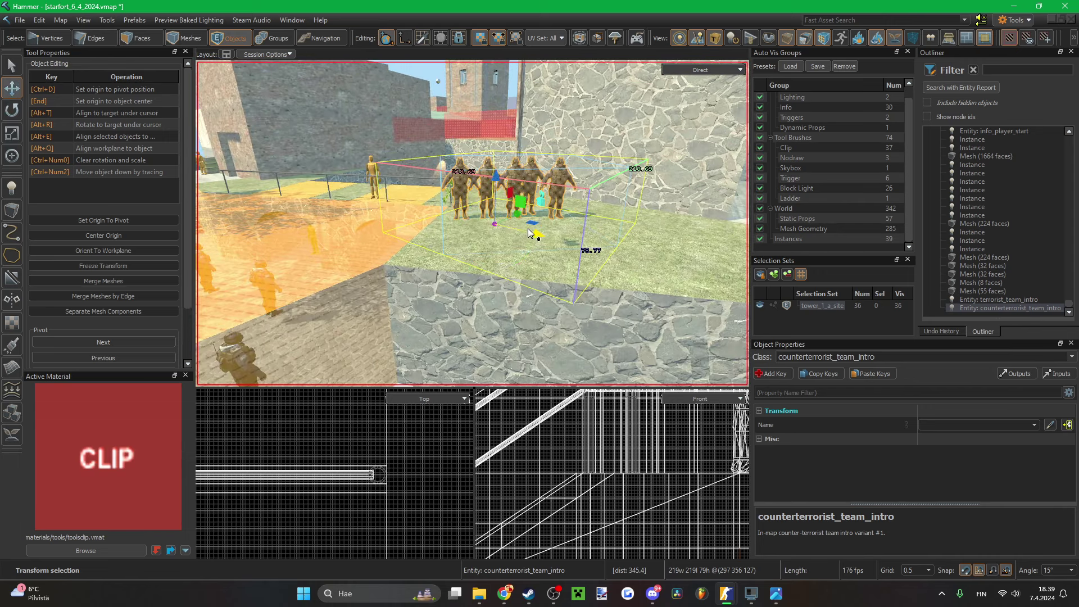
drag(494, 241, 484, 258)
key(w)
mouse_move(483, 258)
right_down()
mouse_move(472, 223)
mouse_move(491, 275)
right_up()
key(s)
- Turn the counterterrorist_team_intro entity slightly further and shift it back on the grass to about X 351, Y 324
key(e)
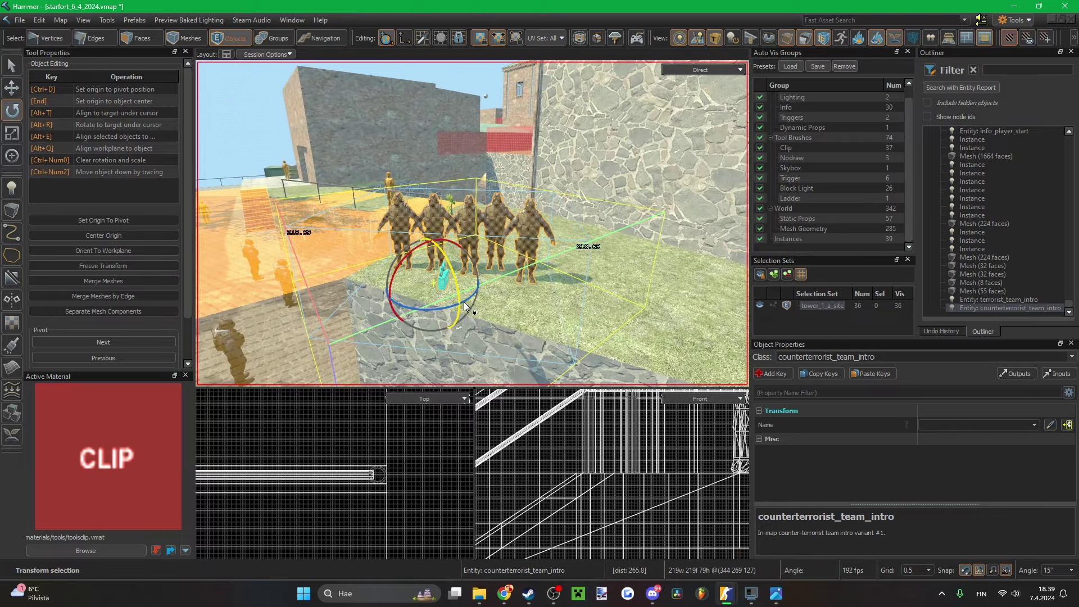
drag(468, 302, 493, 294)
key(s)
right_drag(494, 294, 507, 287)
key(t)
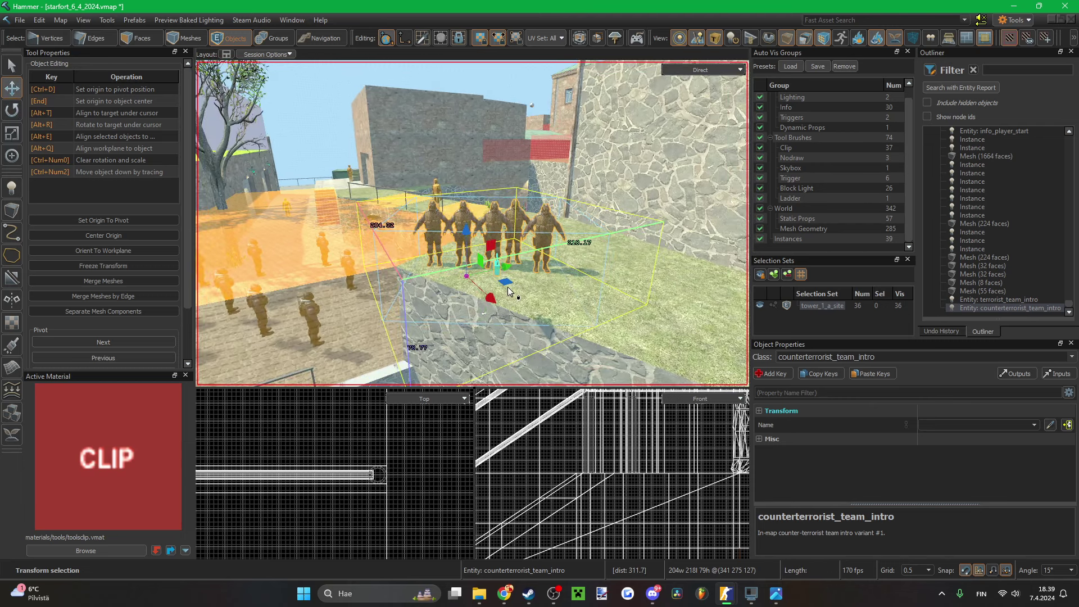
drag(507, 286, 512, 274)
key(w)
right_drag(511, 274, 472, 223)
key(s)
key(a)
- Set the entity class to counterterrorist_team_intro_variant2 and place the entity at the opening of the covered garage
click(12, 188)
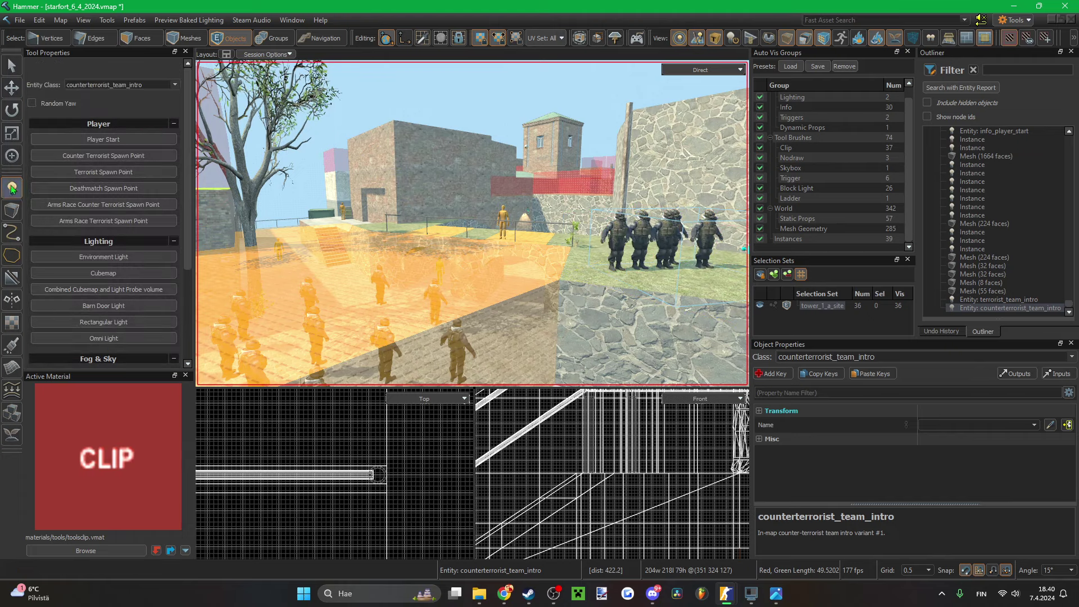
click(175, 86)
click(161, 117)
key(s)
right_drag(382, 197, 417, 268)
click(466, 304)
right_drag(466, 304, 466, 304)
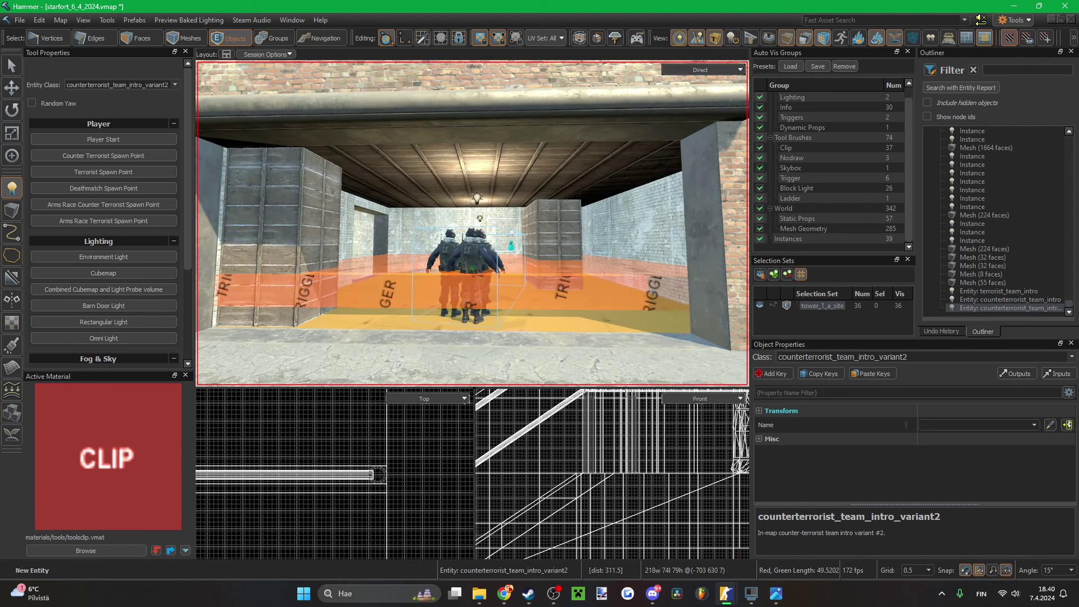
- Rotate the counterterrorist_team_intro_variant2 entity horizontally and move it within the garage opening to about X -824, Y 614
key(r)
mouse_move(396, 309)
mouse_down()
mouse_move(372, 282)
mouse_move(388, 291)
mouse_up()
right_drag(388, 291, 458, 285)
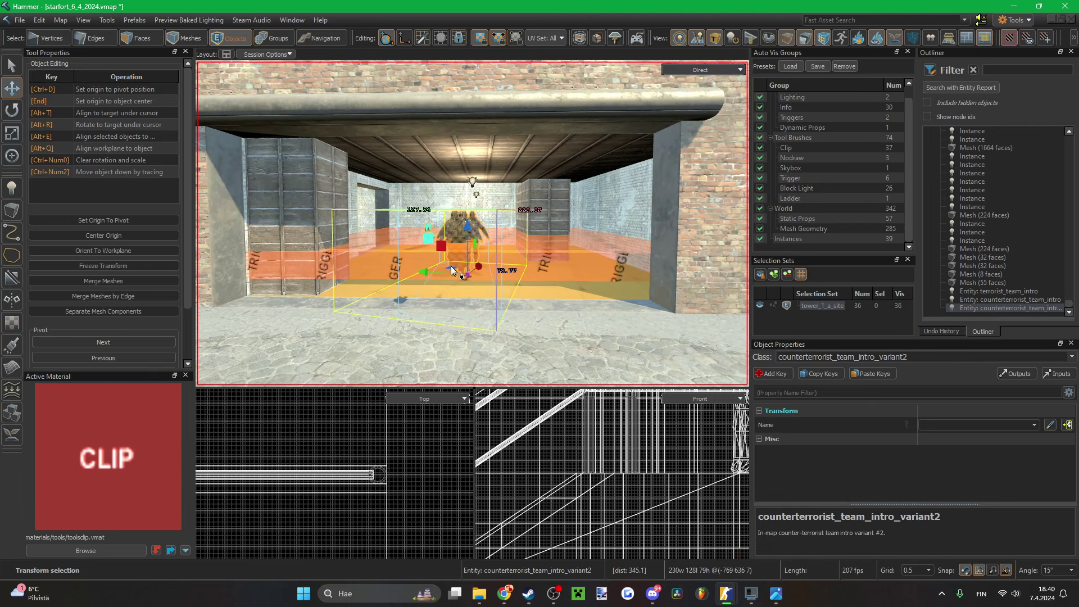
right_drag(451, 266, 454, 262)
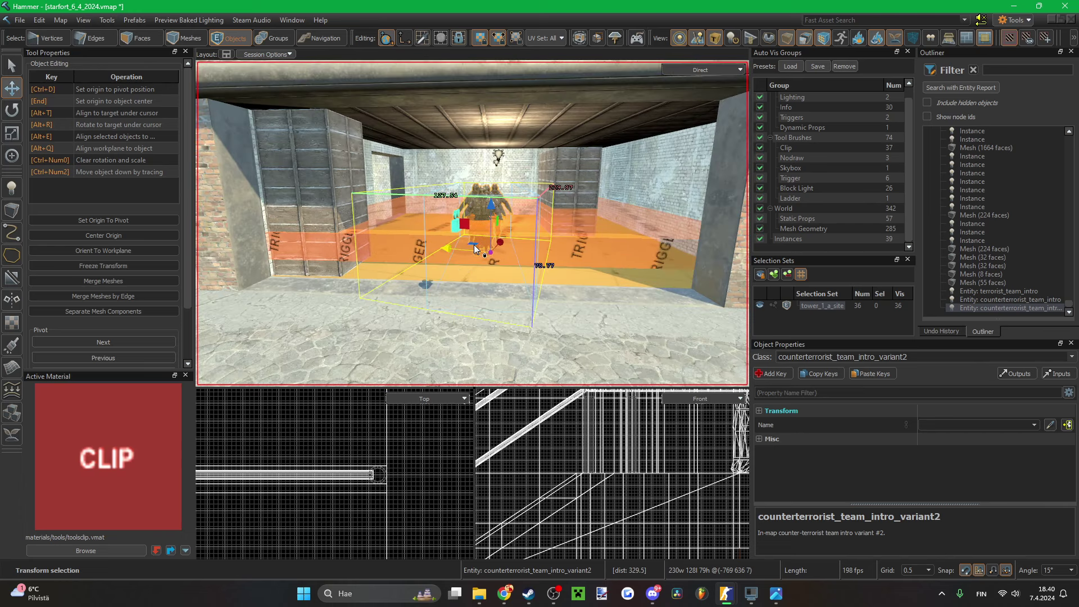
key(ctrl)
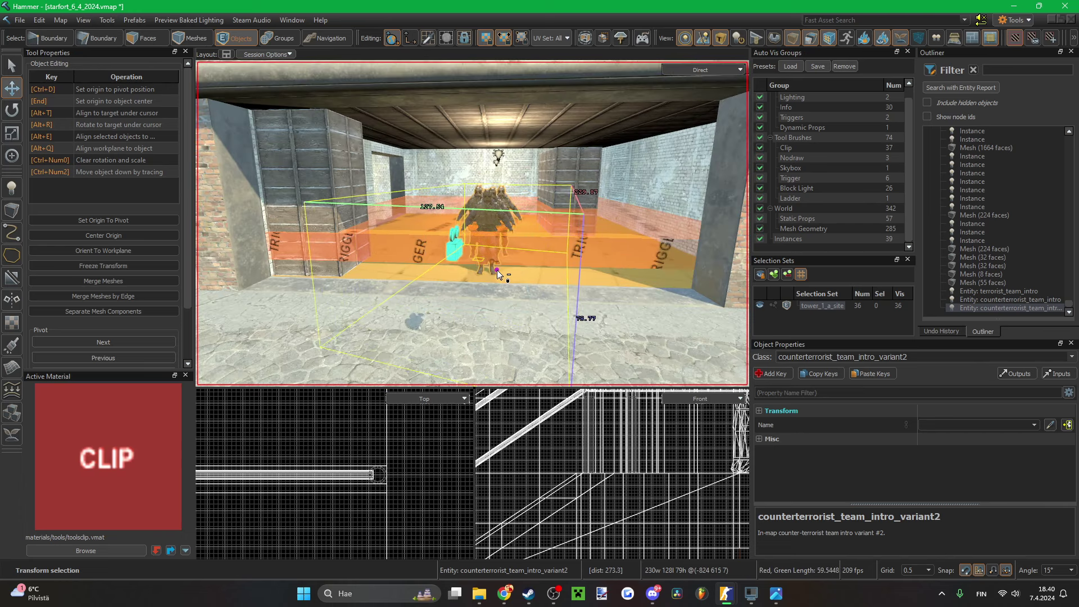
right_drag(497, 274, 472, 223)
key(ctrl)
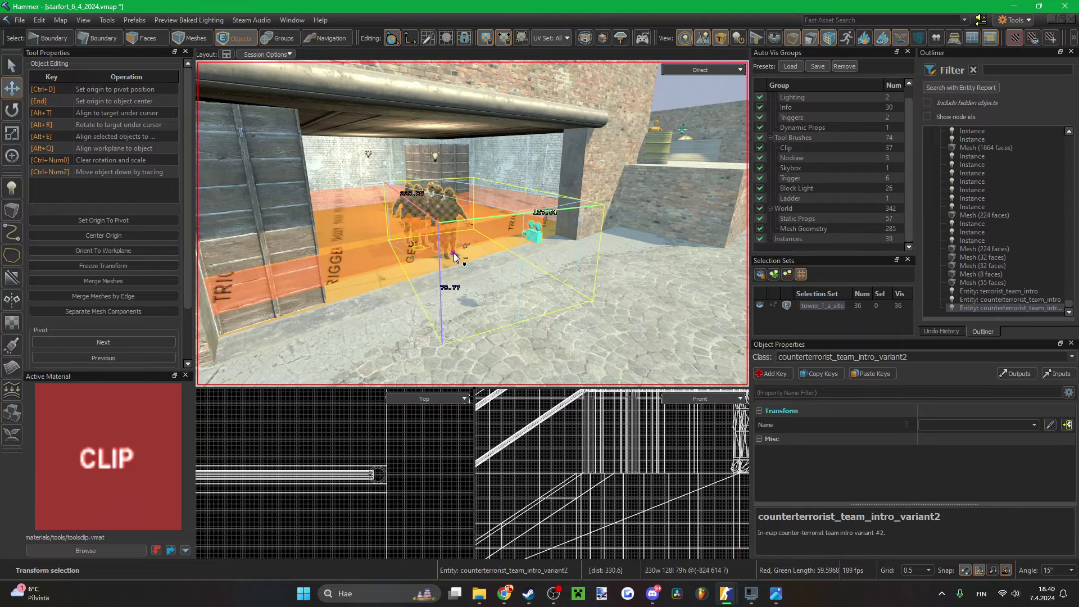
right_drag(490, 272, 472, 223)
- Delete the large six-face mesh enclosing the map and save the map file
click(516, 129)
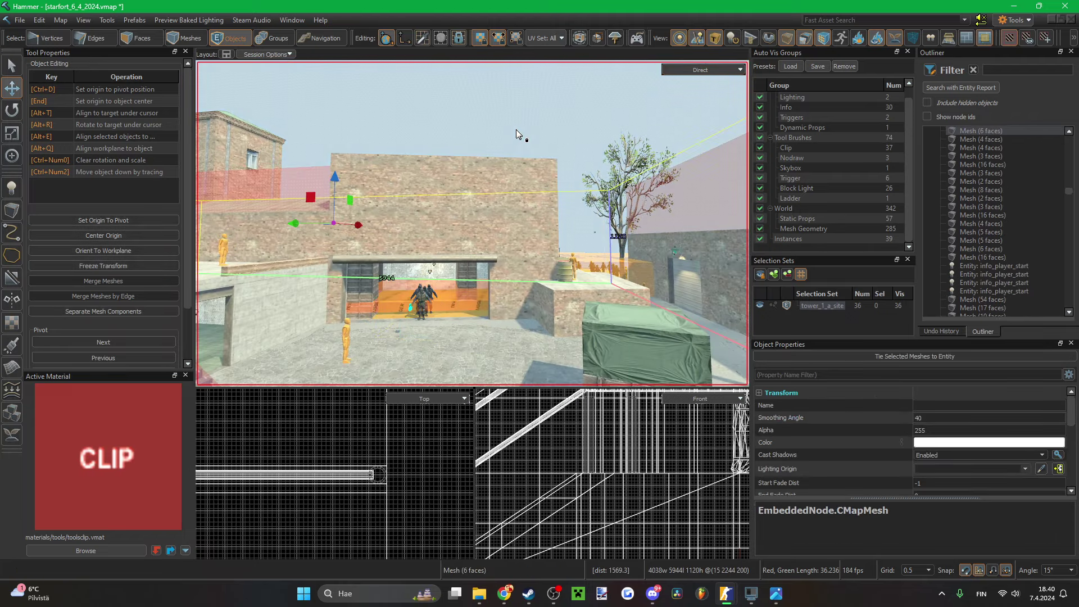
key(Delete)
key(ctrl+s)
right_drag(500, 139, 473, 223)
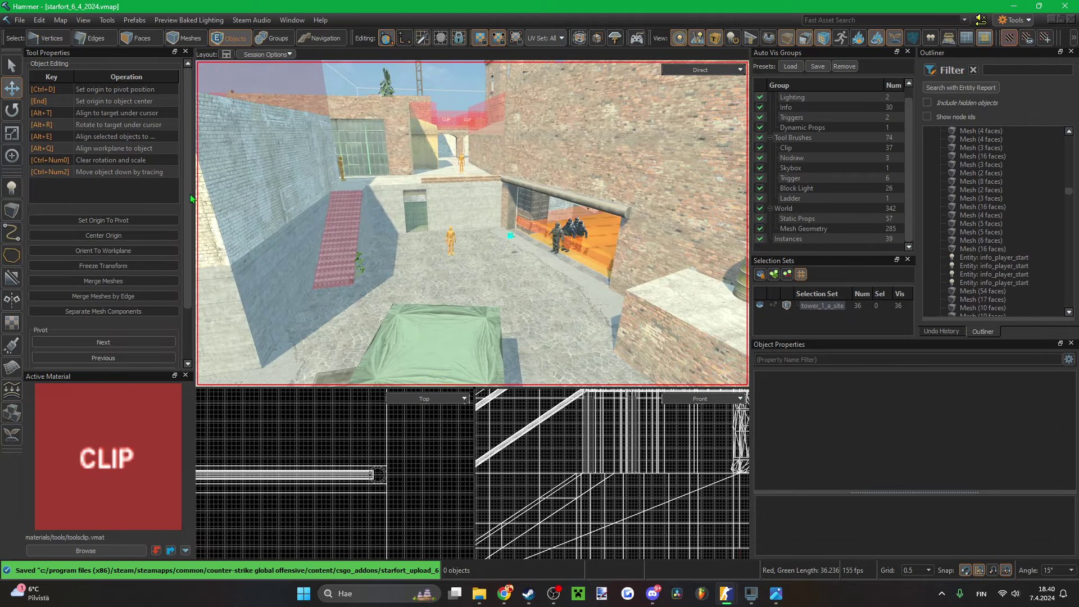
- Set the entity class to terrorist_team_intro_variant2 and place the entity on the ground in front of the arched opening in the stone wall
click(12, 191)
click(176, 85)
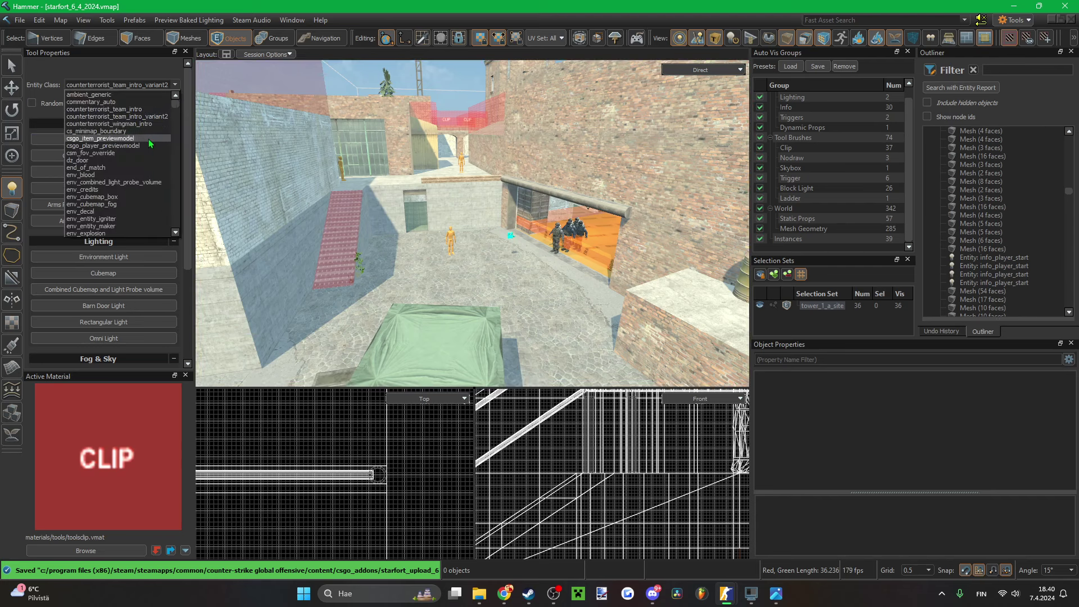
scroll(132, 175, down, 20)
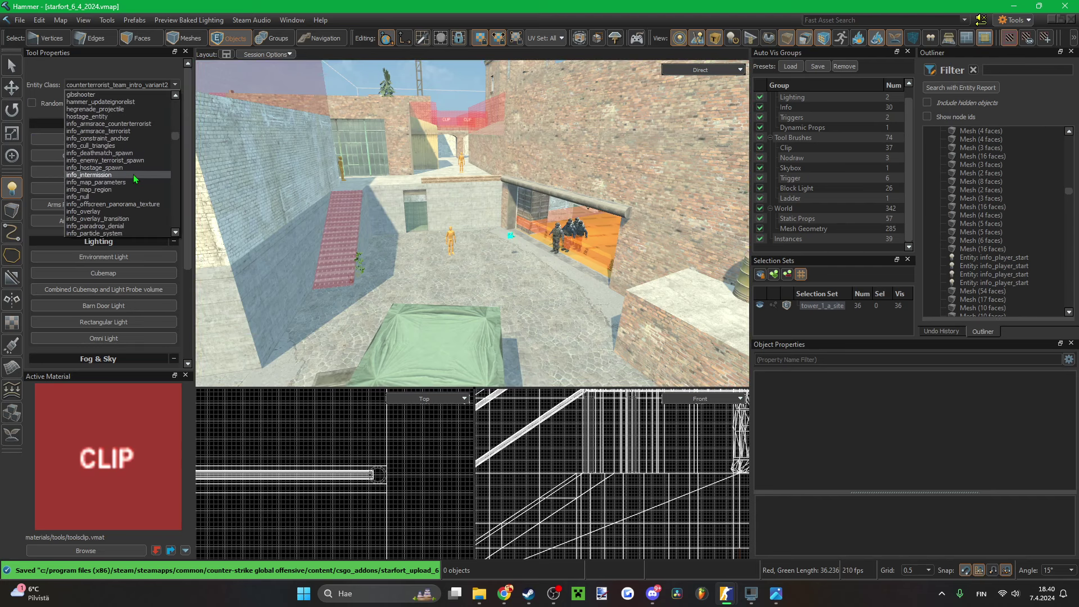
scroll(132, 179, down, 20)
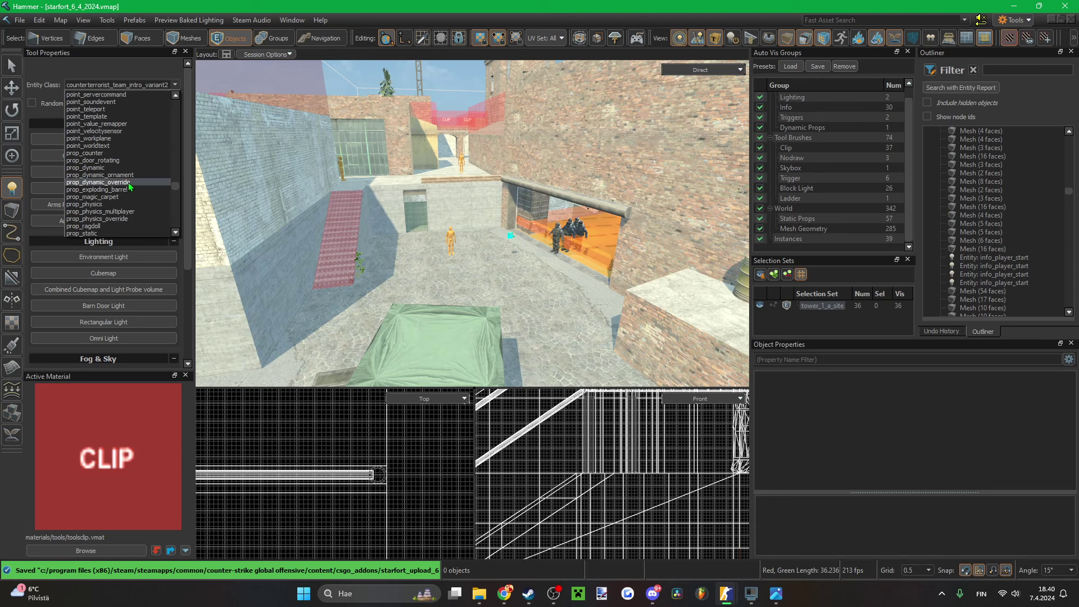
scroll(134, 182, up, 20)
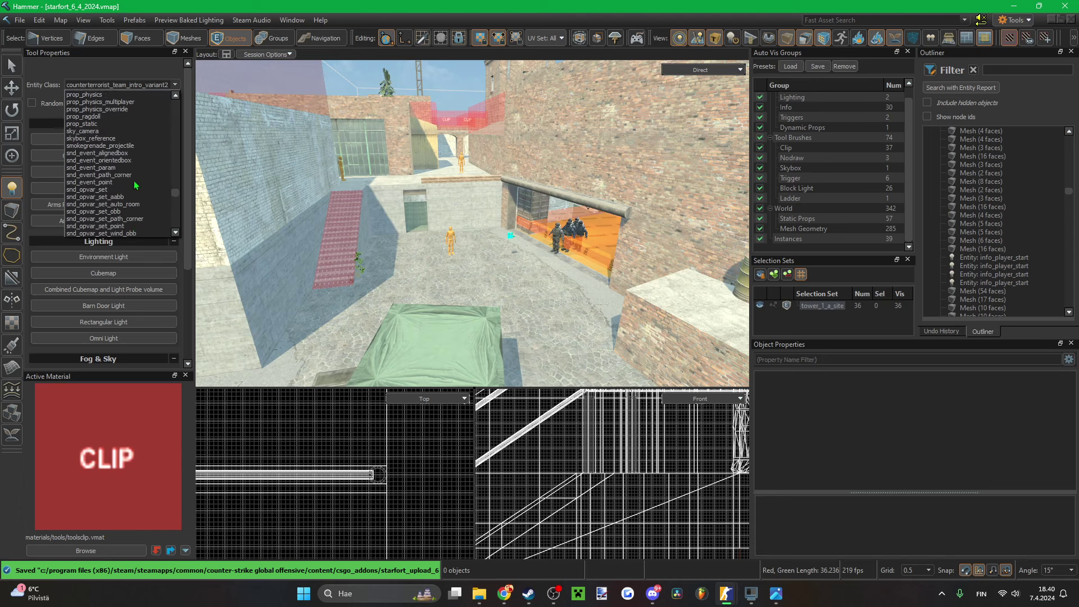
scroll(138, 188, up, 6)
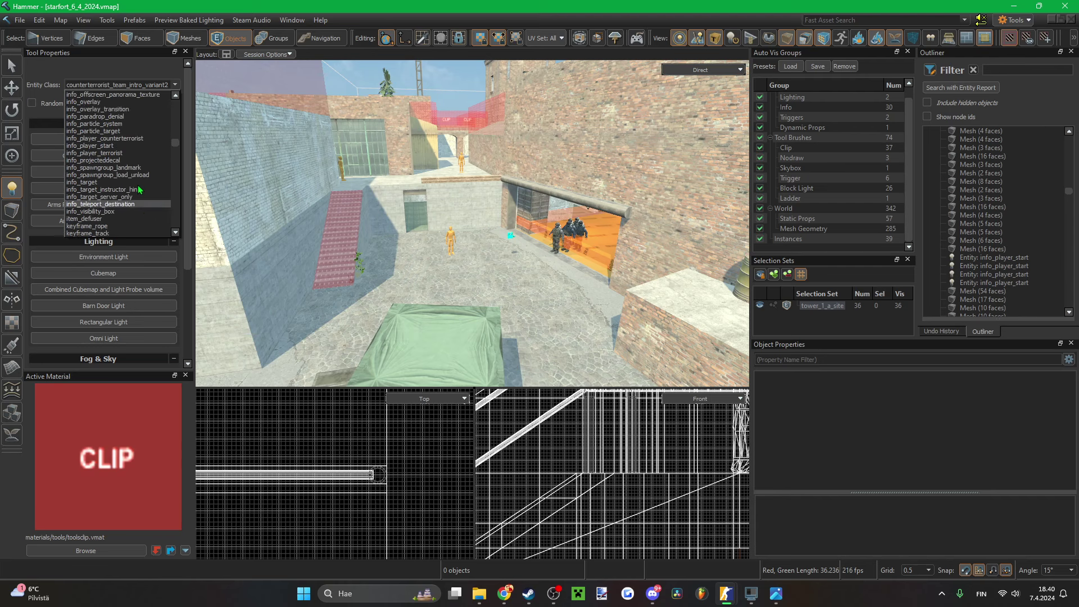
scroll(141, 189, down, 7)
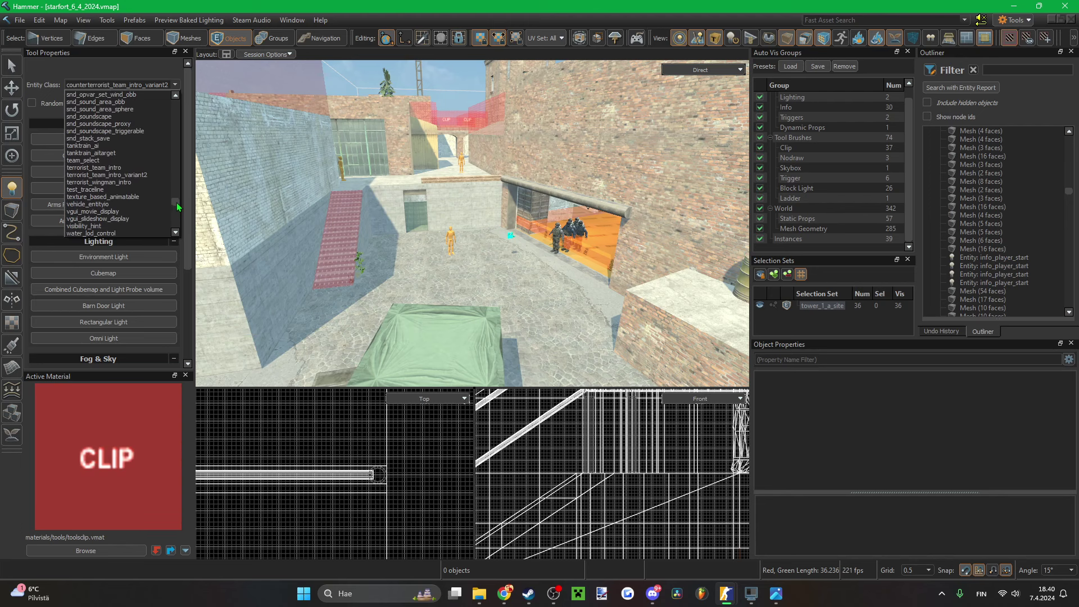
click(131, 175)
key(z)
key(w)
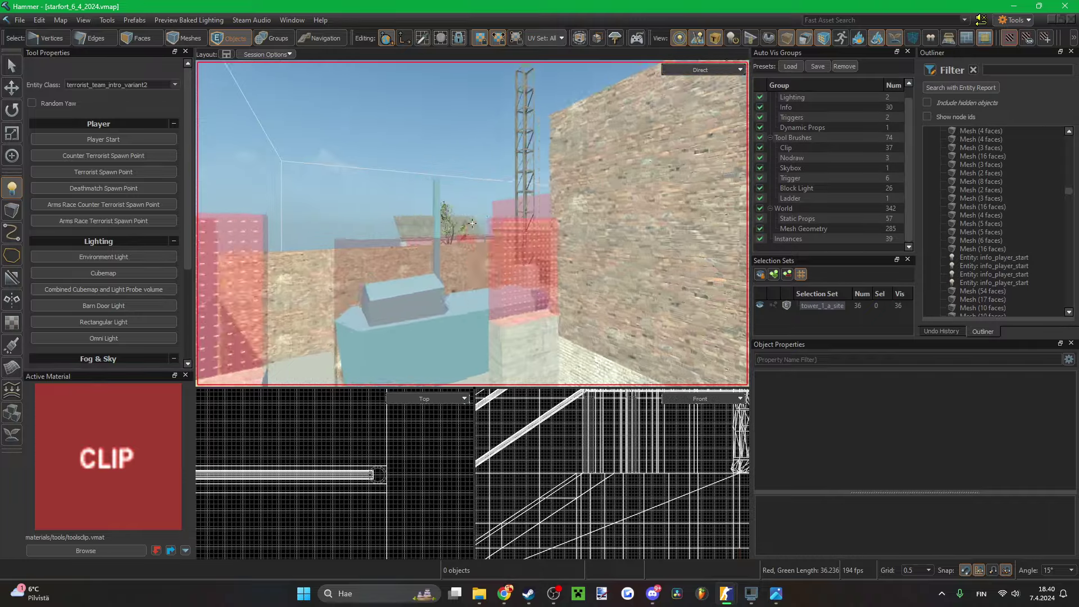
right_drag(472, 224, 472, 223)
click(470, 304)
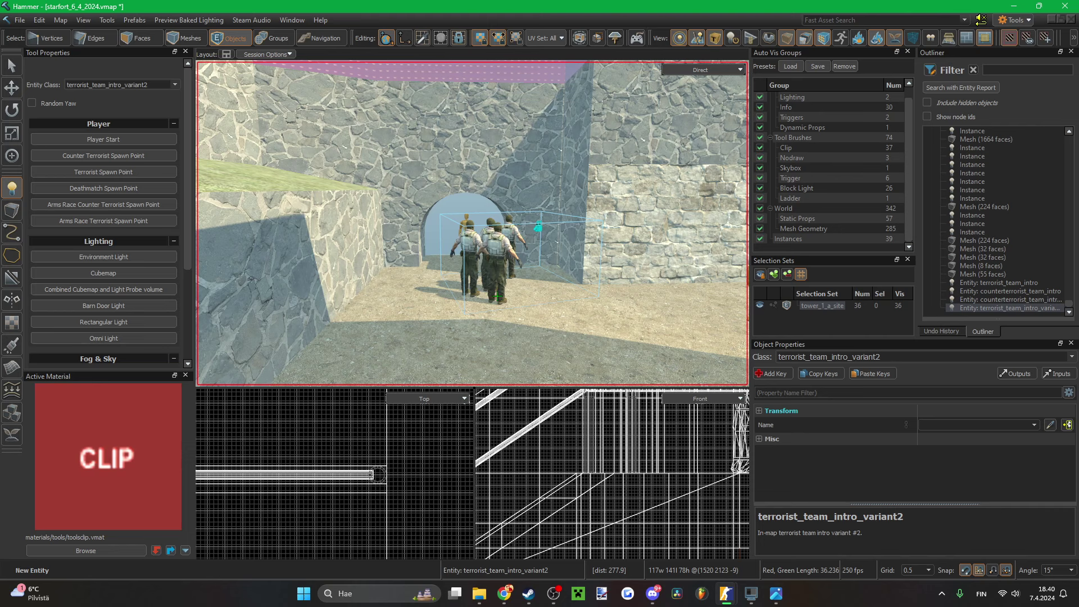
- Rotate the terrorist_team_intro_variant2 entity horizontally and reposition it on the open ground in front of the archway
right_drag(499, 294, 512, 283)
key(e)
right_drag(472, 224, 472, 223)
key(w)
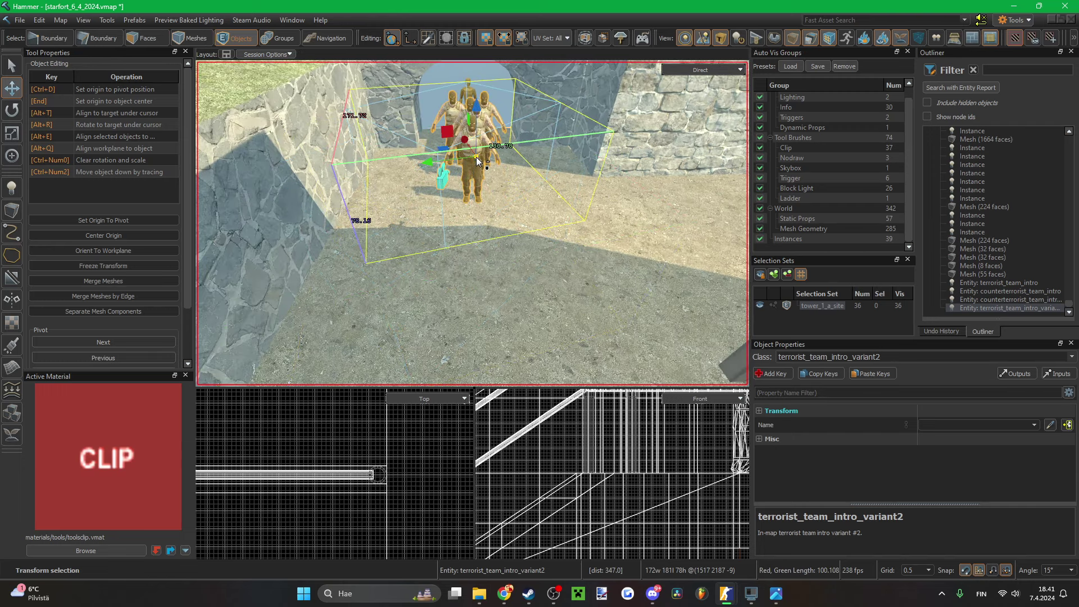
key(e)
key(w)
right_drag(477, 180, 472, 224)
drag(460, 156, 478, 138)
right_drag(480, 136, 472, 223)
- Deselect the terrorist_team_intro_variant2 entity and save the map file
click(528, 183)
key(ctrl+s)
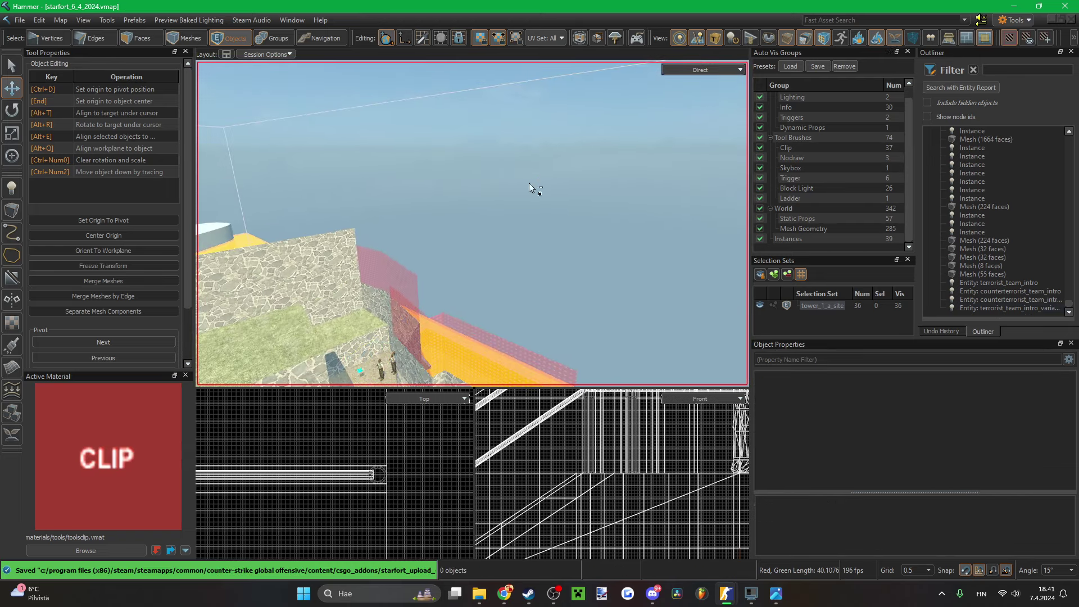
right_drag(528, 183, 473, 223)
key(ctrl+s)
- Look through the list of available entity classes for another entity to place in the map
click(11, 189)
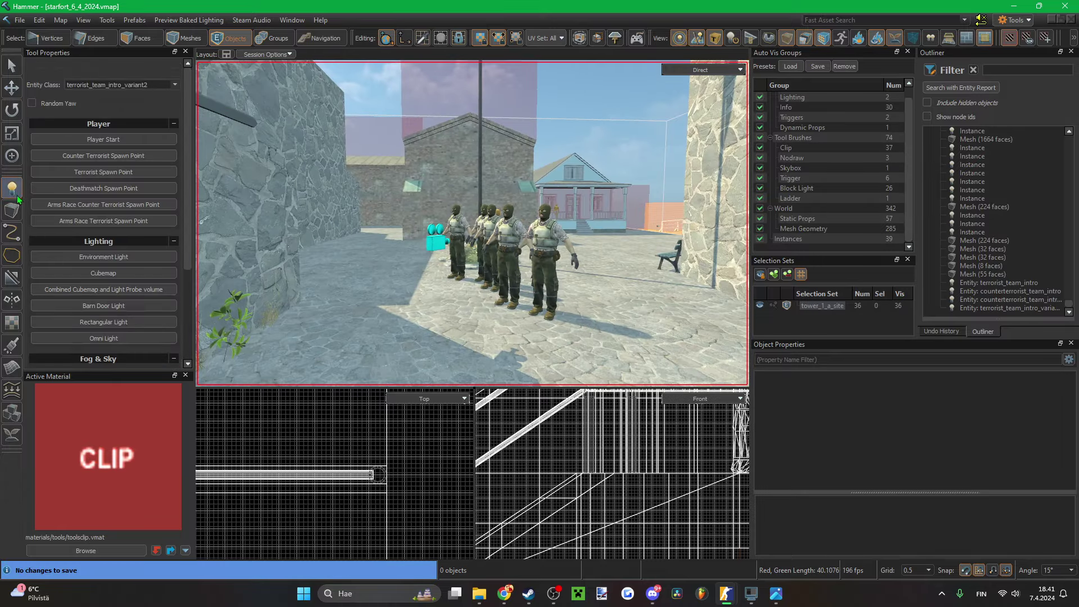
click(175, 84)
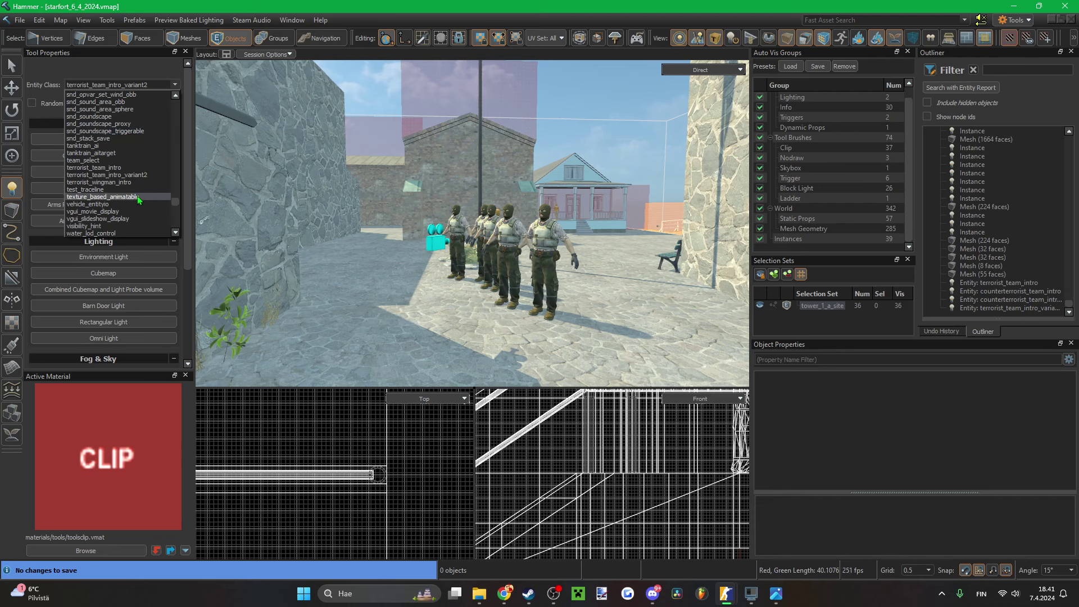
scroll(137, 196, up, 15)
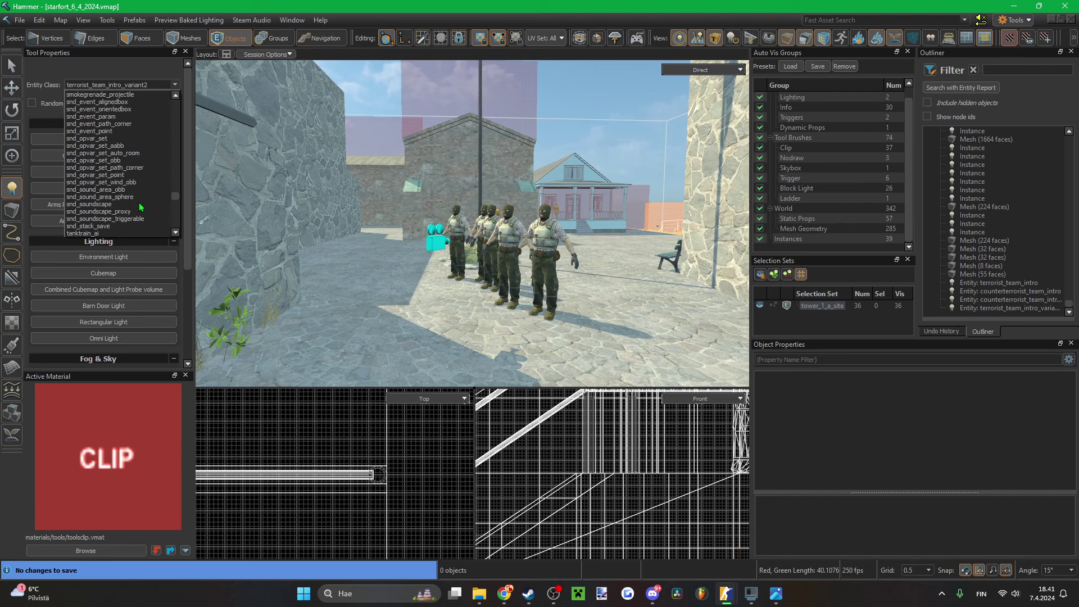
scroll(139, 204, down, 6)
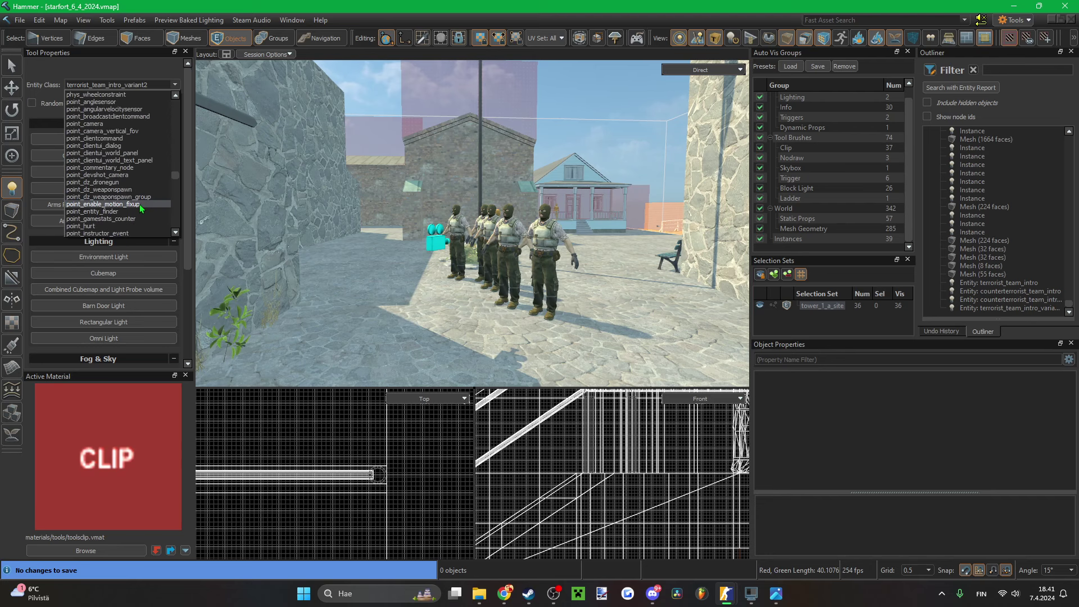
scroll(139, 204, down, 4)
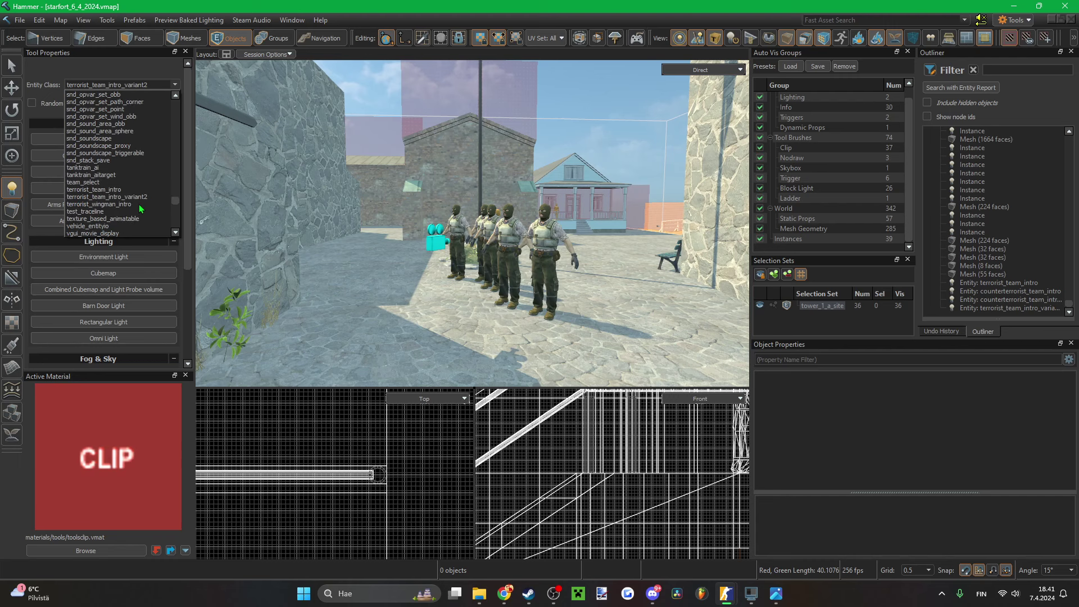
scroll(140, 204, down, 6)
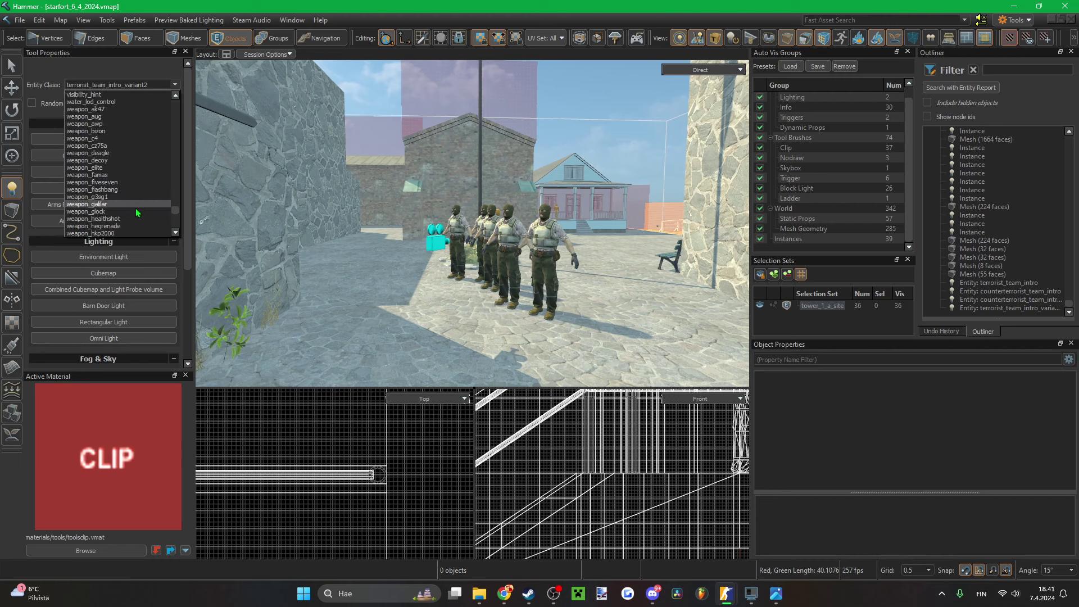
scroll(136, 209, down, 9)
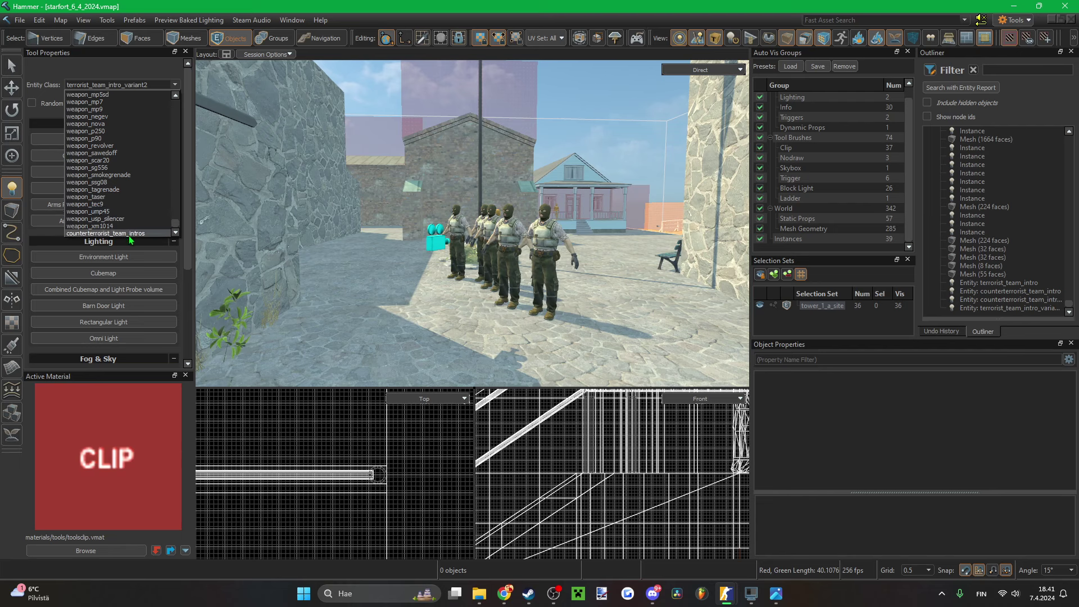
scroll(131, 219, up, 20)
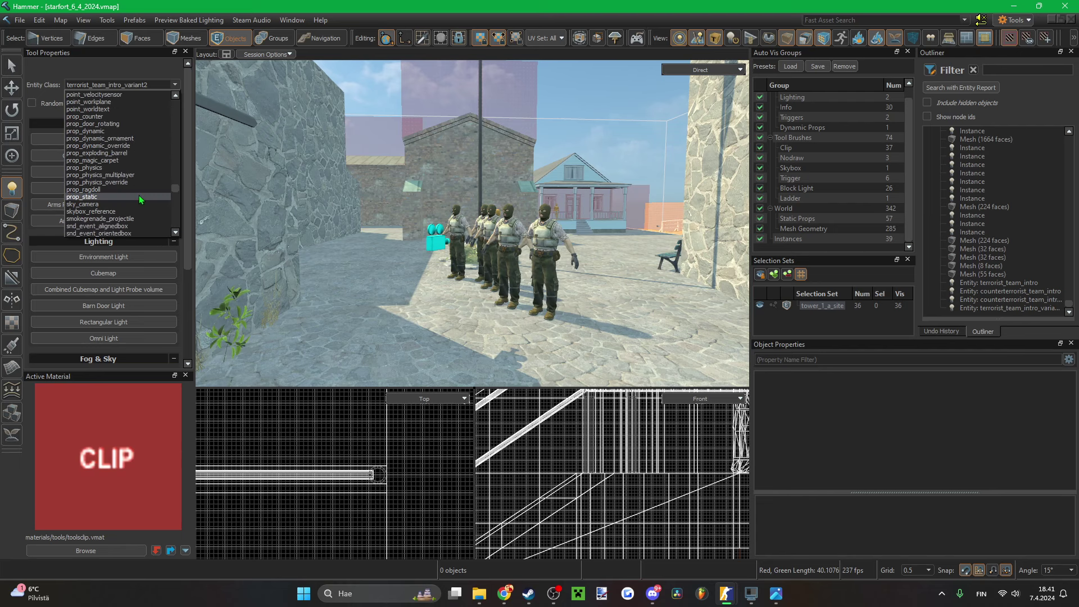
scroll(135, 195, up, 20)
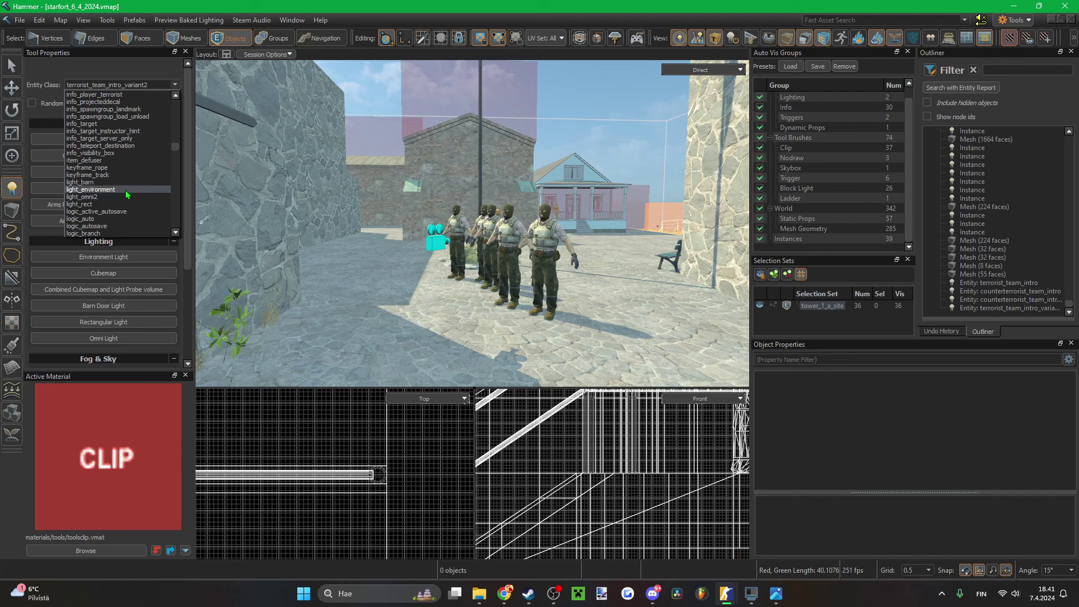
scroll(125, 190, up, 2)
scroll(140, 147, up, 12)
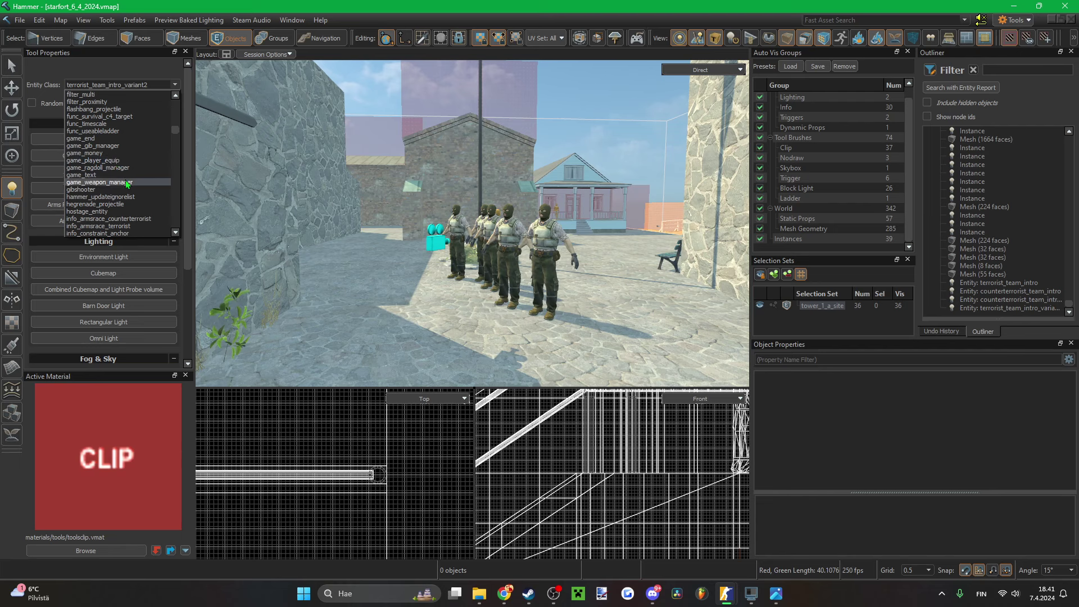
click(115, 137)
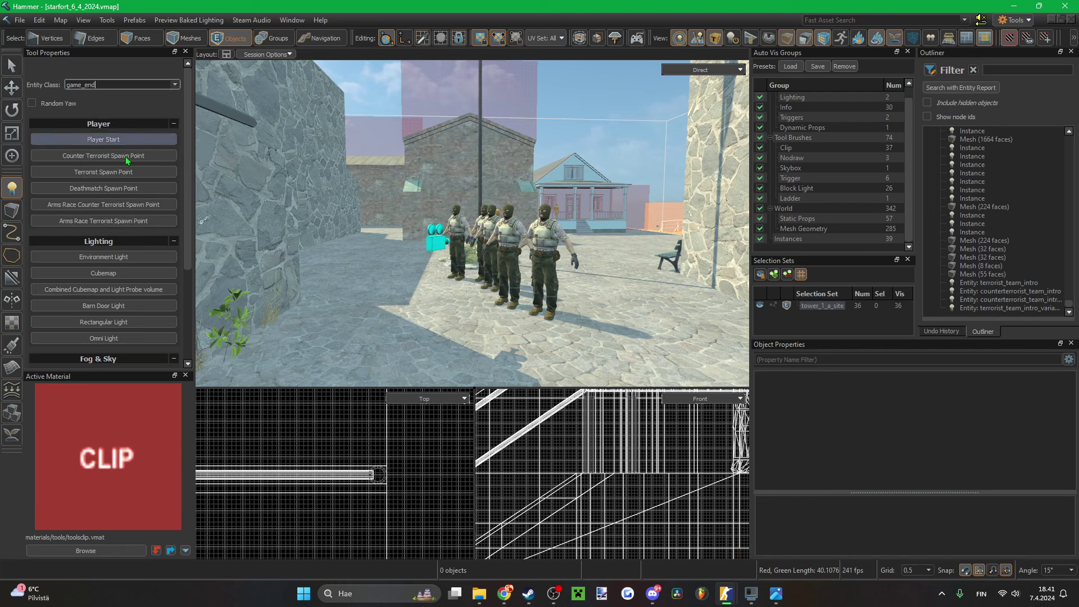
click(358, 326)
key(ctrl+z)
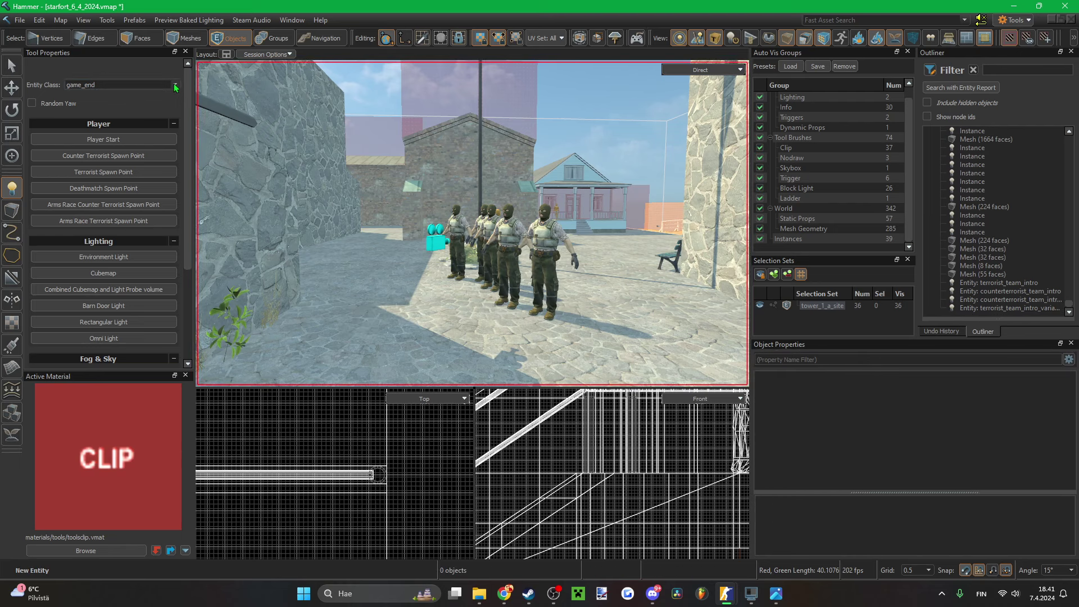
- Set the class of the entity to place to team_select
click(120, 85)
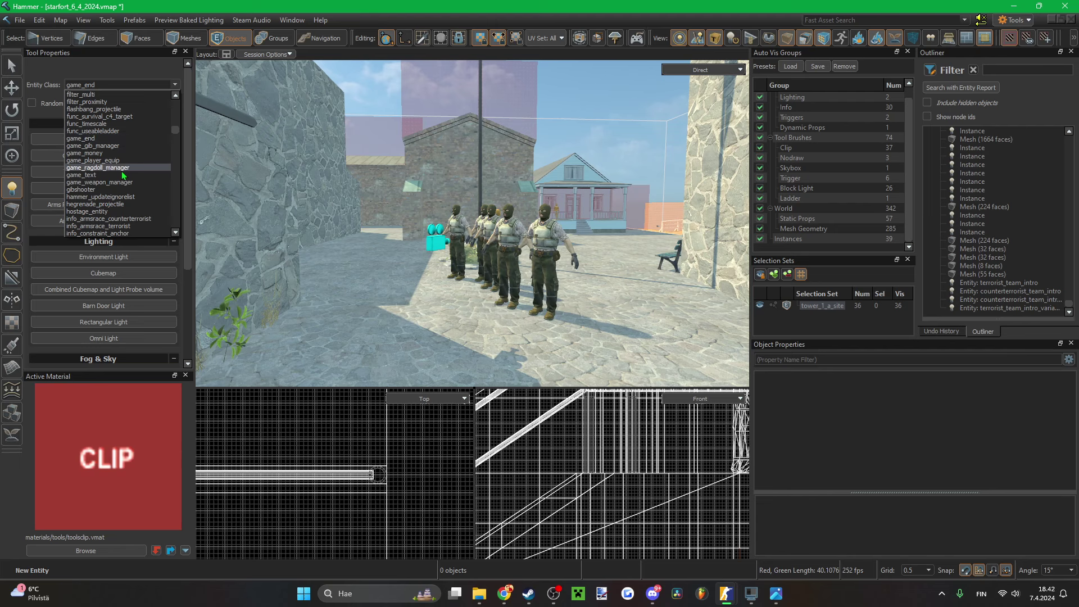
scroll(123, 169, down, 1)
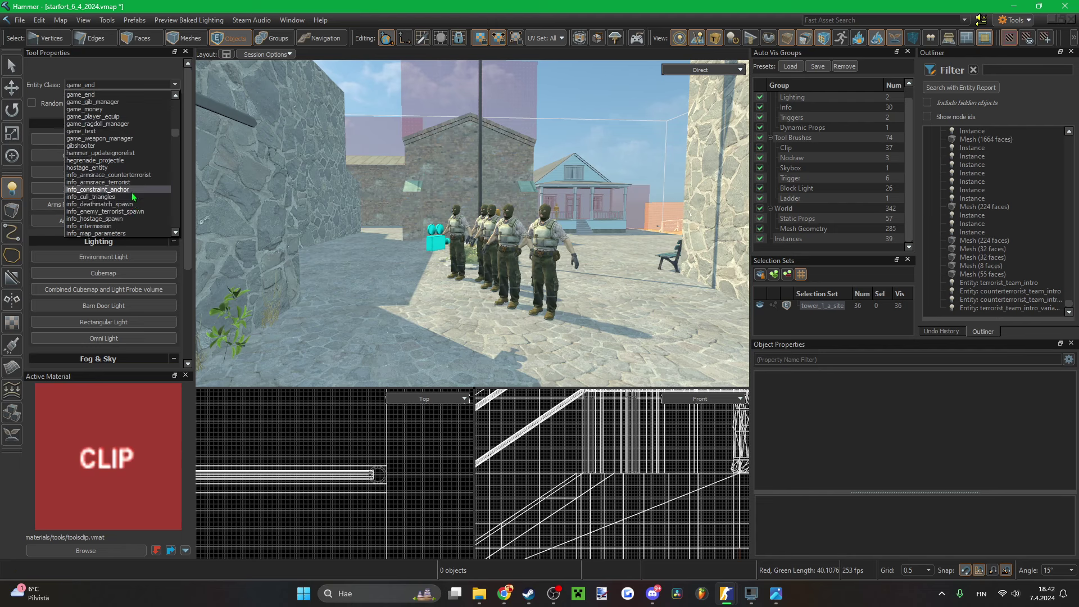
scroll(130, 192, down, 7)
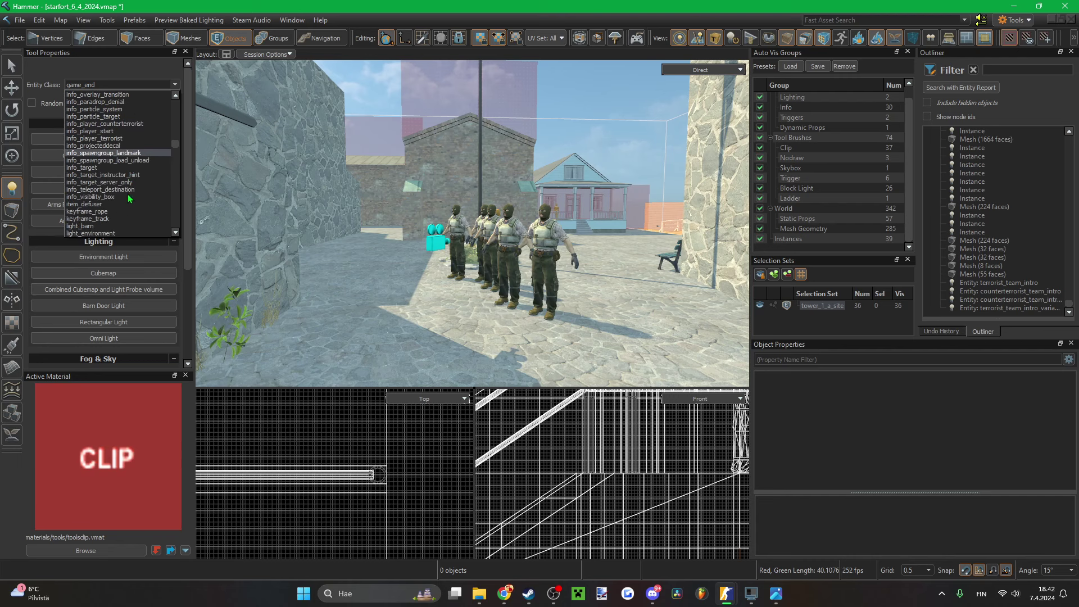
scroll(113, 211, down, 1)
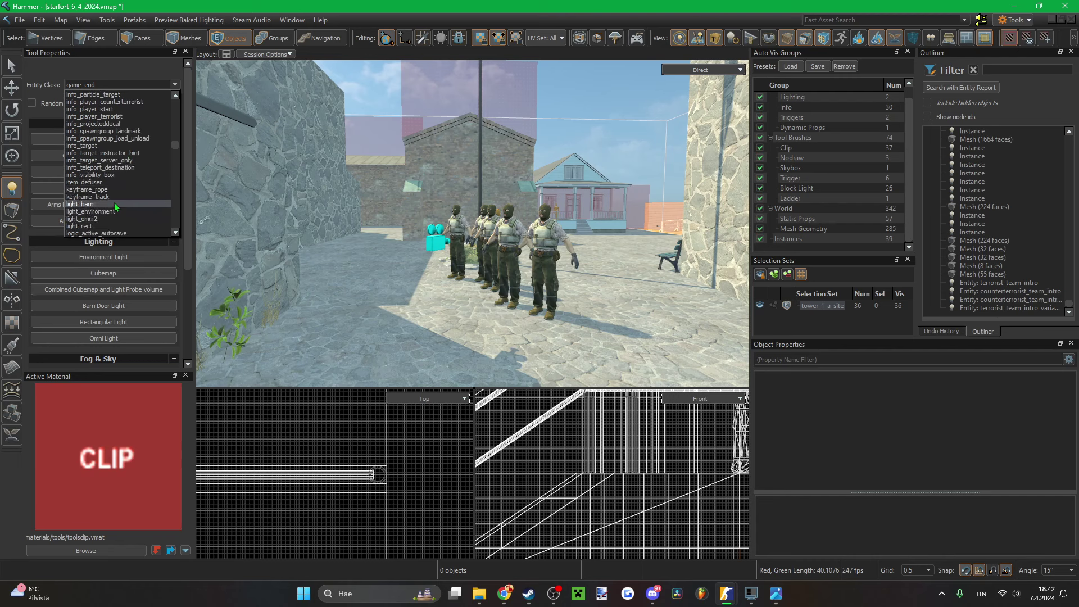
scroll(113, 201, up, 1)
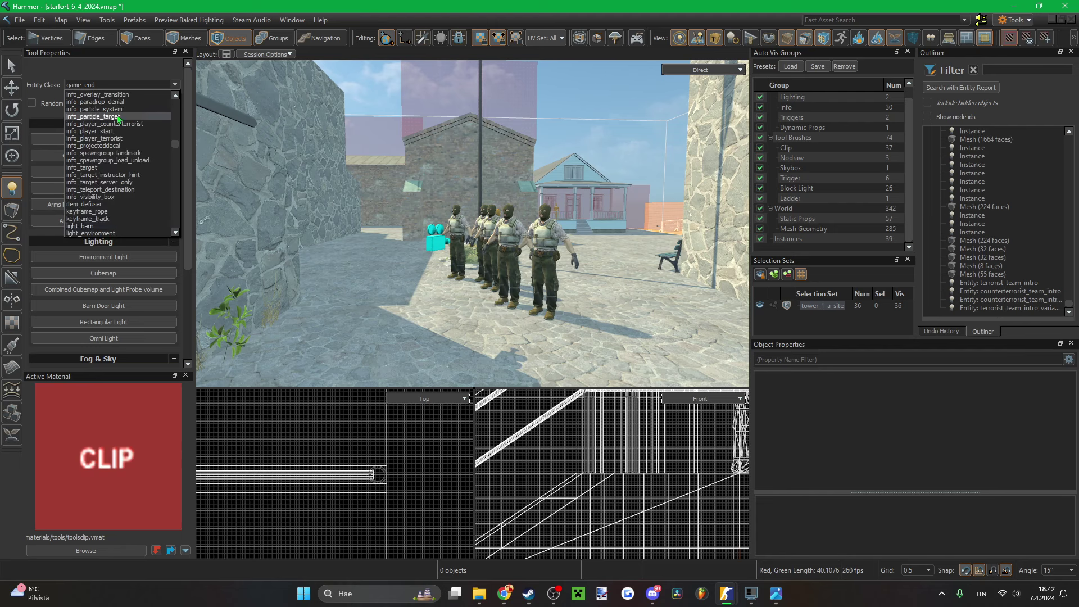
scroll(124, 202, down, 6)
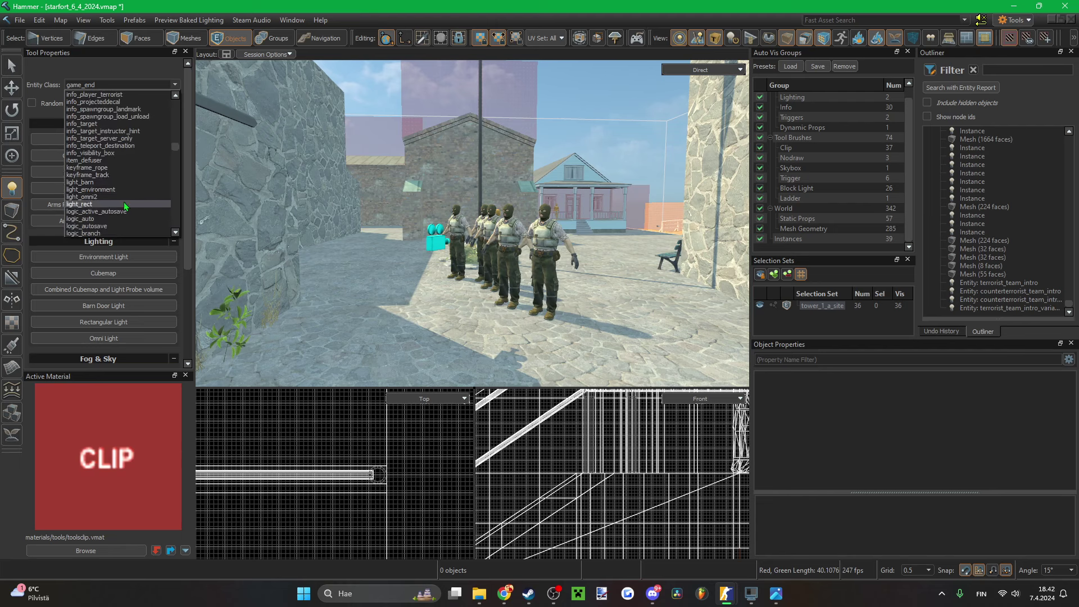
scroll(125, 208, down, 6)
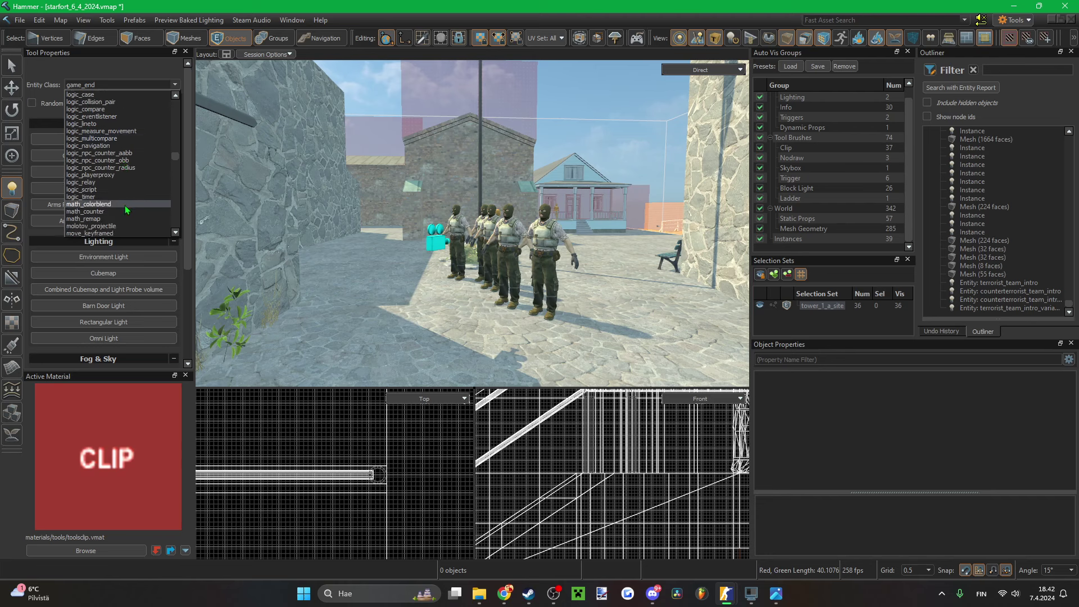
scroll(124, 206, down, 7)
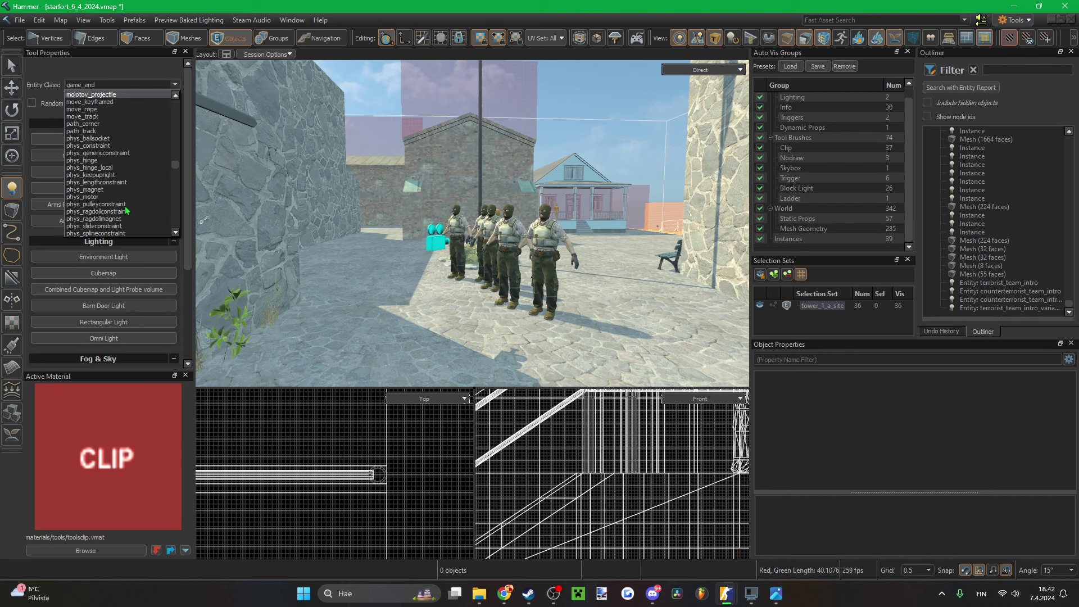
scroll(125, 207, down, 4)
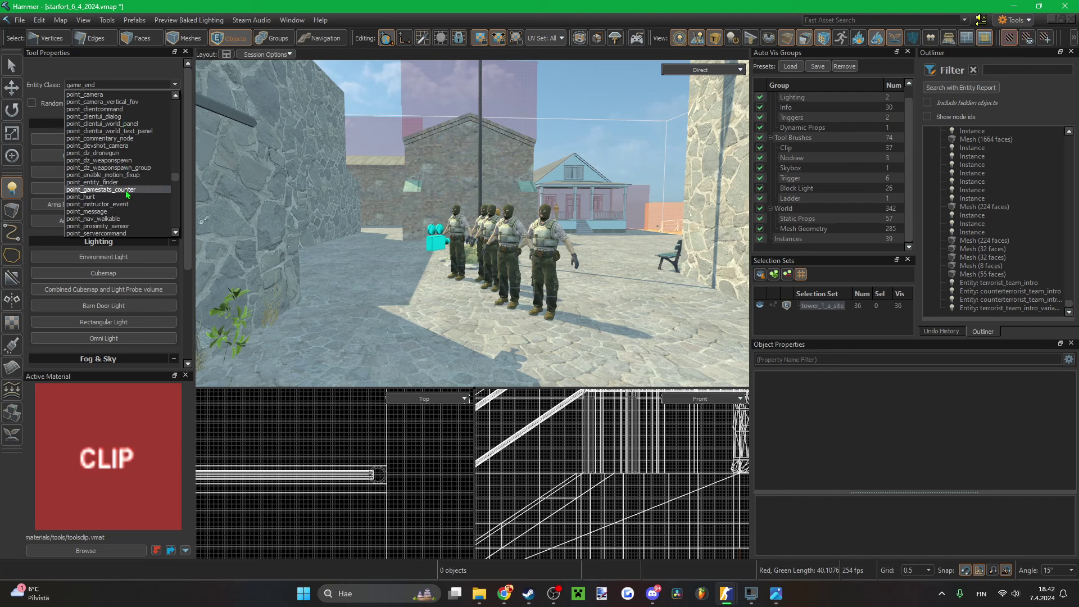
scroll(126, 191, down, 3)
scroll(126, 191, down, 8)
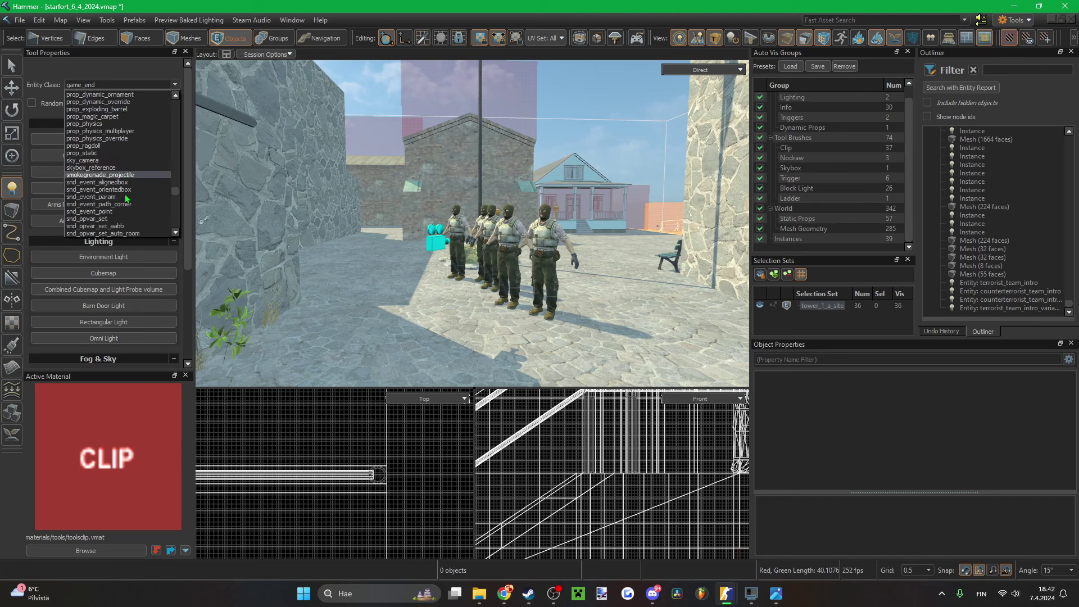
scroll(125, 196, down, 7)
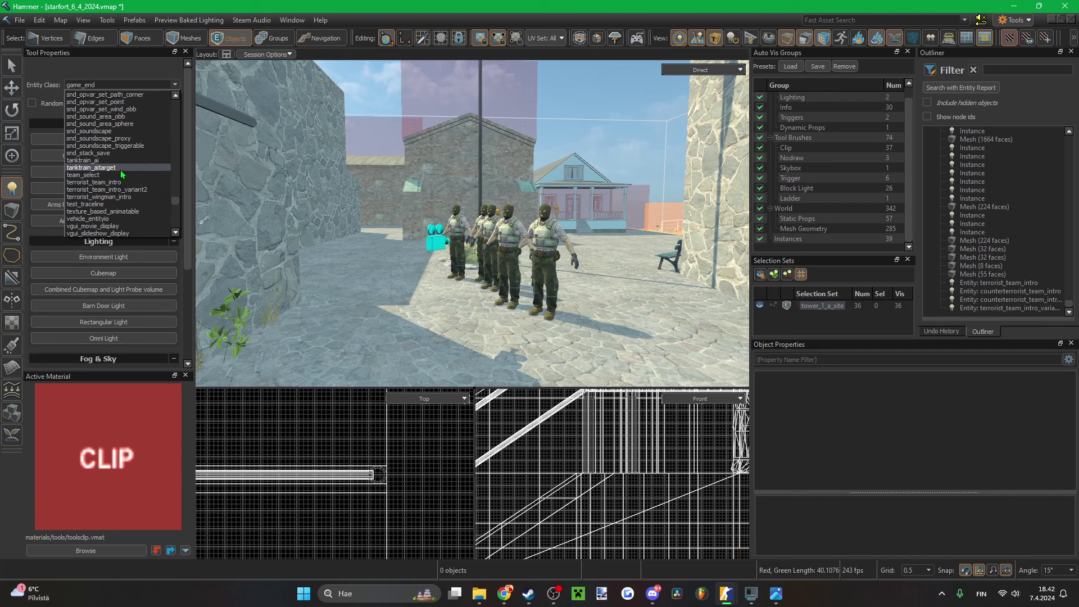
click(122, 175)
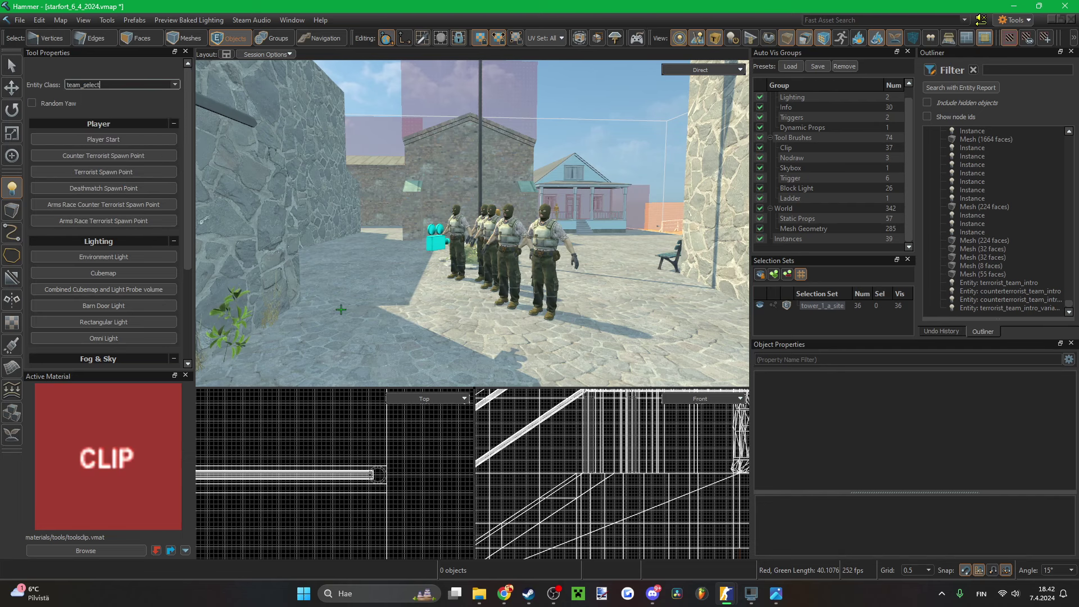
click(369, 314)
right_drag(369, 315, 395, 283)
key(ctrl+z)
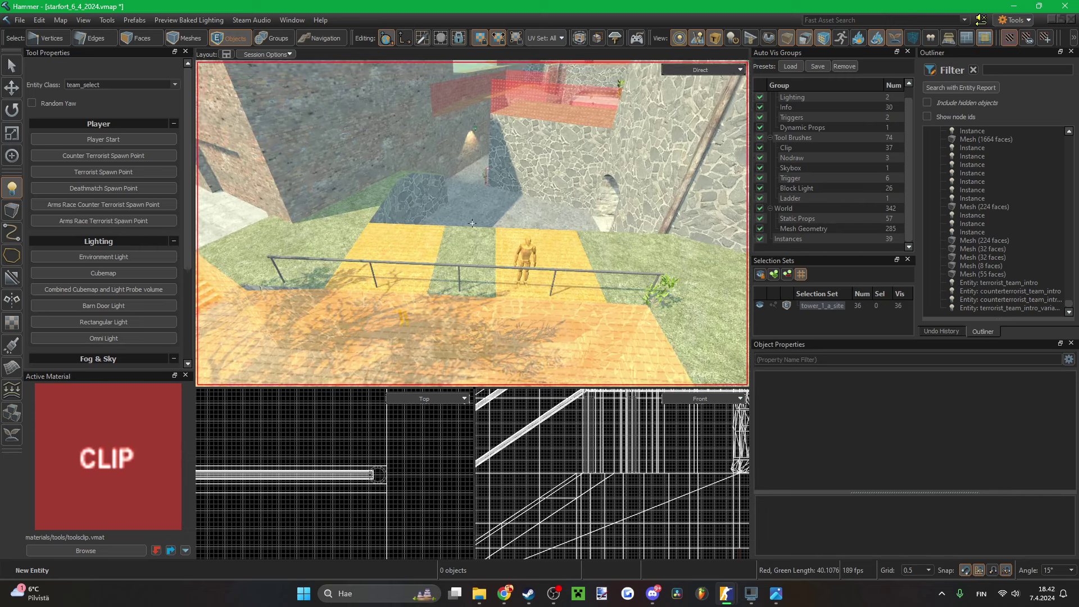
- Place a team_select entity on the ground behind the metal railing and rotate its lineup
click(464, 248)
key(e)
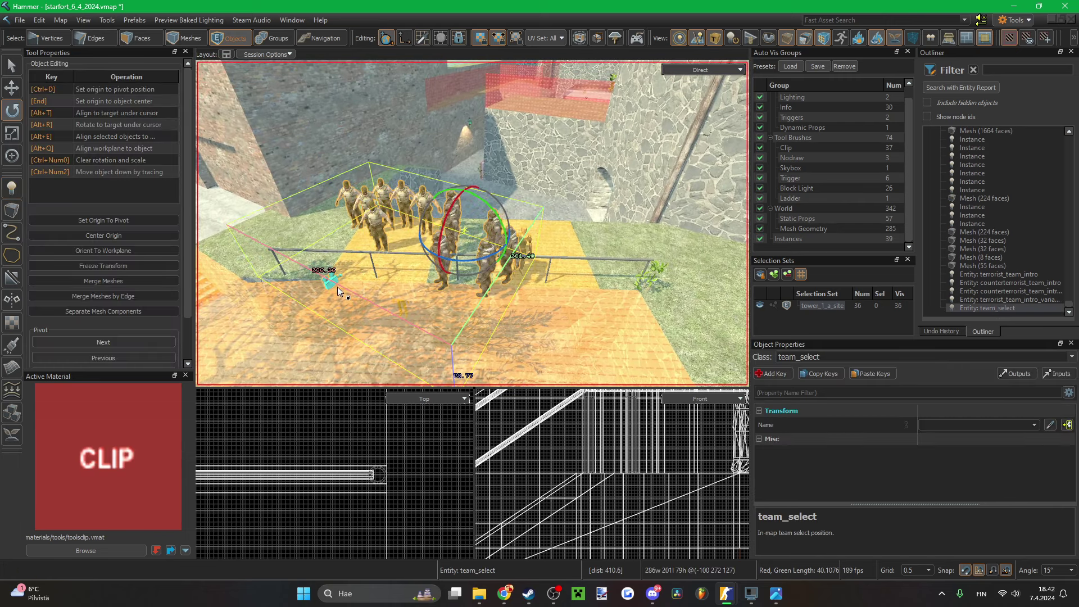
drag(464, 256, 483, 226)
- Relocate the team_select entity to the grassy terrace in front of the flagpole
key(t)
mouse_move(483, 226)
right_down()
mouse_move(482, 253)
mouse_move(472, 214)
mouse_move(472, 242)
mouse_move(490, 261)
mouse_move(472, 223)
right_up()
key(w)
scroll(472, 224, up, 8)
key(s)
key(Delete)
key(w)
click(472, 223)
key(z)
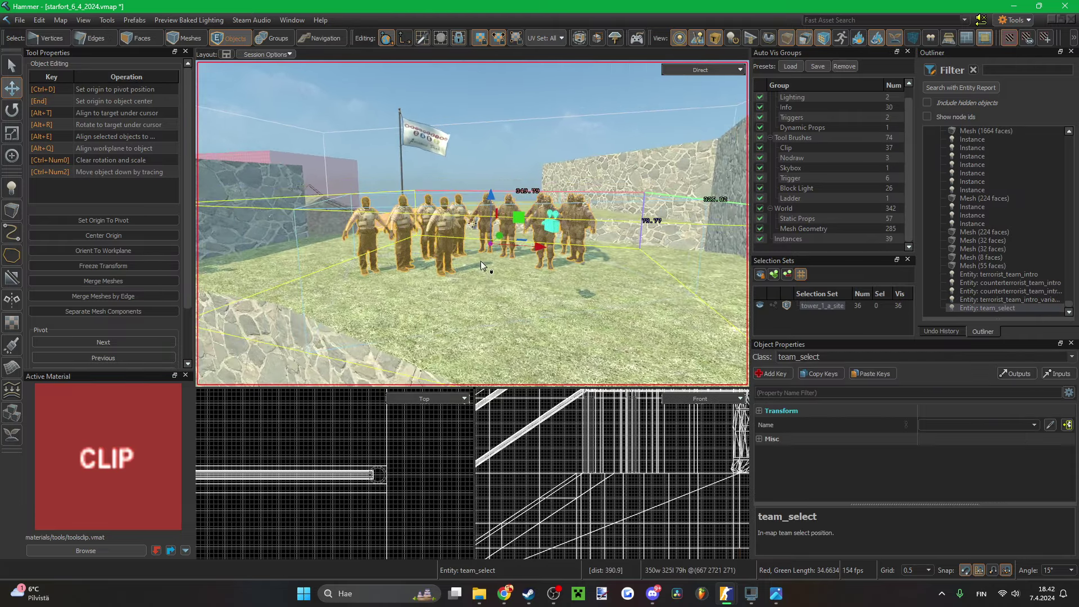
- Rotate the team_select entity on the terrace so the lineup faces the open grass
key(r)
ctrl+drag(499, 255, 517, 251)
key(w)
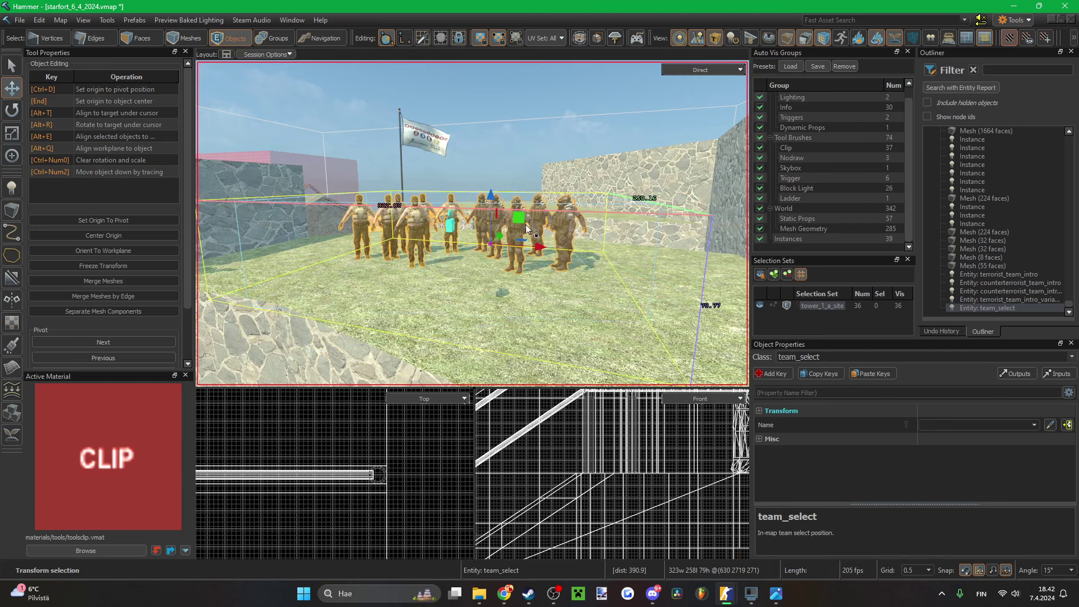
- Shift the team_select entity sideways across the grass to line it up with the flagpole backdrop
key(z)
key(w)
key(s)
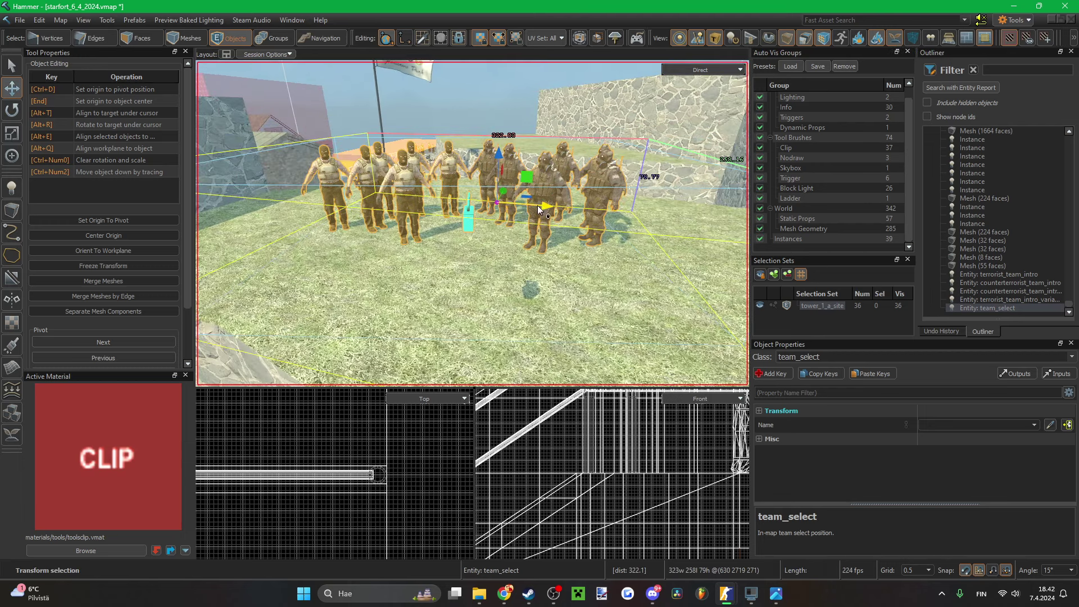
key(z)
drag(526, 197, 472, 195)
key(z)
key(w)
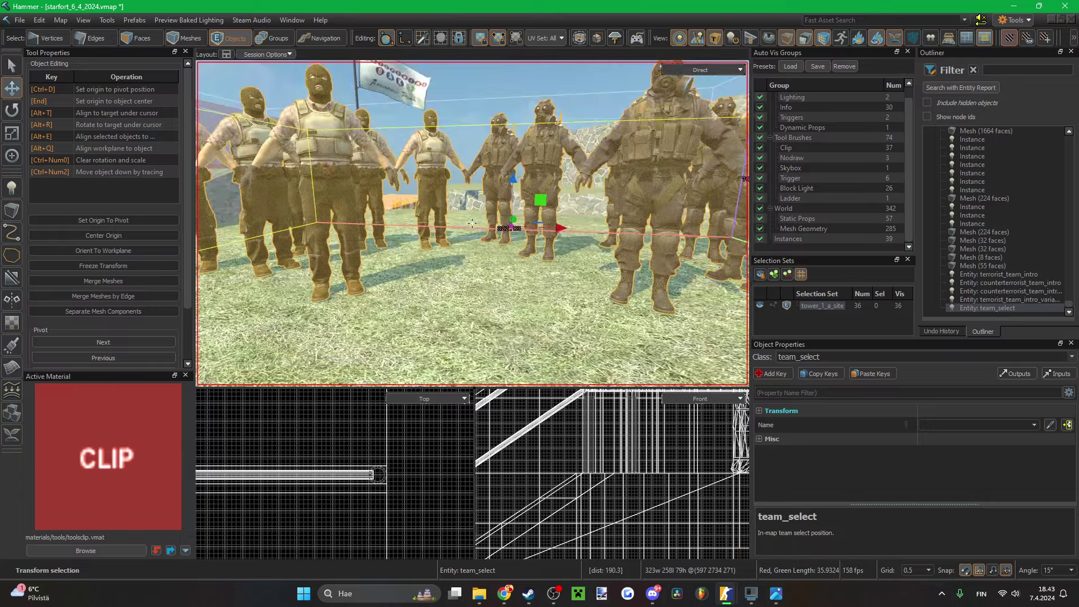
key(s)
key(z)
- Deselect the team_select entity and save the map
click(453, 133)
key(ctrl+s)
key(z)
key(w)
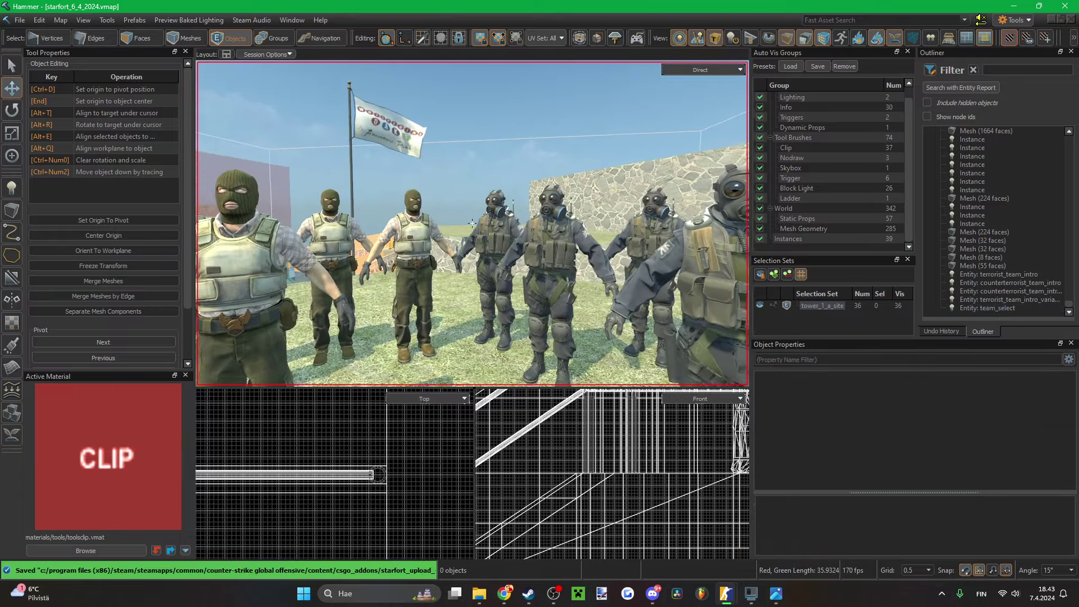
key(s)
key(w)
key(s)
key(ctrl+s)
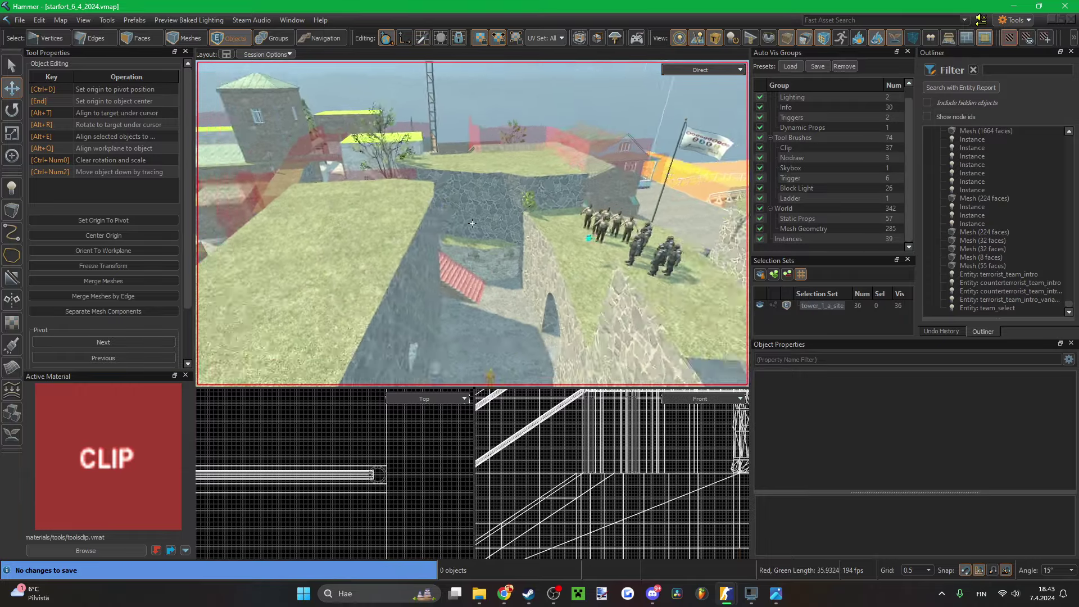
- Select the corner vertices along the outer boundary edge beyond the boat in the Top view
key(s)
key(s)
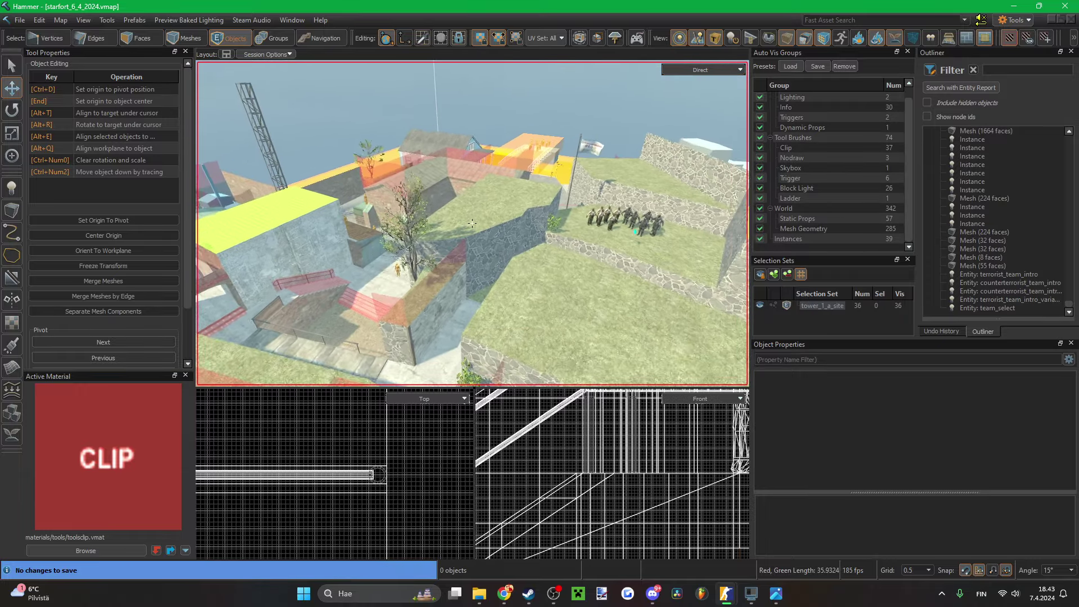
right_drag(472, 224, 472, 223)
scroll(285, 456, down, 6)
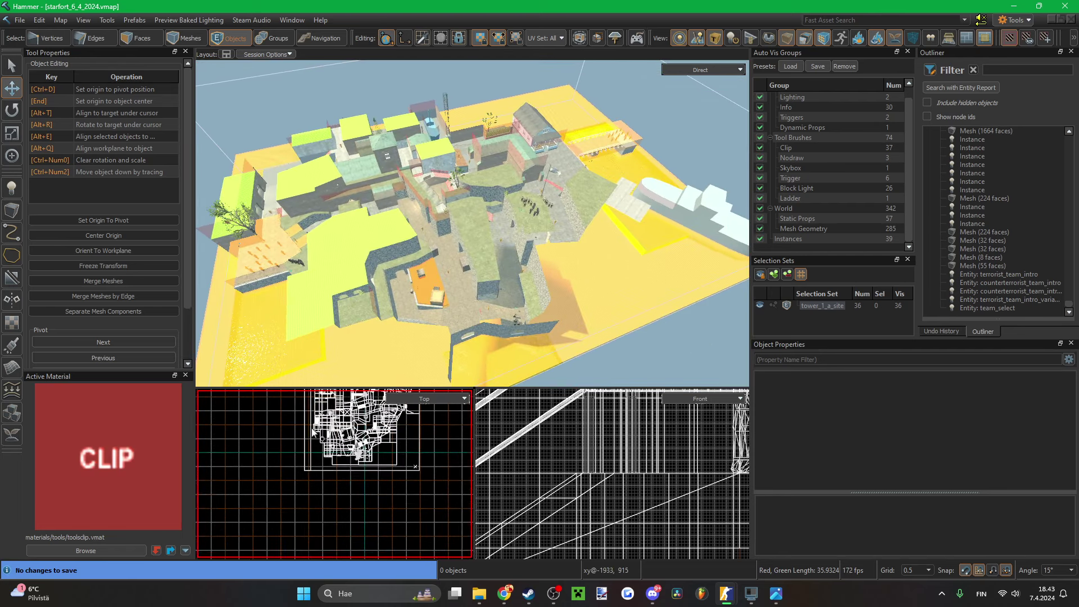
scroll(339, 427, up, 2)
scroll(365, 433, up, 2)
key(1)
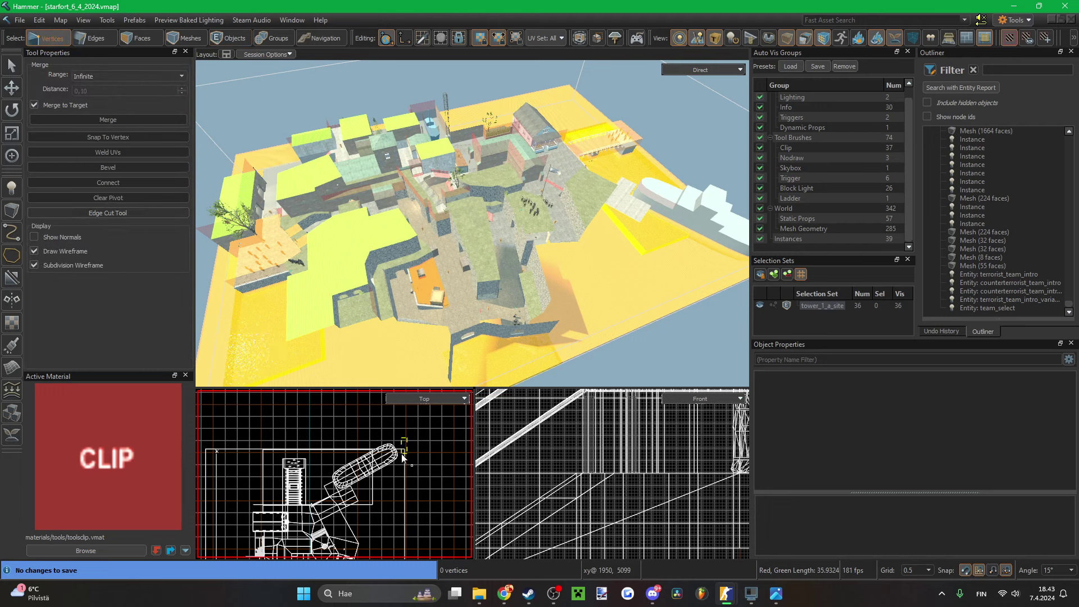
drag(401, 453, 396, 455)
right_drag(250, 437, 251, 428)
ctrl+drag(251, 428, 226, 454)
scroll(314, 453, up, 2)
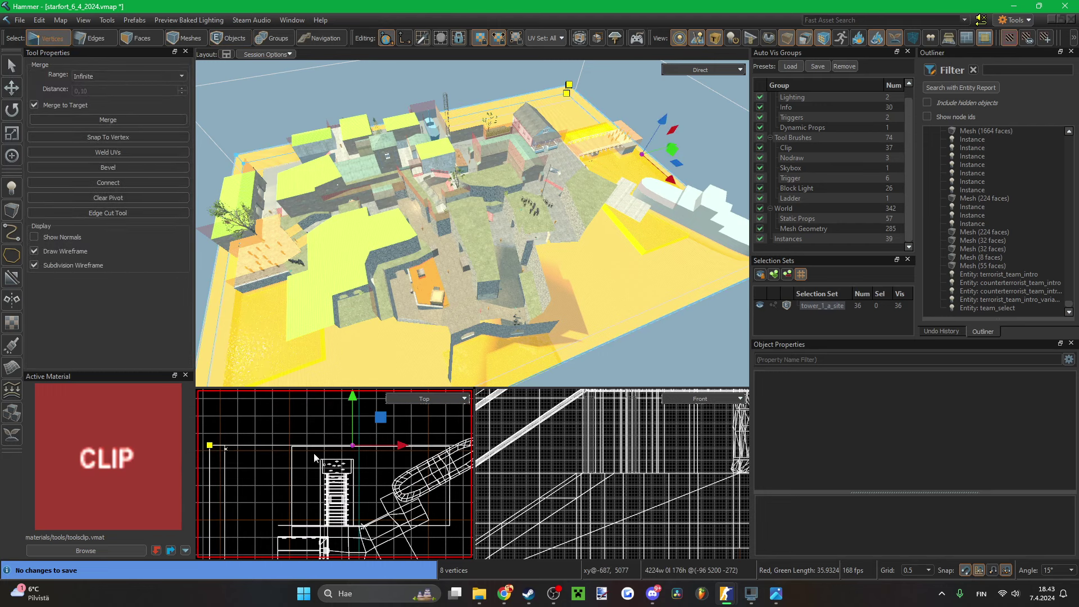
- Nudge the selected boundary vertices outward to about Y 5272
key(Up)
key(Up)
key(Up)
key(Up)
key(Up)
key(Up)
key(Up)
scroll(331, 441, up, 12)
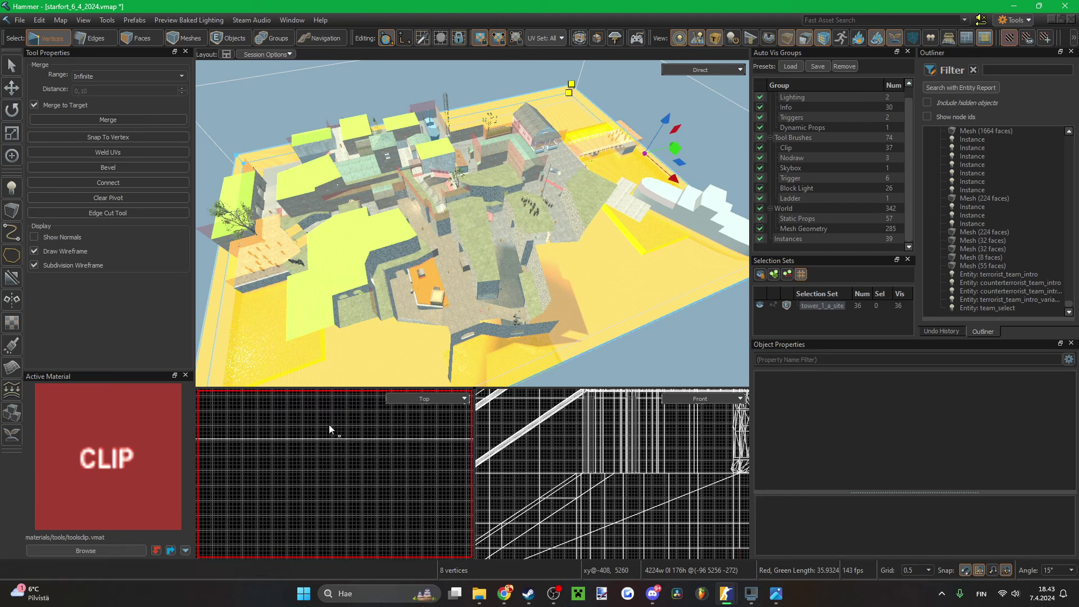
drag(330, 429, 331, 464)
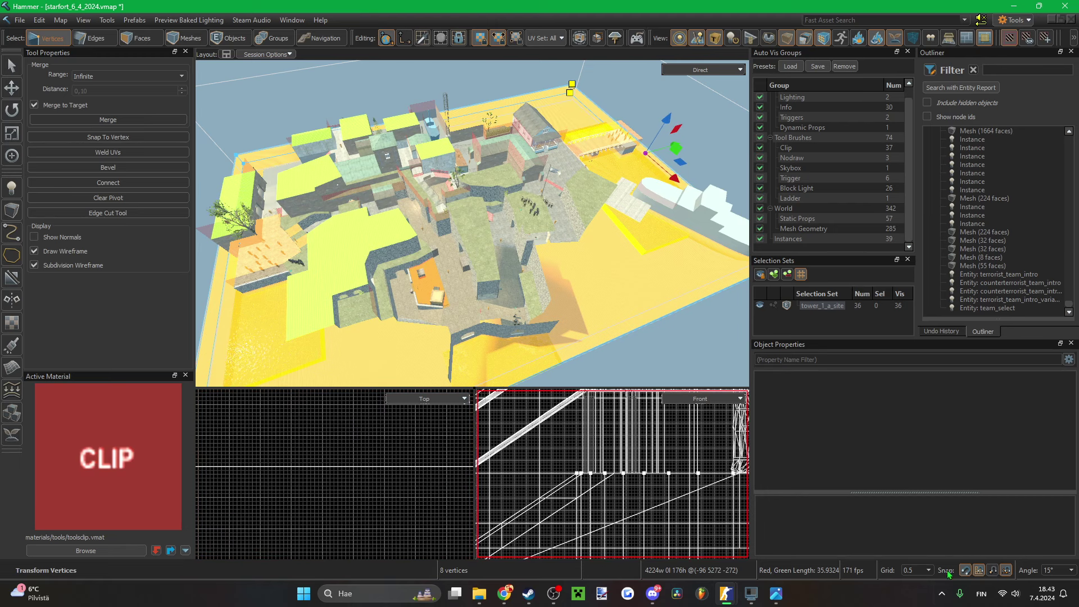
scroll(908, 568, down, 3)
scroll(382, 484, down, 4)
- Set the grid size to 4, nudge the boundary vertices further outward, and clear the selection
key(Up)
key(Up)
key(Up)
key(Up)
key(Up)
key(Up)
key(Up)
key(Up)
key(Up)
key(Up)
key(Up)
key(Up)
key(Up)
key(Up)
key(Up)
key(Up)
key(Up)
key(Up)
key(Up)
key(Up)
scroll(378, 480, down, 8)
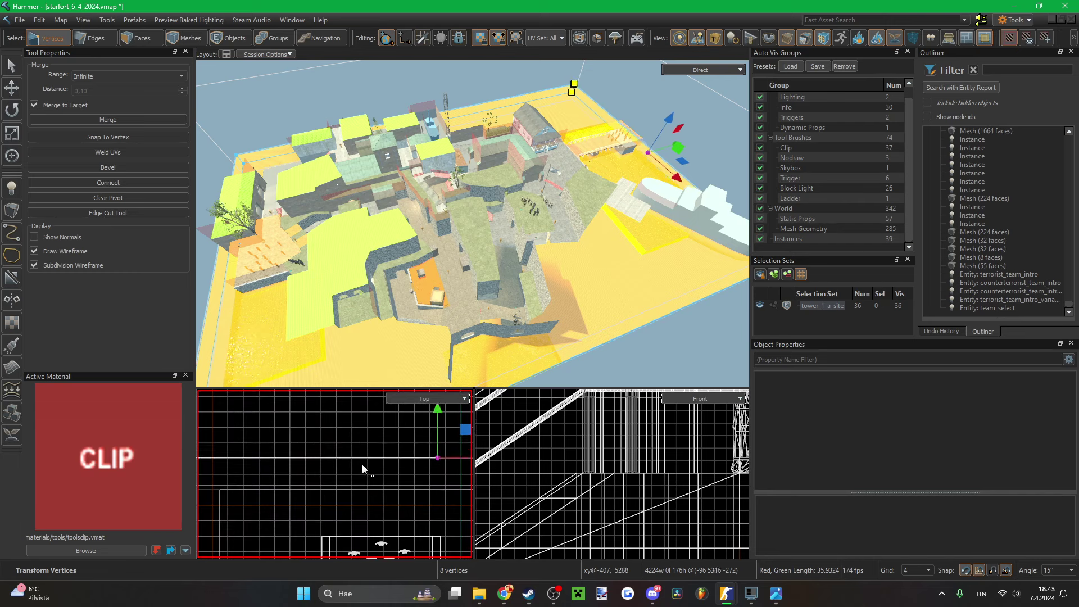
scroll(364, 429, up, 4)
key(Up)
key(Up)
key(Up)
key(Up)
key(Up)
click(612, 355)
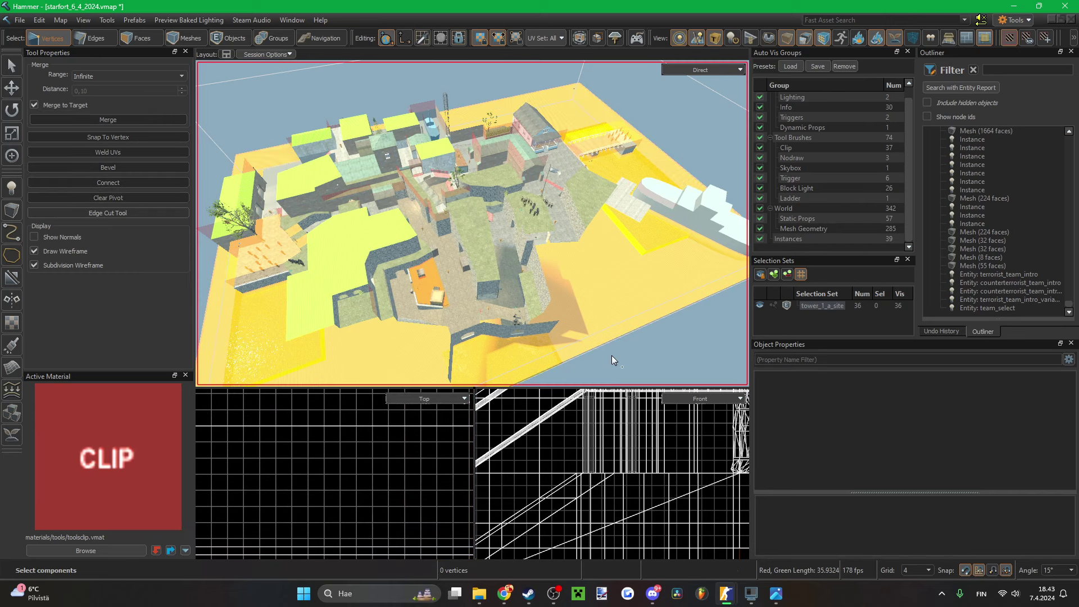
- Save the map and check the team_select lineup on the grassy terrace
key(ctrl+s)
key(z)
key(w)
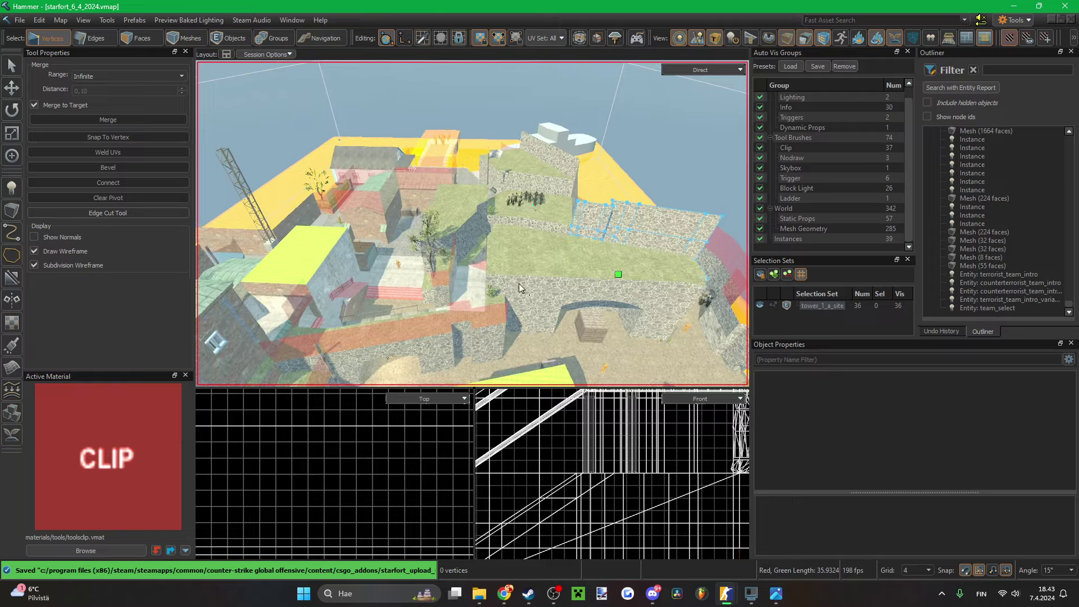
key(ctrl+s)
key(w)
key(w)
key(z)
click(23, 21)
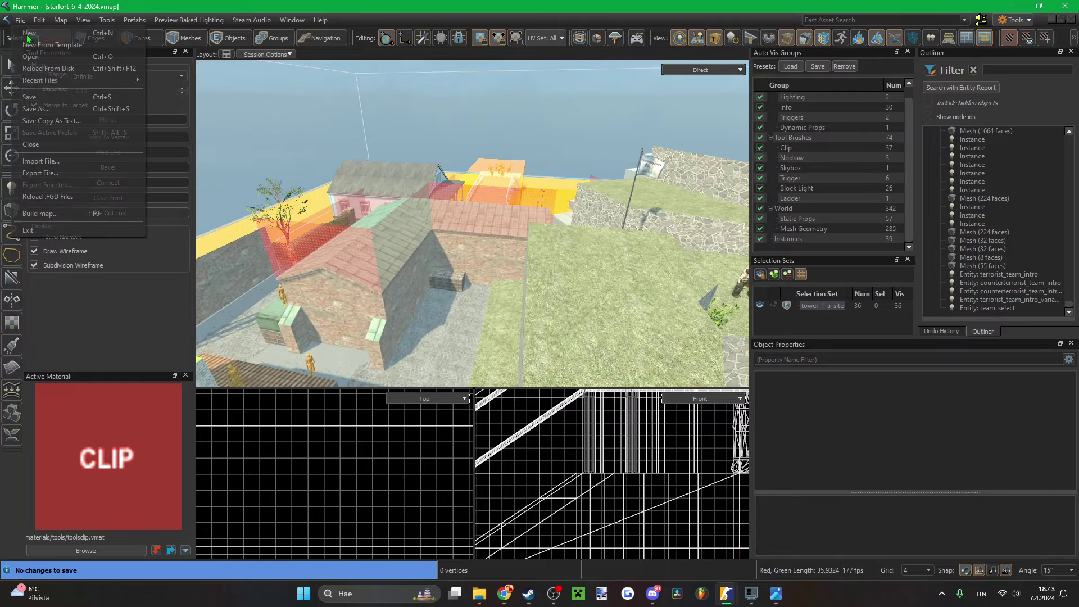
click(34, 94)
key(z)
key(w)
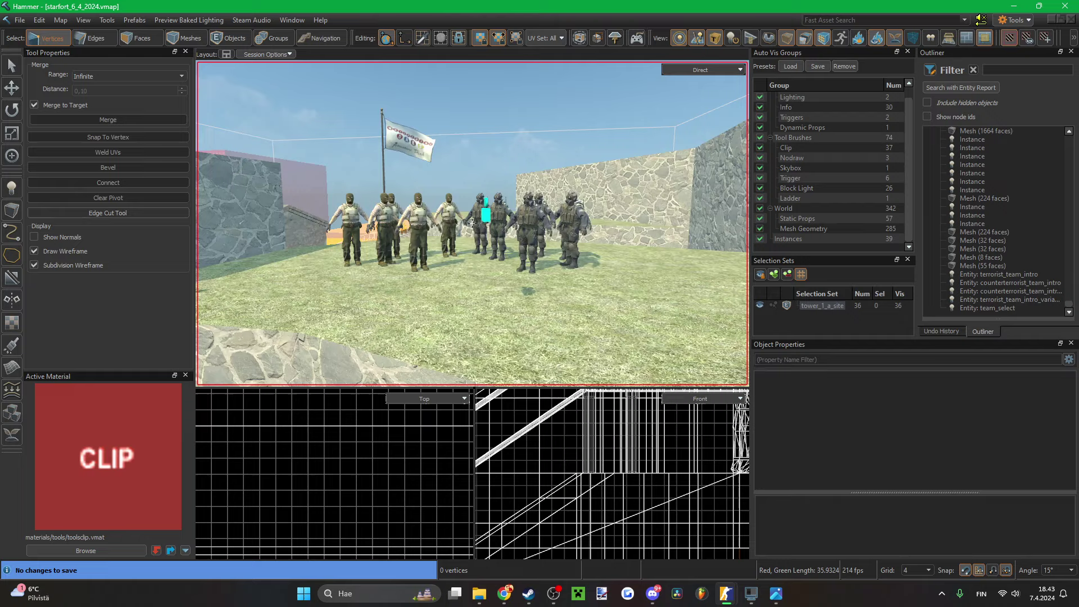
key(z)
click(21, 21)
click(34, 94)
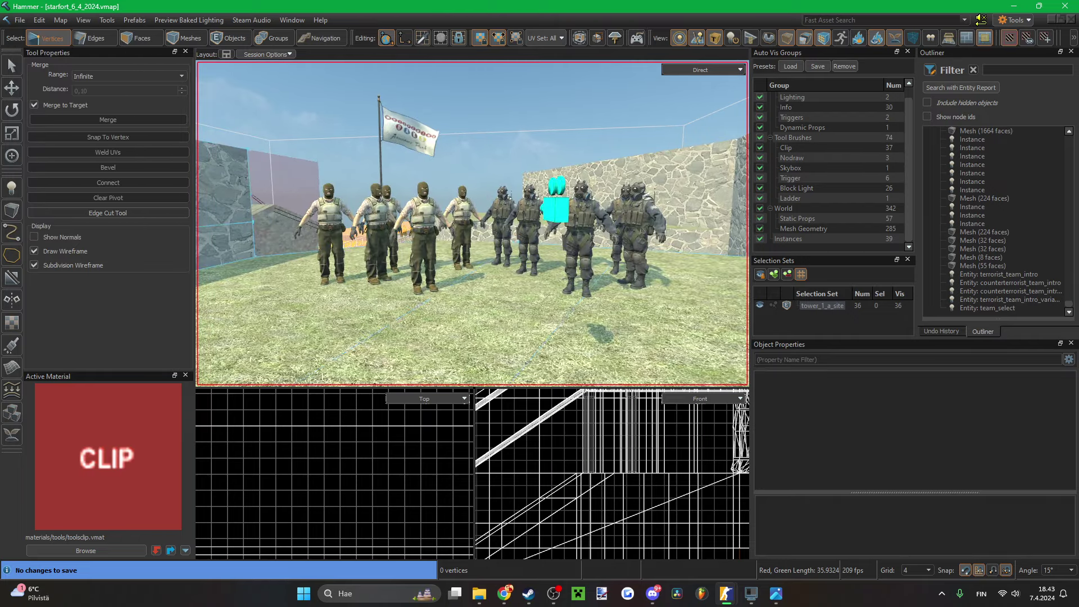
right_drag(472, 224, 472, 223)
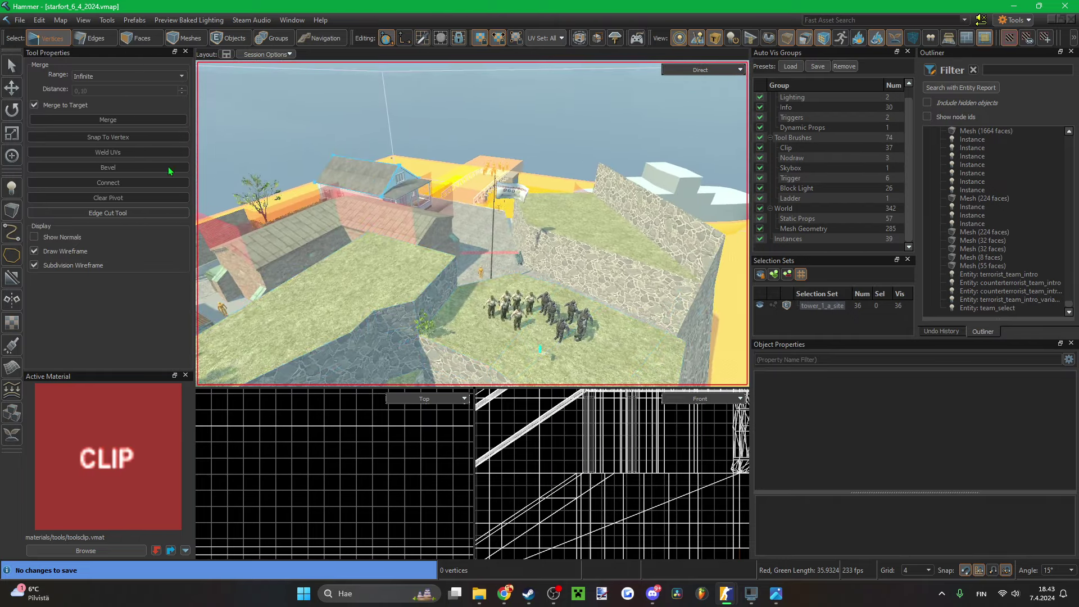
- Look through the point entity classes and choose end_of_match as the entity to place
click(17, 191)
click(175, 85)
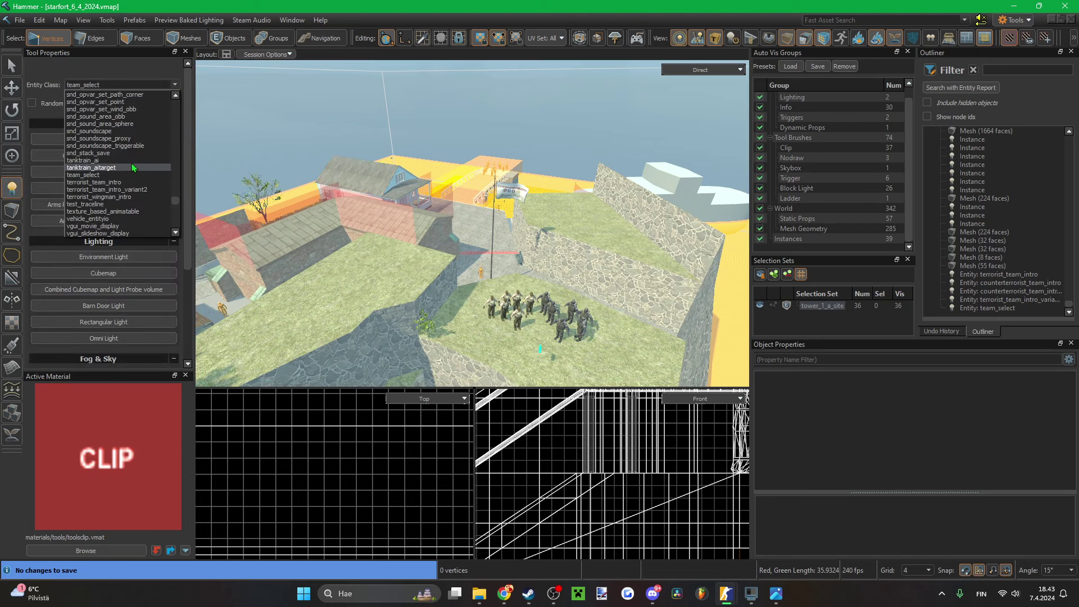
scroll(131, 217, down, 3)
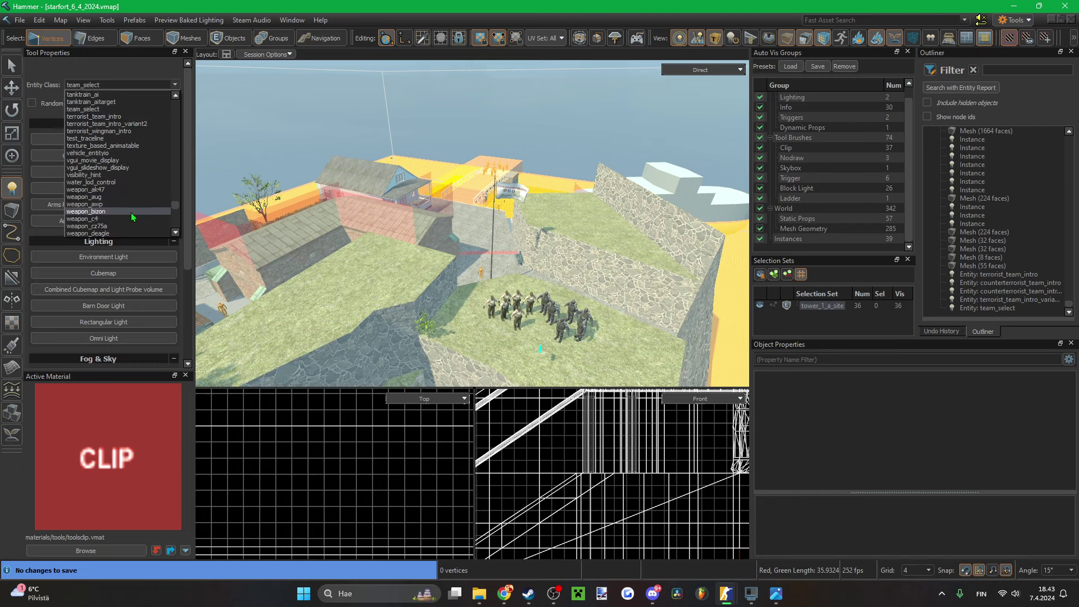
scroll(136, 210, down, 12)
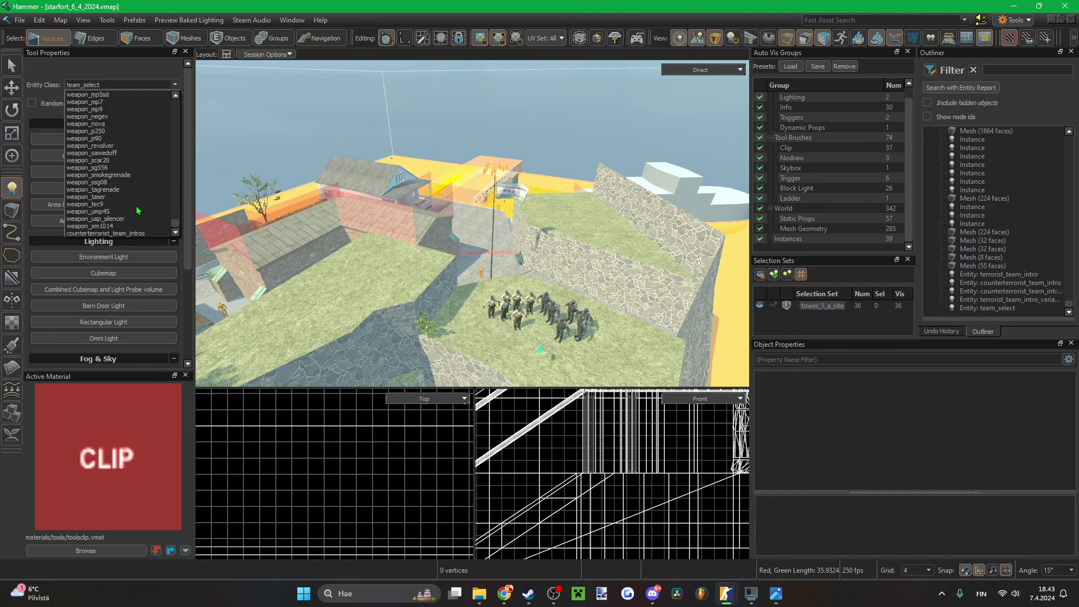
scroll(138, 210, up, 15)
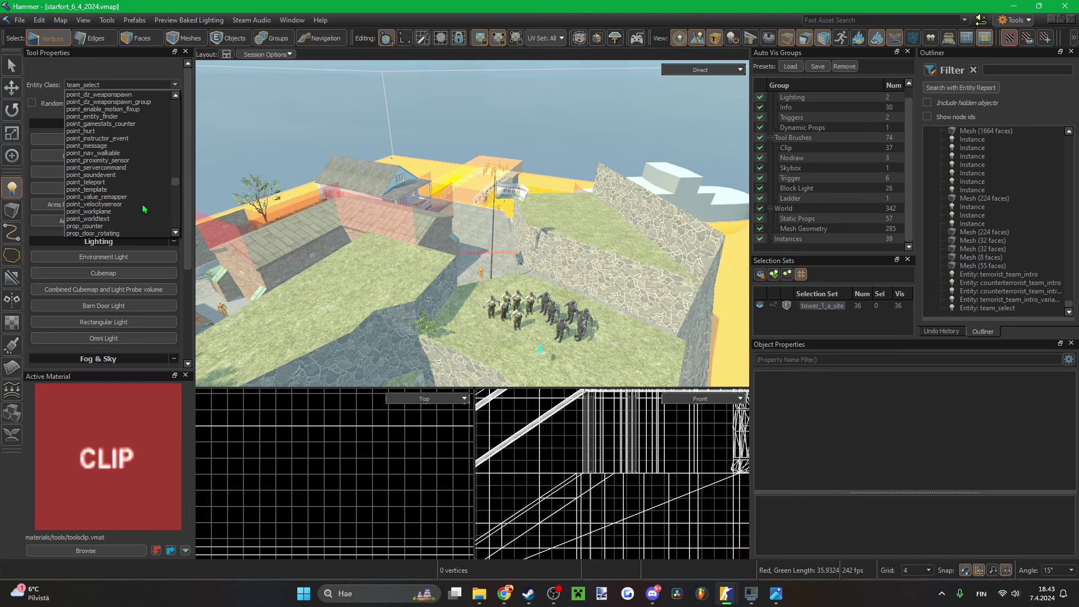
scroll(145, 209, up, 1)
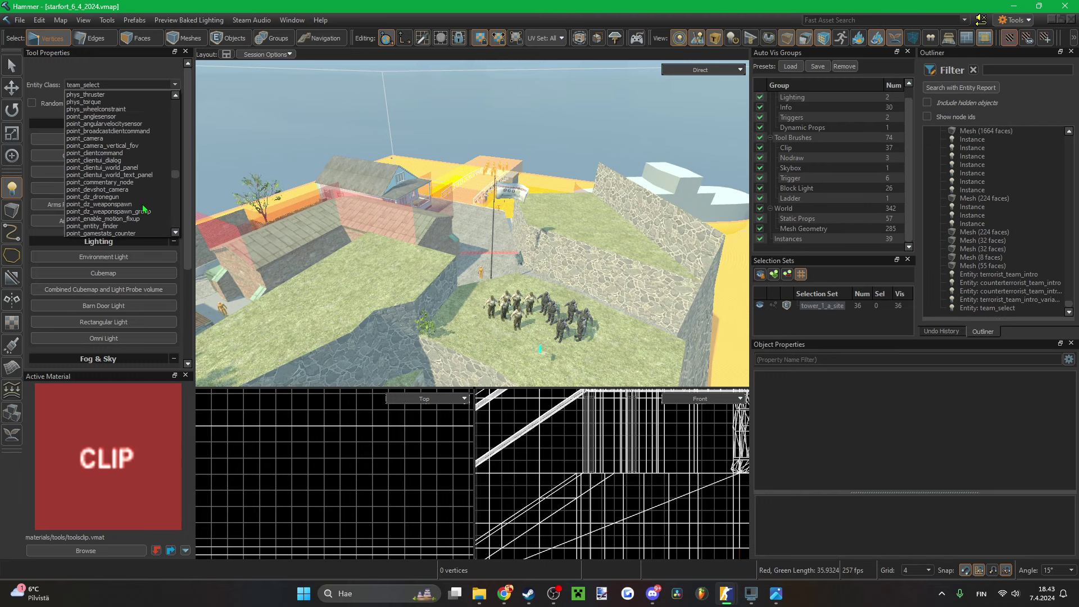
scroll(122, 201, up, 1)
scroll(123, 201, up, 5)
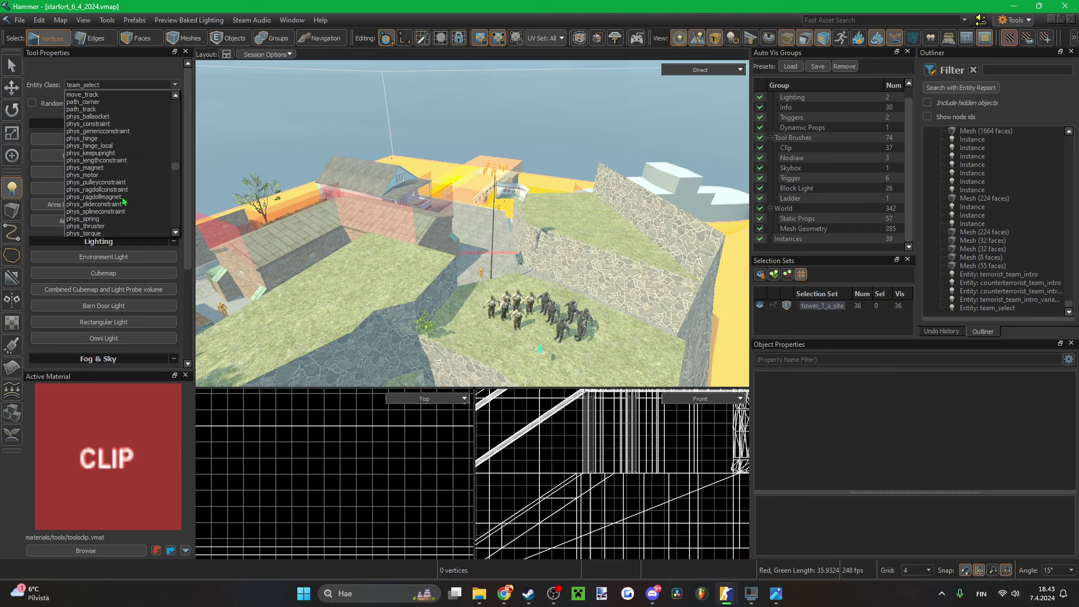
scroll(124, 201, up, 2)
scroll(116, 163, up, 3)
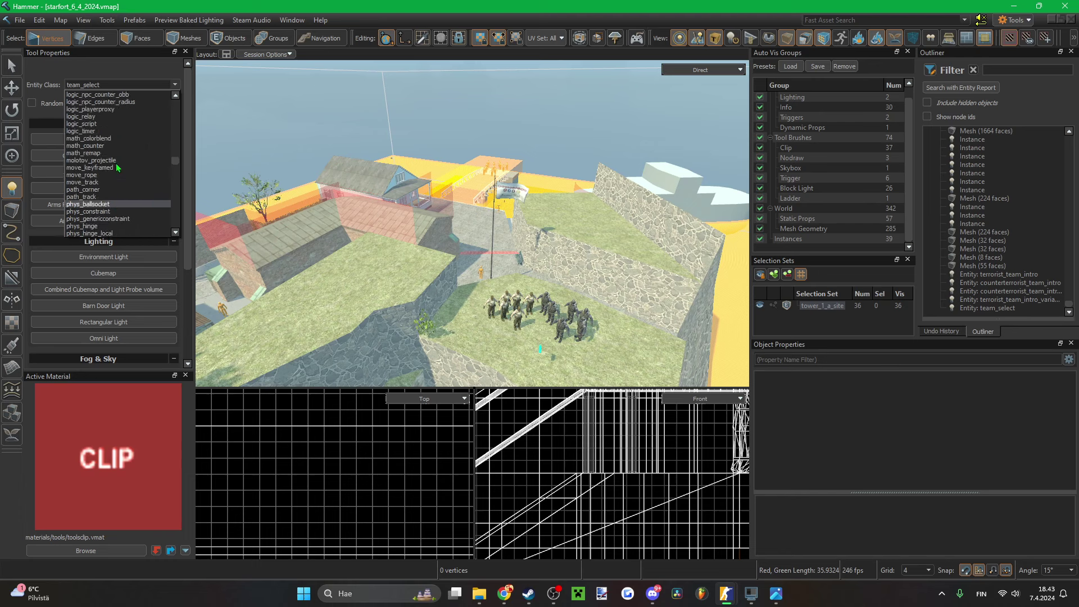
scroll(121, 166, up, 8)
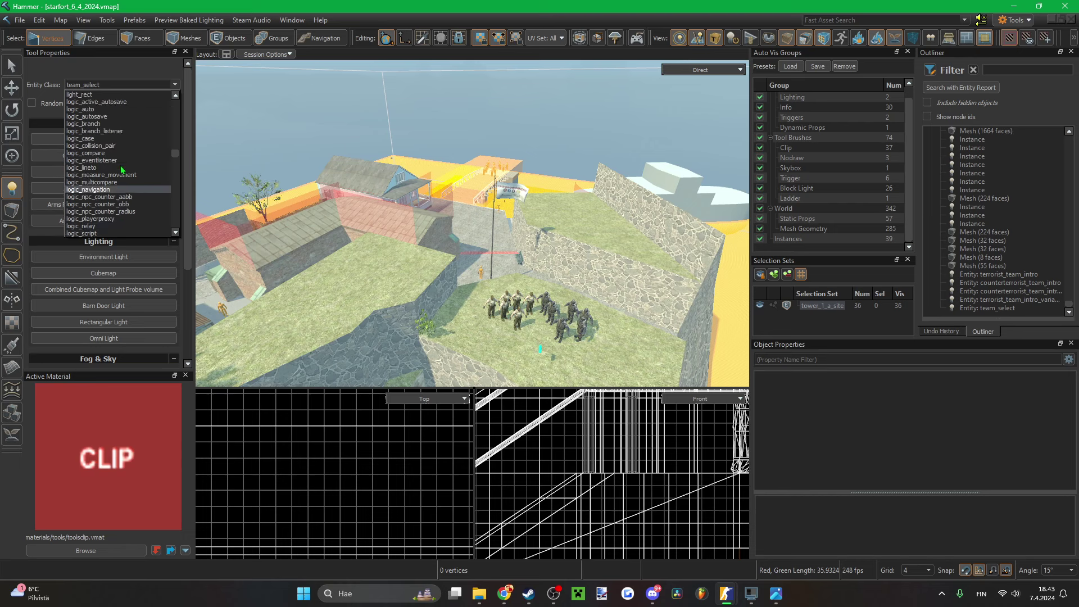
scroll(123, 170, up, 1)
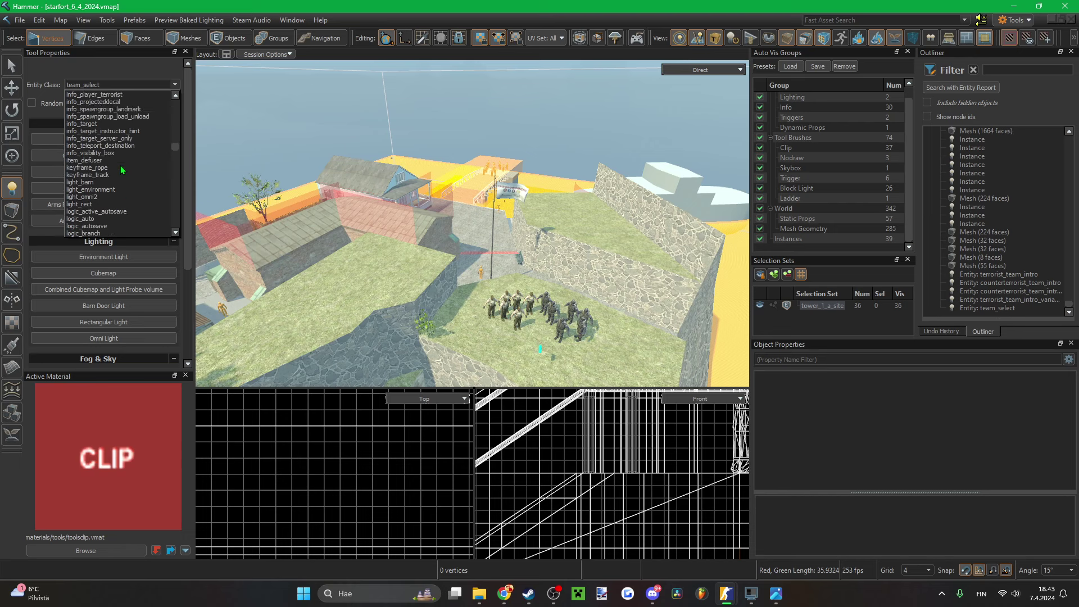
scroll(122, 169, up, 1)
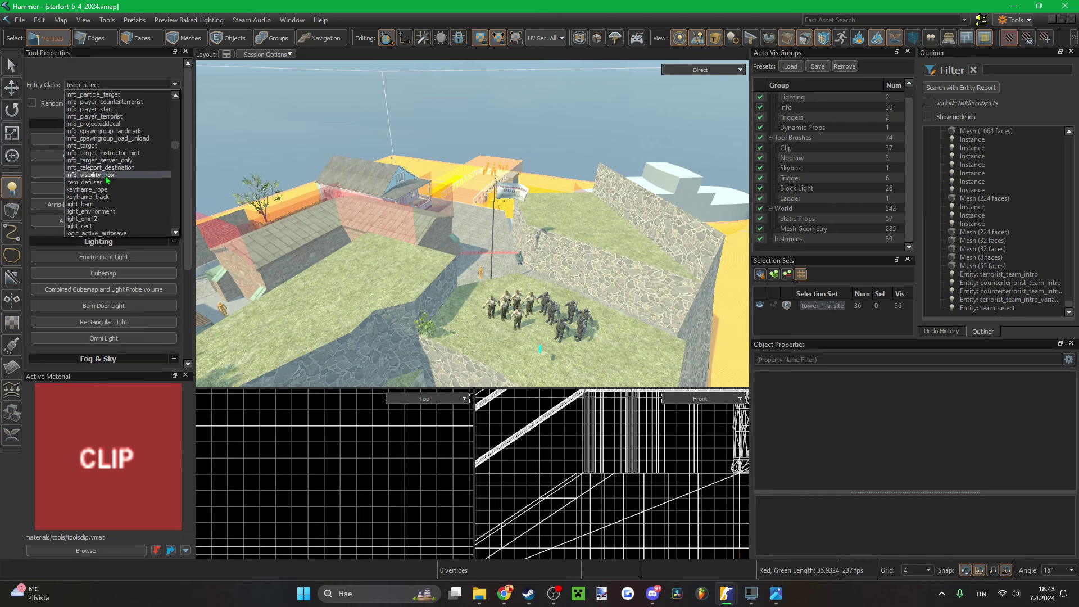
scroll(106, 179, up, 4)
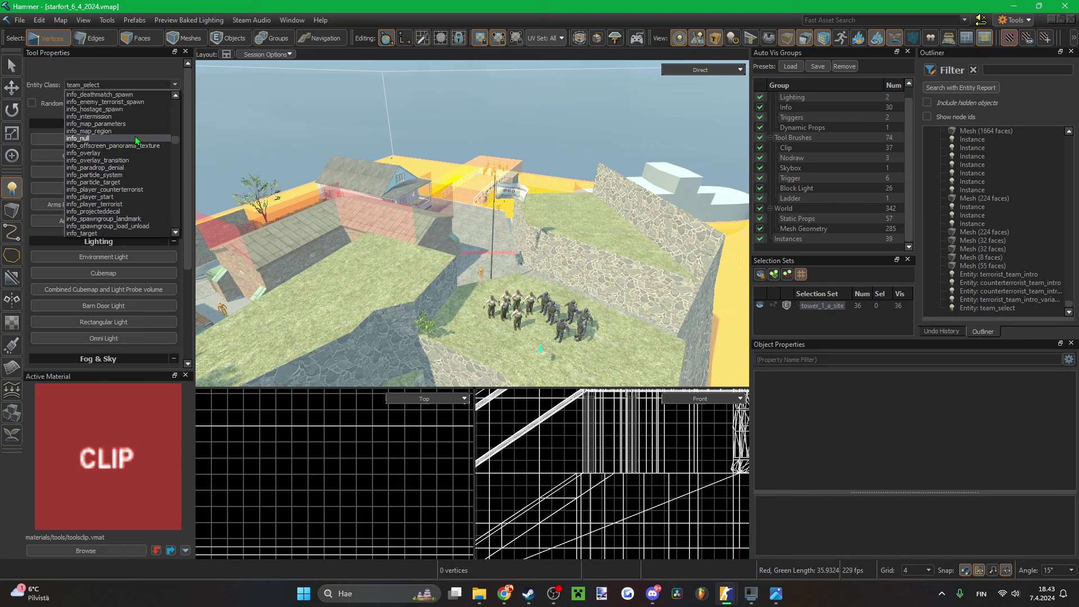
drag(177, 145, 175, 118)
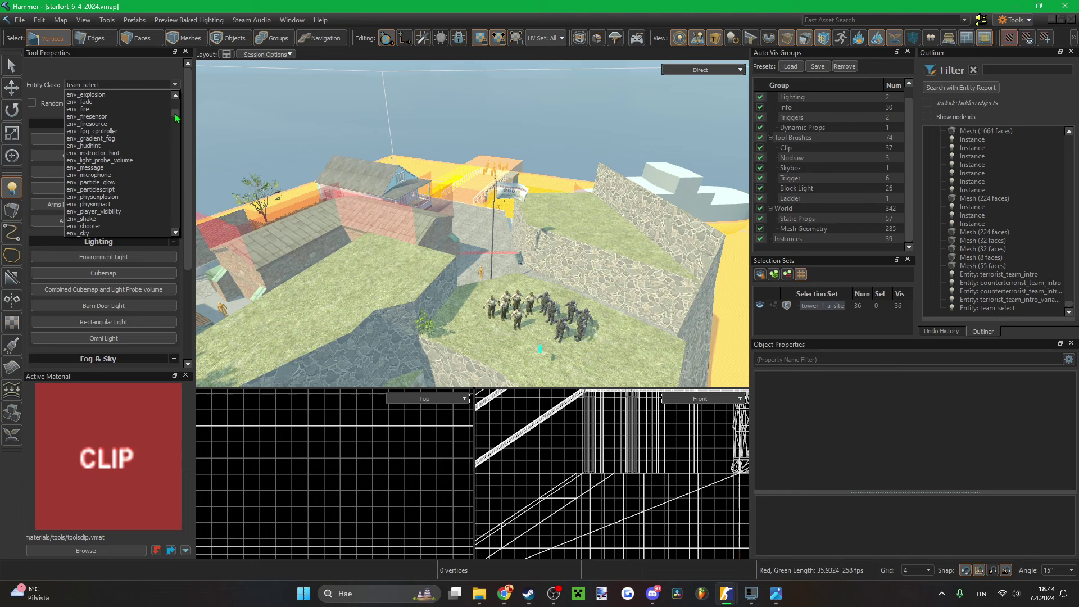
drag(176, 118, 176, 114)
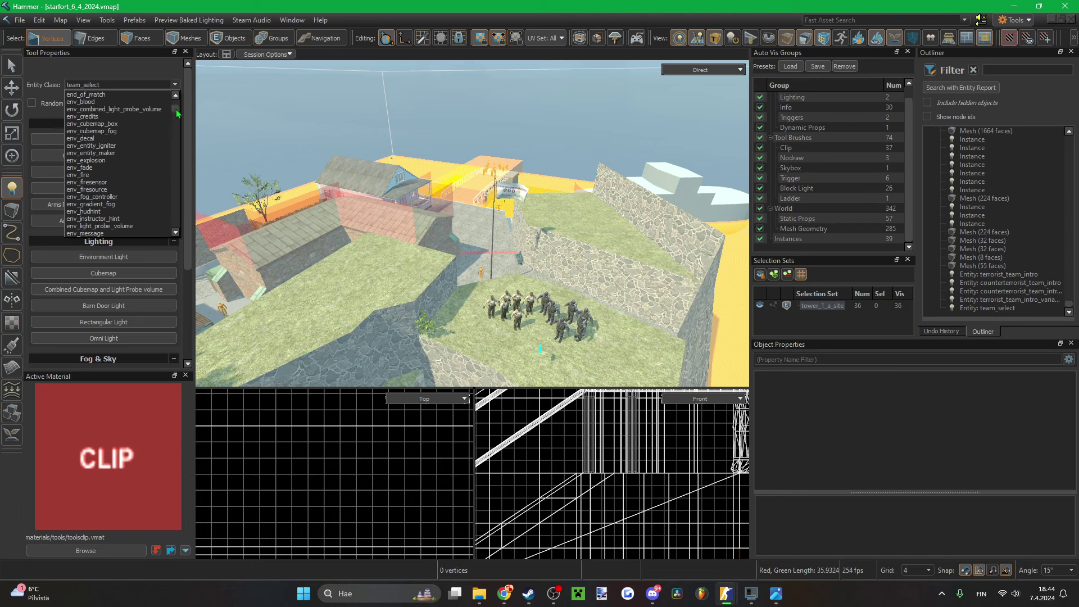
drag(176, 109, 176, 109)
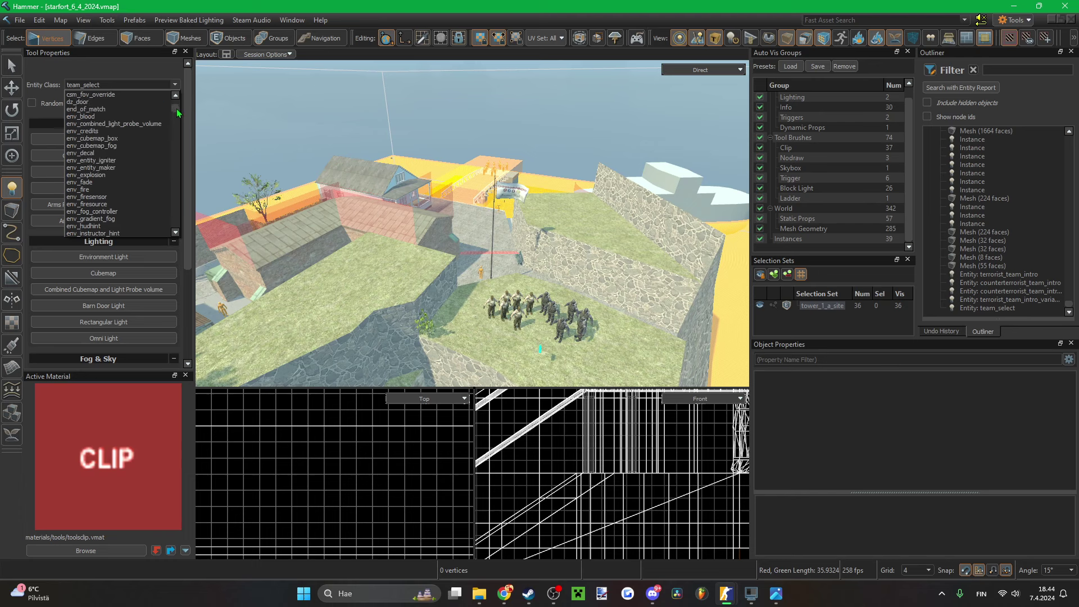
click(90, 109)
scroll(431, 215, up, 5)
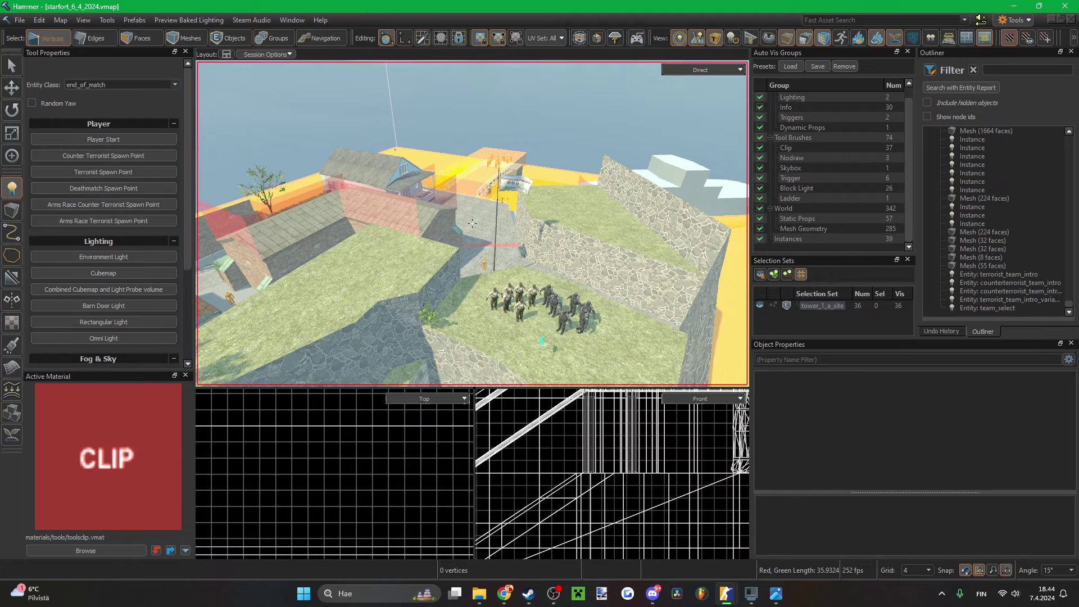
click(436, 216)
right_drag(431, 215, 502, 234)
key(w)
key(s)
key(ctrl+z)
- Place an end_of_match entity on the concrete area between the brick buildings and select it as an object
key(w)
key(w)
click(472, 195)
key(w)
key(s)
key(5)
click(496, 229)
key(w)
key(s)
key(w)
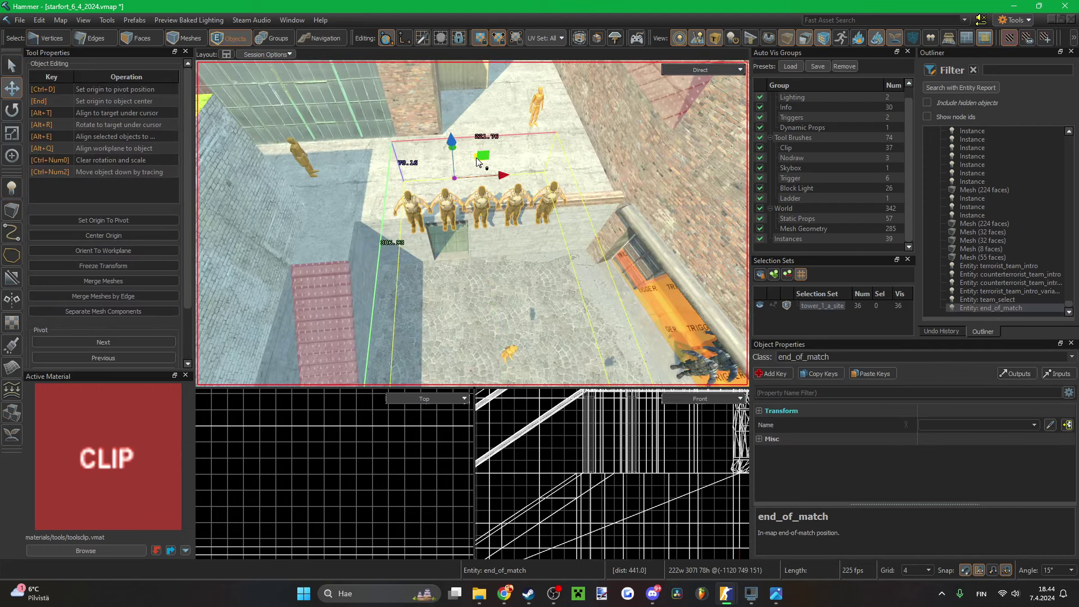
- Move the end_of_match entity across the map onto the railed concrete terrace above the outer wall
drag(477, 162, 468, 112)
key(w)
right_drag(467, 111, 491, 234)
key(alt+t)
key(r)
key(s)
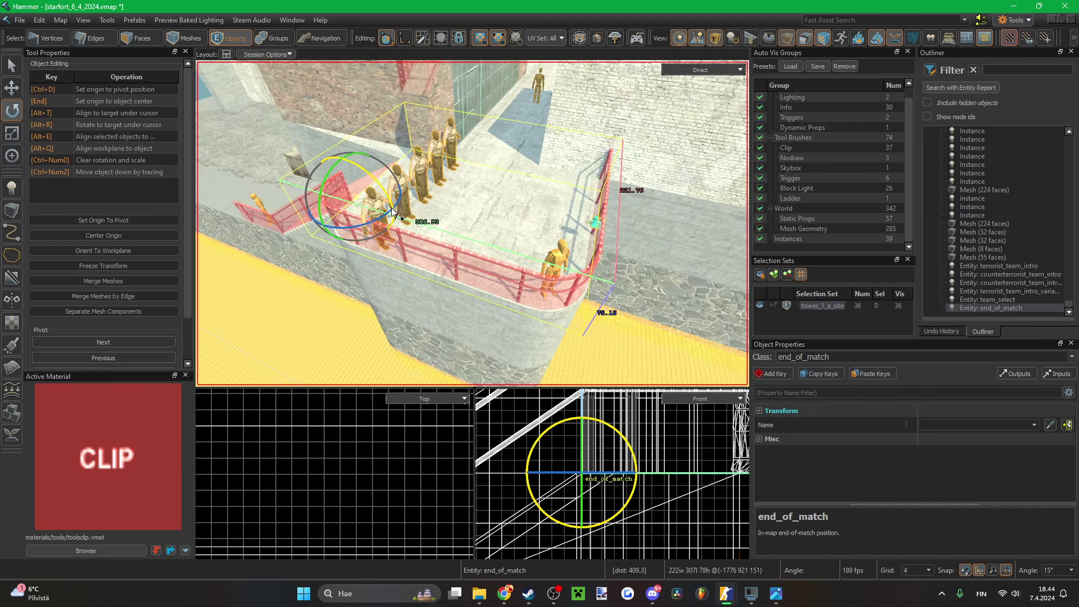
- Rotate the end_of_match lineup outward at the railed terrace and shift it along the terrace
drag(394, 214, 340, 224)
key(w)
right_drag(339, 224, 472, 223)
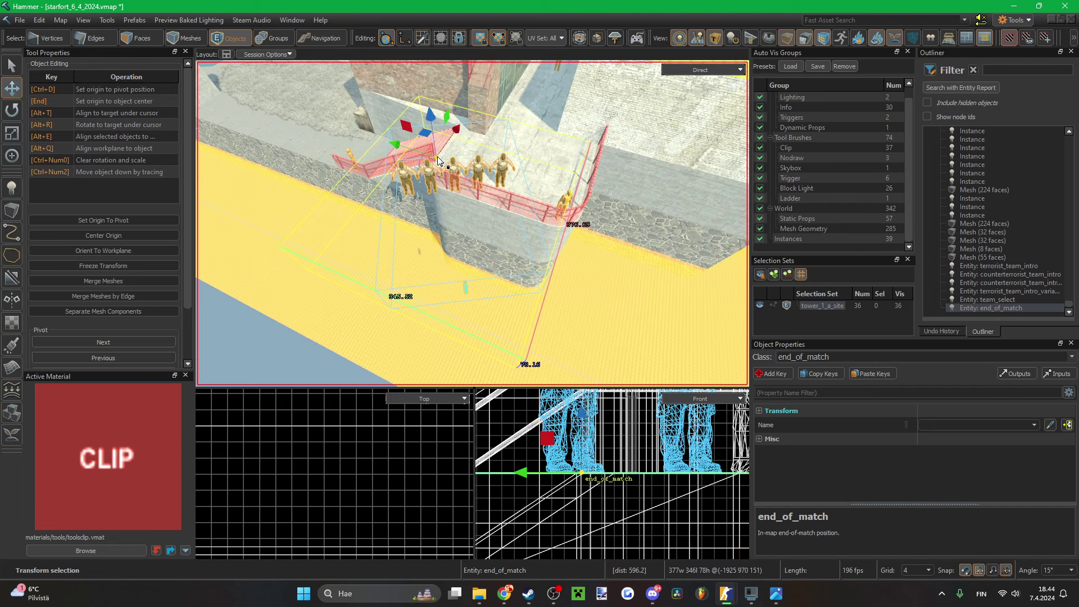
drag(424, 138, 491, 120)
right_drag(491, 120, 472, 223)
key(w)
key(s)
- Relocate the end_of_match entity from the railed terrace to the wide concrete platform beside the wooden crate
key(Delete)
key(w)
key(ctrl+v)
- Rotate the end_of_match lineup about 23.6° around the vertical axis and shift it on the concrete platform
key(r)
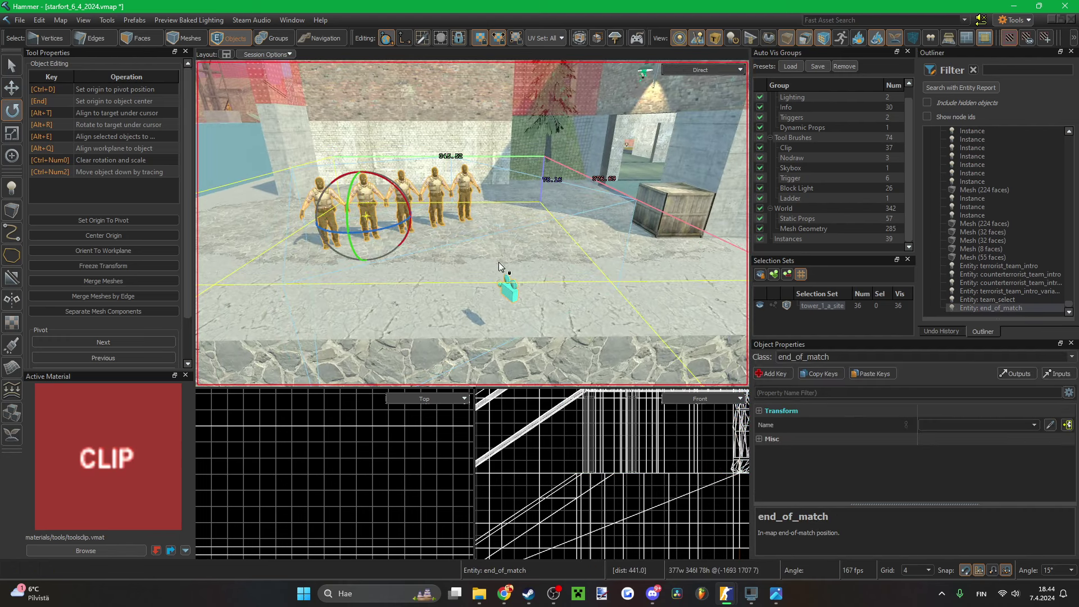
mouse_move(398, 228)
mouse_down()
mouse_move(374, 234)
mouse_move(382, 236)
mouse_up()
right_drag(447, 243, 447, 243)
key(s)
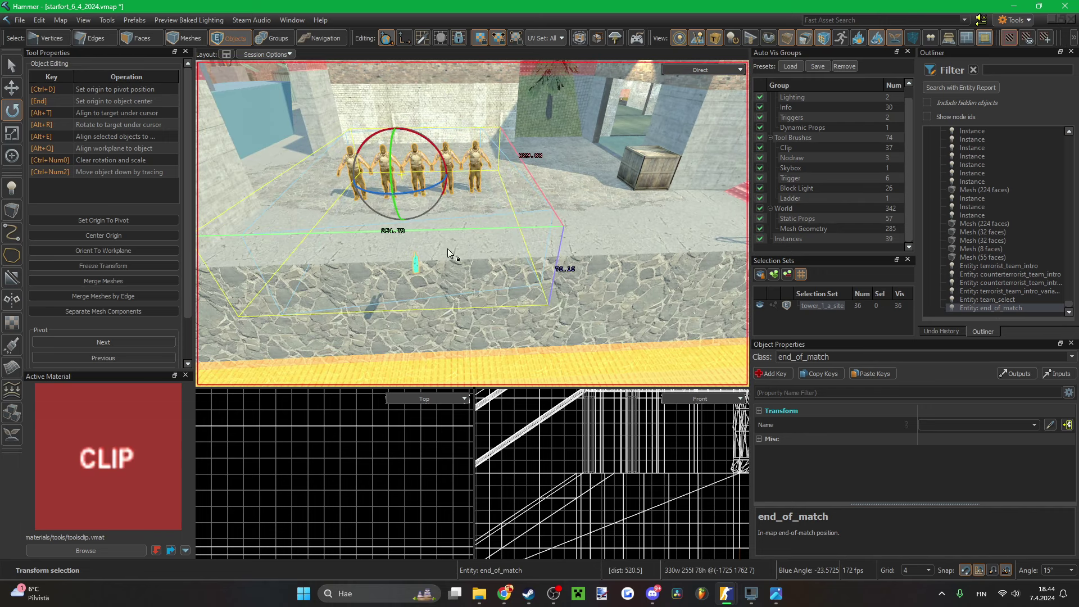
key(t)
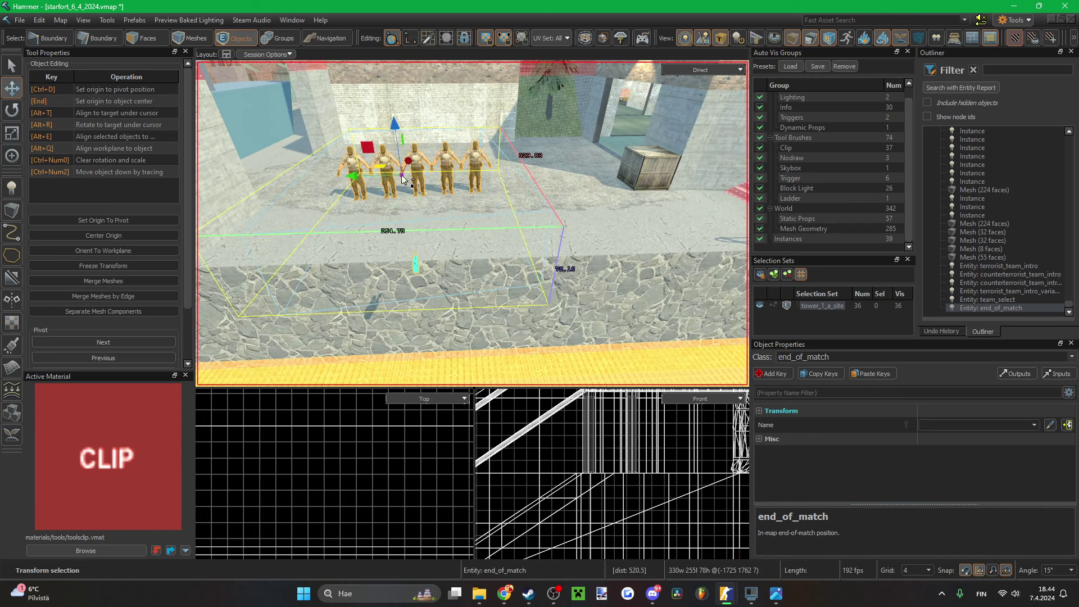
drag(402, 179, 434, 156)
- Clear the selection and save the map
right_drag(472, 223, 472, 223)
key(Escape)
key(ctrl+s)
key(w)
key(s)
scroll(472, 223, down, 1)
key(w)
scroll(473, 223, up, 5)
key(s)
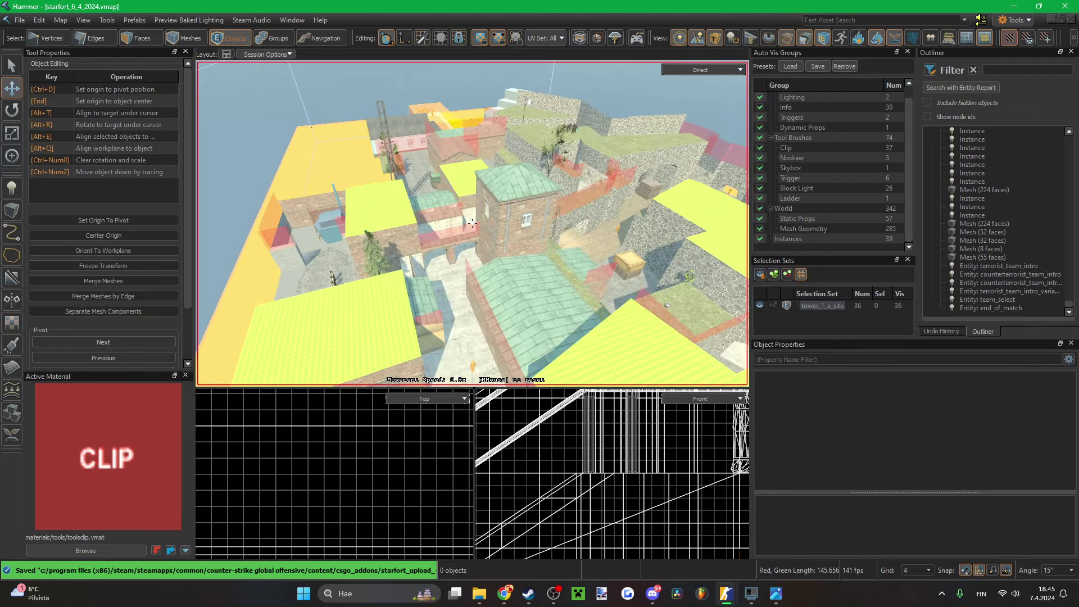
key(ctrl+s)
key(w)
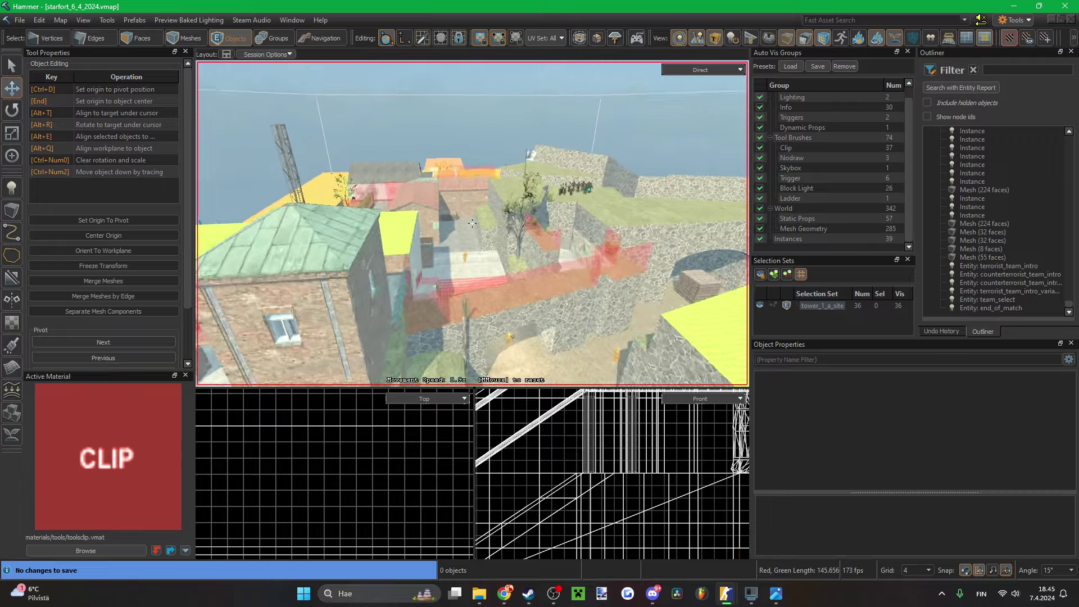
- Move the end_of_match lineup onto the concrete landing above the clipped stairs, at about X -233, Y 2255
key(w)
right_drag(472, 223, 472, 223)
click(574, 251)
right_drag(575, 250, 499, 219)
key(s)
key(w)
drag(580, 269, 463, 207)
key(w)
key(w)
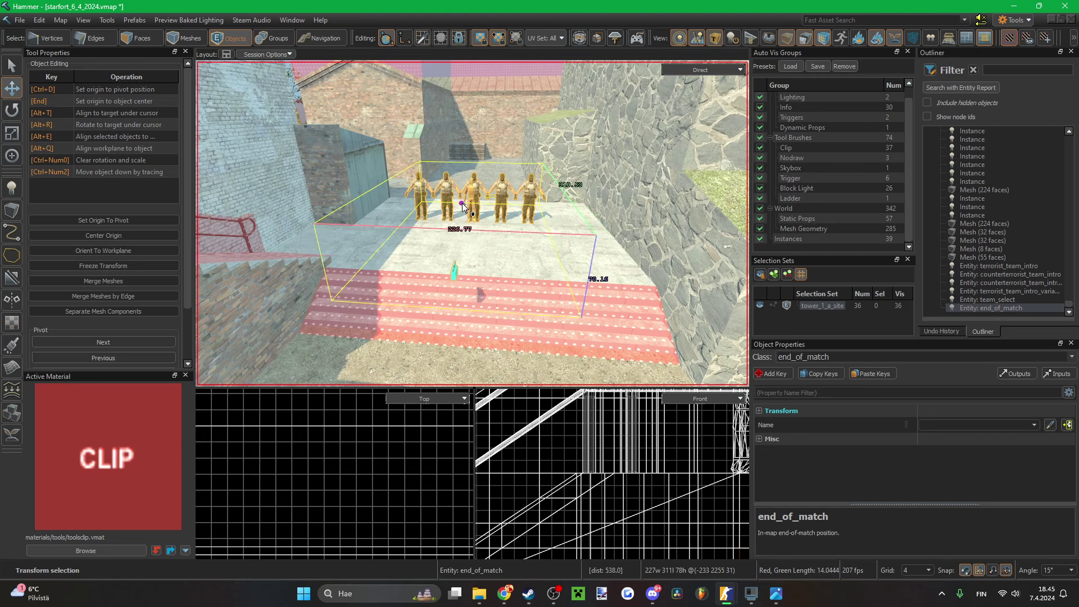
- Move the info_player_start on the landing in front of the end_of_match lineup and save the map
mouse_move(492, 256)
right_down()
mouse_move(494, 140)
mouse_move(498, 274)
right_up()
click(494, 139)
key(w)
click(500, 259)
key(s)
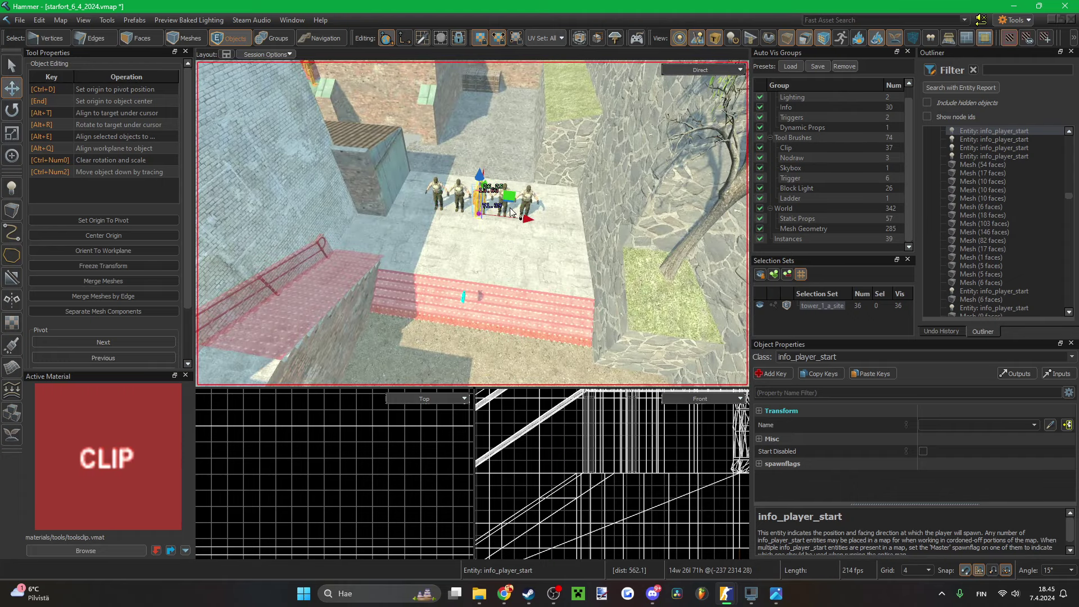
right_drag(491, 282, 472, 163)
click(462, 146)
key(ctrl+s)
scroll(471, 275, down, 2)
key(w)
key(s)
- Reposition the end_of_match lineup on the landing to about X -269, Y 2267
right_drag(472, 223, 501, 289)
click(498, 209)
key(r)
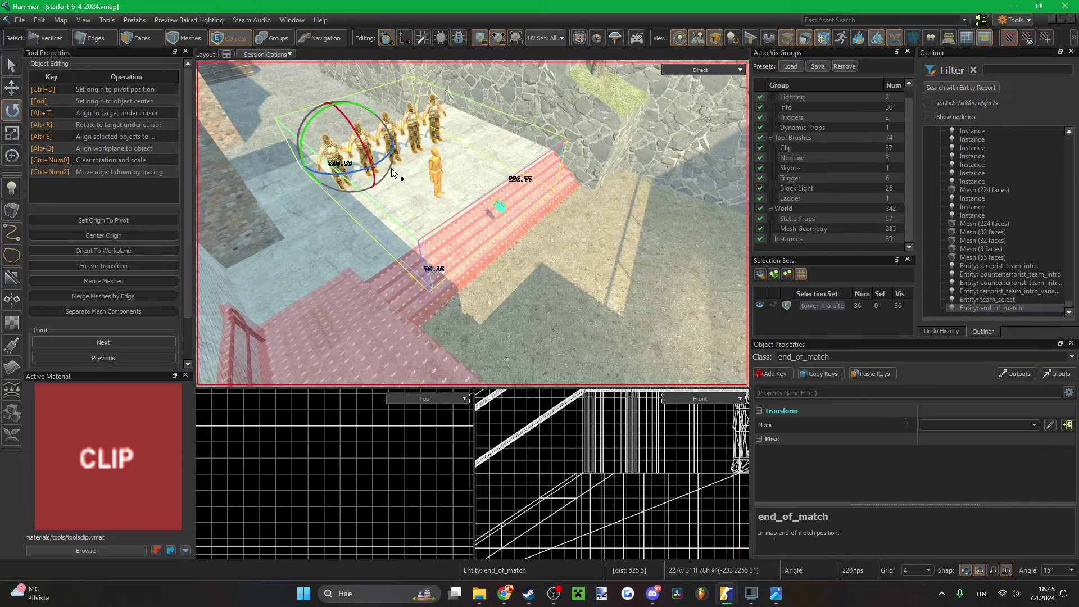
key(w)
right_drag(454, 201, 417, 156)
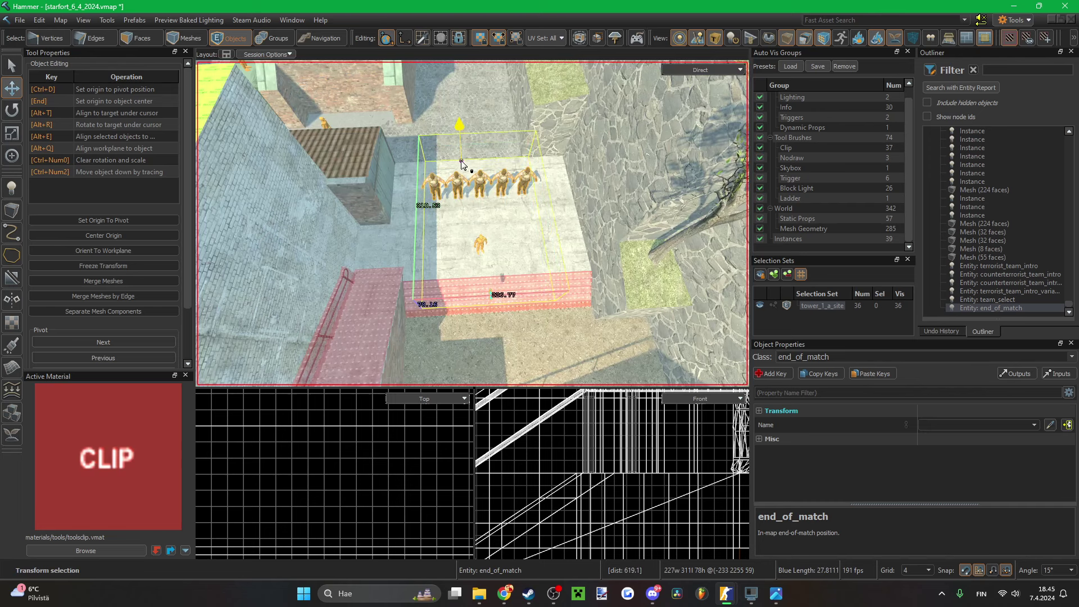
right_drag(478, 174, 537, 213)
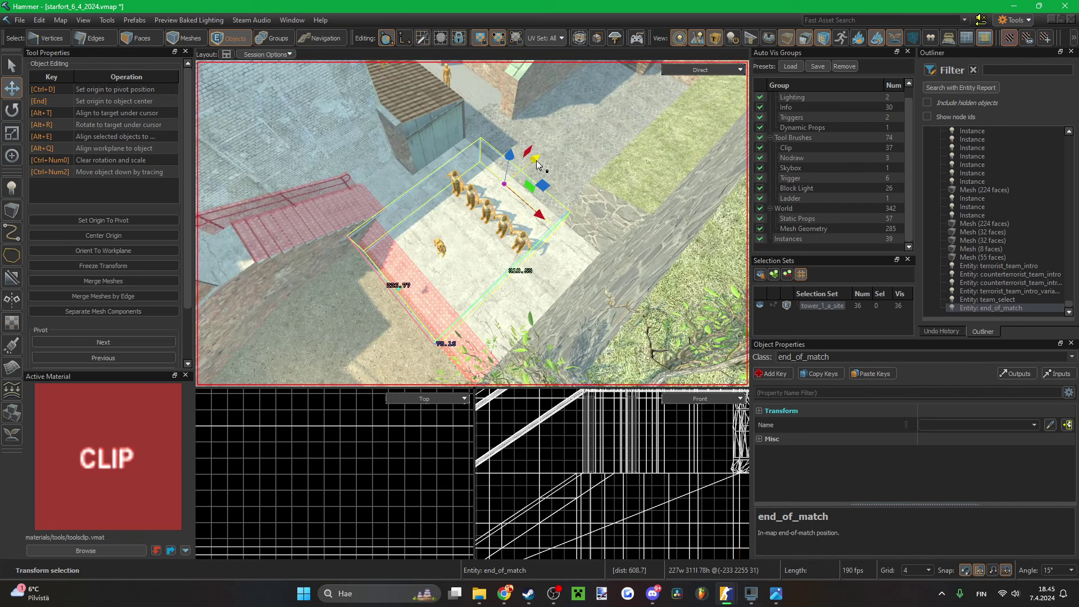
drag(537, 214, 497, 182)
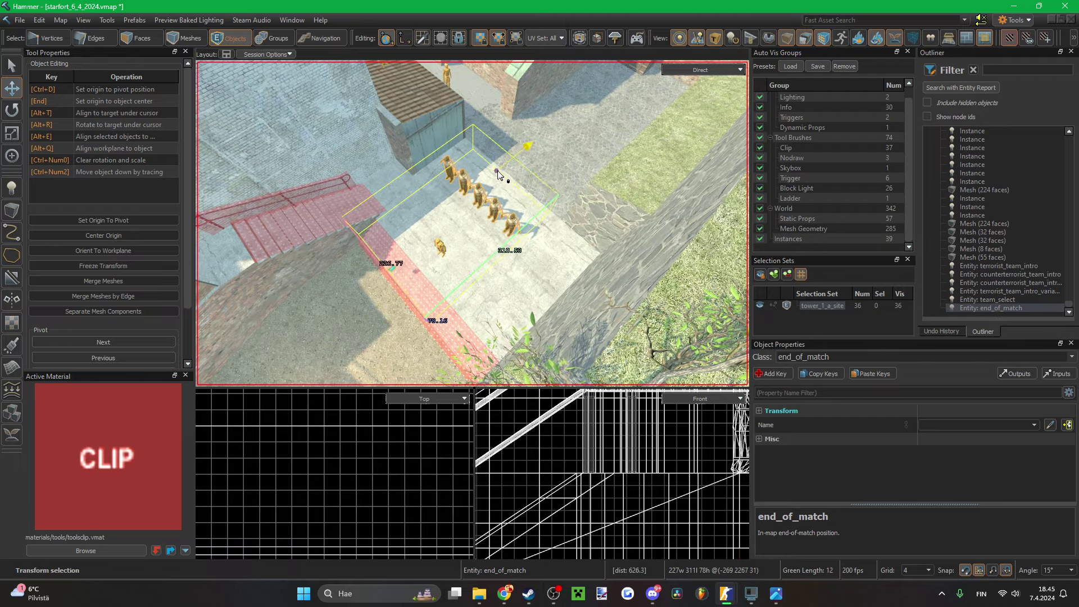
- Deselect the end_of_match lineup and save the map
right_drag(507, 210, 540, 174)
click(504, 109)
key(ctrl+s)
scroll(505, 152, down, 2)
mouse_move(505, 110)
right_down()
mouse_move(504, 152)
mouse_move(497, 107)
right_up()
key(s)
- Relocate the end_of_match lineup to the dirt passage between the stone walls, rotating it and shifting it to about X -111, Y 1721
mouse_move(472, 223)
right_down()
mouse_move(472, 275)
mouse_move(472, 223)
right_up()
click(480, 198)
key(s)
key(r)
drag(471, 210, 477, 217)
scroll(472, 223, down, 1)
right_drag(476, 221, 472, 223)
key(w)
ctrl+drag(508, 143, 456, 135)
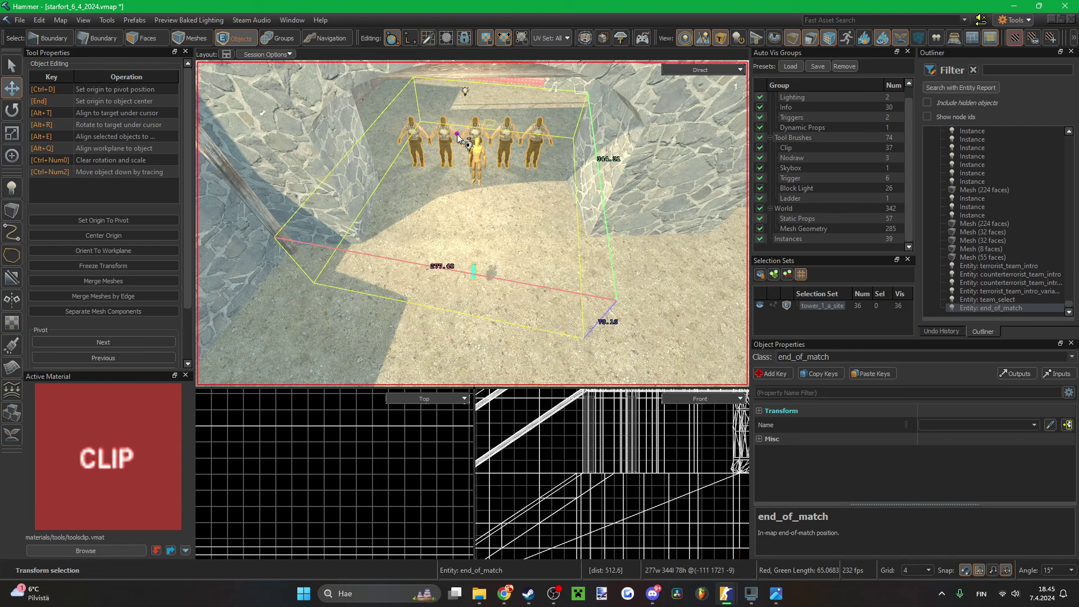
- Fine-tune the rotation and position of the end_of_match lineup in the dirt passage
key(a)
right_drag(497, 213, 497, 213)
key(r)
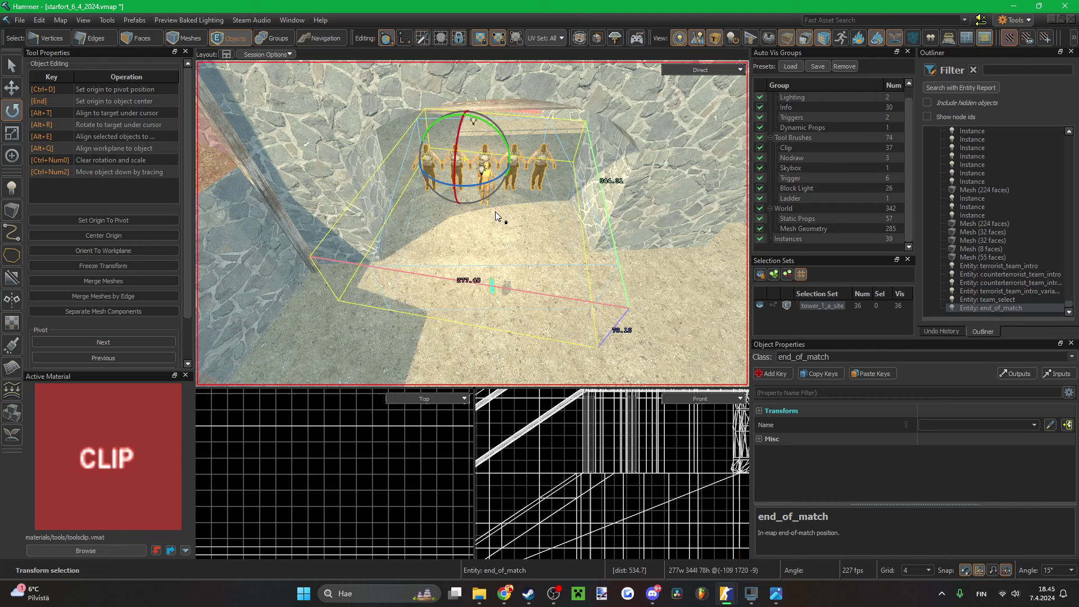
drag(490, 187, 481, 185)
key(t)
drag(501, 149, 460, 156)
- Clear the selection and save the map with the repositioned end_of_match entity
key(s)
right_drag(430, 140, 429, 139)
click(429, 139)
key(ctrl+s)
key(s)
click(21, 21)
click(43, 97)
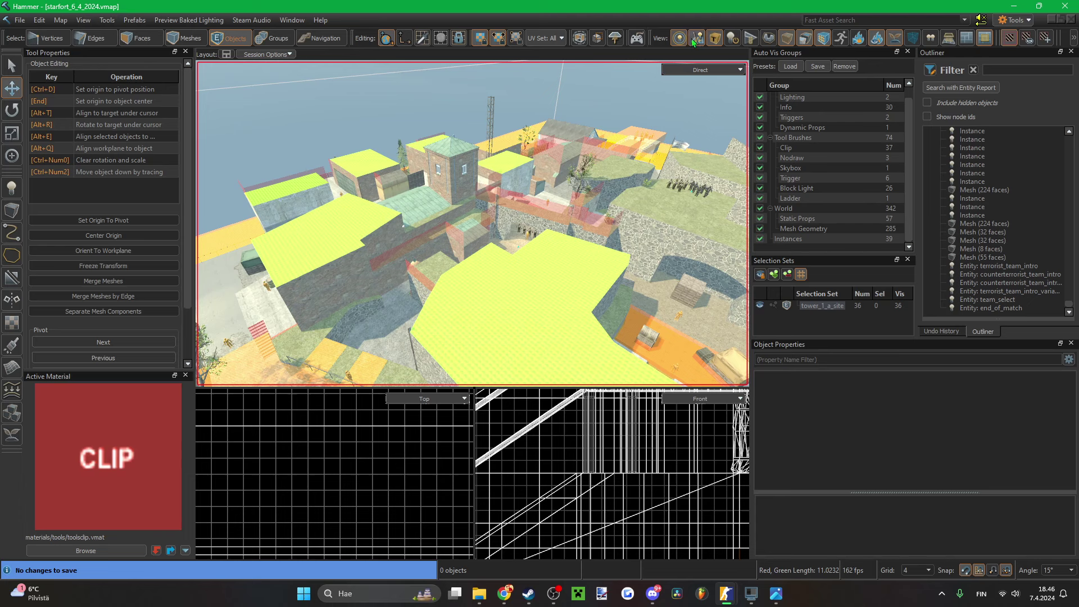
click(20, 20)
click(30, 99)
- Open the Build Map dialog for starfort_6_4_2024.vmap and switch to the running Counter-Strike 2 window
click(636, 39)
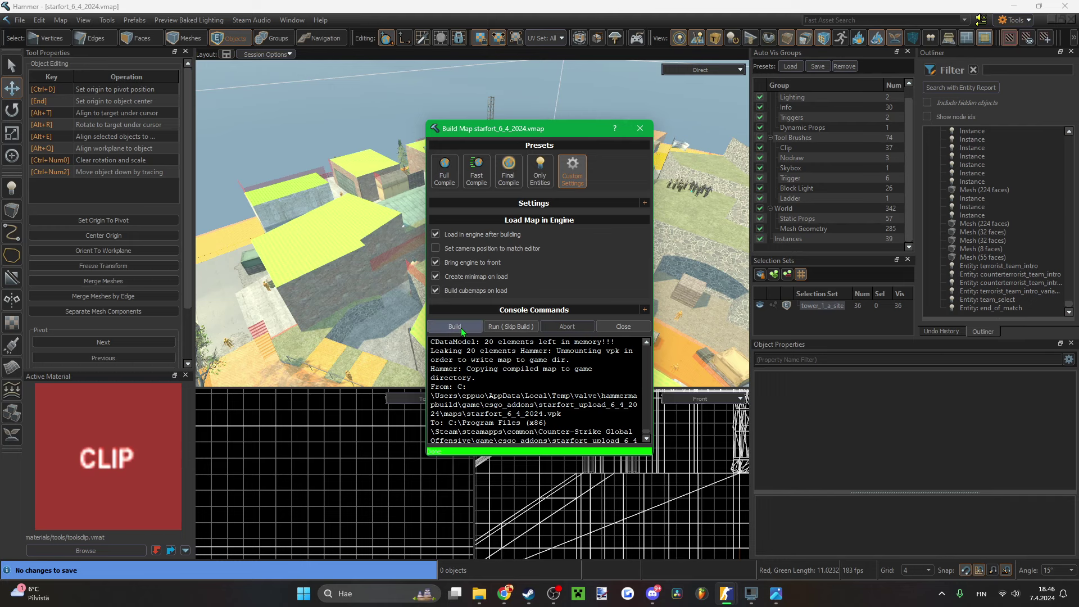
mouse_move(723, 600)
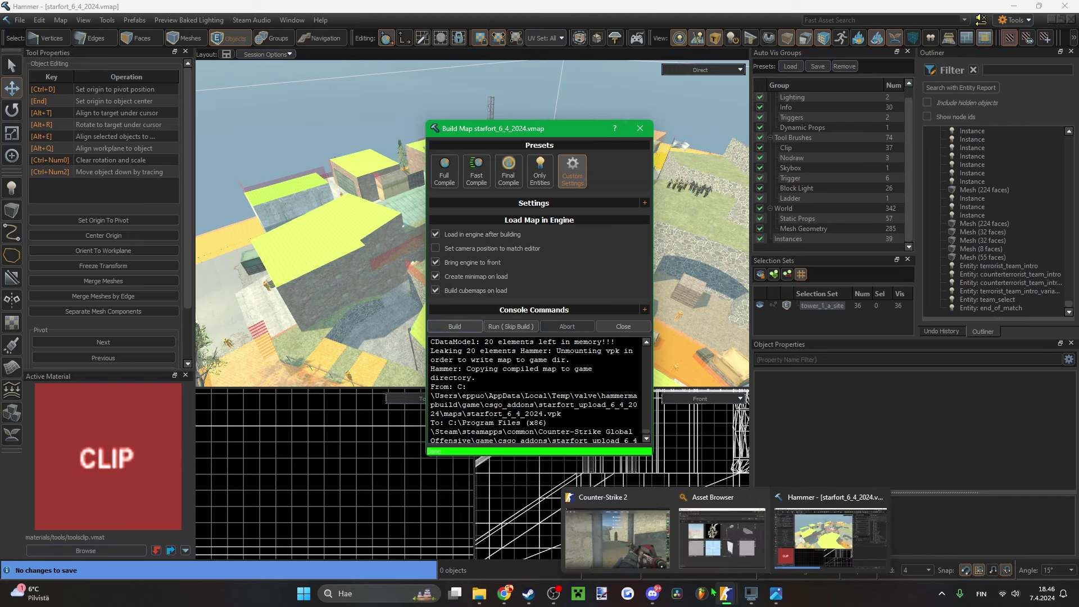
click(609, 534)
key(w)
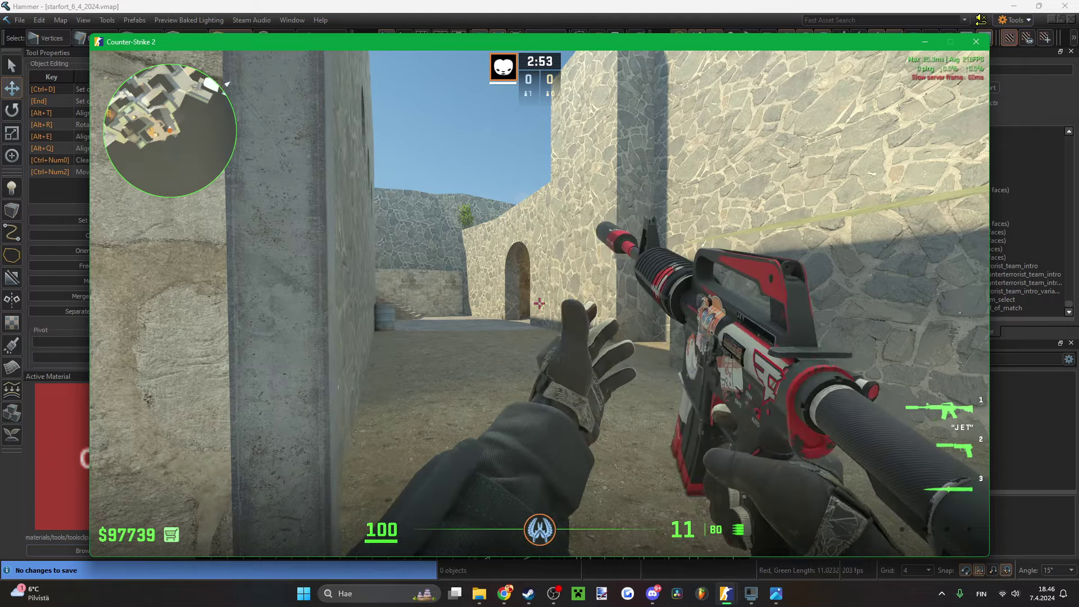
- Walk through the running starfort map, from the dirt passage up the stairs to the walkway, examining the layout and radar
key(3)
key(w)
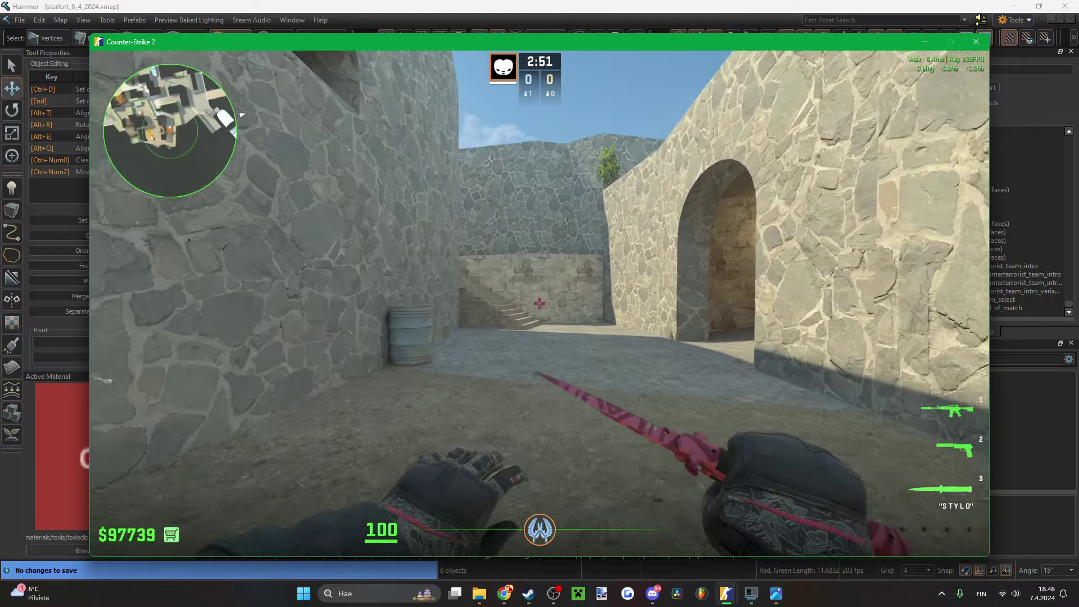
click(540, 304)
key(w)
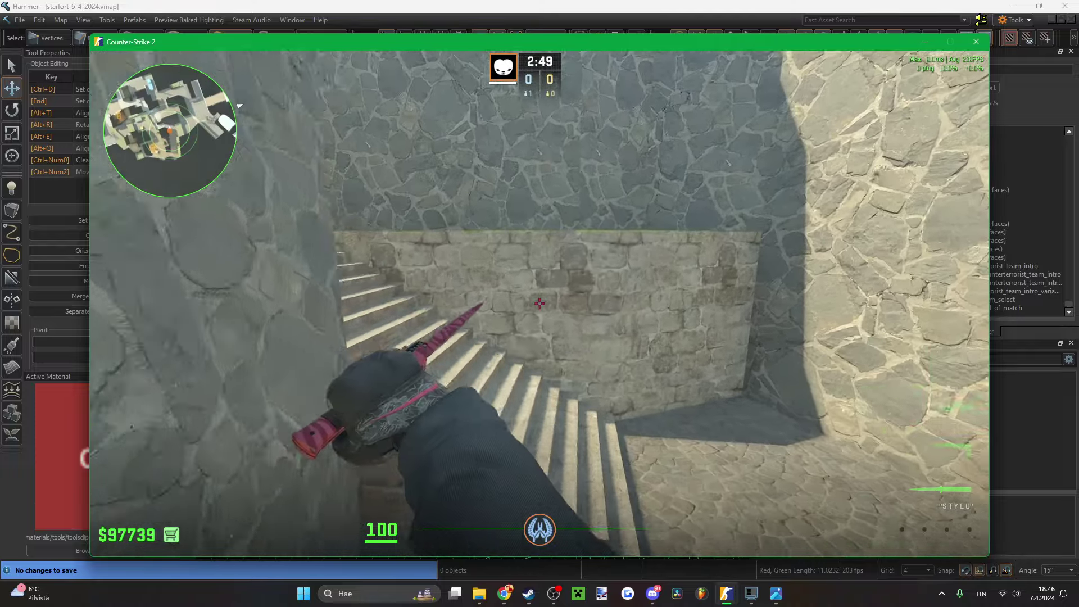
key(w)
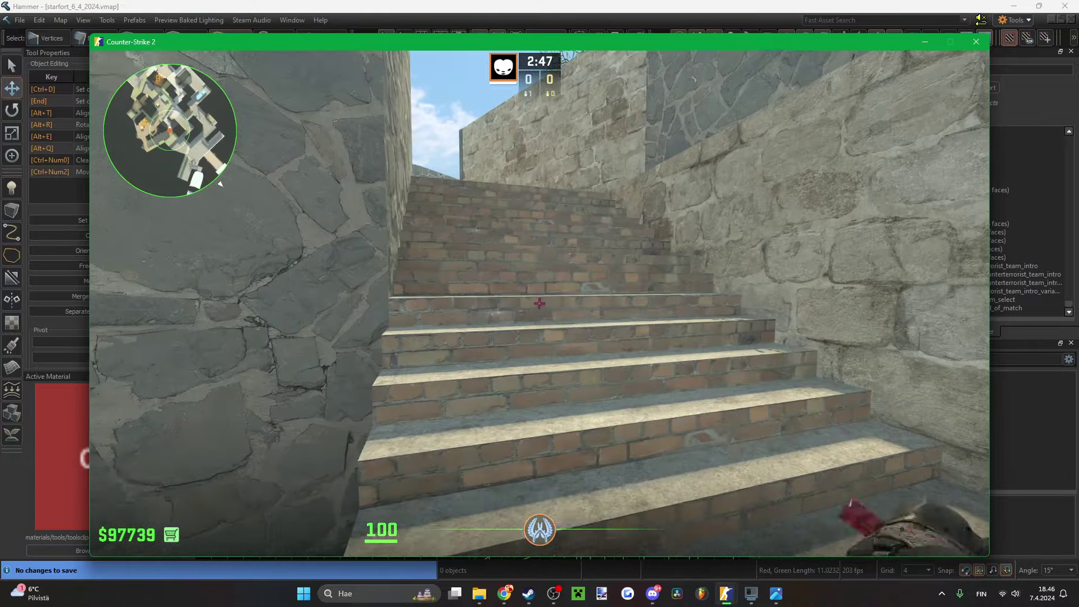
key(w)
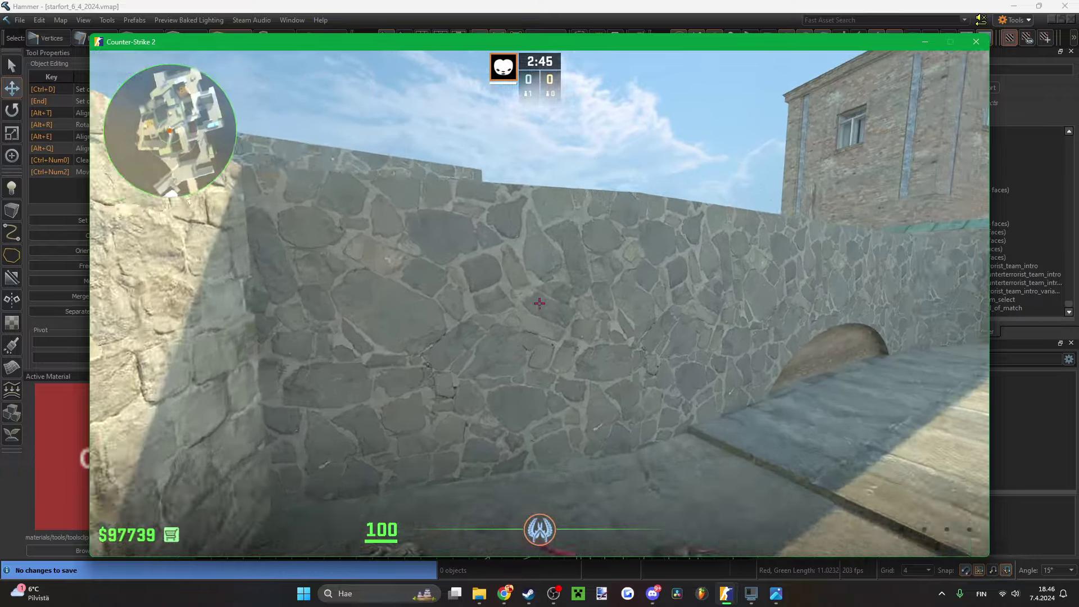
key(1)
key(3)
key(Escape)
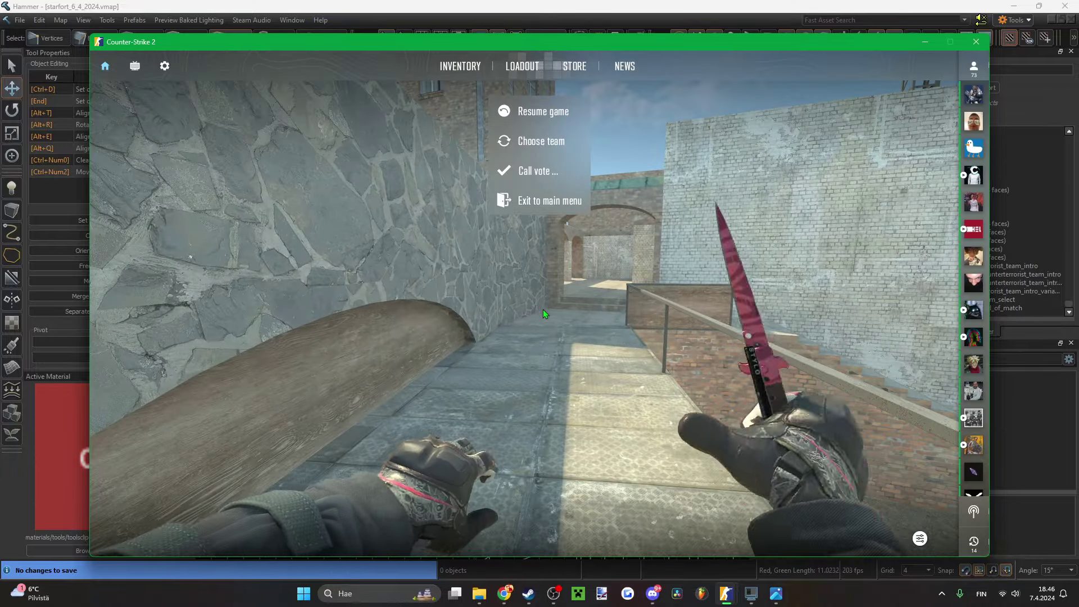
- Switch back to Hammer and close the Build Map dialog
mouse_move(726, 593)
click(805, 554)
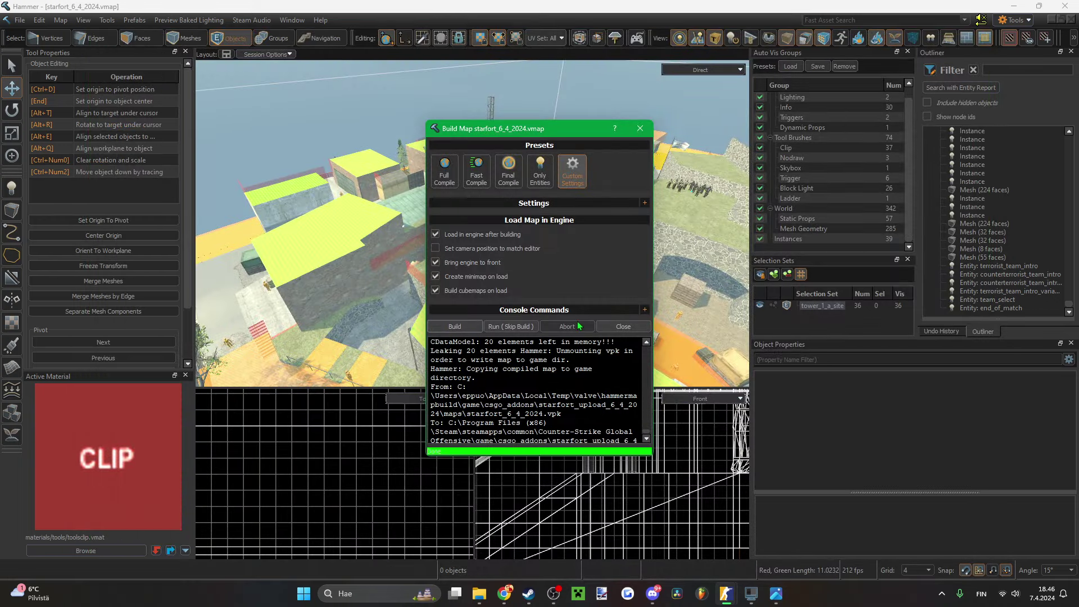
click(608, 328)
- Select the cs_minimap_boundary entity at the far corner of the map and lower it to Z -300
right_drag(608, 328, 472, 223)
key(w)
key(w)
key(w)
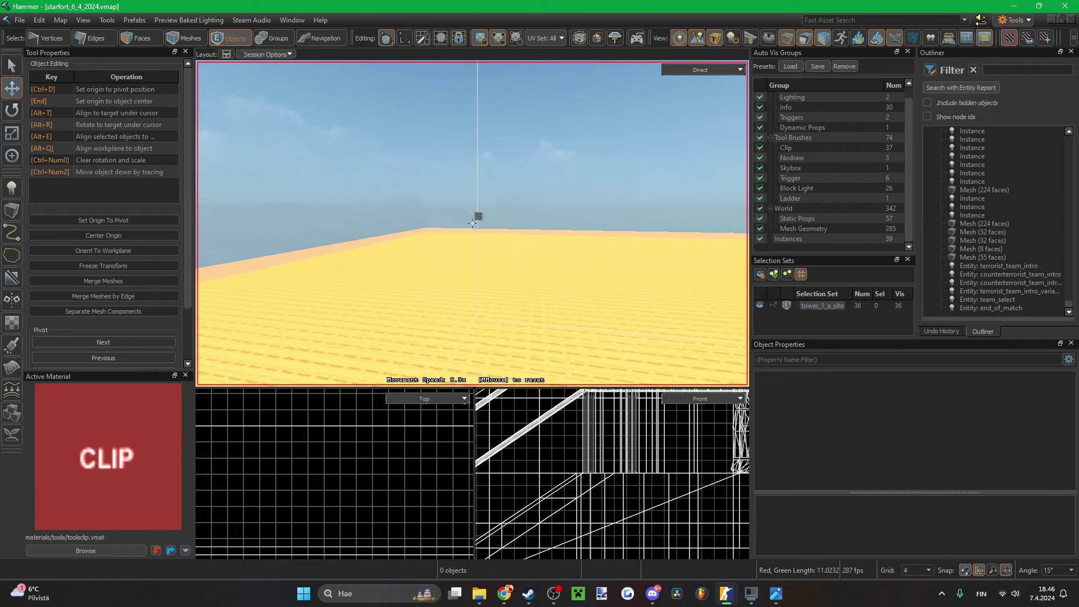
key(z)
click(497, 213)
scroll(562, 477, down, 4)
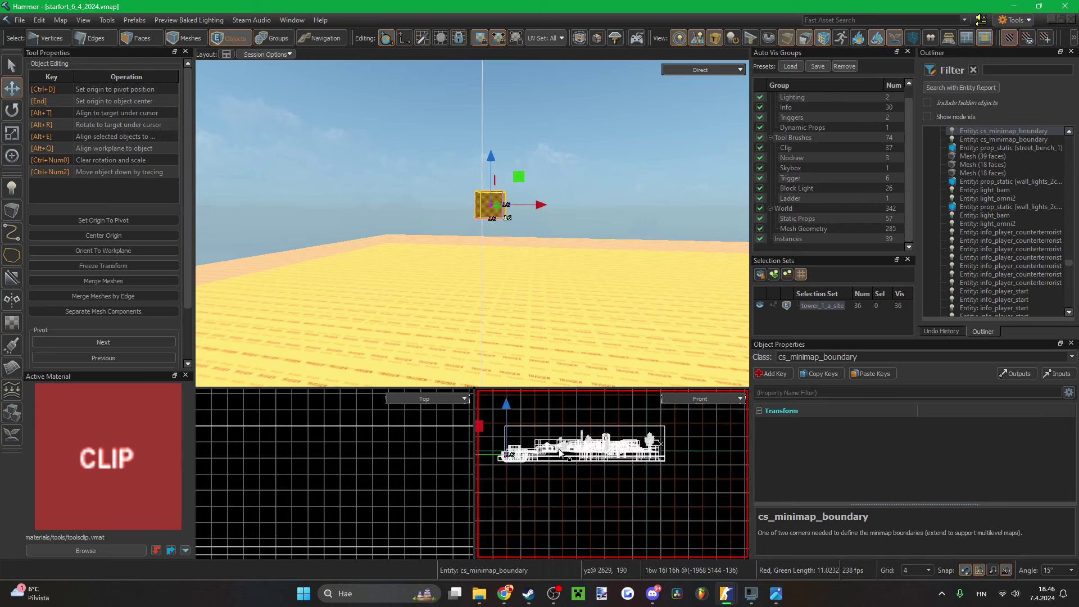
scroll(550, 490, up, 4)
scroll(551, 488, up, 6)
key(Down)
drag(530, 475, 530, 507)
scroll(530, 508, up, 2)
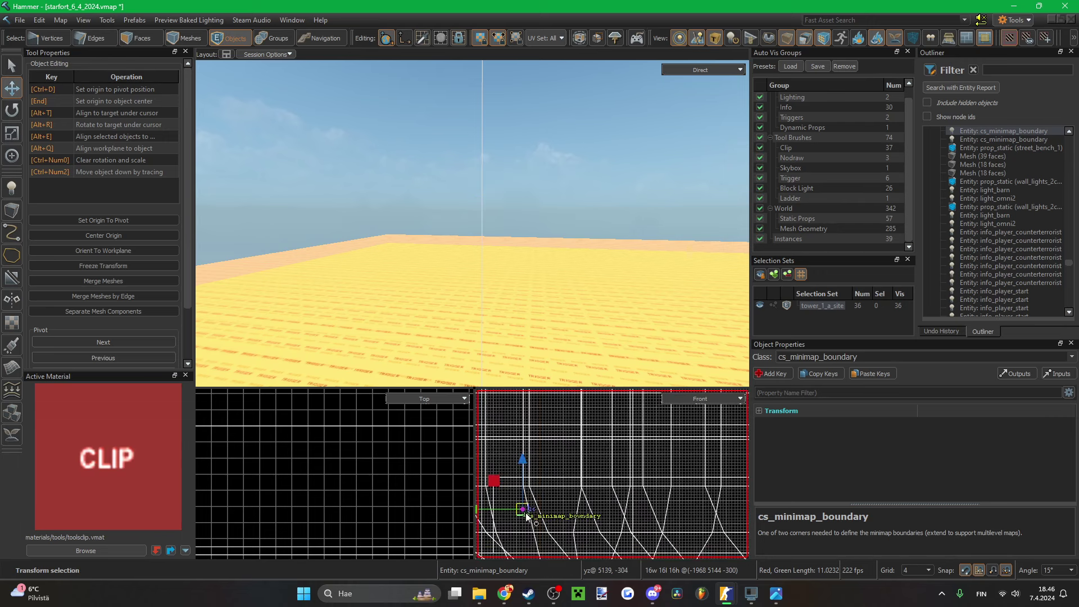
- Select the other cs_minimap_boundary entity at the opposite corner and lower it to Z 96
key(Escape)
key(z)
key(s)
key(w)
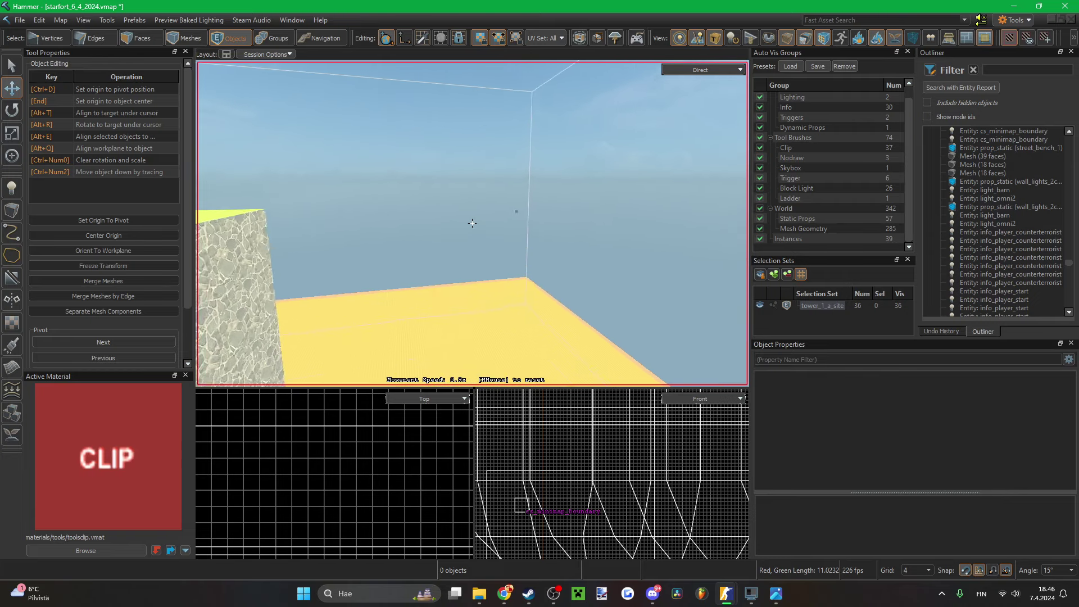
key(z)
click(541, 225)
scroll(702, 456, down, 3)
scroll(702, 456, down, 8)
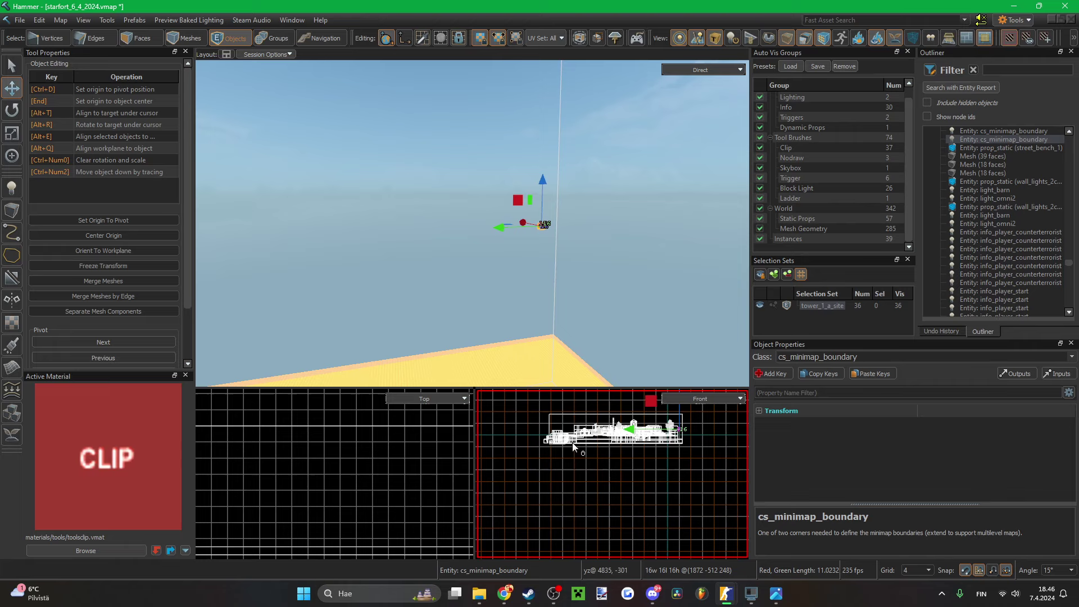
scroll(674, 404, up, 7)
scroll(658, 415, up, 6)
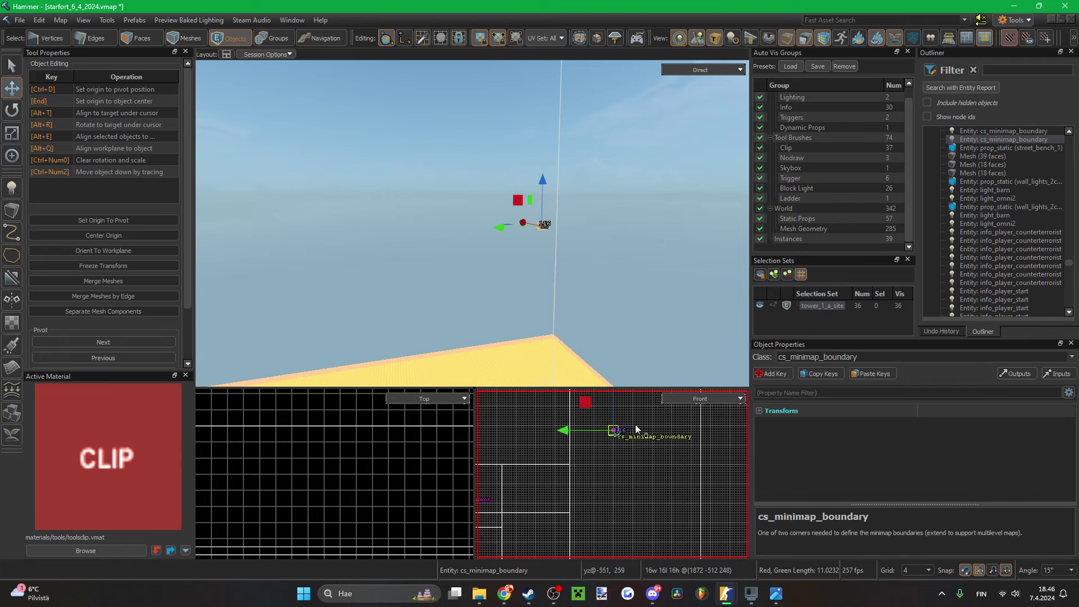
scroll(633, 422, down, 4)
drag(624, 414, 627, 440)
scroll(628, 443, up, 4)
key(Down)
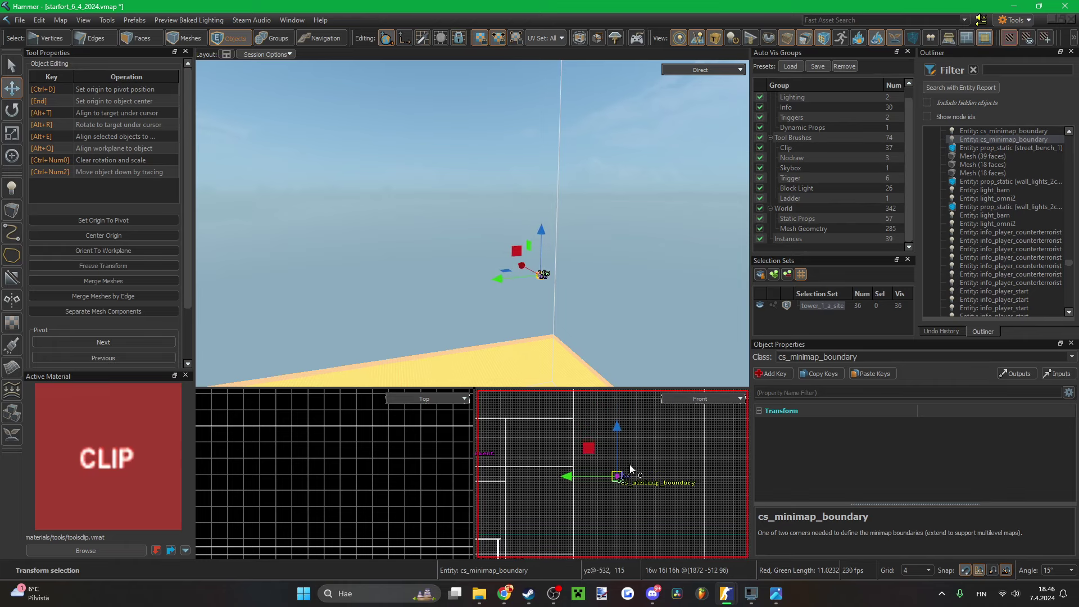
- Nudge the second minimap boundary entity up slightly by six grid increments
key(Up)
key(Up)
key(Up)
key(Up)
key(Up)
key(Up)
- Clear the selection and save the map with both repositioned minimap boundaries
click(611, 302)
key(z)
key(s)
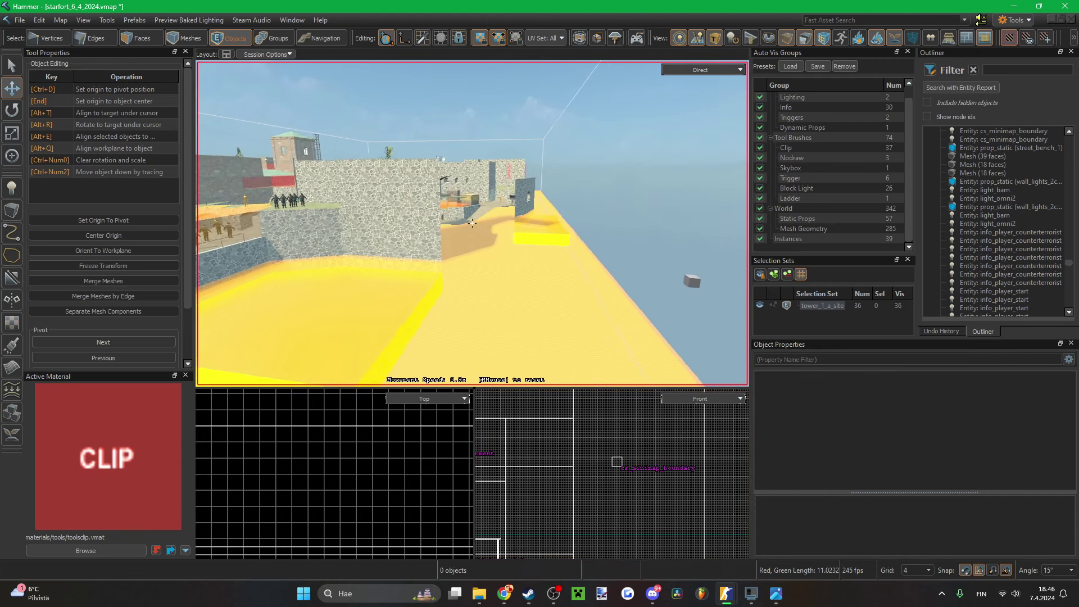
key(ctrl+s)
key(z)
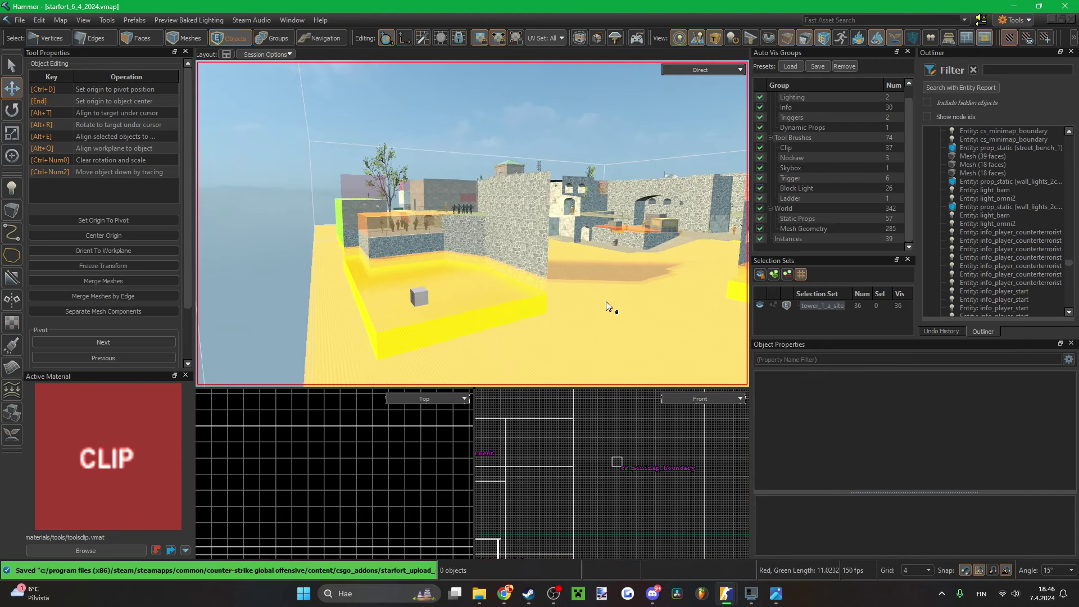
- Switch to Counter-Strike 2 and walk down the stairs and along the stone-walled passage, examining the map and its radar
mouse_move(730, 595)
click(602, 539)
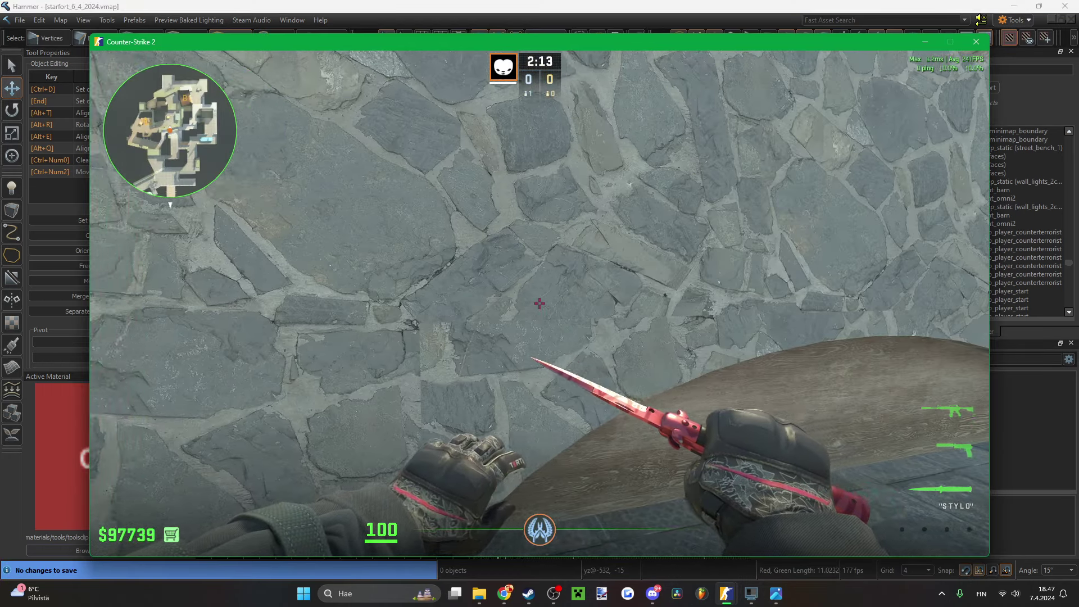
key(w)
click(539, 304)
key(1)
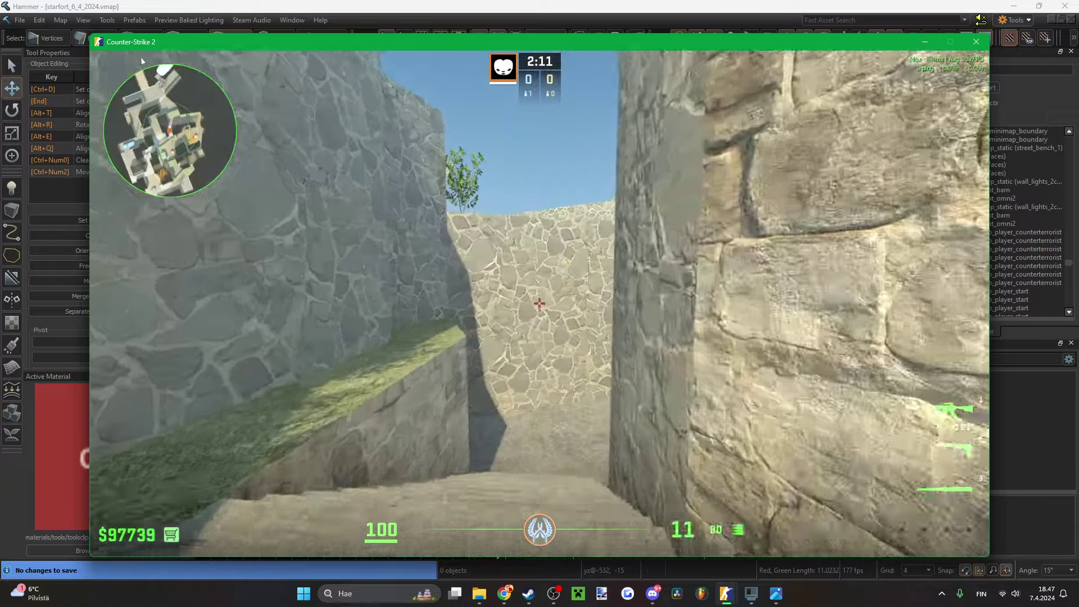
key(w)
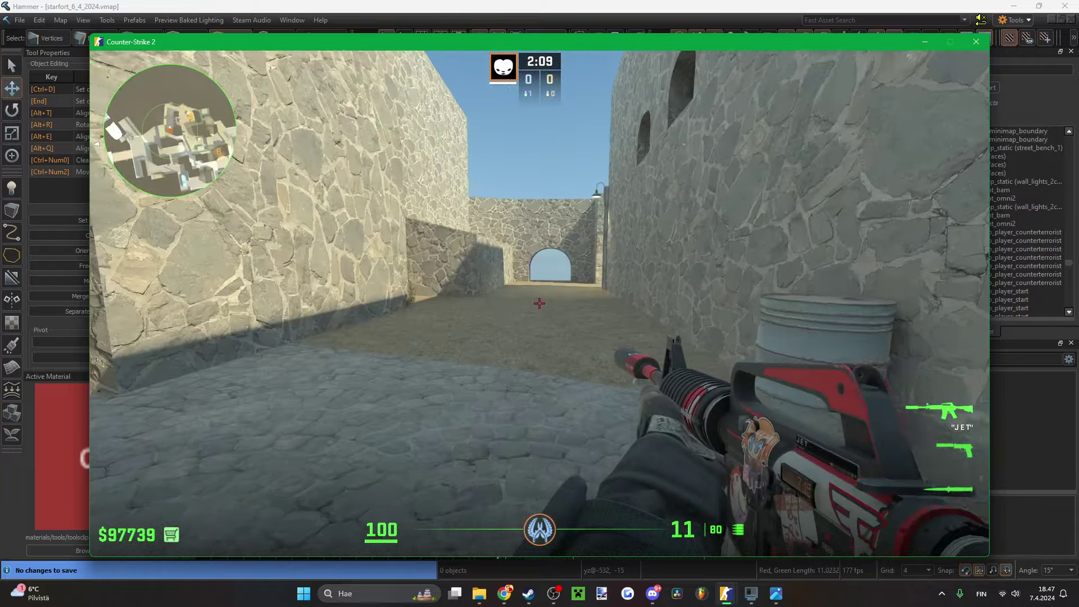
click(540, 303)
key(3)
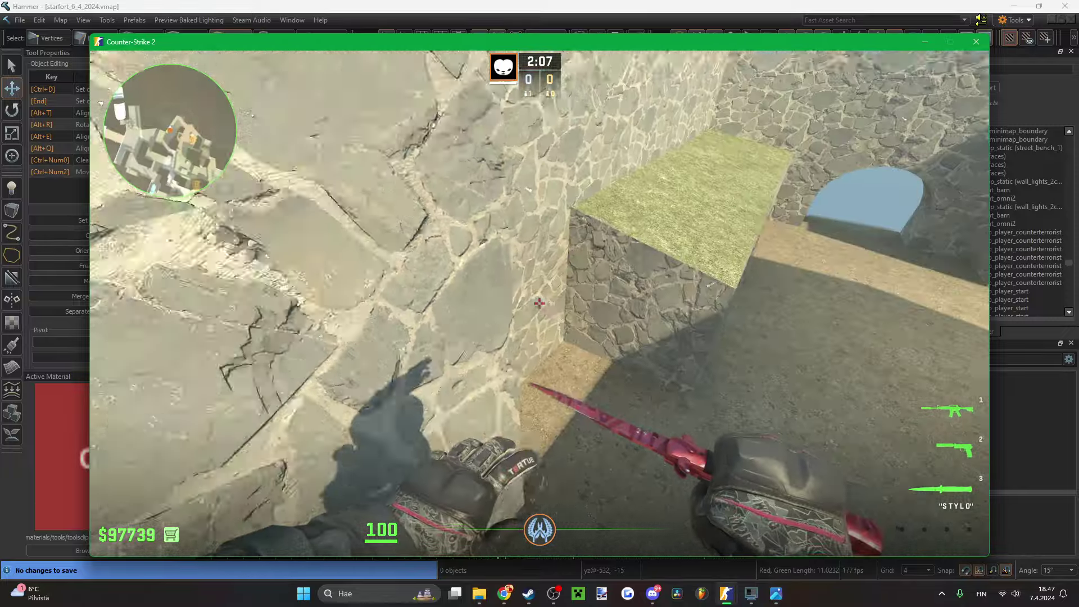
key(2)
click(540, 303)
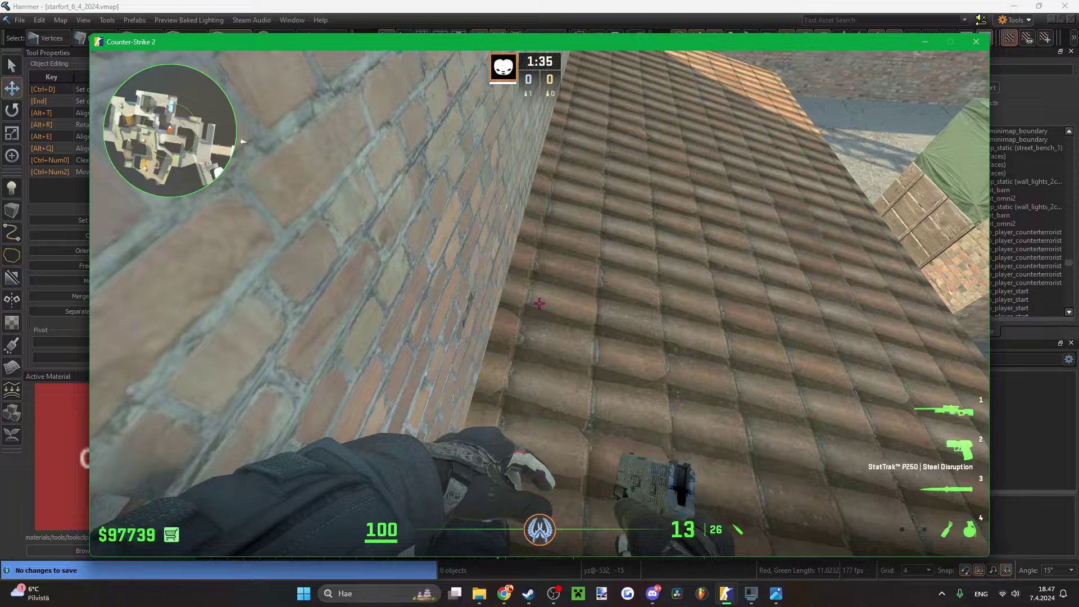
- Examine the tiled roof, brick walls and stairways in the running map, then pause the game
click(539, 303)
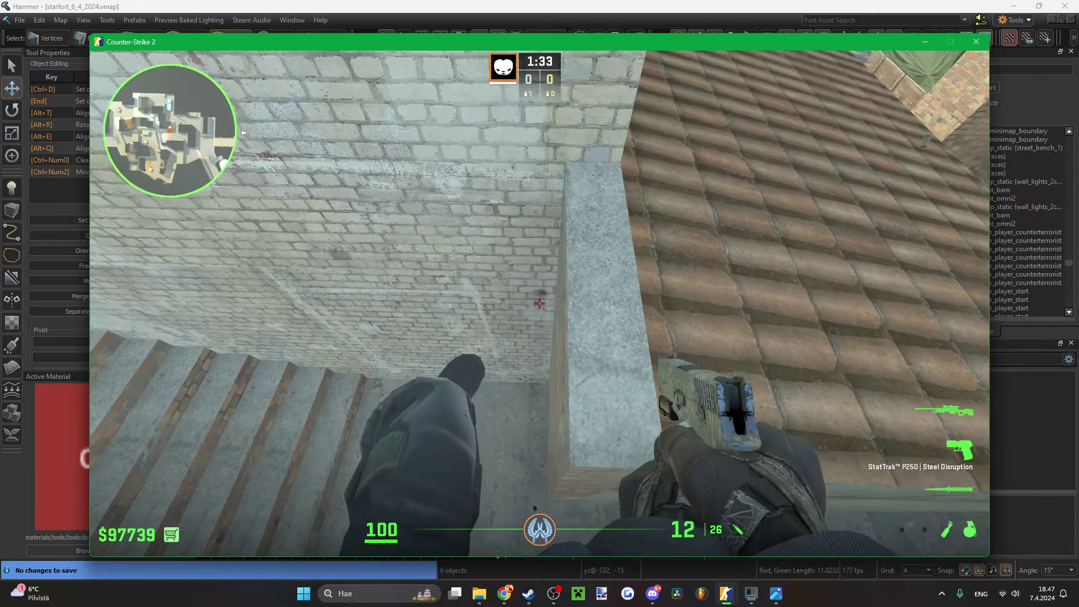
click(539, 303)
click(539, 304)
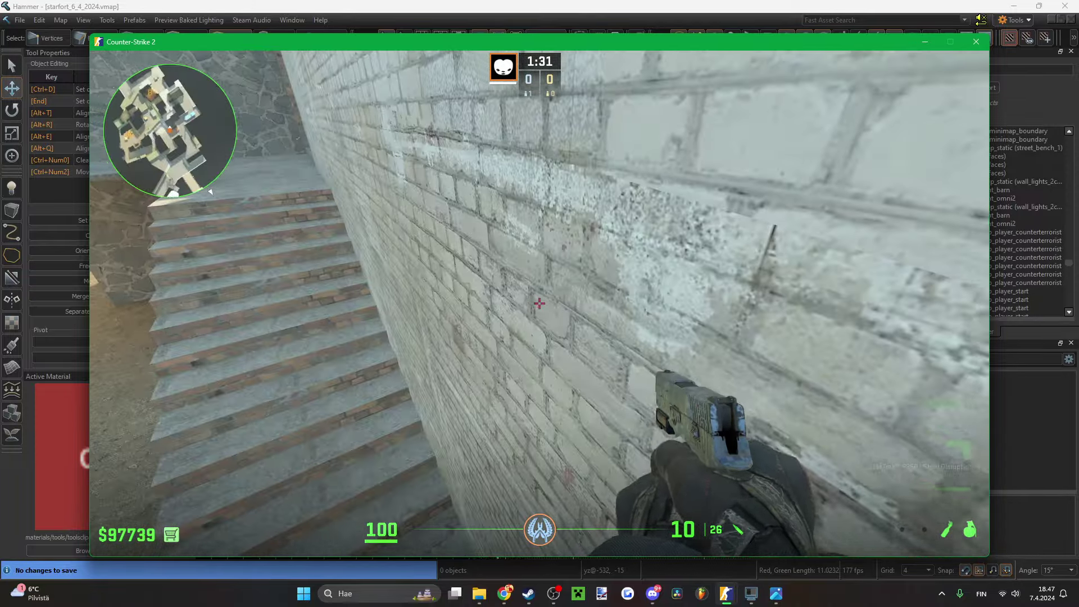
key(3)
key(2)
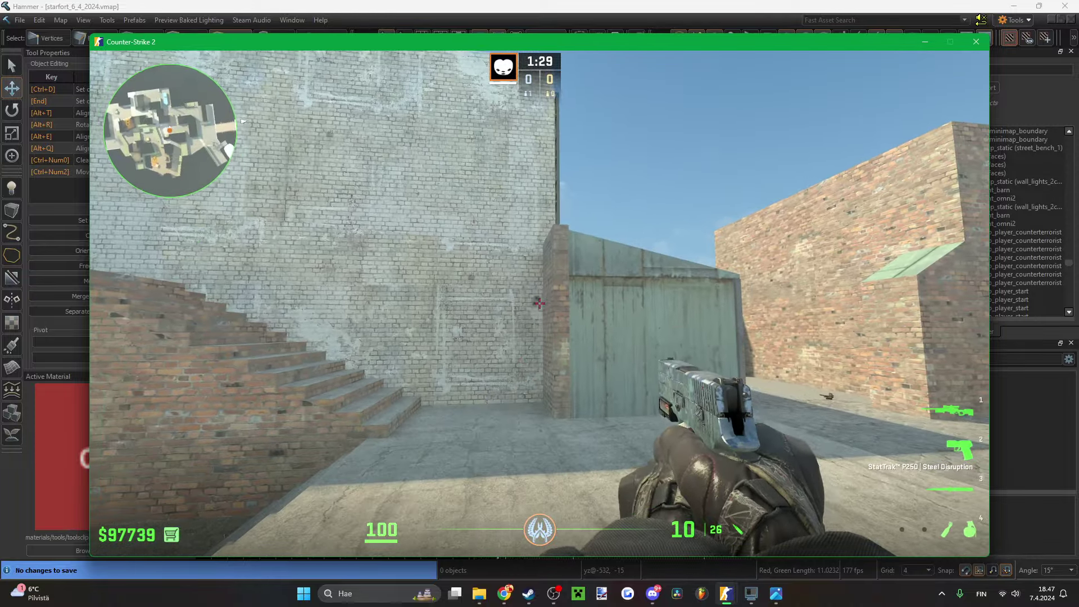
click(539, 304)
click(539, 304)
key(r)
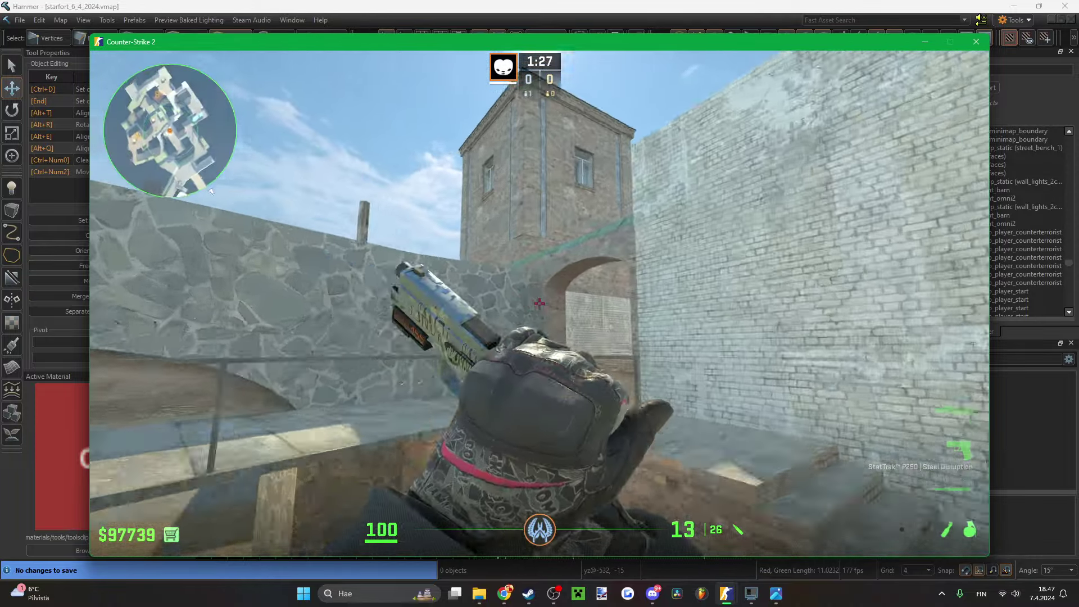
click(539, 303)
key(3)
key(2)
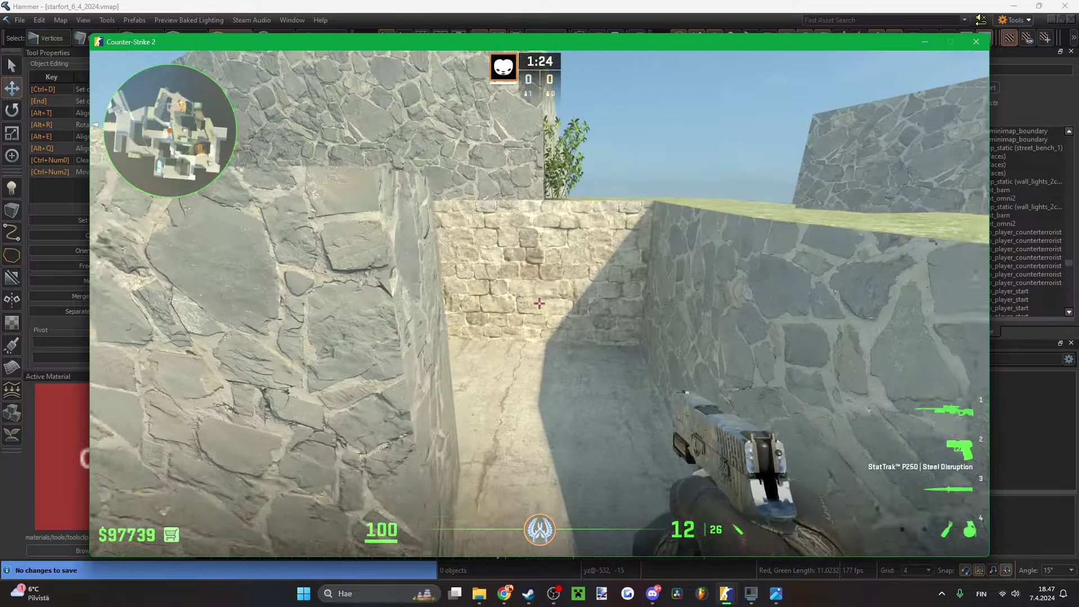
click(539, 303)
key(Escape)
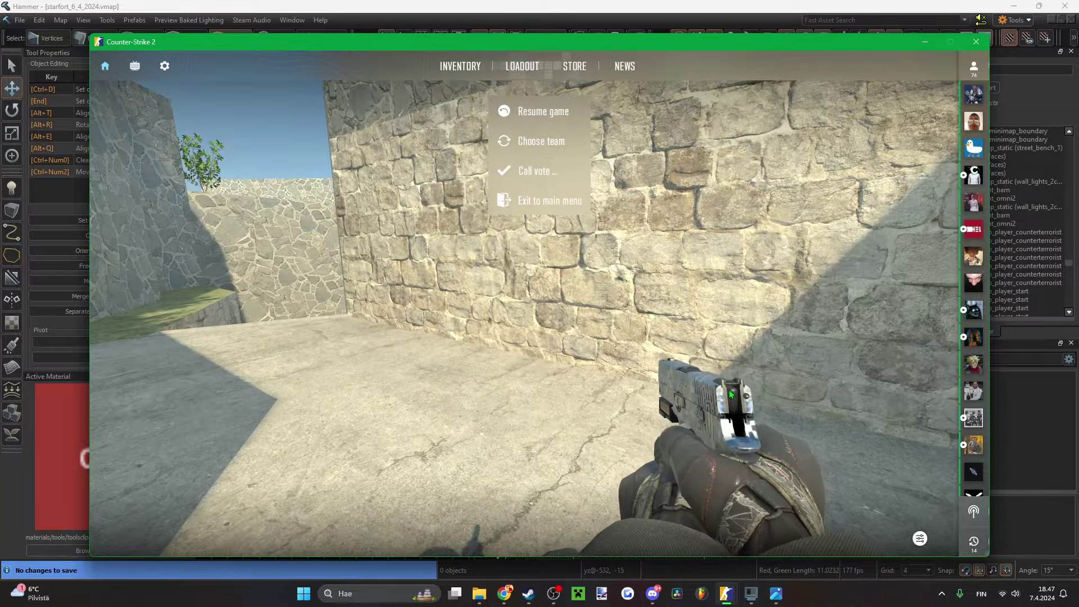
- Switch back to Hammer, save the map and start a new build of starfort_6_4_2024.vmap
click(830, 531)
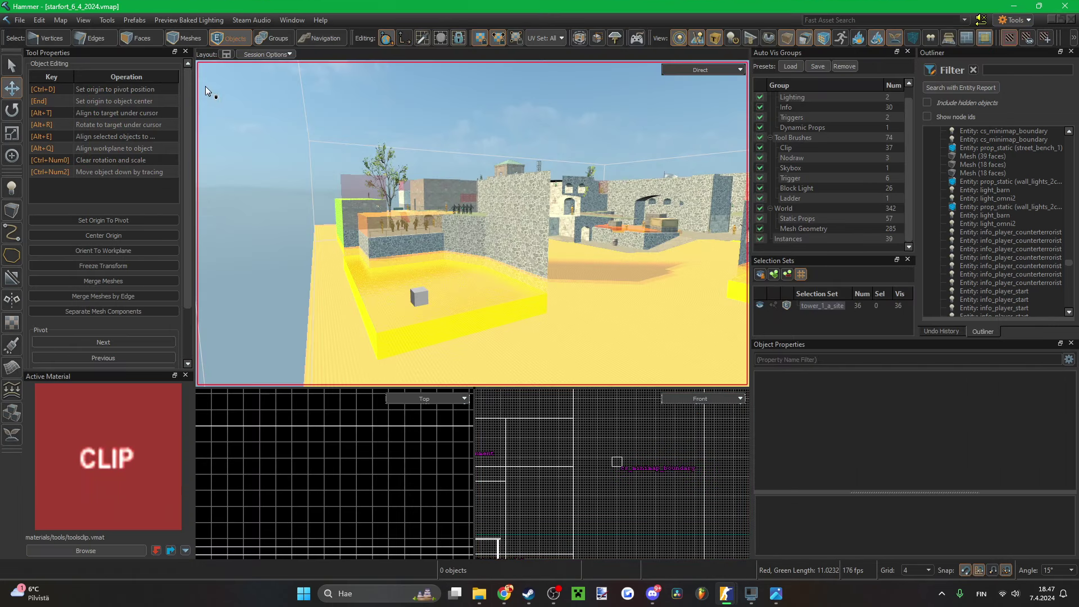
click(28, 97)
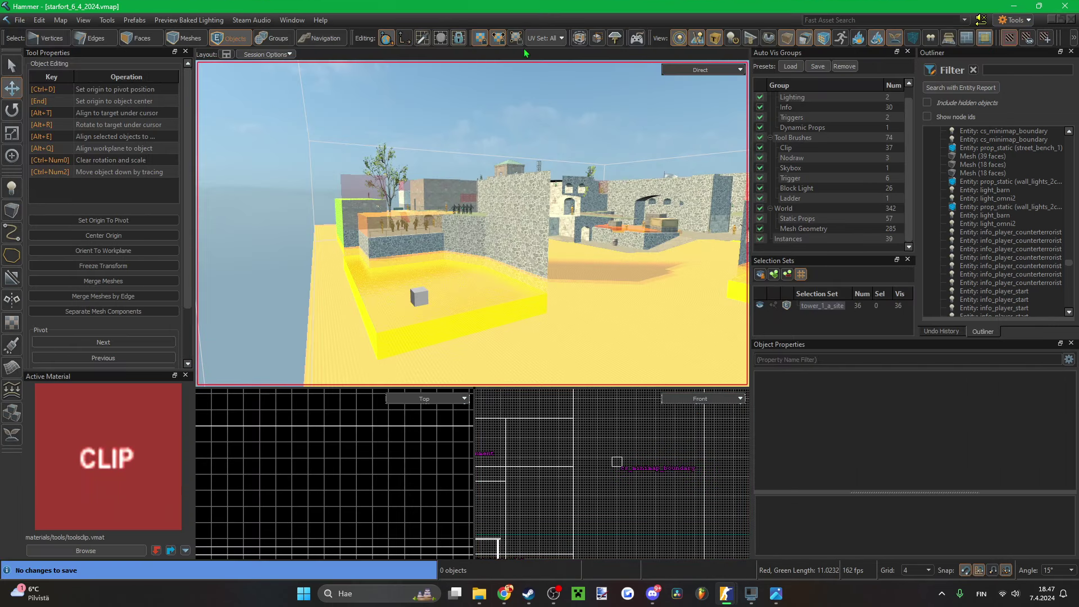
click(636, 40)
click(476, 325)
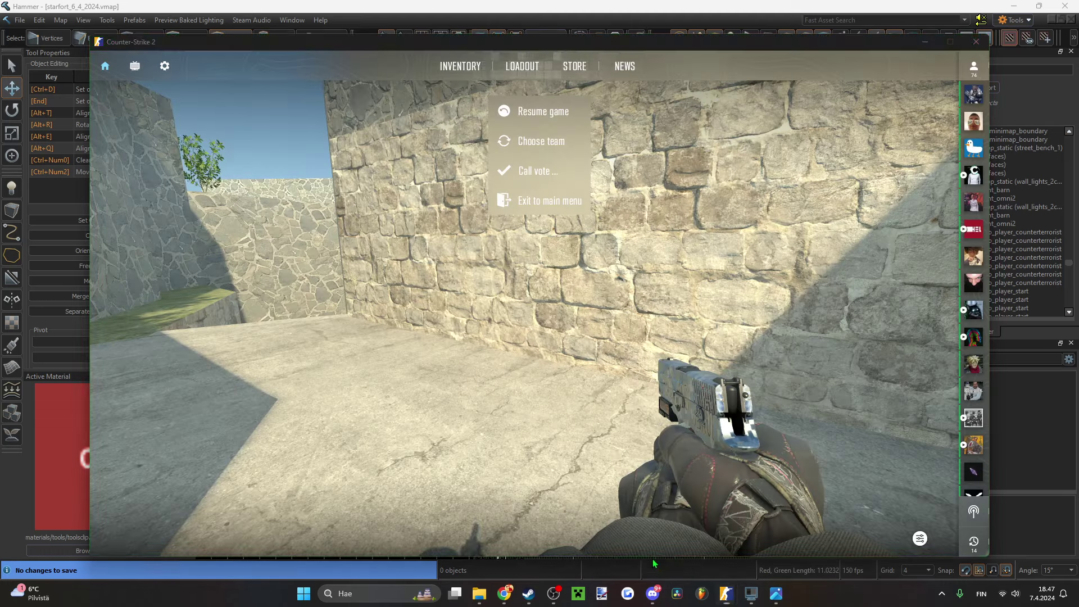
click(543, 111)
click(539, 303)
click(540, 304)
click(539, 303)
key(3)
key(2)
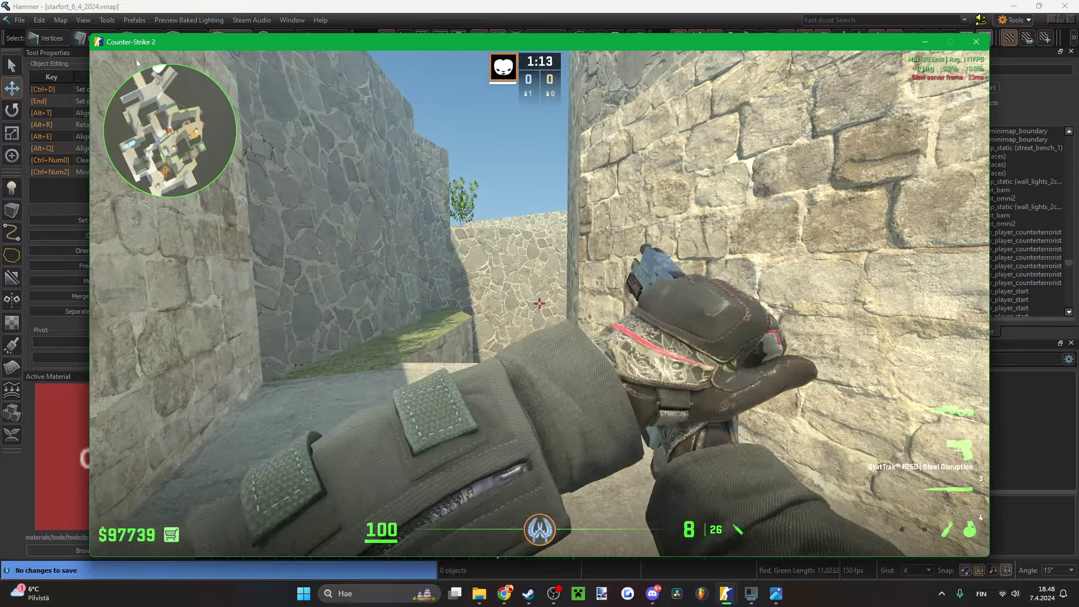
key(r)
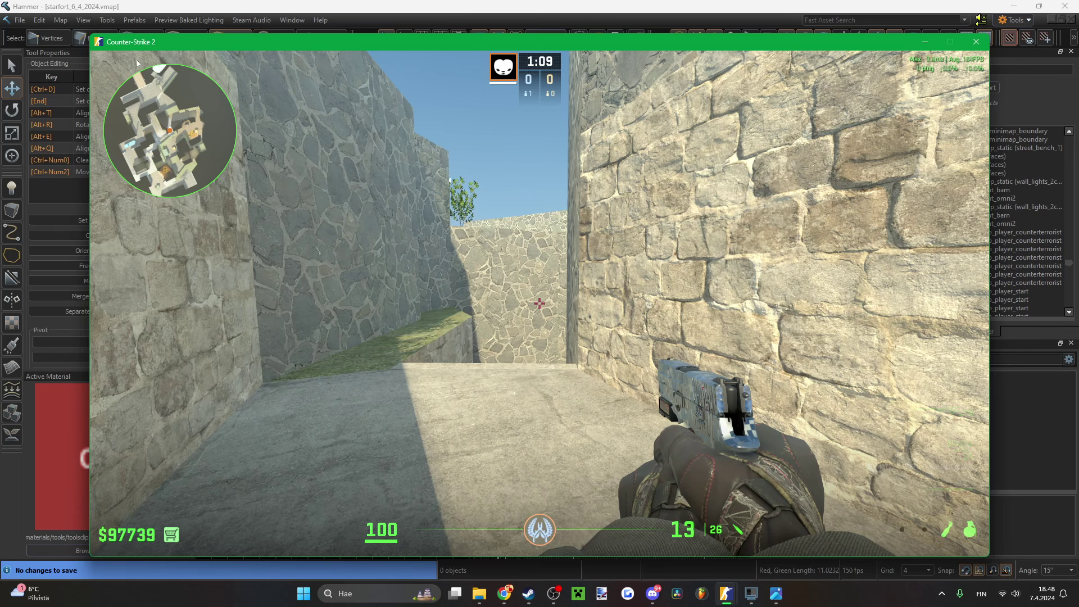
key(Escape)
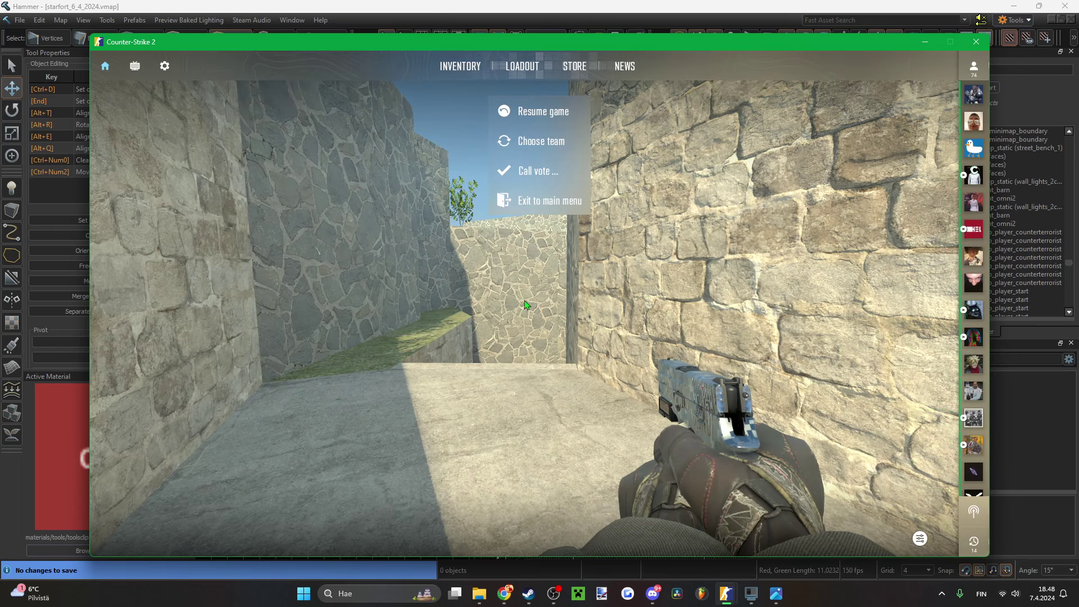
key(alt+Tab)
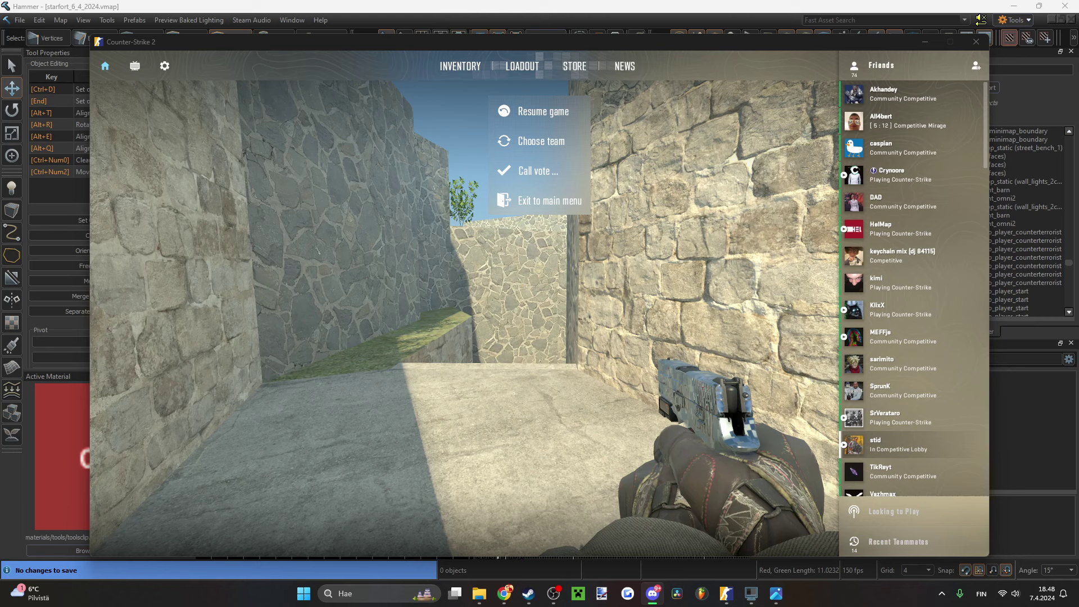
click(682, 393)
key(Escape)
key(w)
click(539, 304)
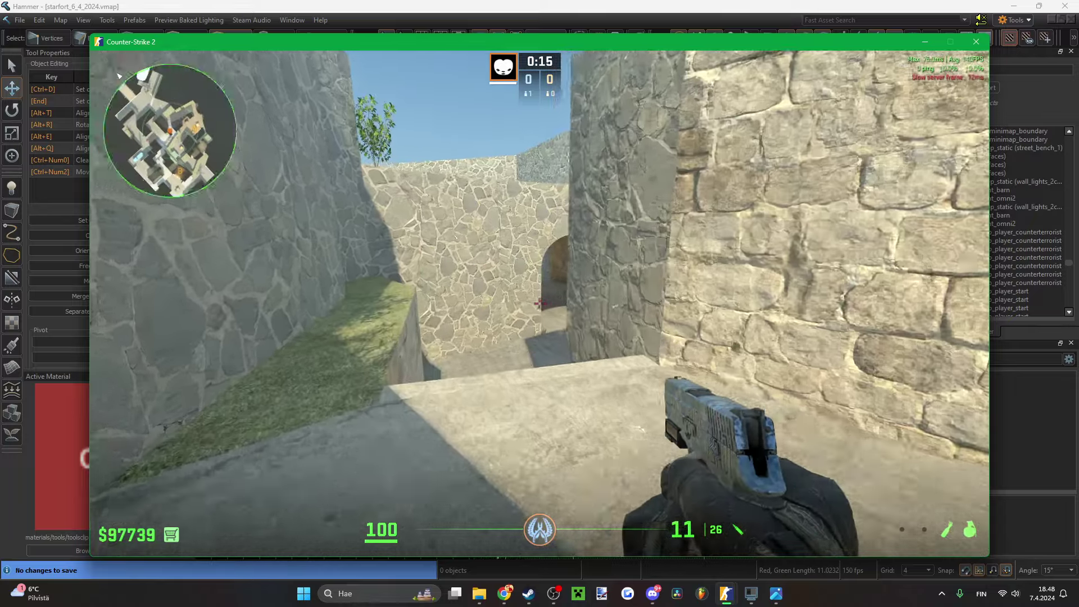
key(r)
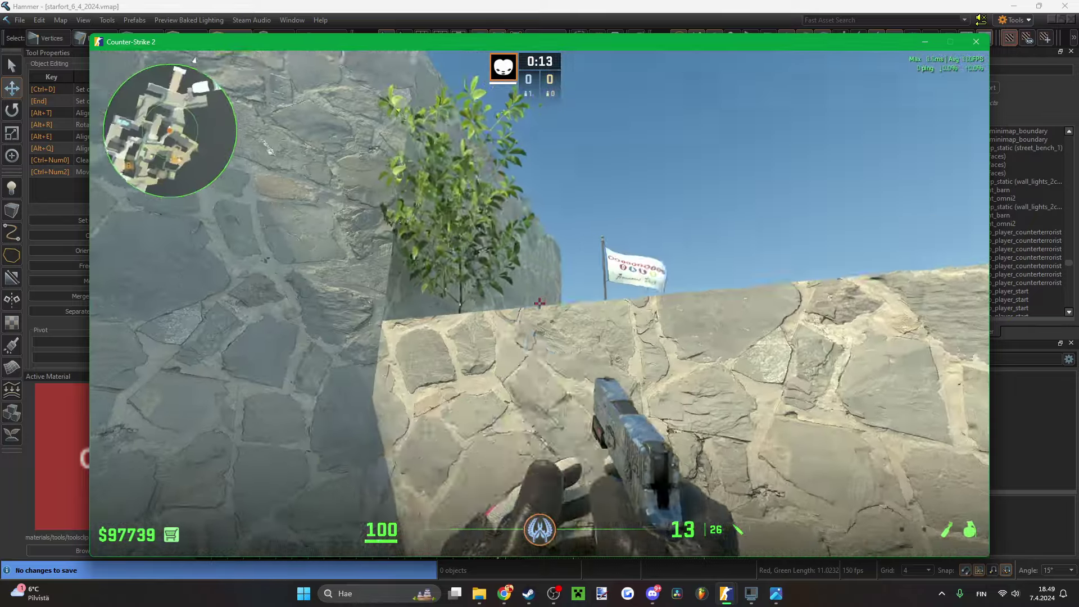
- Walk through the stone archway towards the courtyard and examine the flag, firing a pistol shot at it
key(w)
key(3)
key(2)
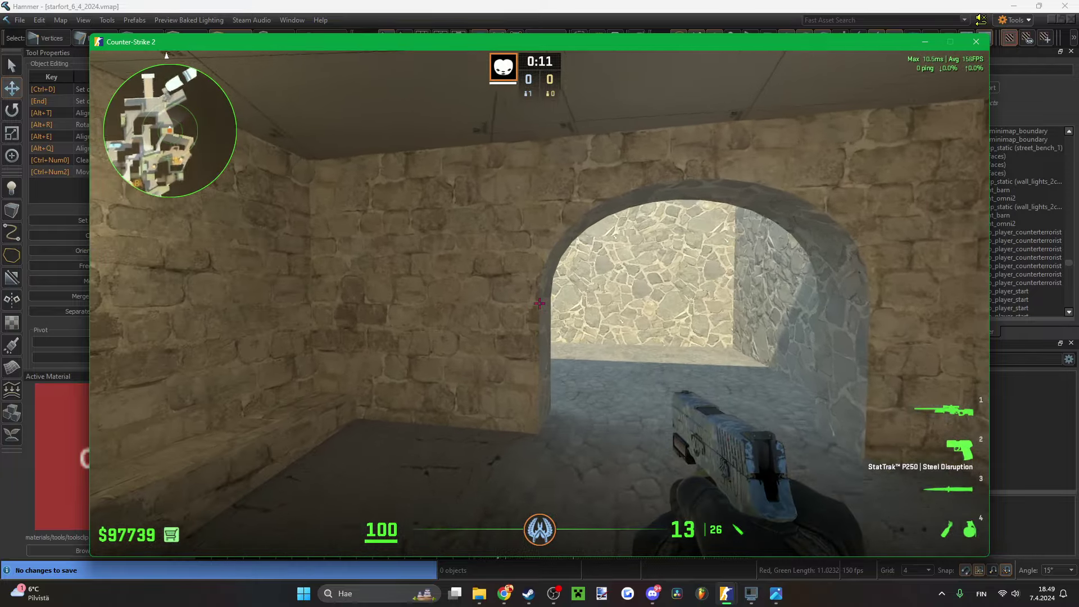
key(w)
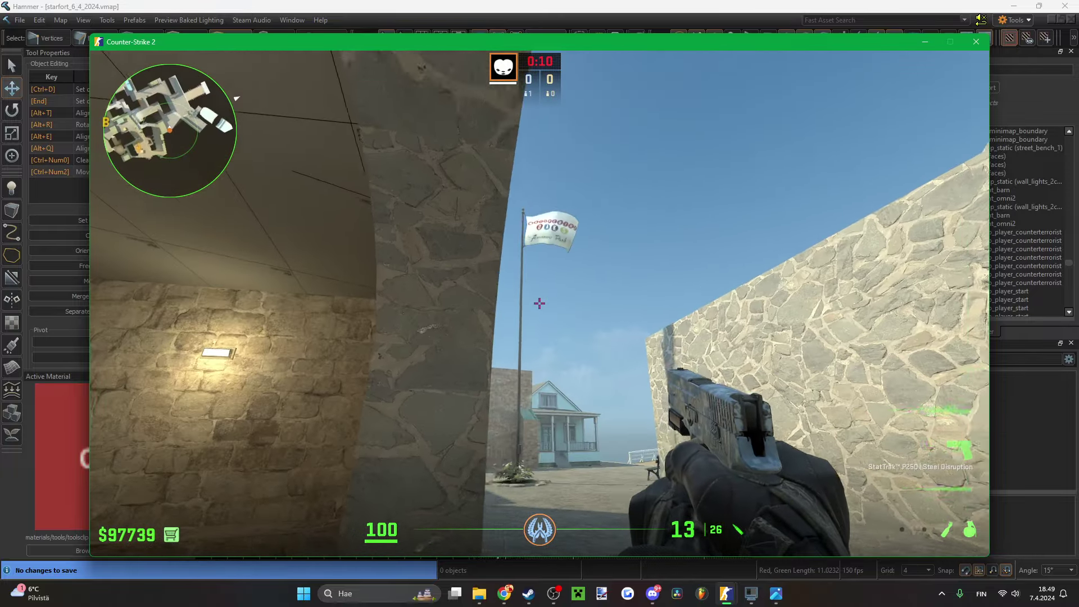
click(539, 303)
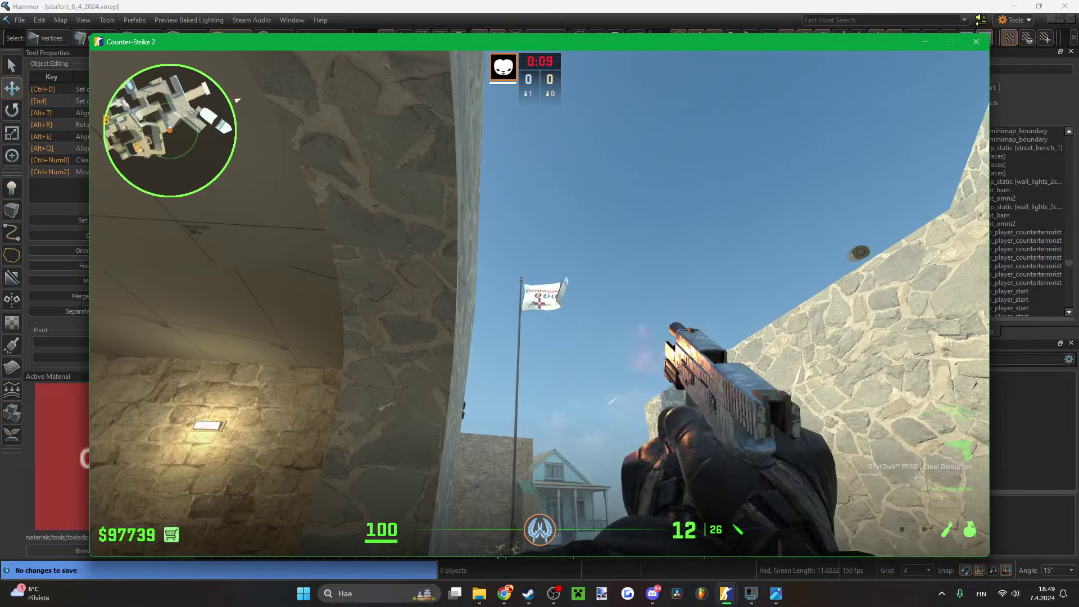
key(r)
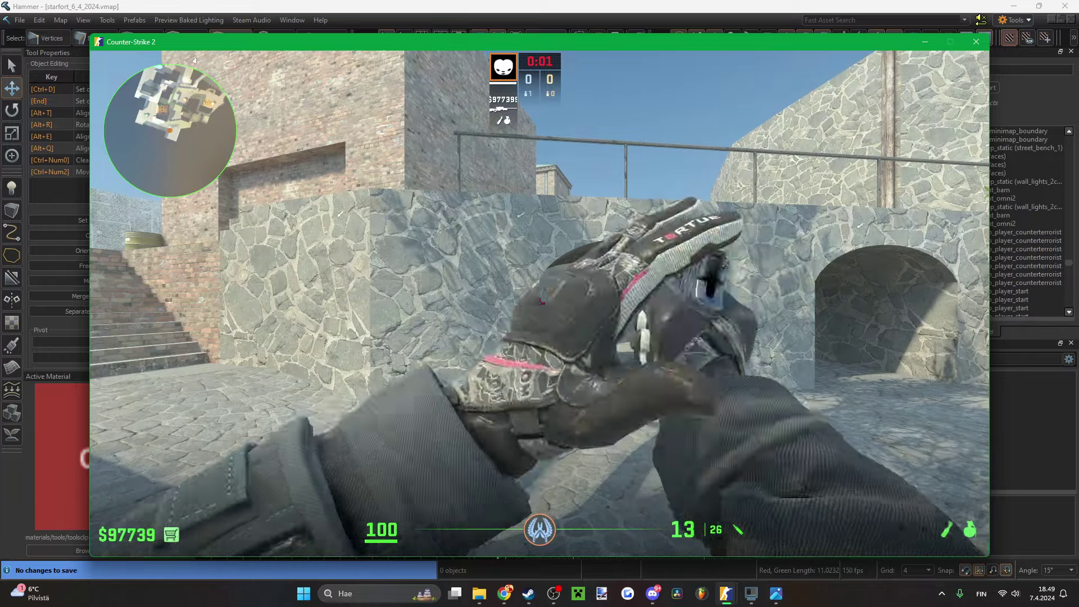
- Walk between the brick and stone walls past the wooden crates to the flagpole, examining the surroundings
key(w)
key(3)
key(1)
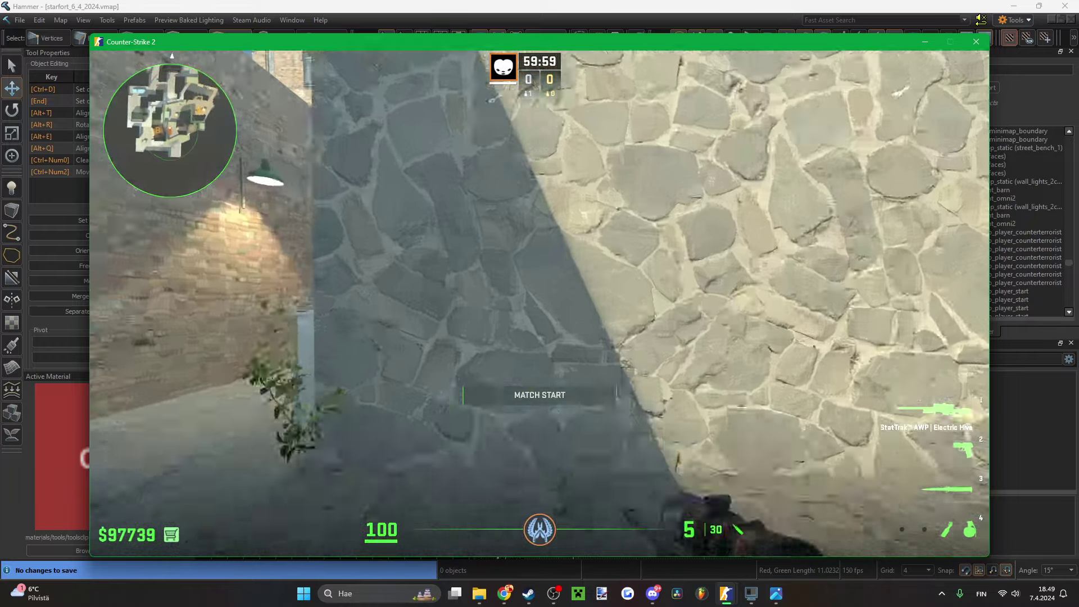
key(w)
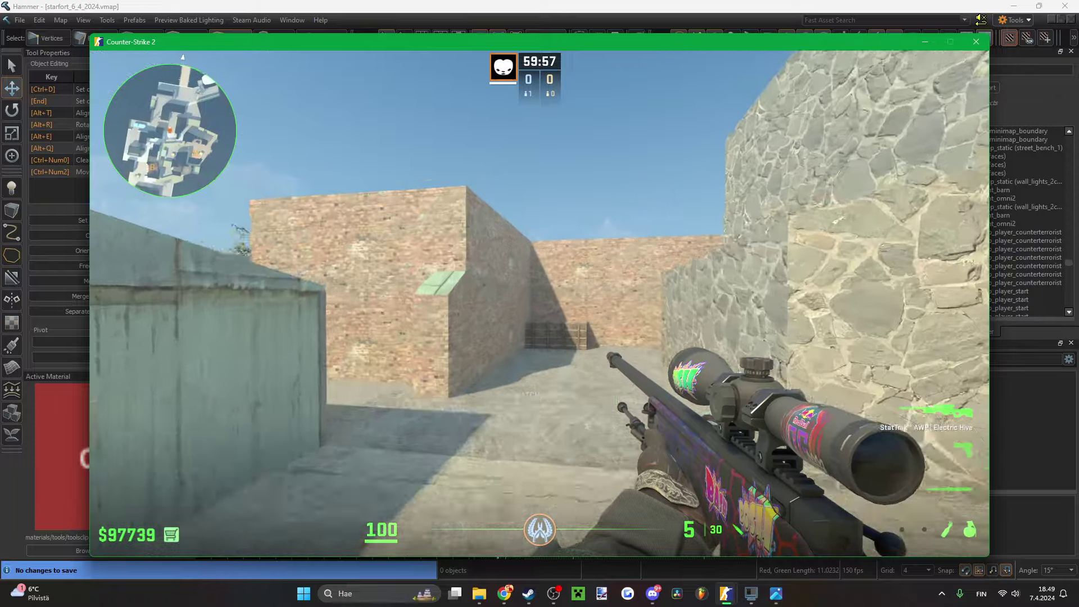
key(w)
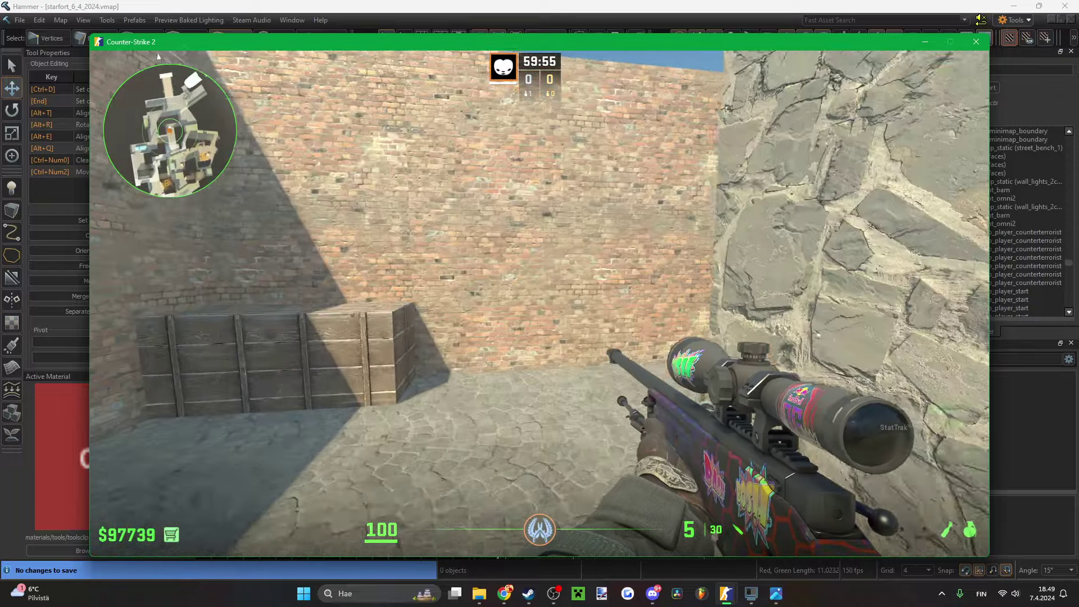
key(w)
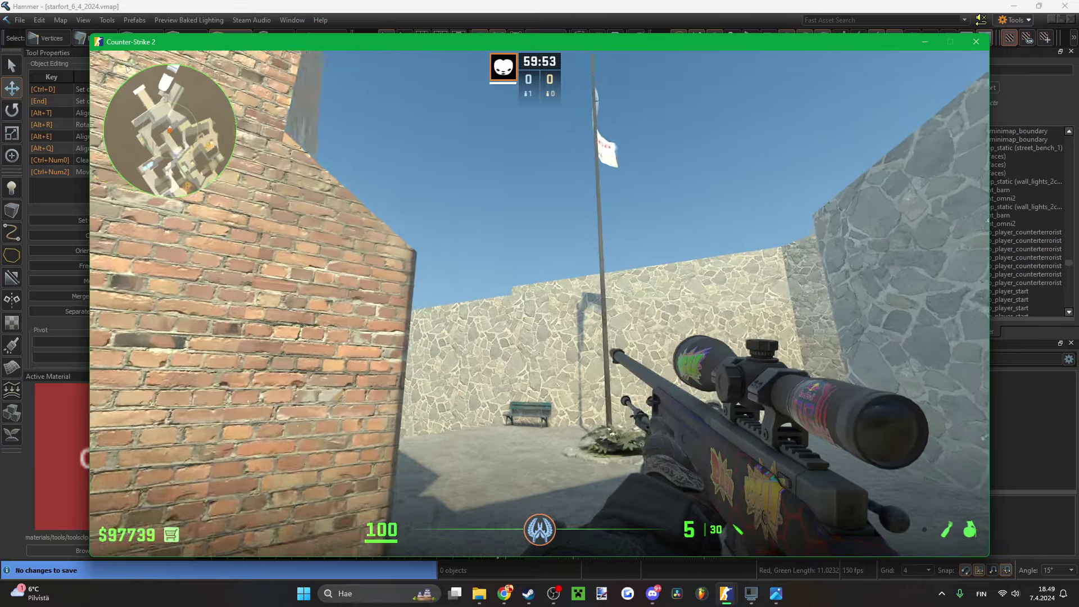
key(w)
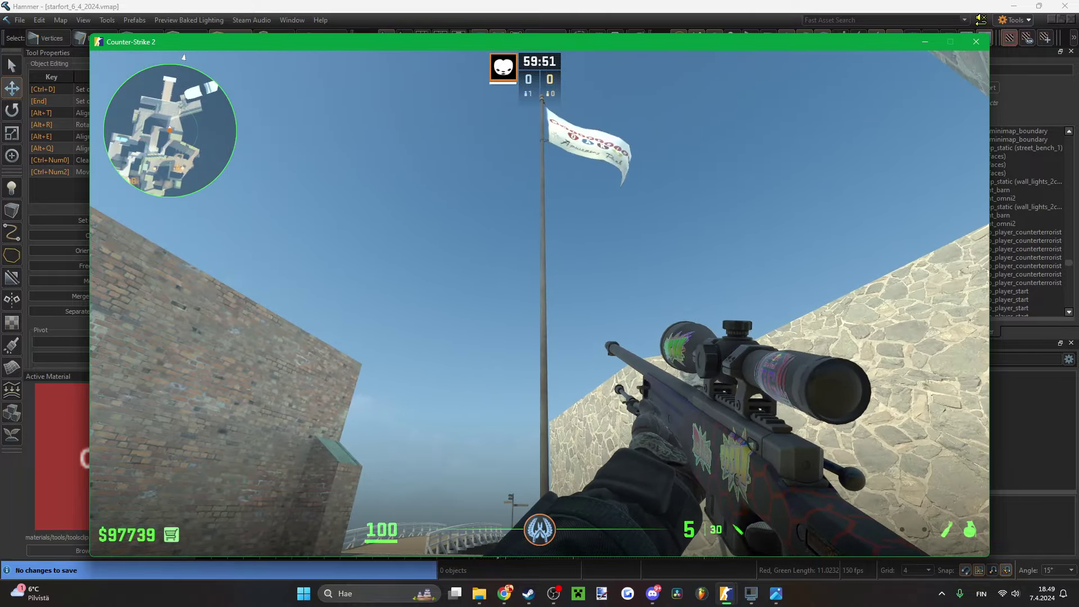
- Circle the flagpole's flower bed, examining the plants, stone edging and cobbled courtyard around it
key(3)
key(1)
key(w)
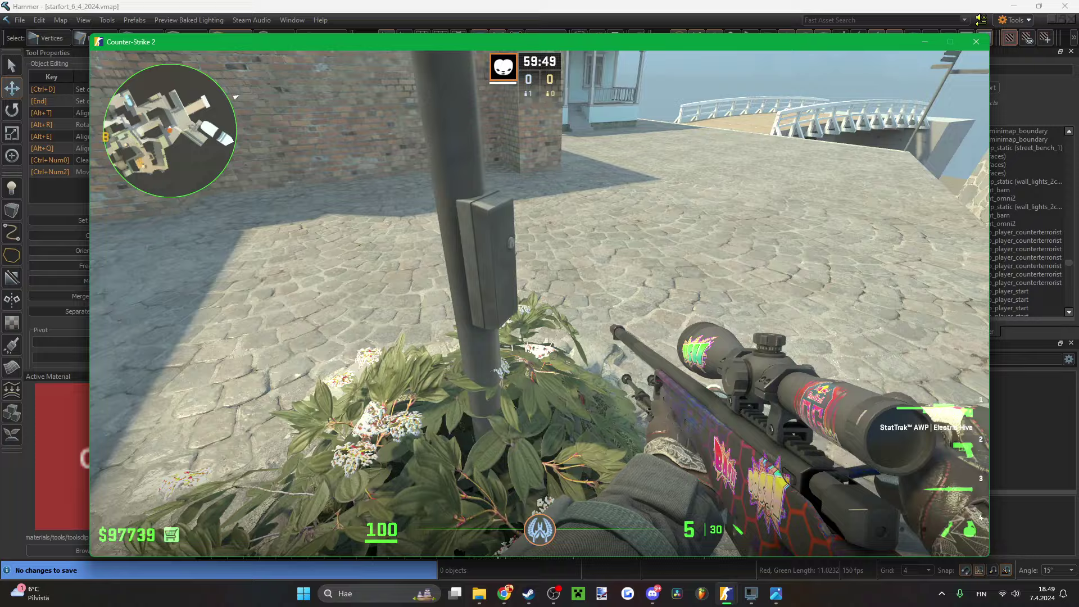
key(d)
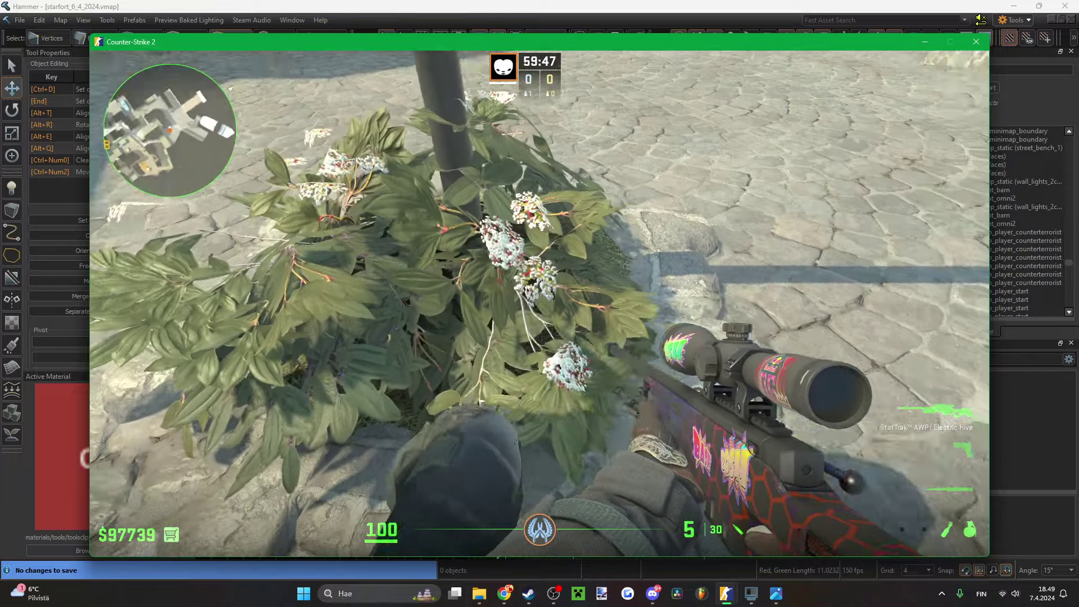
key(s)
key(w)
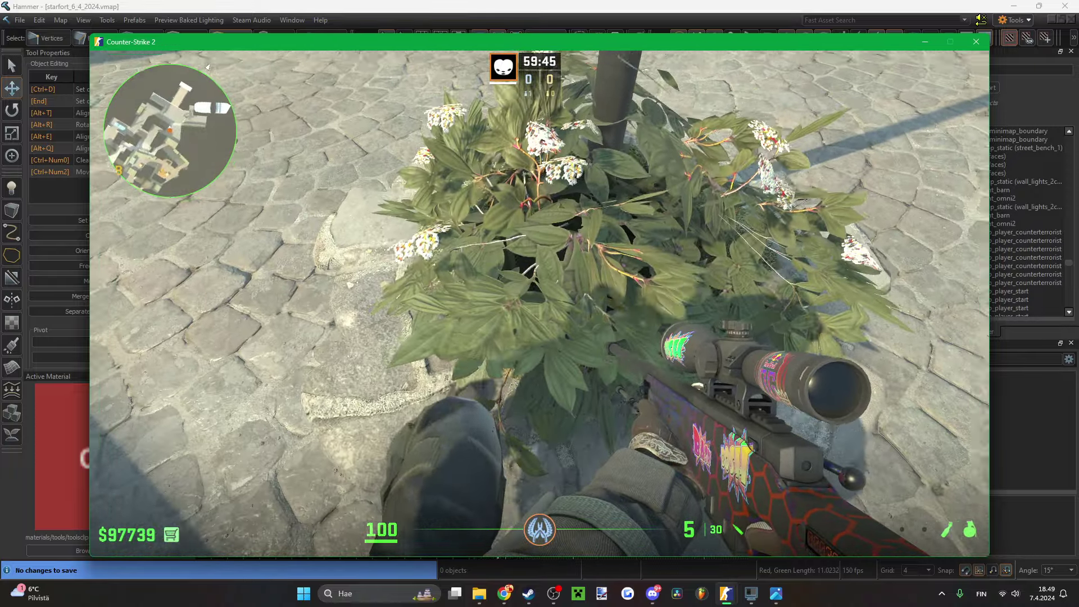
key(a)
key(3)
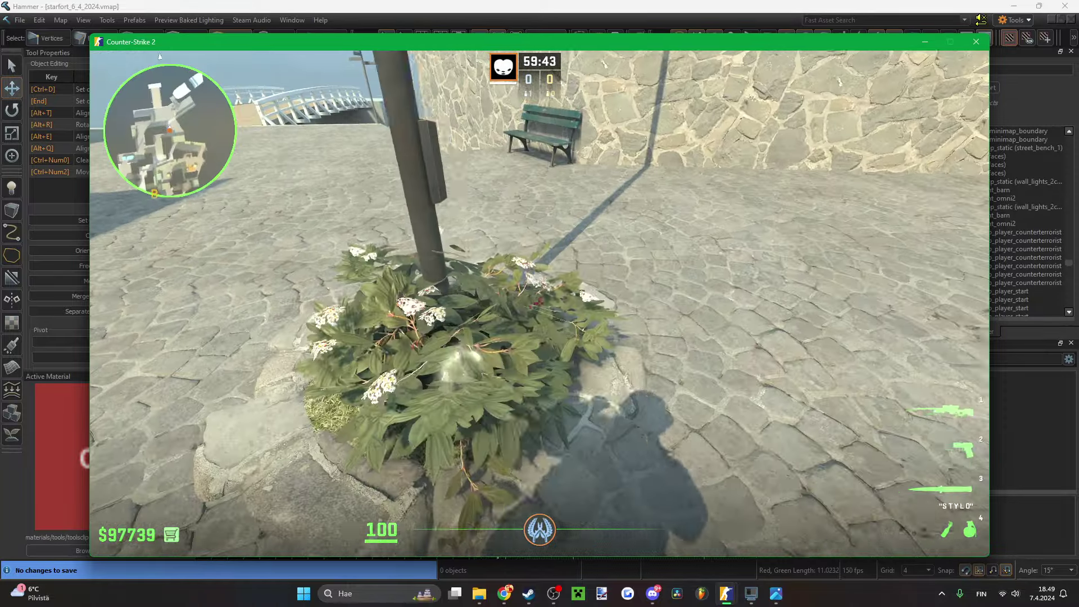
key(w)
key(1)
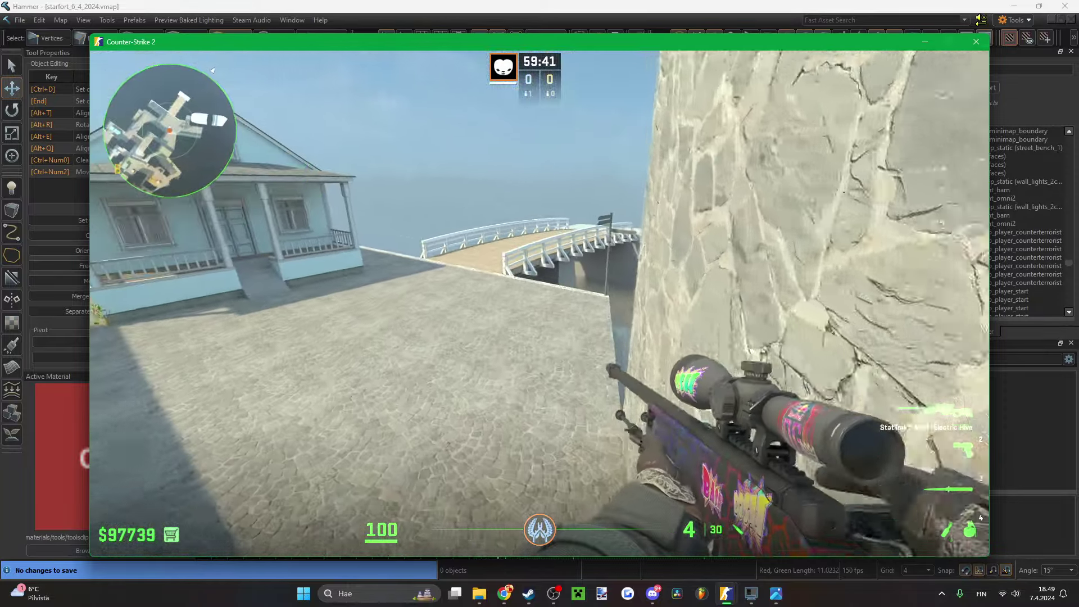
- Walk past the blue house and bridge onto the concrete pier and examine the ship and waterfront
key(3)
key(1)
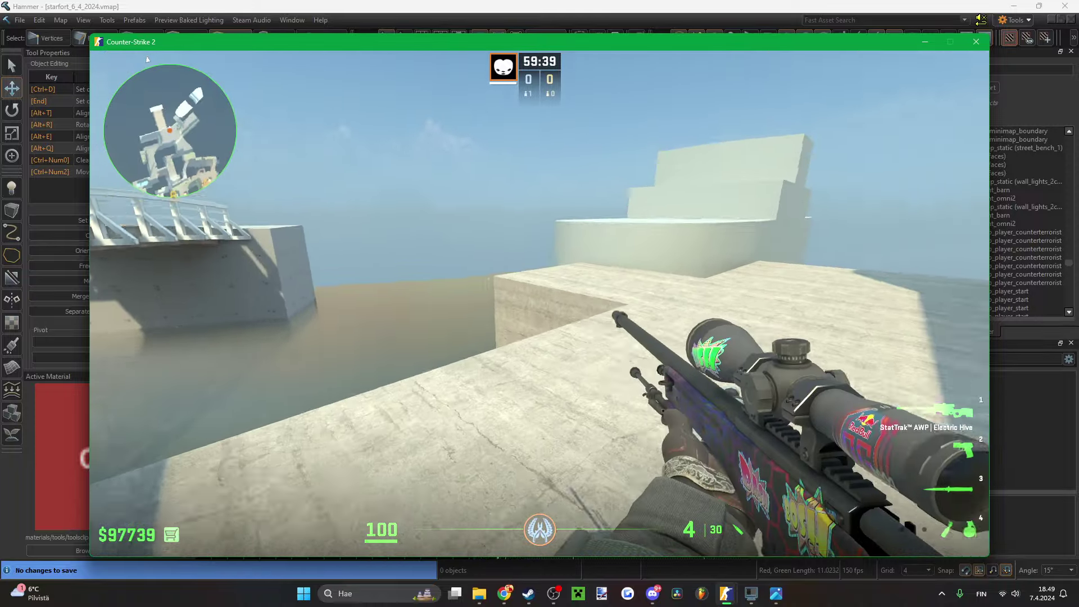
key(3)
key(w)
click(539, 304)
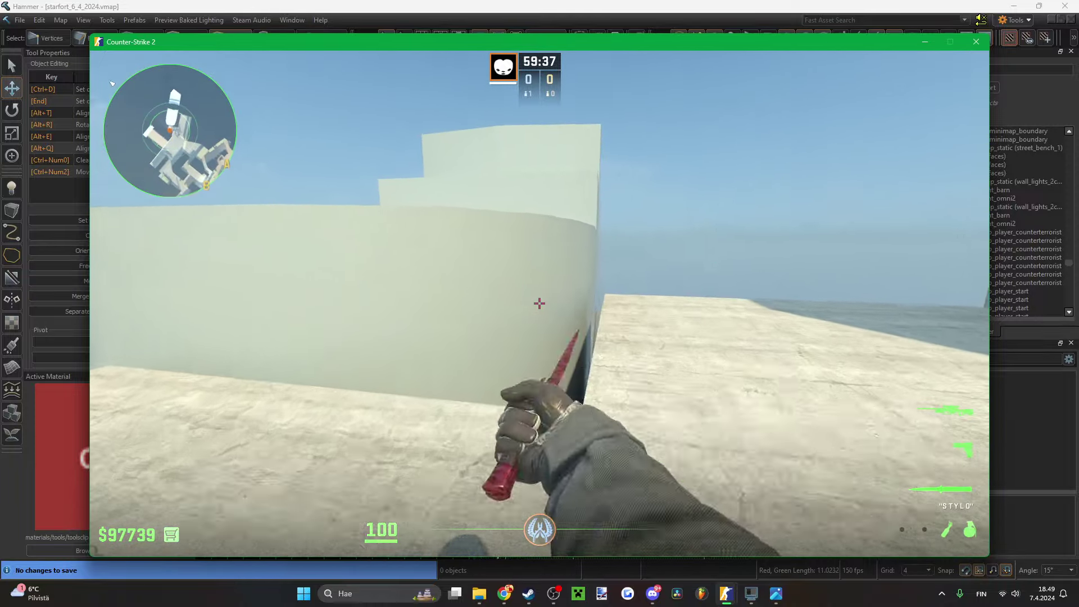
key(w)
key(1)
key(3)
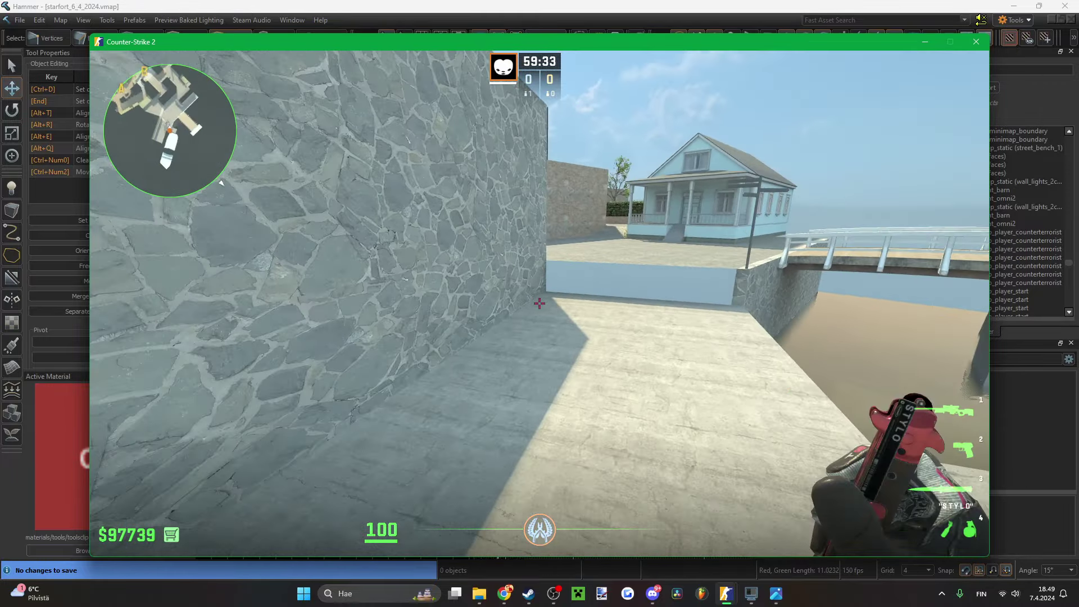
- Fire test shots with the pistol around the stone wall corner, then cross the courtyard to examine the lit archway
key(2)
key(w)
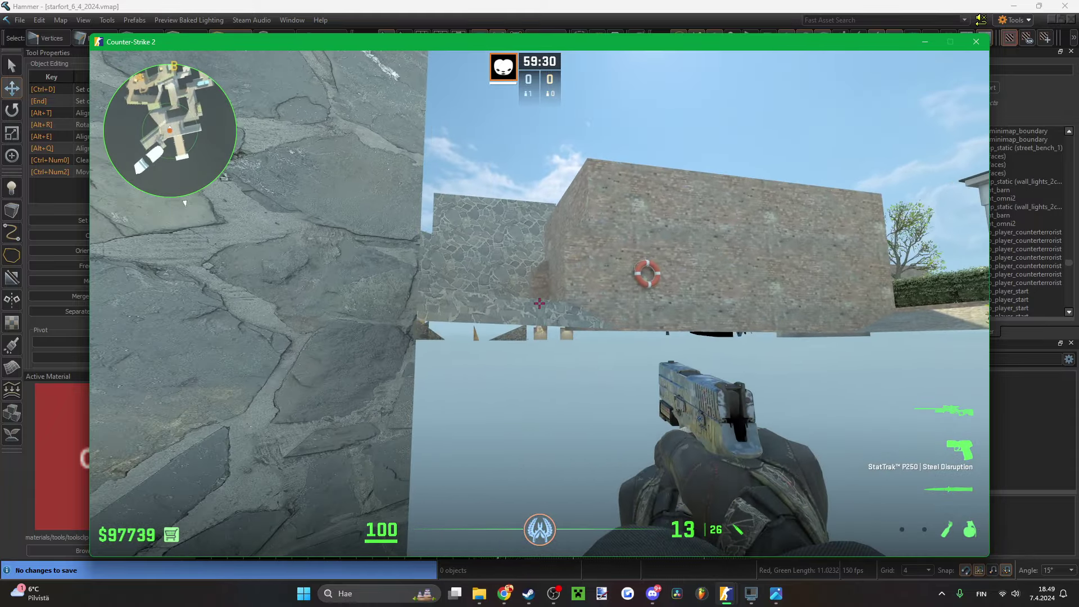
click(539, 303)
click(539, 303)
click(539, 304)
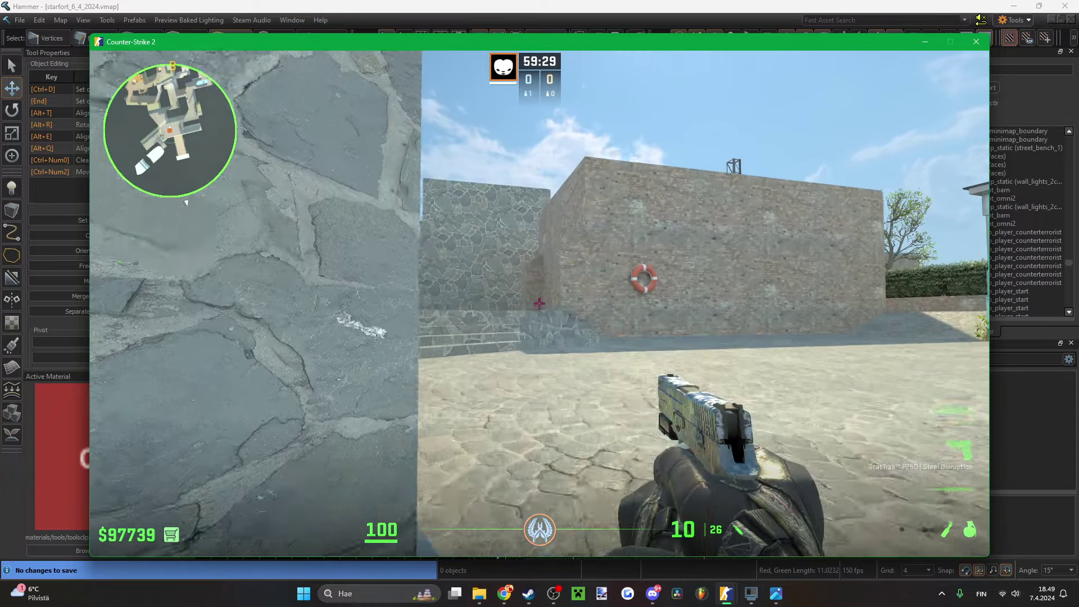
click(539, 304)
key(f)
key(r)
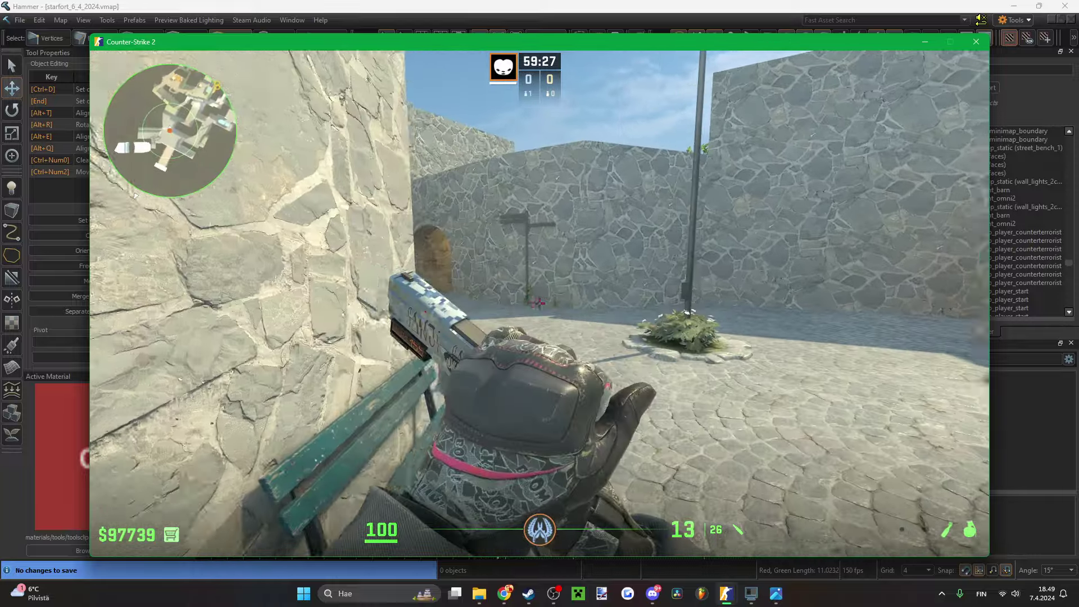
key(w)
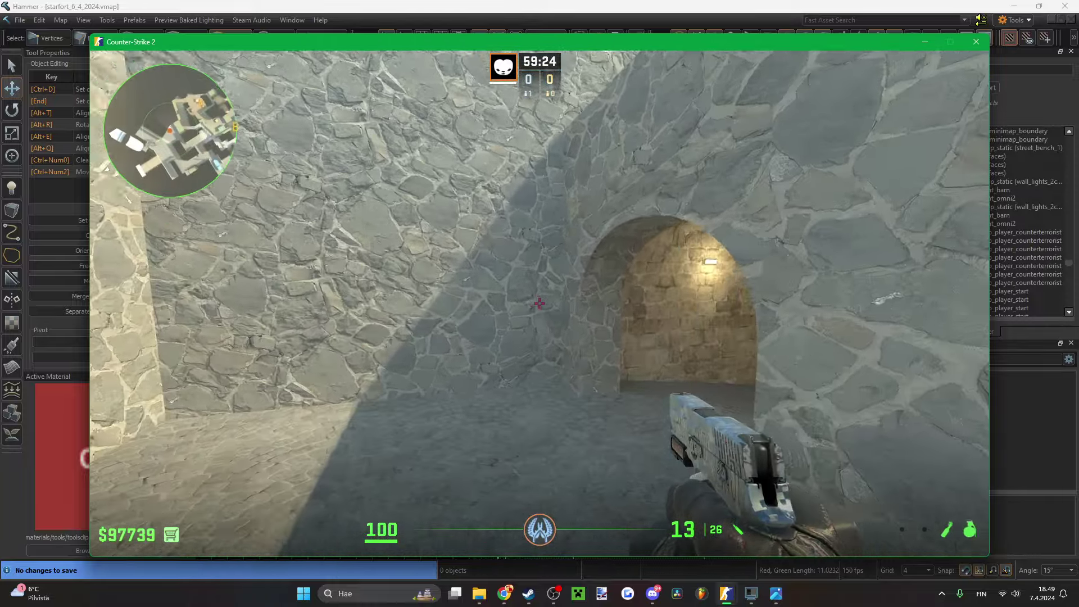
click(539, 303)
key(w)
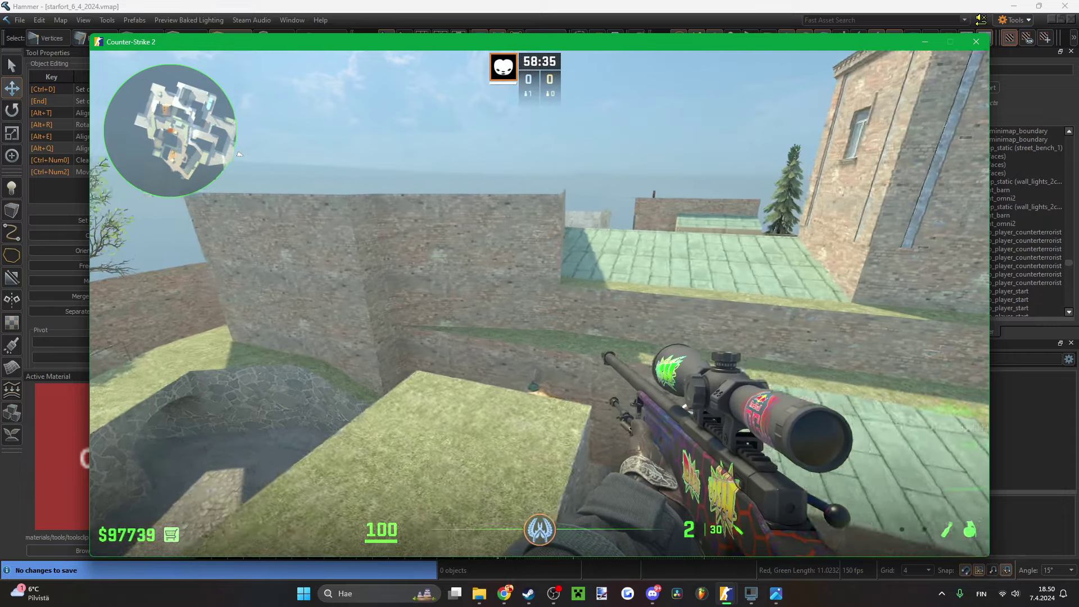
- Examine the grassy ledges, green roofs and the brick warehouse with the wide orange-floored entrance
key(w)
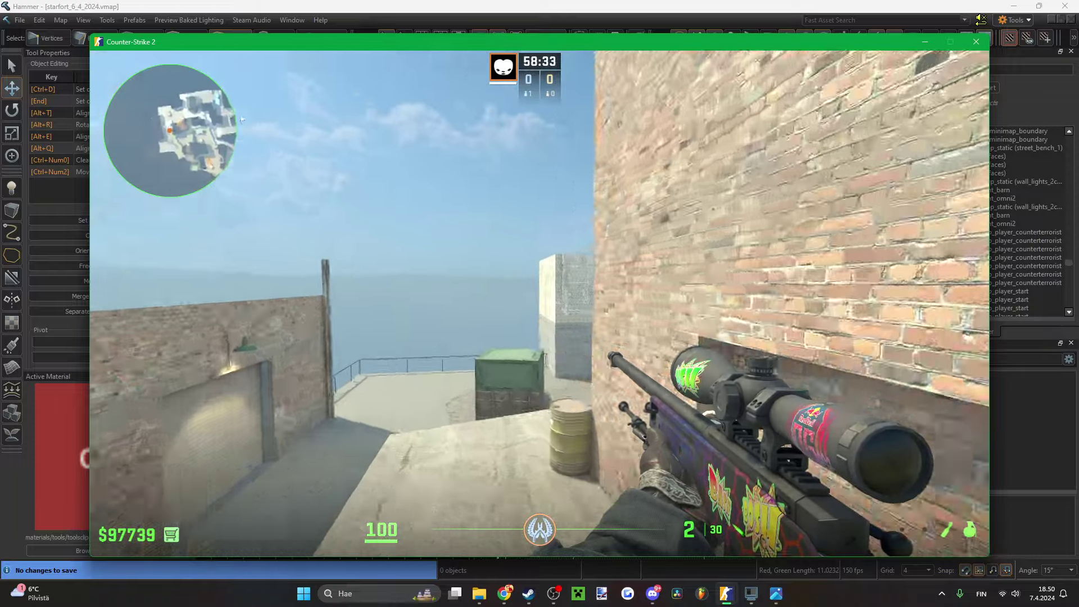
key(a)
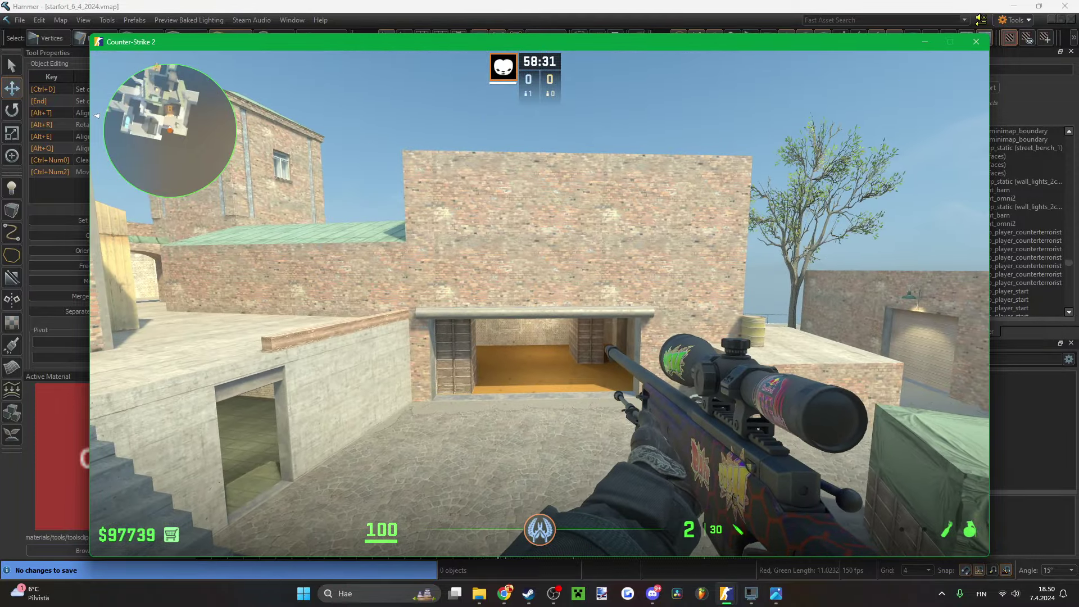
key(s)
key(w)
key(d)
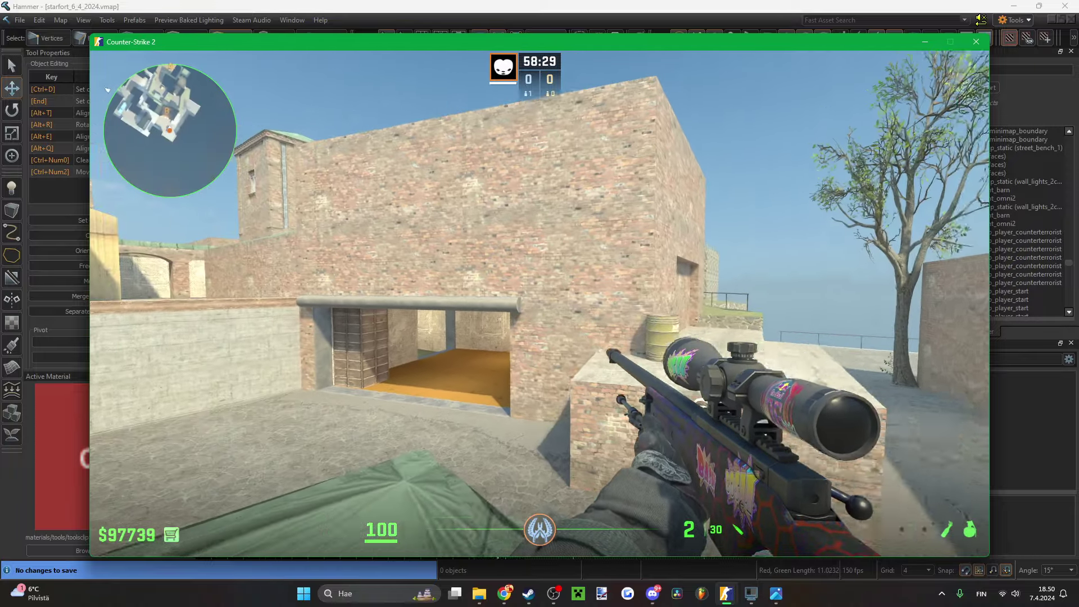
key(2)
key(w)
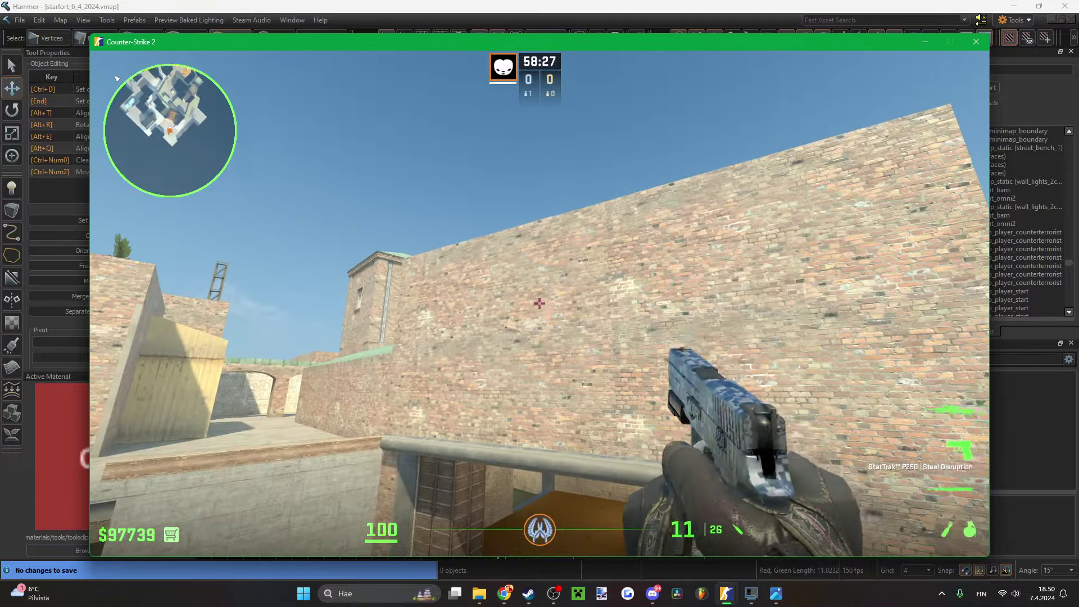
- Inspect the warehouse's brick corner, yellow barrel and entrance up close, and pause the game
key(s)
key(q)
key(q)
key(w)
key(d)
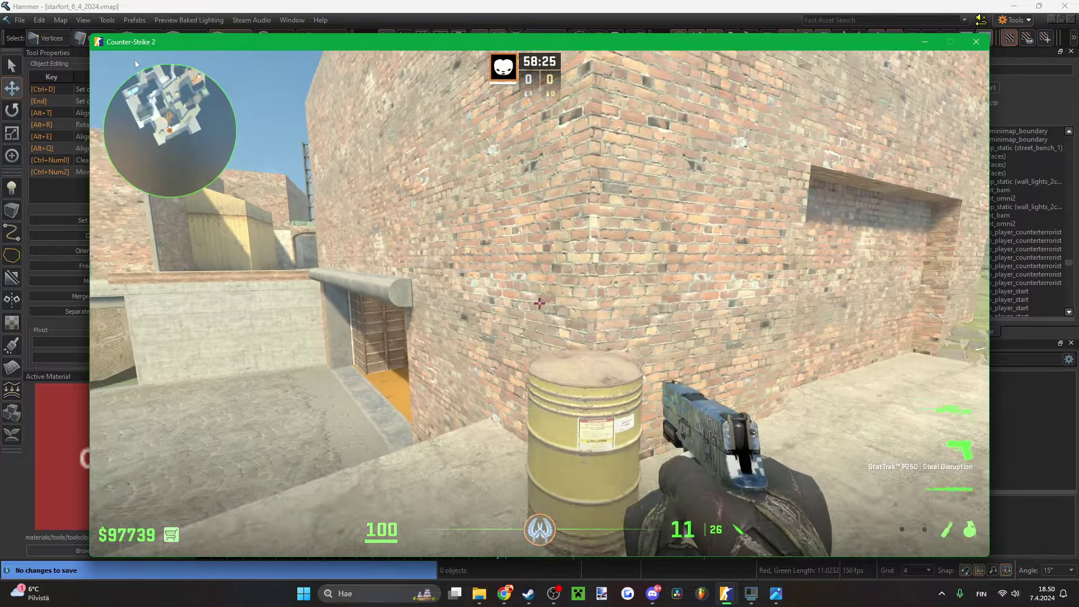
key(w)
key(s)
key(w)
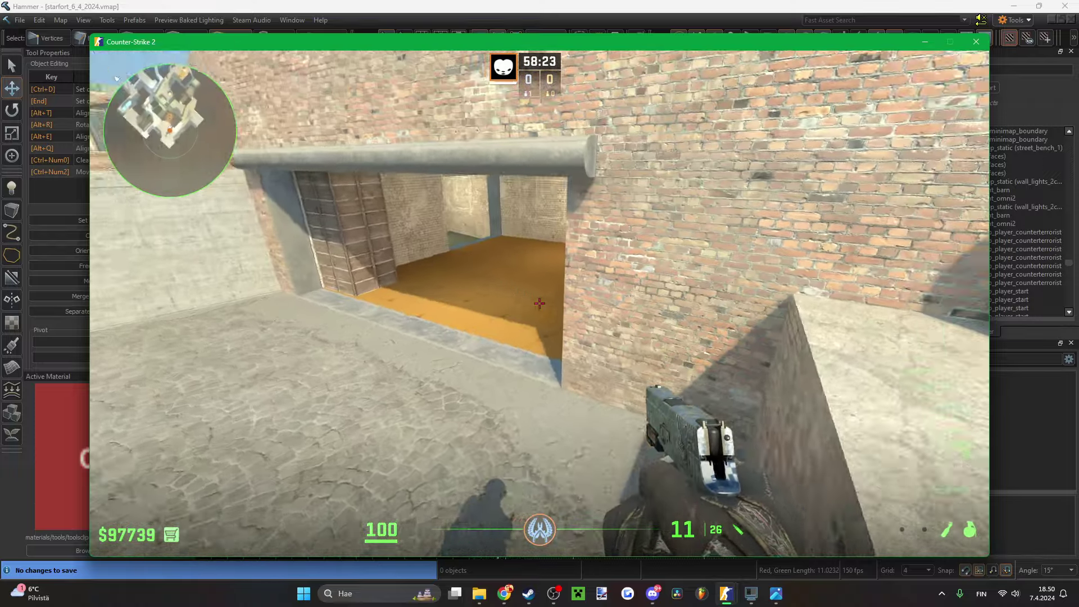
key(Escape)
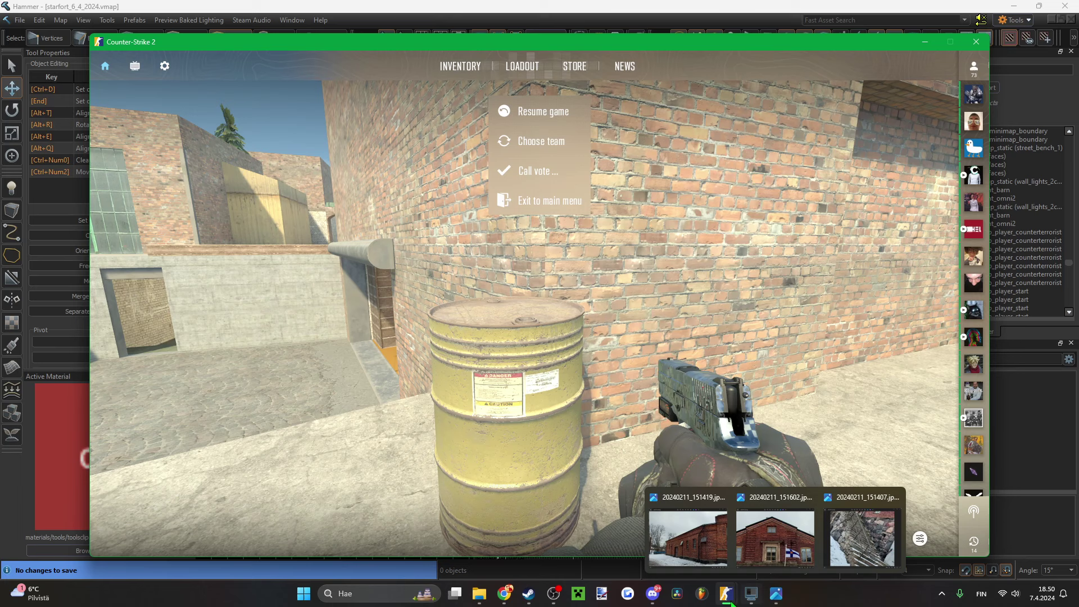
- Switch to the buildings folder of reference photos in File Explorer and open 20240211_152507
click(777, 596)
click(860, 528)
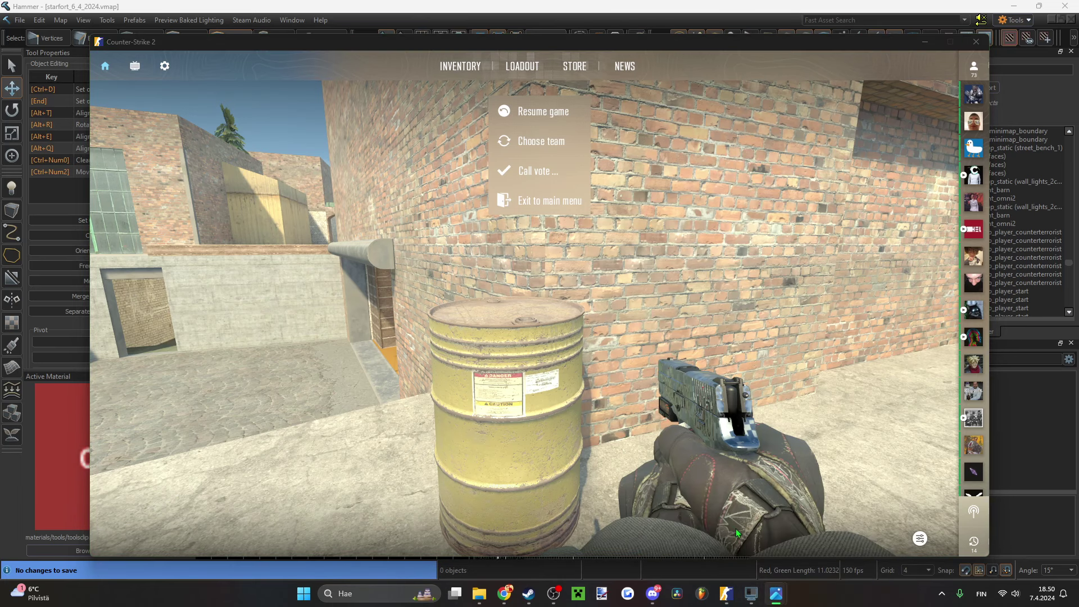
click(485, 591)
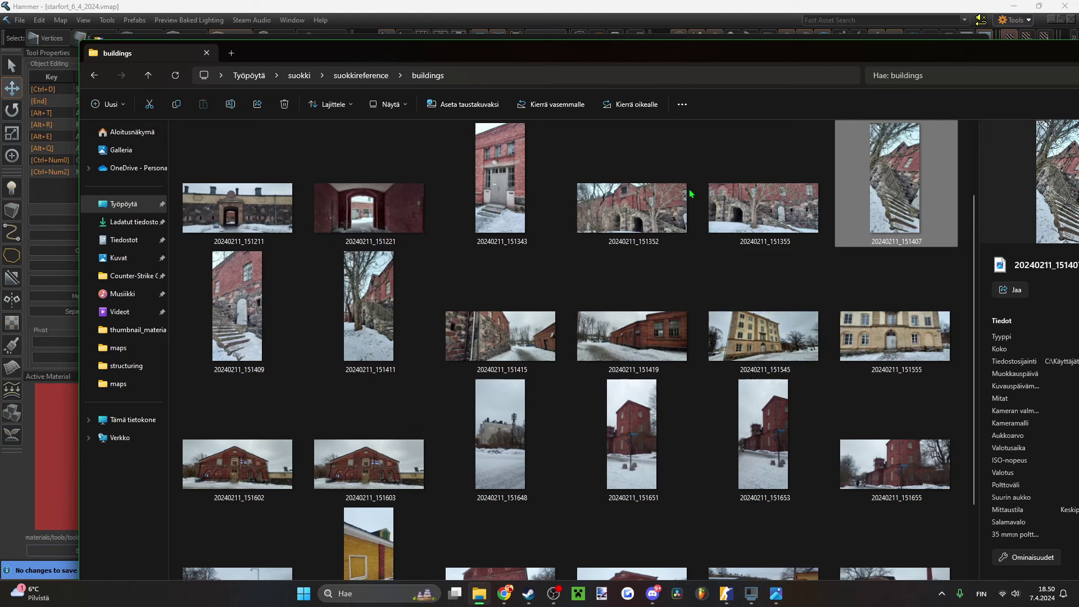
scroll(444, 303, down, 3)
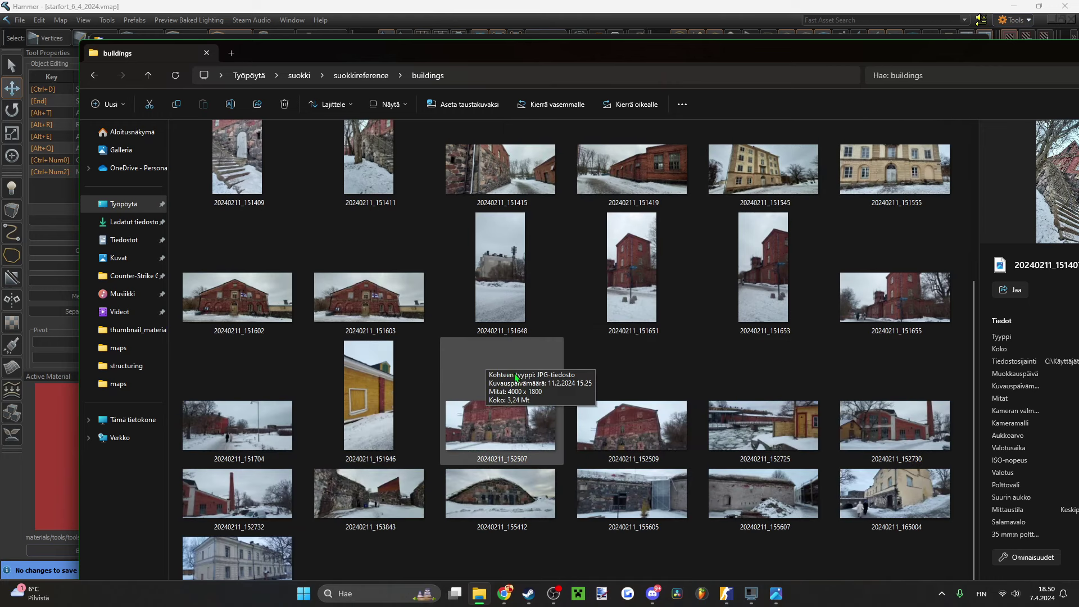
right_click(535, 417)
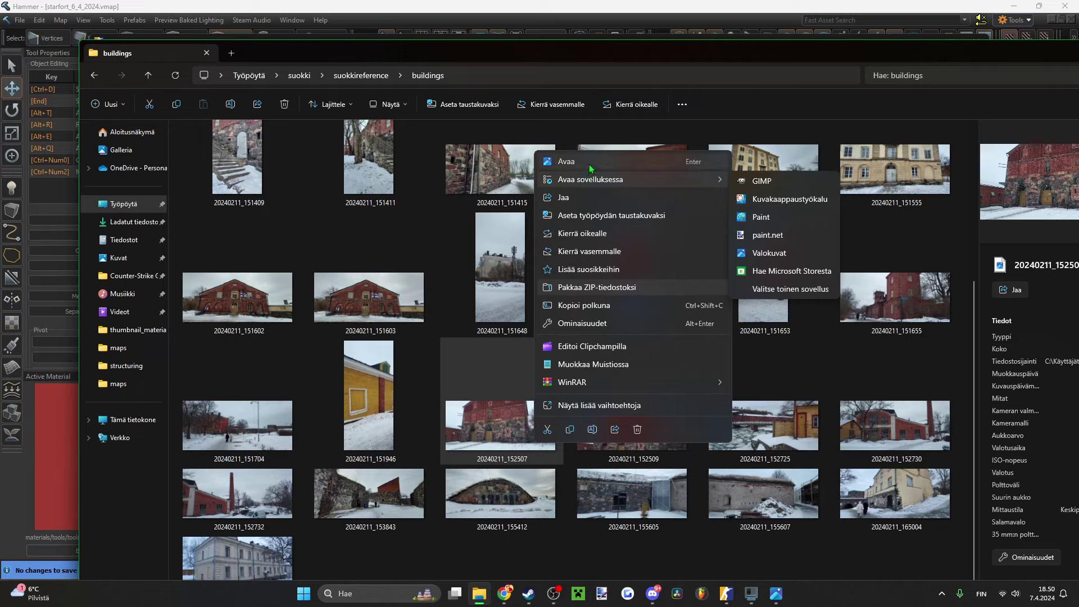
click(589, 164)
- Examine the red brick facade, stone base, arched doors and windows in the reference photo
scroll(587, 282, up, 5)
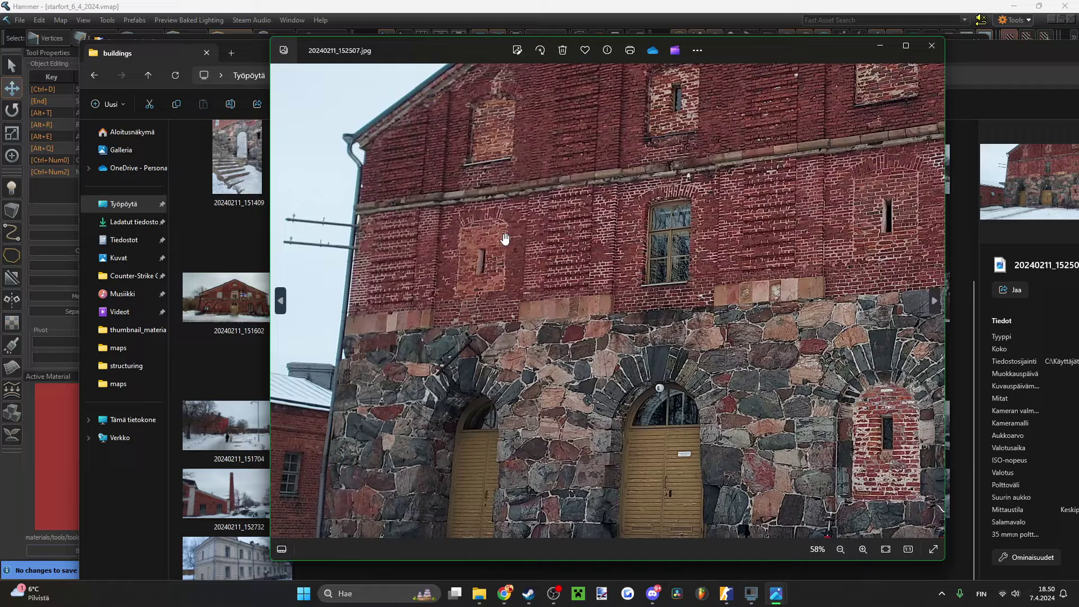
scroll(504, 231, down, 4)
drag(507, 224, 498, 236)
scroll(493, 340, up, 4)
drag(492, 347, 524, 340)
scroll(523, 329, down, 2)
drag(692, 337, 471, 338)
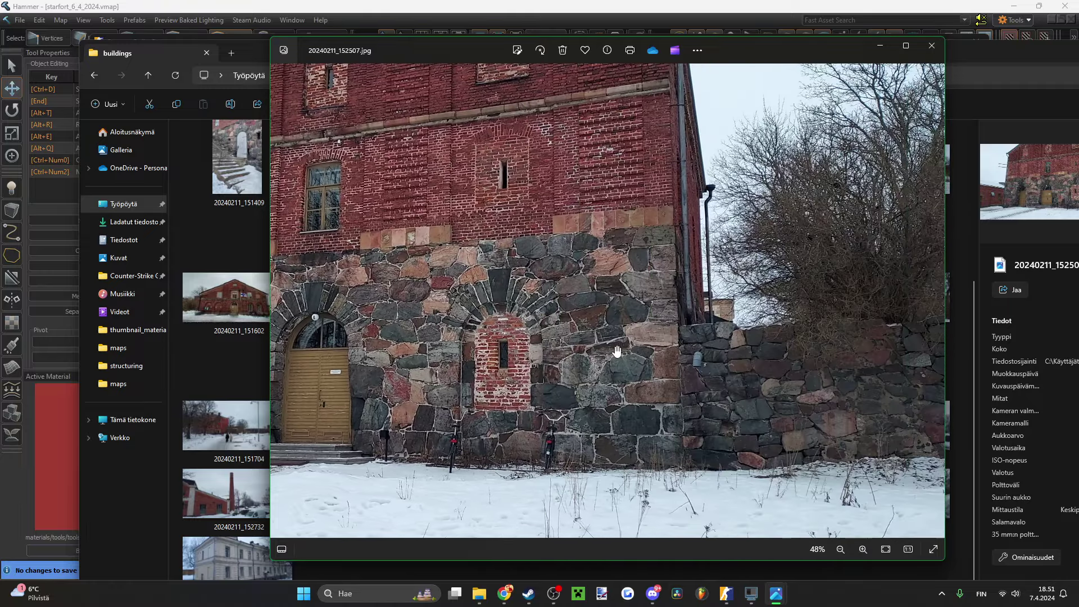
- Examine the brick building's stone base and adjoining boulder wall in photo 20240211_152507, and close the photo
scroll(617, 352, down, 1)
scroll(578, 340, up, 3)
scroll(537, 349, up, 2)
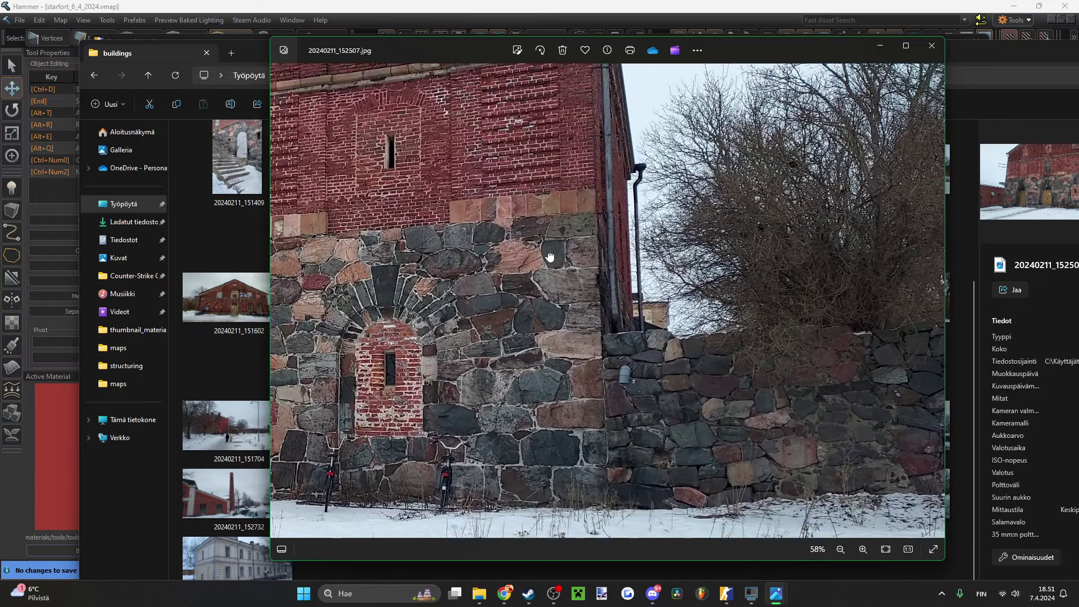
scroll(715, 346, up, 1)
scroll(714, 347, down, 4)
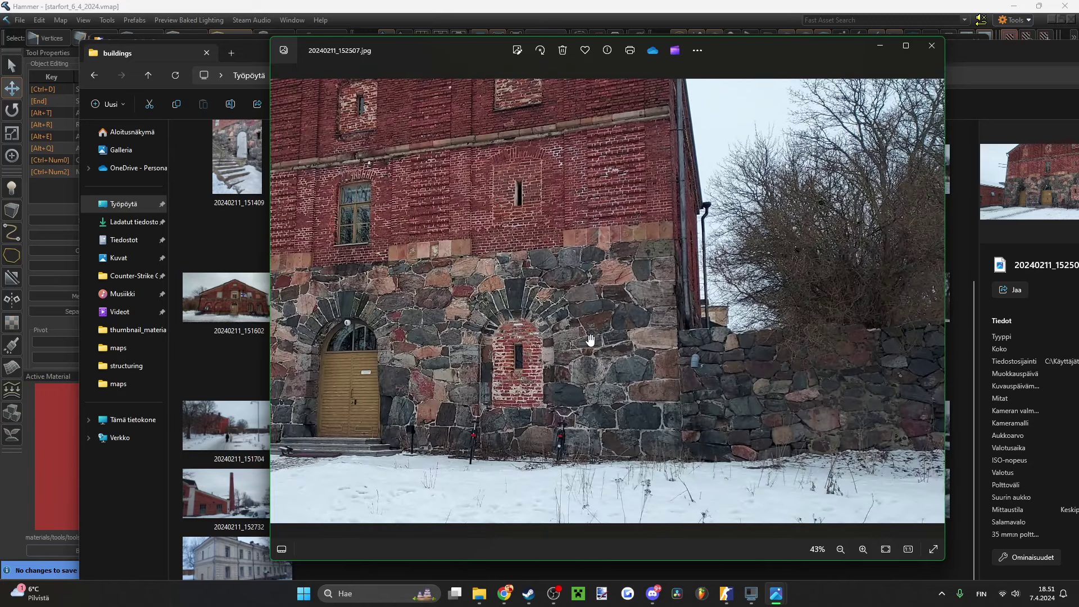
drag(590, 339, 905, 341)
click(932, 45)
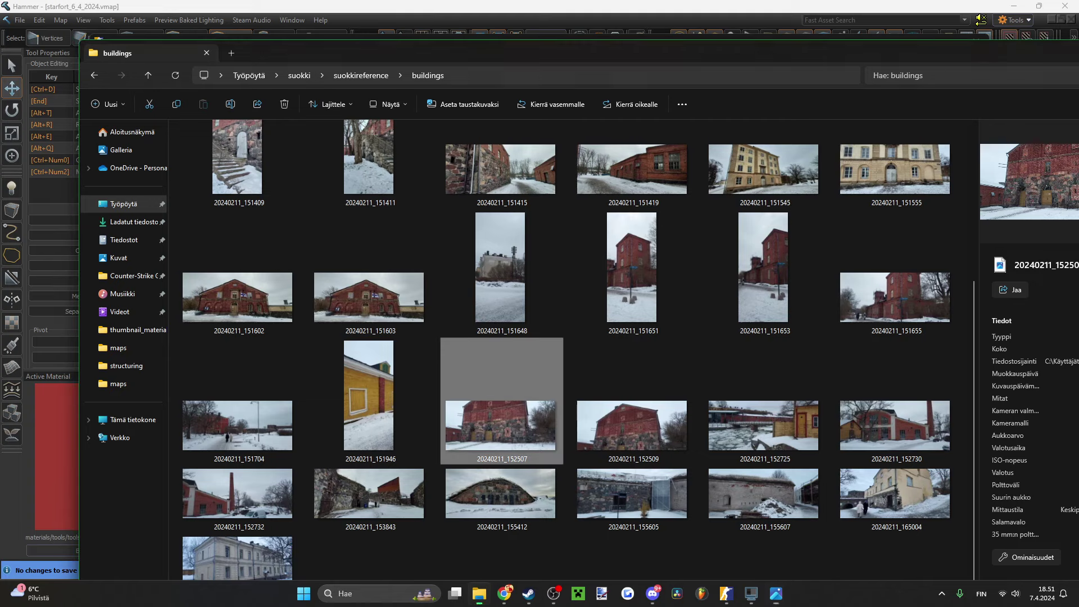
- View the yellow wooden house and bridge in photo 20240211_152725, and close it along with the open 20240211_151602 photo
click(768, 418)
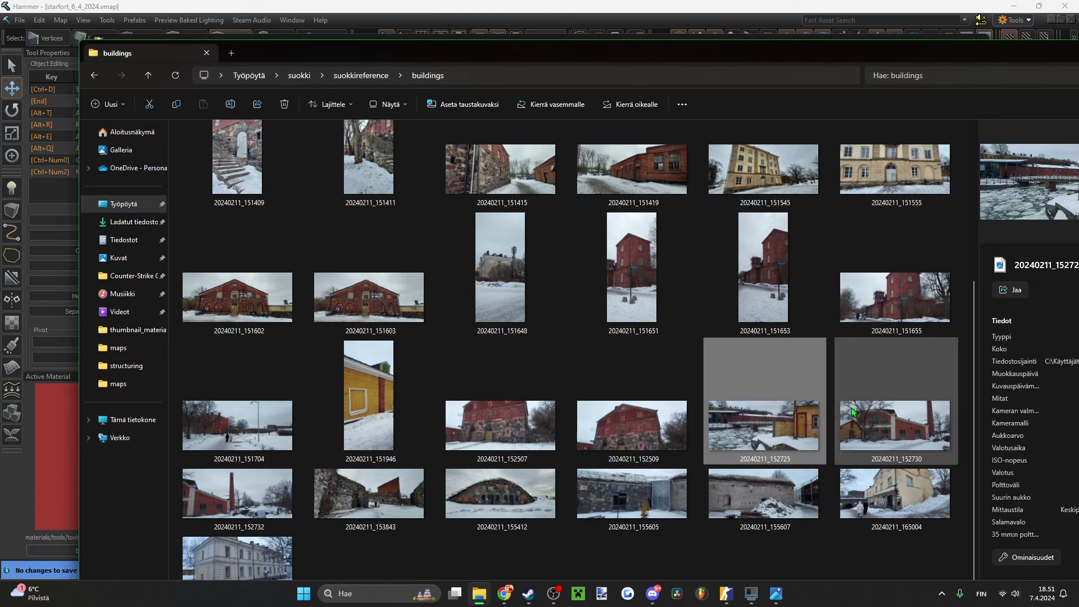
right_click(762, 405)
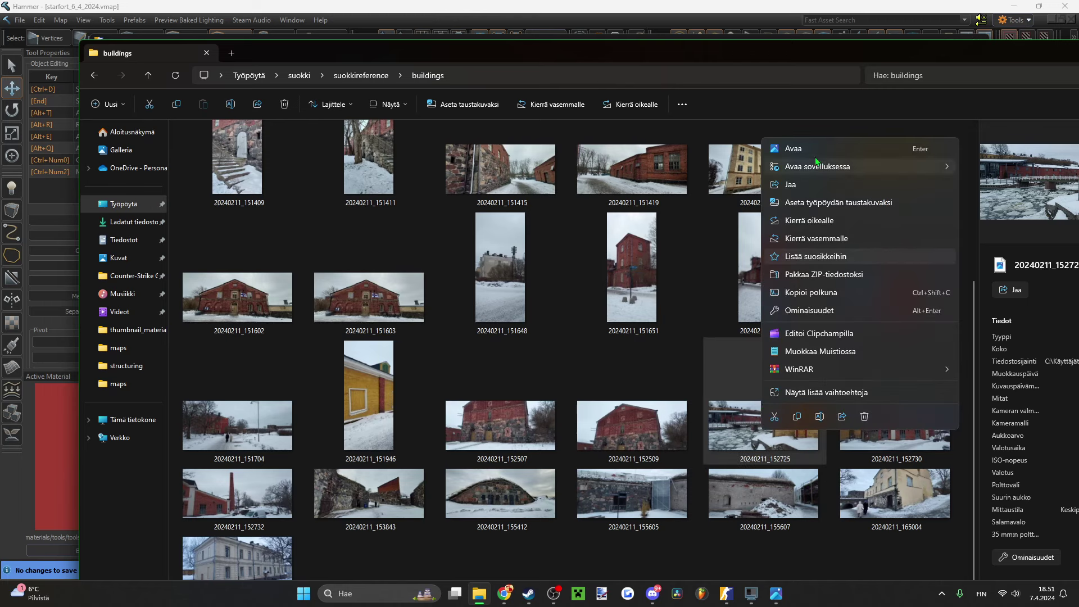
click(793, 148)
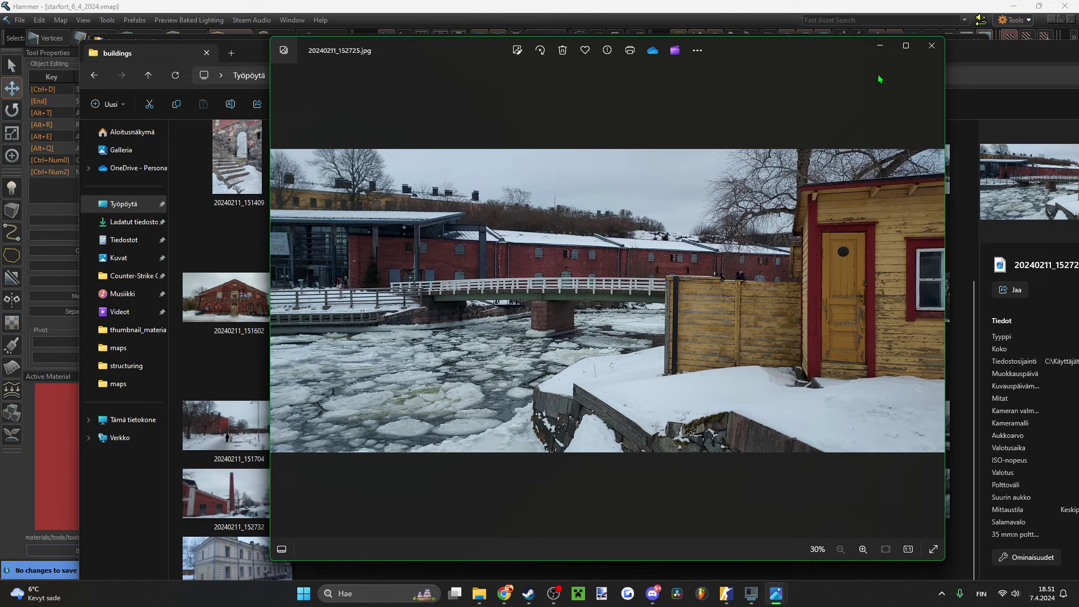
click(933, 43)
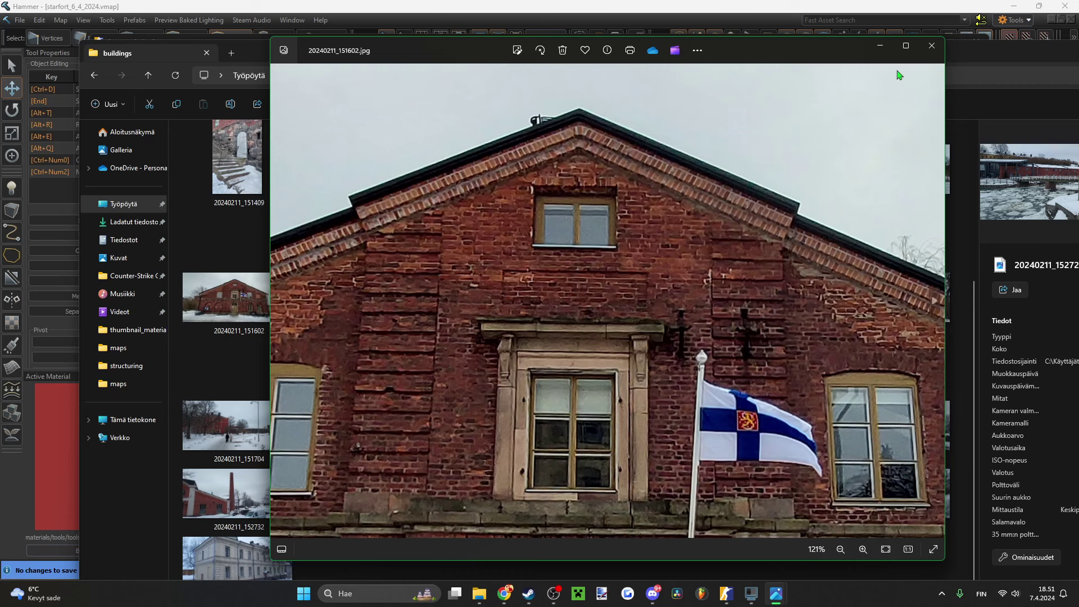
click(930, 53)
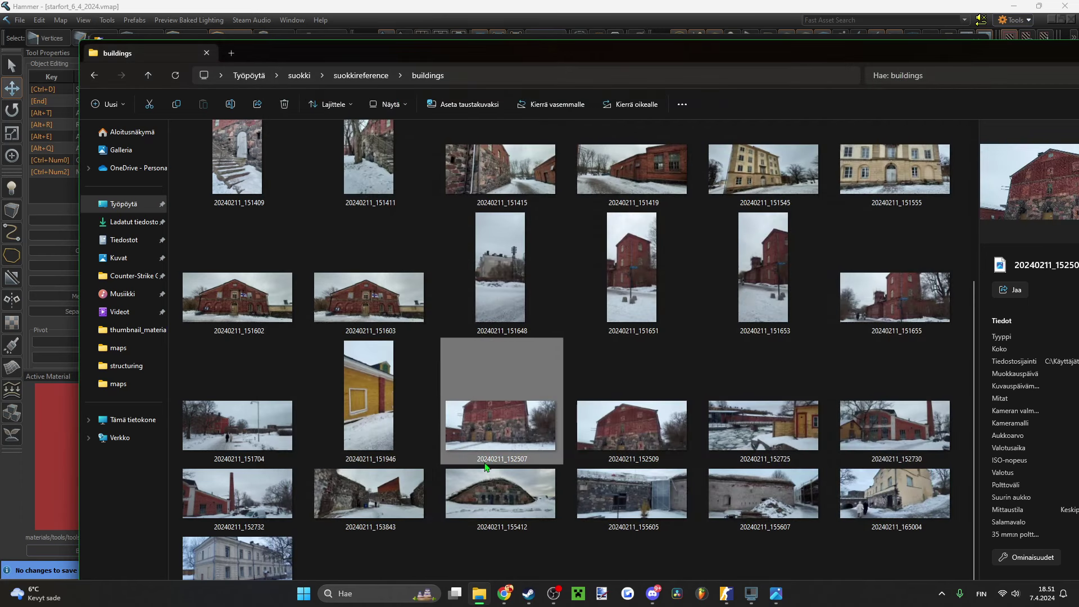
- Open reference photo 20240211_153843 and examine its far stone wall with the arched opening, using the two people for scale
click(448, 486)
click(386, 481)
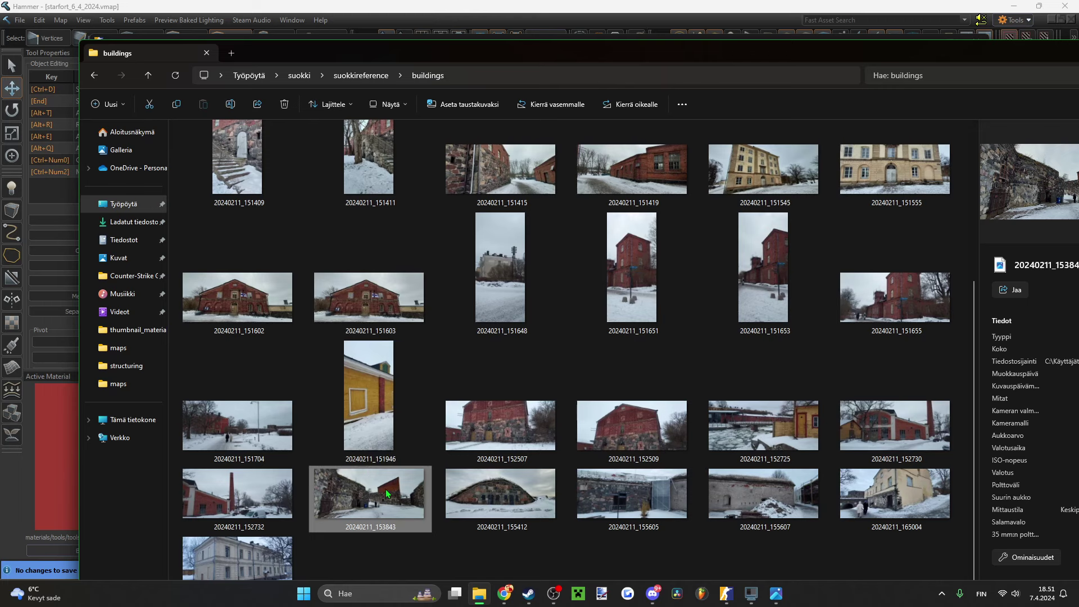
right_click(386, 489)
click(430, 235)
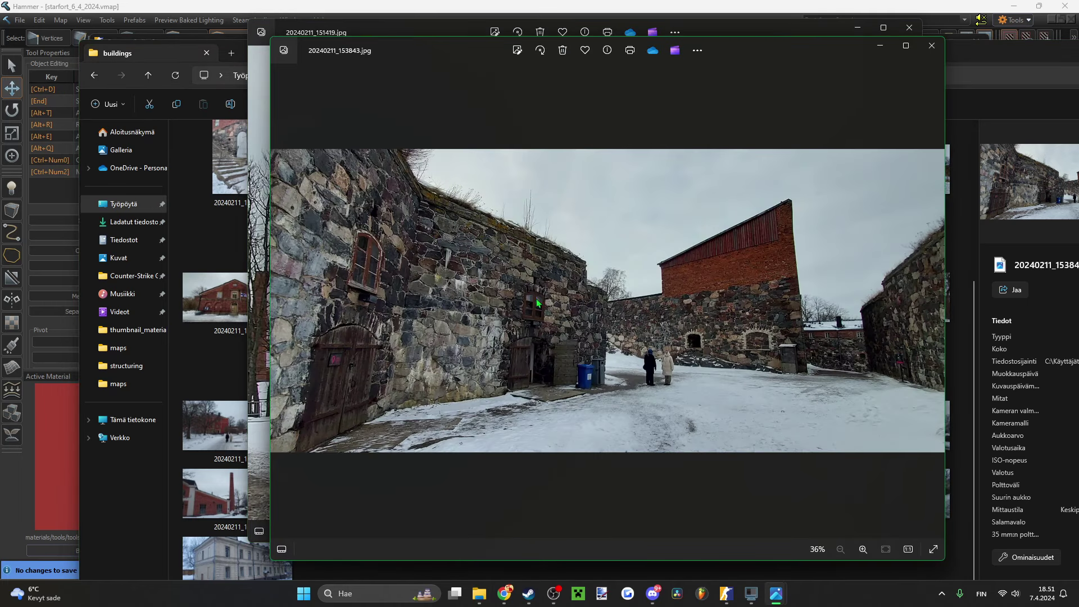
drag(732, 51, 678, 54)
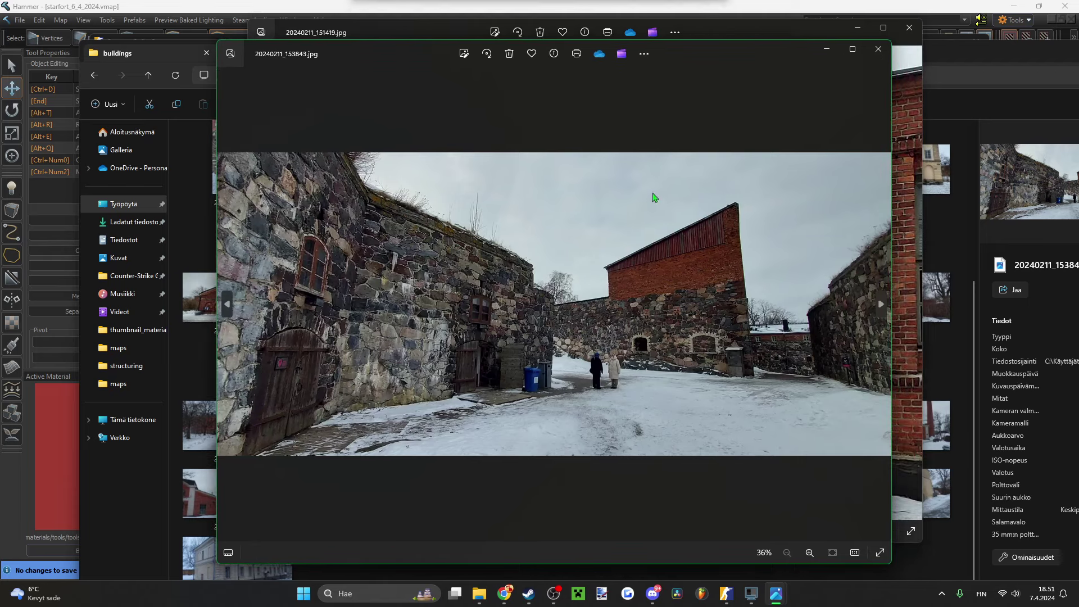
scroll(613, 379, up, 10)
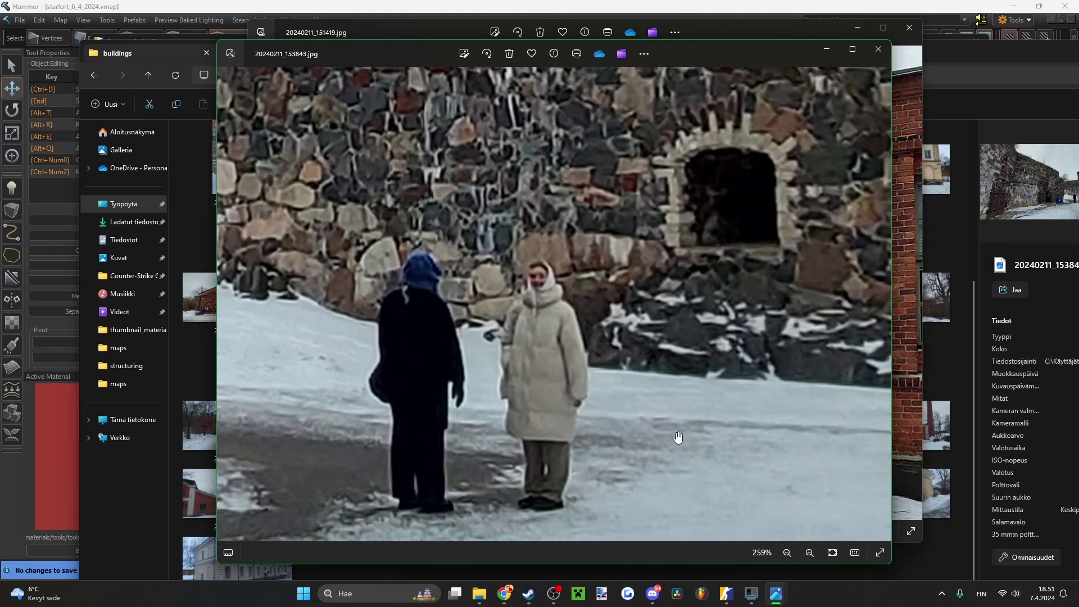
scroll(649, 436, down, 4)
scroll(584, 464, up, 3)
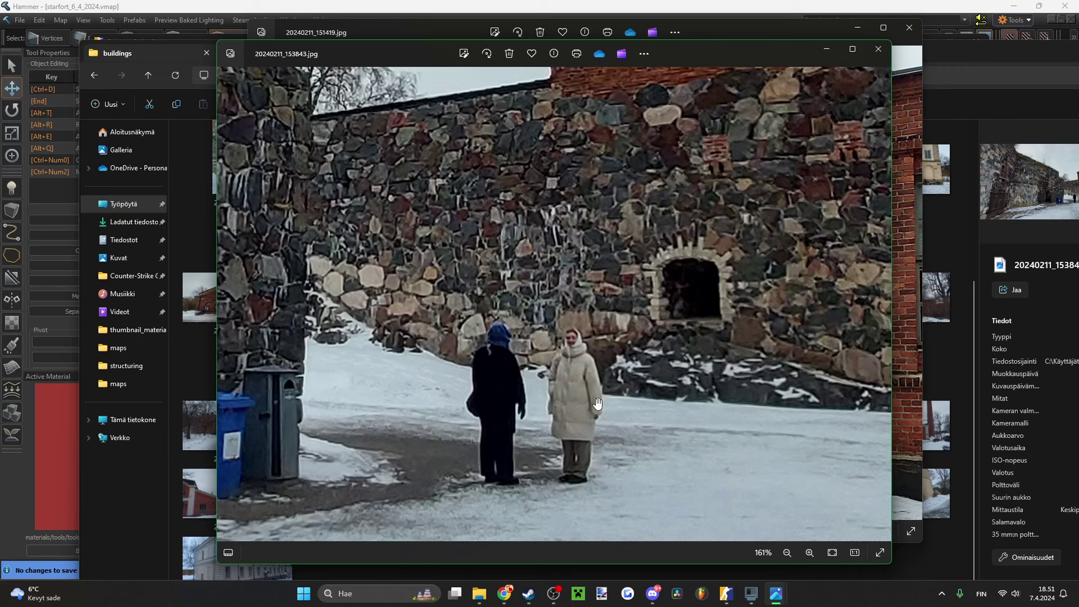
scroll(584, 464, down, 6)
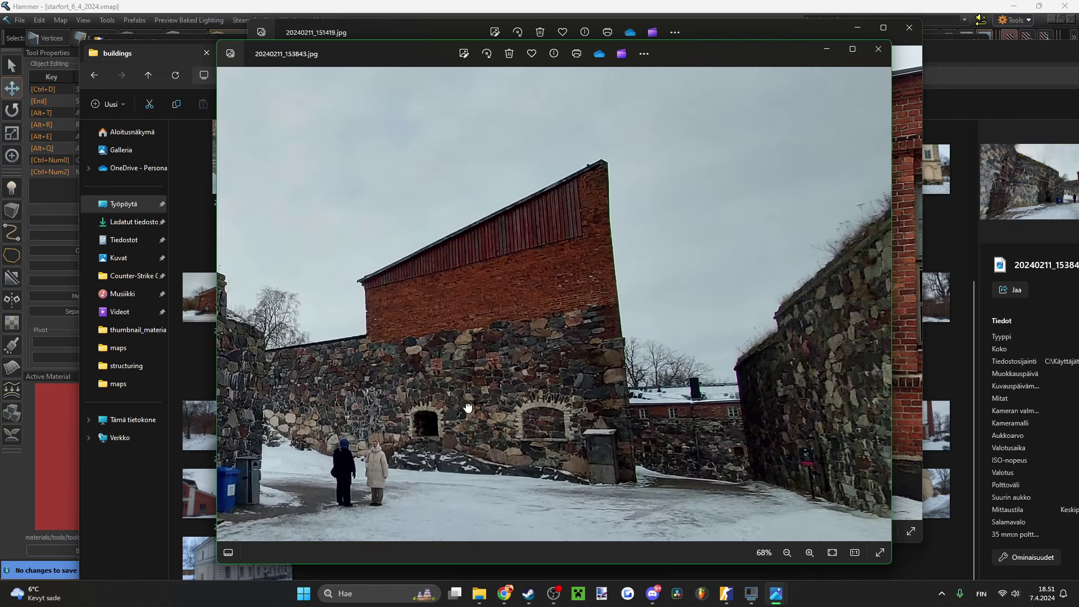
- Examine the near fortress wall's stonework, arched wooden doors, windows and grassy top in the photo
drag(441, 438, 662, 371)
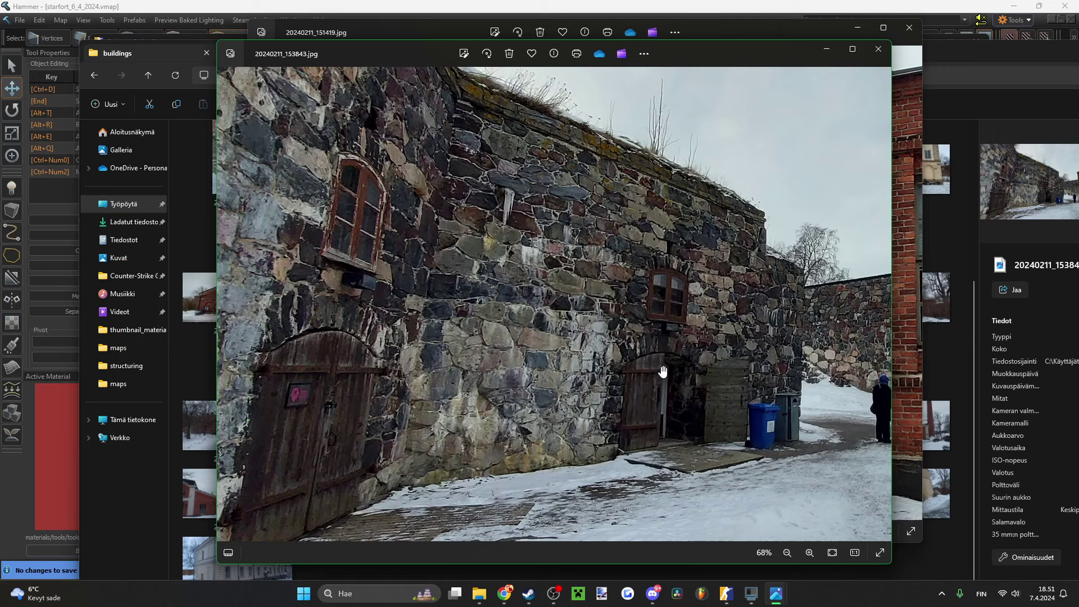
drag(521, 381, 586, 369)
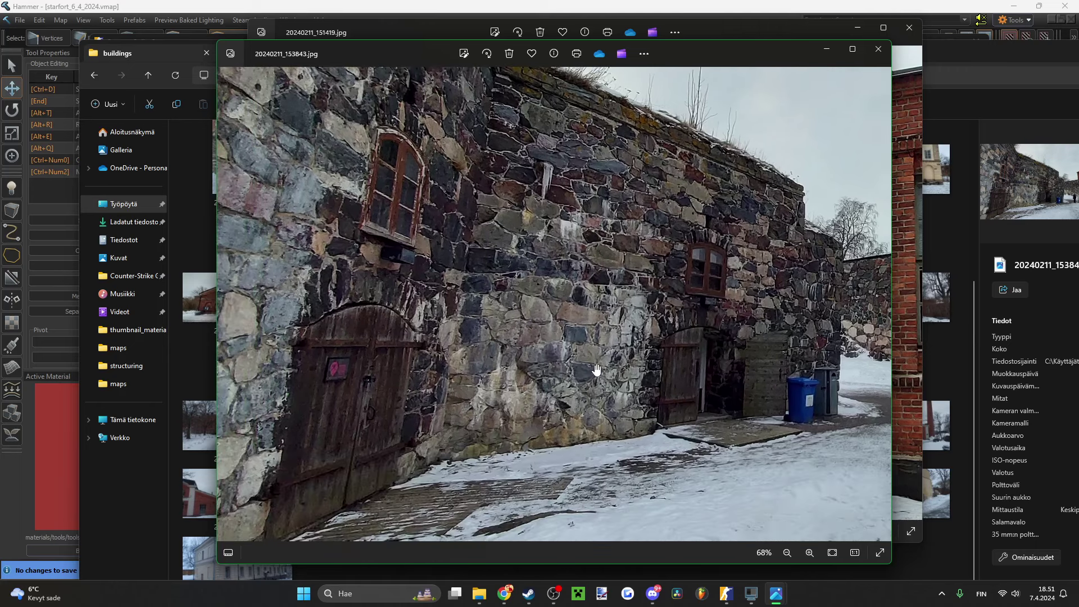
drag(695, 380, 595, 378)
scroll(595, 379, up, 5)
scroll(557, 388, down, 6)
drag(448, 383, 509, 386)
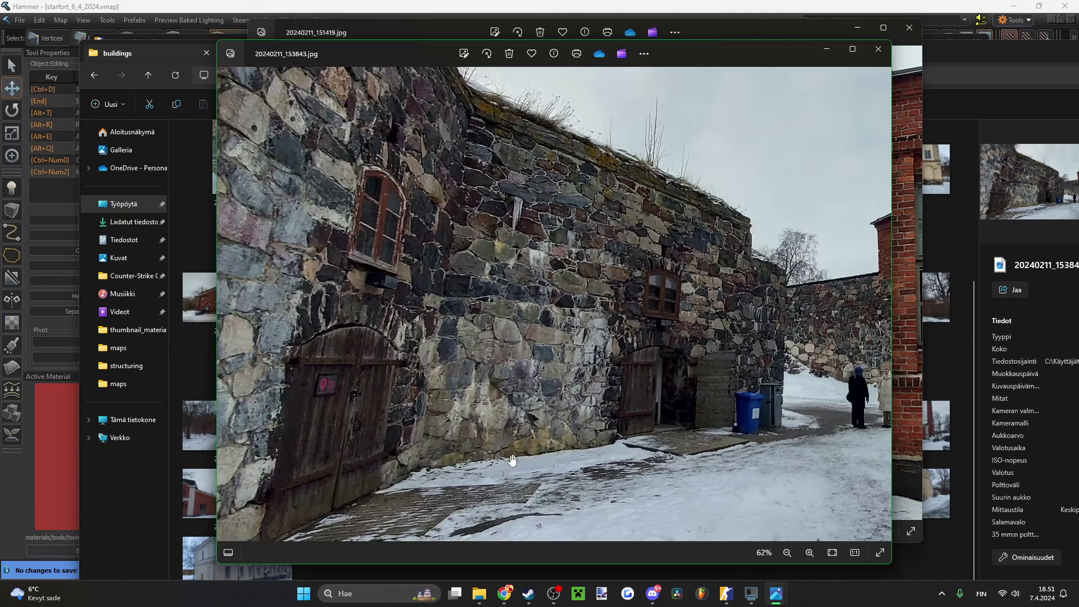
scroll(513, 459, up, 5)
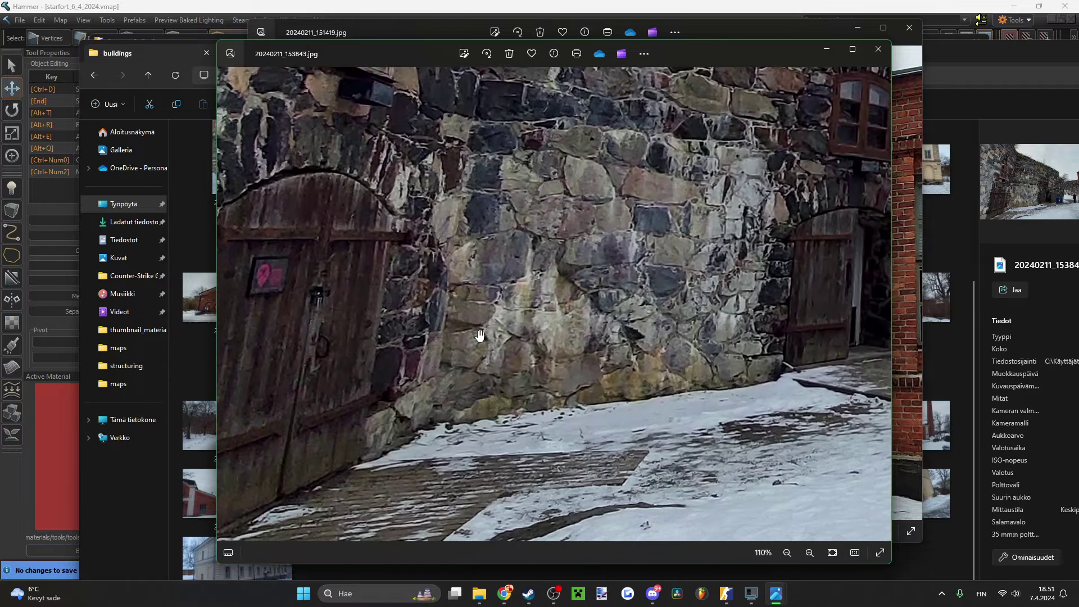
scroll(597, 281, down, 5)
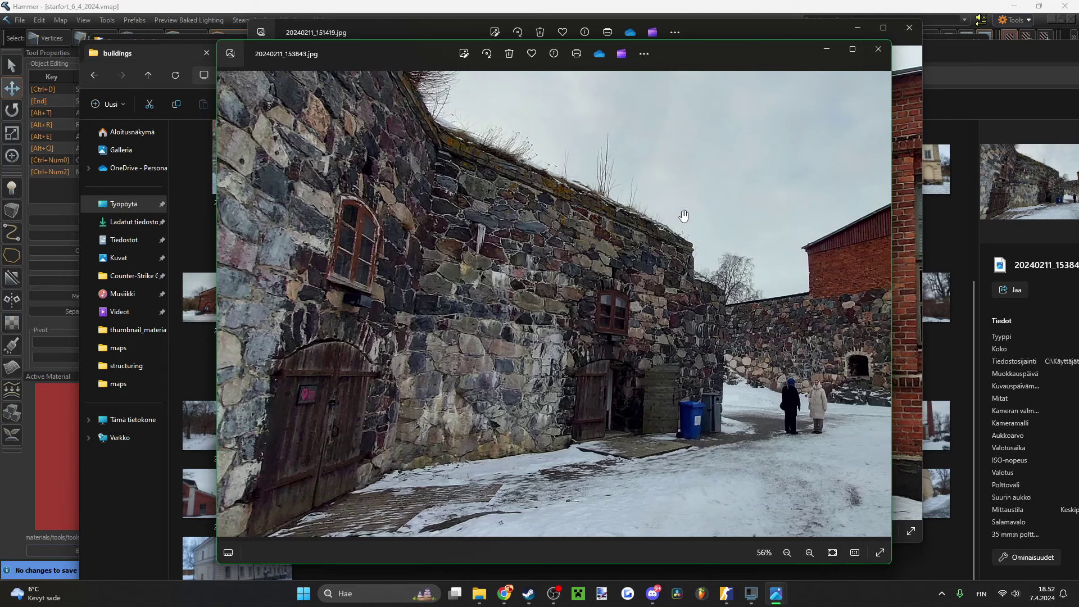
- Examine the slanted brick building with red timber cladding above the stone wall, and close photos 20240211_153843 and 20240211_151419
drag(695, 233, 334, 337)
drag(555, 328, 540, 324)
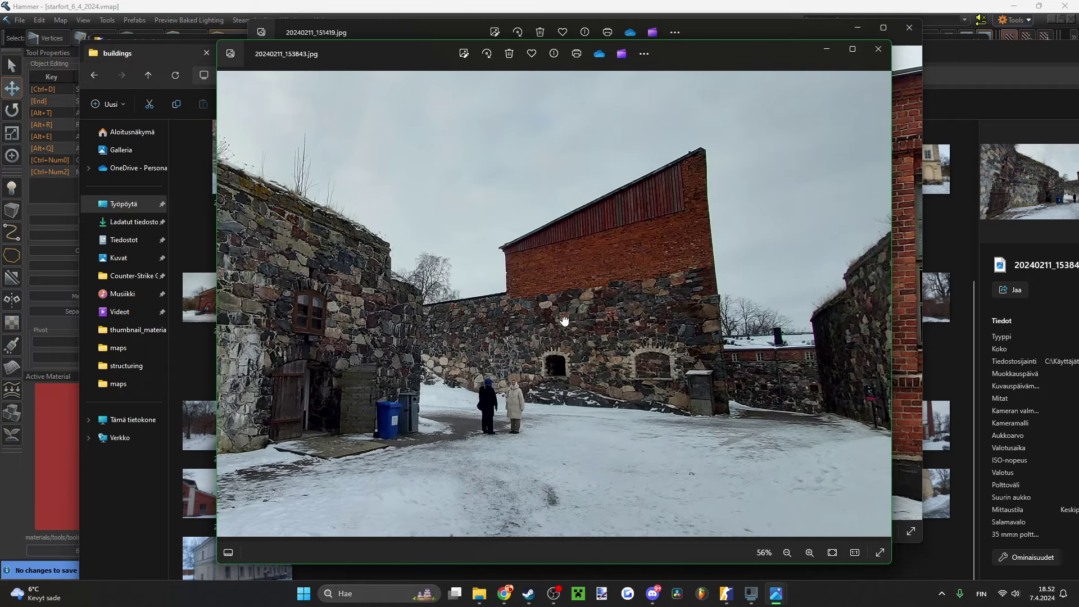
scroll(607, 205, up, 3)
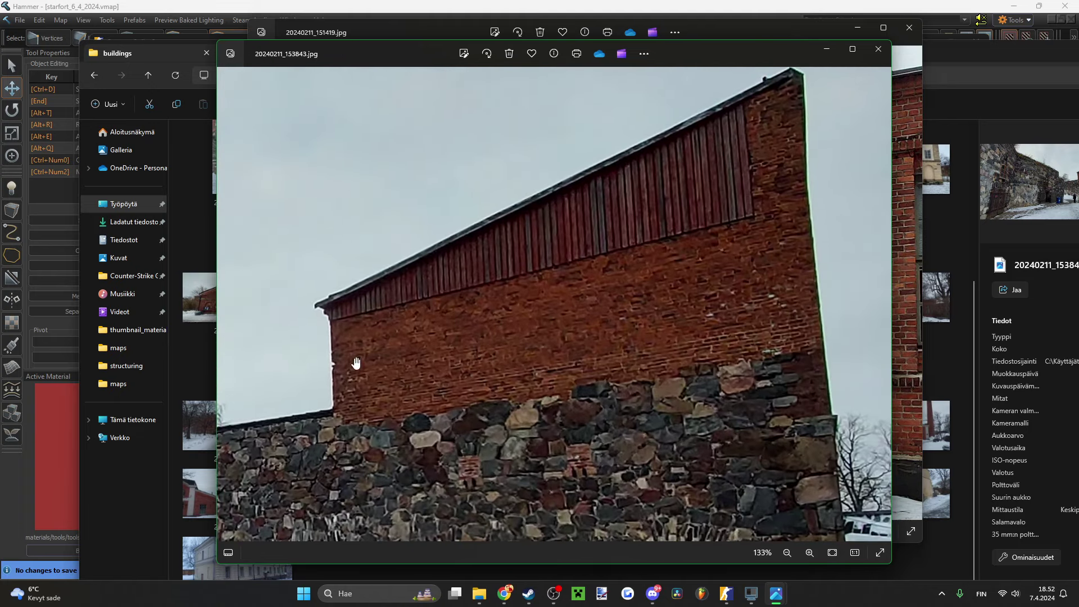
click(878, 49)
click(908, 29)
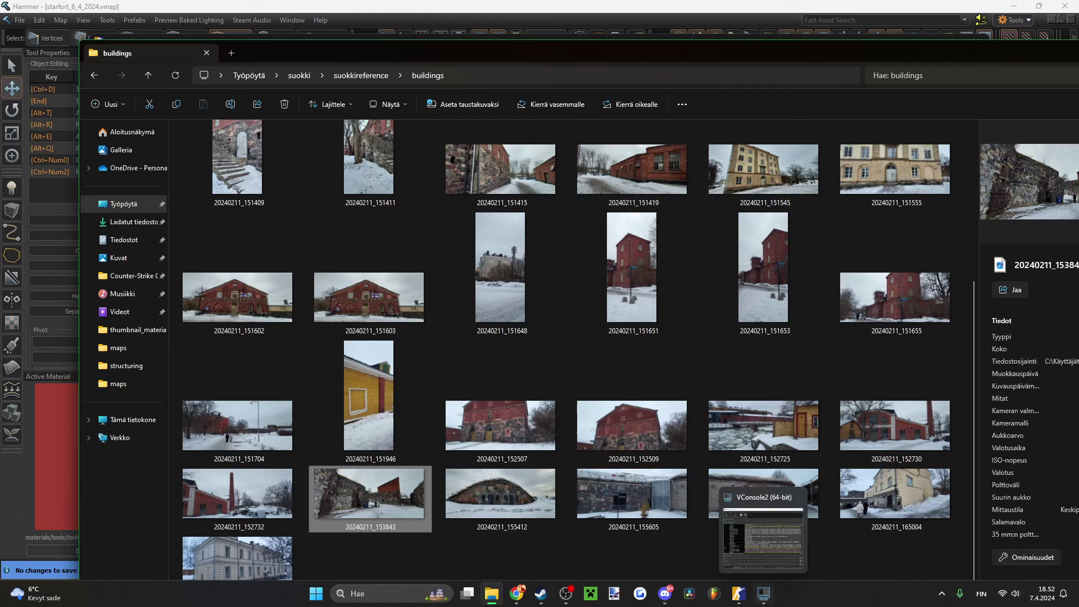
- Look over the remaining thumbnails in the buildings folder, and put the folder away to return to Counter-Strike 2
click(230, 507)
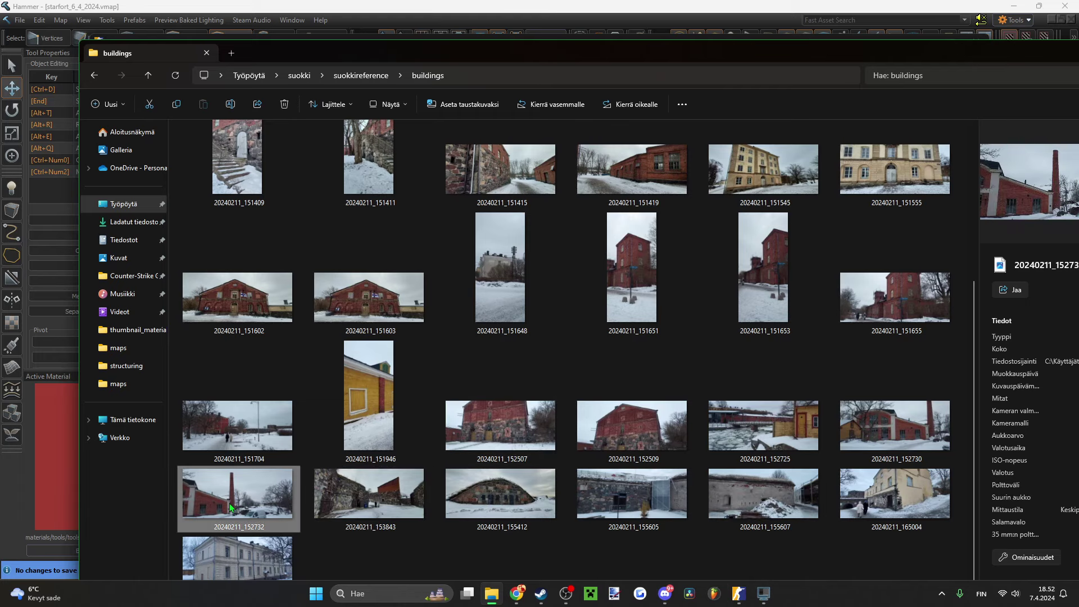
scroll(307, 438, up, 4)
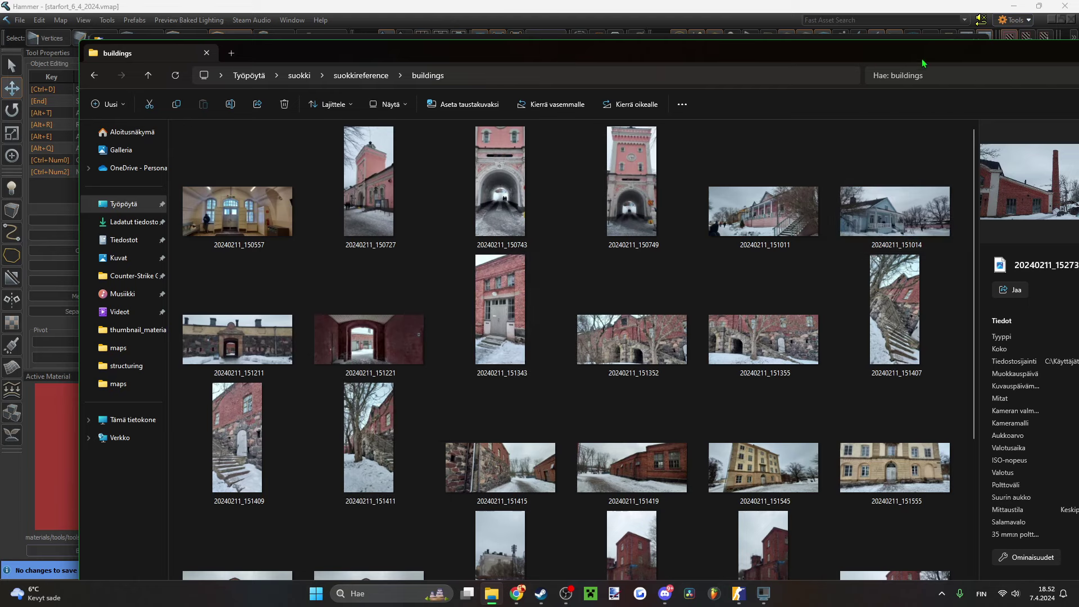
drag(923, 64, 826, 47)
click(962, 41)
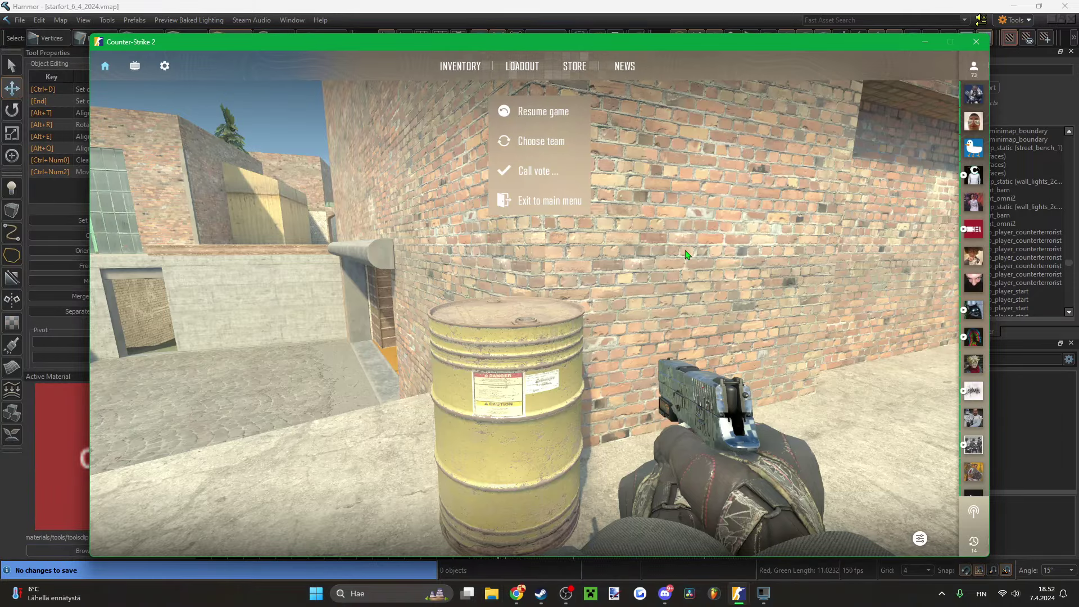
- Resume the game and walk through the passage between the white brick wall and green-glazed building to the outer concrete stairs
key(Escape)
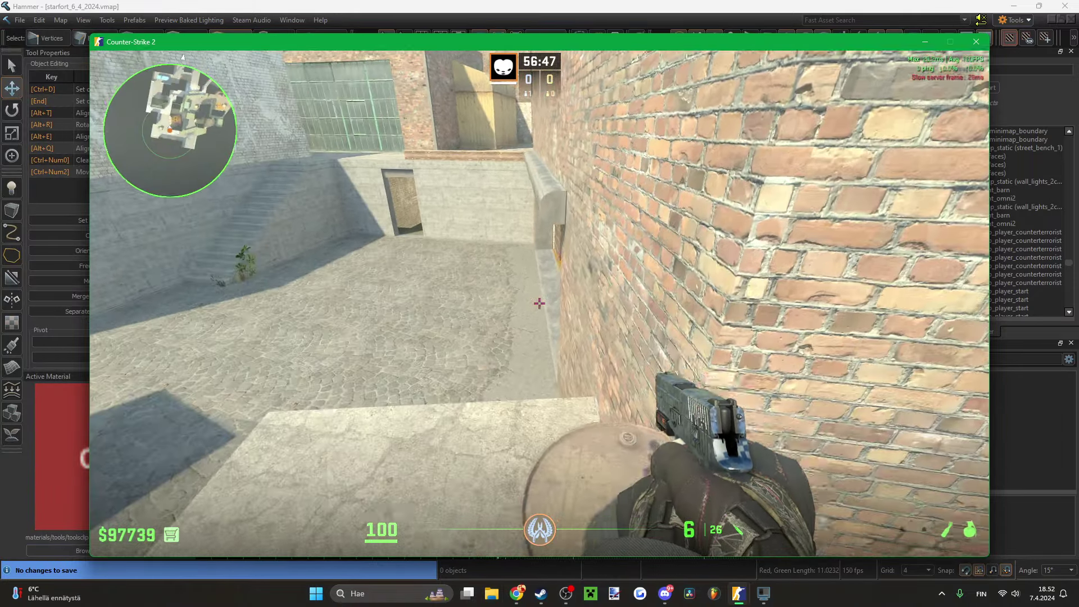
key(3)
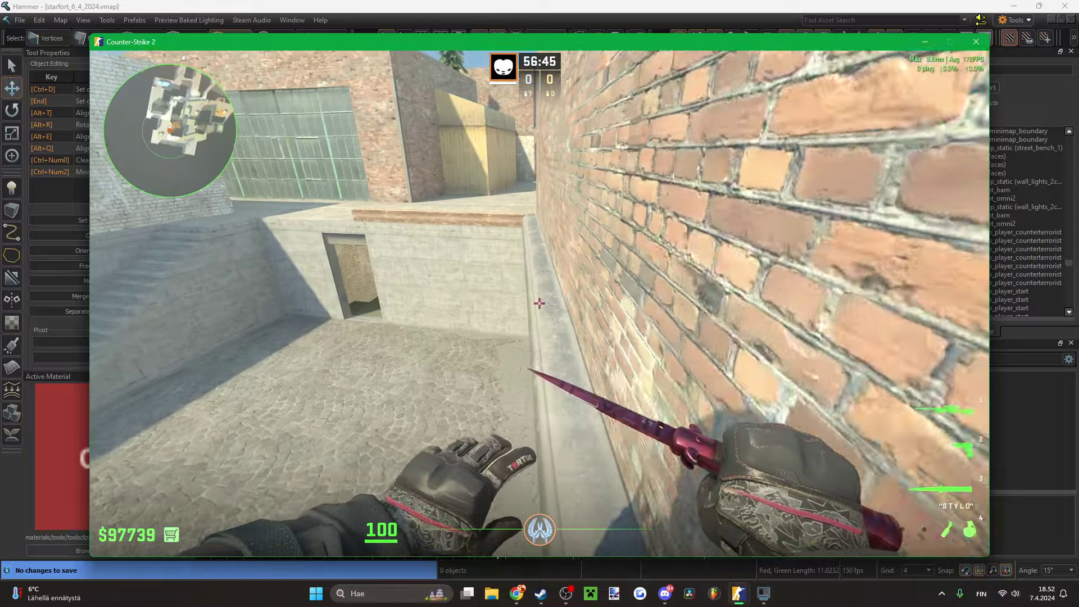
key(w)
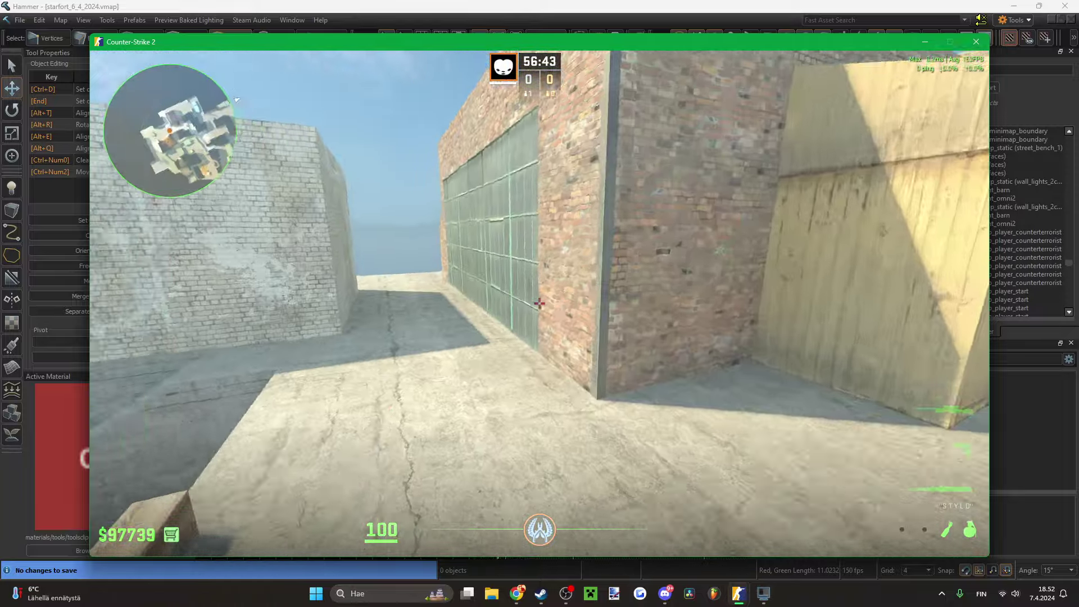
key(w)
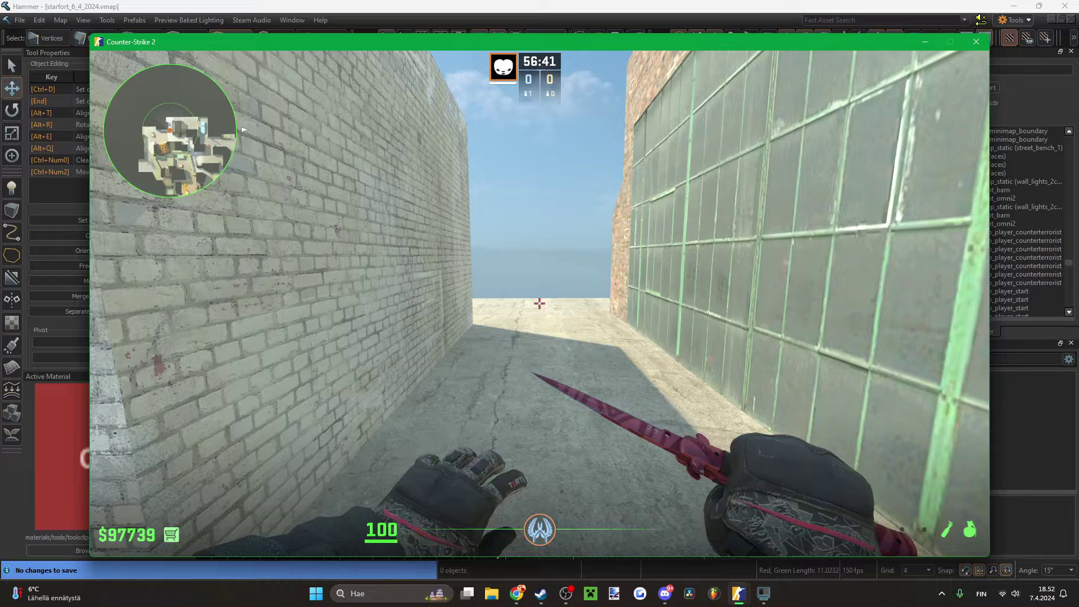
click(539, 304)
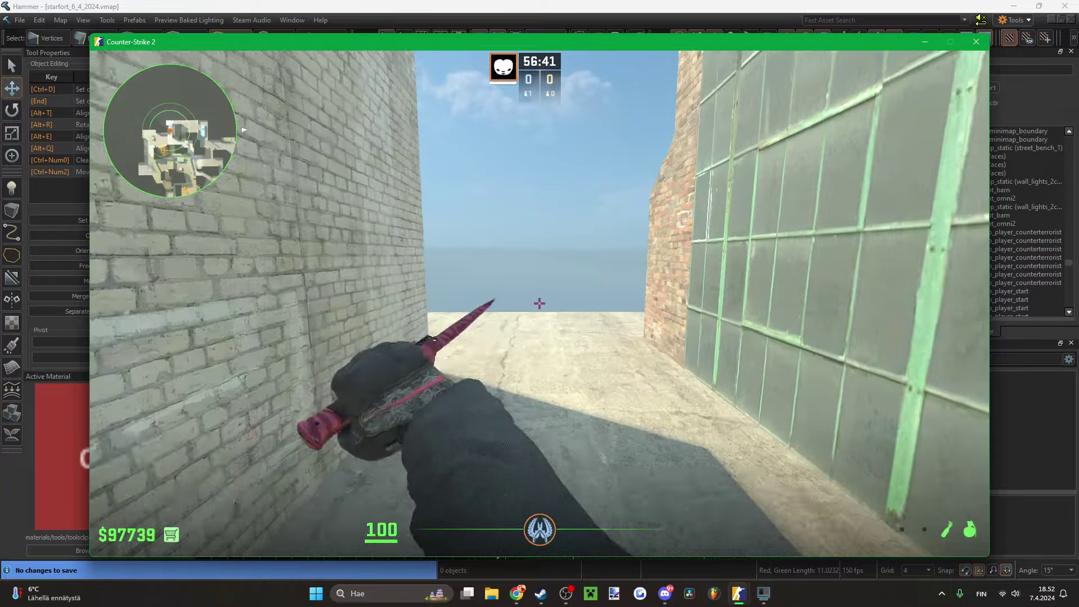
key(1)
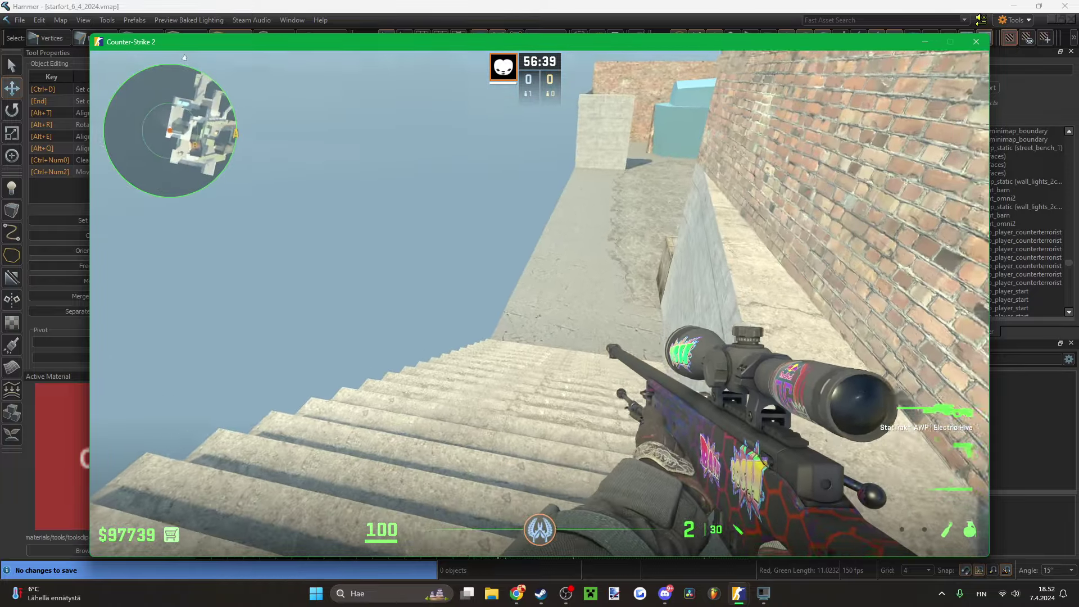
- Inspect the concrete ledge and open edge at the top of the outer stairs, and pause the game
key(Escape)
key(Escape)
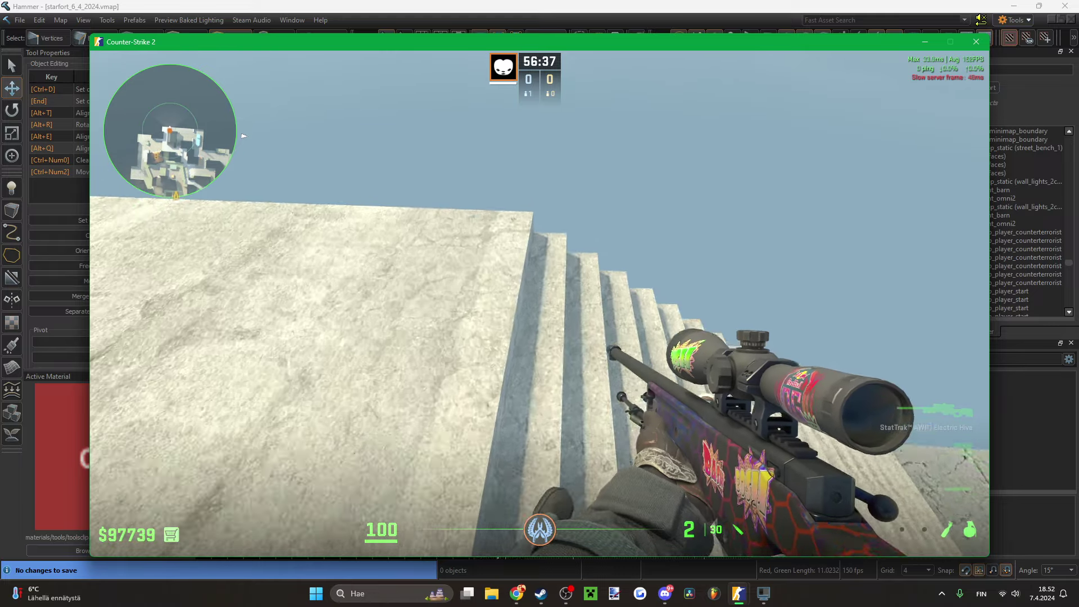
key(w)
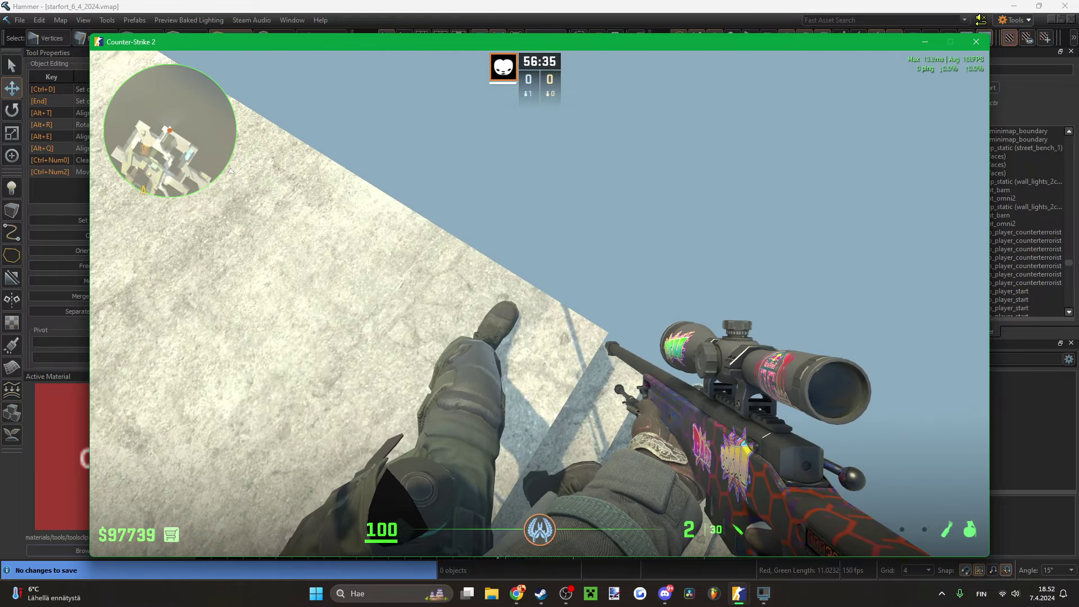
key(2)
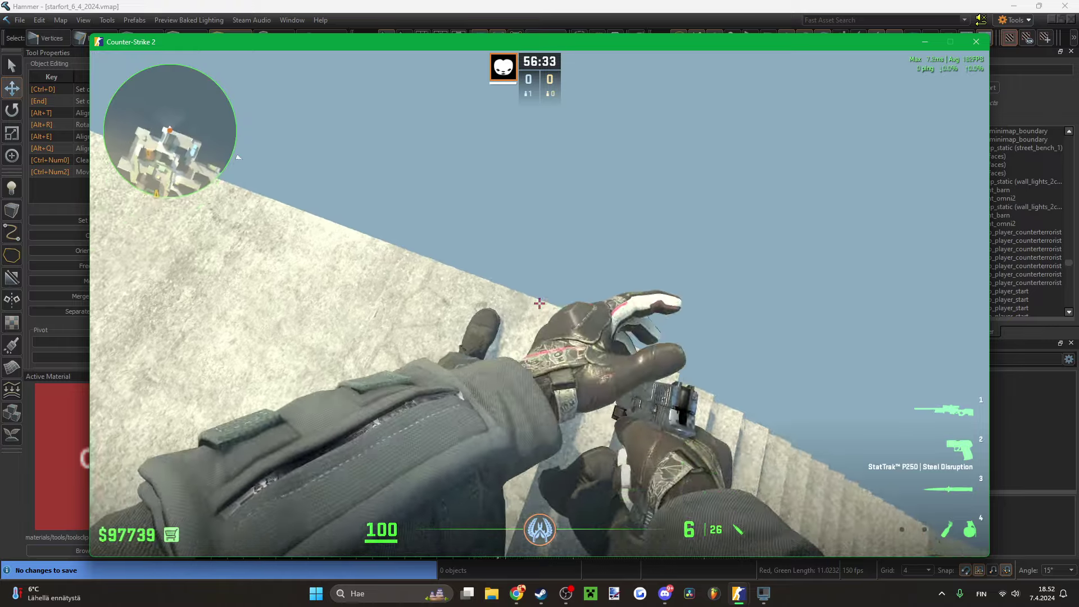
key(Escape)
mouse_move(738, 596)
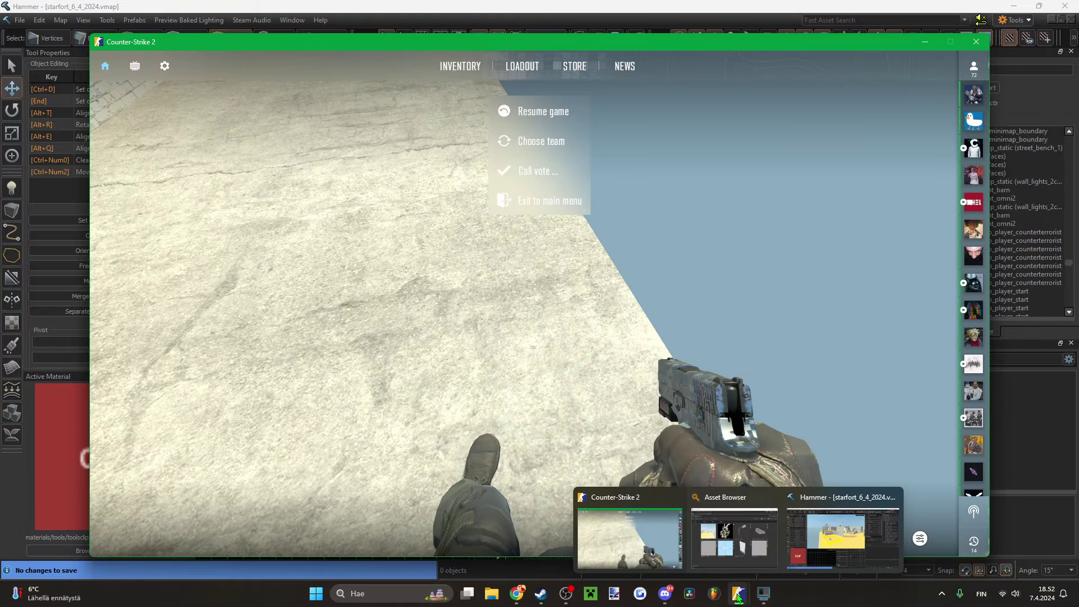
- In Hammer, mark the stone-and-concrete corner wall mesh beneath the railing as Not a Vis Contributor, and save the map
click(817, 558)
drag(581, 129, 864, 171)
right_drag(579, 207, 497, 297)
key(w)
click(497, 296)
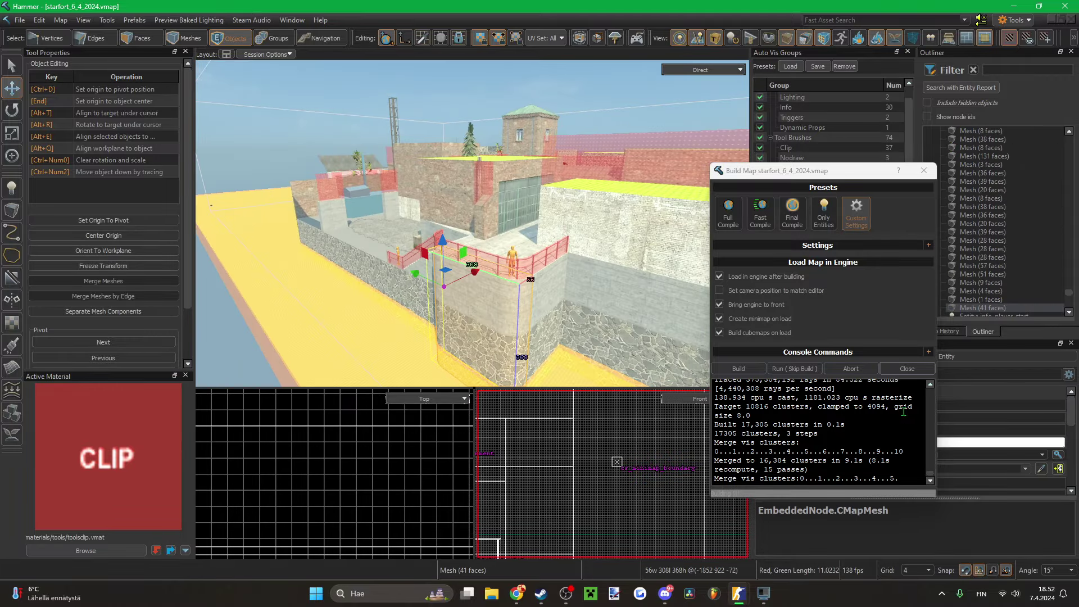
drag(863, 172, 699, 138)
scroll(917, 446, down, 3)
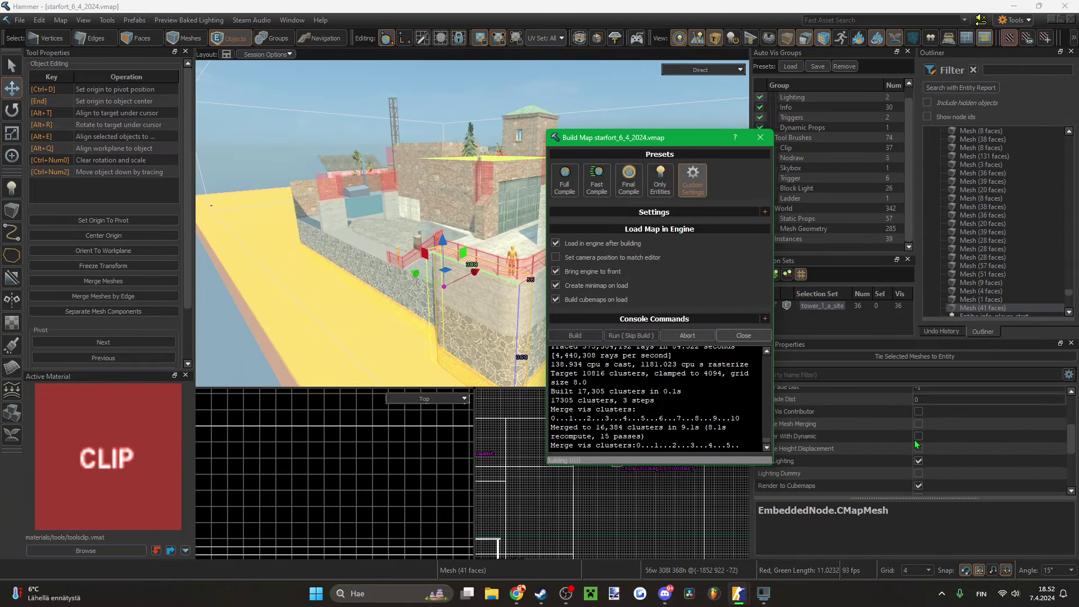
click(919, 412)
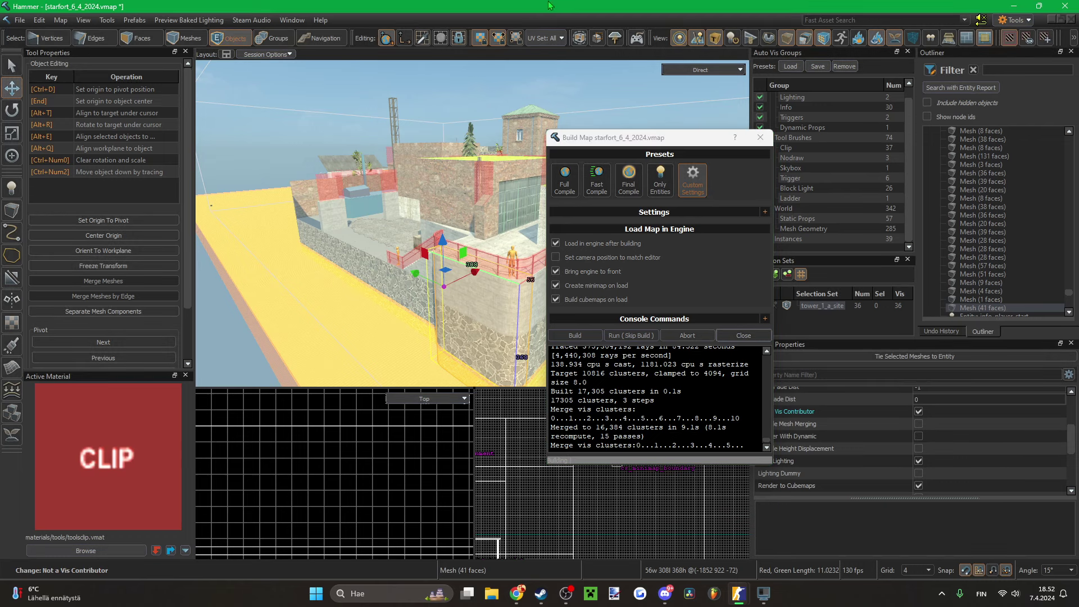
drag(672, 144, 625, 148)
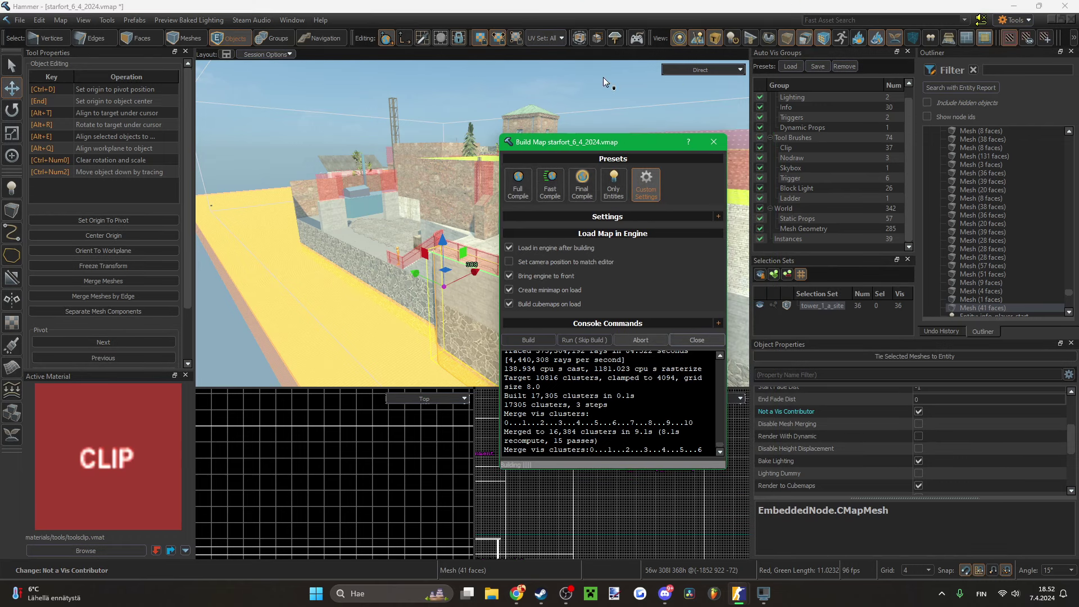
click(441, 96)
key(ctrl+s)
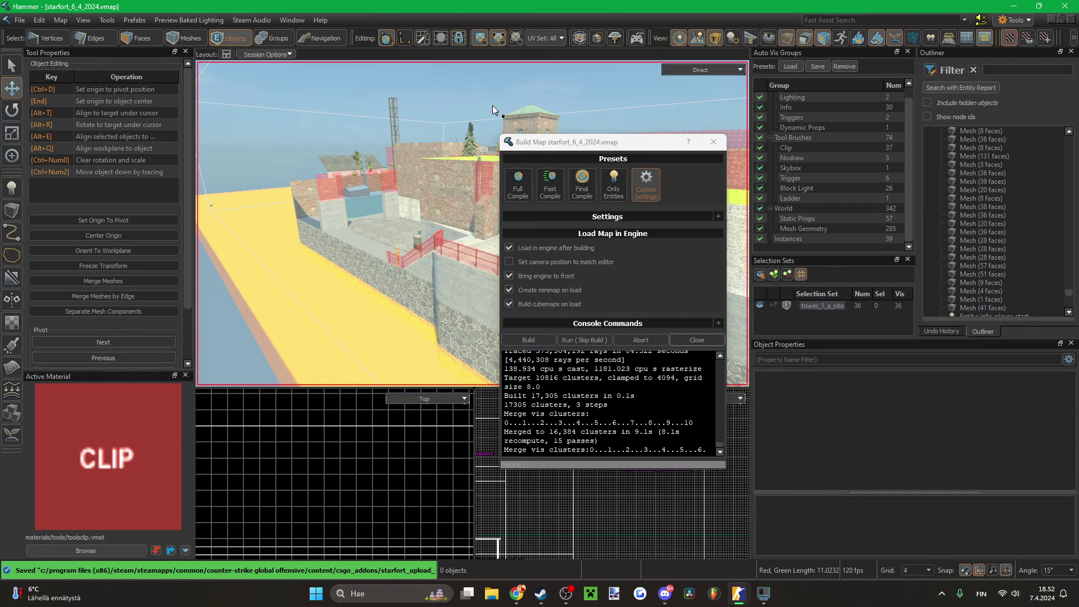
- Return to Counter-Strike 2, resume the game, and check the view past the white brick wall toward the covered opening
mouse_move(741, 591)
click(659, 545)
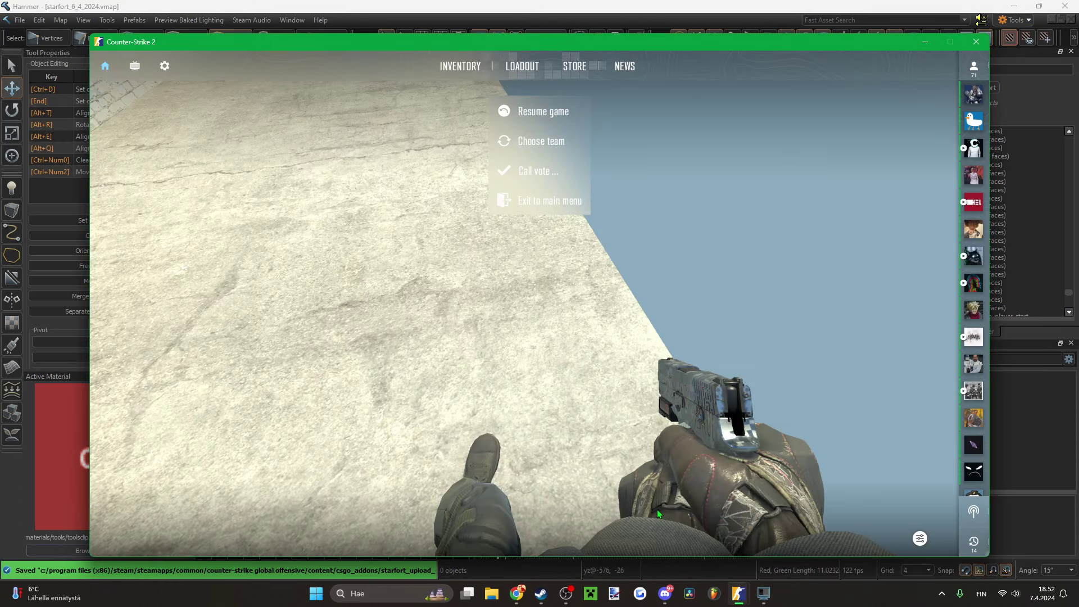
key(Escape)
click(540, 304)
key(w)
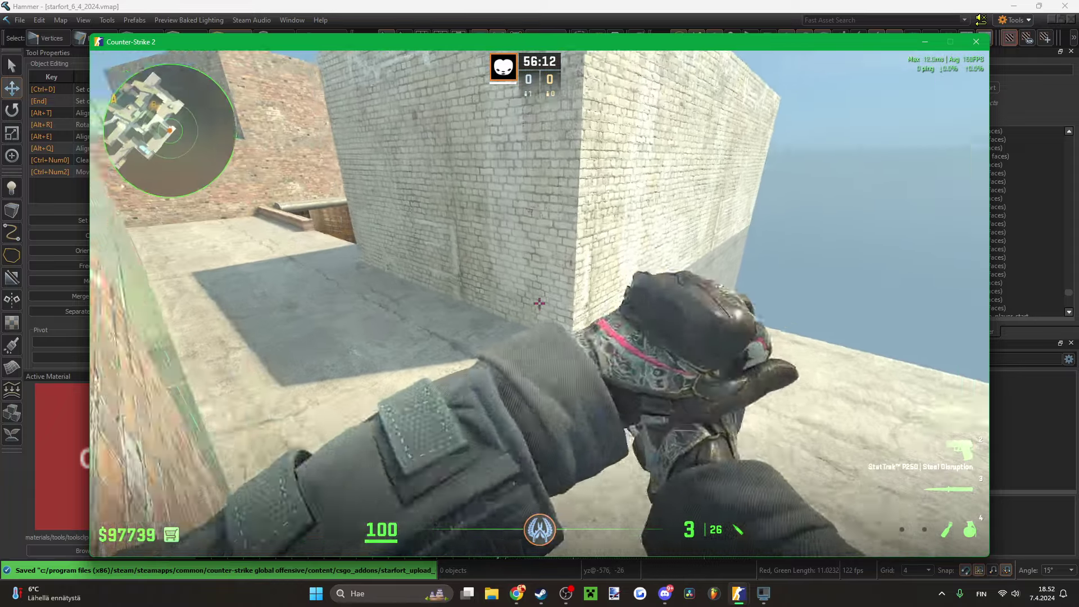
key(1)
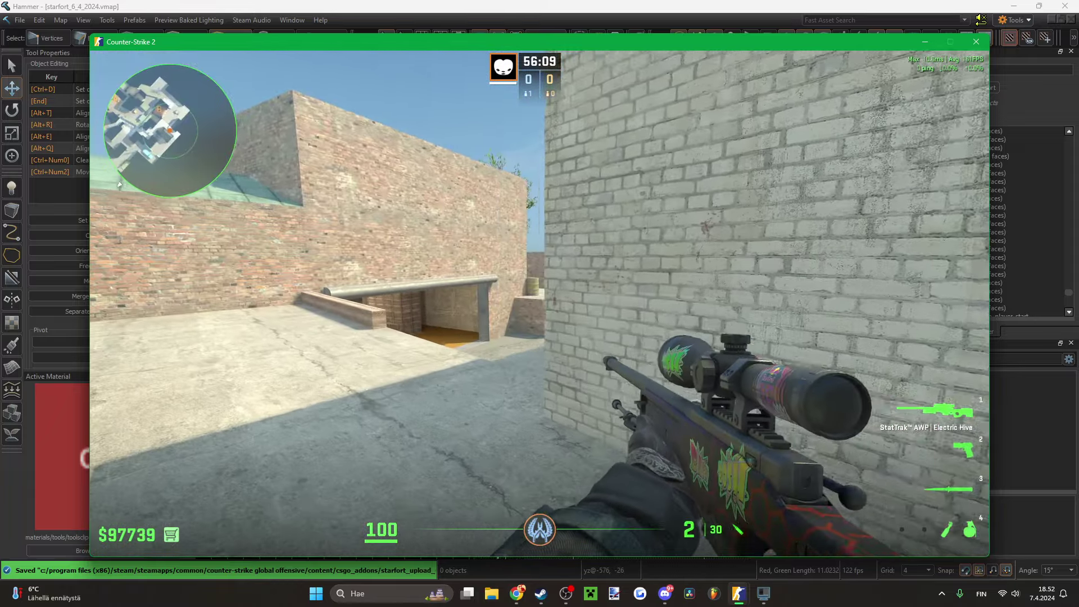
right_click(540, 303)
right_click(540, 304)
key(2)
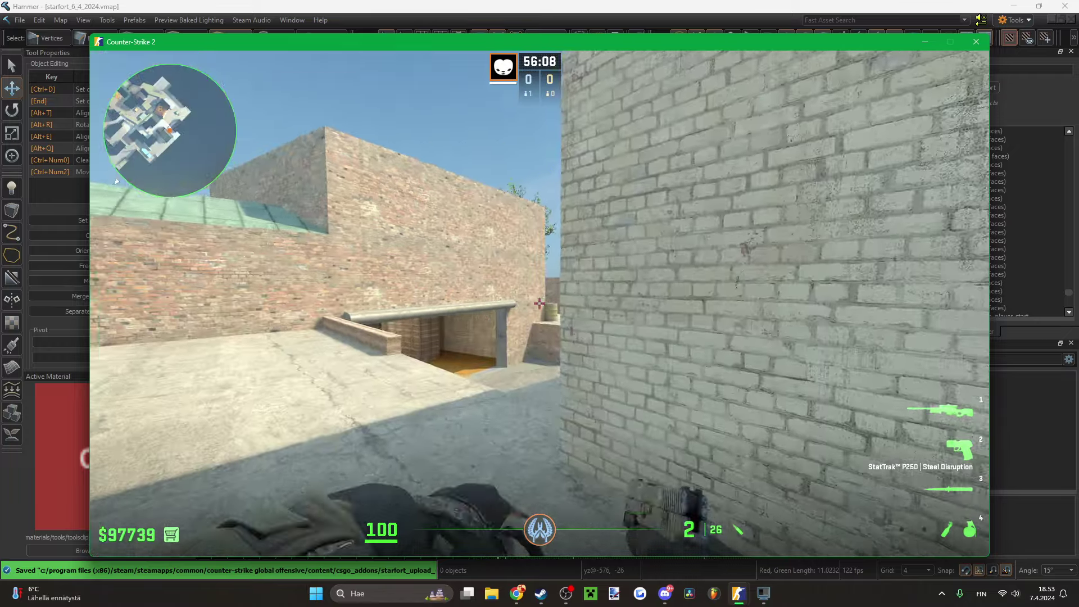
- Walk along the red brick building past the garage doors to the railed corner of the concrete terrace
key(1)
key(a)
key(w)
key(3)
key(space)
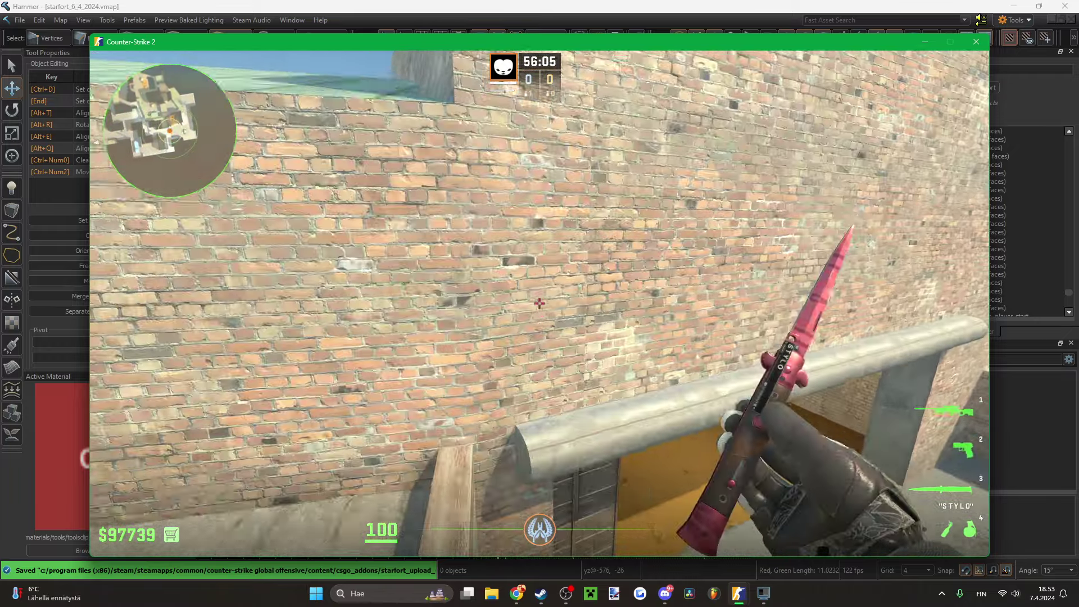
key(1)
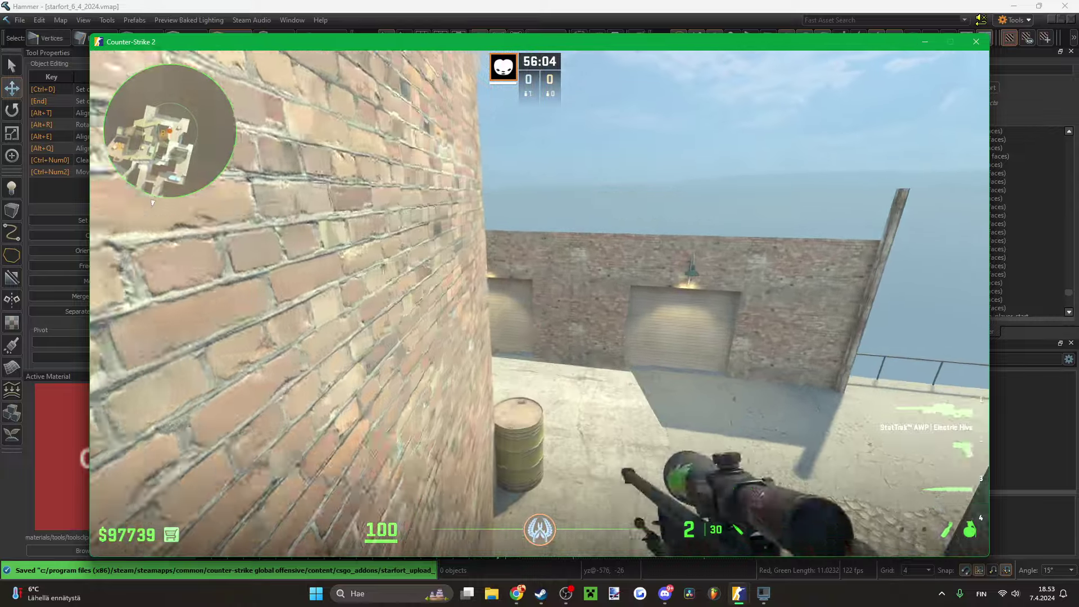
key(3)
key(w)
key(space)
click(539, 304)
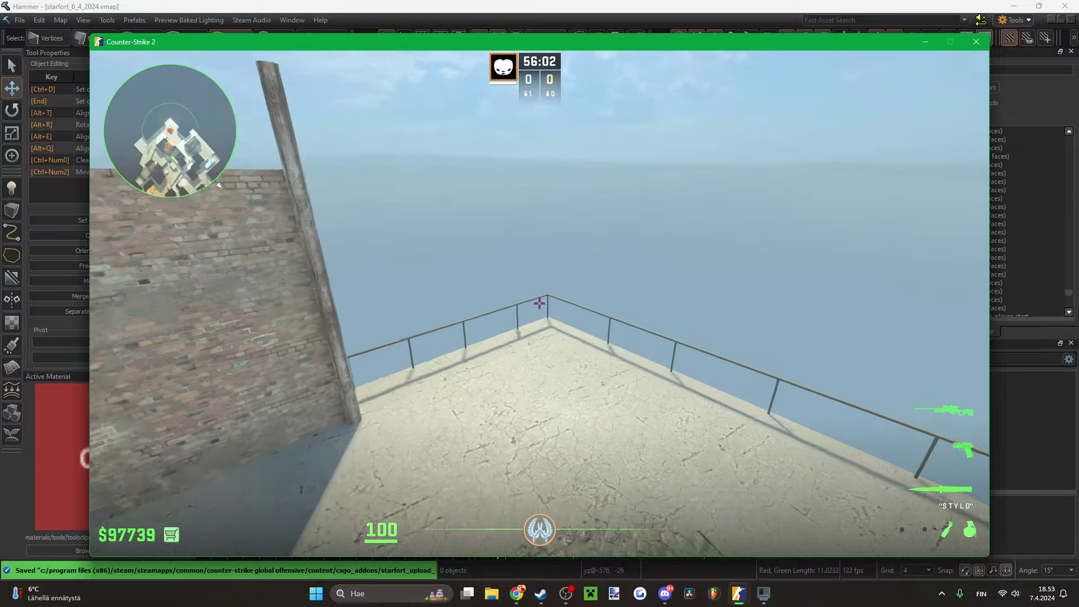
- Check the sightline from the yard to the arched gateway, walk up beside the timber shed, and pause the game
key(1)
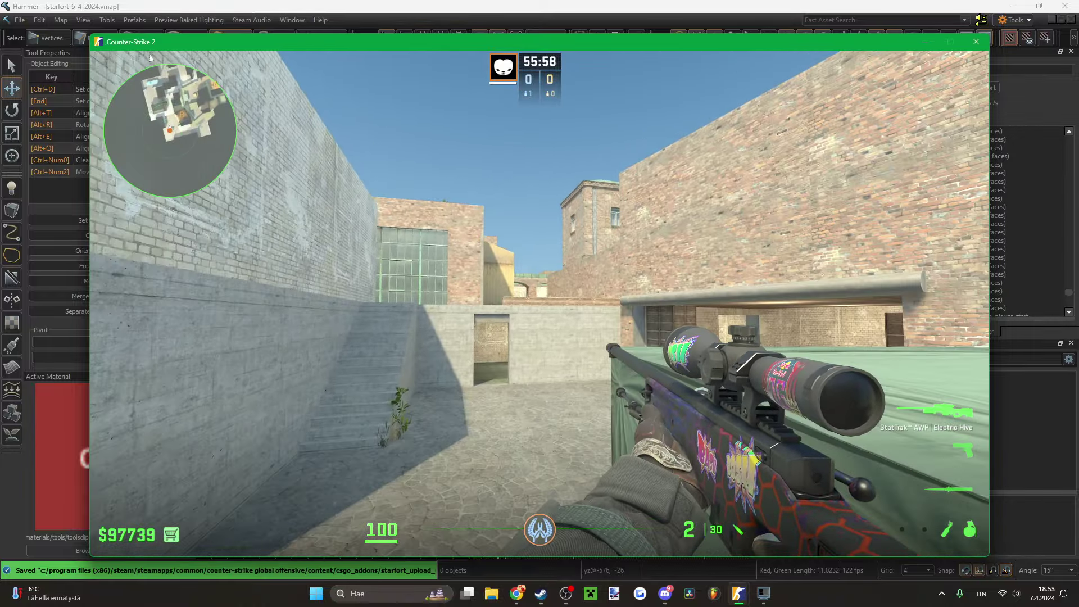
right_click(159, 56)
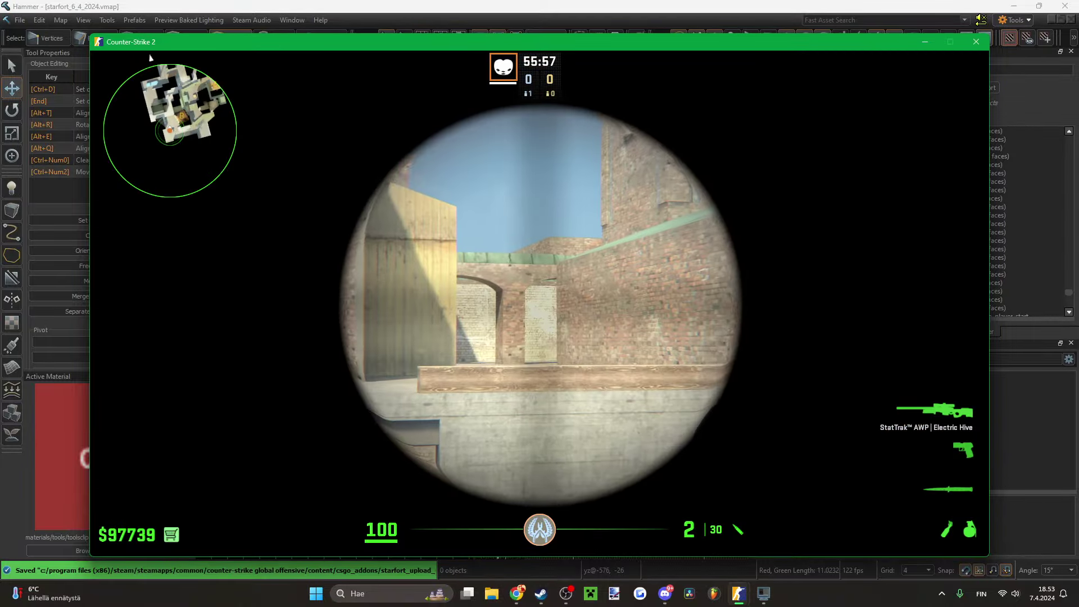
key(3)
key(1)
key(Escape)
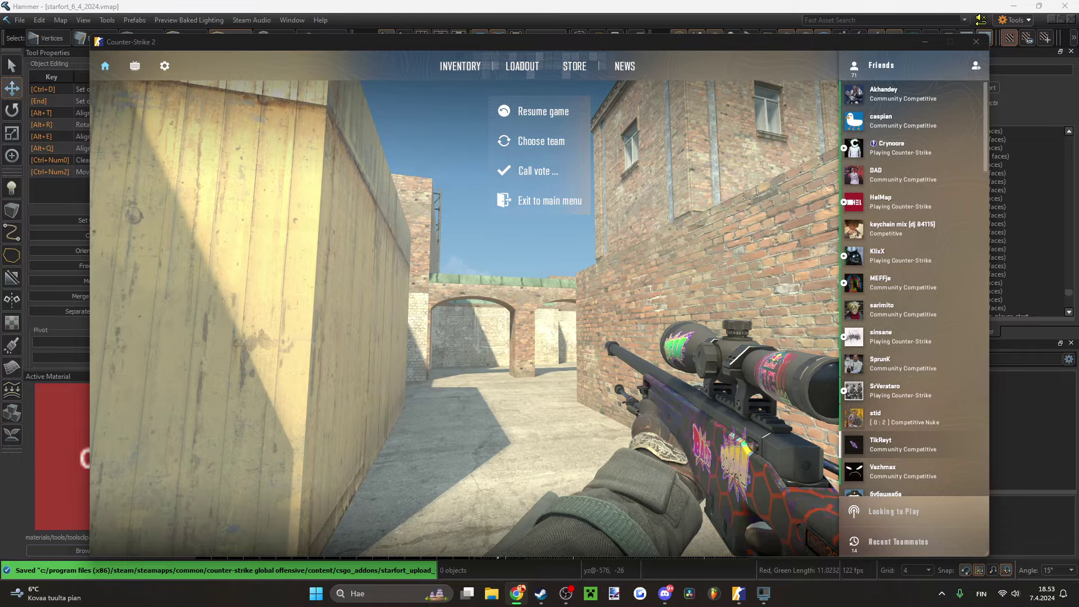
- Resume the game and survey the yard, outer stairs and surrounding rooftops from above
key(Escape)
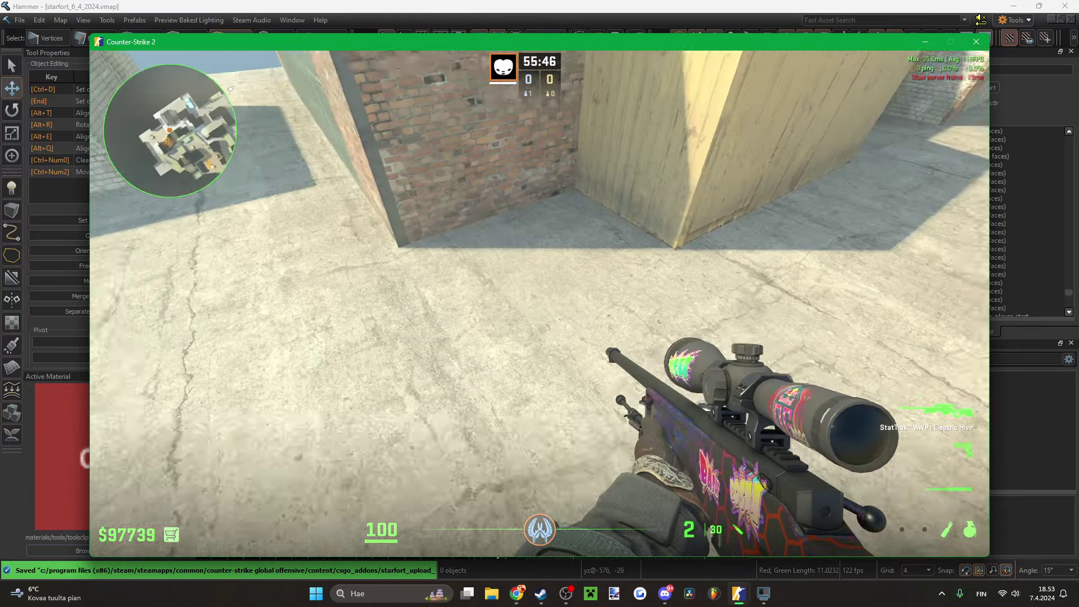
key(a)
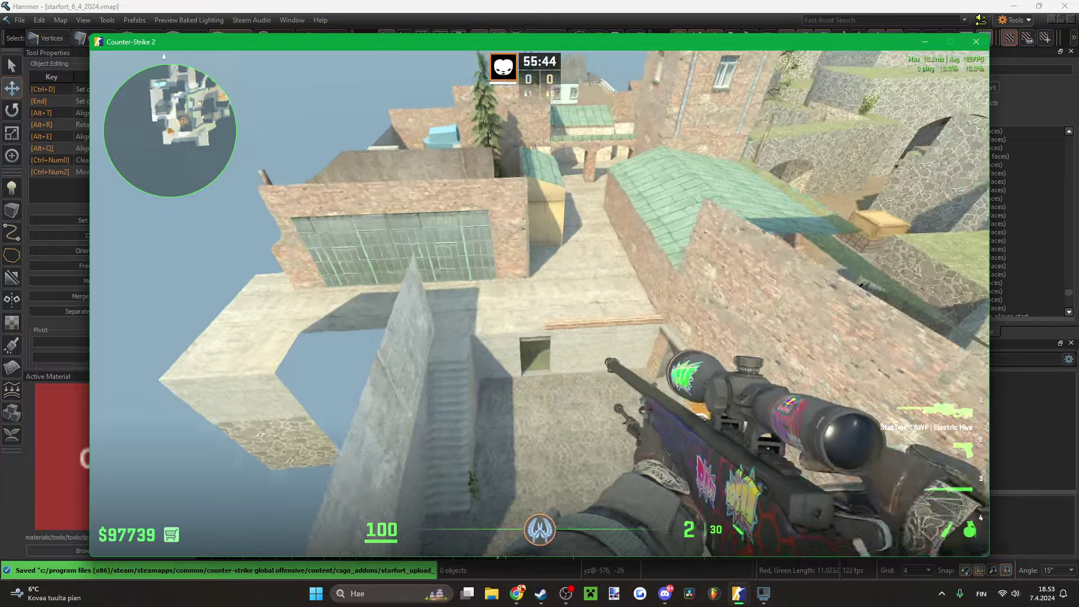
key(s)
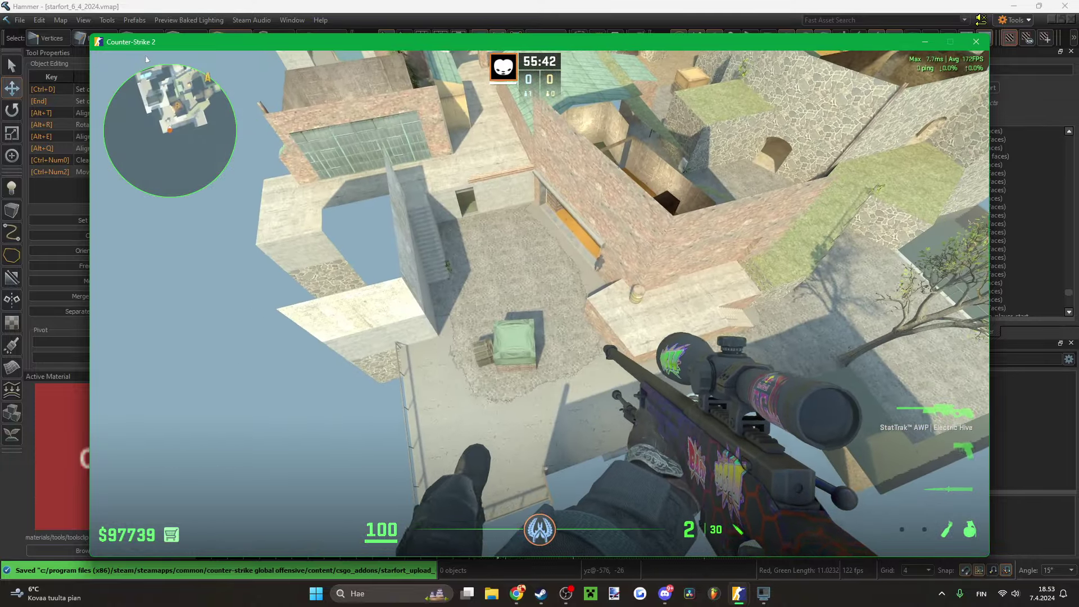
key(3)
key(w)
key(1)
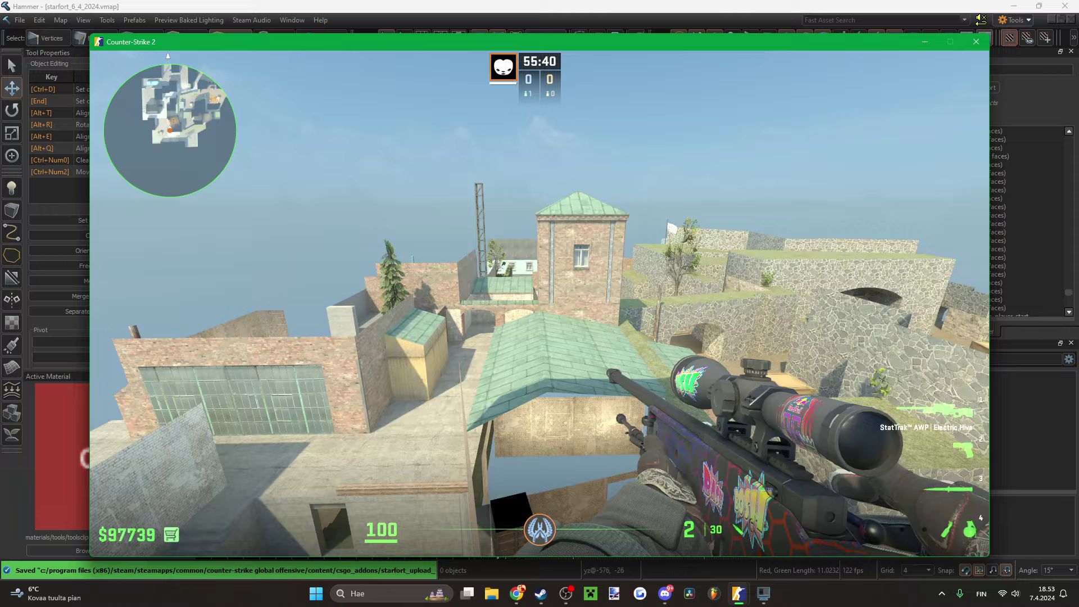
- Fly around the brick tower and inspect its windows, metal strips and brick cornice
key(3)
key(w)
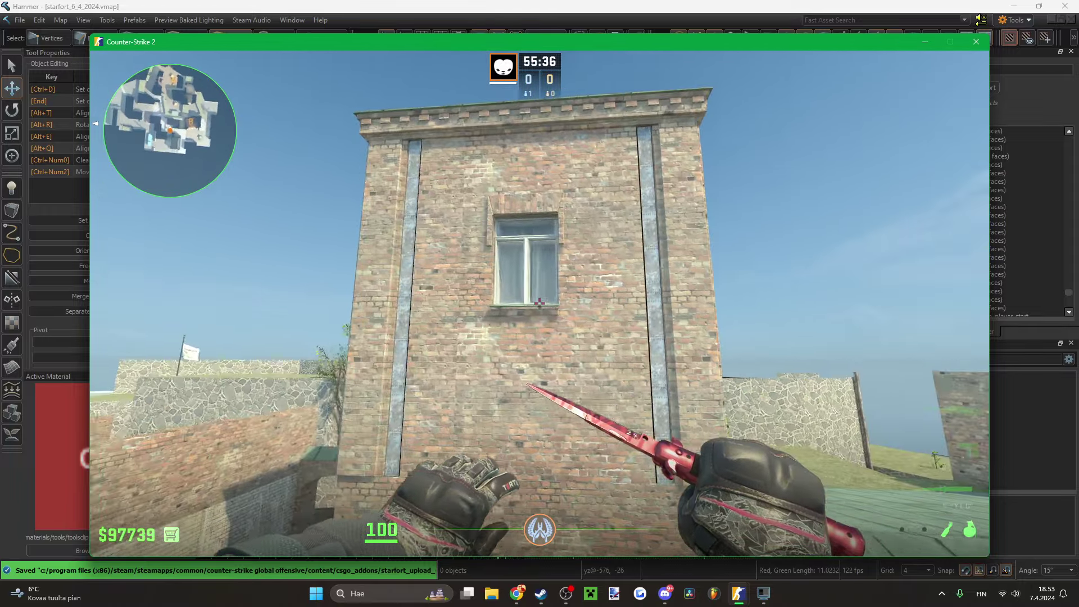
key(a)
key(w)
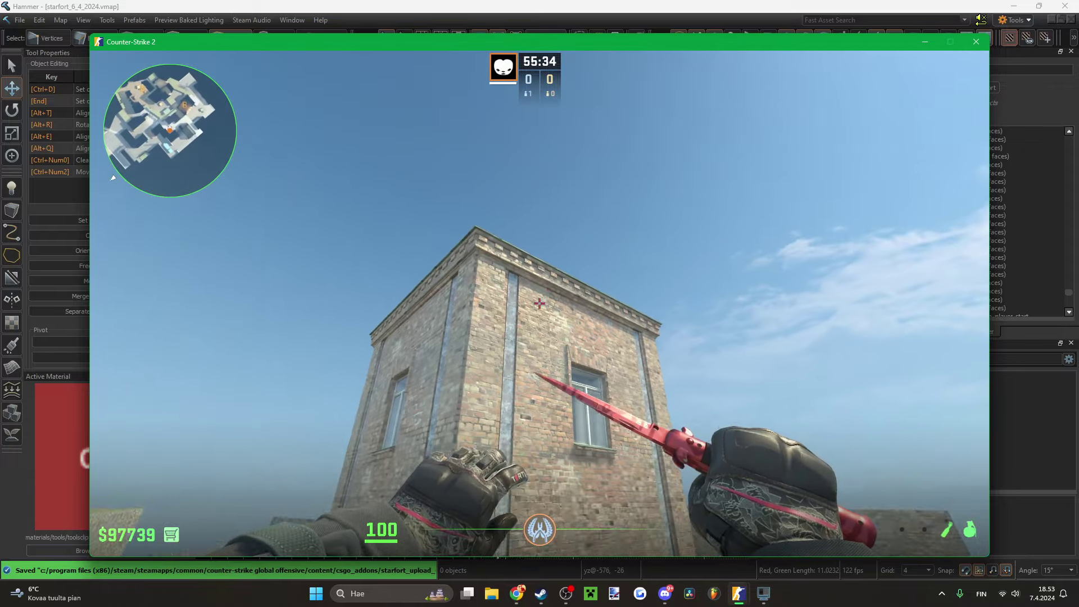
key(s)
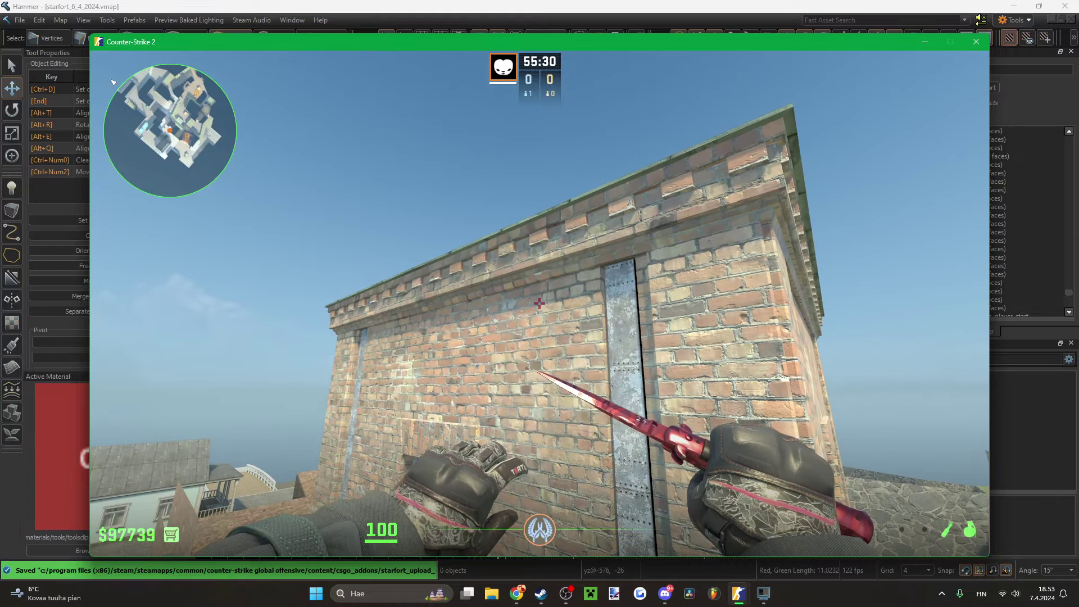
- Move over the stone-walled courtyard with the arches and through it to the white brick wall beside the brick archway
key(d)
key(w)
key(q)
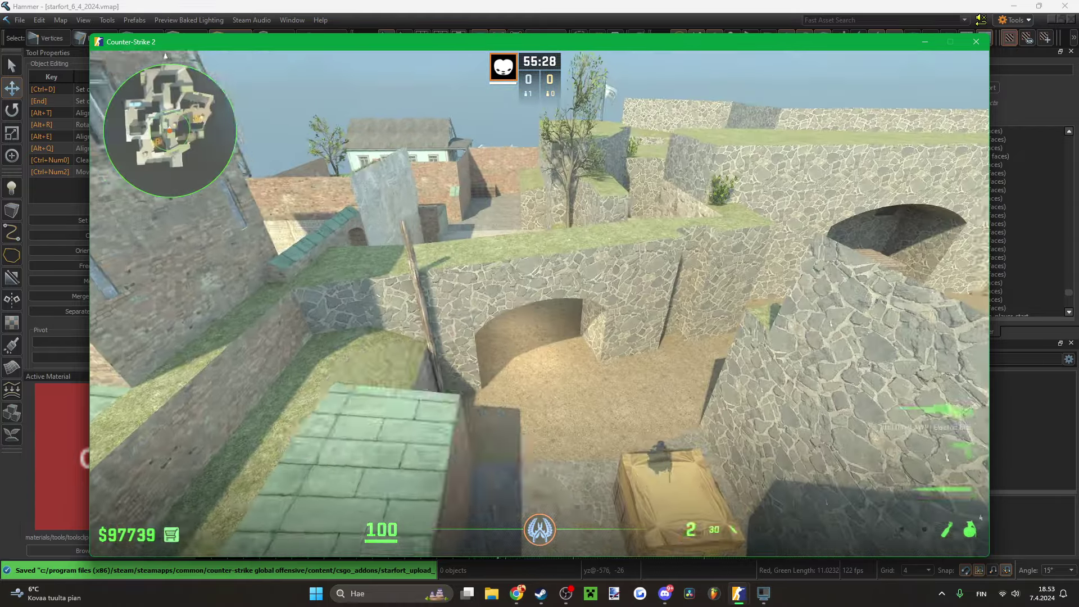
key(q)
key(q)
key(w)
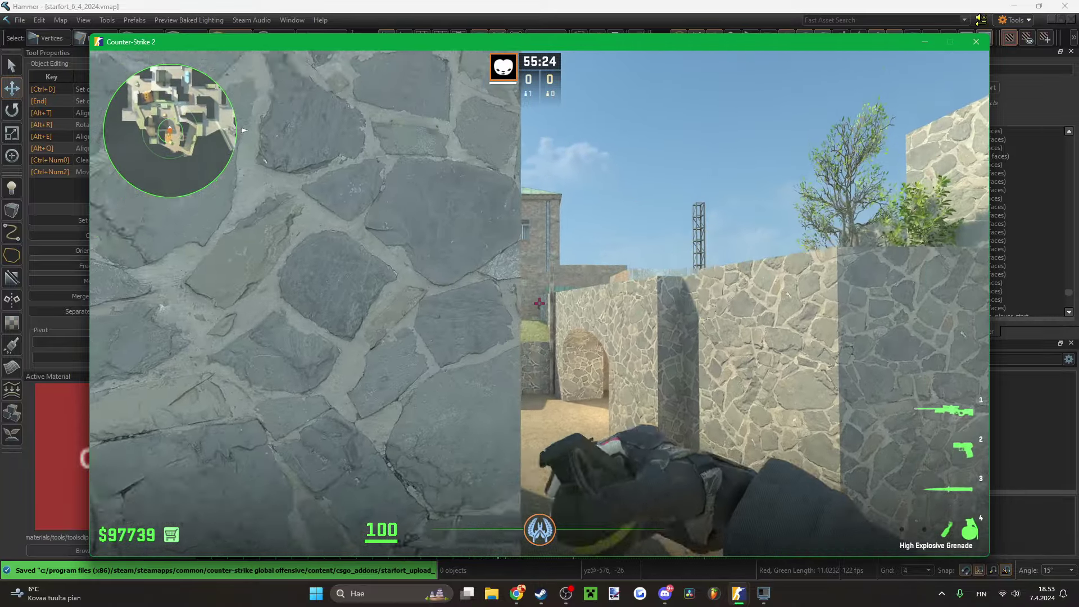
key(w)
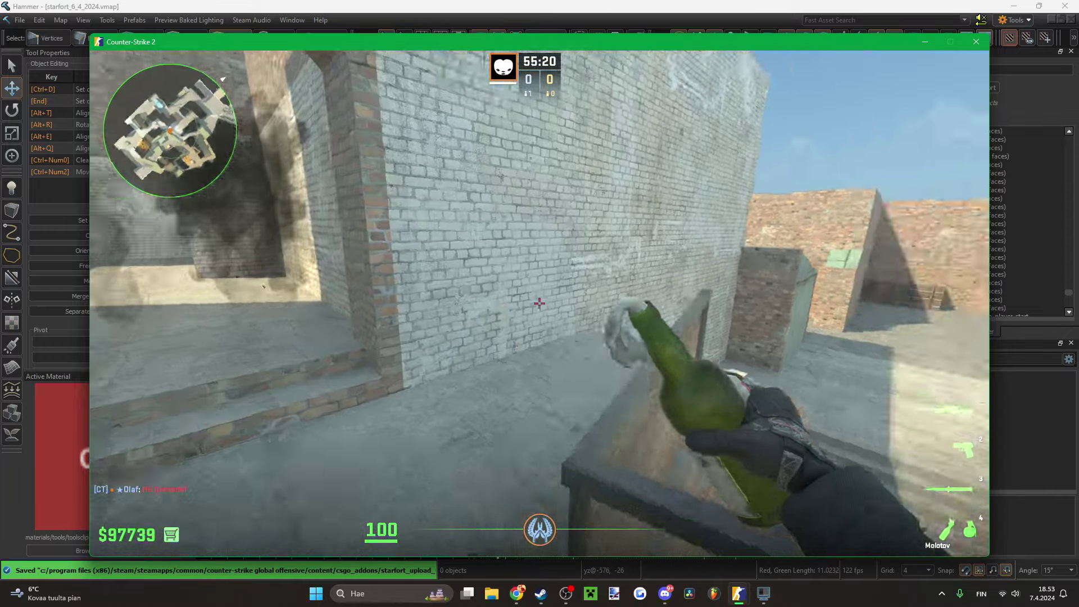
- Throw a molotov toward the high stone wall, and continue along the brick wall to the steps near the green bench
key(w)
click(141, 61)
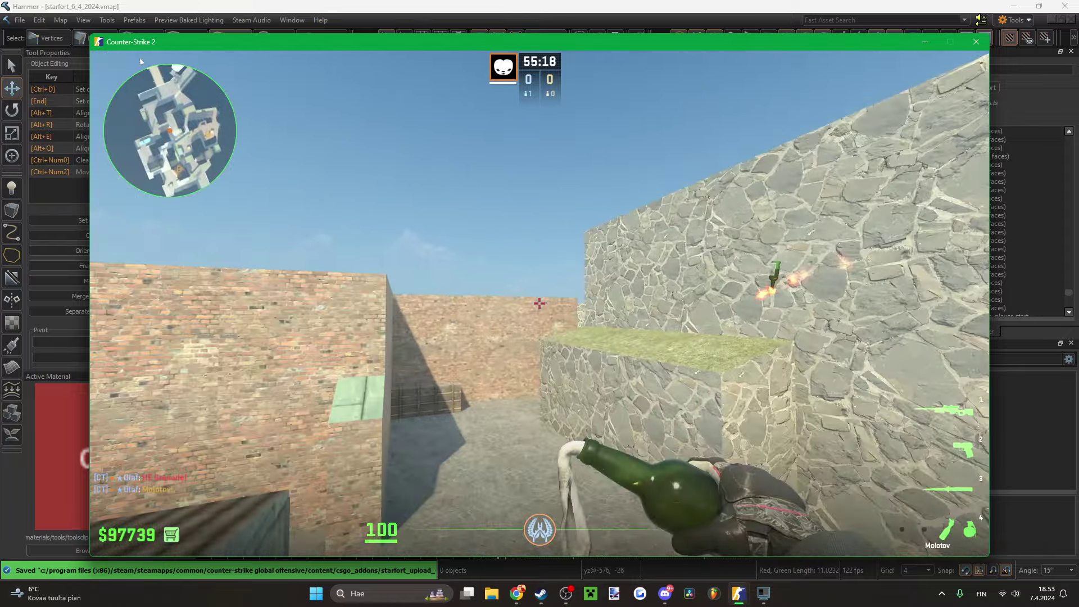
key(w)
key(w)
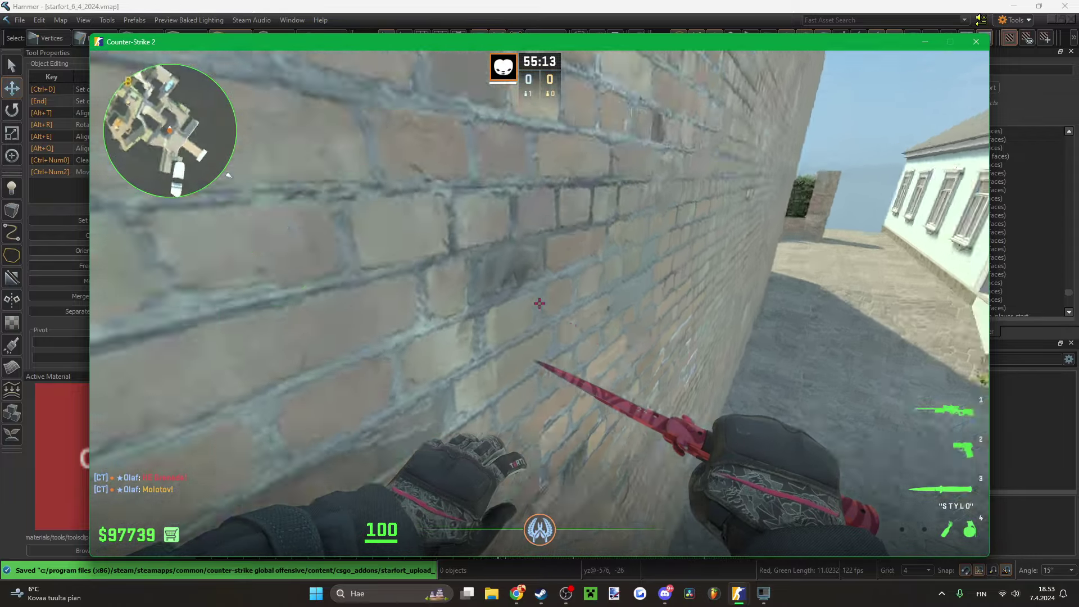
click(540, 304)
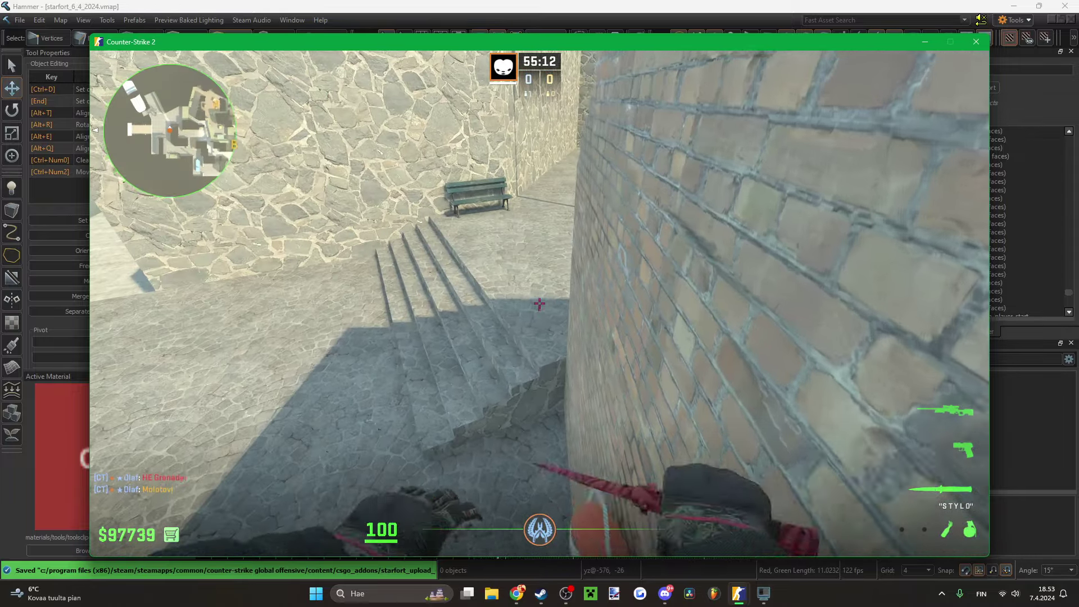
- Walk from the brick wall to the concrete platform facing the low stone arch, and reload the AWP
key(w)
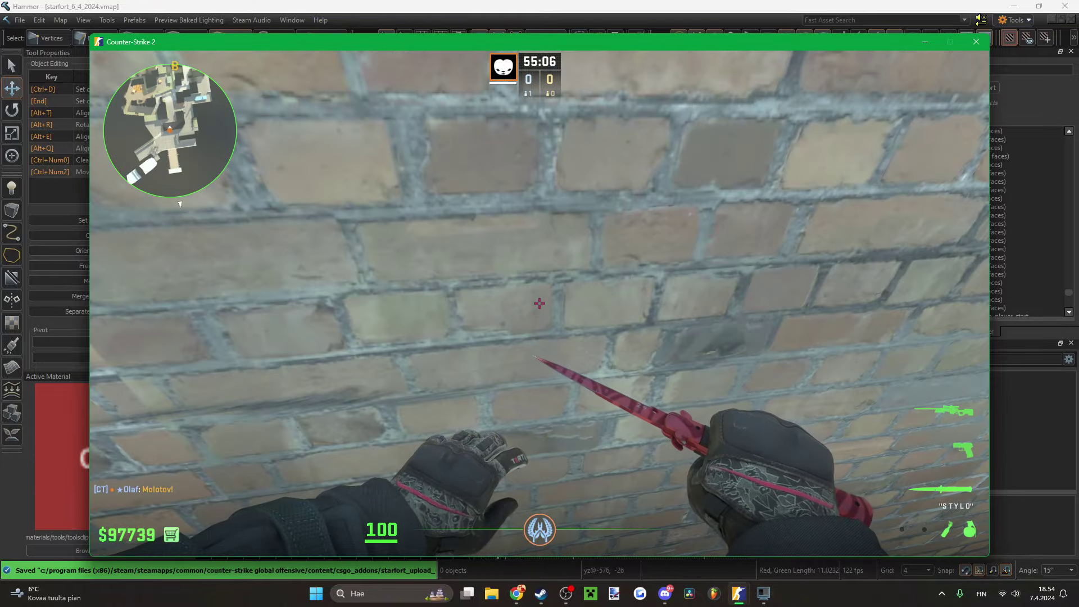
key(w)
key(w)
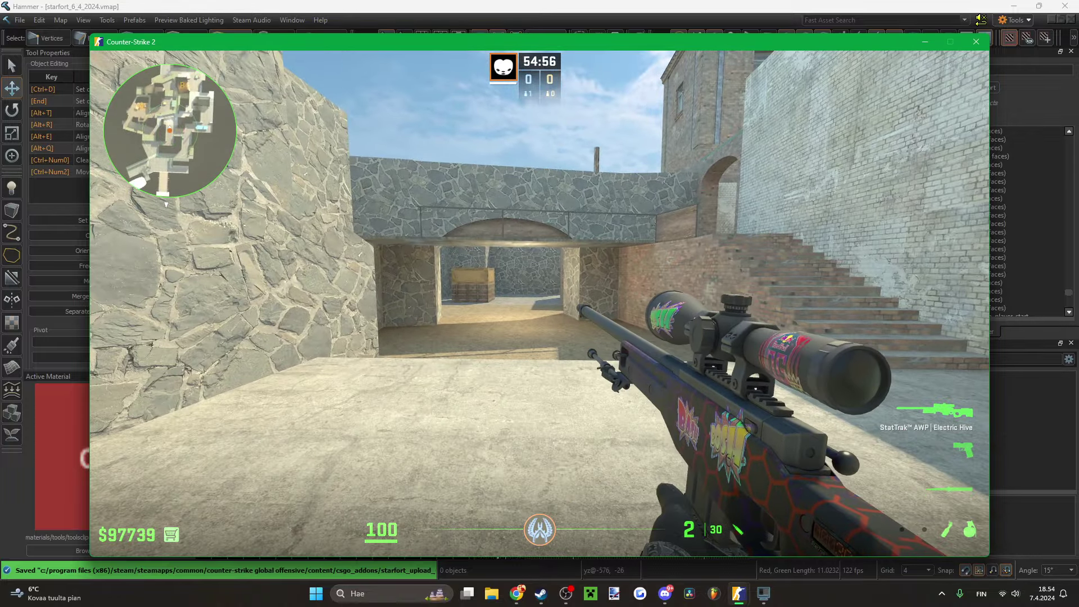
key(r)
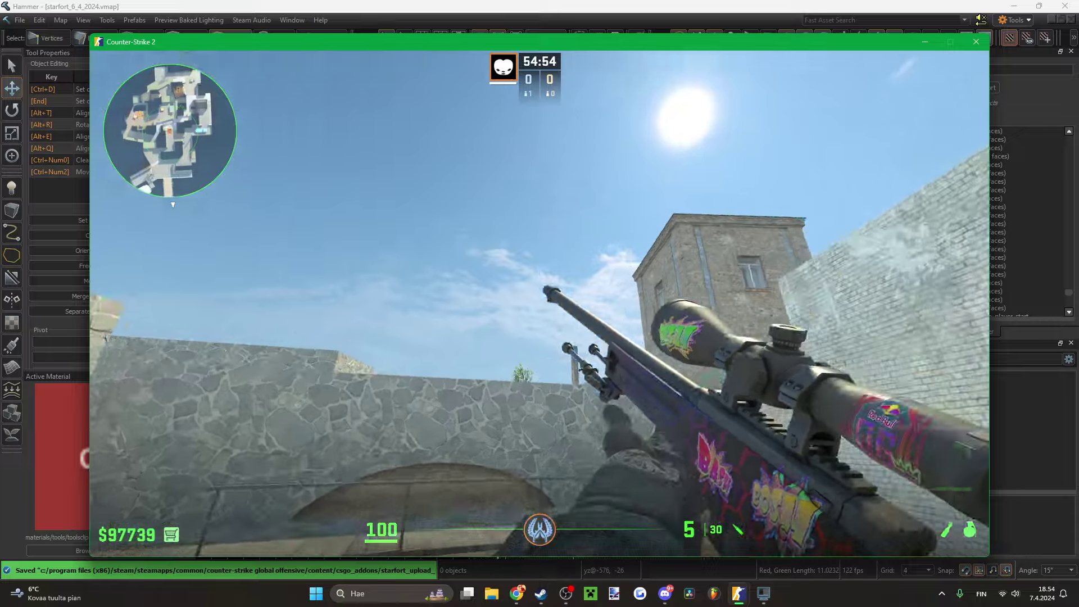
- Rise above the stone walls and survey the grassy ramparts, green roofs and brick tower from the air
key(w)
key(4)
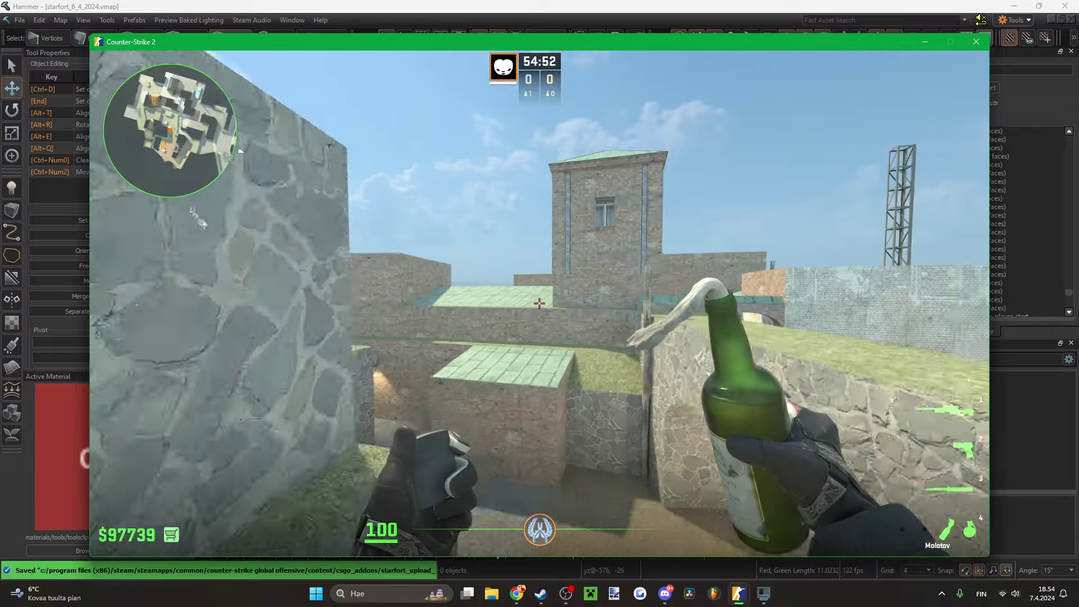
key(s)
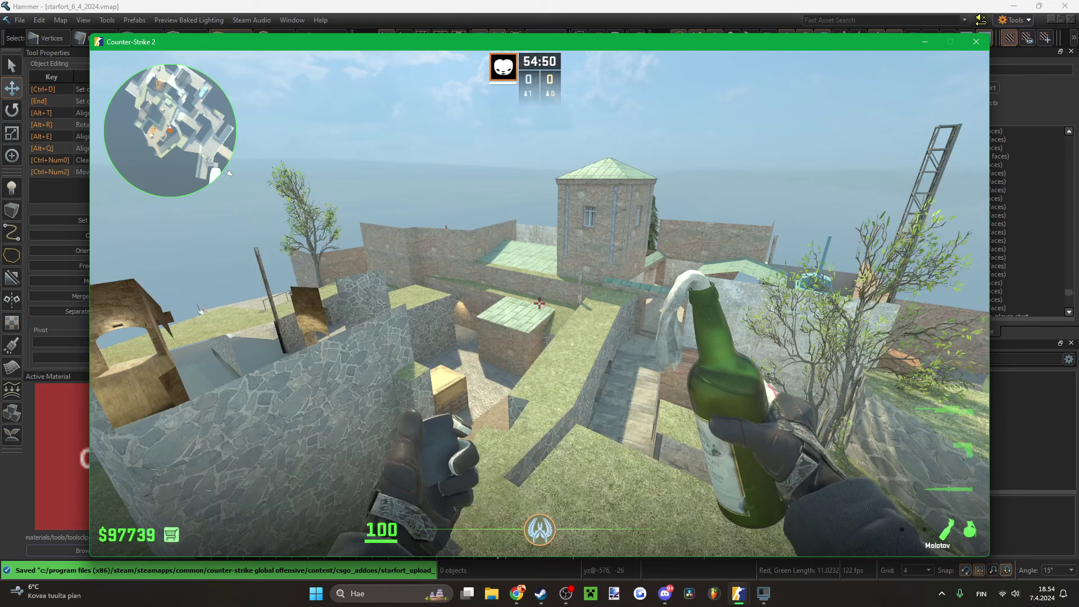
key(w)
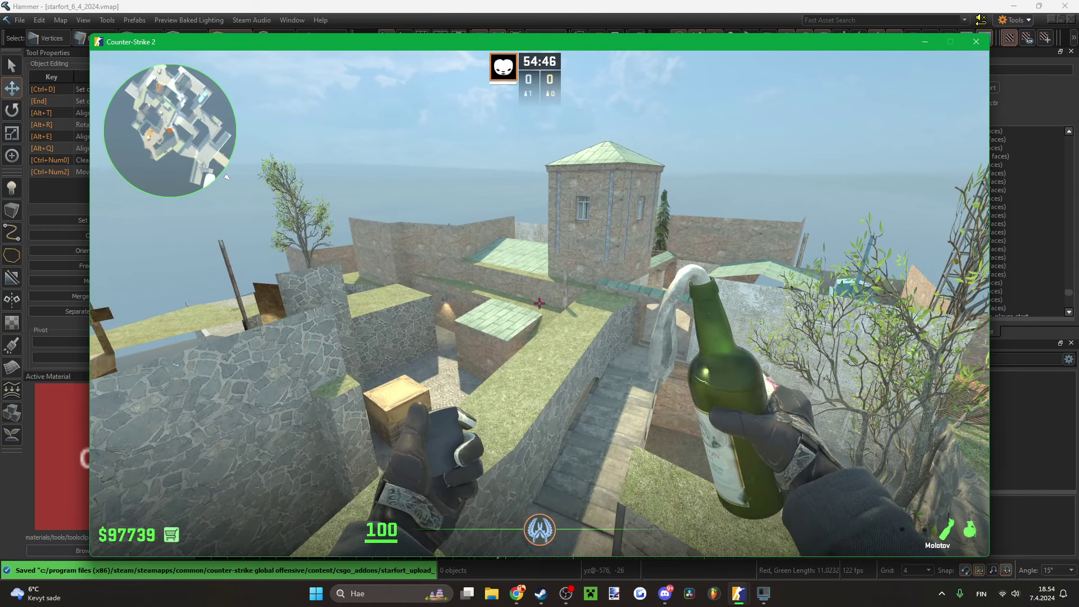
key(w)
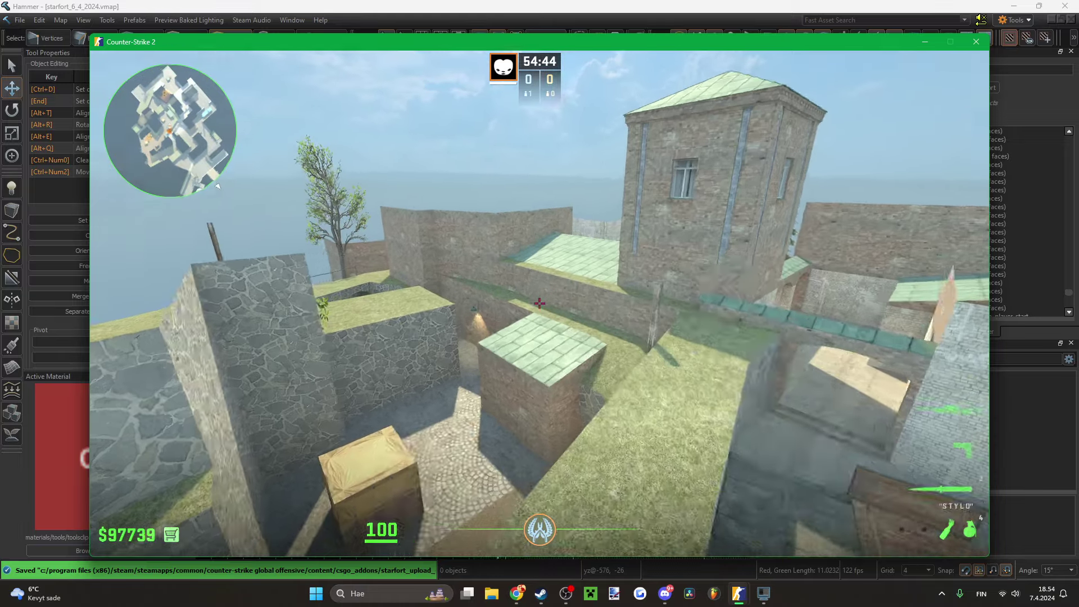
- Buy Kevlar & Helmet, a Defuse Kit and grenades, and move onto the grass by the brick wall with the USP-S drawn
key(1)
key(w)
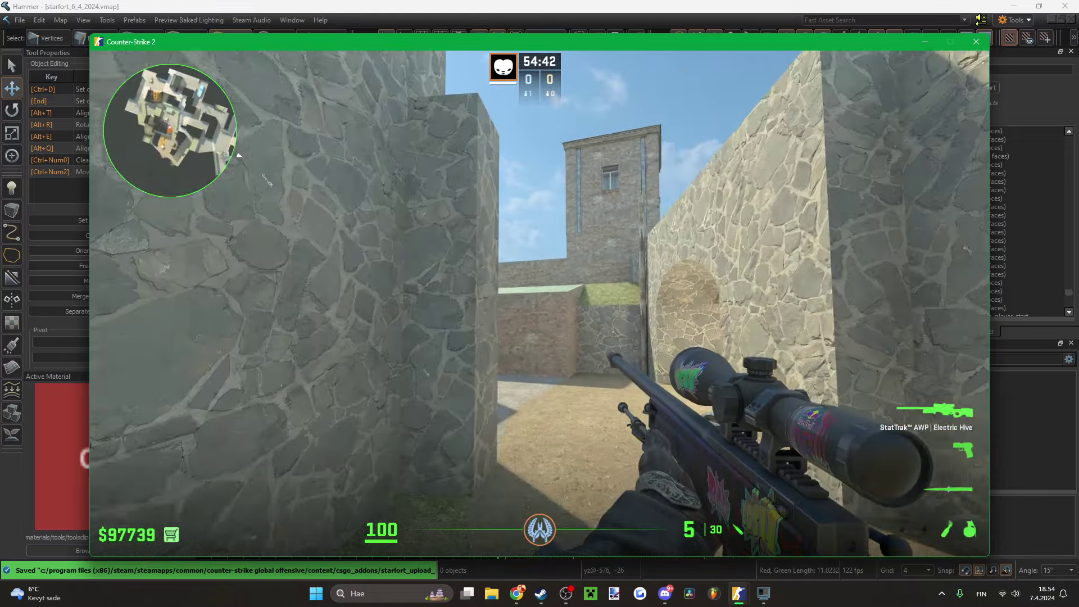
key(b)
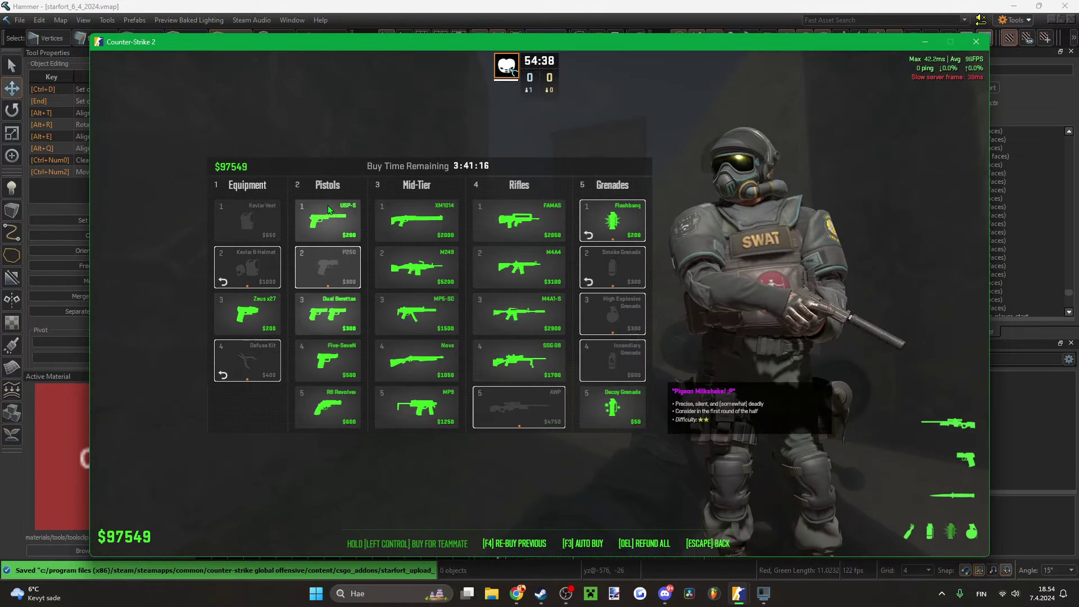
key(b)
key(w)
key(2)
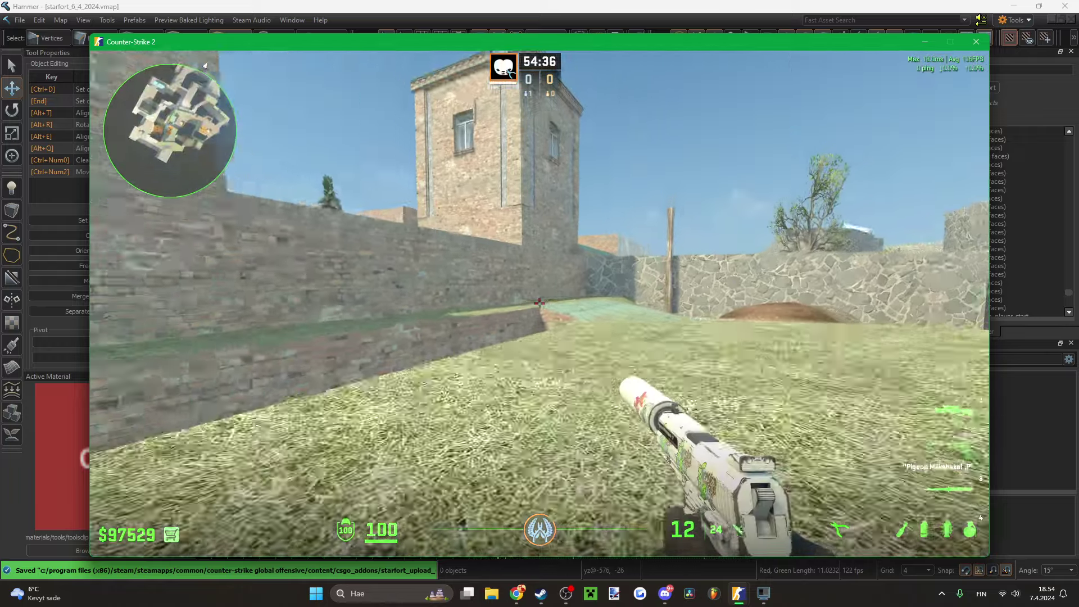
- Move to the grassy ledge along the brick wall and throw a flashbang over the gap beside the stone wall
key(w)
key(4)
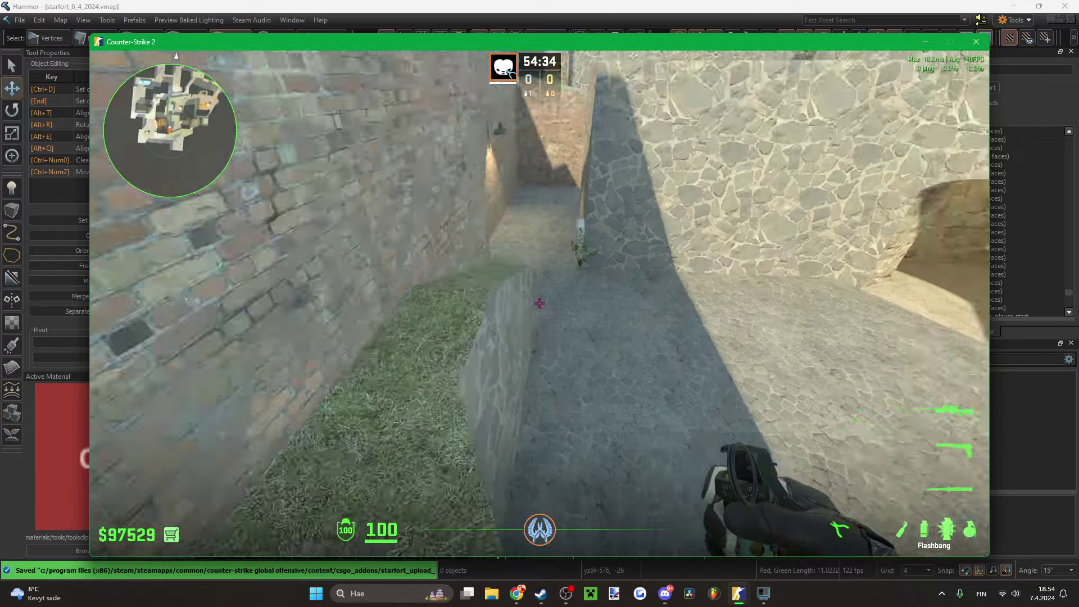
key(w)
key(a)
click(539, 303)
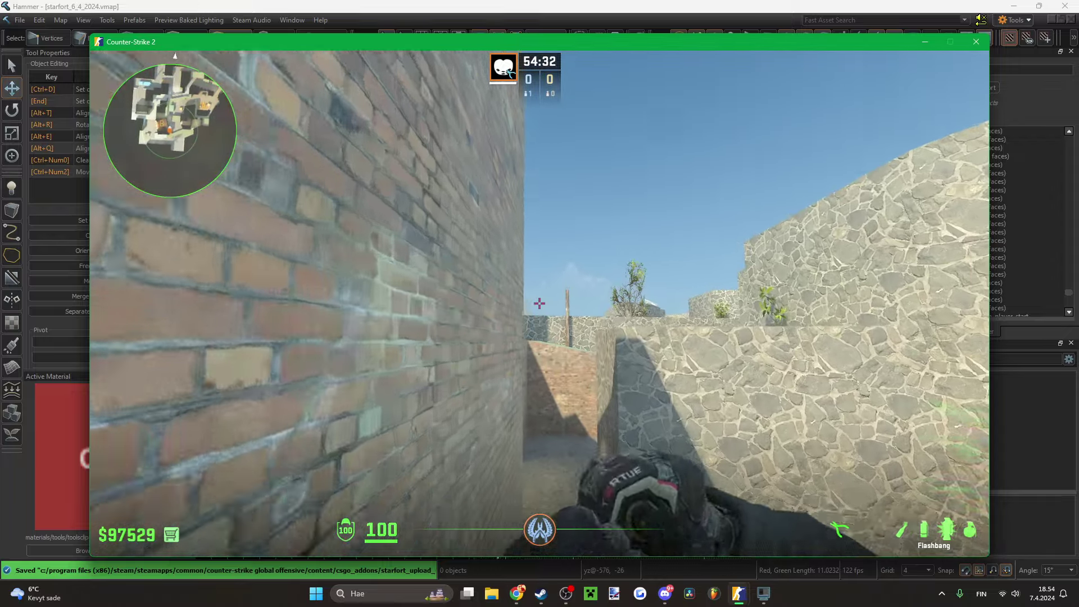
key(w)
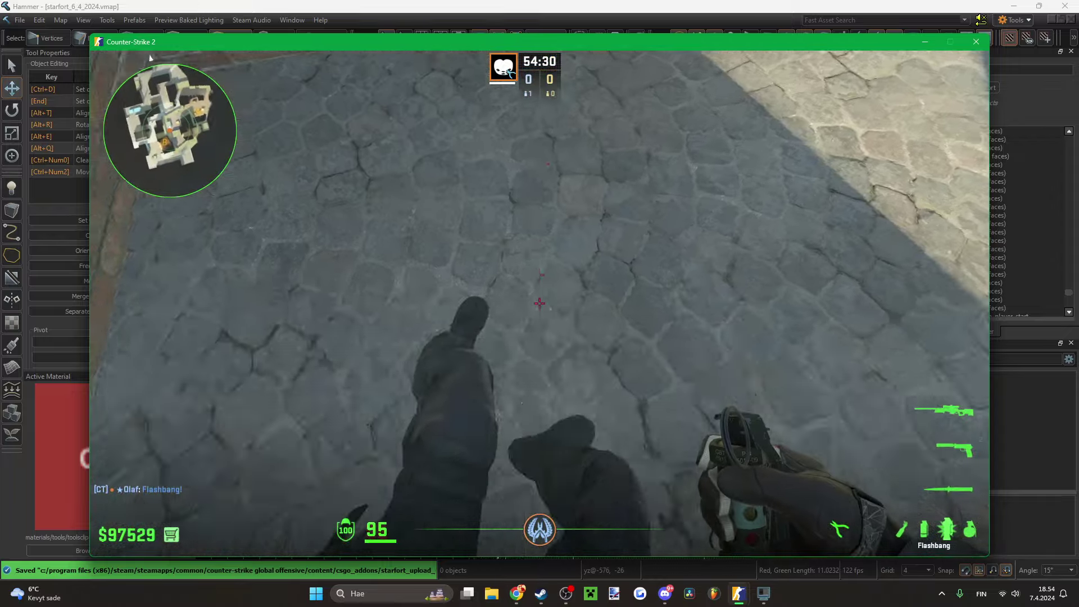
- Return to the brick wall and inspect the green roof edge behind the stone wall through the AWP scope
key(1)
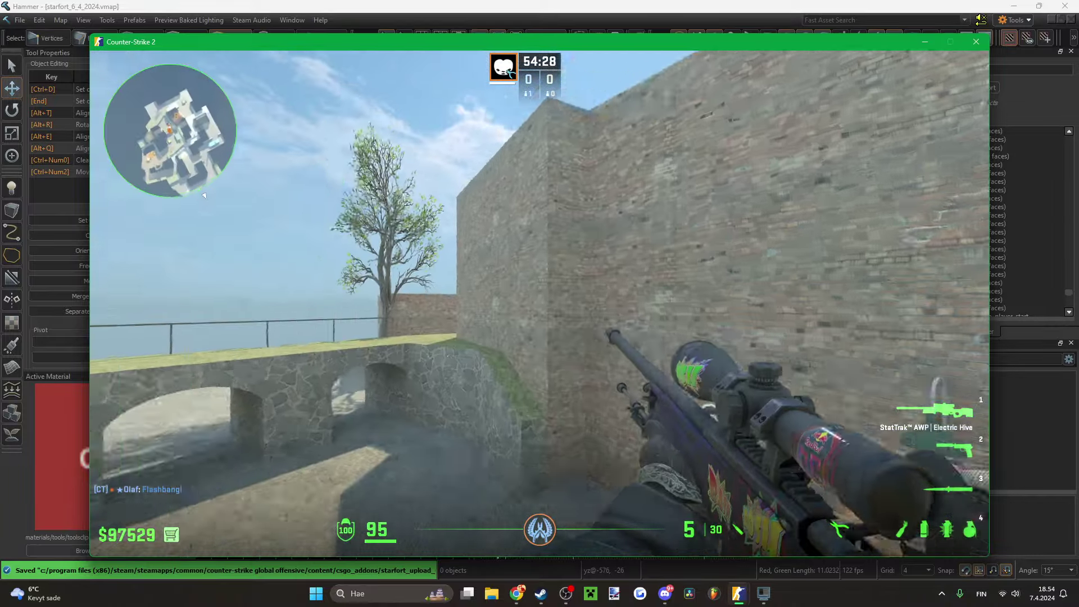
key(w)
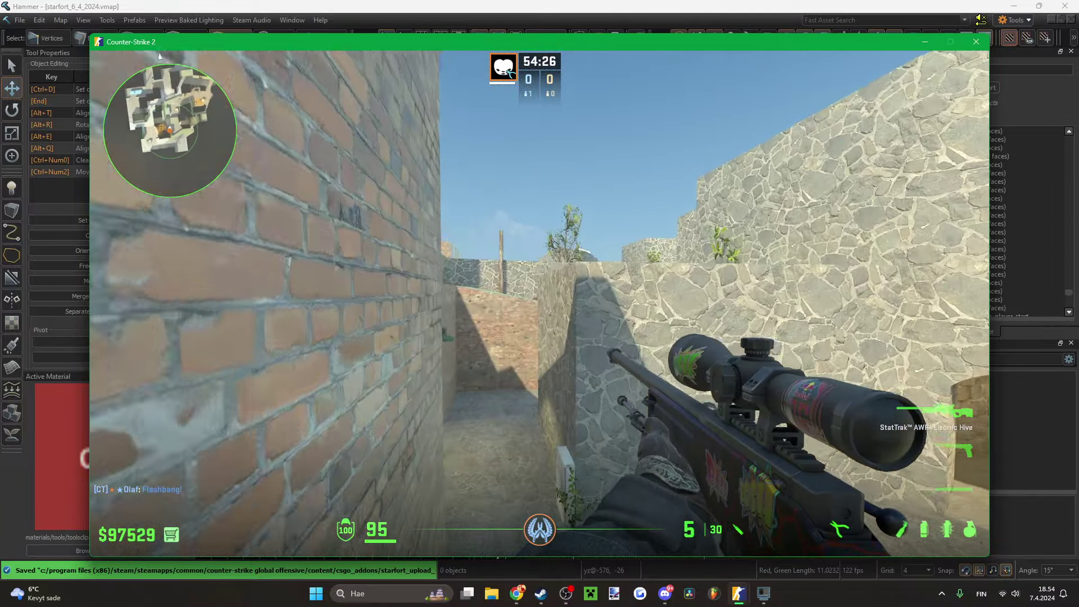
right_click(160, 55)
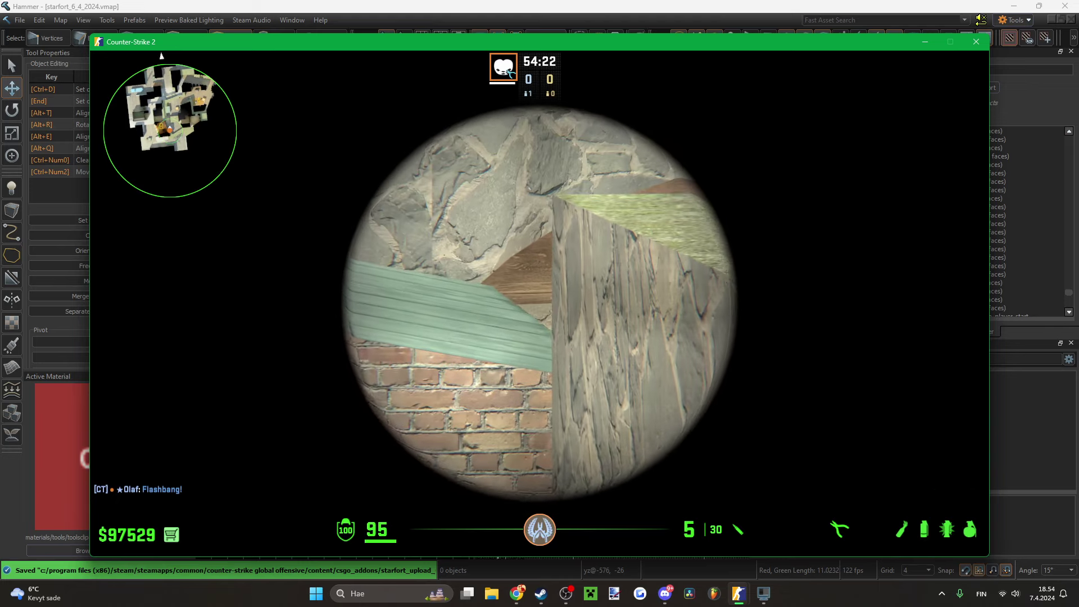
key(2)
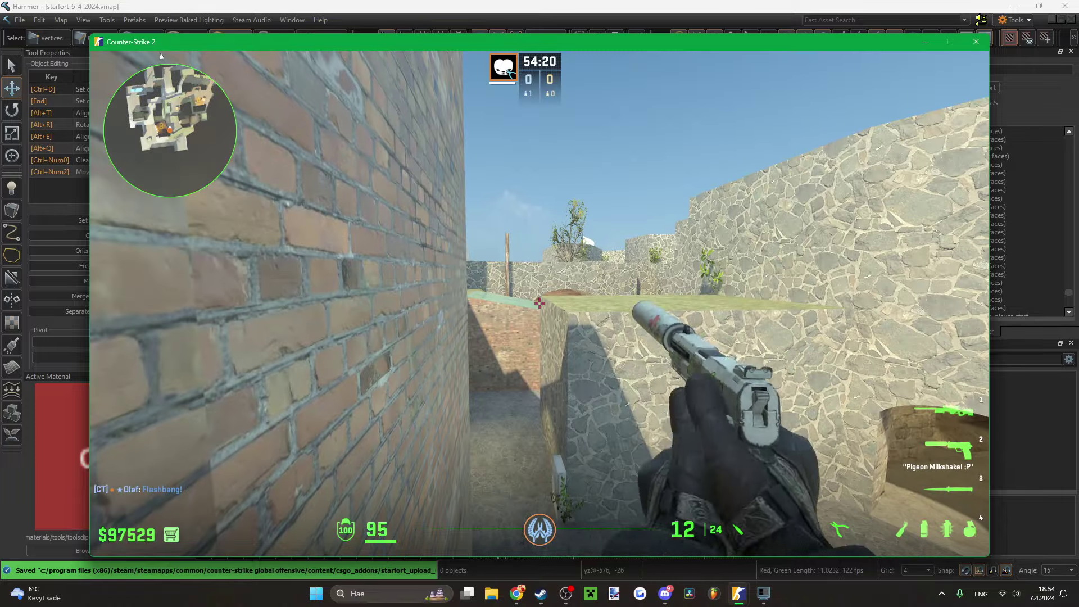
key(2)
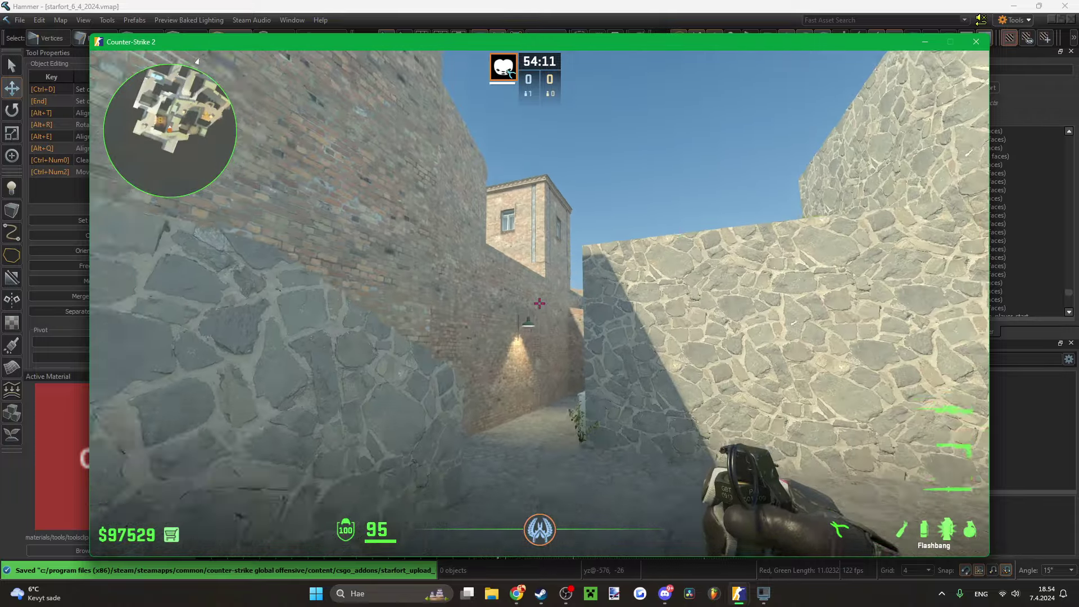
- Throw a flashbang from the stone corner near the wall lamp, and fire the USP-S around the green roof
key(w)
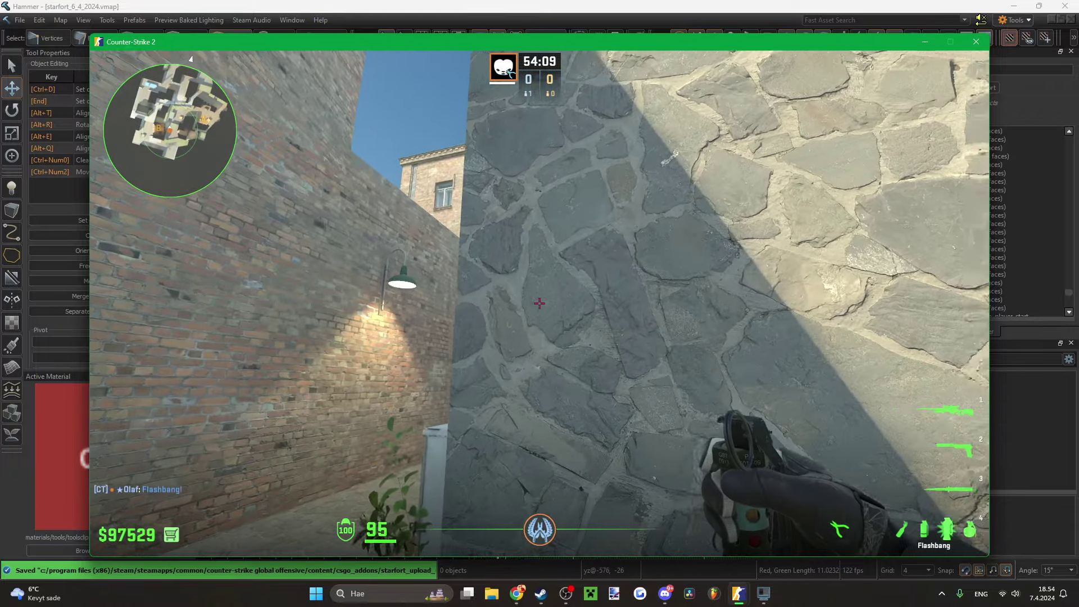
click(539, 304)
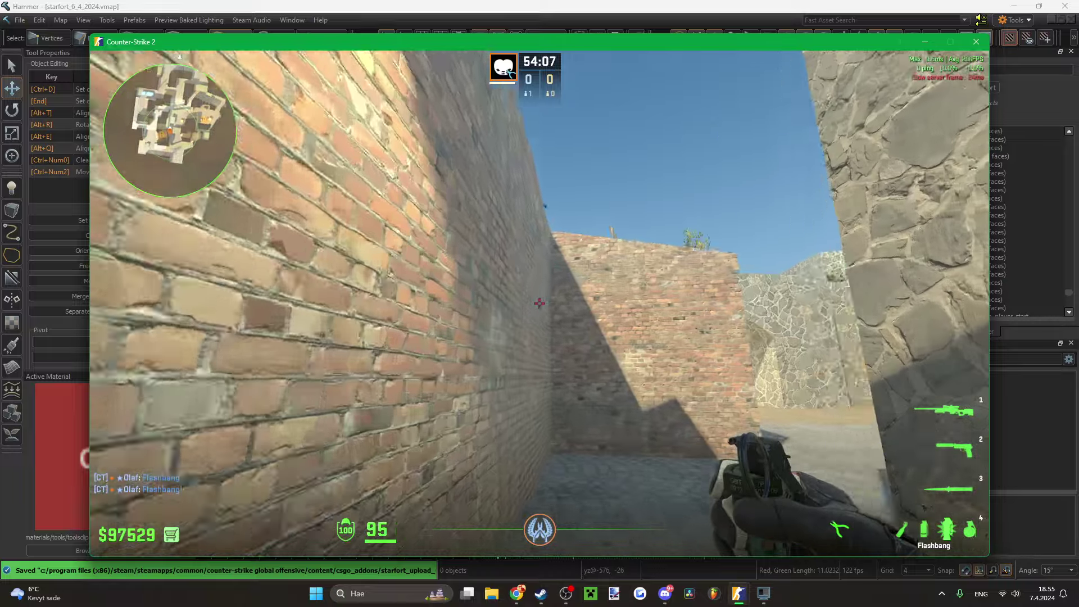
key(2)
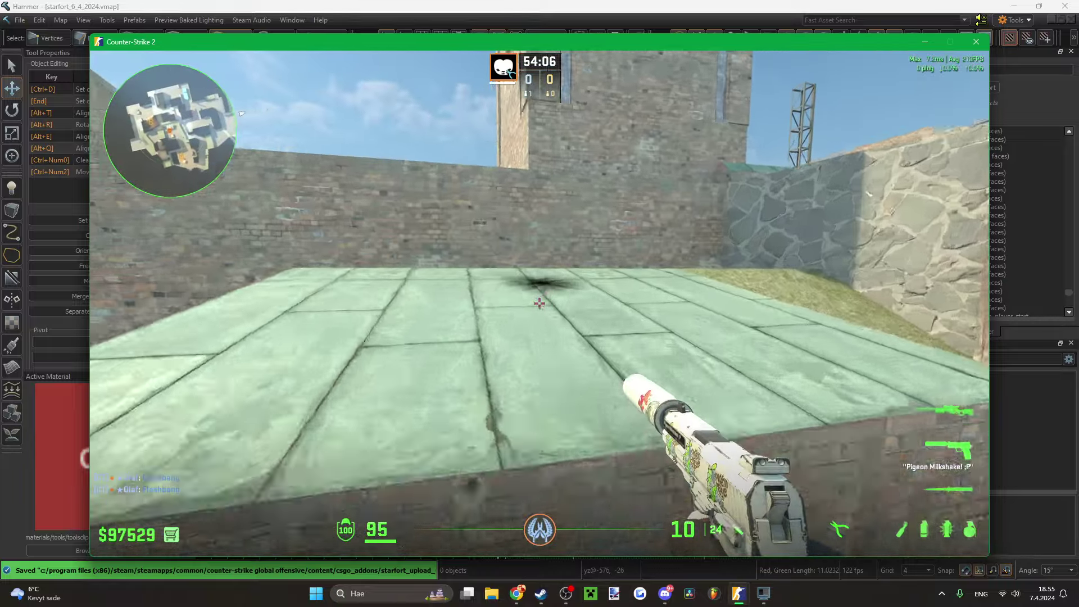
click(540, 304)
click(540, 303)
- Move to the gap between the tall stone walls and fire the USP-S toward the green roof
key(w)
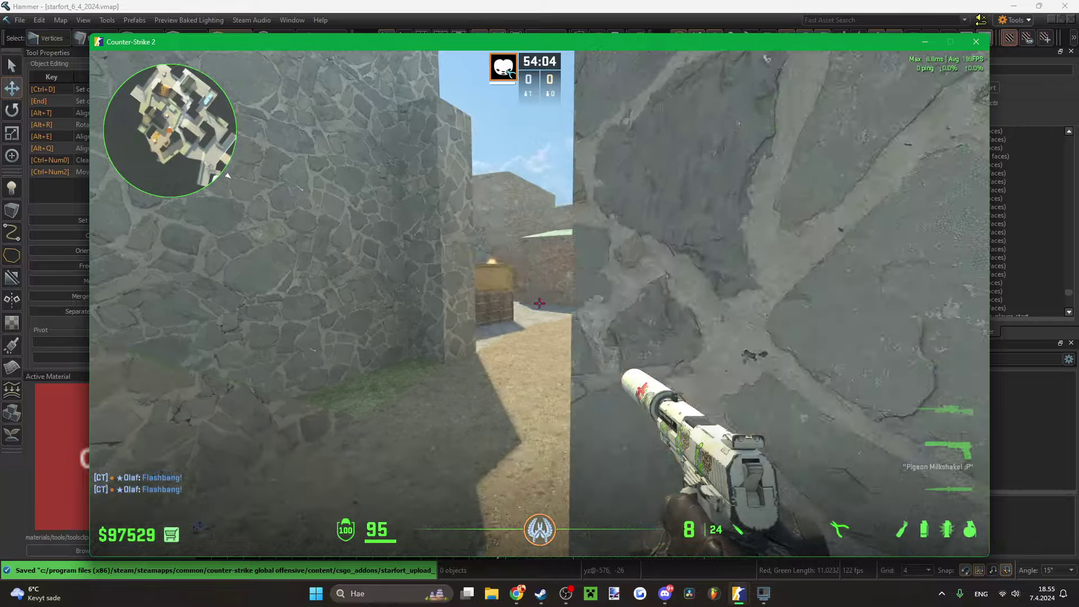
key(w)
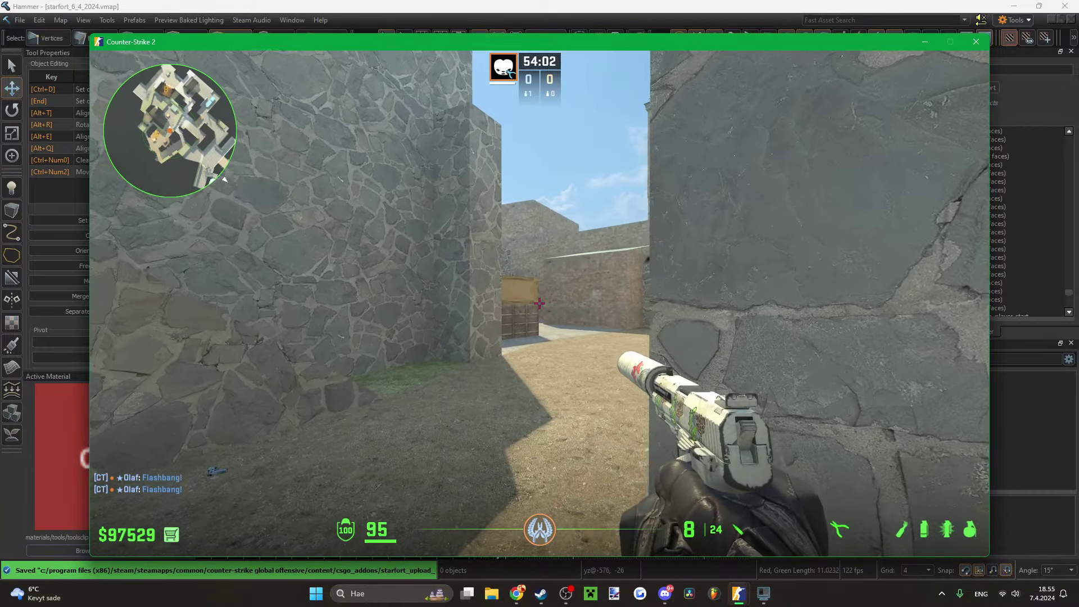
click(539, 303)
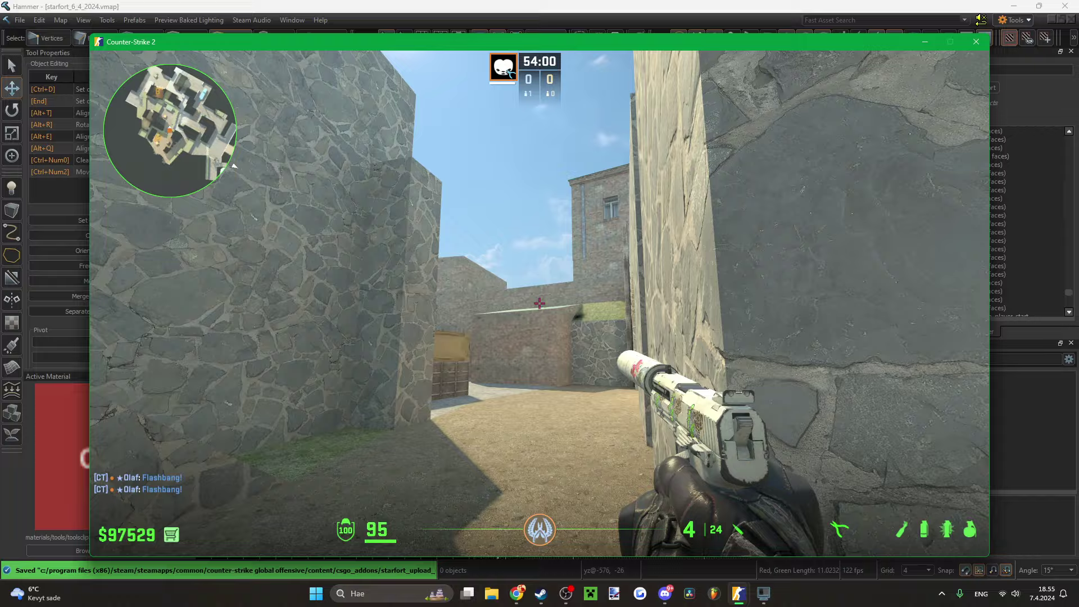
- Walk past the crate courtyard into the arched stone room and throw two molotovs out through the archway
key(w)
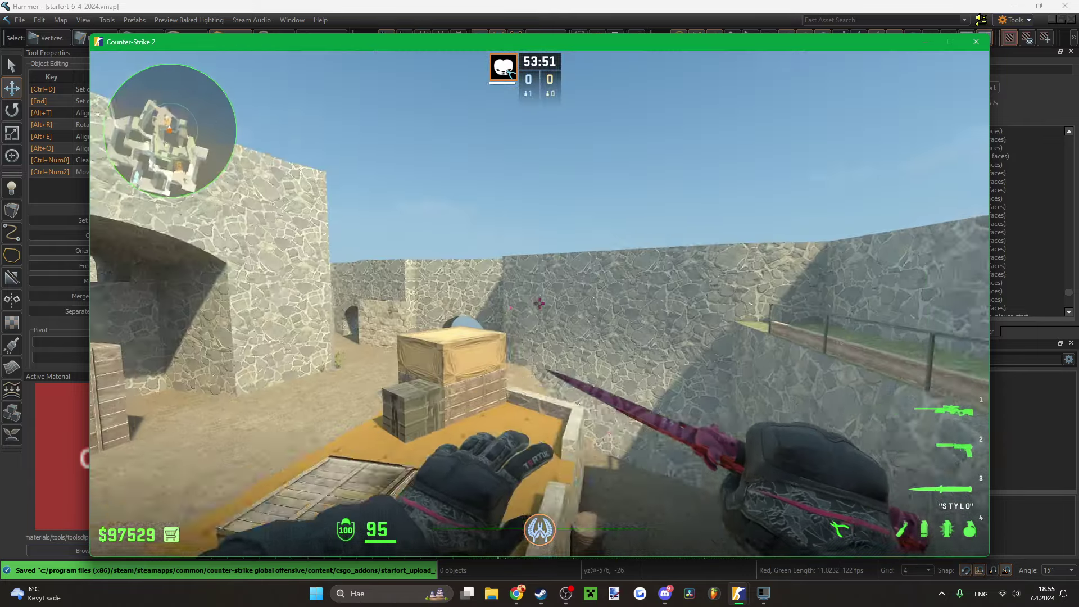
key(w)
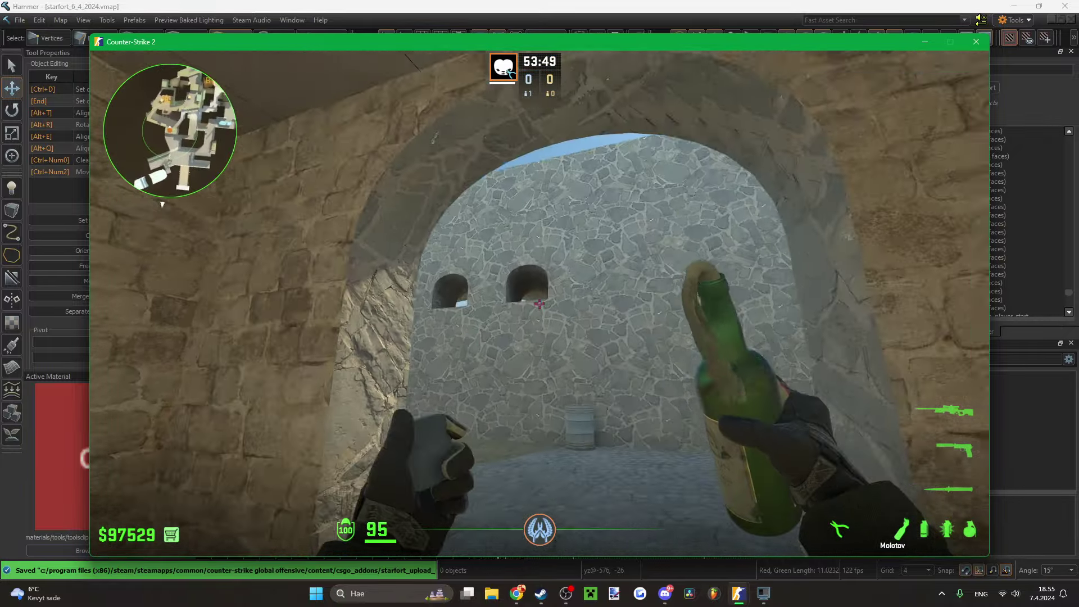
key(s)
click(539, 304)
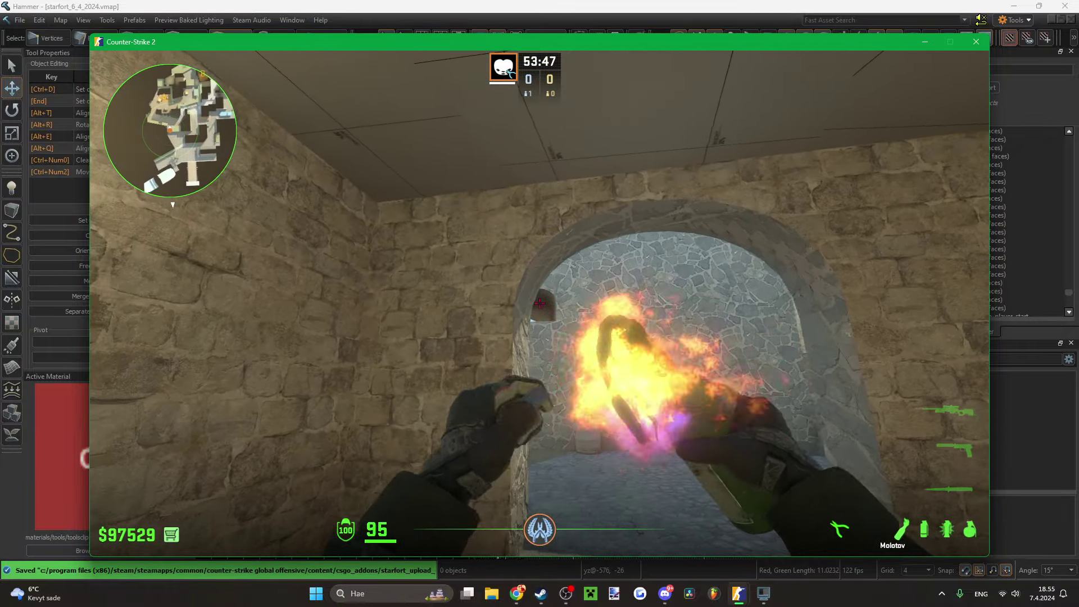
click(539, 303)
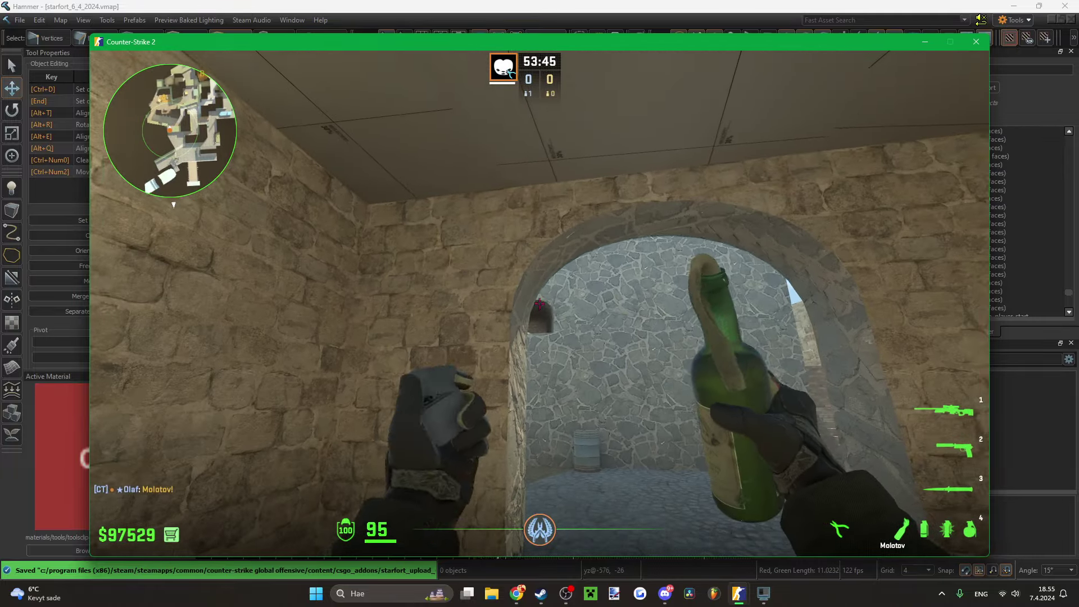
click(540, 303)
- Check the fire and the small arched wall openings, and throw a molotov from the railed grassy ledge toward the wide arch
key(w)
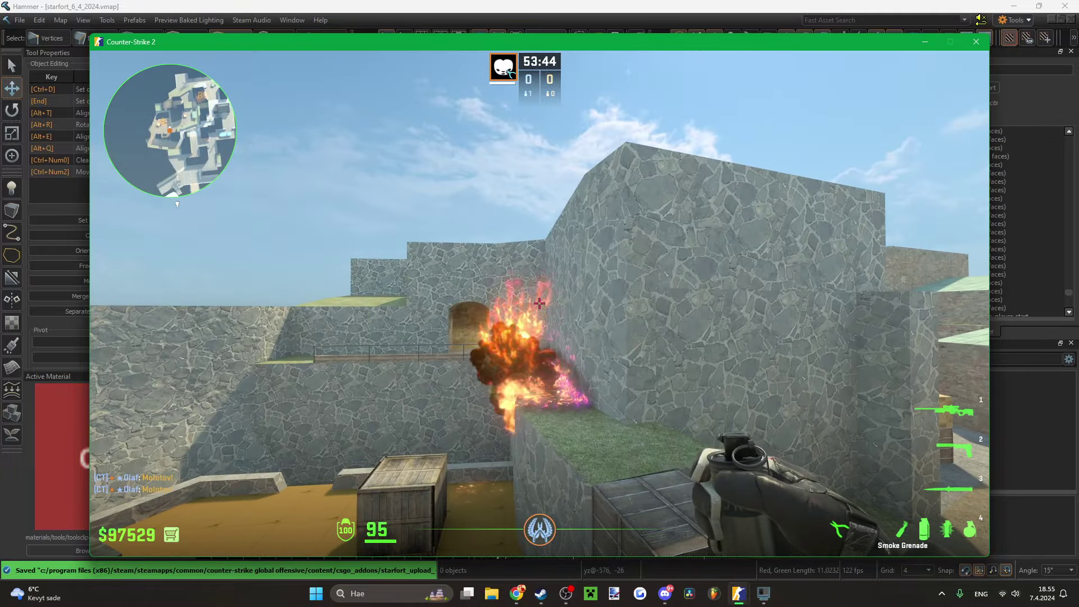
key(w)
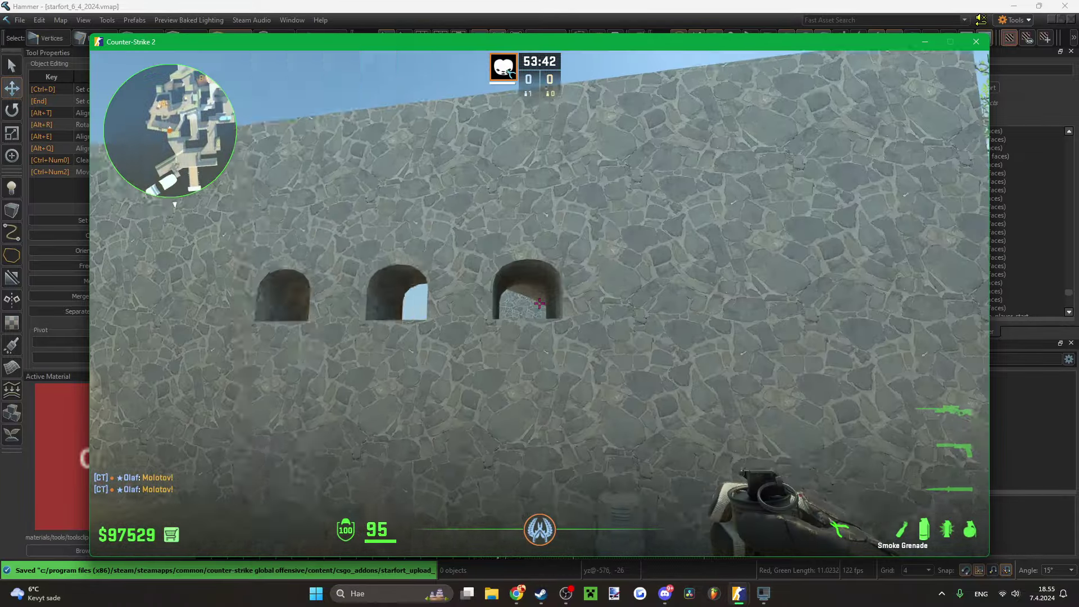
key(3)
key(w)
key(4)
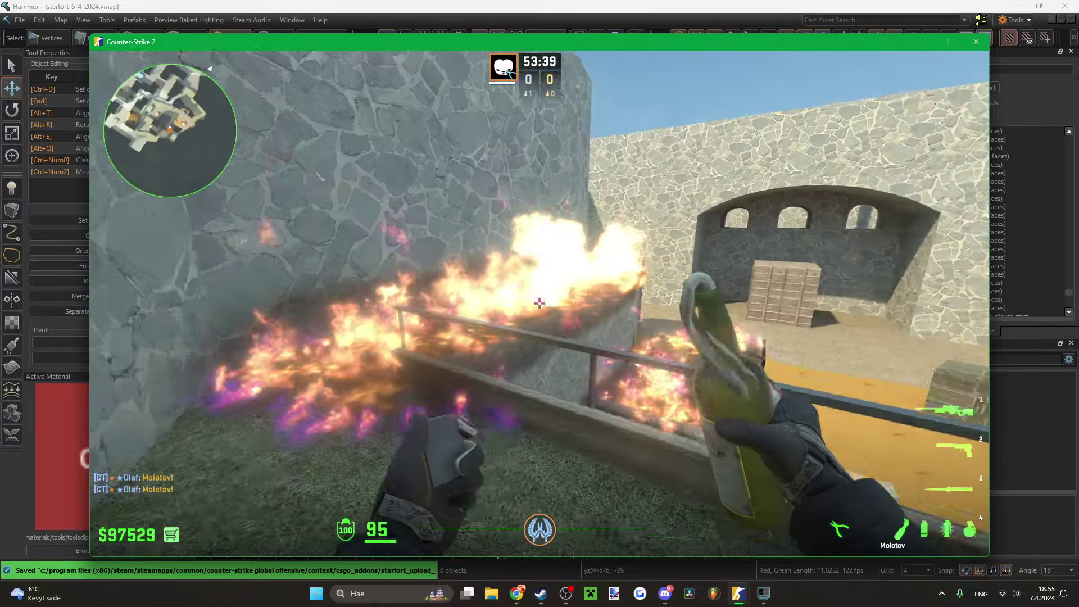
key(a)
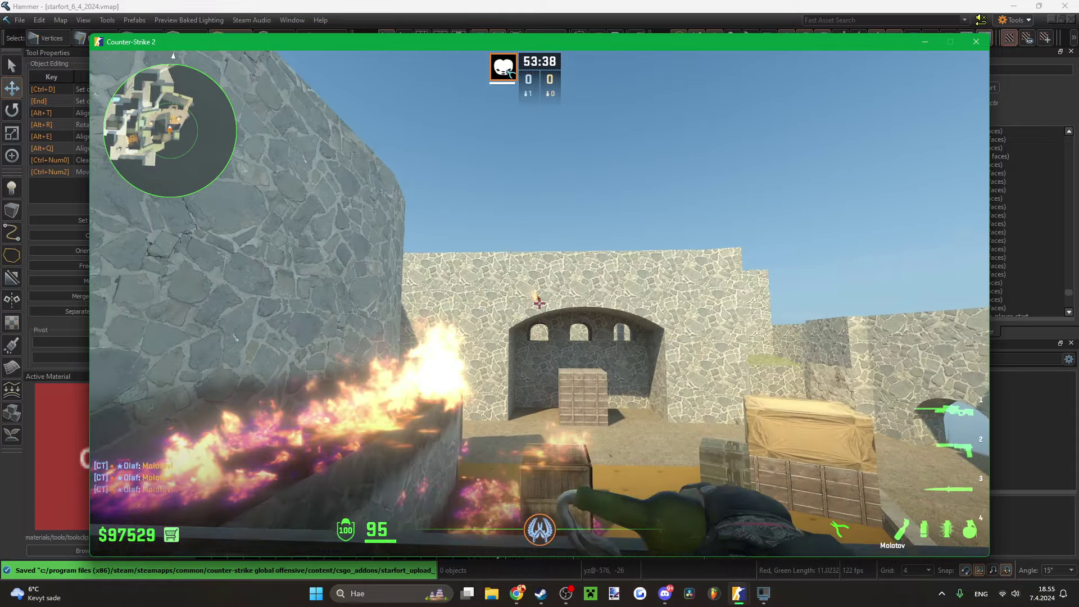
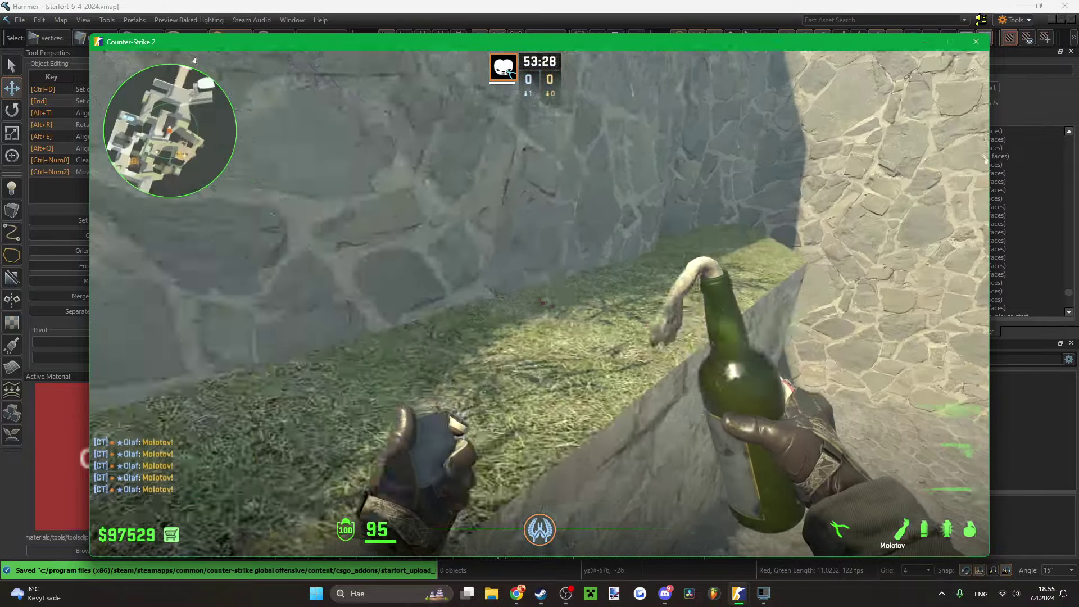
- Walk with the AWP from the burning stone passage through the brick archway under the green tiles, firing along the way
key(1)
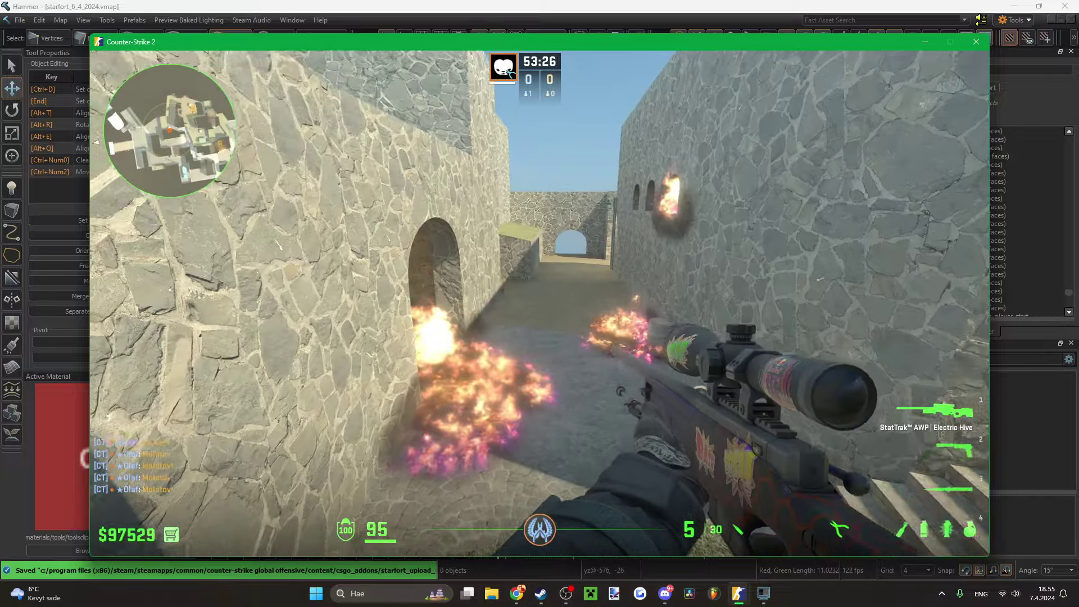
key(w)
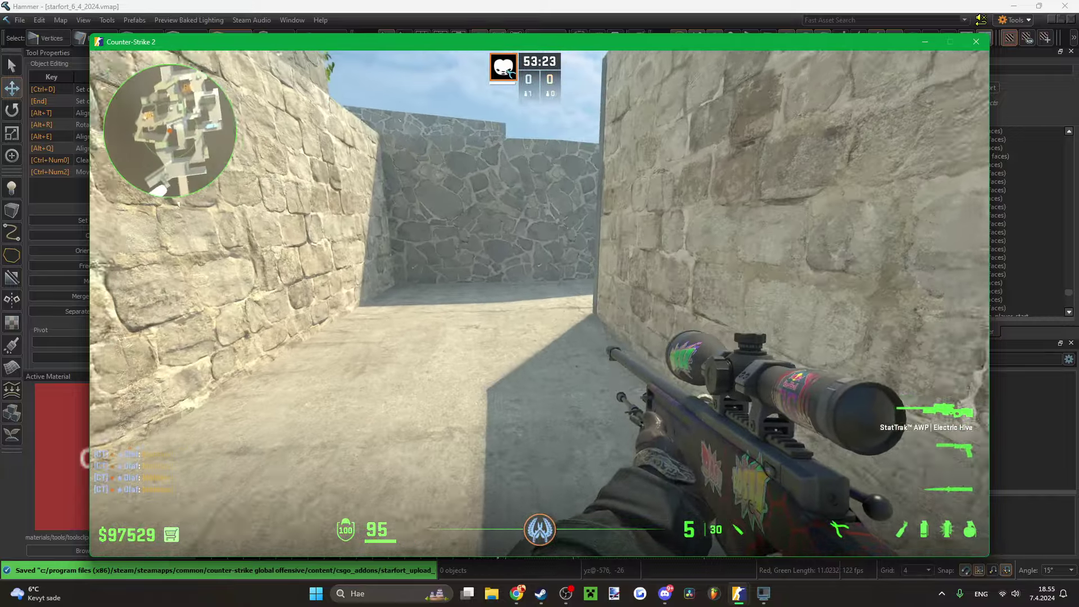
key(w)
click(541, 304)
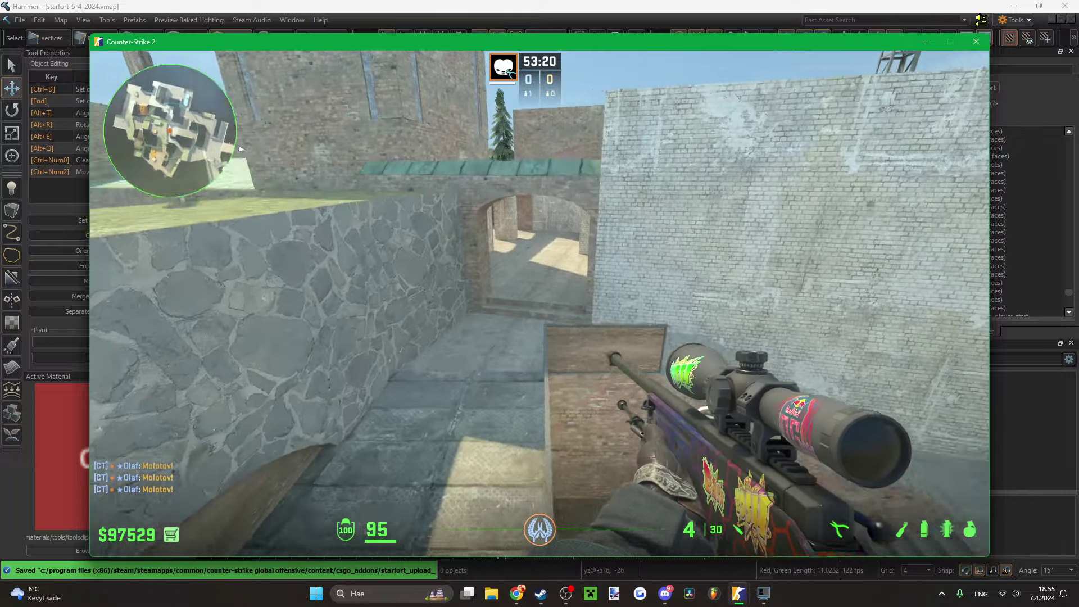
click(539, 304)
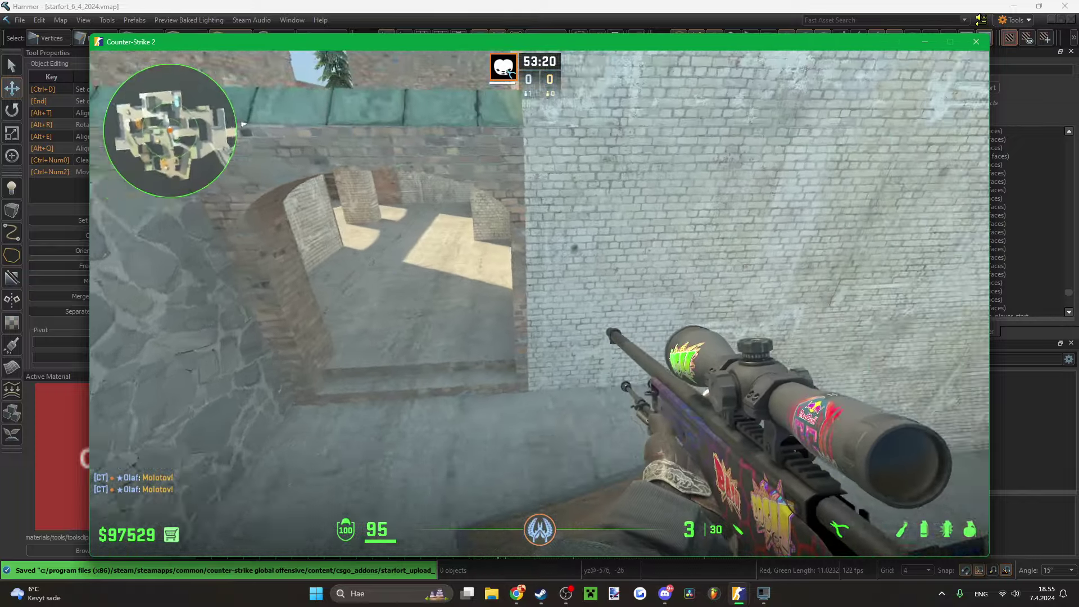
key(w)
click(541, 303)
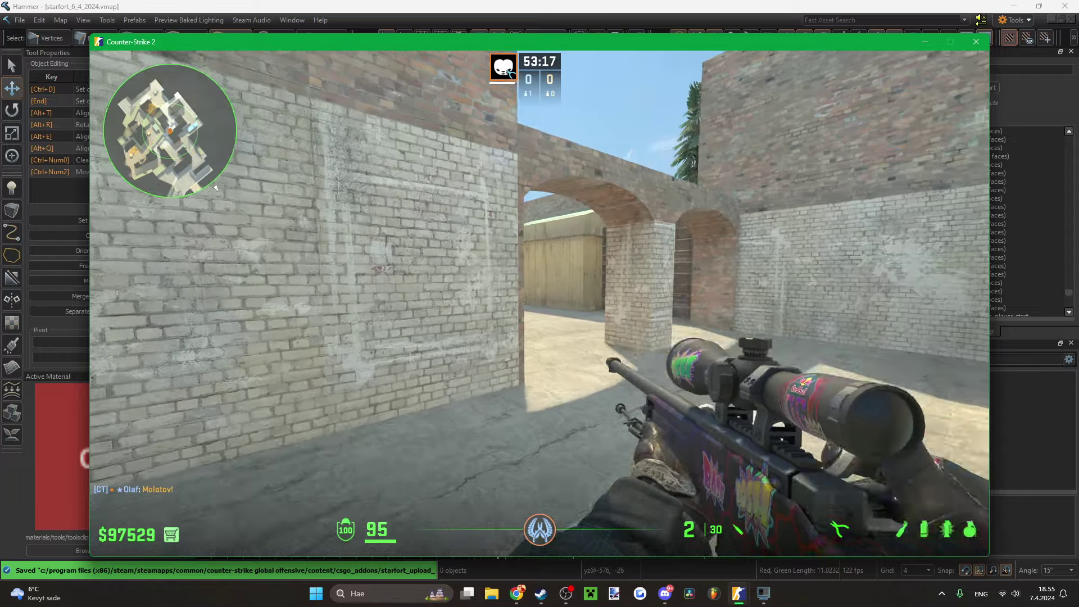
- Inspect the passage between the brick wall and the tall wooden wall through the AWP scope, and approach it with the knife
right_click(540, 303)
right_click(540, 303)
right_click(539, 304)
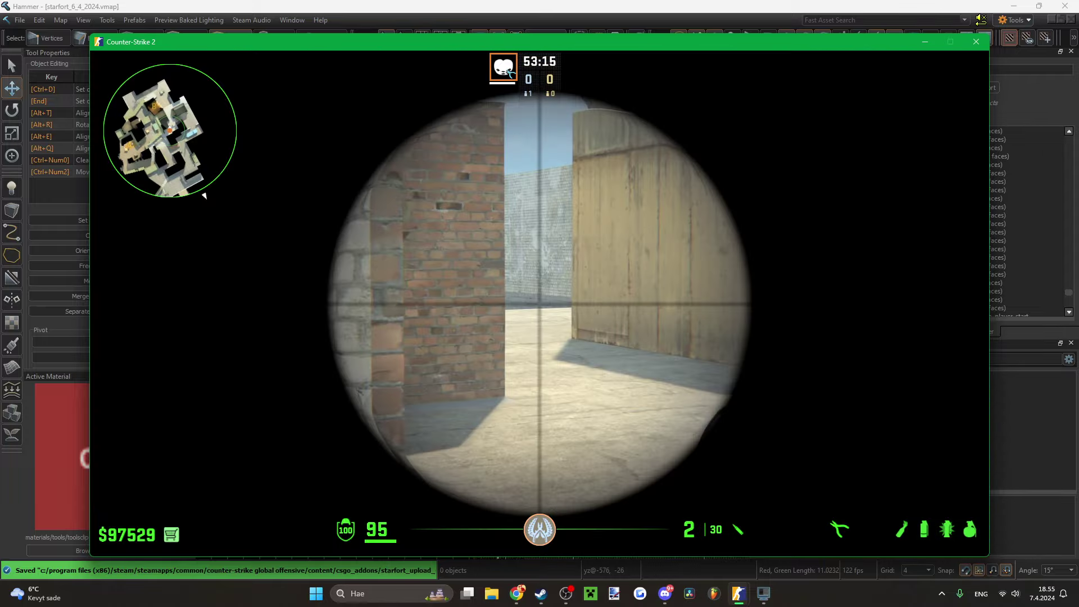
key(3)
- Pause the game and switch to Hammer with the Build Map window for starfort_6_4_2024.vmap
key(Escape)
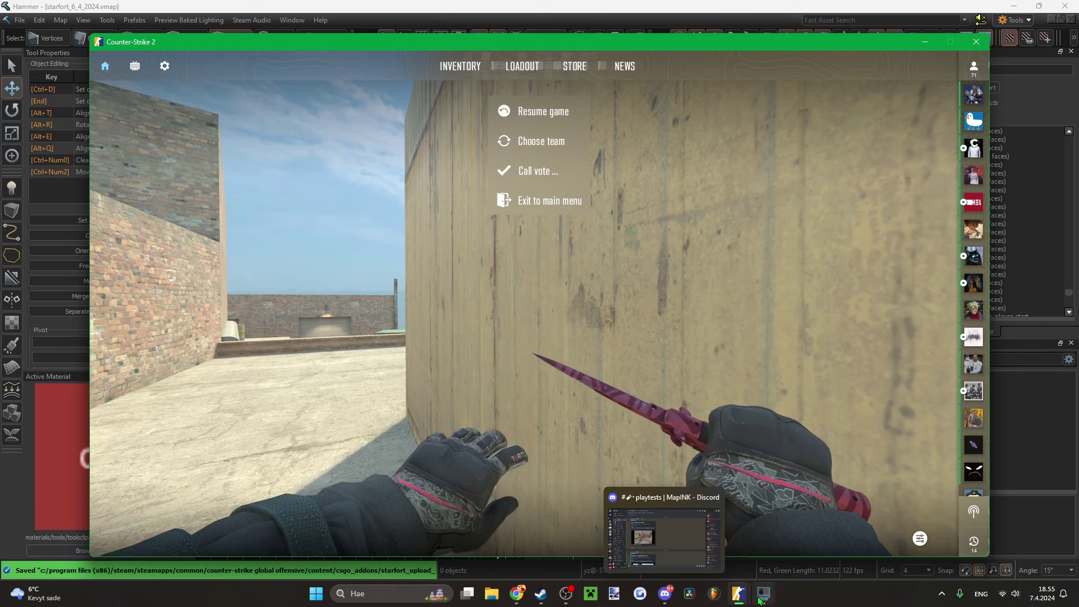
mouse_move(741, 597)
click(821, 553)
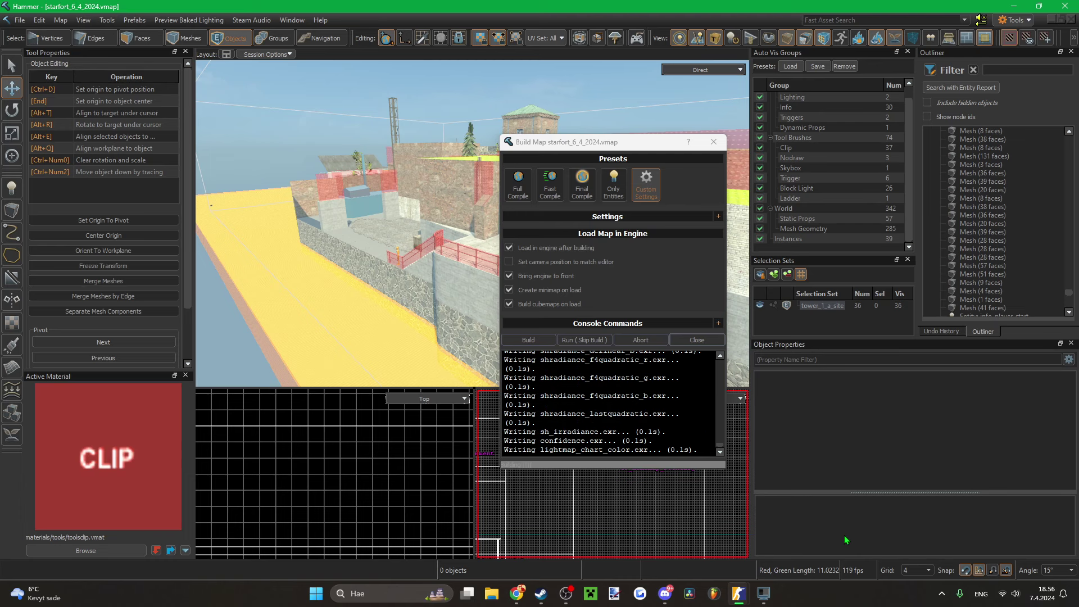
mouse_move(743, 594)
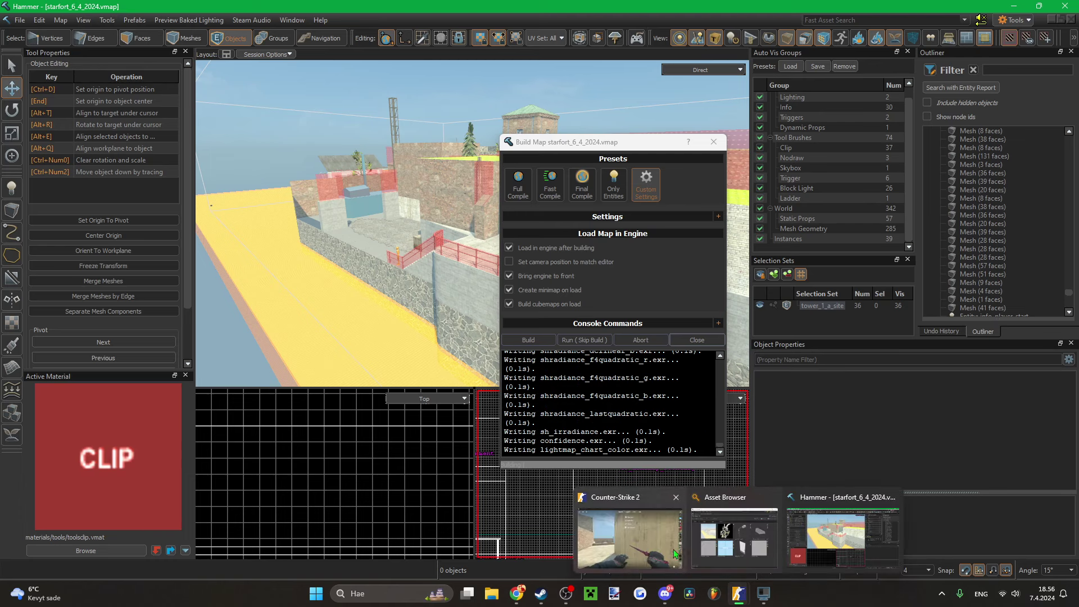
- Return to Counter-Strike 2, resume play, and check the sightline from the outer ledge to the teal block with the AWP and pistol
click(638, 527)
key(Escape)
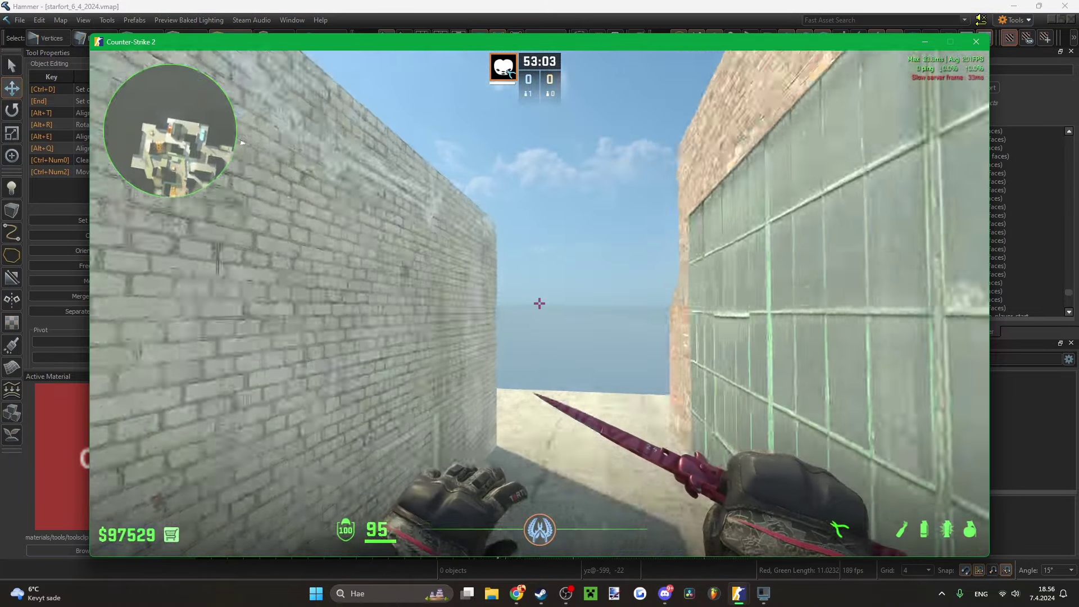
key(1)
right_click(162, 56)
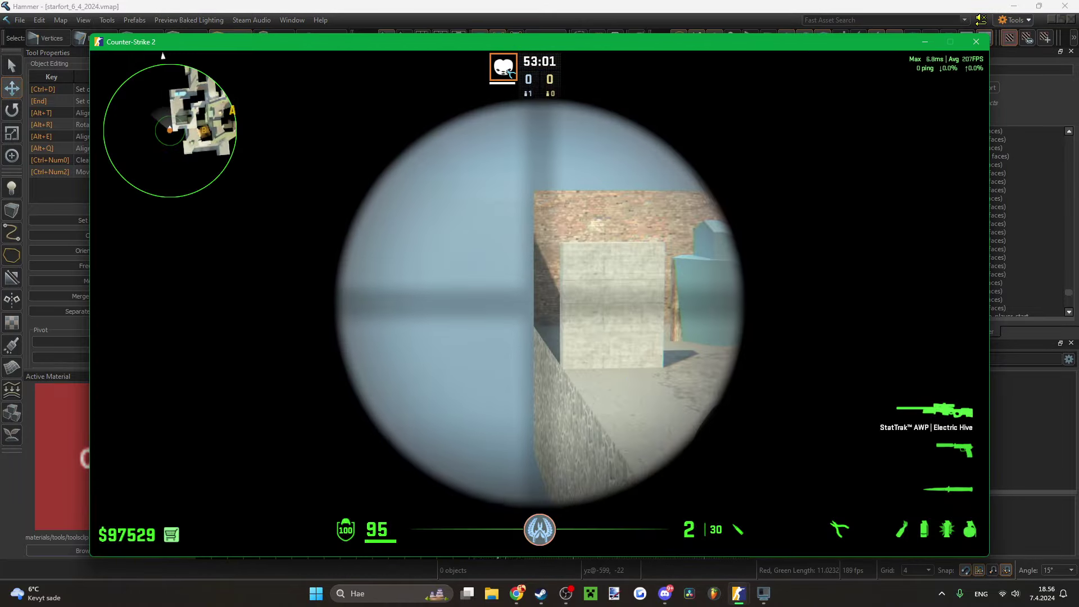
key(2)
key(w)
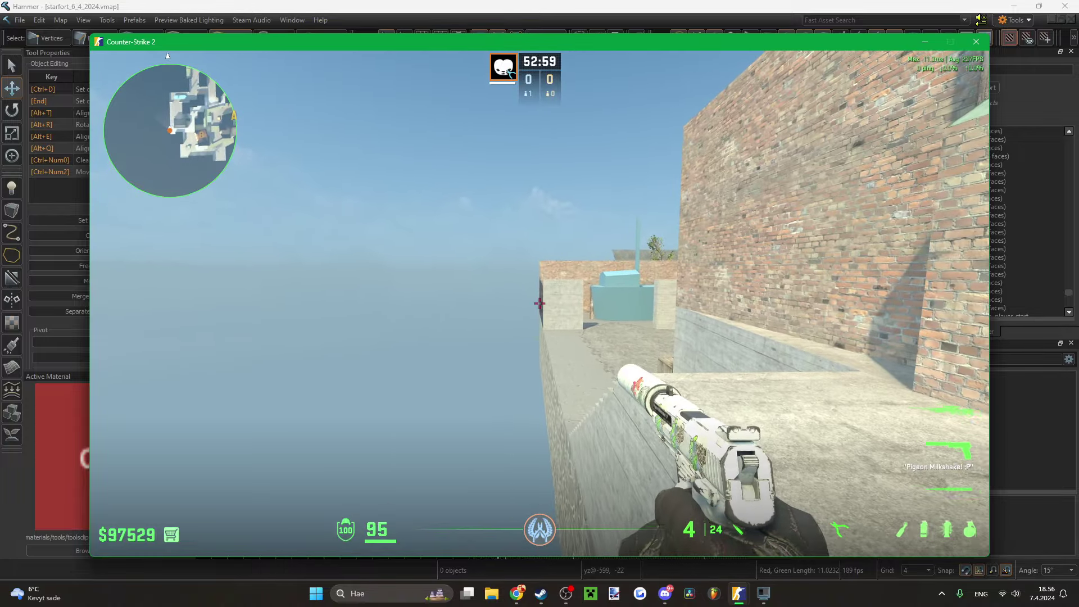
click(539, 303)
click(540, 304)
- Walk past the teal block and the concrete stairs beside the brick wall, and look down over the outer ledge with the pistol
key(1)
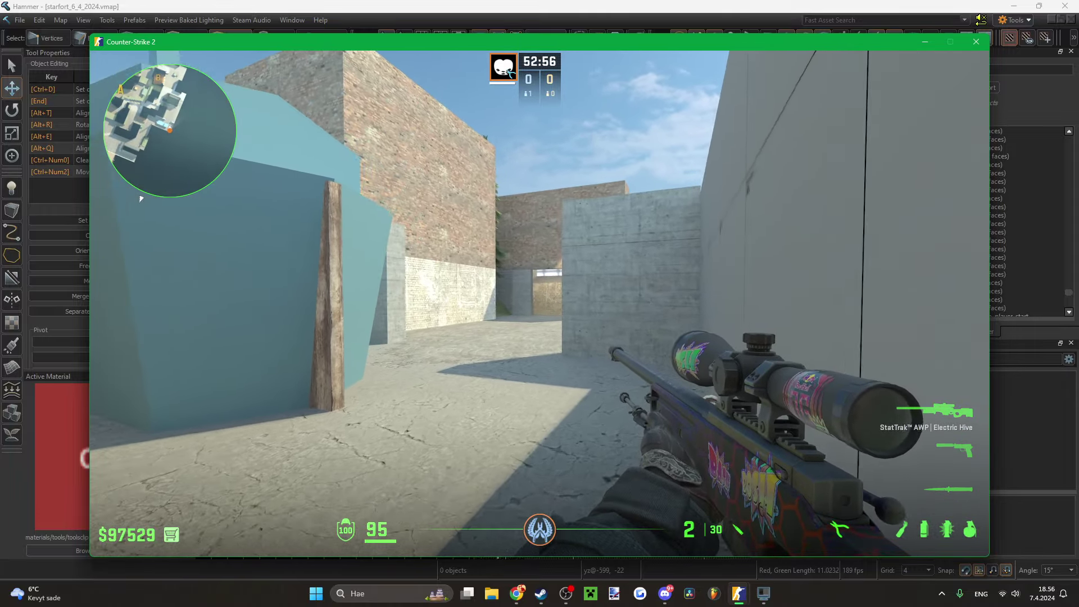
right_click(539, 304)
key(3)
key(w)
key(2)
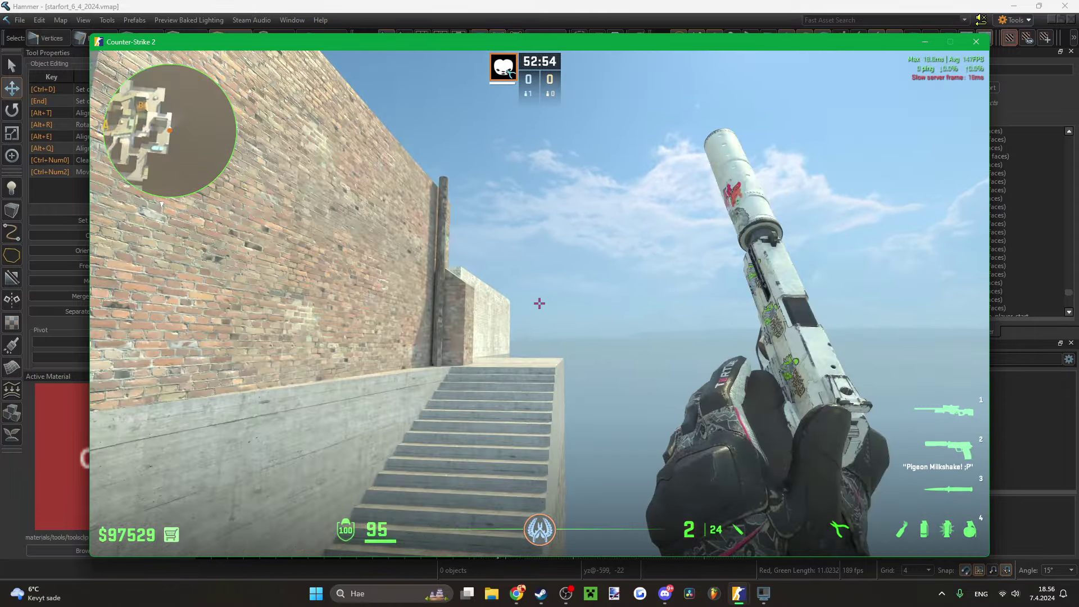
key(w)
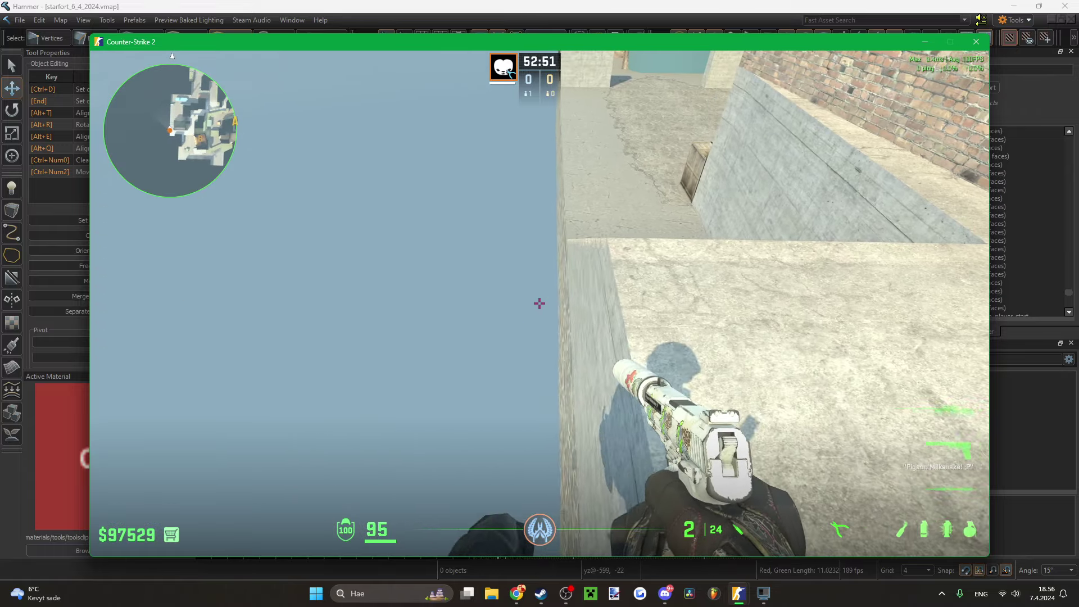
key(a)
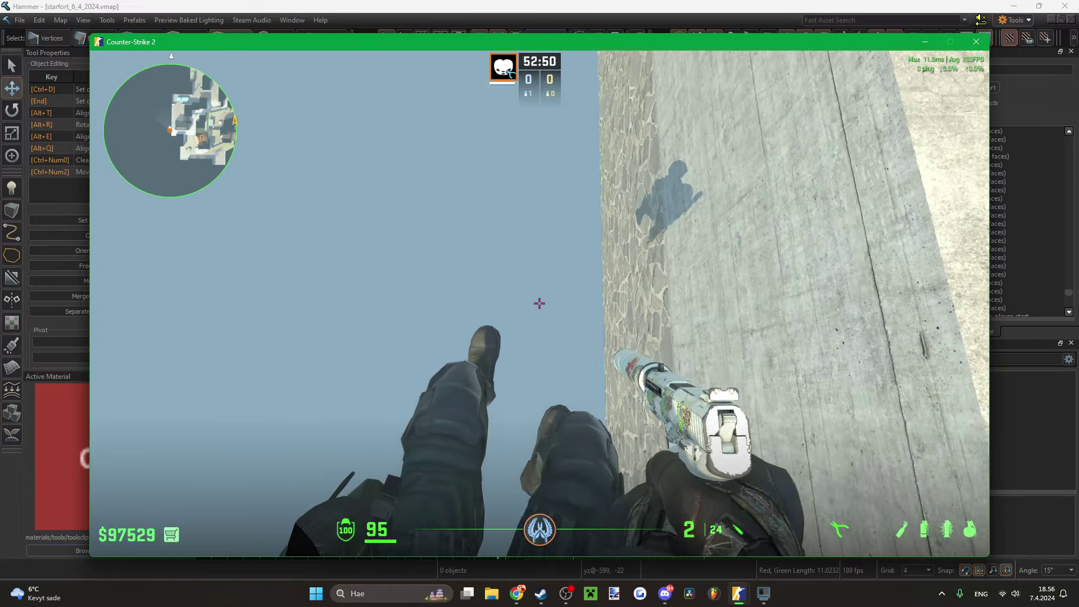
- Inspect the outer walkway and the lattice tower behind the brick wall corner through the AWP scope
key(1)
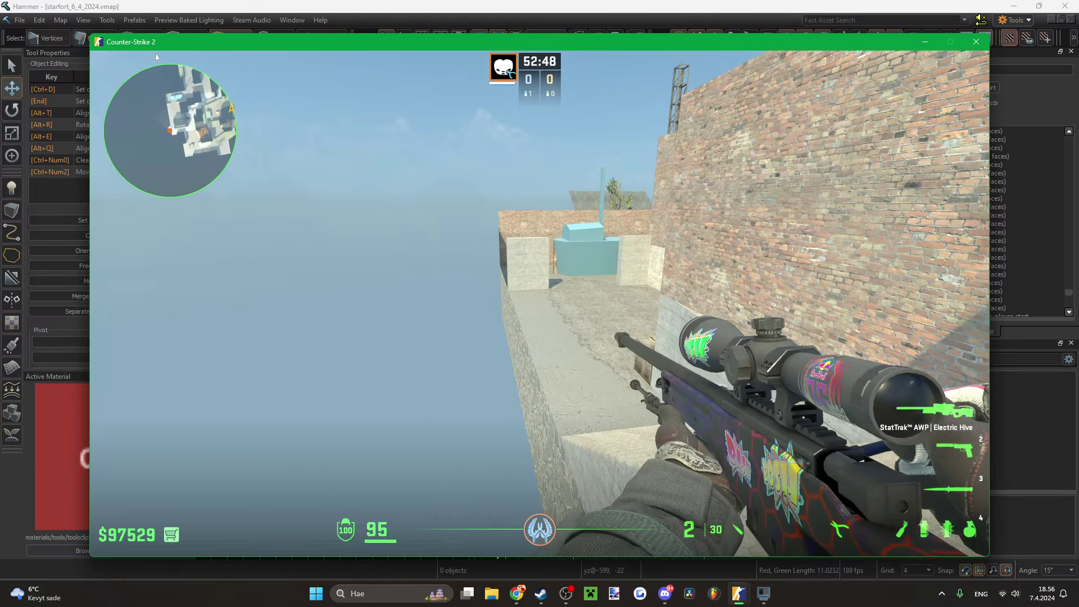
right_click(540, 304)
right_click(161, 56)
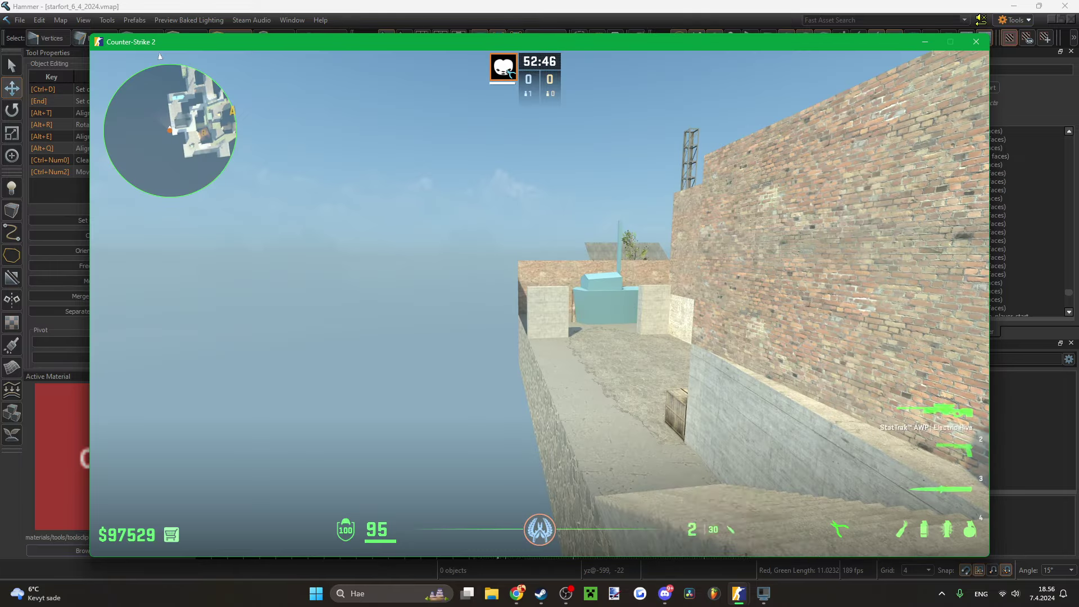
right_click(135, 65)
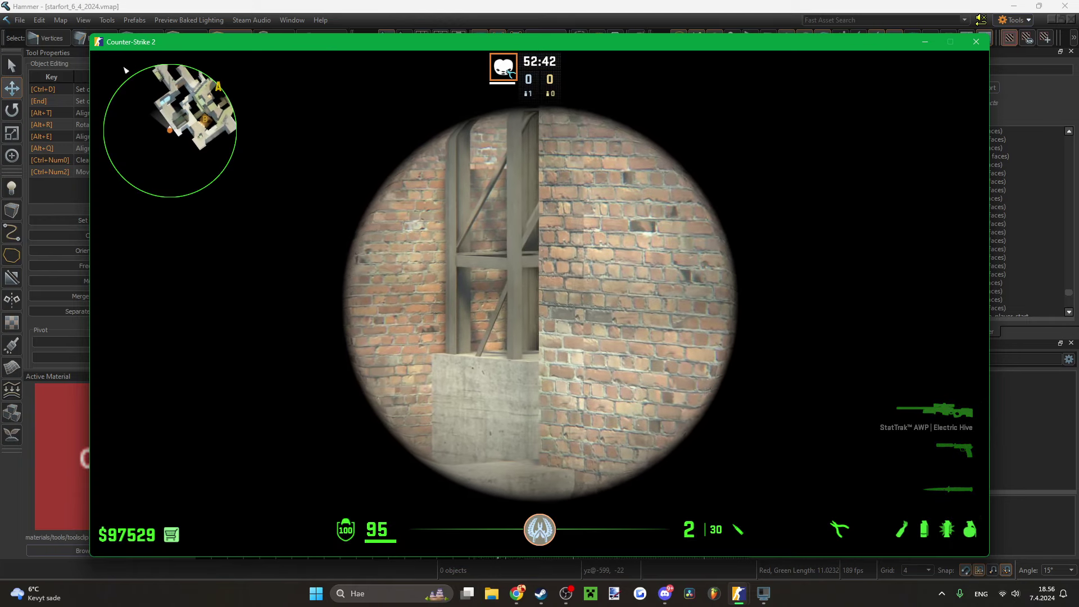
- Walk with the pistol from the stairs along the brick wall to the gap between the concrete walls before the teal block
key(2)
key(w)
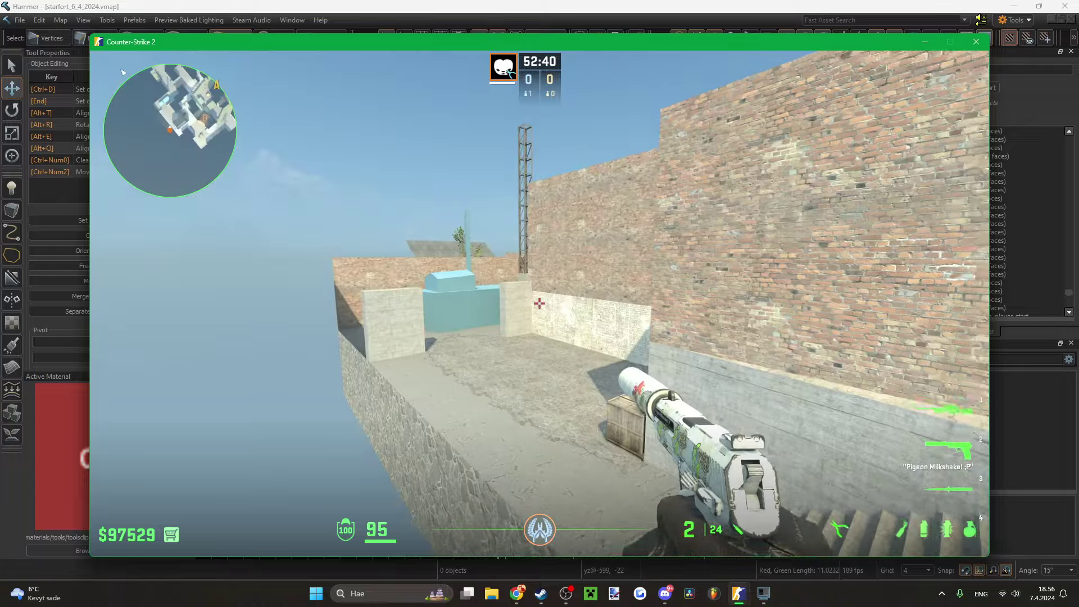
key(w)
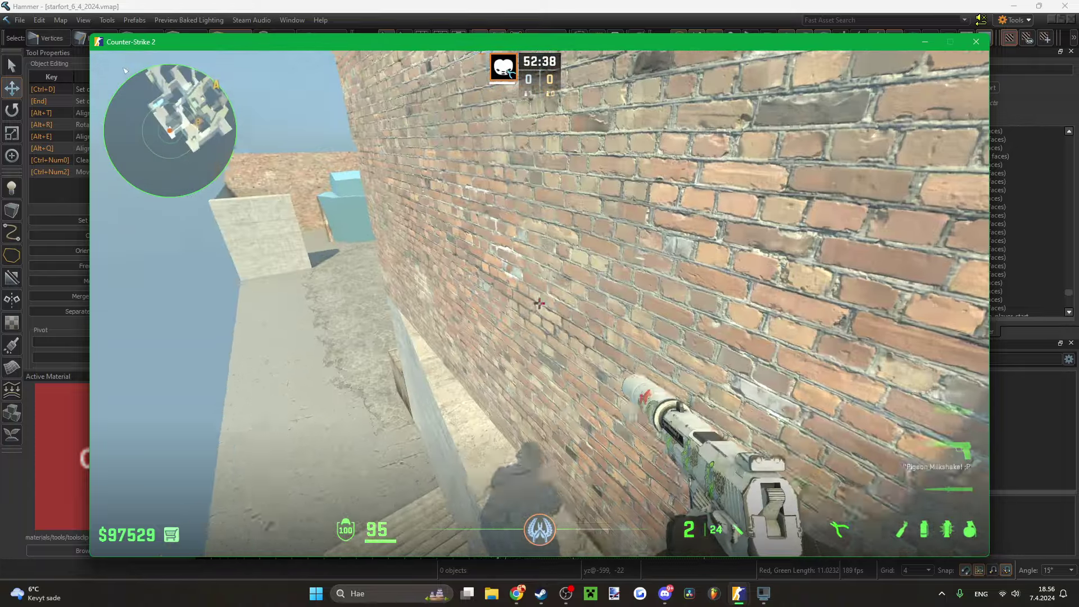
key(w)
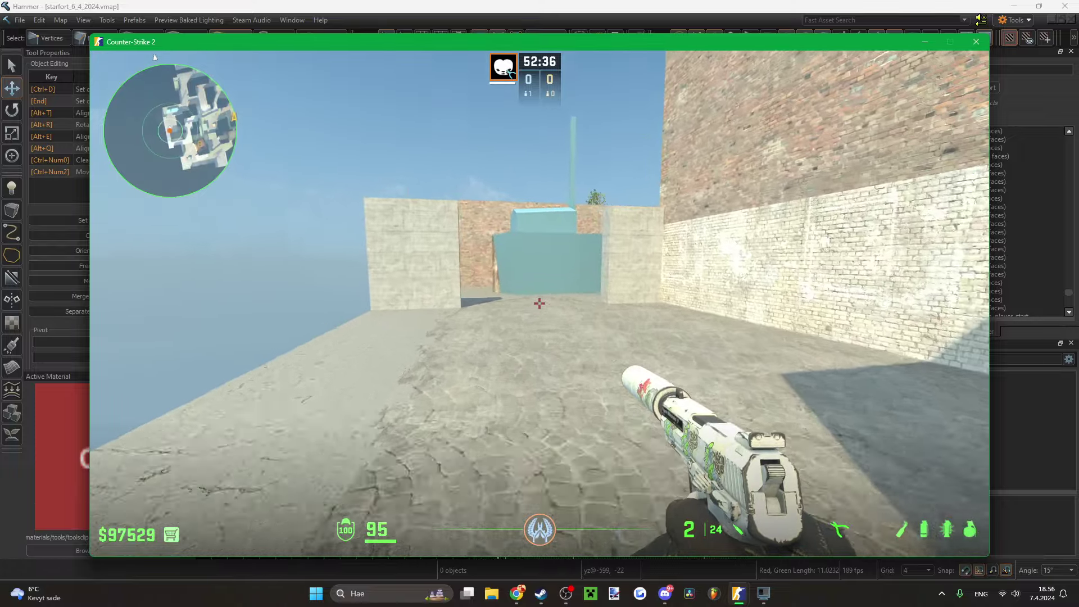
key(w)
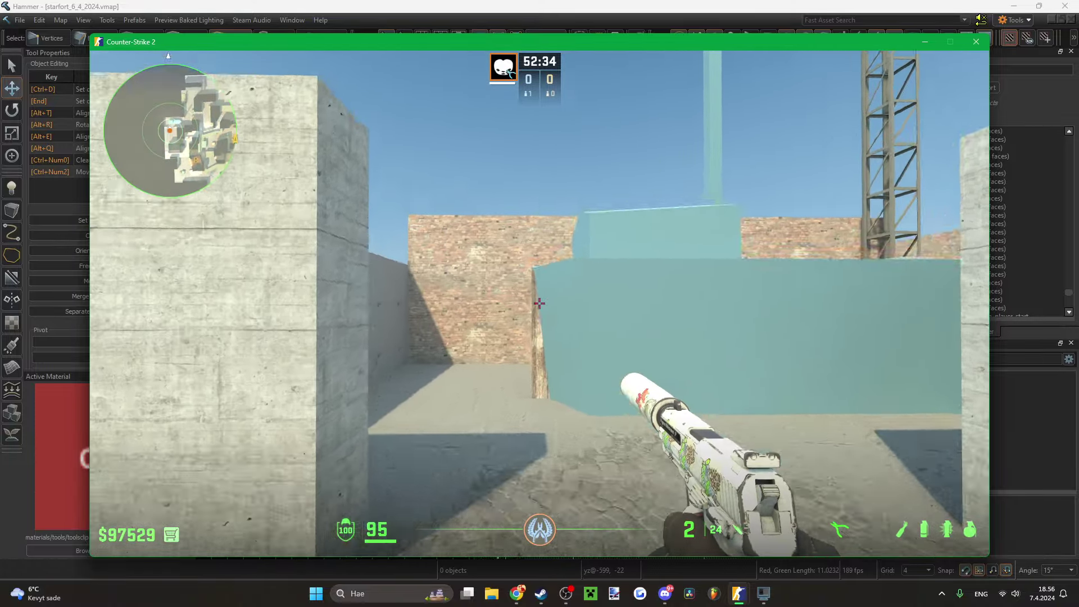
- Join the Terrorists and execute the practice configuration with the console command "exec practice"
key(Escape)
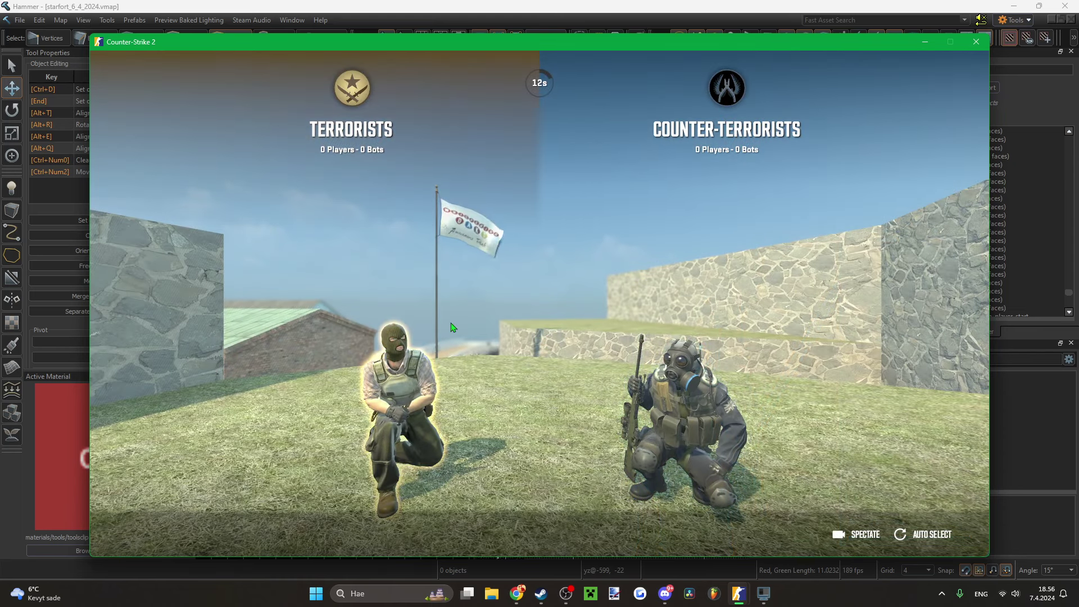
click(452, 328)
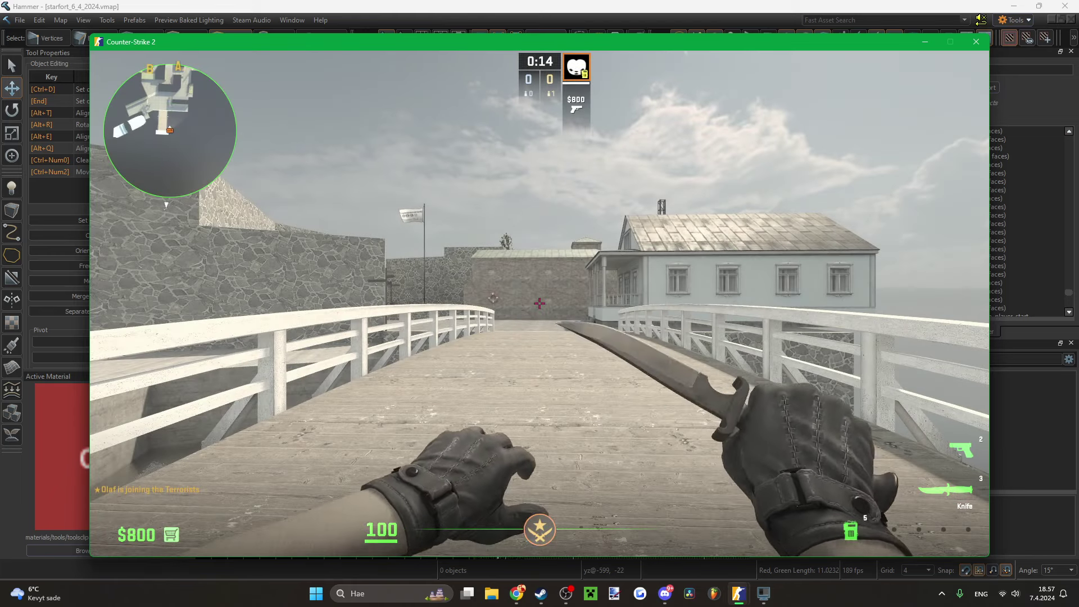
key(grave)
text(exec )
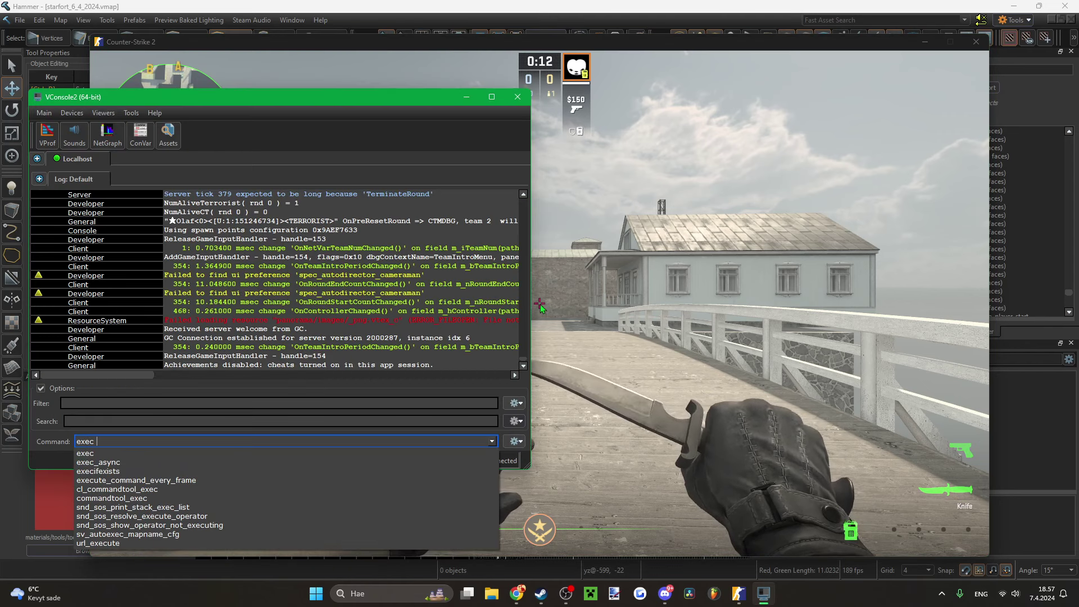
text(practice)
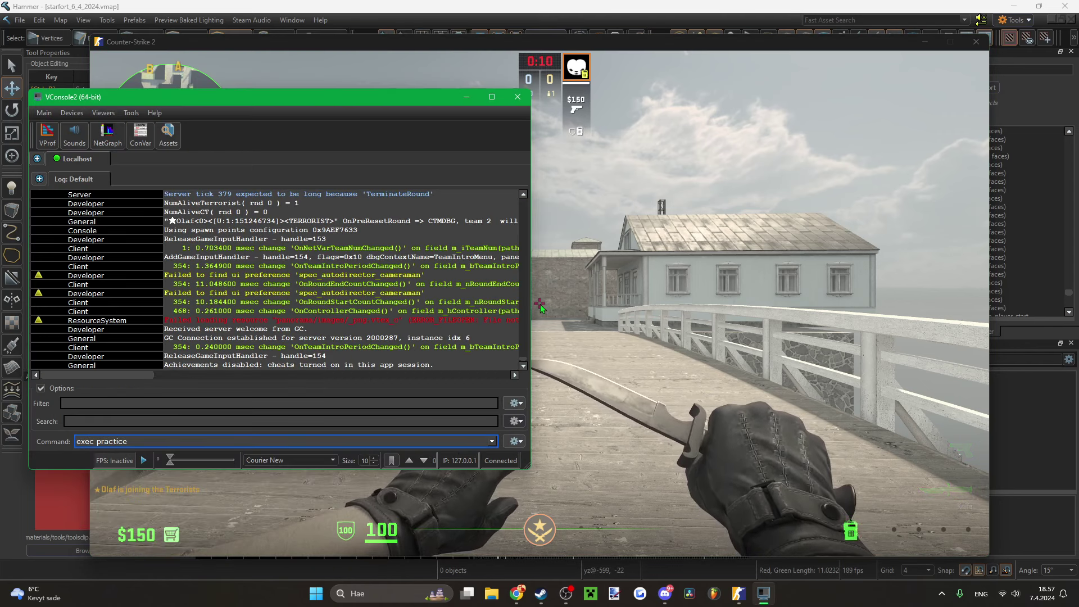
key(Return)
click(540, 308)
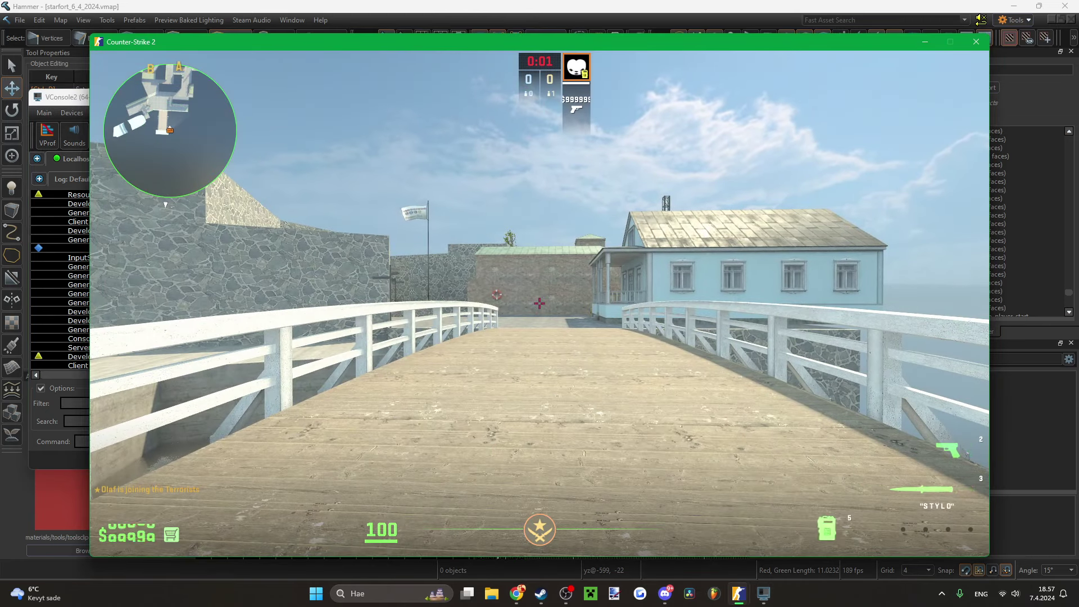
- Buy Kevlar & Helmet and a flashbang, drop a grenade, and buy a decoy grenade
key(b)
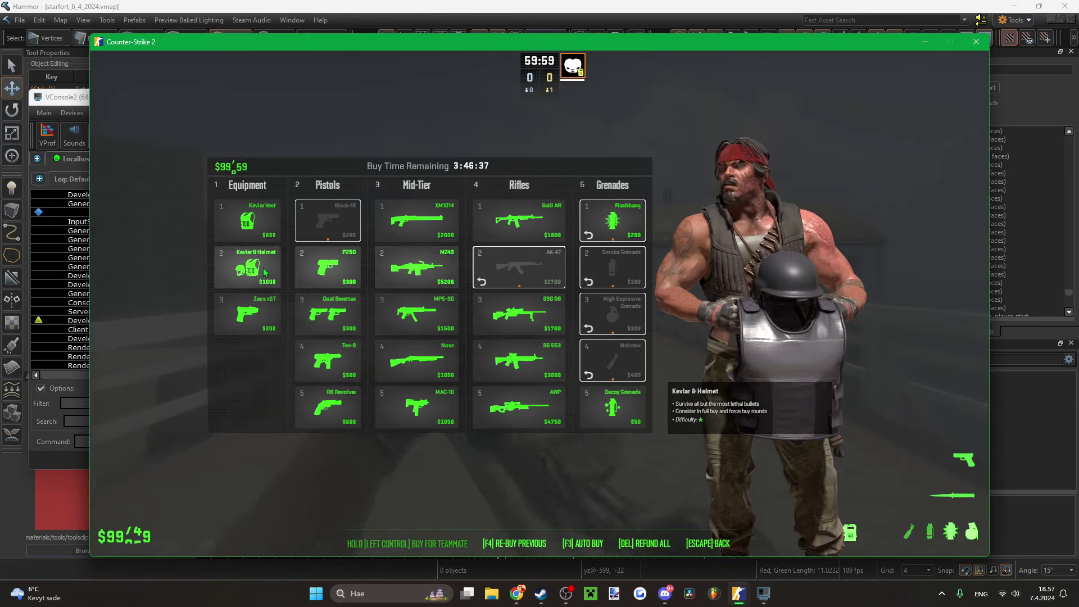
click(264, 272)
click(610, 223)
key(b)
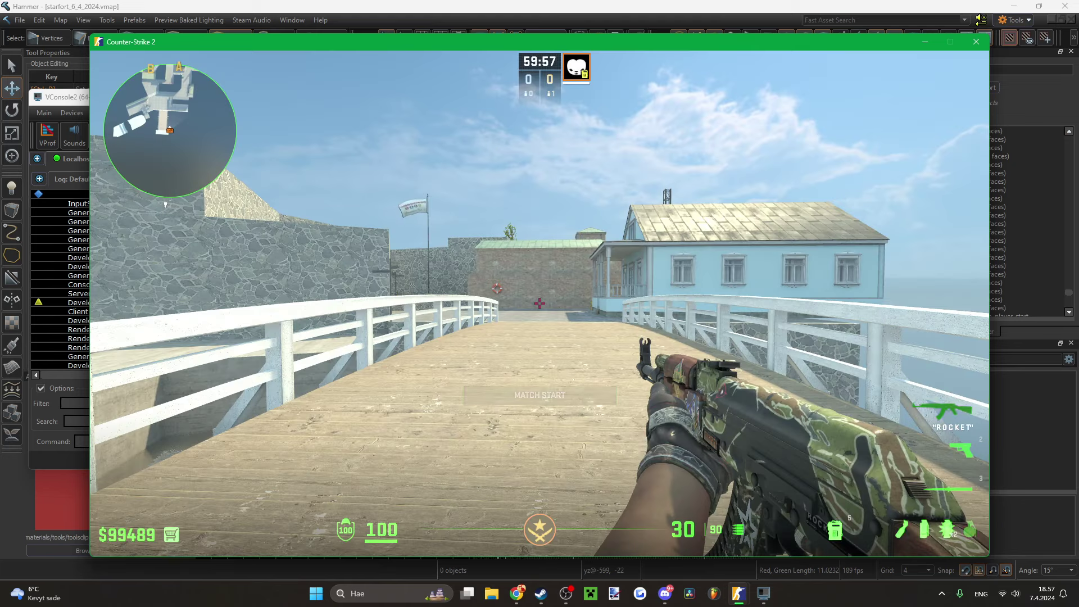
key(4)
key(g)
key(b)
click(613, 405)
key(b)
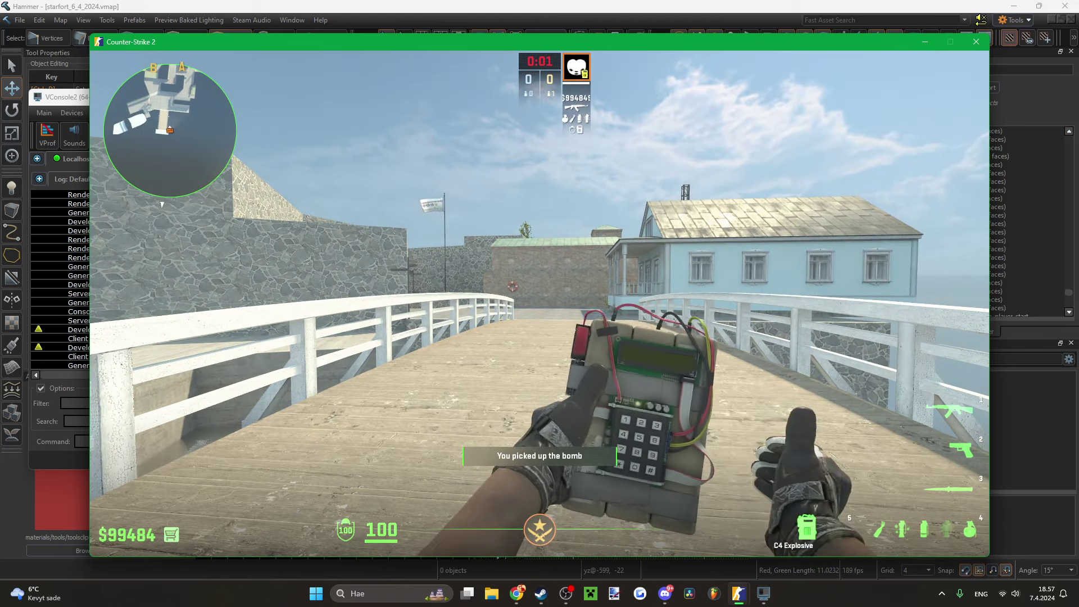
- Walk with the knife from the white-railed bridge past the stone steps and through the arched doorway to the courtyard with the blue barrel
key(3)
key(w)
click(540, 304)
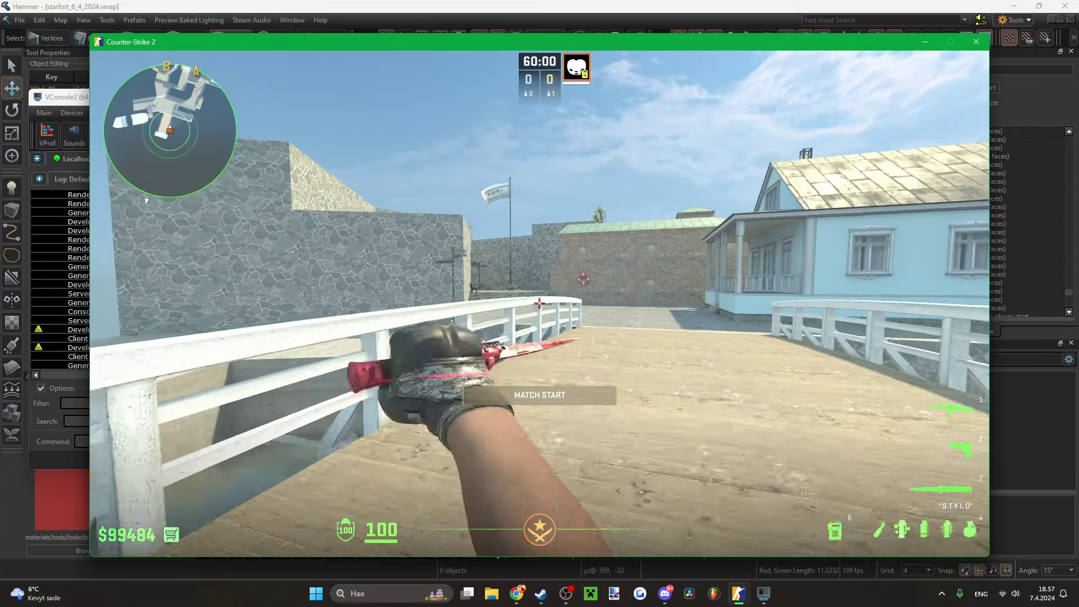
key(w)
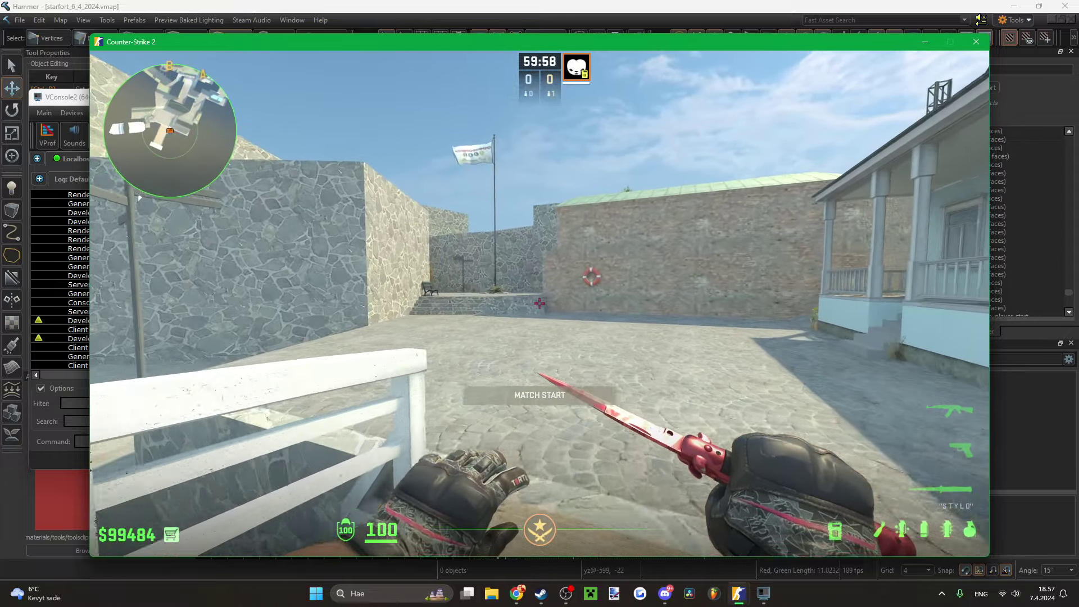
key(w)
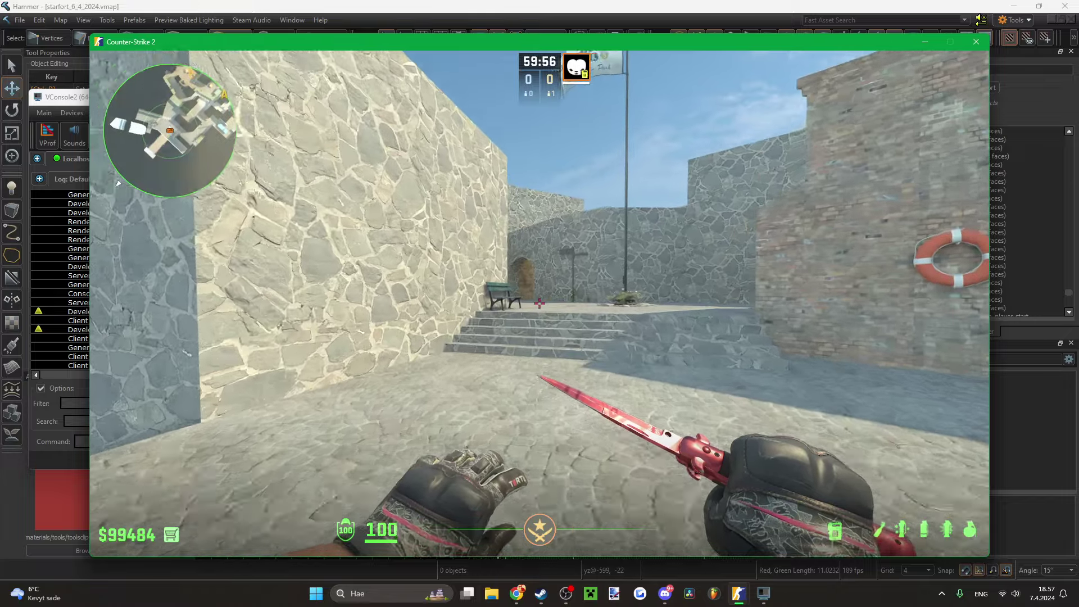
key(w)
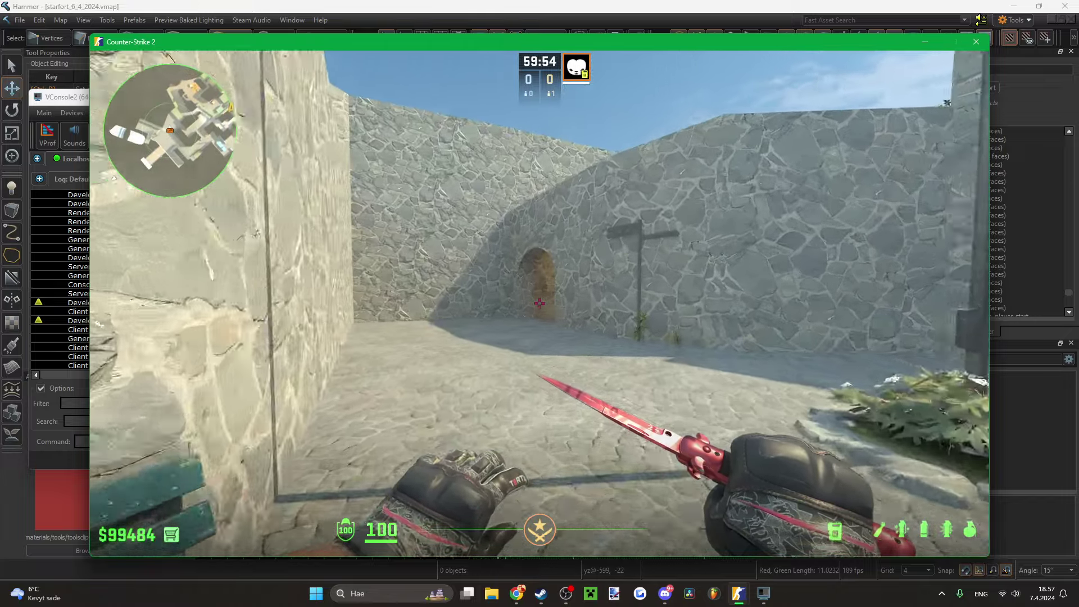
key(w)
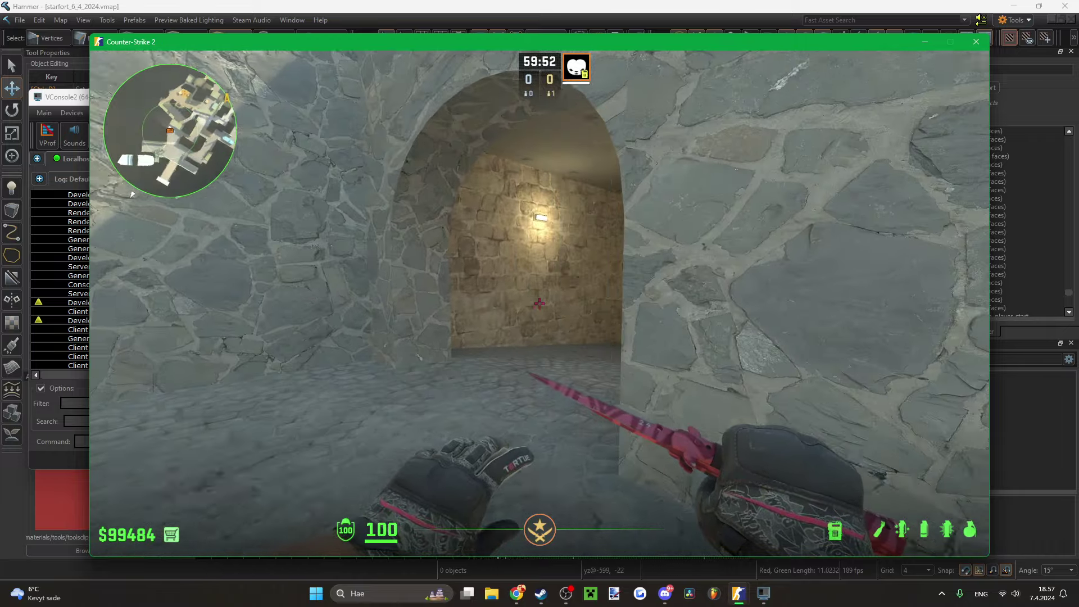
key(w)
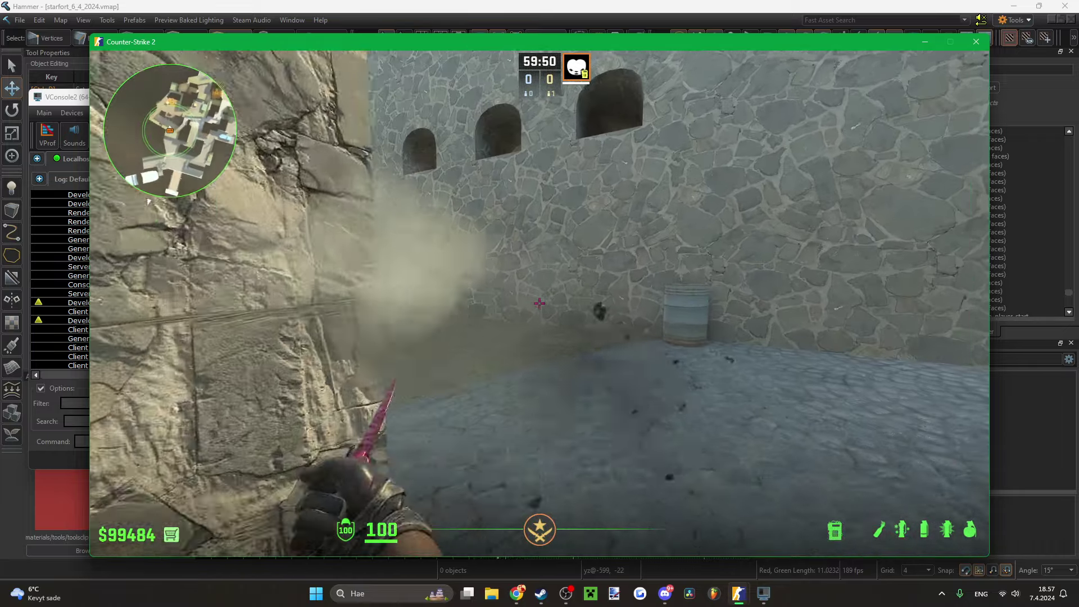
- Take out the C4 in the barrel courtyard, and run the route past the green bench to the ledge above the corrugated roof
key(5)
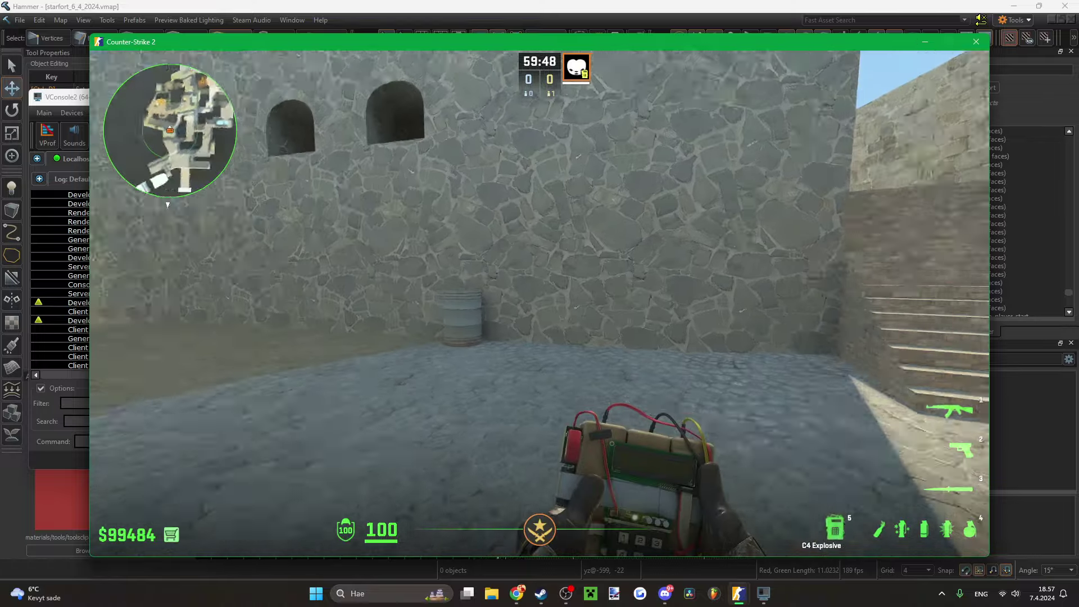
key(w)
key(w)
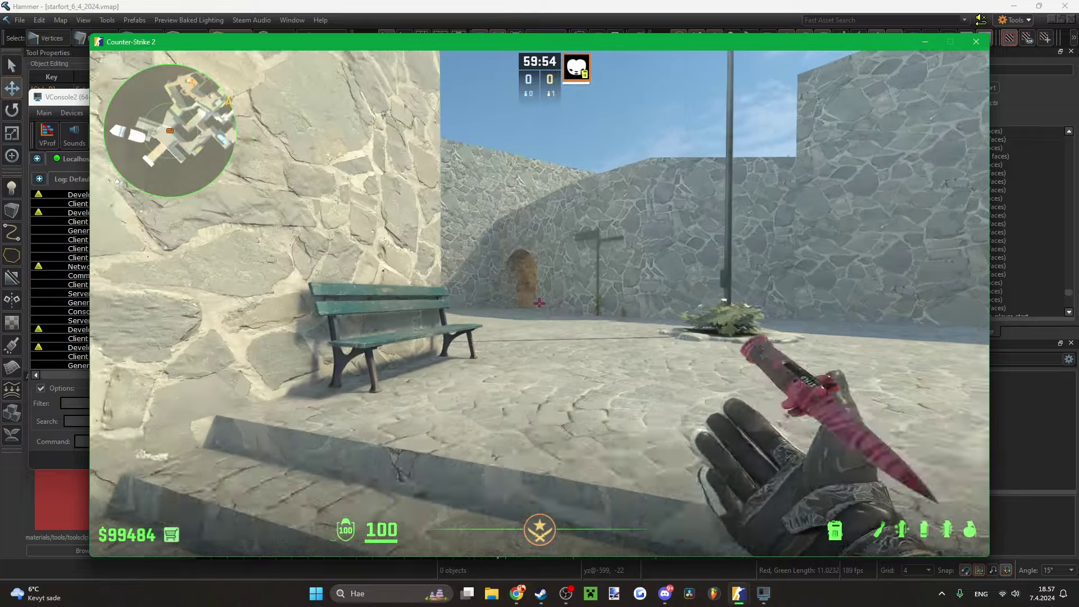
key(w)
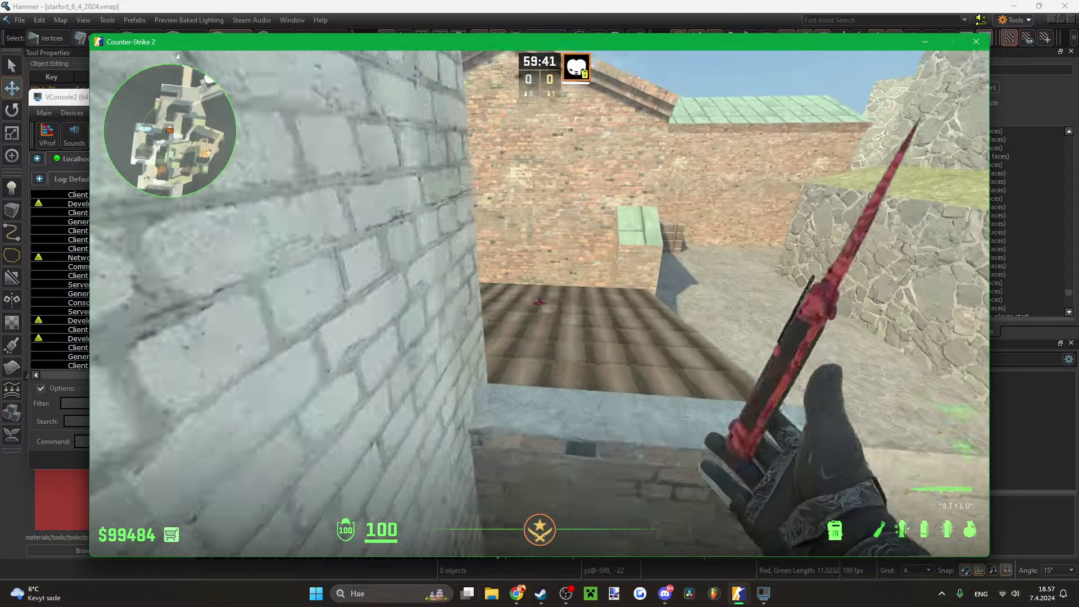
- Check the view over the corrugated roof and along the white brick wall by backing away from the ledge
key(s)
click(539, 304)
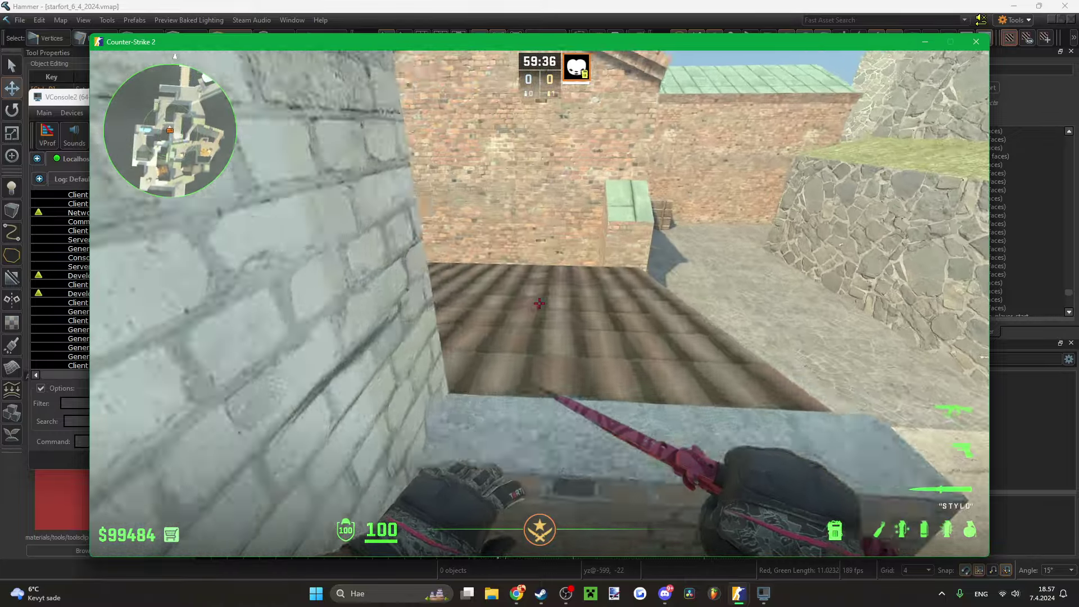
key(s)
click(539, 304)
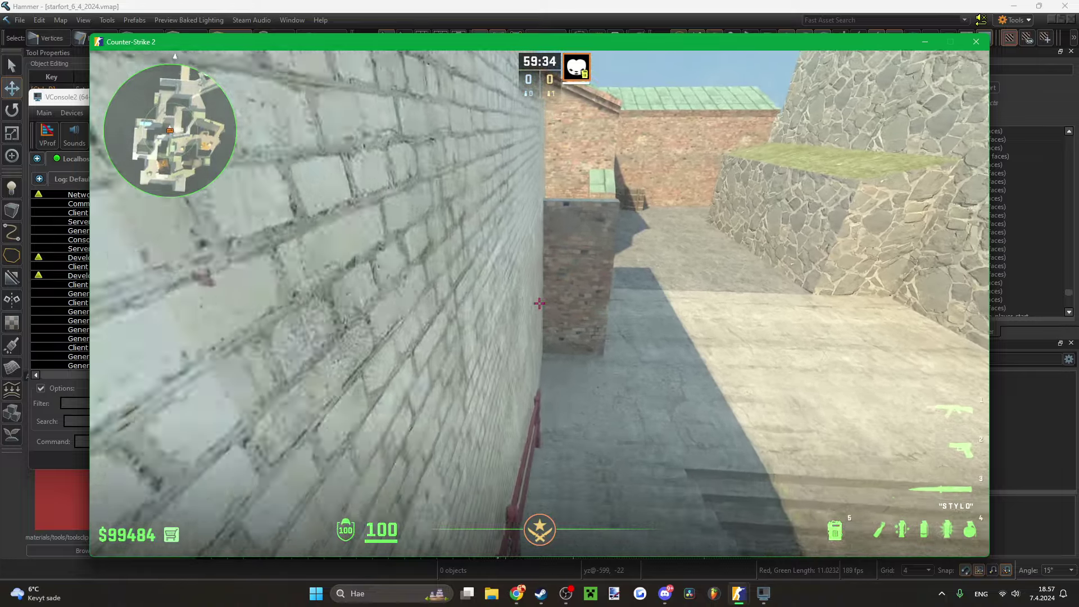
- Walk on with the AK-47 to the concrete stairs and examine the sandy yard beneath the railed walkway
key(w)
key(1)
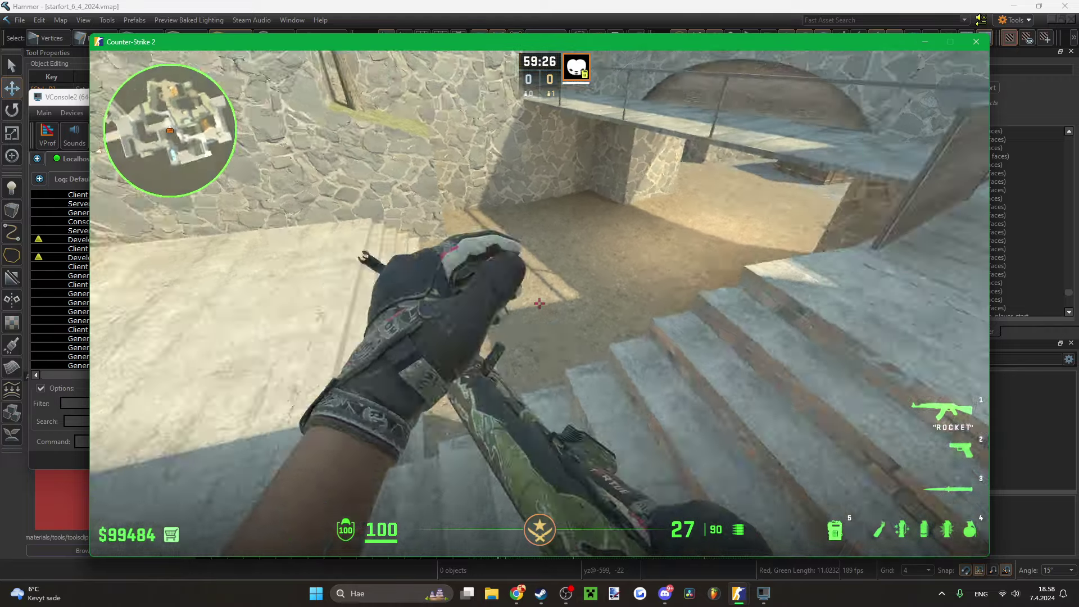
key(w)
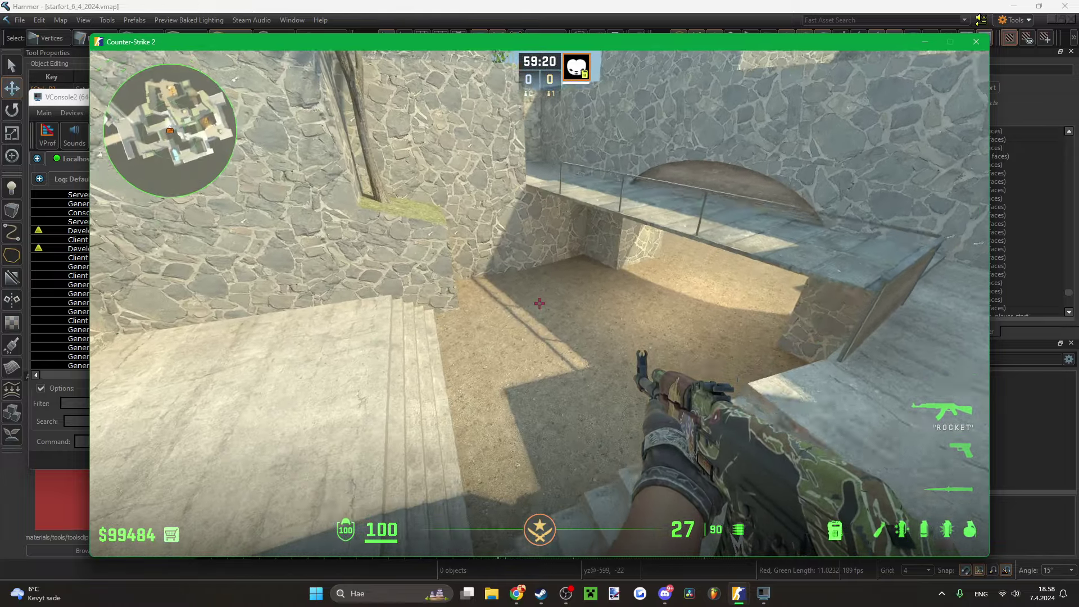
- Run from the sandy yard past the stone archway to the red-railed brick stairs along the white brick wall
key(3)
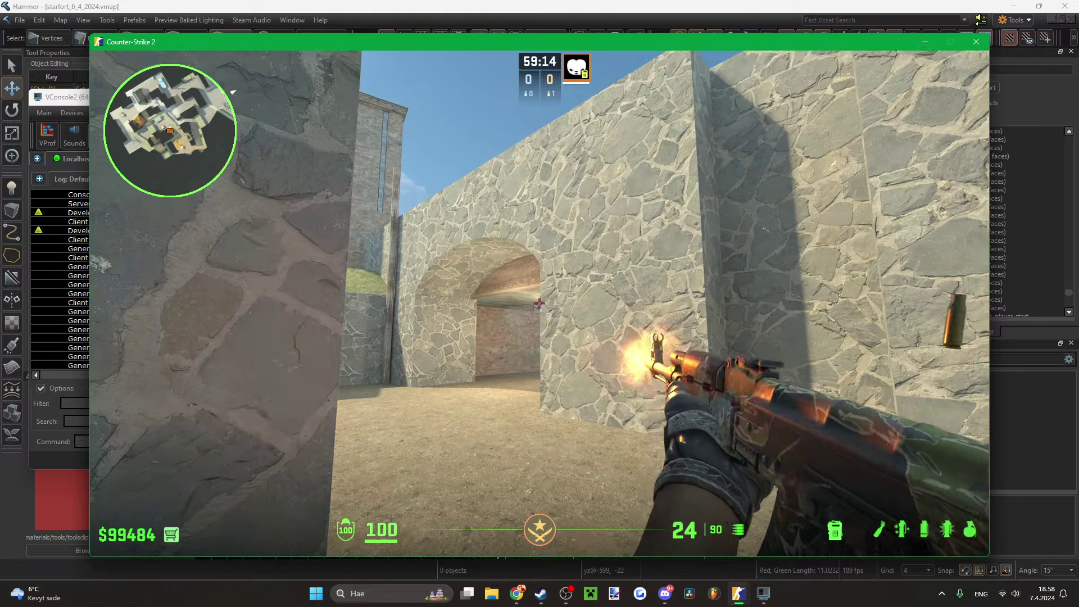
key(3)
key(3)
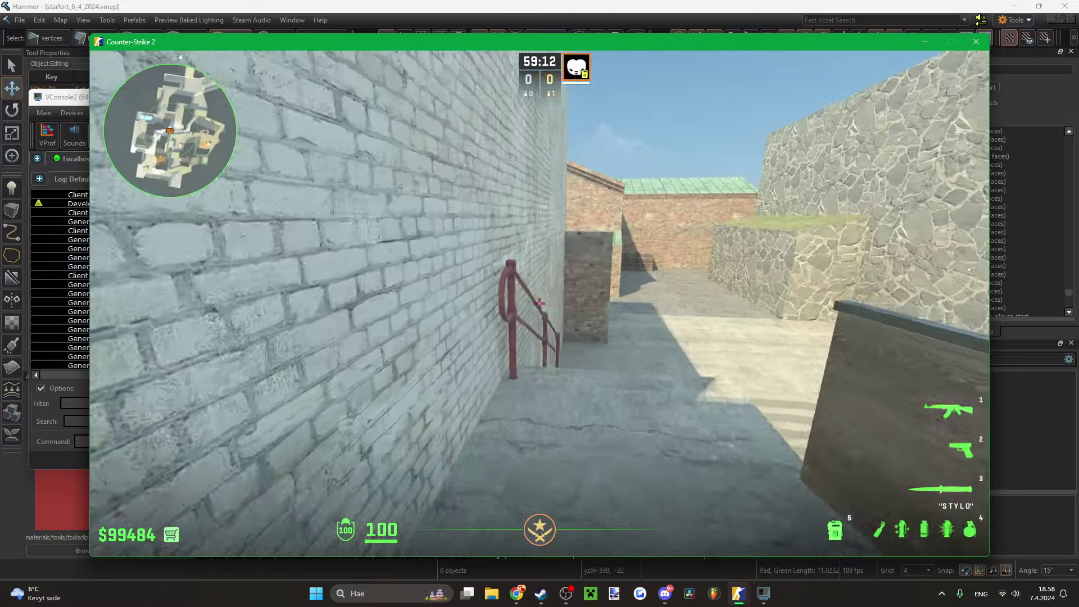
key(w)
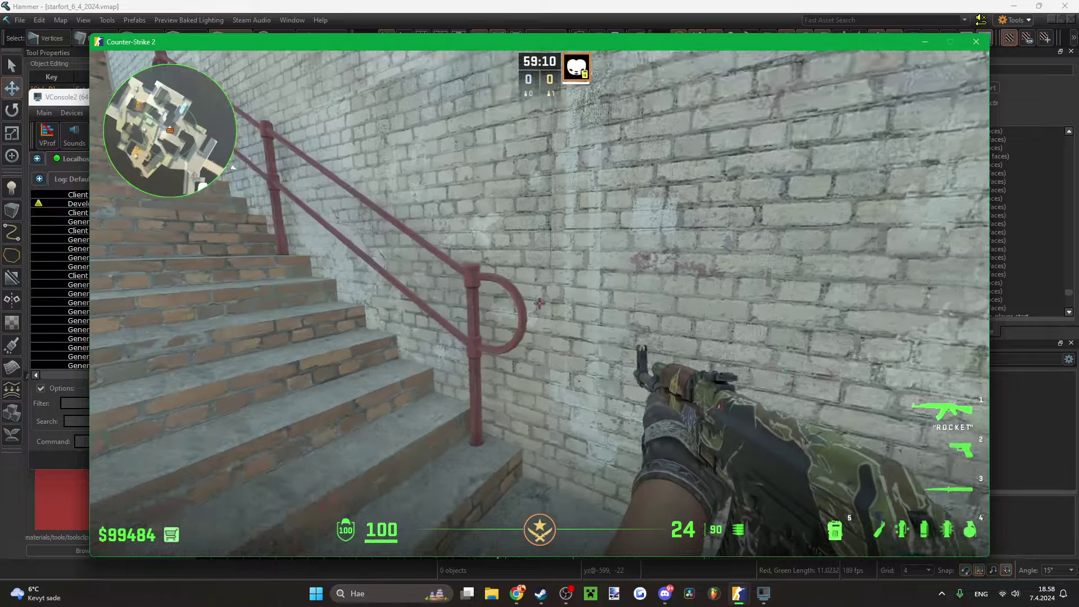
key(4)
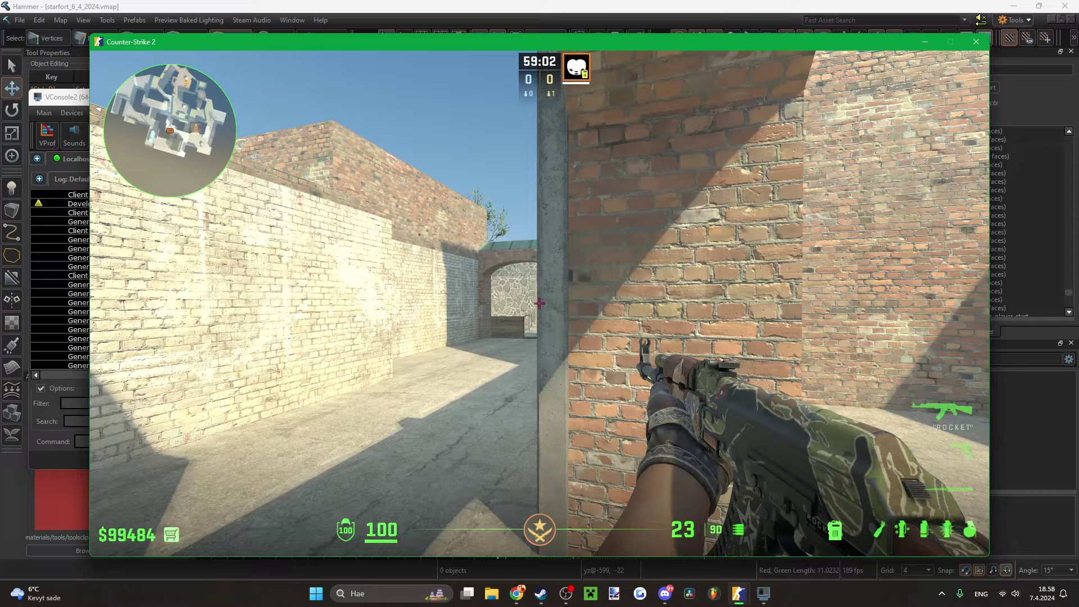
- Check the sightline down the white brick alley to the arch with an AK-47 shot, and move on to the stone wall corner
click(540, 304)
key(w)
key(3)
key(1)
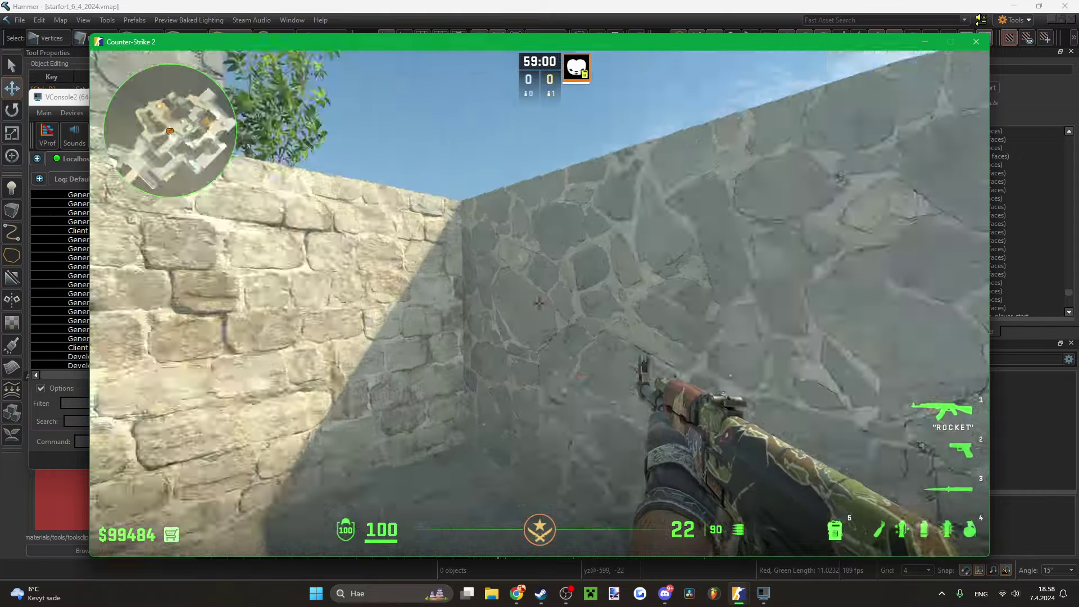
key(a)
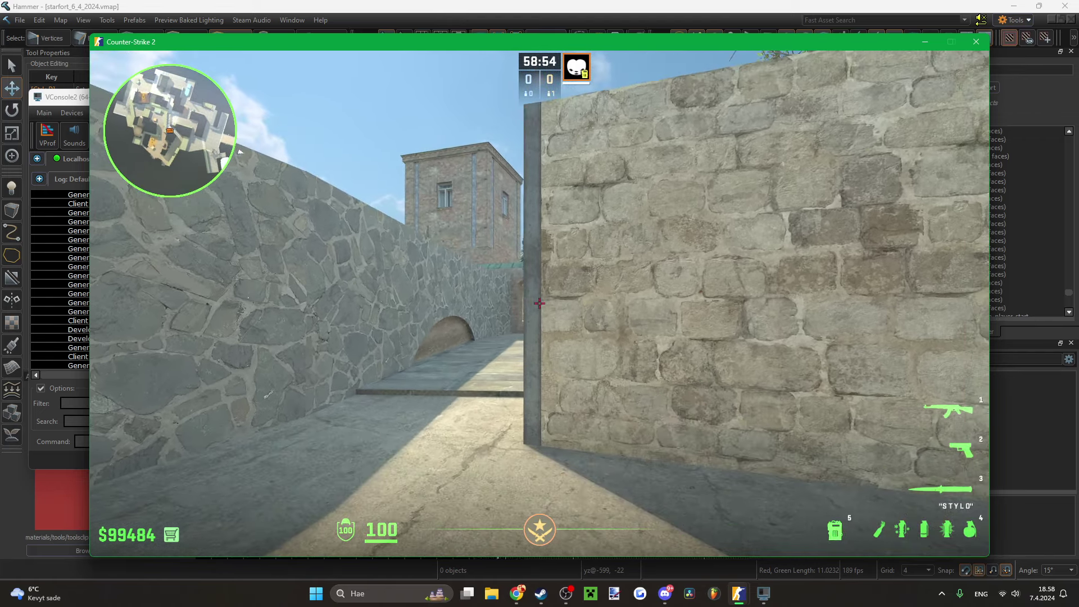
- Walk the route along the tall stone walls to the arched tunnel lit by the wall lamp
key(1)
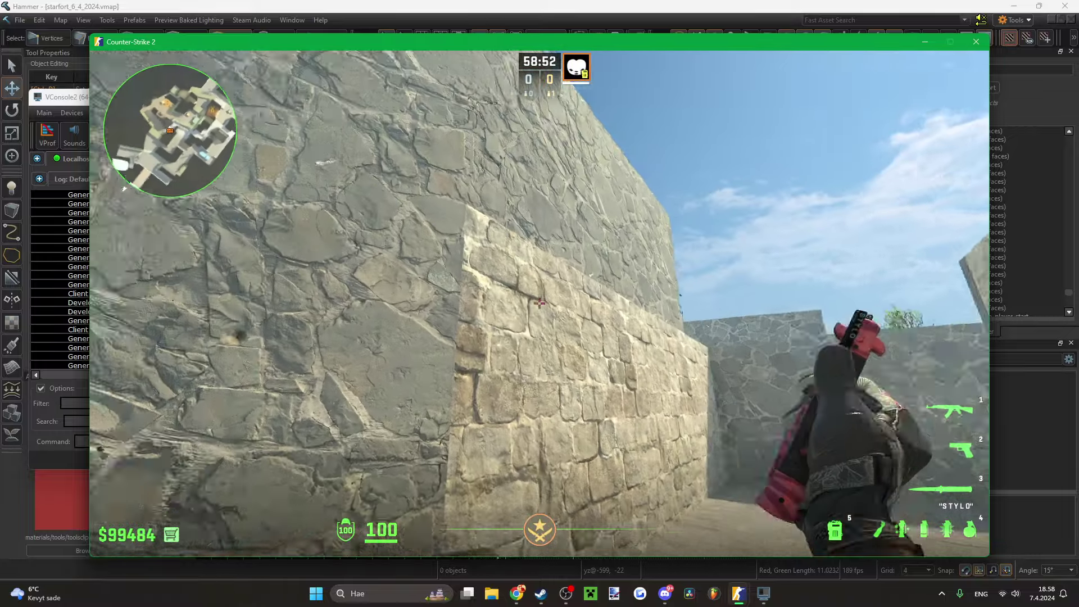
key(1)
key(w)
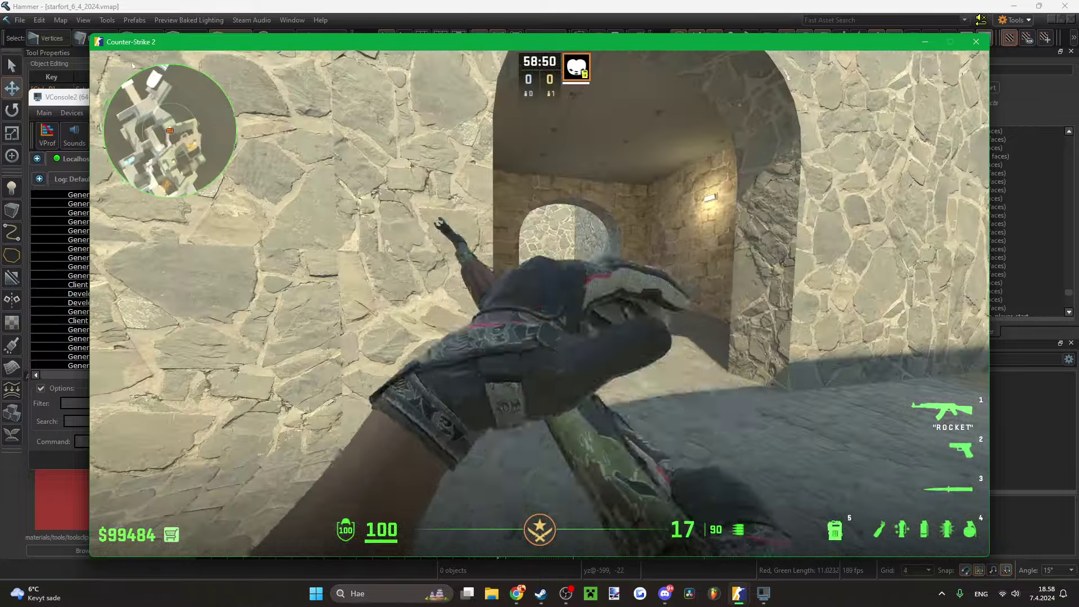
key(w)
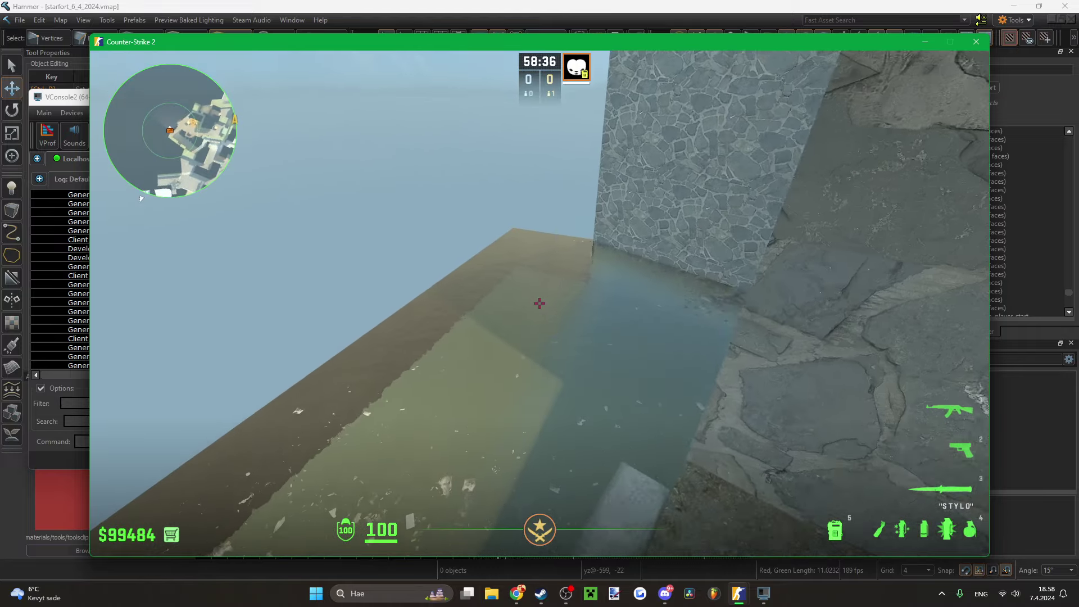
- Examine the stone arch at the map's outer edge and the drop beside the tarp-covered cargo, firing the AK-47 at the arch
key(1)
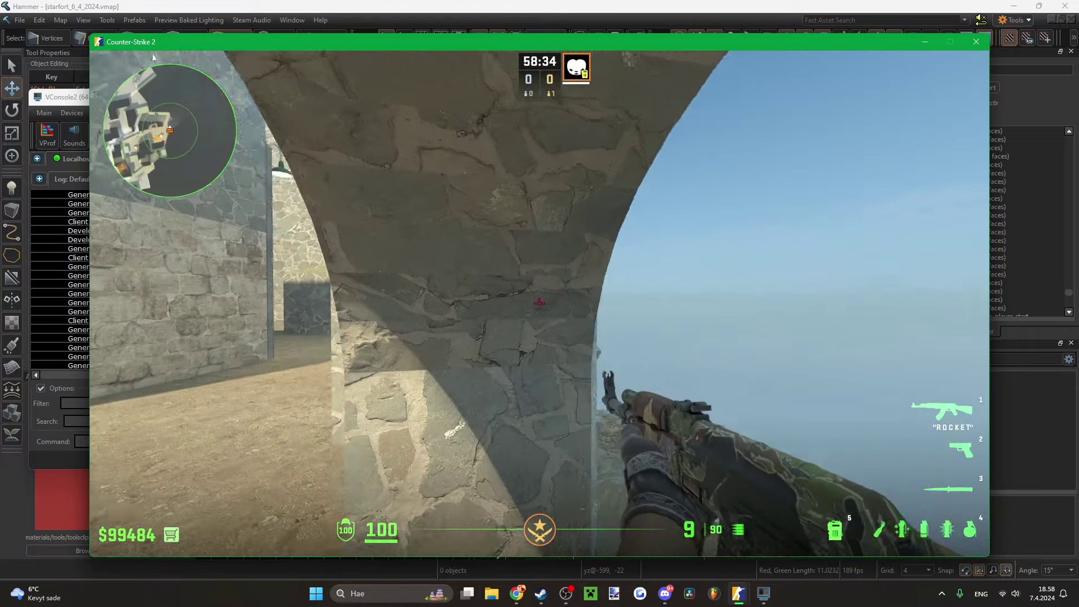
click(540, 304)
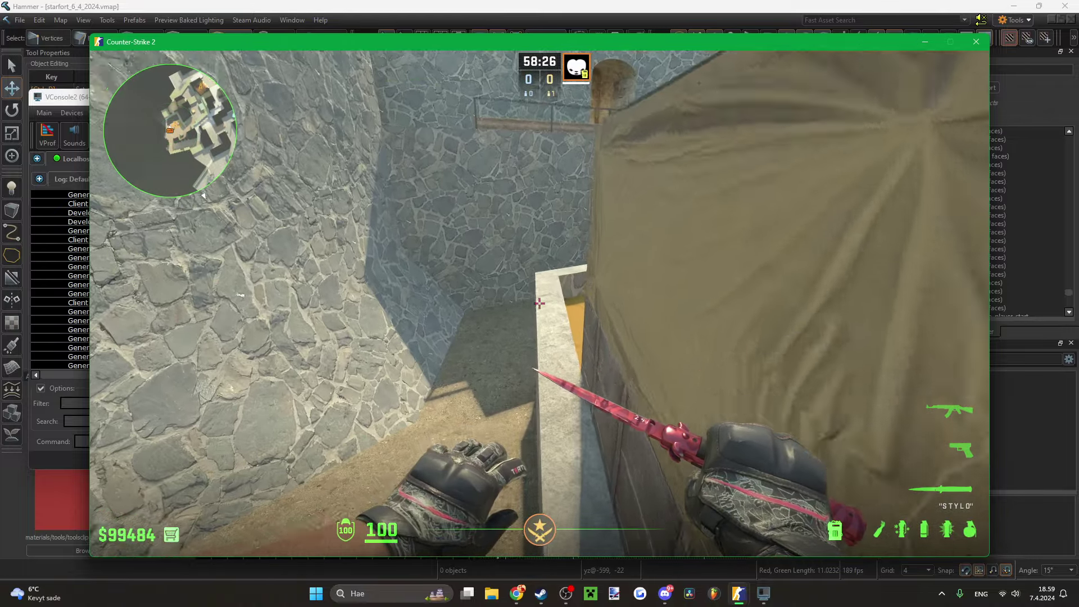
key(1)
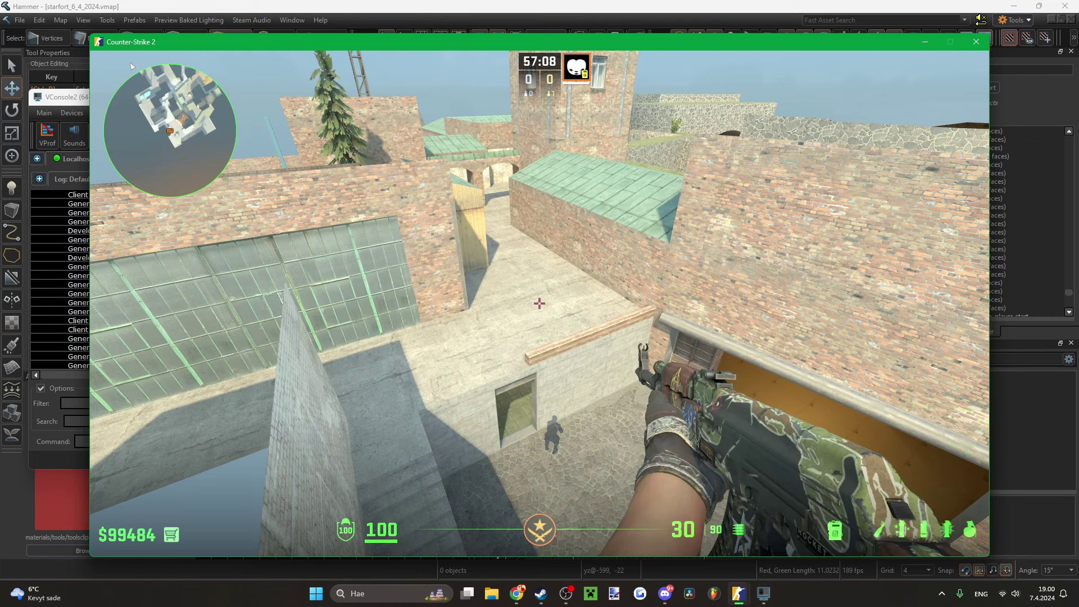
- Run with the knife from above the concrete terrace past the yellow container to the brick arches
key(3)
key(w)
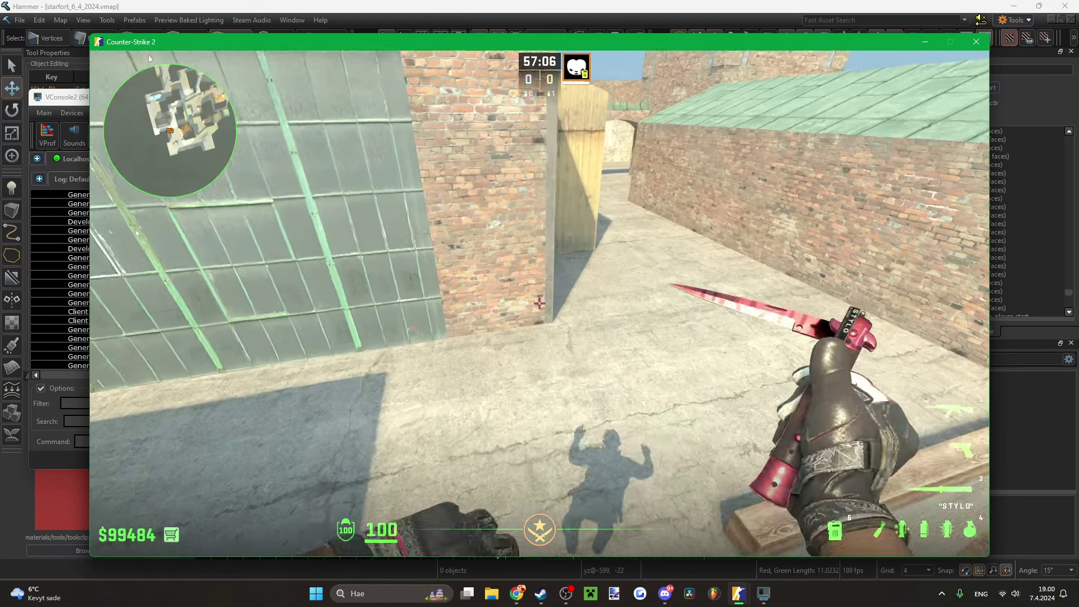
key(w)
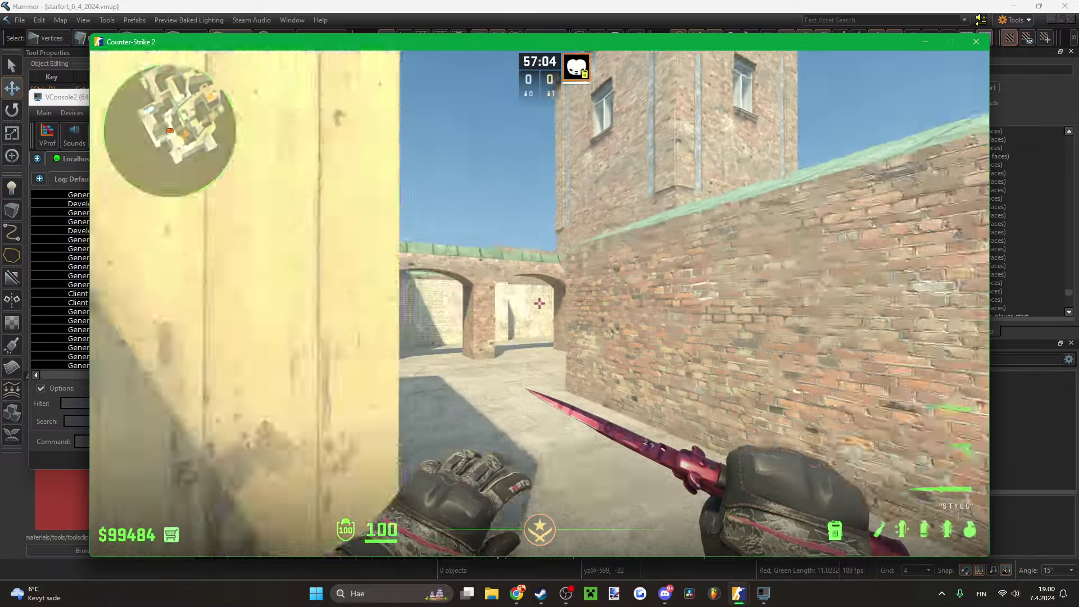
key(1)
key(3)
key(w)
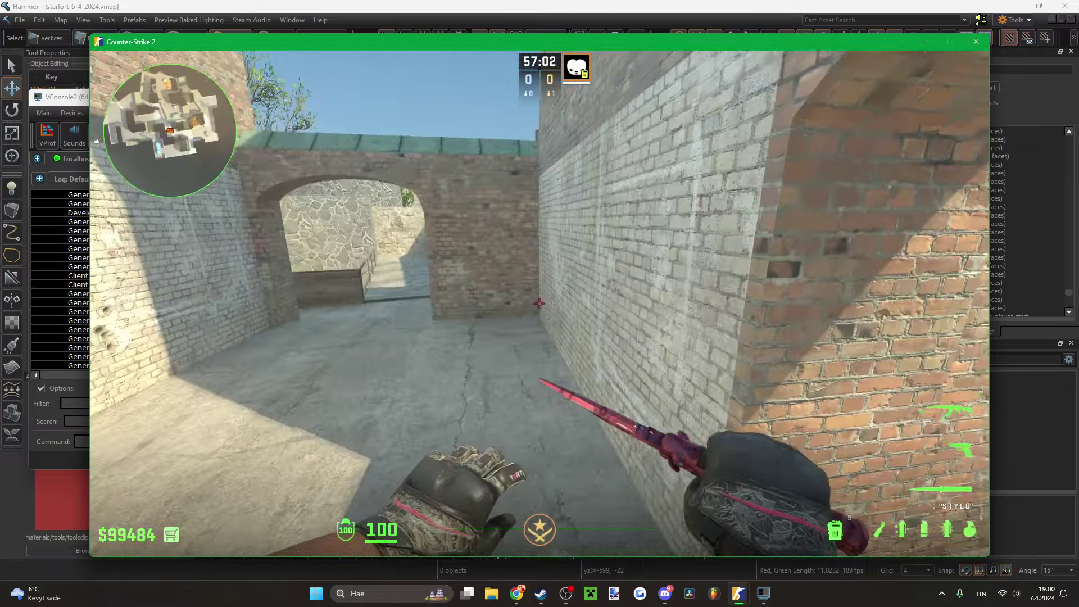
- Fire the AK-47 at the concrete ledge facing the white brick block, and return to the yellow container alley
key(1)
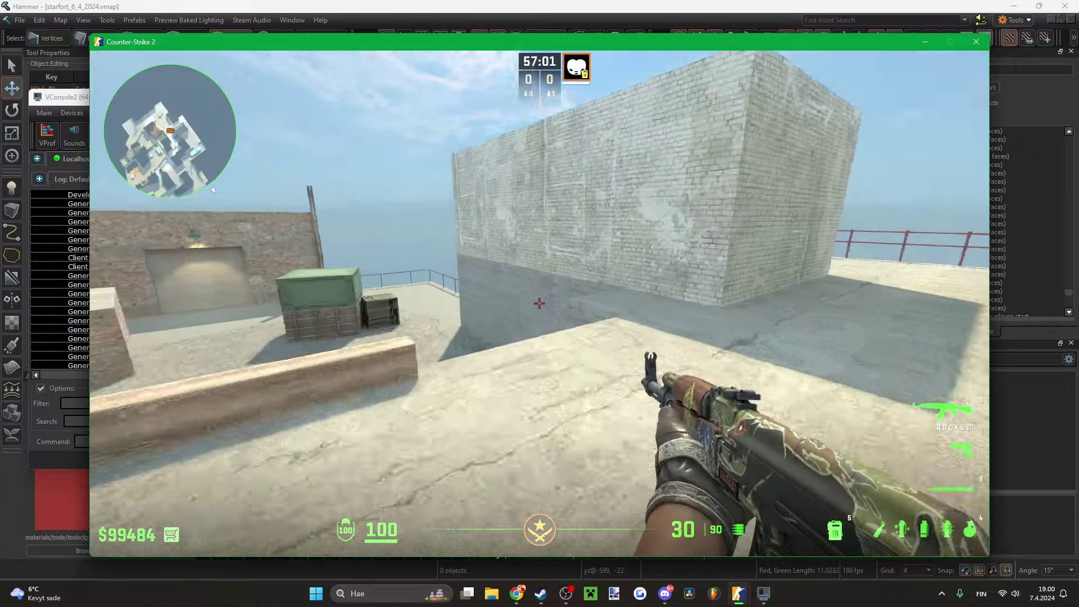
click(539, 303)
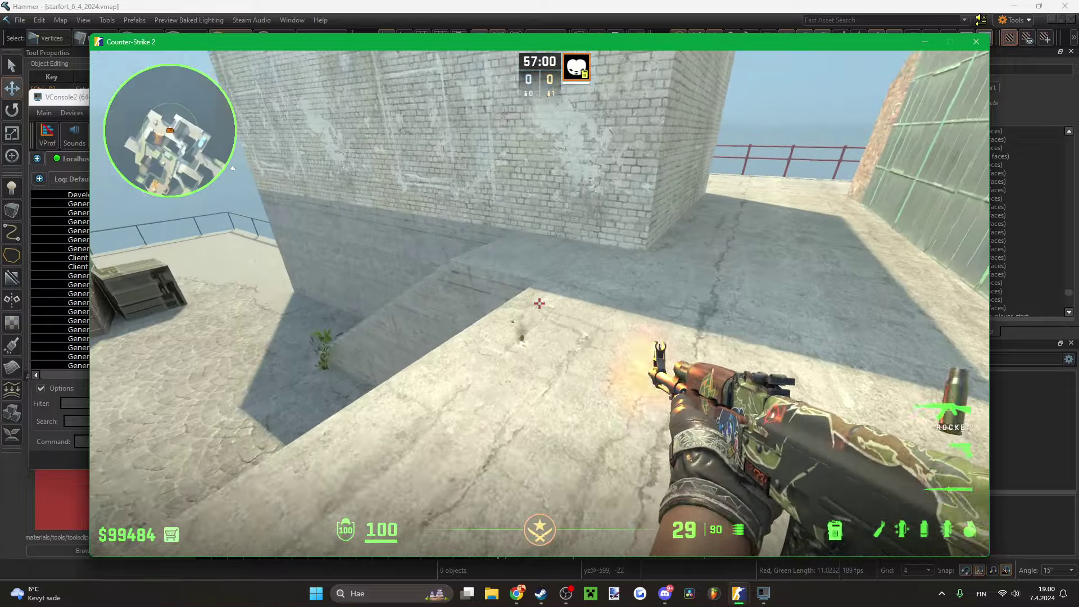
key(w)
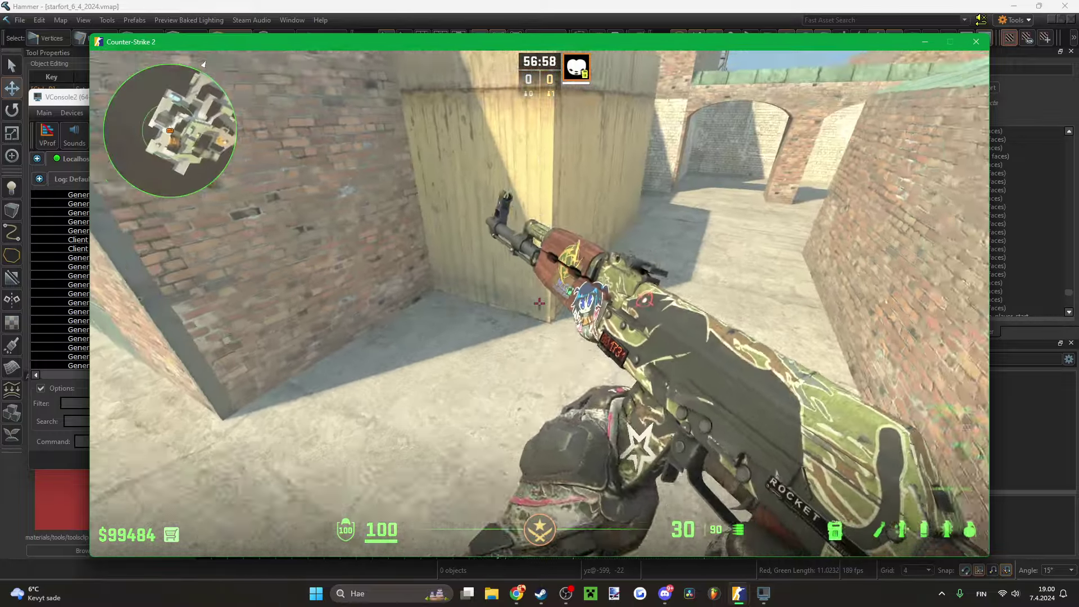
- Take out the smoke grenade by the wooden beam facing the garage door, and view the whole map from above with the AK-47
key(4)
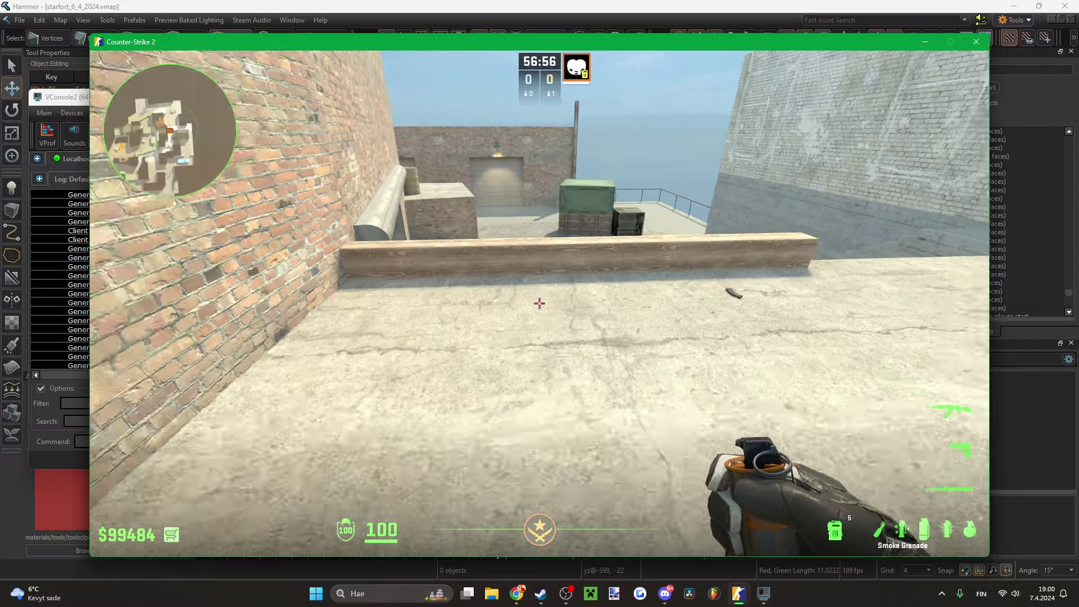
key(w)
key(1)
key(s)
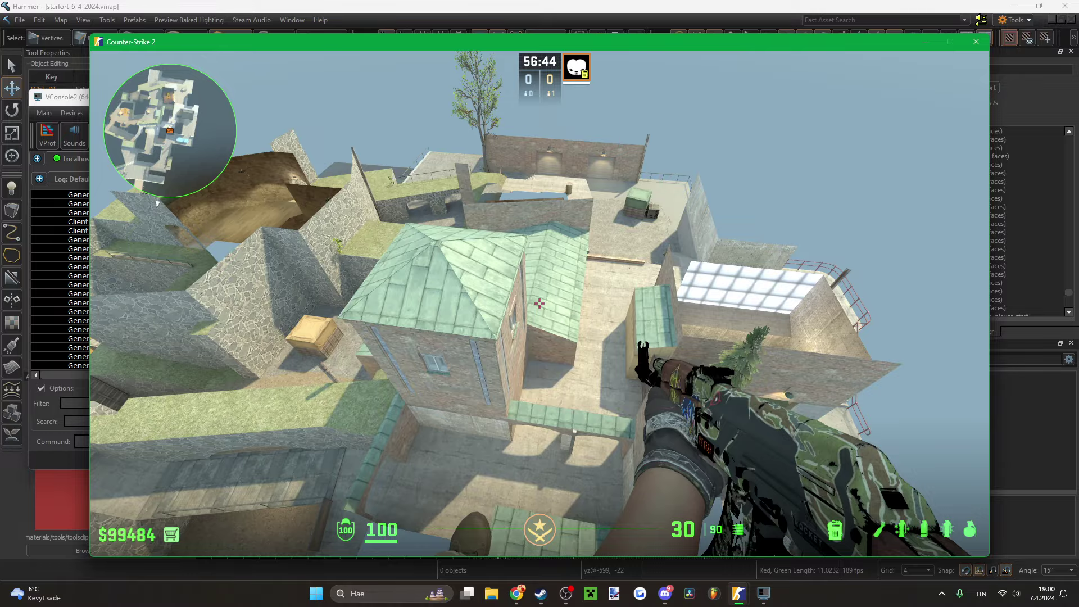
- Drop down to the wooden fence beside the yellow container, fire at it, and move to the spruce tree behind it
key(3)
key(1)
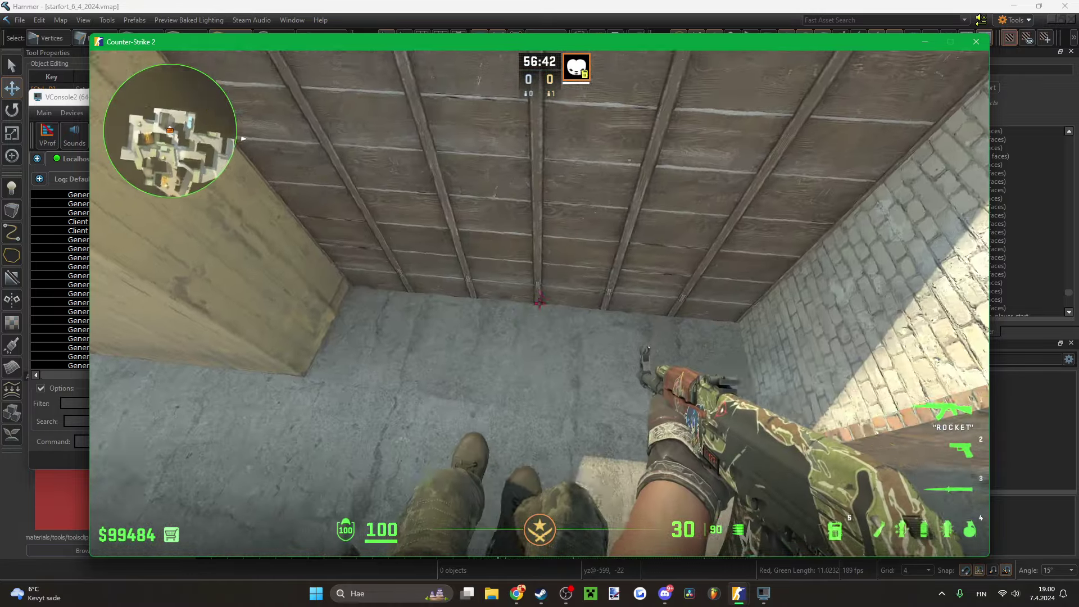
click(540, 304)
key(w)
key(3)
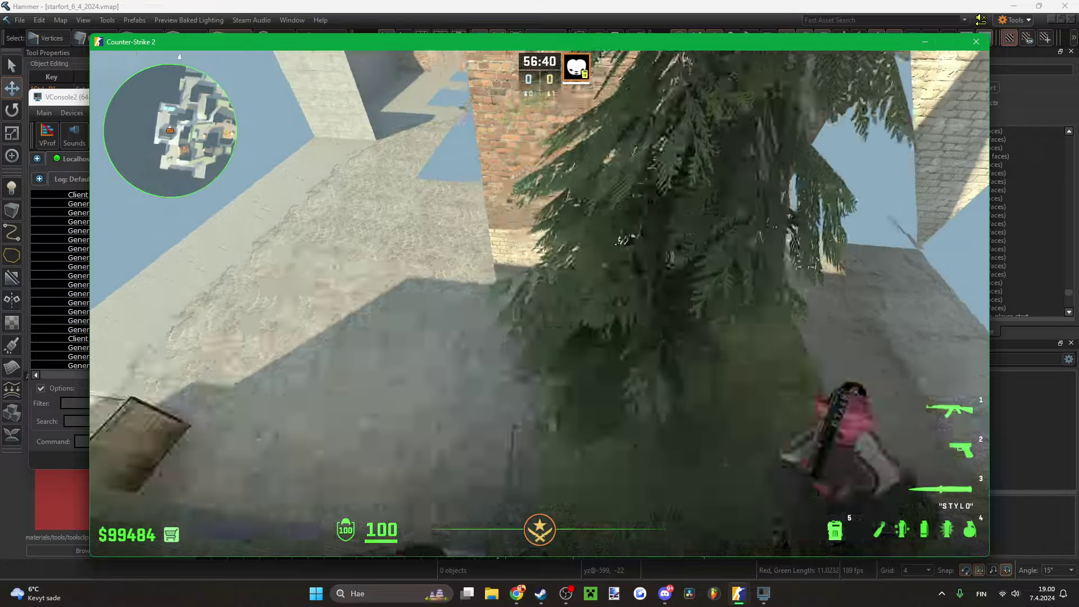
- Check the sightline around the brick corner by the spruce along the paved walkway, and go back to the wooden fence
key(1)
key(a)
key(d)
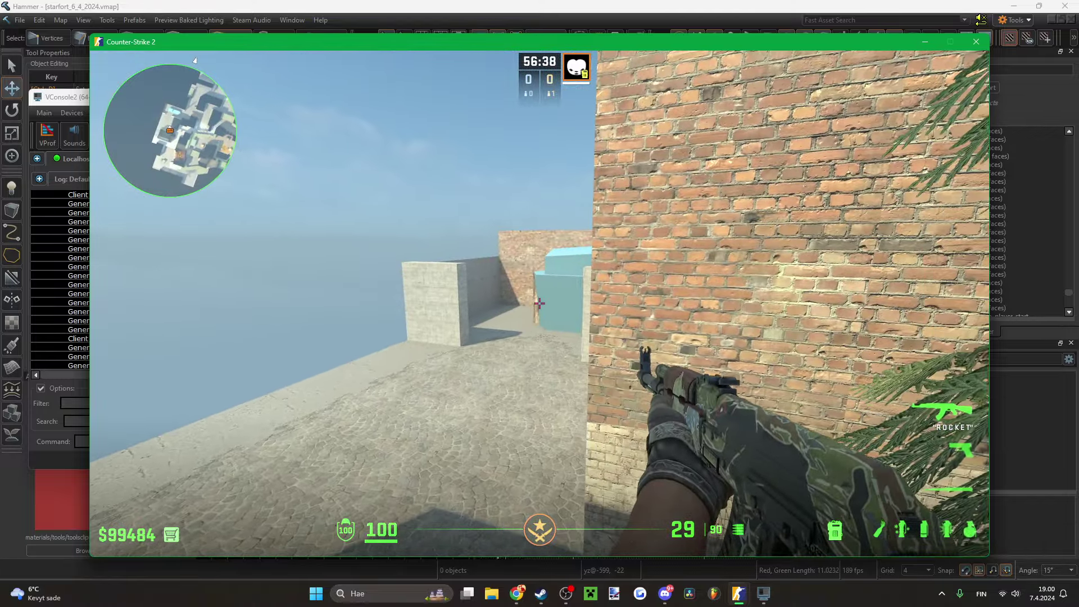
key(a)
key(s)
key(3)
key(1)
key(w)
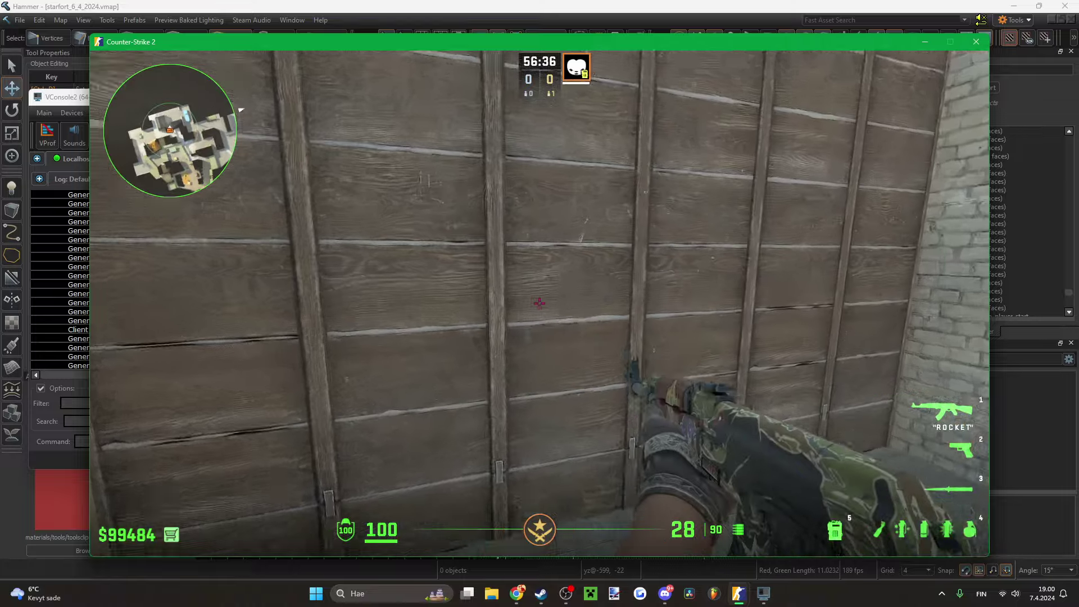
- Shoot the wooden fence with the AK-47, and back away with the knife to view it between the container and the arch
click(539, 303)
key(3)
key(s)
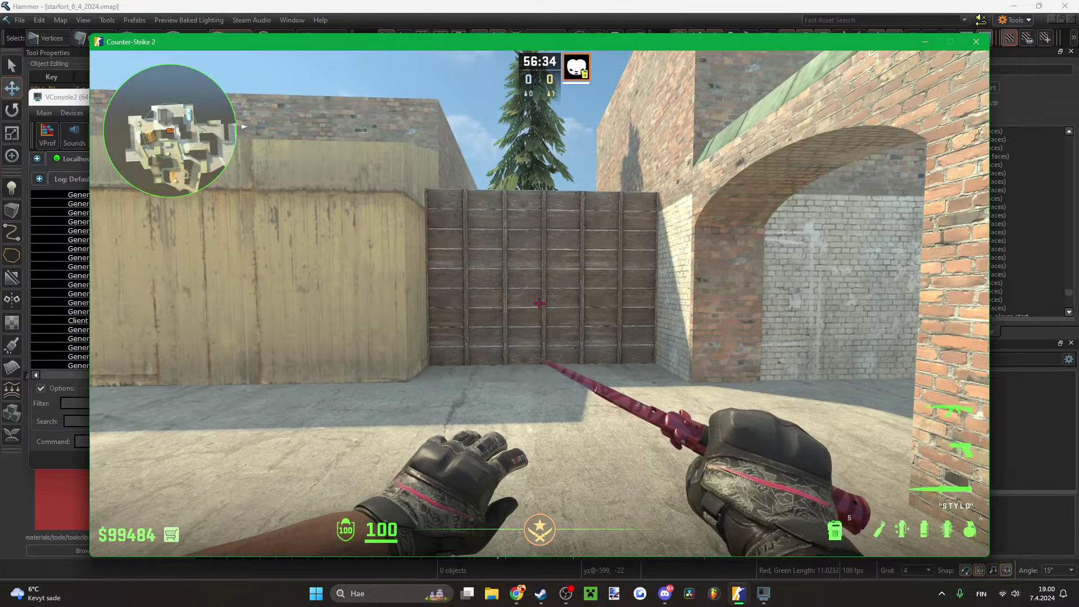
- Cycle through the weapons to the Glock-18 while walking past the yellow container toward the wooden beam
key(q)
key(q)
key(w)
key(4)
key(2)
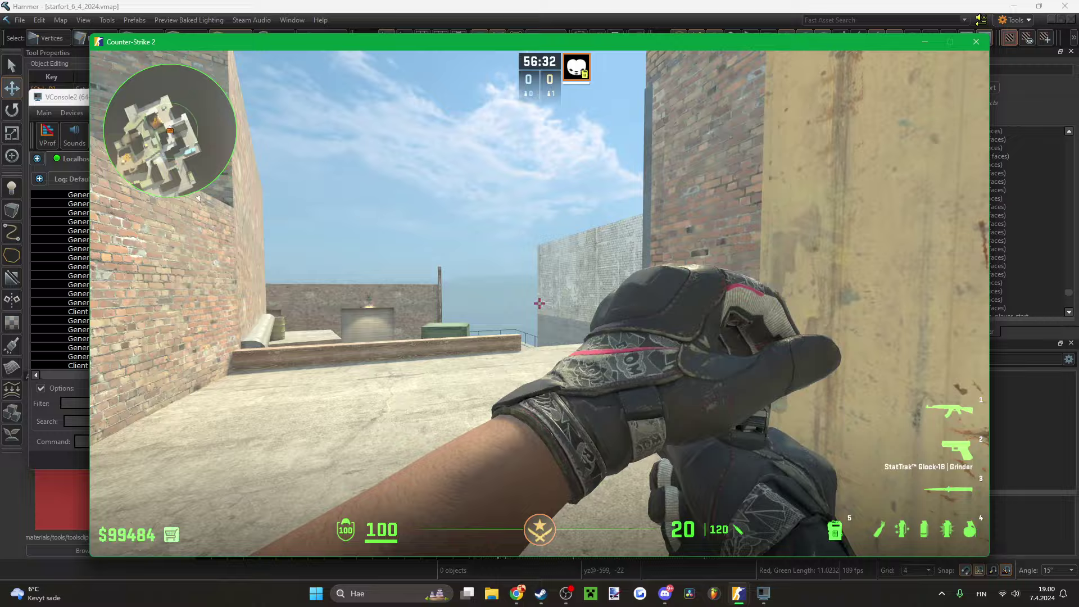
- Test the angle from the brick pillar past the yellow container to the arch with AK-47 shots, and reload
key(1)
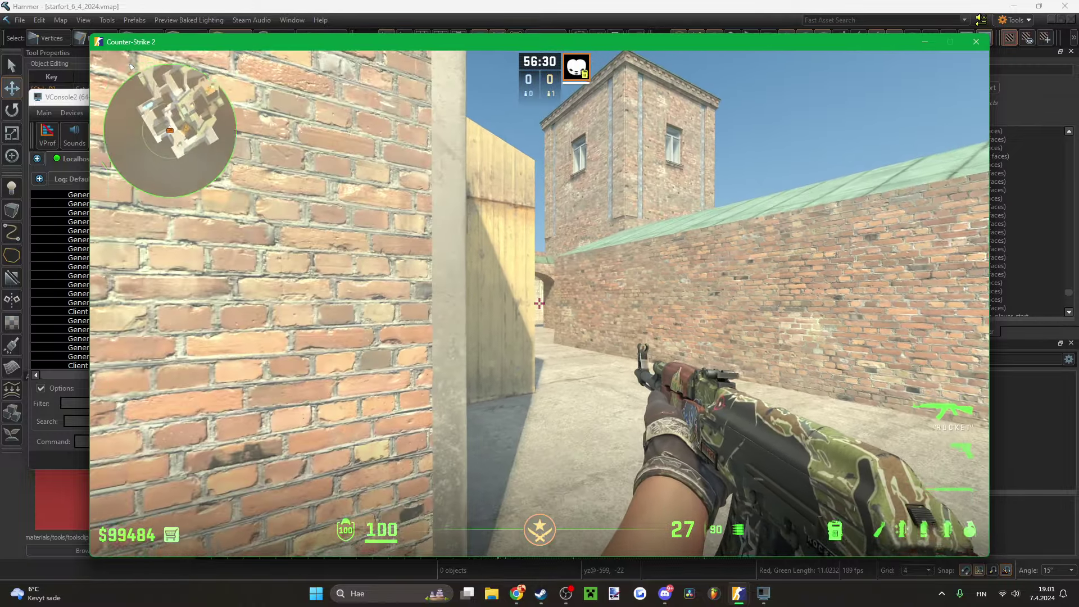
click(540, 303)
click(539, 303)
click(540, 304)
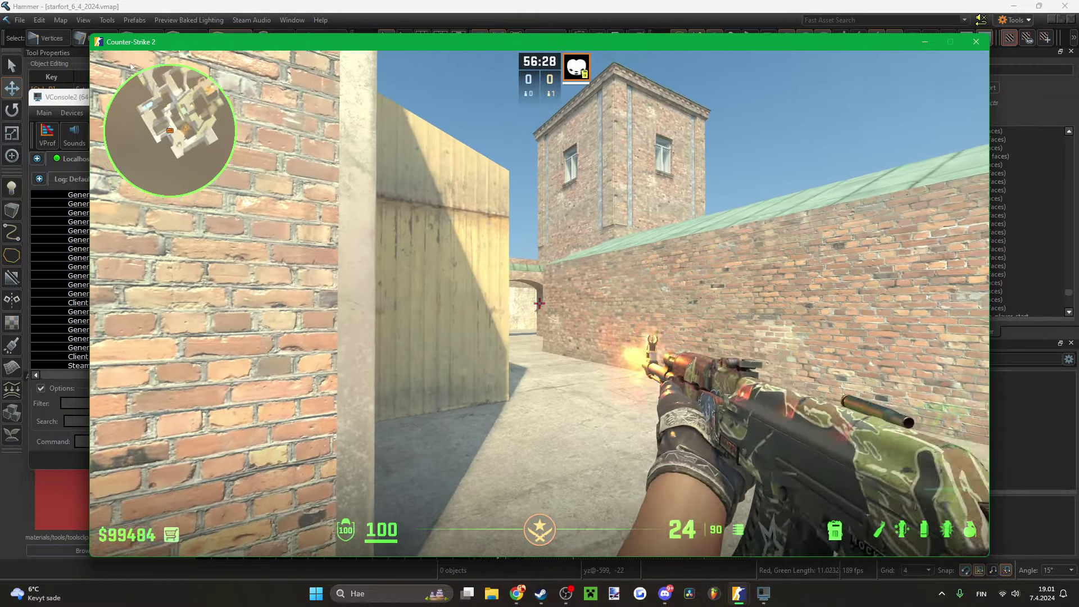
key(r)
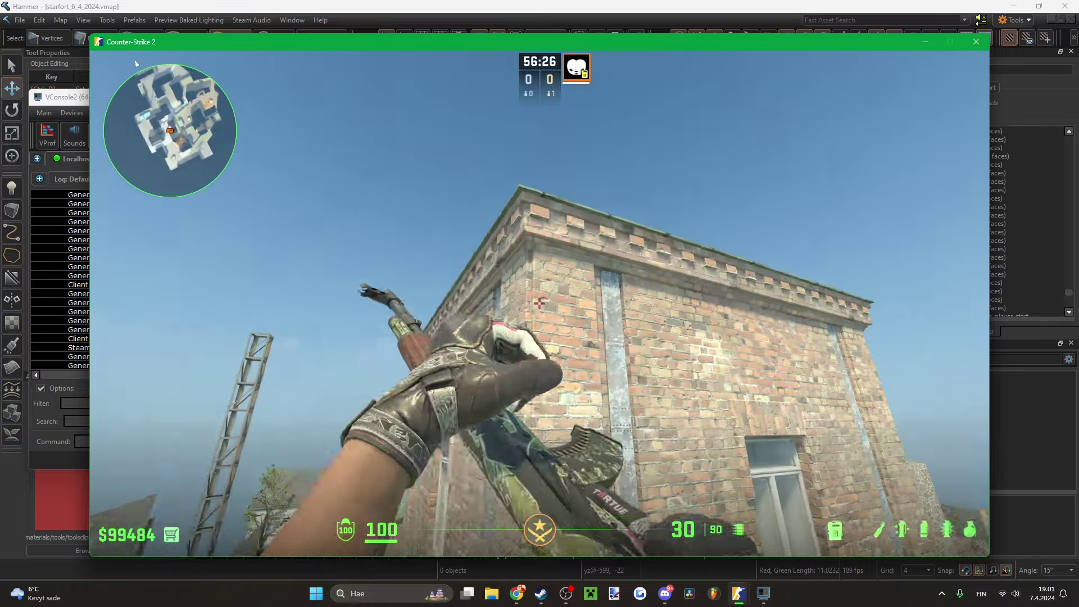
- Examine the square brick tower from the green rooftops with the knife out, and move on to the red-railed outer edge
key(3)
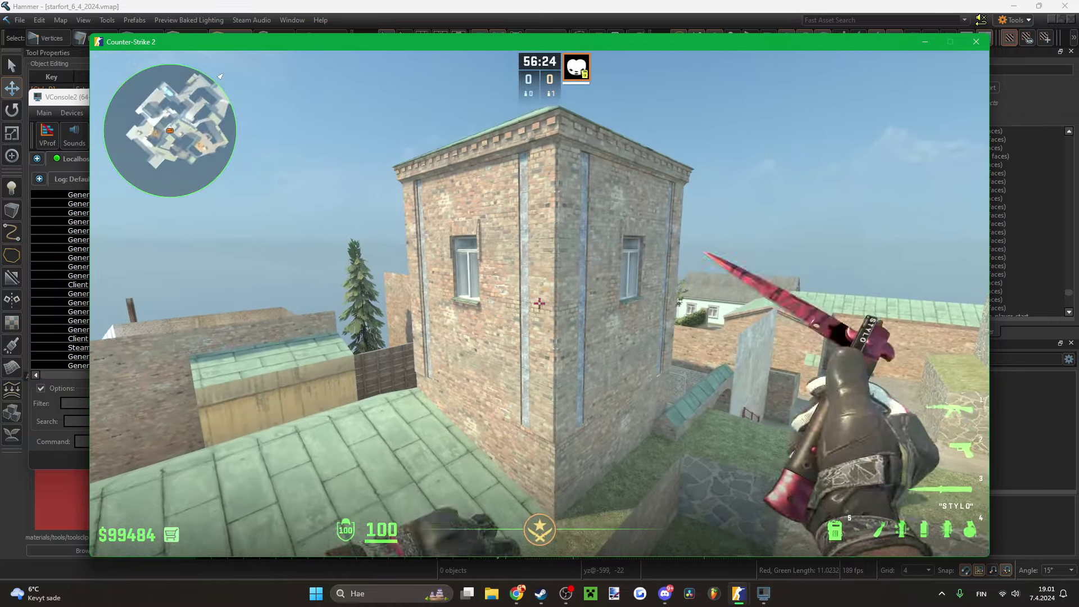
click(540, 304)
key(w)
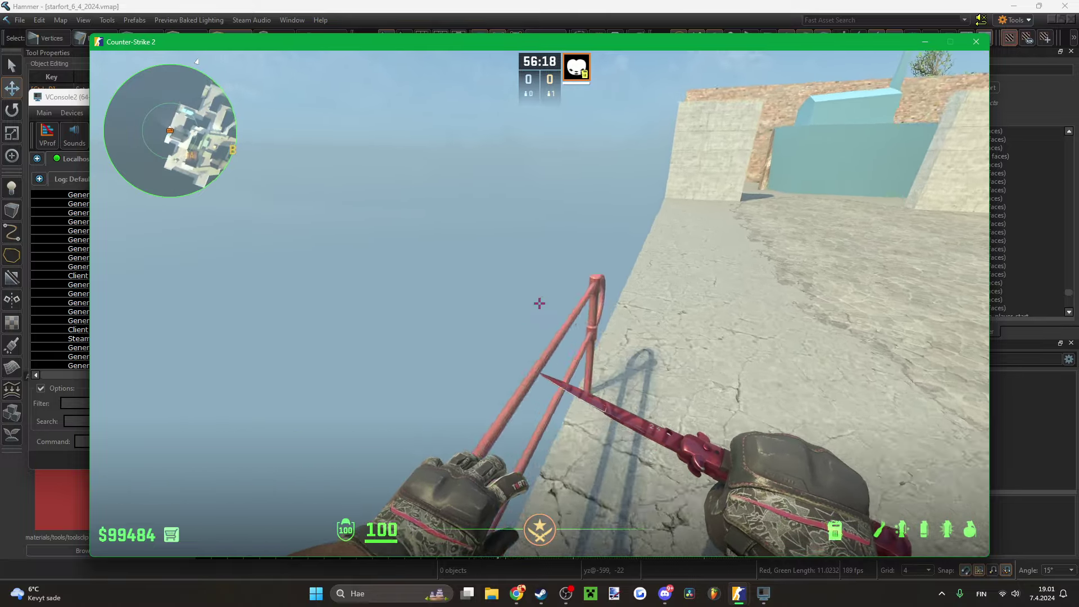
- Follow the red railing up the concrete stairs to the platform beside the tall brick wall
key(1)
key(w)
key(3)
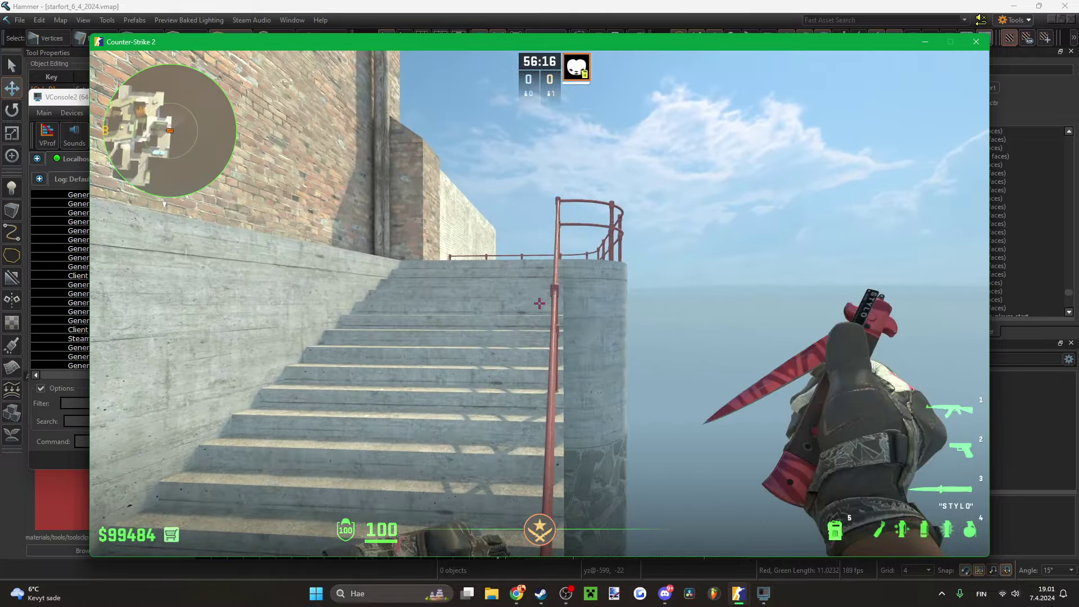
key(1)
key(s)
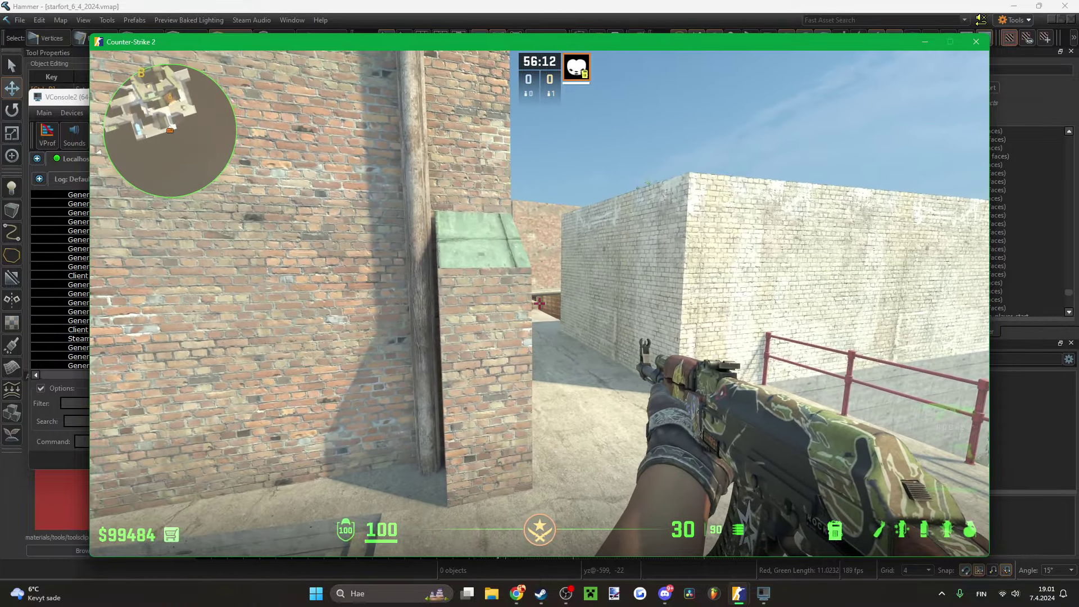
- Test the sightline between the brick buttress and the white brick block with AK-47 shots, and view the block's outer side from the railing
click(540, 304)
key(d)
click(540, 303)
click(540, 304)
key(s)
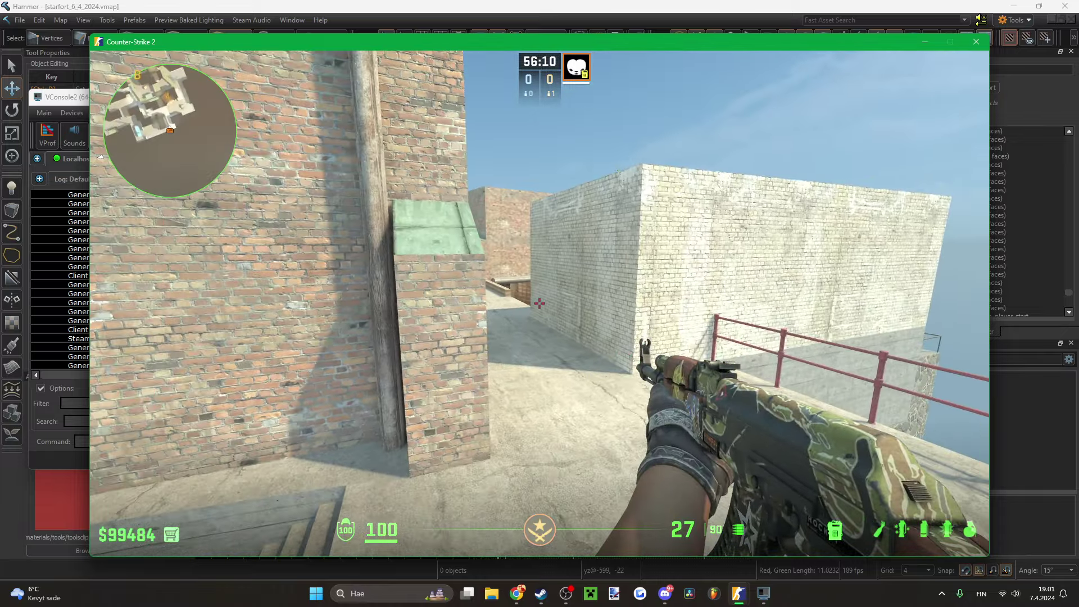
click(540, 304)
key(w)
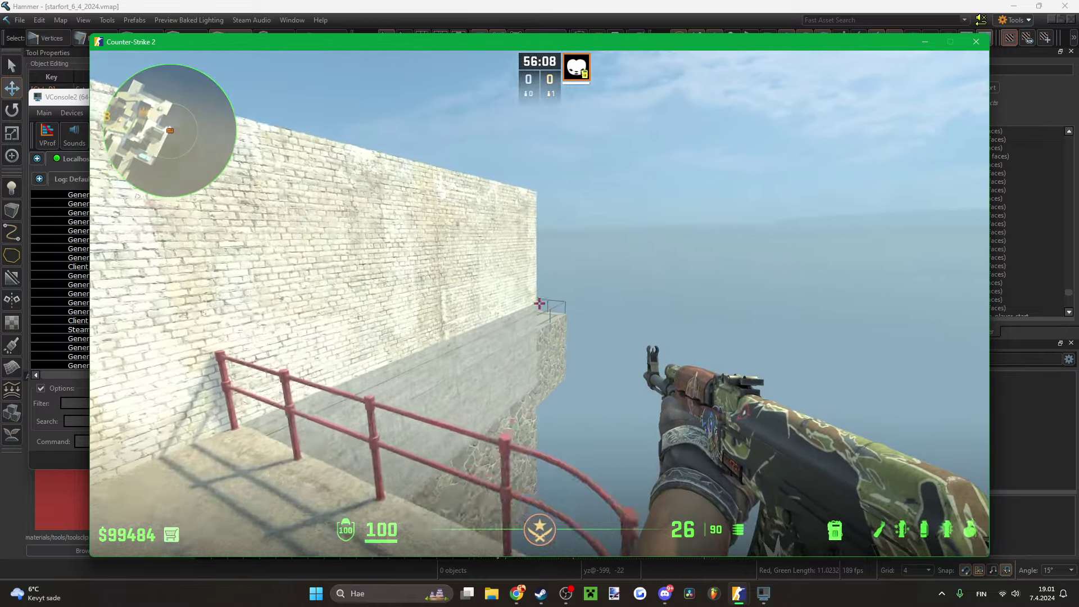
- Test the angle along the tall white brick wall with an AK-47 shot at its far corner, and move to the grey-railed balcony
click(540, 303)
key(3)
key(1)
key(w)
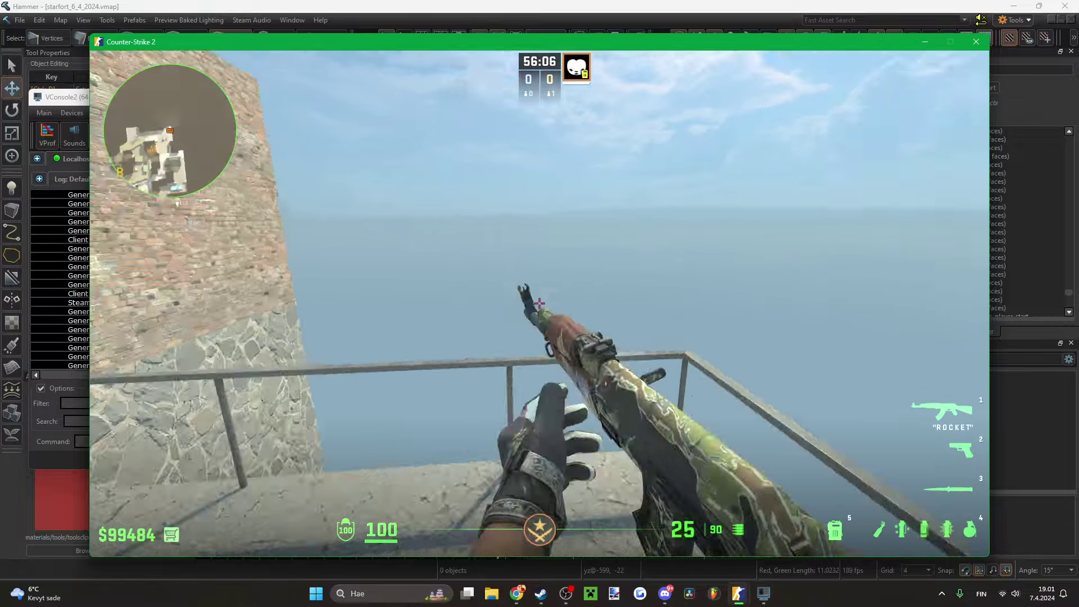
- Jump off the grey-railed balcony, shoot at the white brick block with the AK-47, and pass along its outer side toward the red railing
key(space)
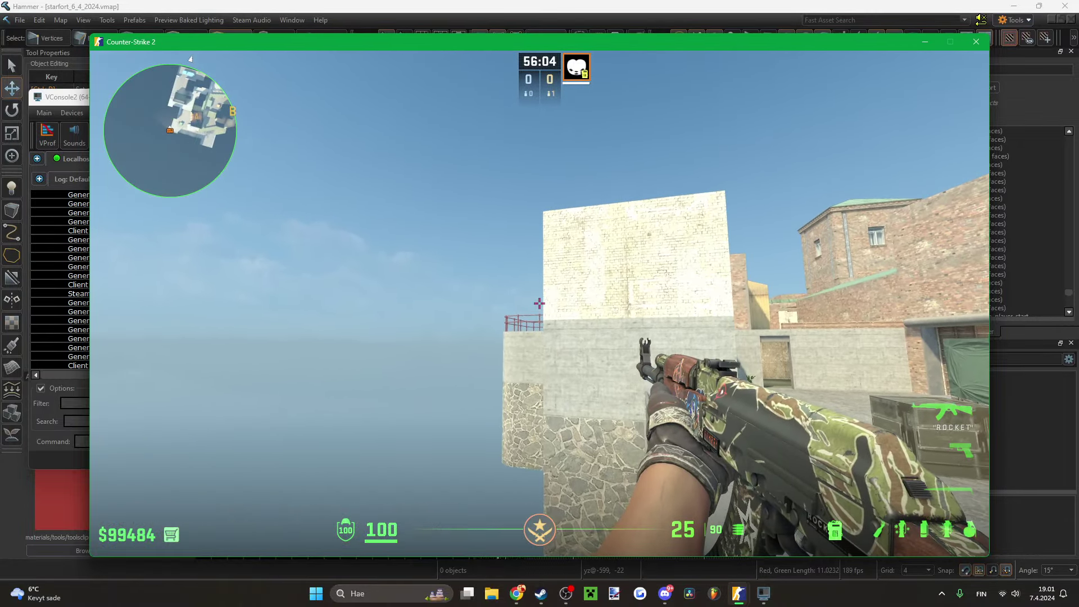
click(540, 304)
key(w)
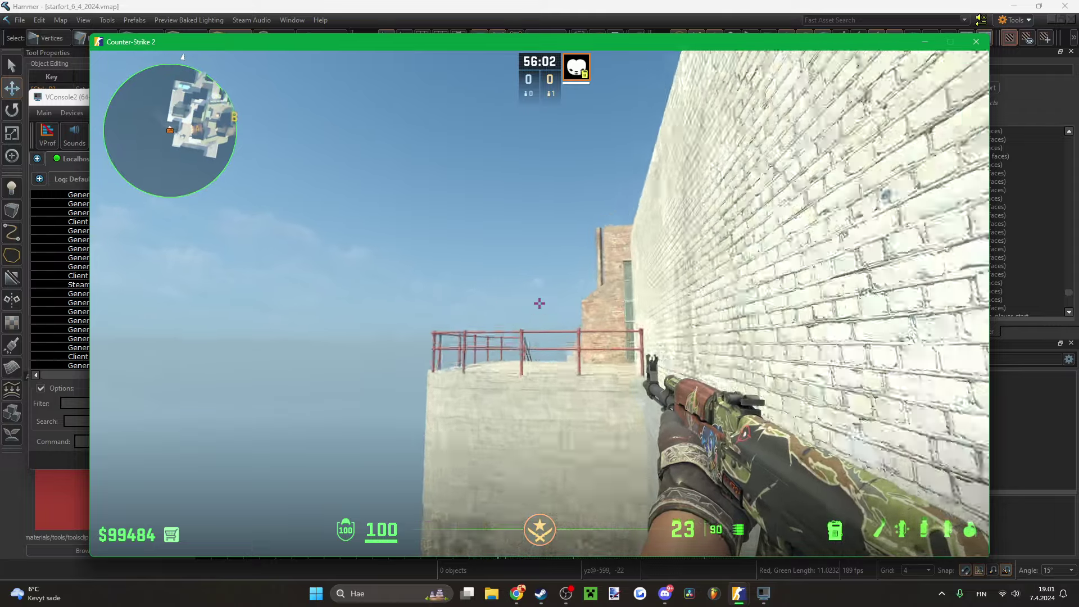
- Climb above the curved red railing and examine the concrete stairs and the walkway toward the blue boat from its outer edge
key(3)
key(1)
key(s)
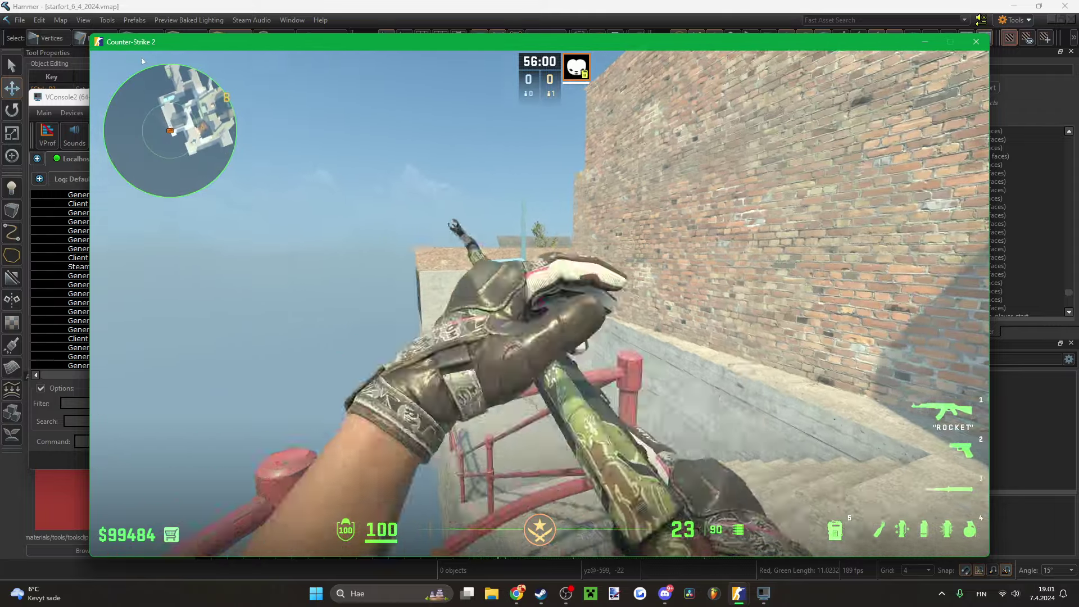
key(space)
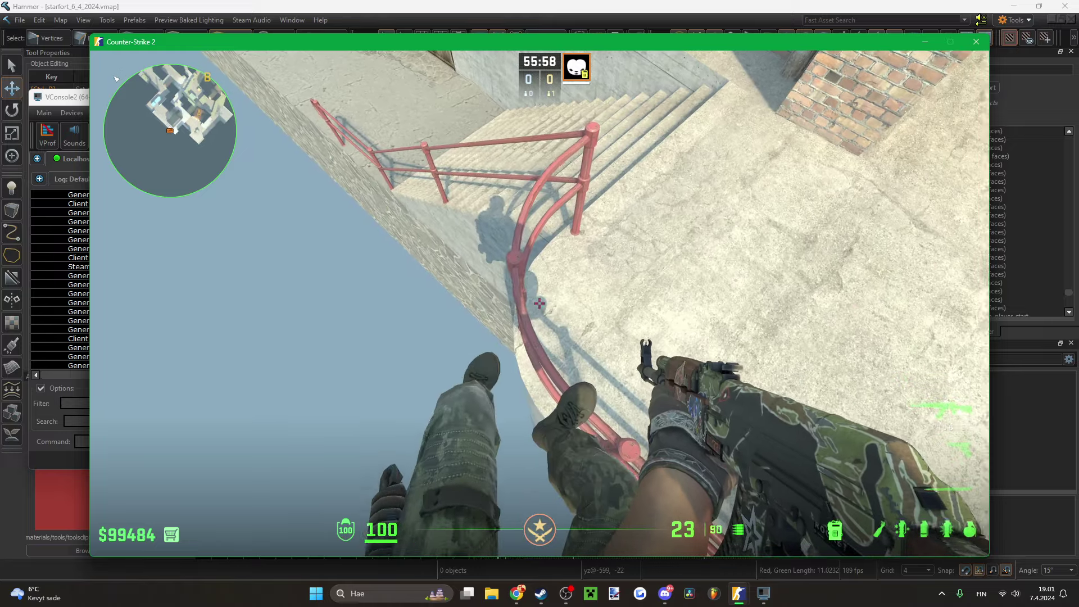
key(w)
key(s)
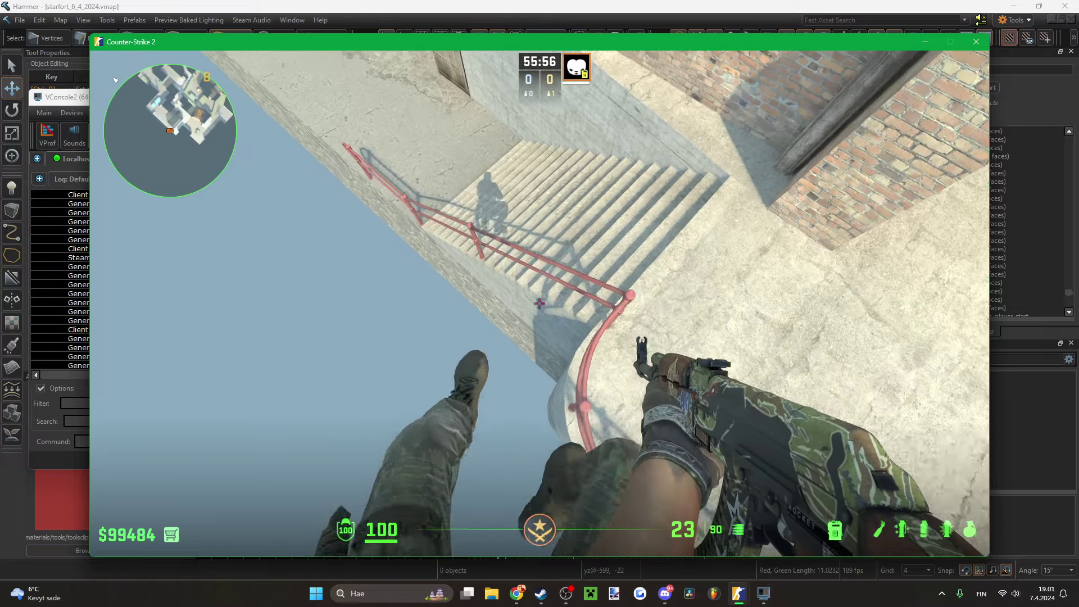
key(d)
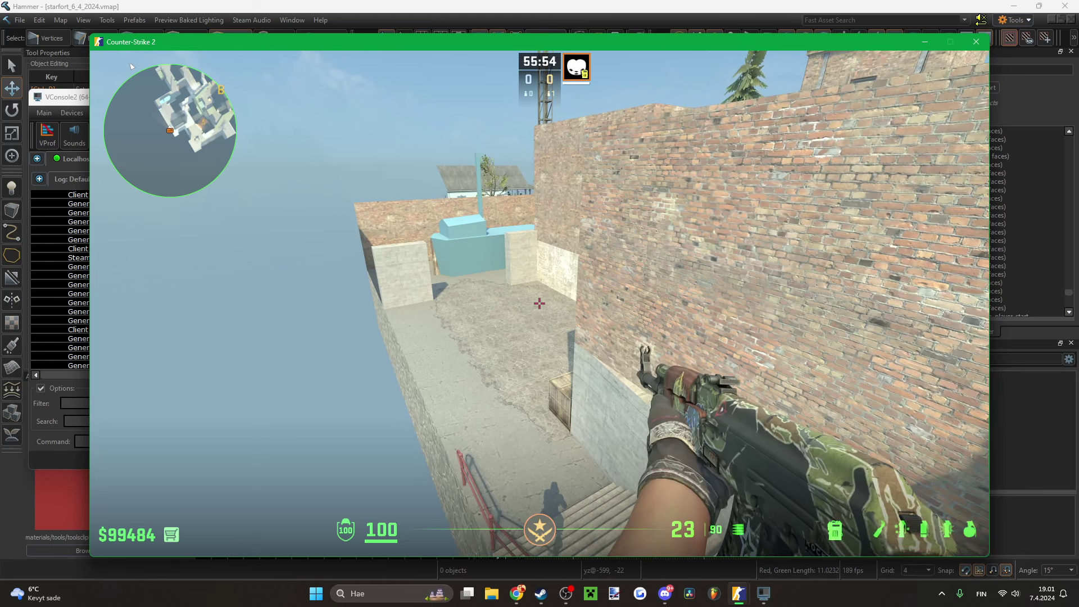